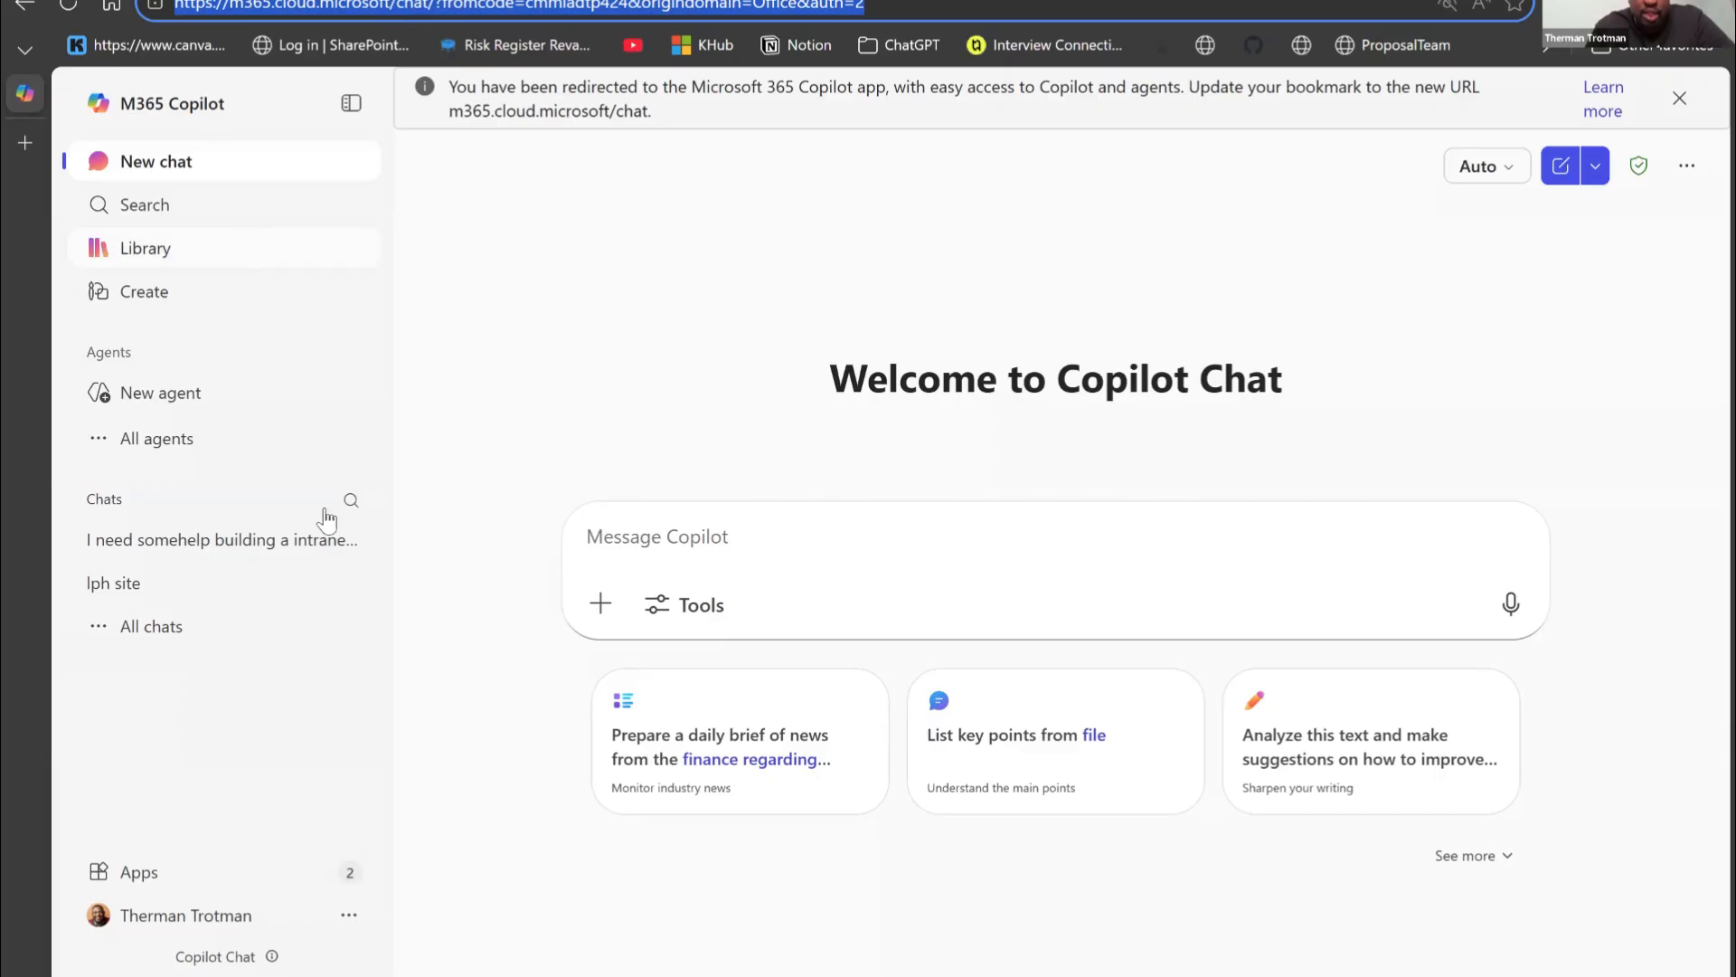
Step: Switch from Copilot to SharePoint and open the Lovely Accounting Firm site
click(348, 931)
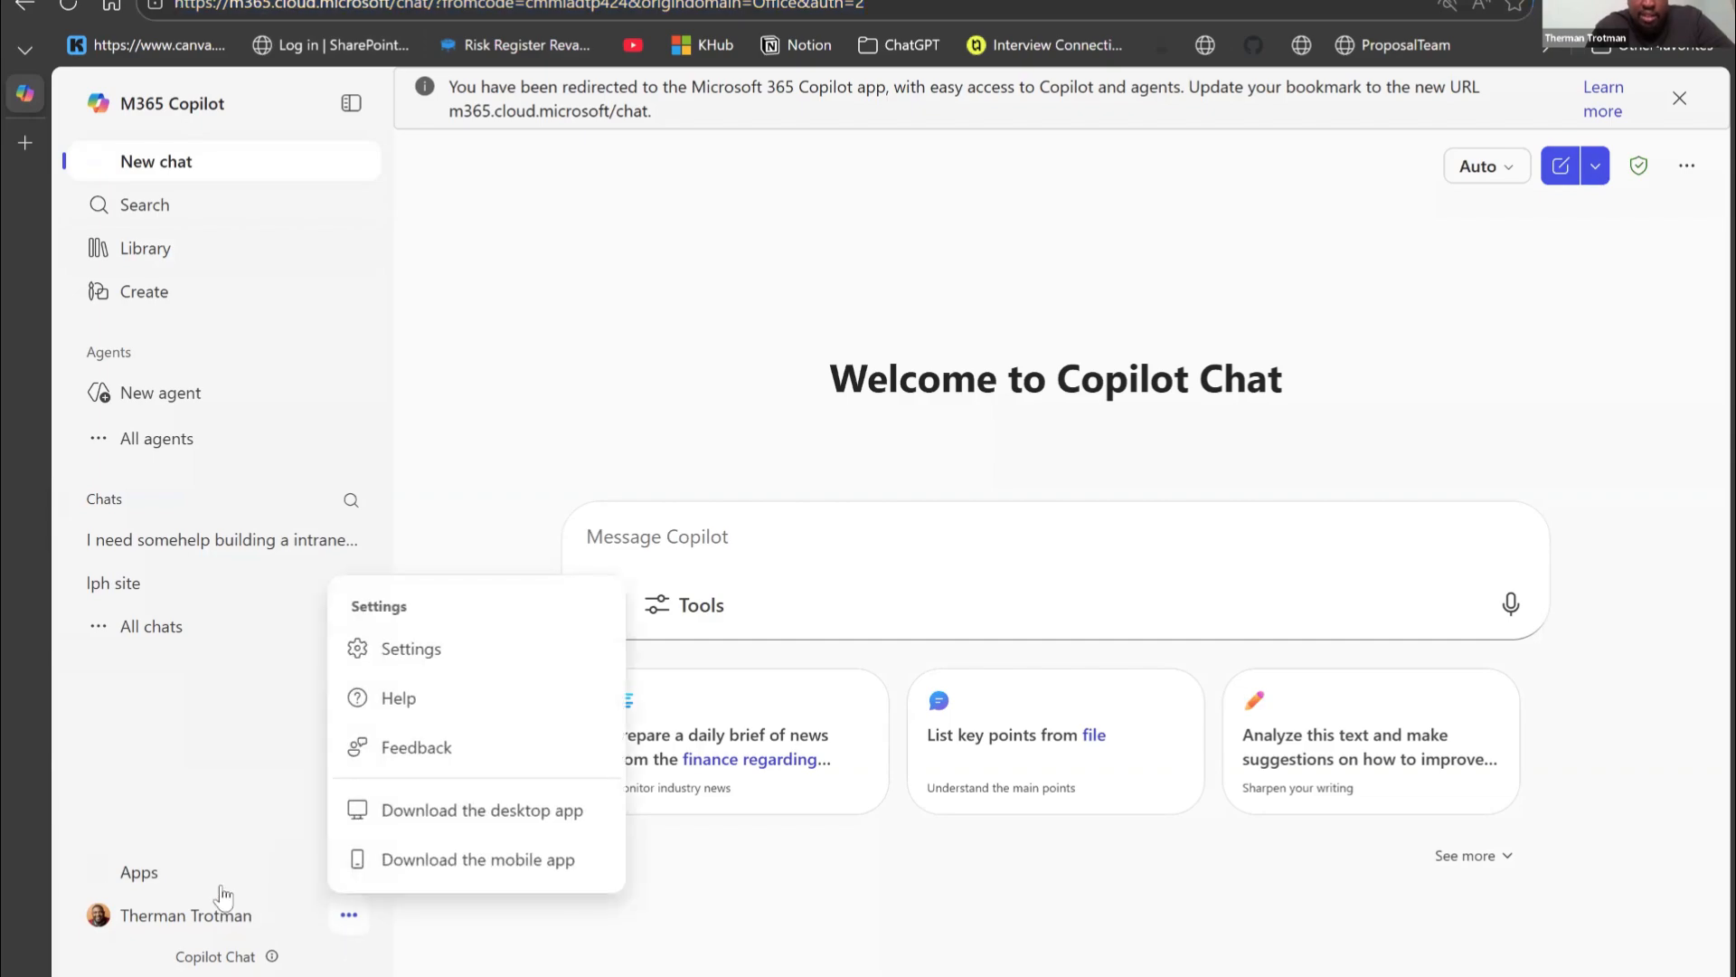
click(221, 876)
click(163, 818)
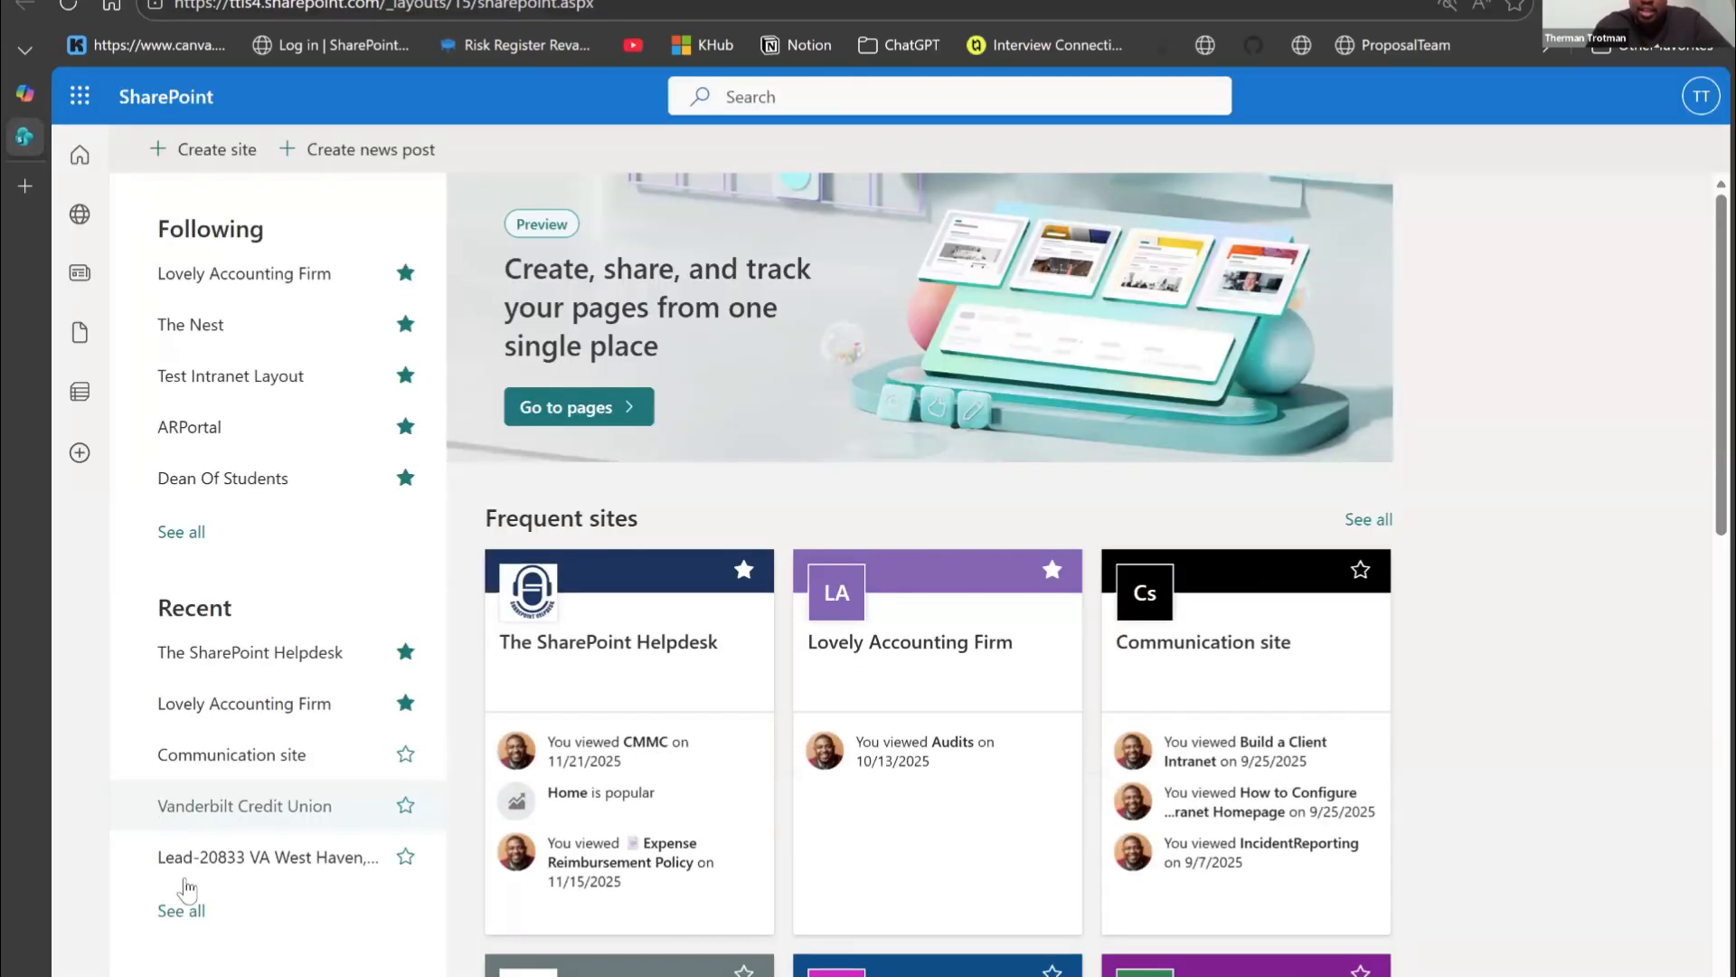
click(884, 632)
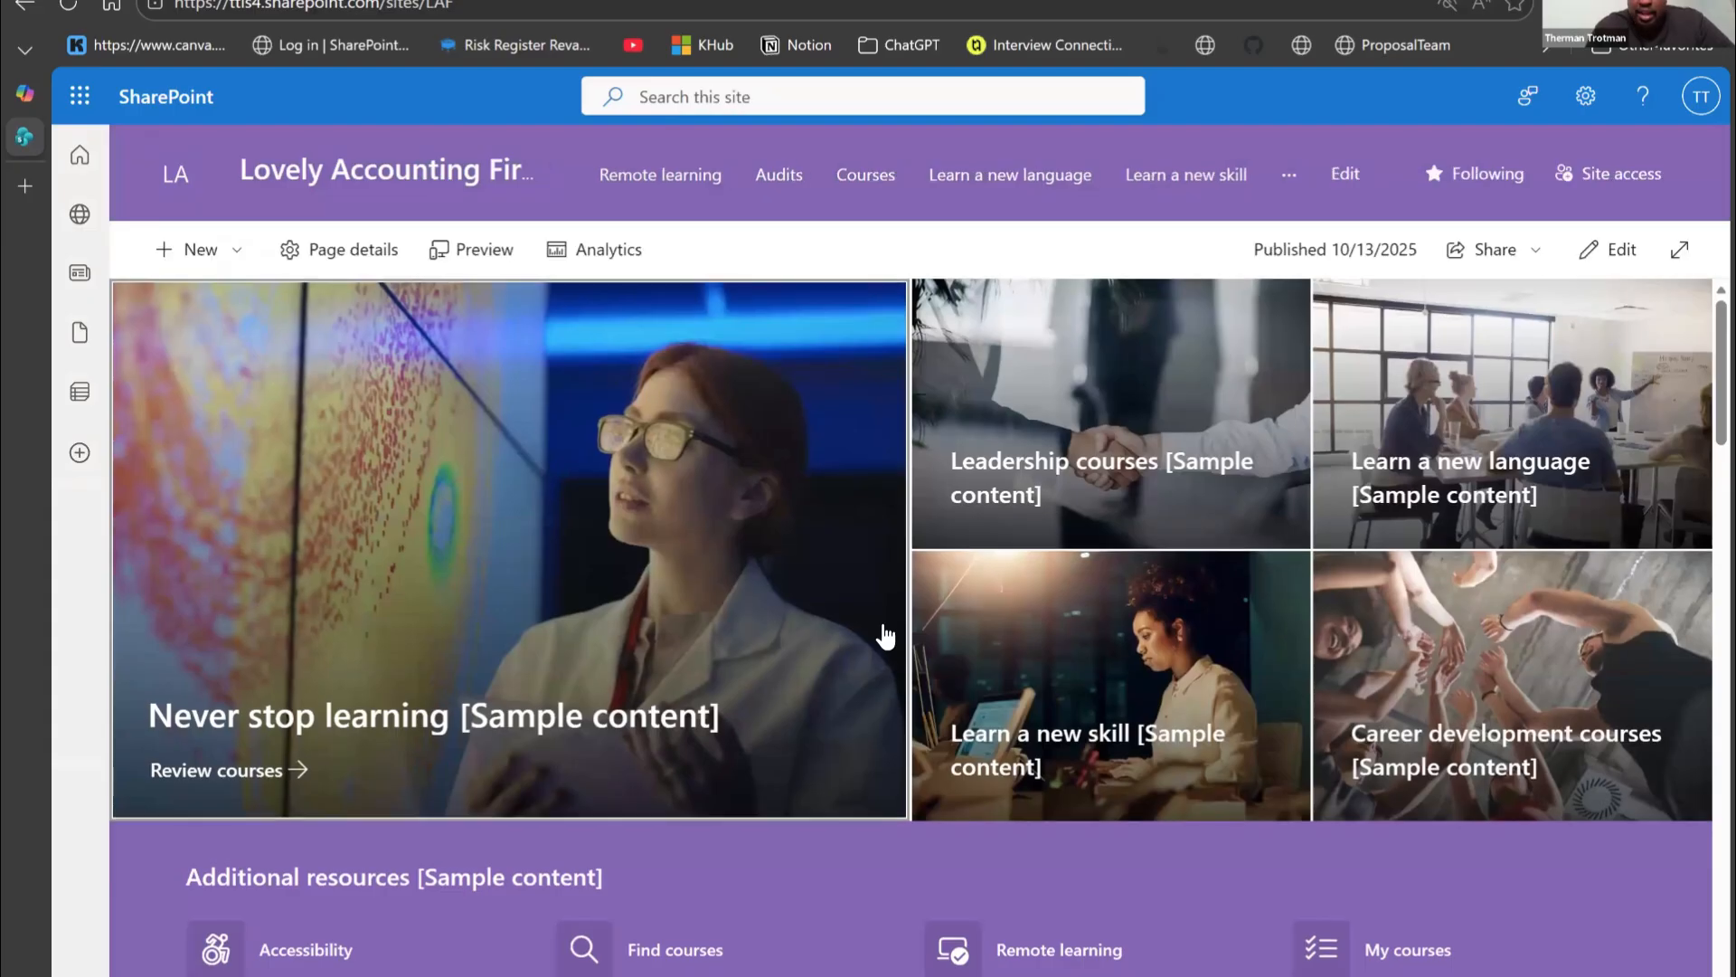
scroll(884, 633, down, 3)
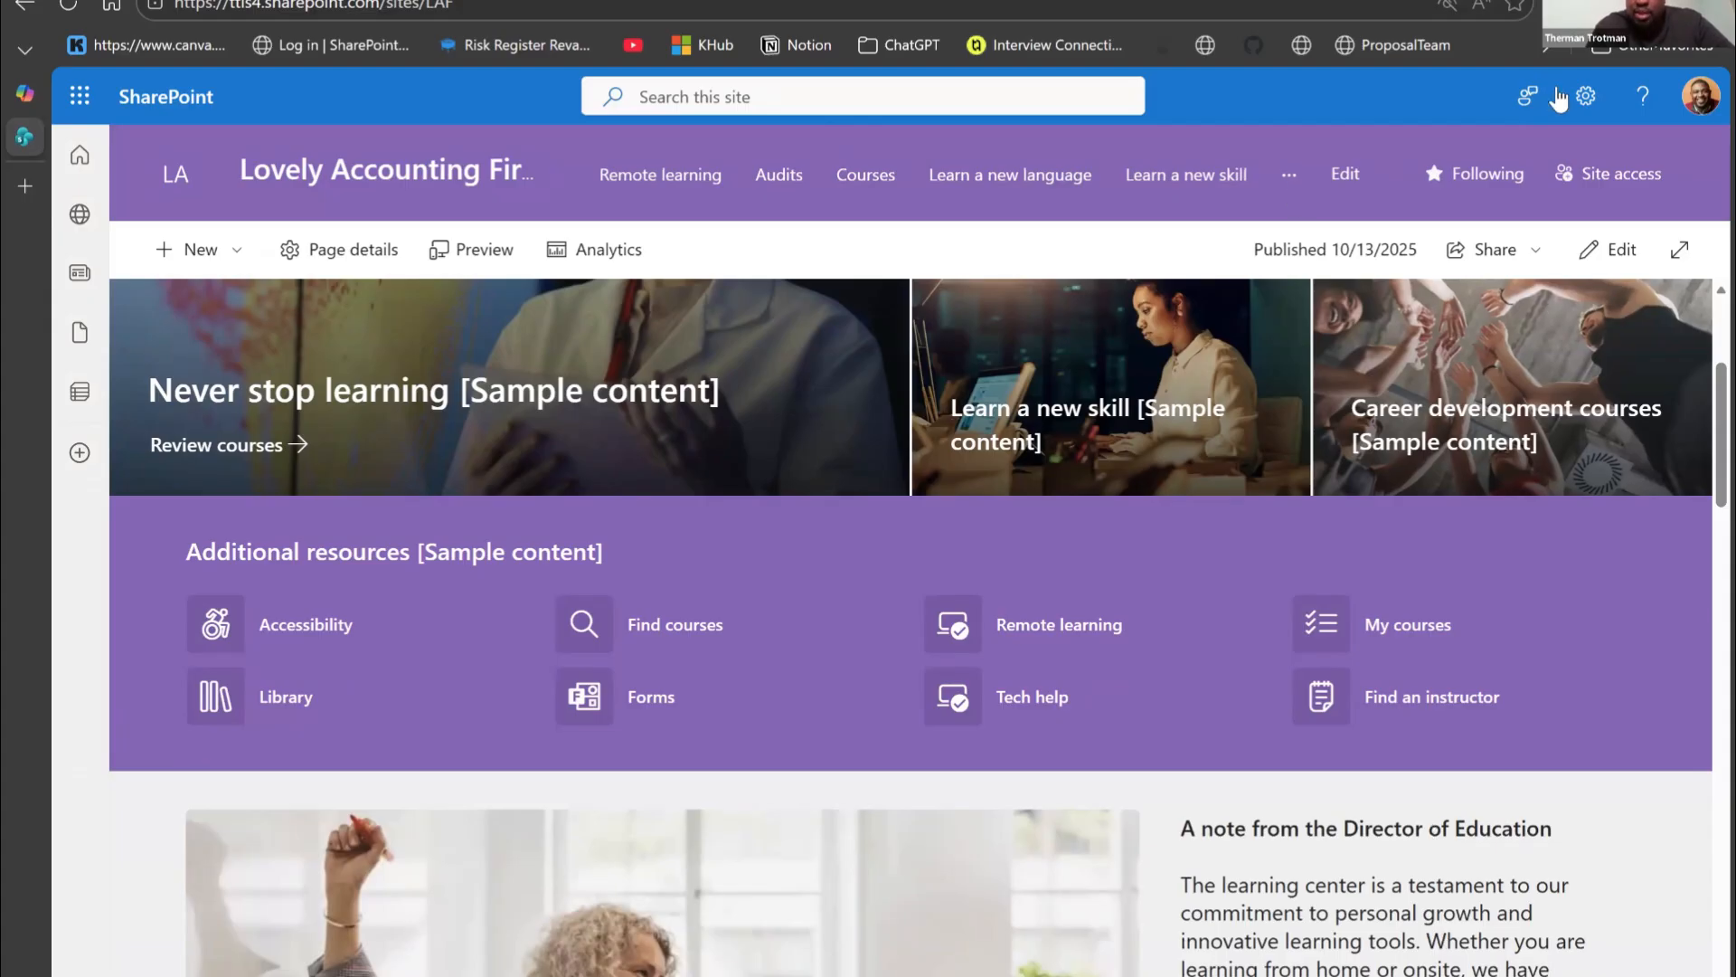
Step: Open the site's Documents library from the site contents and dismiss the introductory tip
click(1586, 97)
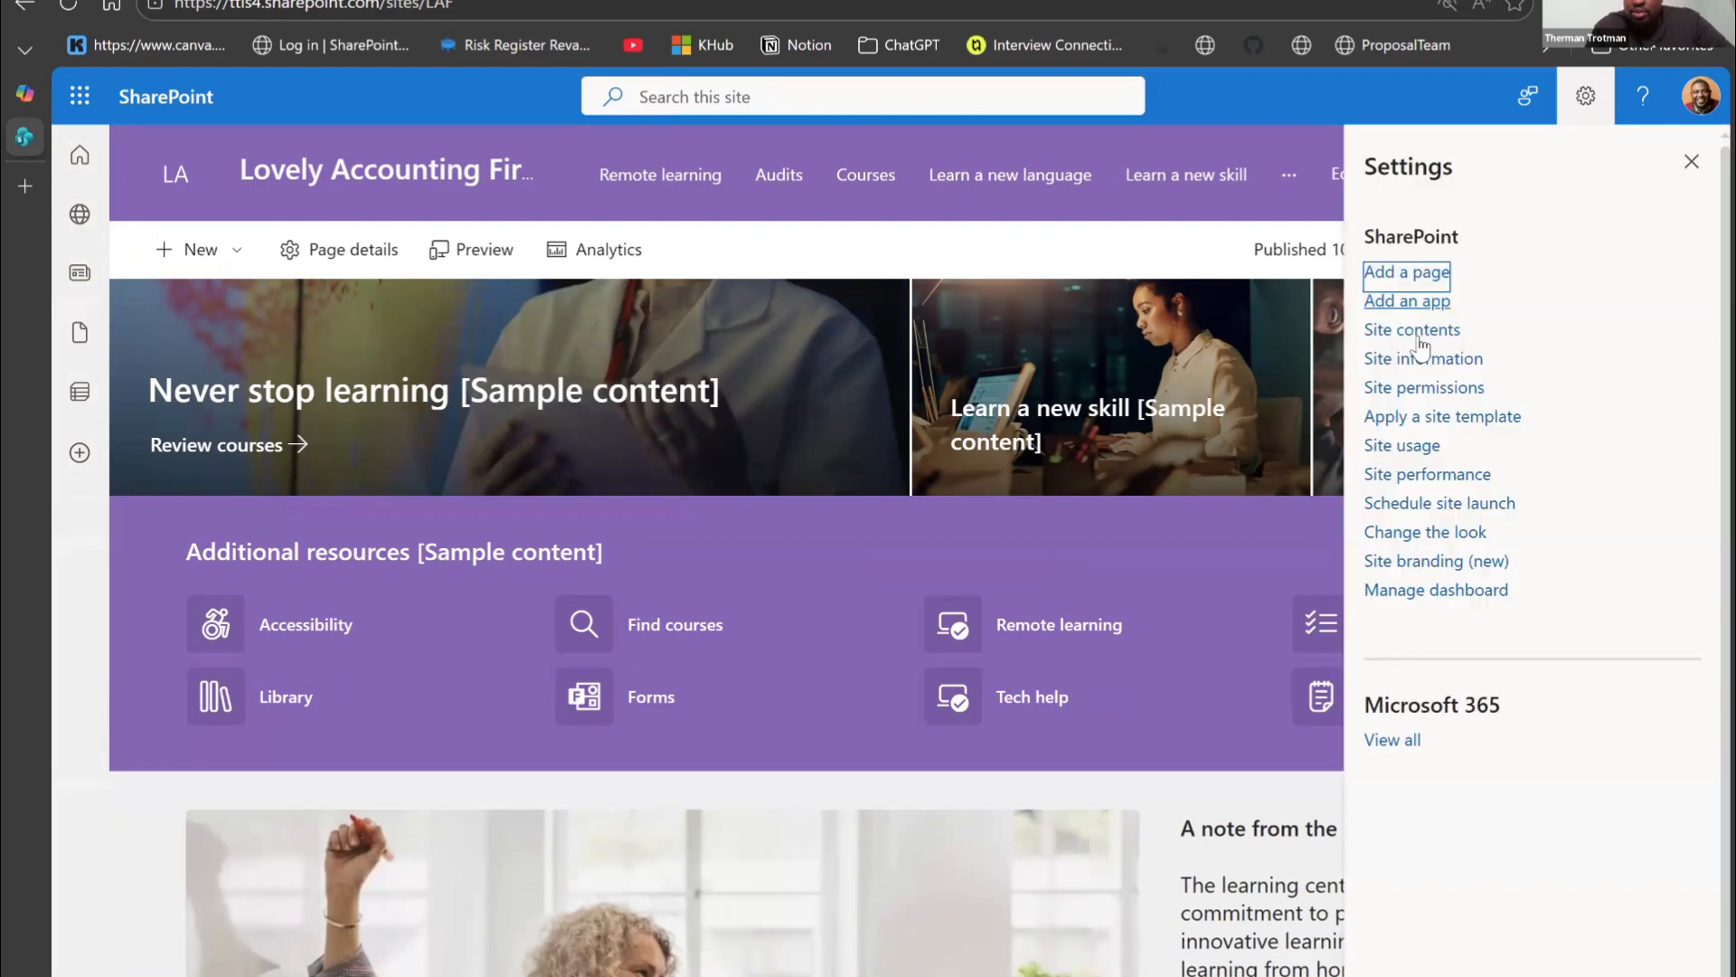
click(1413, 333)
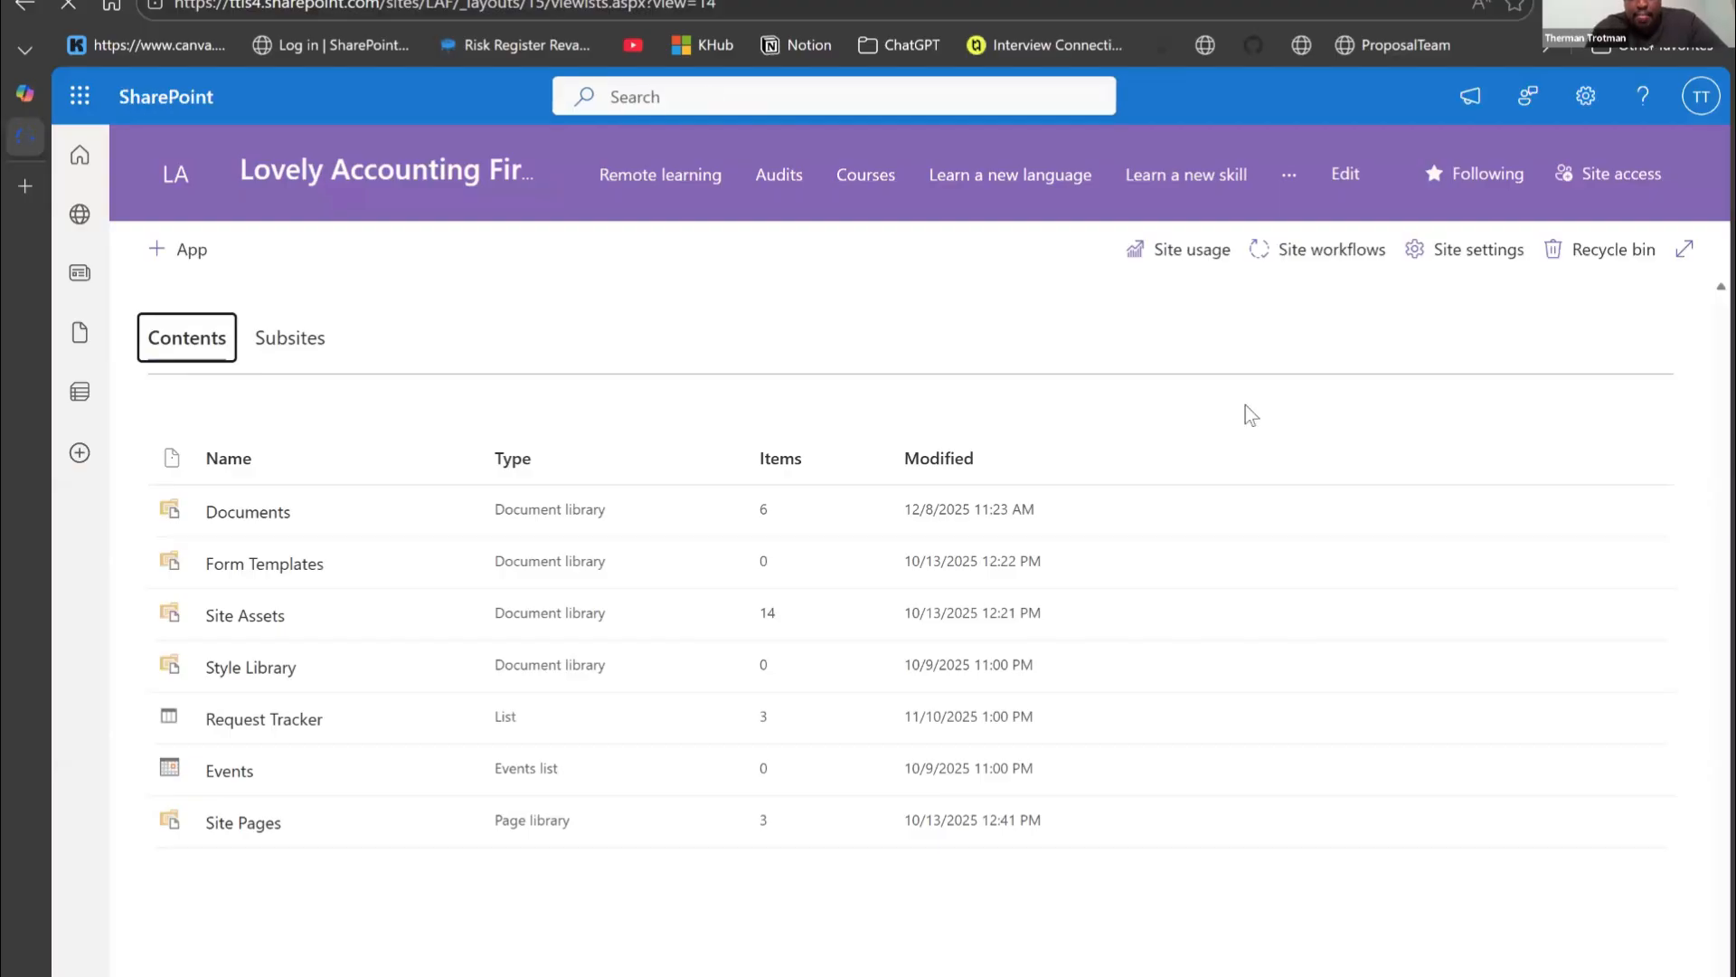
click(269, 512)
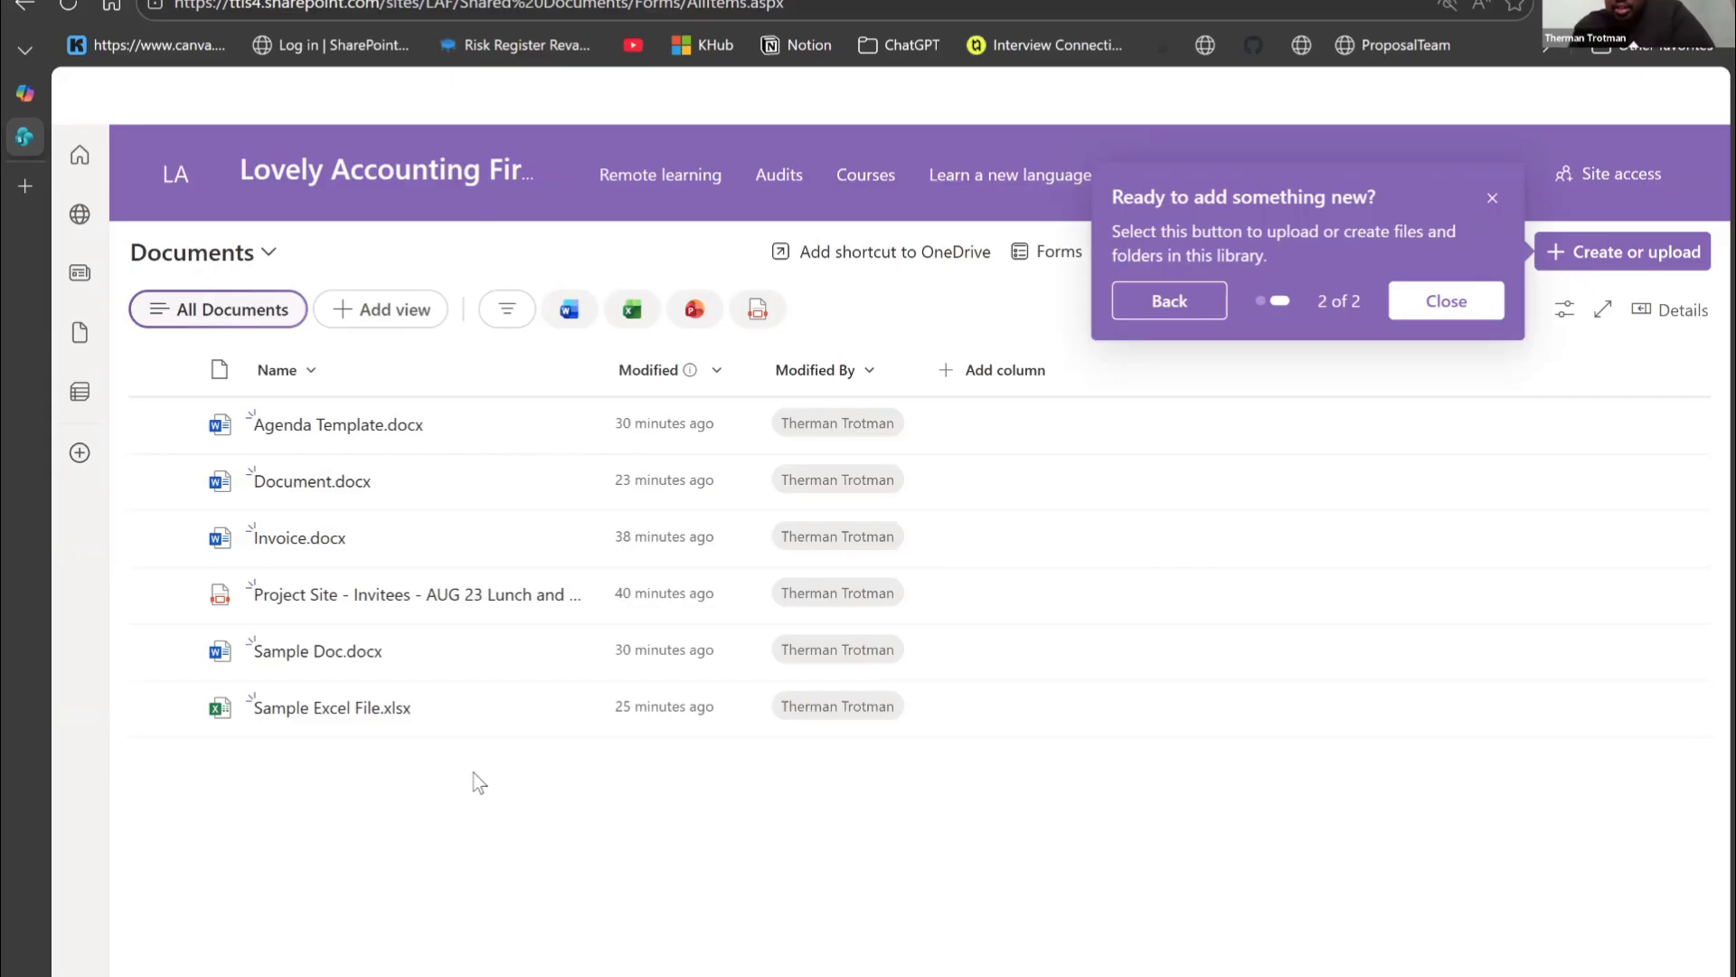
click(1488, 198)
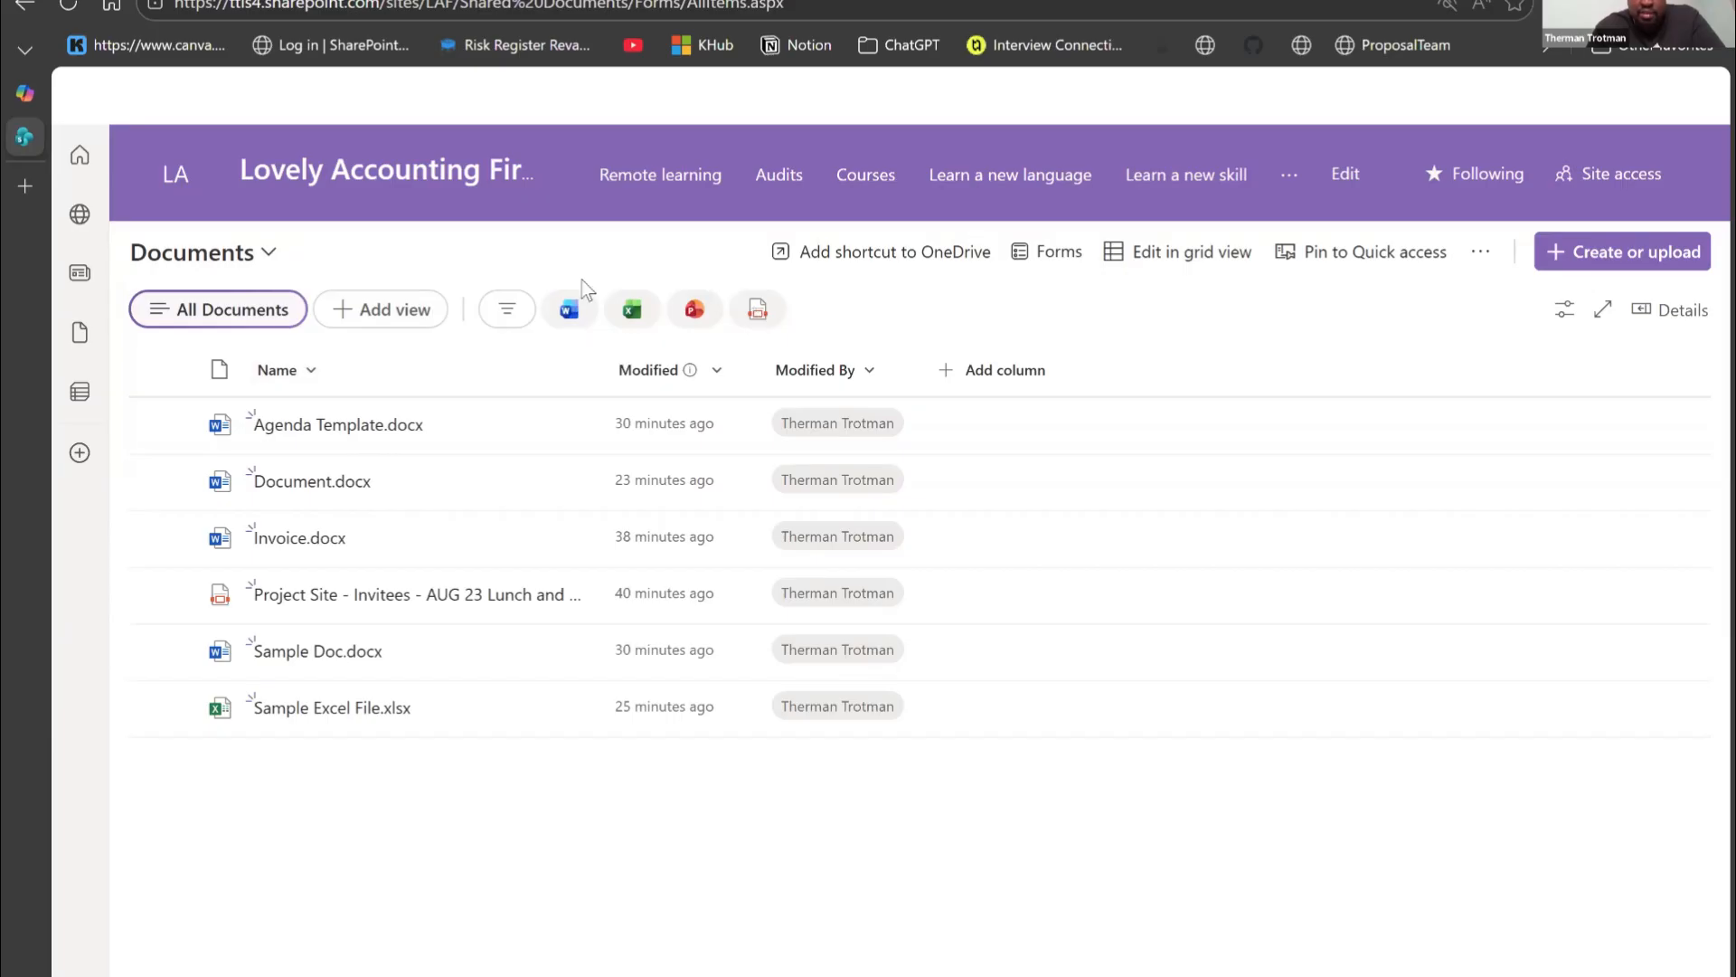
Step: Filter the Documents library by Word files and by Excel files, and clear both filters to list all documents again
click(569, 312)
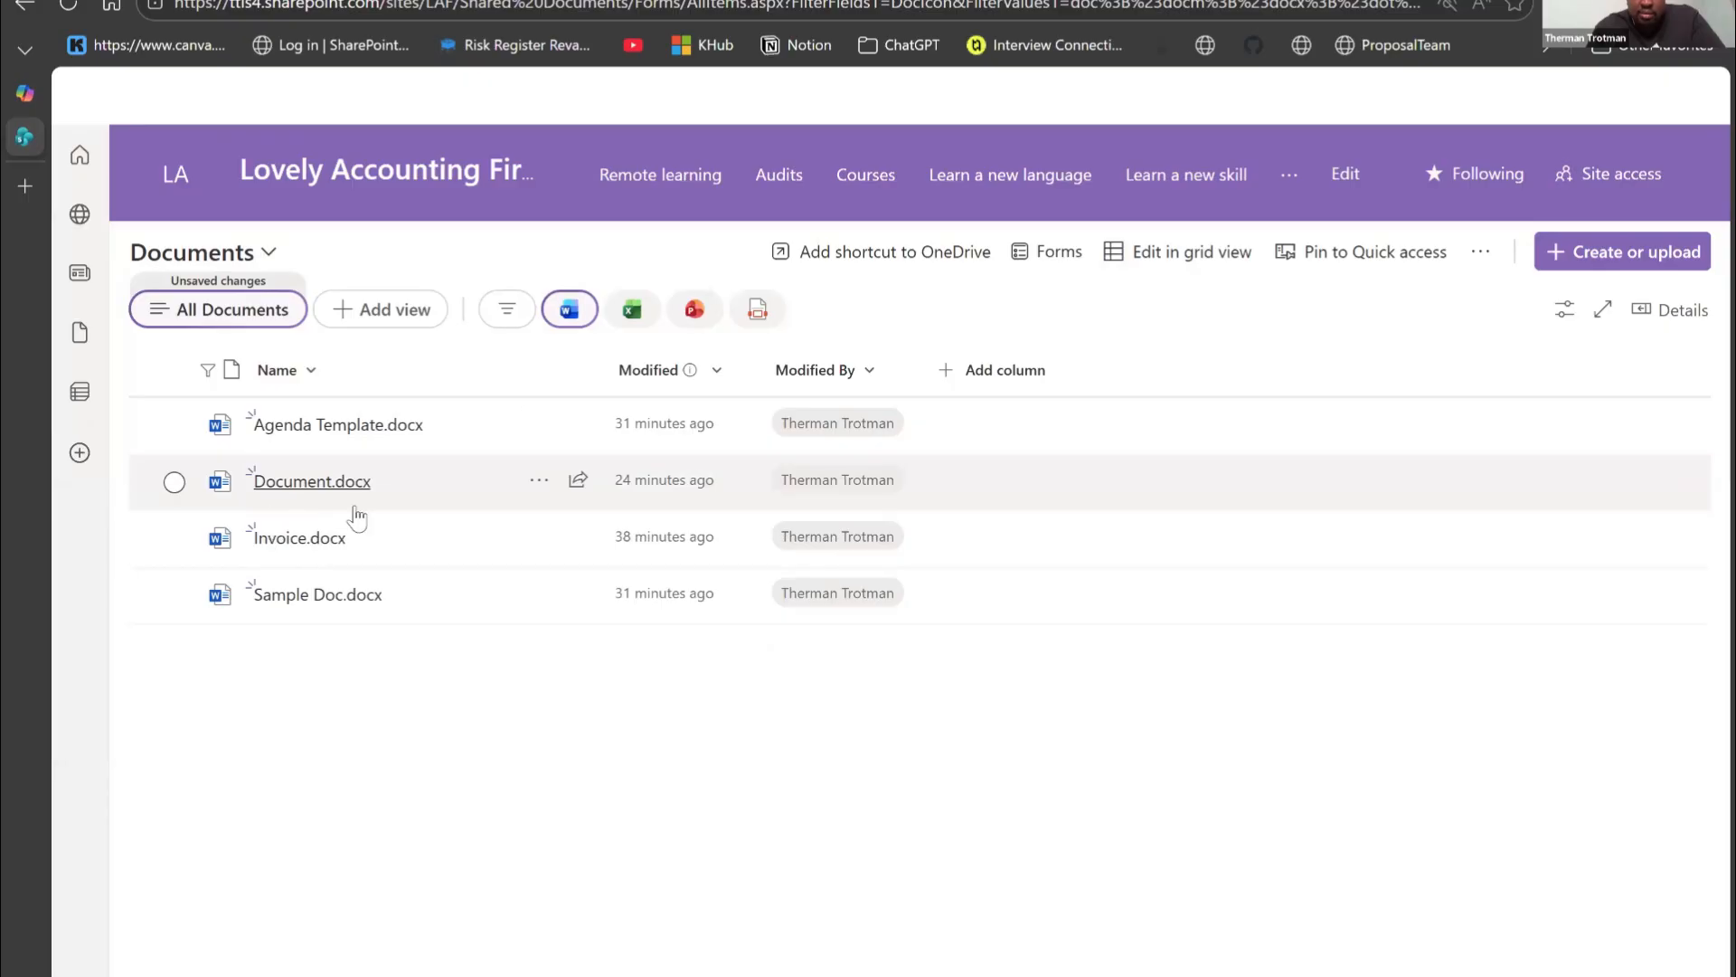
click(632, 310)
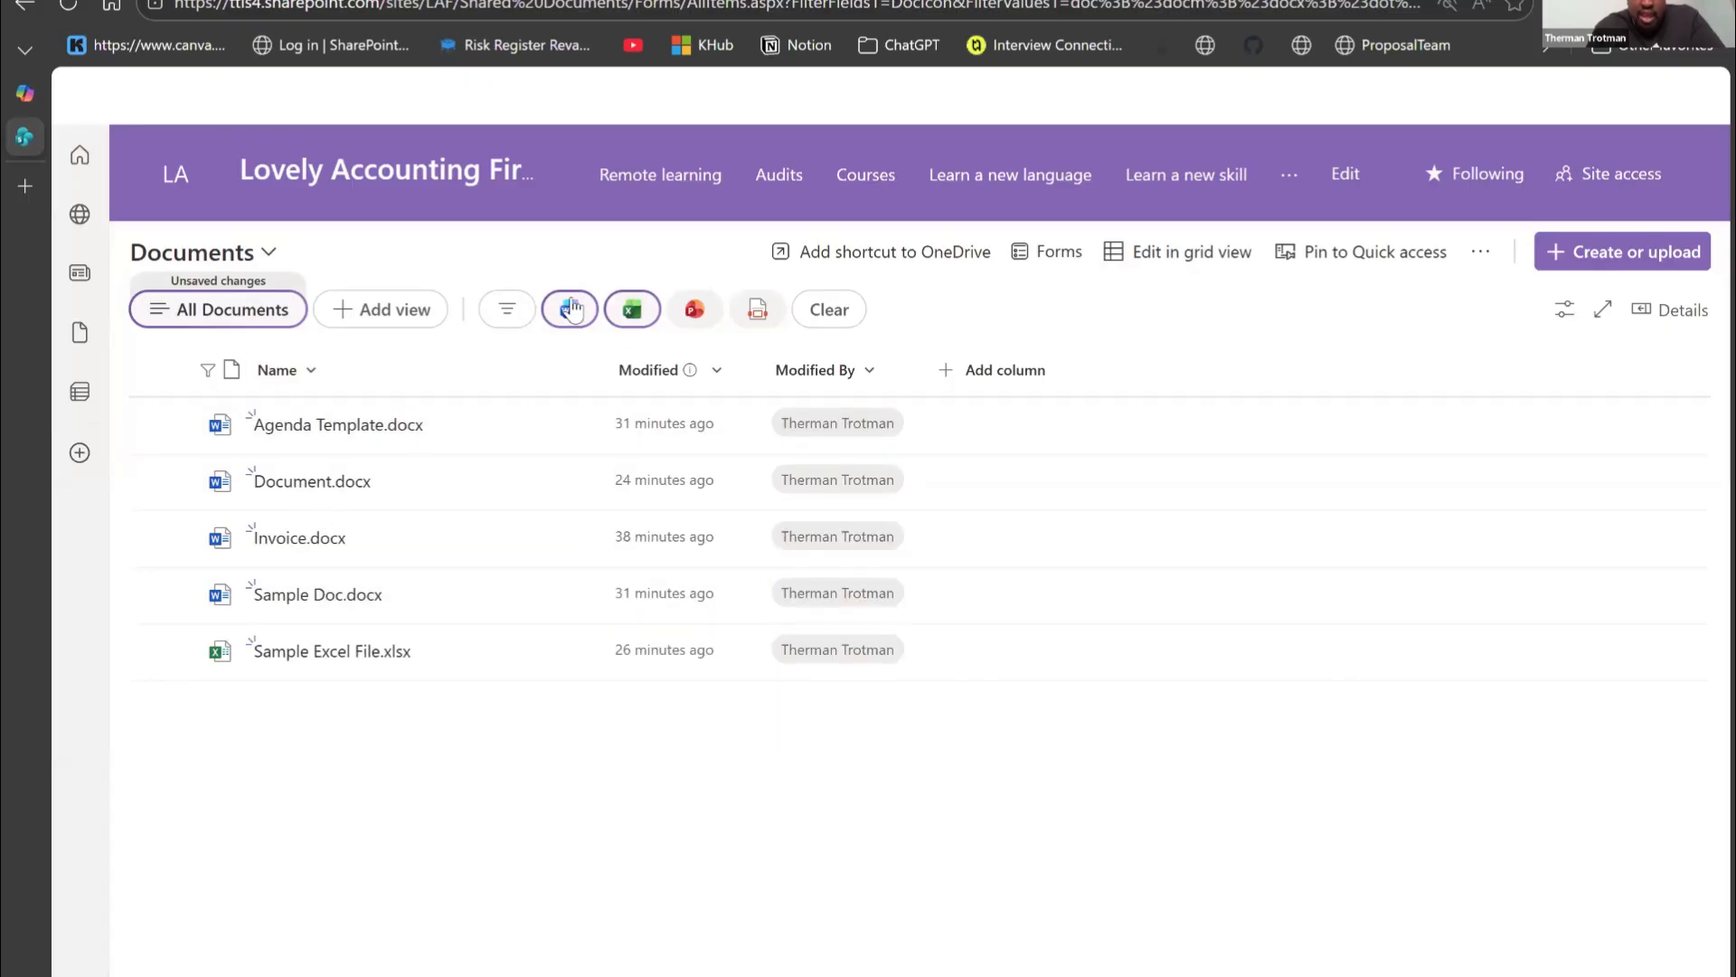
click(571, 309)
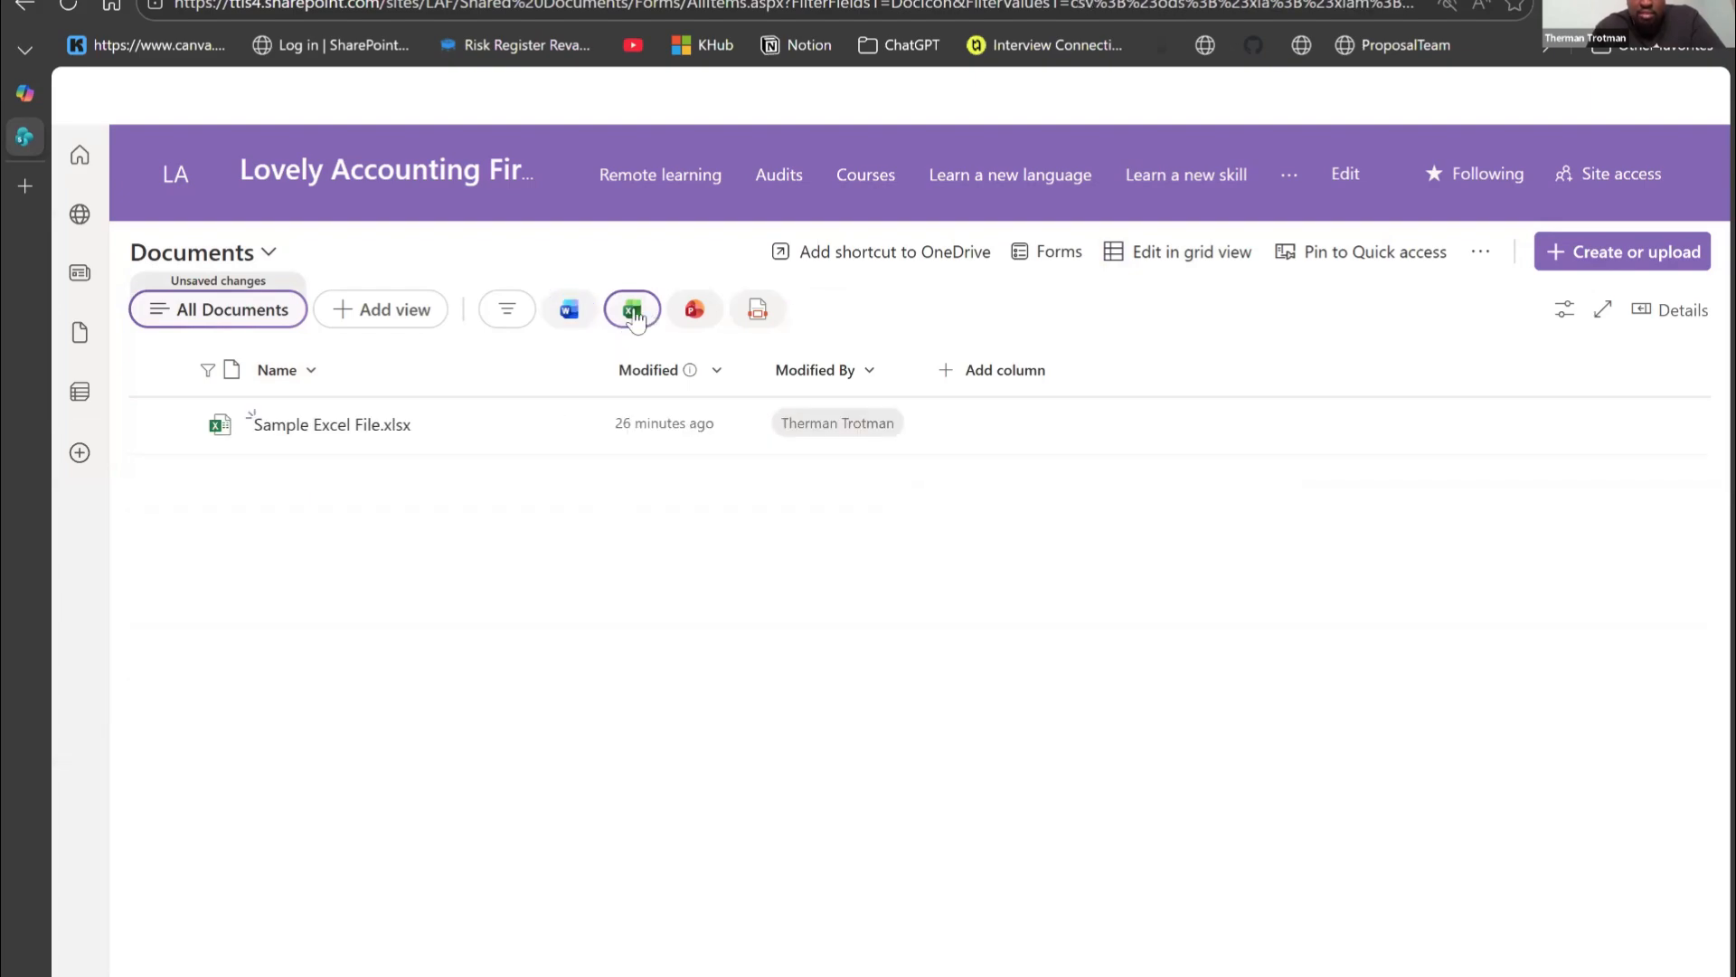
click(634, 311)
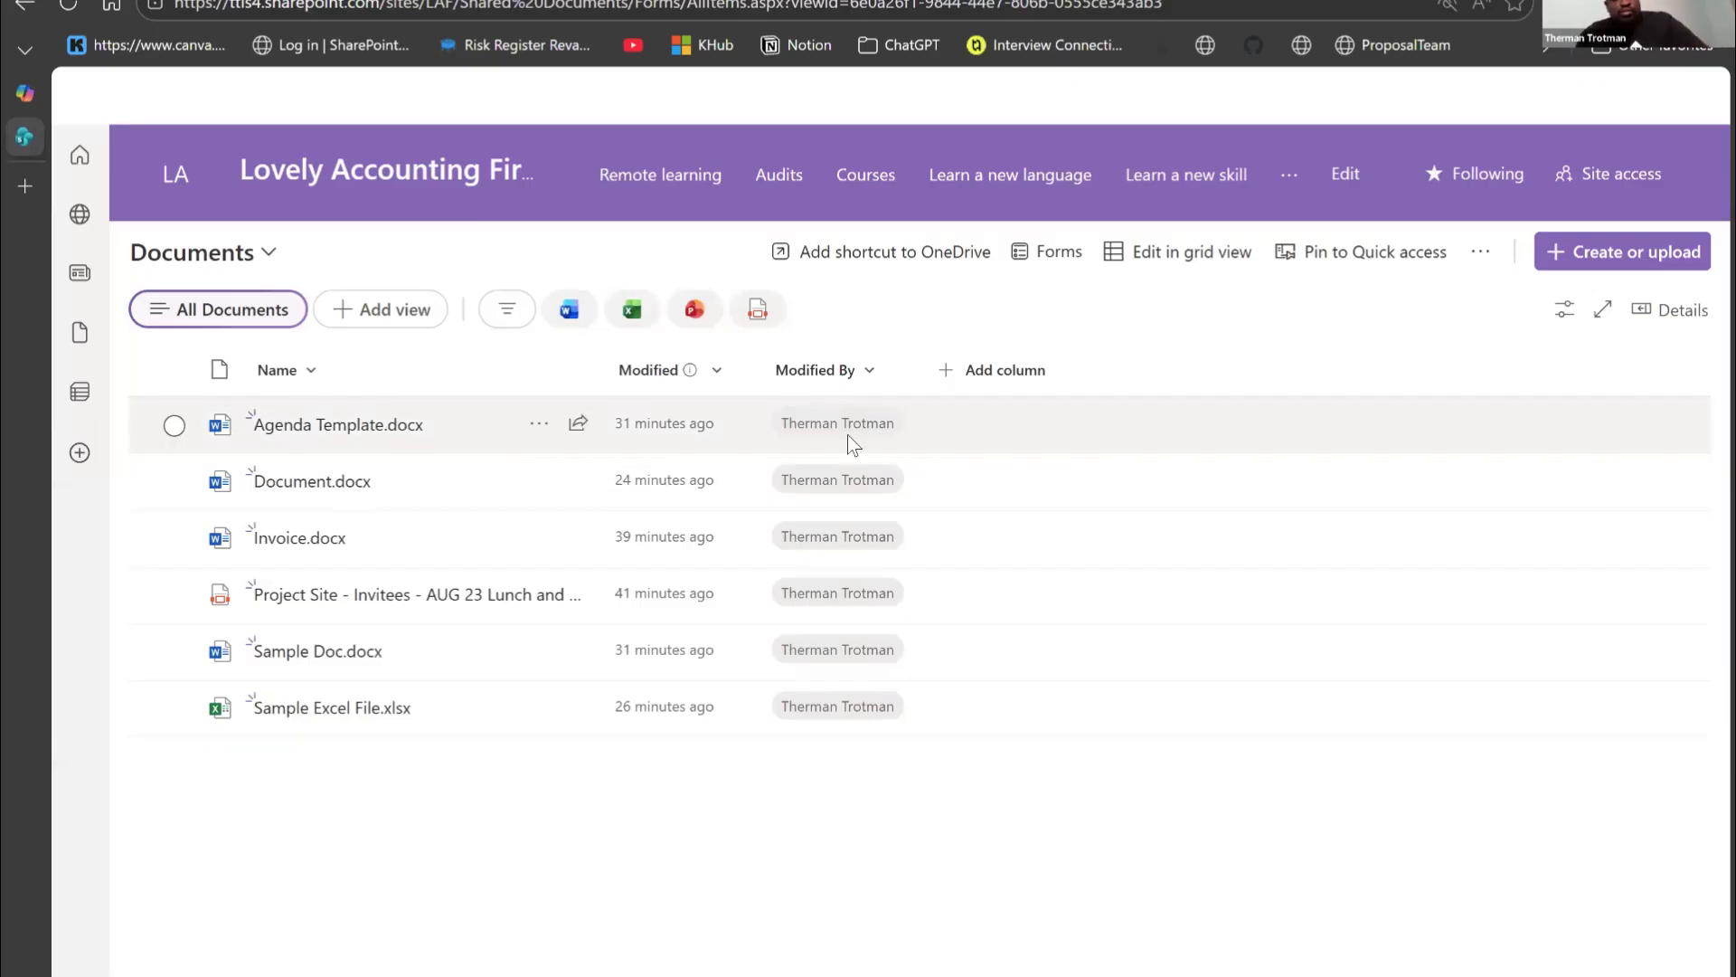
click(848, 423)
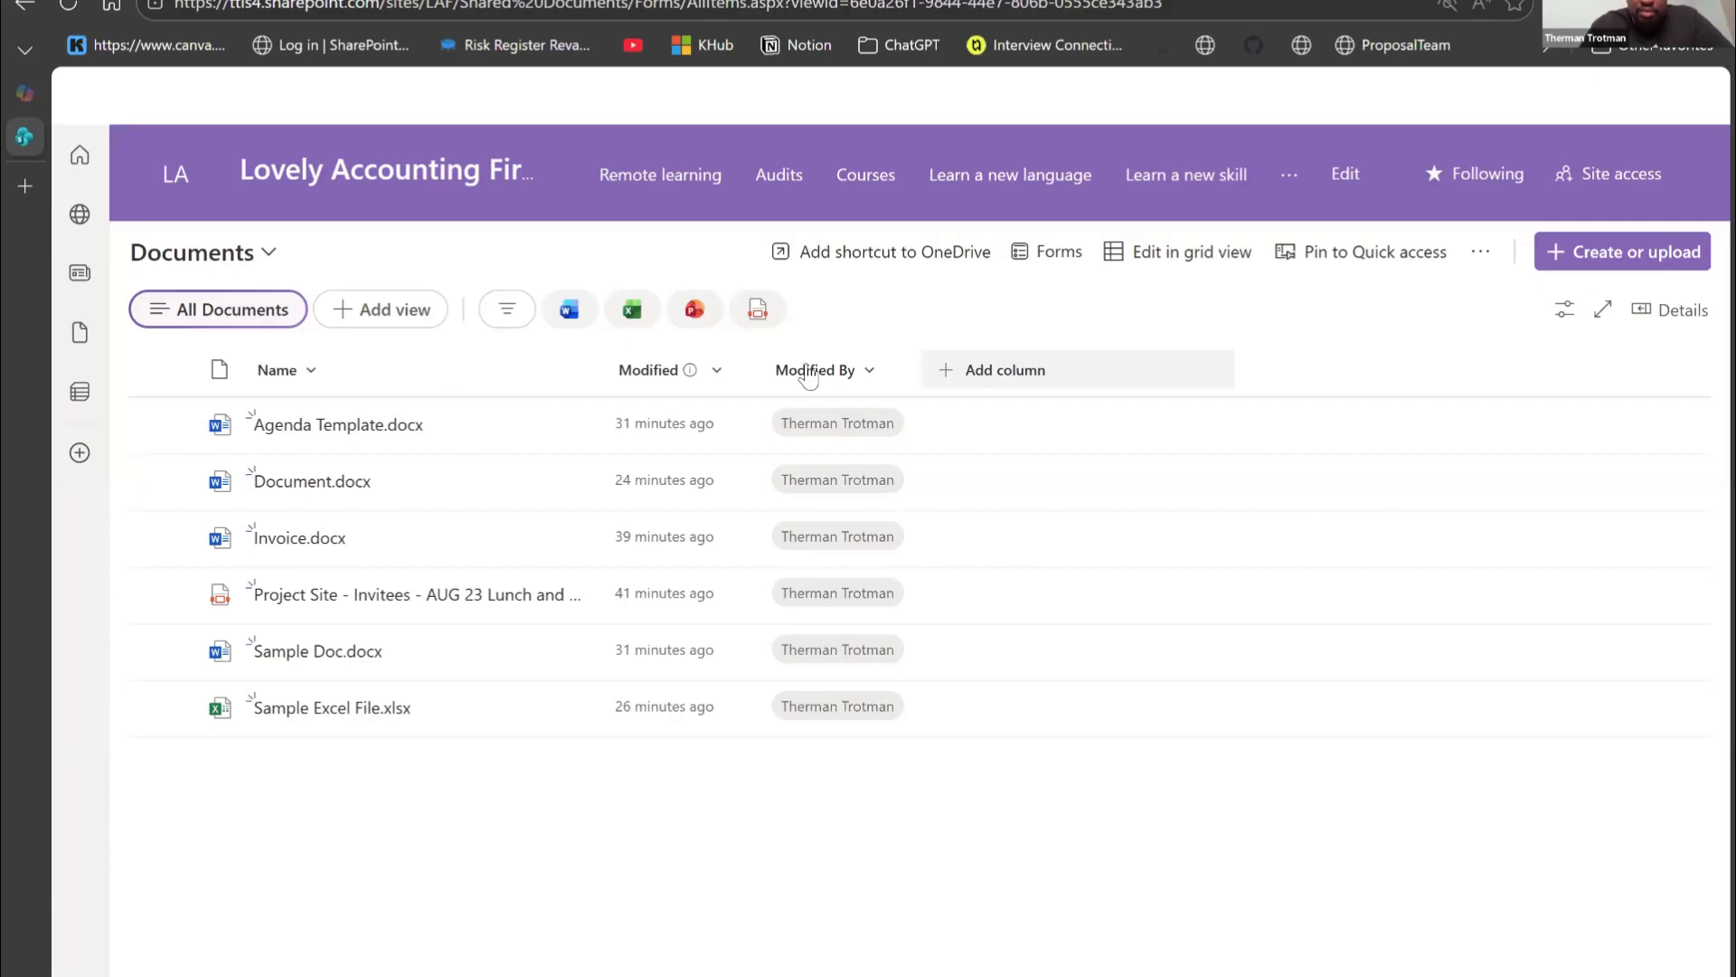
Step: Create a folder named "Holiday Party" in the Documents library, keeping the default yellow color
click(1581, 258)
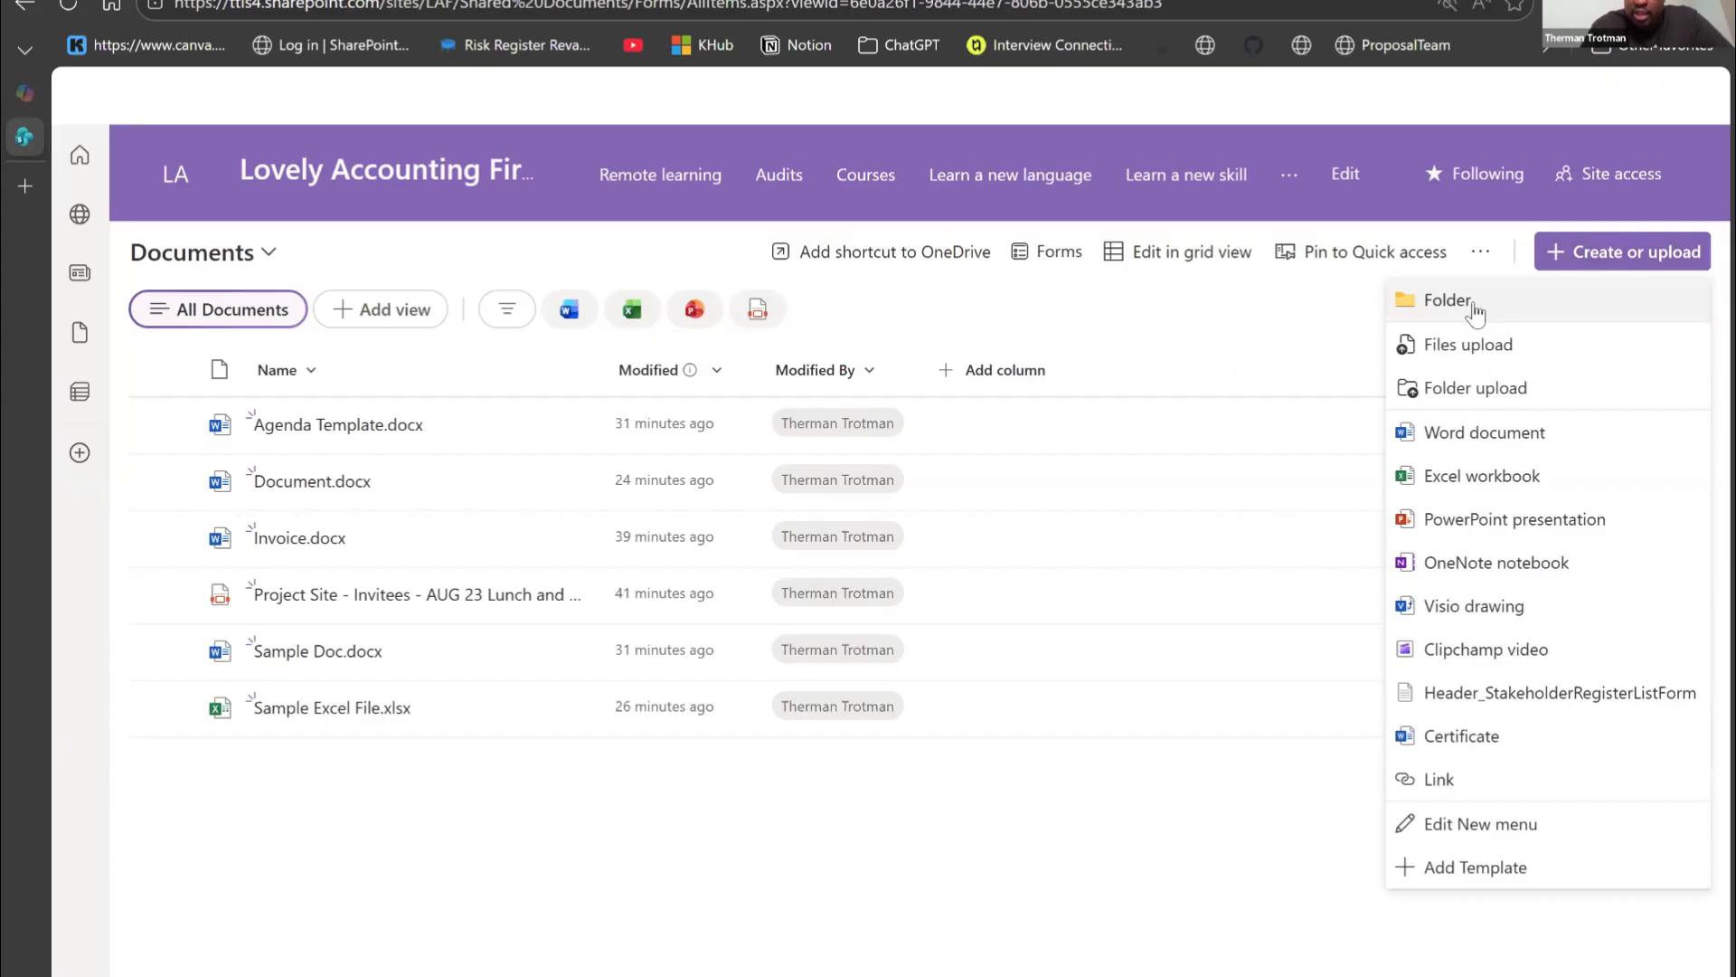
click(1447, 300)
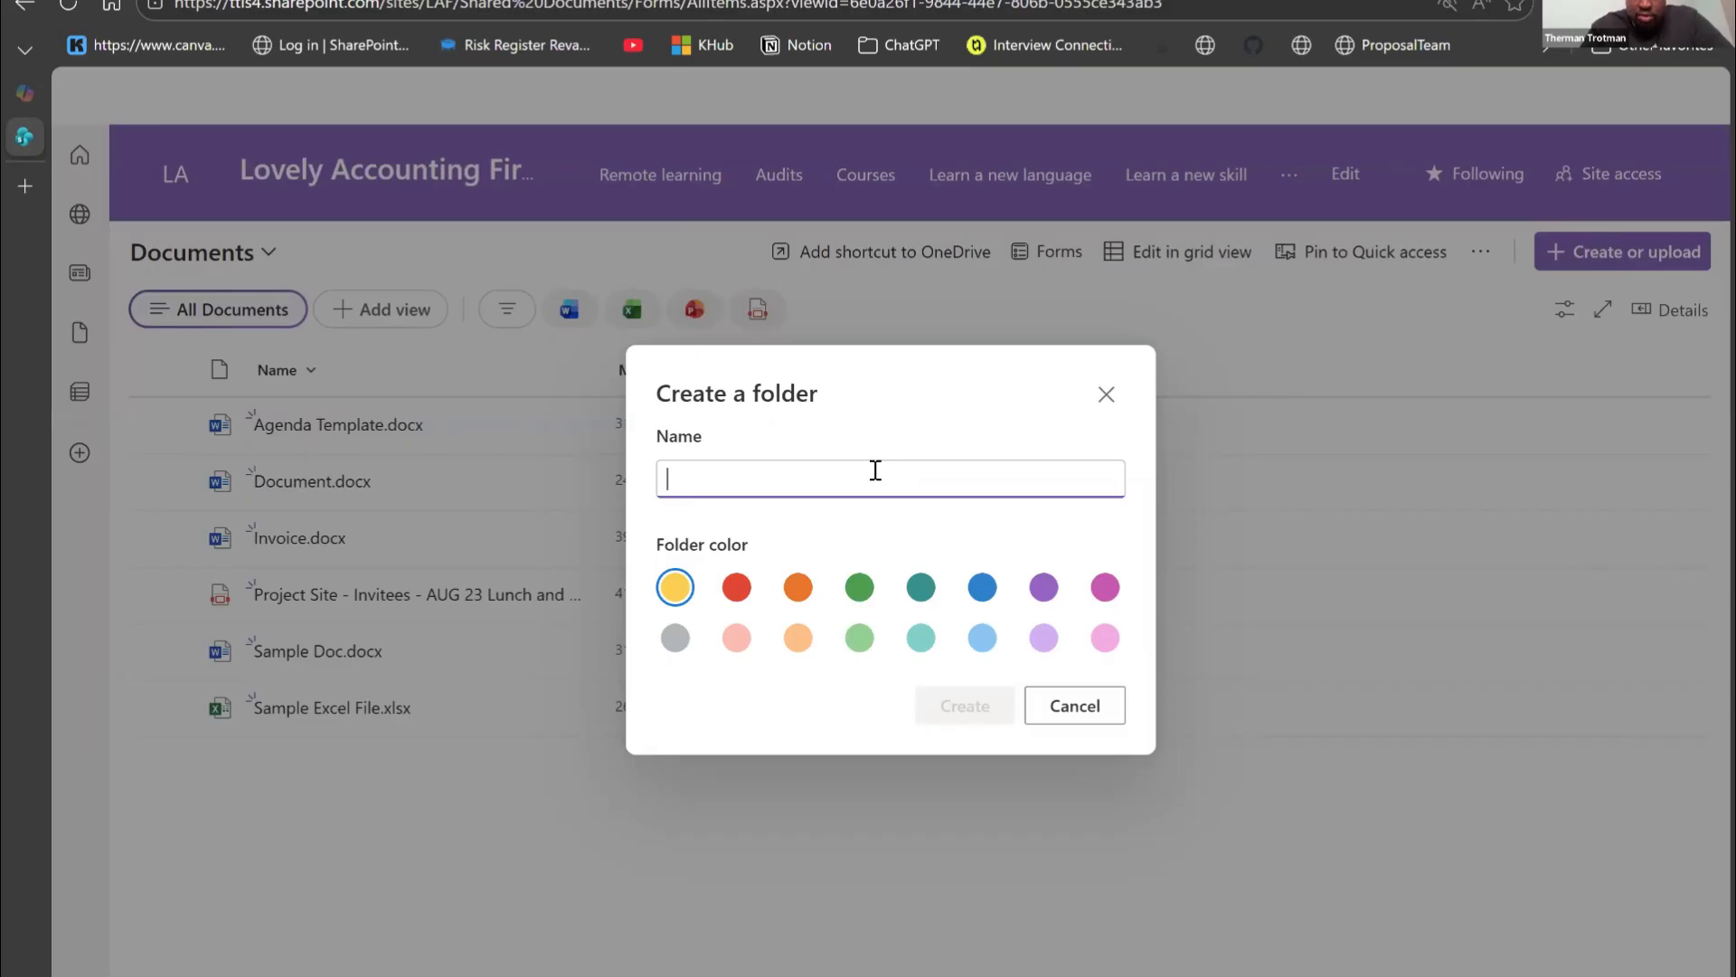
text(Holiday Party)
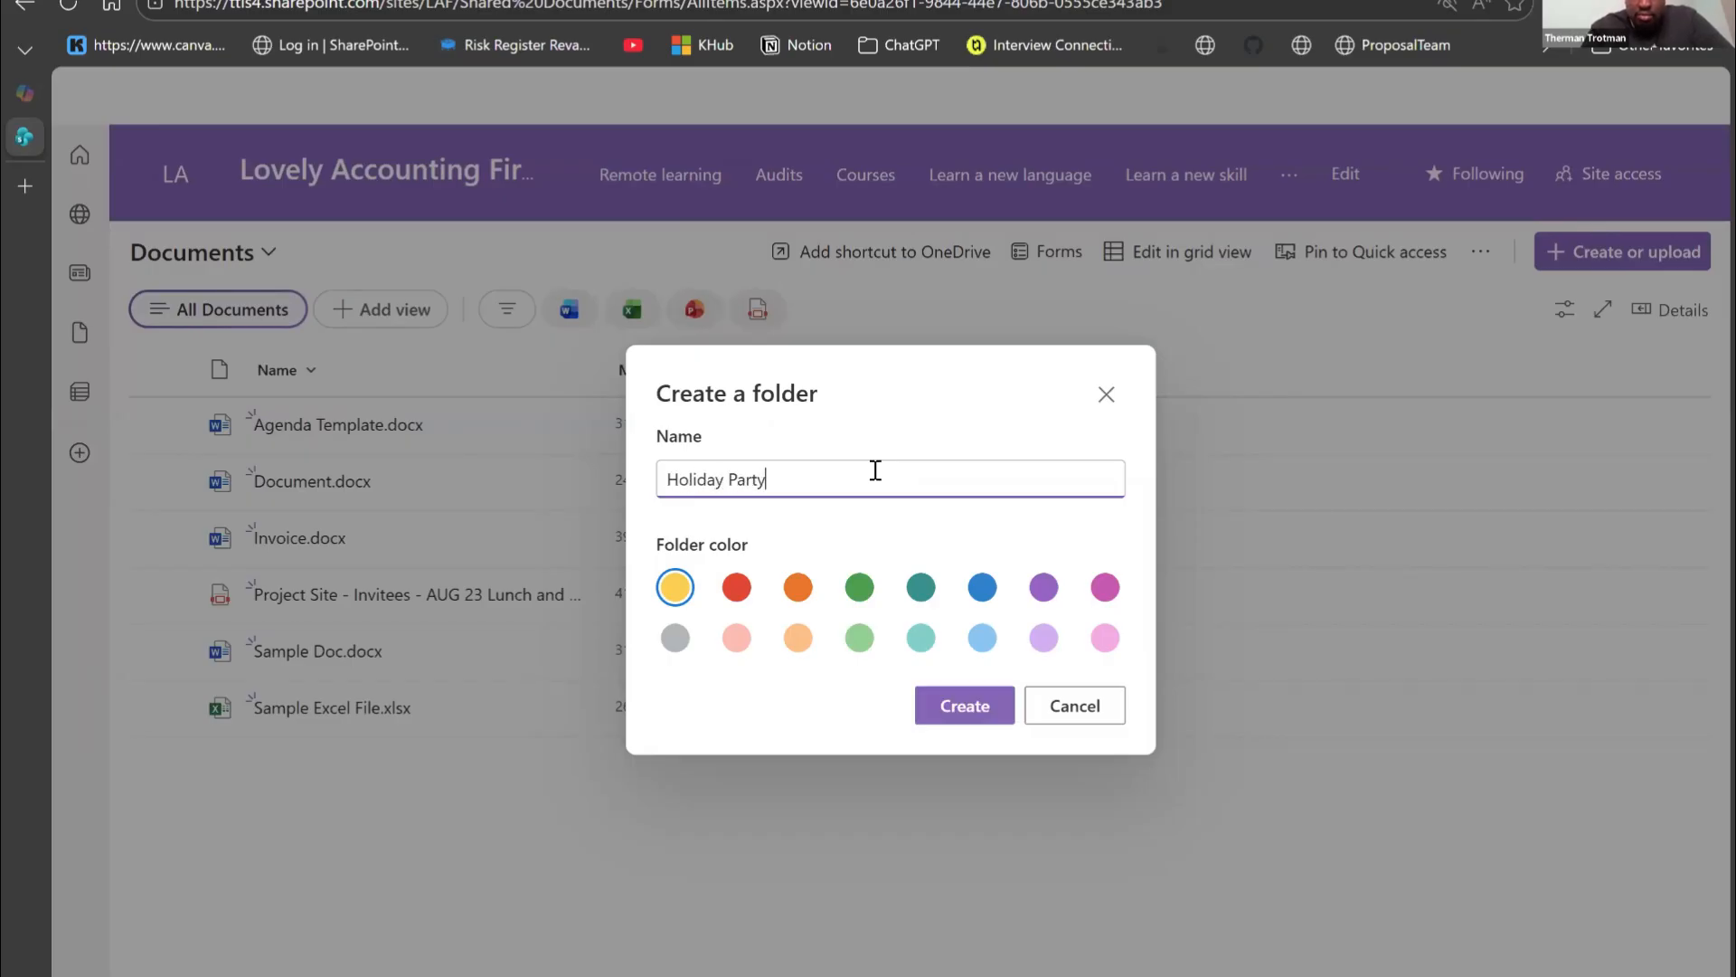
click(948, 708)
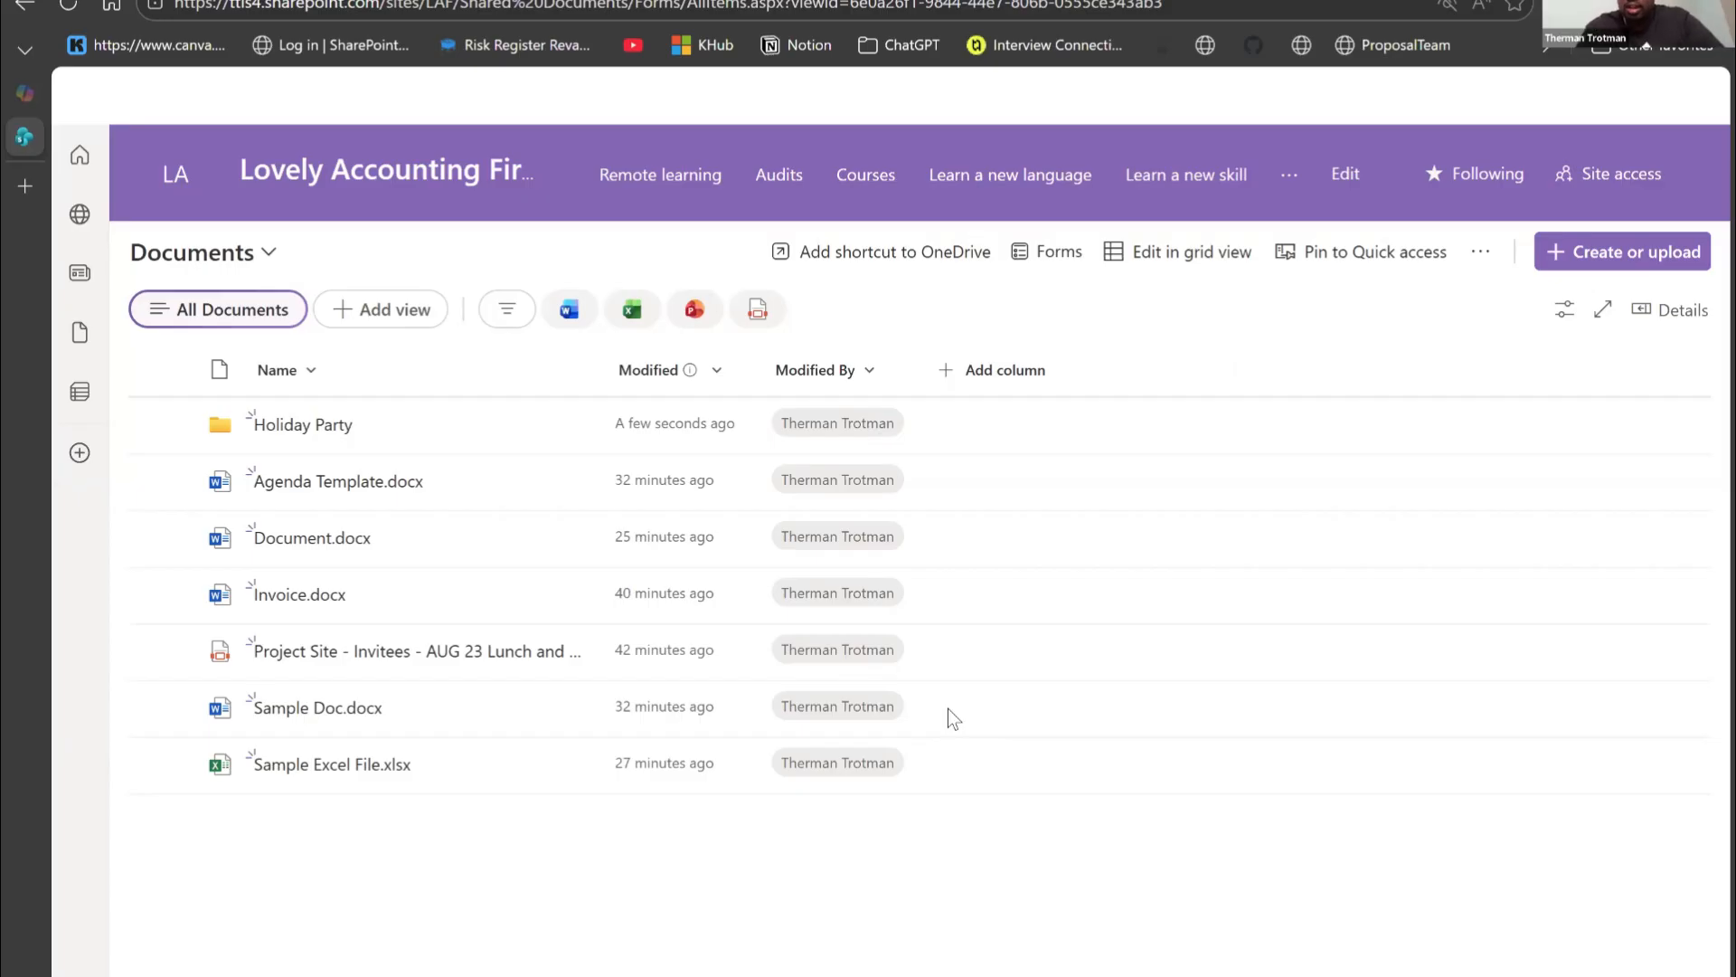
Step: Create a folder named "Big 2026 Project" in the Documents library
click(1611, 264)
click(1494, 293)
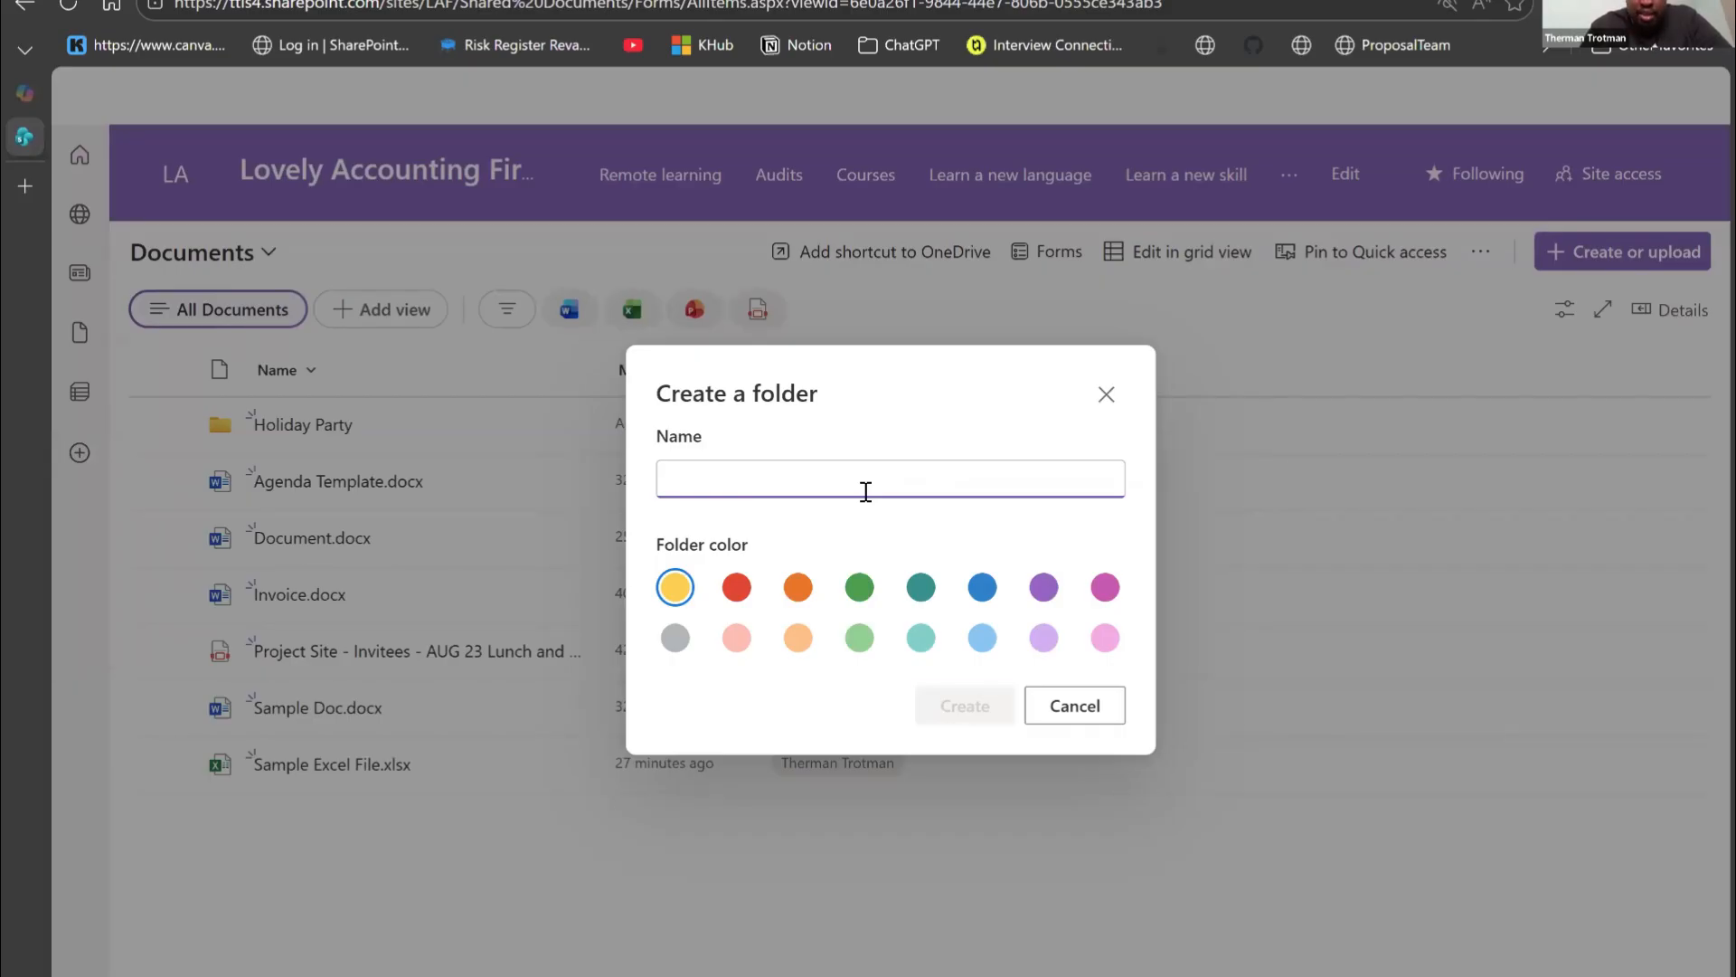
text(Big 202)
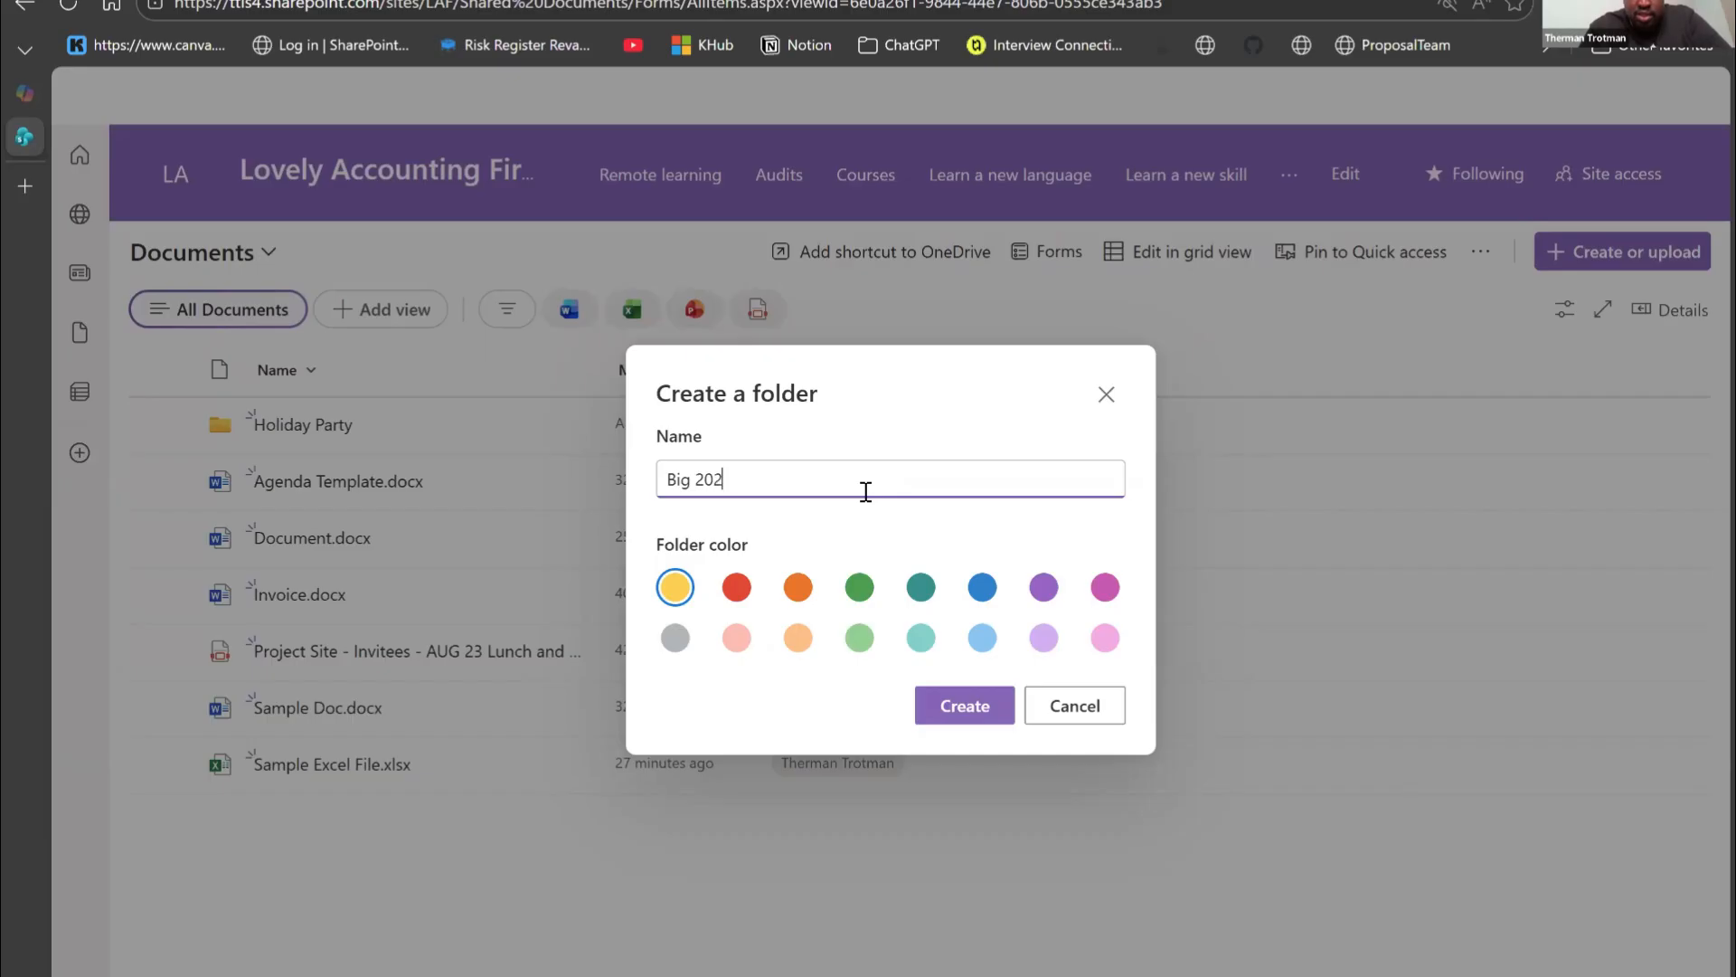
text(6 Project)
click(976, 699)
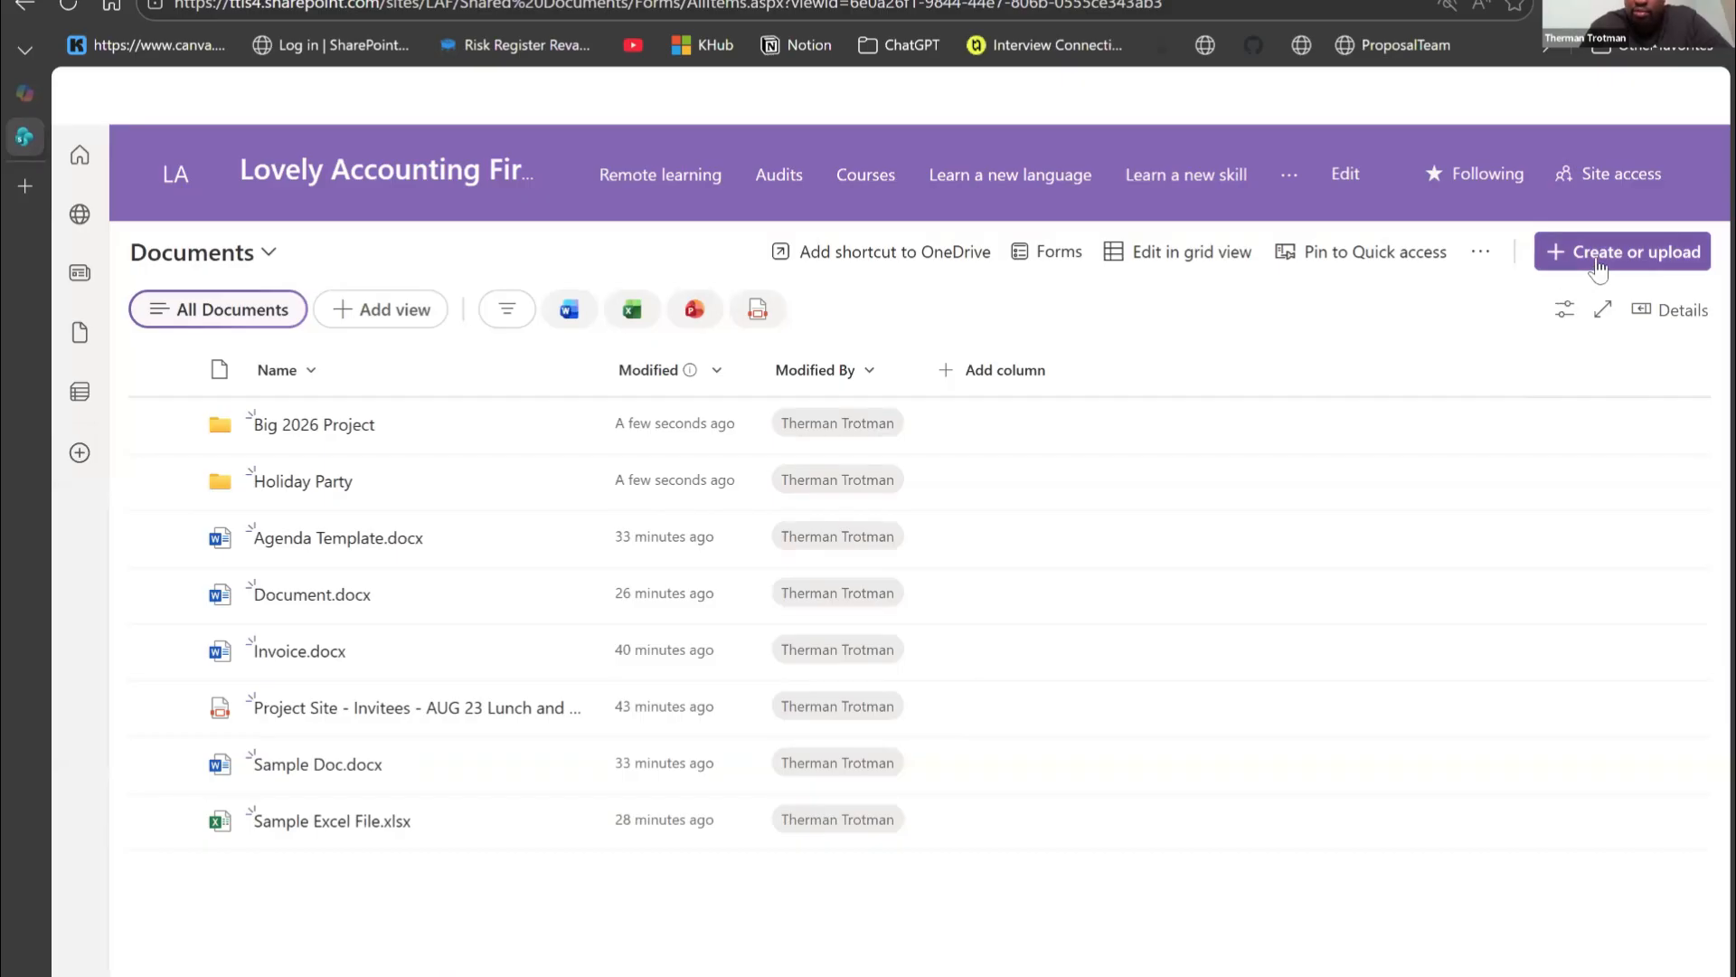
Step: Create a folder named "Q1 Planning Session" in the Documents library
click(1599, 262)
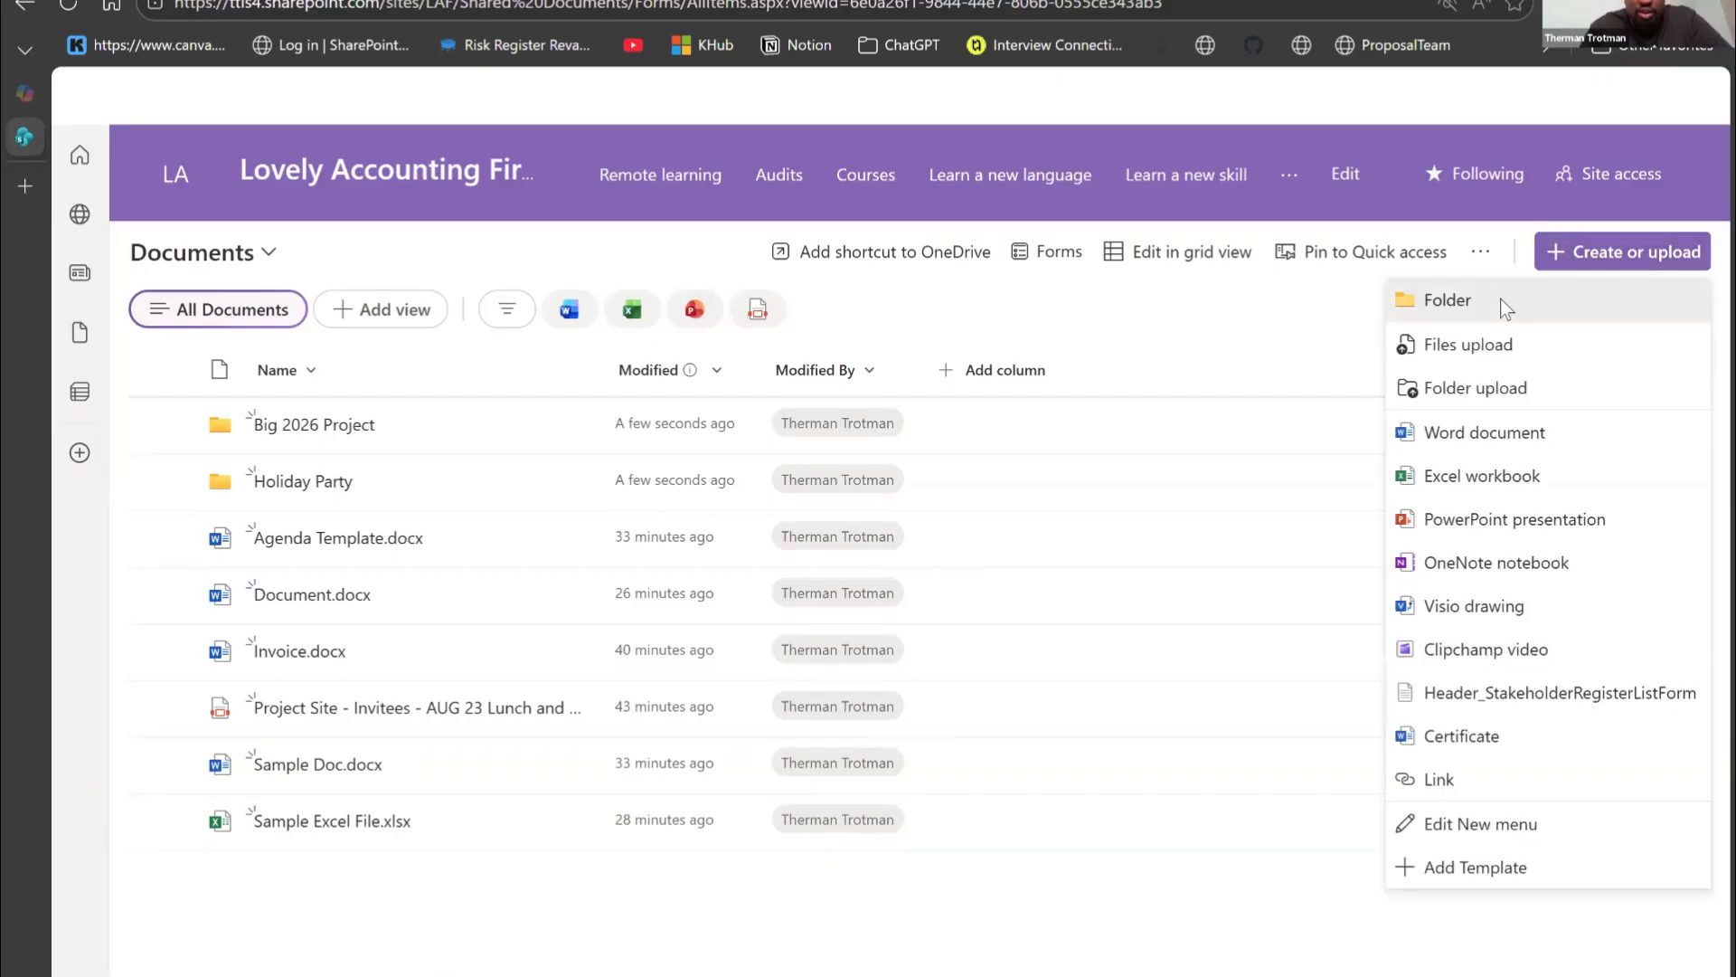
click(1500, 300)
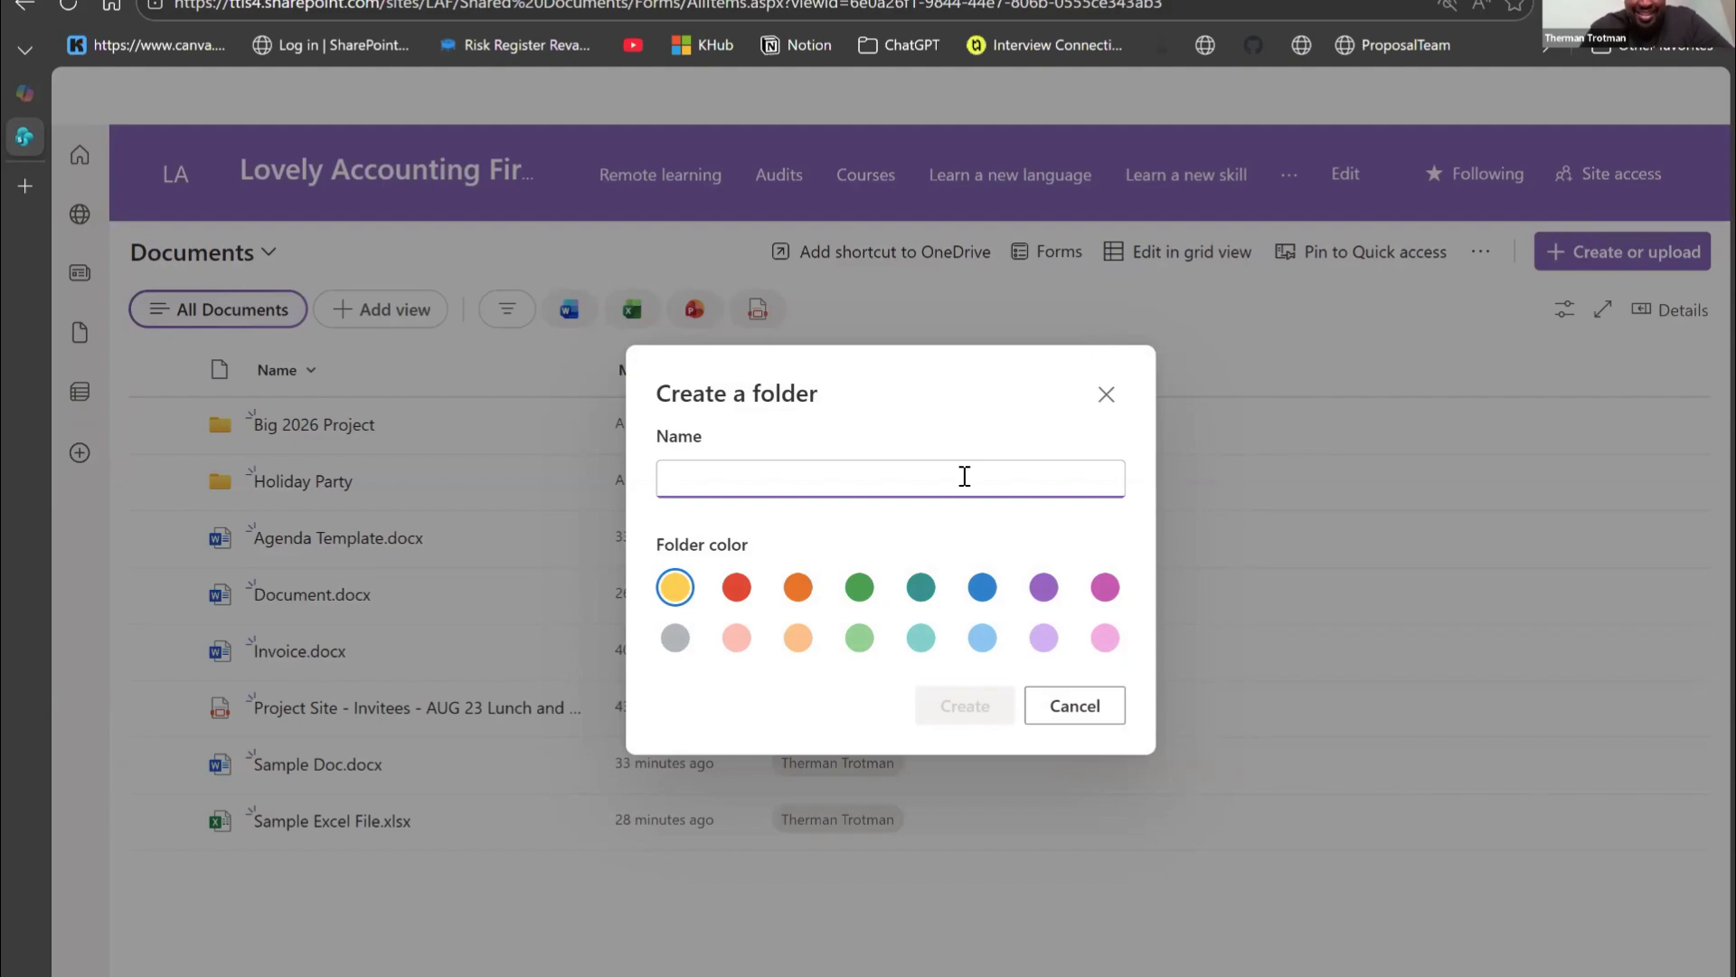
text(d)
key(BackSpace)
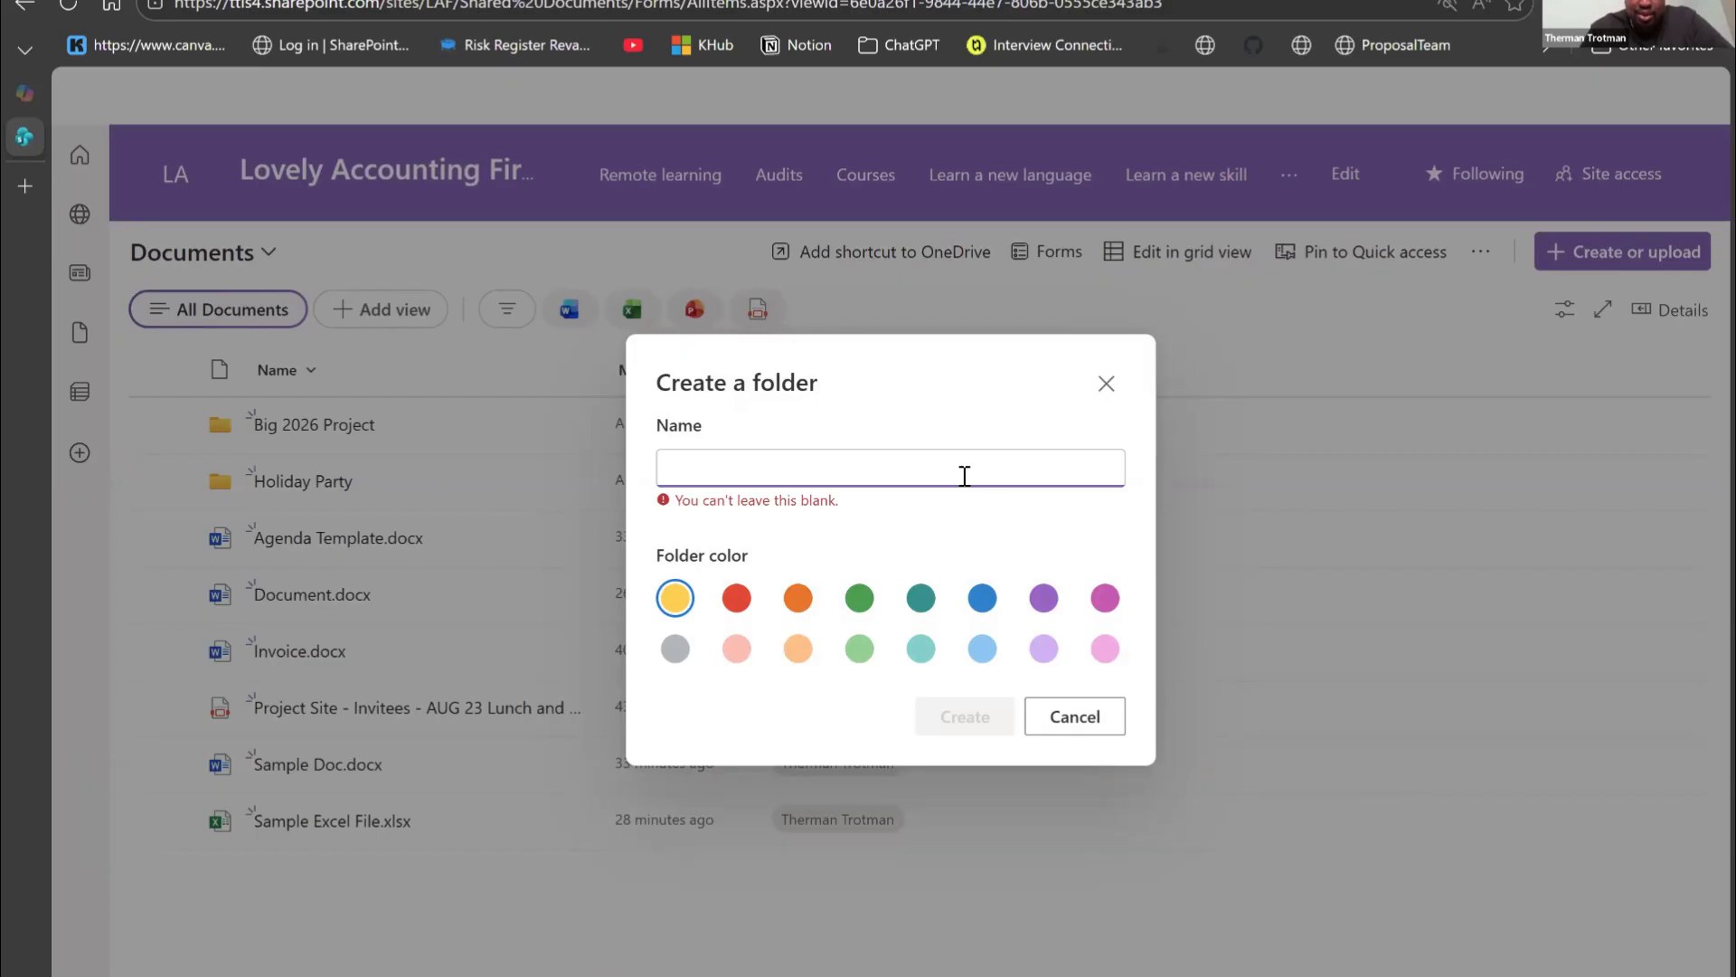
text(Q1 )
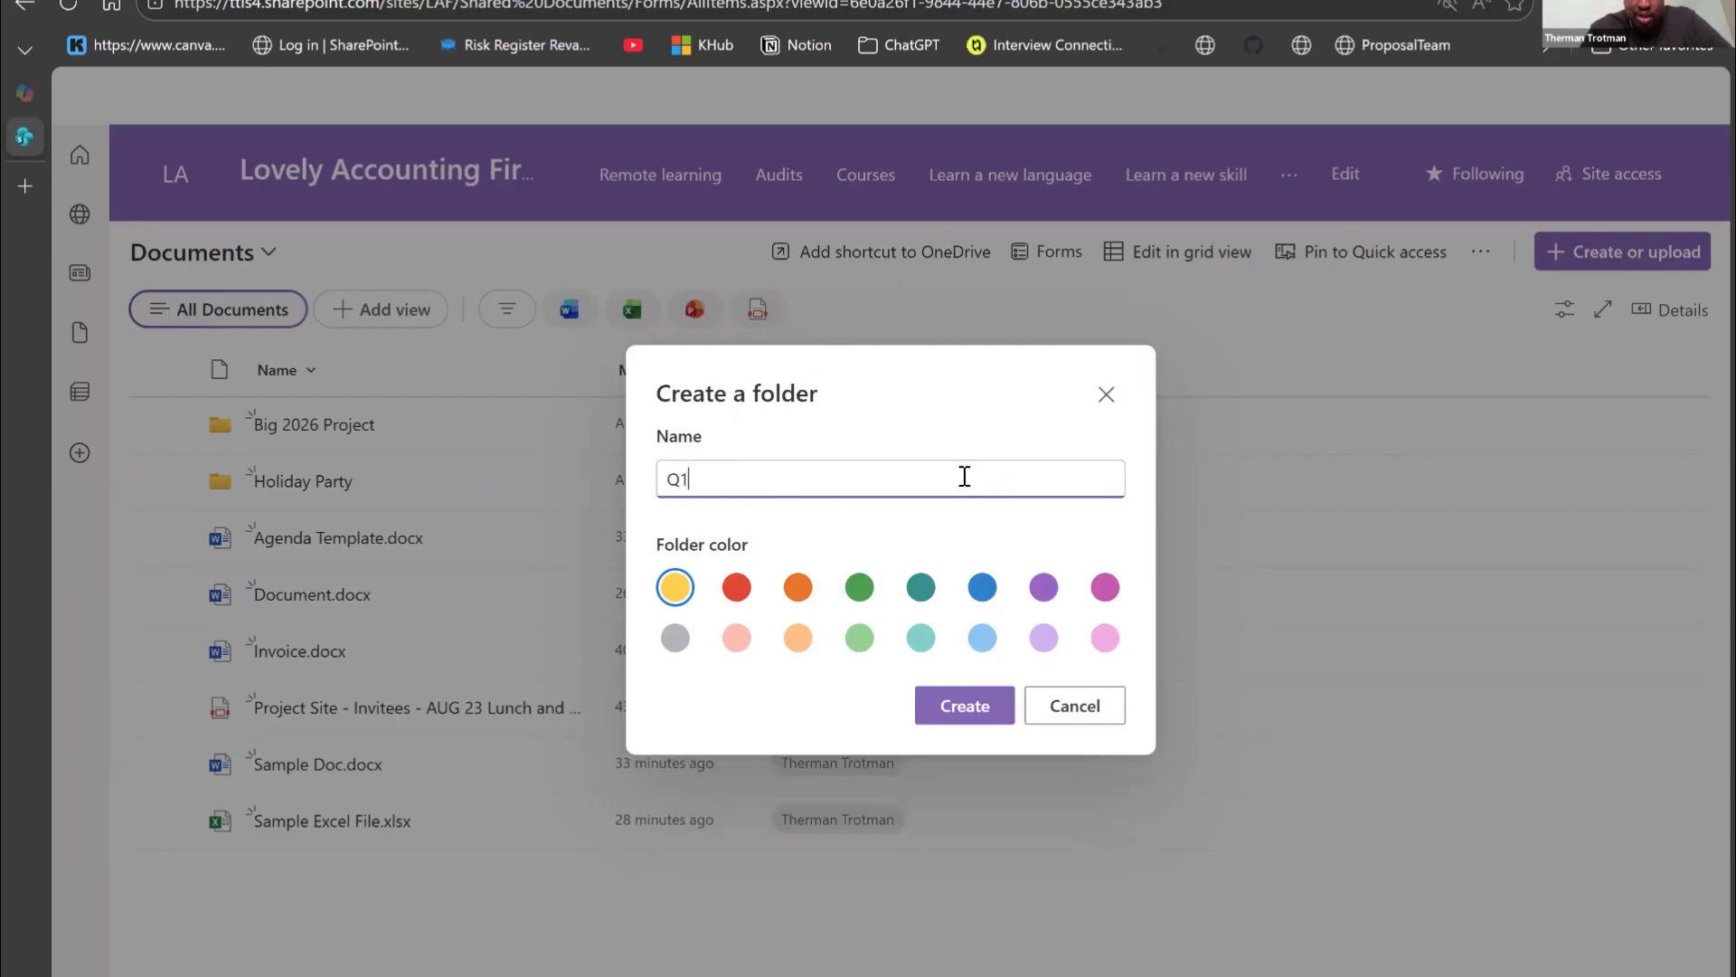
text(Planning Session)
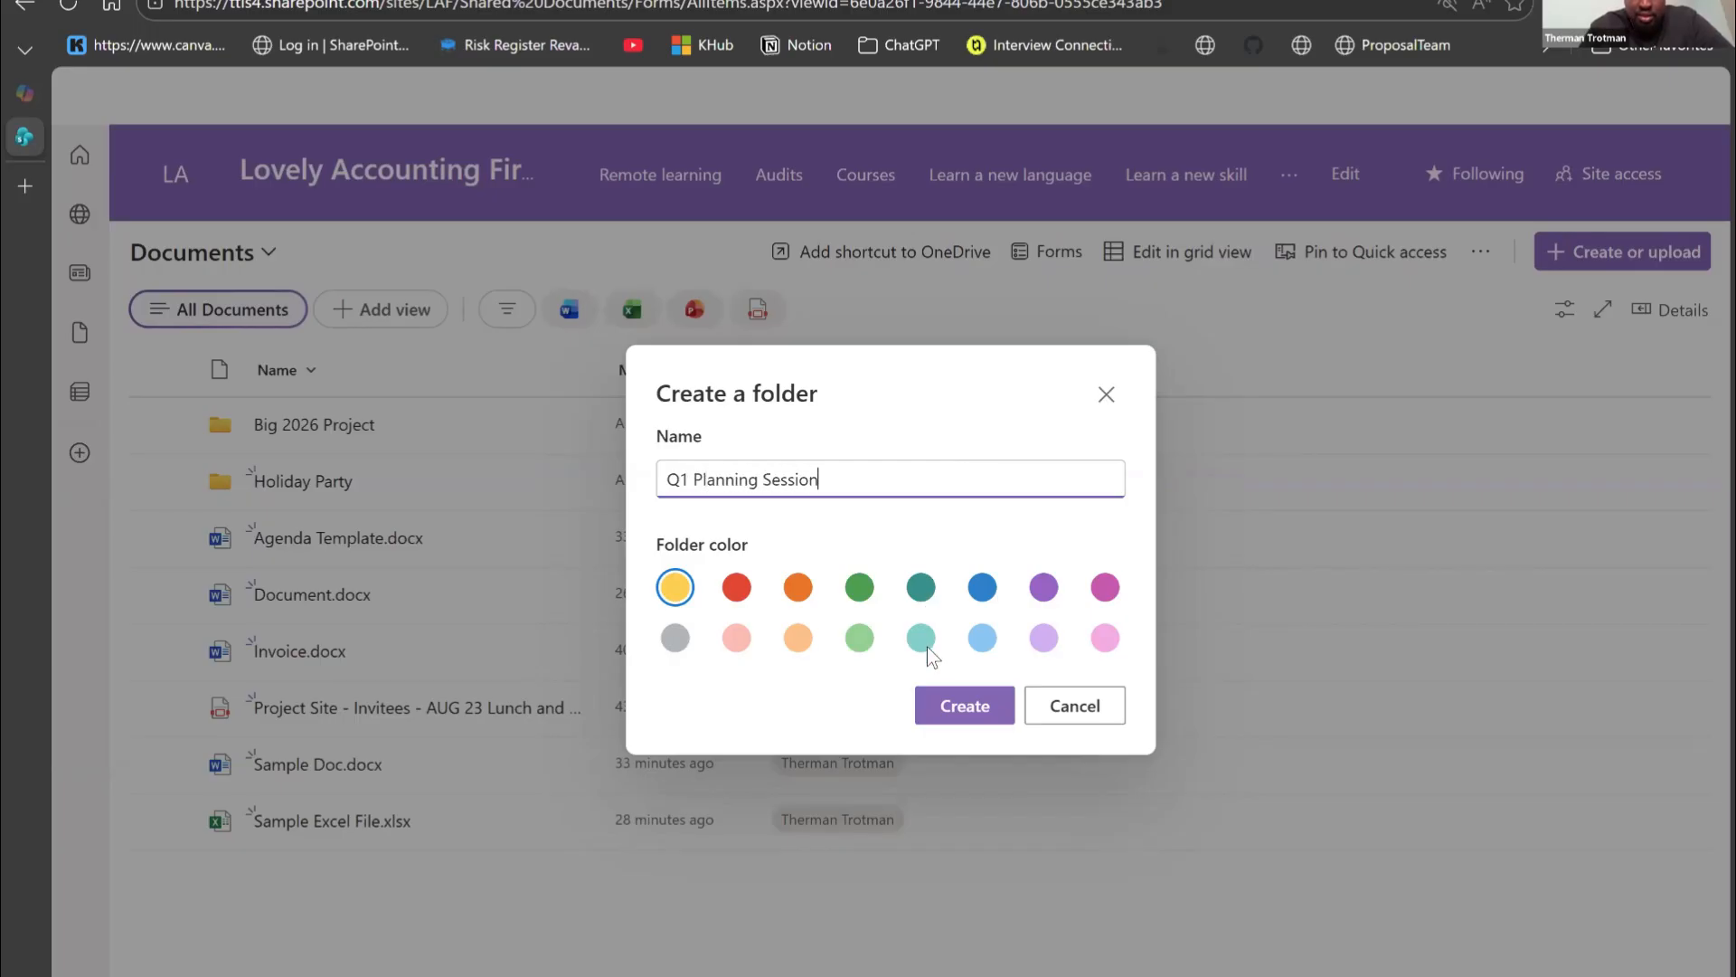
click(964, 708)
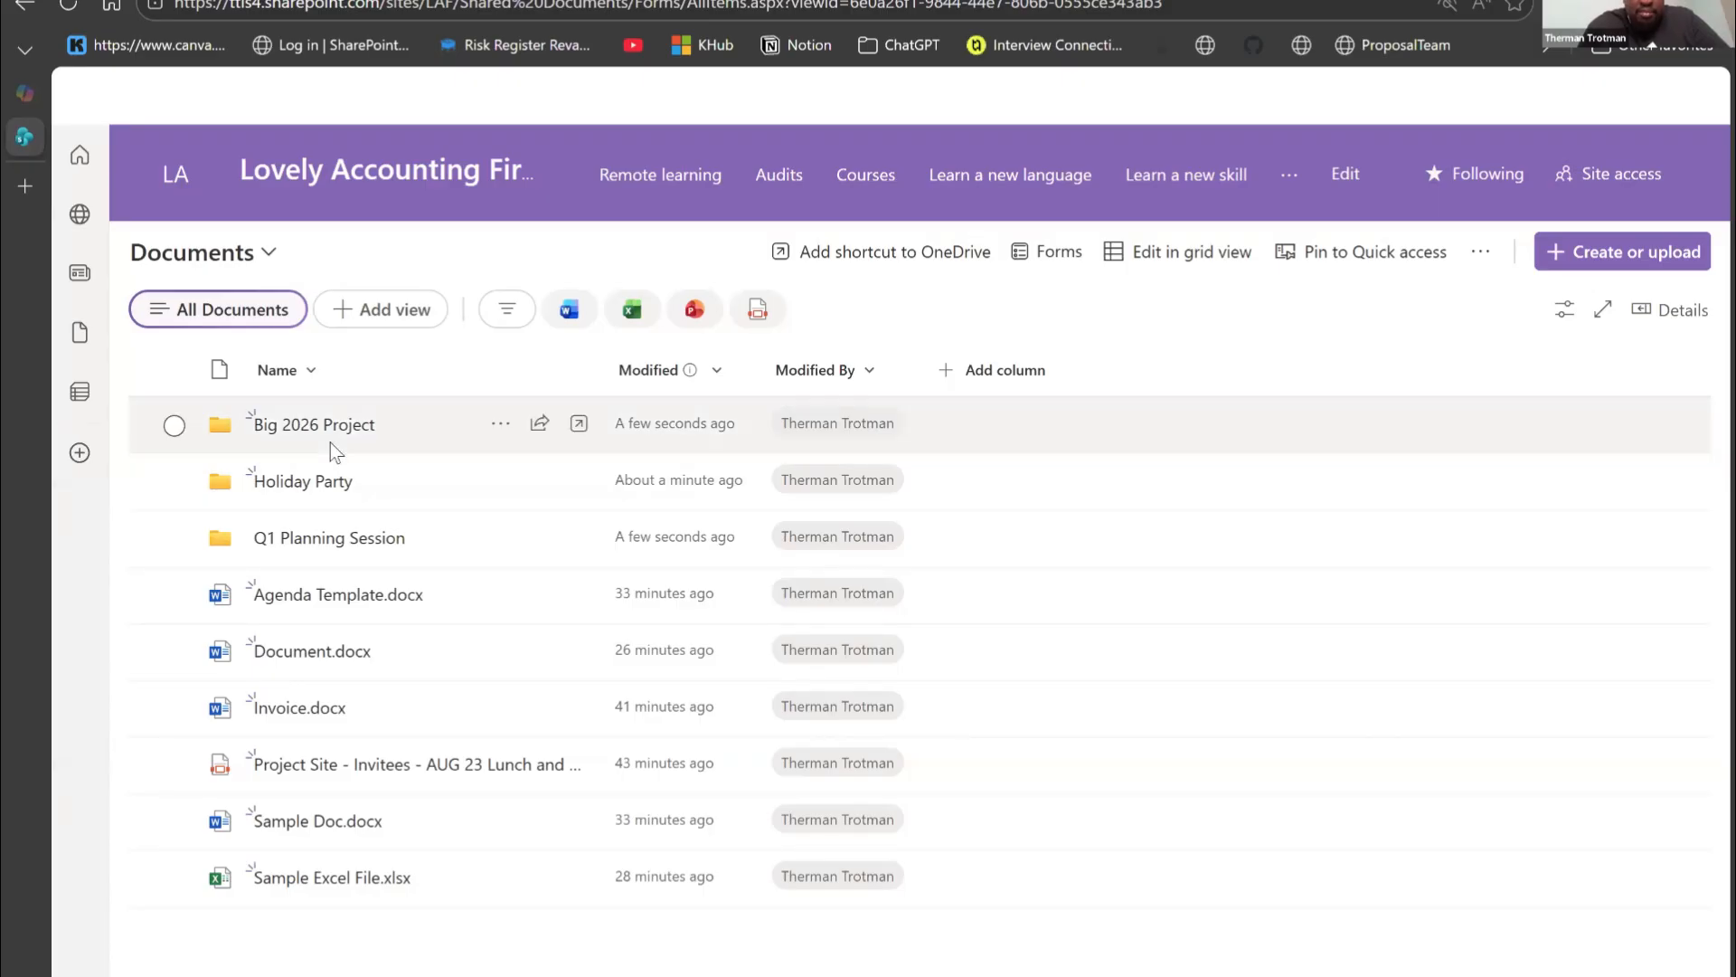
Step: Look inside the Big 2026 Project folder and create a subfolder named "2025" inside the Holiday Party folder
click(298, 427)
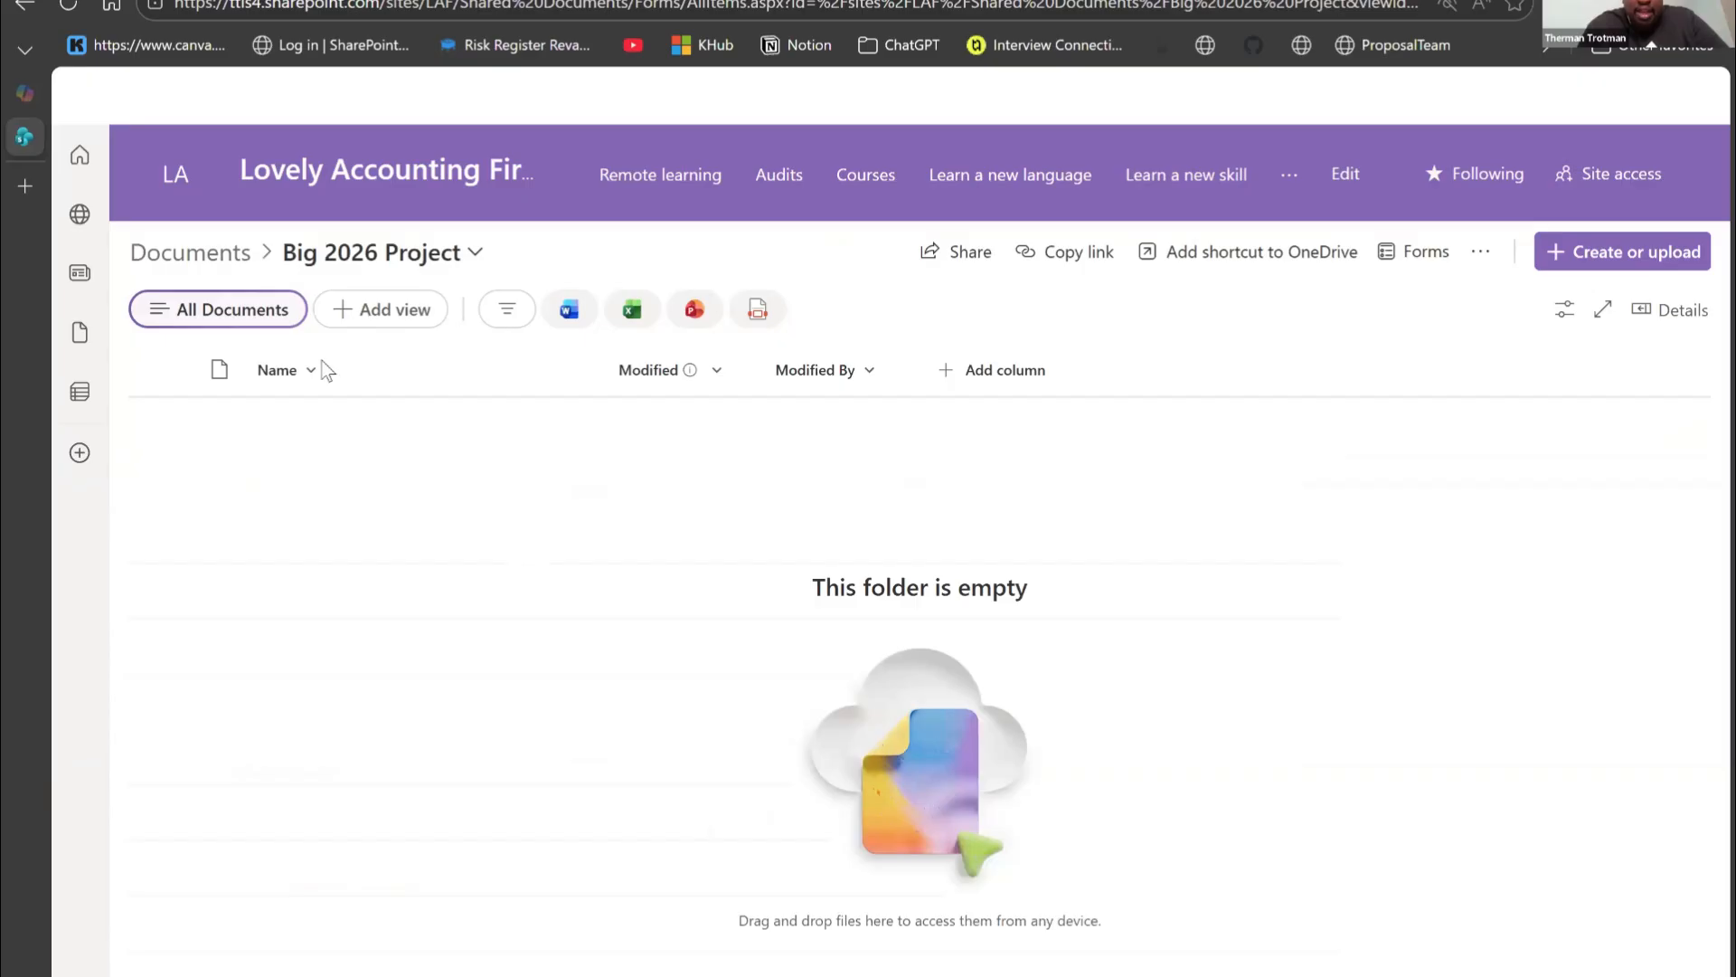
click(237, 260)
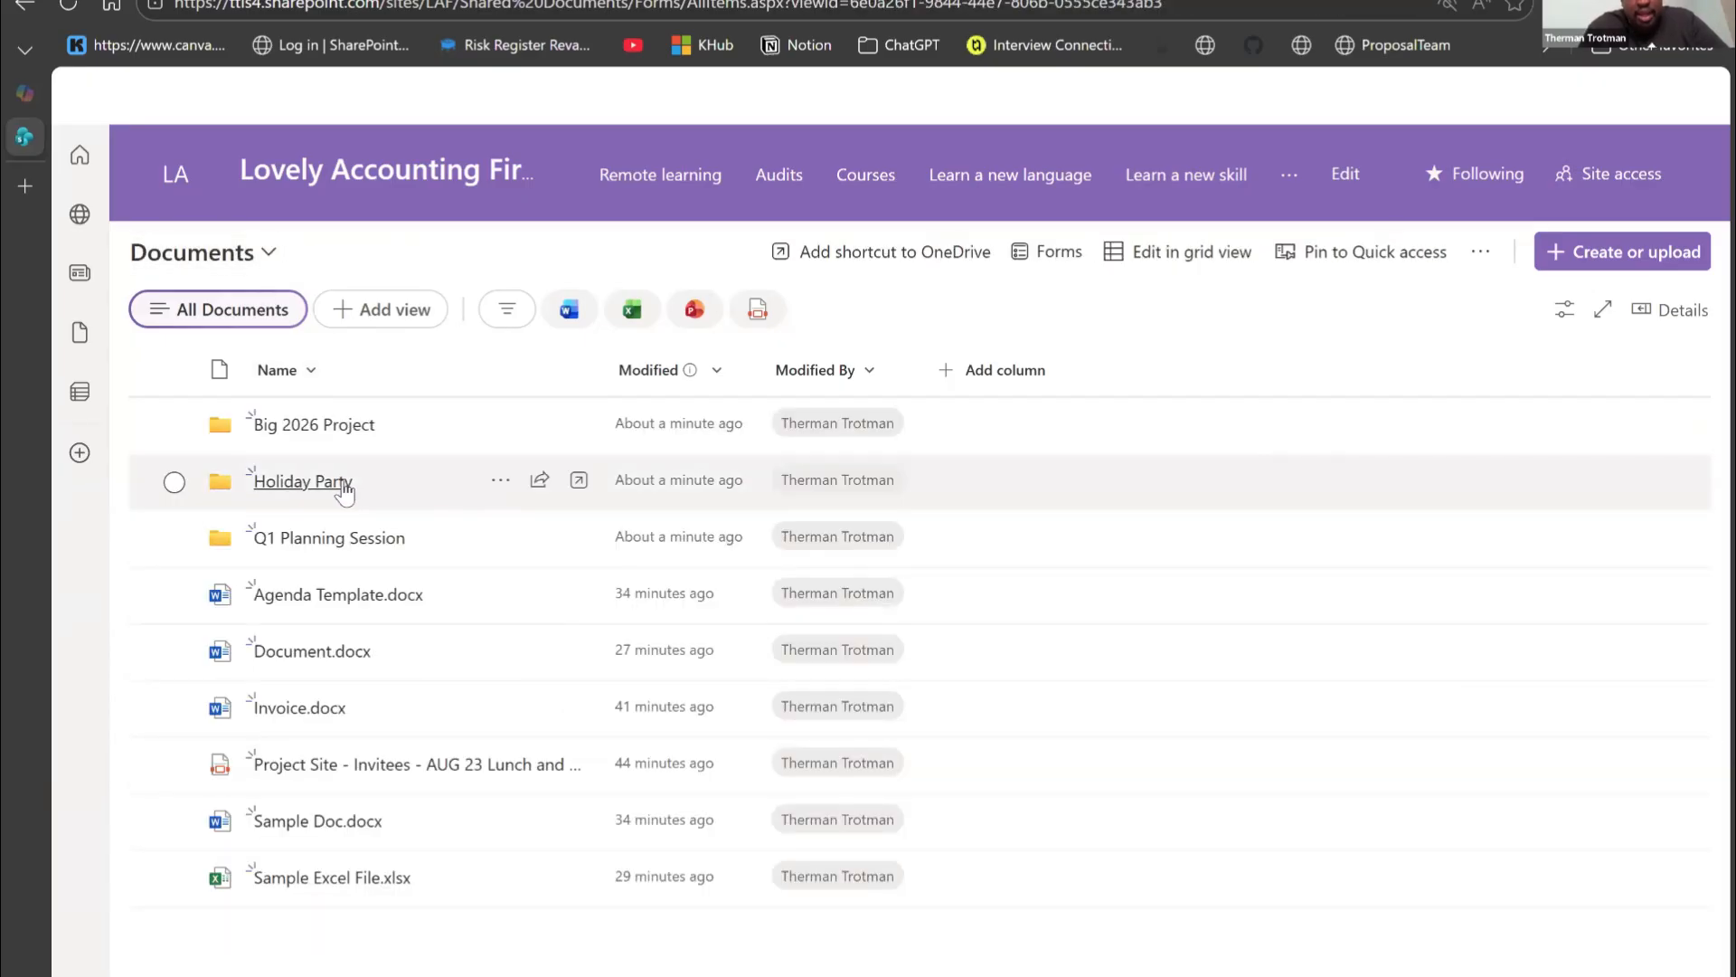
click(344, 484)
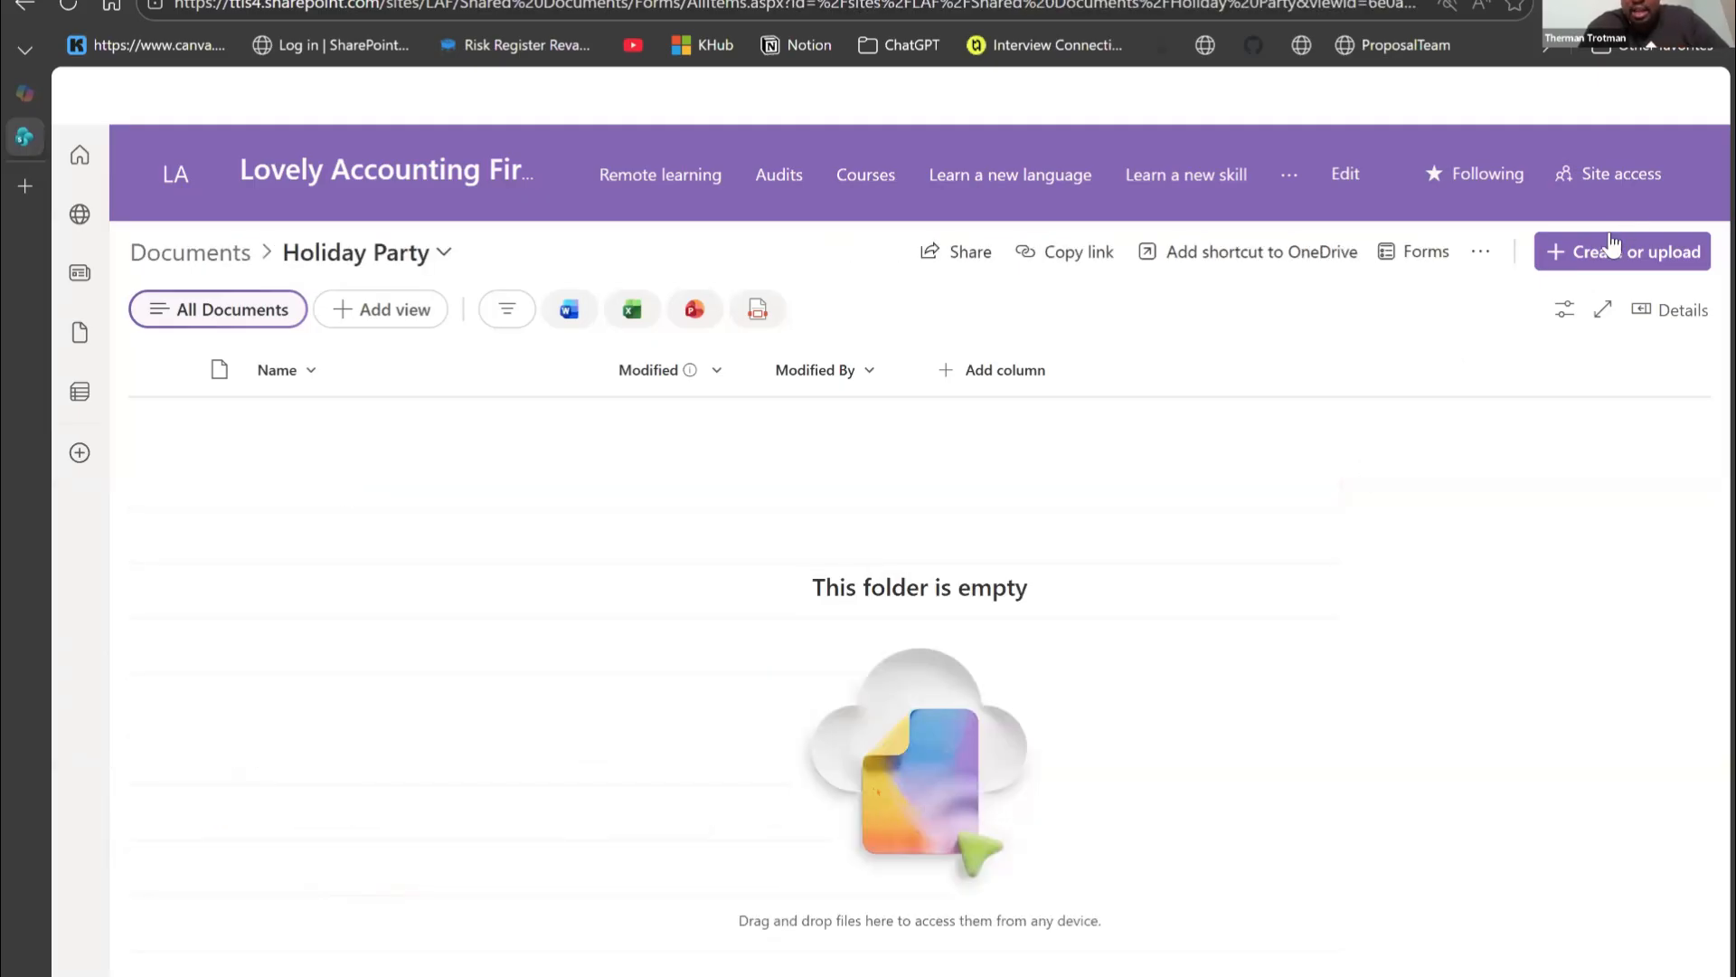
click(1579, 262)
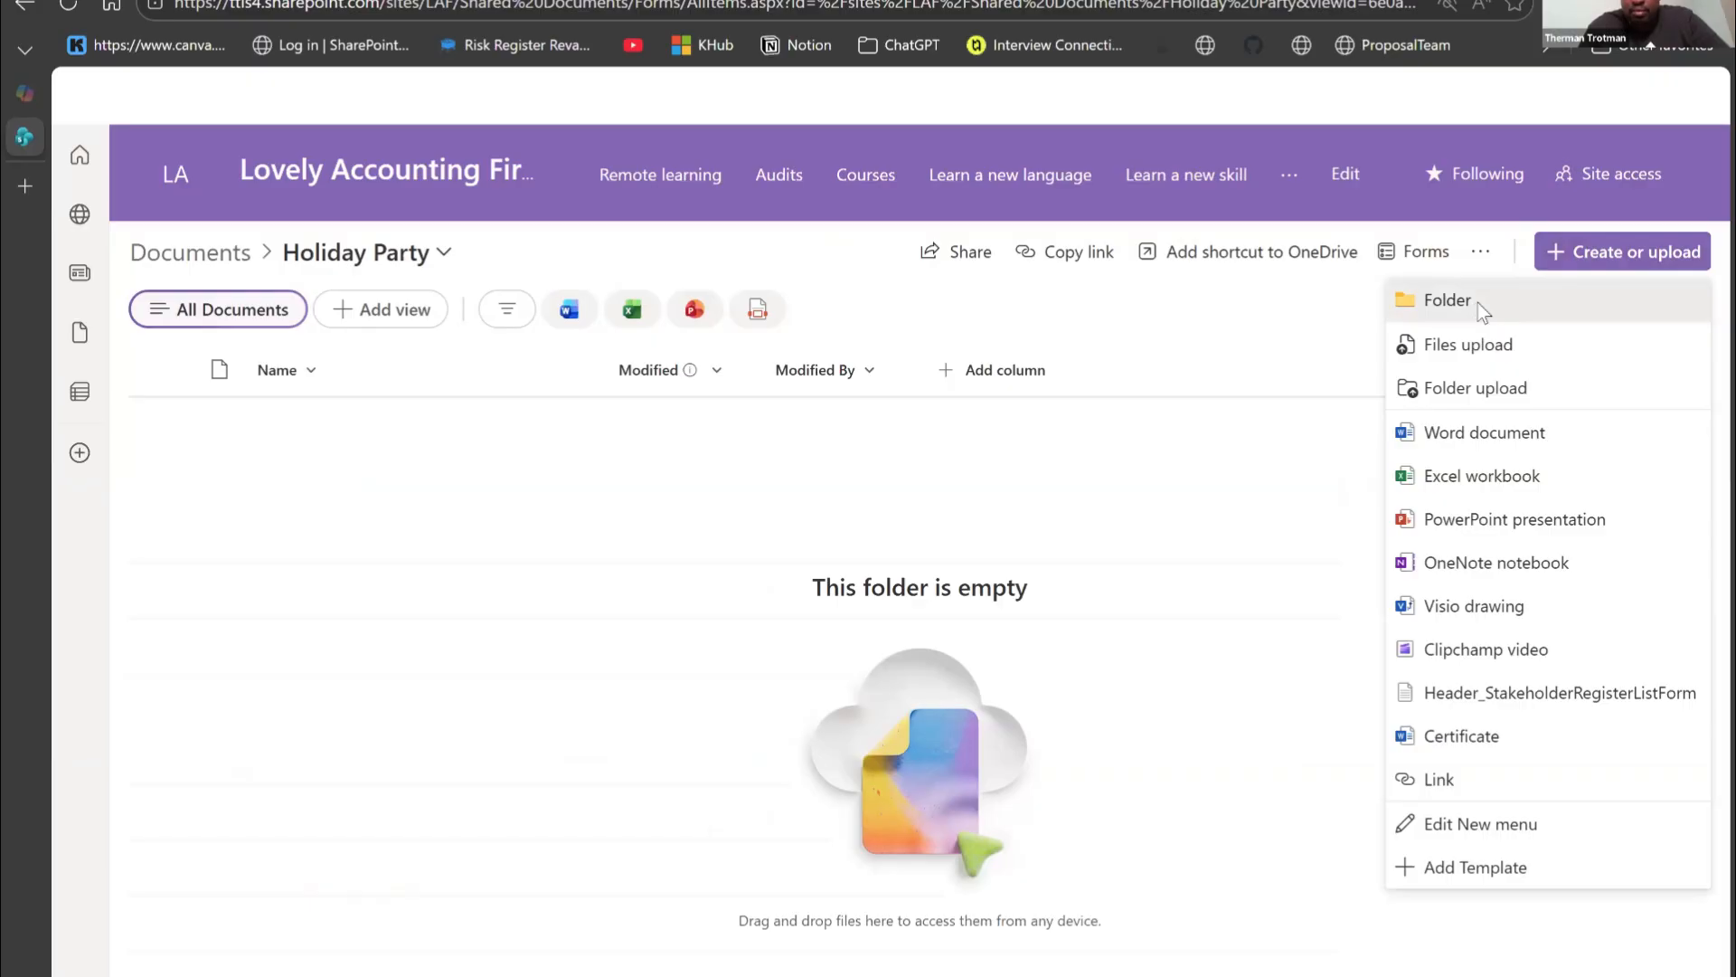
click(1478, 302)
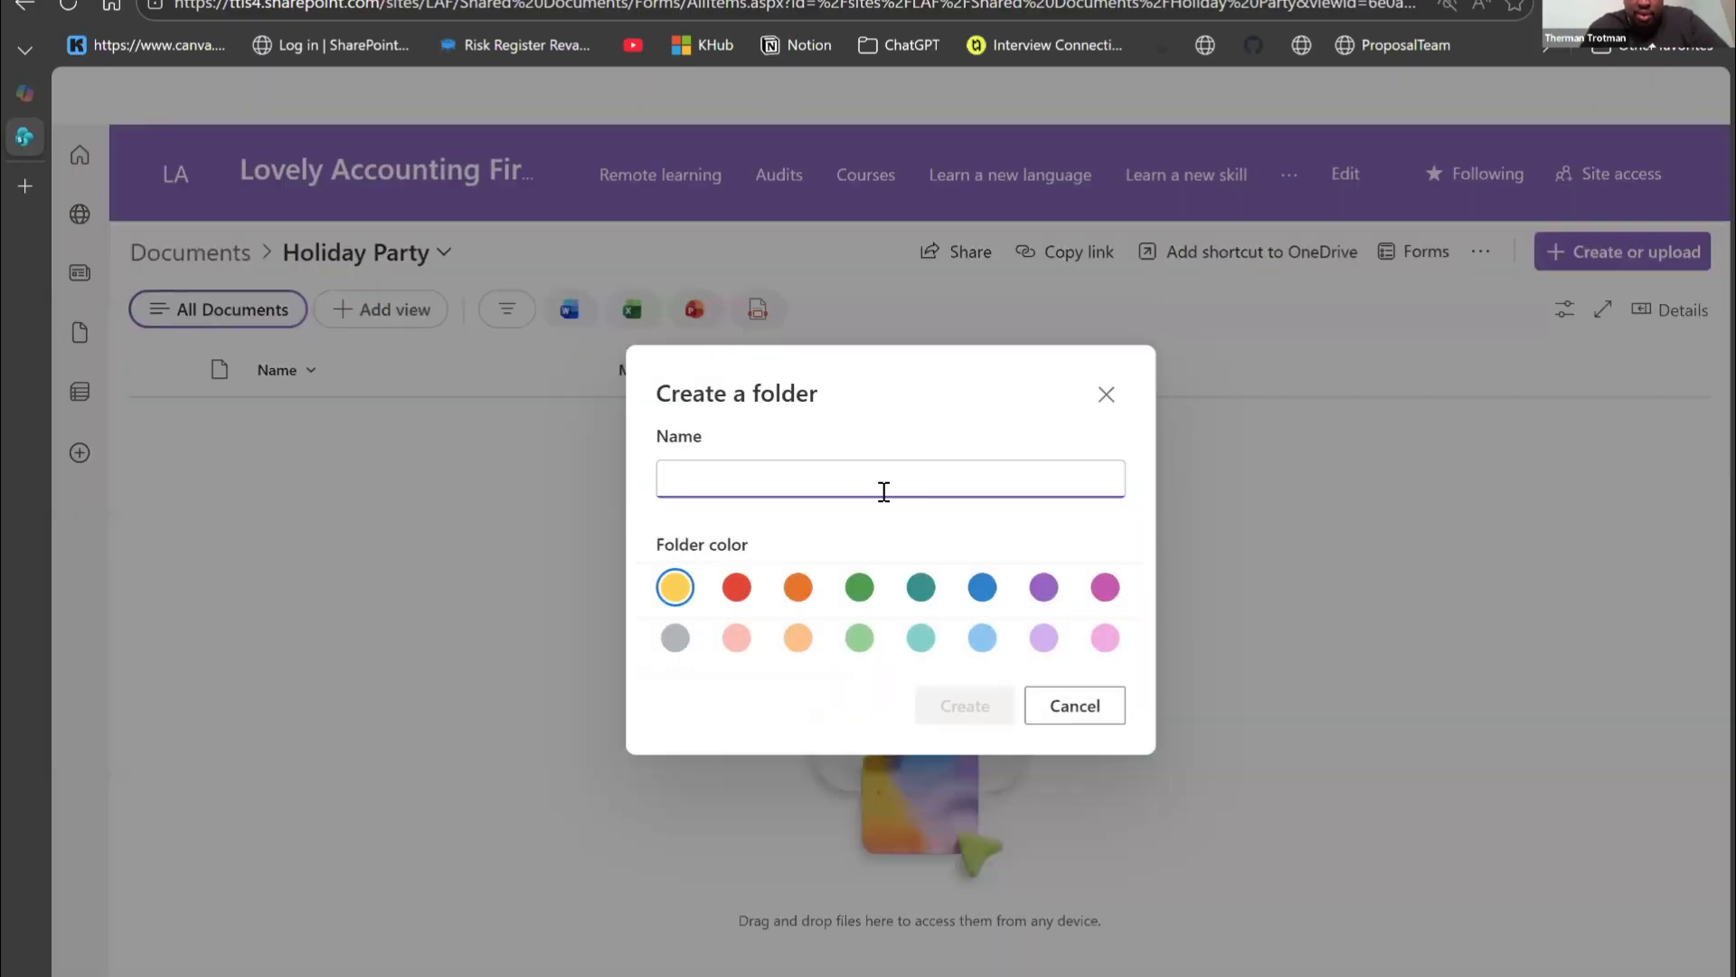
text(2025)
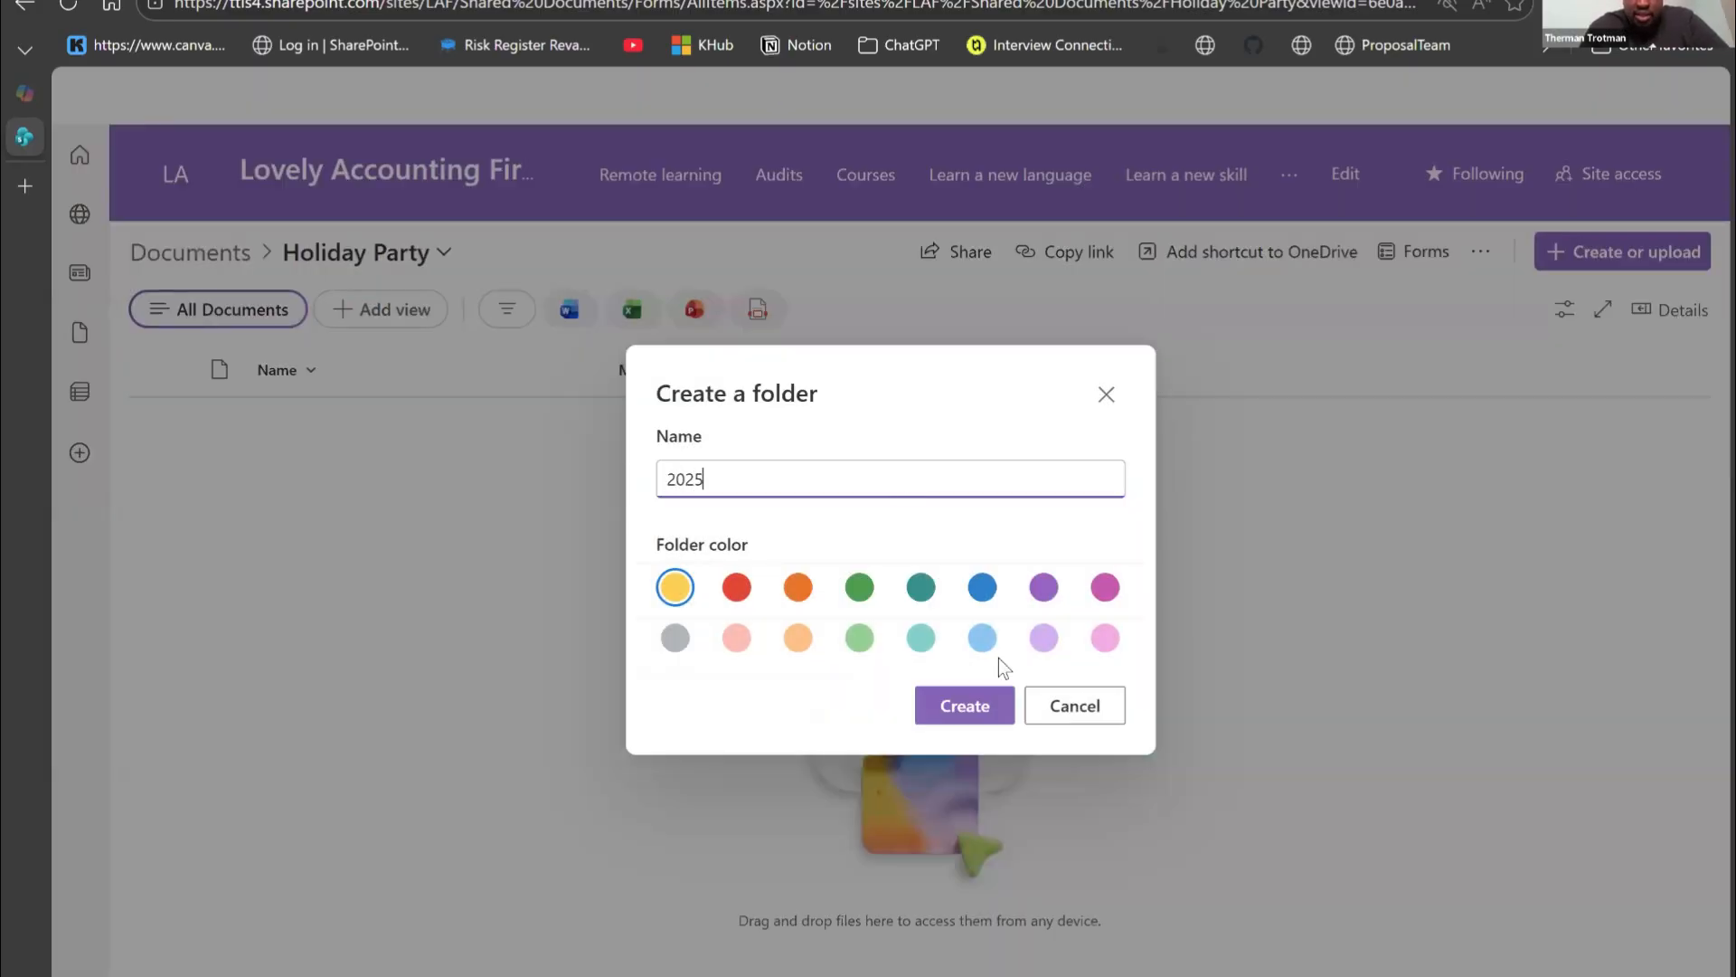
click(960, 707)
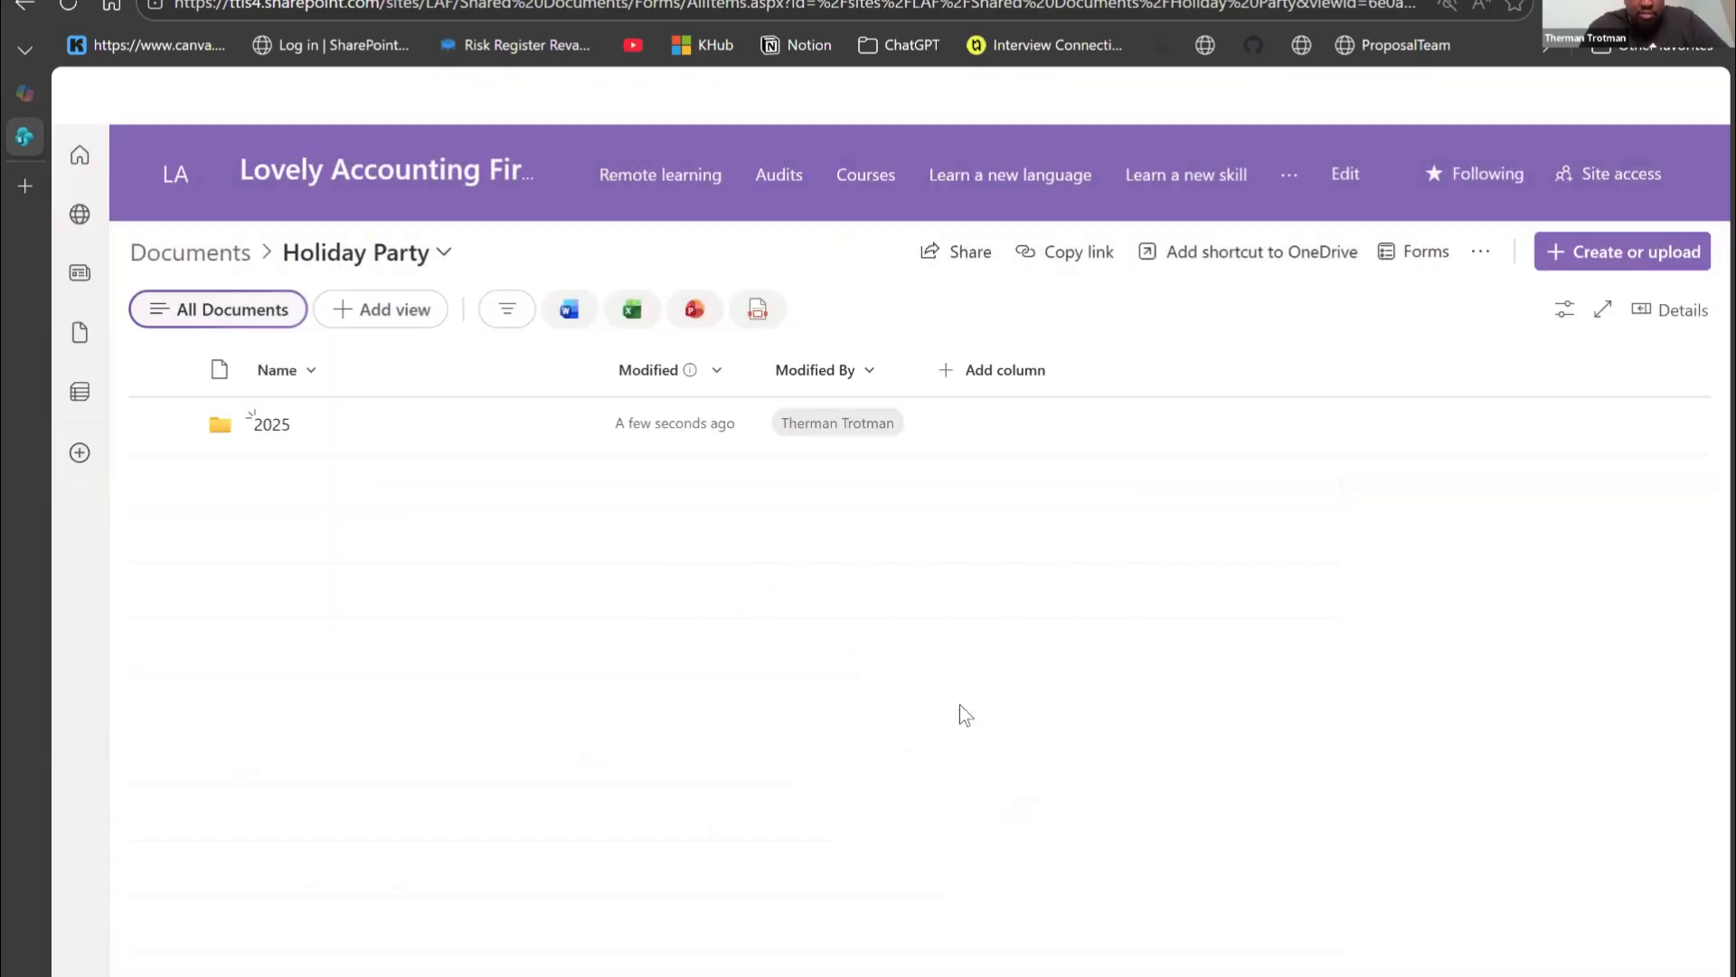
Step: Create a subfolder named "2026" inside the Holiday Party folder, keeping the default yellow color
click(1619, 252)
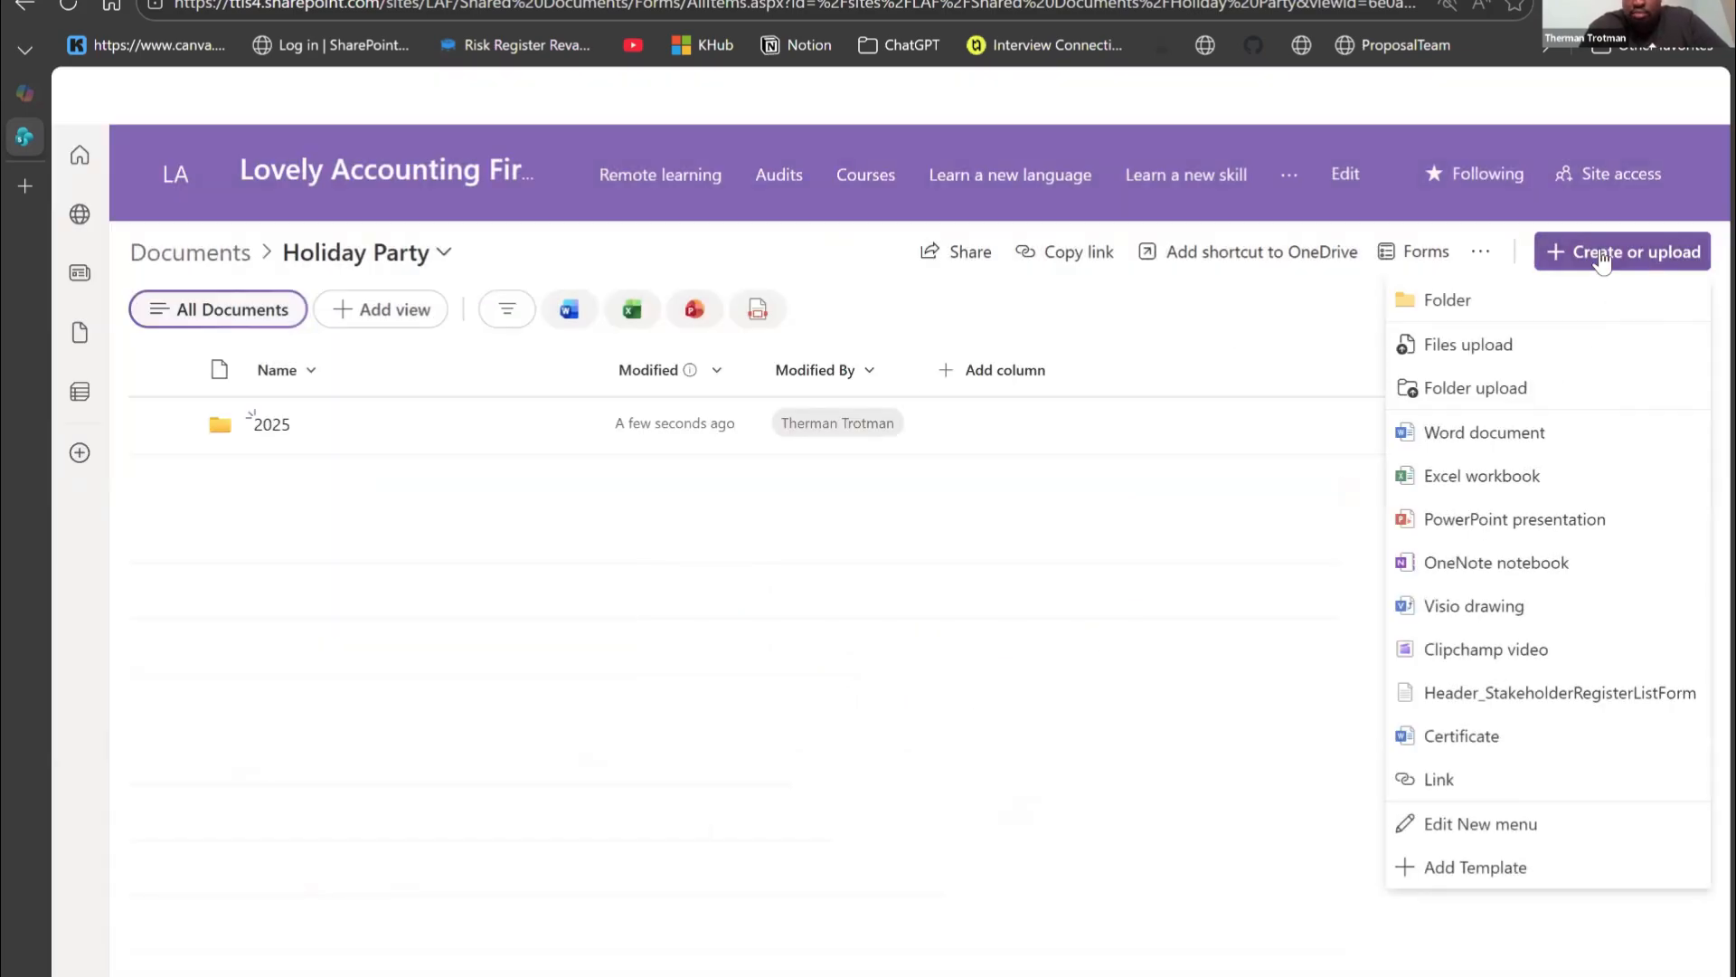
click(1487, 307)
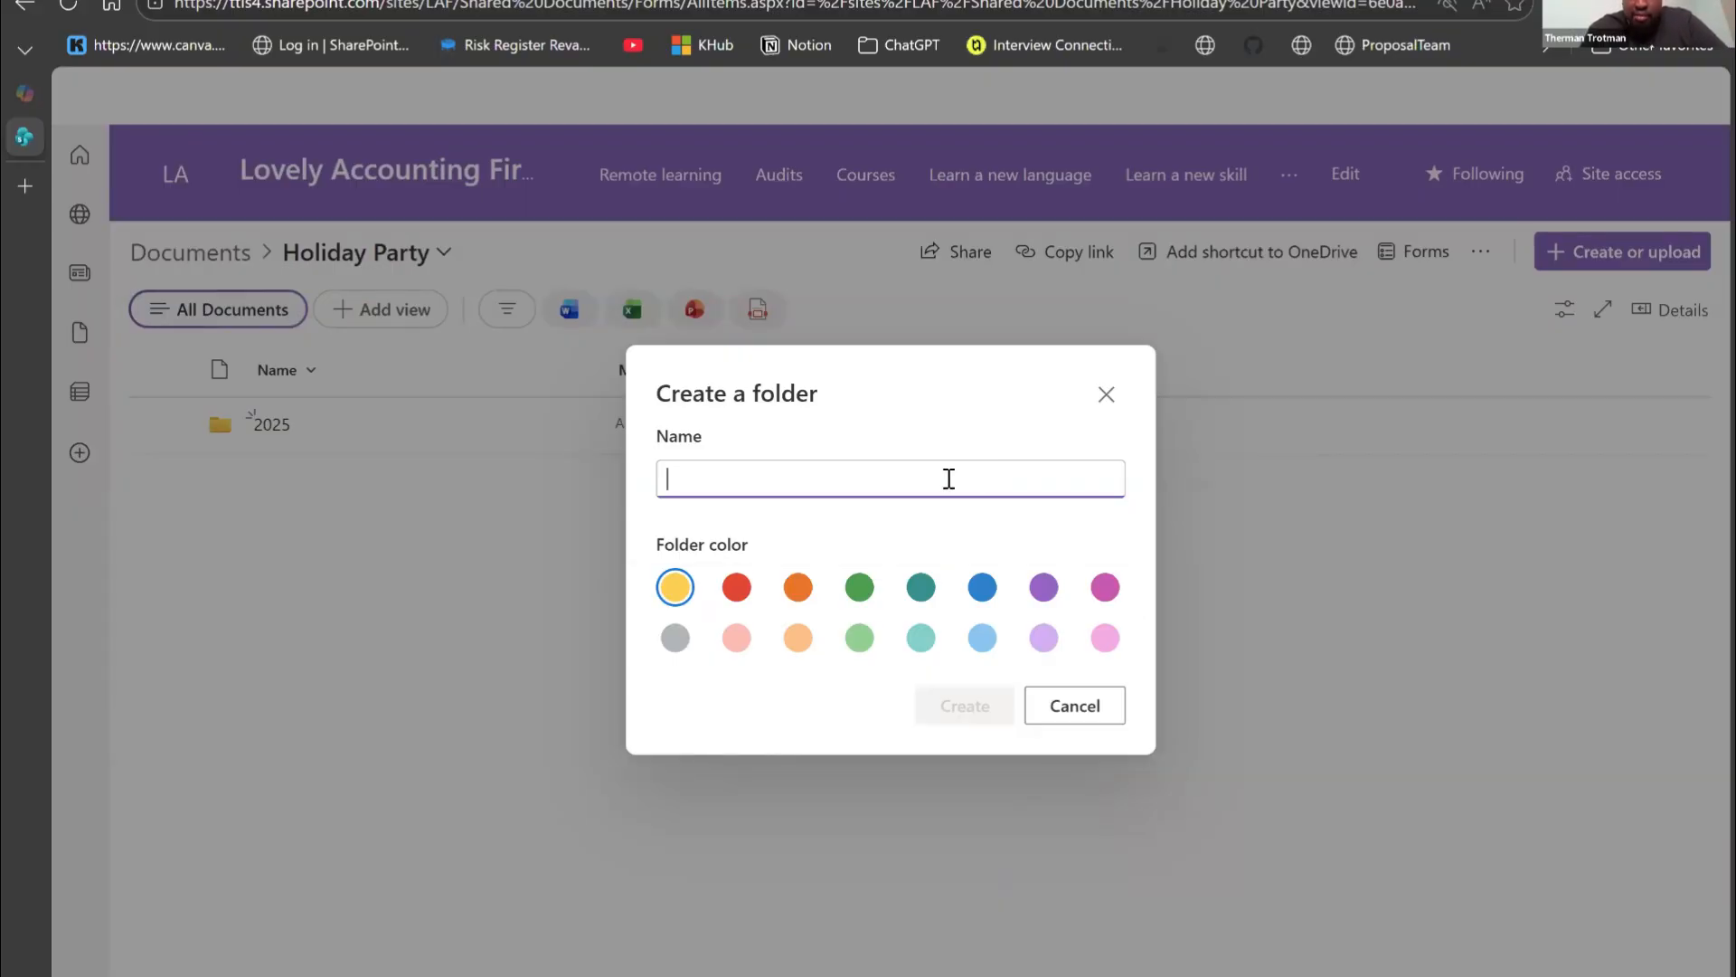
text(2026)
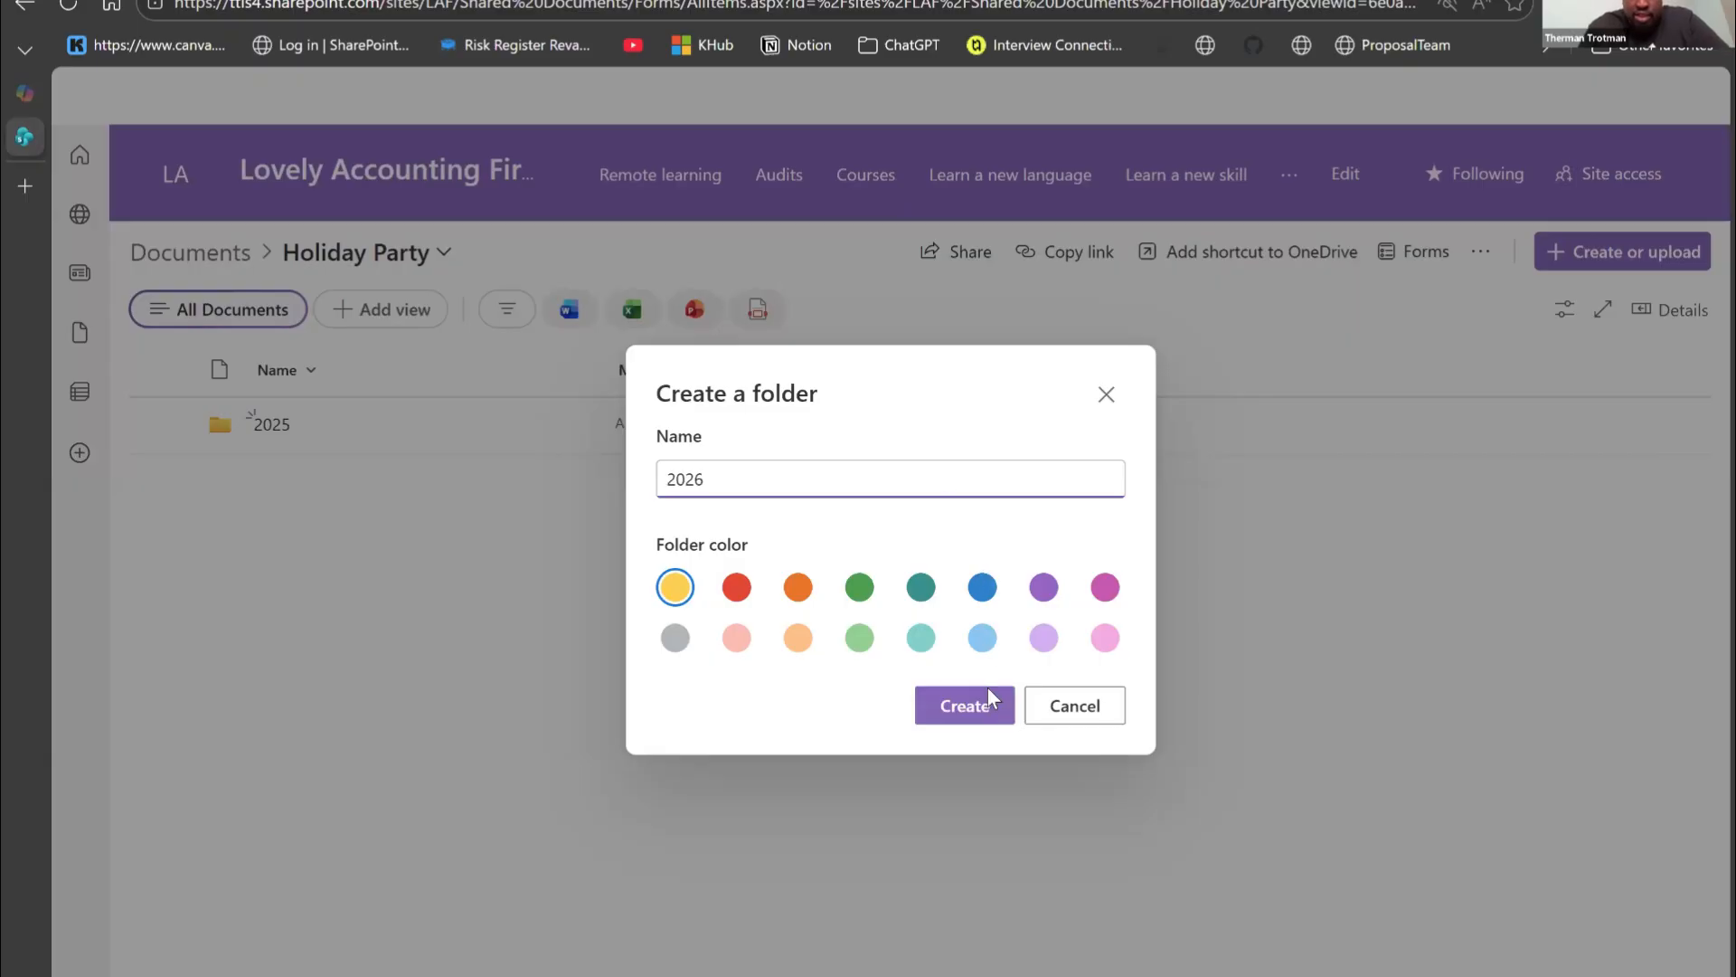
click(984, 733)
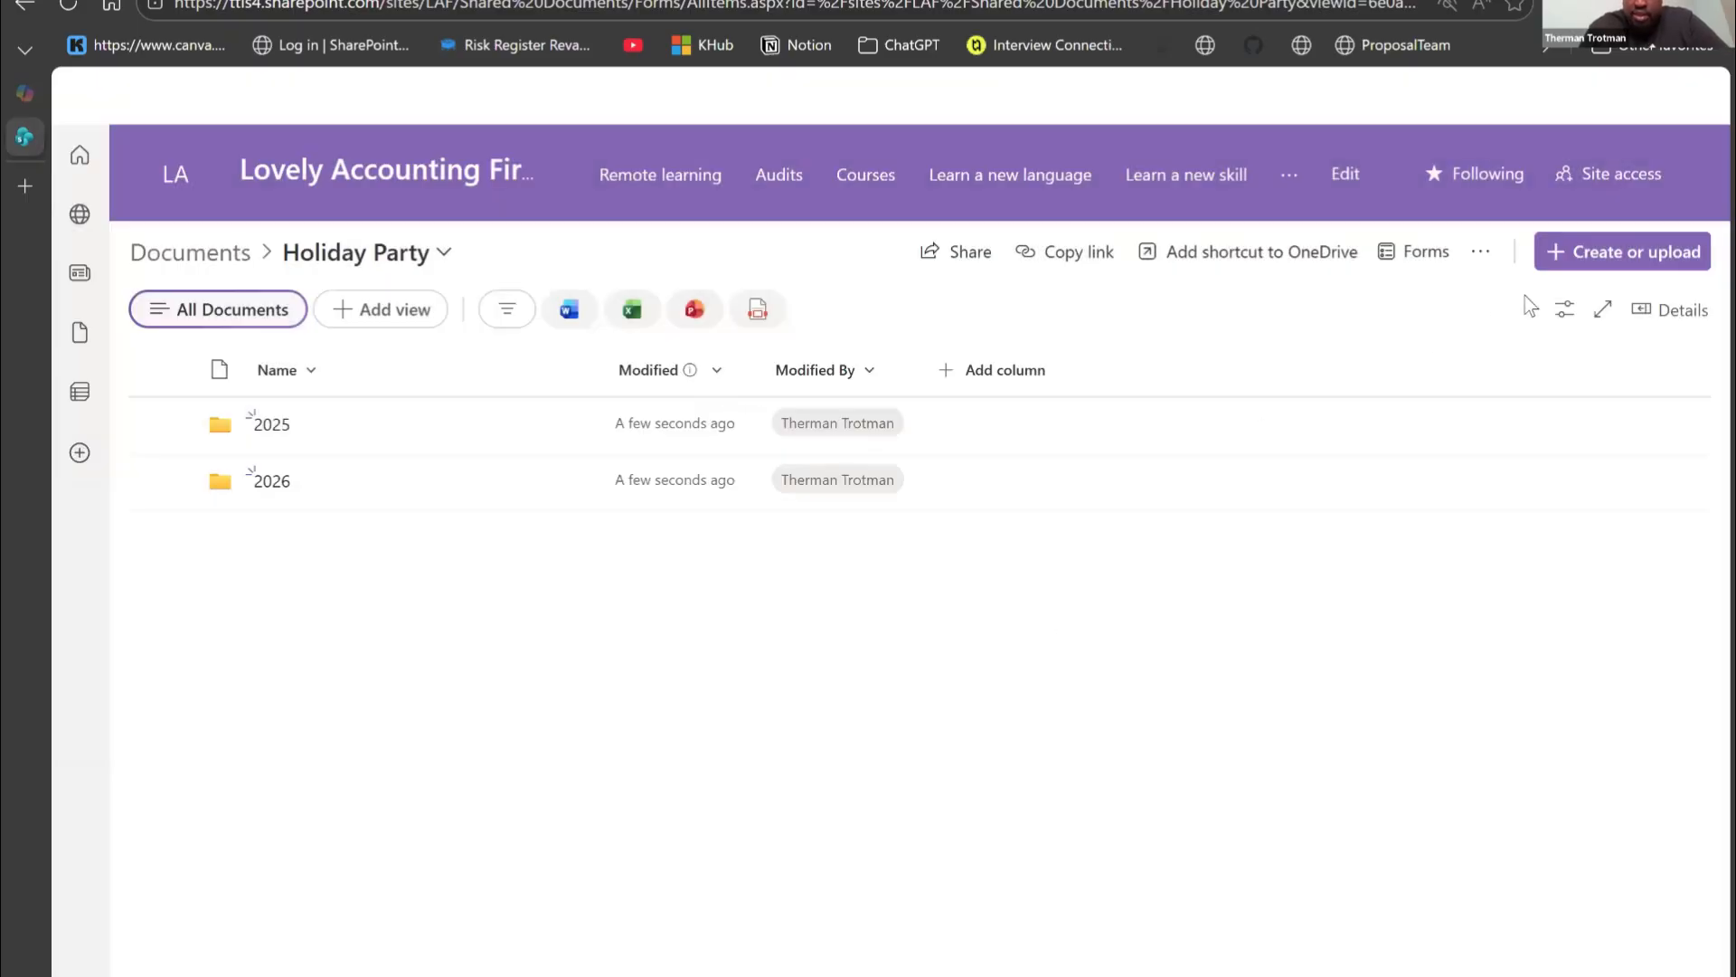
Step: Create a subfolder named "2027" inside the Holiday Party folder, keeping the default yellow color
click(1600, 258)
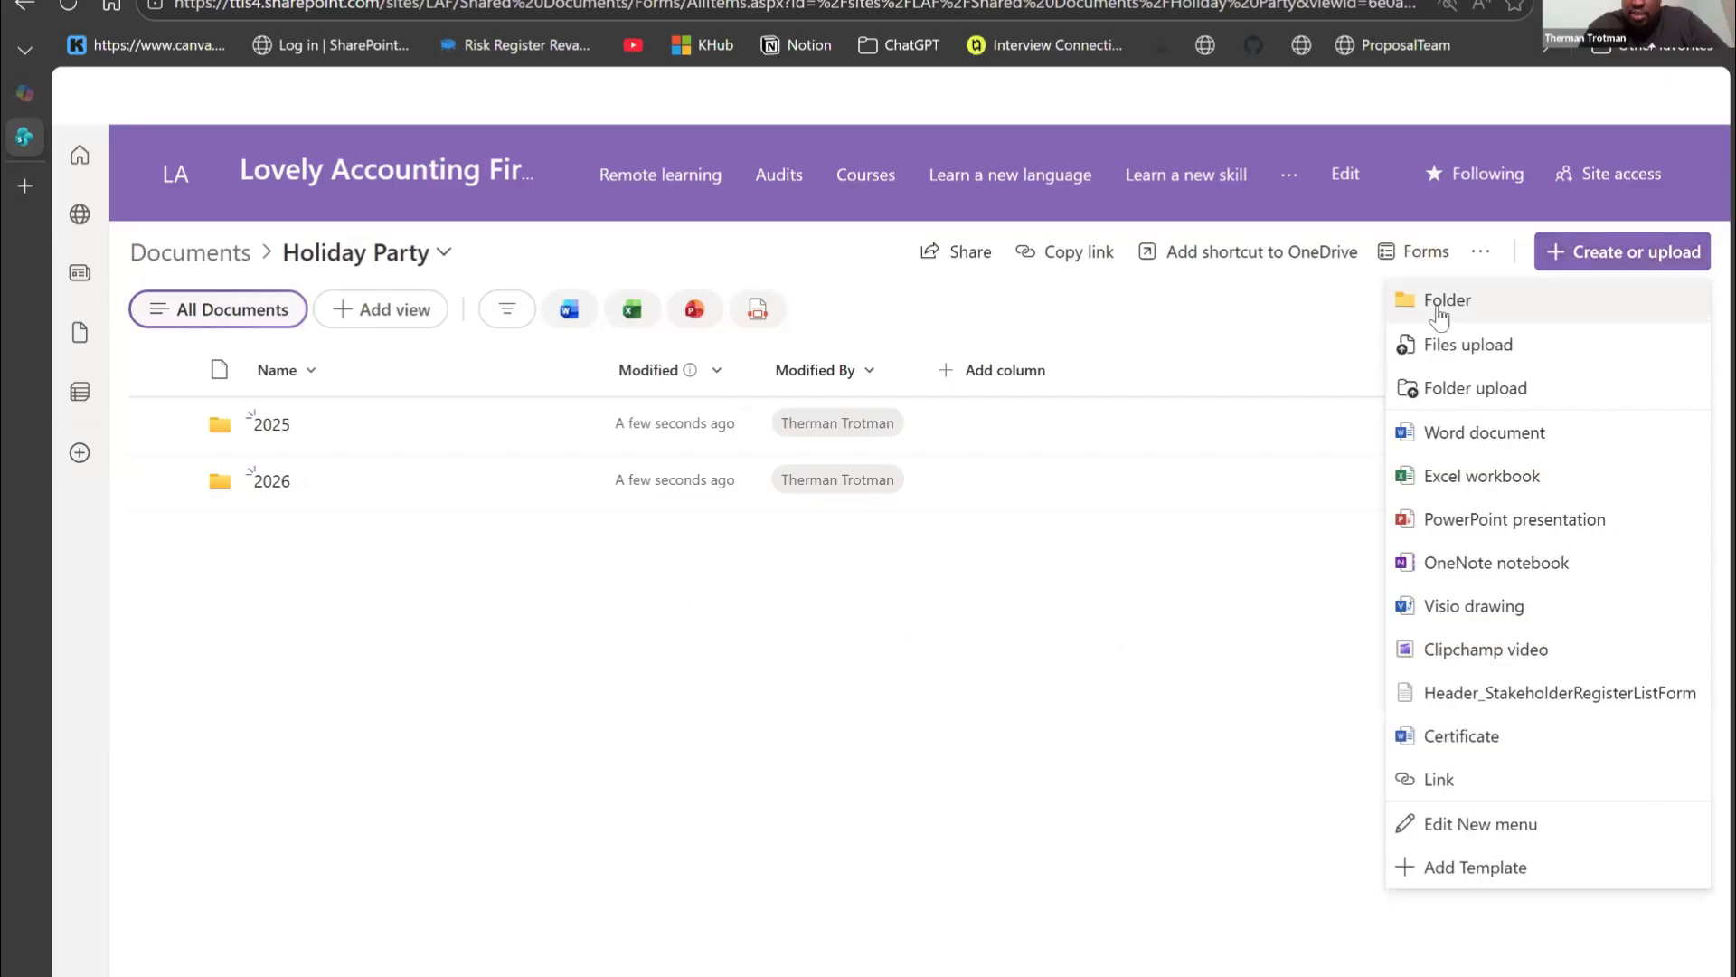
click(1440, 307)
text(2027)
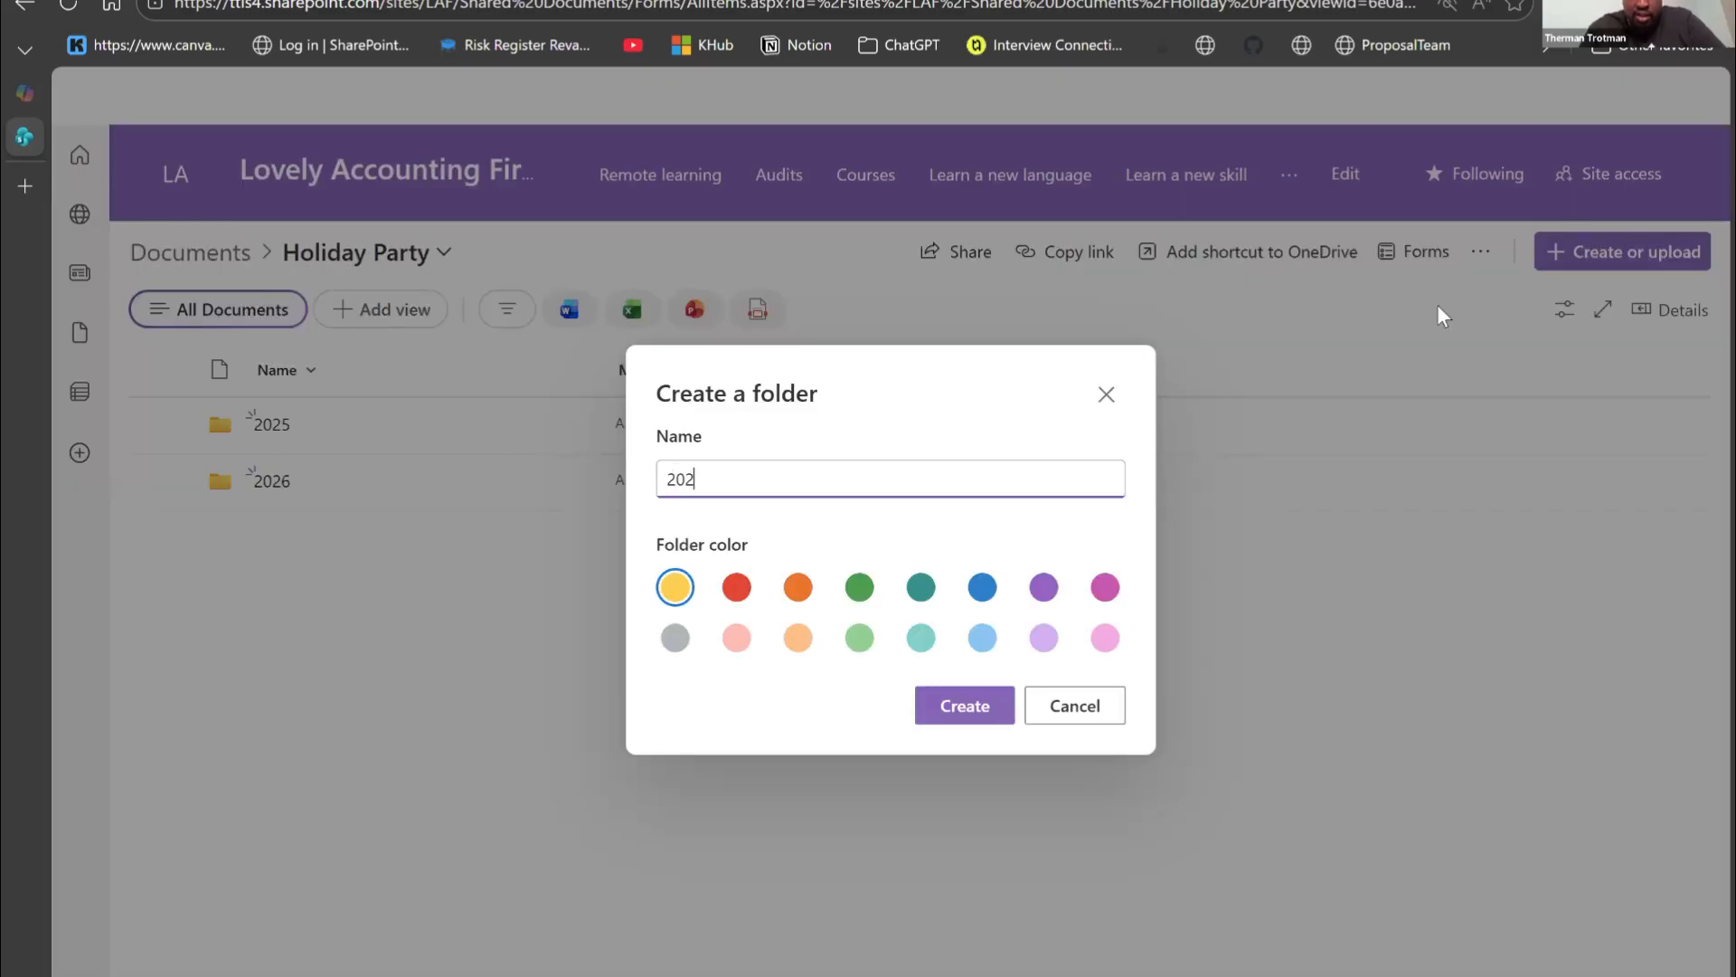
click(926, 696)
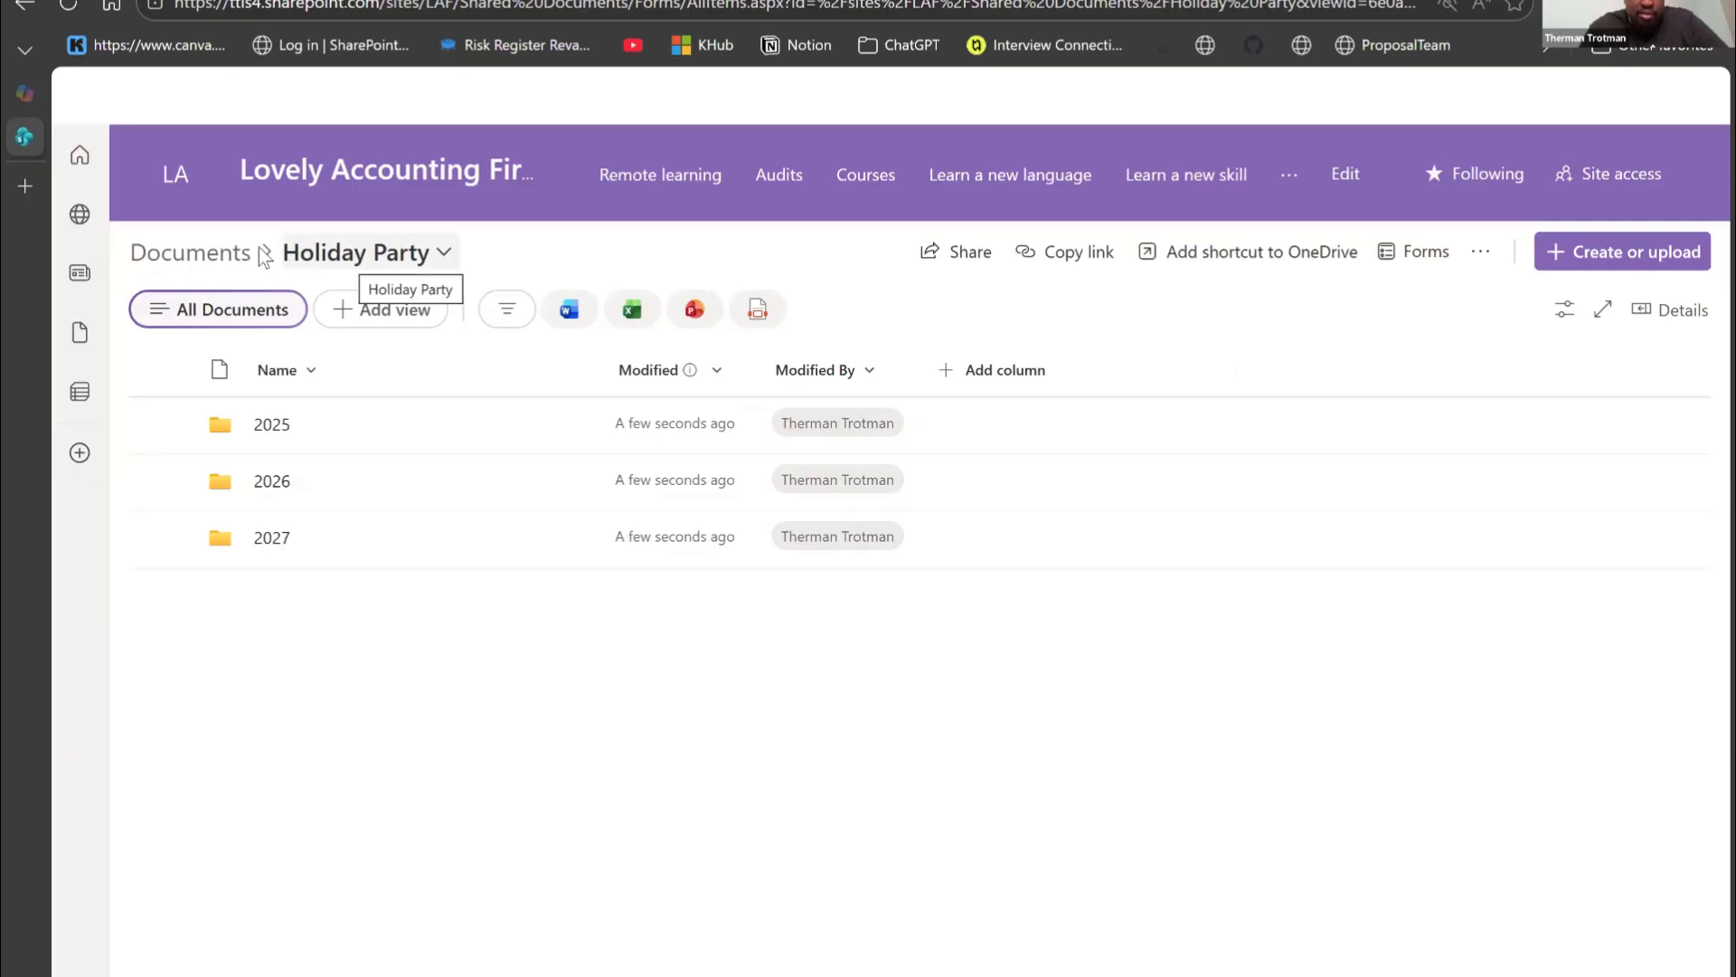
Step: Go to the Q1 Planning Session folder in the Documents library and create a subfolder named "Q4 2025" inside it
click(236, 254)
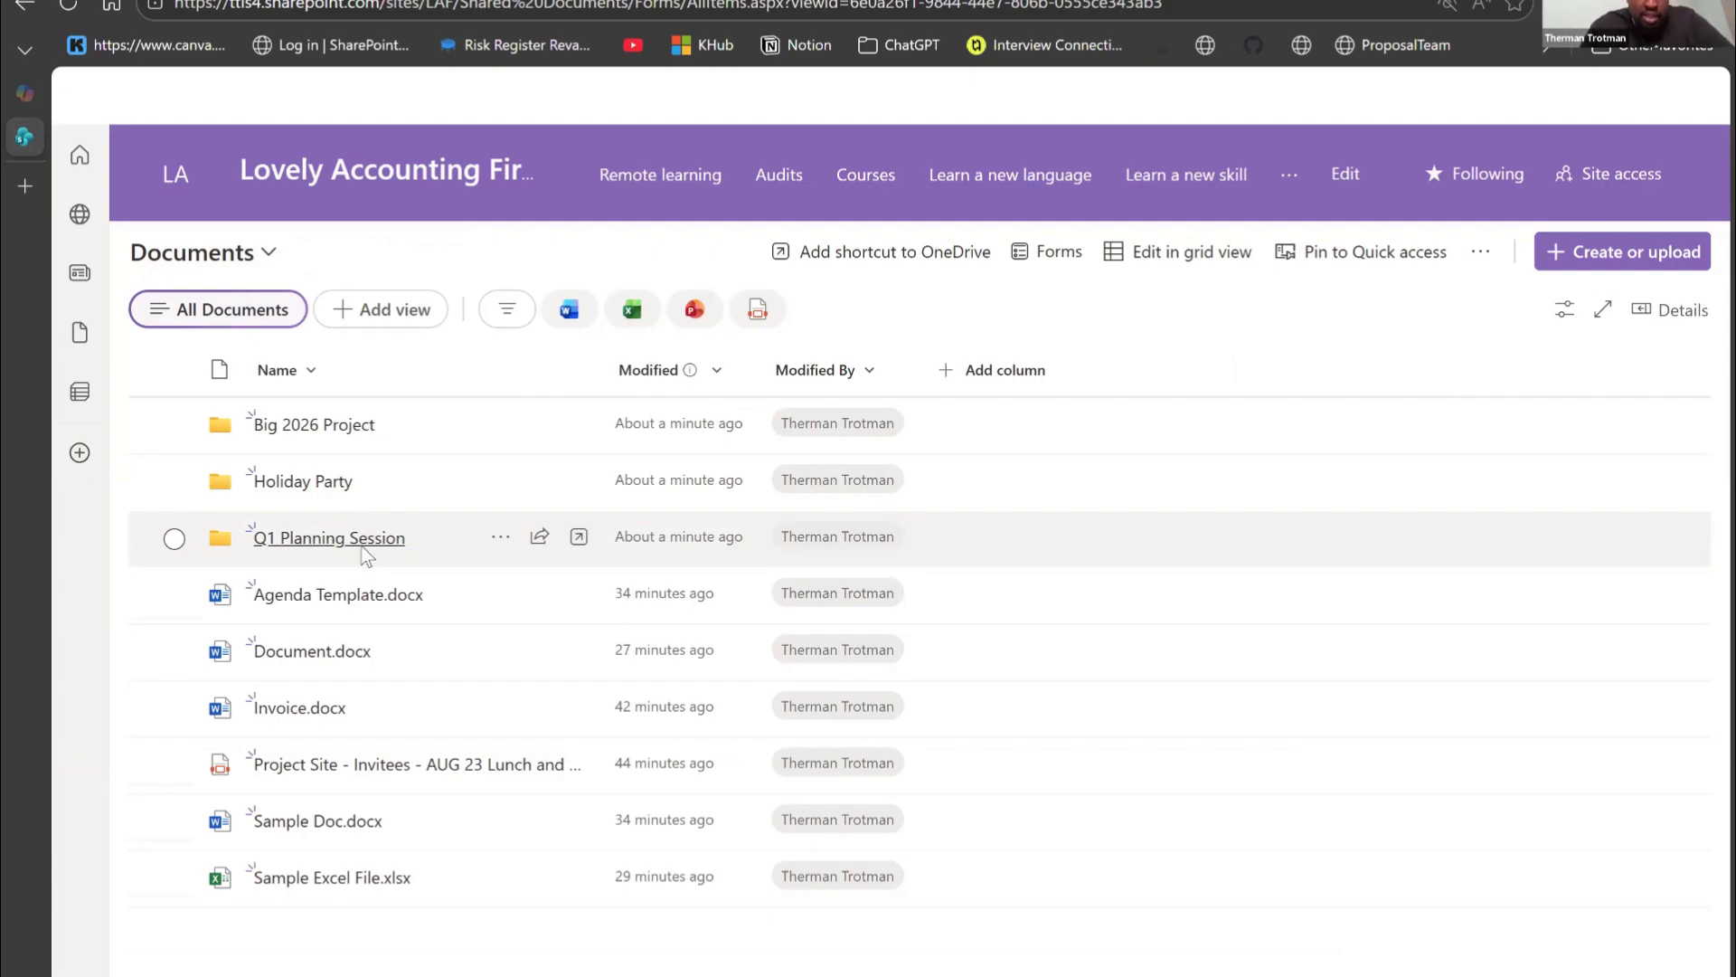
click(362, 545)
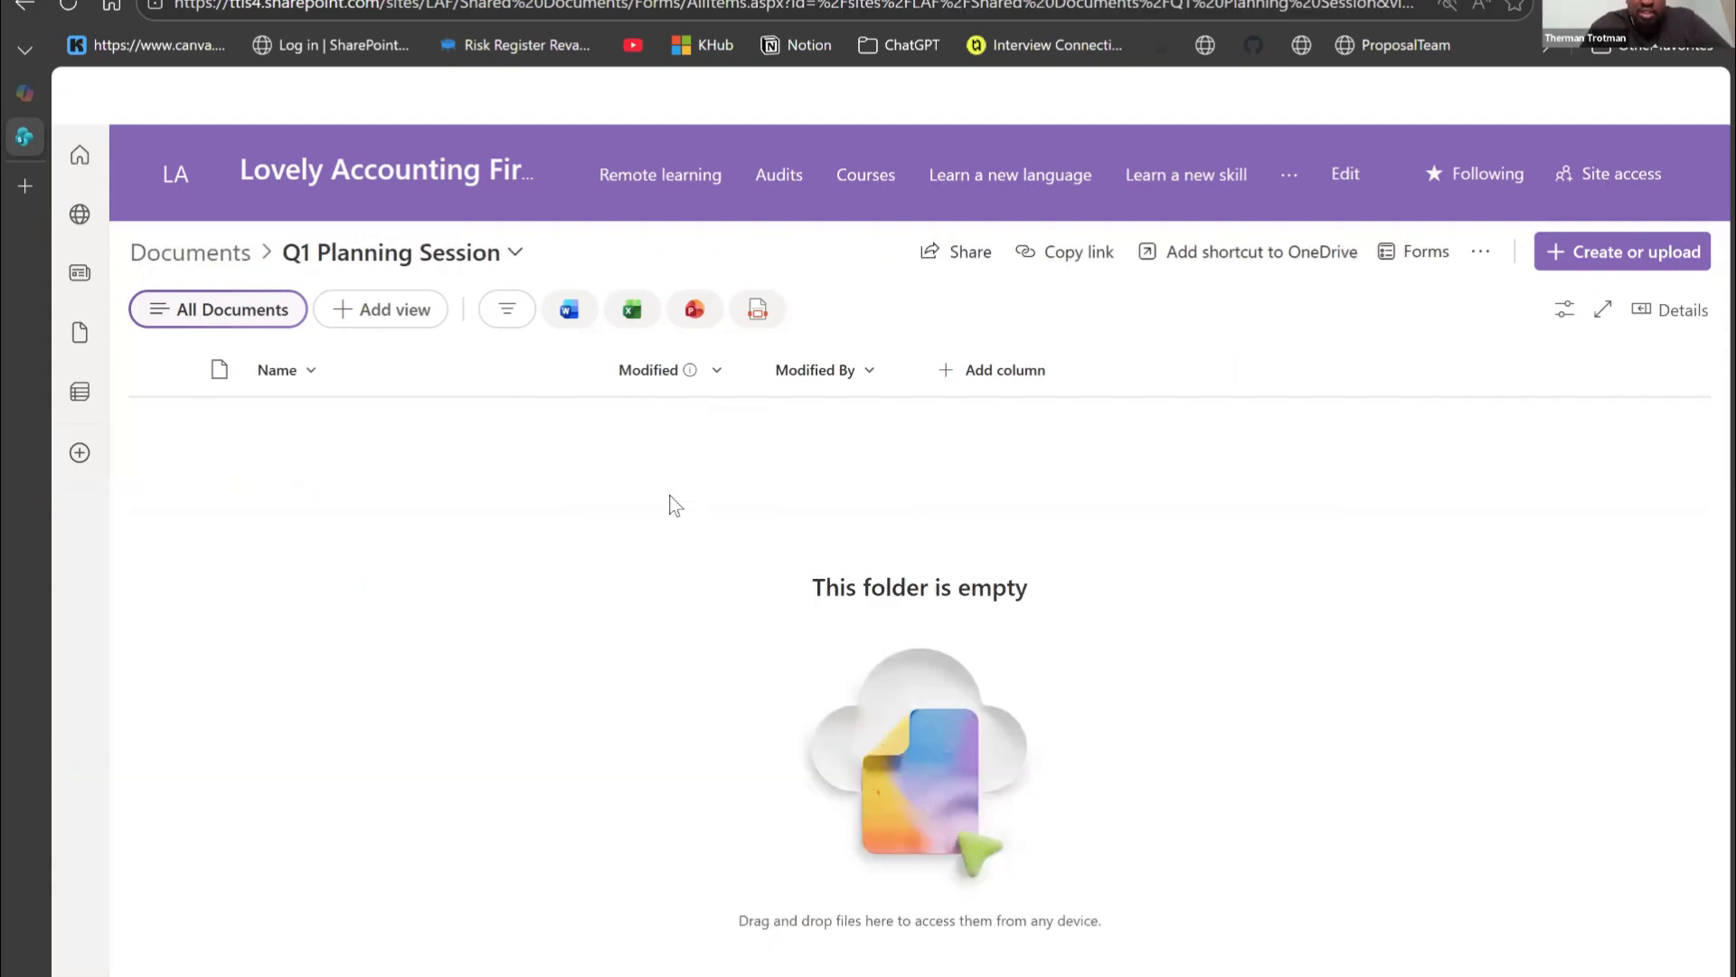
click(1589, 251)
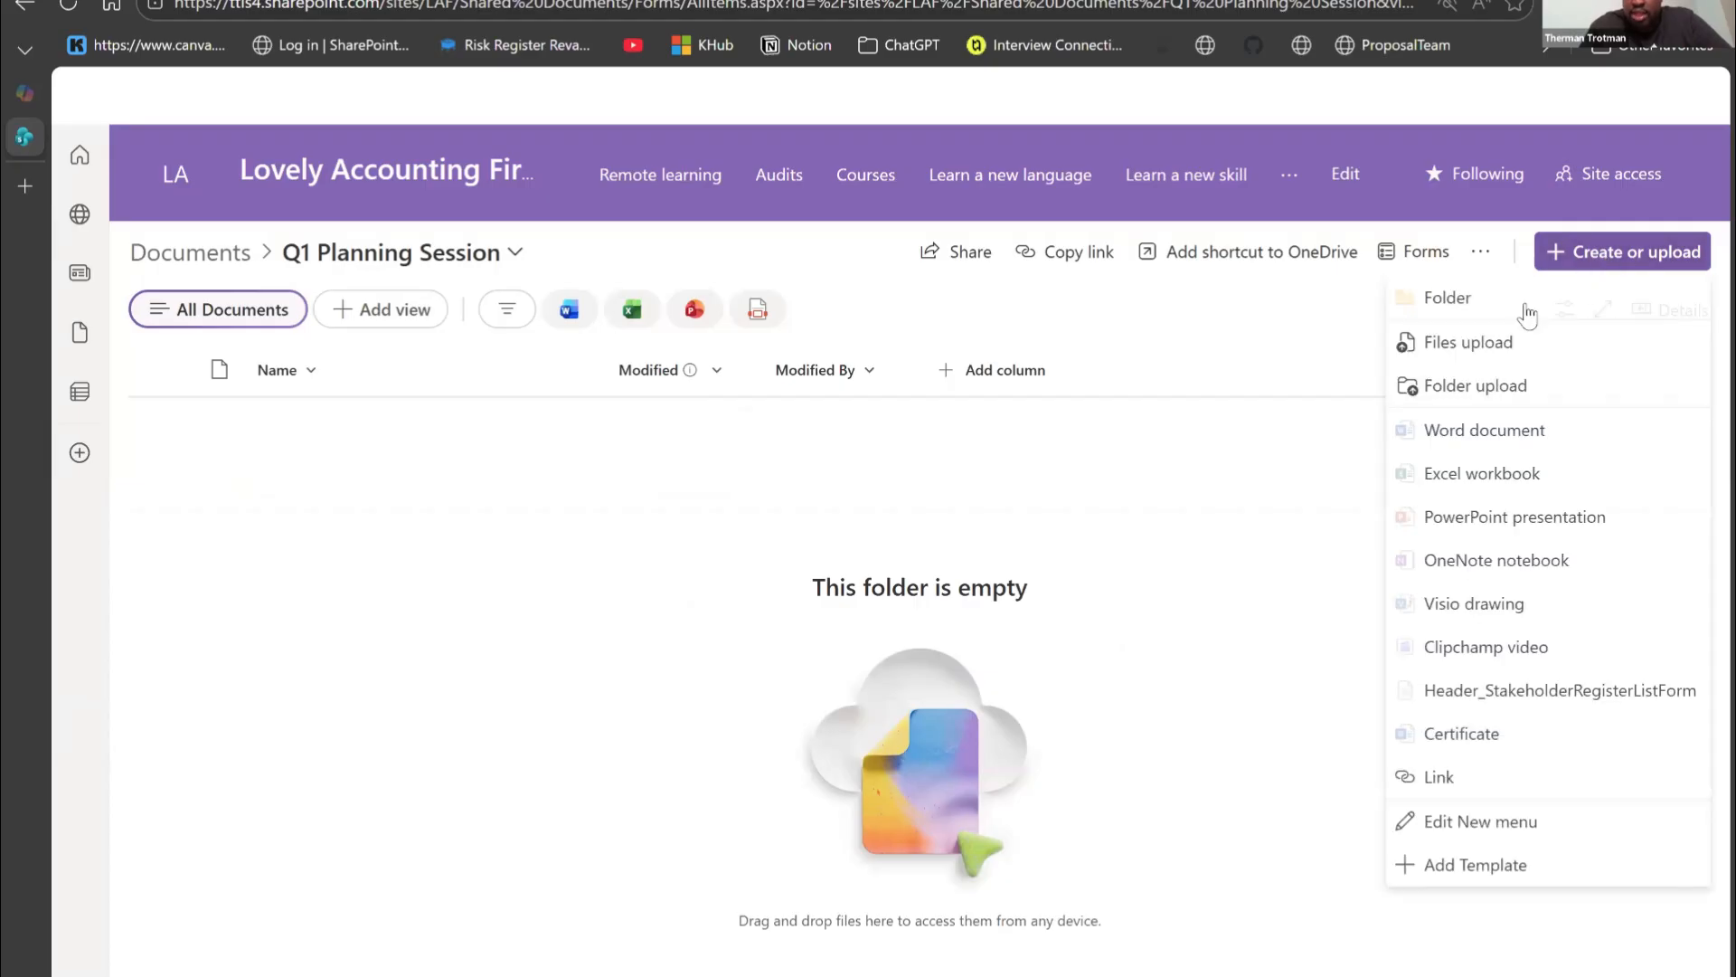
click(1459, 308)
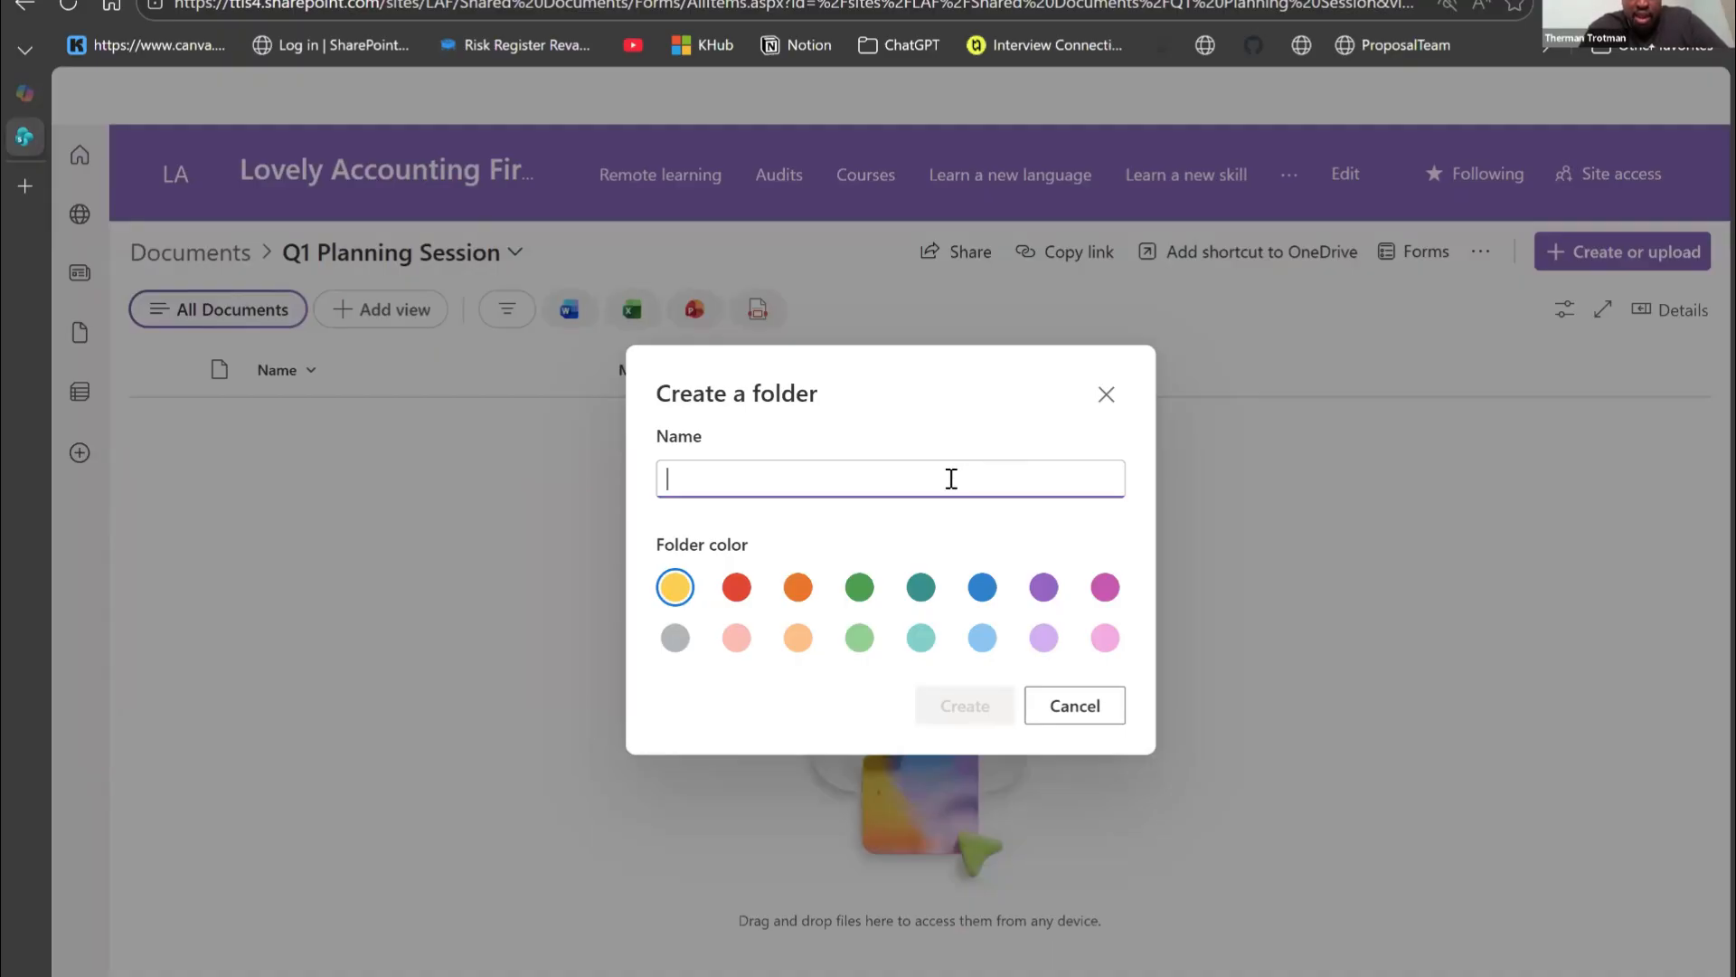
text(Q4 )
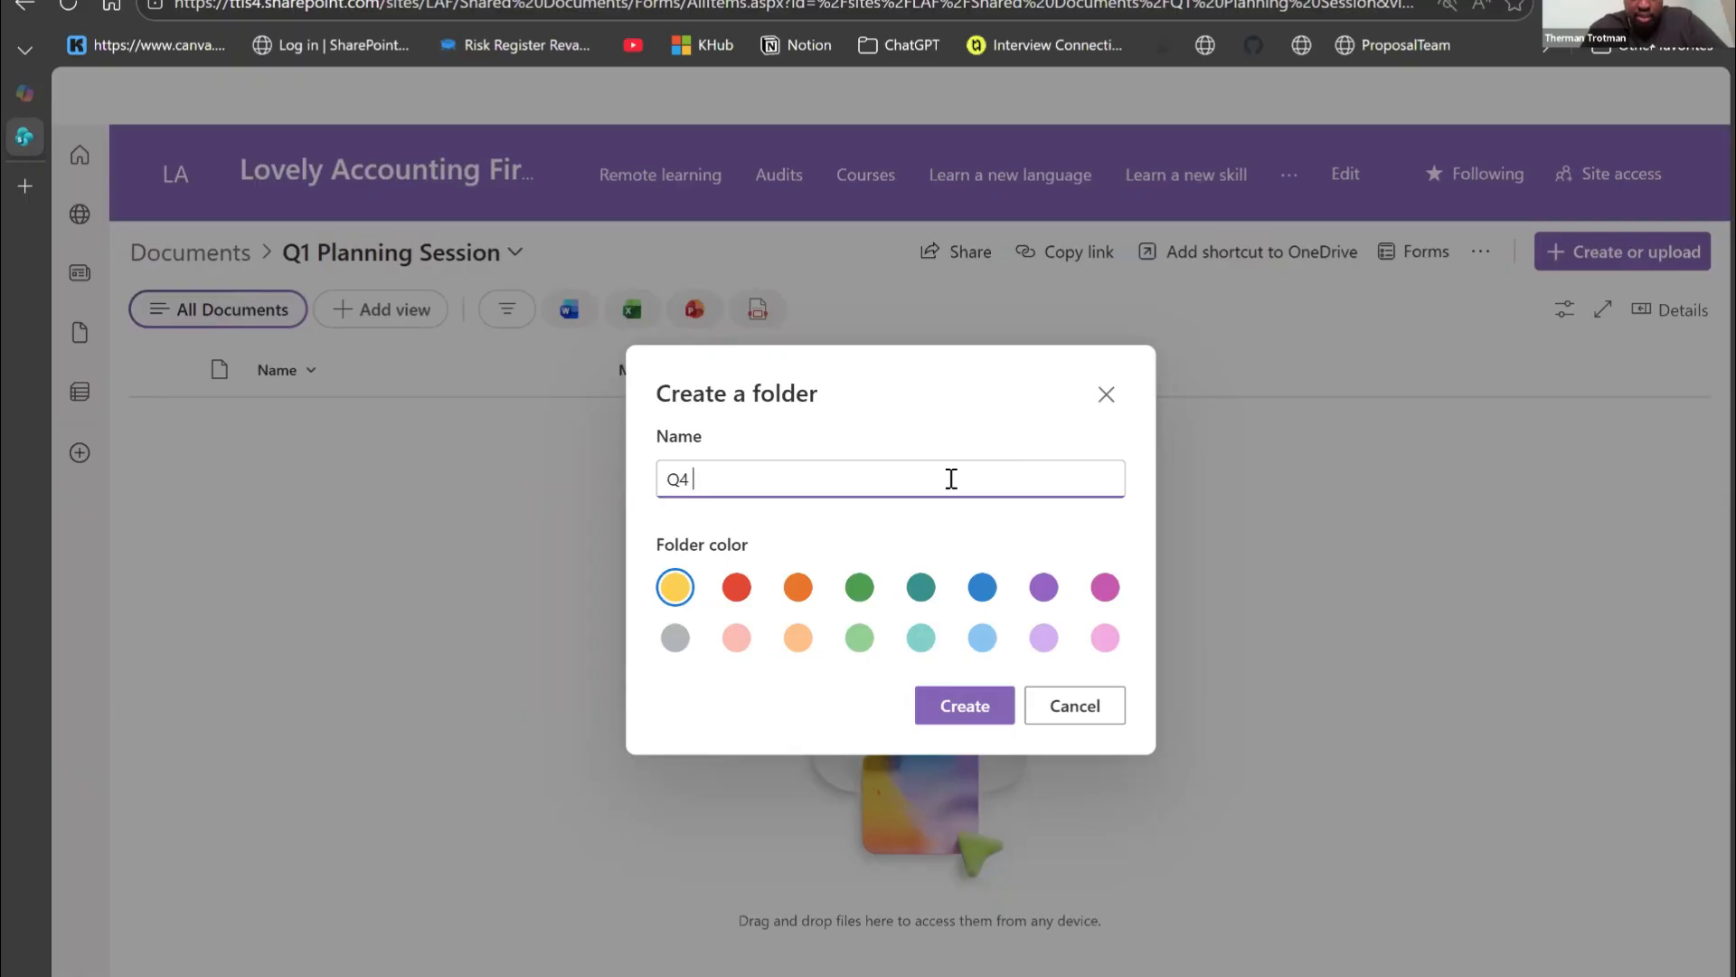
text(2025)
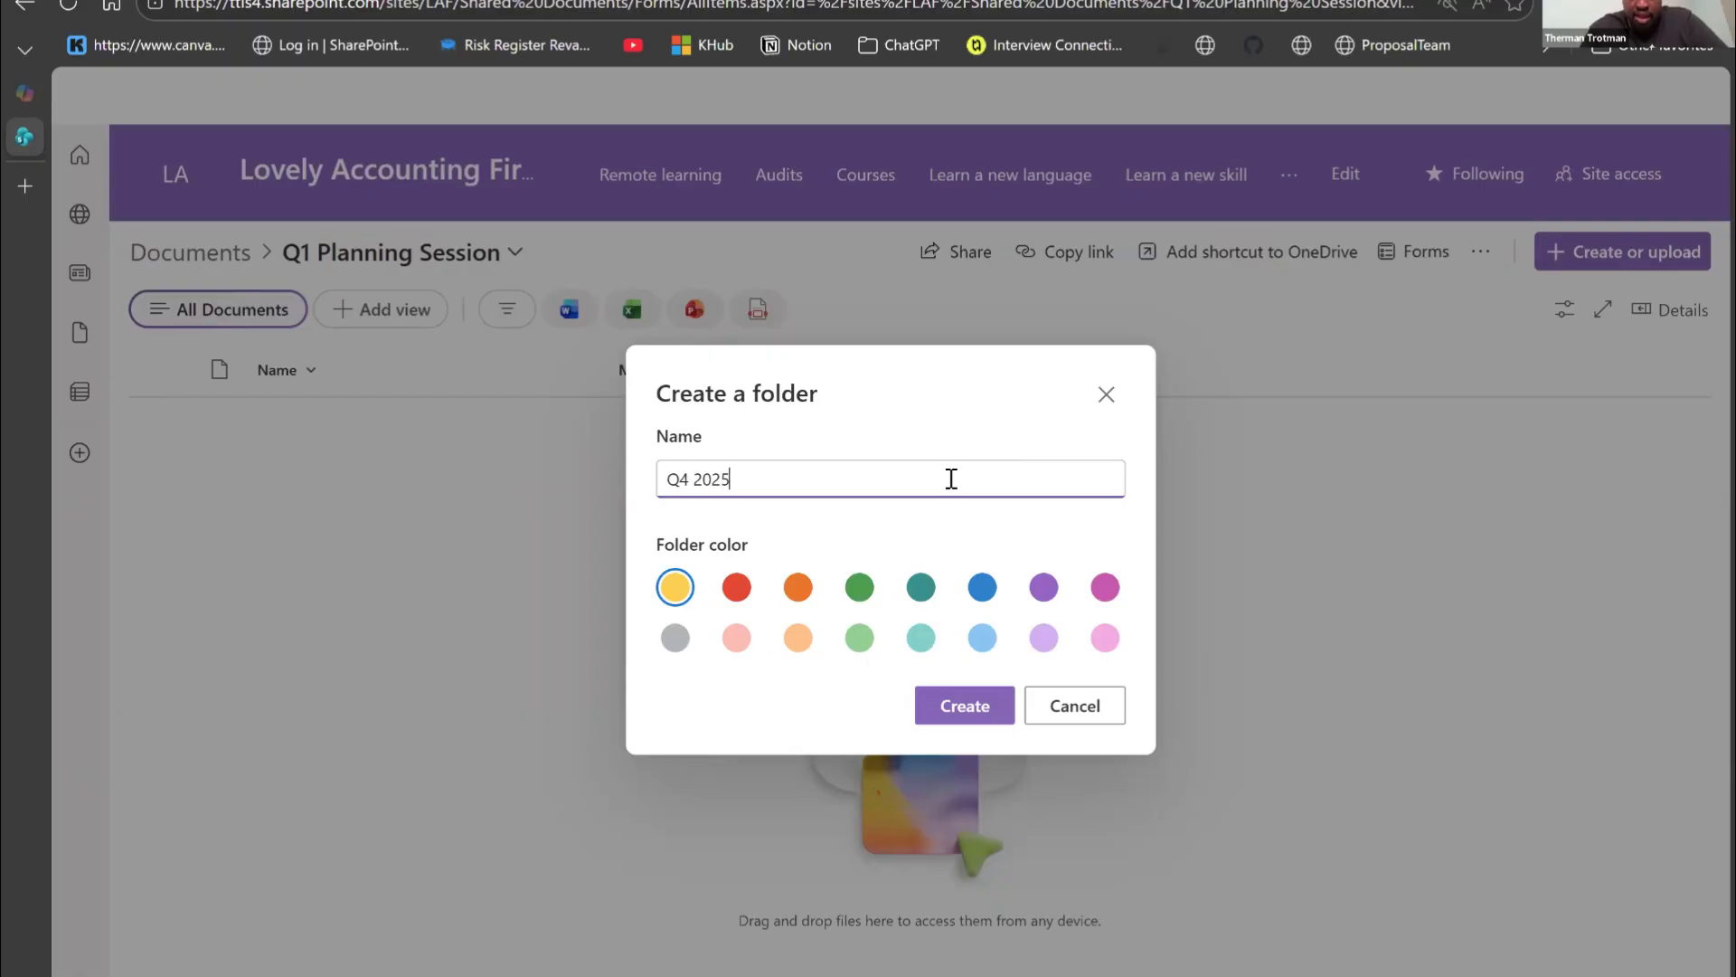
click(986, 718)
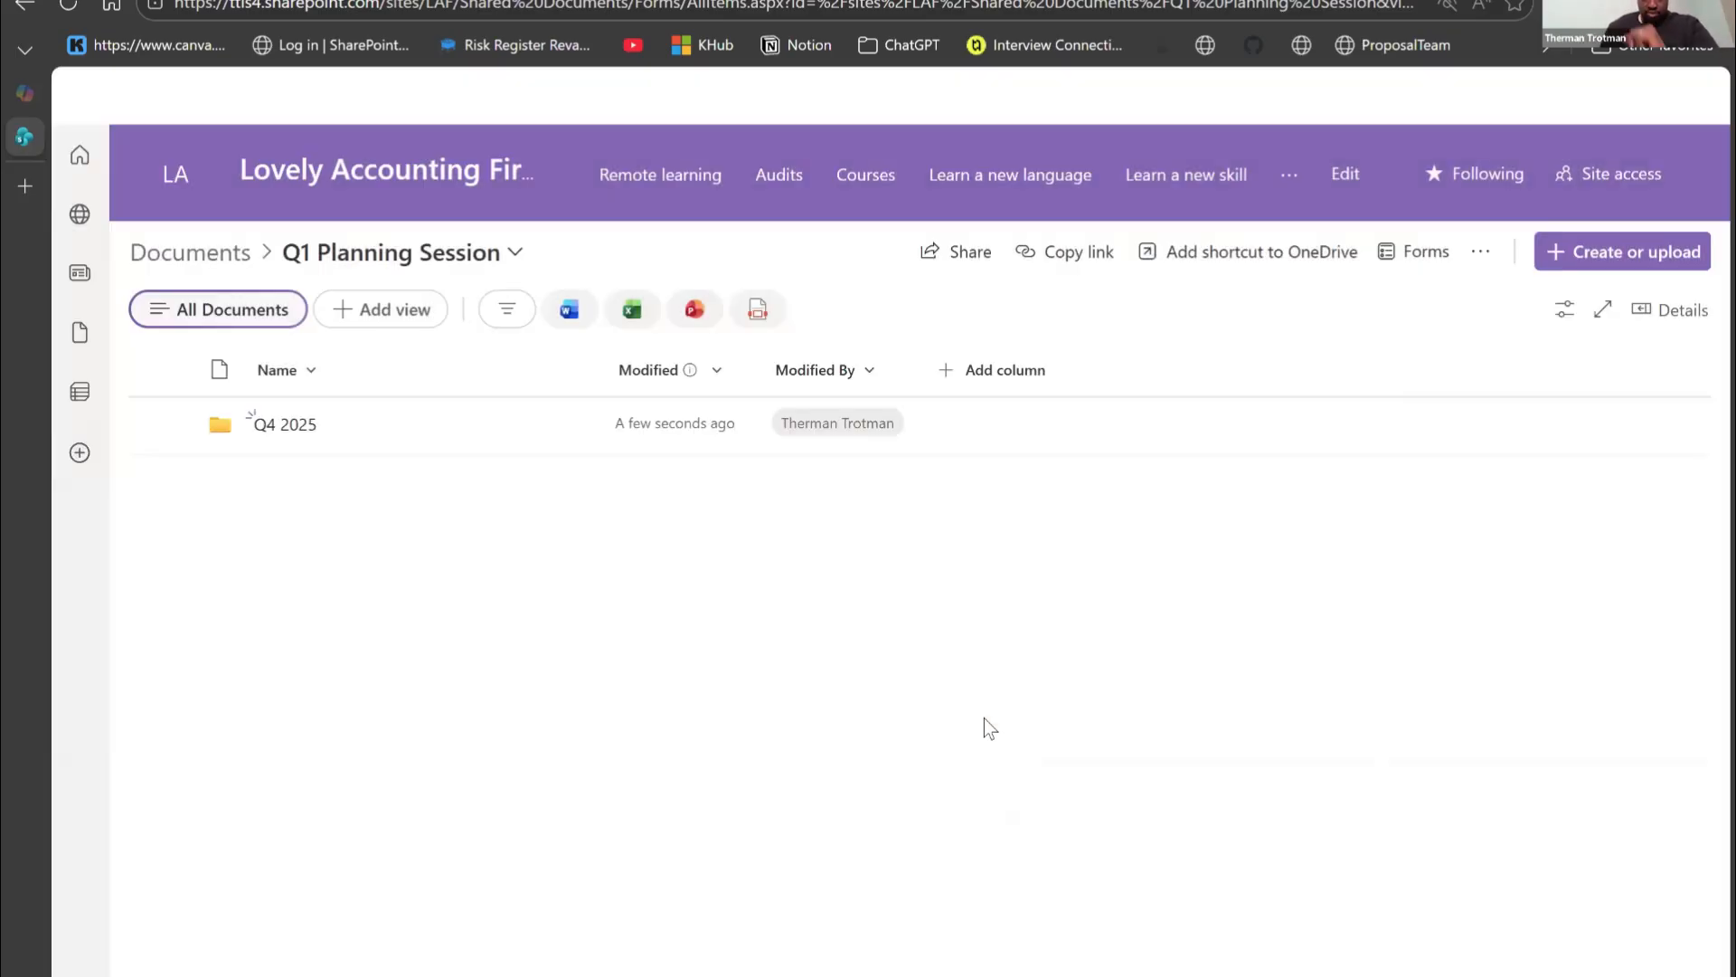
Step: Create a subfolder named "Q4 2024" inside the Q1 Planning Session folder
click(1598, 262)
click(1456, 304)
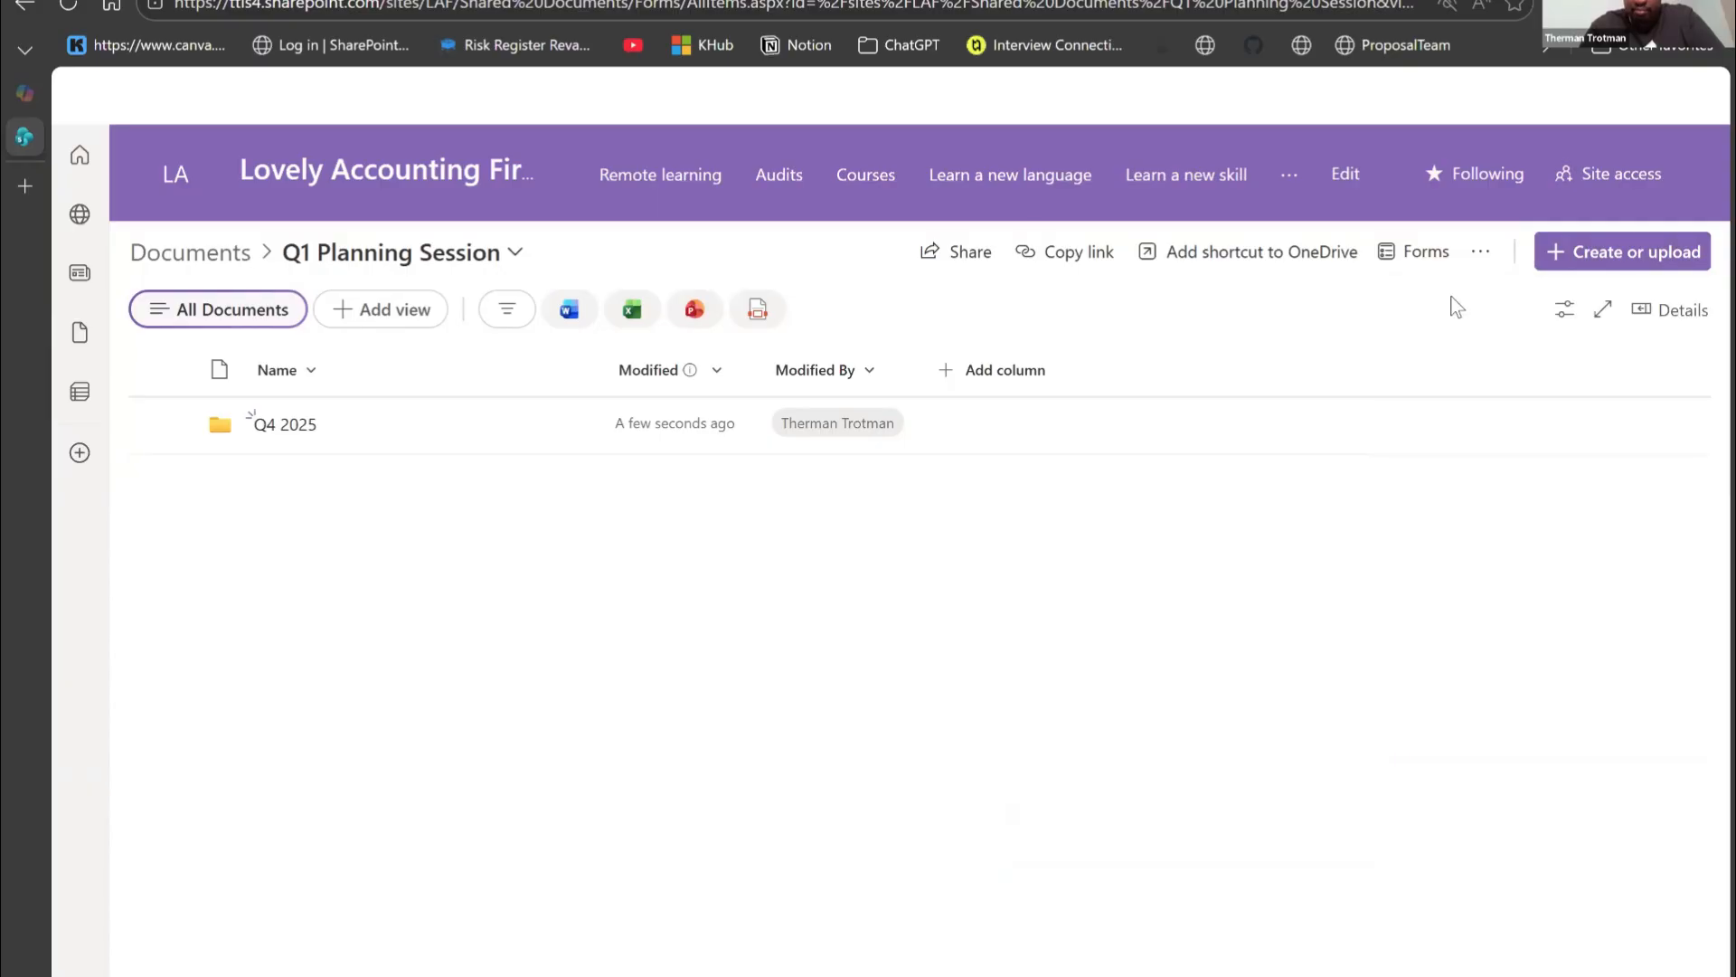
text(Q4 )
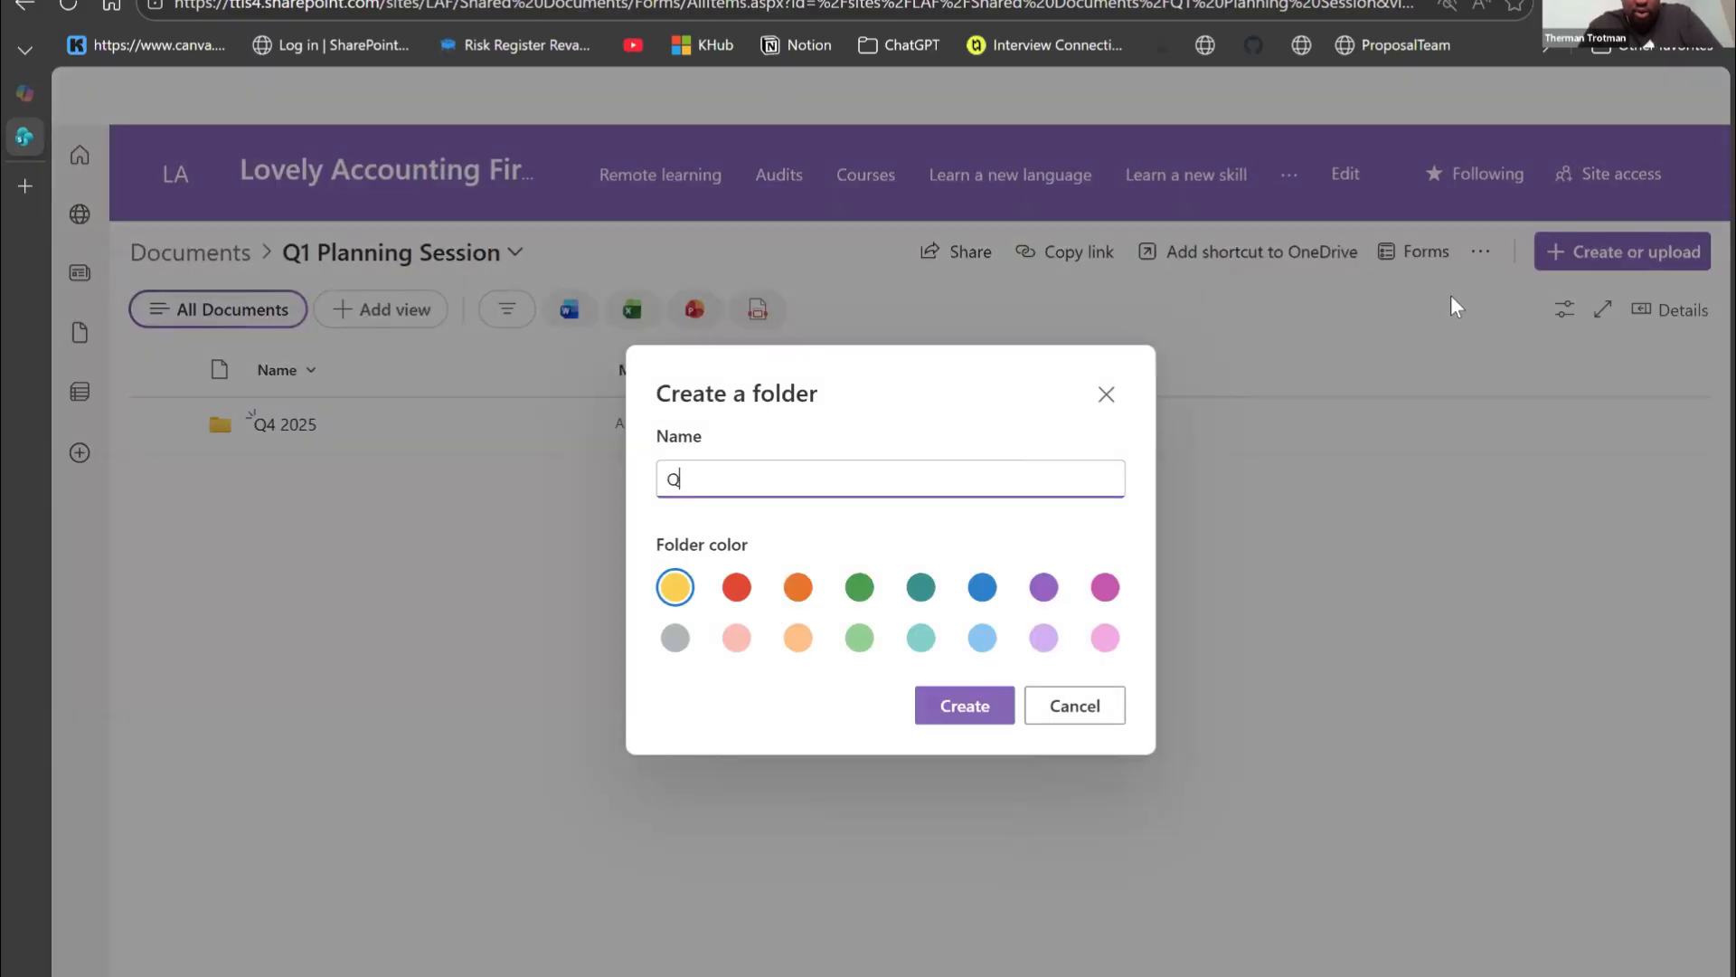
text(2024)
click(943, 705)
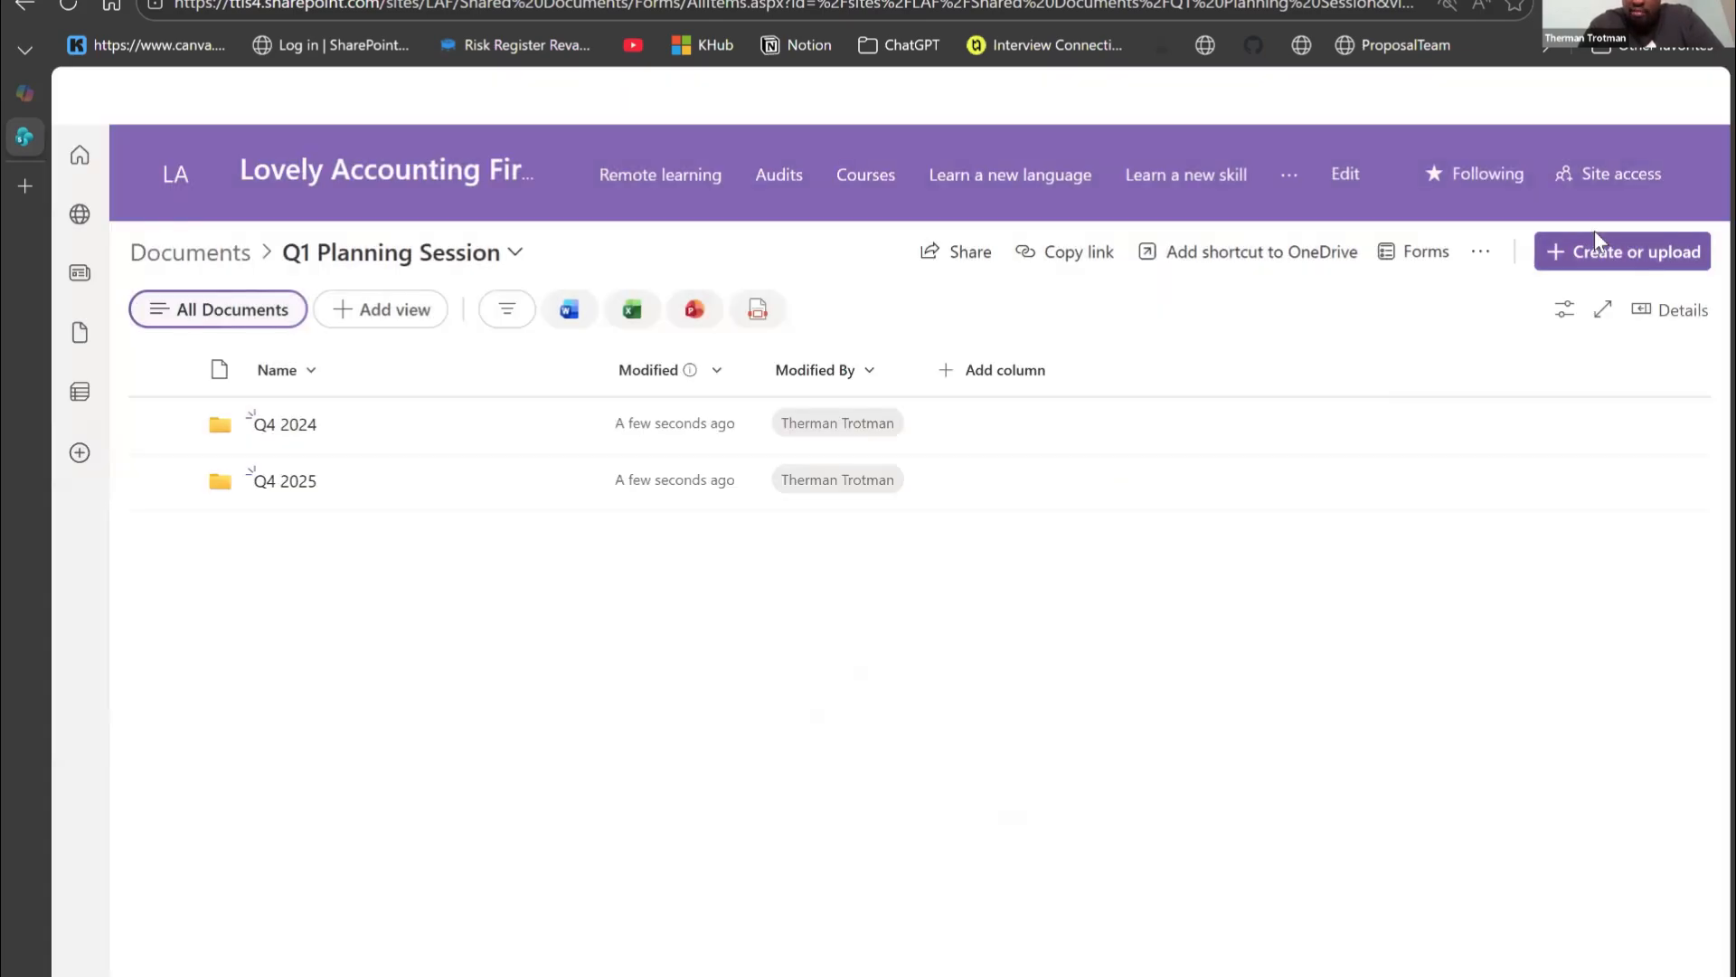
Step: Create a subfolder named "Q4 2026" inside the Q1 Planning Session folder
click(1599, 251)
click(1441, 308)
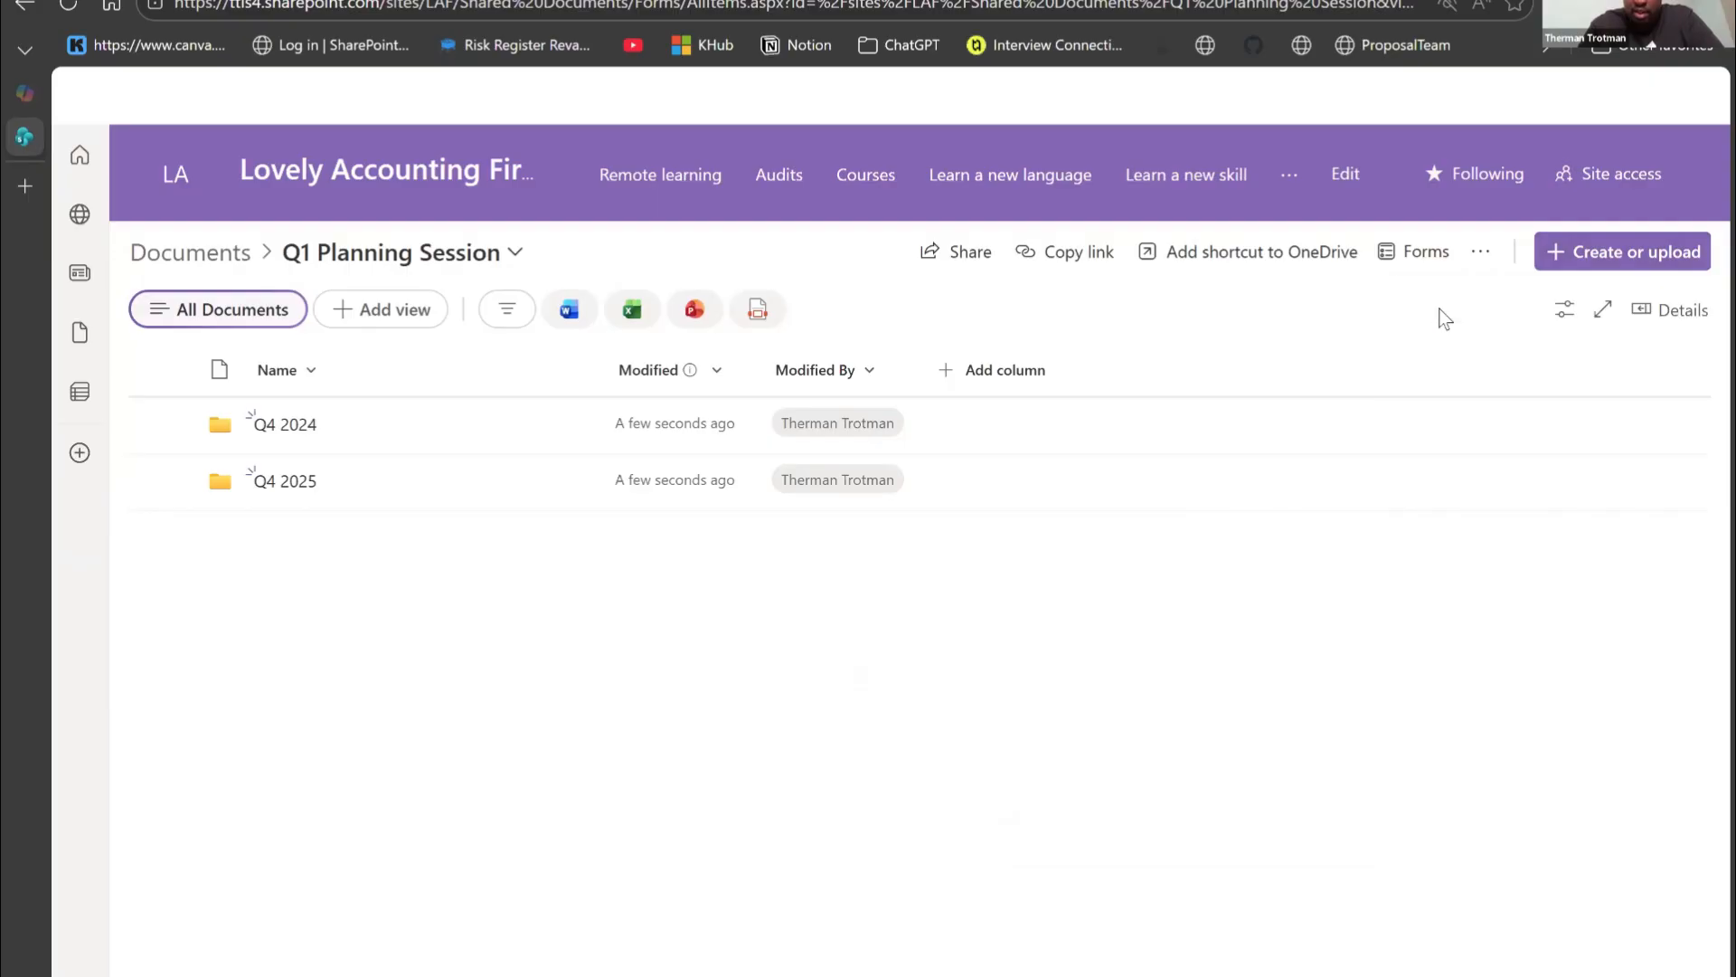
text(Q4 )
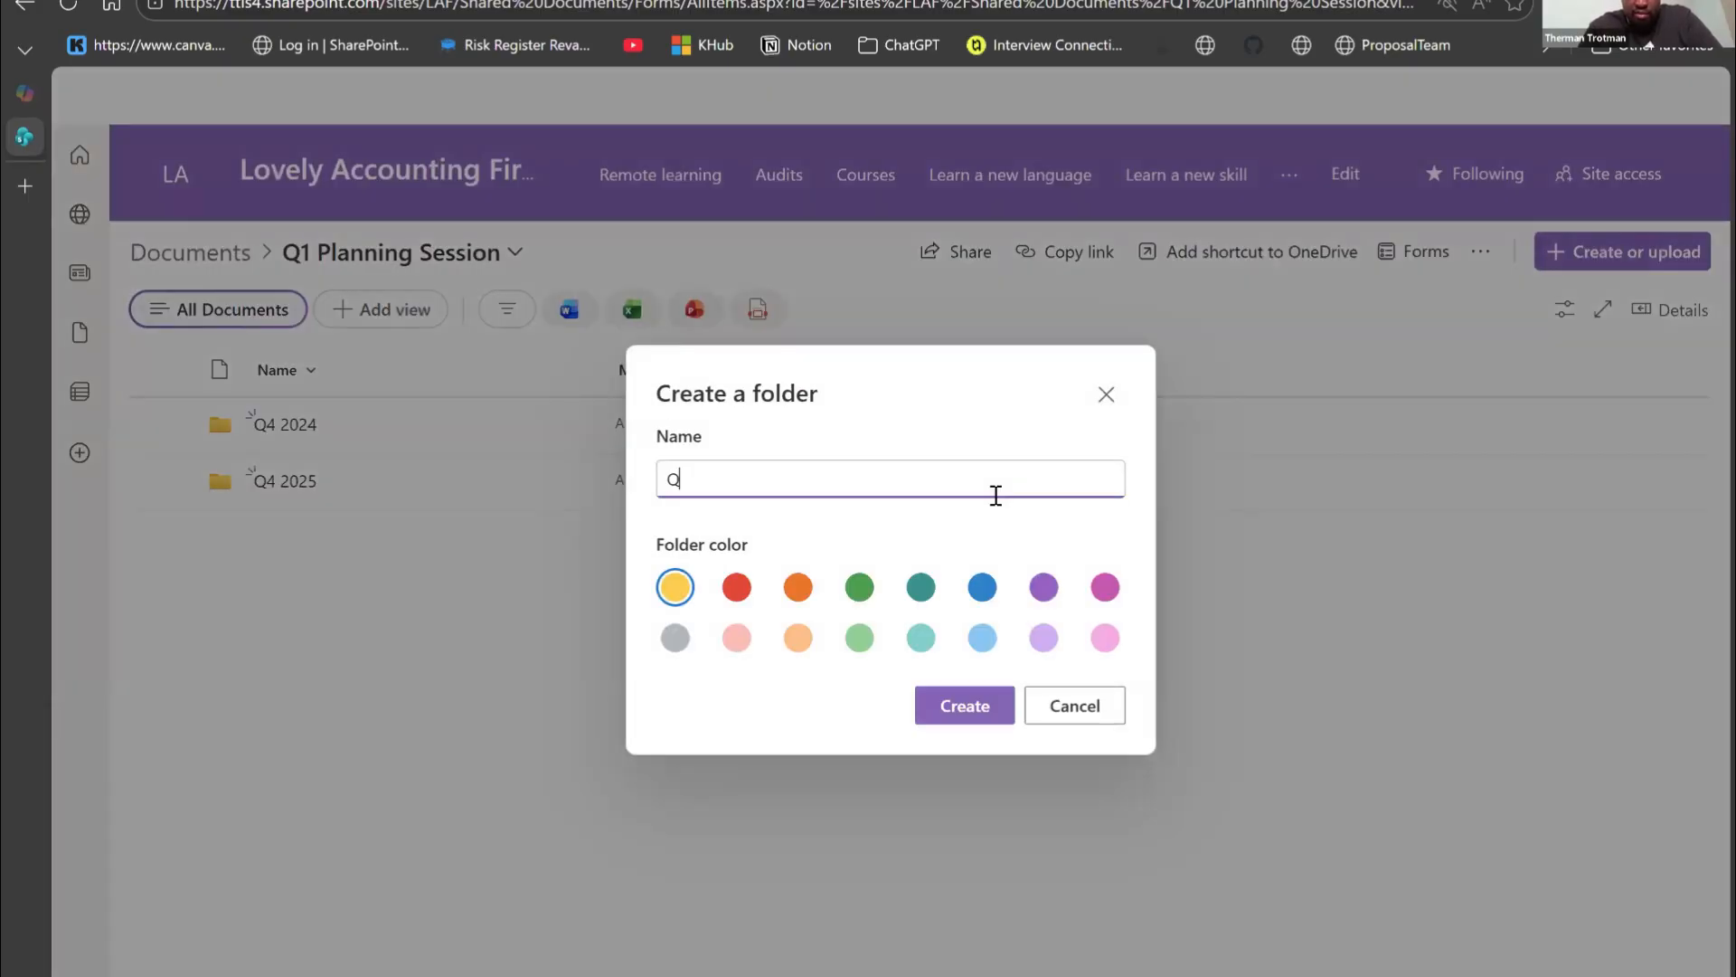
text(2026)
click(952, 719)
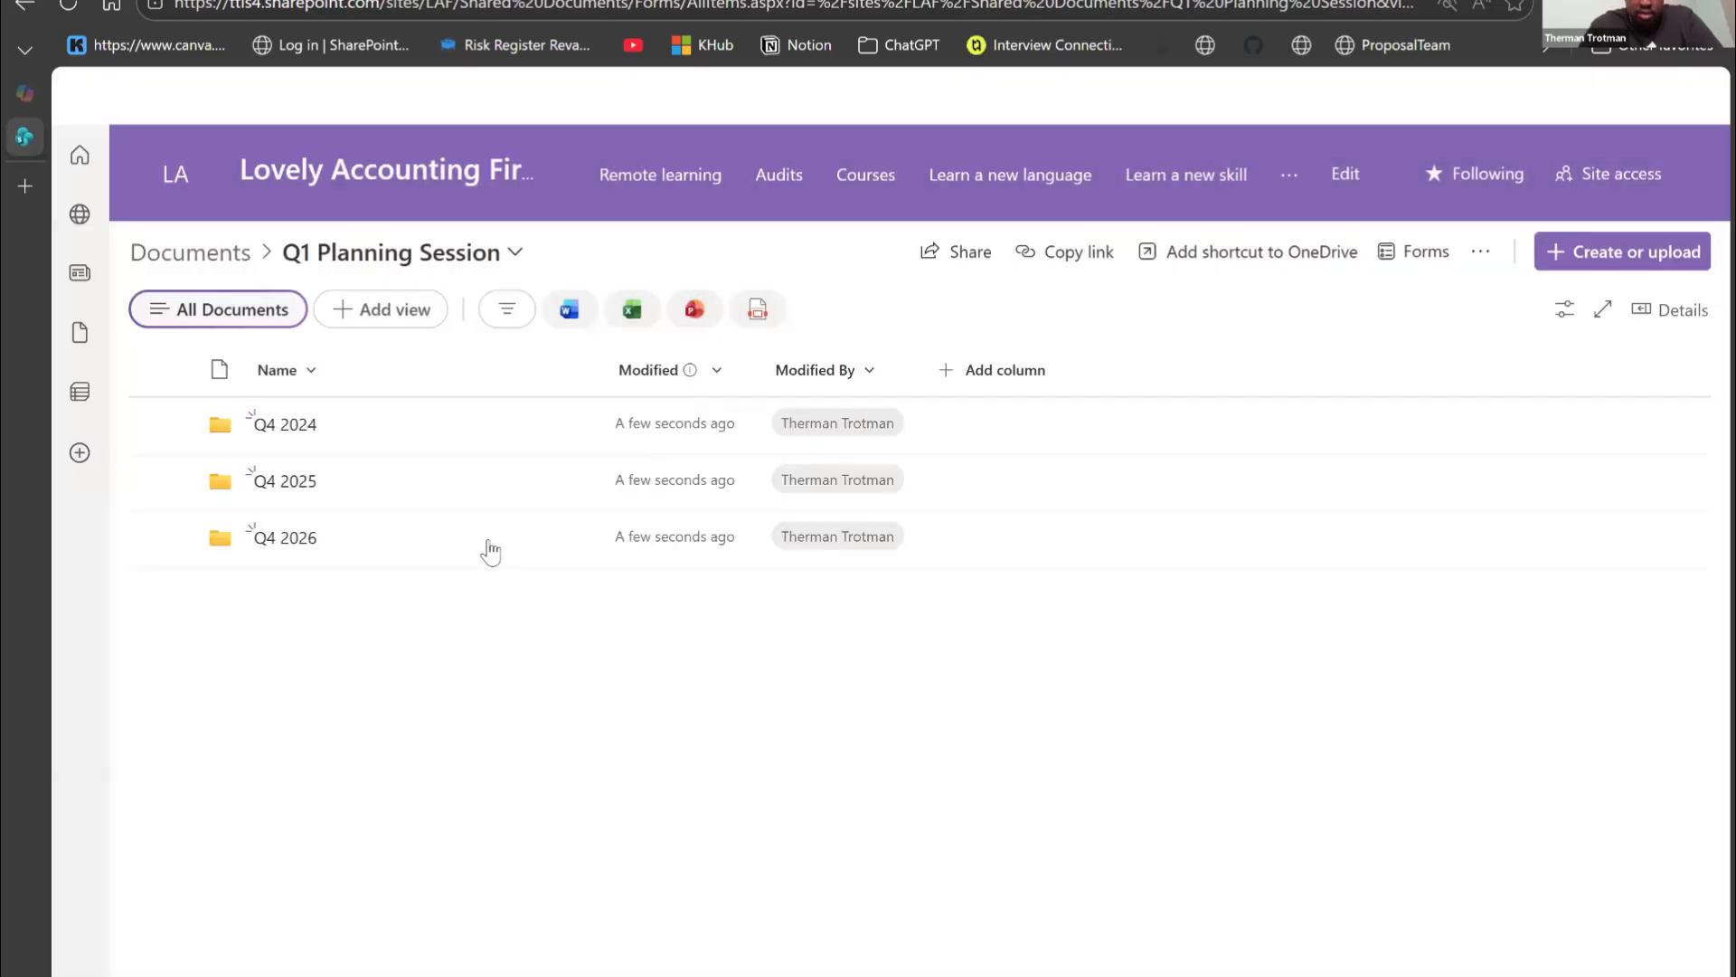
Step: Return to the Documents library and rename the Q1 Planning Session folder to "Planning Session"
click(222, 253)
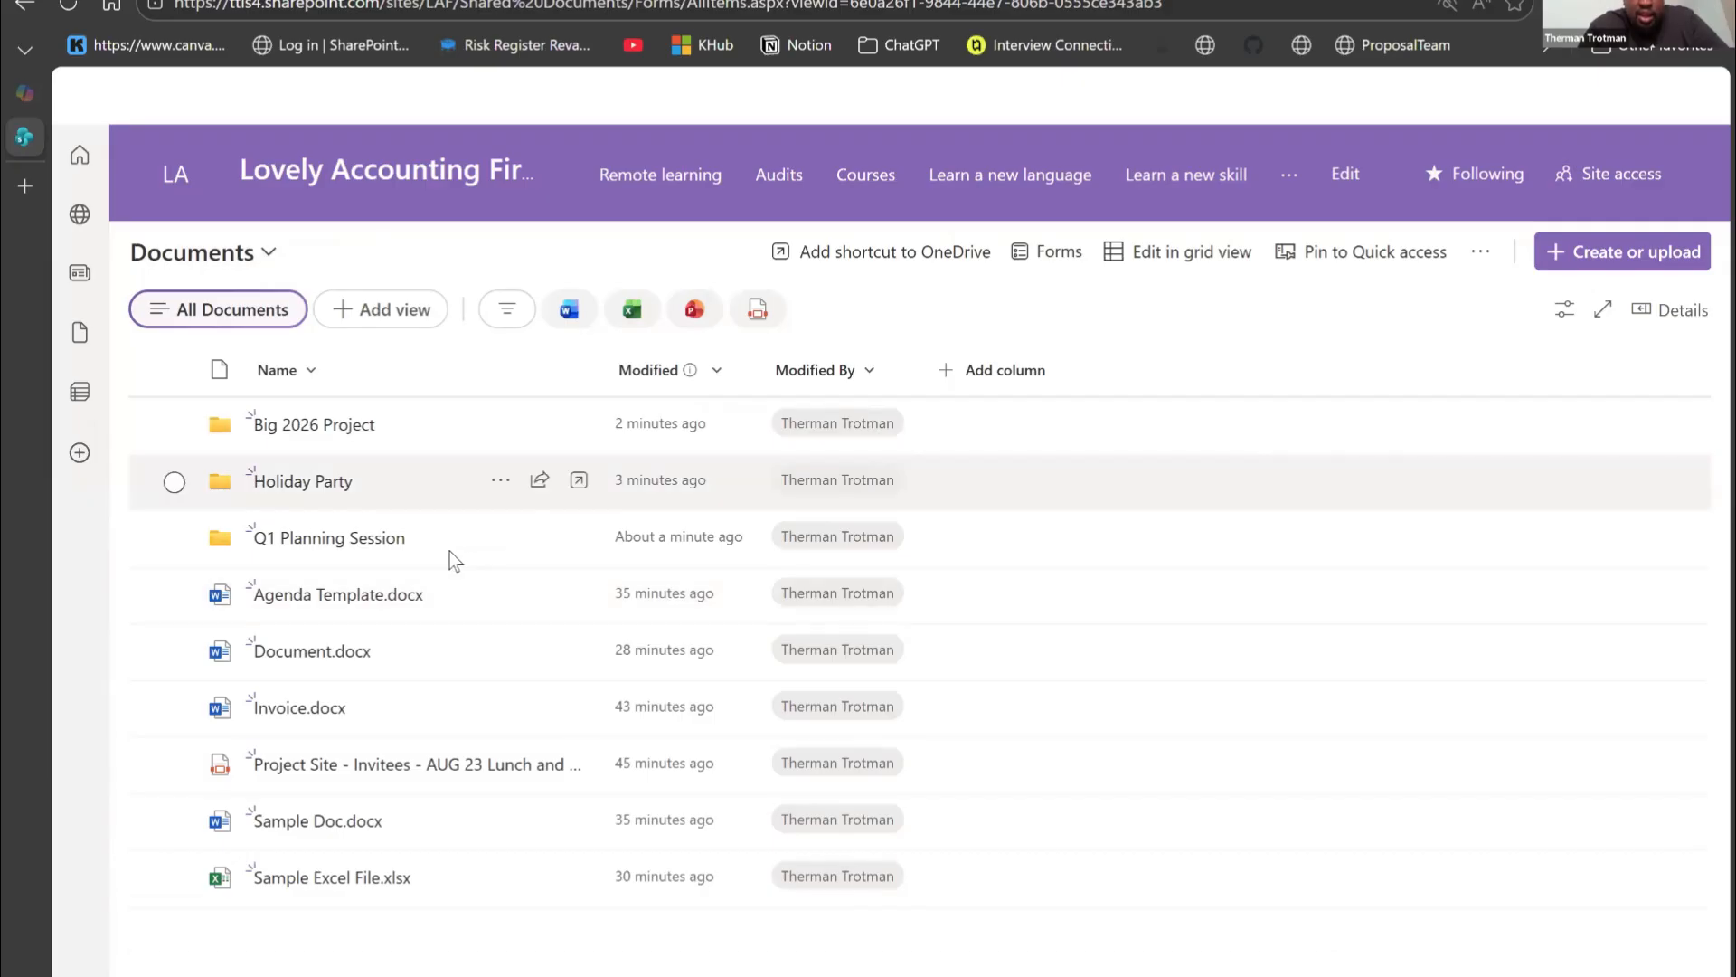
click(502, 543)
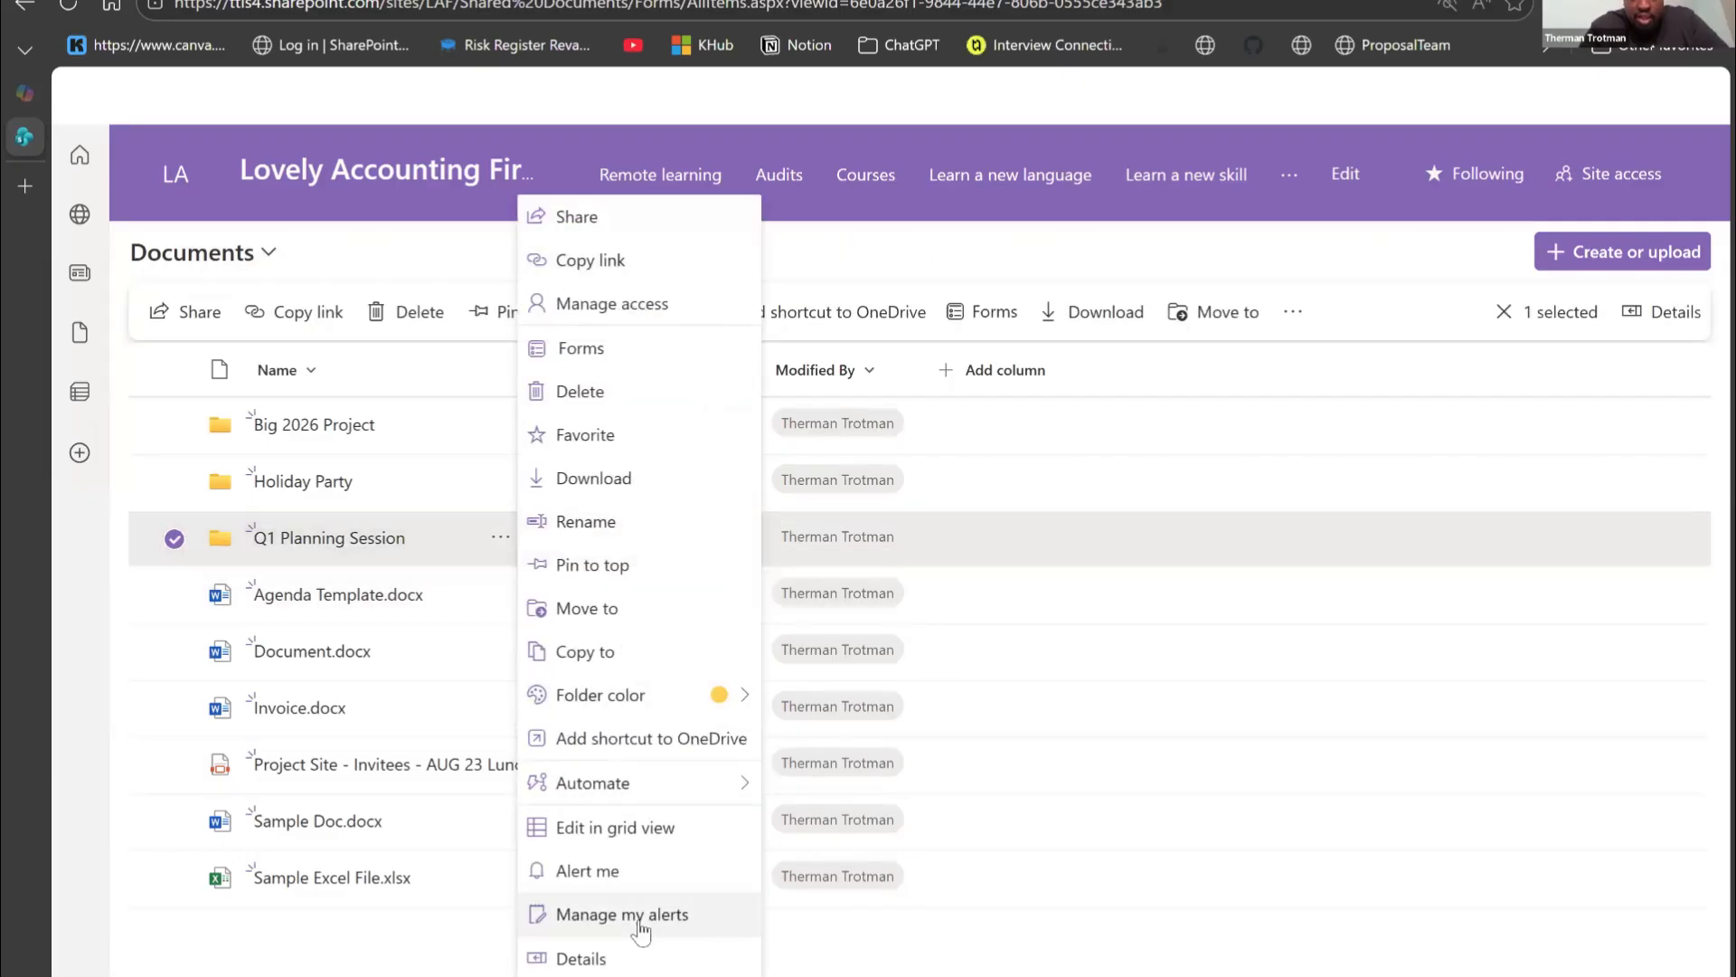
click(461, 589)
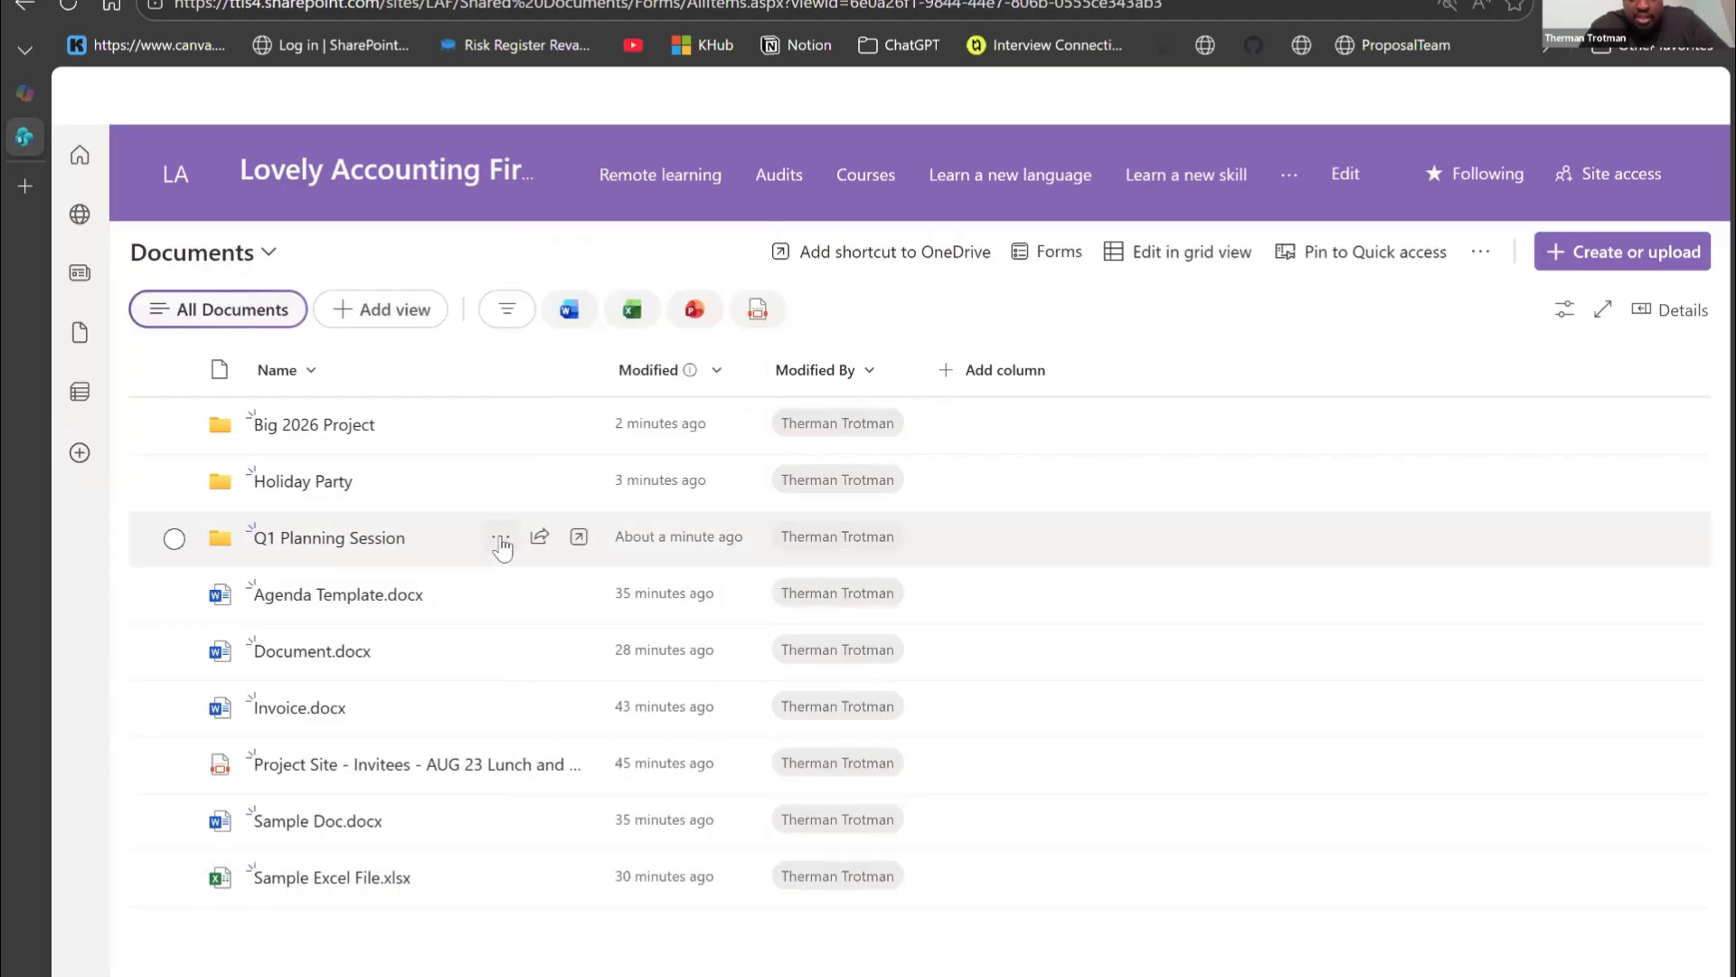
click(502, 542)
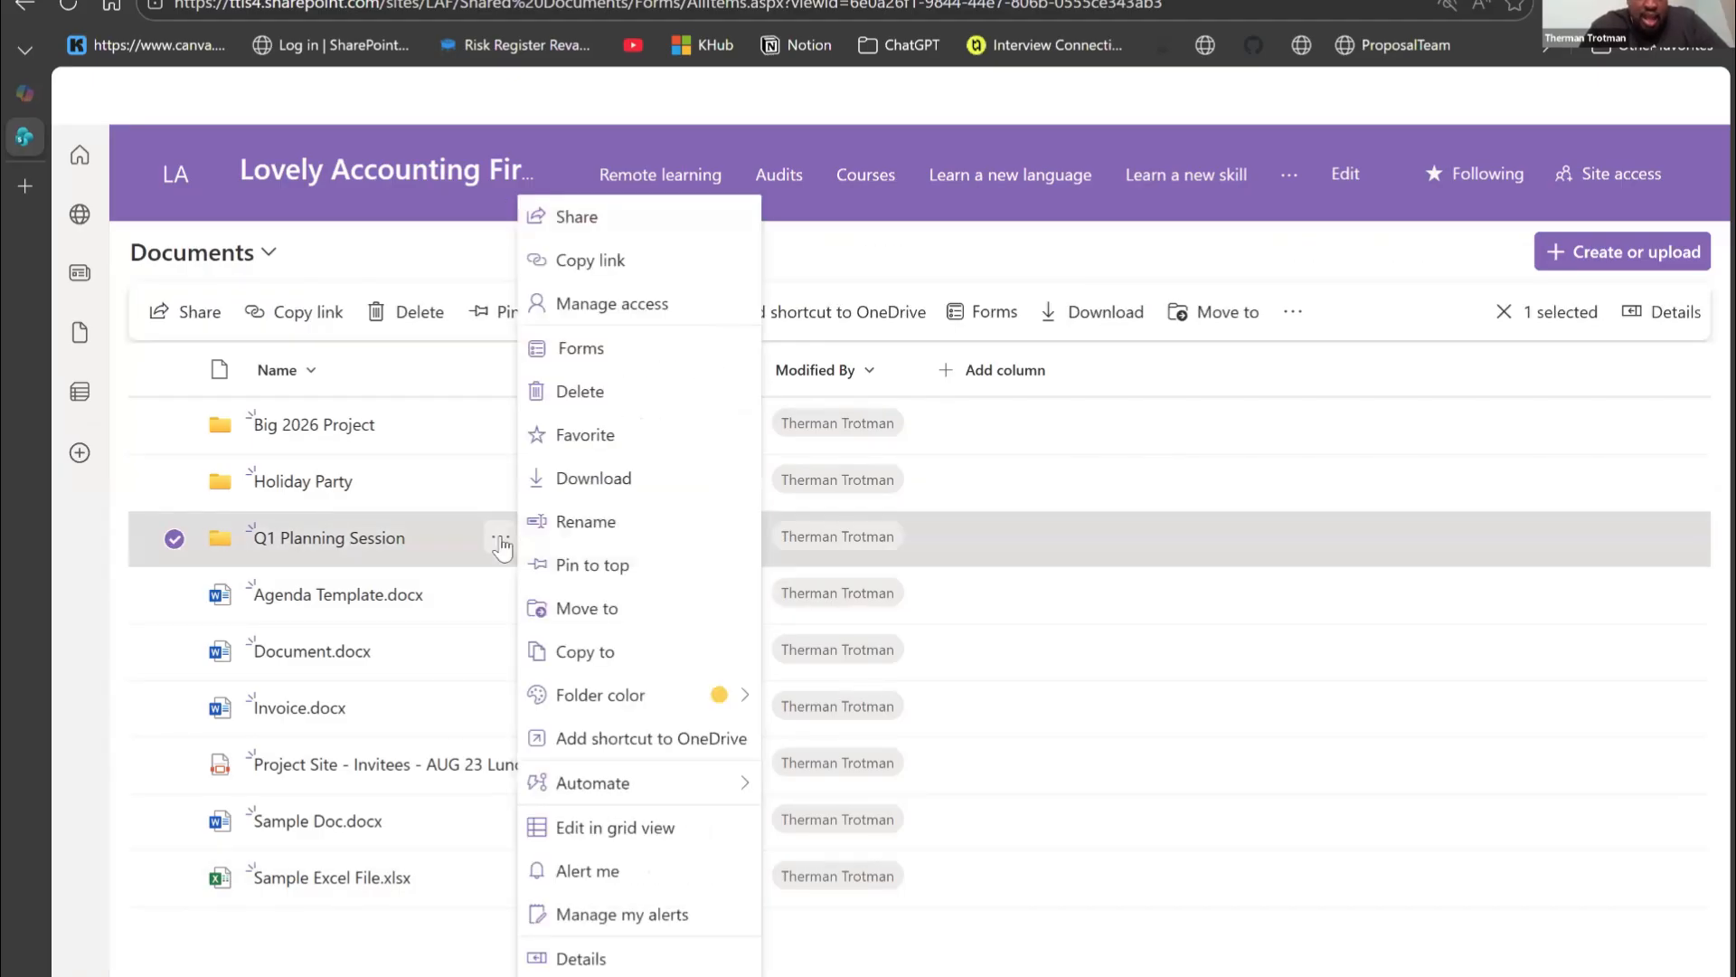
click(614, 519)
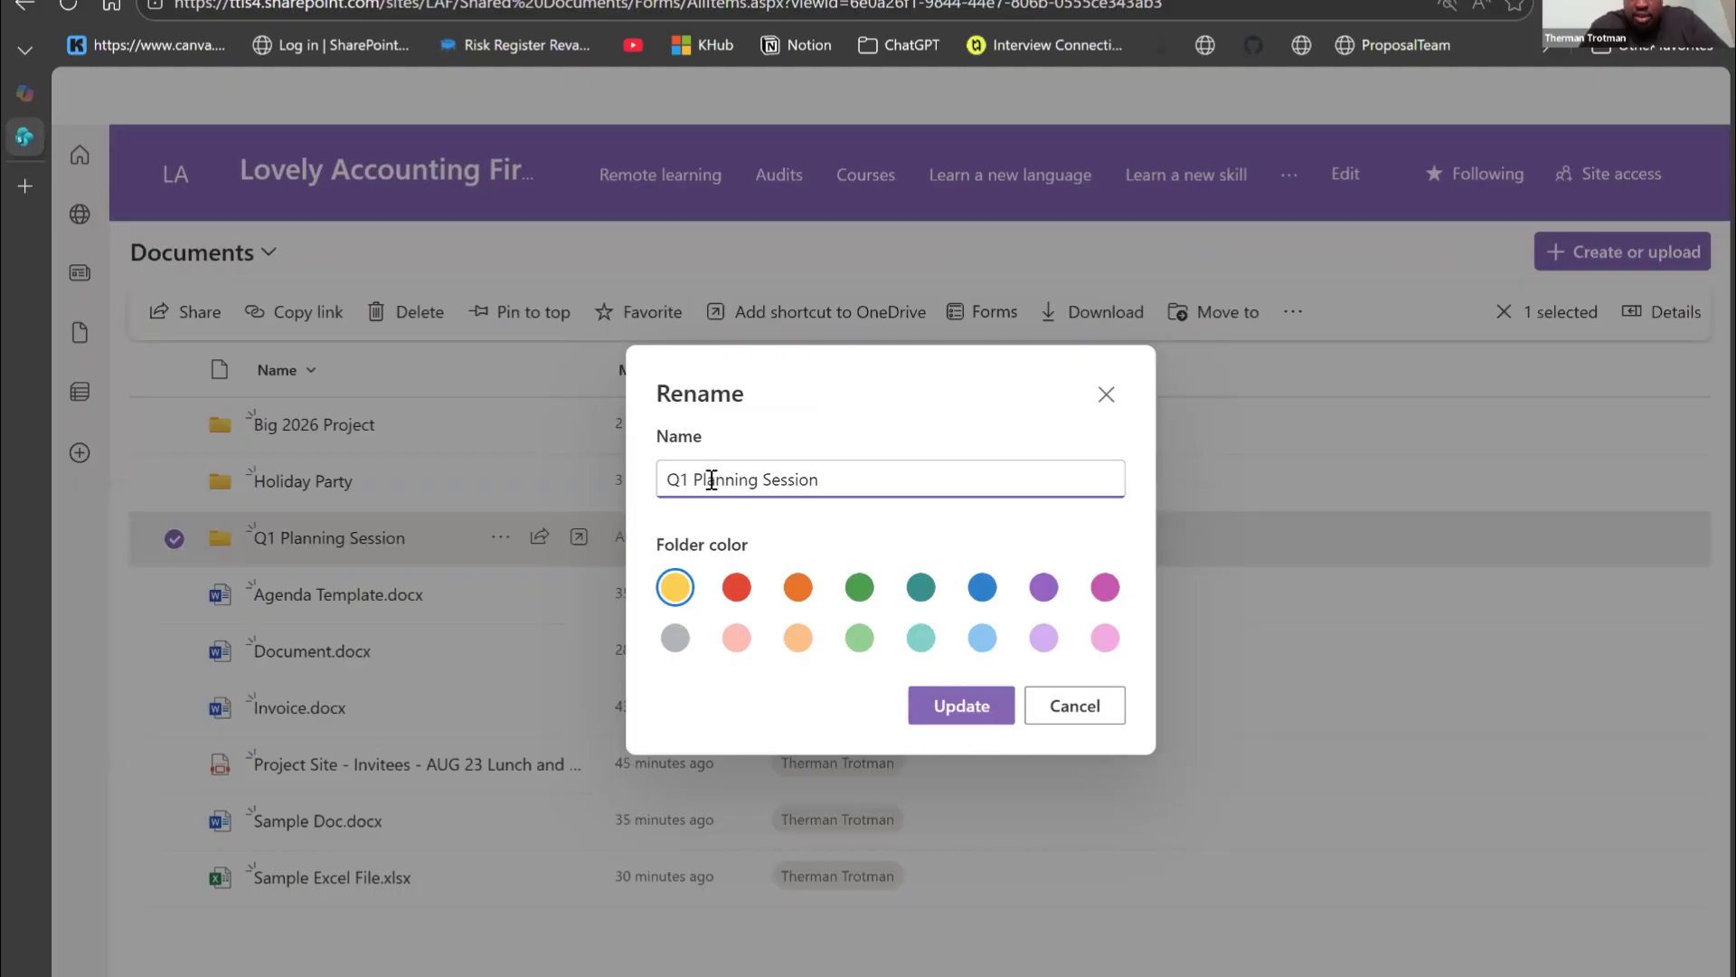
drag(698, 479, 665, 479)
key(BackSpace)
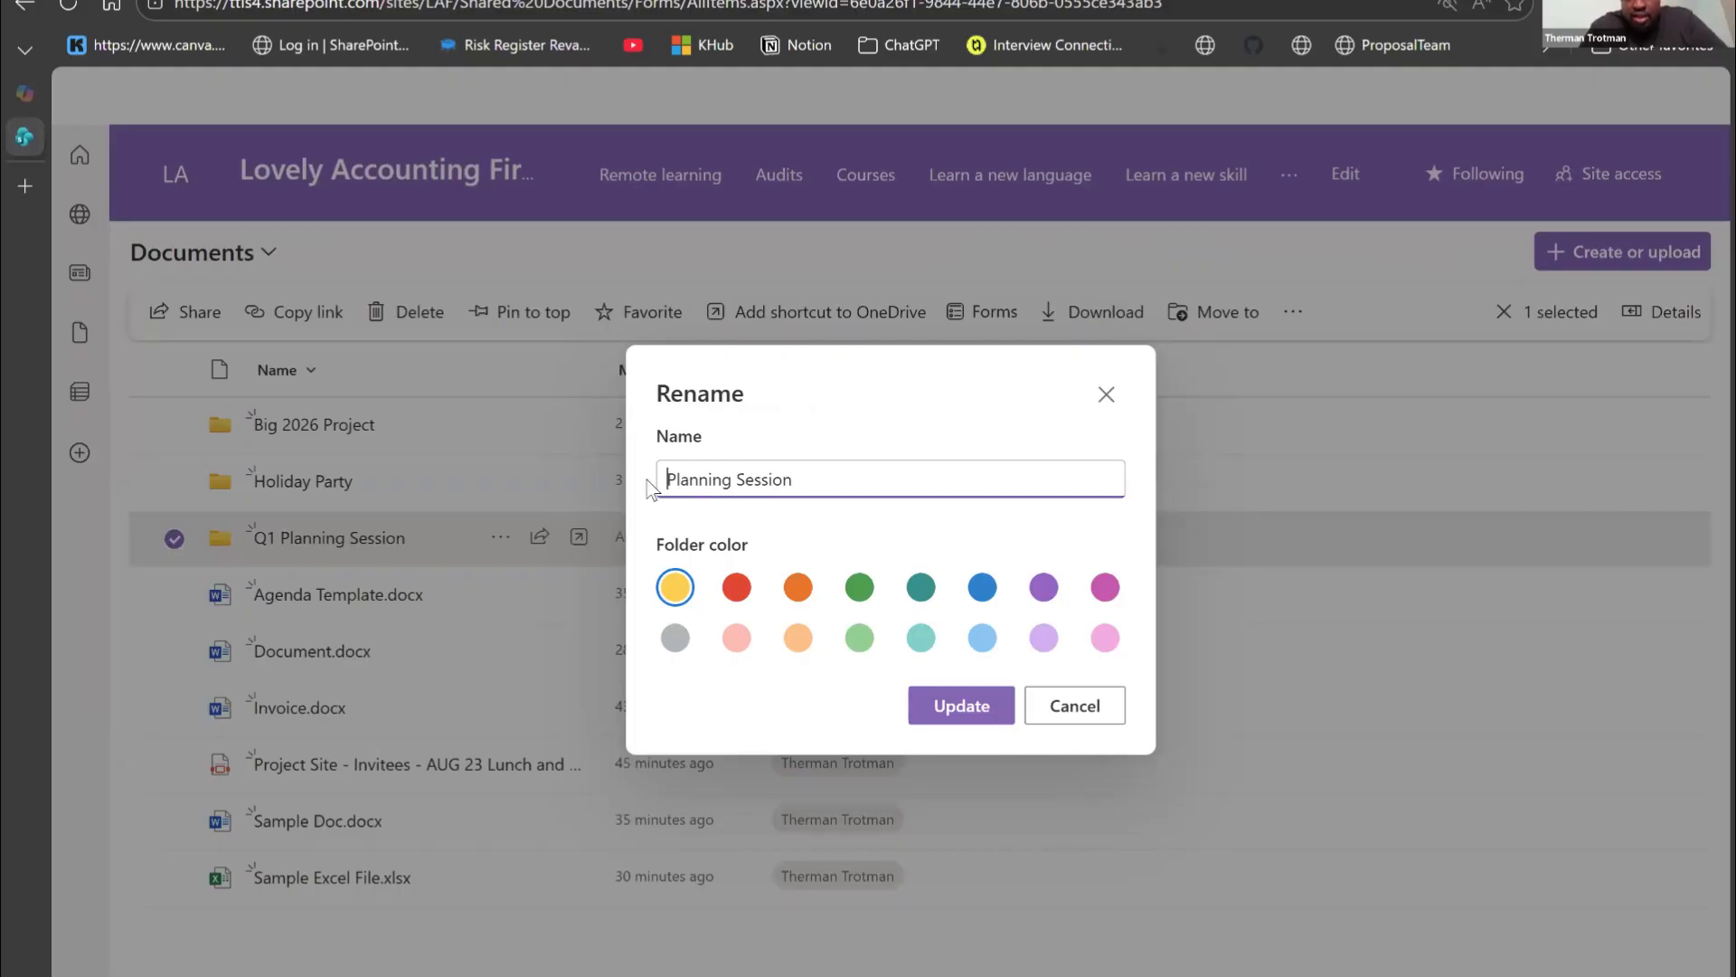
click(936, 714)
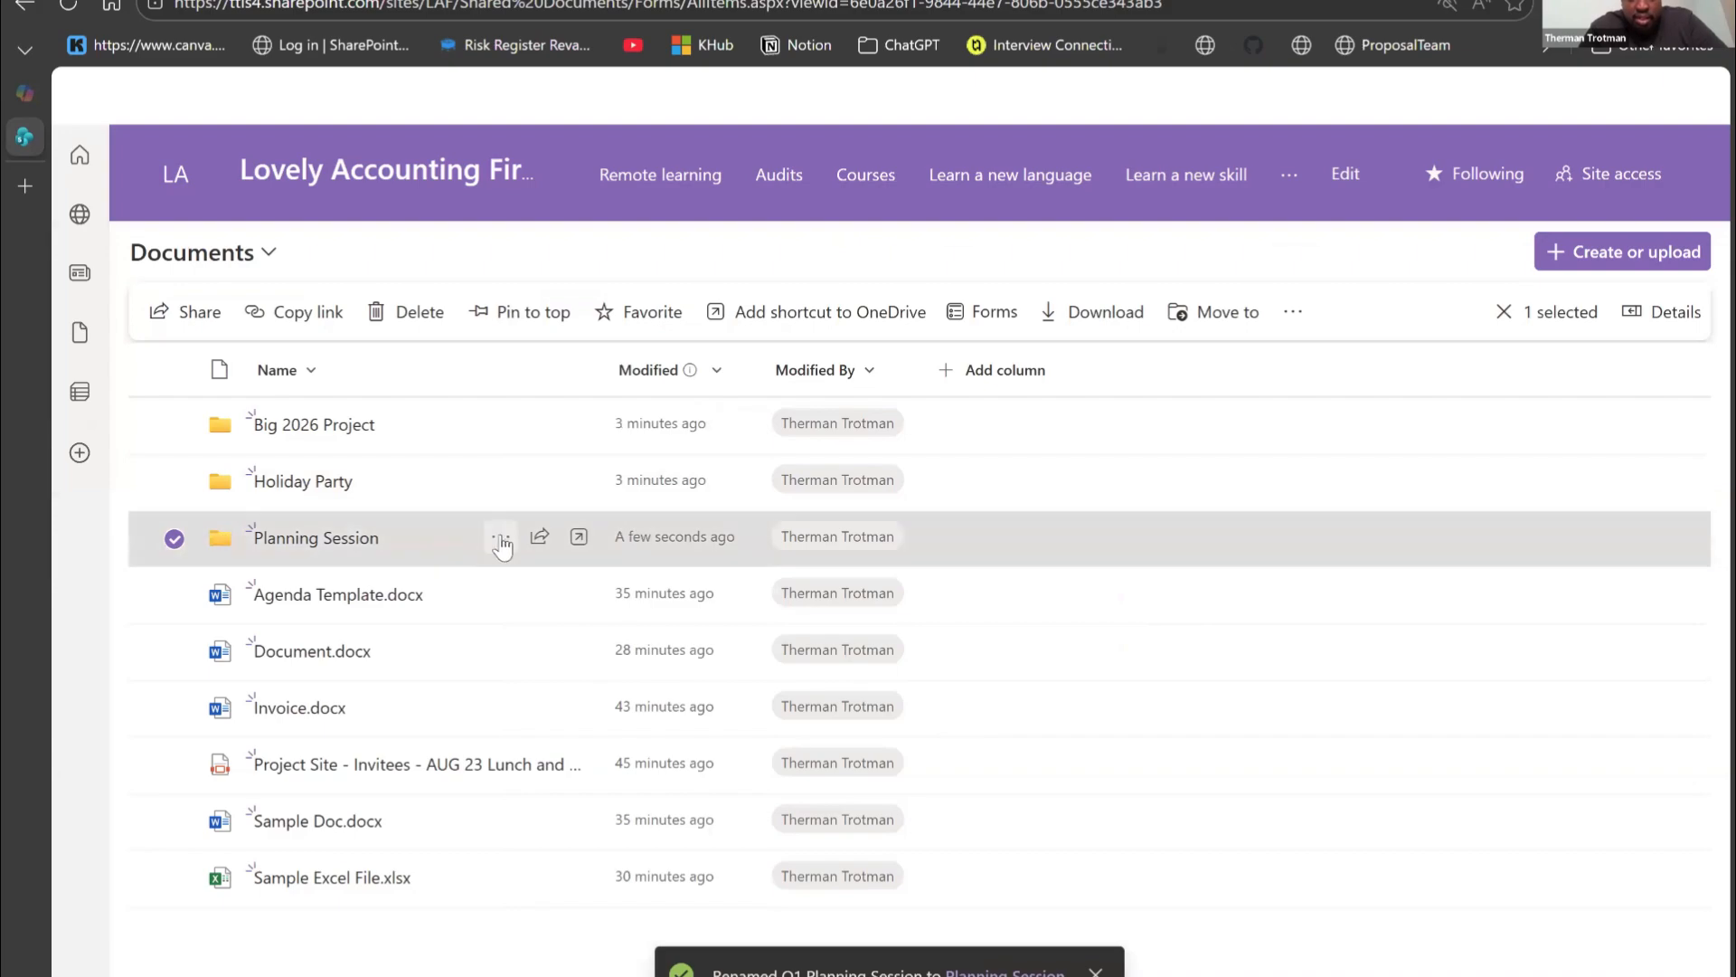
click(497, 541)
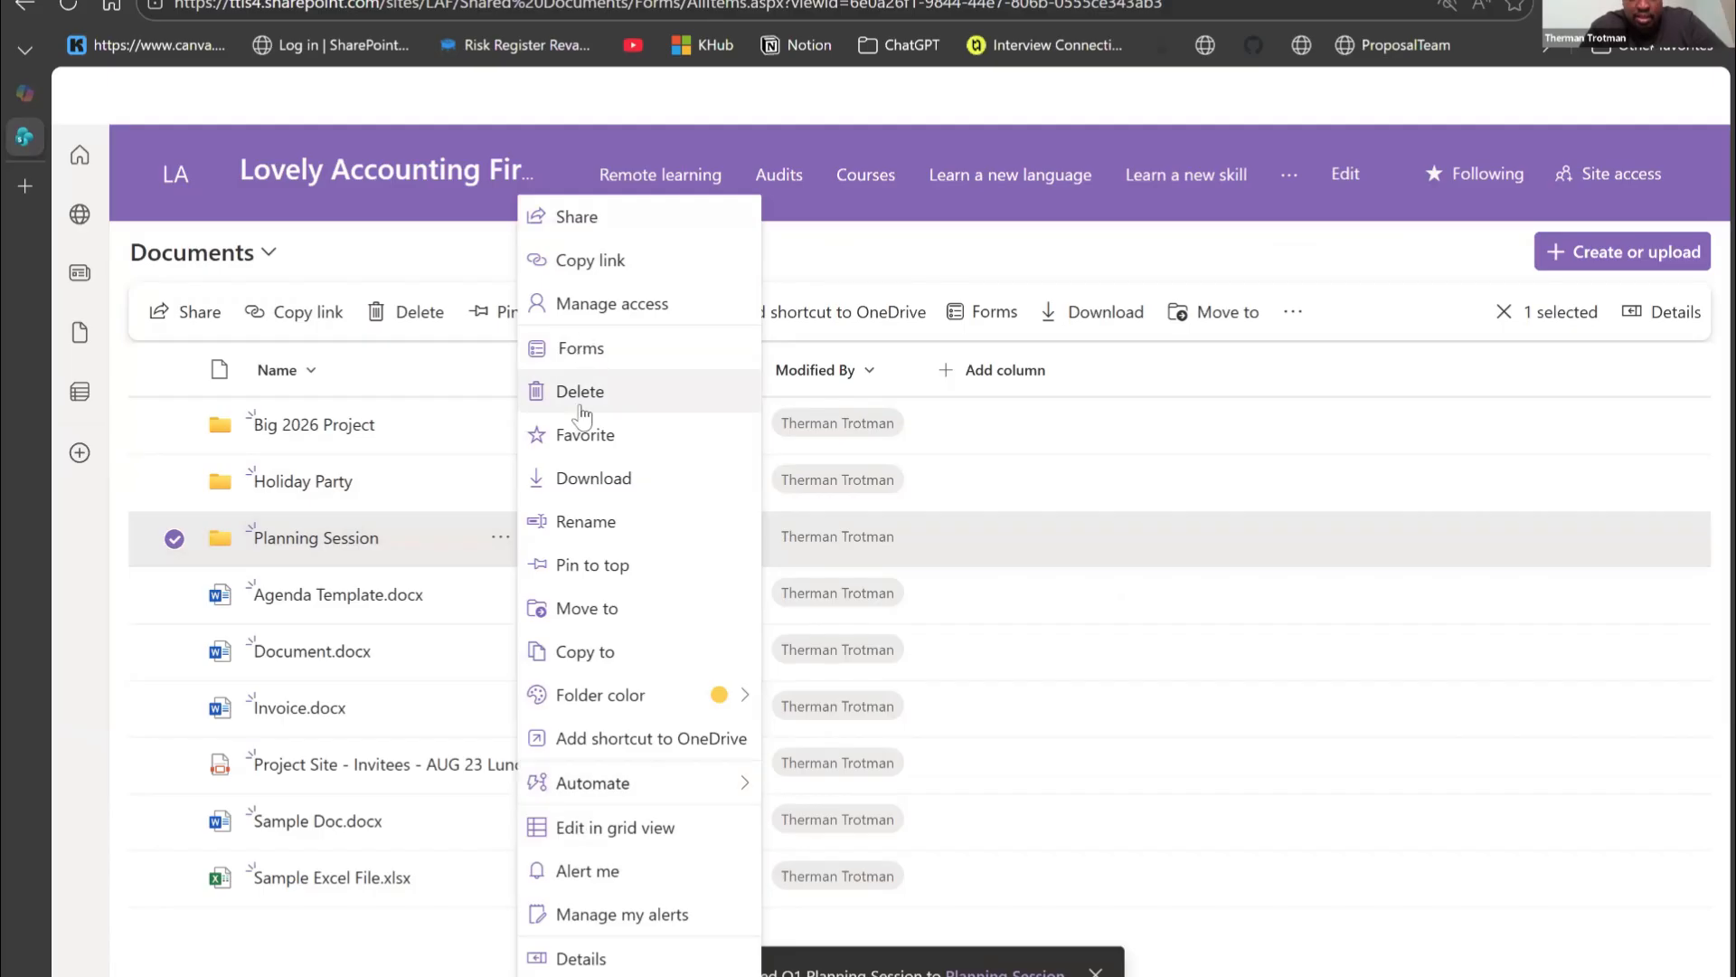
mouse_move(535, 802)
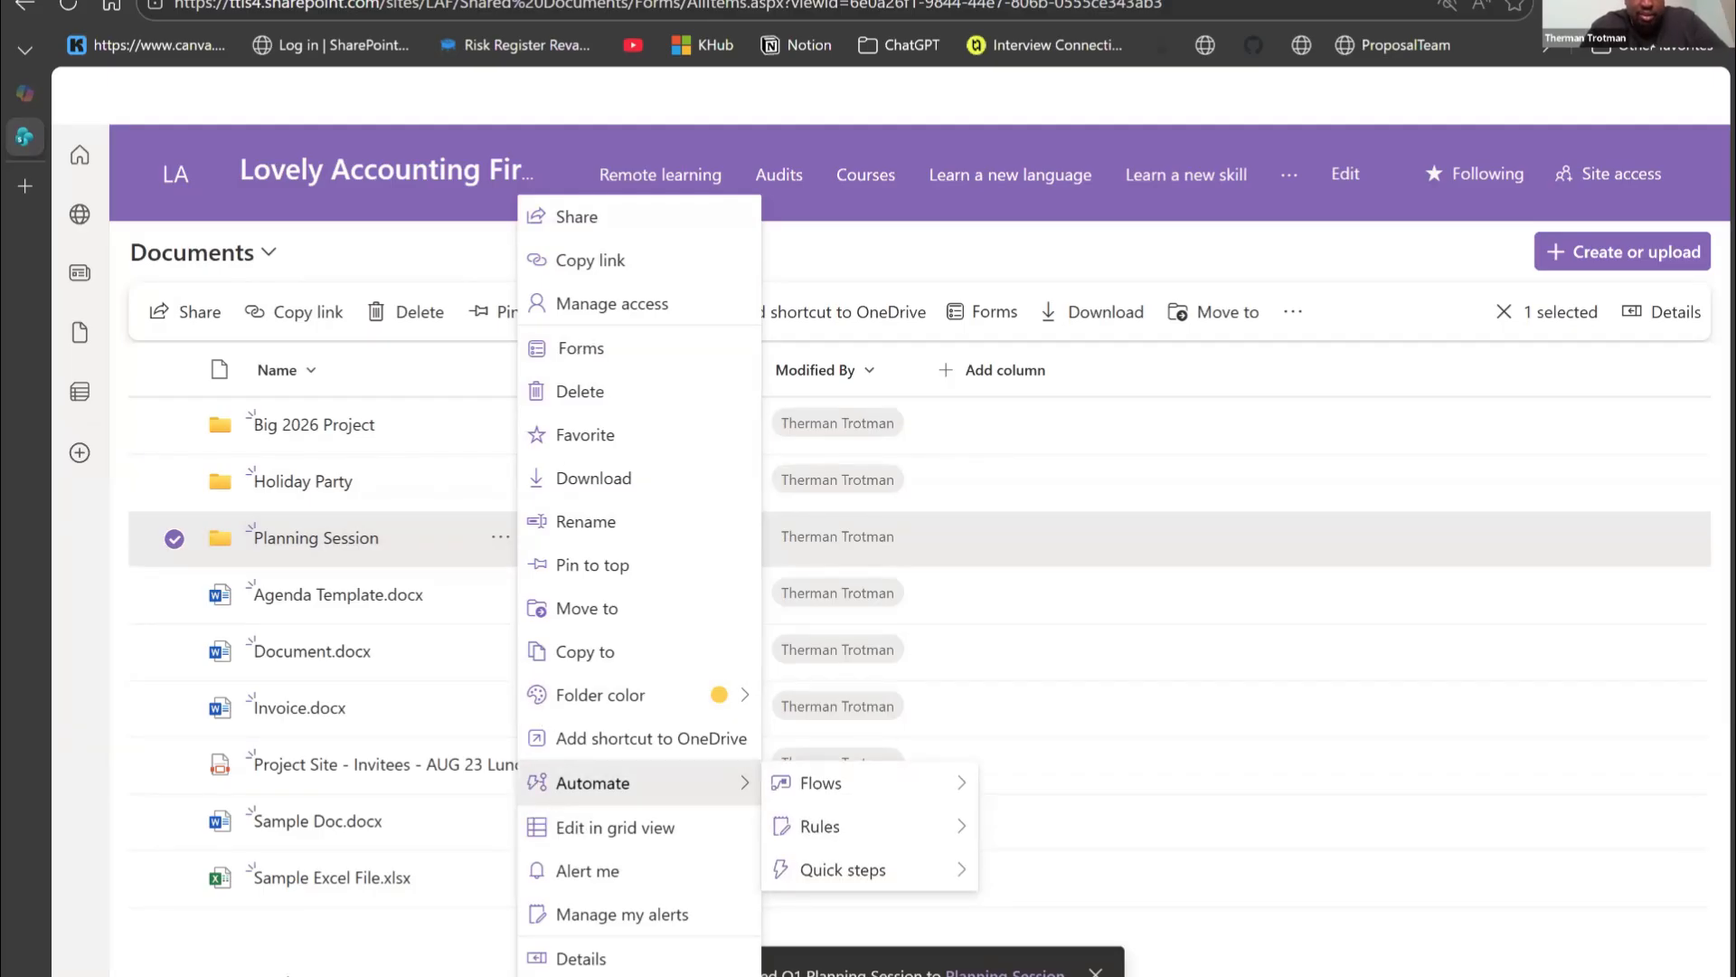
click(285, 975)
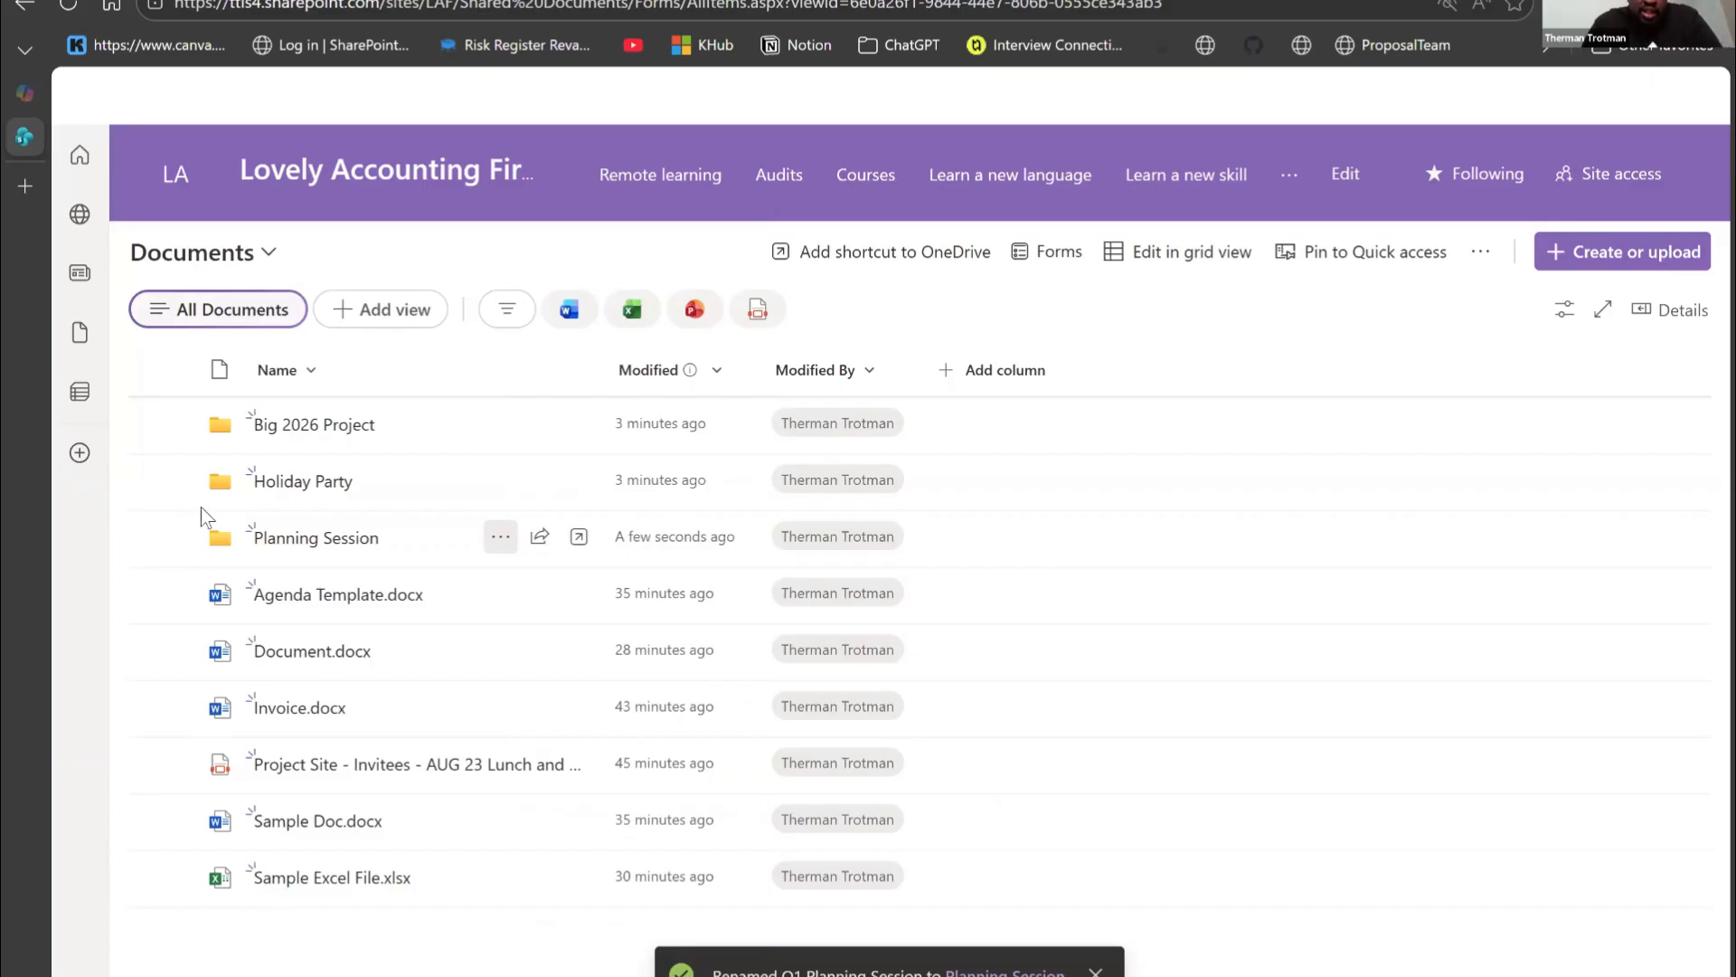
Step: Create a subfolder named "Stakeholder Bios" inside the Big 2026 Project folder, keeping the default yellow color
click(289, 434)
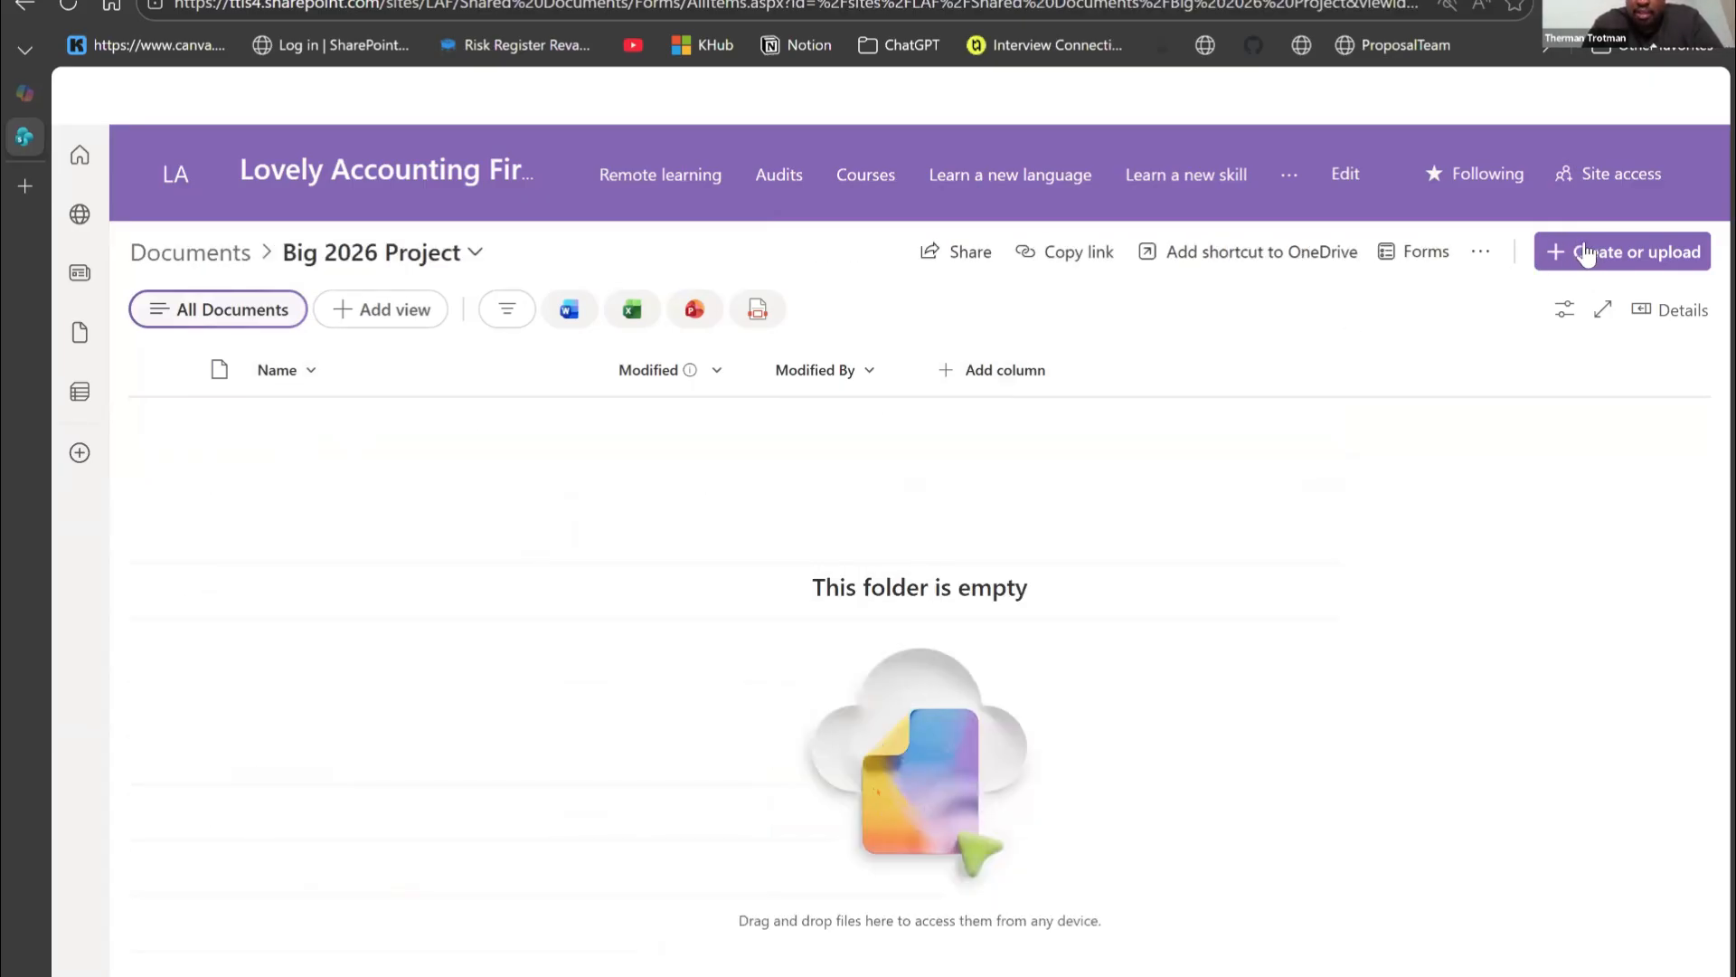
click(1585, 249)
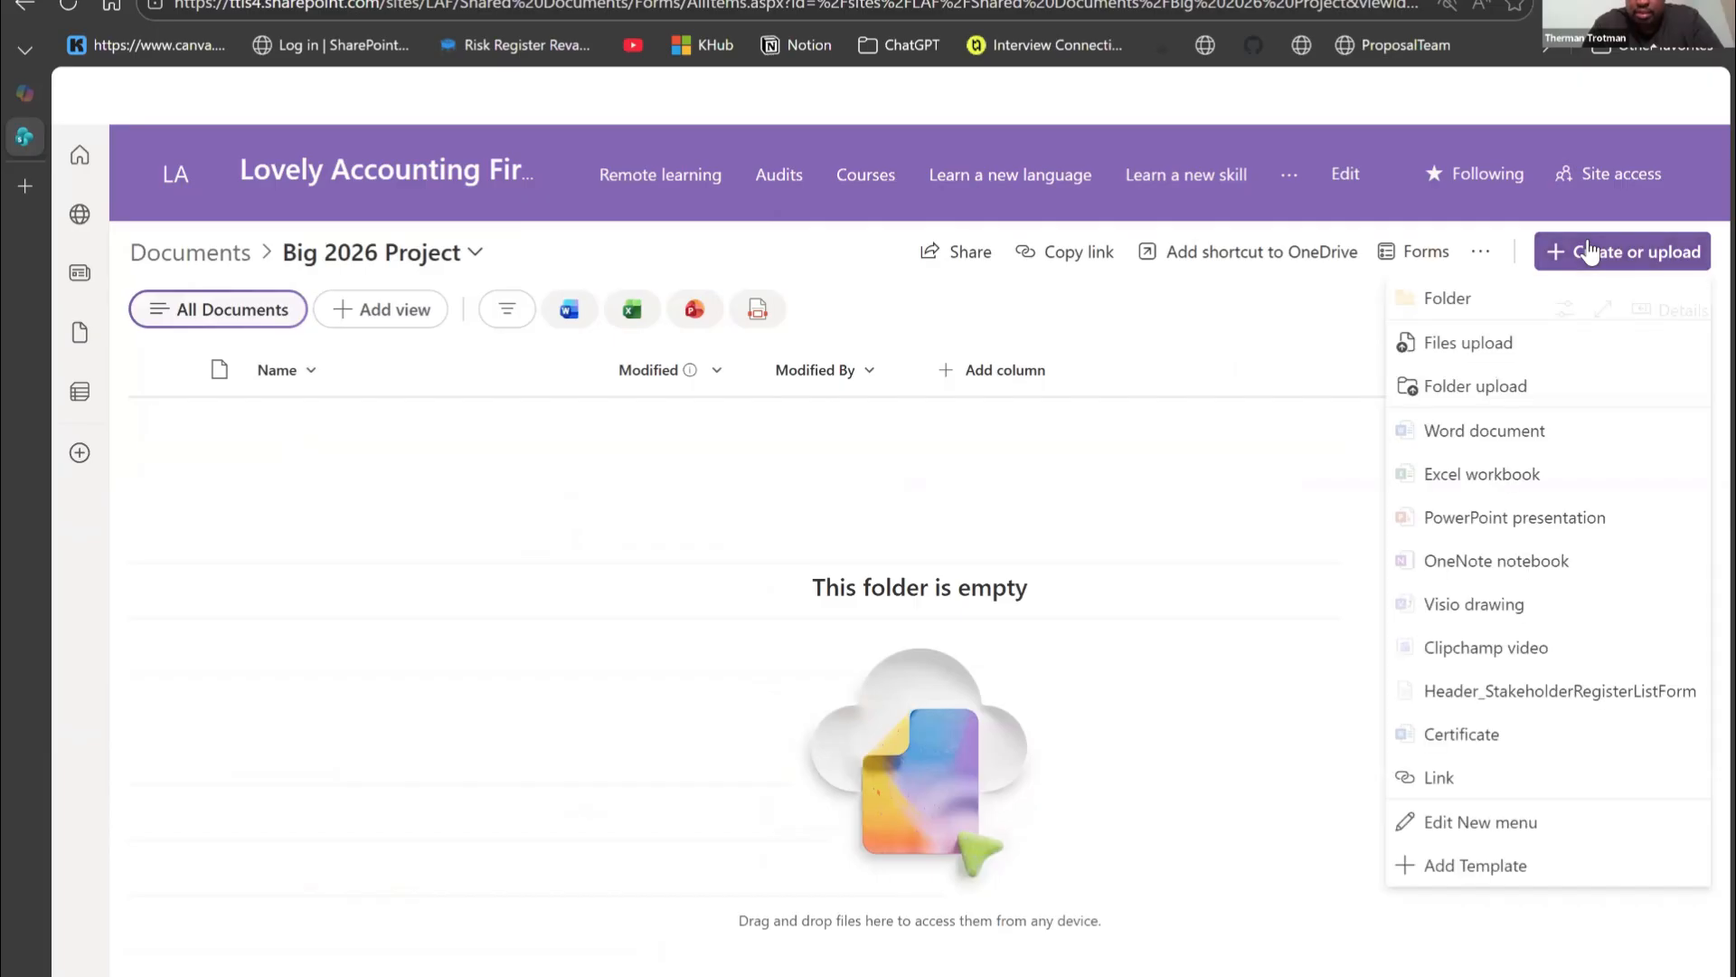
click(1462, 302)
text(Stake)
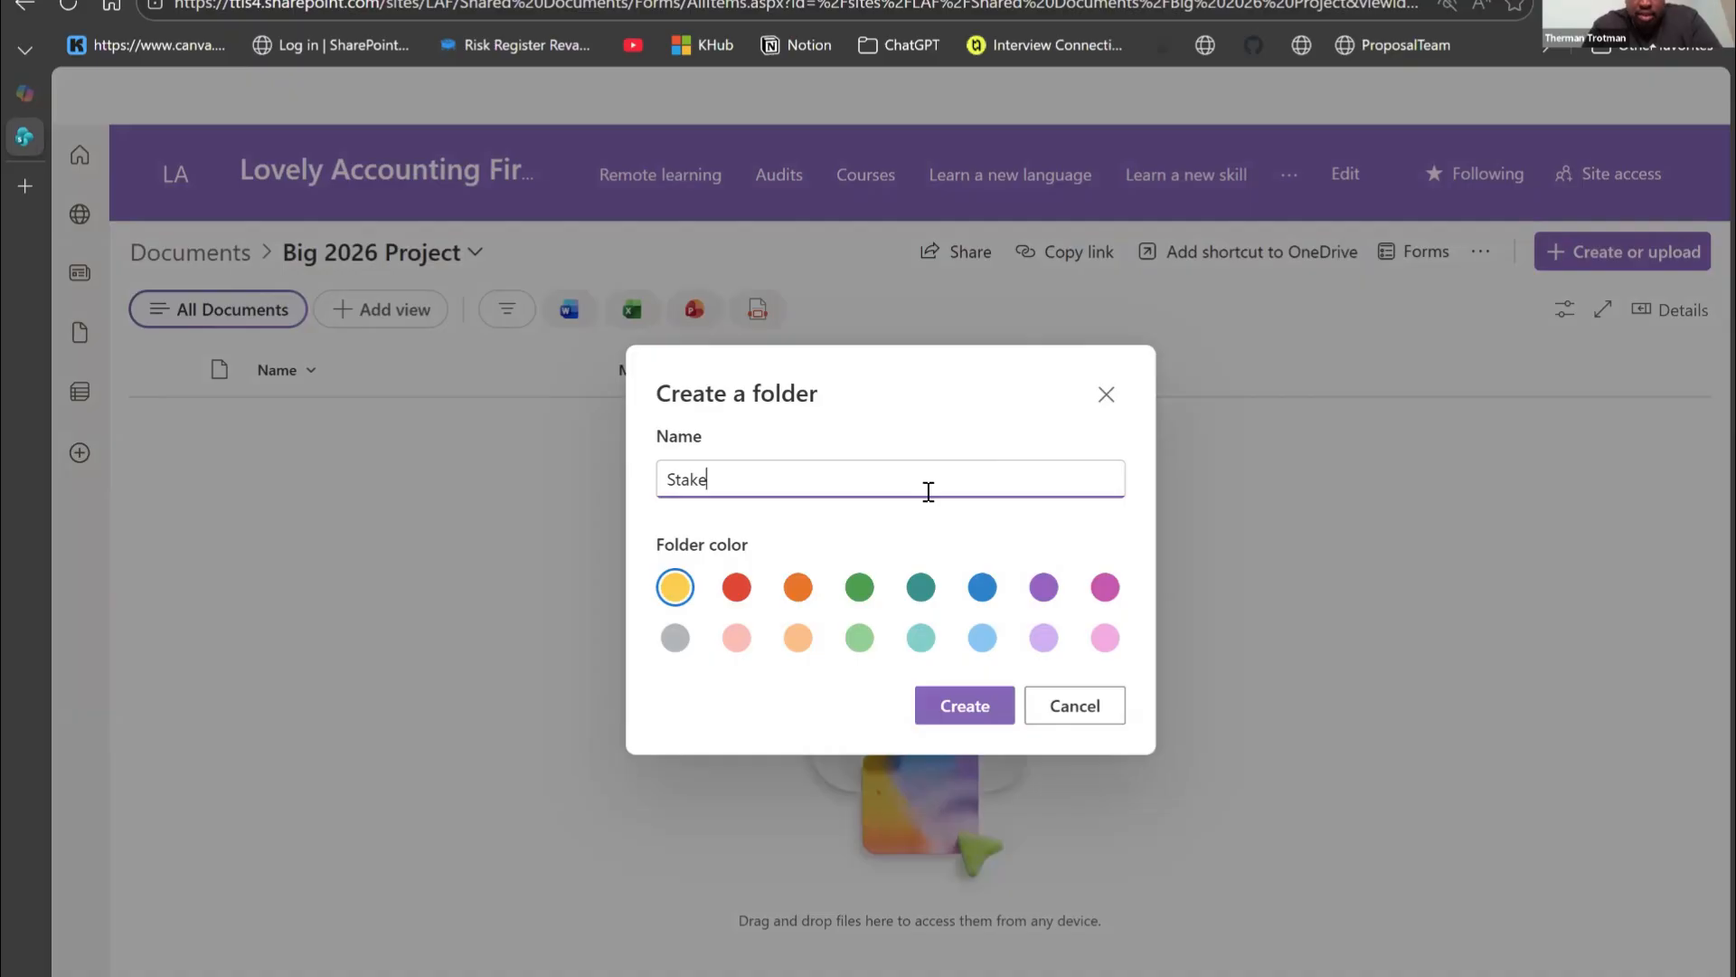
text(h)
key(BackSpace)
key(BackSpace)
text(eholder Bios)
click(955, 703)
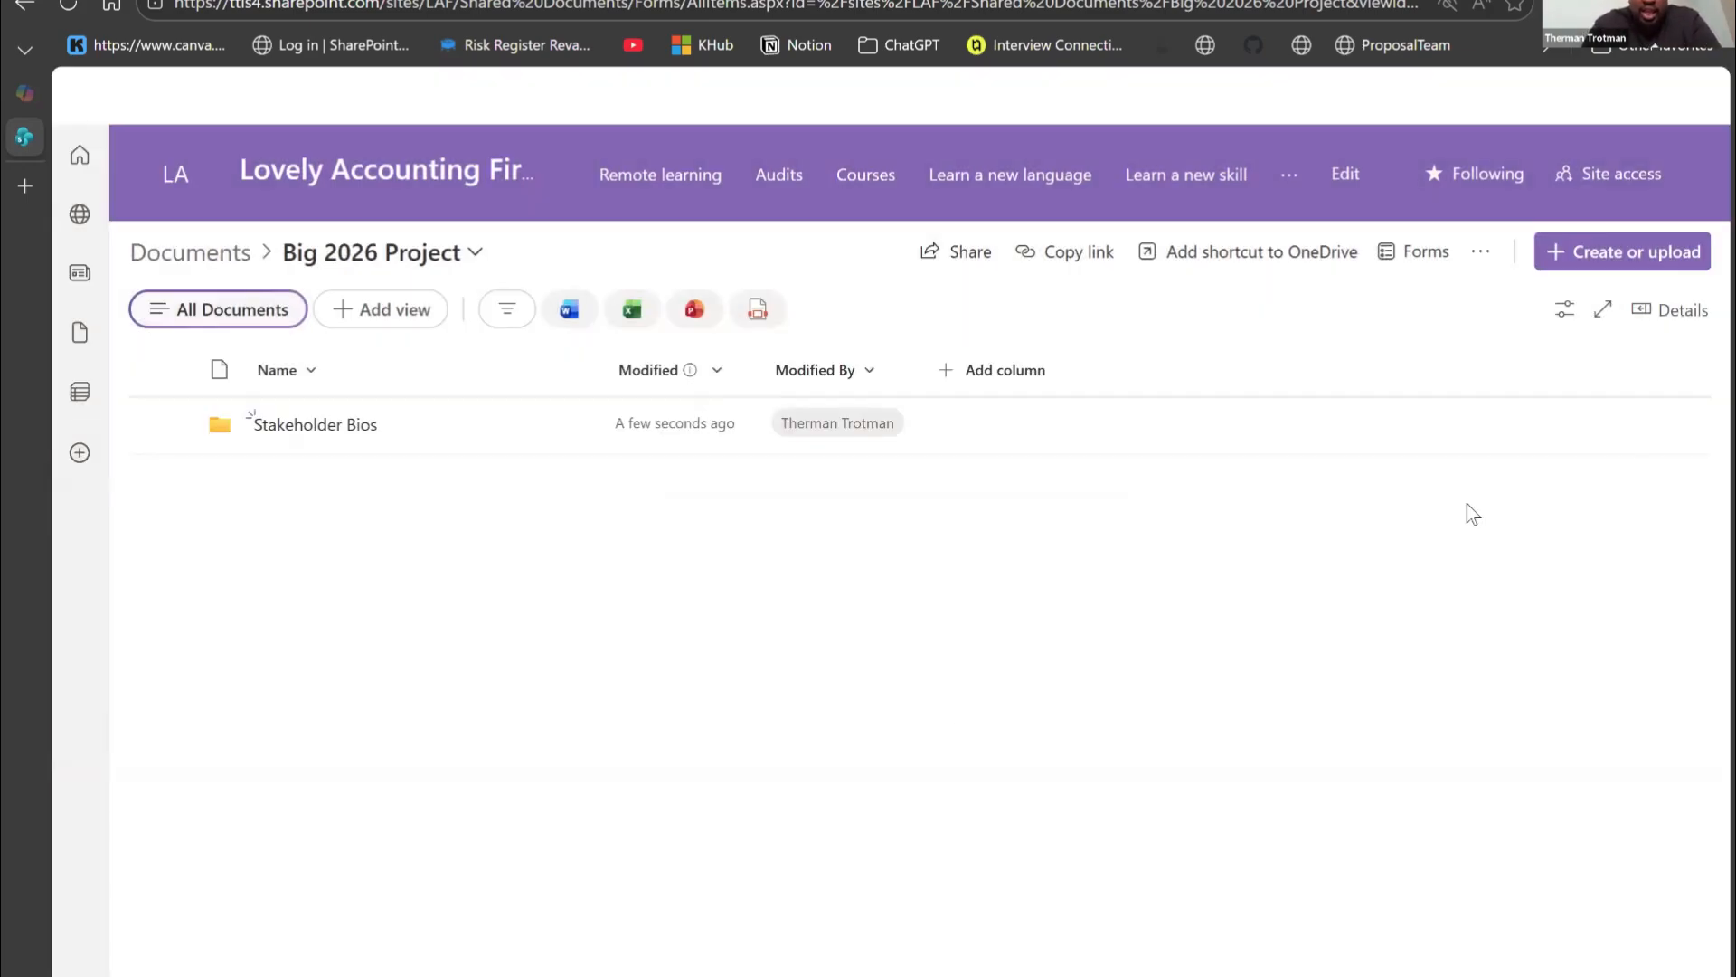
Step: Create a subfolder named "Planning Docs" inside the Big 2026 Project folder, keeping the default yellow color
click(1603, 271)
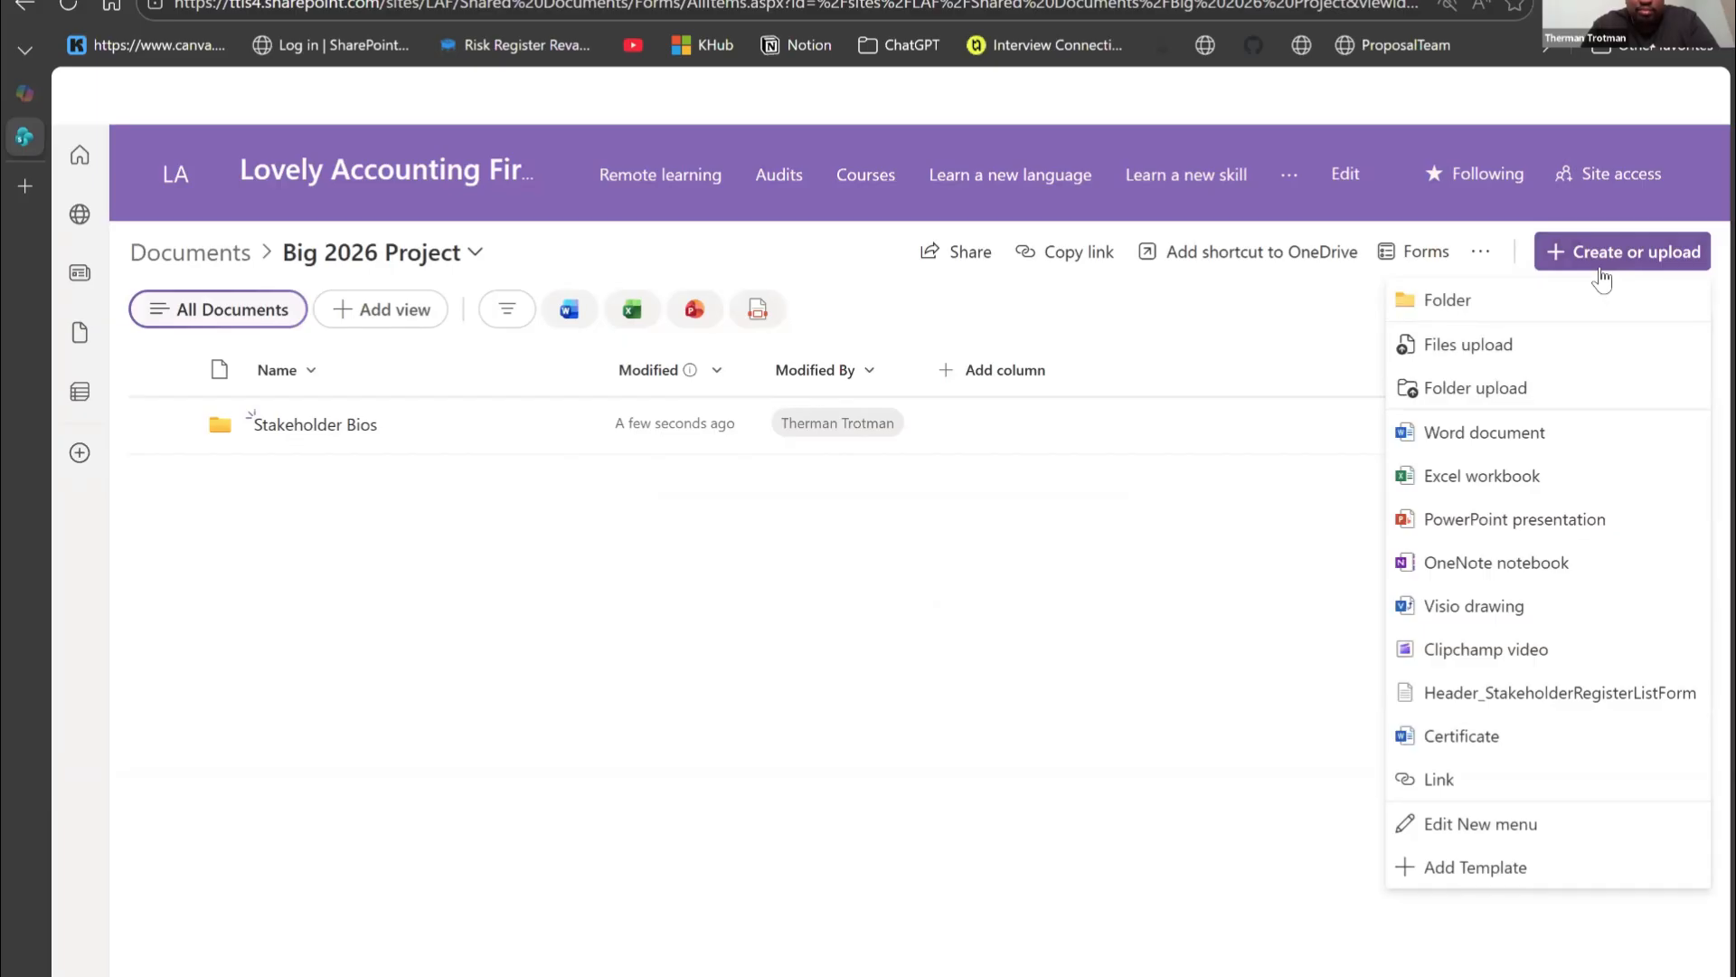
click(1437, 304)
text(Planning)
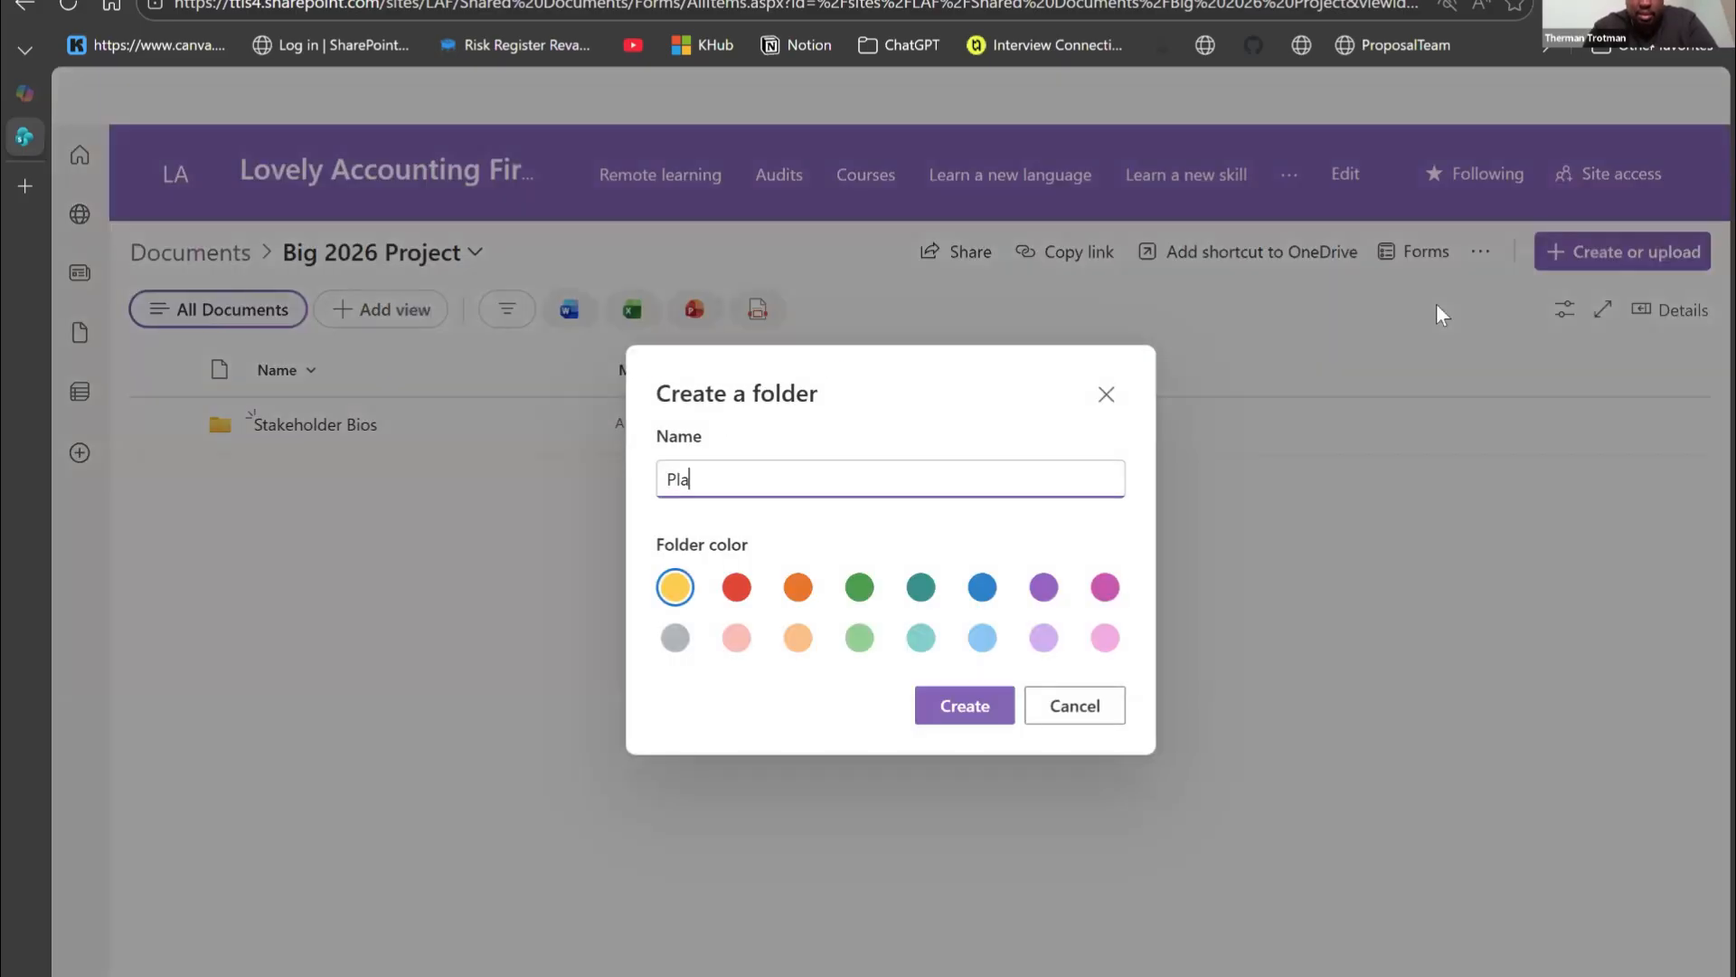
text( Docs)
click(961, 706)
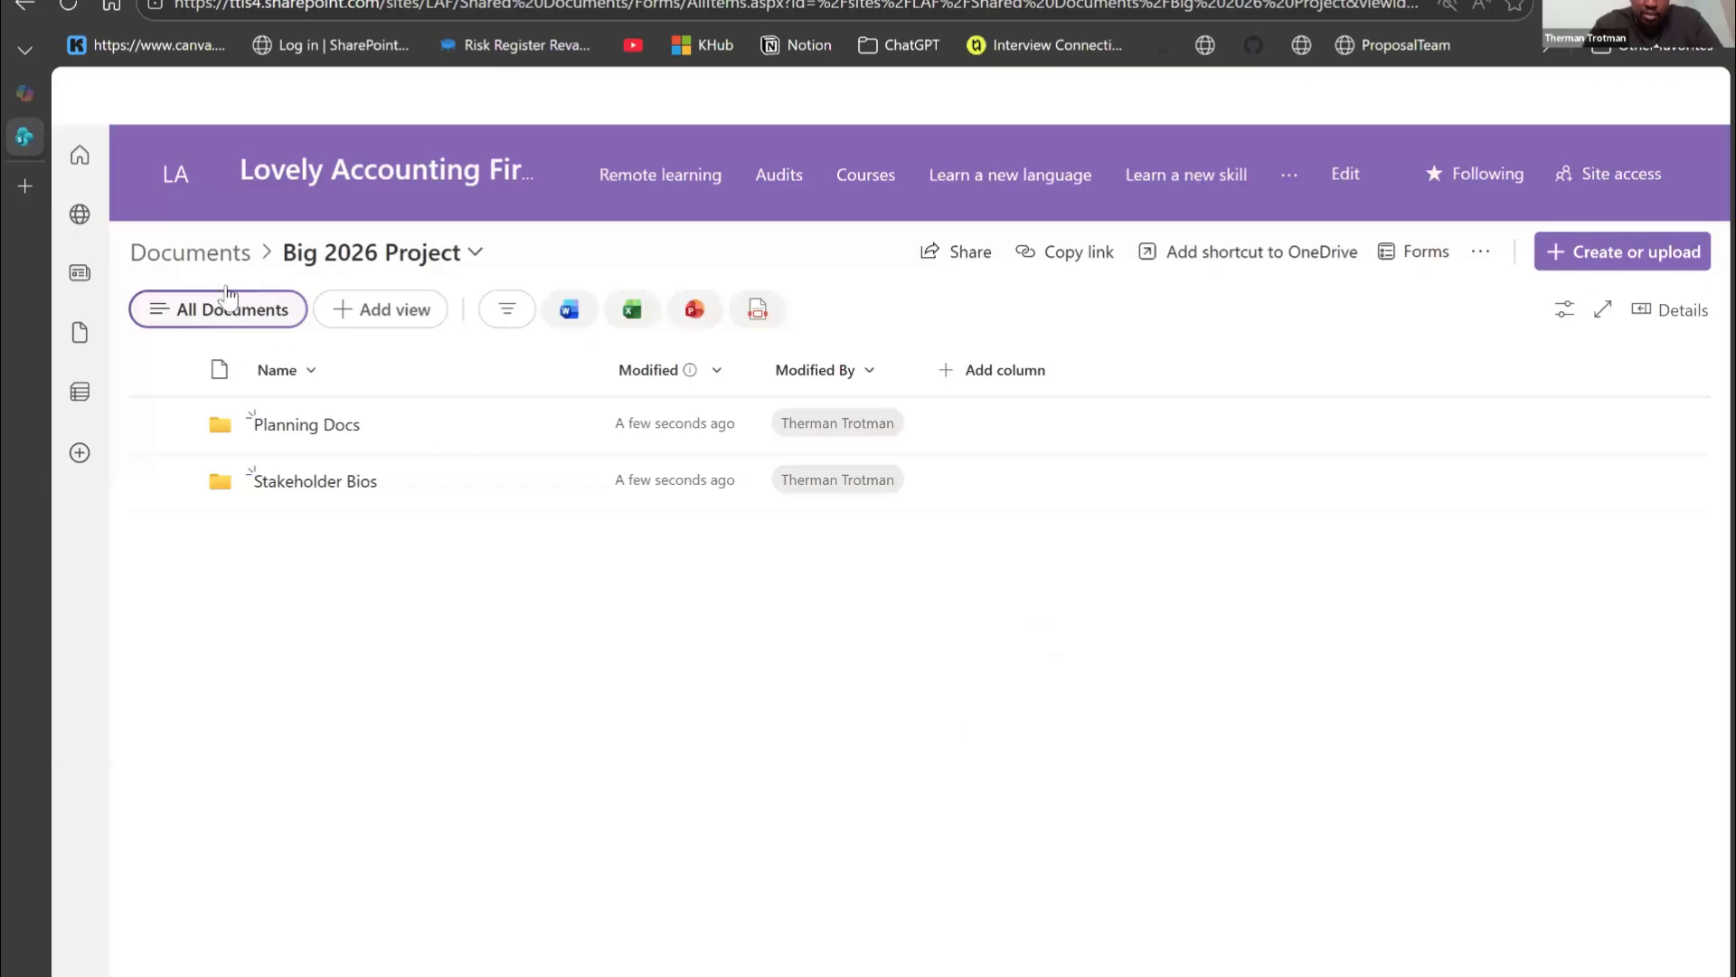
Step: View the contents of the Holiday Party folder and its 2026 subfolder, and return to the Documents library root
click(191, 252)
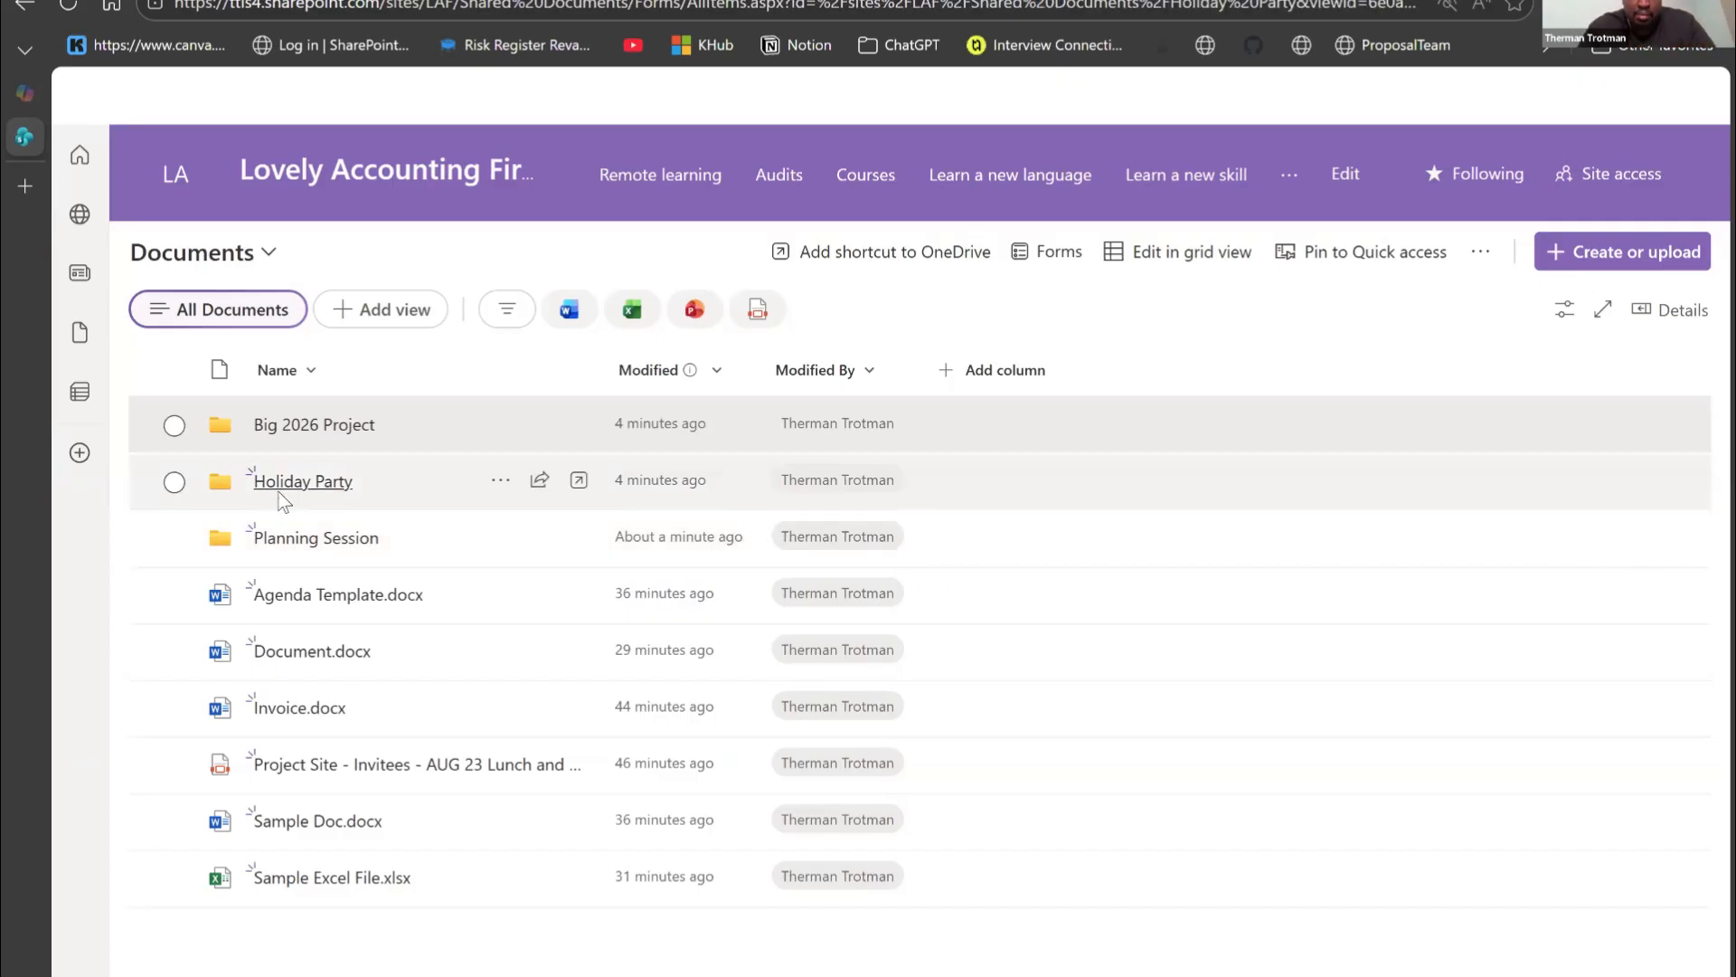
click(277, 488)
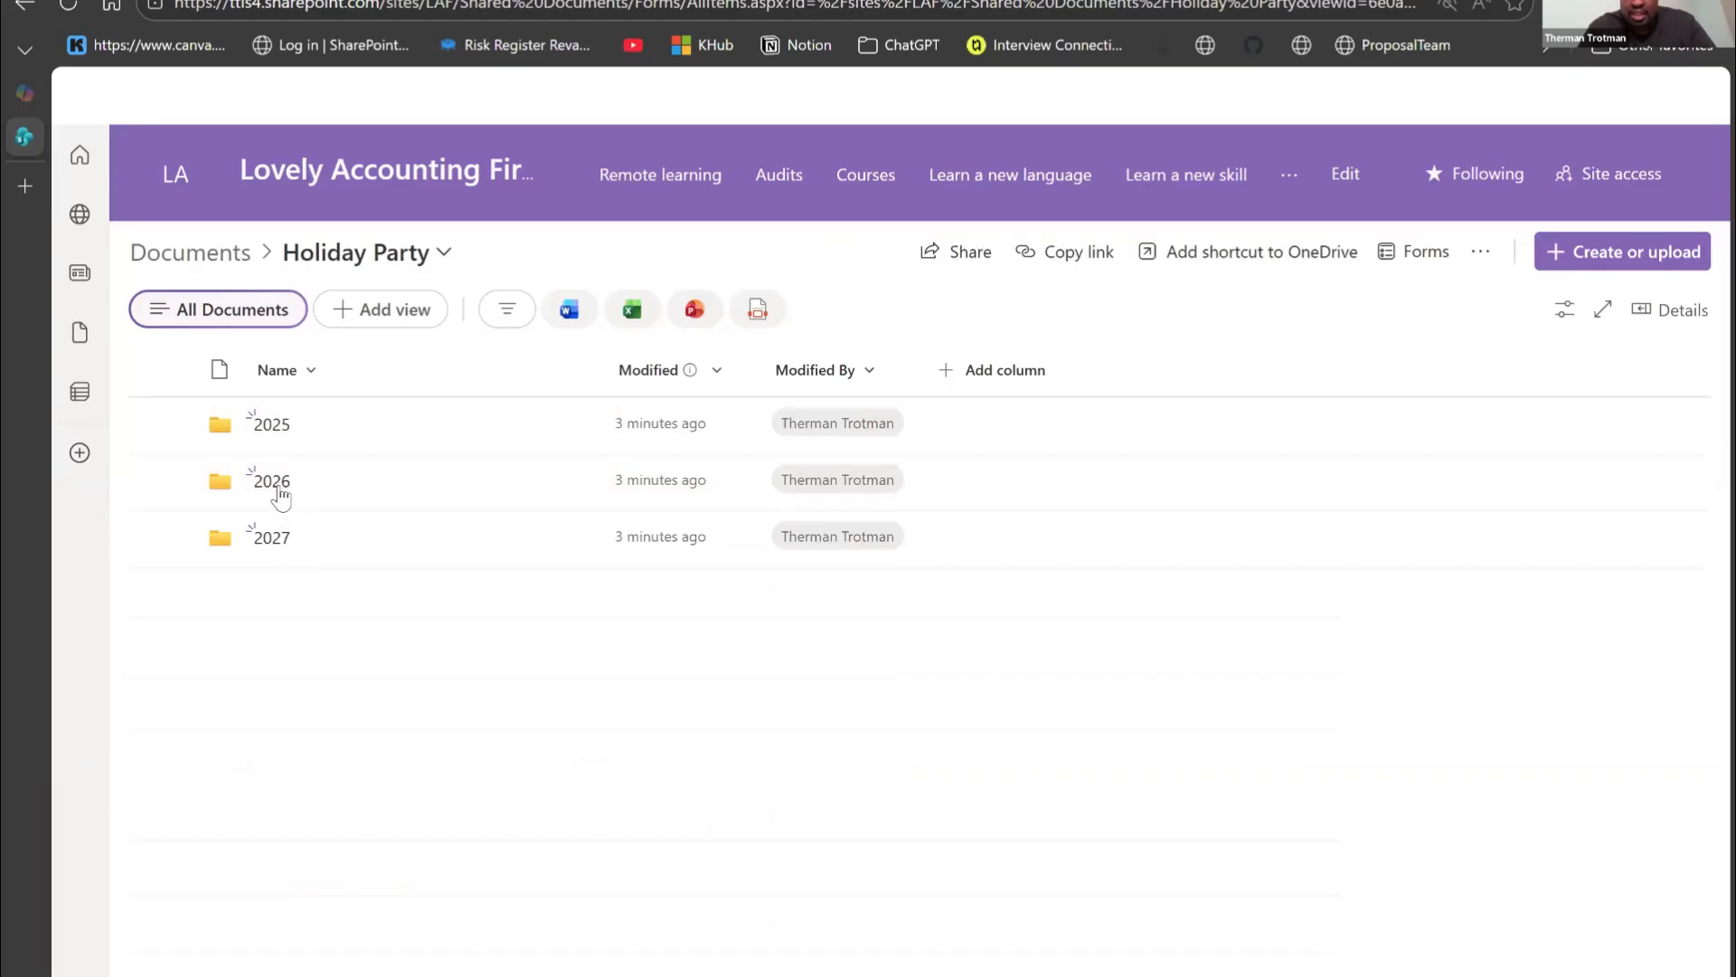
click(274, 485)
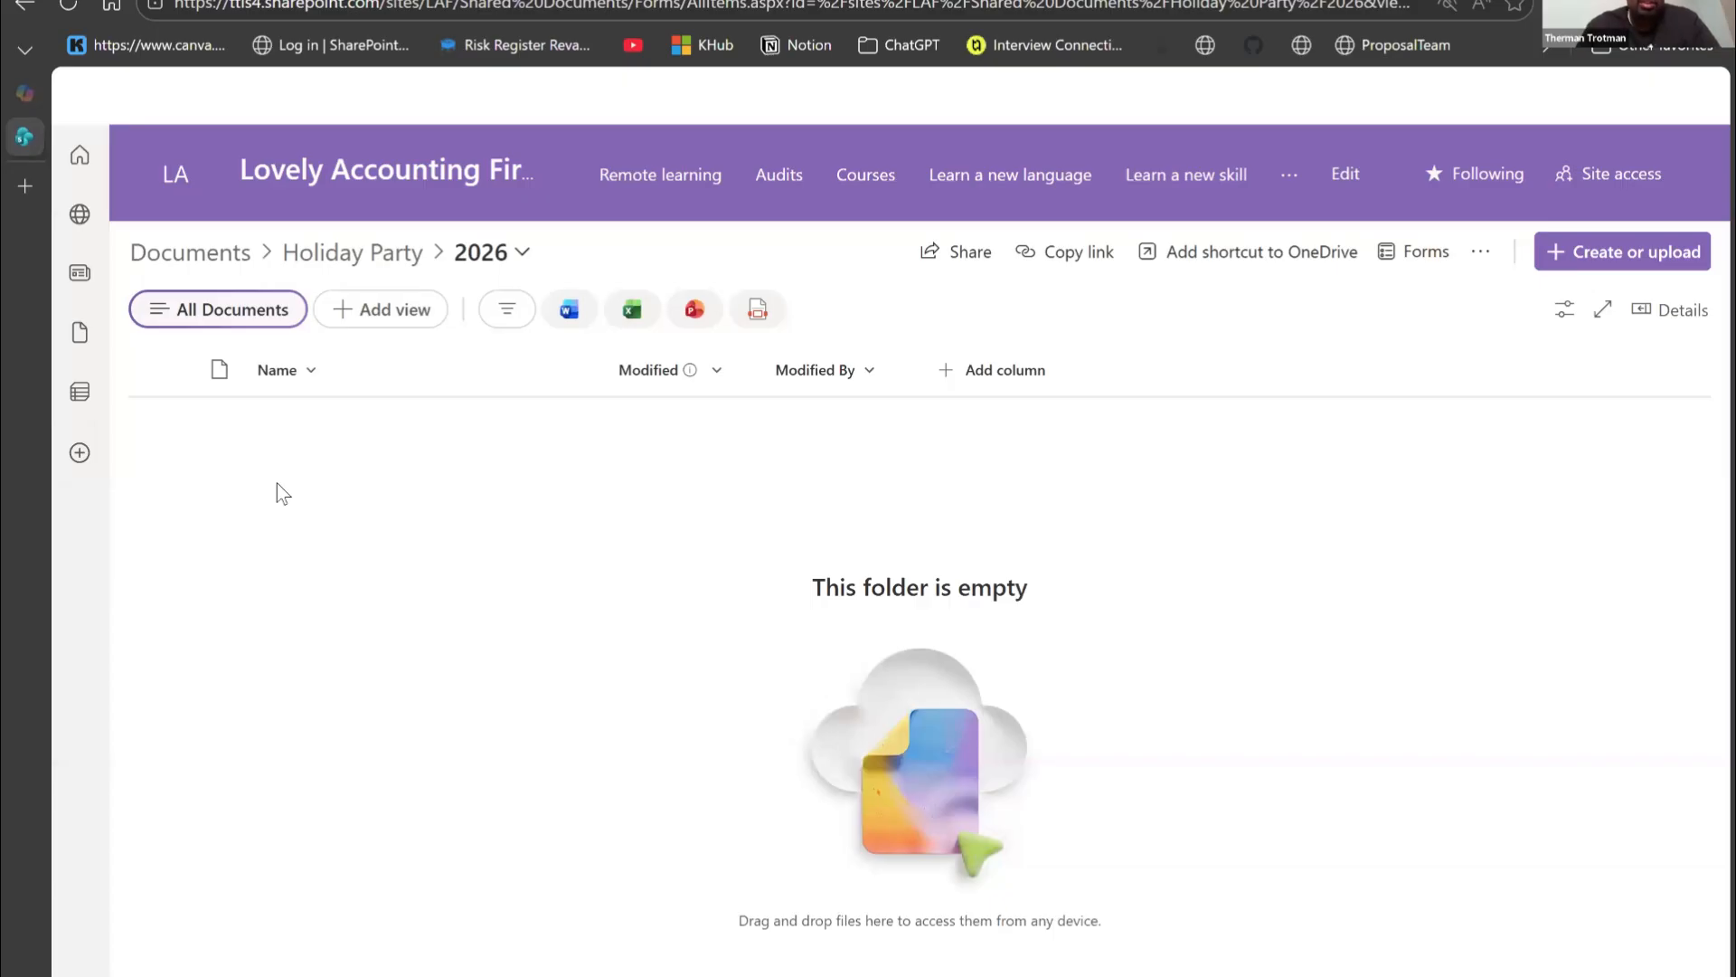
click(231, 251)
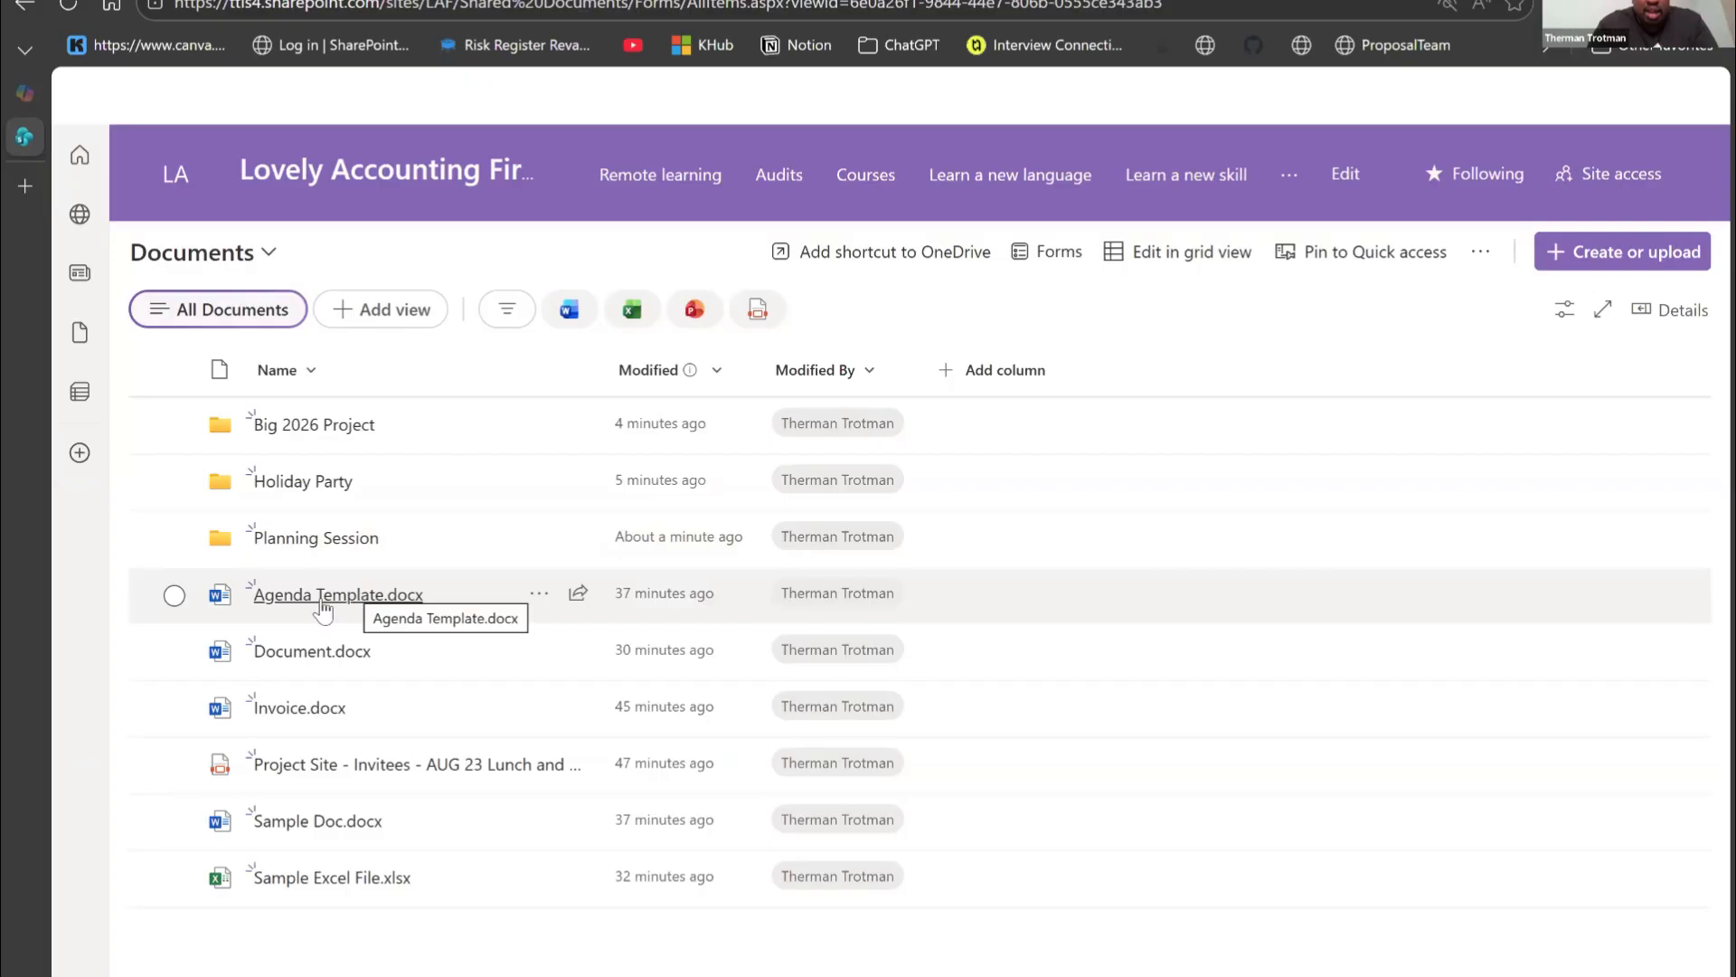
Step: Move Agenda Template.docx into the Big 2026 Project folder and from there into its Planning Docs subfolder
mouse_move(323, 612)
drag(323, 613, 402, 569)
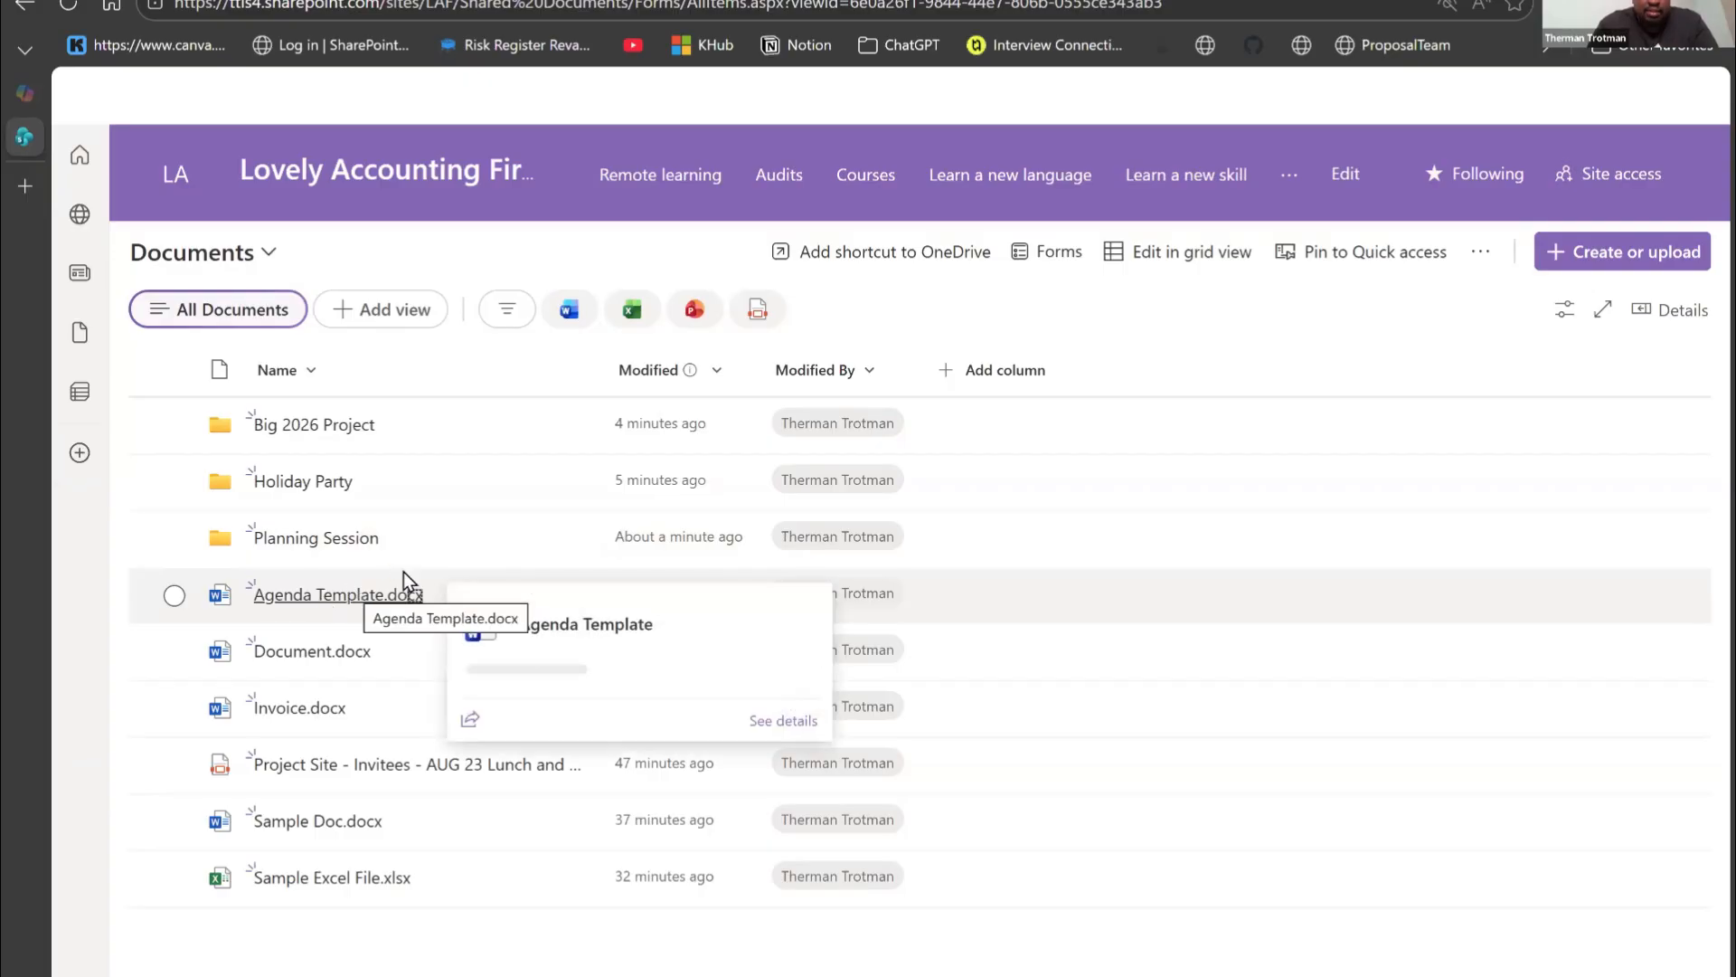
drag(317, 443, 316, 446)
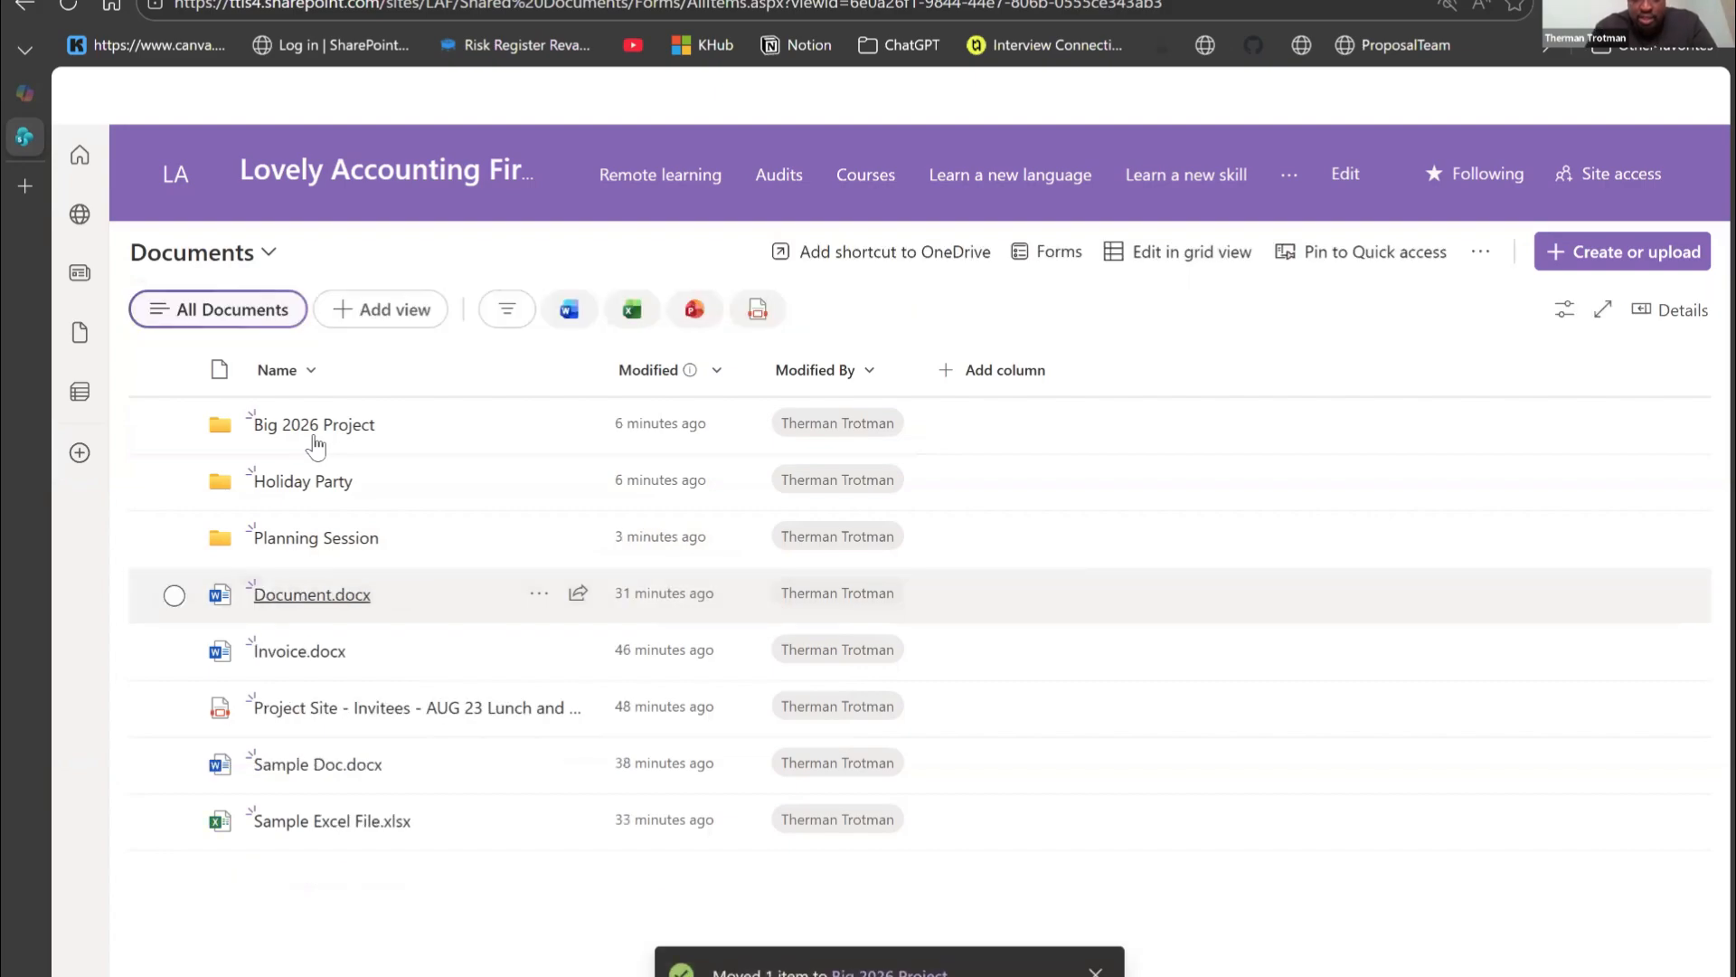
click(301, 422)
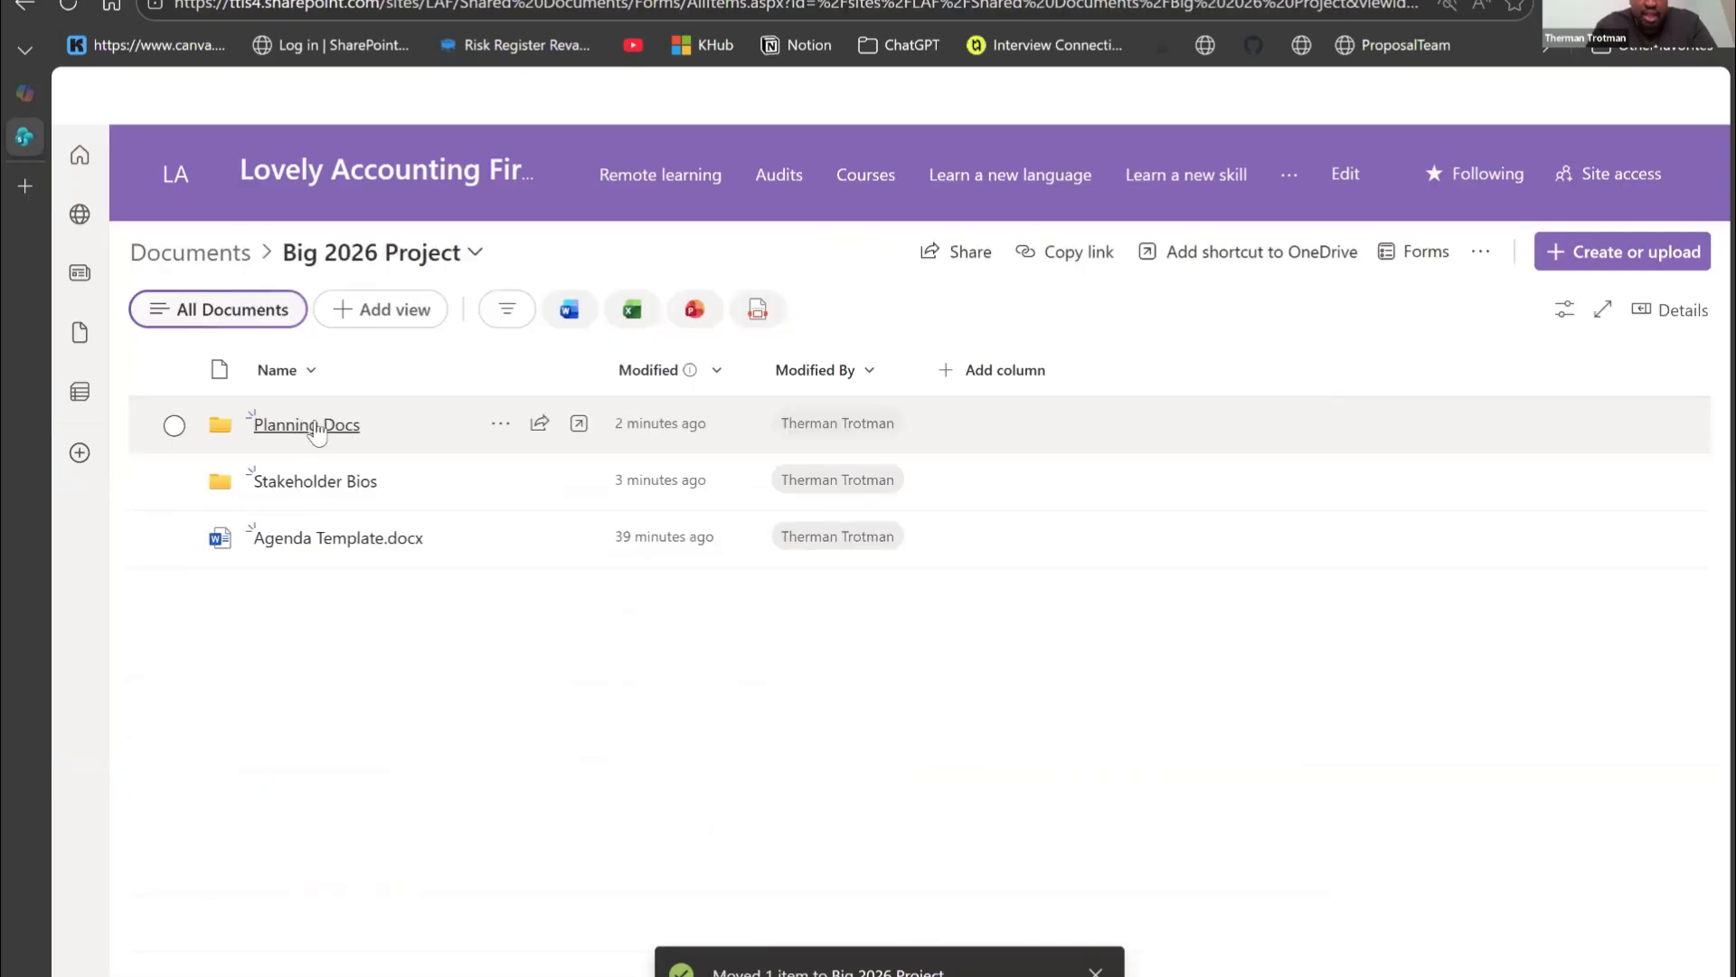
drag(329, 541, 314, 426)
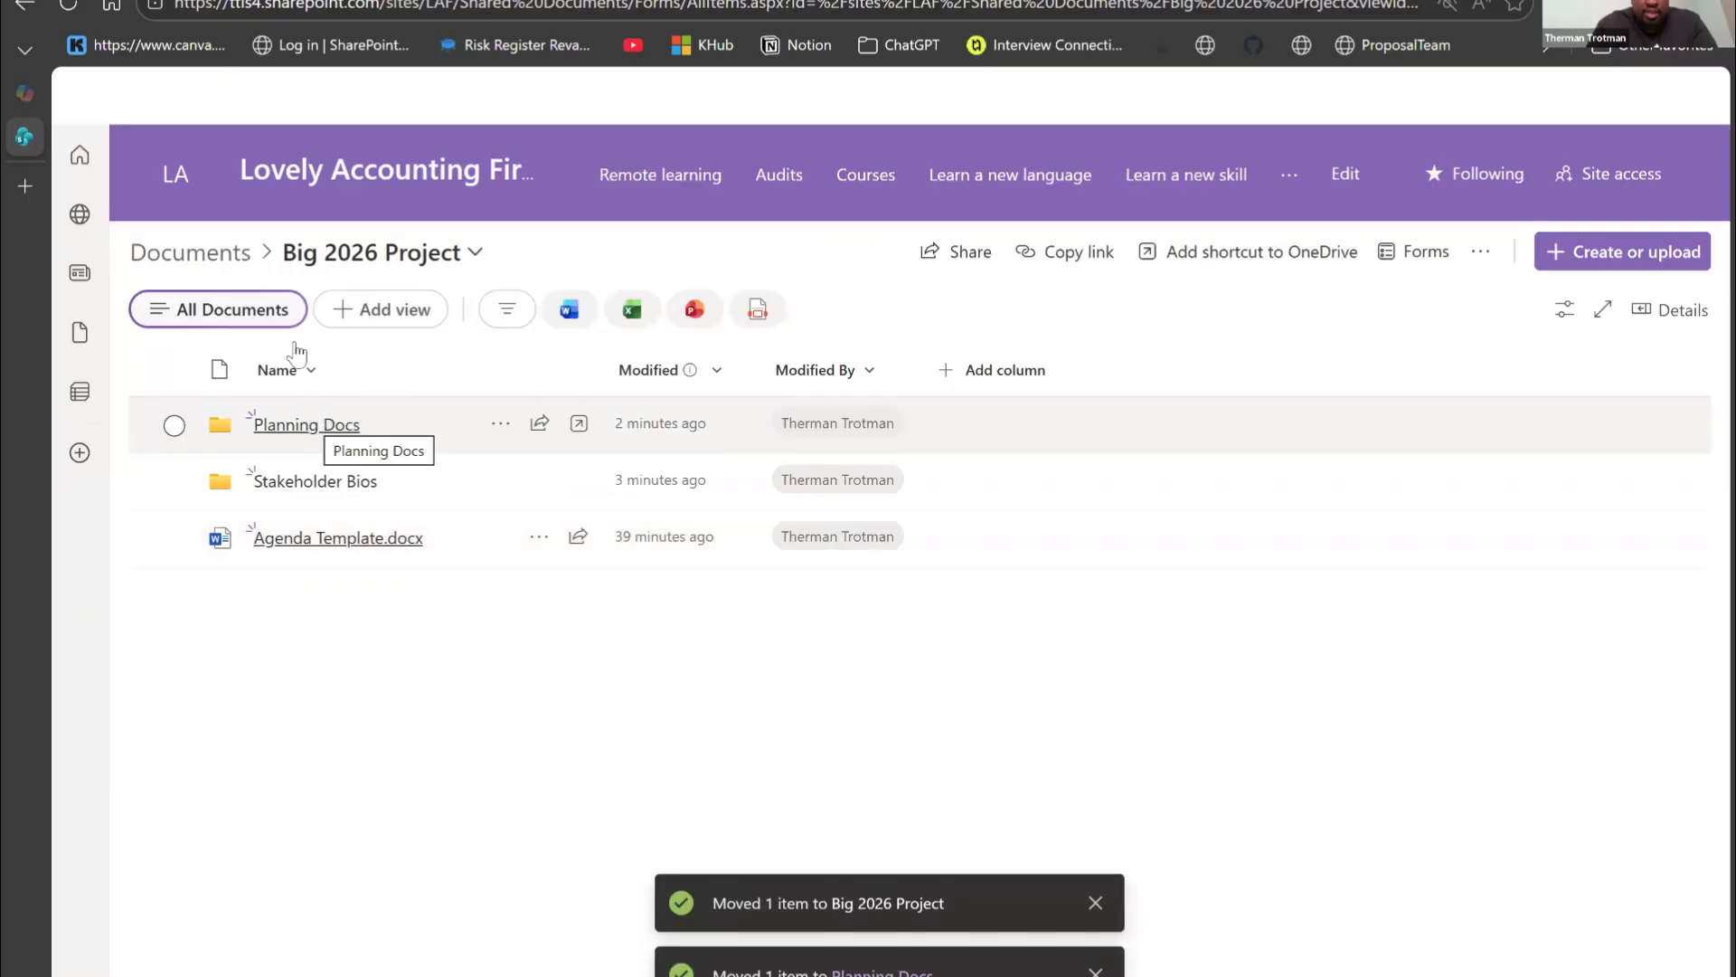
Step: Return to the Documents library and start a new Choice column named "Engagement"
click(214, 256)
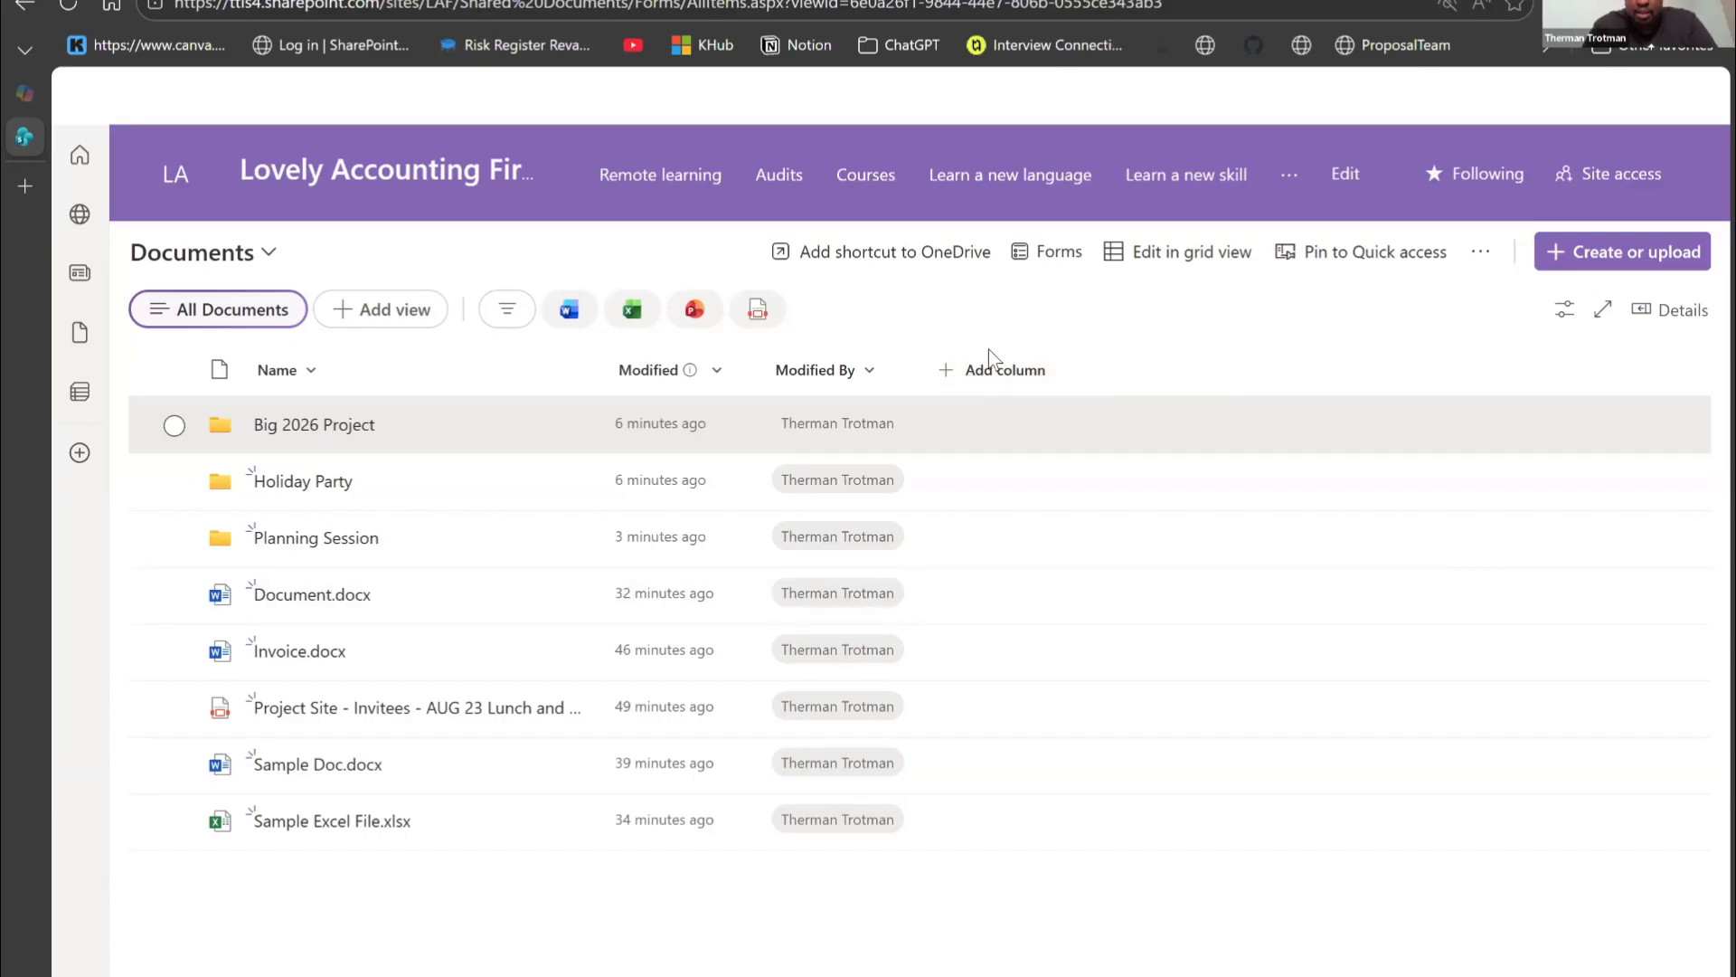
click(992, 369)
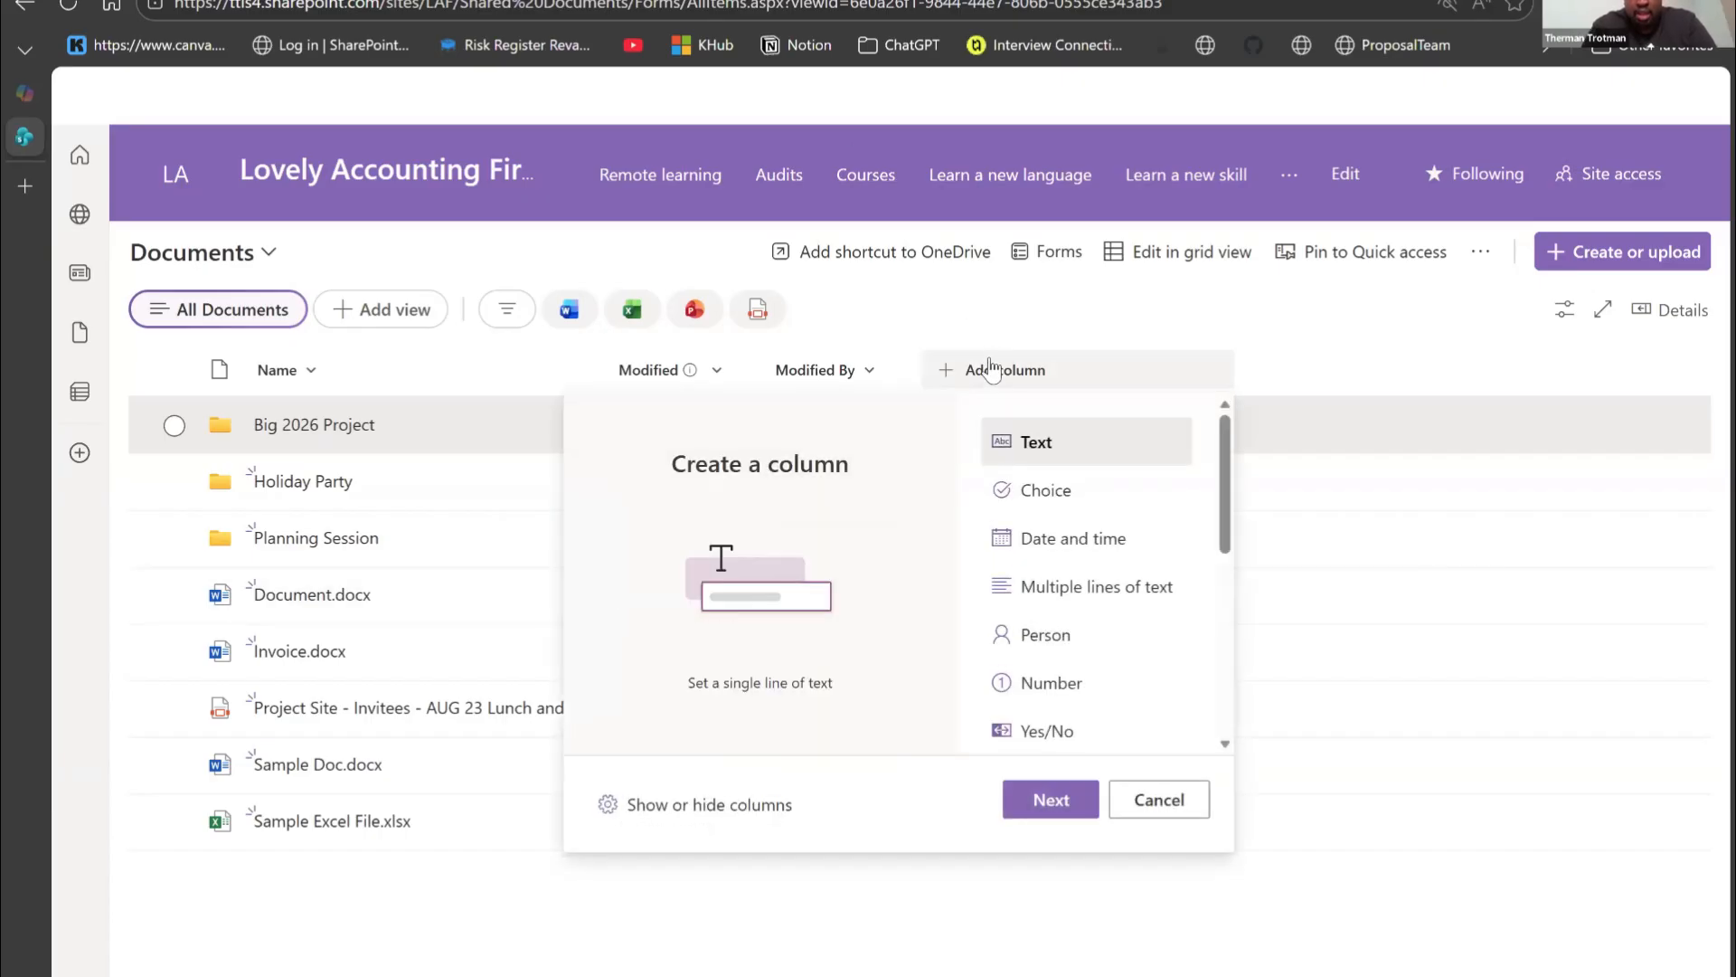
click(1038, 498)
click(1044, 800)
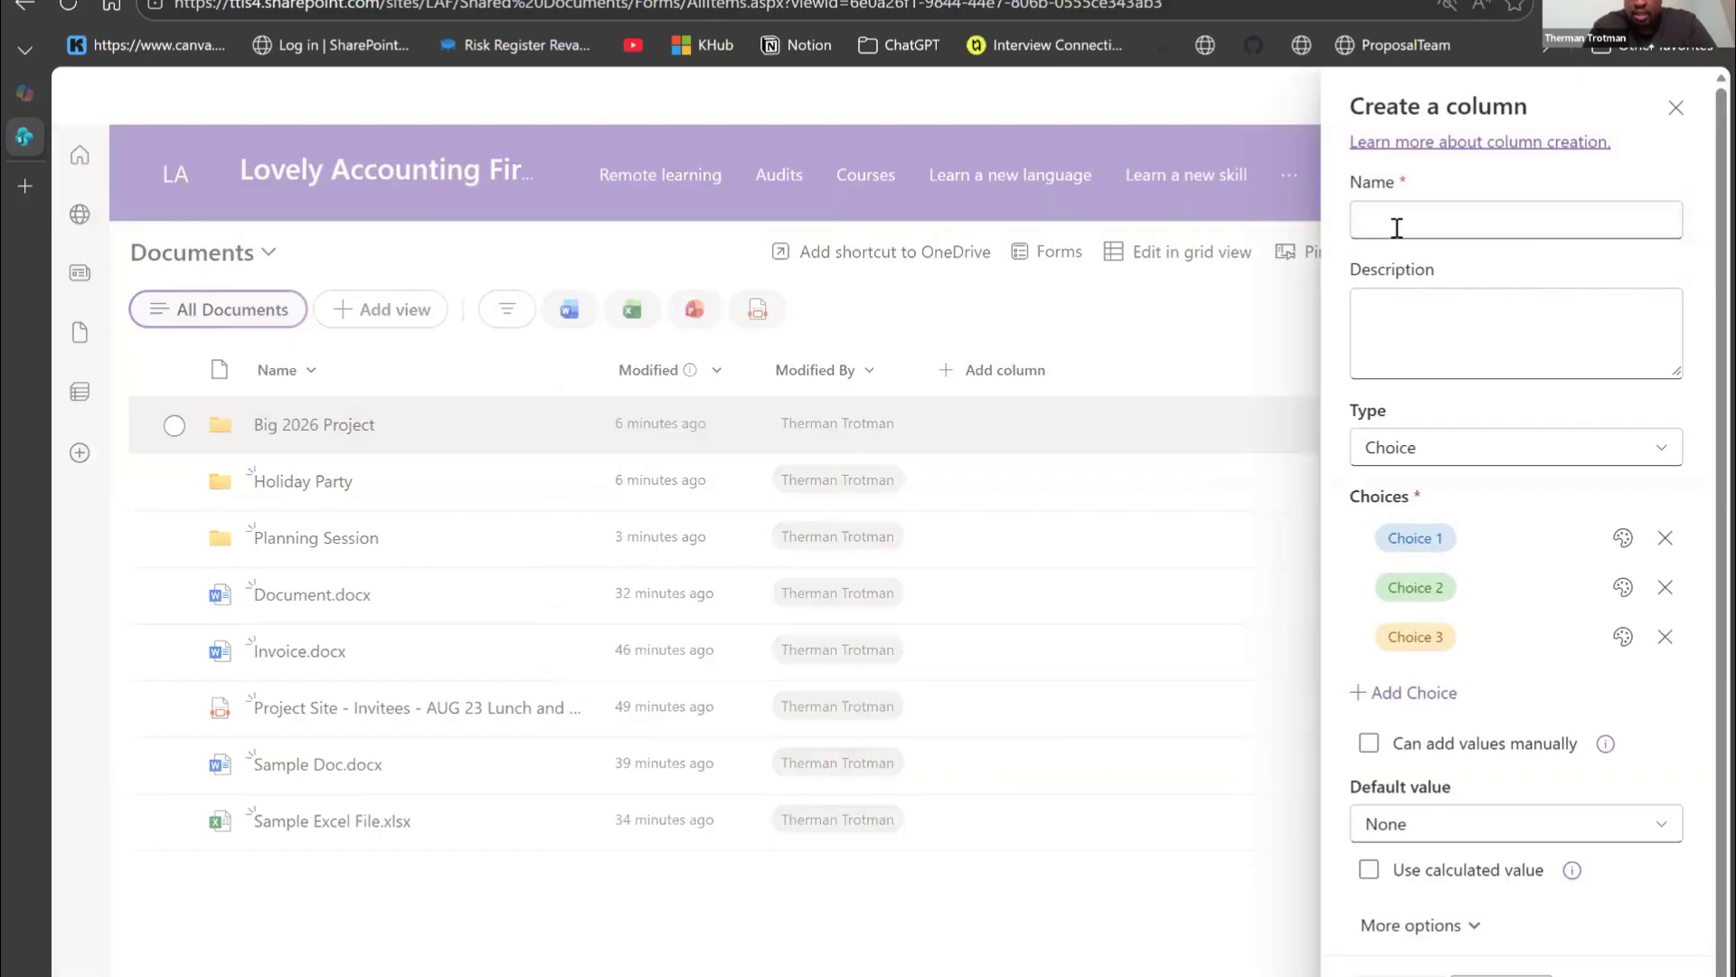
click(1410, 224)
text(Engagemet)
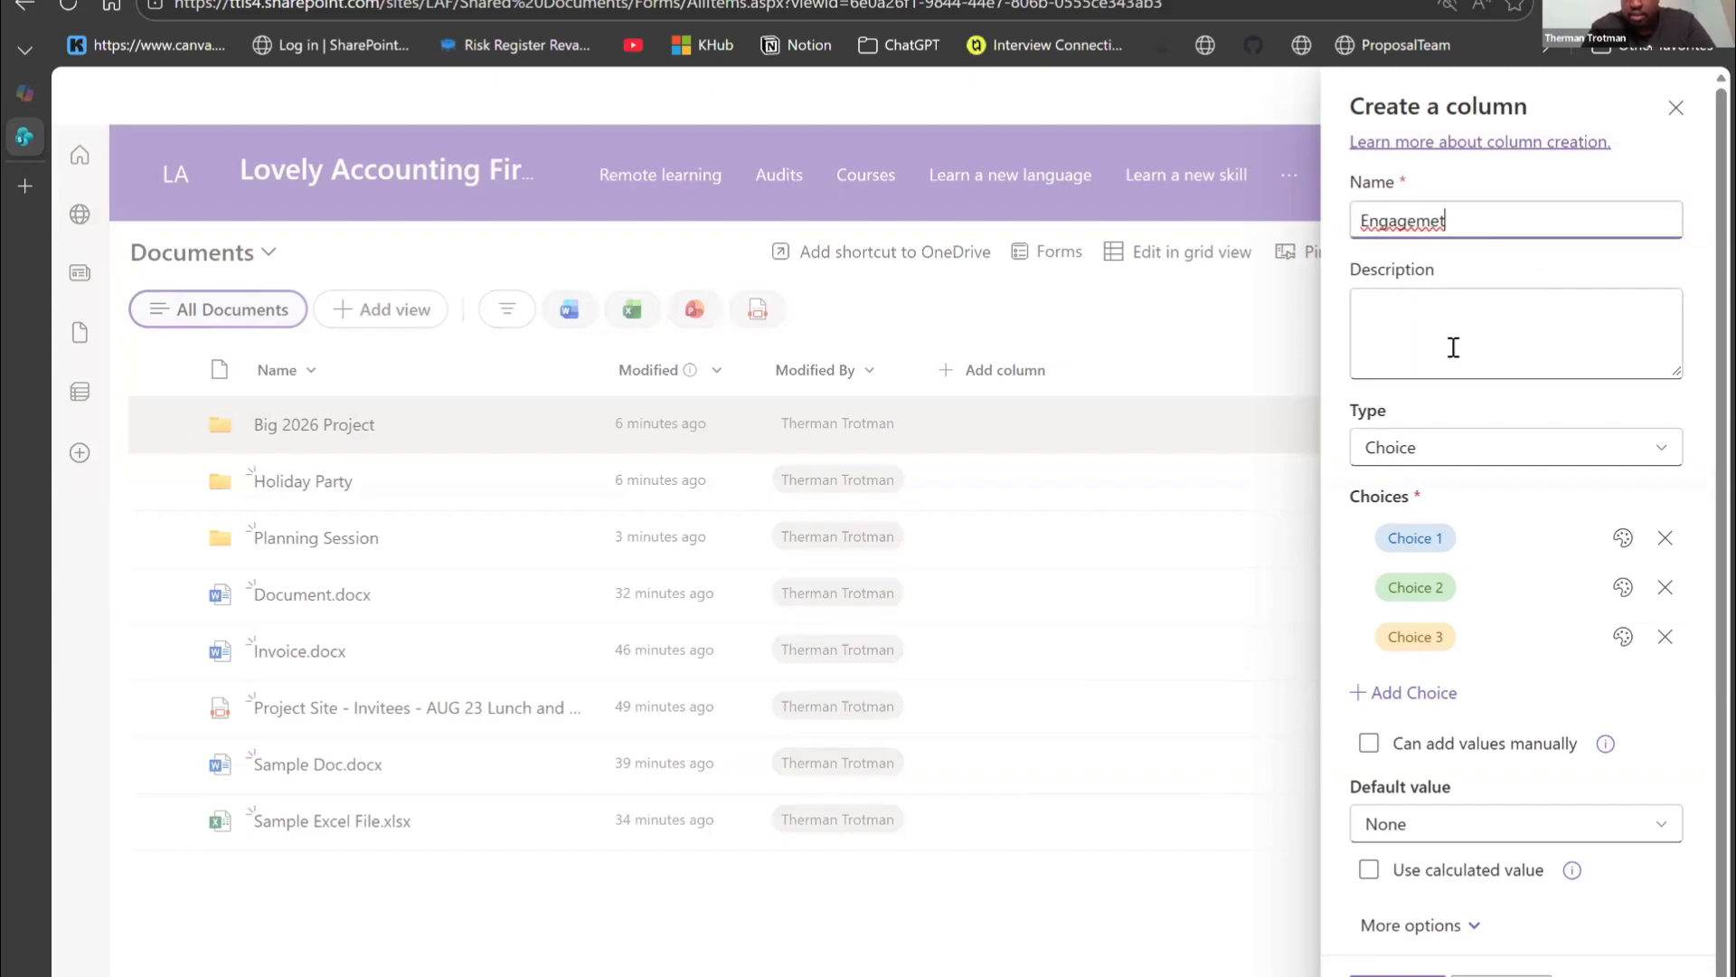
key(BackSpace)
text(nt)
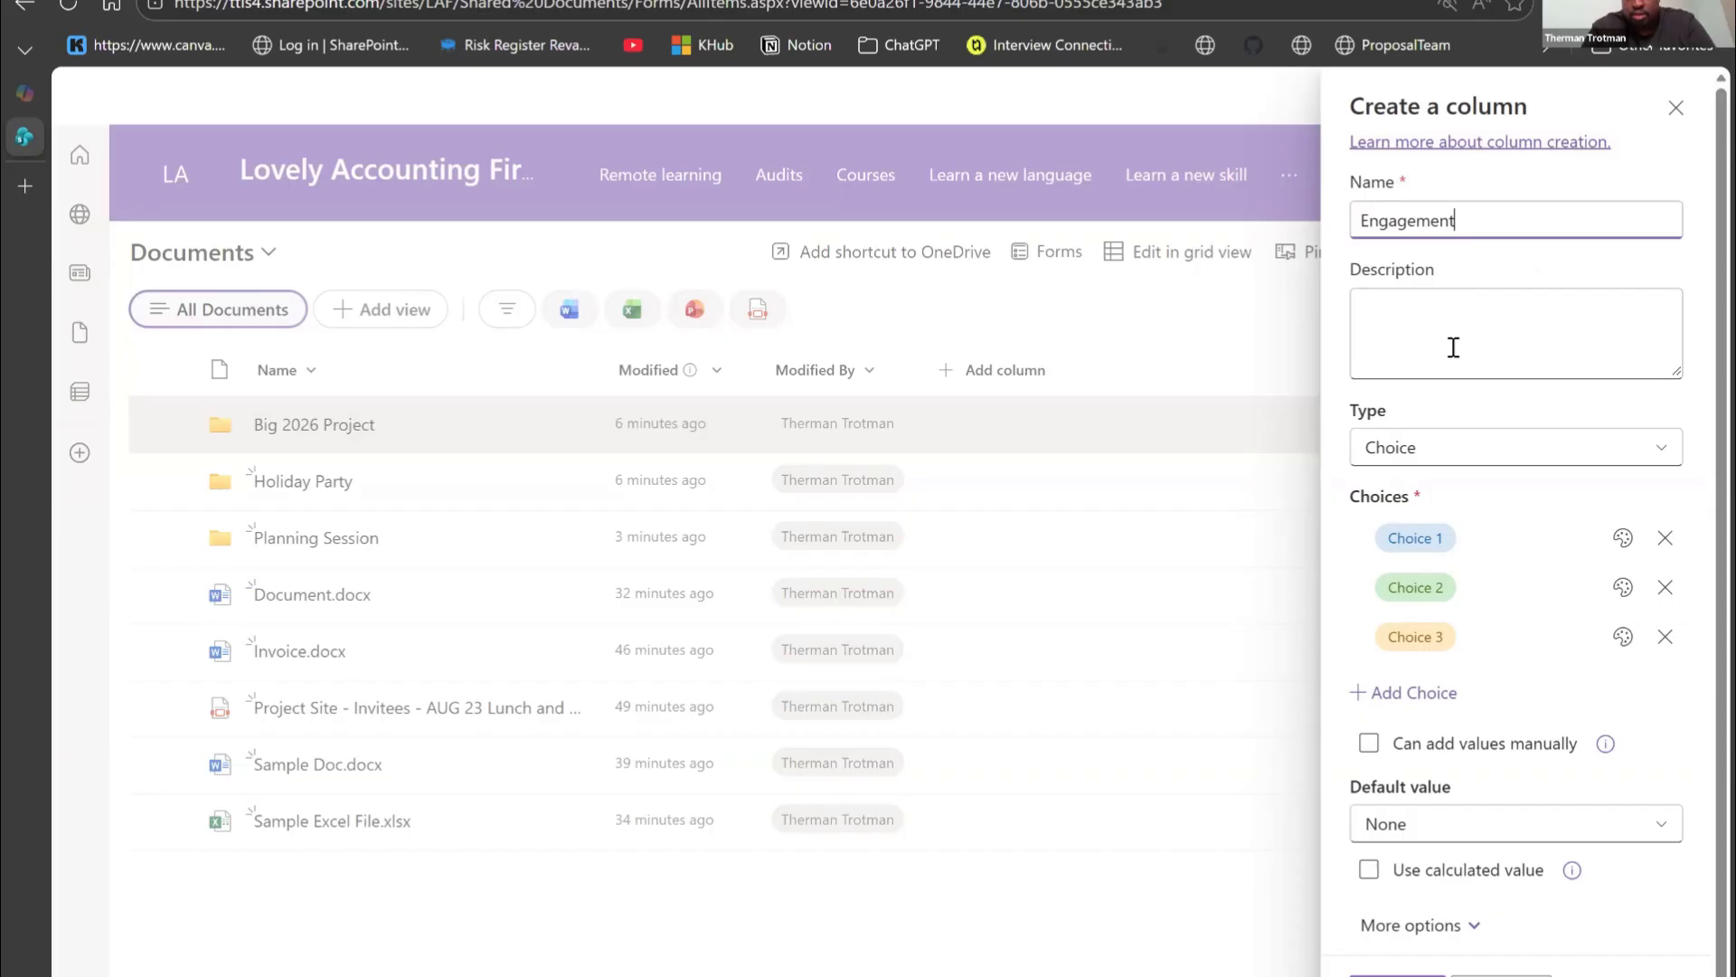
Step: Define the Engagement column's only choices as Big 2026 Project, Holiday Party and Planning Session, and save the column
click(1447, 547)
click(1447, 546)
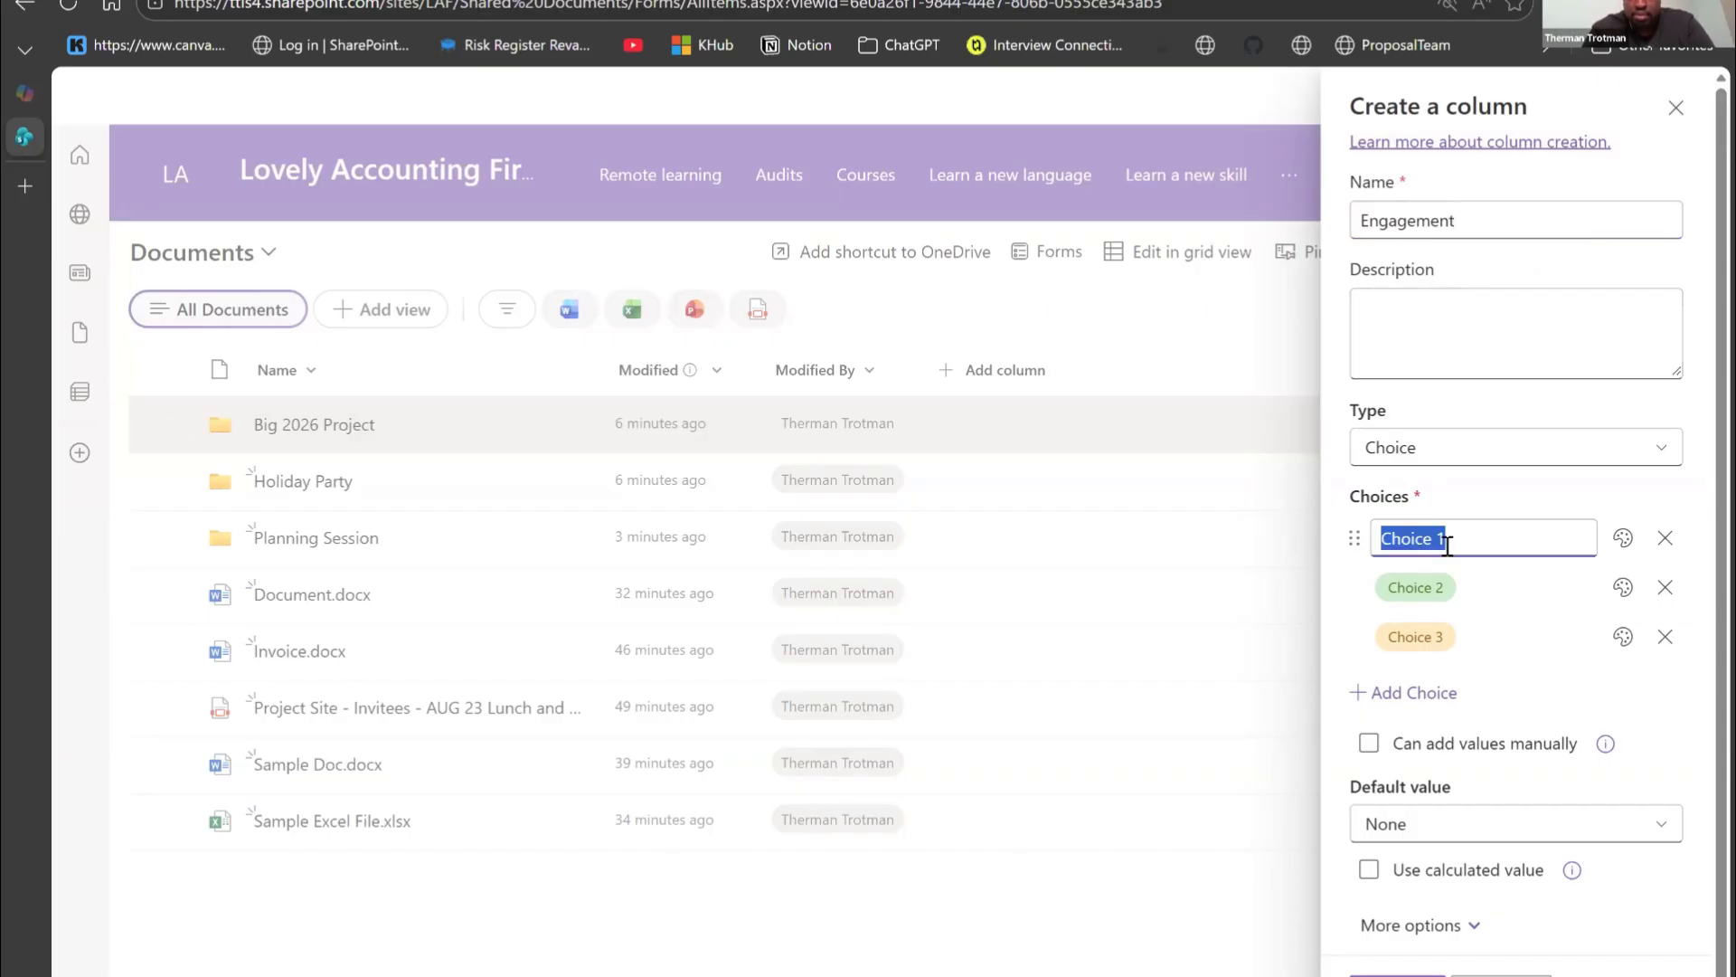
text(Big 2026 Project)
key(Tab)
text(Holiday)
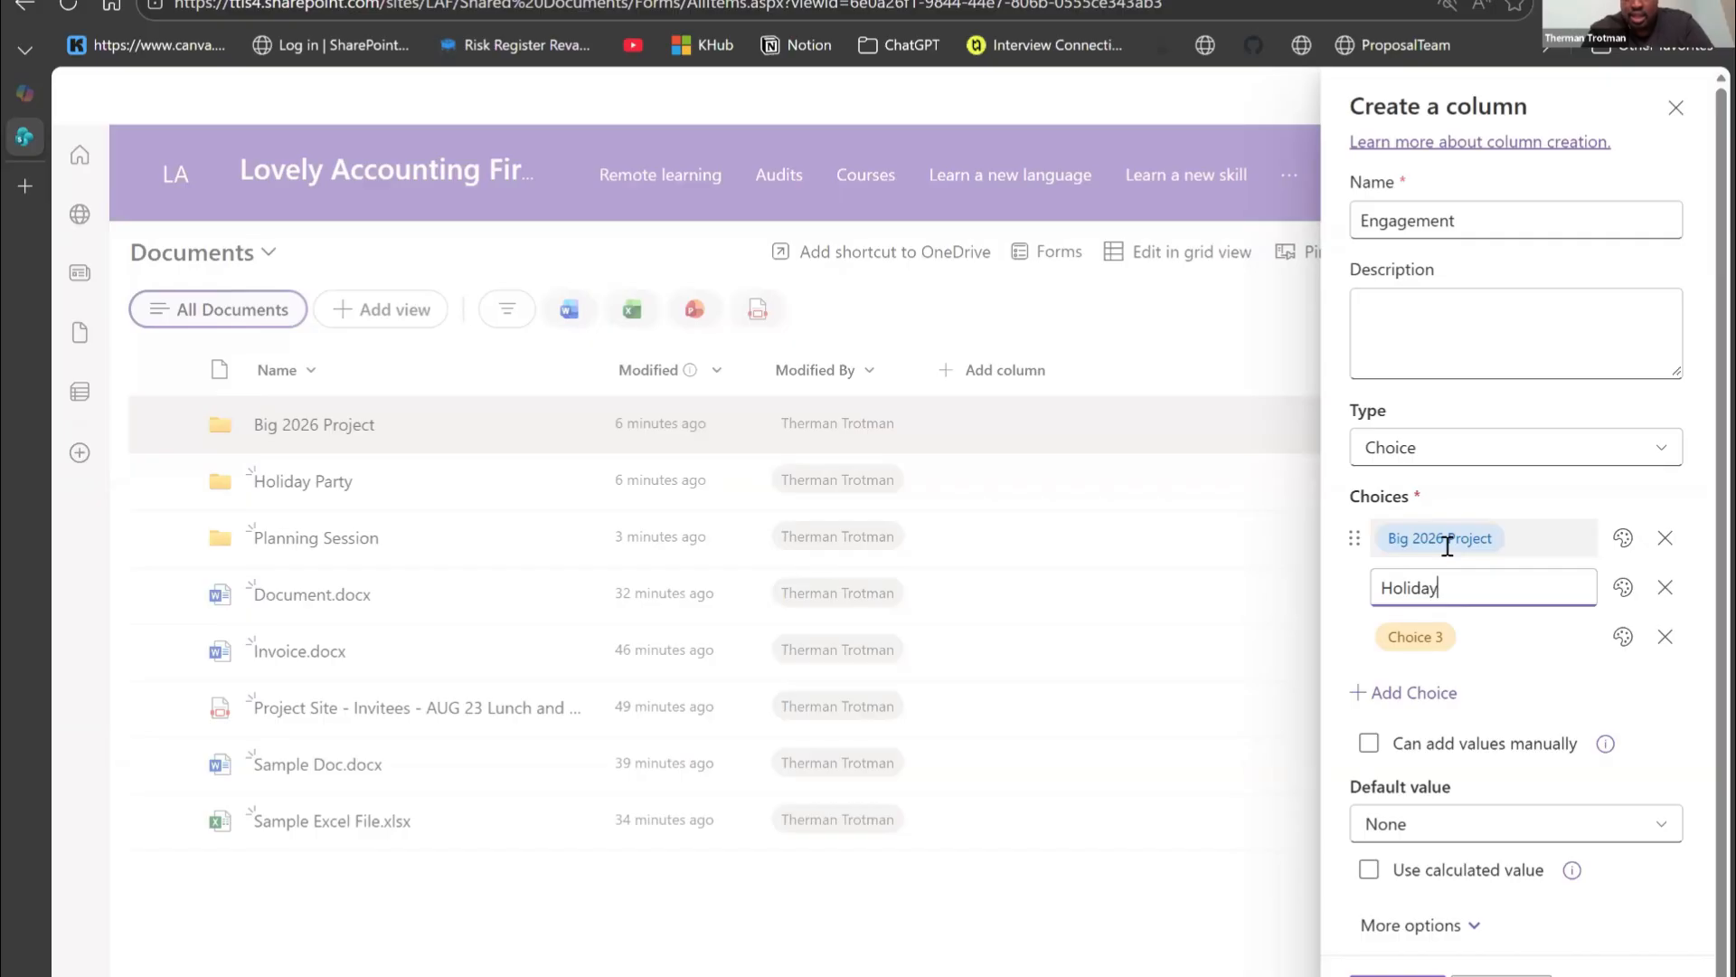
text( Party)
key(Tab)
text(Planning )
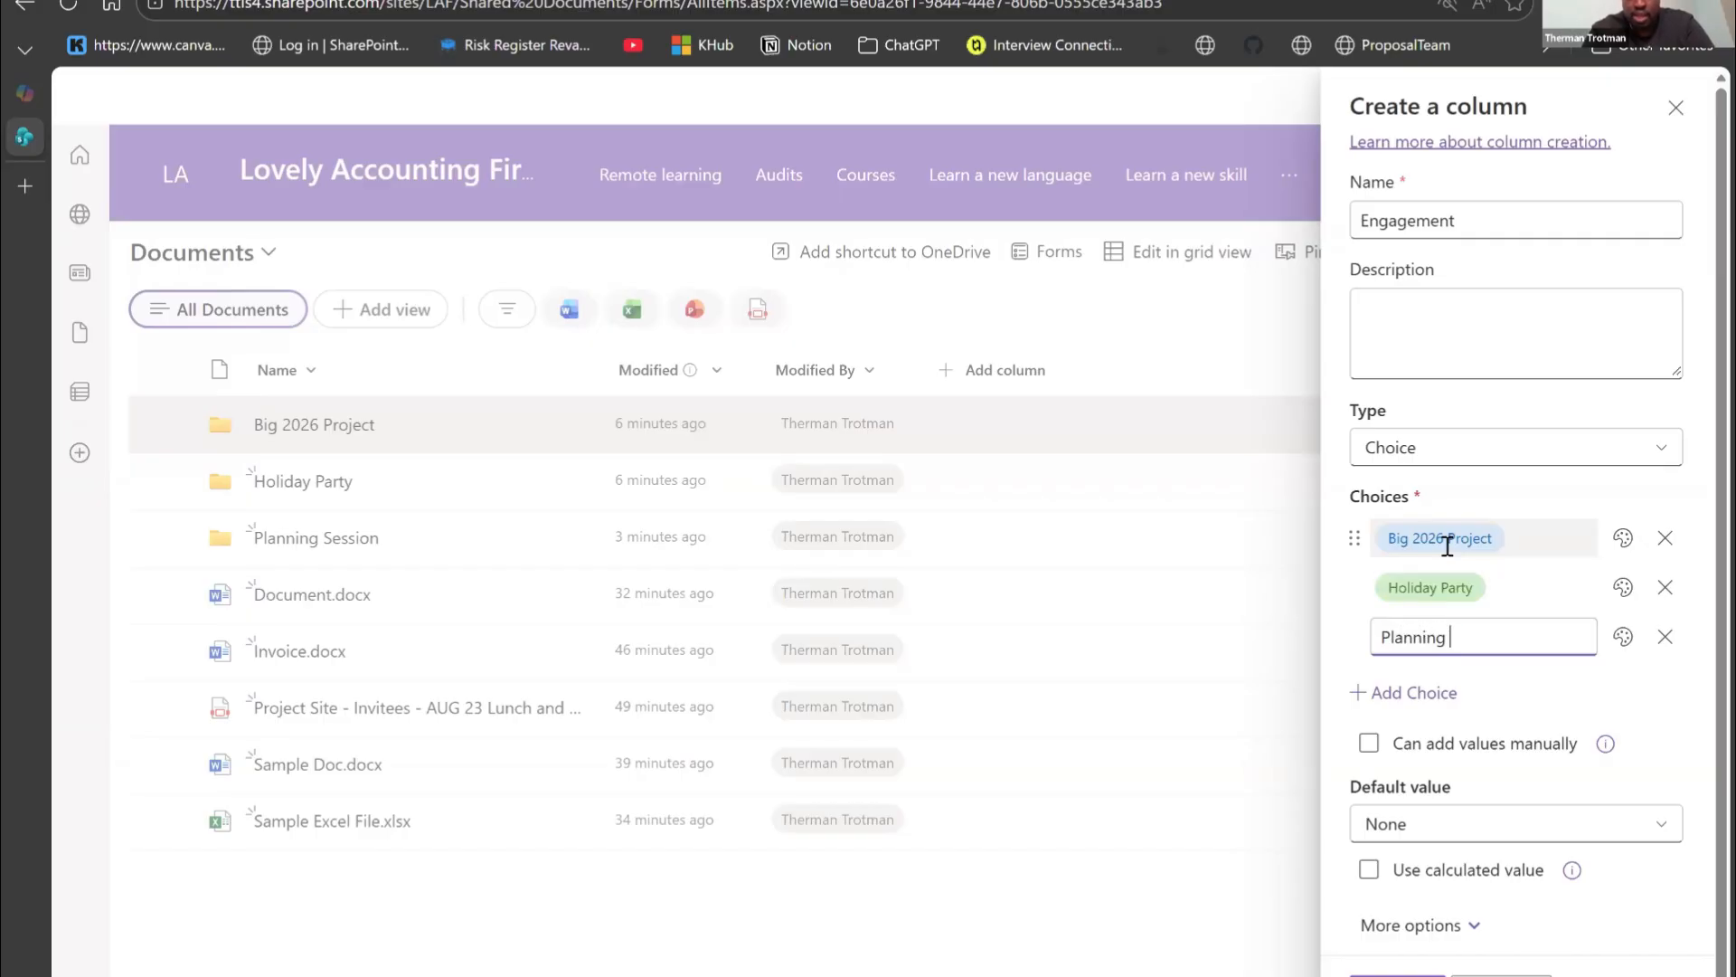
text(Session)
key(Return)
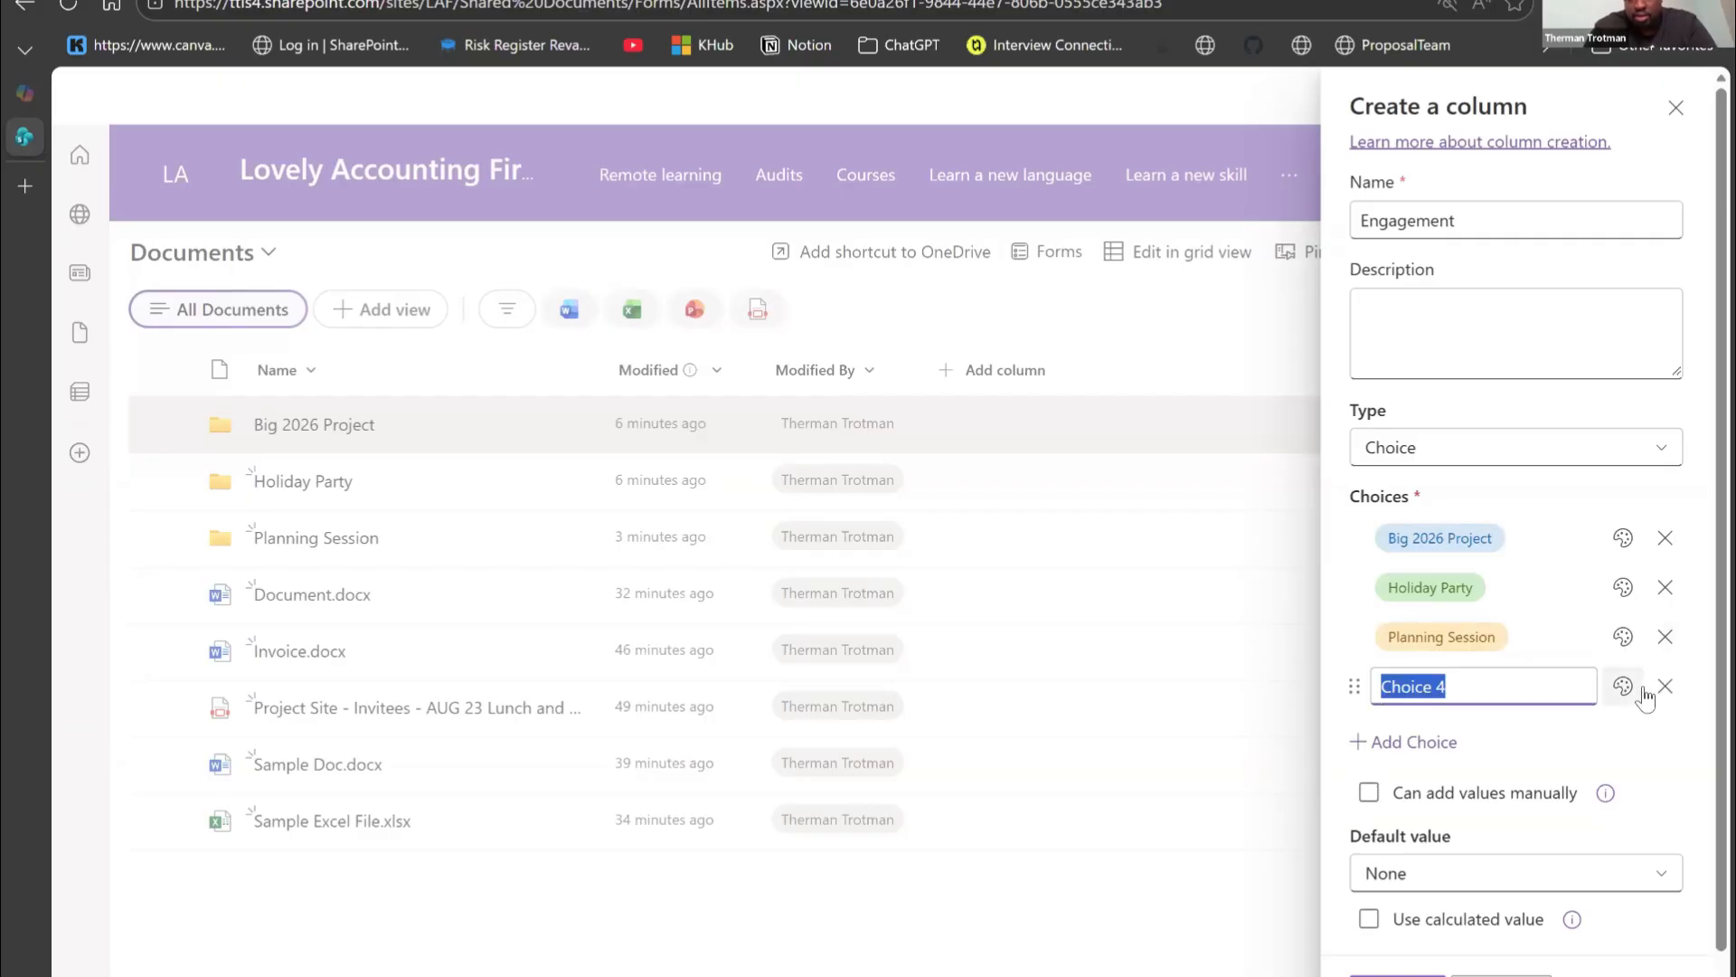
click(1624, 687)
click(1664, 688)
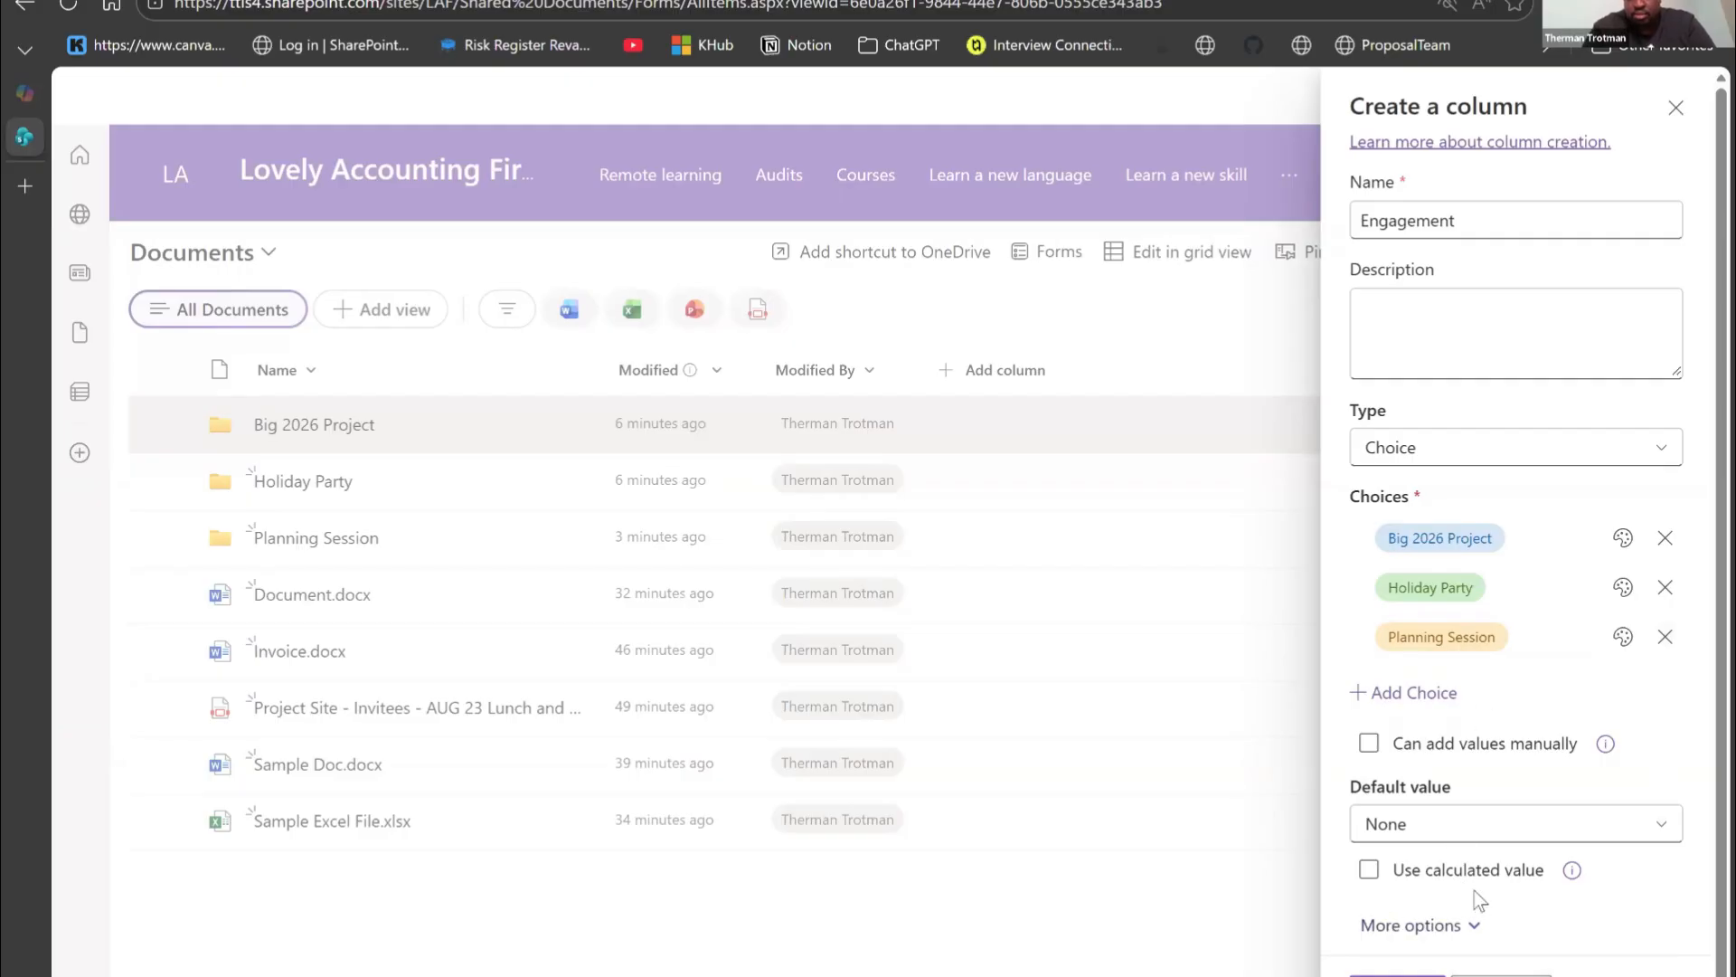
click(1397, 974)
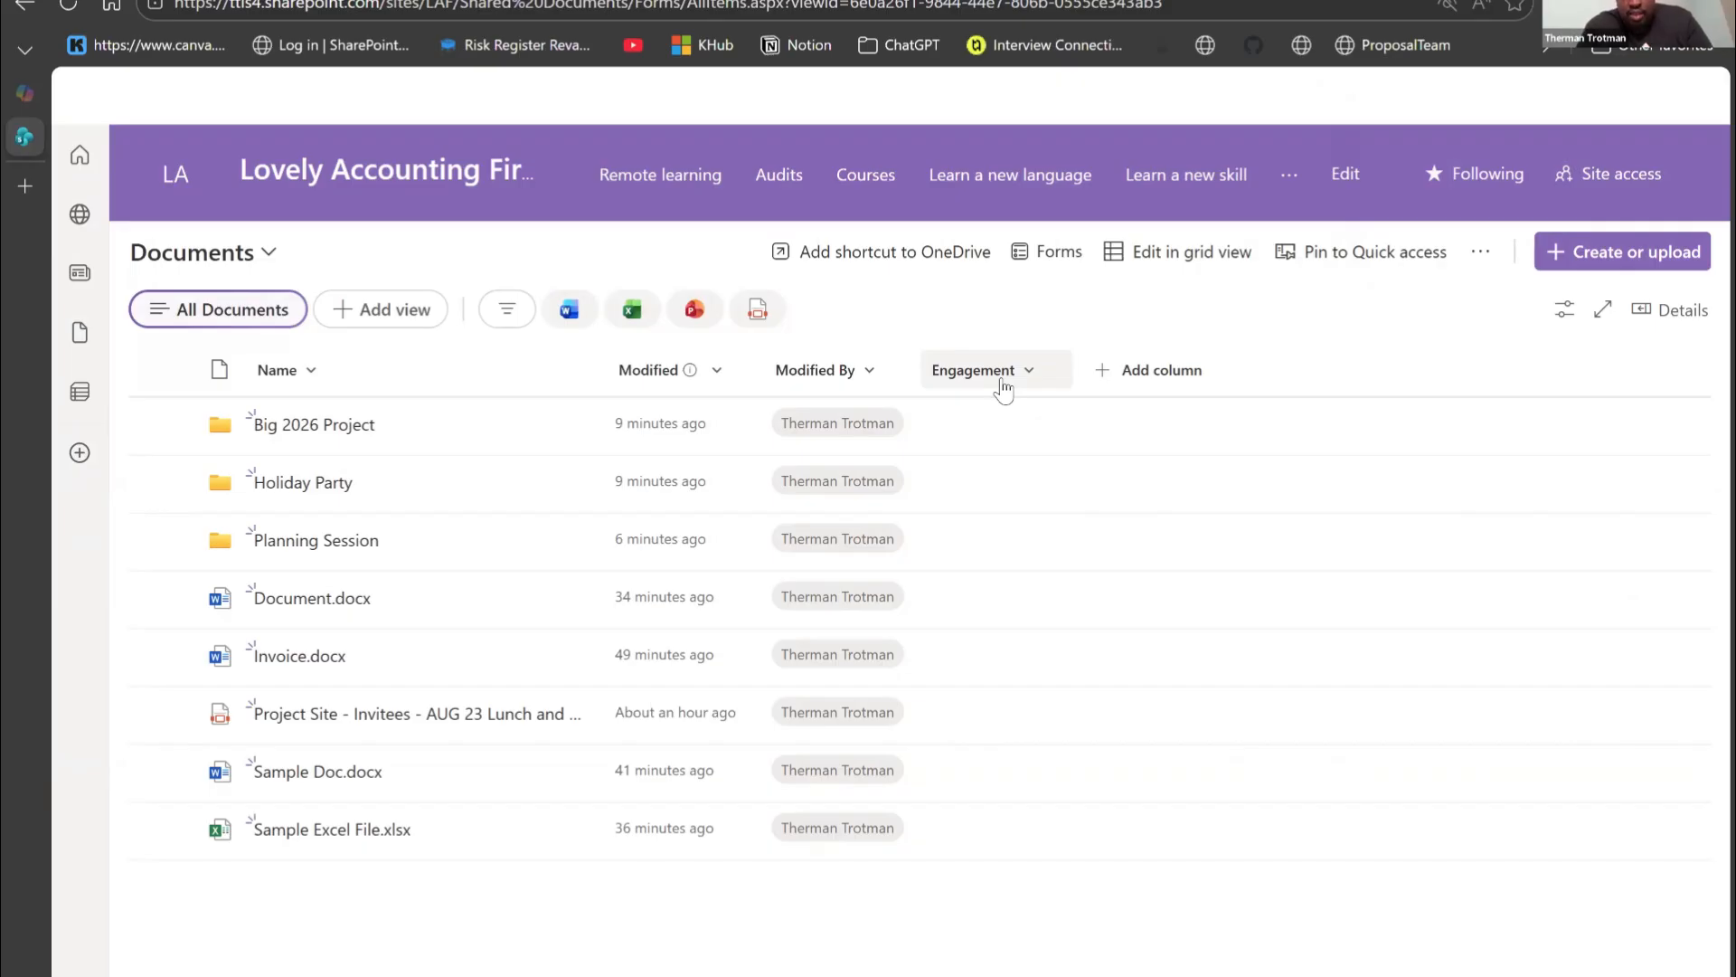
Step: Start another Choice column in the Documents library, named "Fiscal Year"
click(1154, 382)
click(1203, 490)
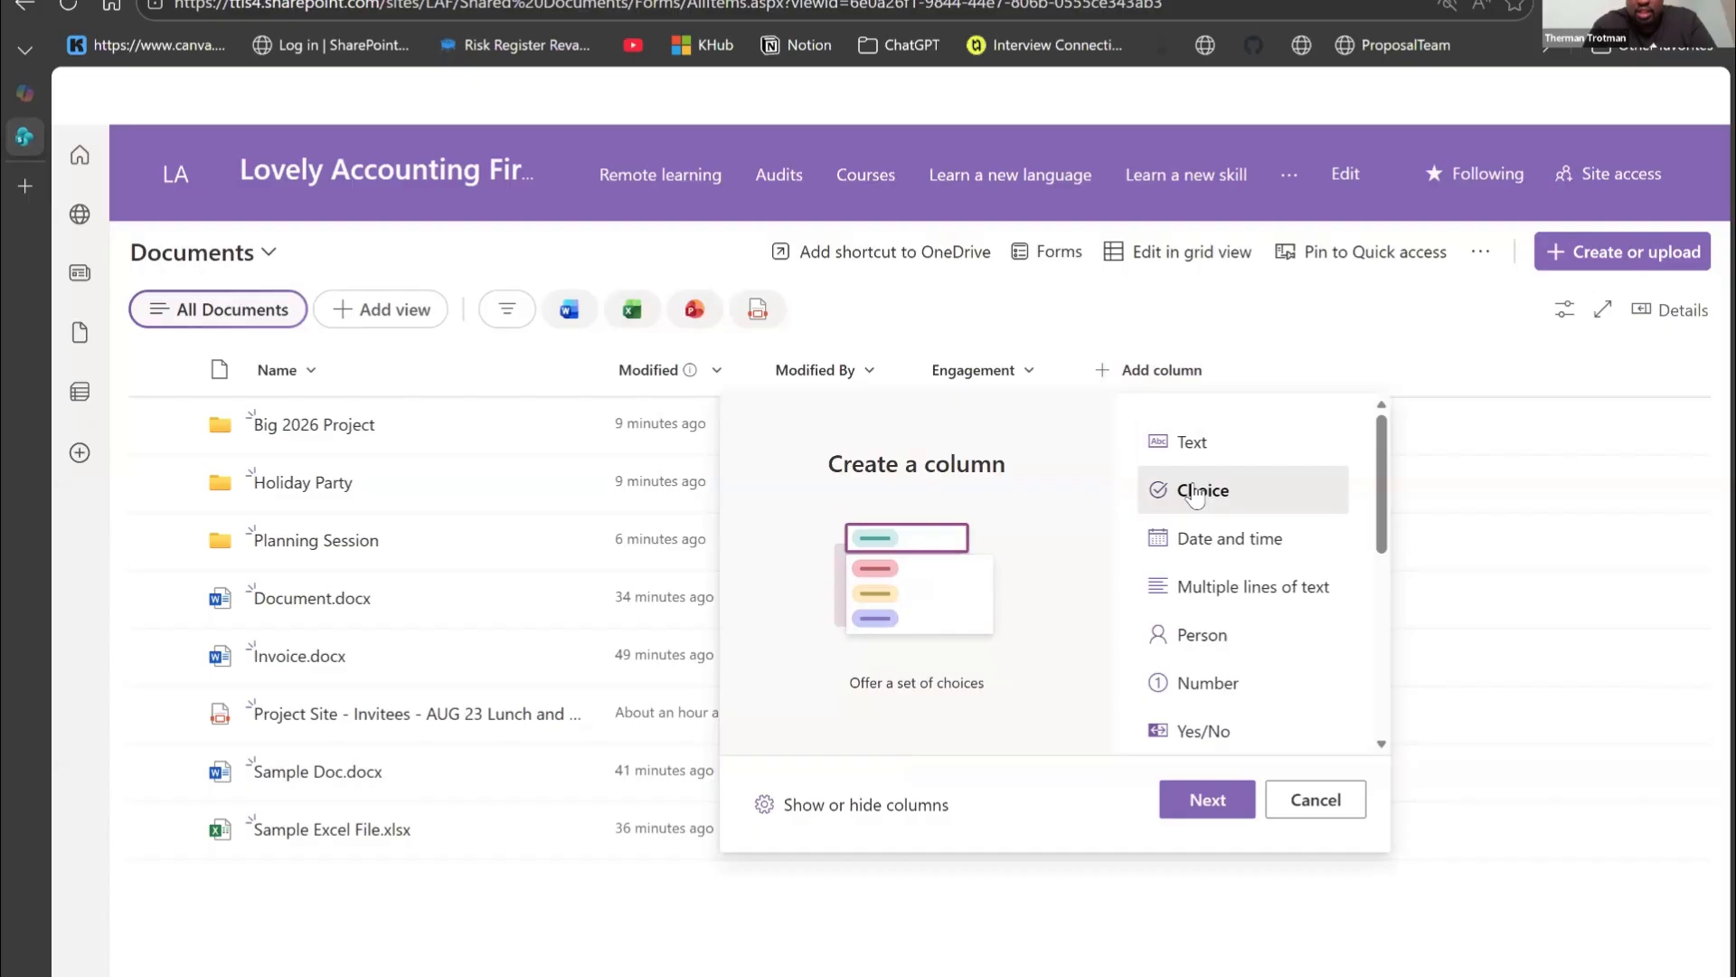
click(1185, 795)
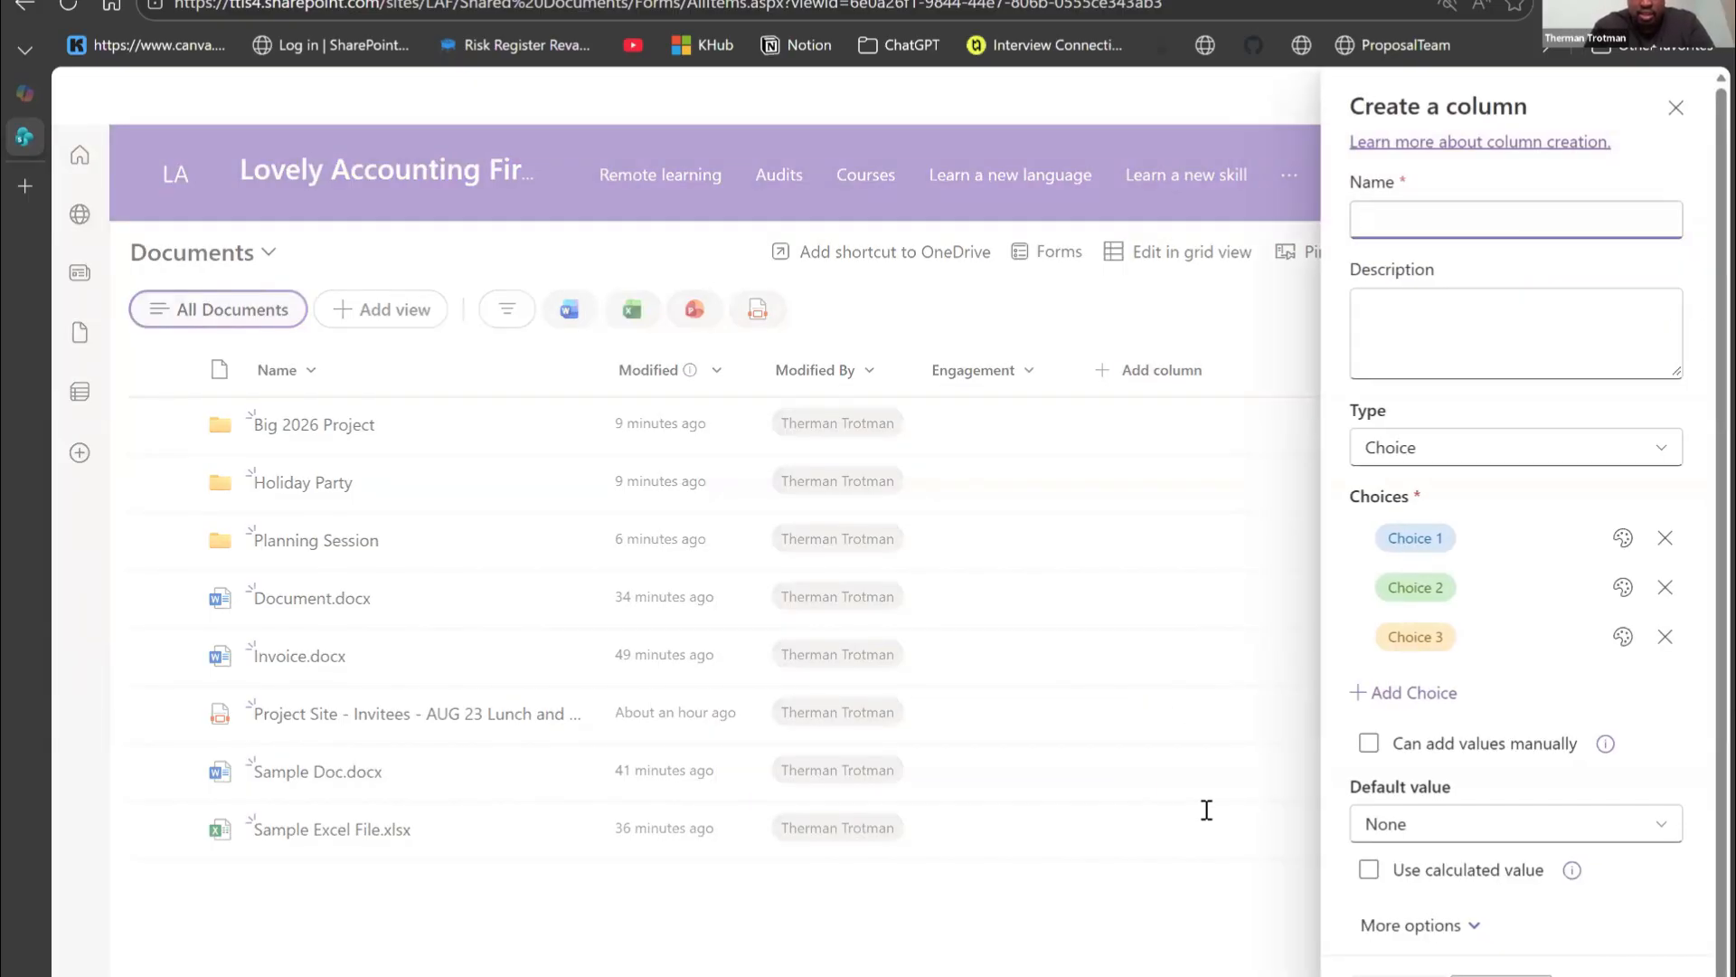
text(Fiscal Year)
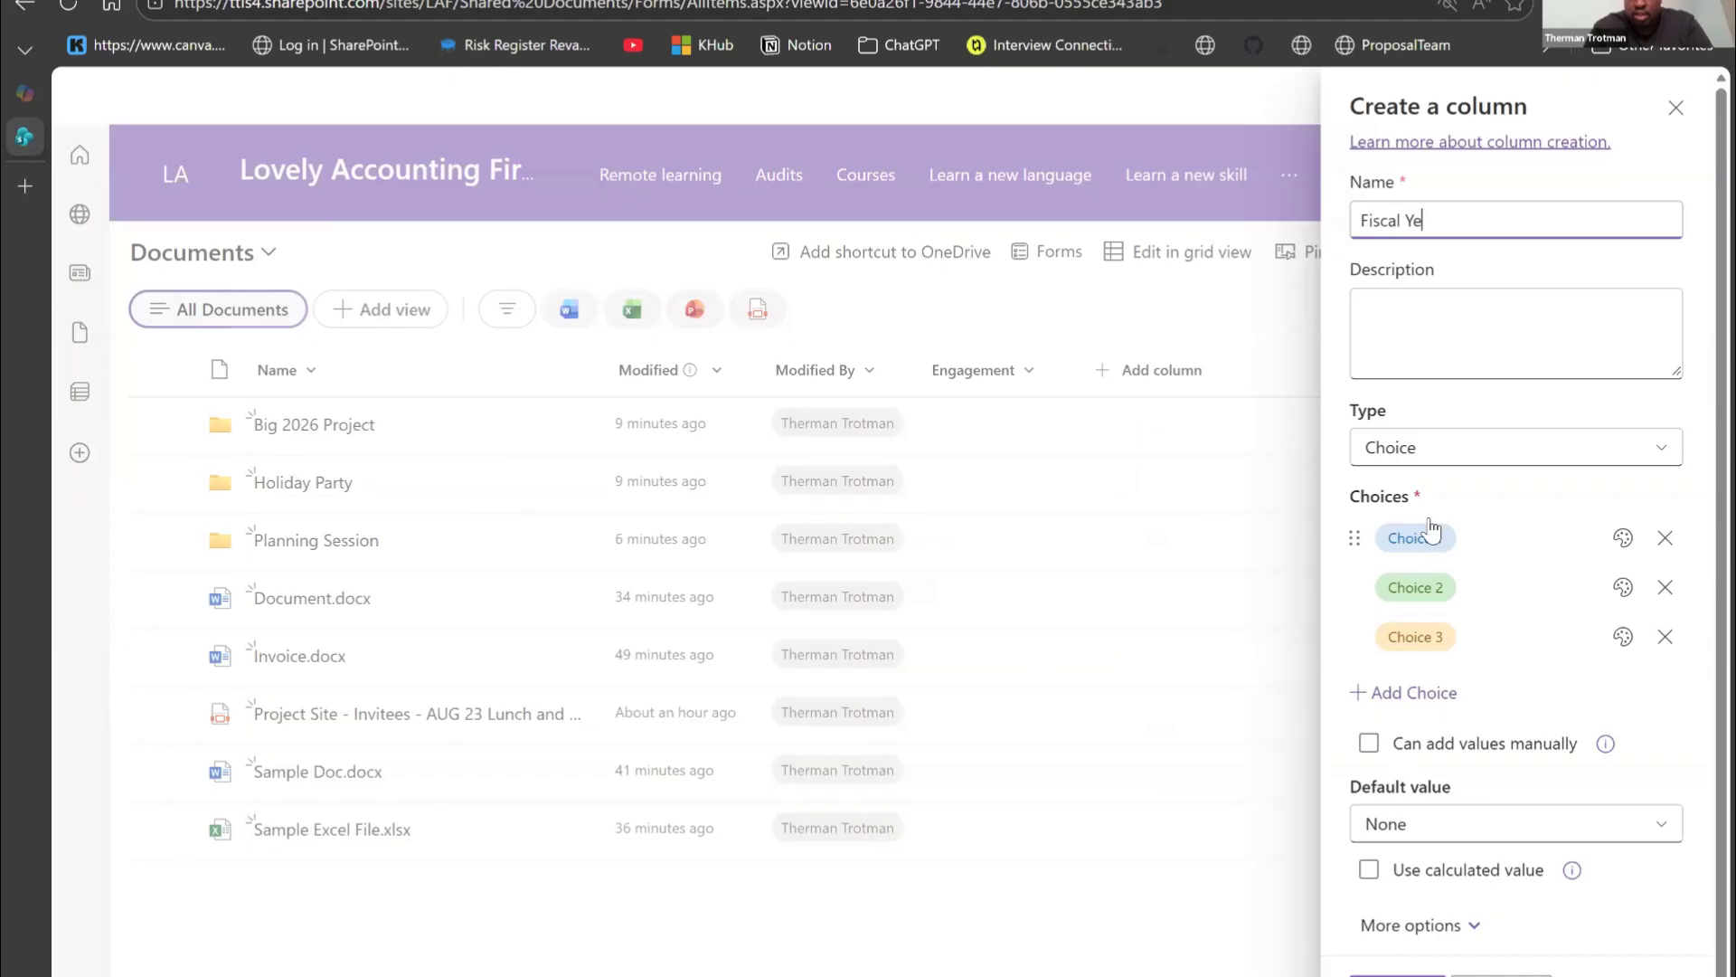
Step: Define the Fiscal Year column's only choices as FY24, FY25, FY26 and FY27, and save the column
click(1456, 552)
text(F)
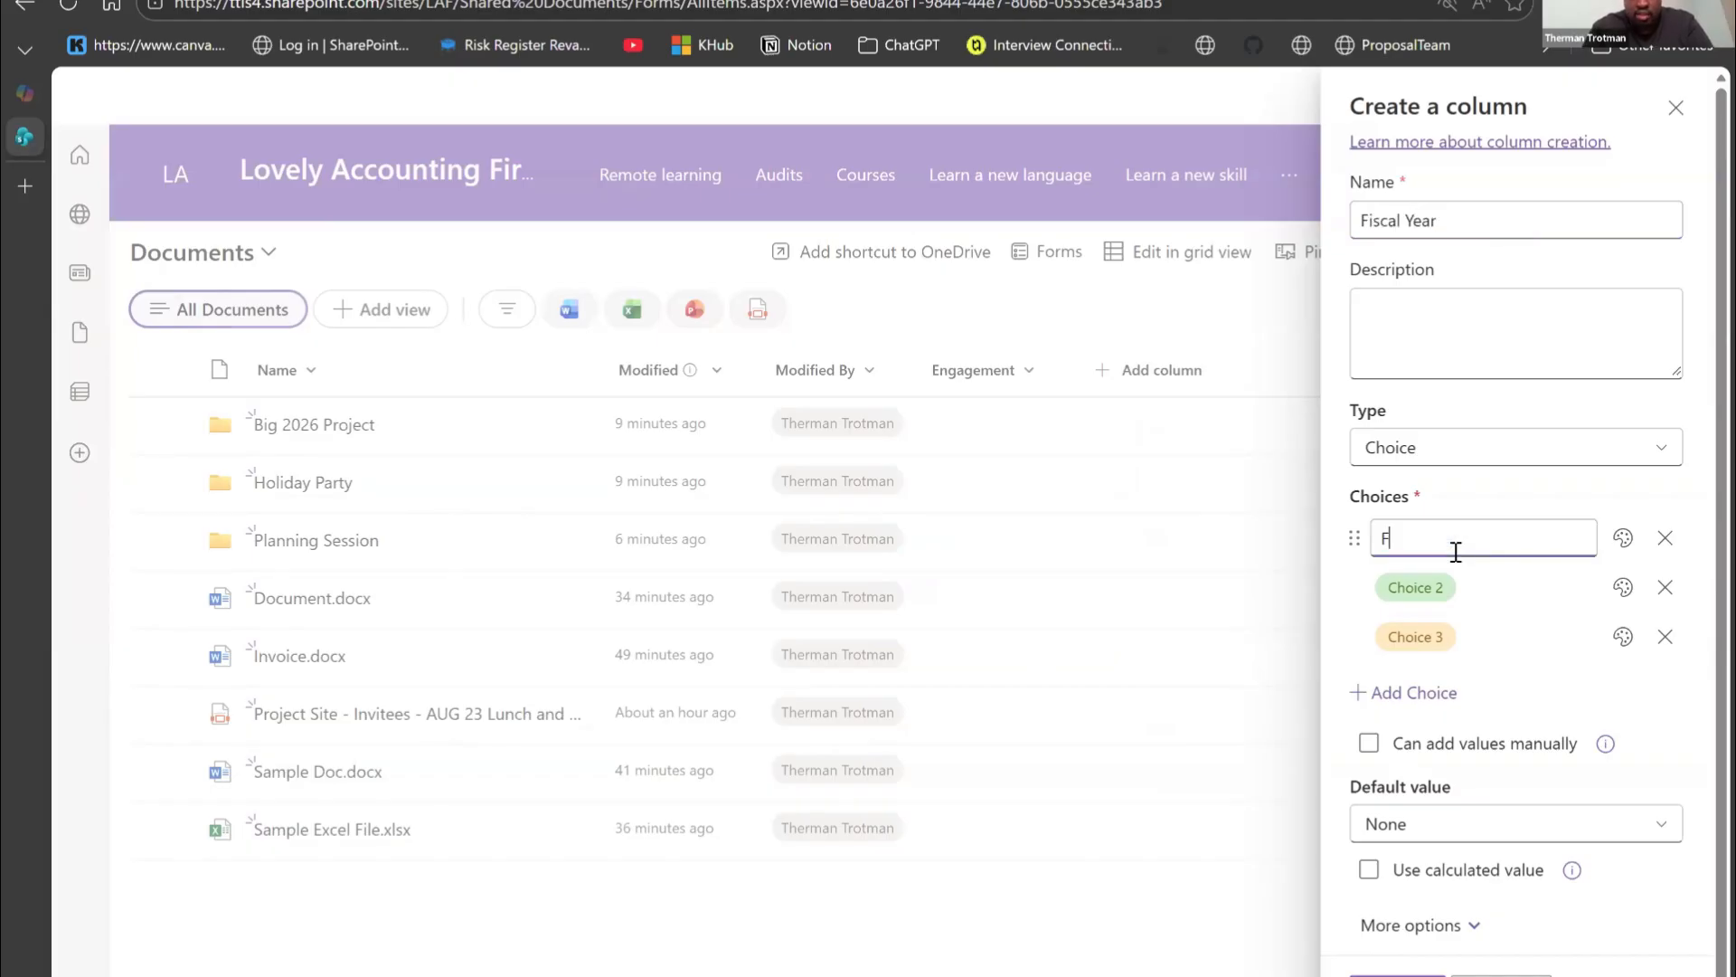
text(Y24)
key(Return)
text(FY25)
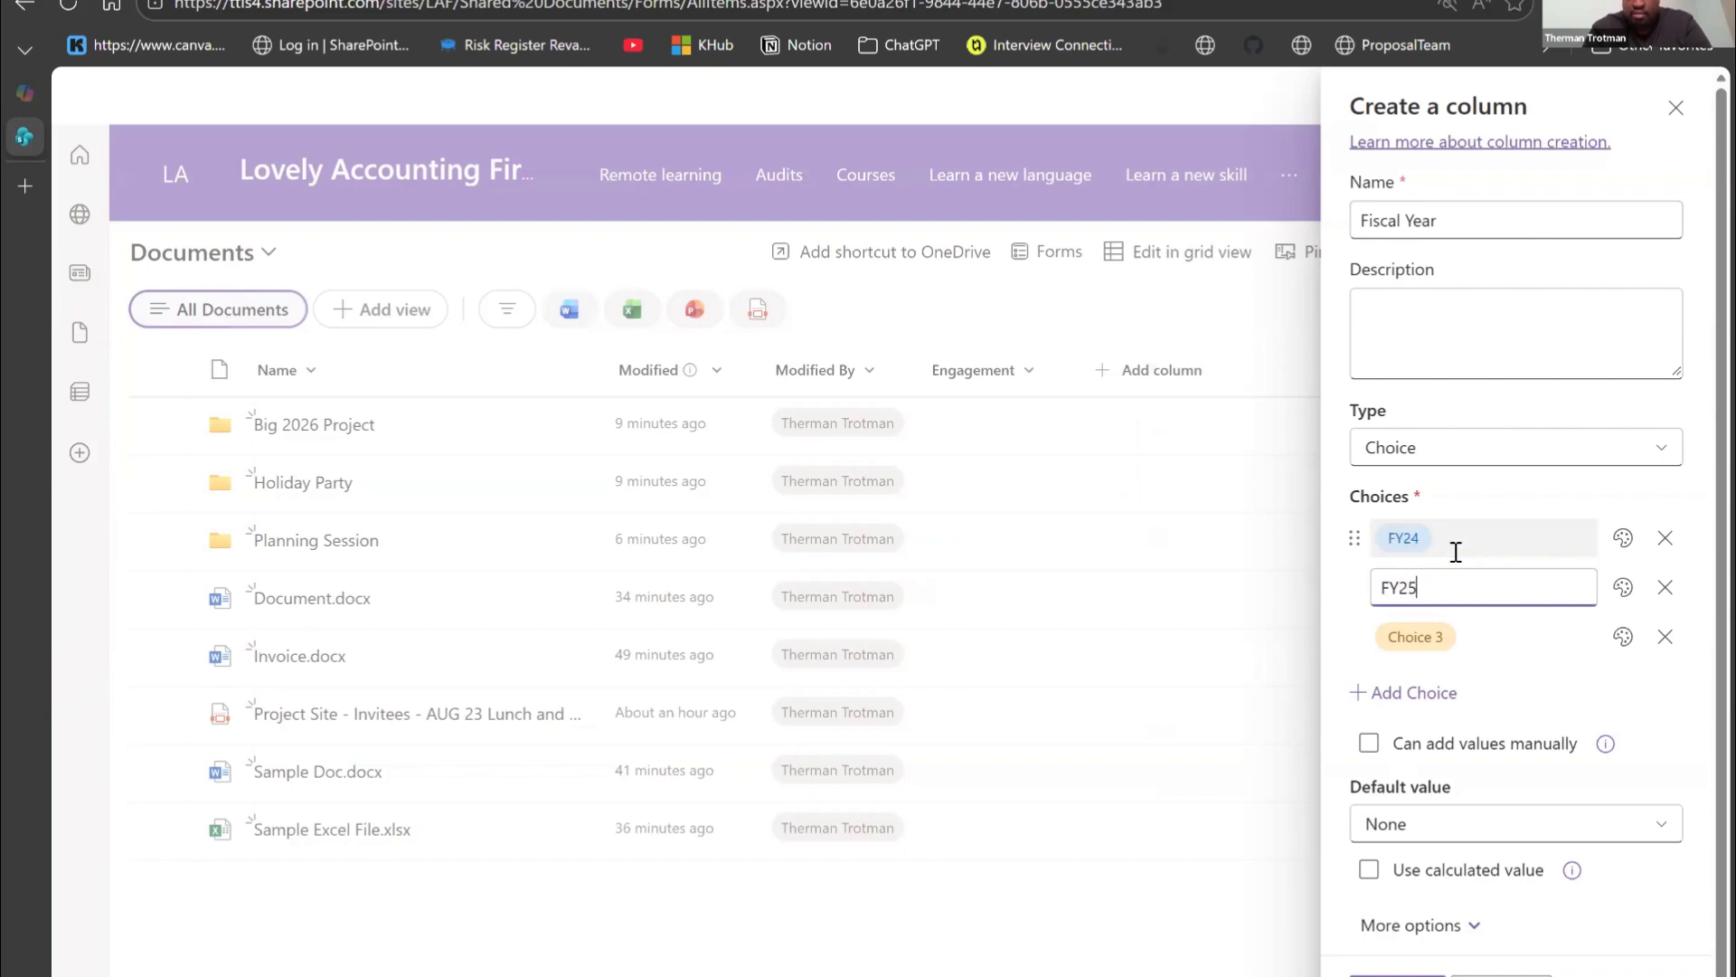
key(Return)
text(FY)
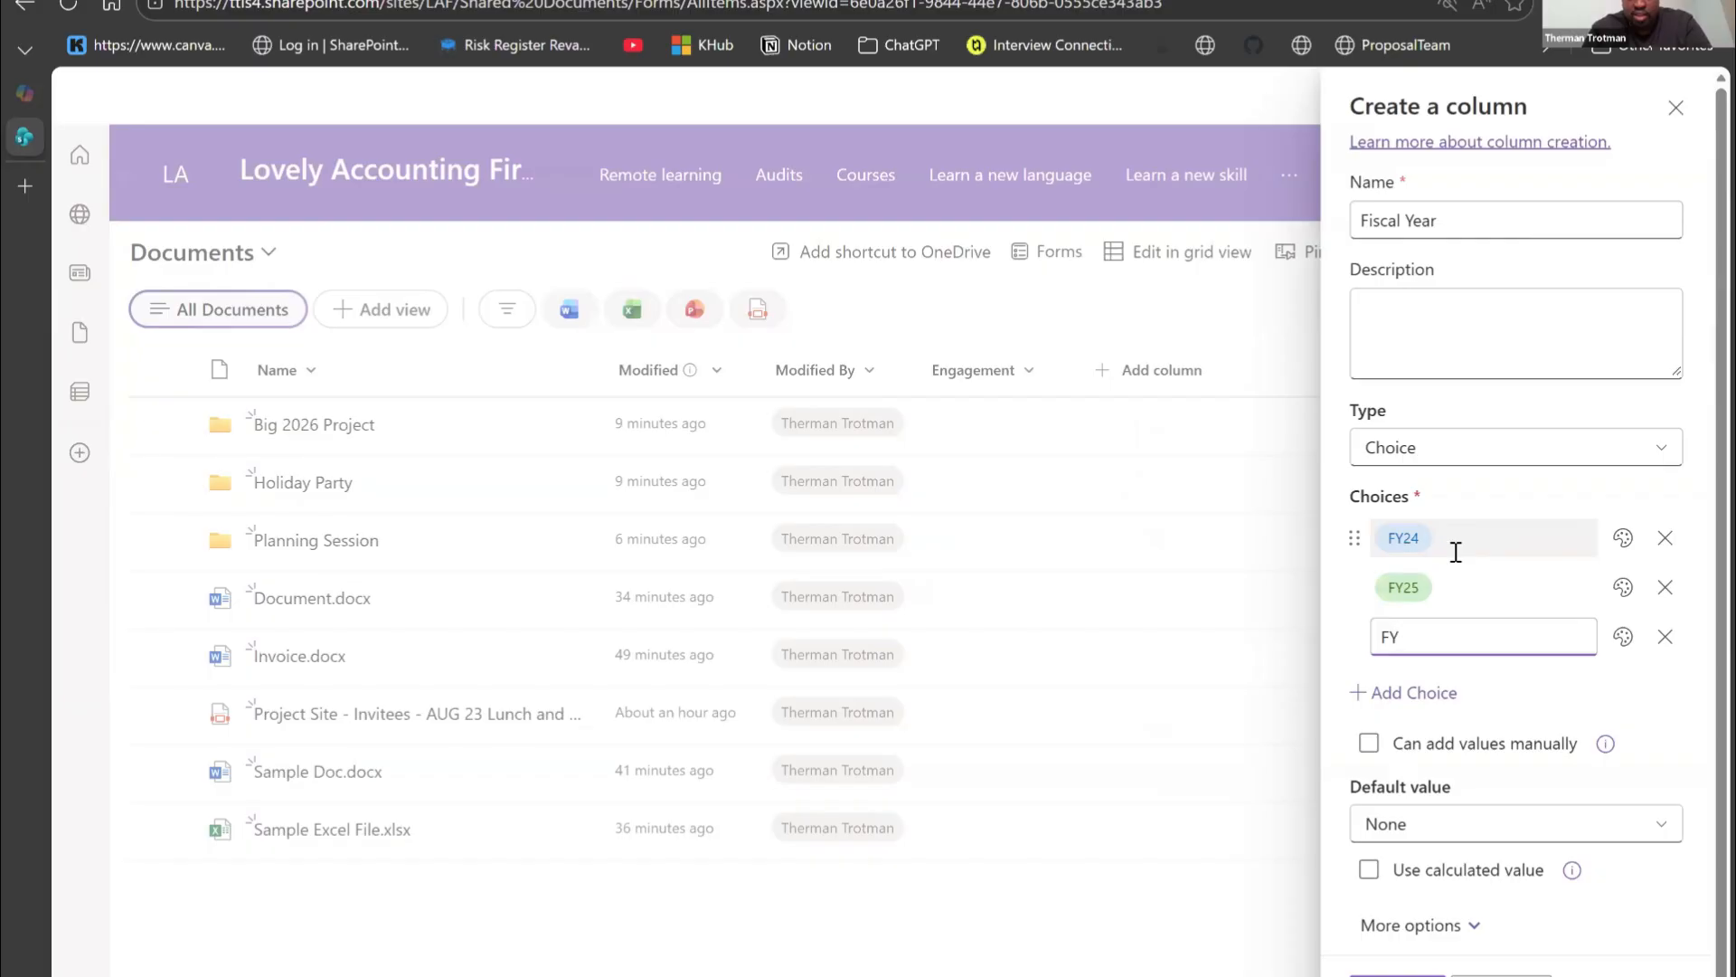
text(26)
key(Return)
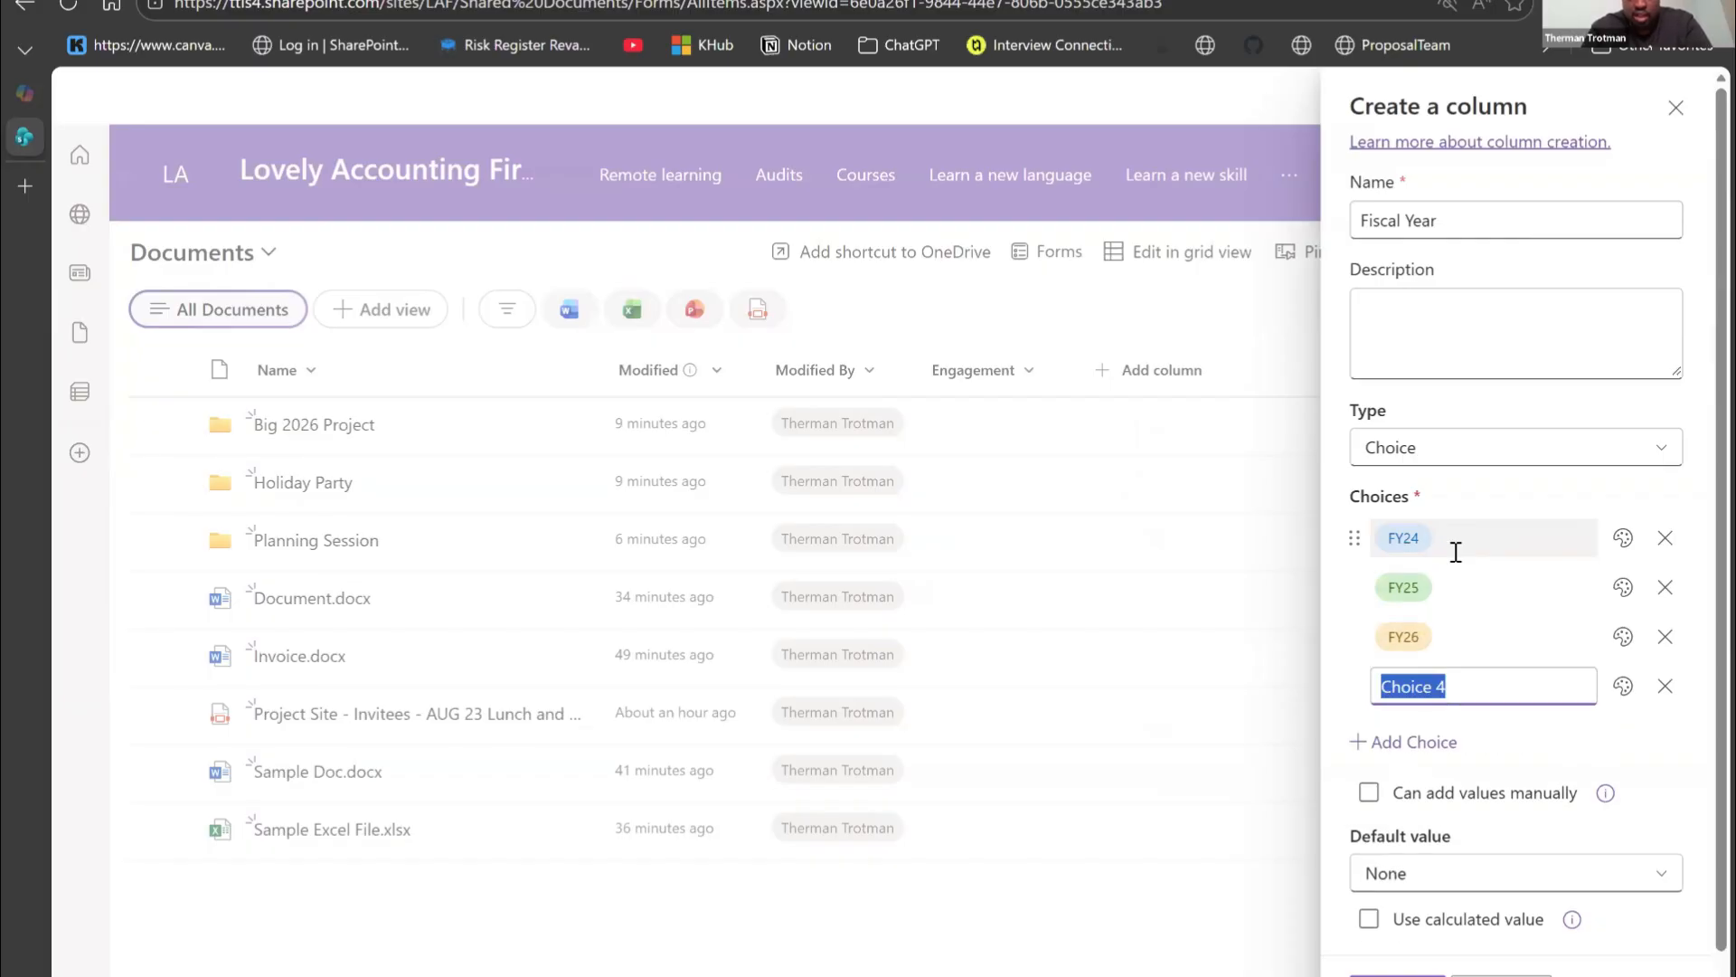
text(FY27)
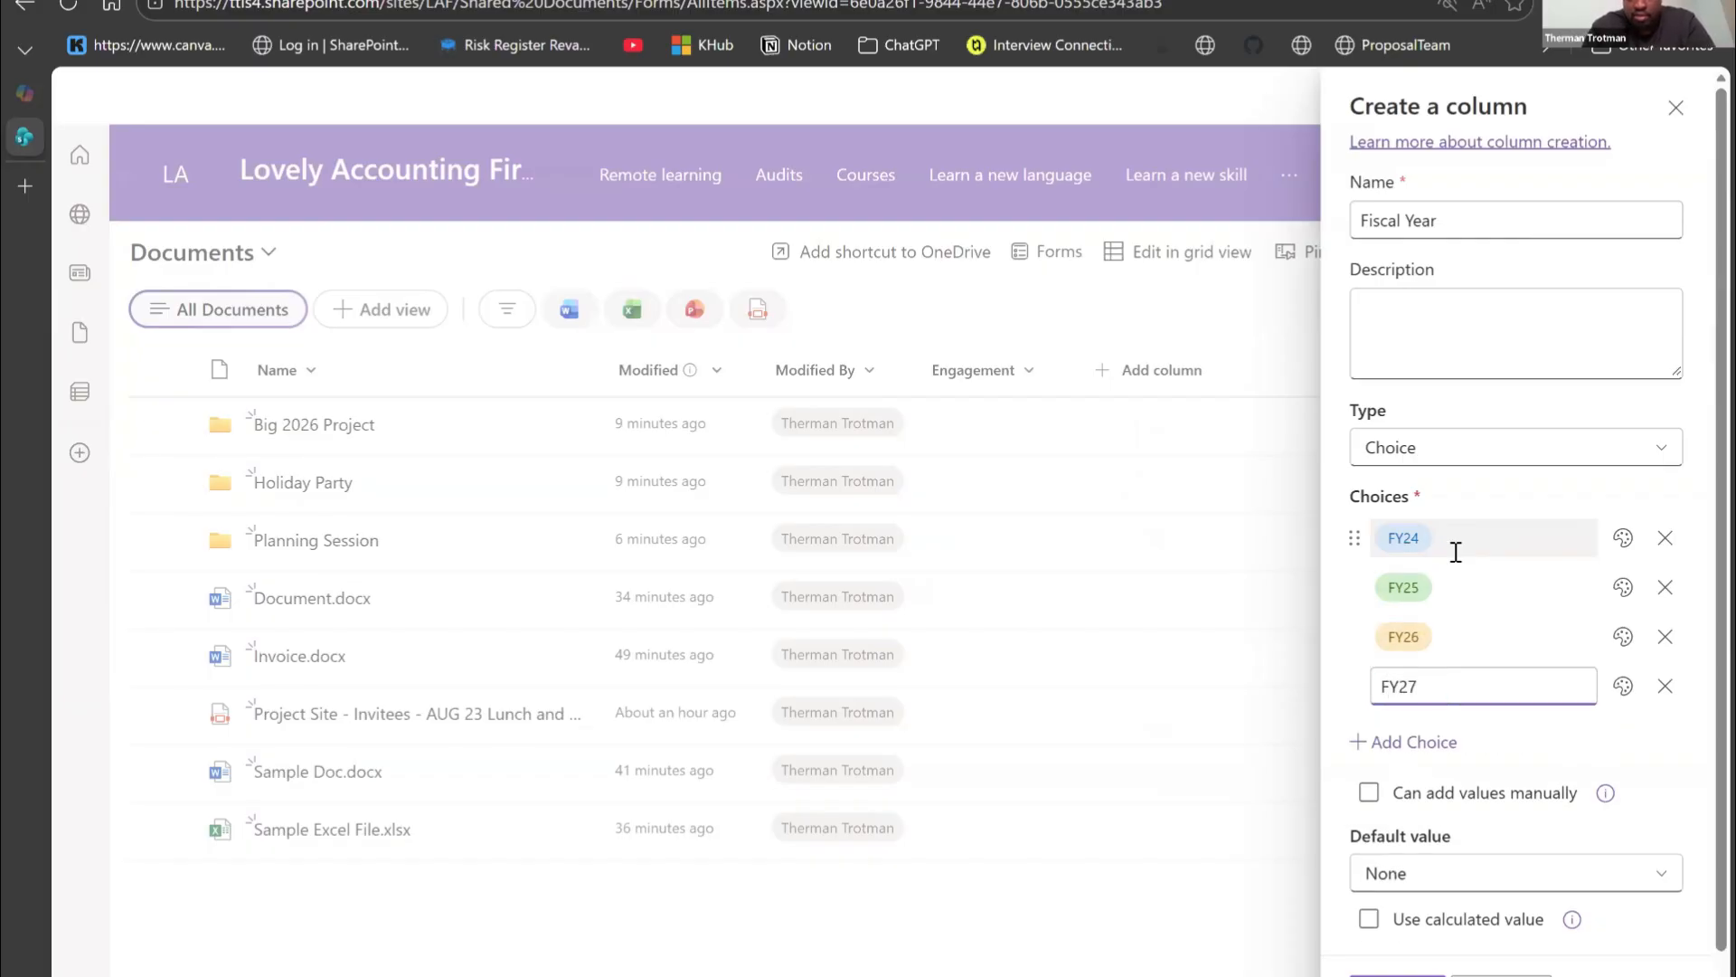
key(Return)
click(1665, 737)
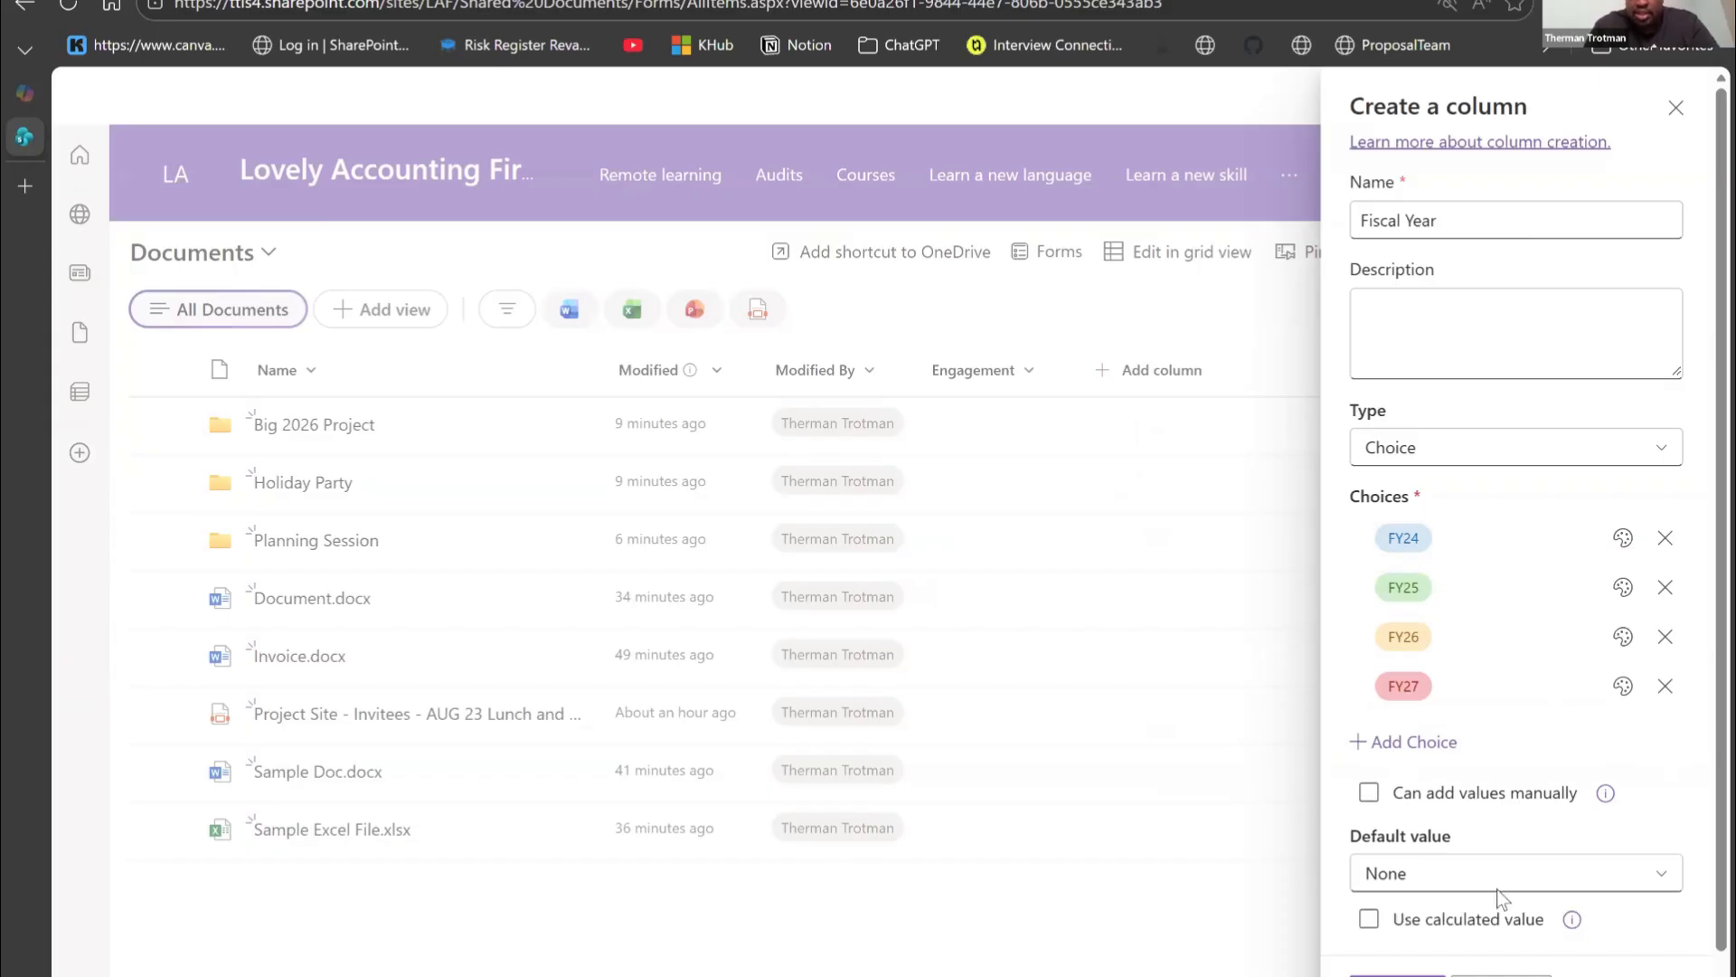
click(1398, 974)
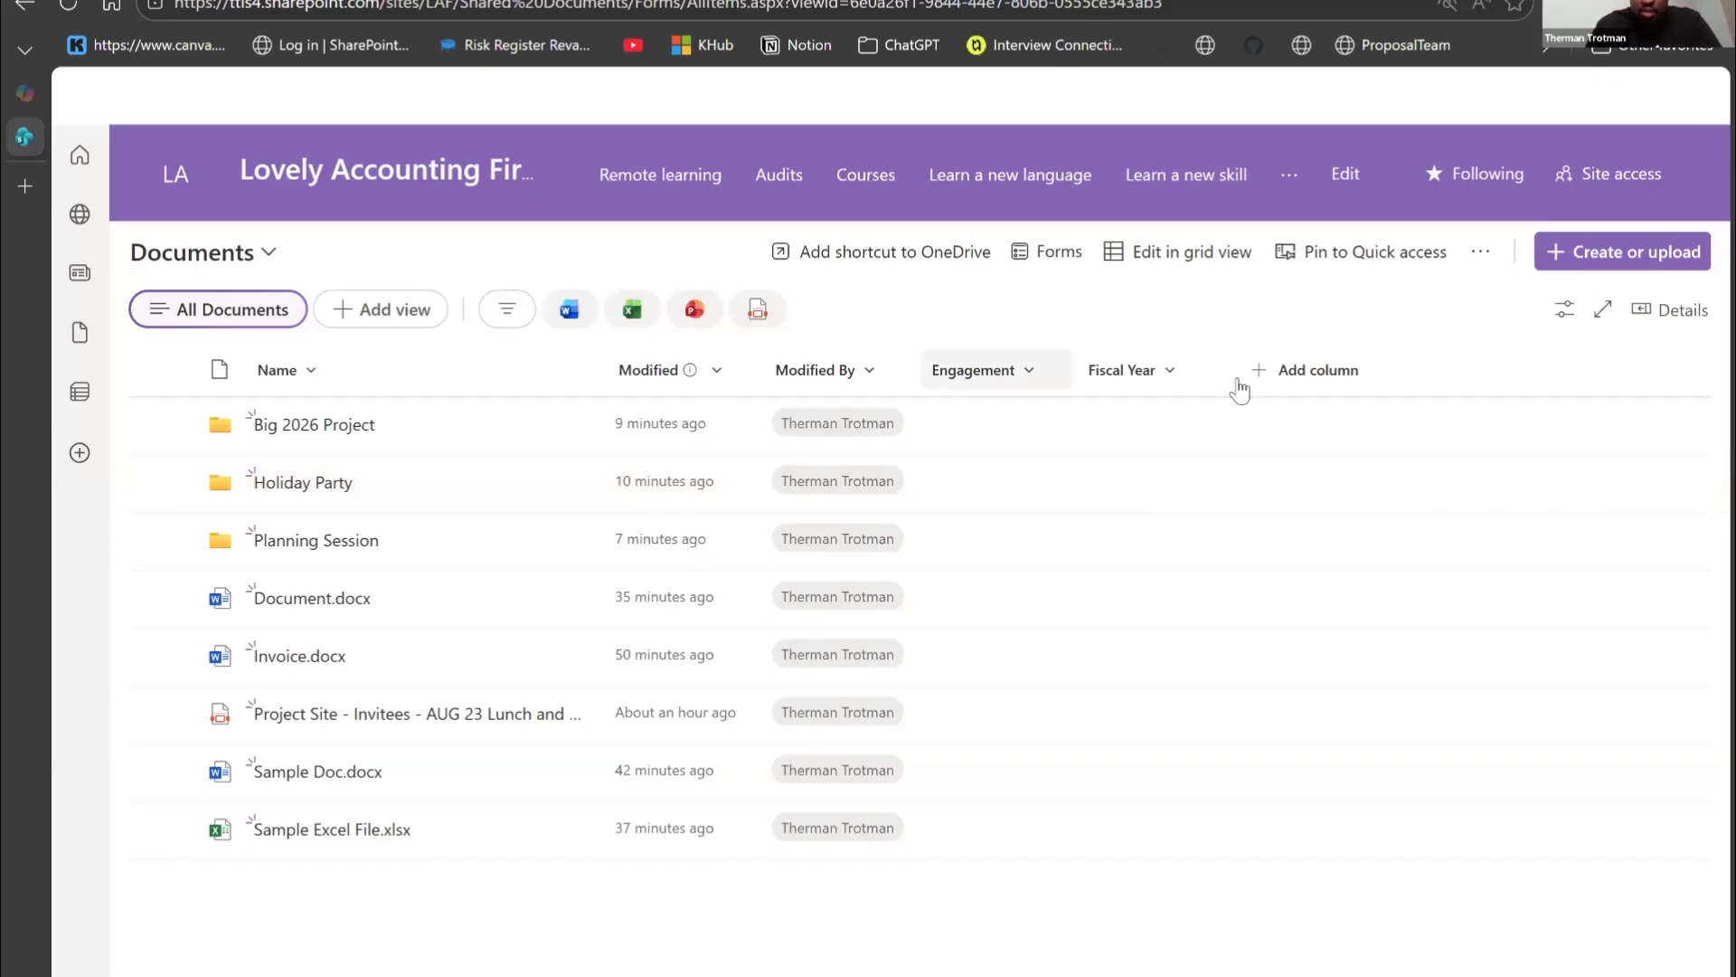
Step: Start a third Choice column in the Documents library, named "Section"
click(1314, 380)
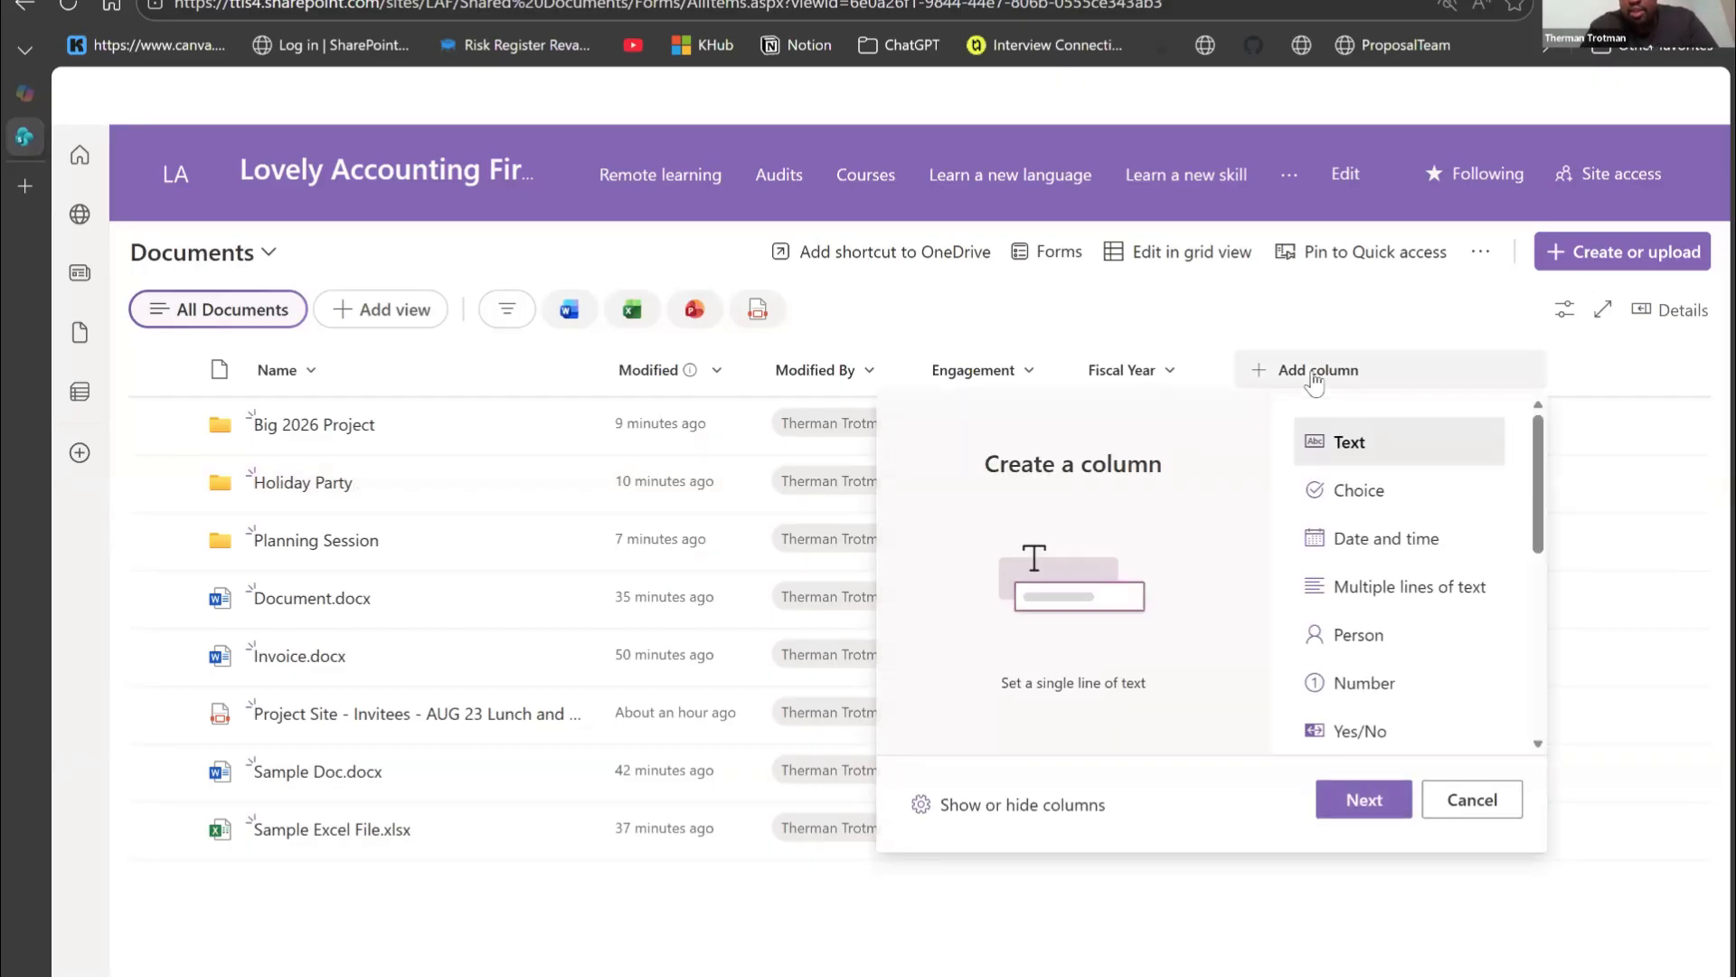
click(1351, 489)
click(1356, 796)
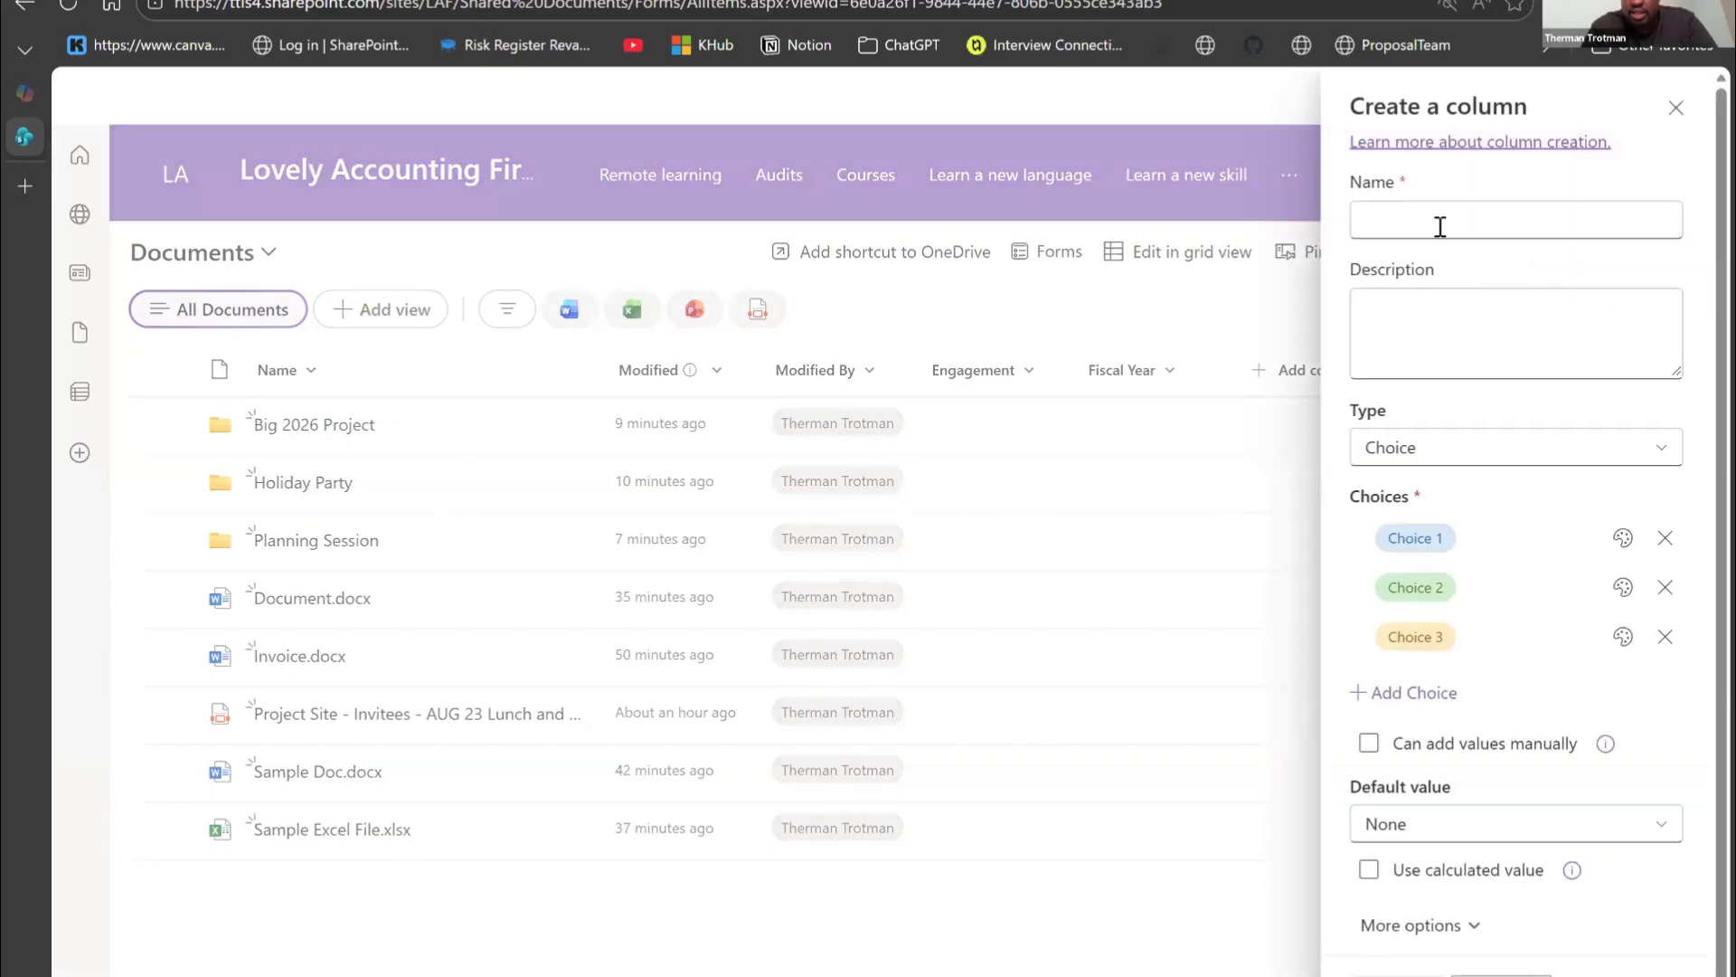
click(1439, 226)
text(Section)
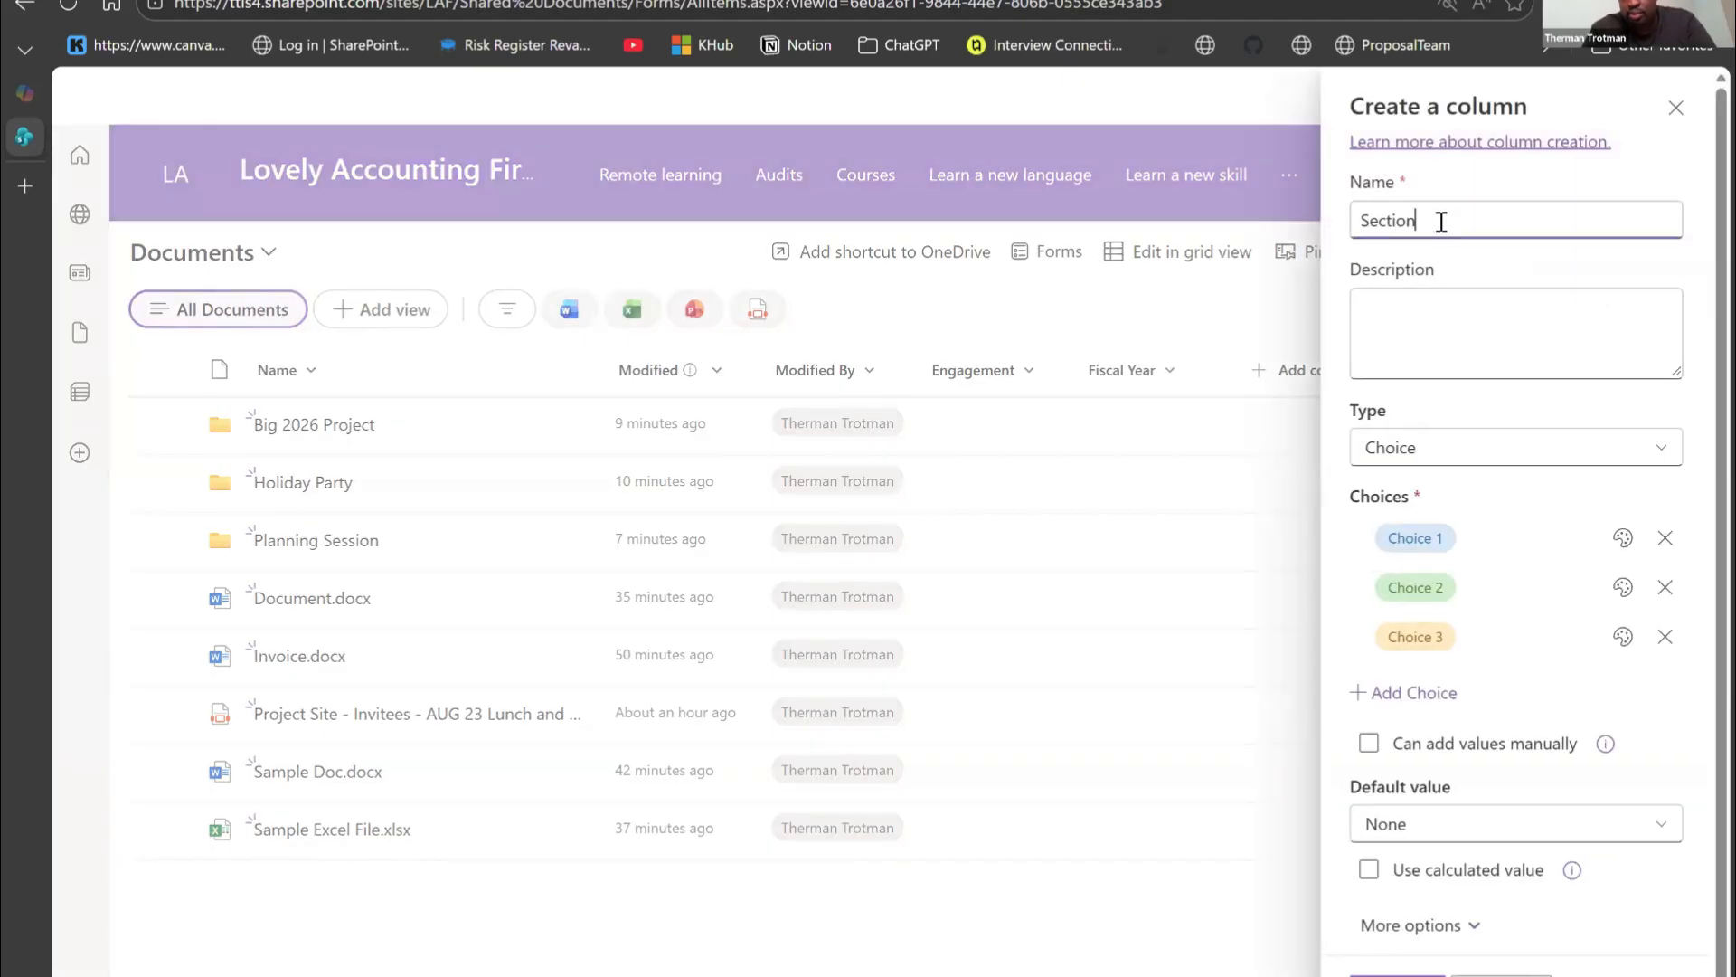
Step: Define the Section column's only choices as HR, Finance, Admin and Operations, and save the column
click(1530, 529)
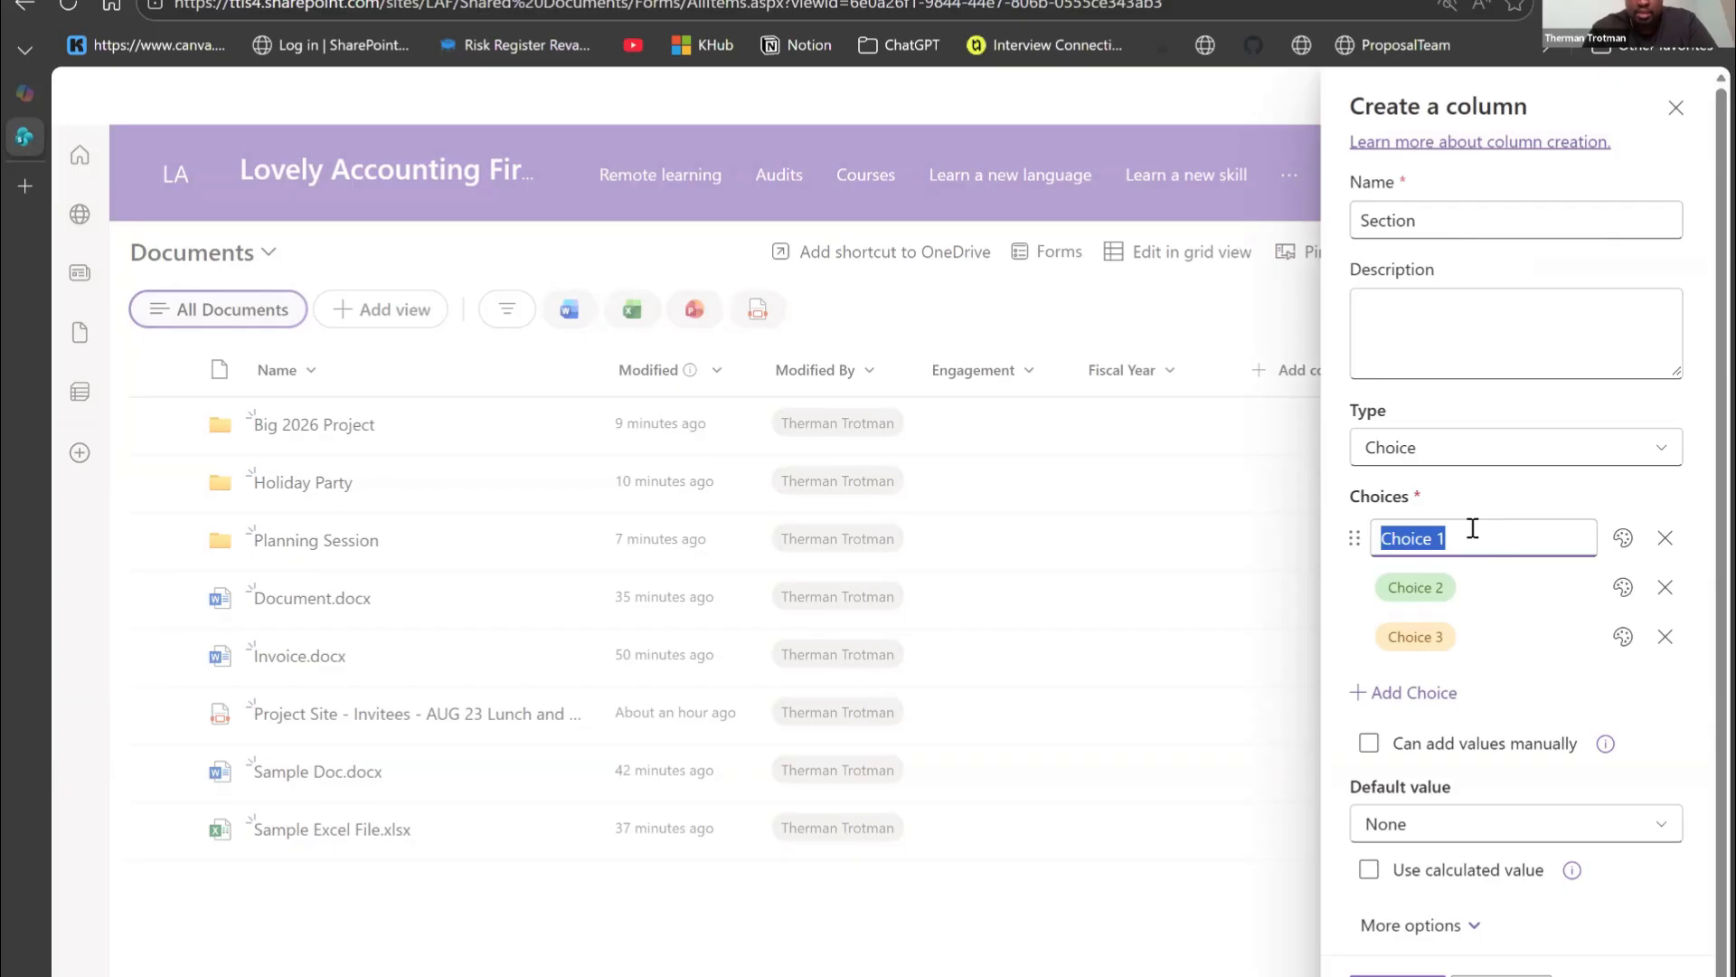
text(HR)
key(Tab)
text(Finance)
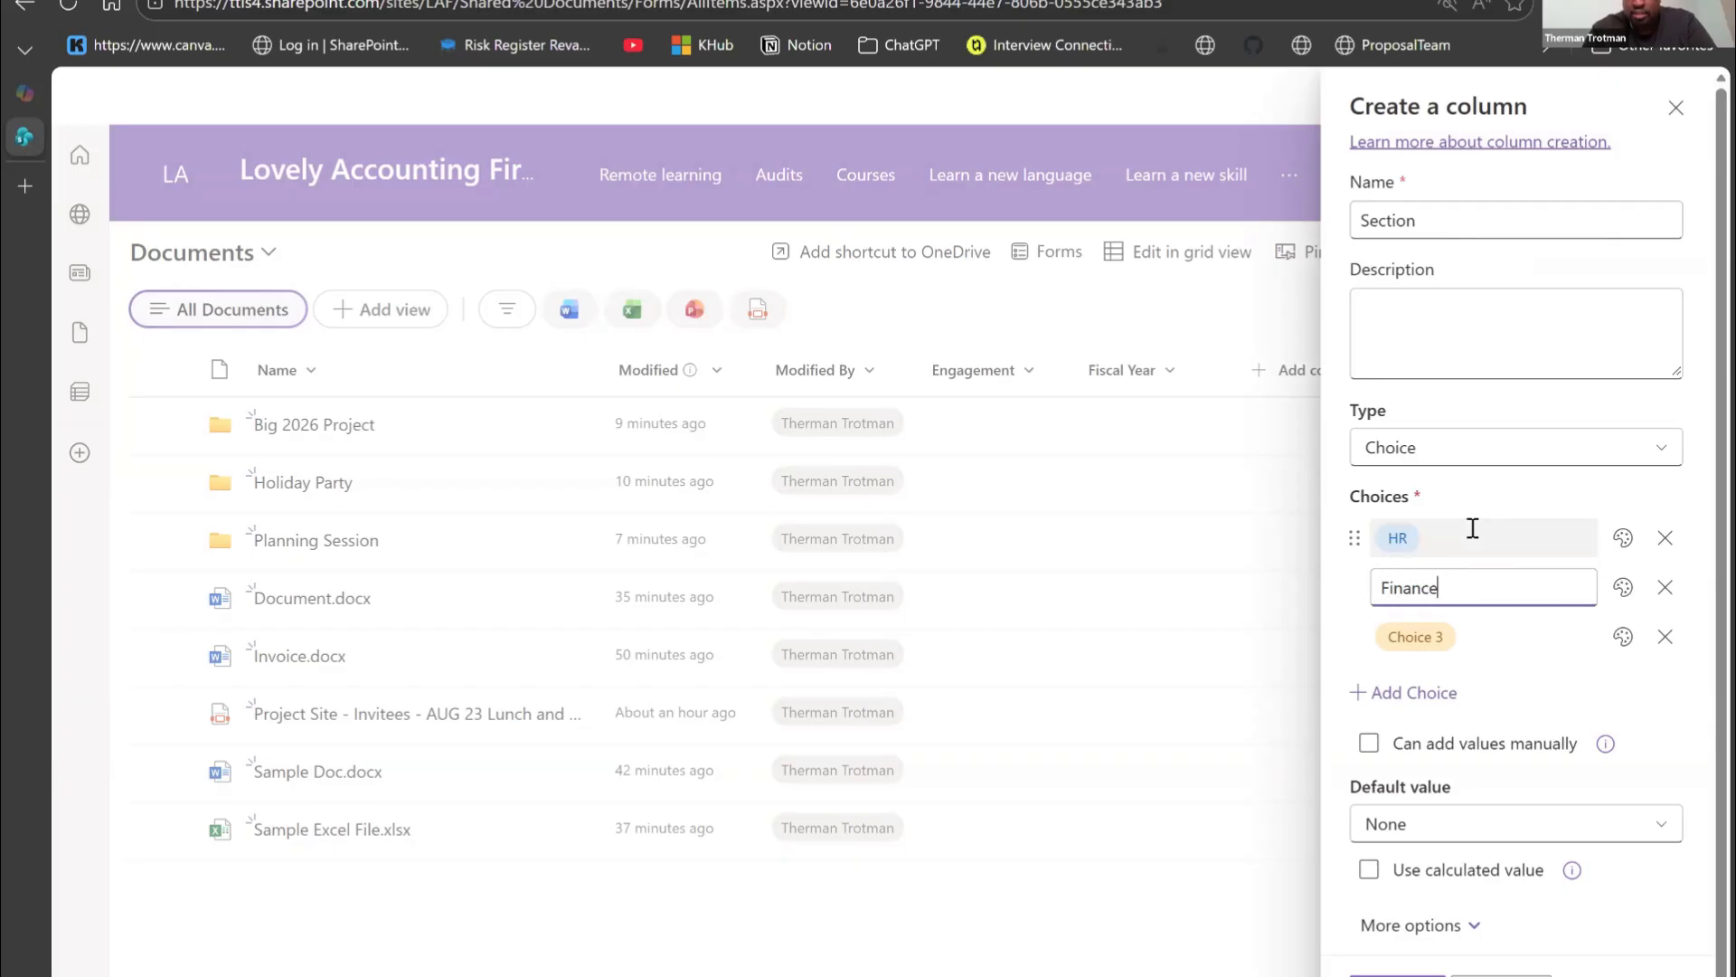
key(Tab)
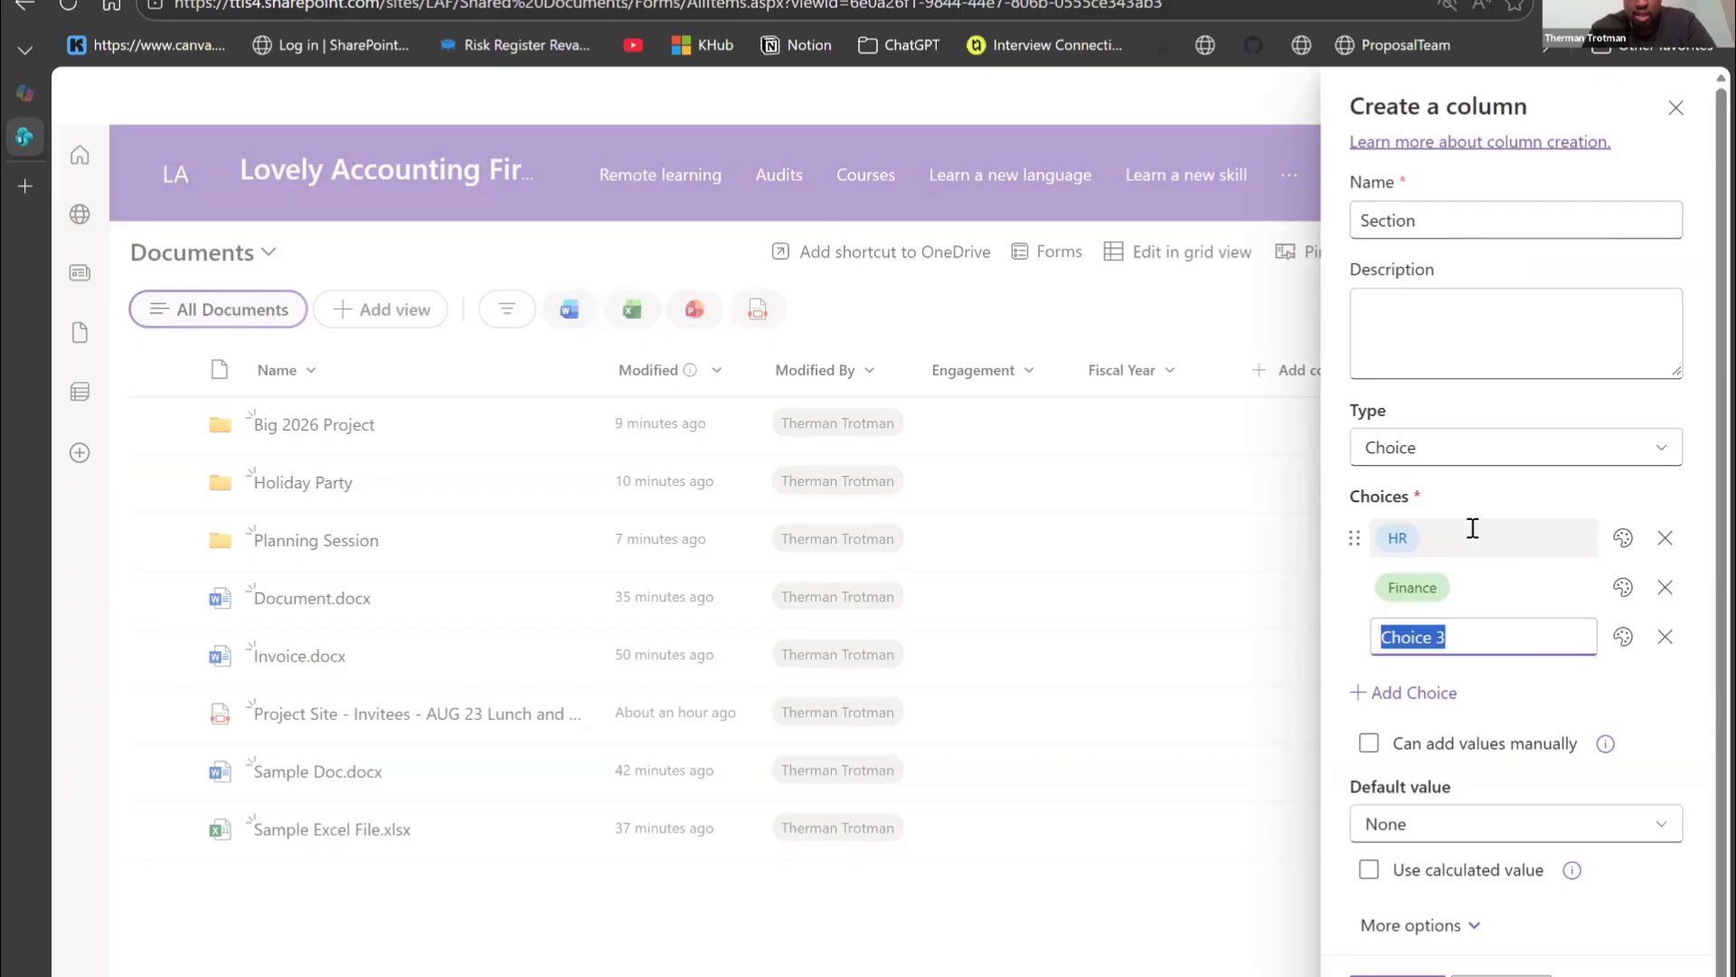
text(Admin)
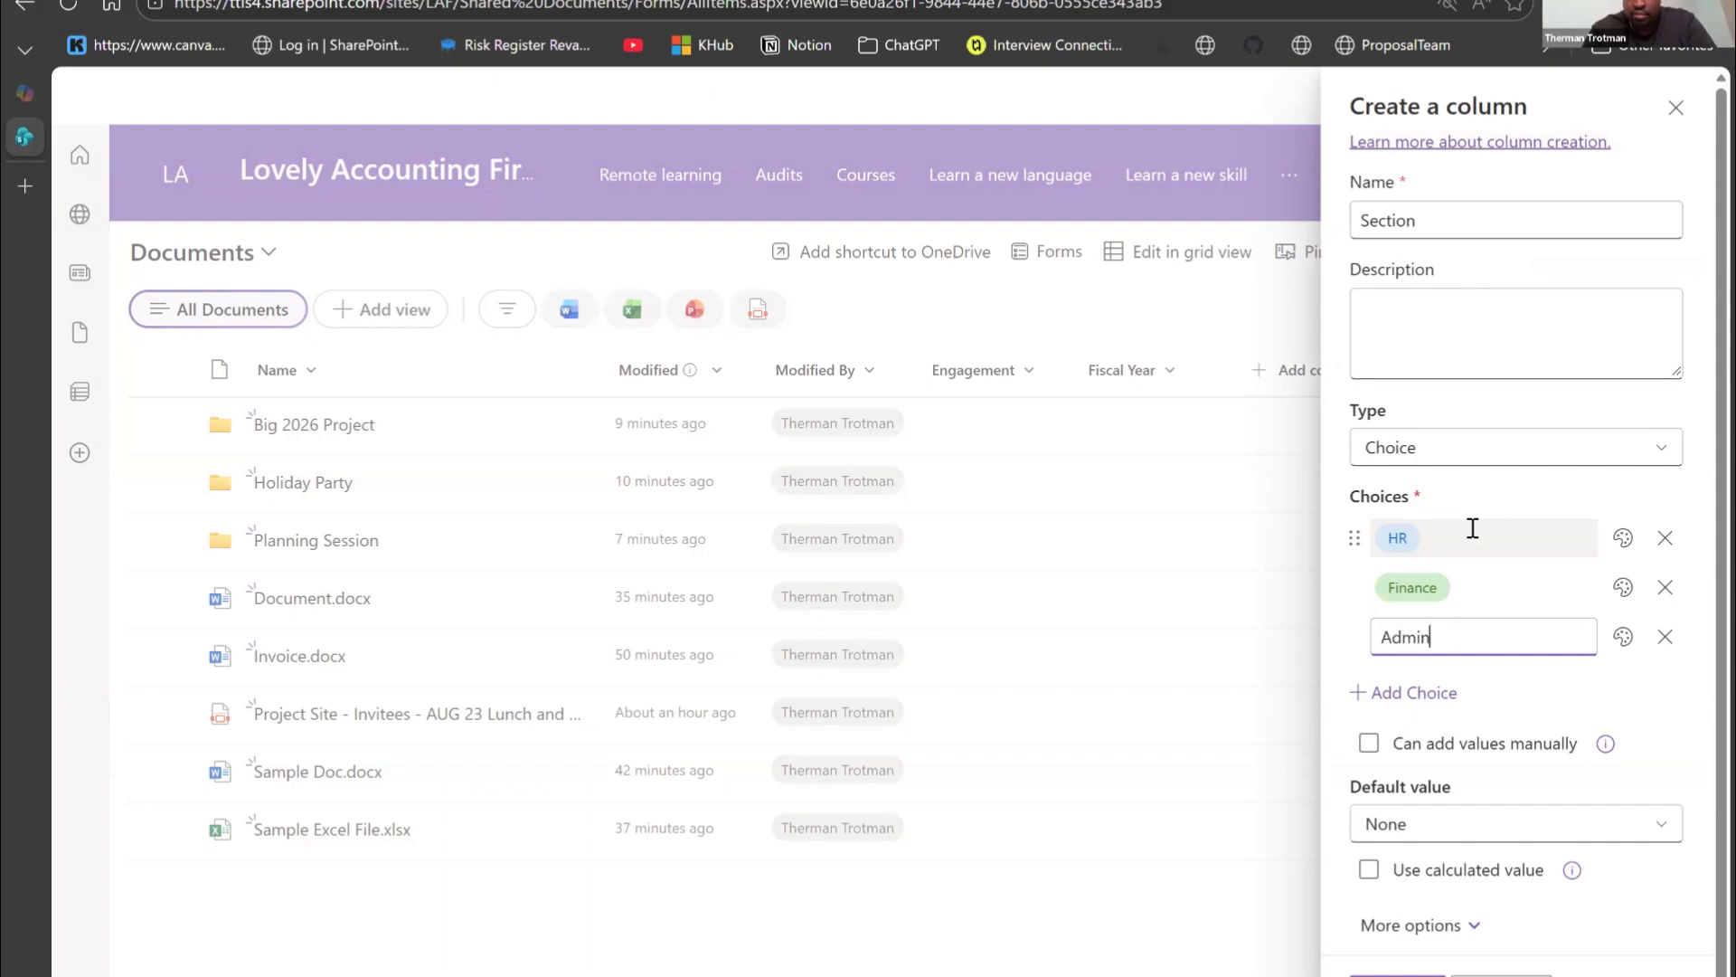
key(Tab)
text(Operas)
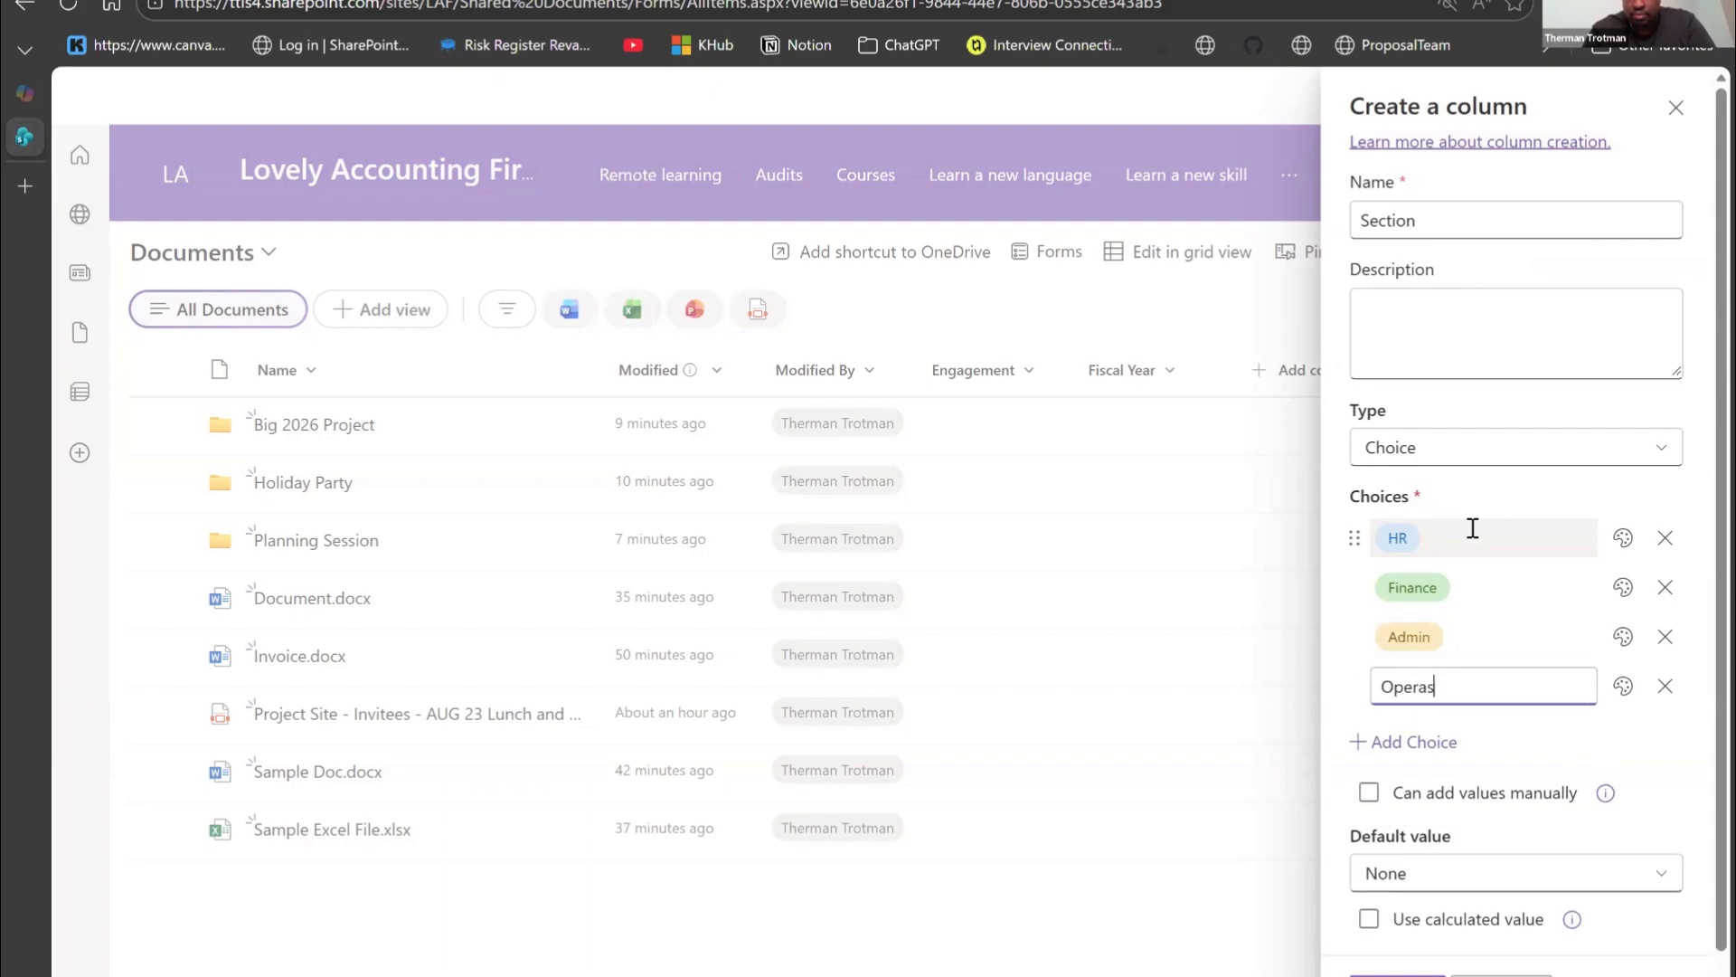
key(BackSpace)
text(tions)
key(Tab)
click(1665, 737)
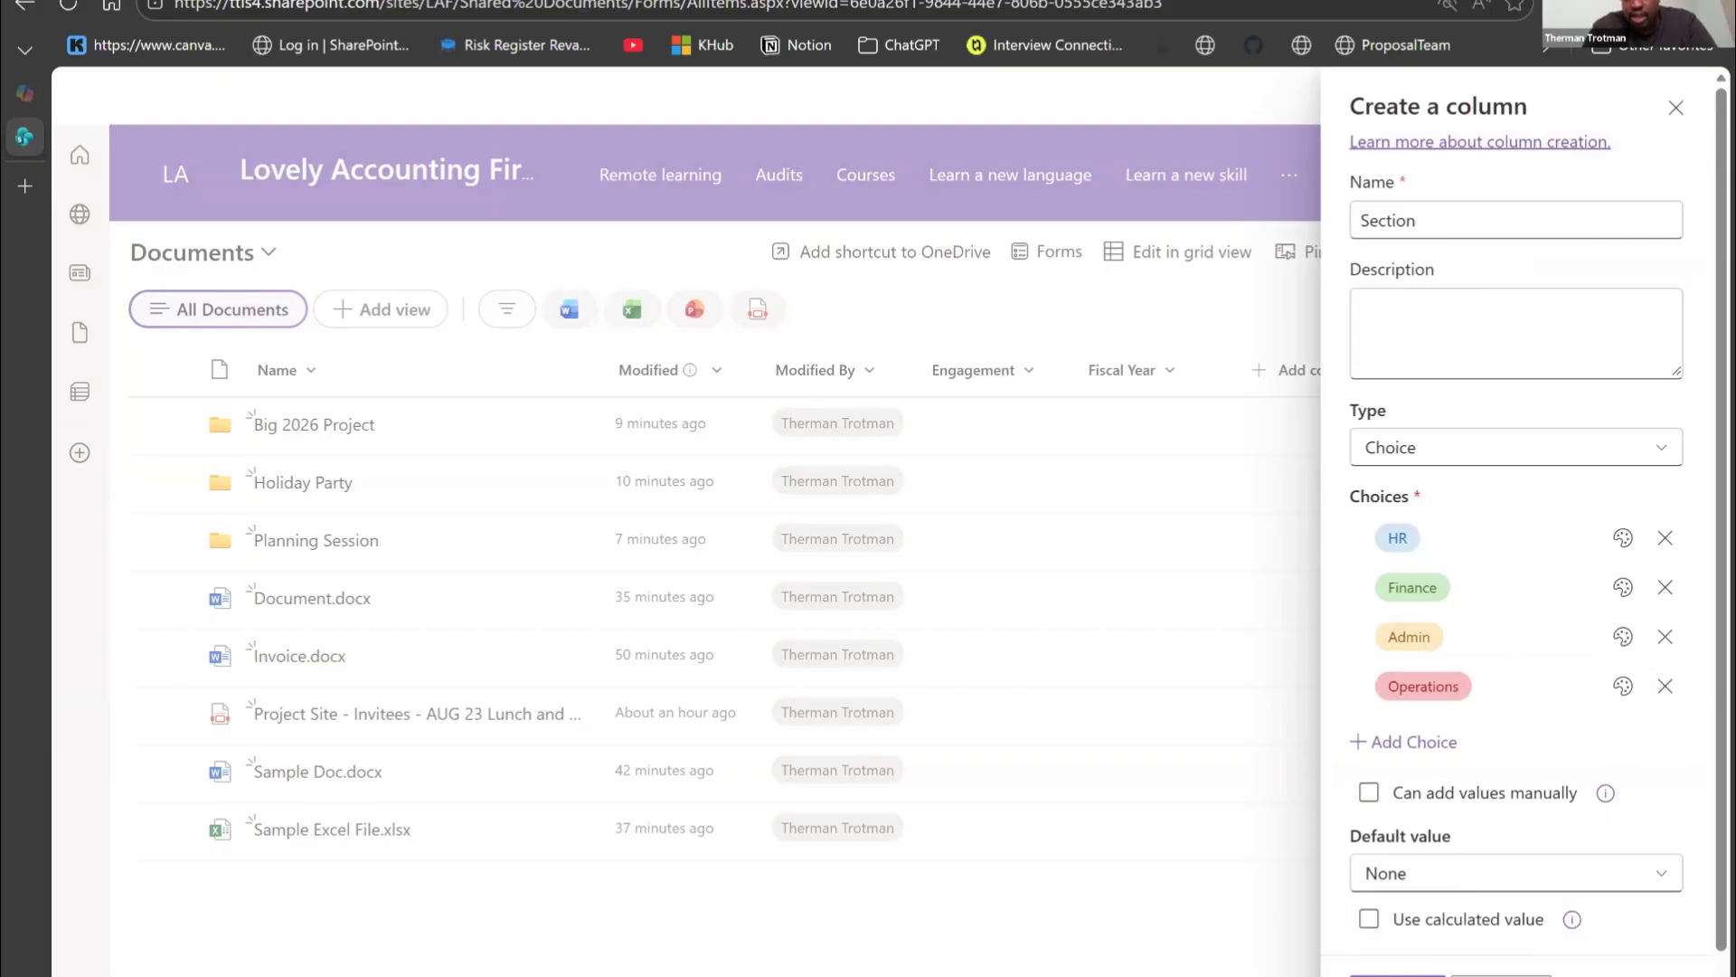
click(1397, 975)
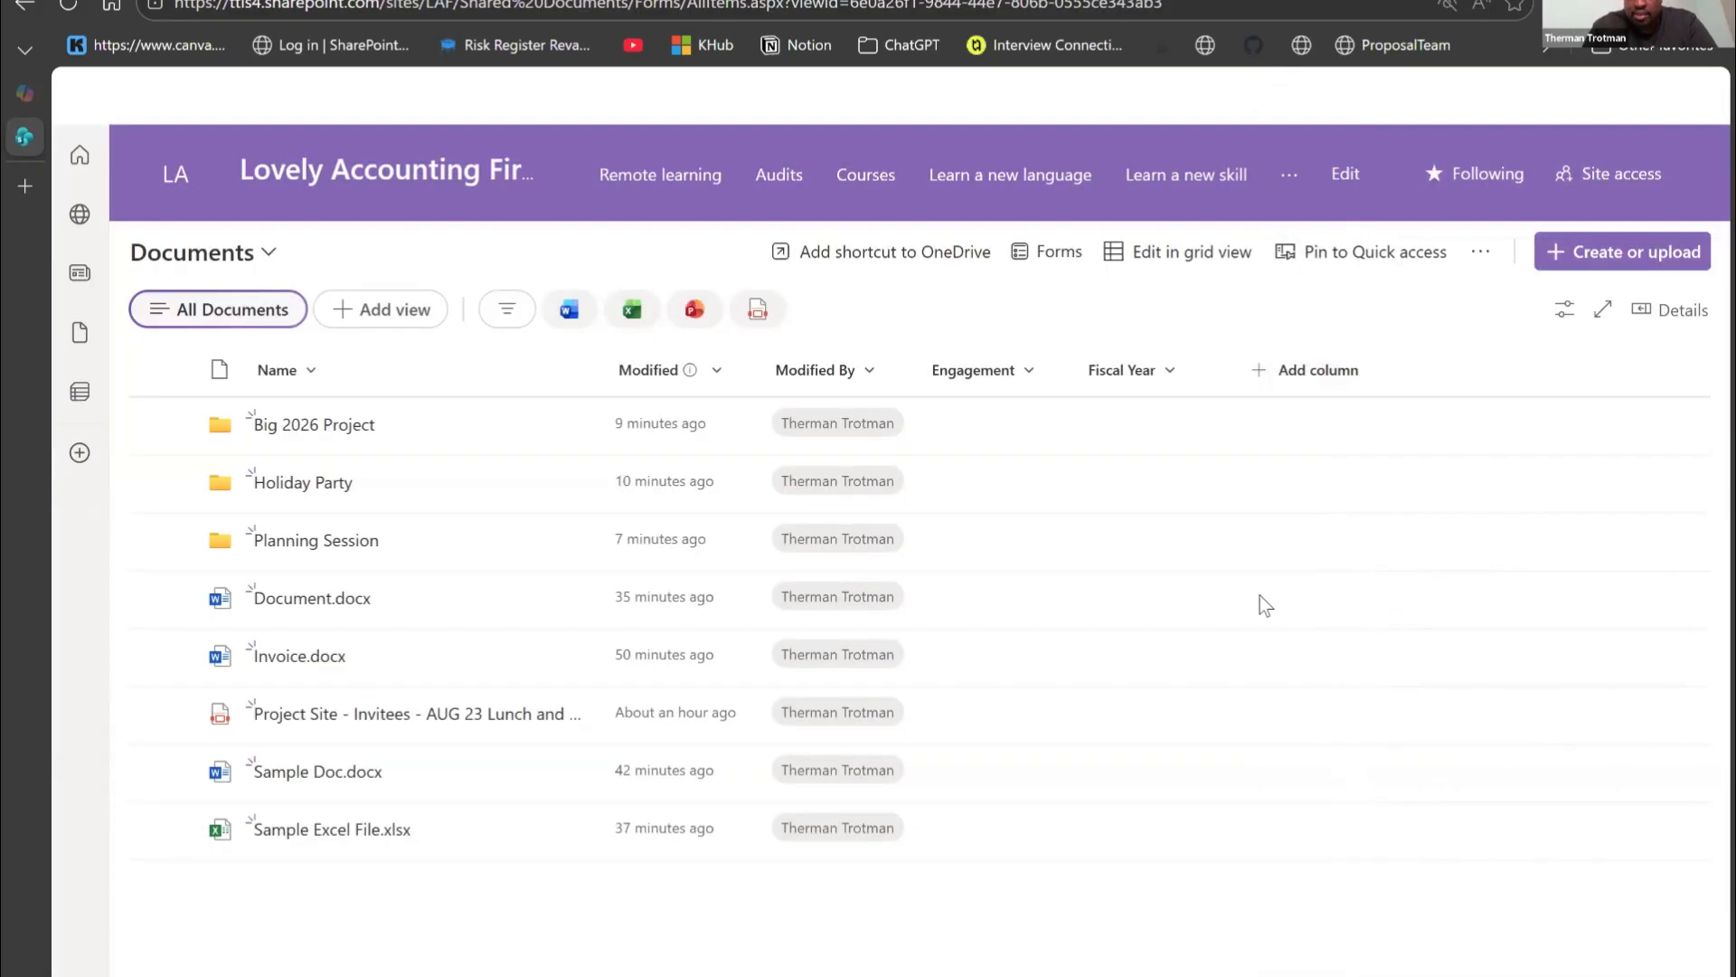
Step: Start a fourth Choice column in the Documents library, named "Status"
click(1470, 367)
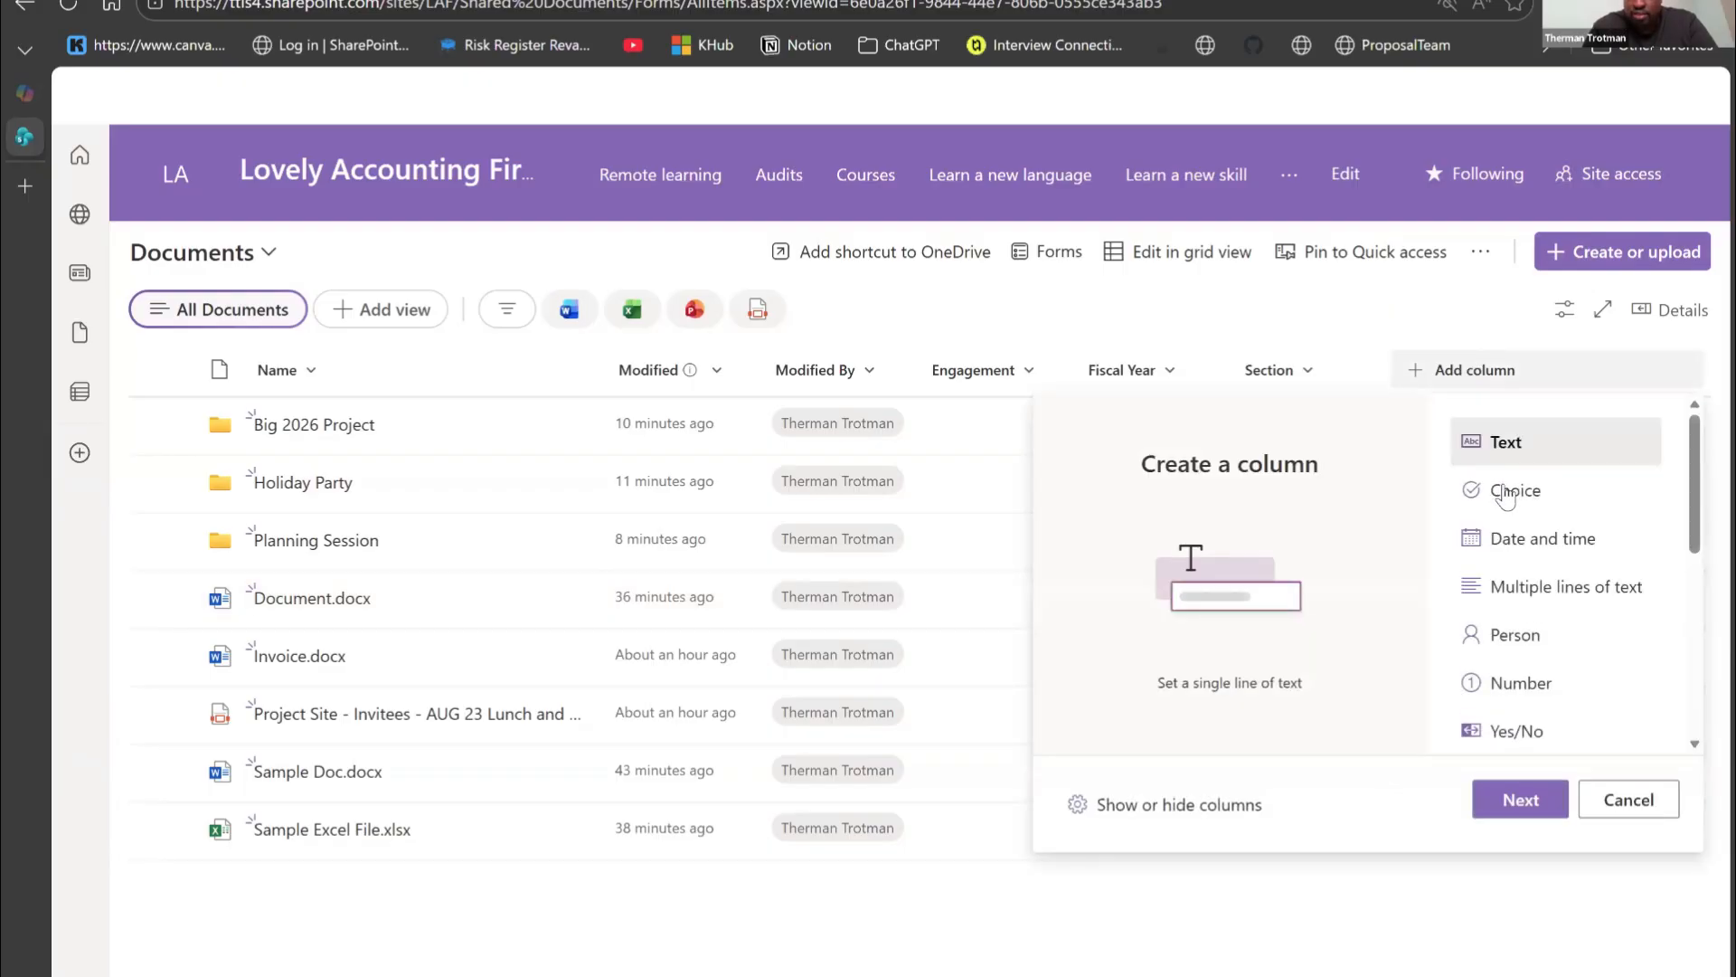
click(1510, 489)
click(1520, 801)
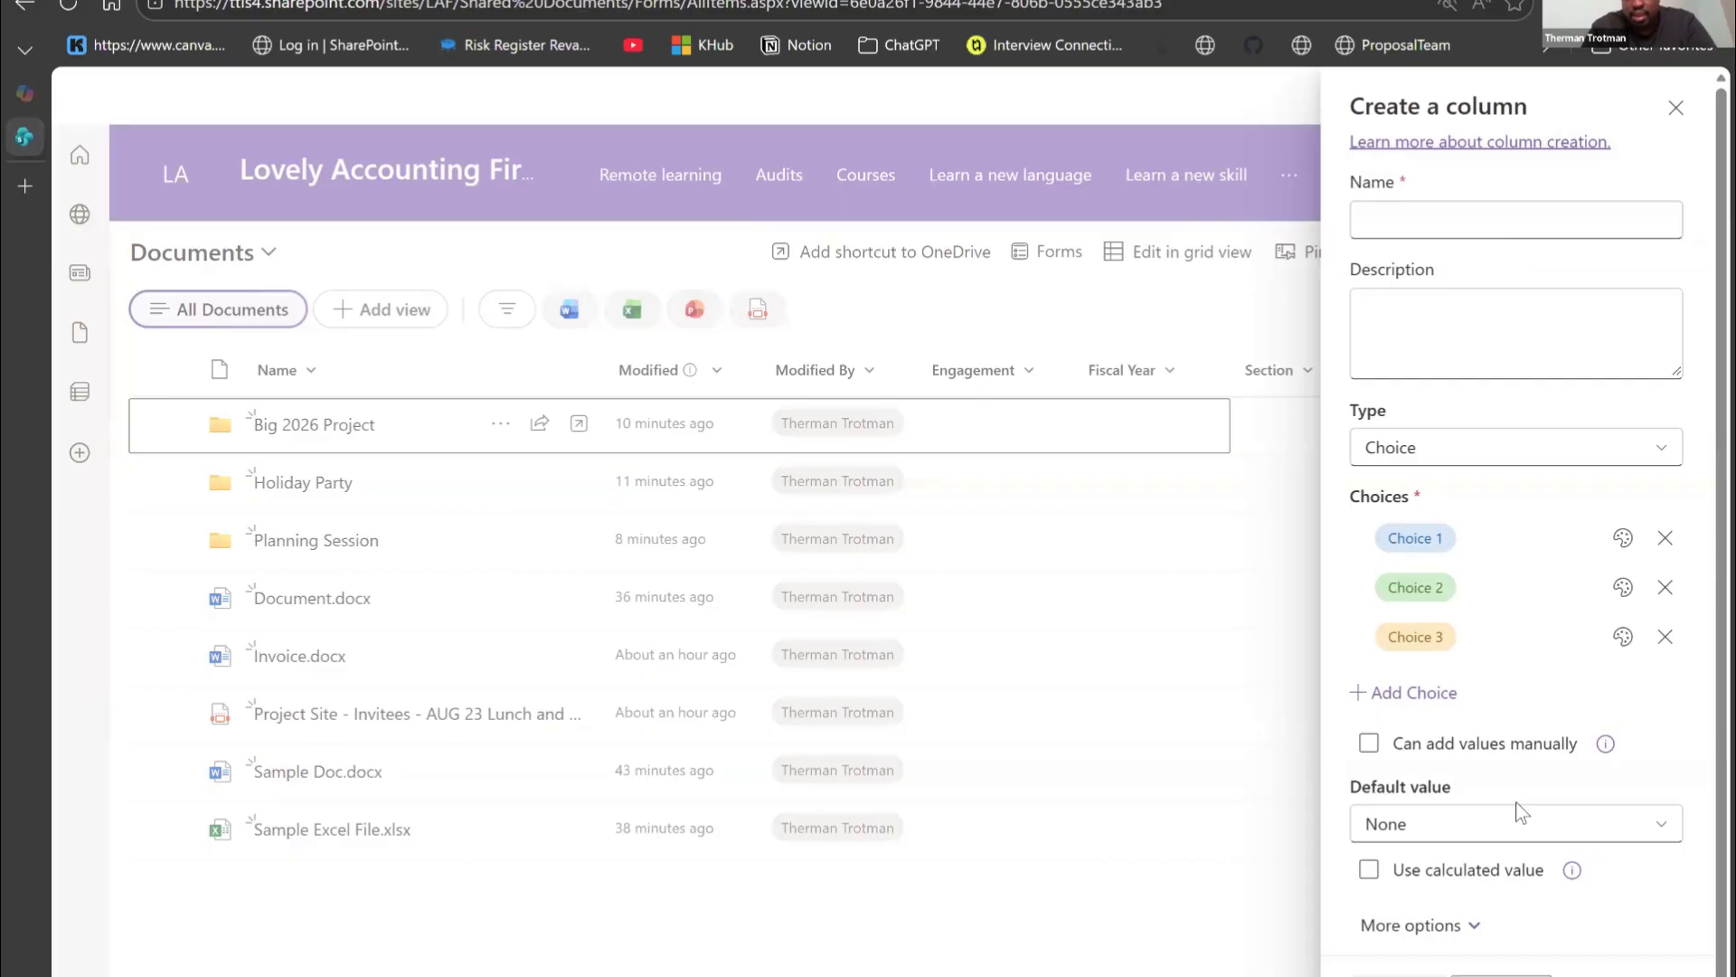
click(1440, 221)
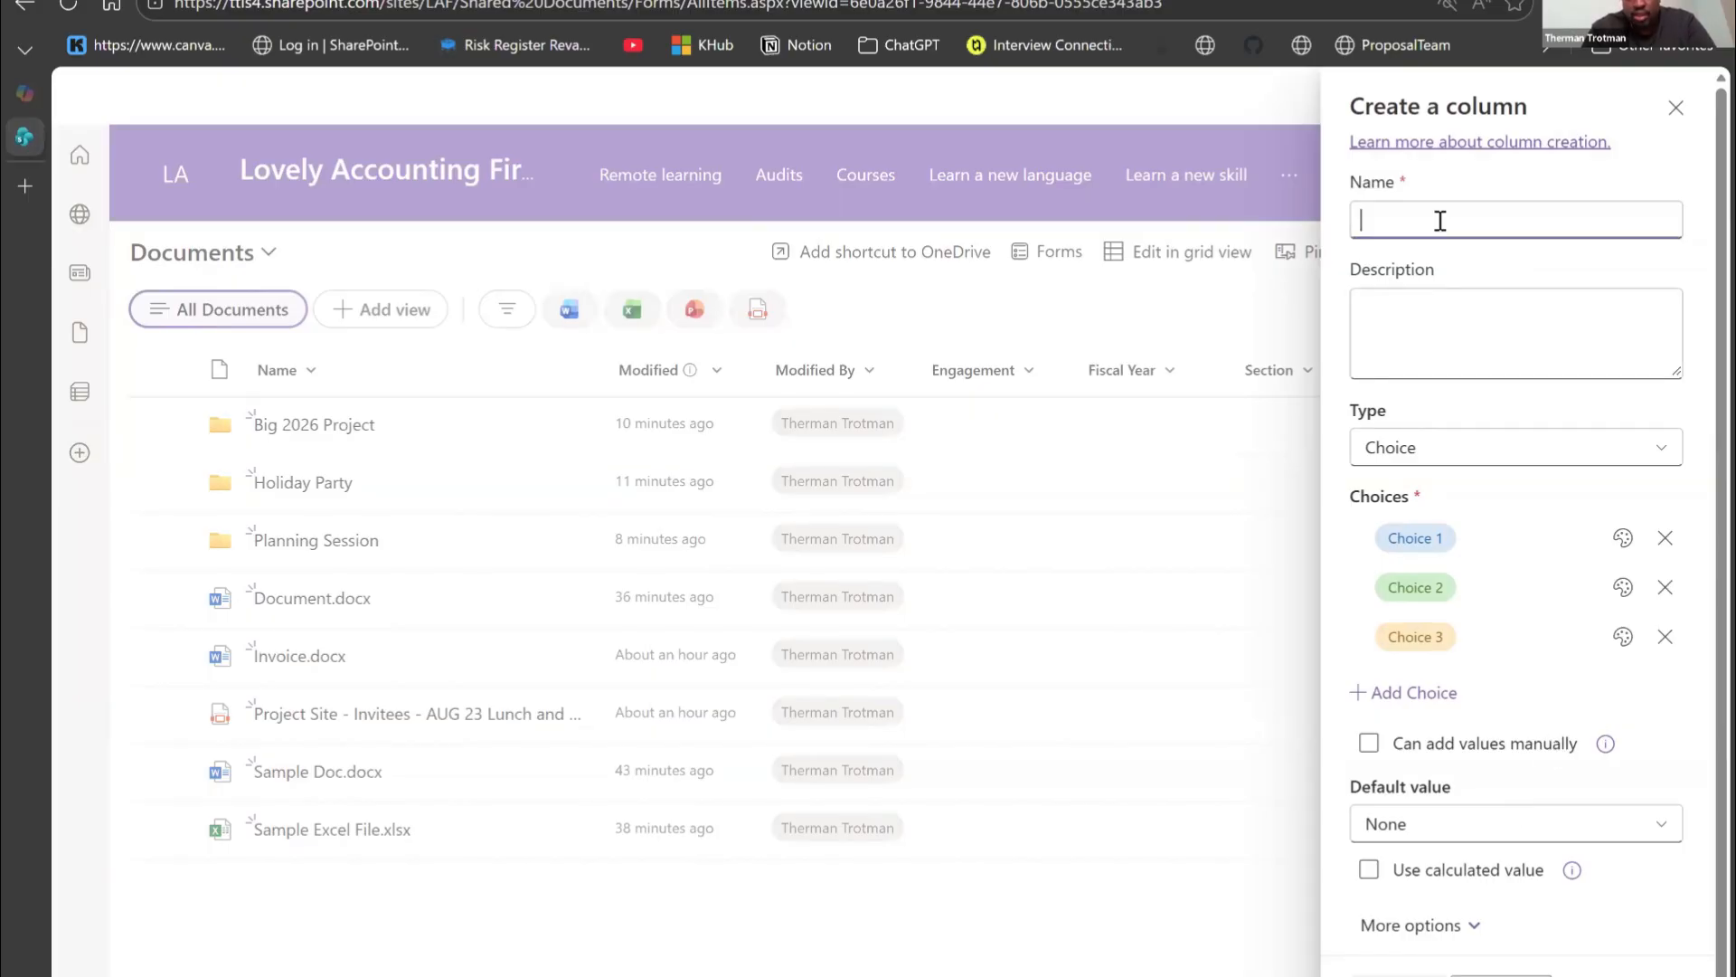
text(Status)
Step: Enter Not Started, Complete and In Progress in the Status column's three choices
click(1443, 550)
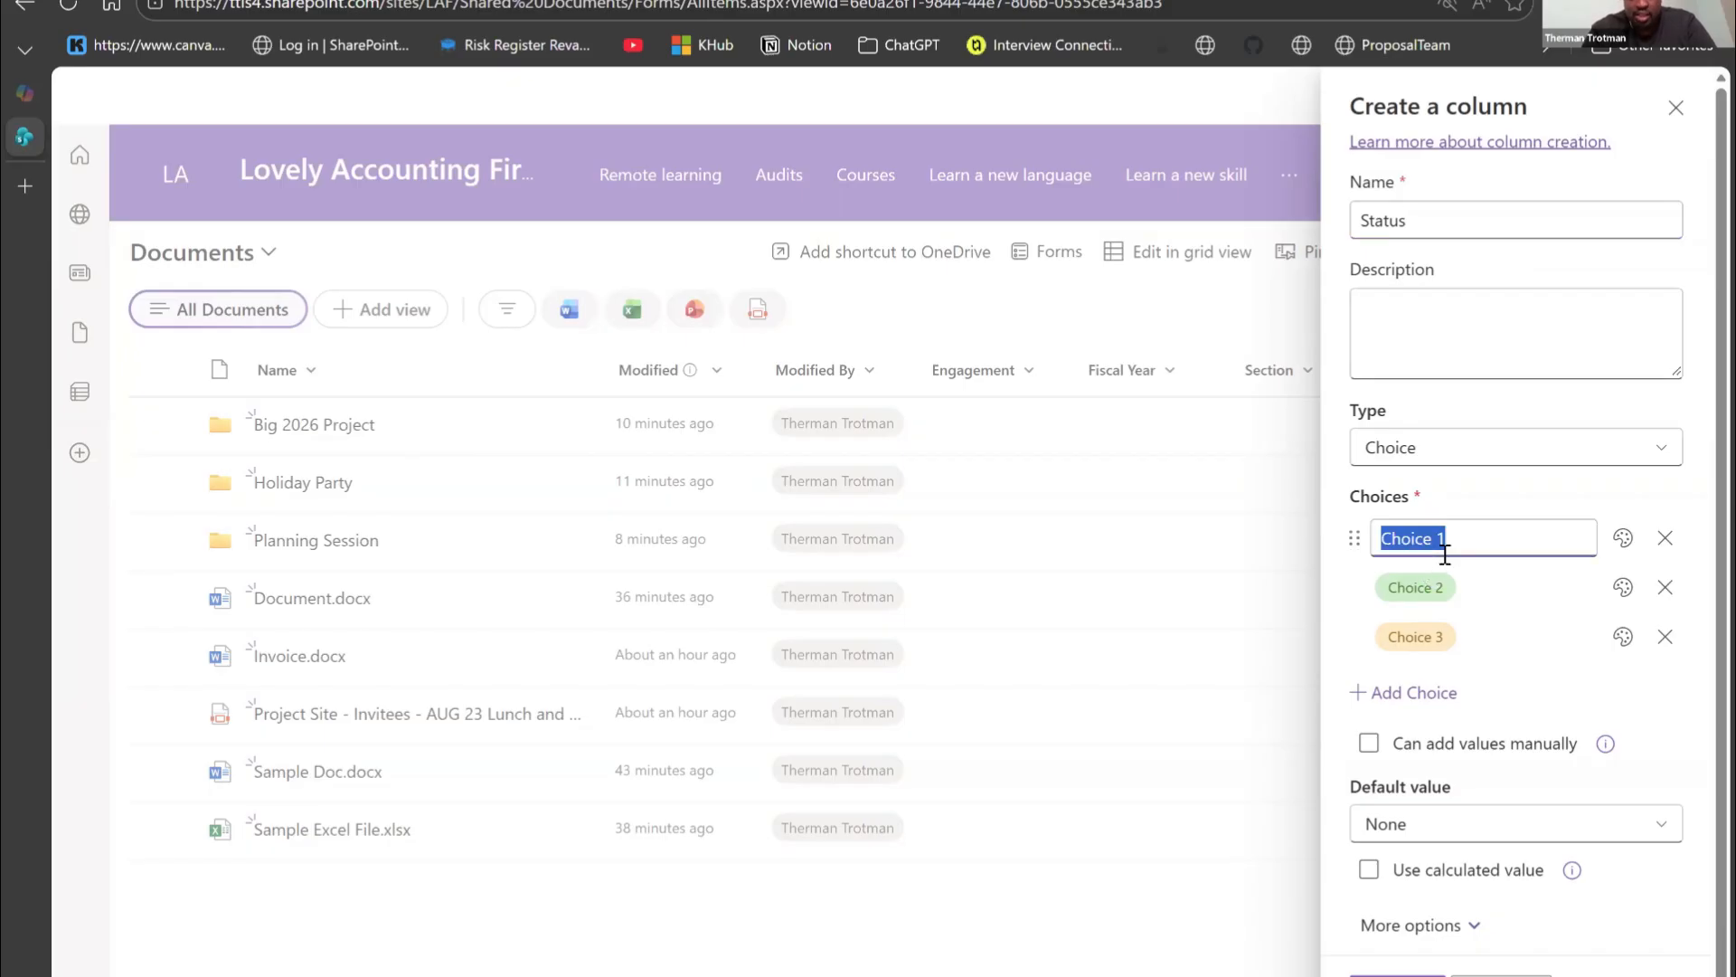
text(not)
key(BackSpace)
key(BackSpace)
key(BackSpace)
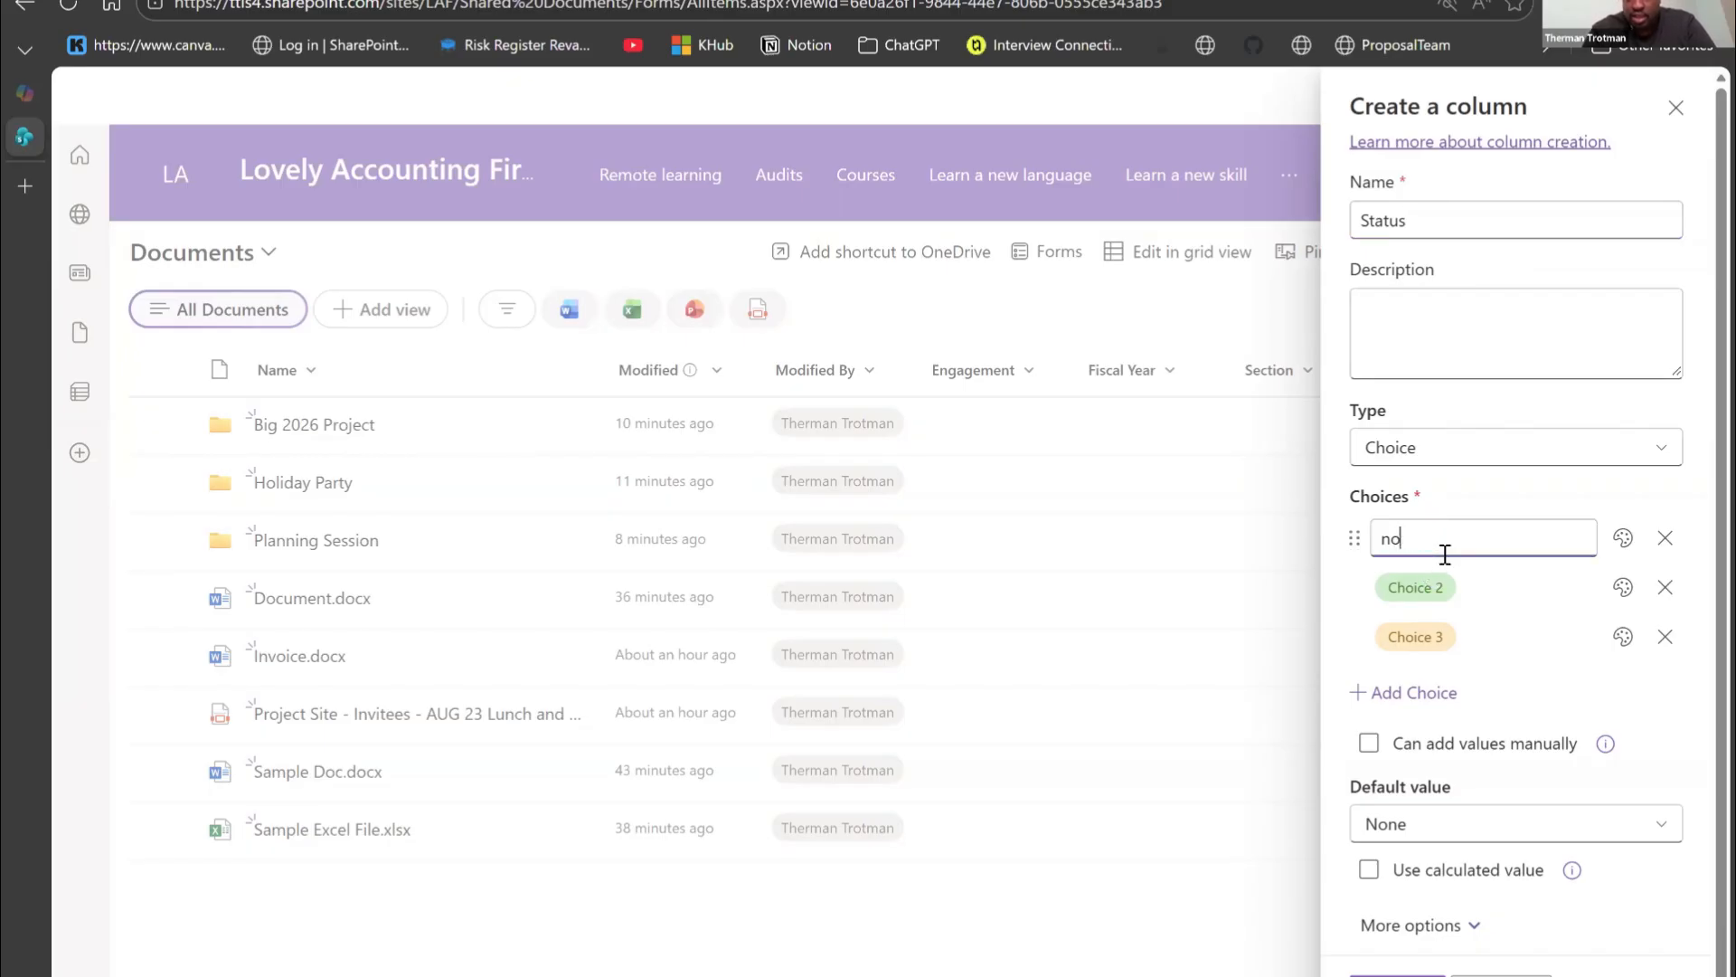
text(Not Started)
click(1457, 587)
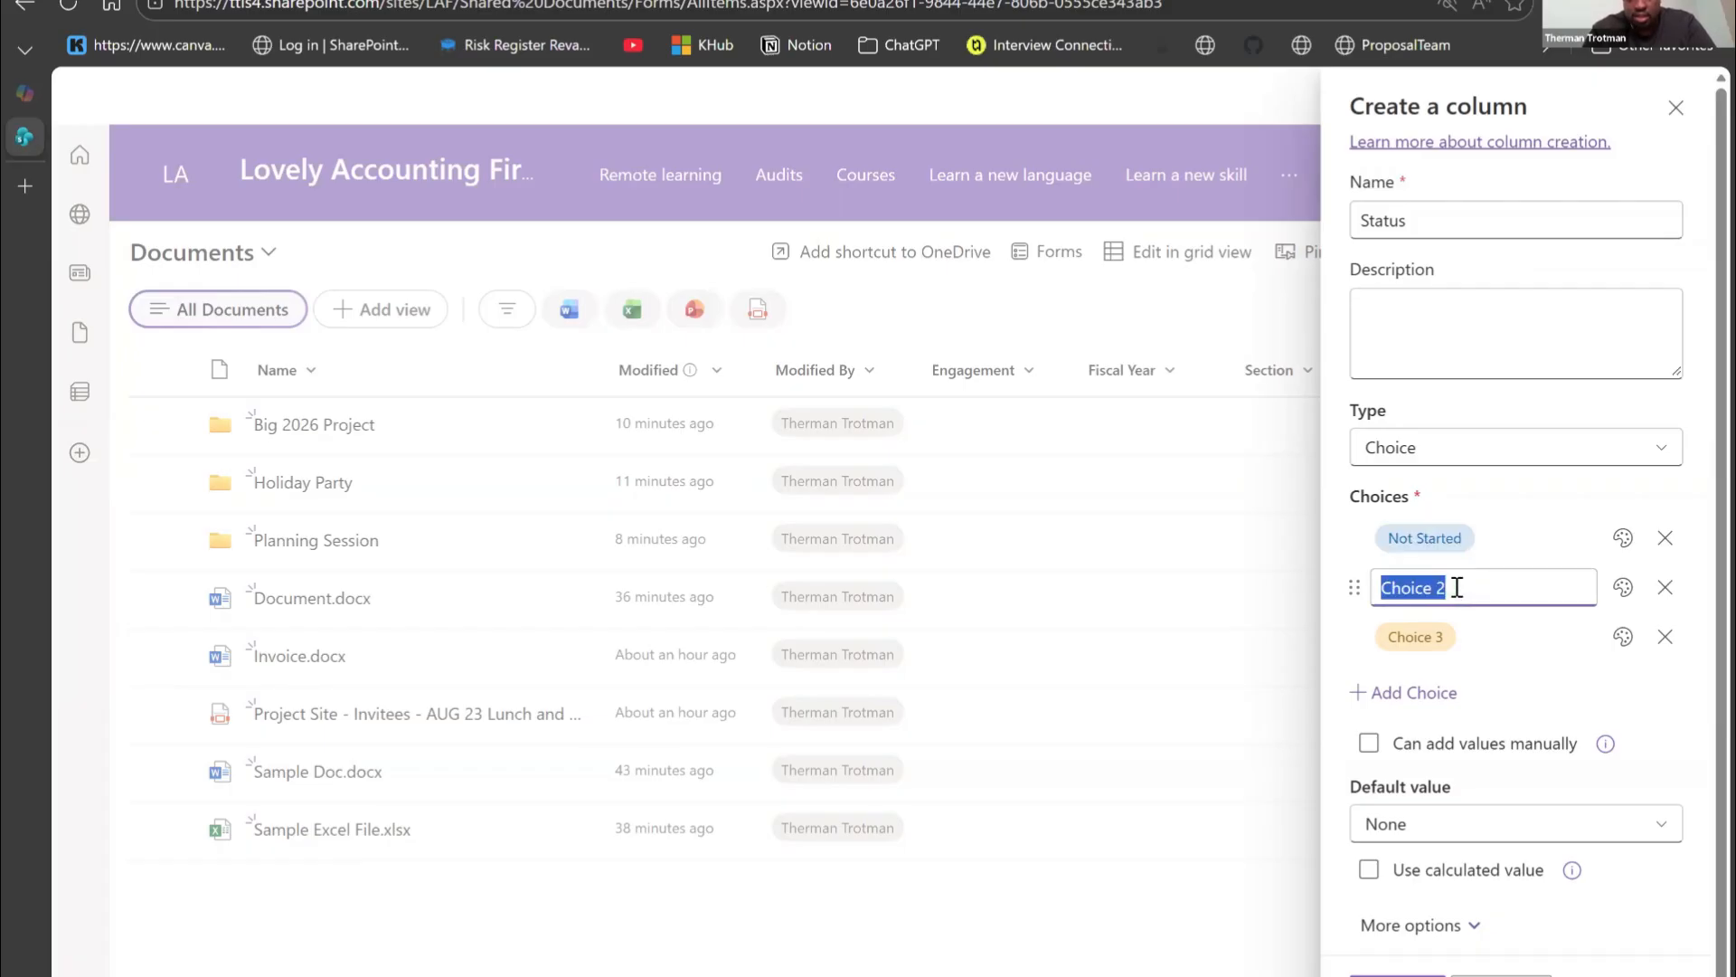
text(Complete)
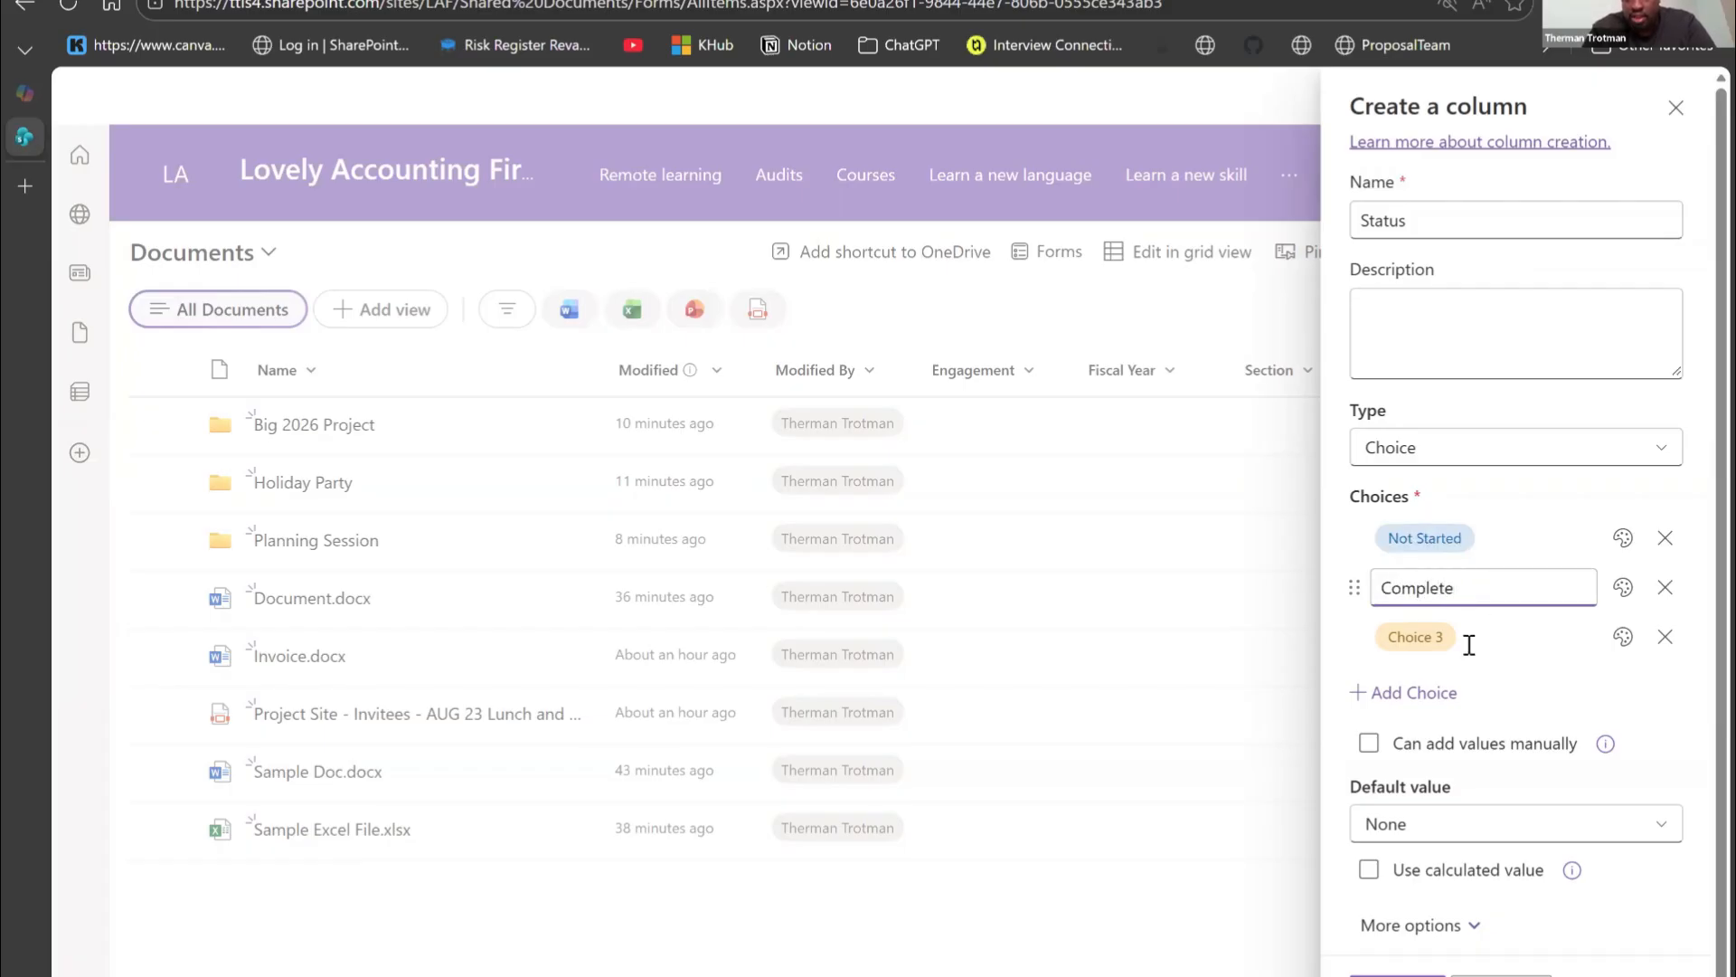
click(1469, 643)
text(In Prog)
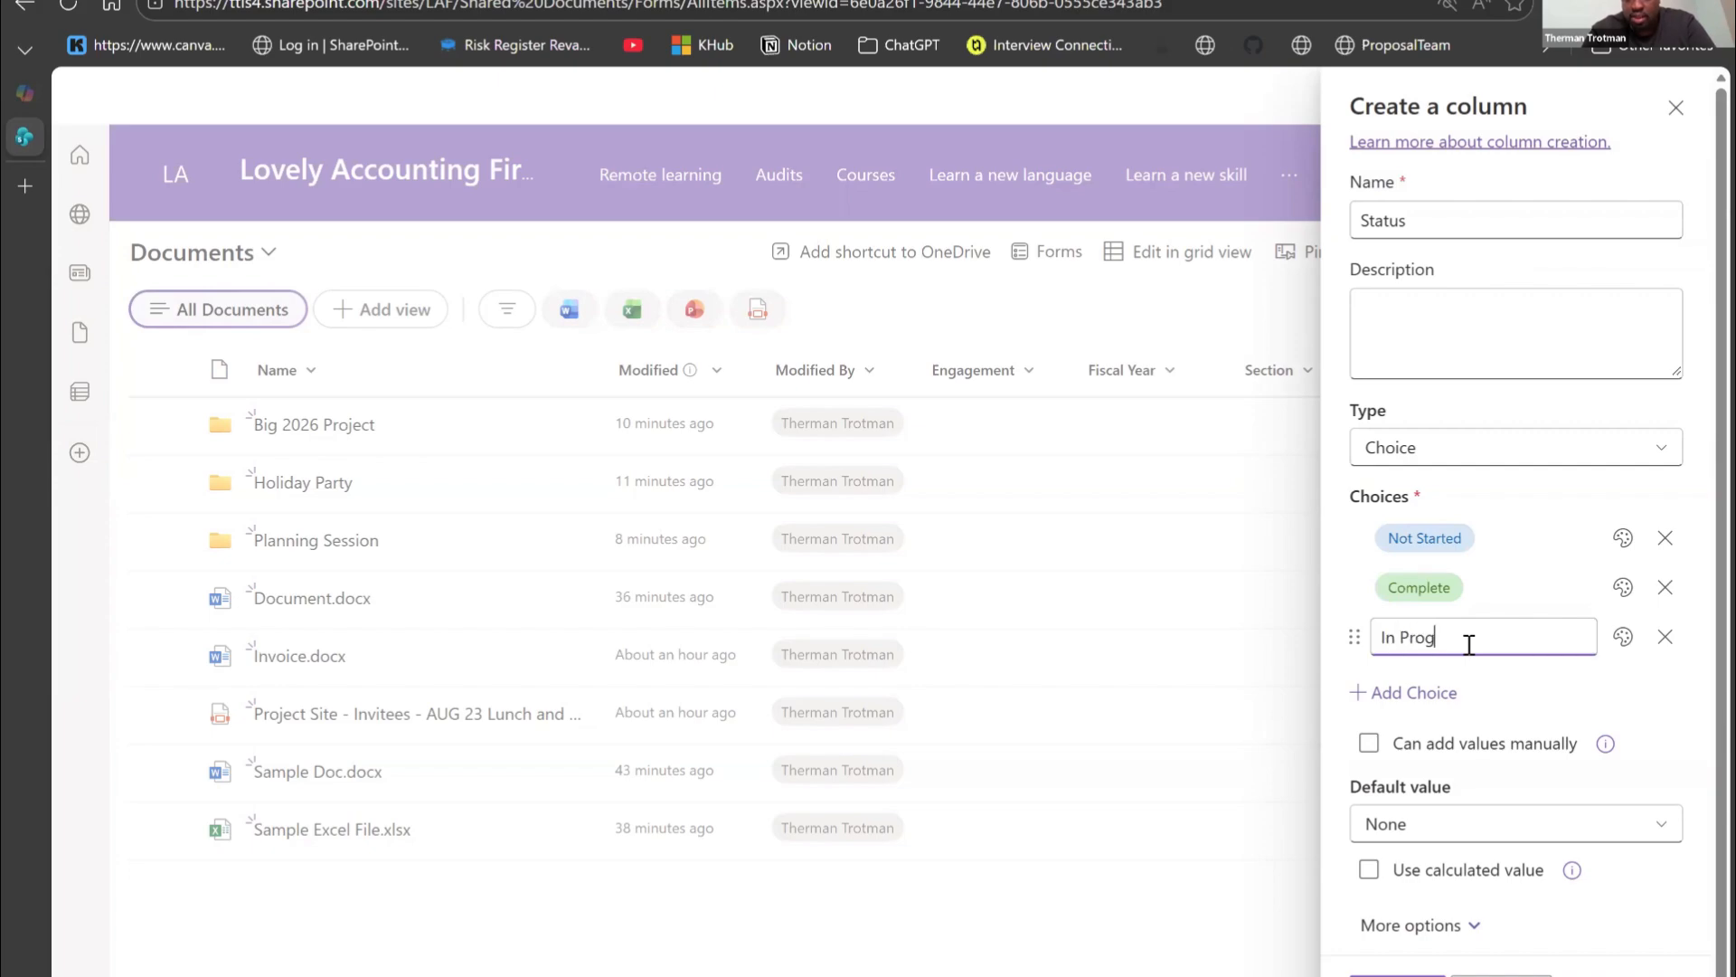
text(ress)
Step: Set the Status column's default value to Not Started and save the column
scroll(1429, 809, down, 1)
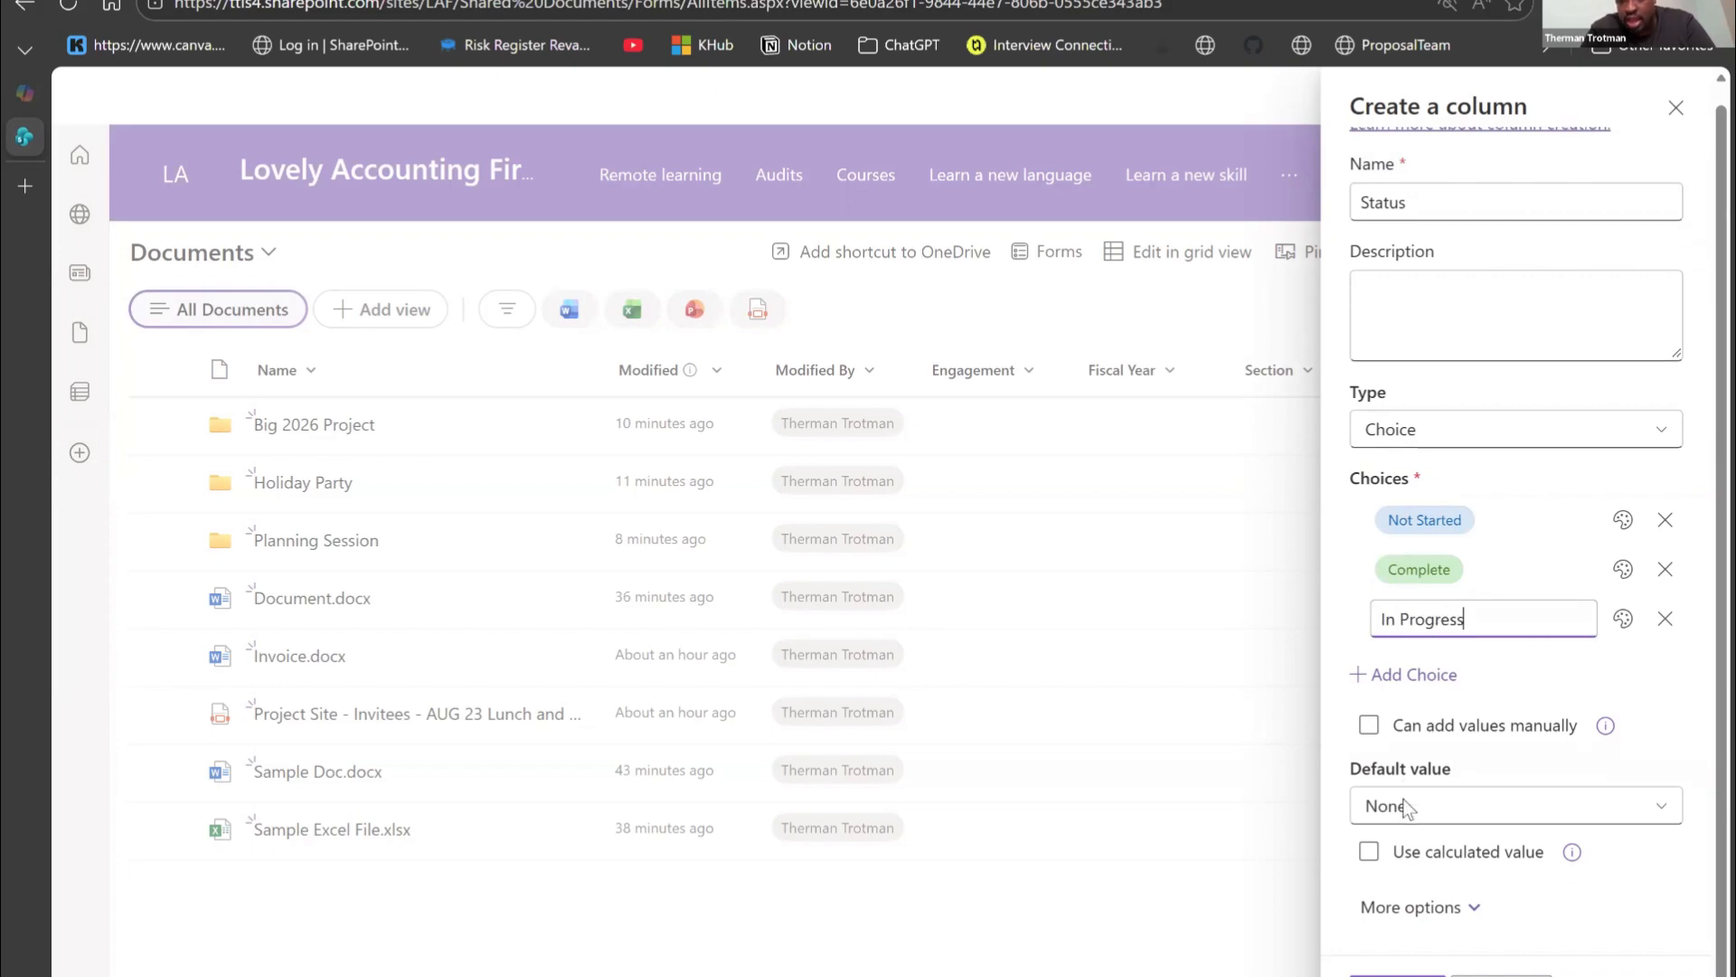
click(1462, 819)
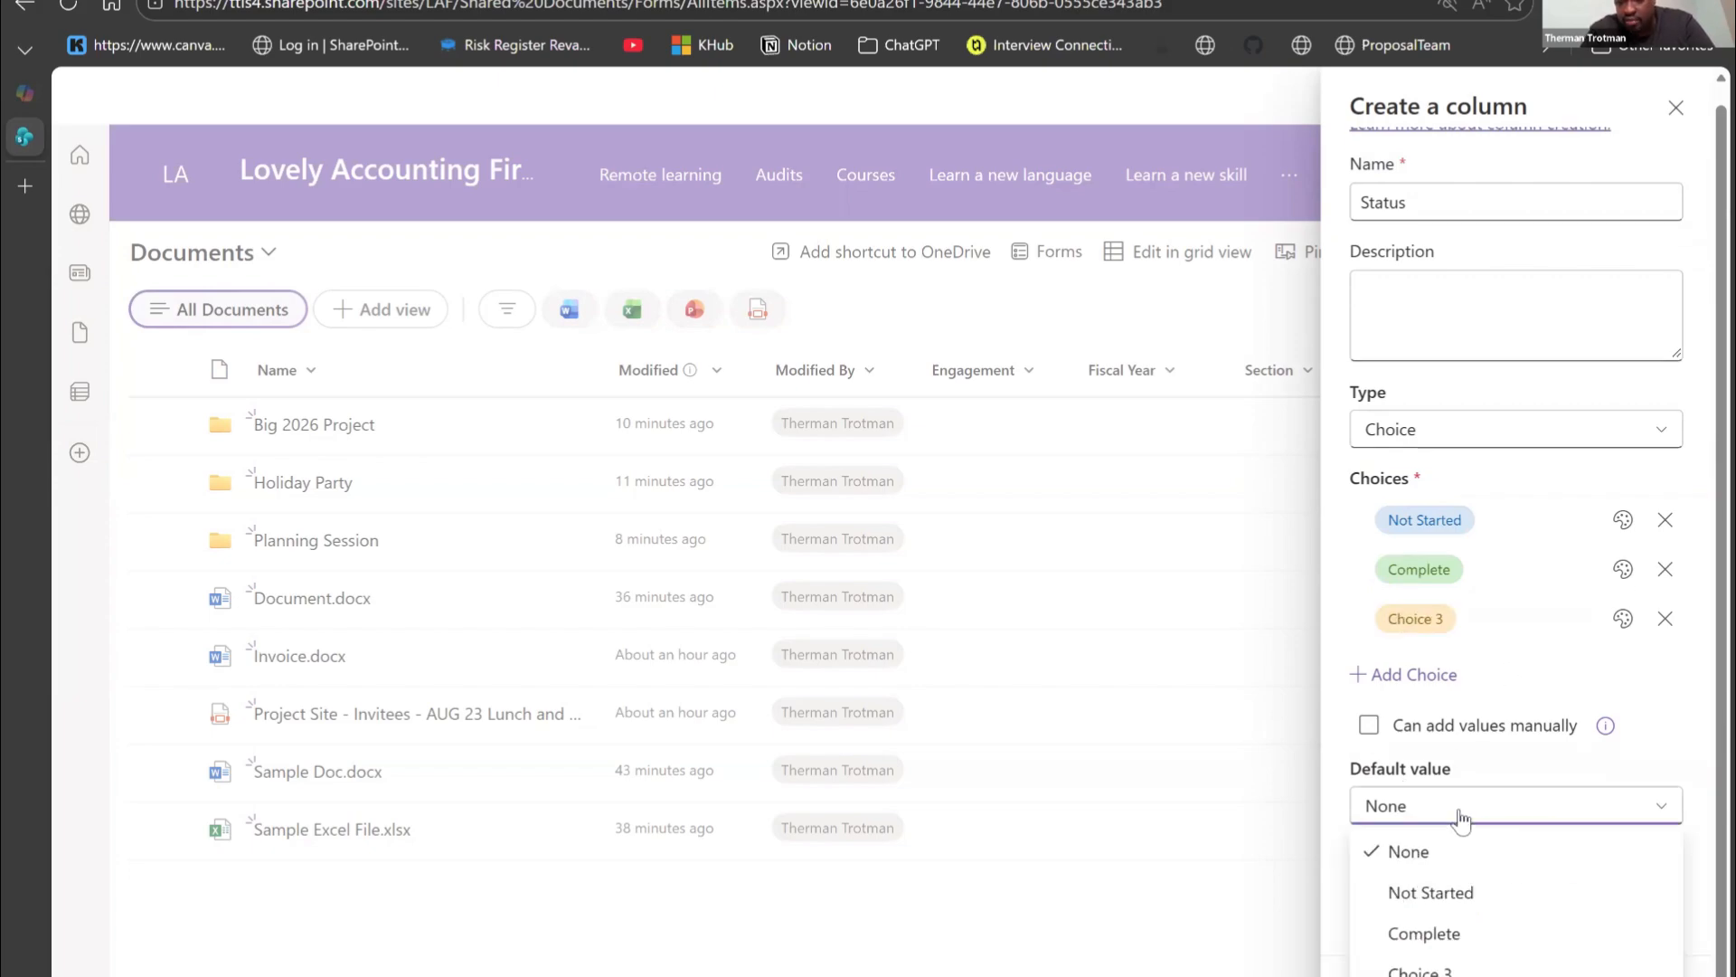
click(1407, 900)
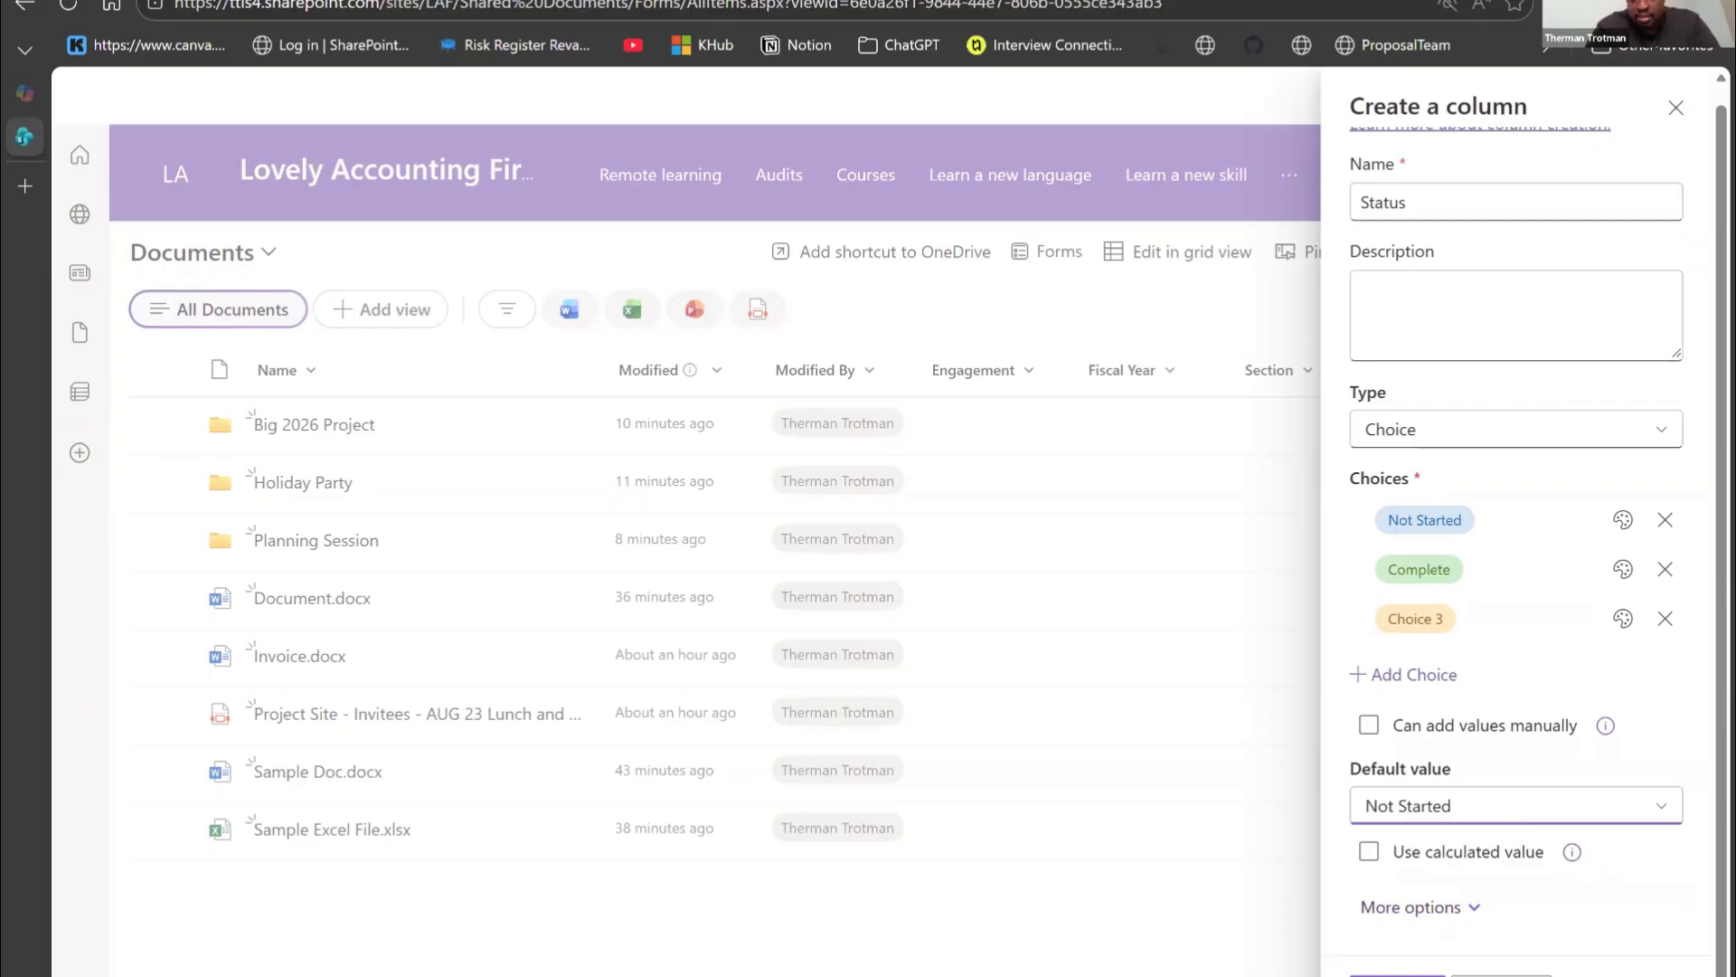
click(1398, 975)
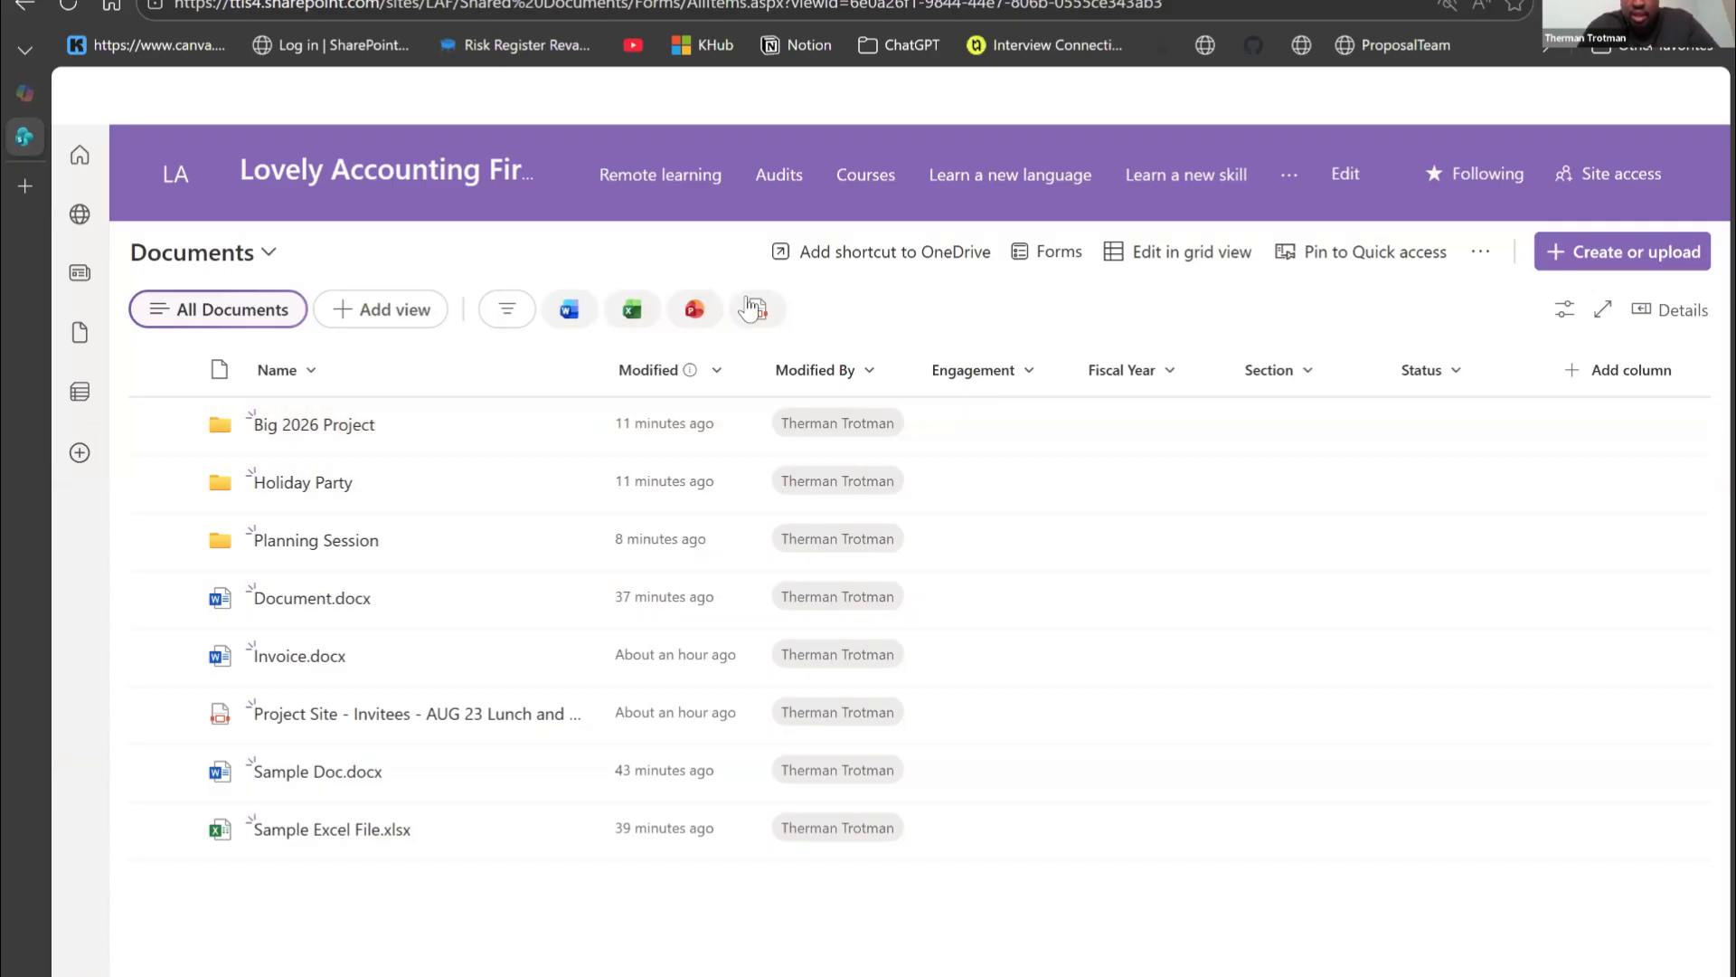
Step: Switch the Documents library to grid editing and widen the Engagement column so its choices fit
click(1183, 253)
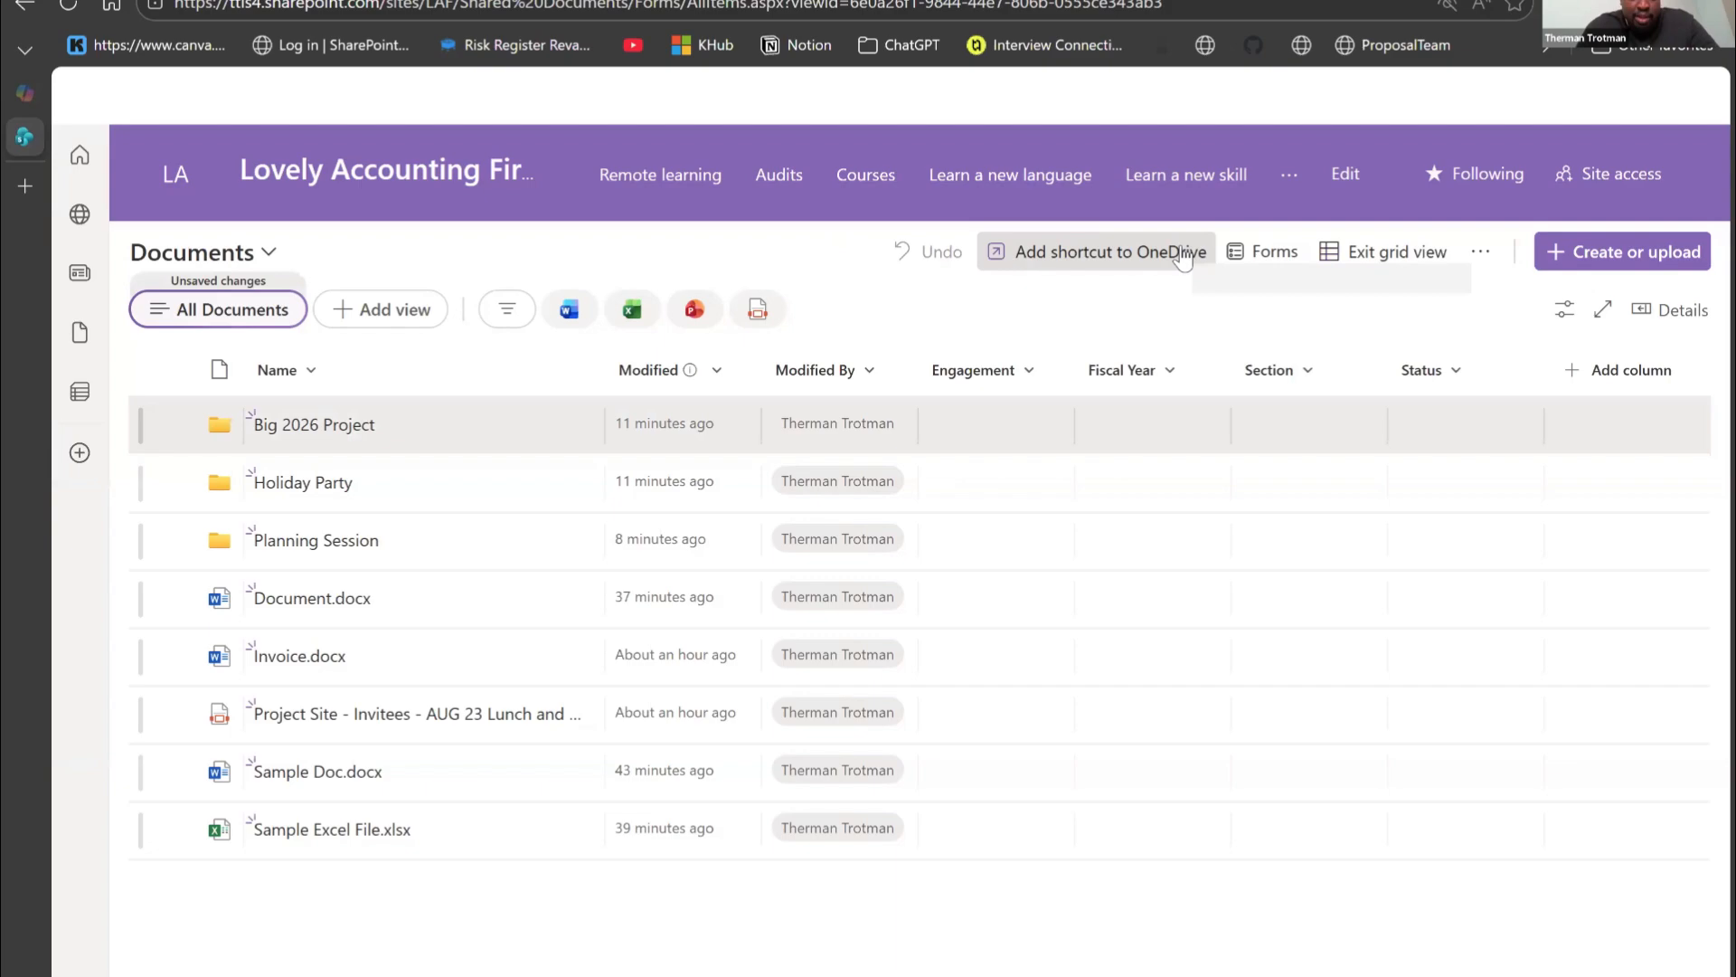
click(1033, 607)
click(1031, 601)
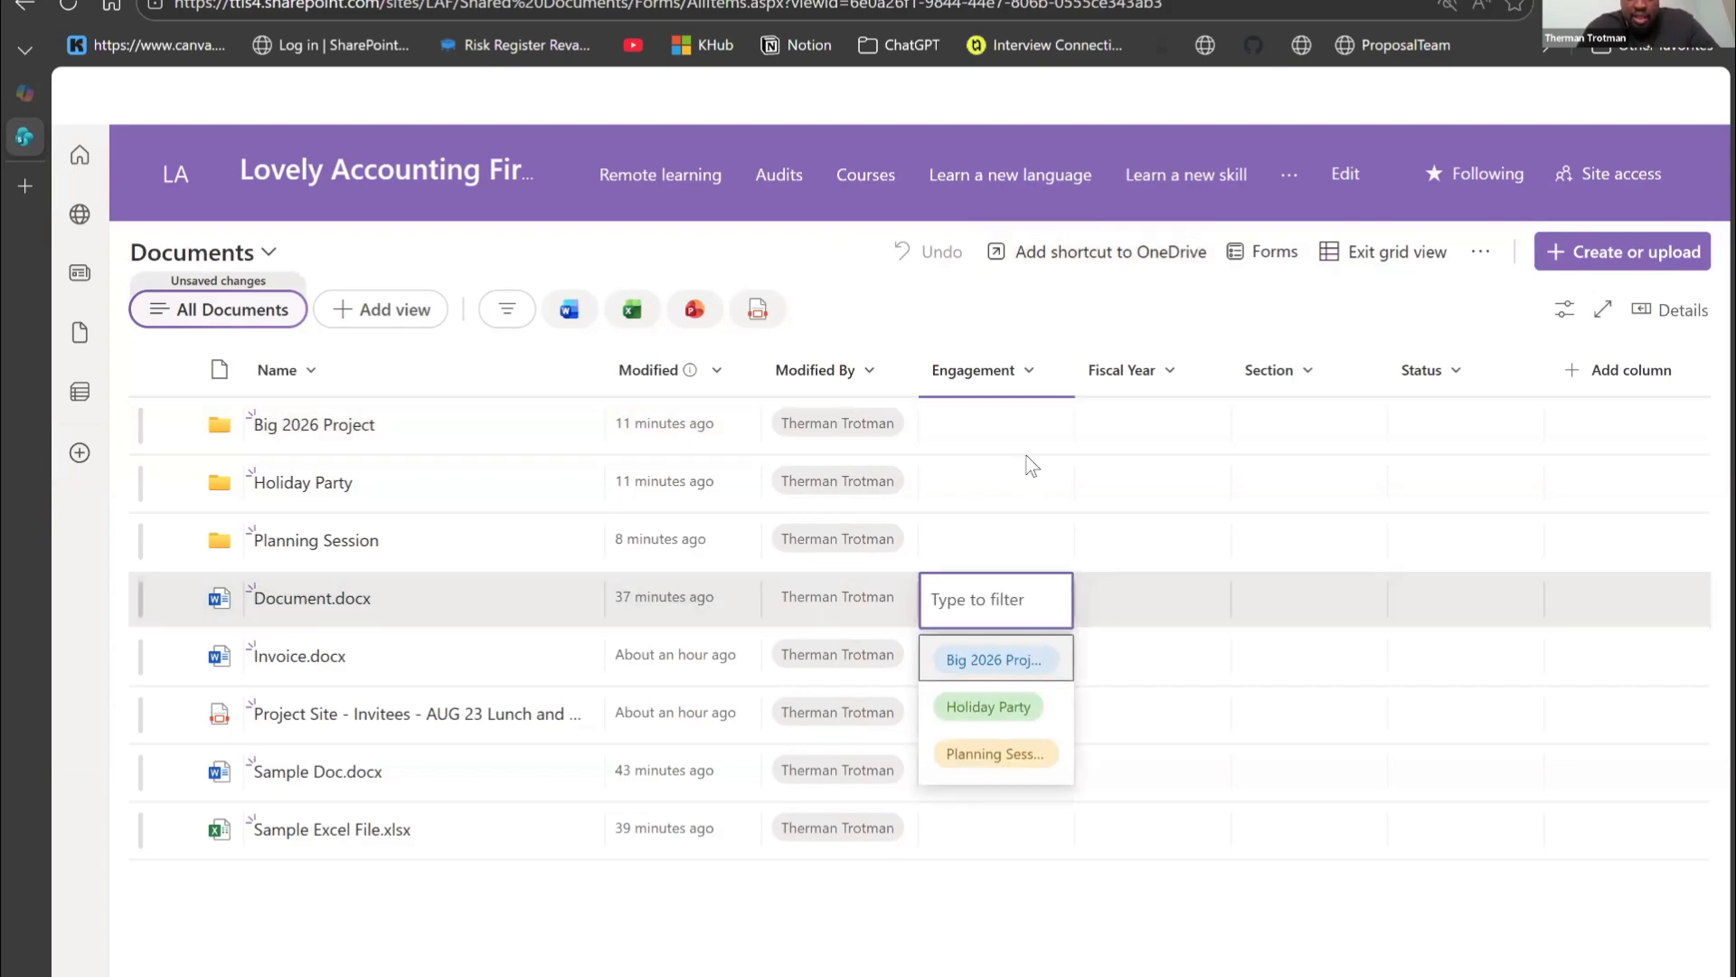
drag(1075, 373, 1168, 378)
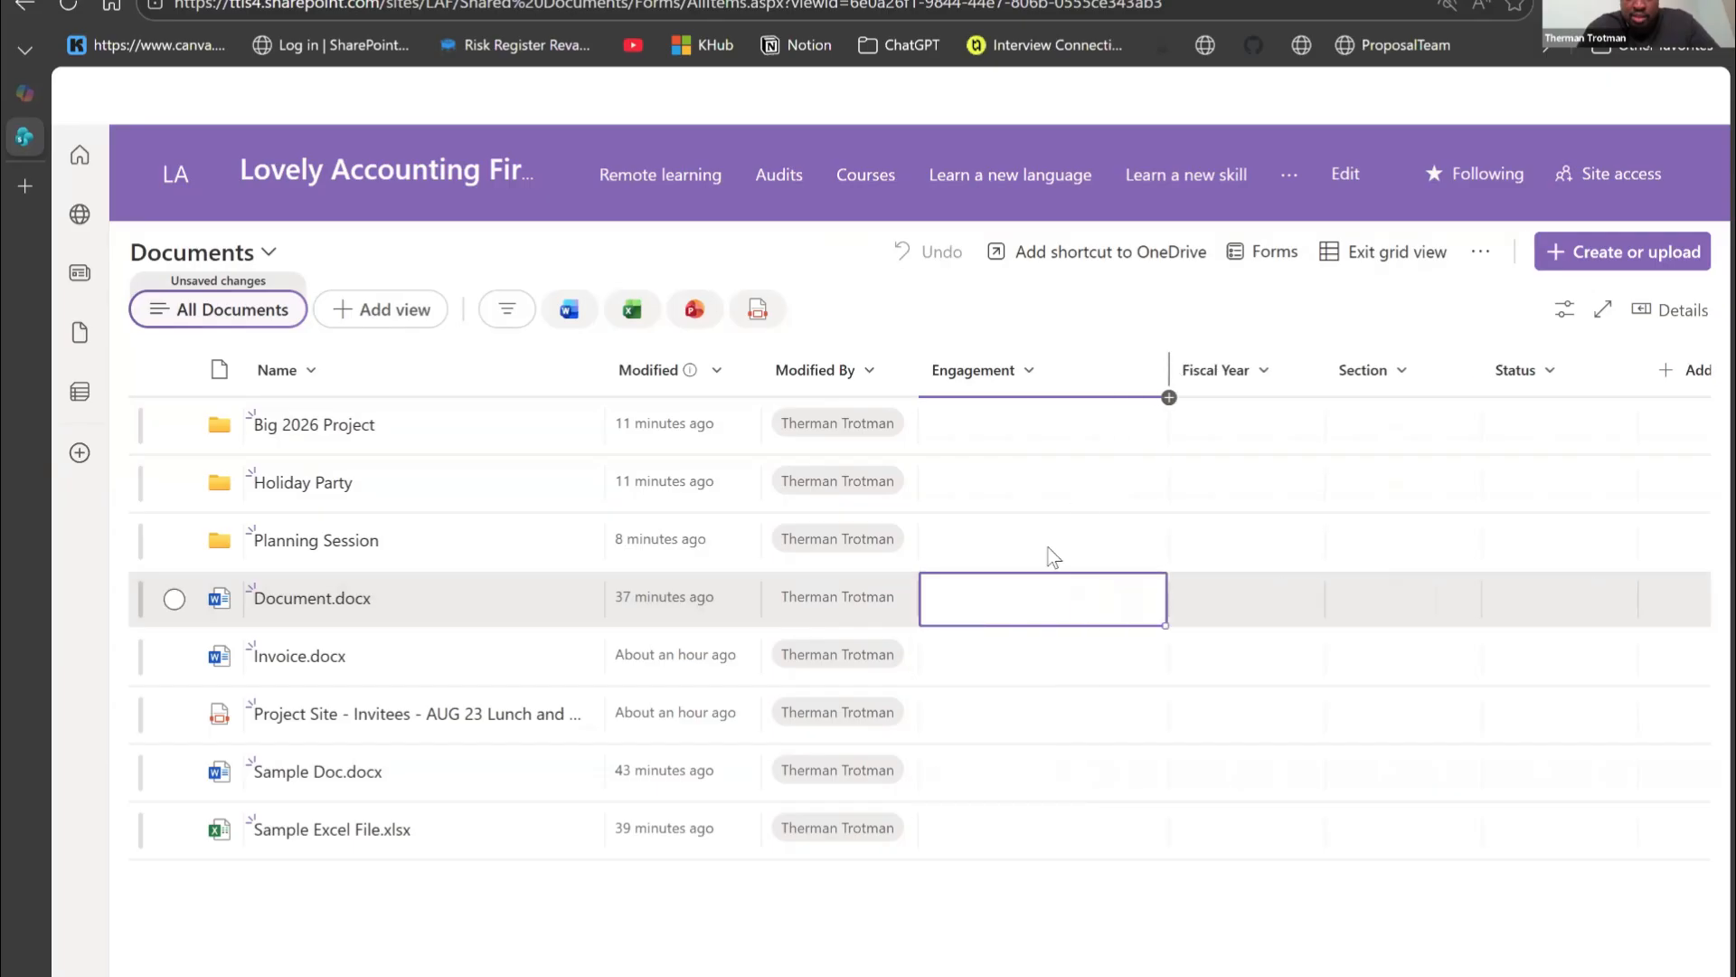
Step: Set the Engagement of Document.docx to Big 2026 Project and fill it down through Invoice.docx and the Project Site invitees file
click(1016, 600)
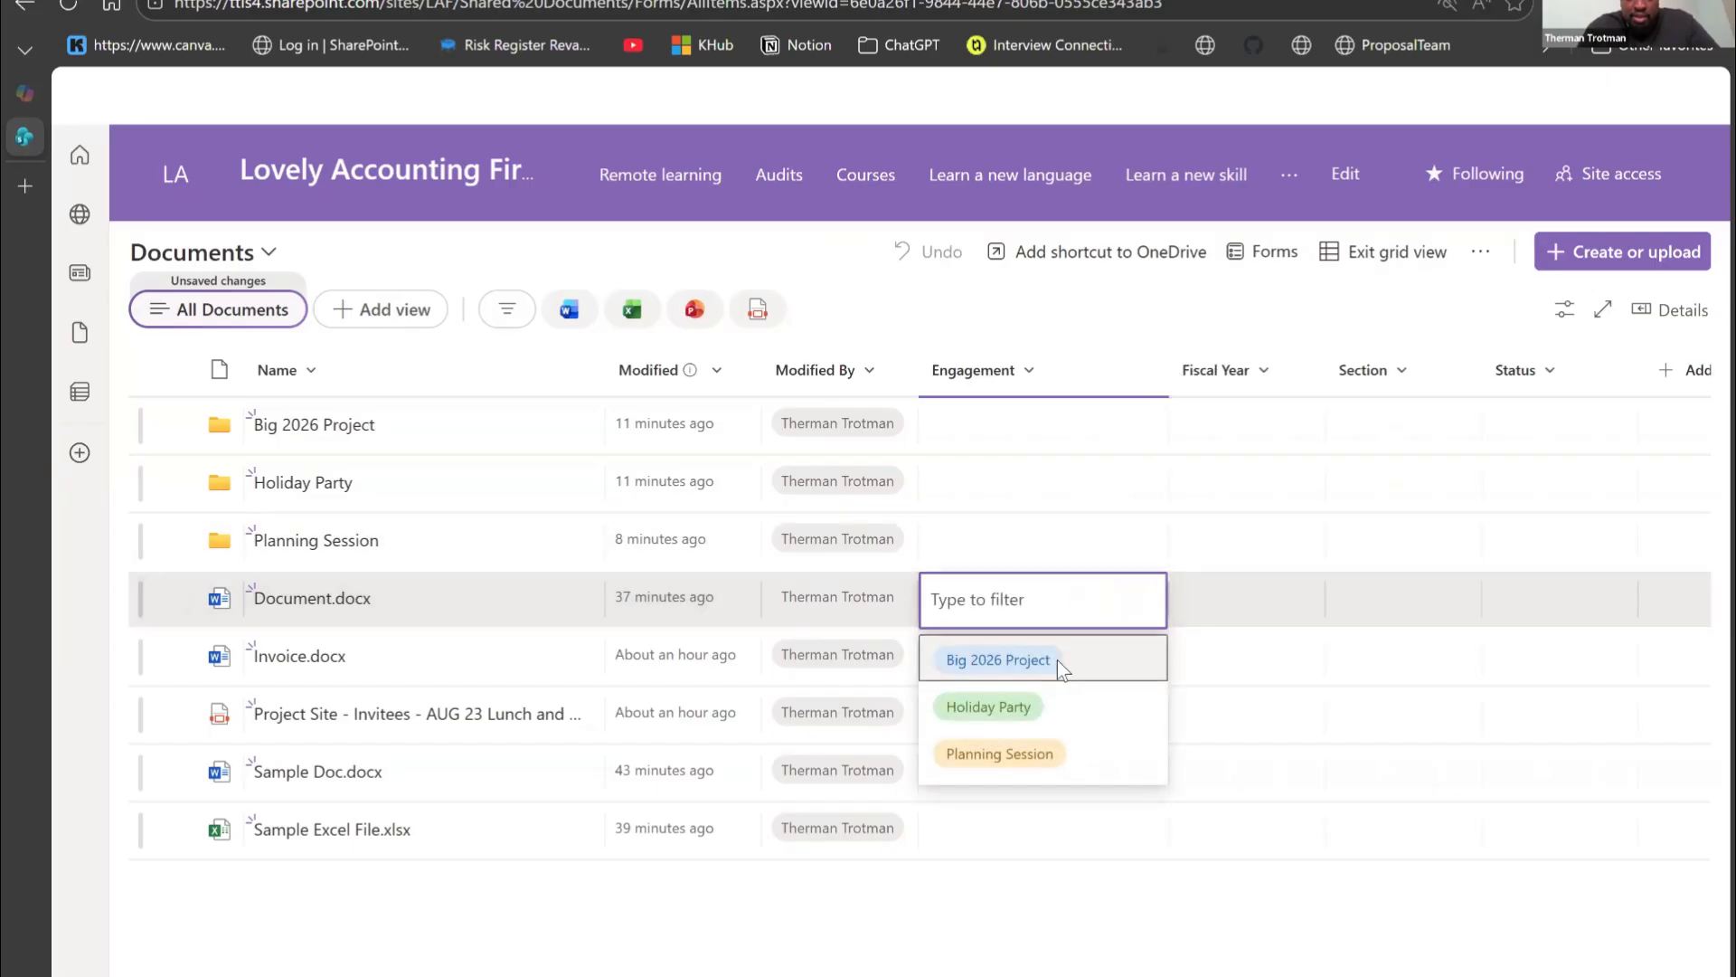
click(1056, 659)
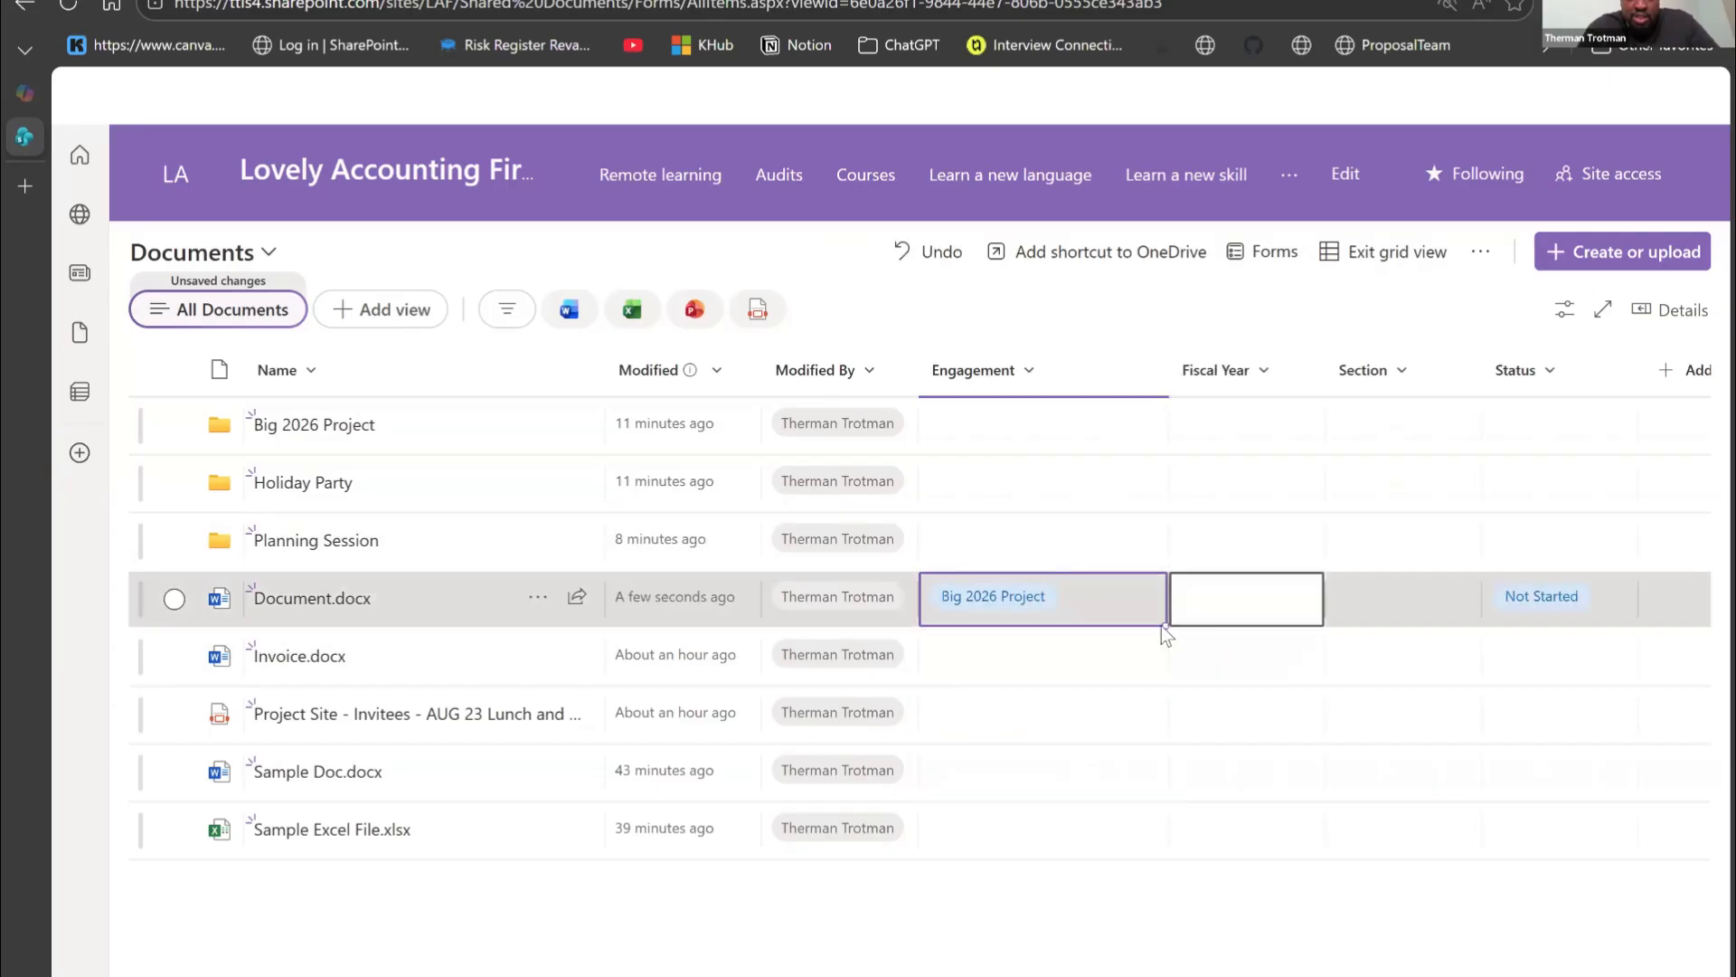
drag(1161, 625, 1132, 716)
Step: Set the Engagement of Sample Doc.docx to Holiday Party and of Sample Excel File.xlsx to Planning Session
click(1052, 779)
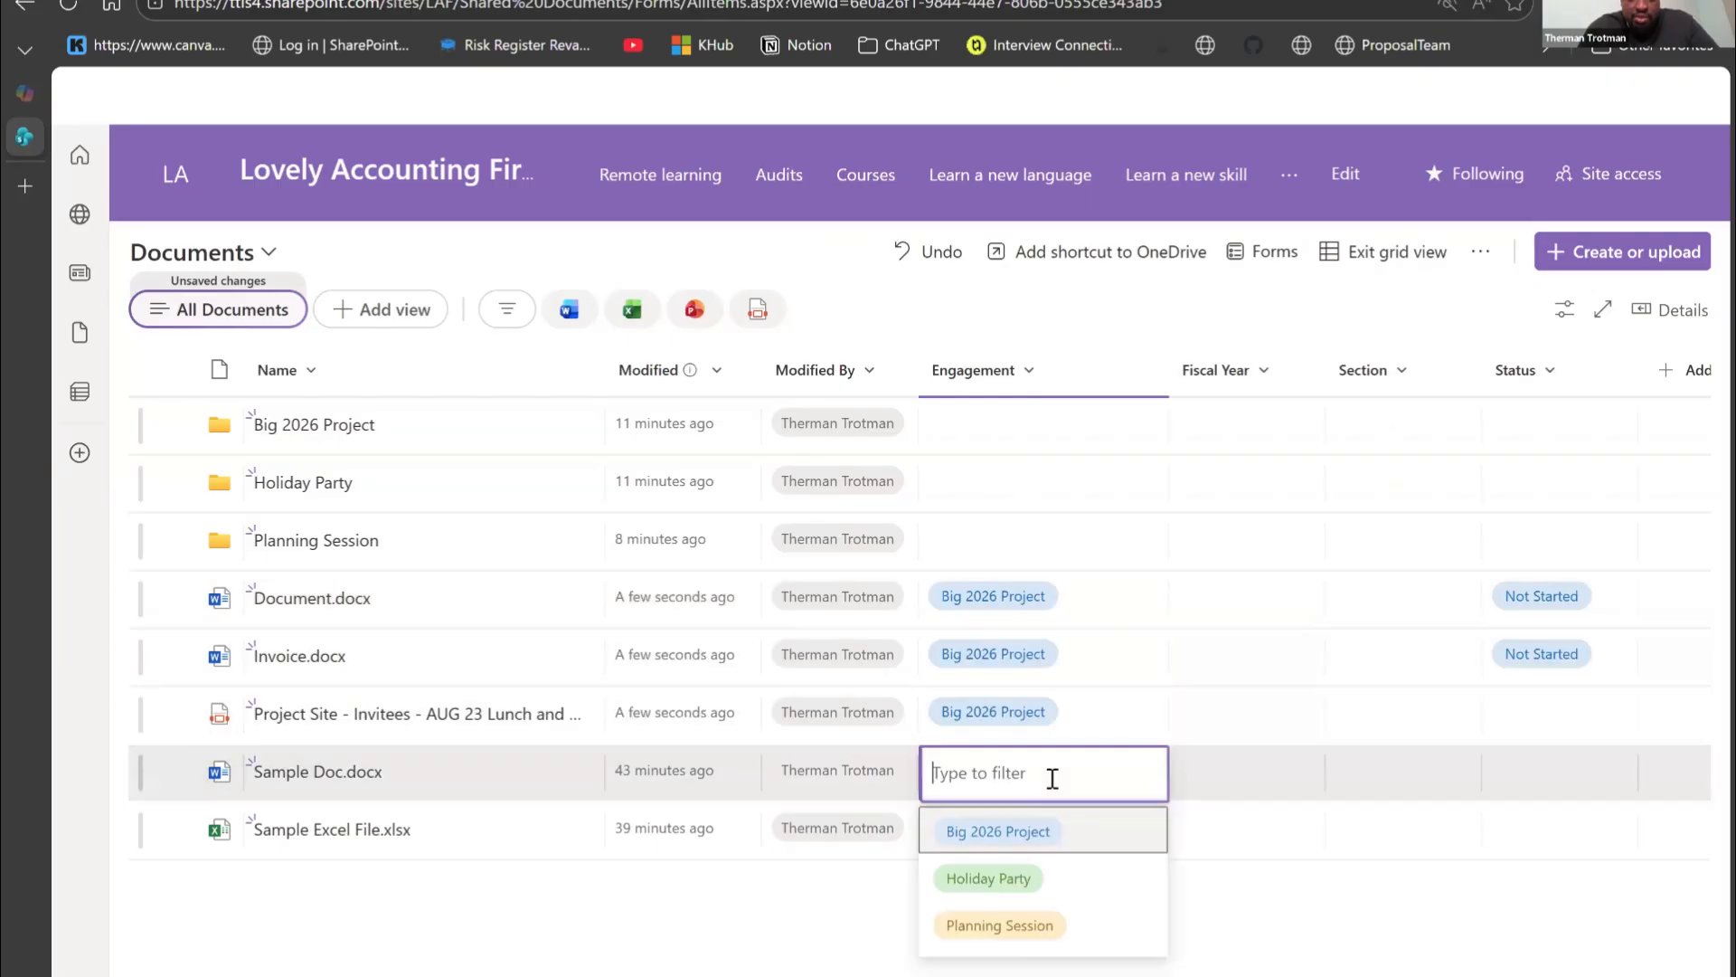
click(1005, 891)
click(1034, 831)
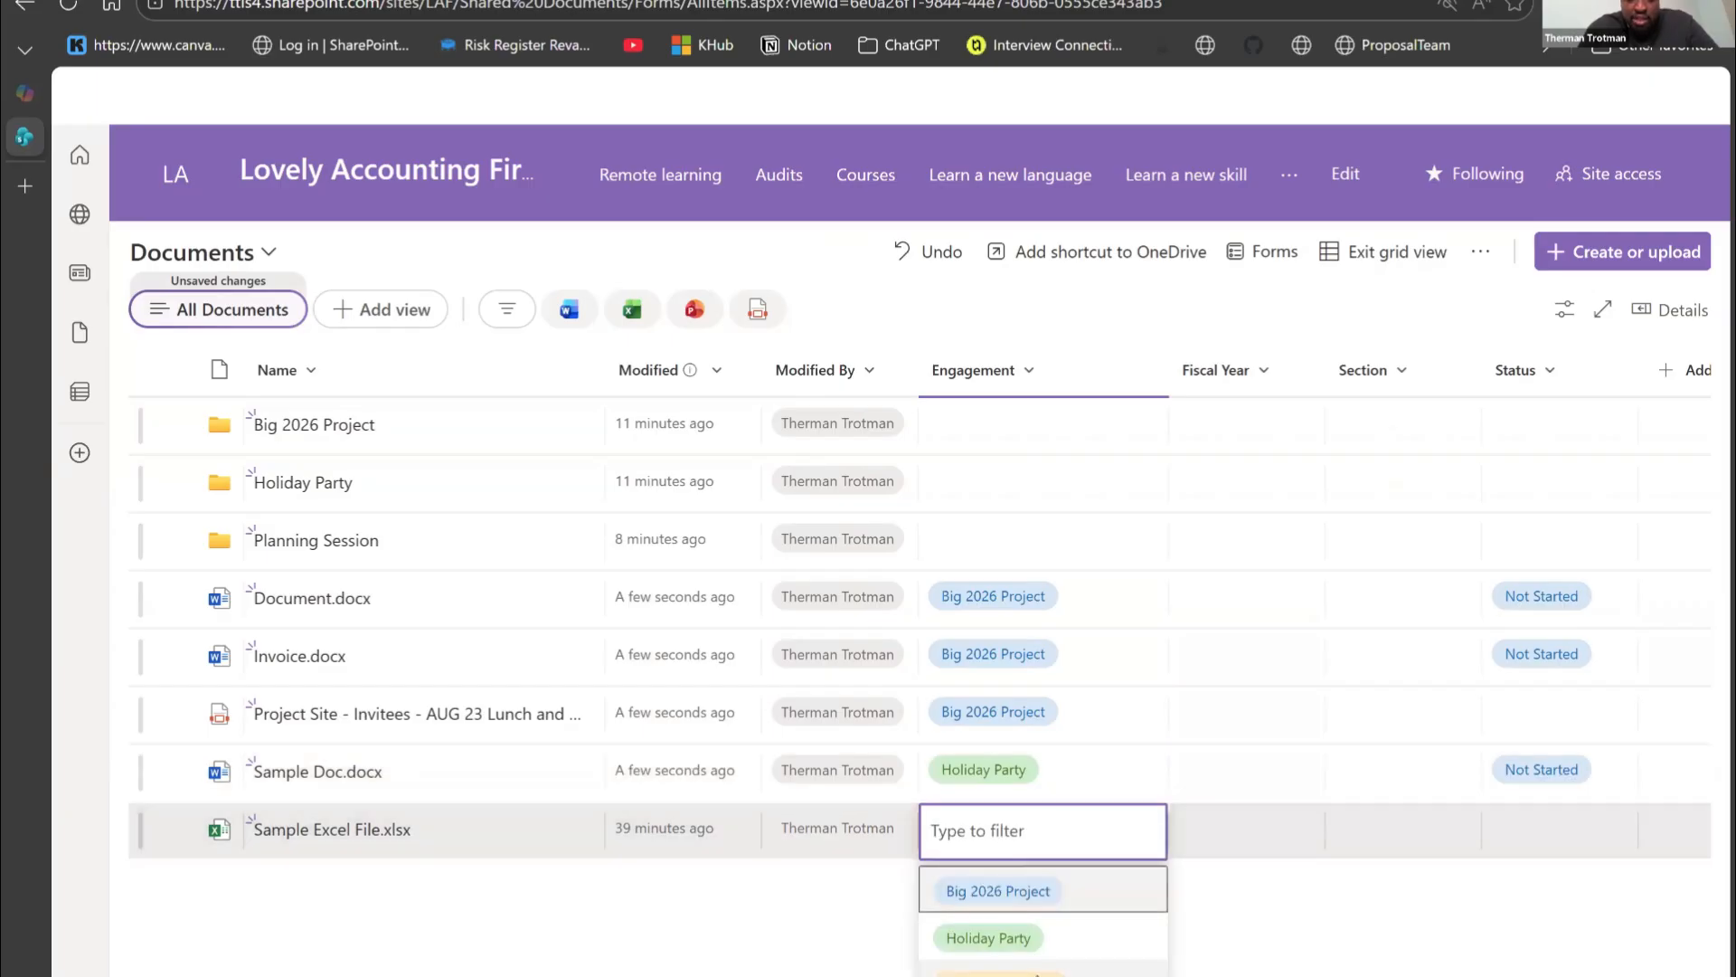
click(1045, 967)
Step: Fill the Not Started status from Invoice.docx down to the Project Site invitees file
click(1502, 624)
click(1533, 755)
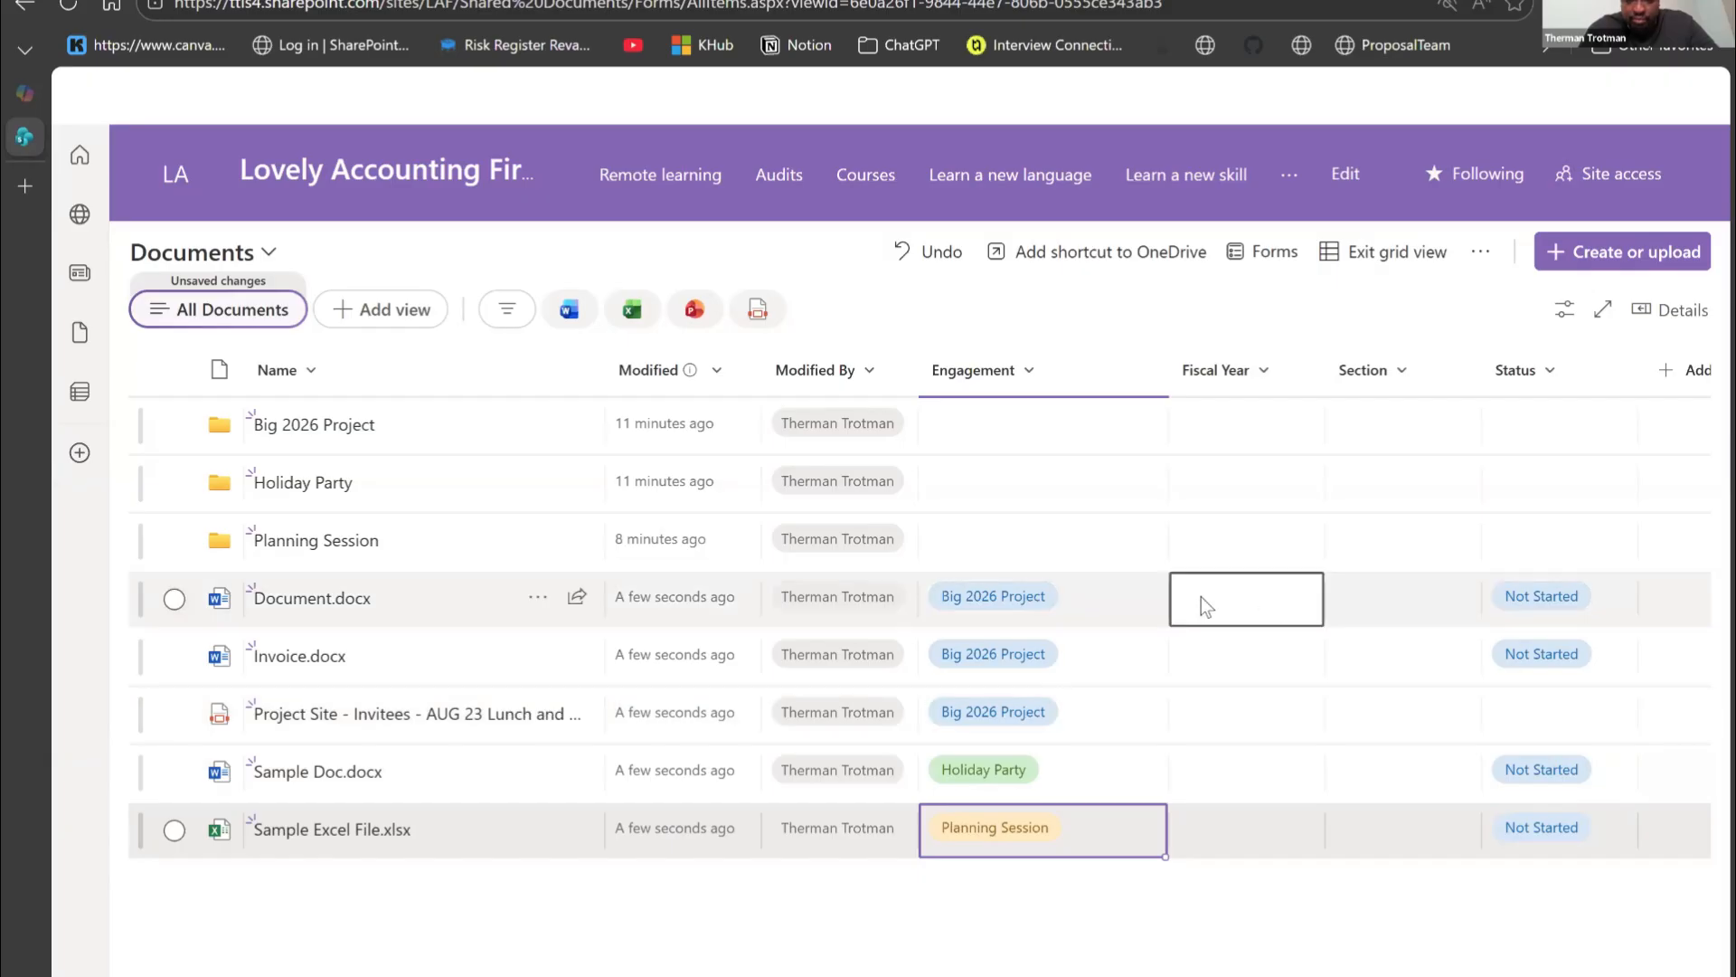
click(1555, 665)
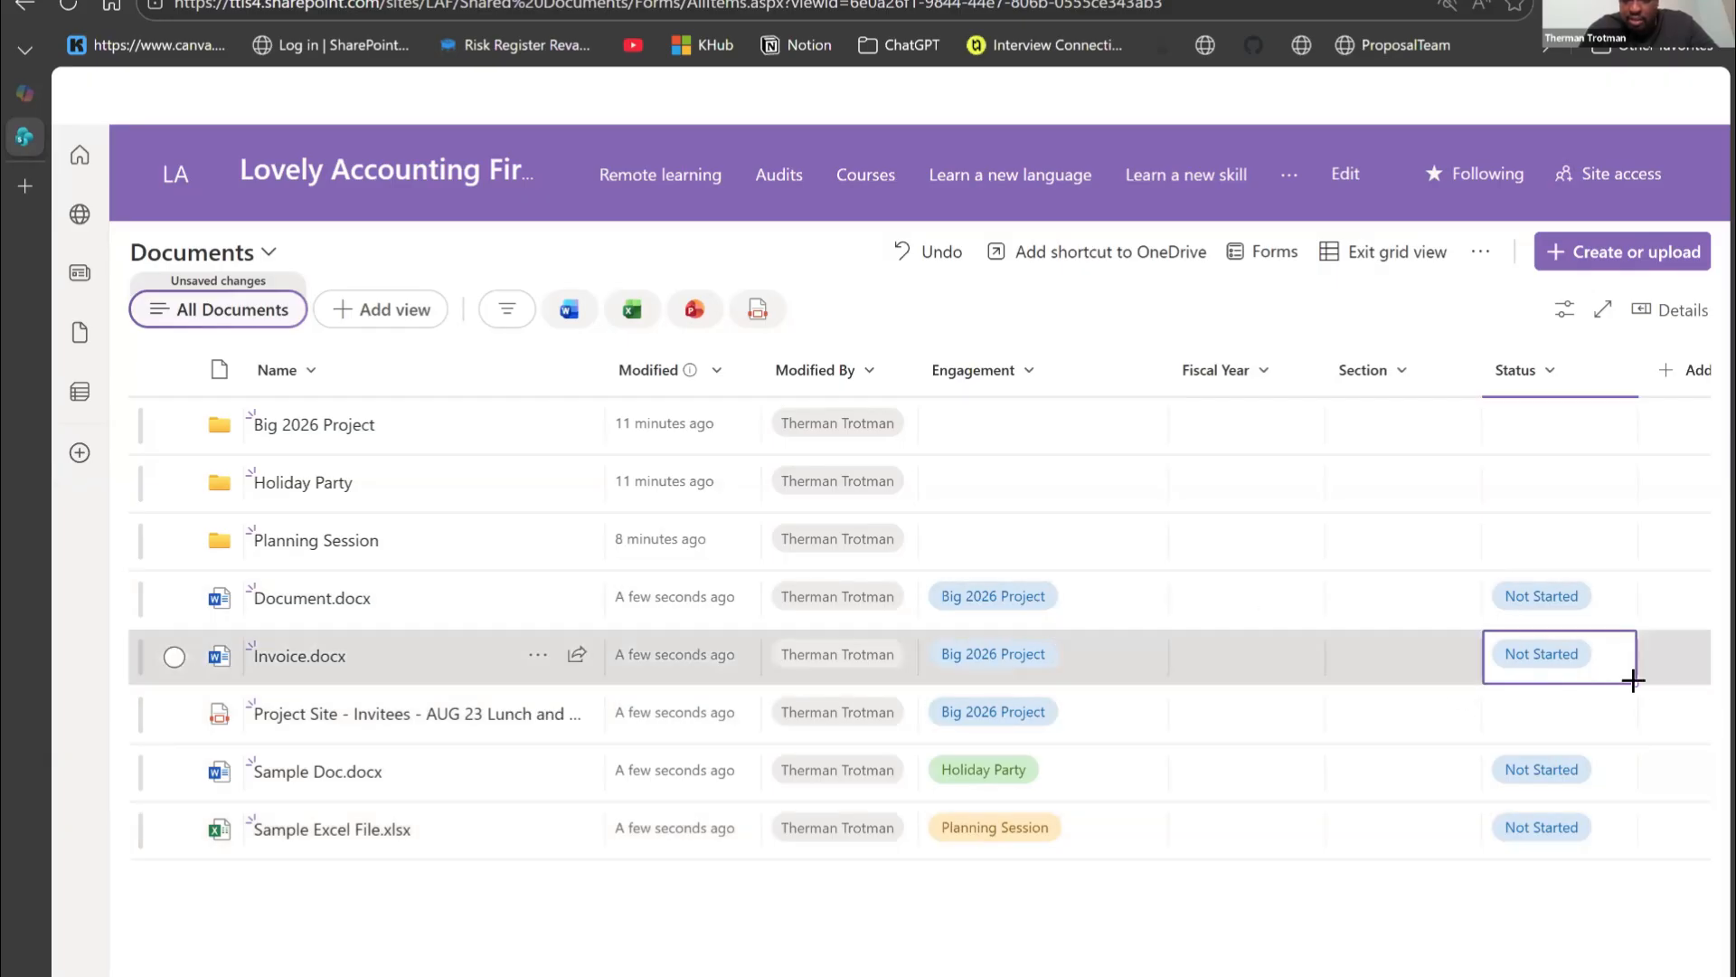
drag(1634, 684, 1639, 732)
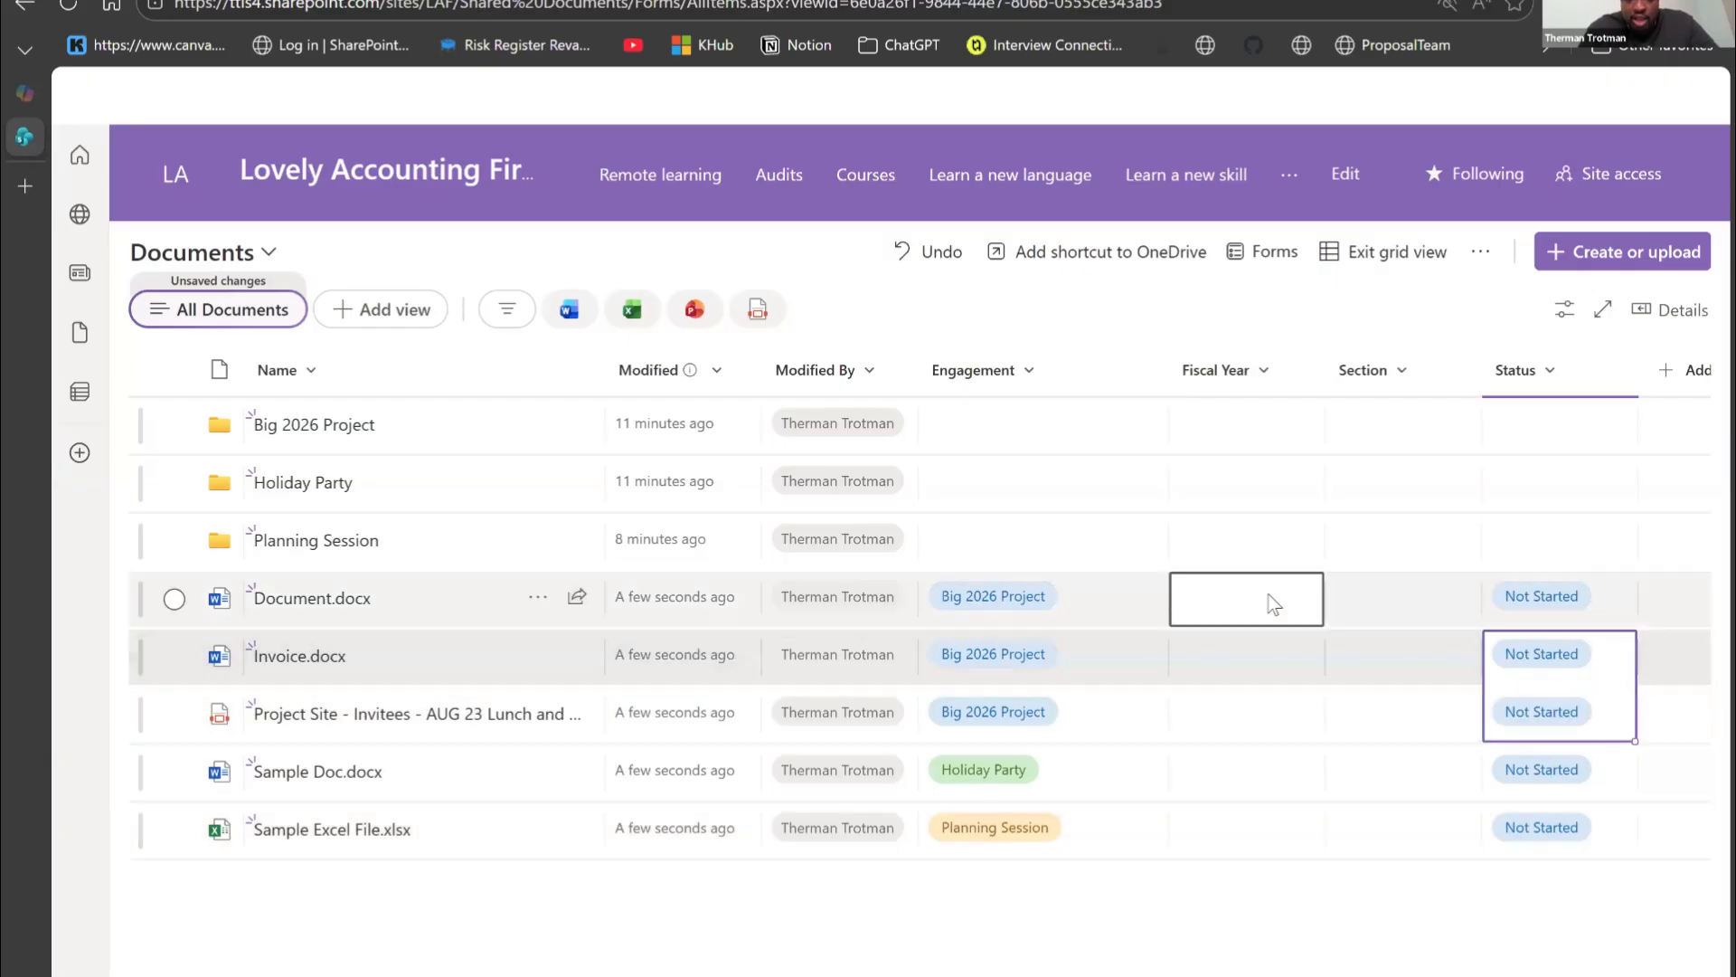
Step: Set the Fiscal Year of Document.docx to FY26 and fill it down through Invoice.docx and the Project Site invitees file
click(1230, 595)
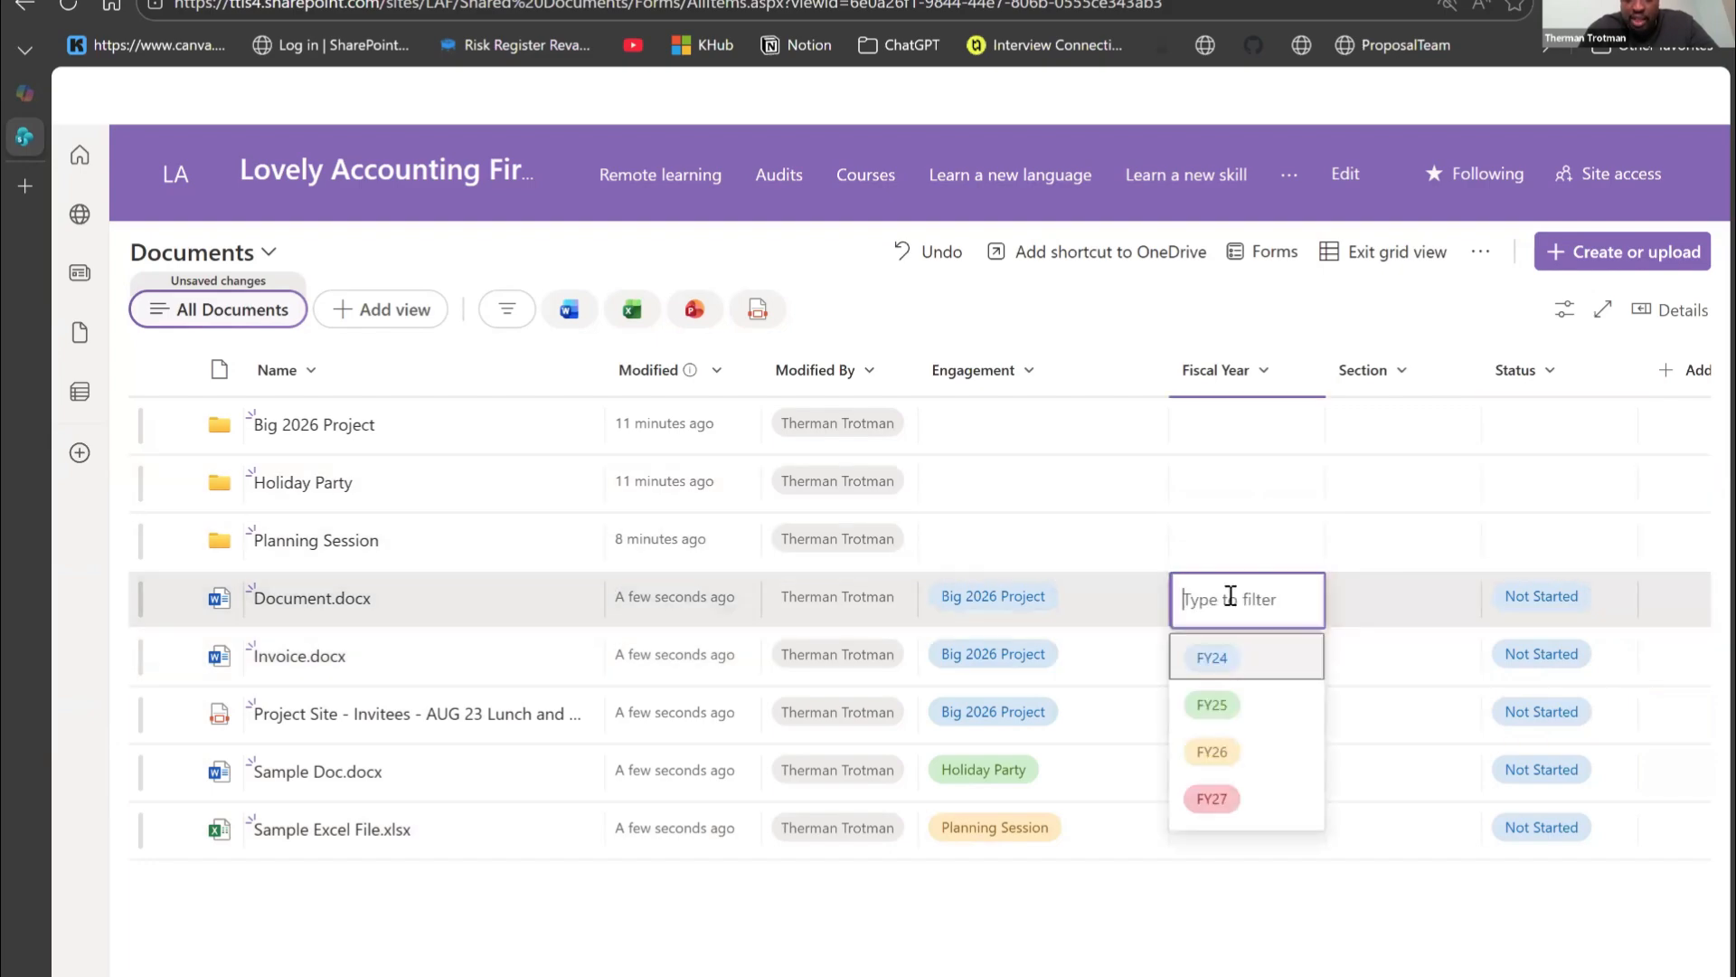
click(1231, 754)
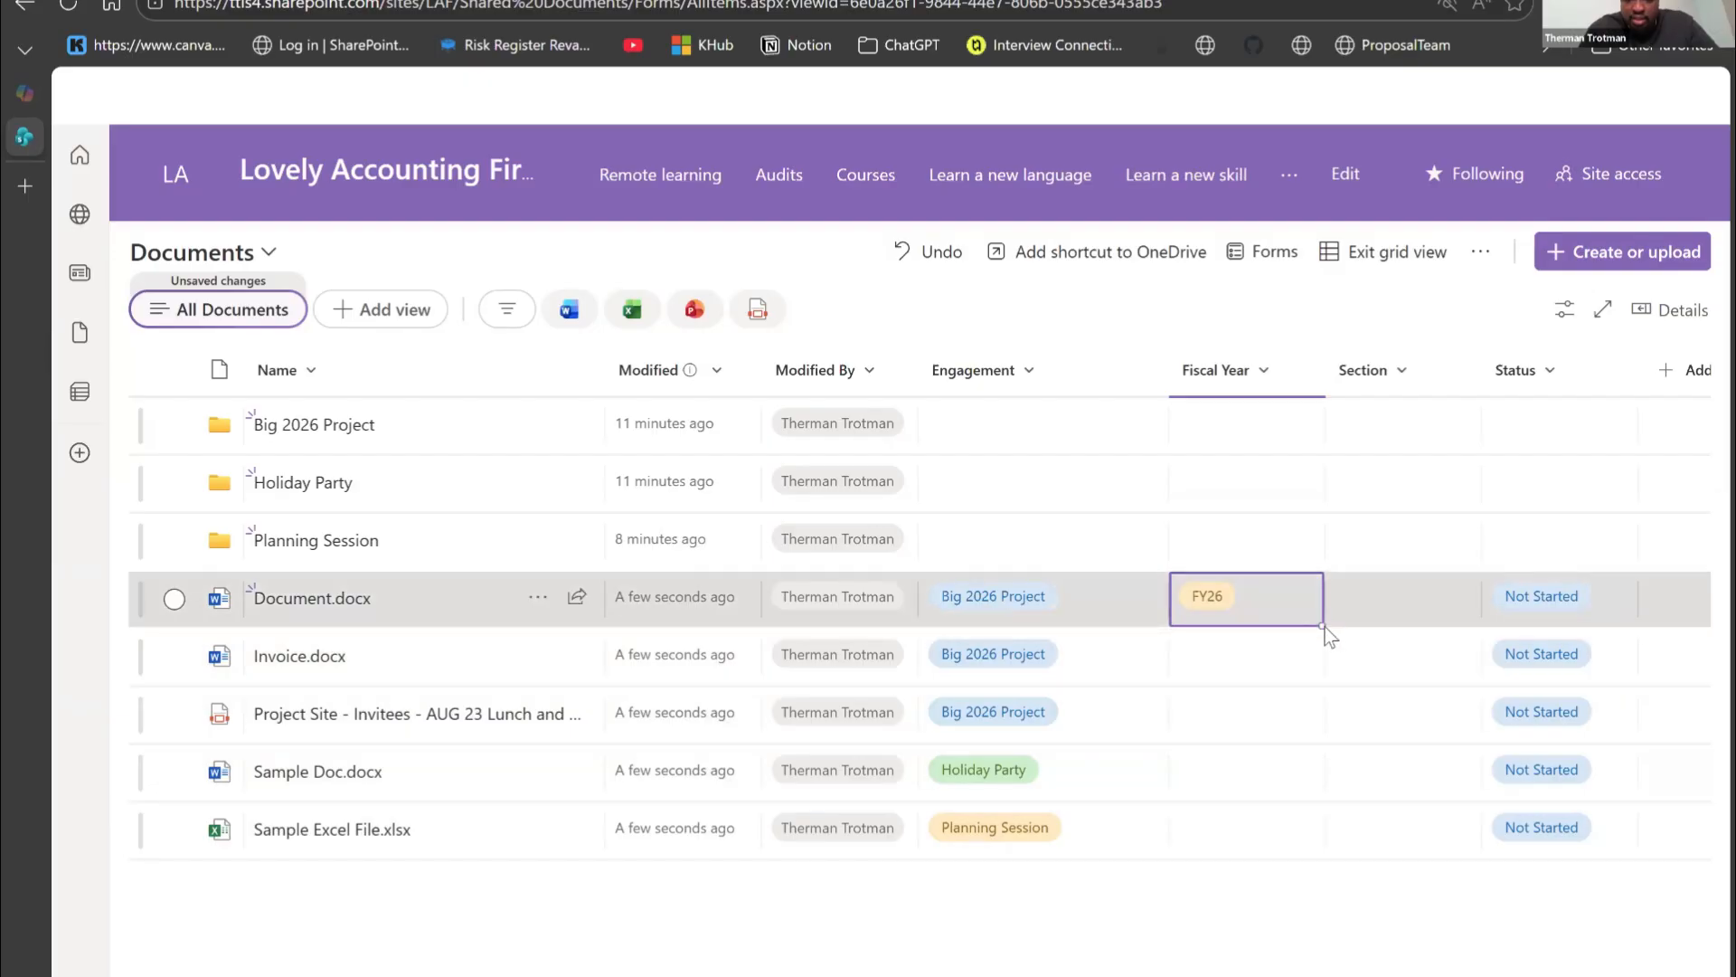
drag(1322, 624, 1320, 715)
Step: Set the Fiscal Year of Sample Excel File.xlsx to FY25 and of Sample Doc.docx to FY27
click(1263, 805)
click(1263, 805)
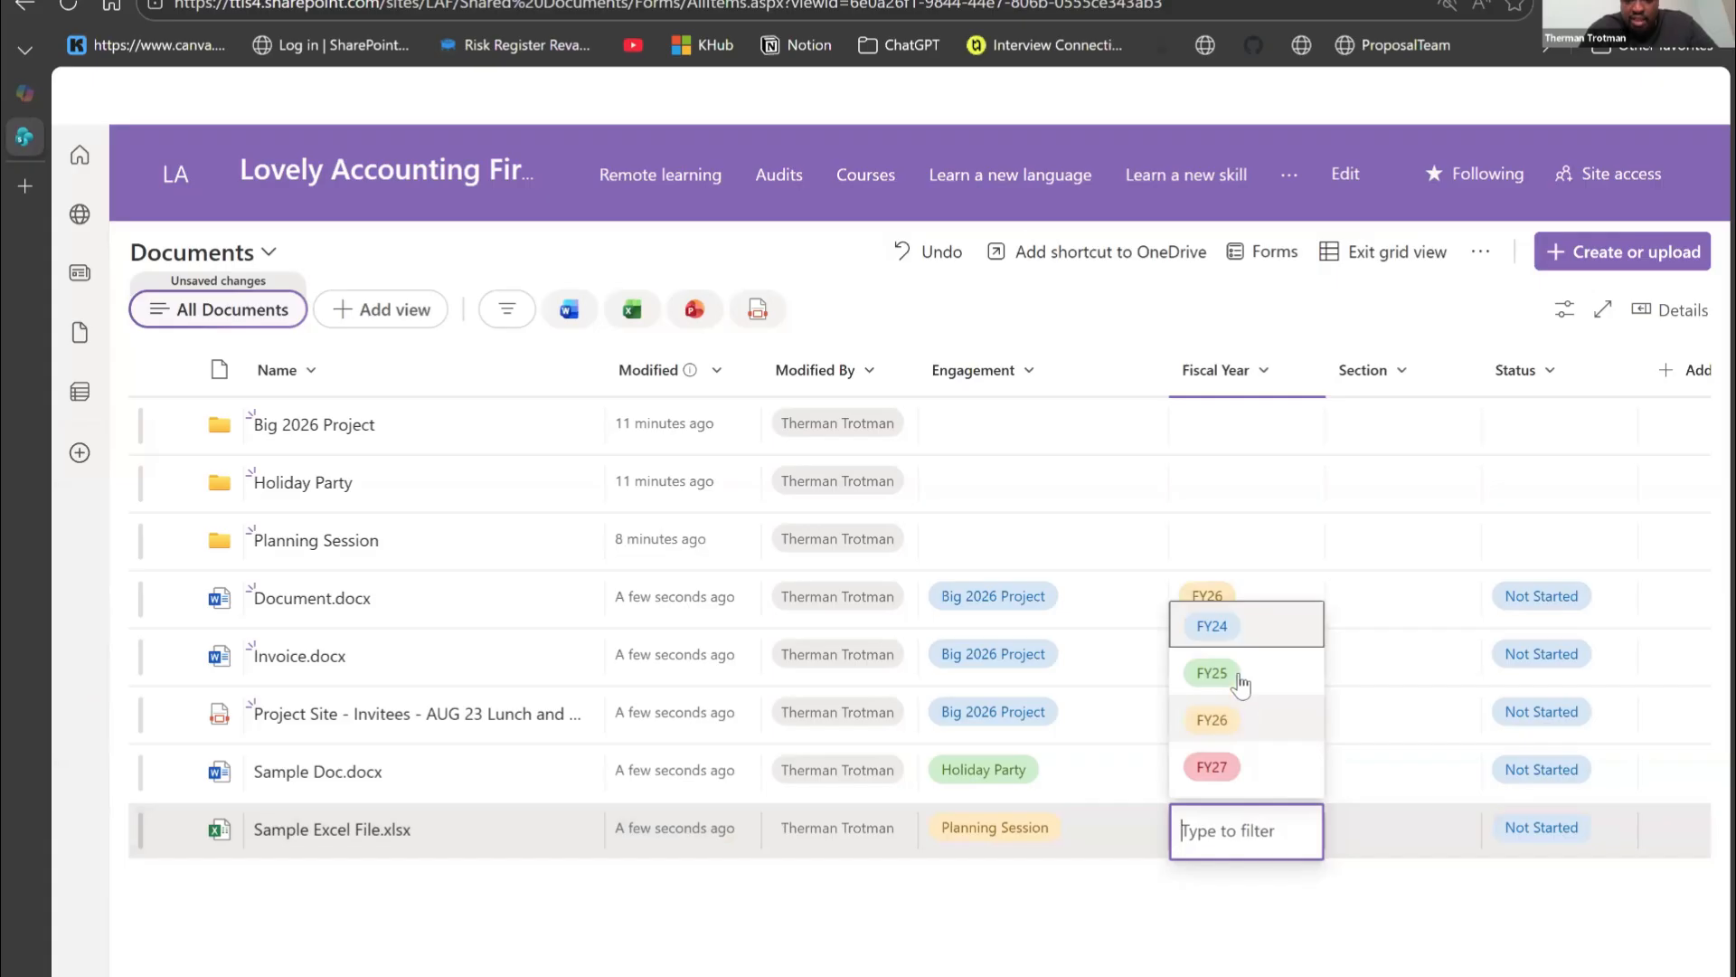
click(1212, 673)
click(1252, 787)
click(1252, 791)
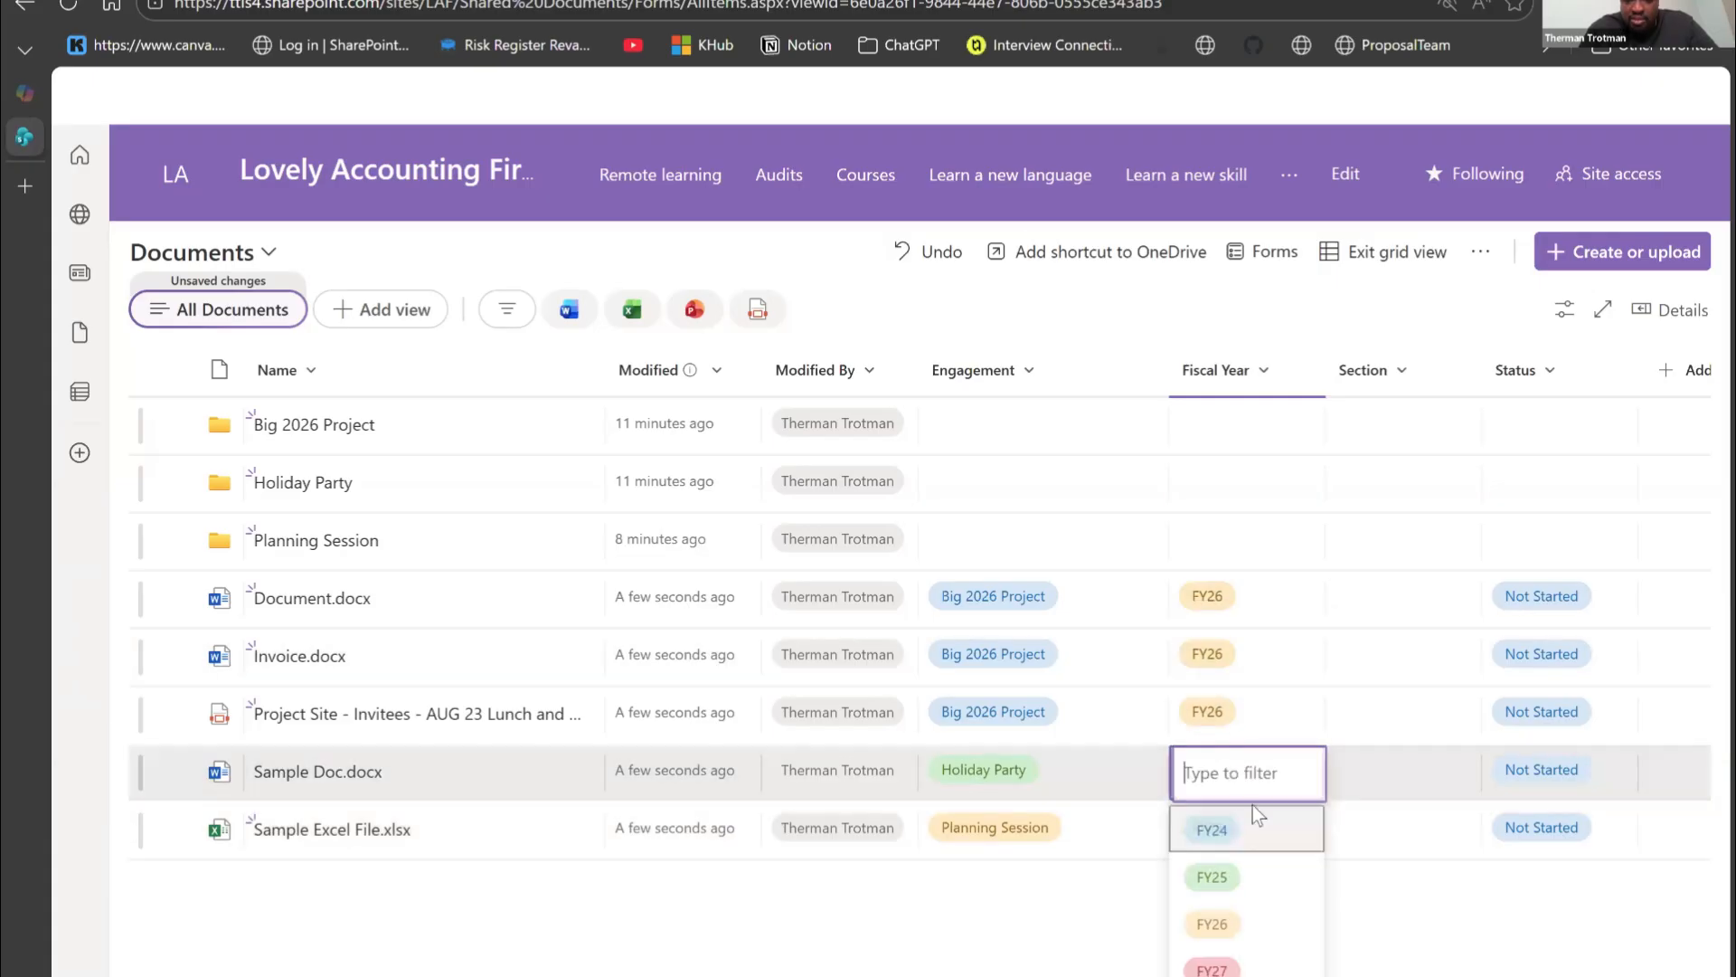
click(1231, 970)
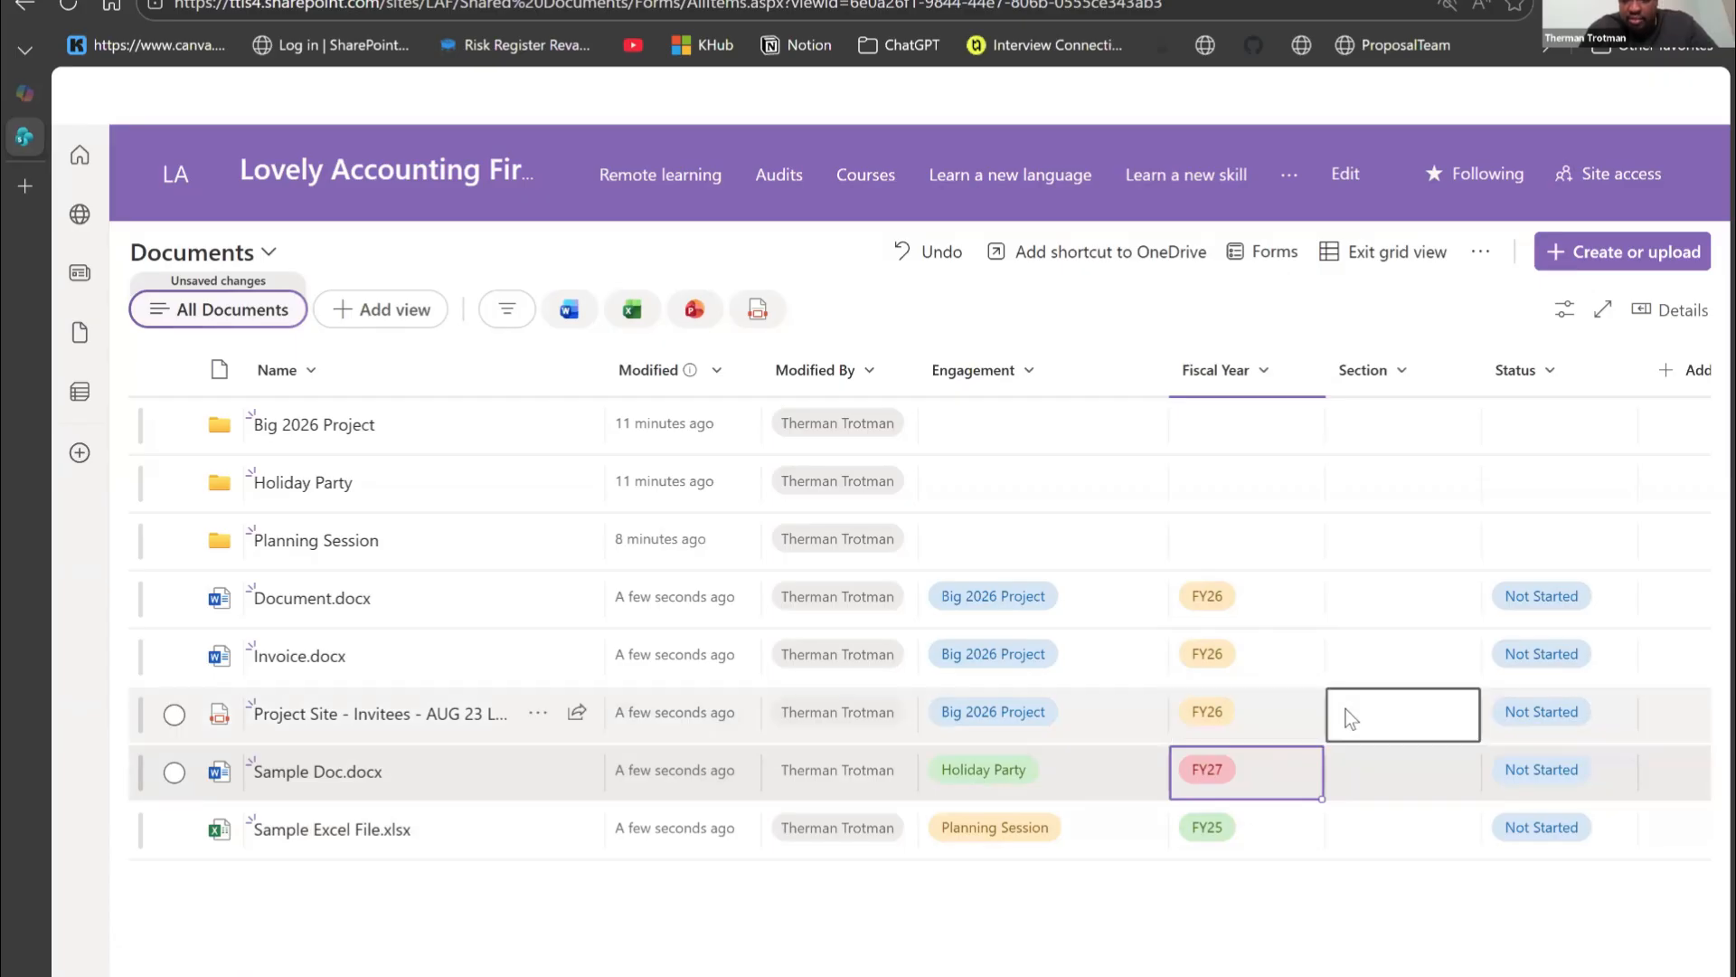
Step: Set the Section of Document.docx to HR and fill it down through Invoice.docx and the Project Site invitees file
click(1414, 606)
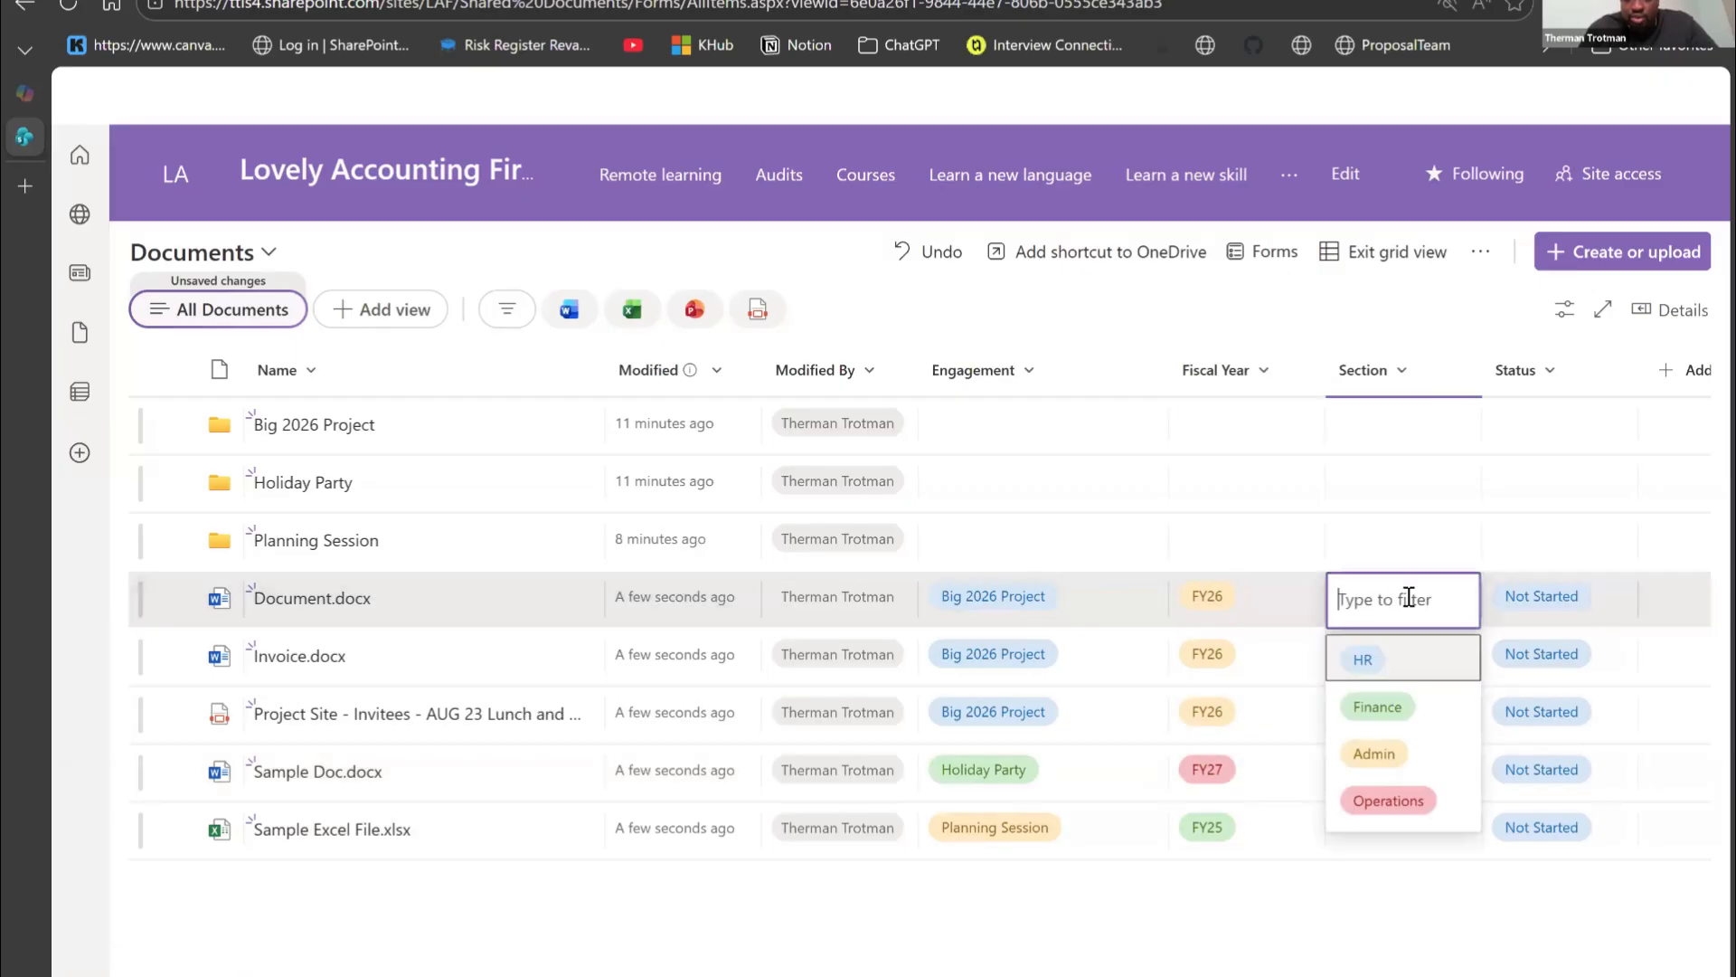
click(1401, 665)
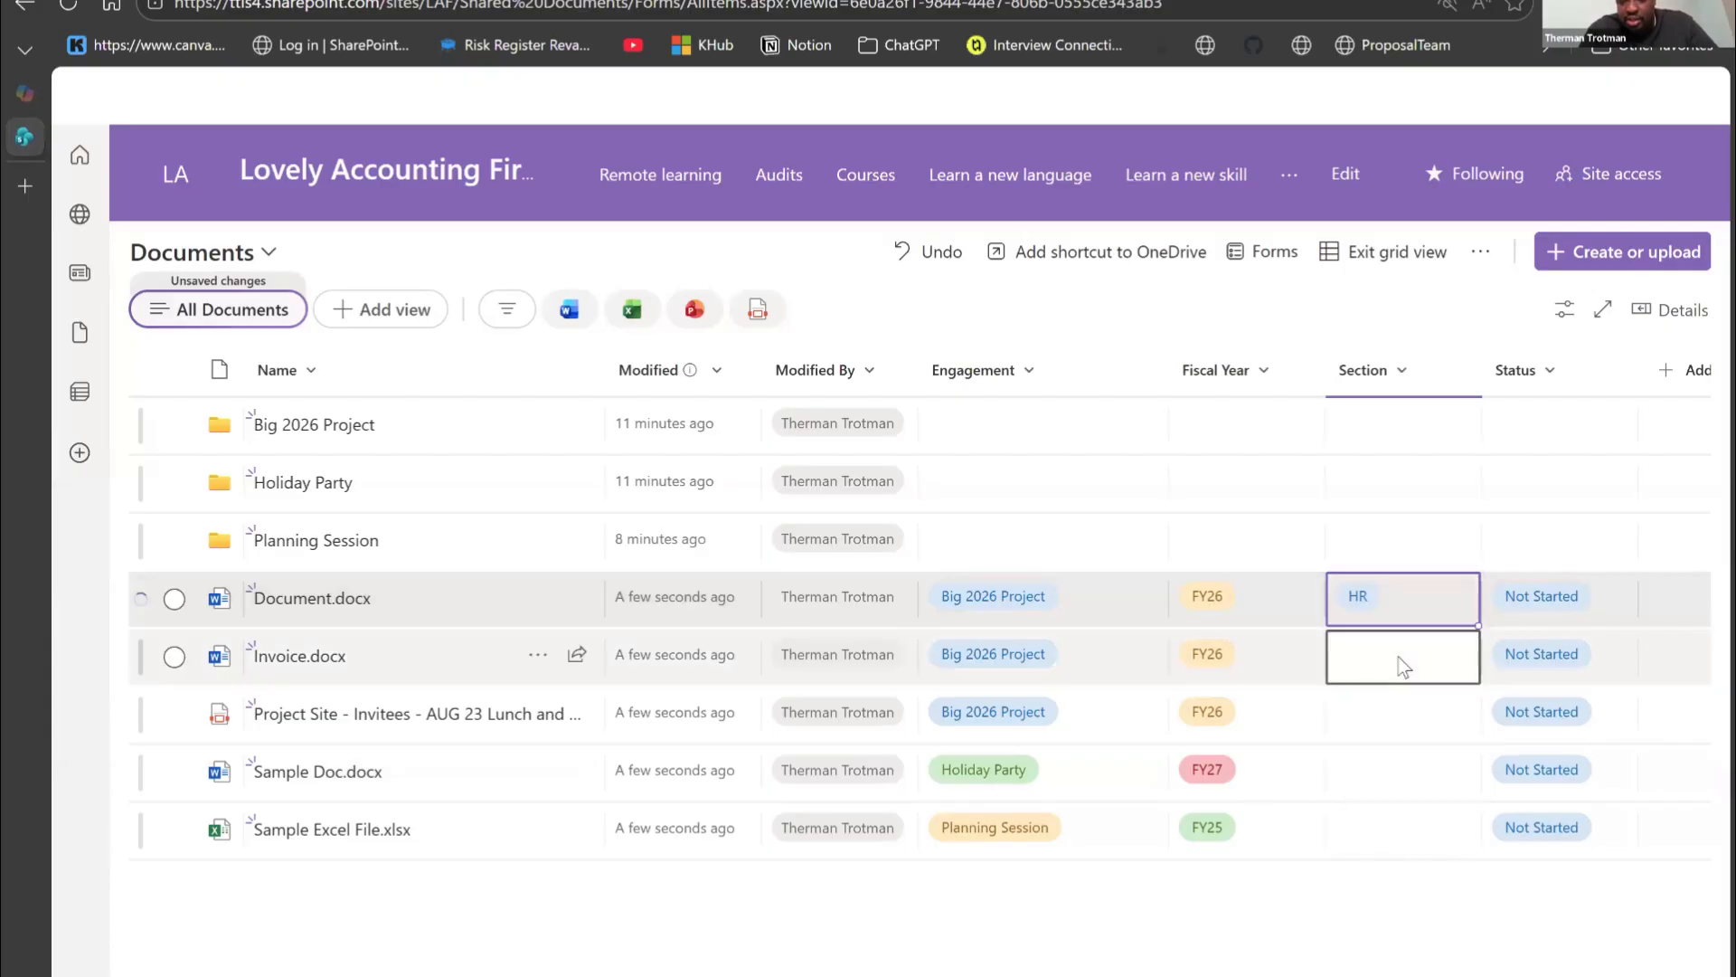
click(1402, 664)
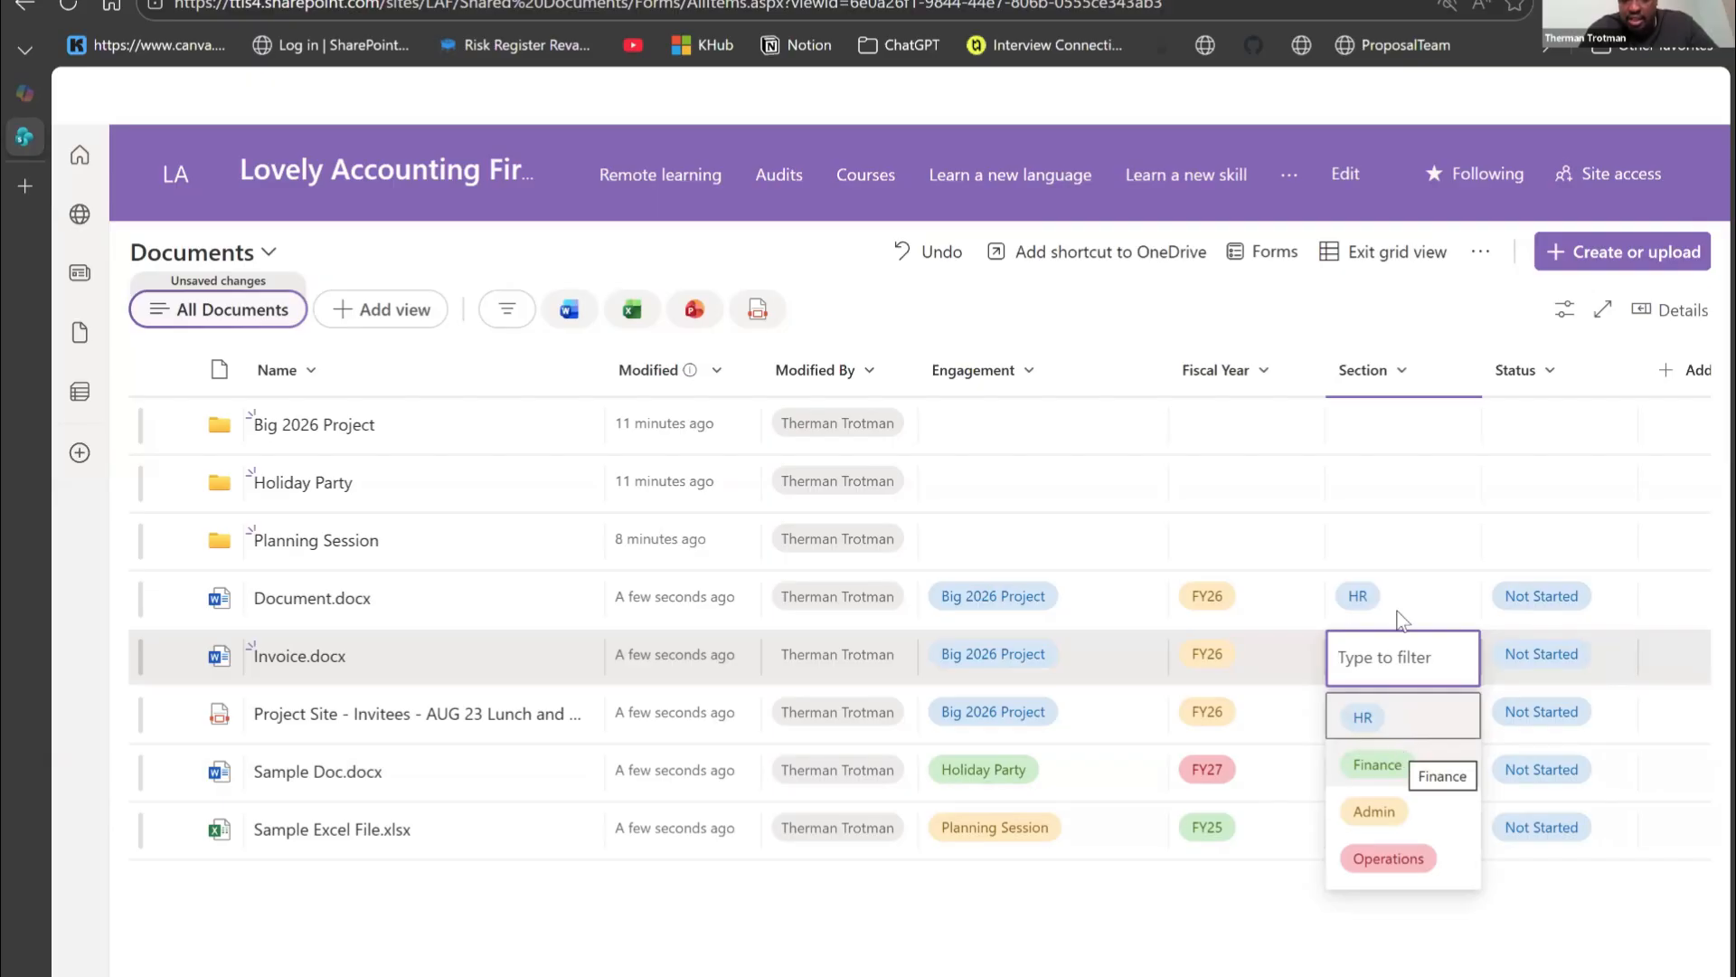
drag(1473, 620, 1463, 749)
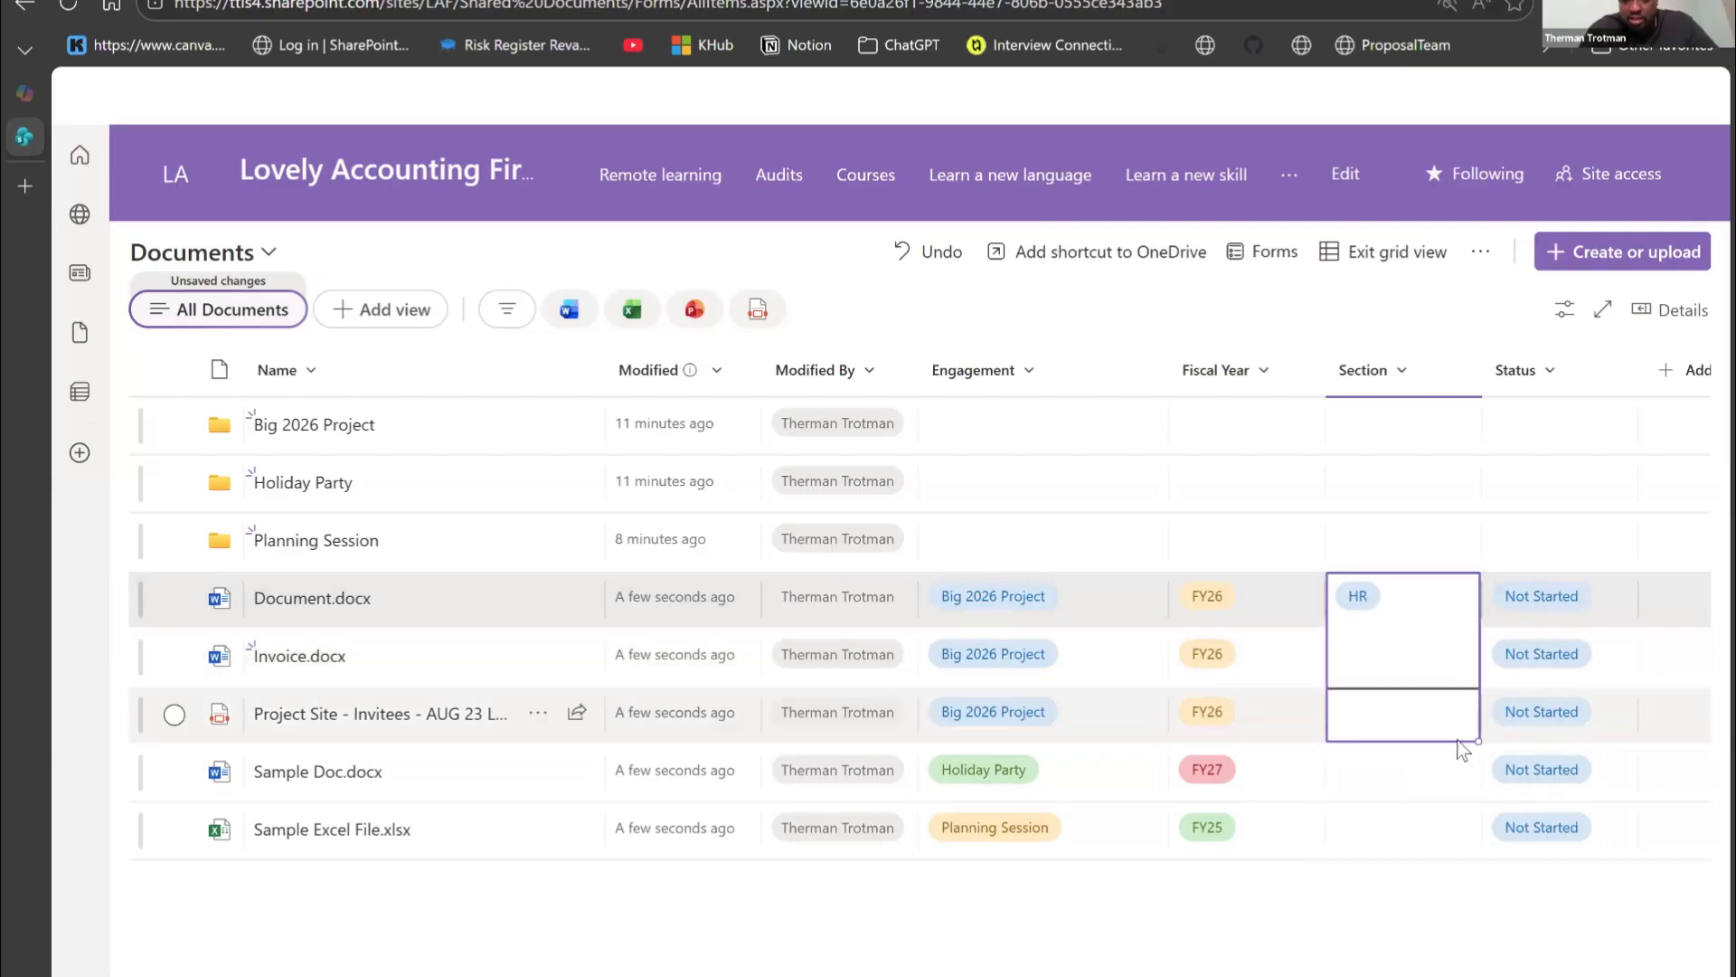
Step: Set the Section of Sample Doc.docx to Finance and of Sample Excel File.xlsx to Operations, finishing the grid editing
click(1422, 780)
click(1422, 780)
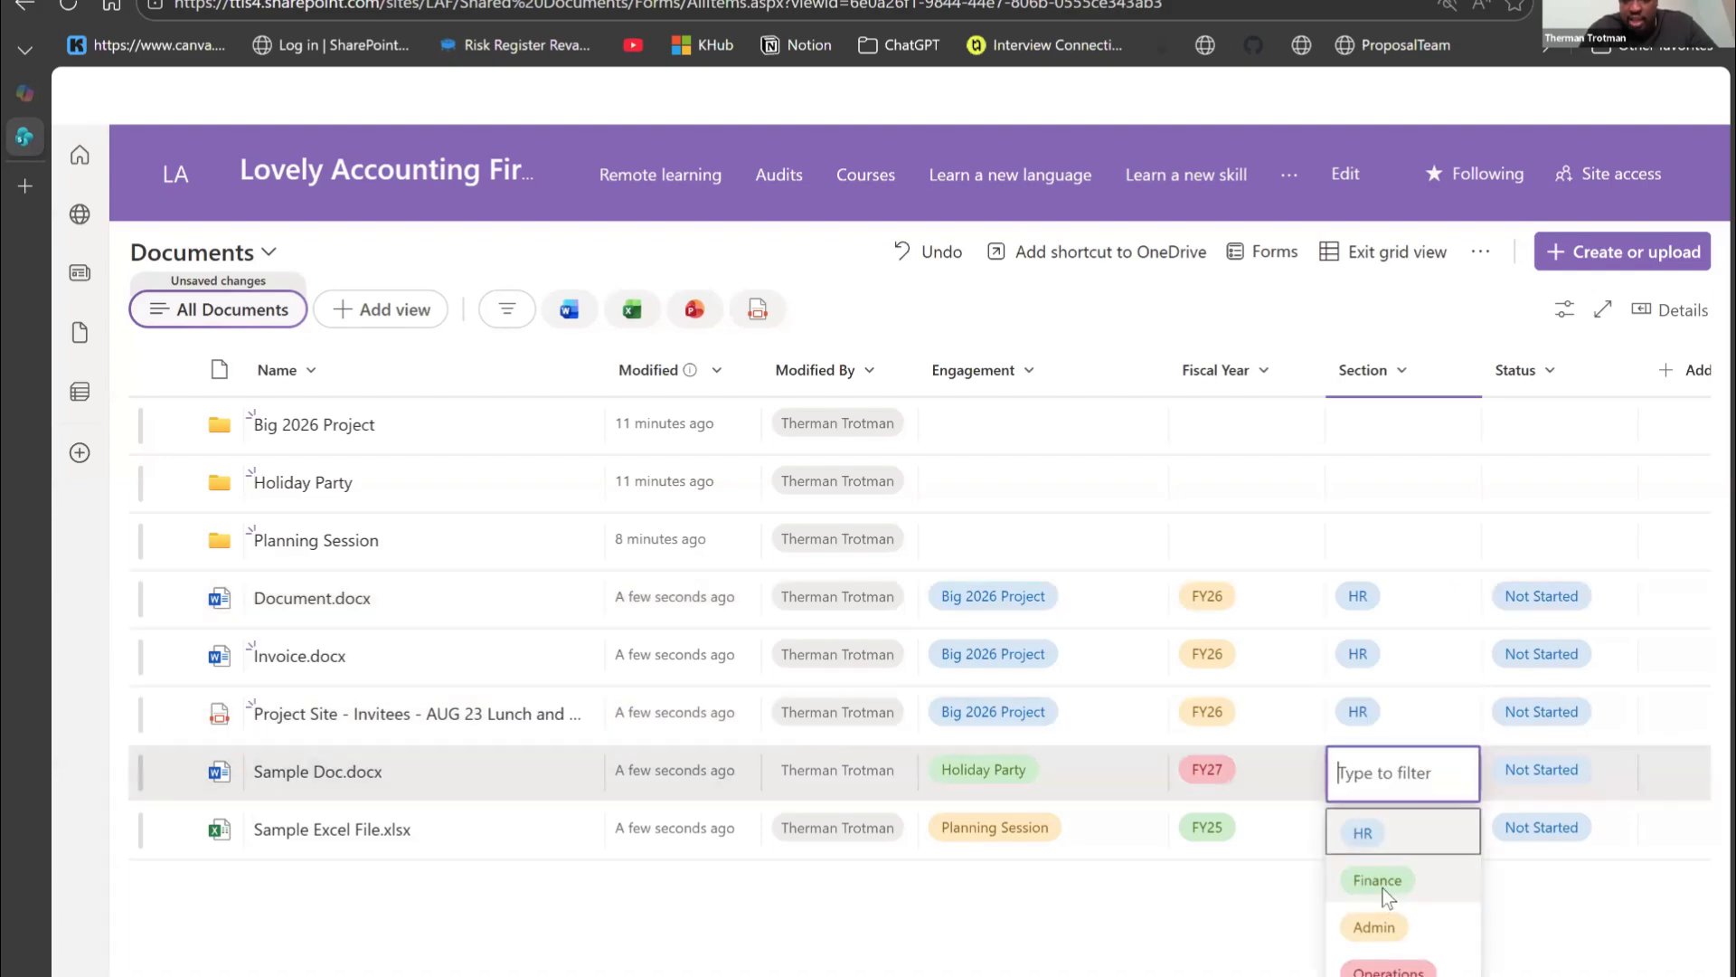
click(1382, 880)
click(1407, 825)
click(1407, 825)
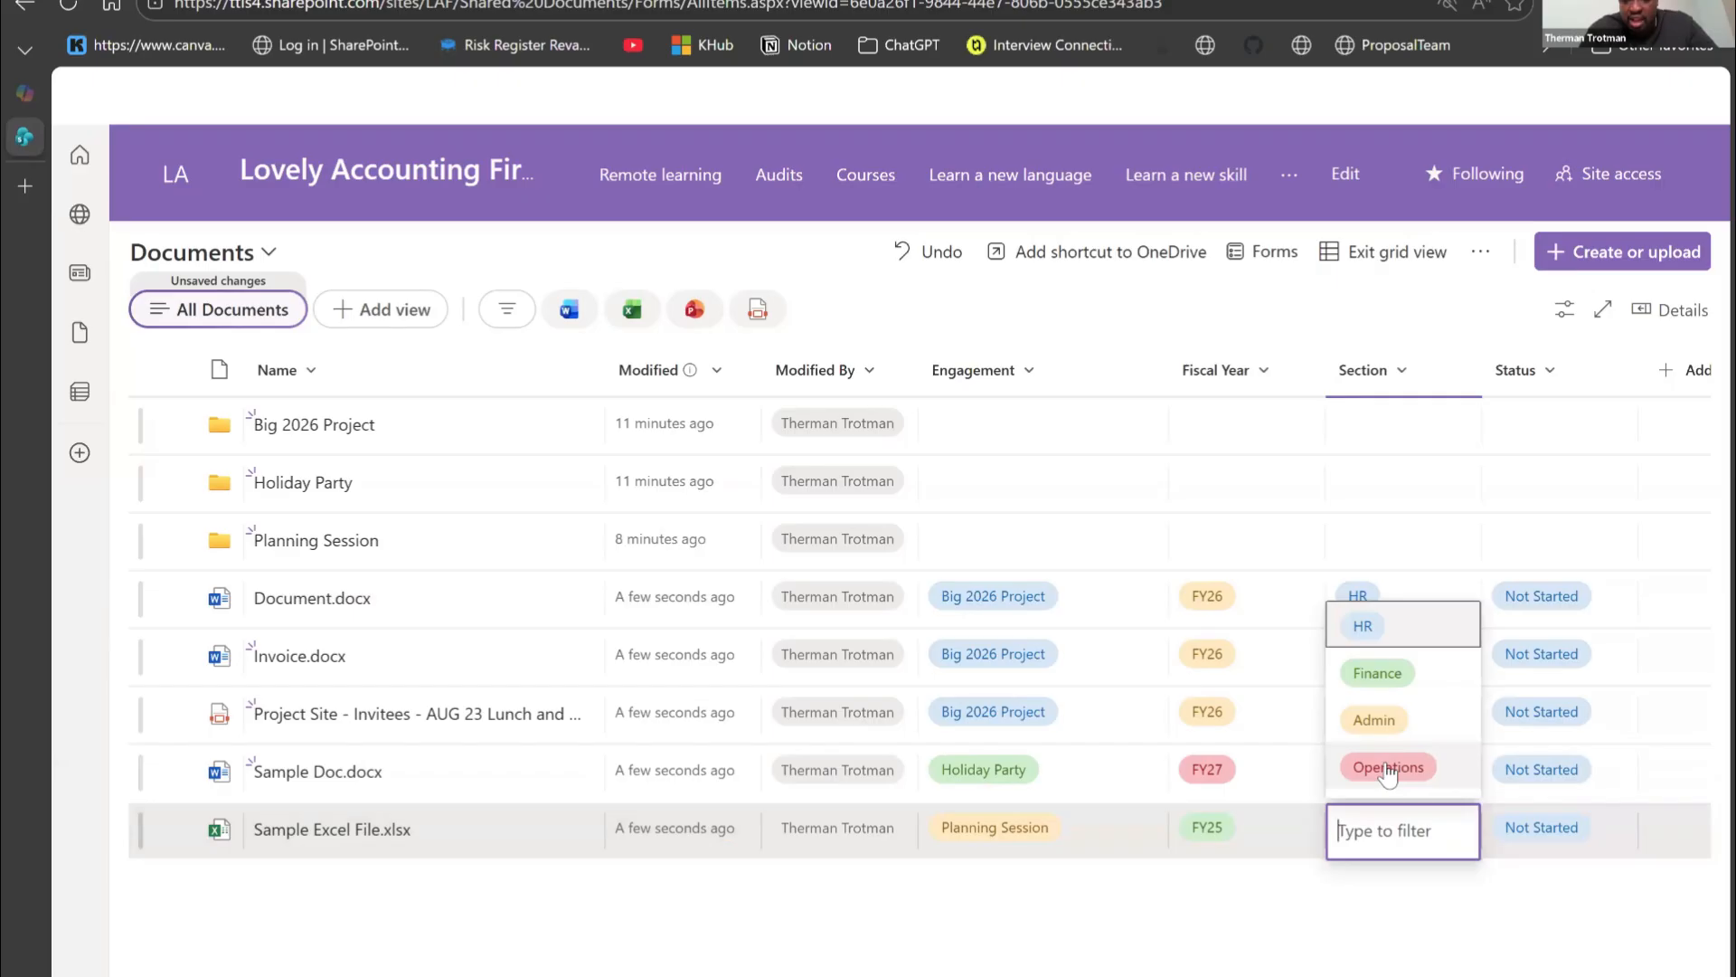
click(1388, 769)
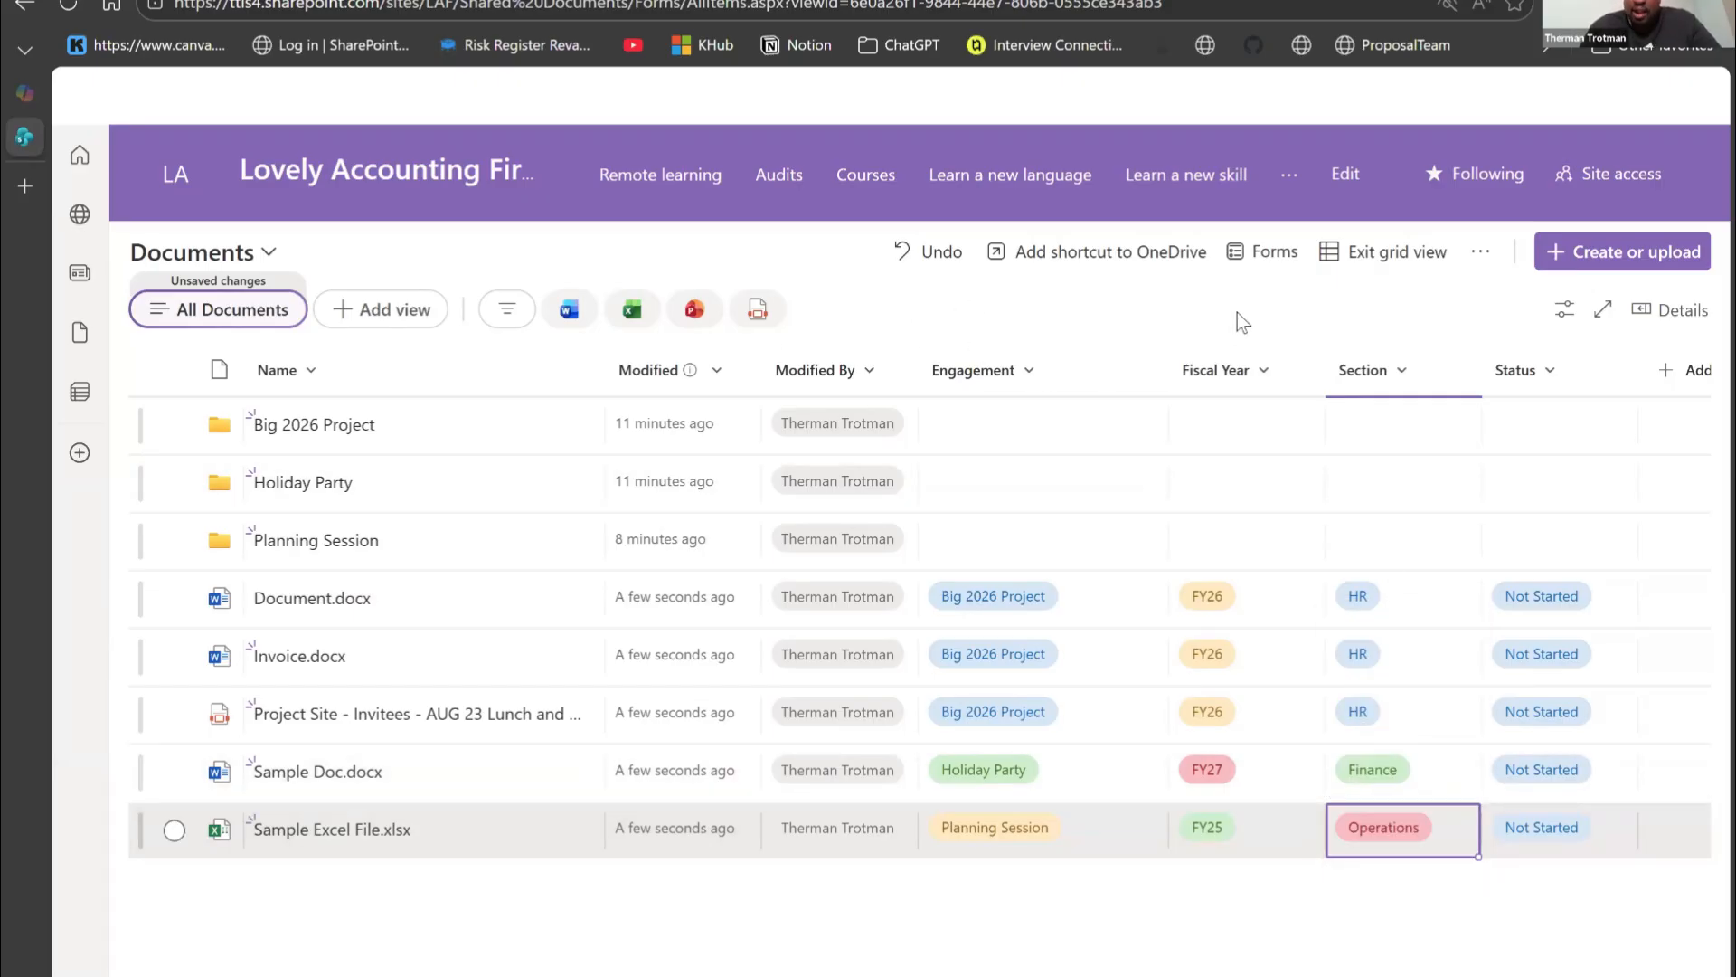
click(1367, 266)
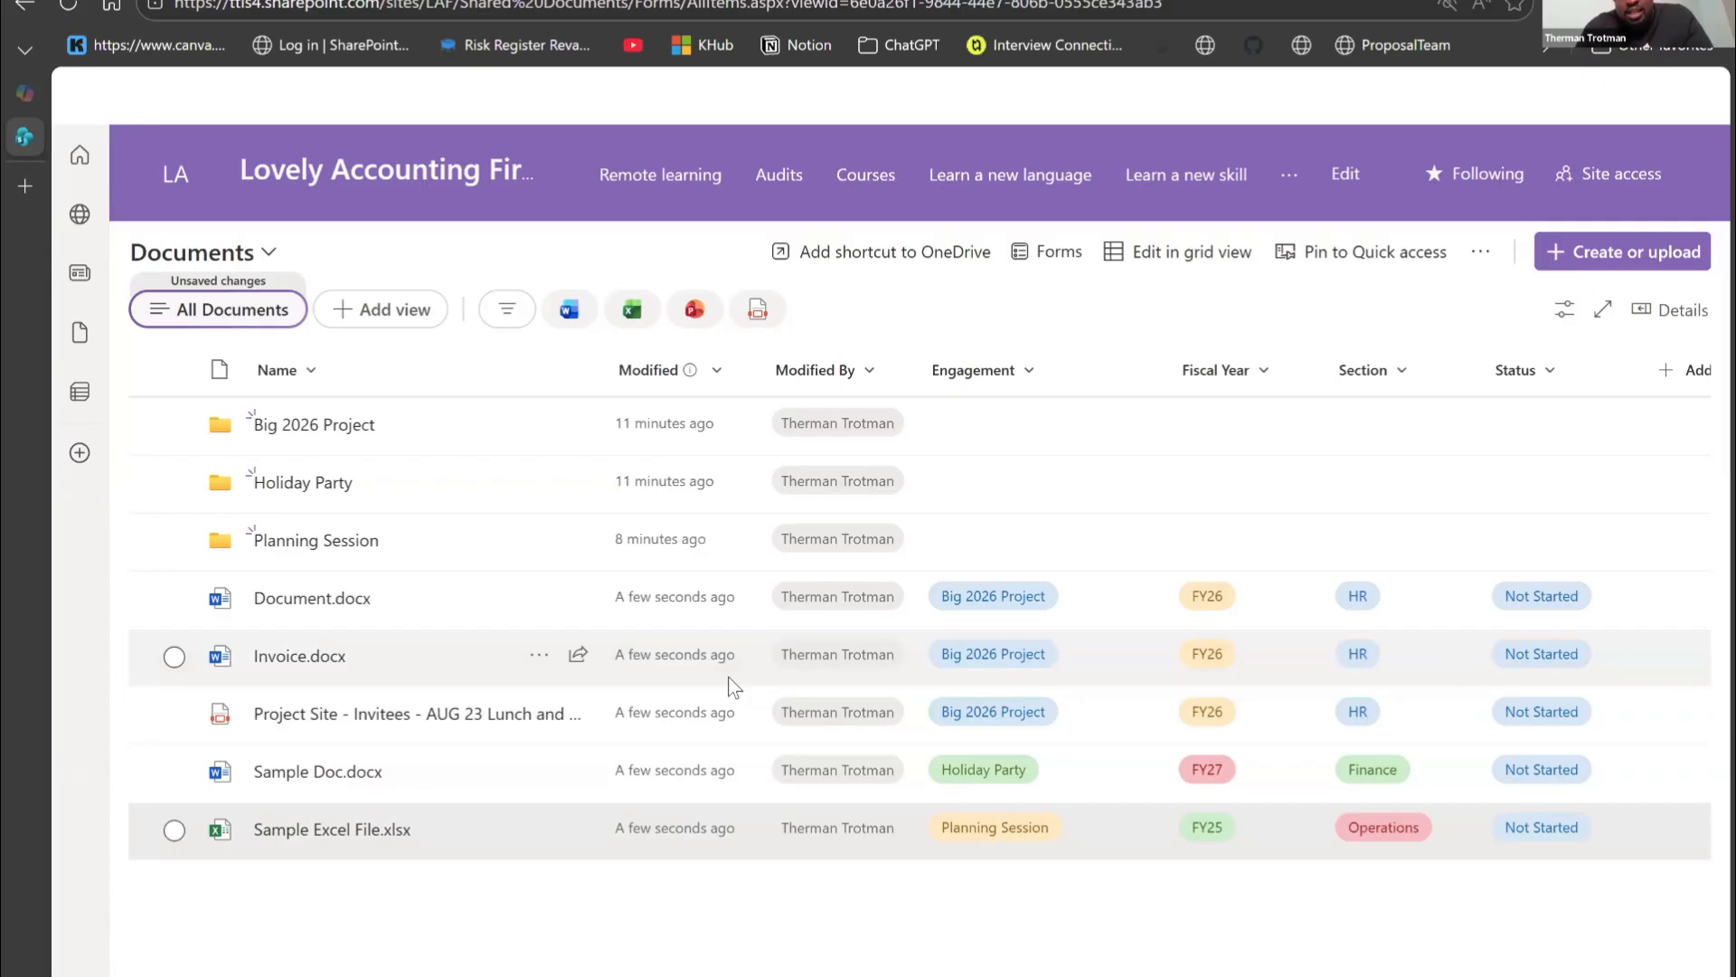
mouse_move(729, 677)
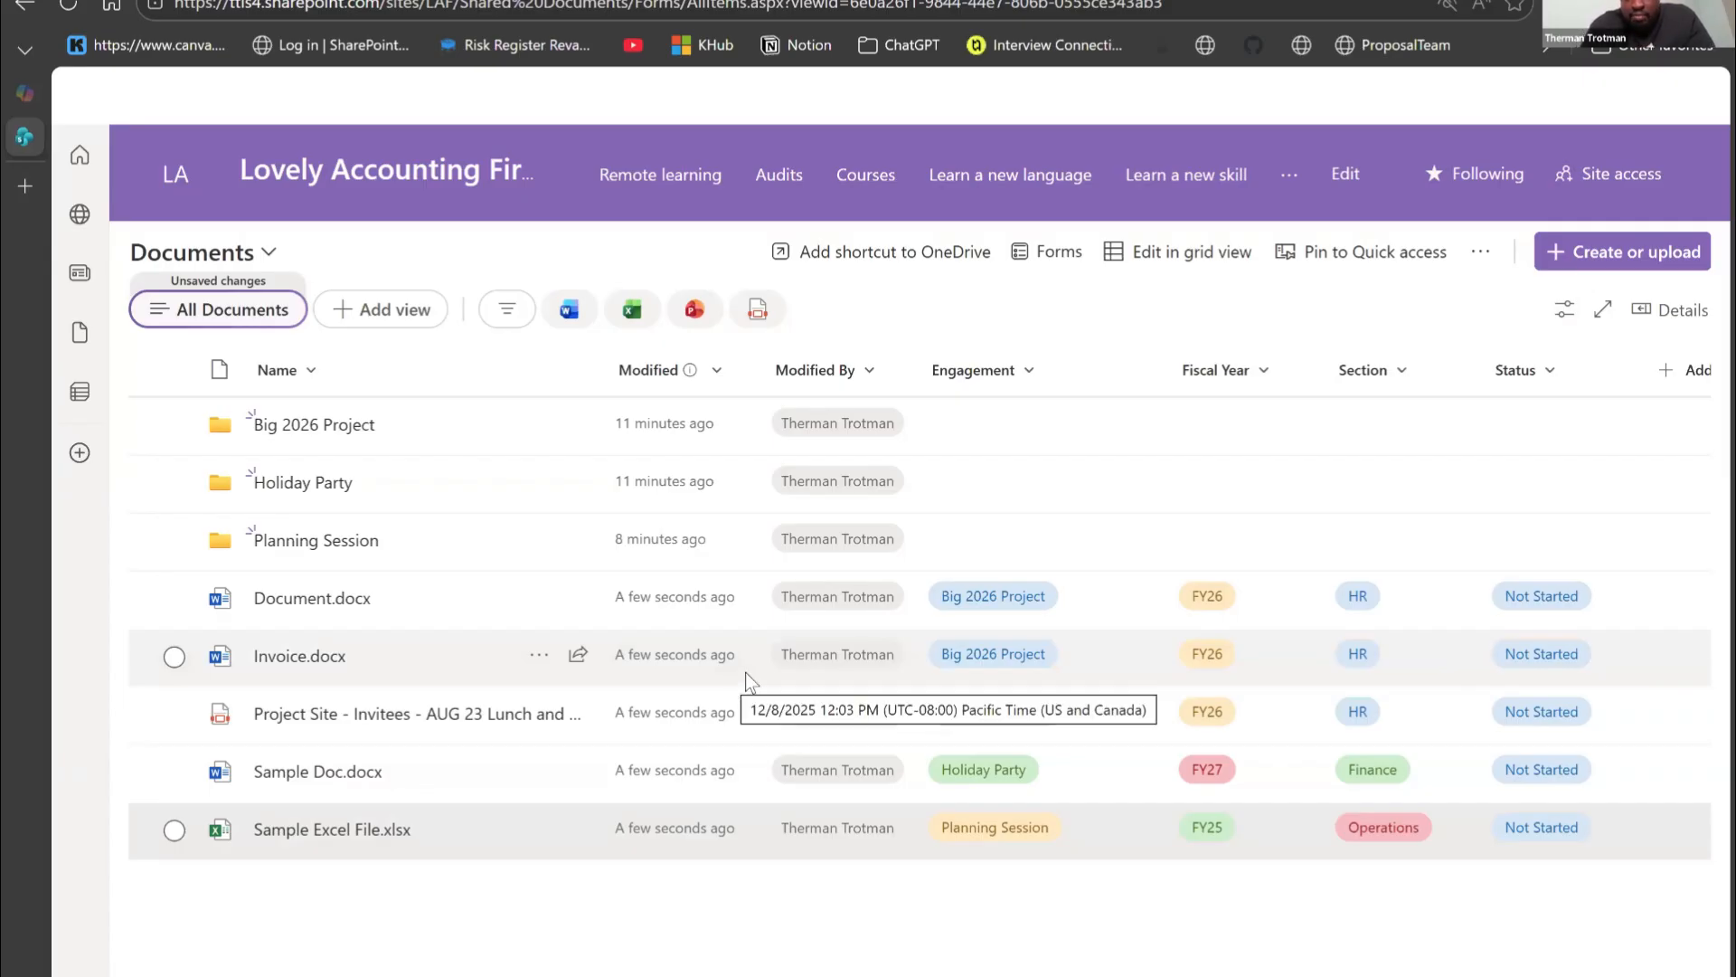
Step: In grid editing, set the Status of Sample Doc.docx and Sample Excel File.xlsx to Complete
click(1181, 252)
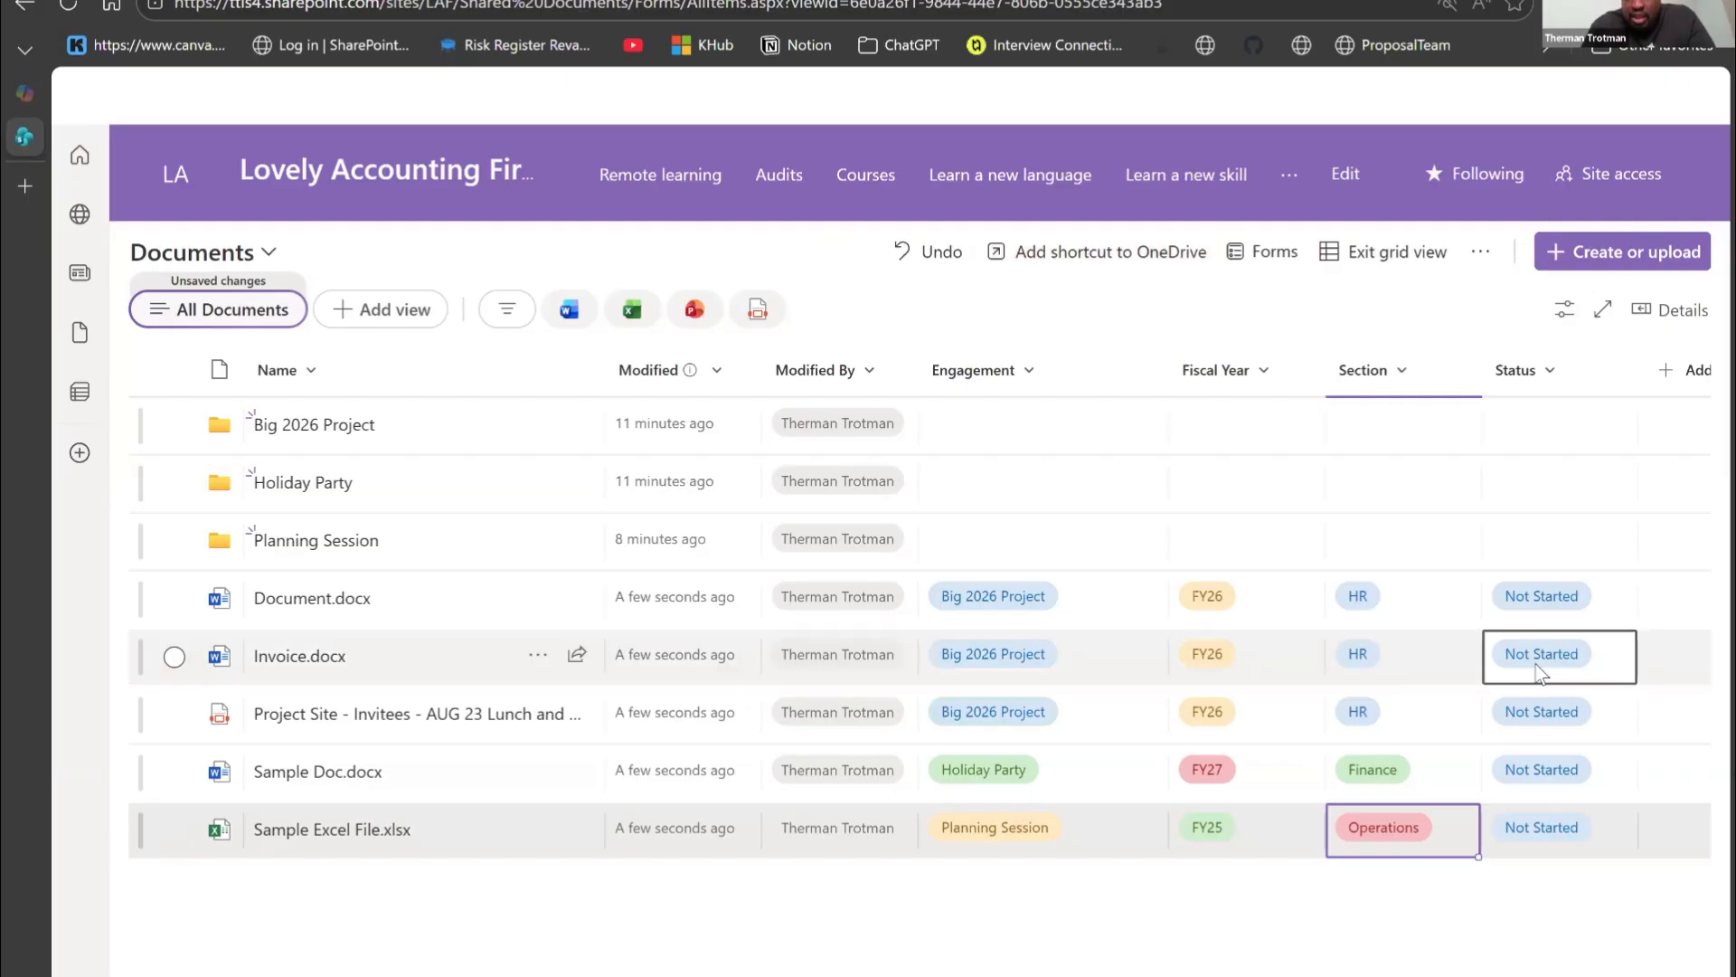
click(1540, 674)
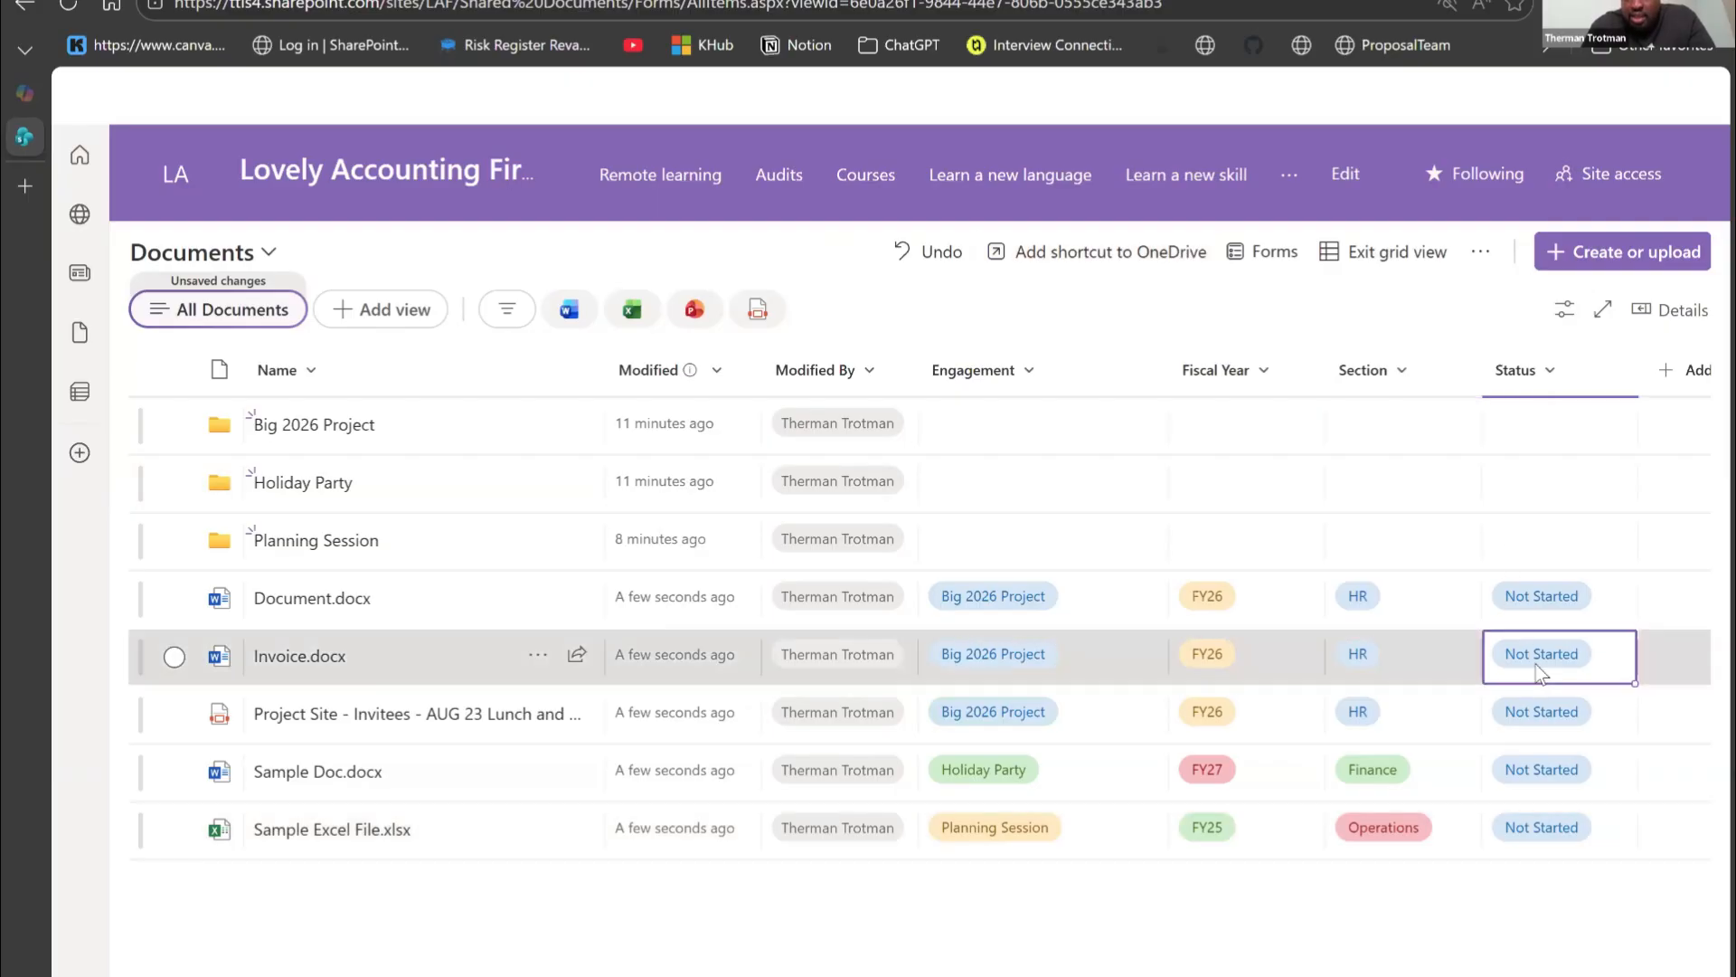
click(1550, 610)
click(1553, 710)
click(1548, 771)
click(1548, 771)
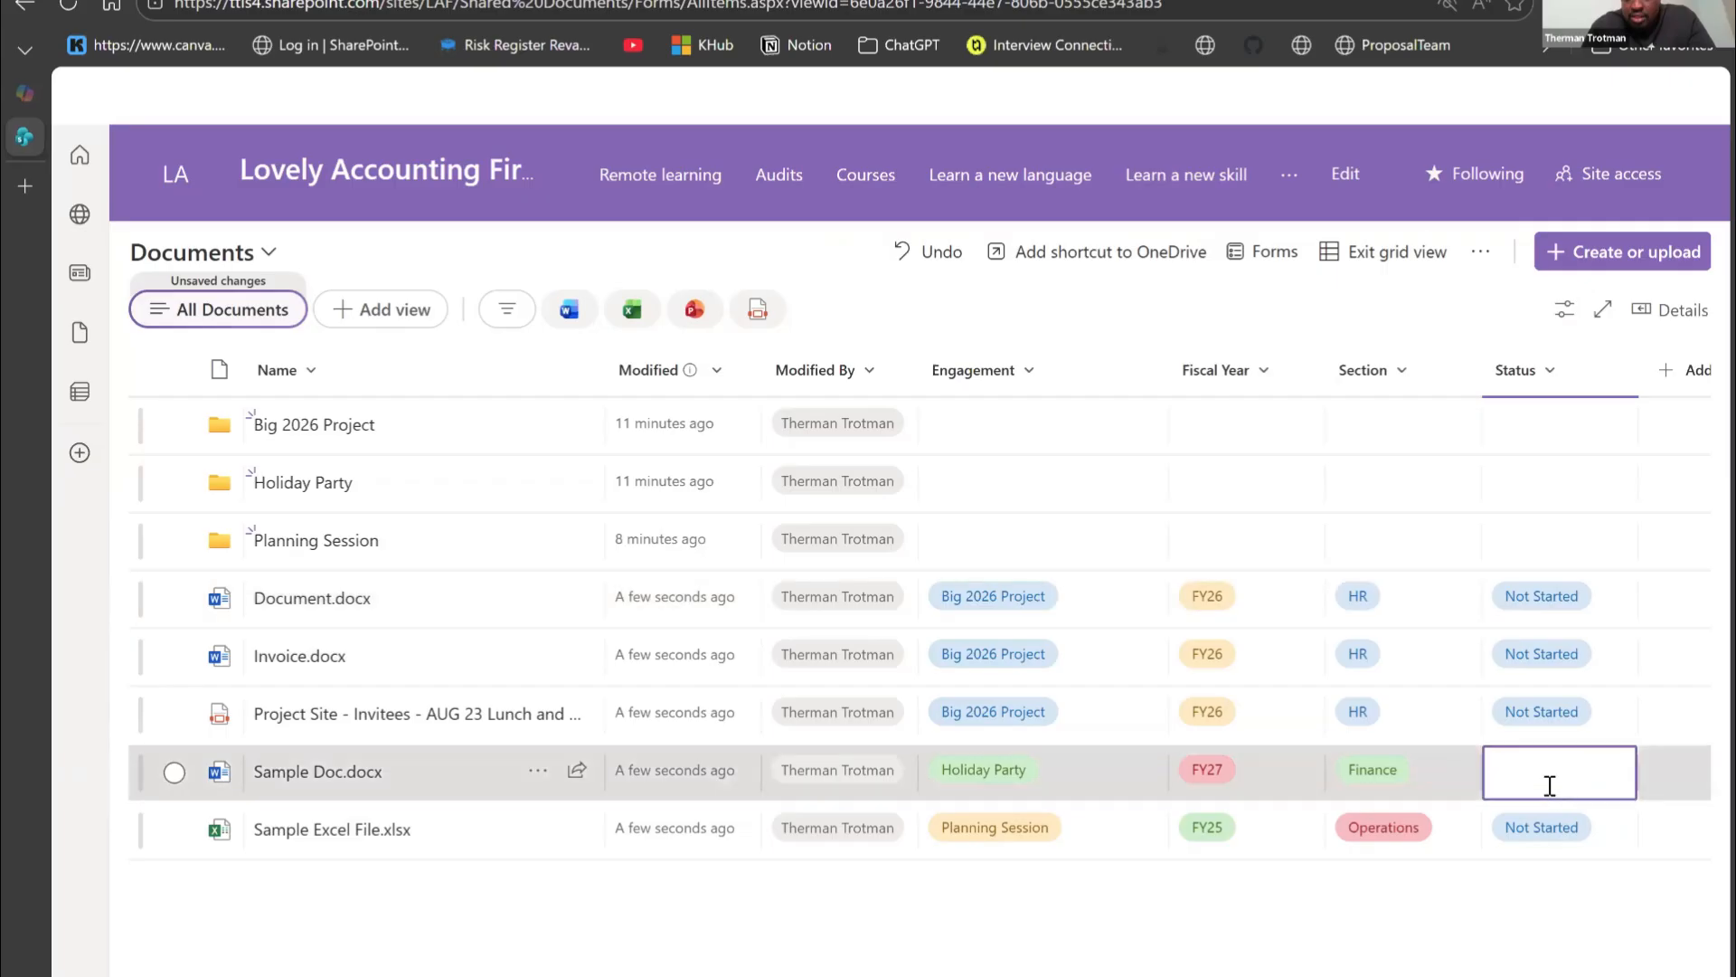
click(1551, 830)
click(1560, 826)
click(1567, 832)
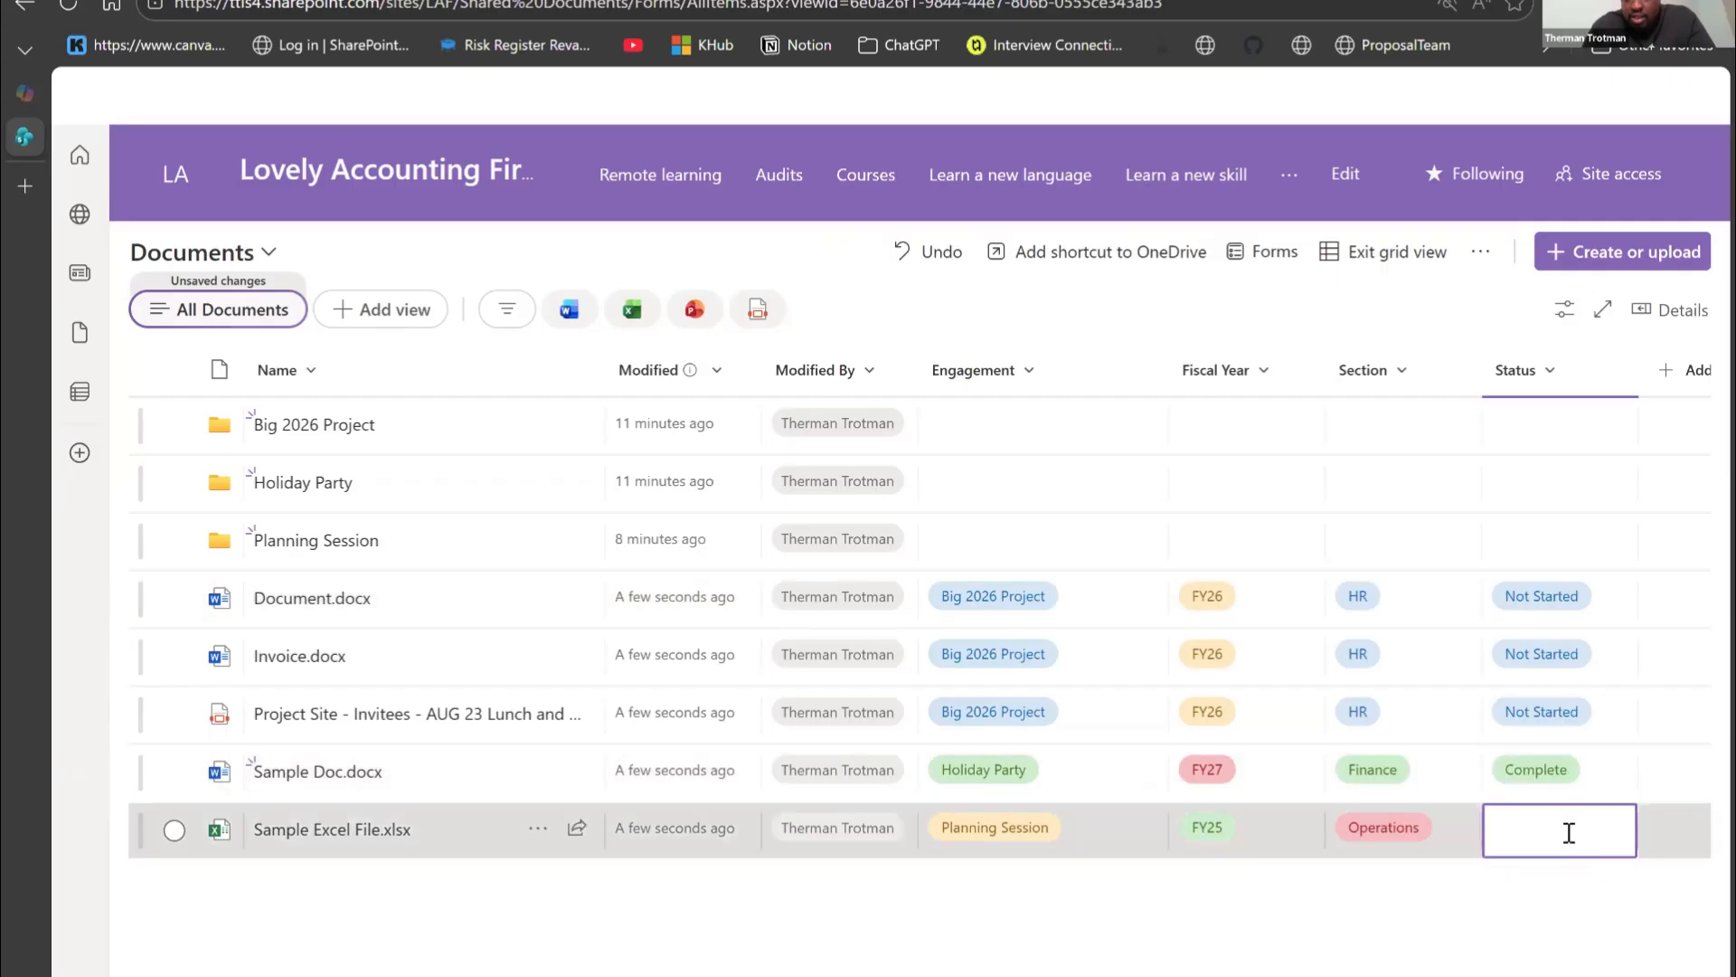
key(Return)
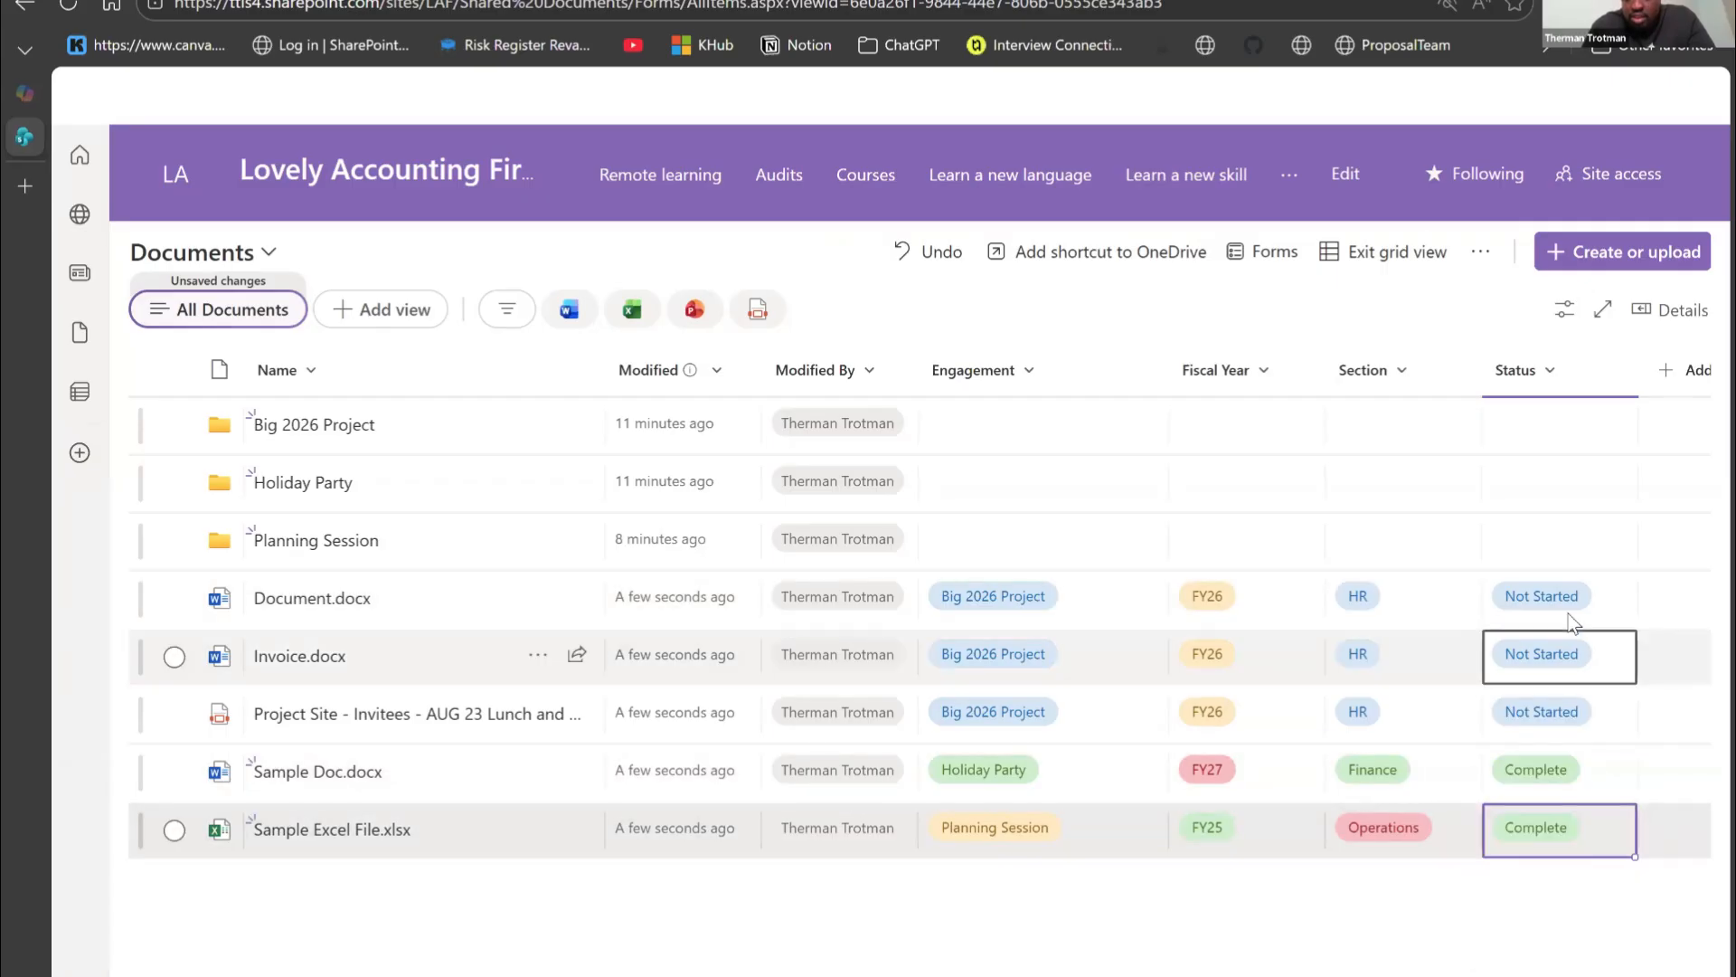
Step: Leave grid editing and rename the Status column's Choice 3 option to In Progress, discarding the extra choice and saving the column
click(1583, 599)
click(1591, 602)
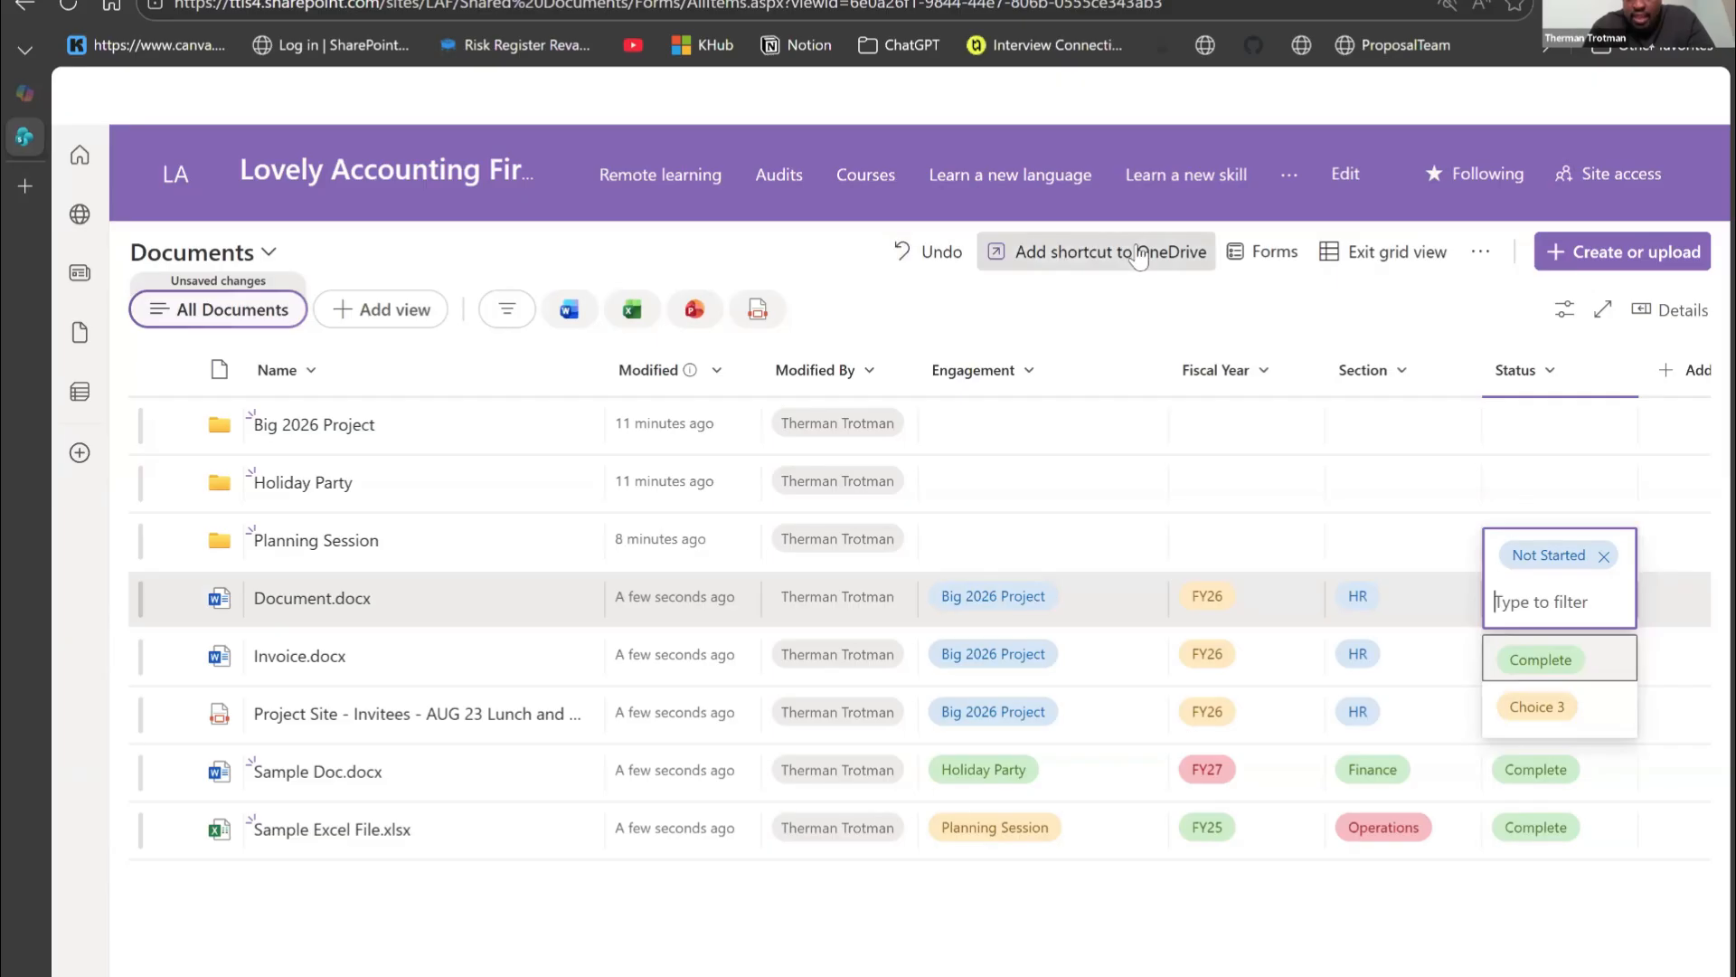
click(1352, 251)
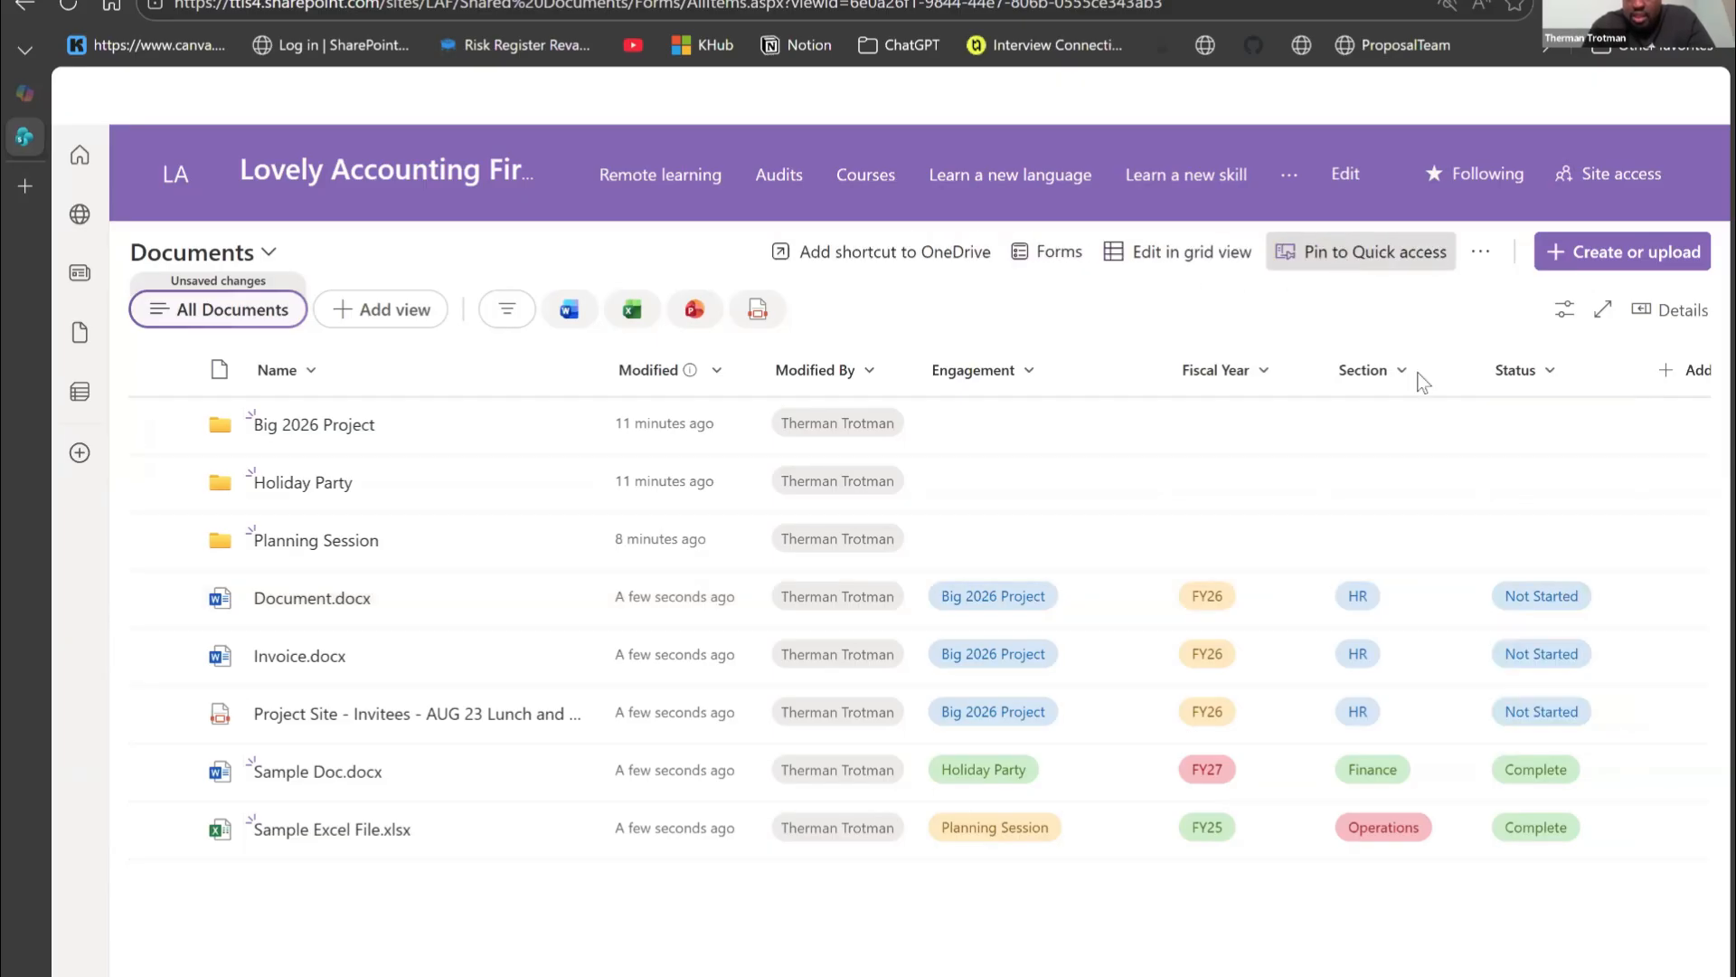
click(1554, 373)
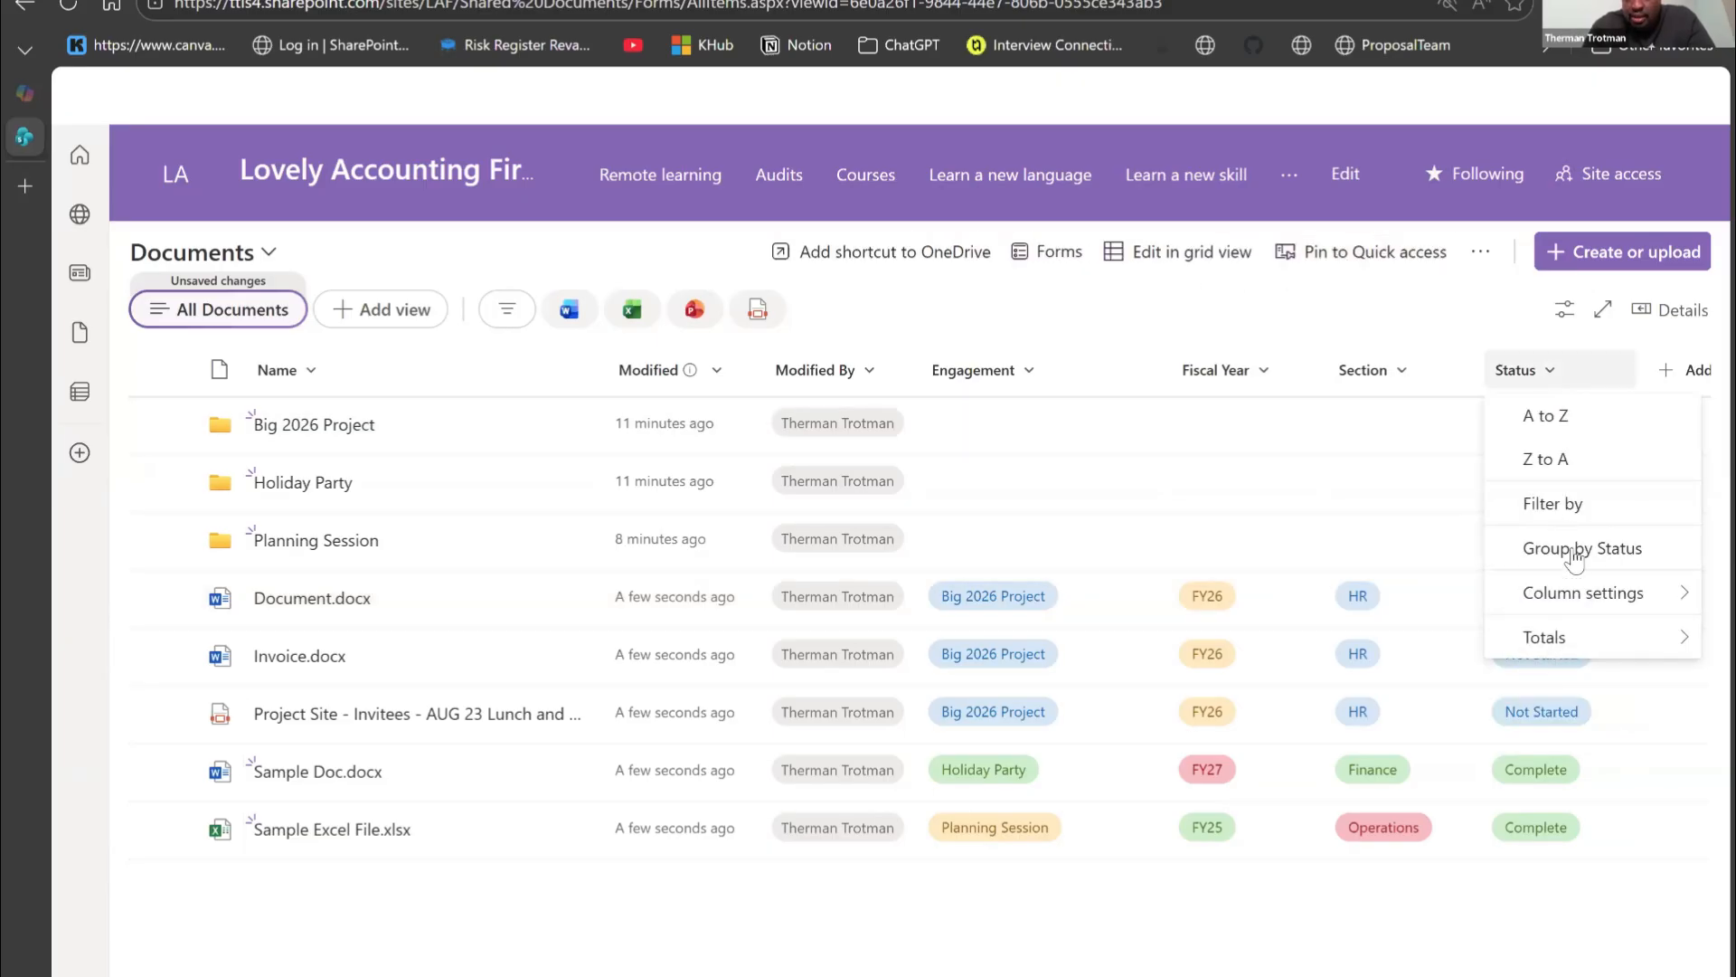
mouse_move(1484, 592)
click(1377, 608)
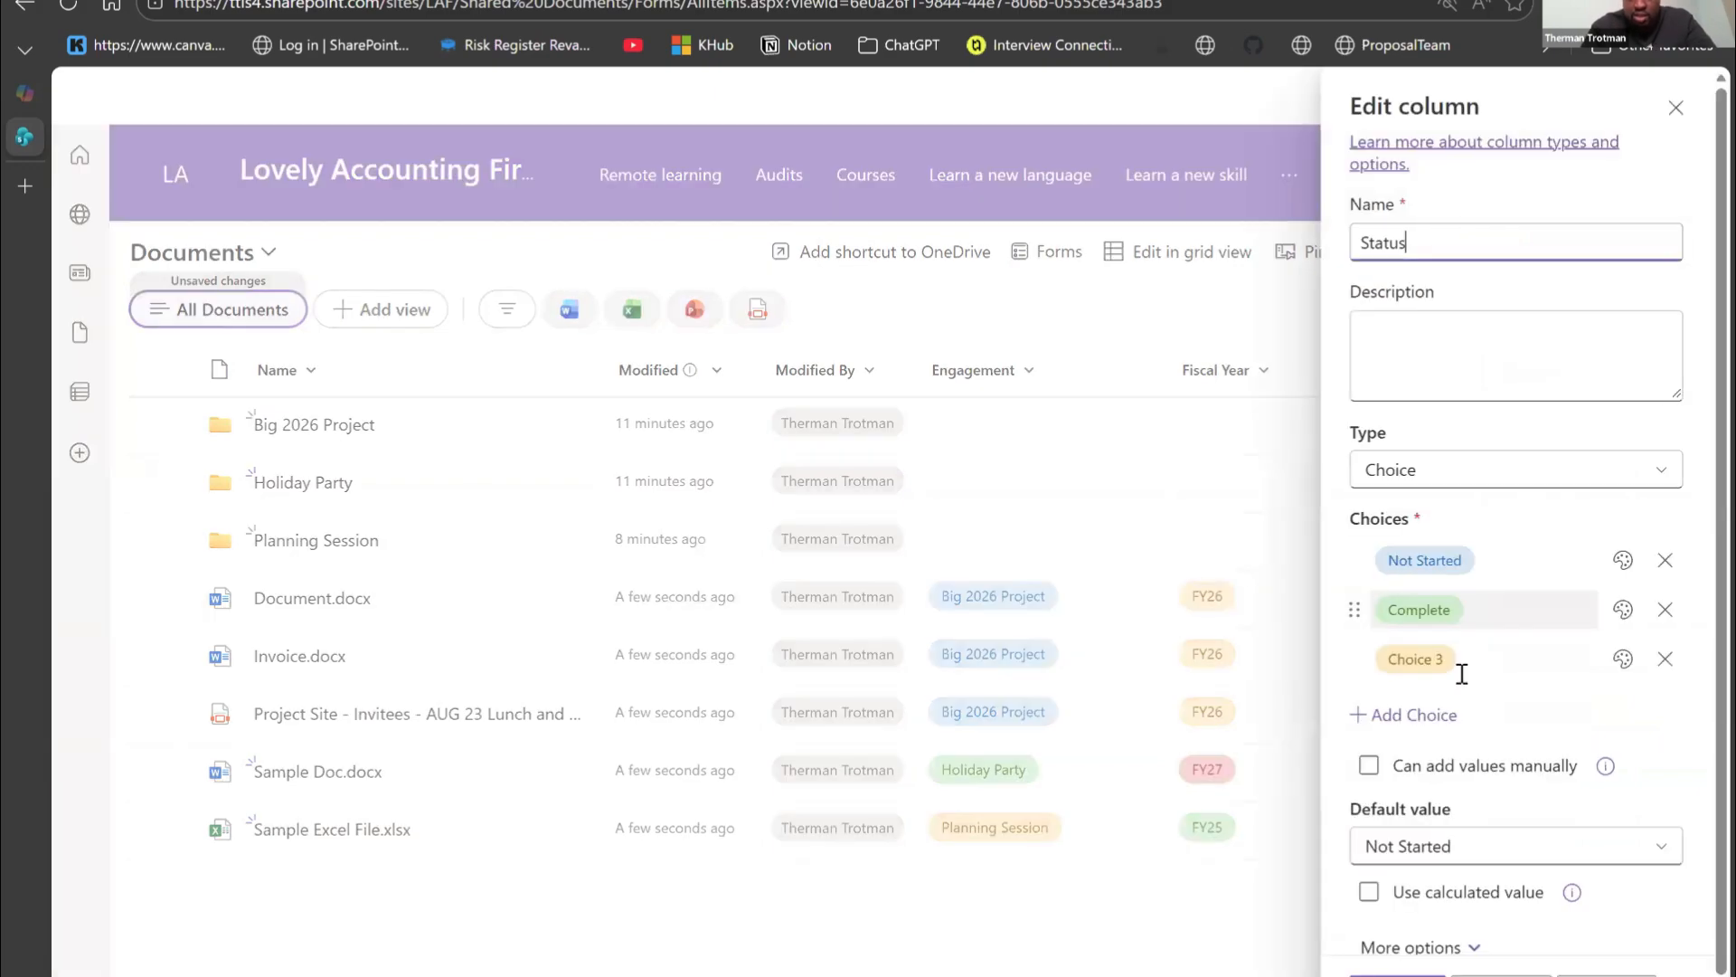
click(1461, 669)
text(In Progress)
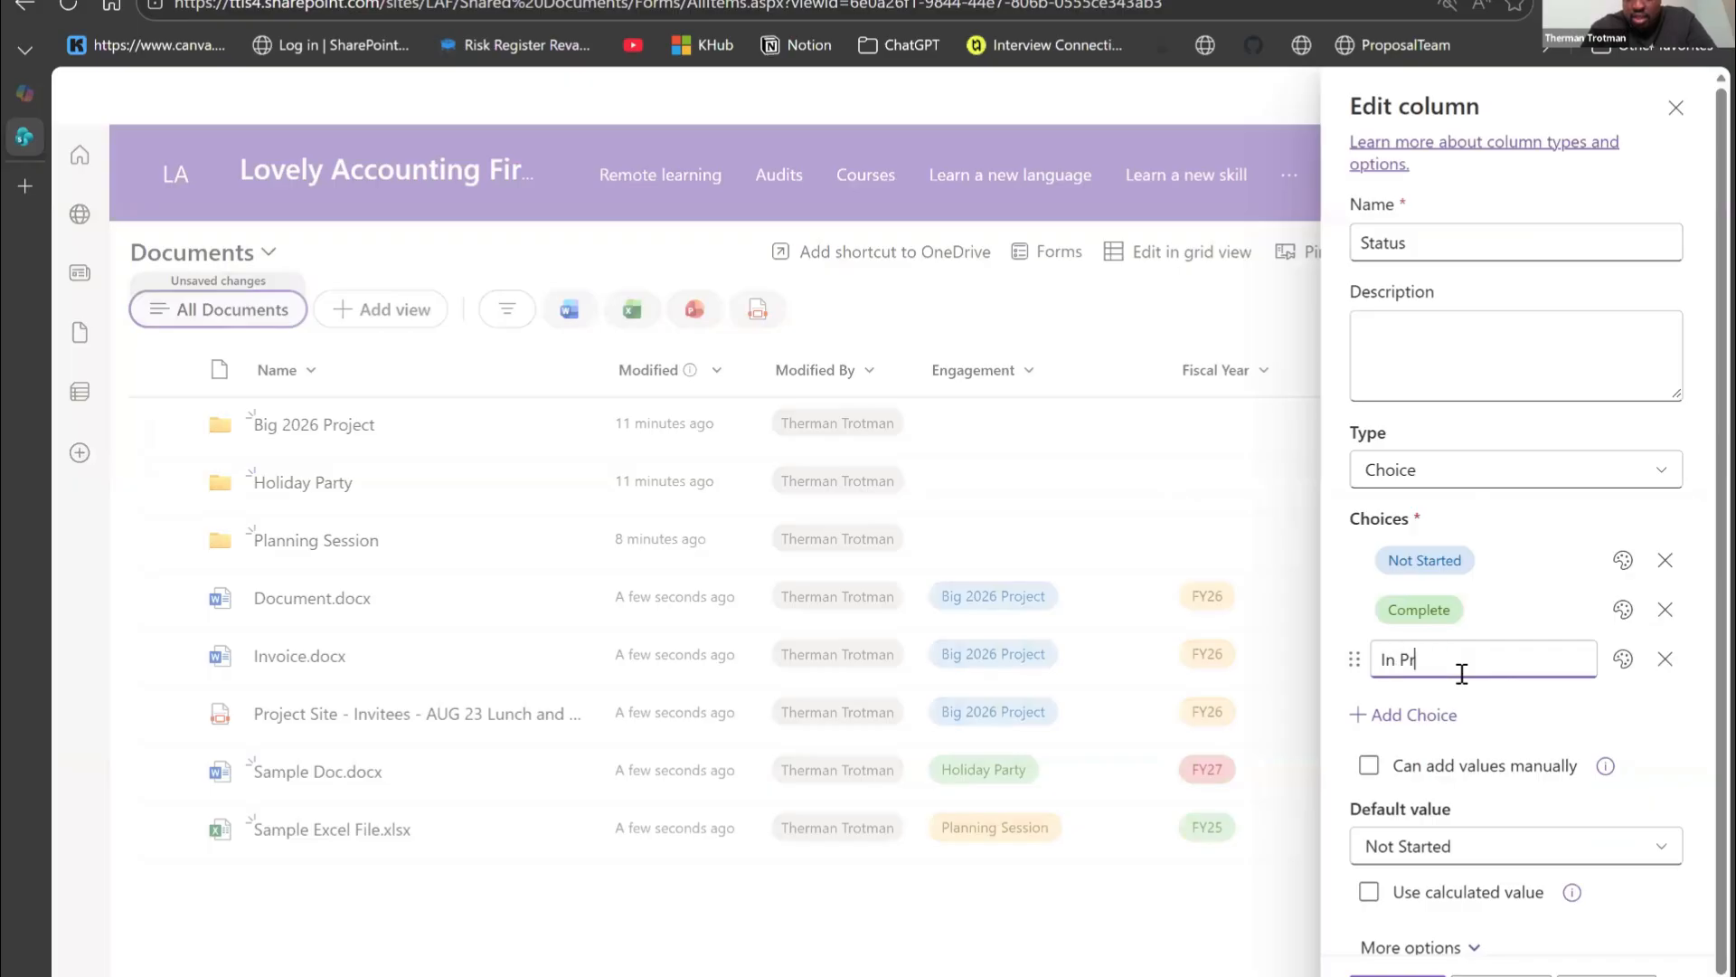
key(Return)
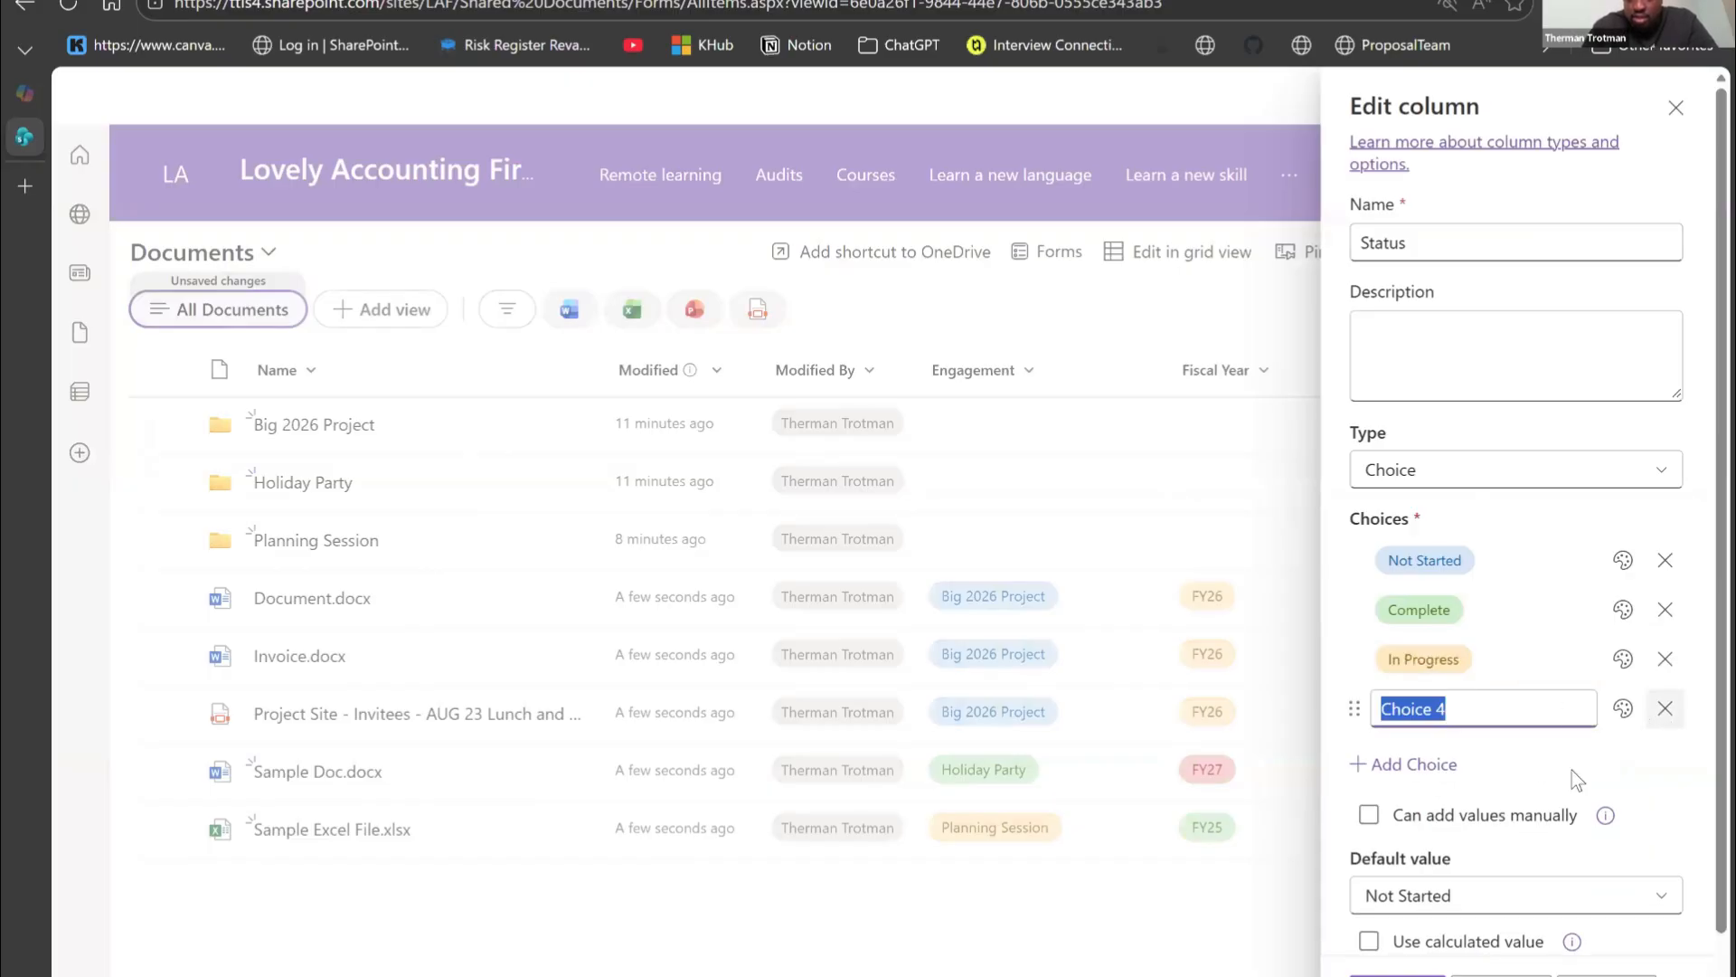
click(1665, 708)
click(1397, 973)
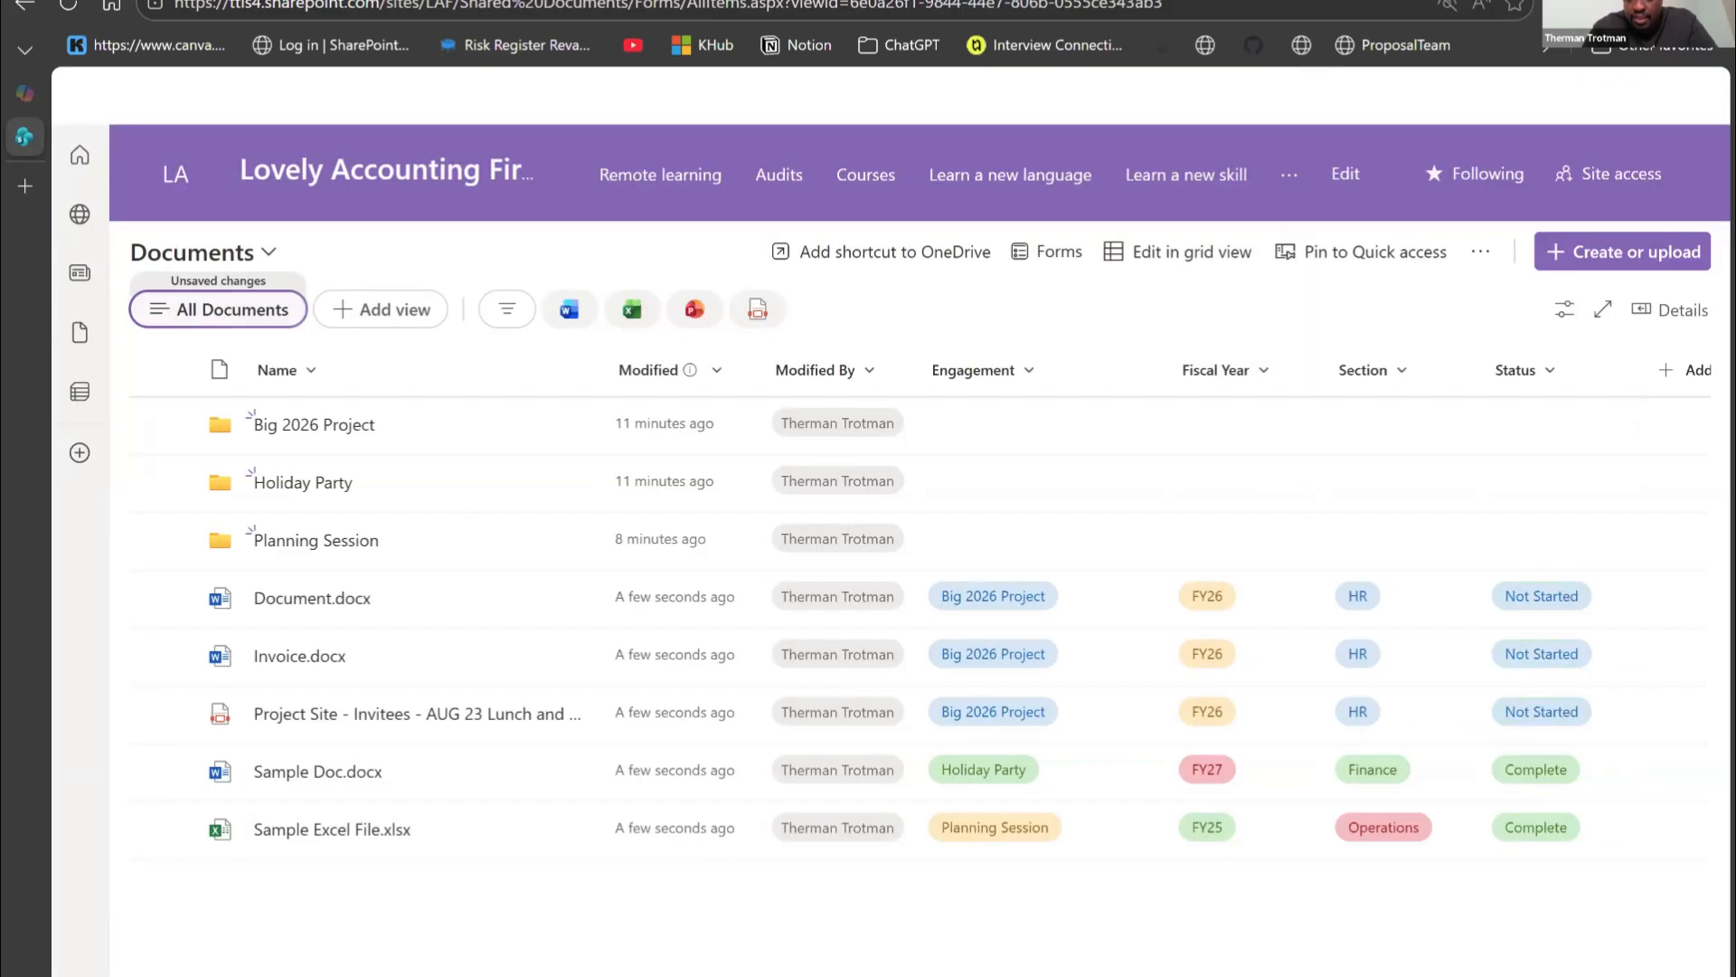
Step: In grid editing, set the Status of the Project Site invitees file to In Progress and fill it up through Invoice.docx and Document.docx
click(1208, 253)
click(1574, 696)
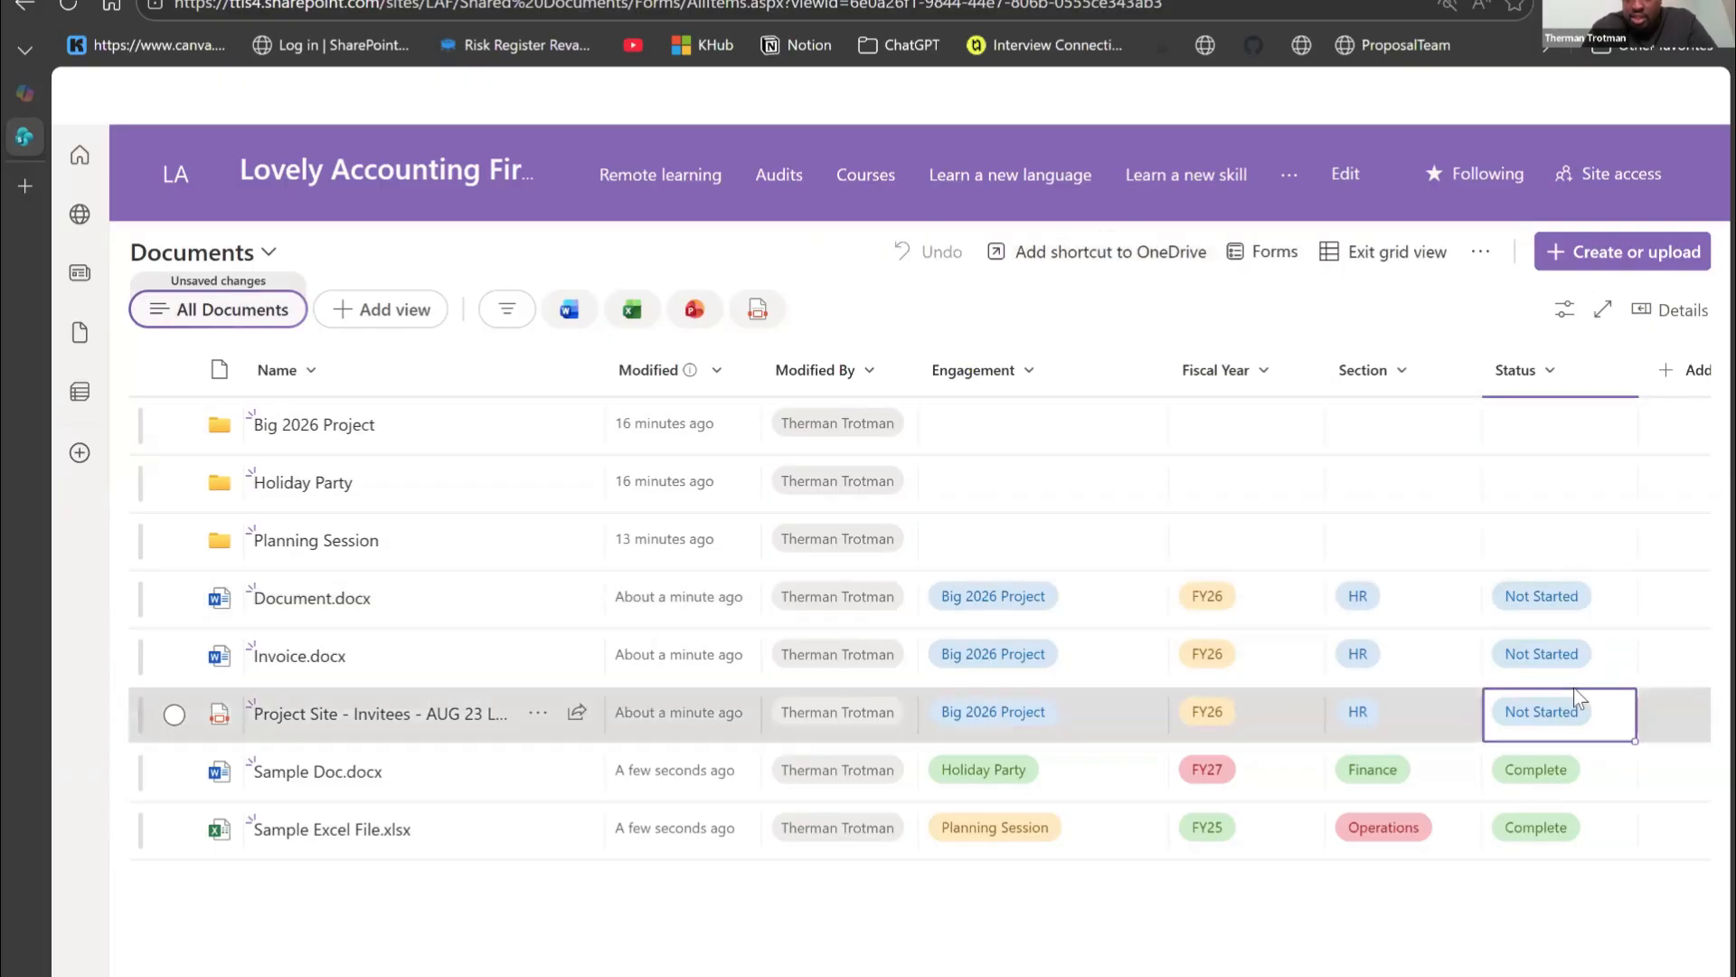
click(1576, 698)
click(1545, 822)
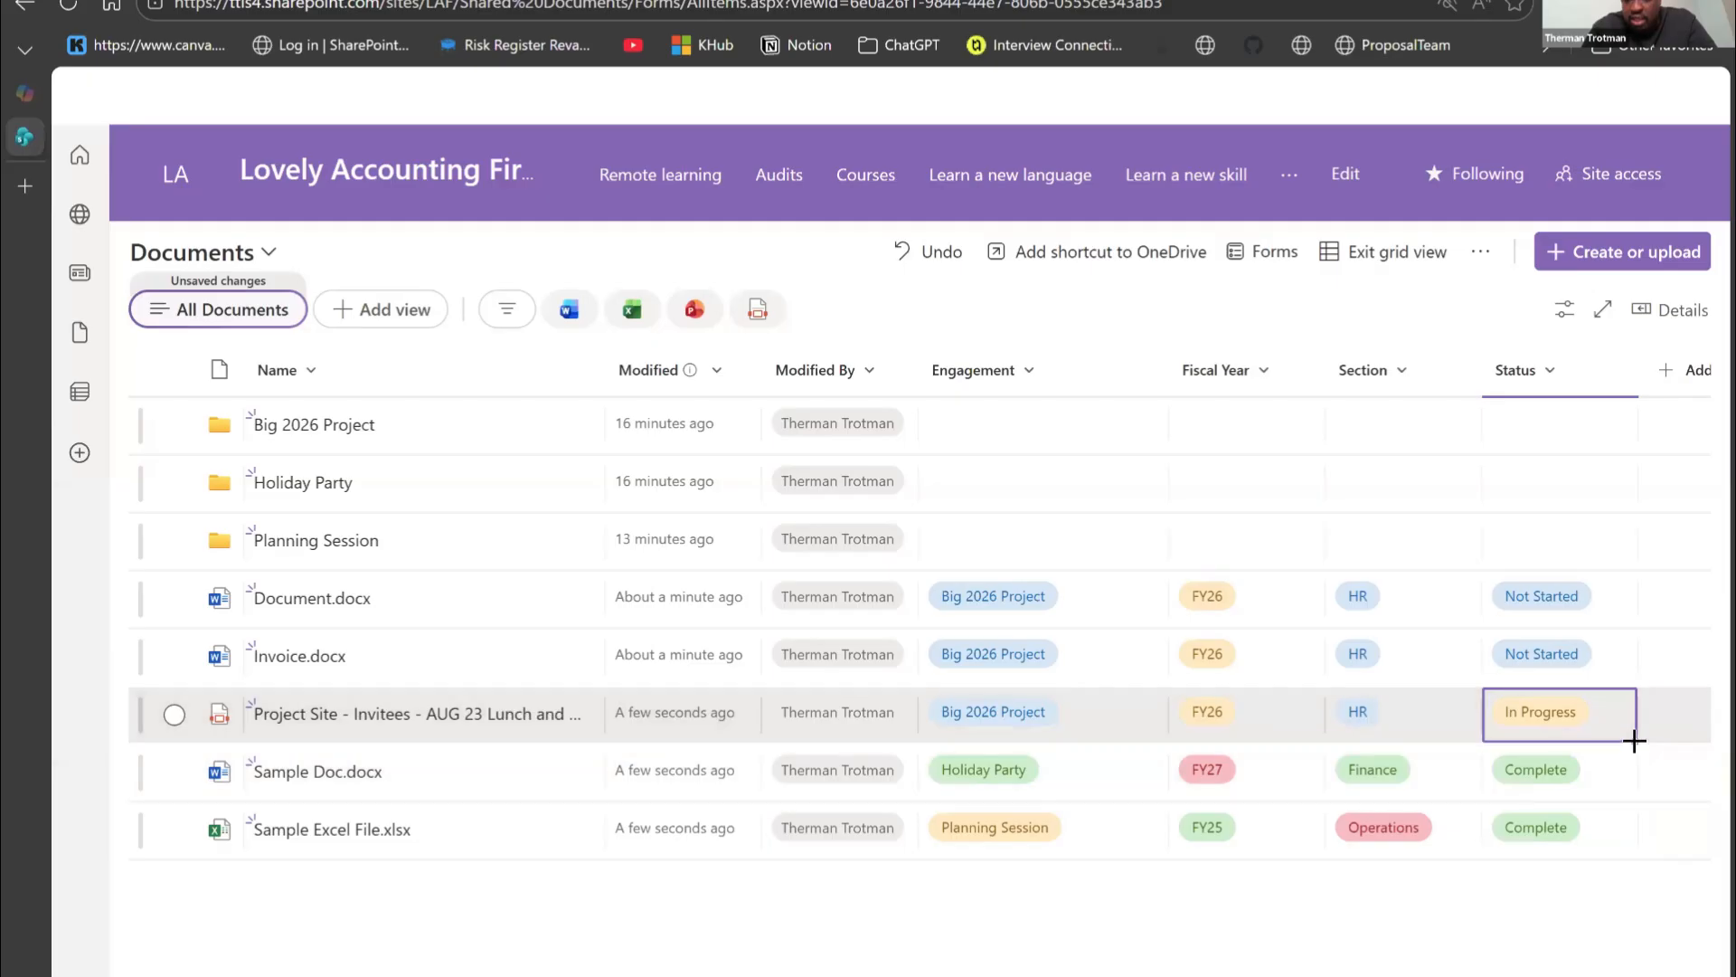
drag(1633, 742, 1602, 599)
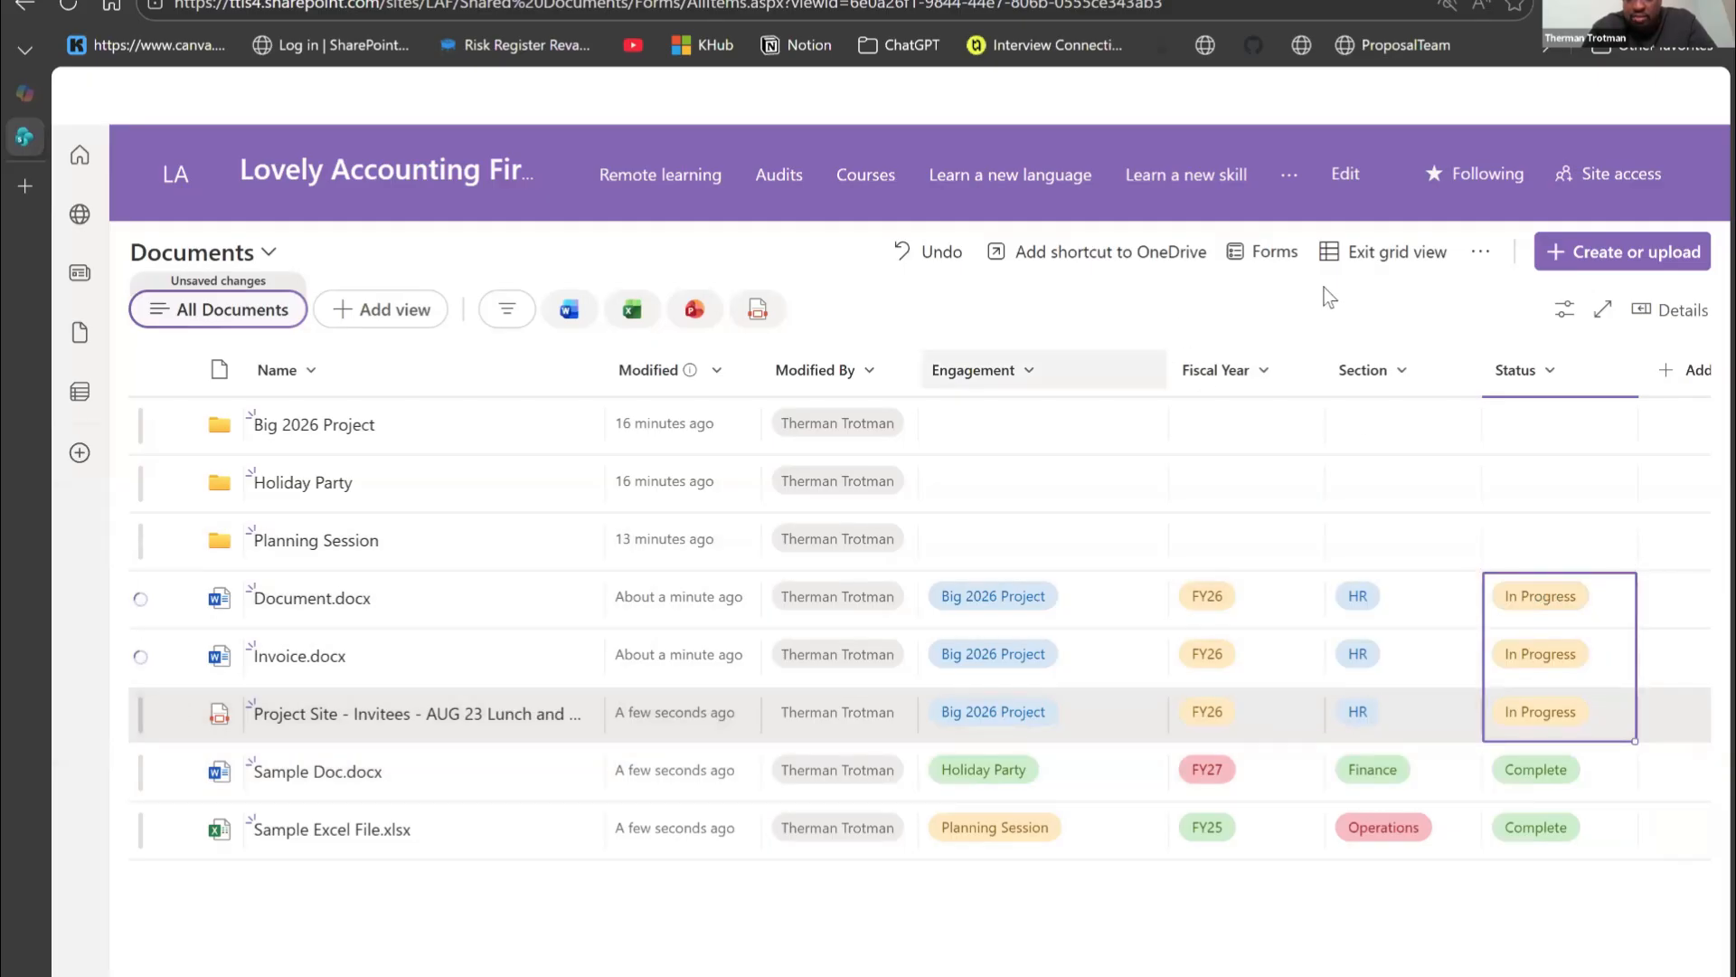
click(1379, 254)
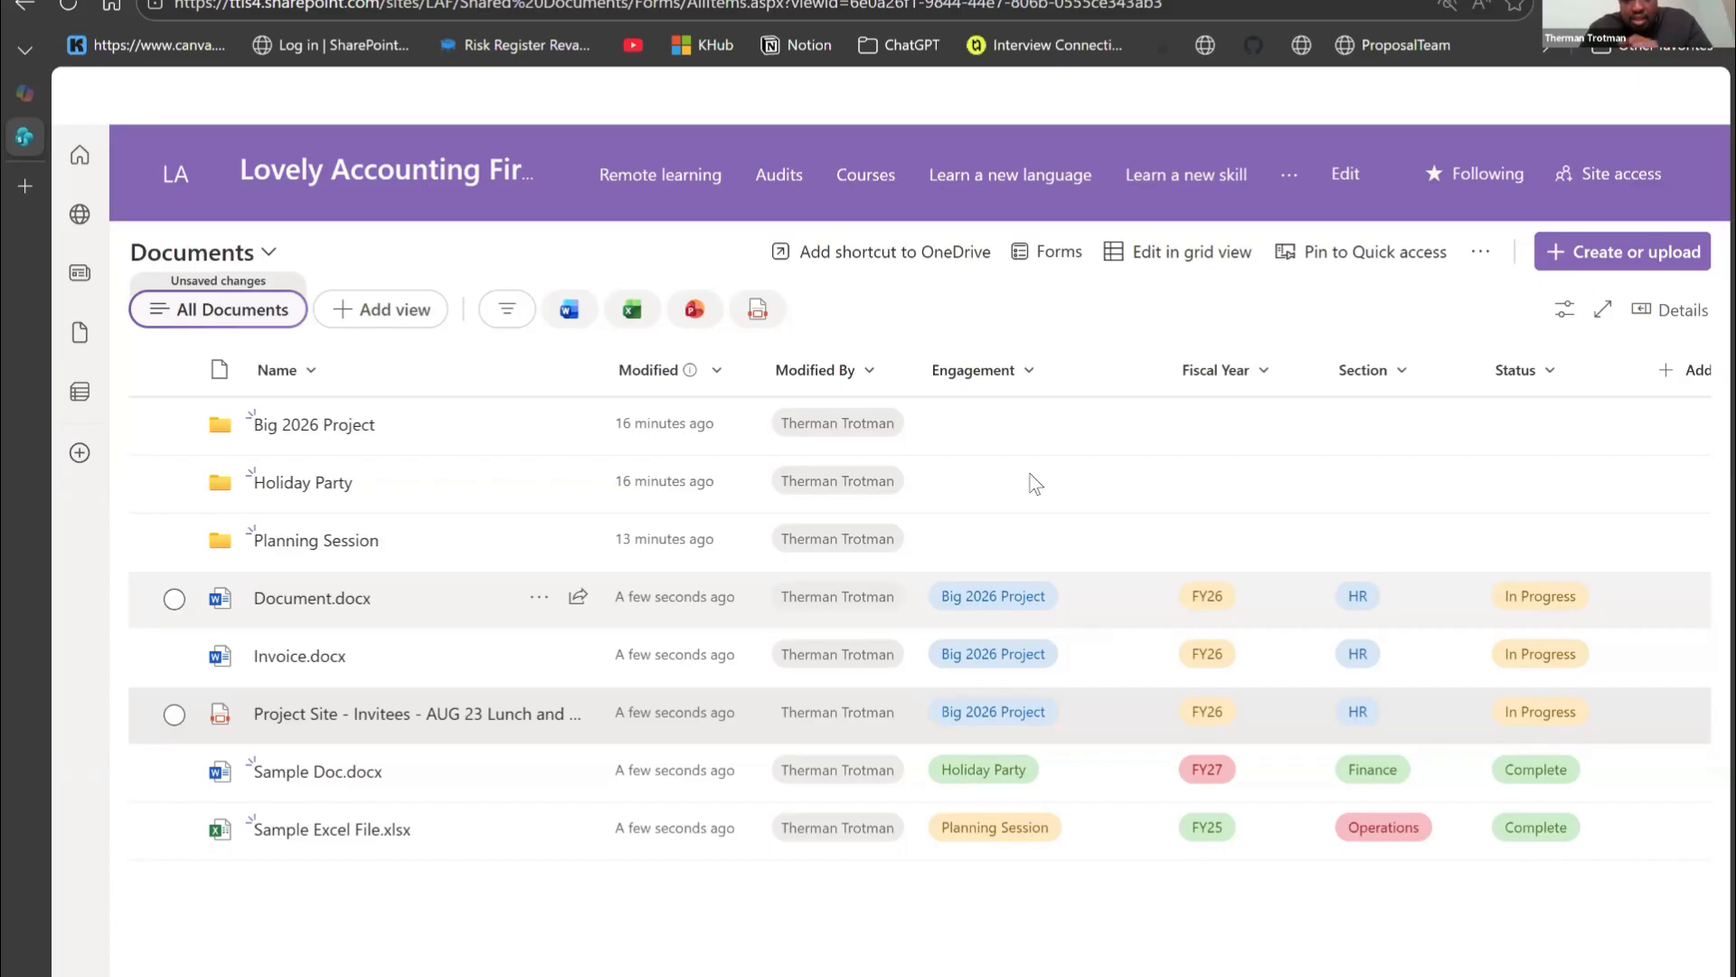
Step: Filter the library by the Big 2026 Project engagement to review its files, and clear the filter
click(1046, 374)
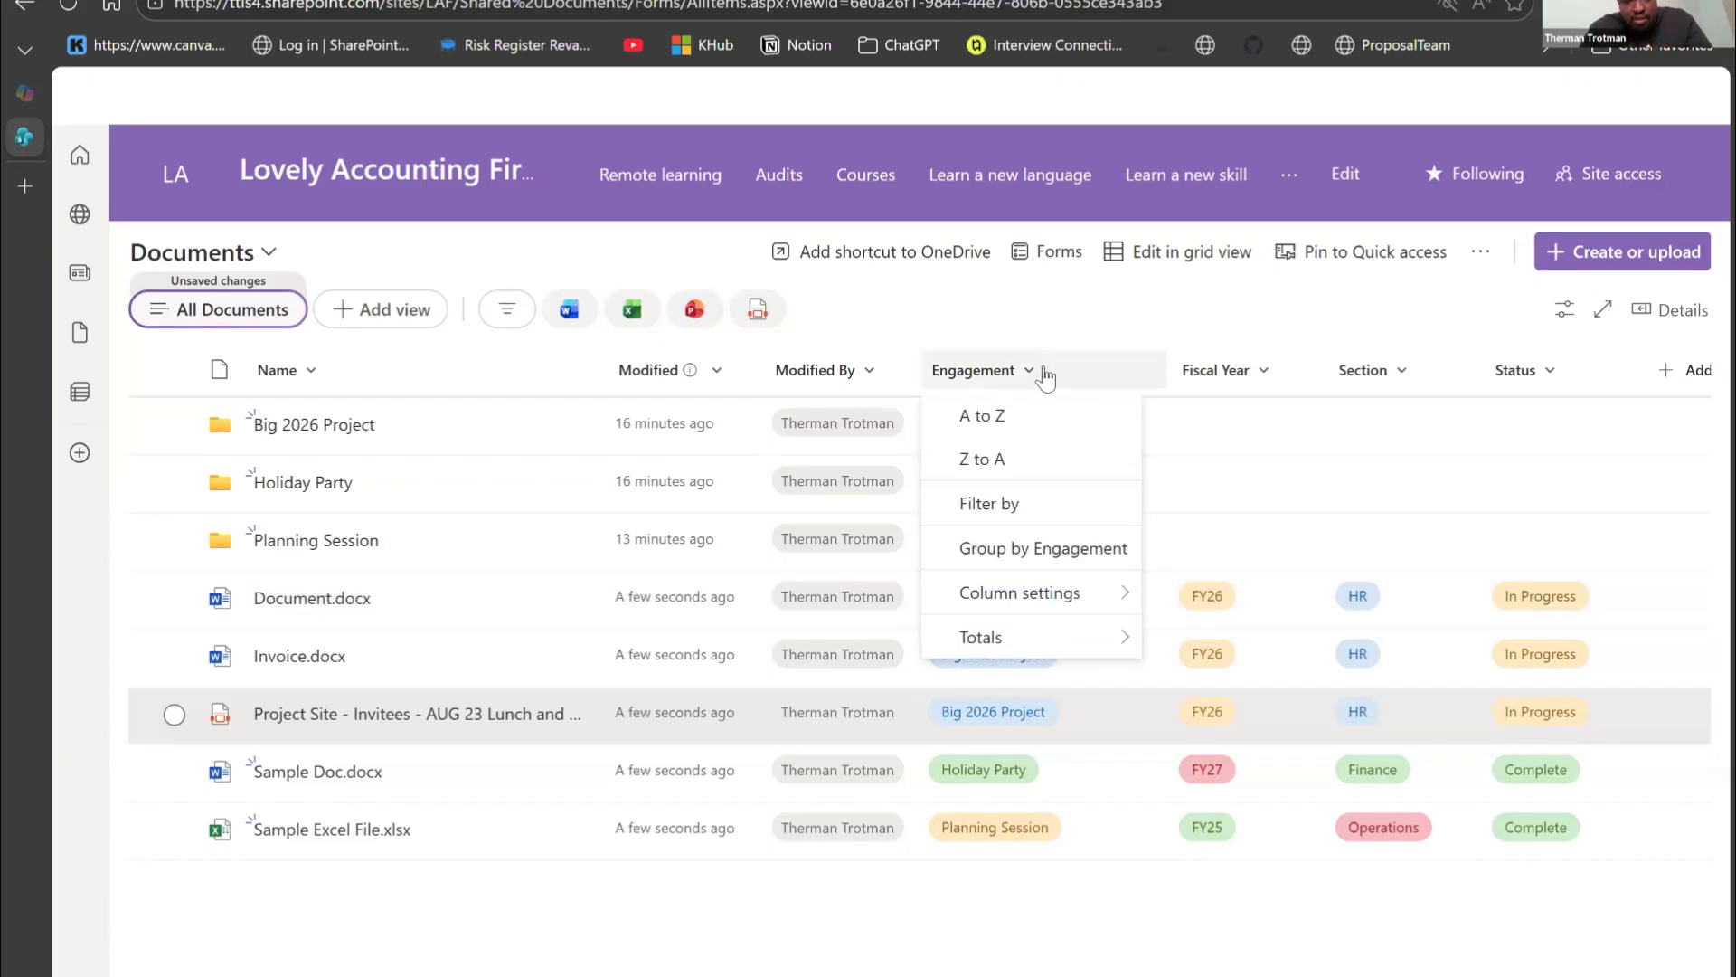
click(989, 502)
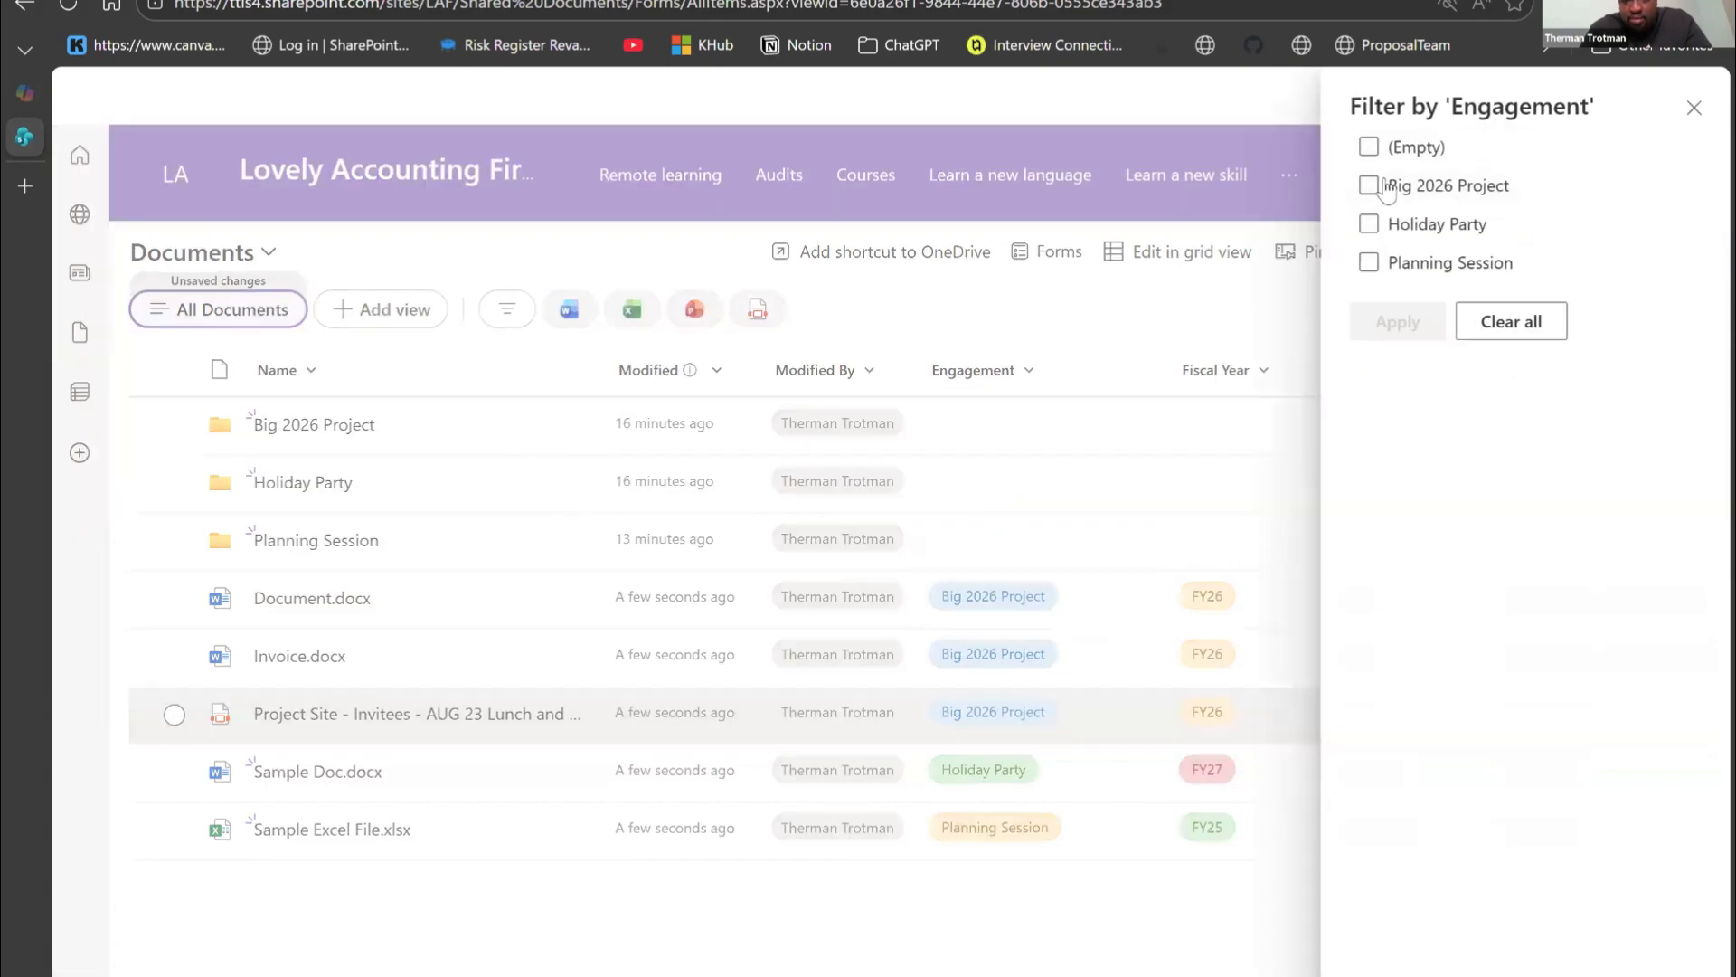
click(1387, 190)
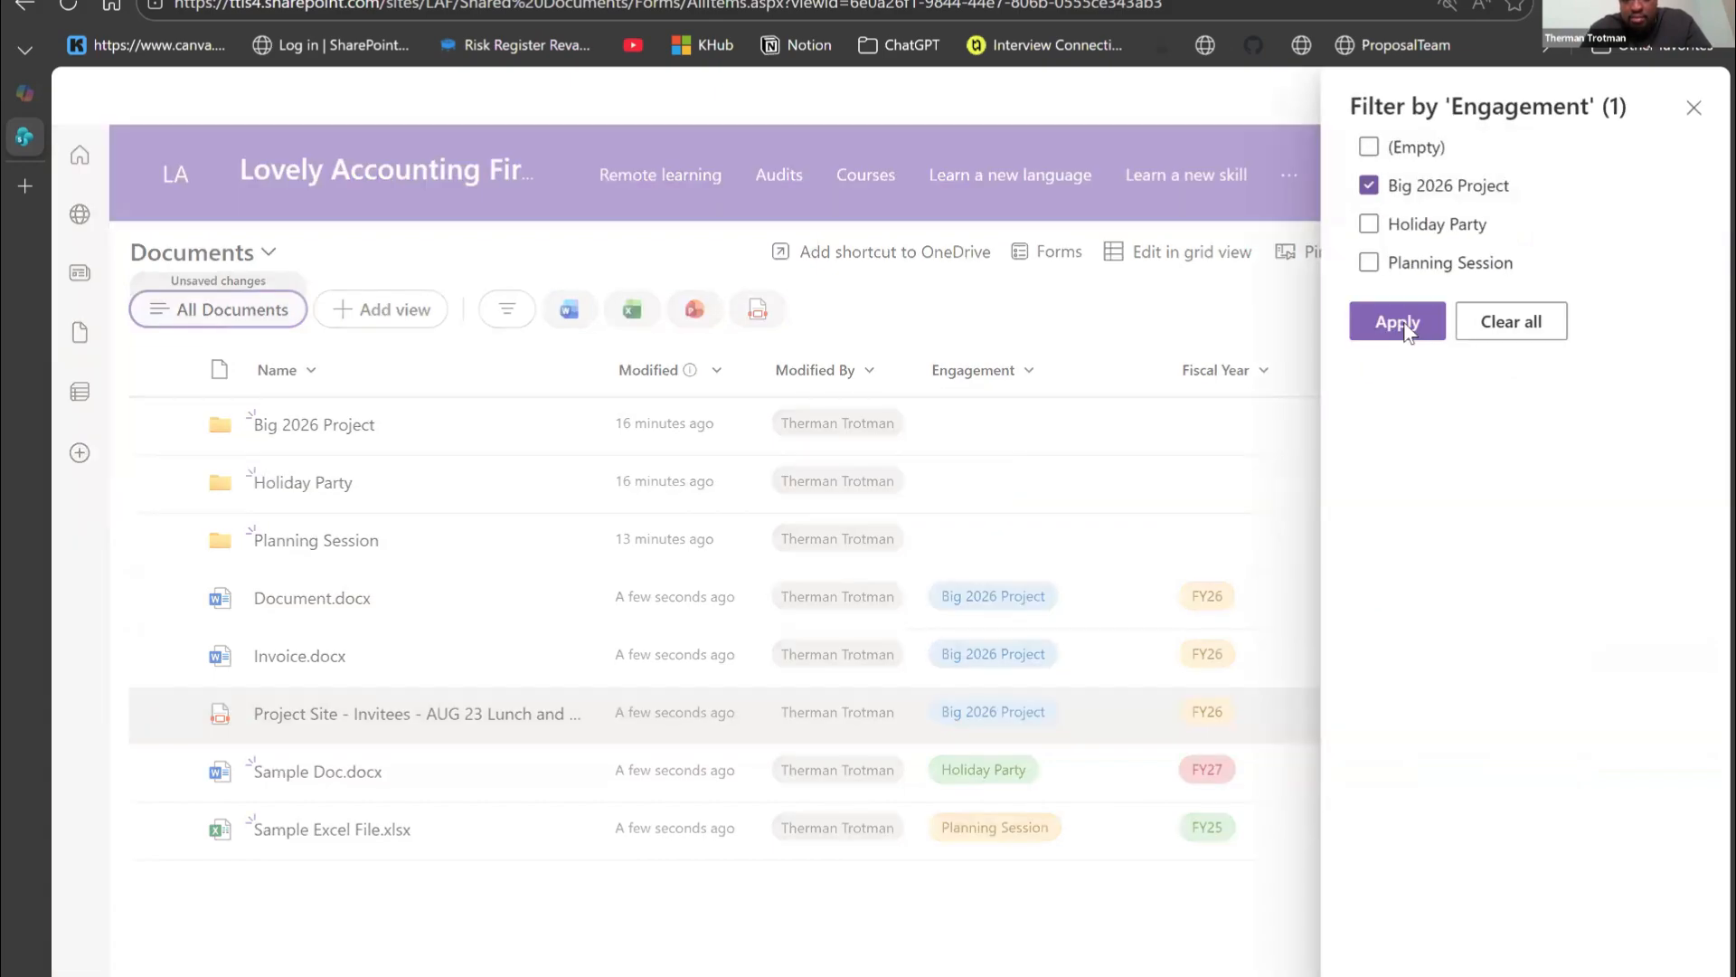
click(1397, 322)
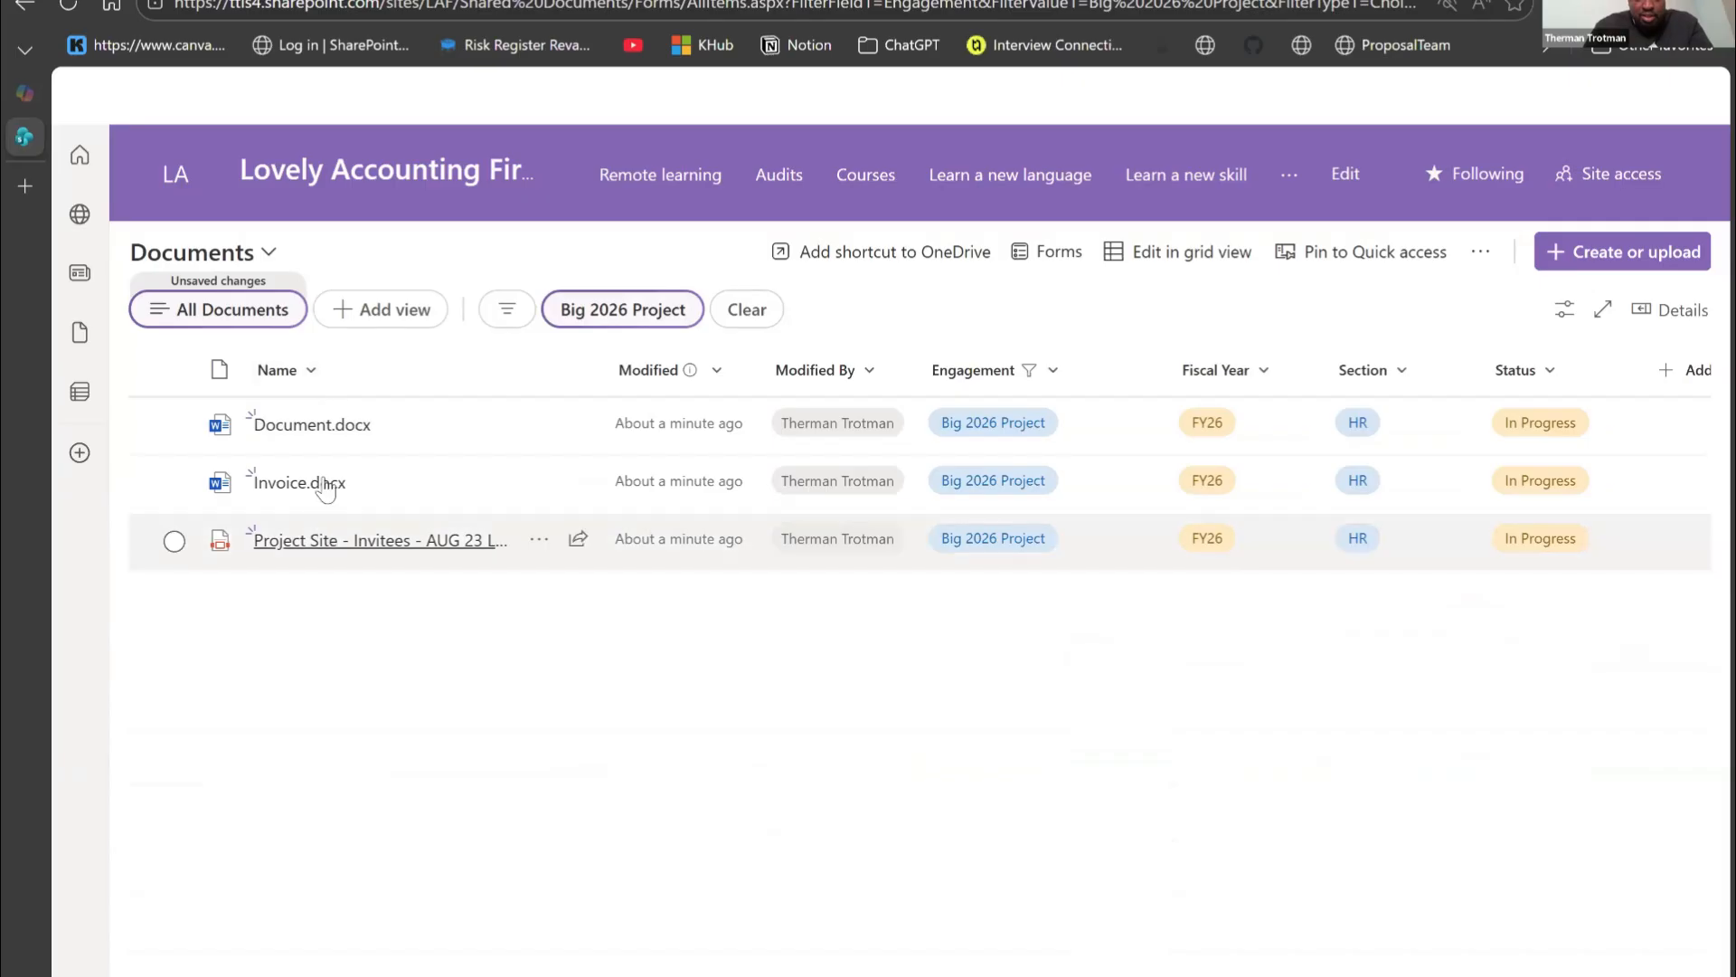
mouse_move(334, 562)
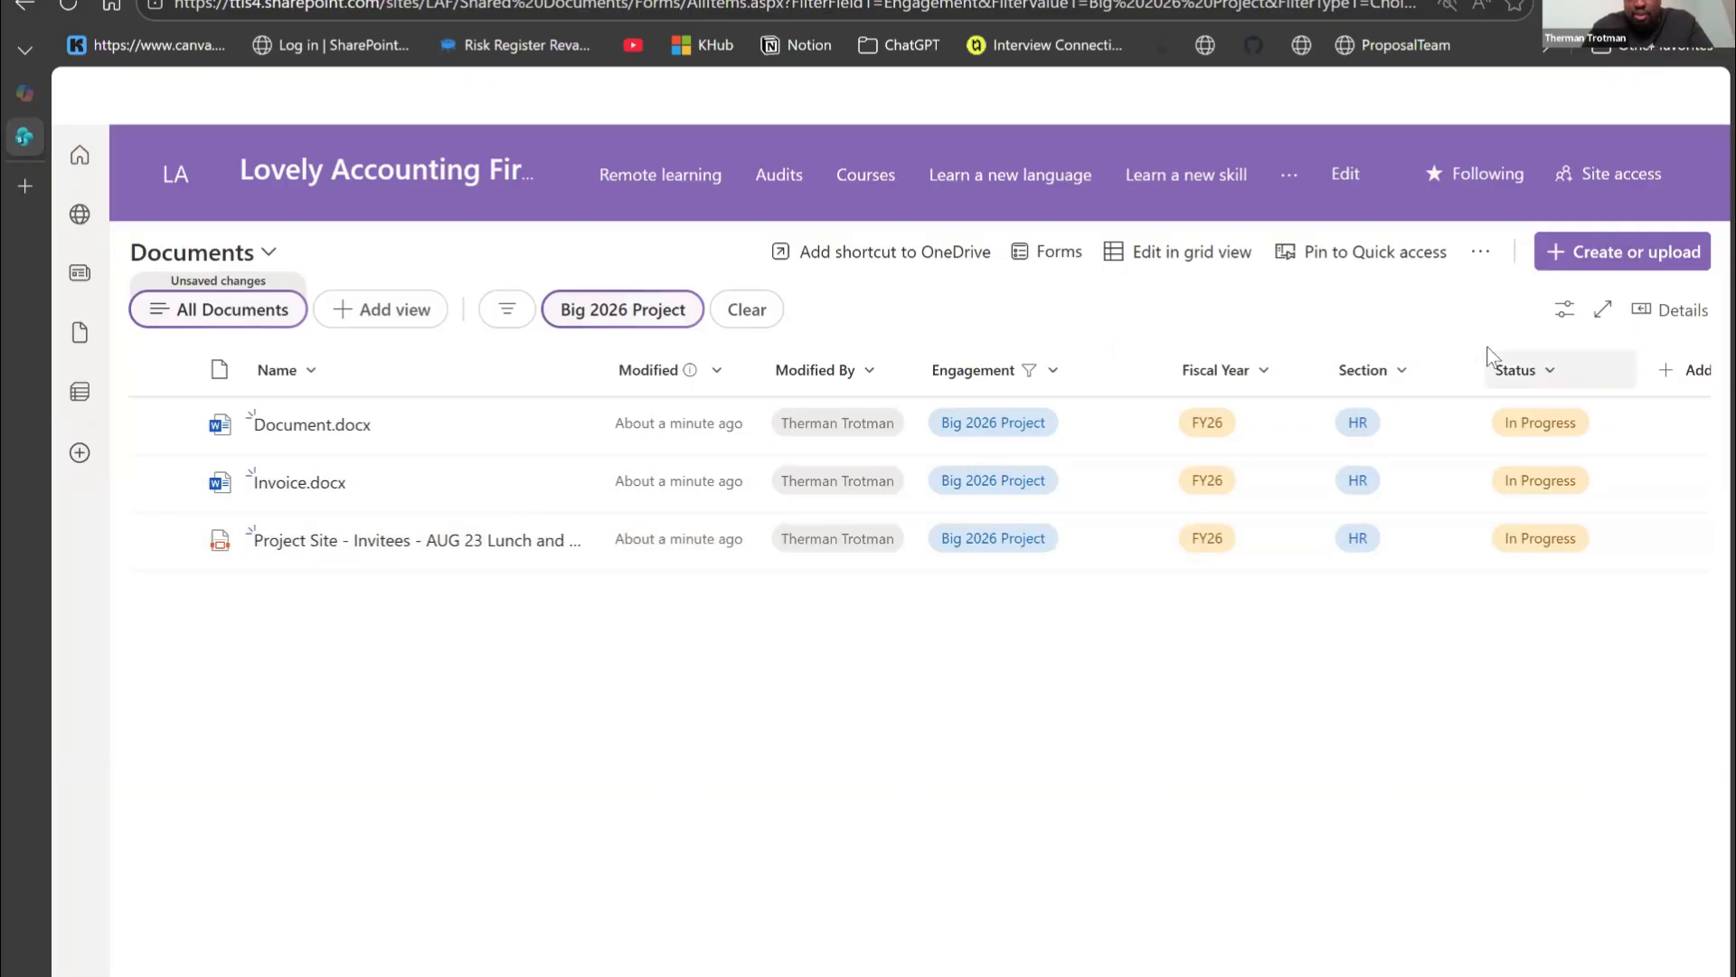
click(749, 322)
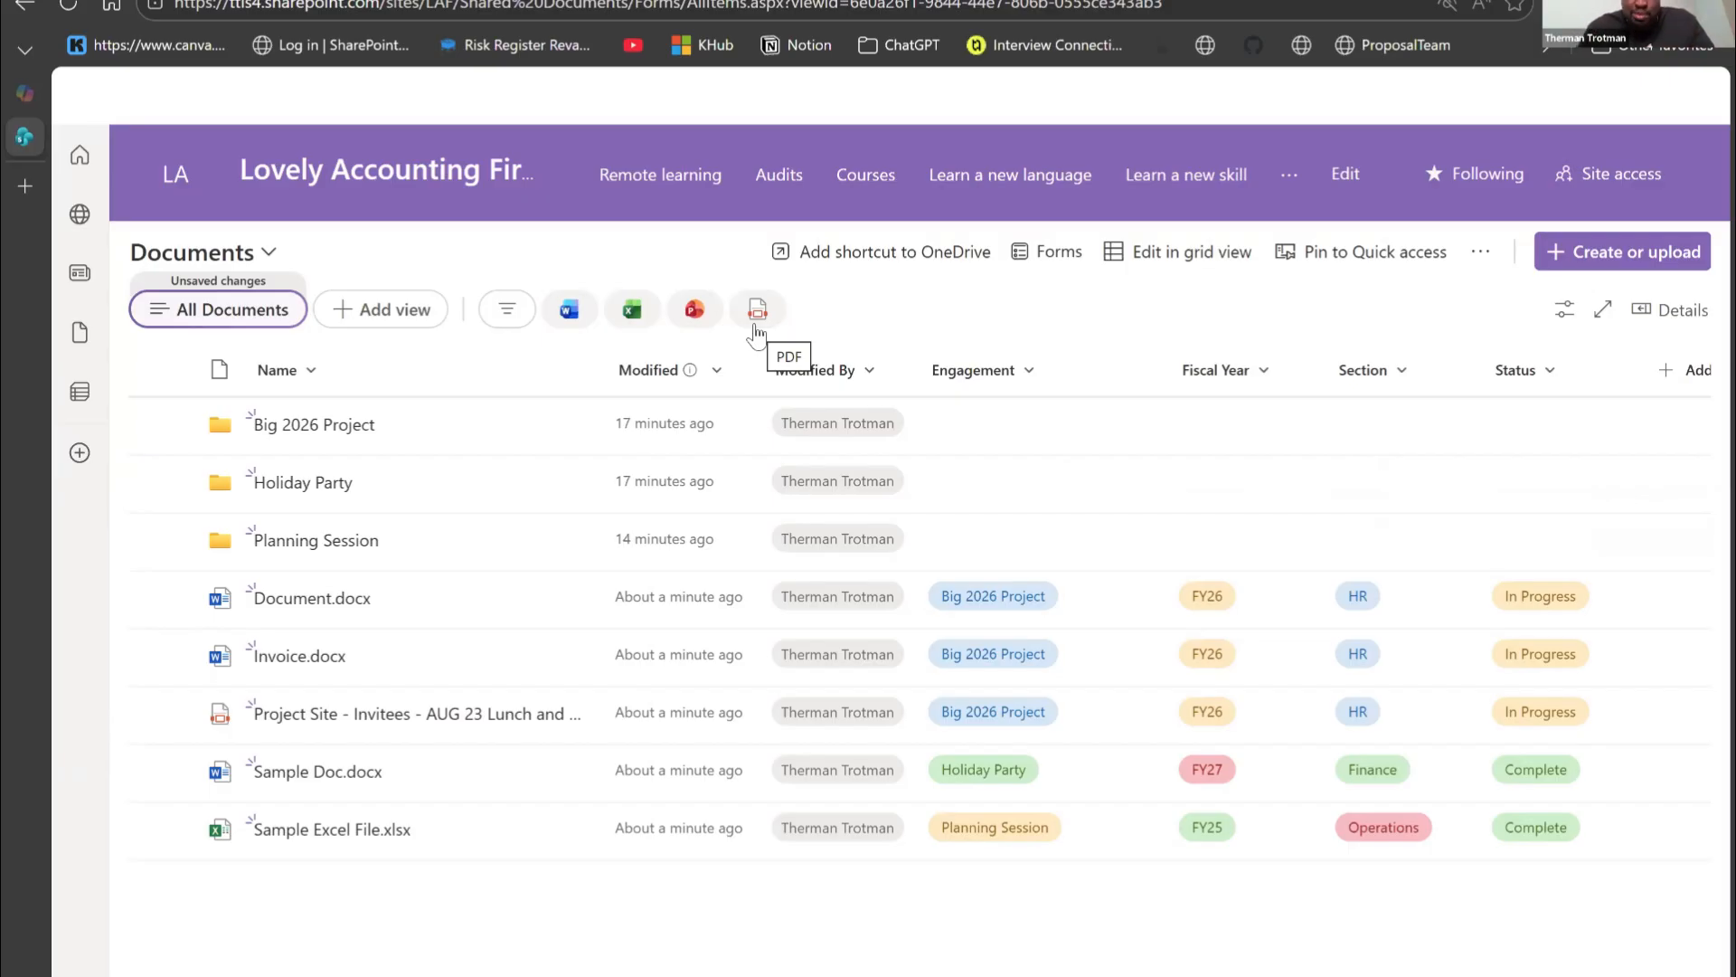
Step: Filter the library by the Complete status
click(1266, 373)
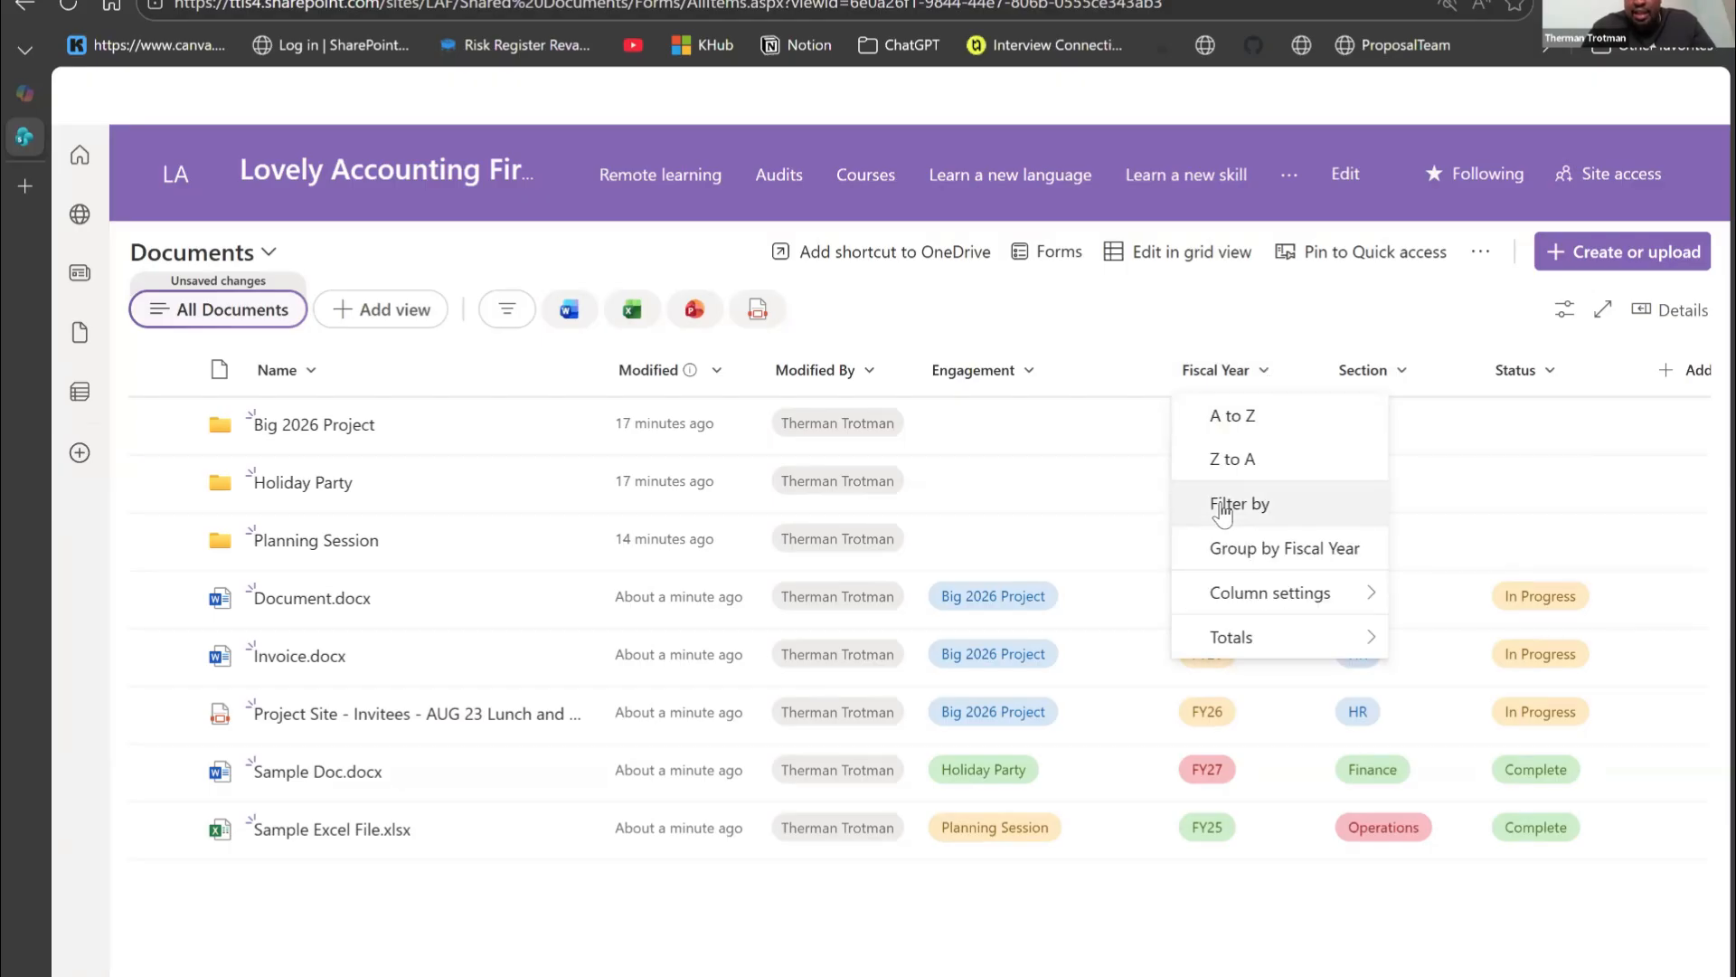
click(1543, 372)
click(1548, 503)
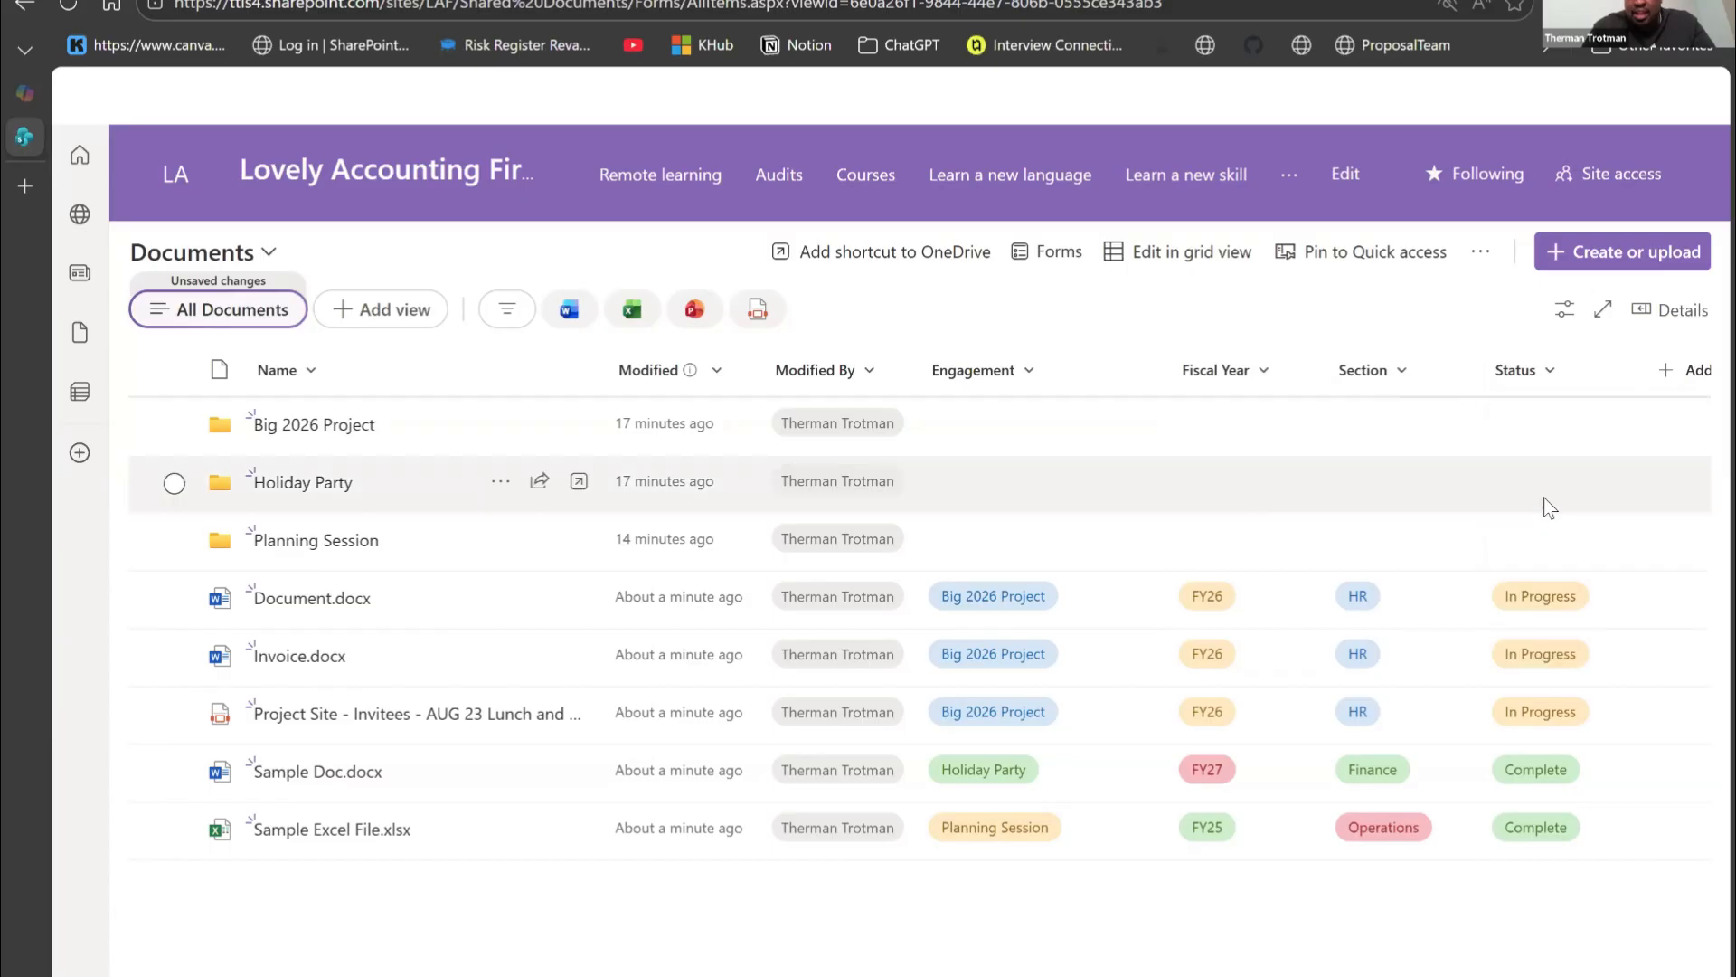
click(1411, 197)
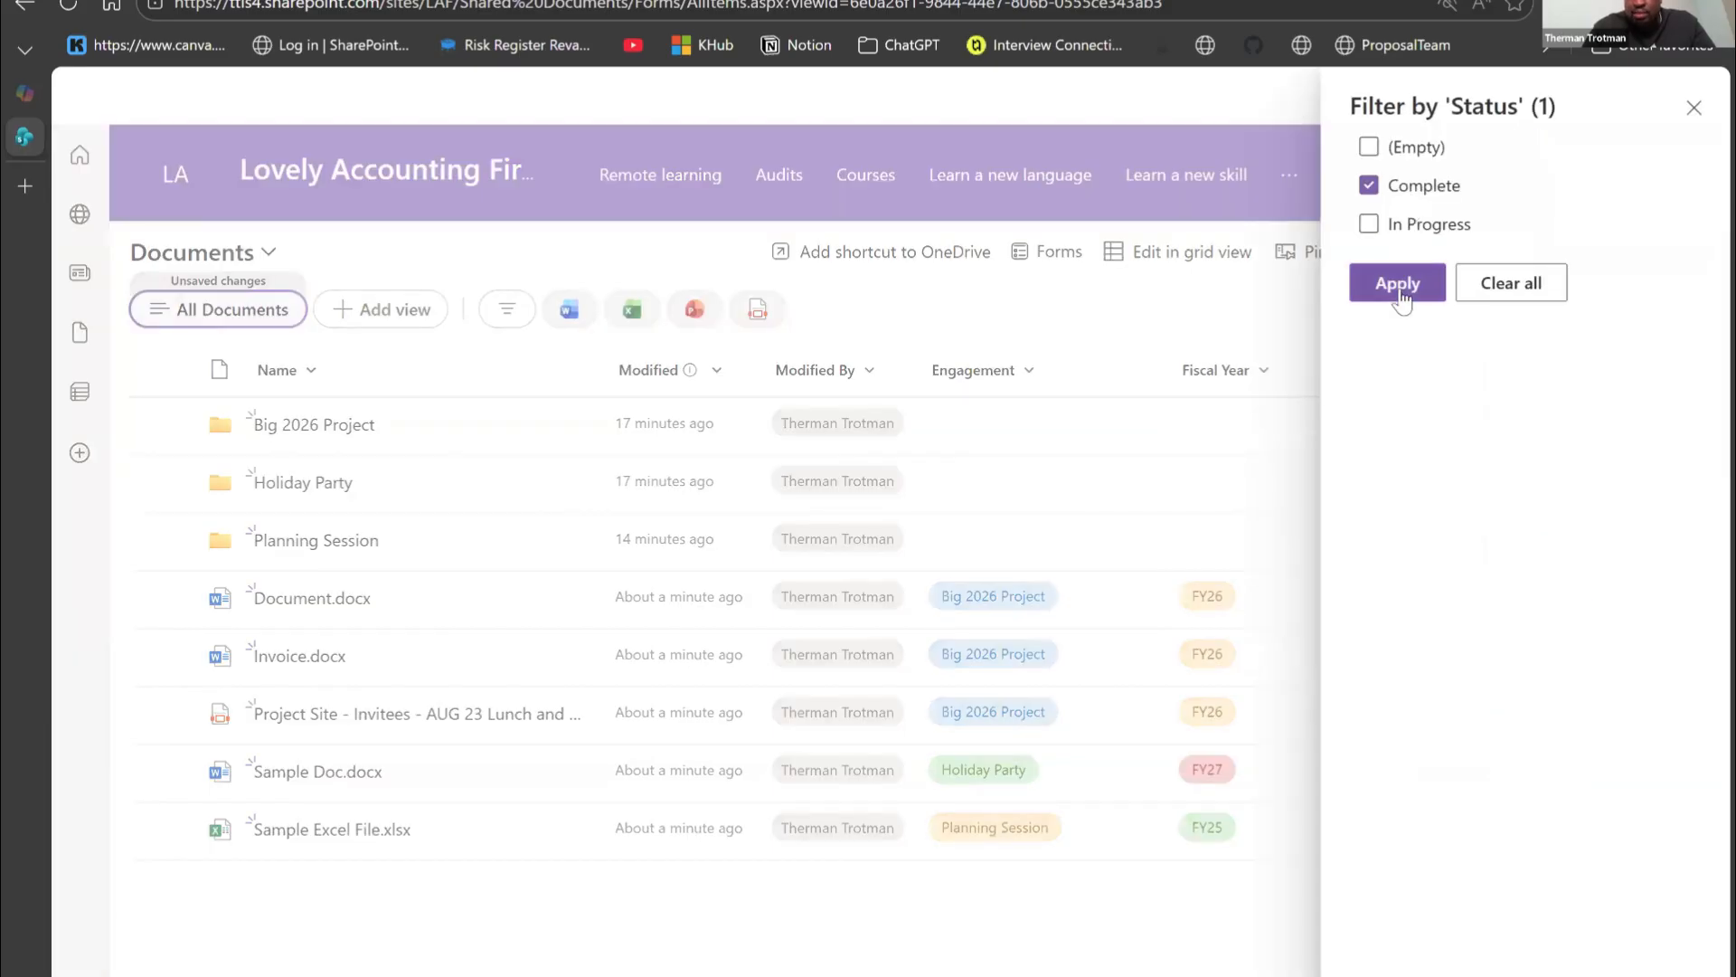
click(1399, 284)
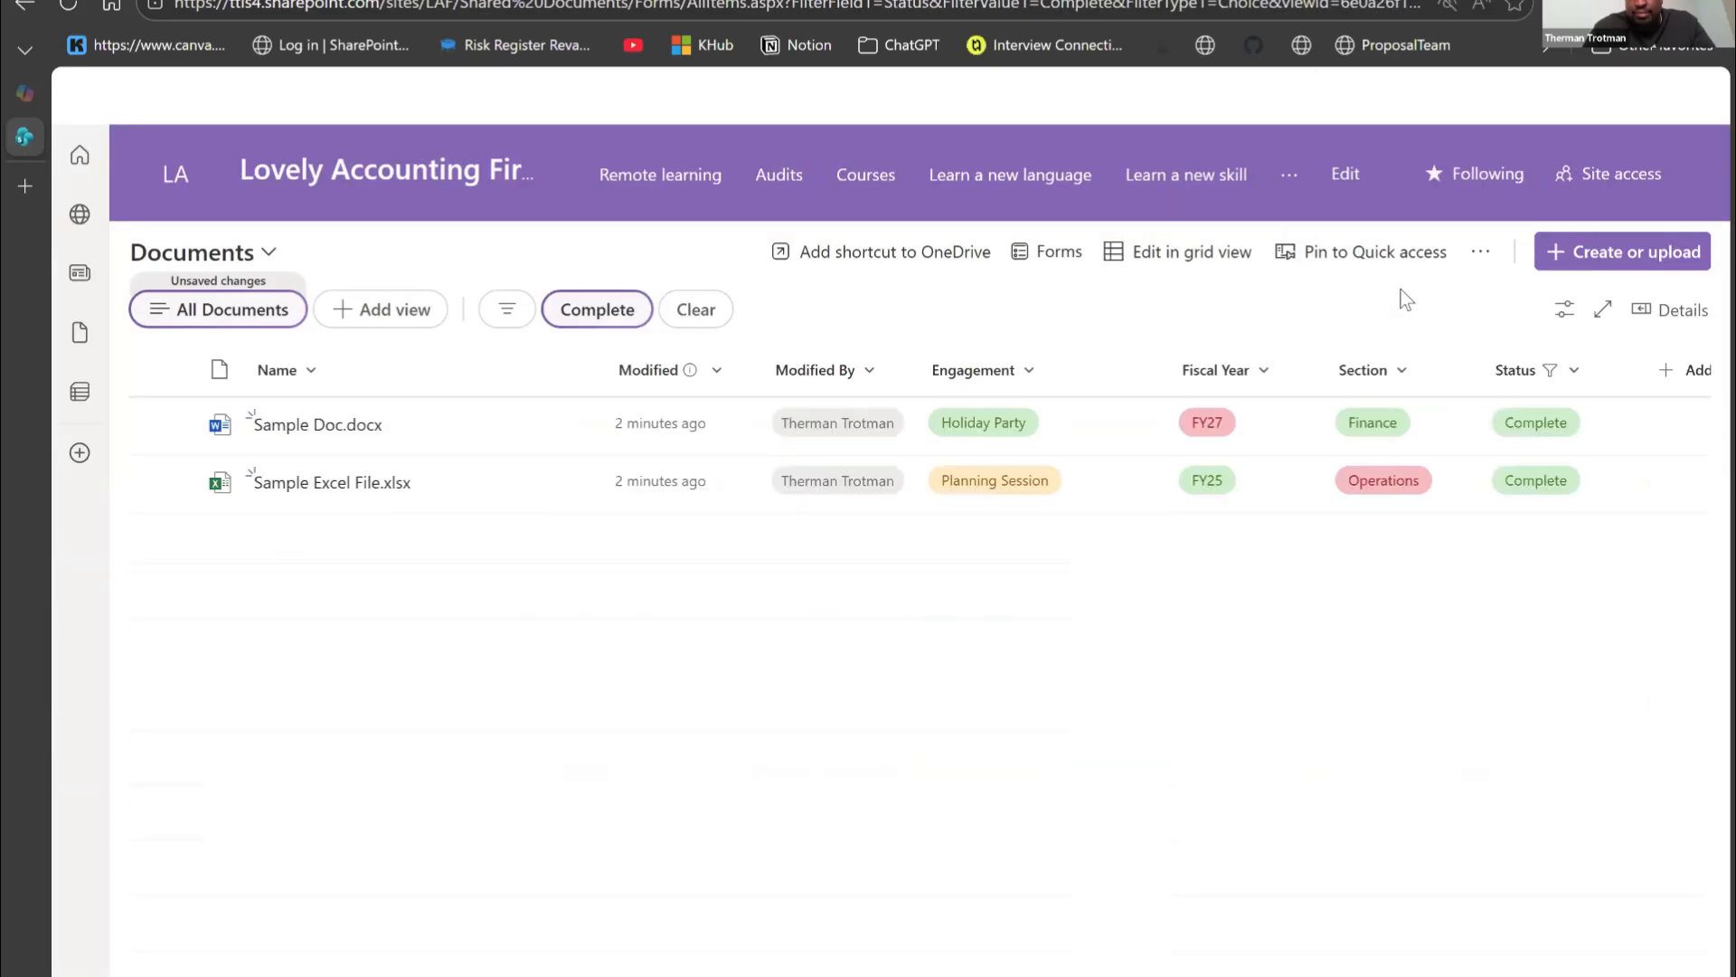
Step: Narrow the Complete-filtered library further by filtering the Fiscal Year column to FY25
click(1264, 373)
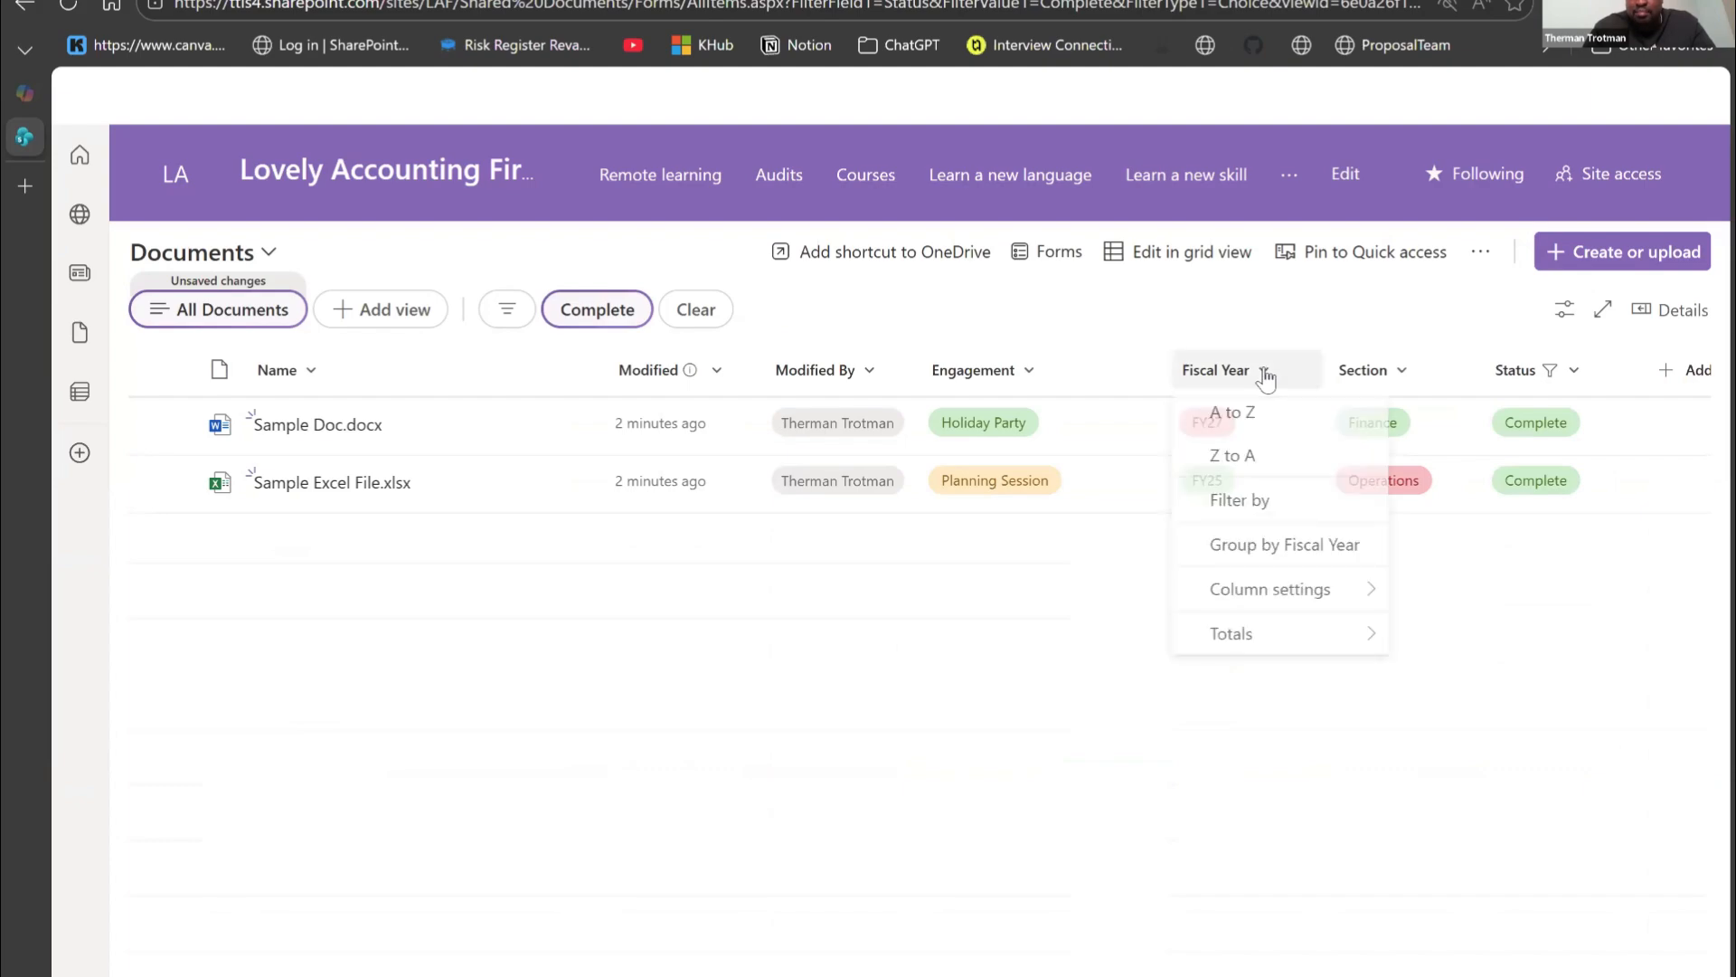
click(1227, 512)
click(1385, 159)
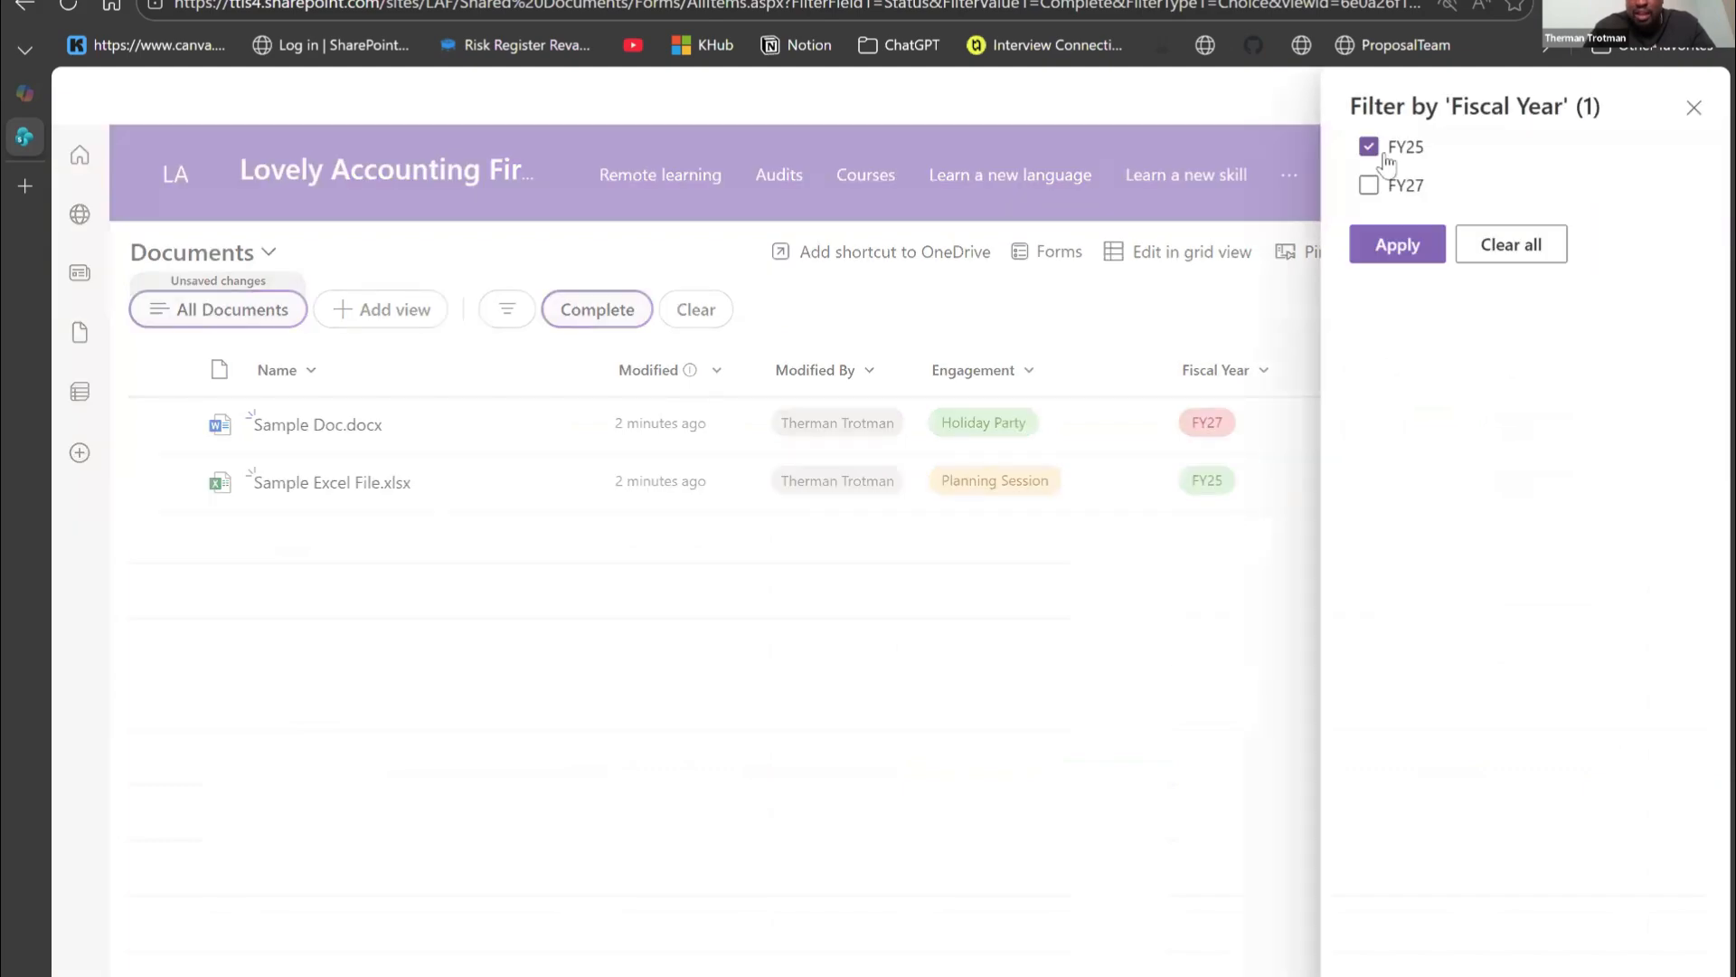
click(1400, 246)
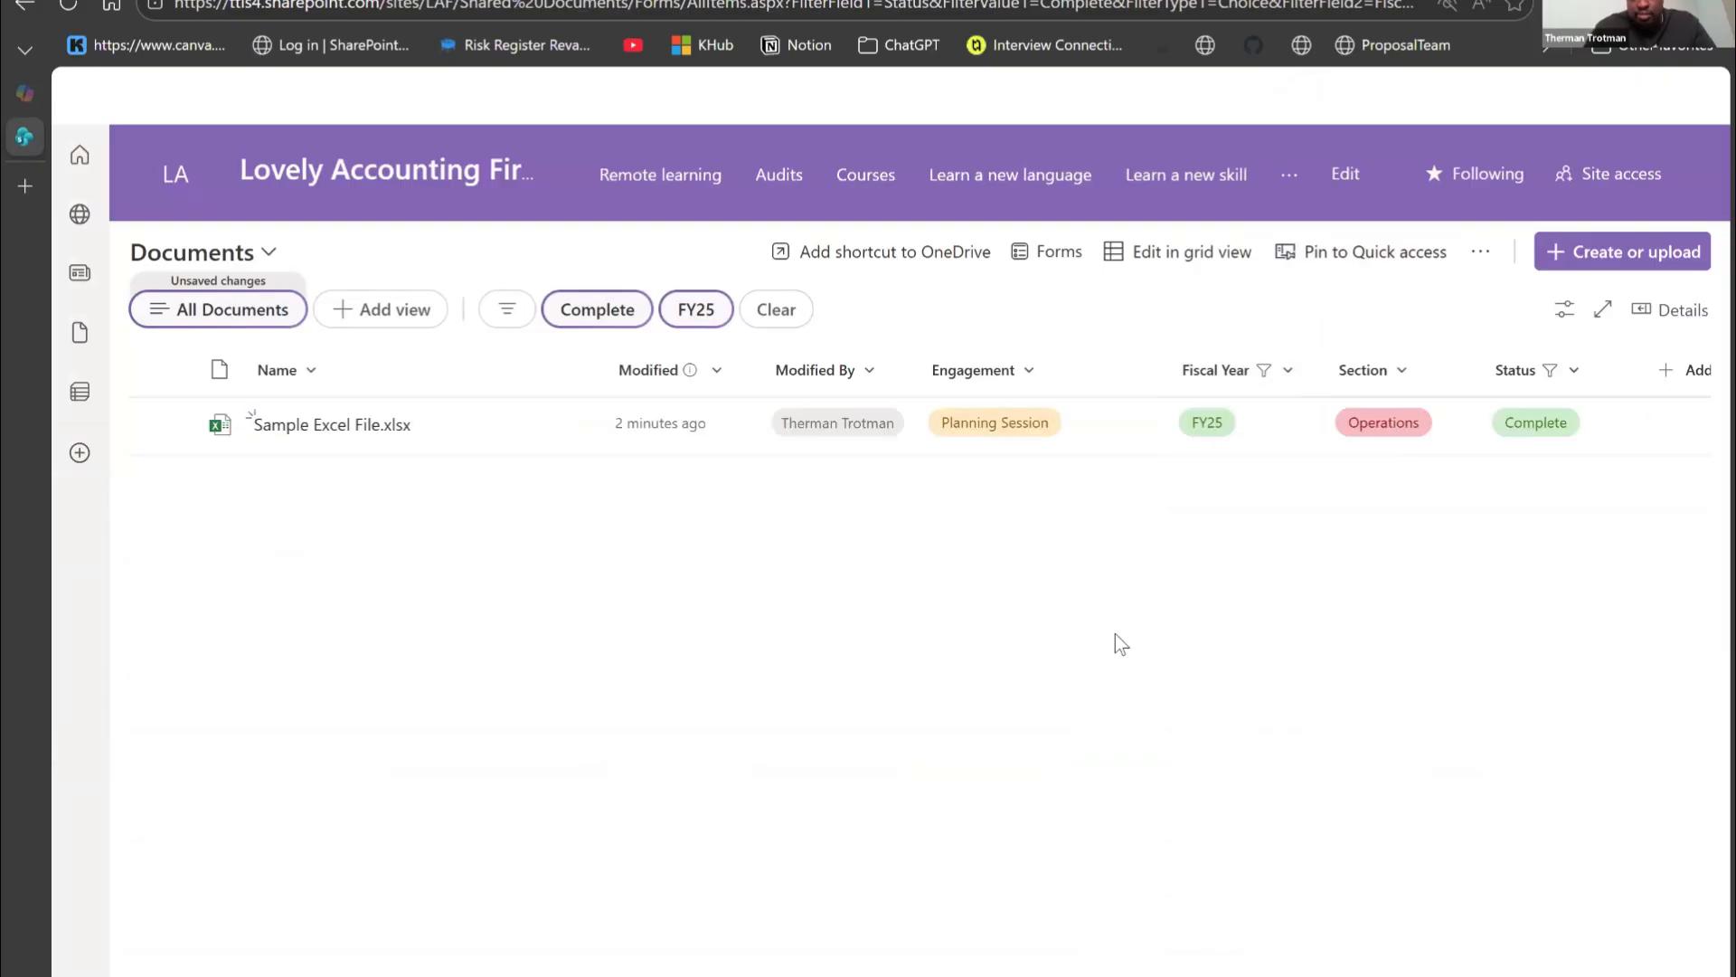
Step: Show a Count total for the Name column and clear the Complete and FY25 filters
click(328, 395)
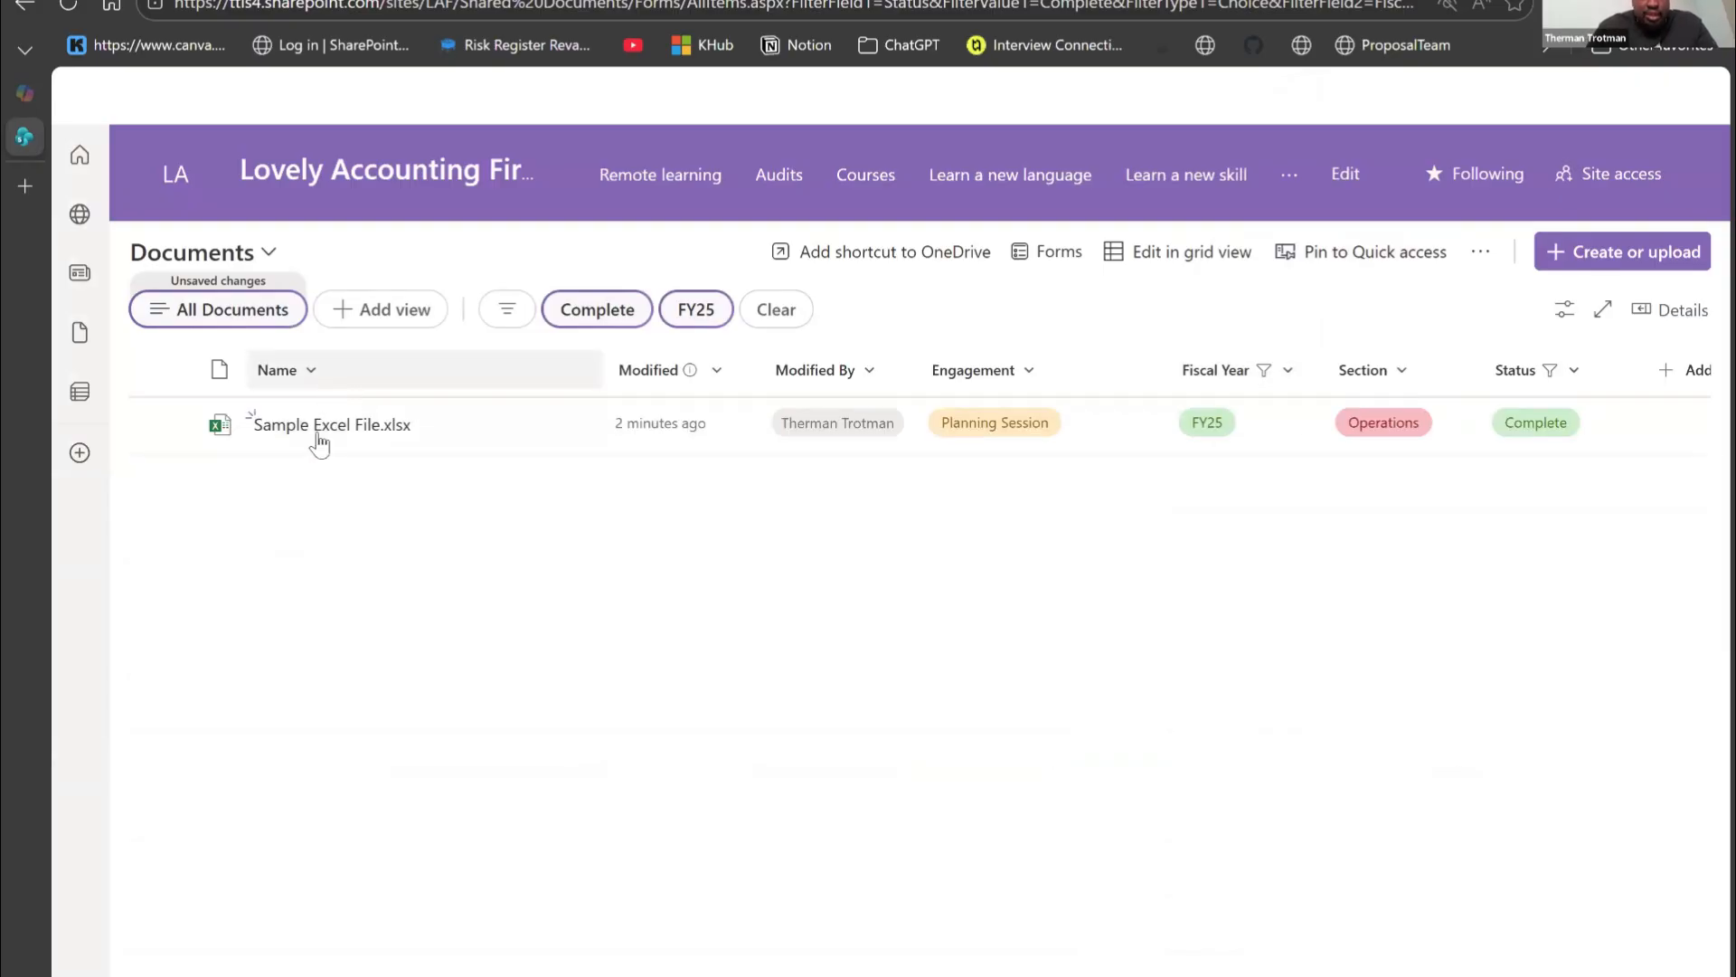
click(508, 591)
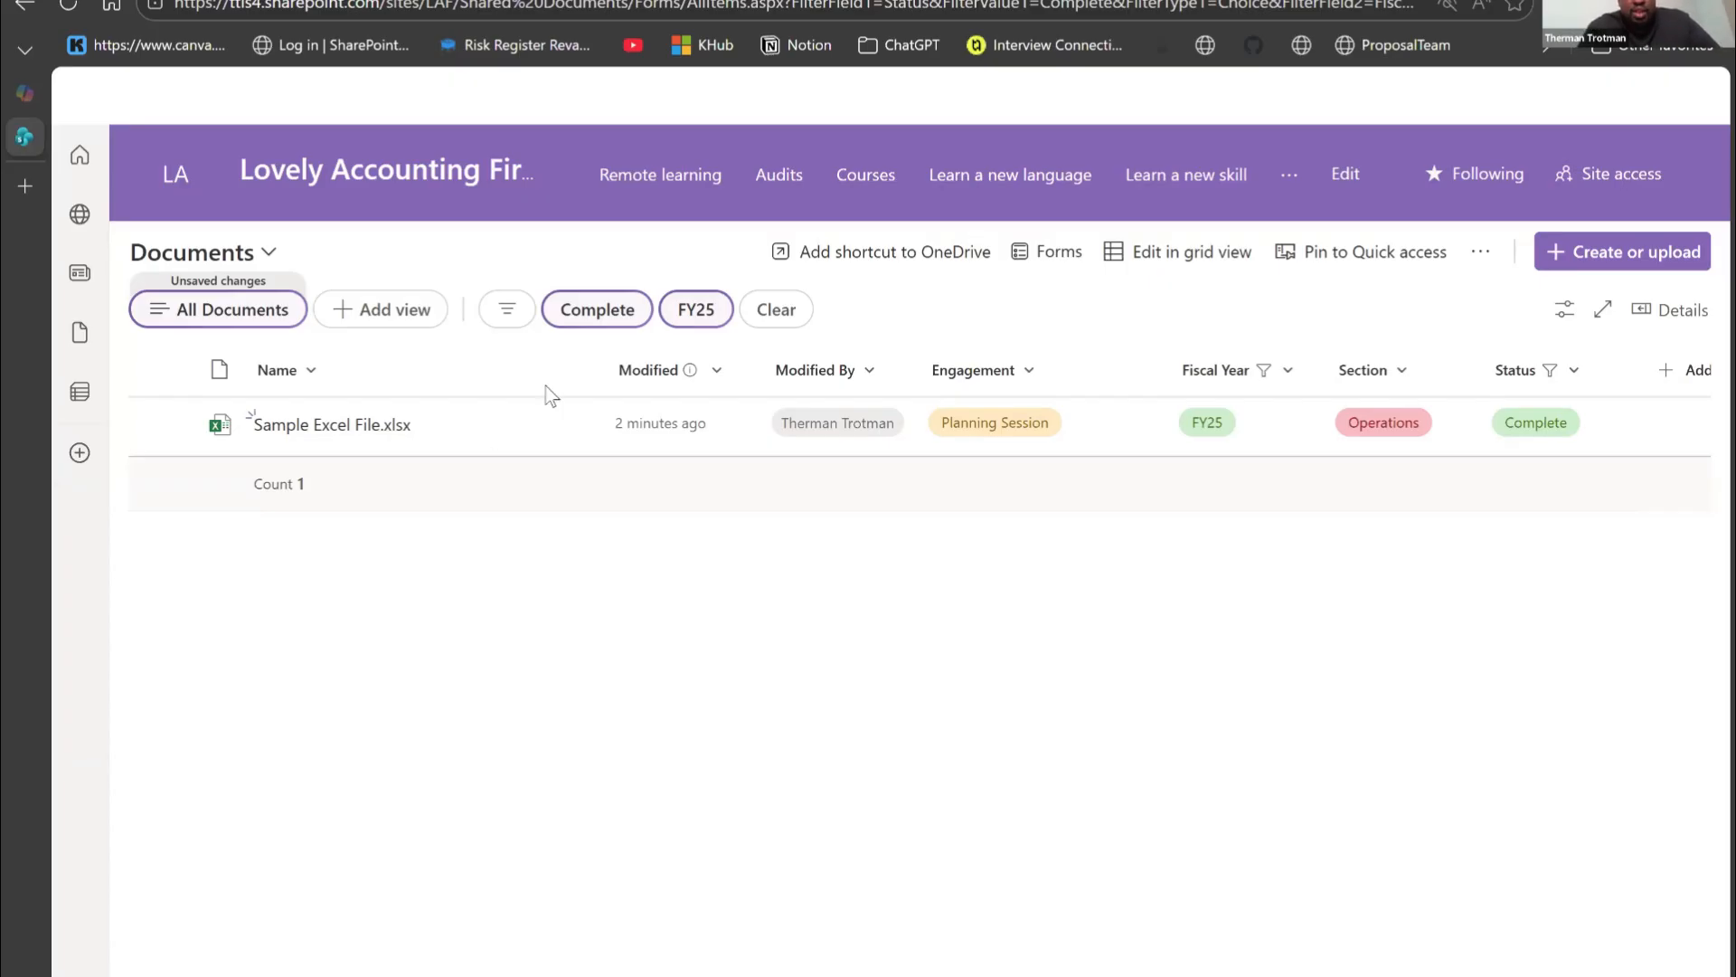
click(778, 314)
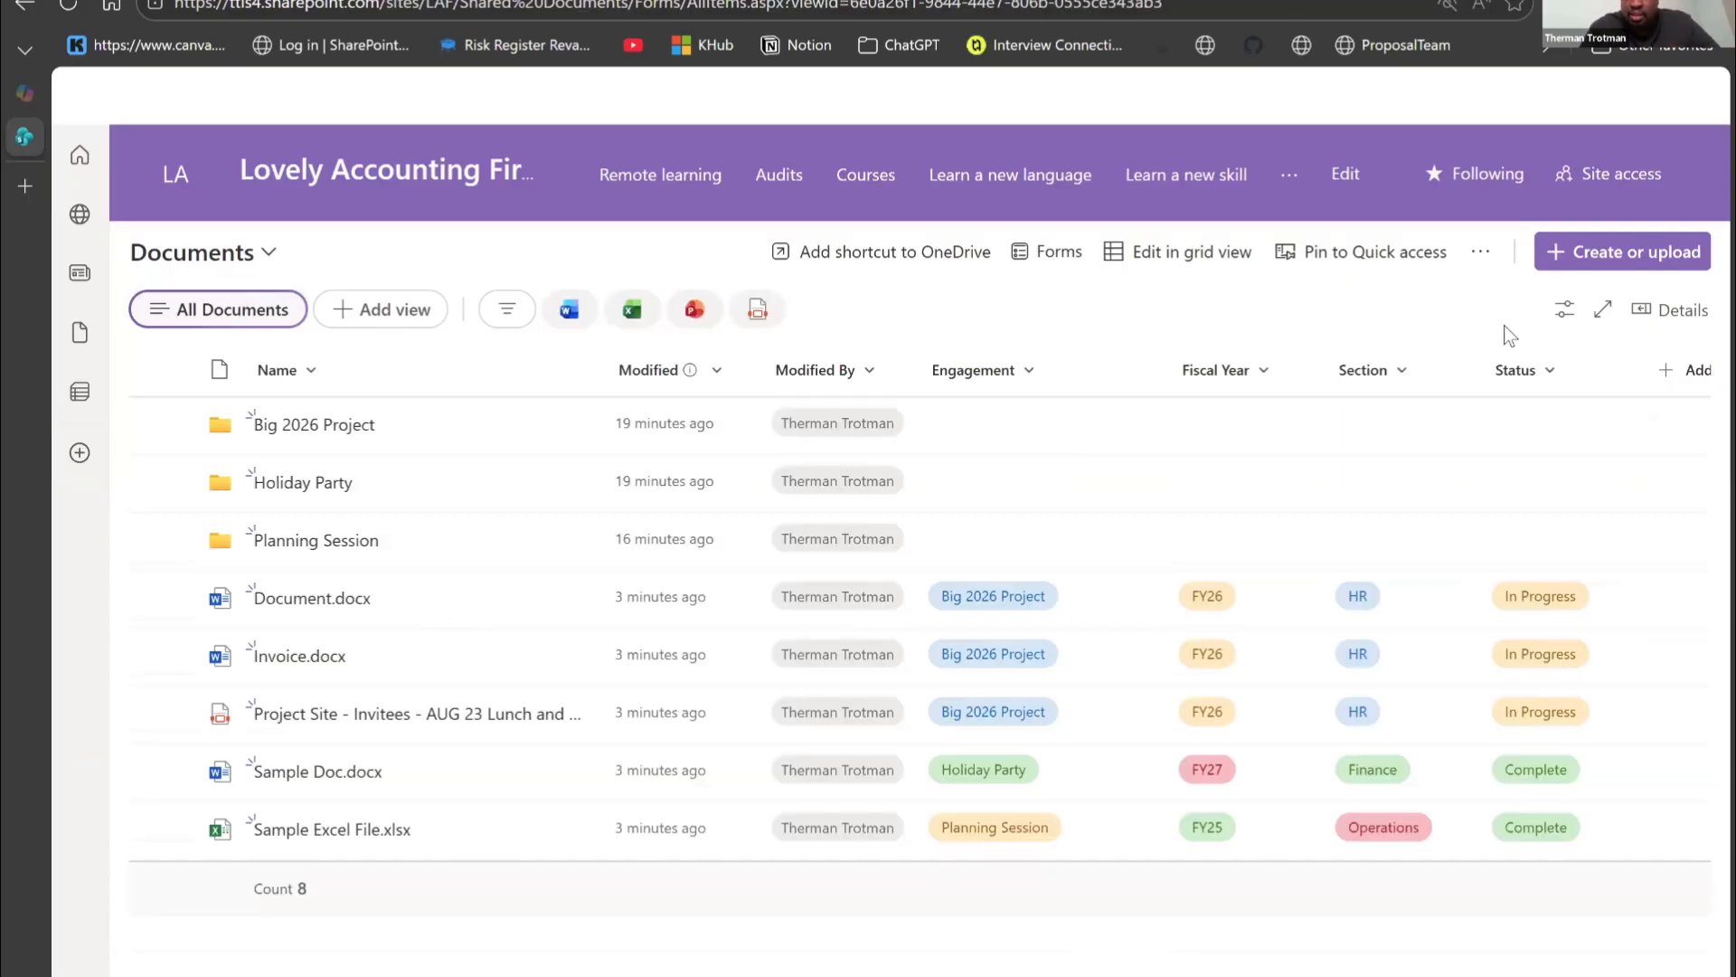
click(1562, 312)
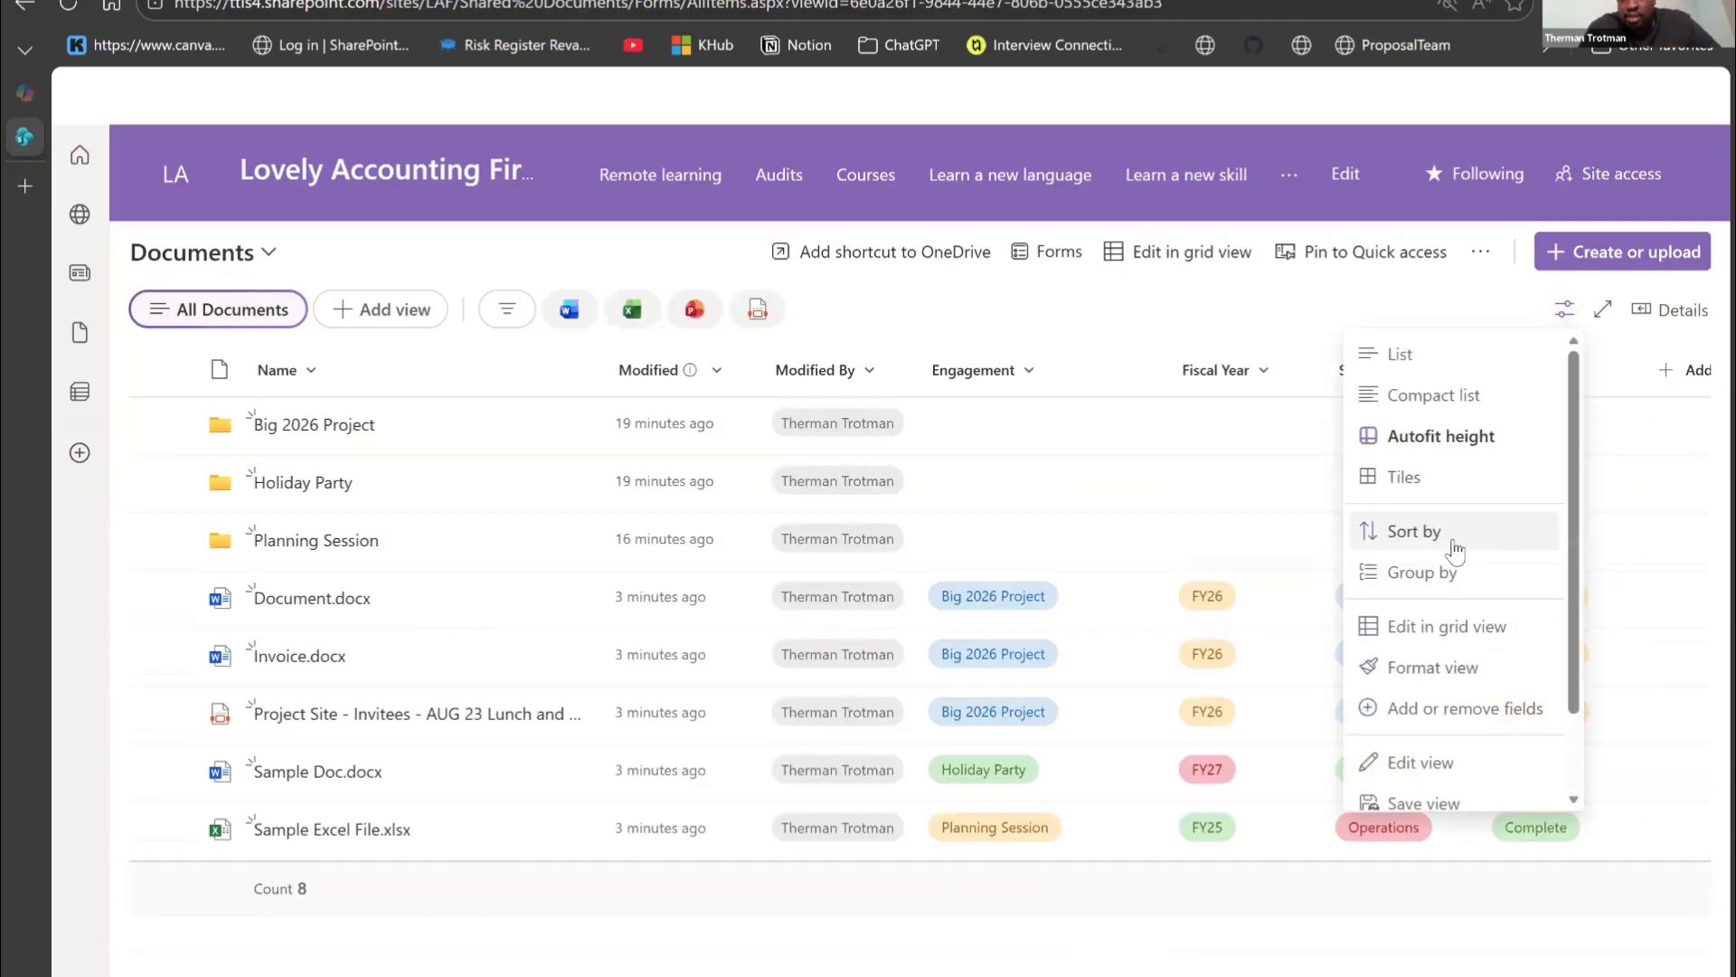
scroll(1447, 538, down, 1)
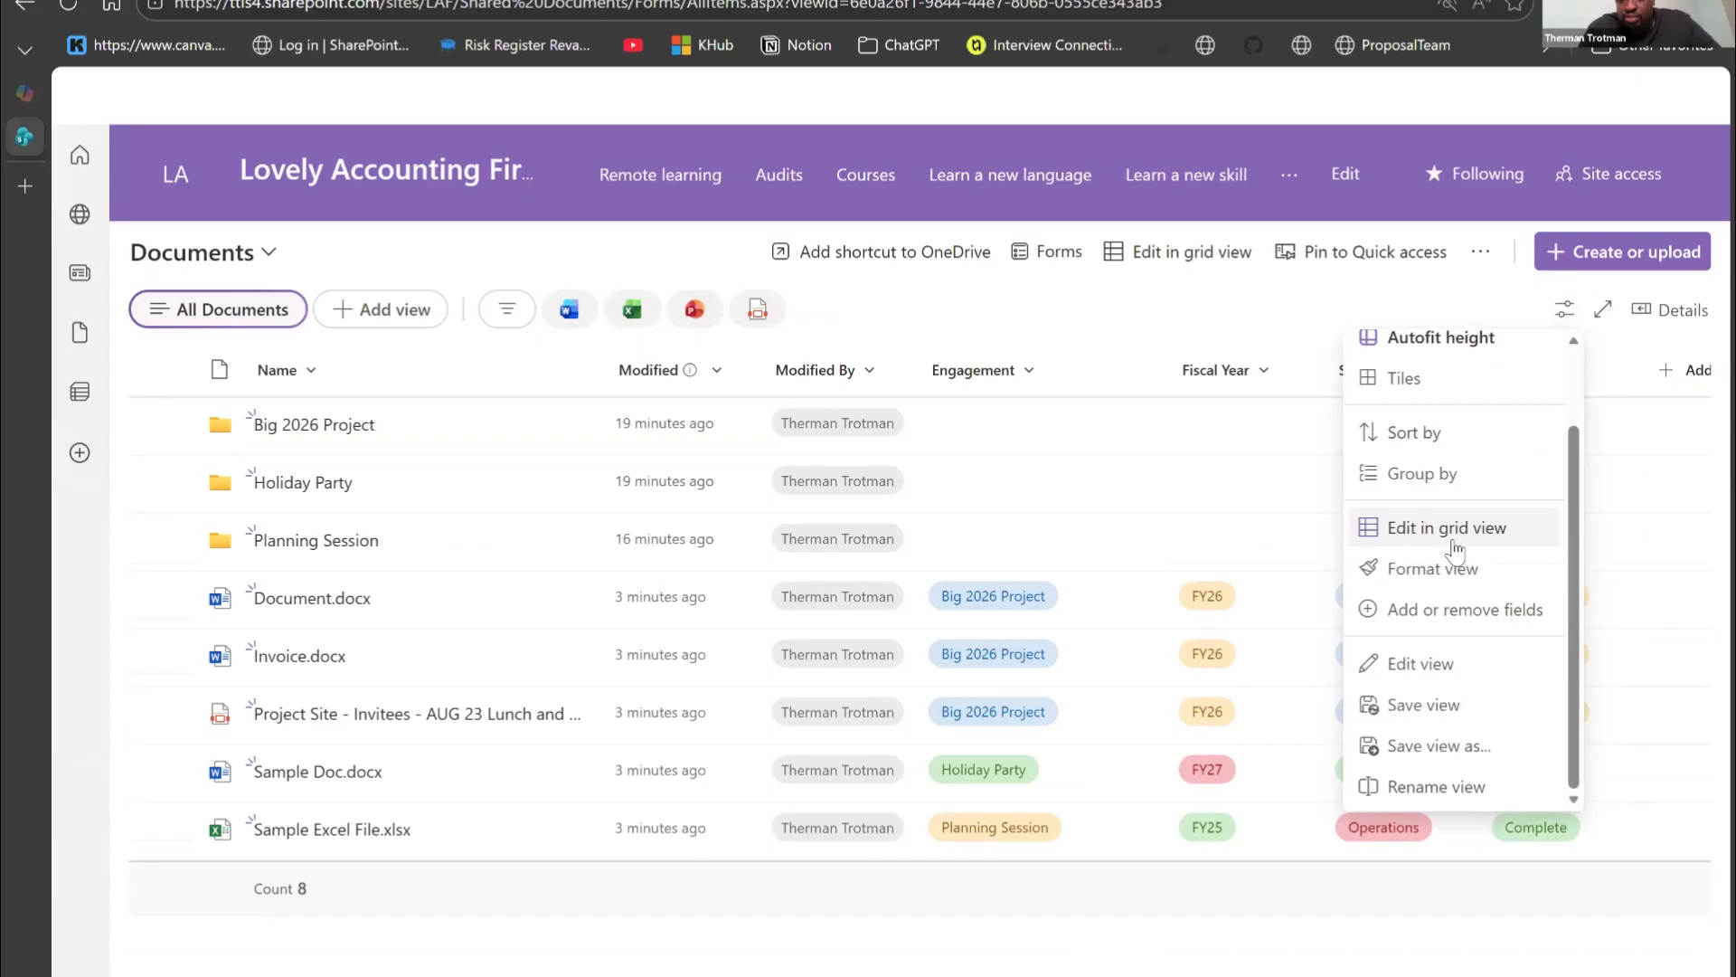
scroll(1447, 547, up, 1)
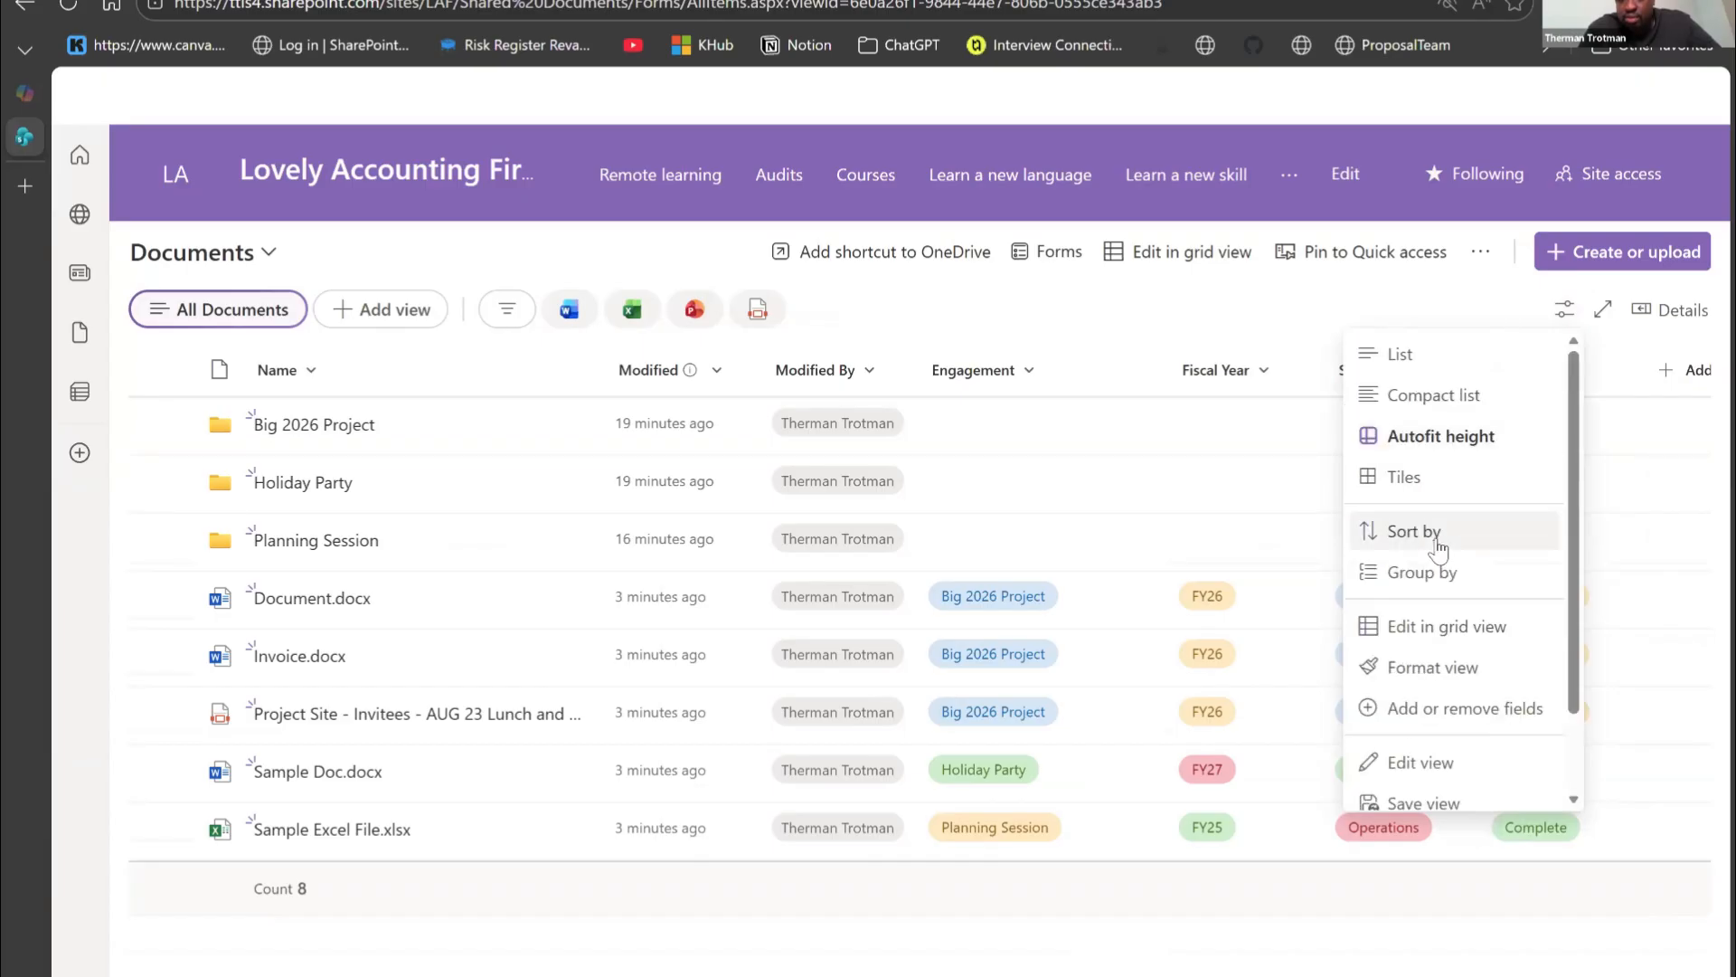
scroll(1438, 547, down, 1)
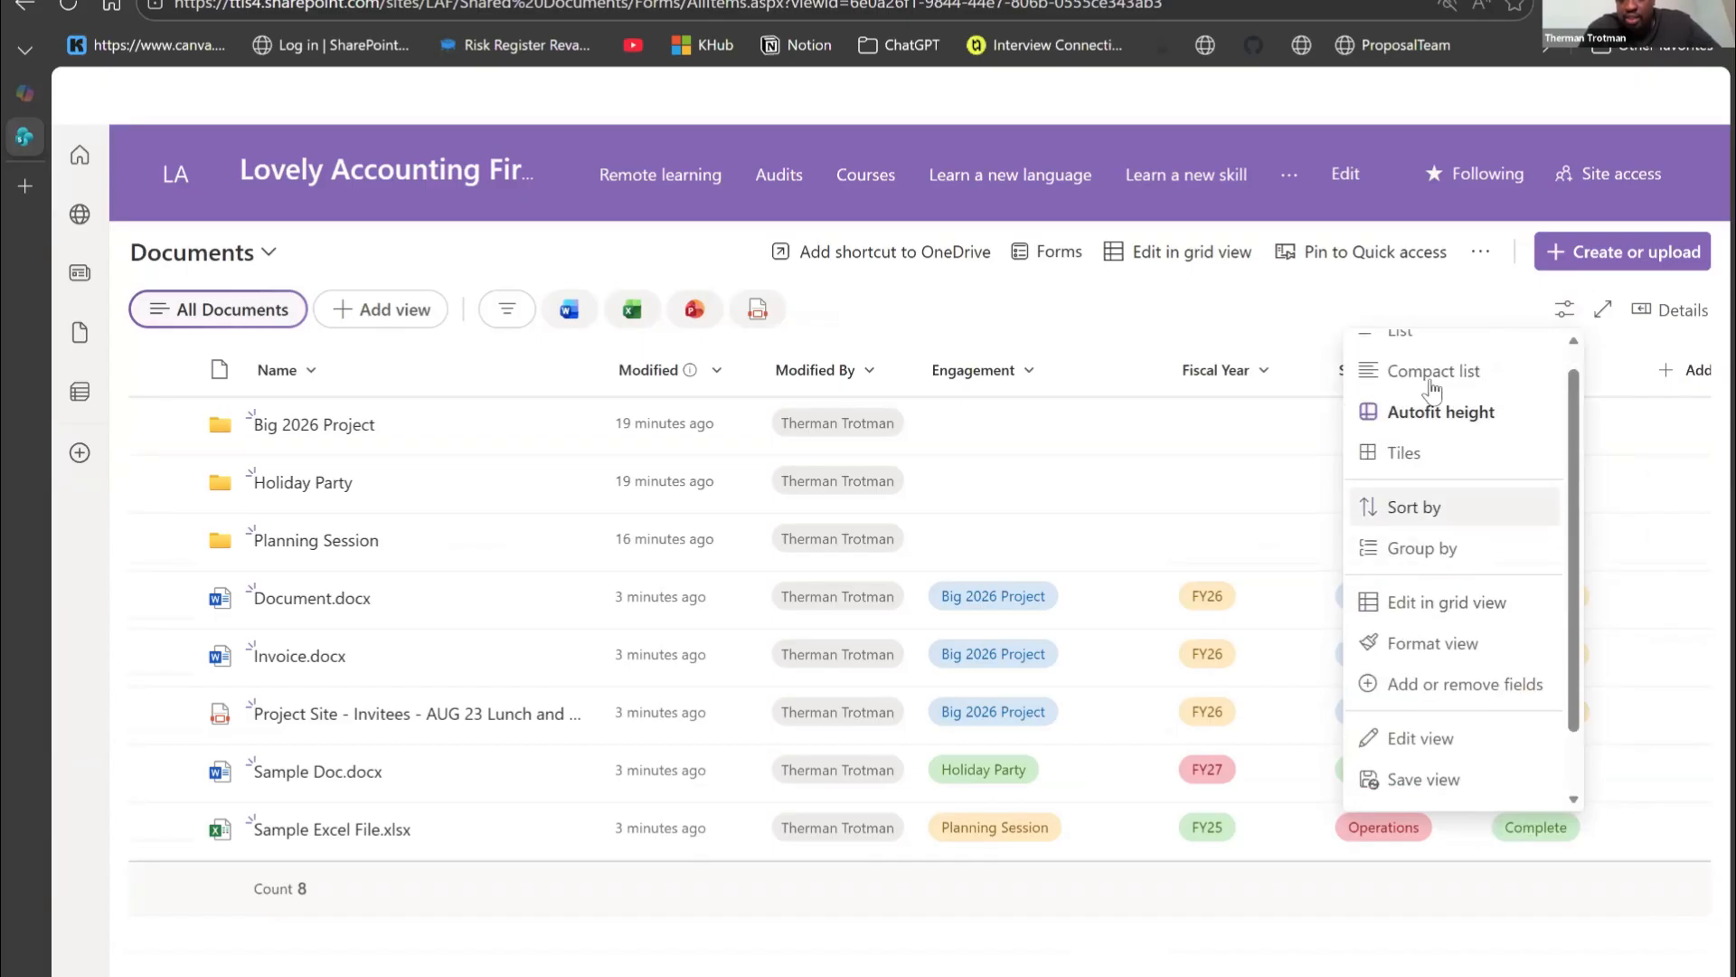
scroll(1432, 391, up, 1)
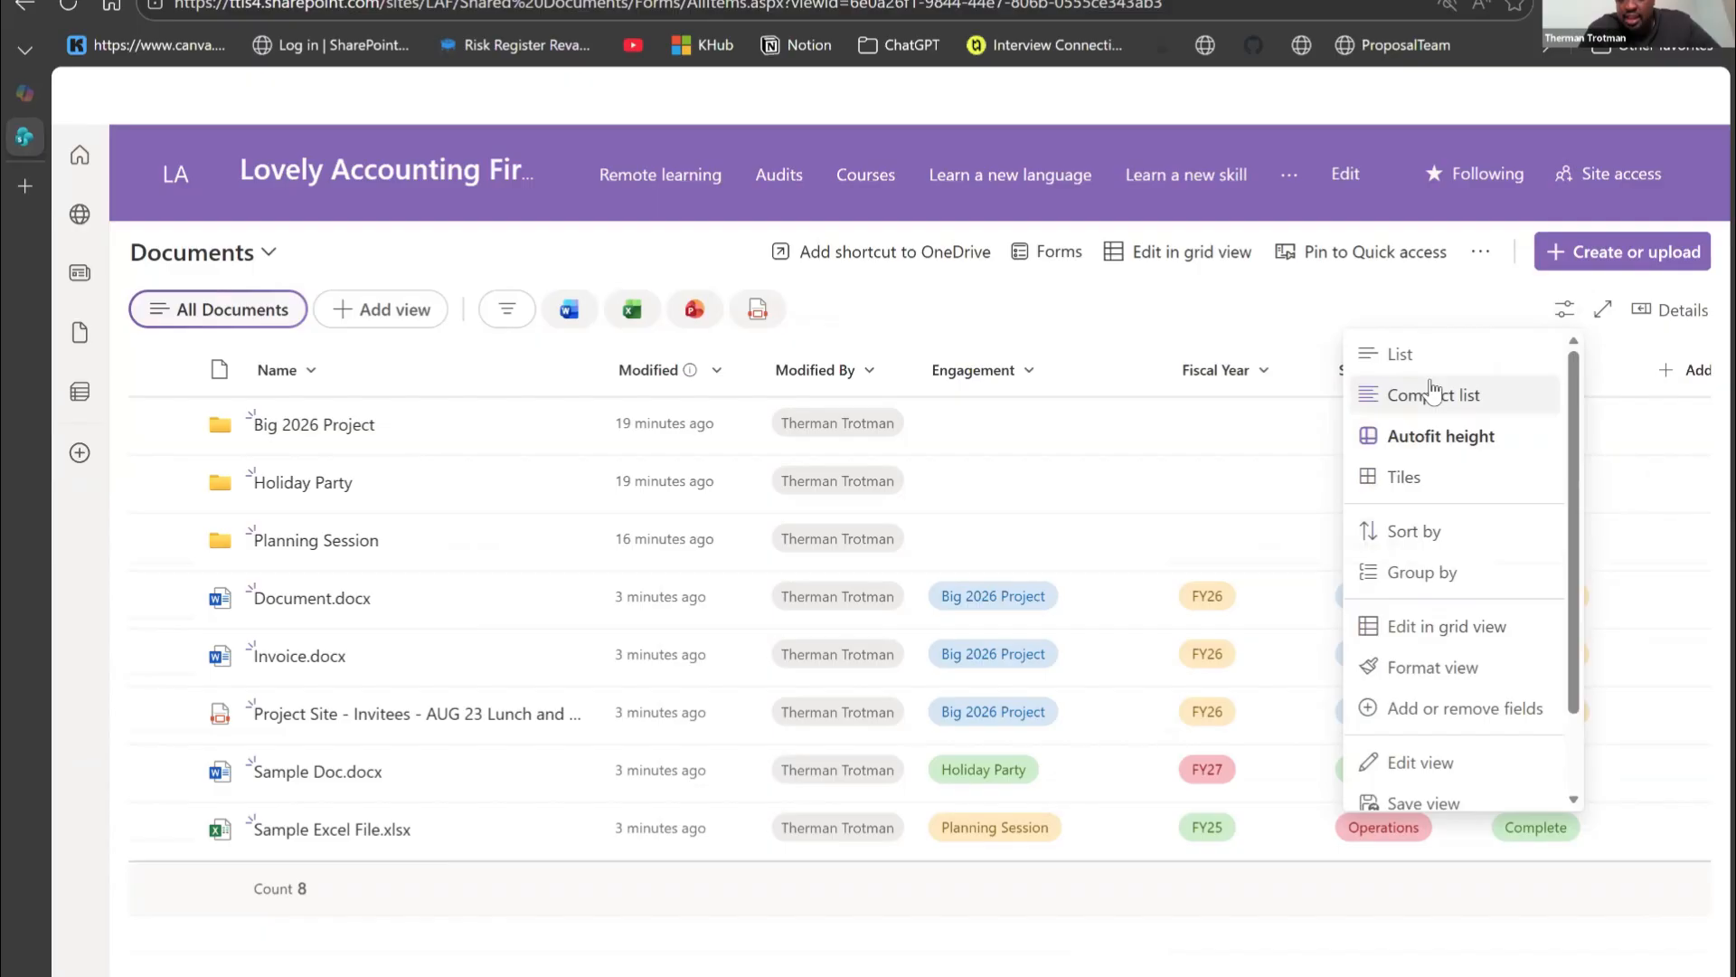
click(1481, 253)
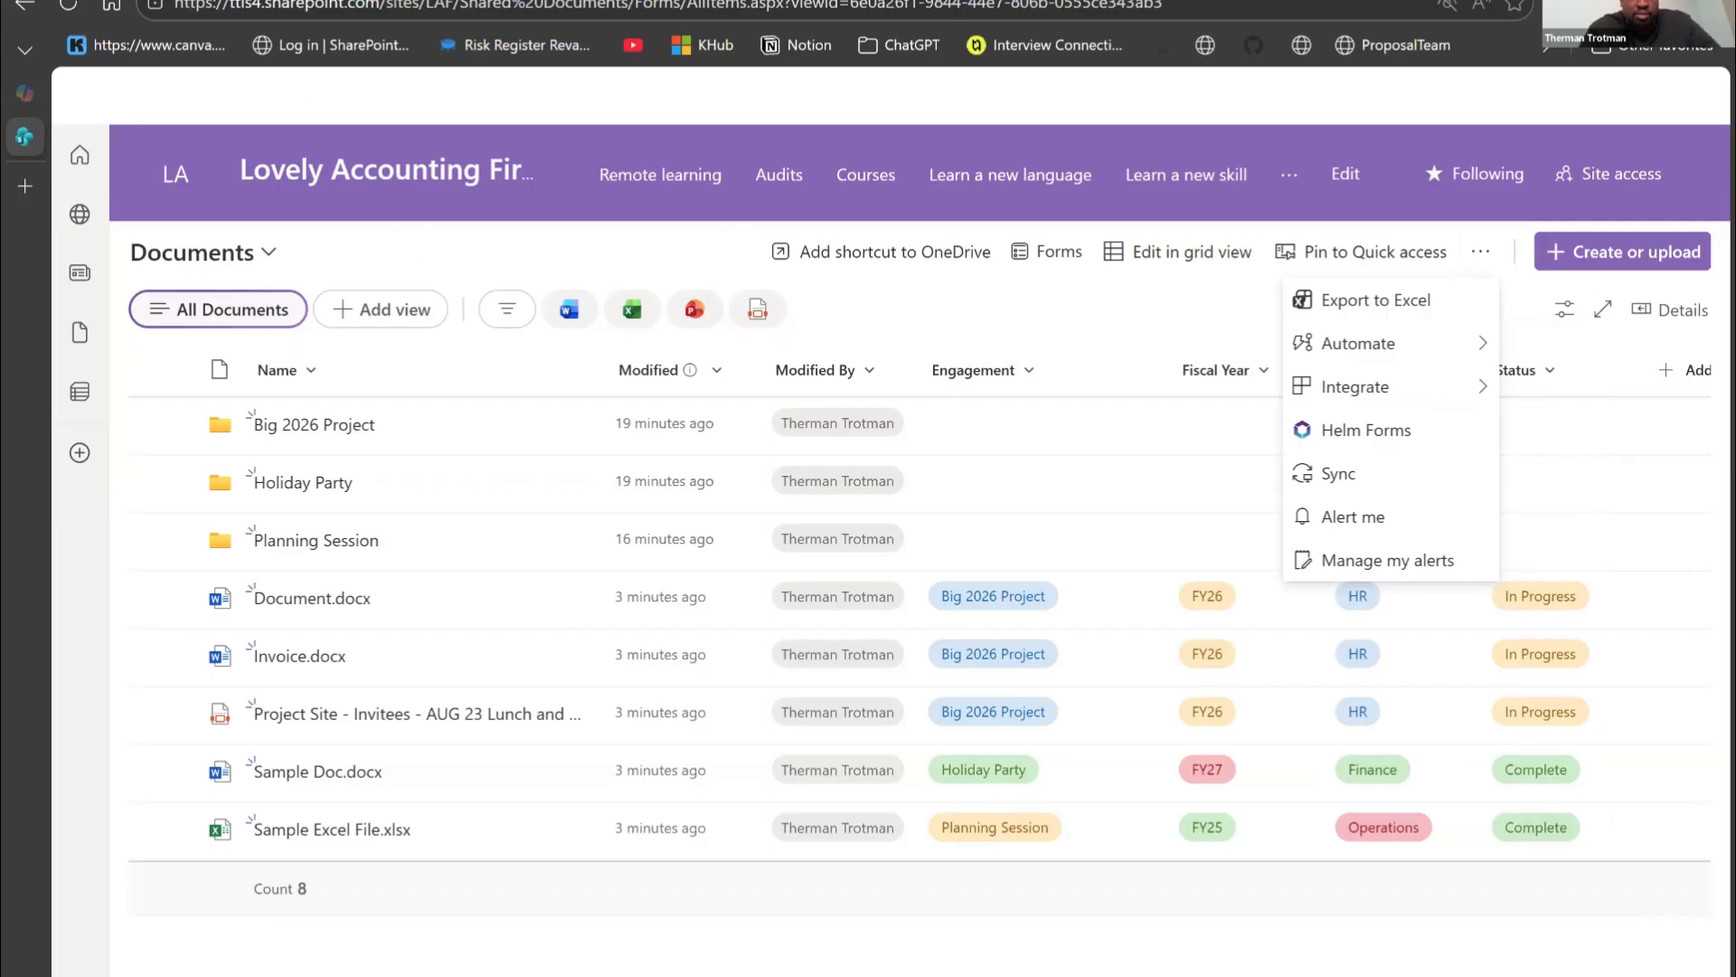
click(70, 11)
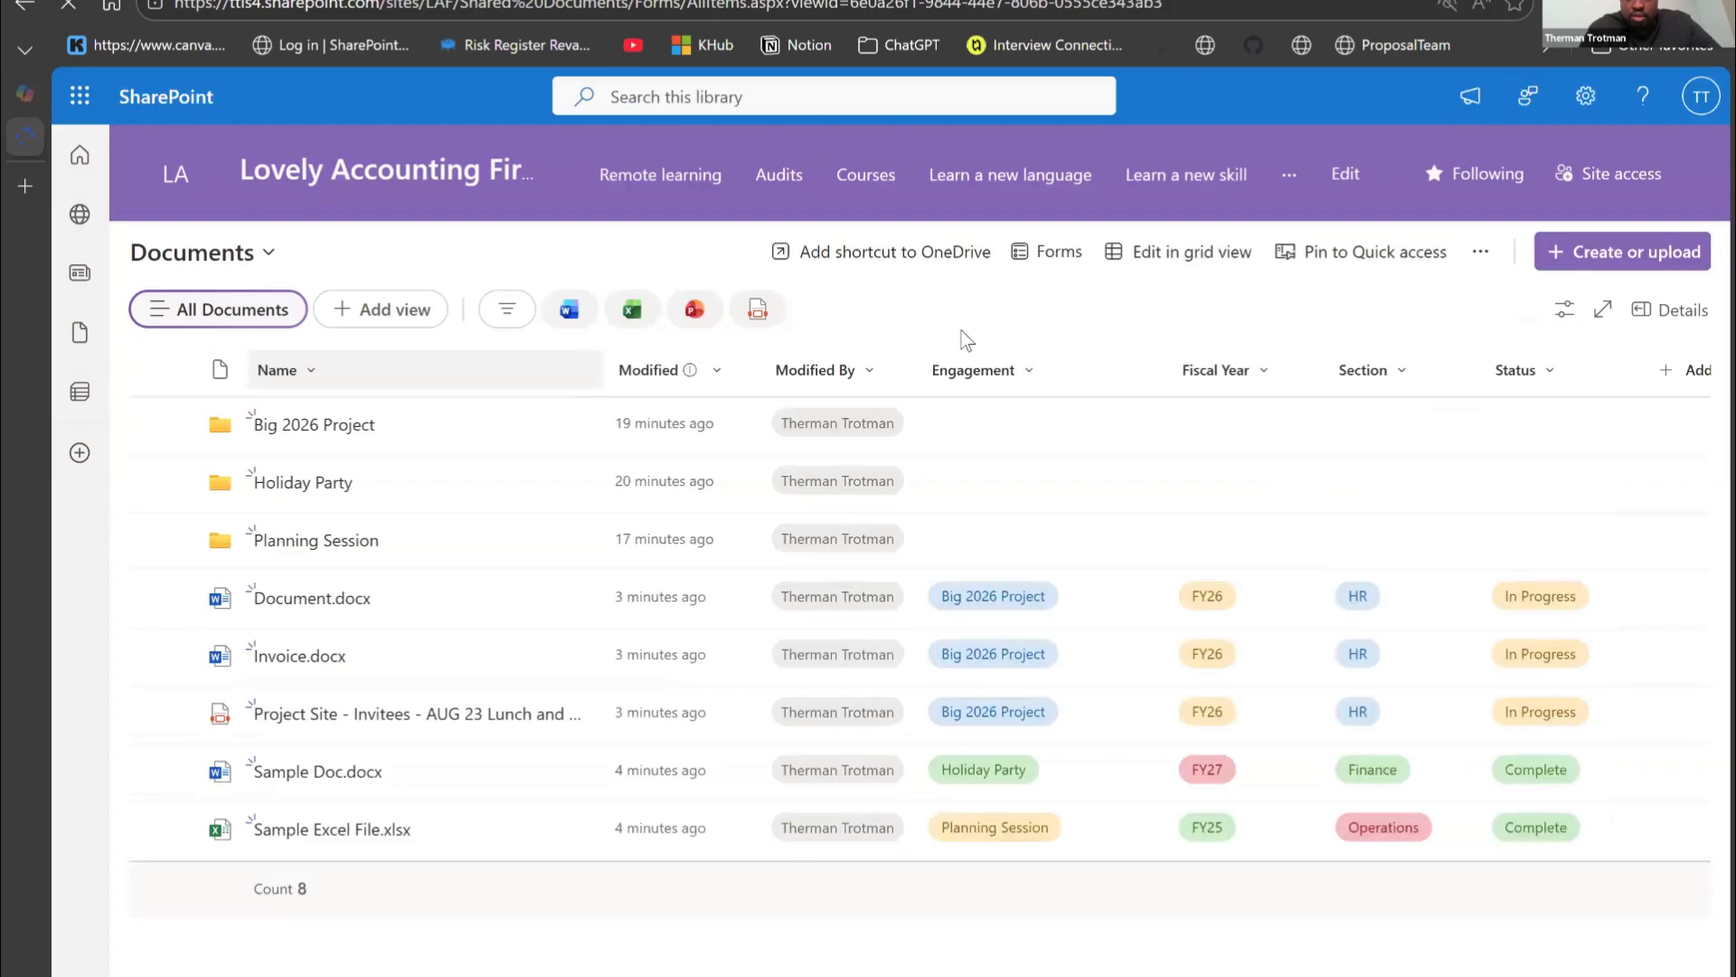
click(1479, 254)
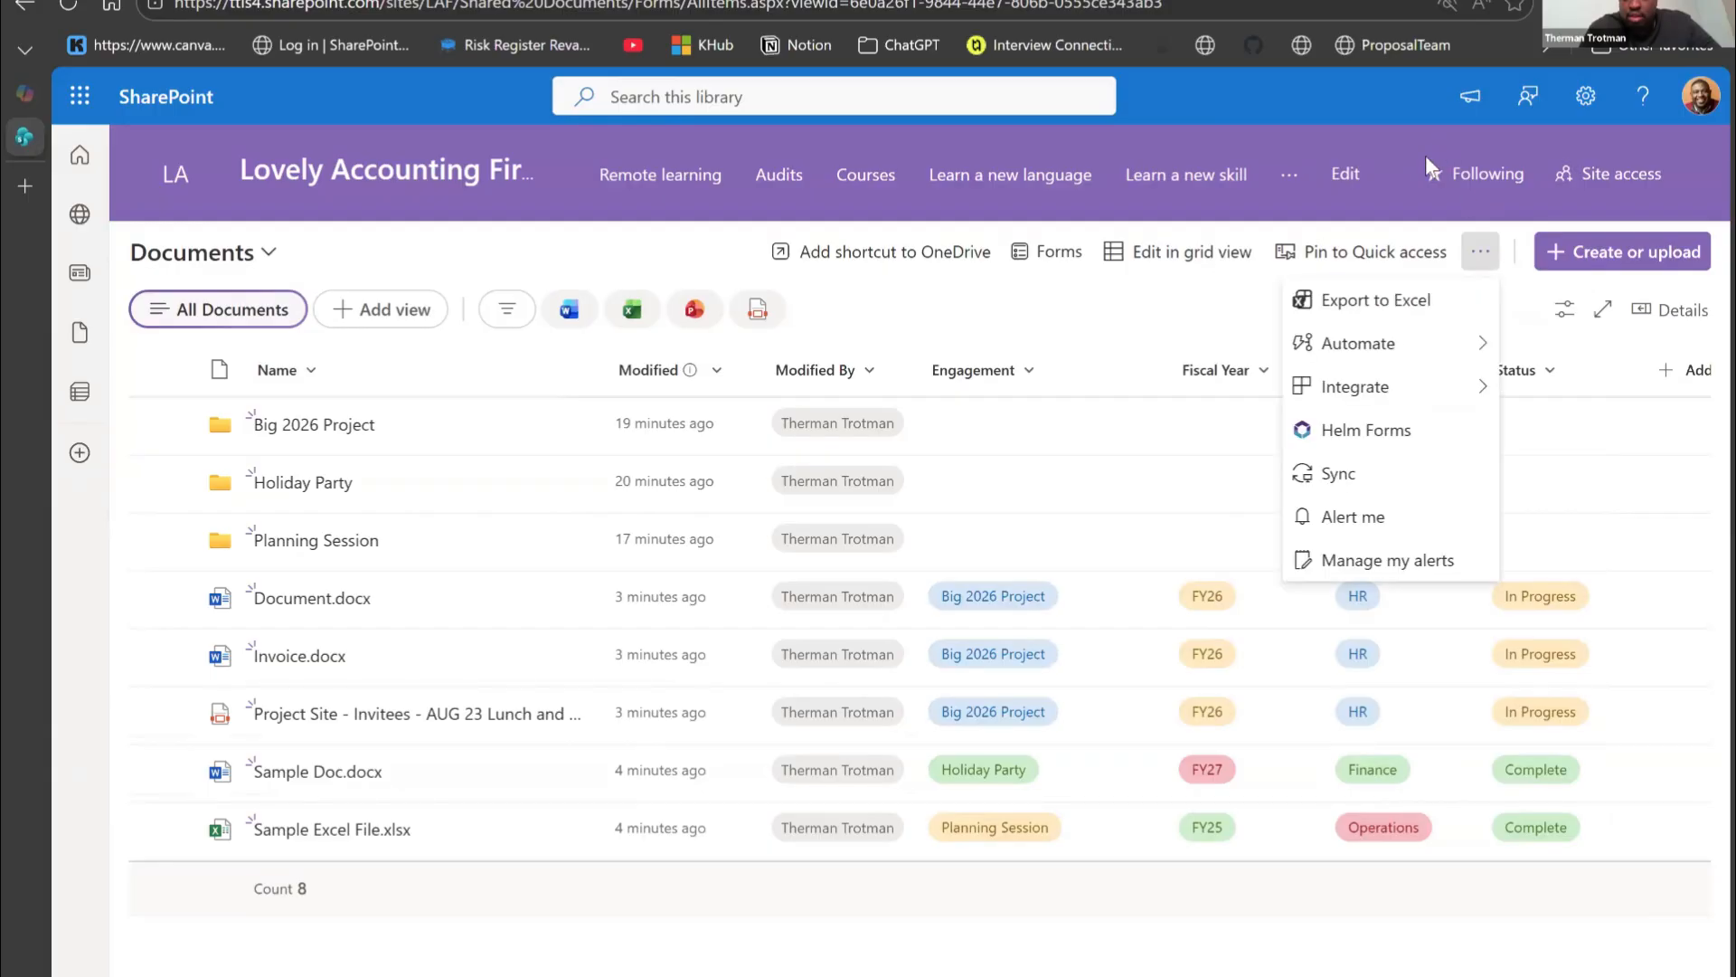
click(1299, 177)
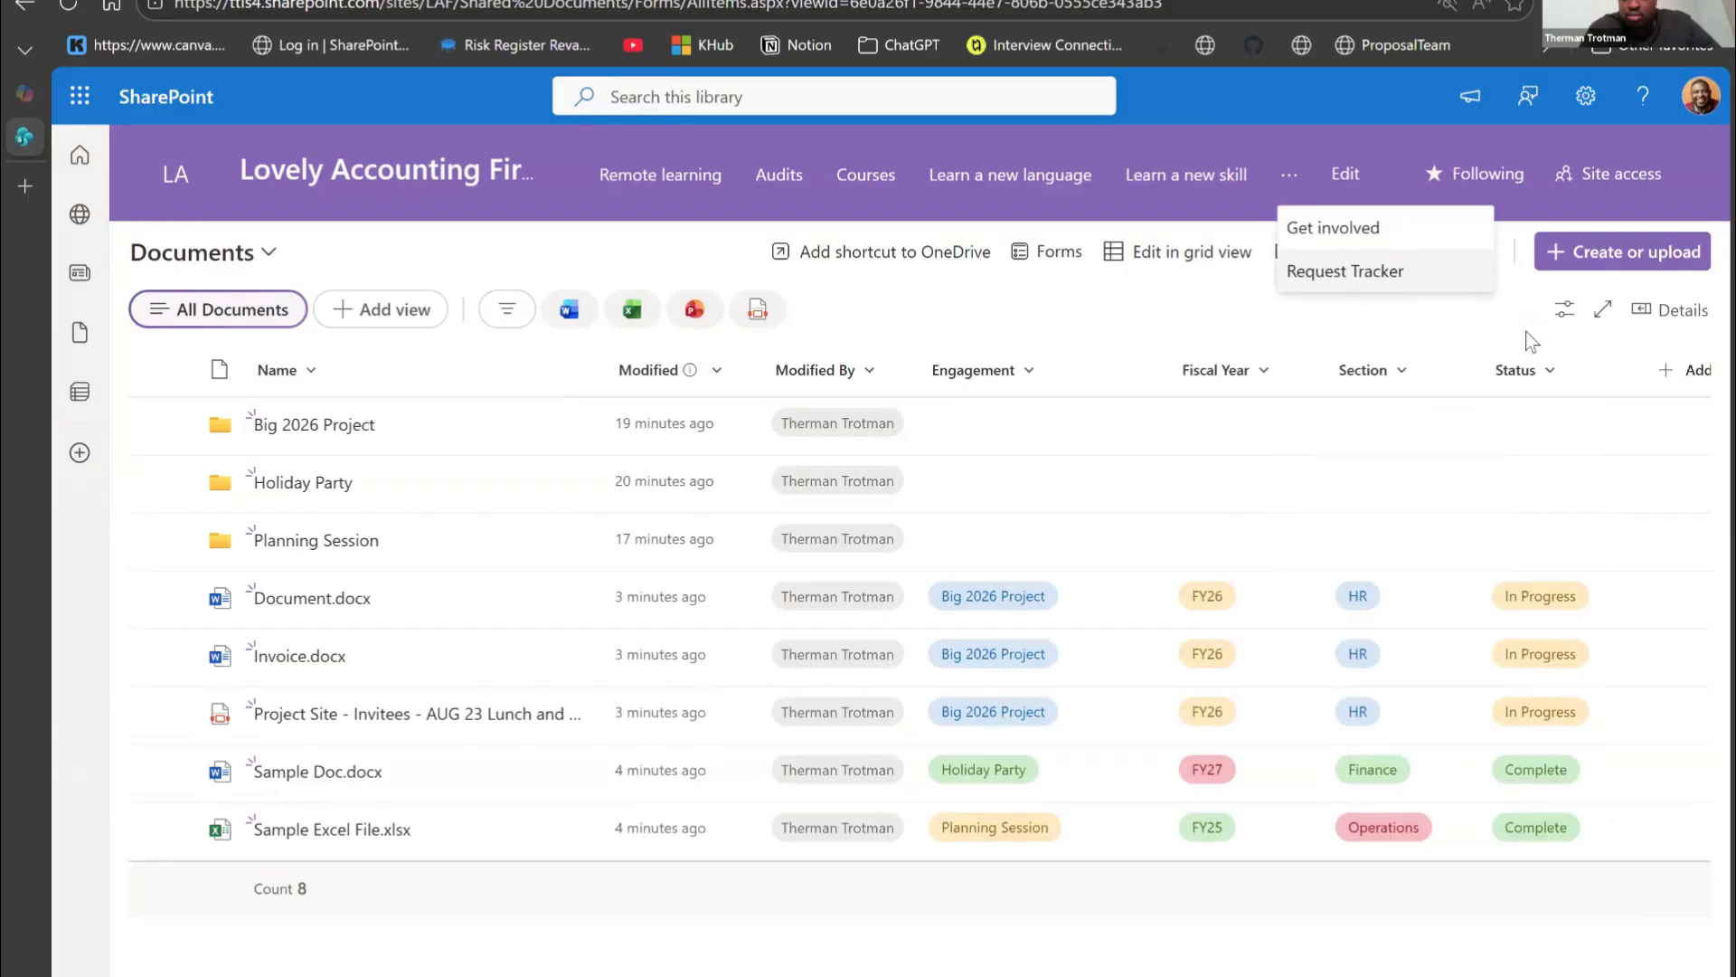
click(1559, 316)
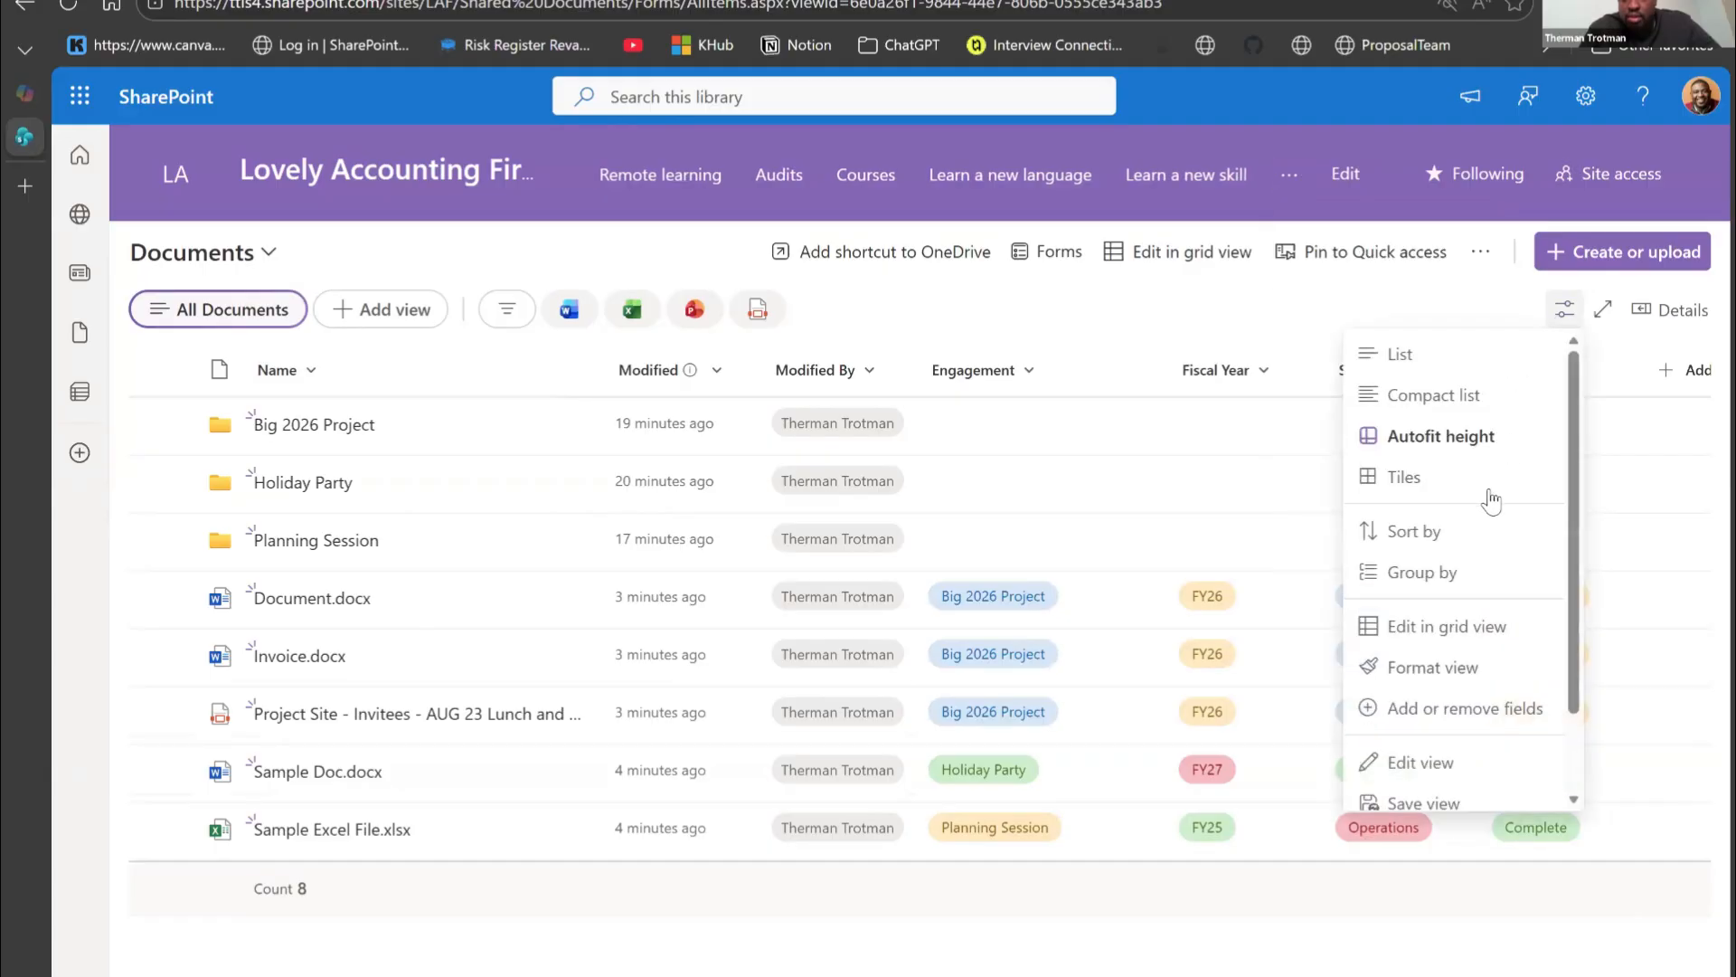
scroll(1490, 497, down, 1)
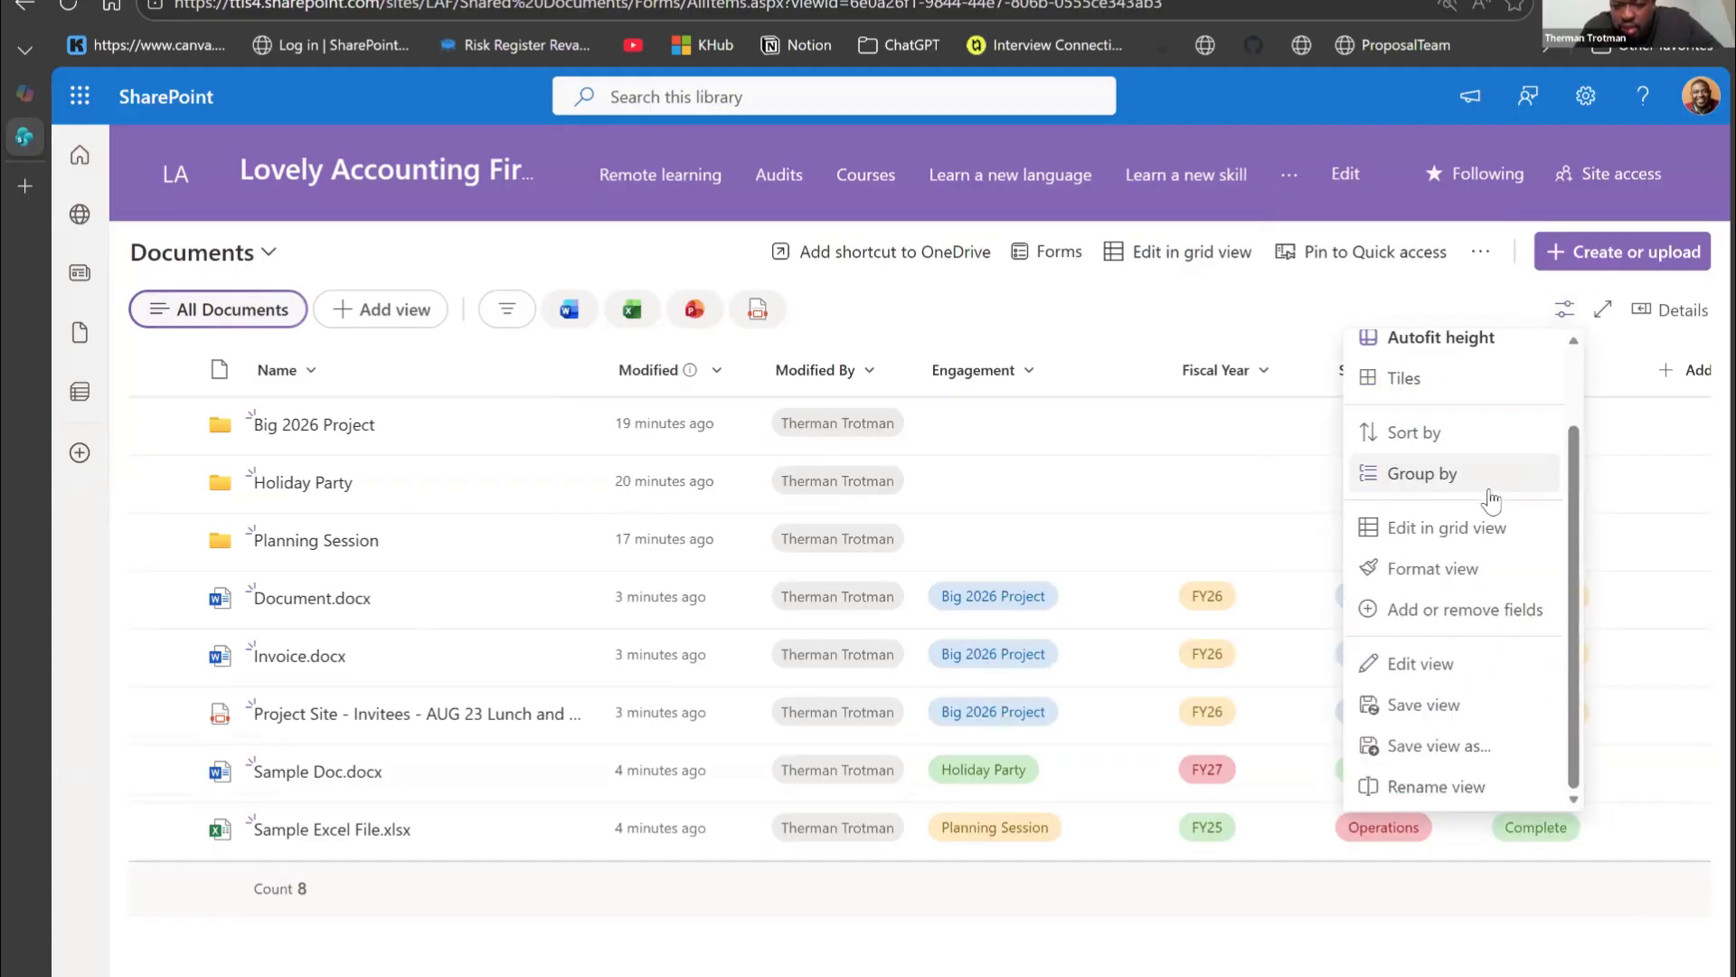
click(1271, 308)
click(1585, 97)
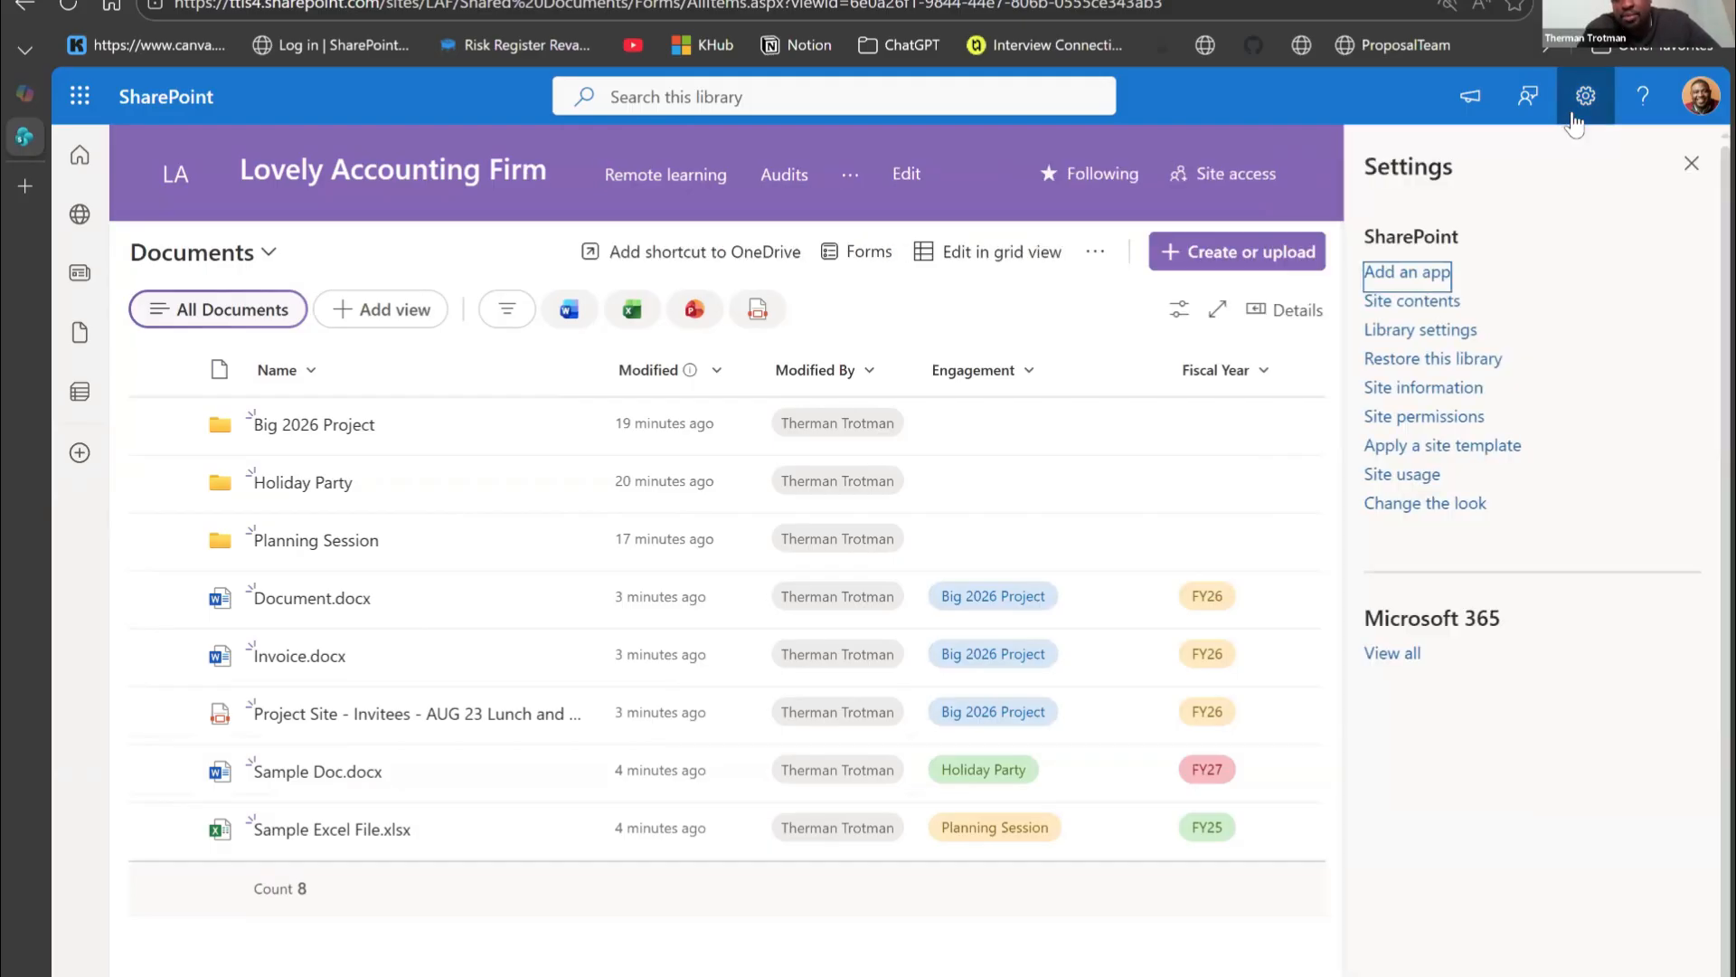
click(1598, 106)
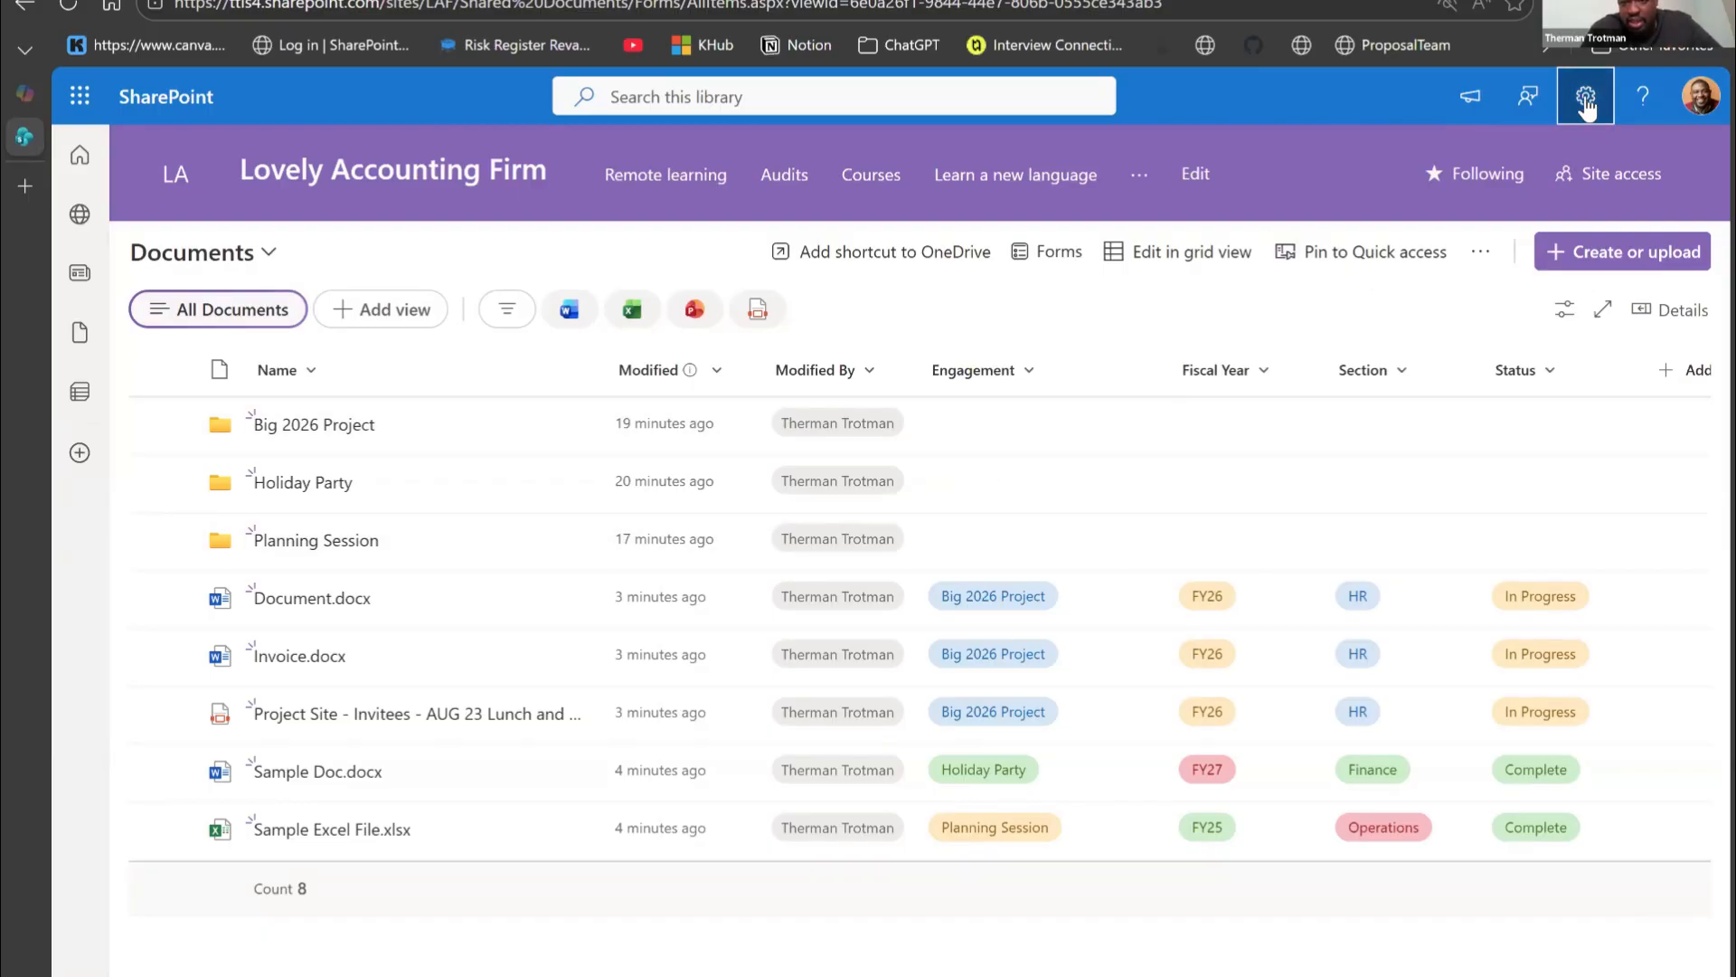
Step: Examine the full settings page of the Documents library and return to the library
click(1585, 101)
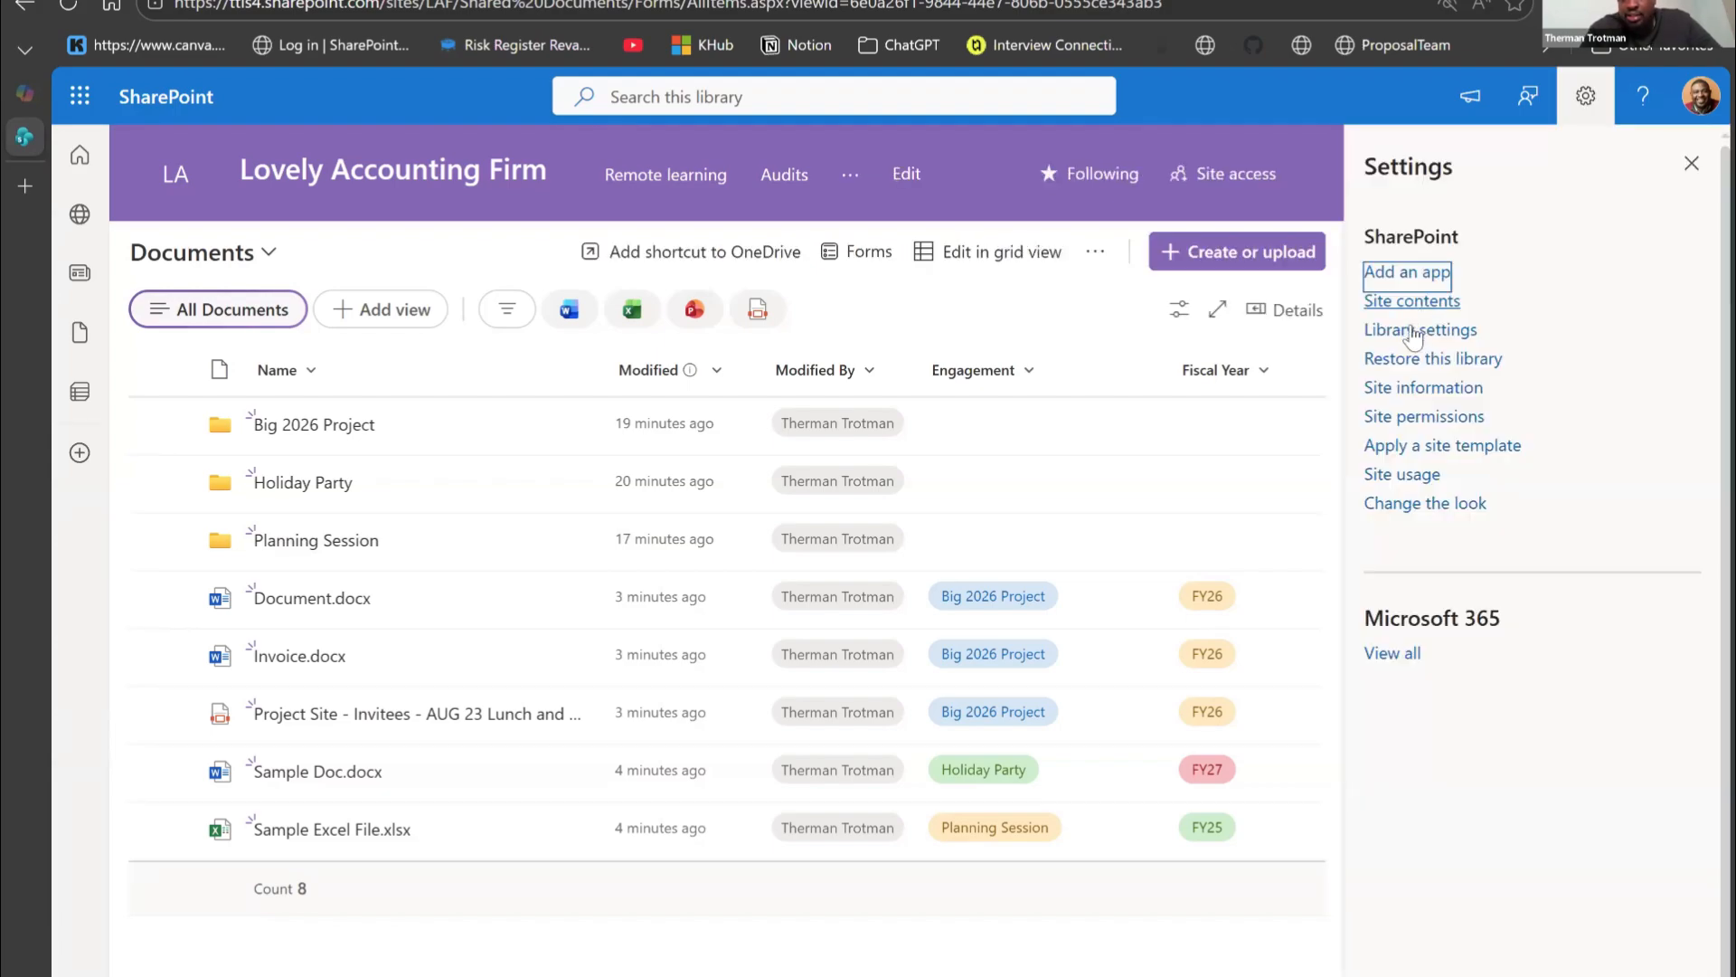
click(1414, 335)
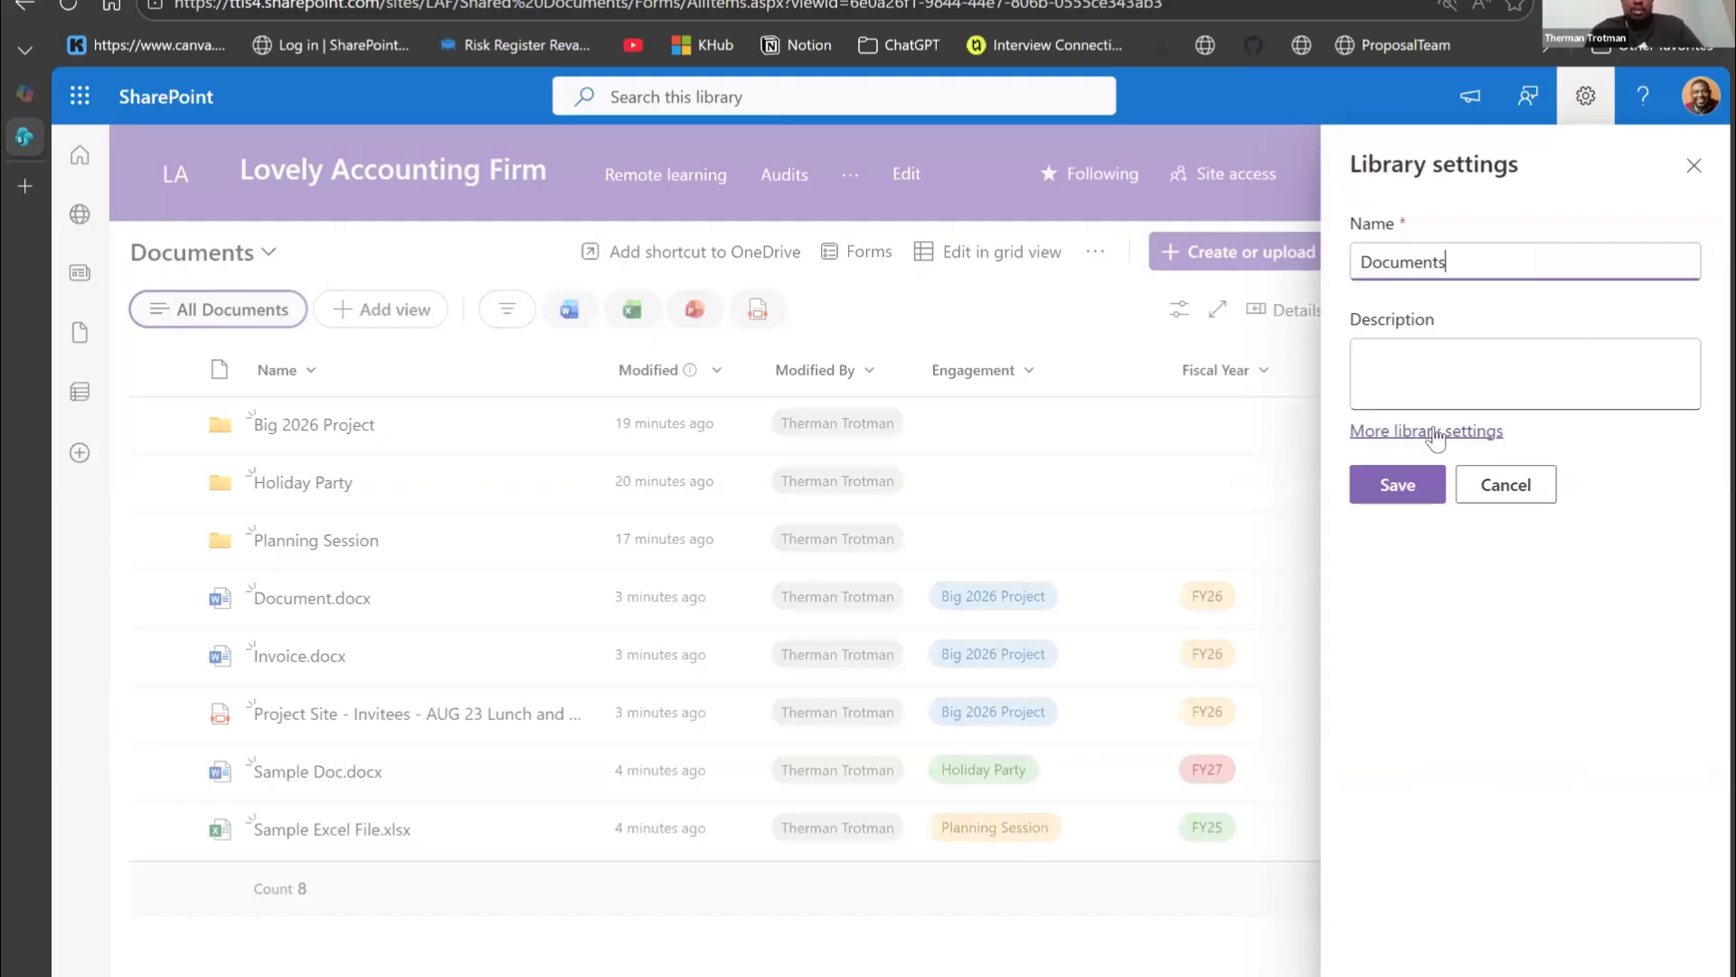
click(1436, 435)
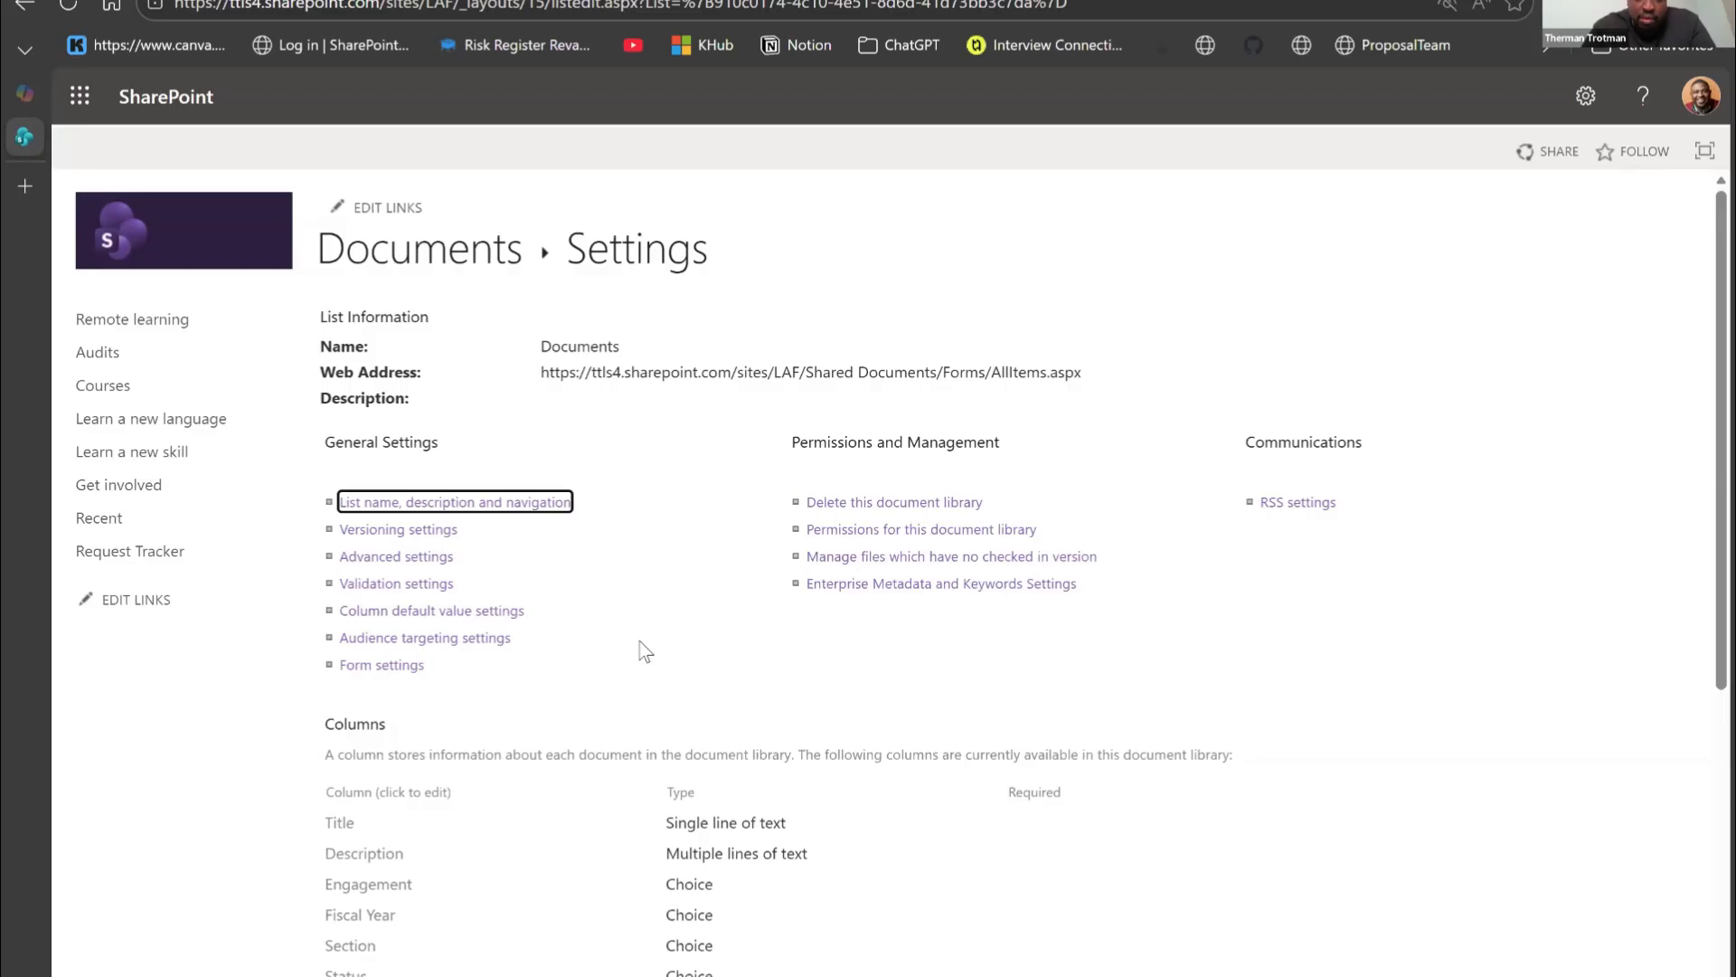
click(464, 264)
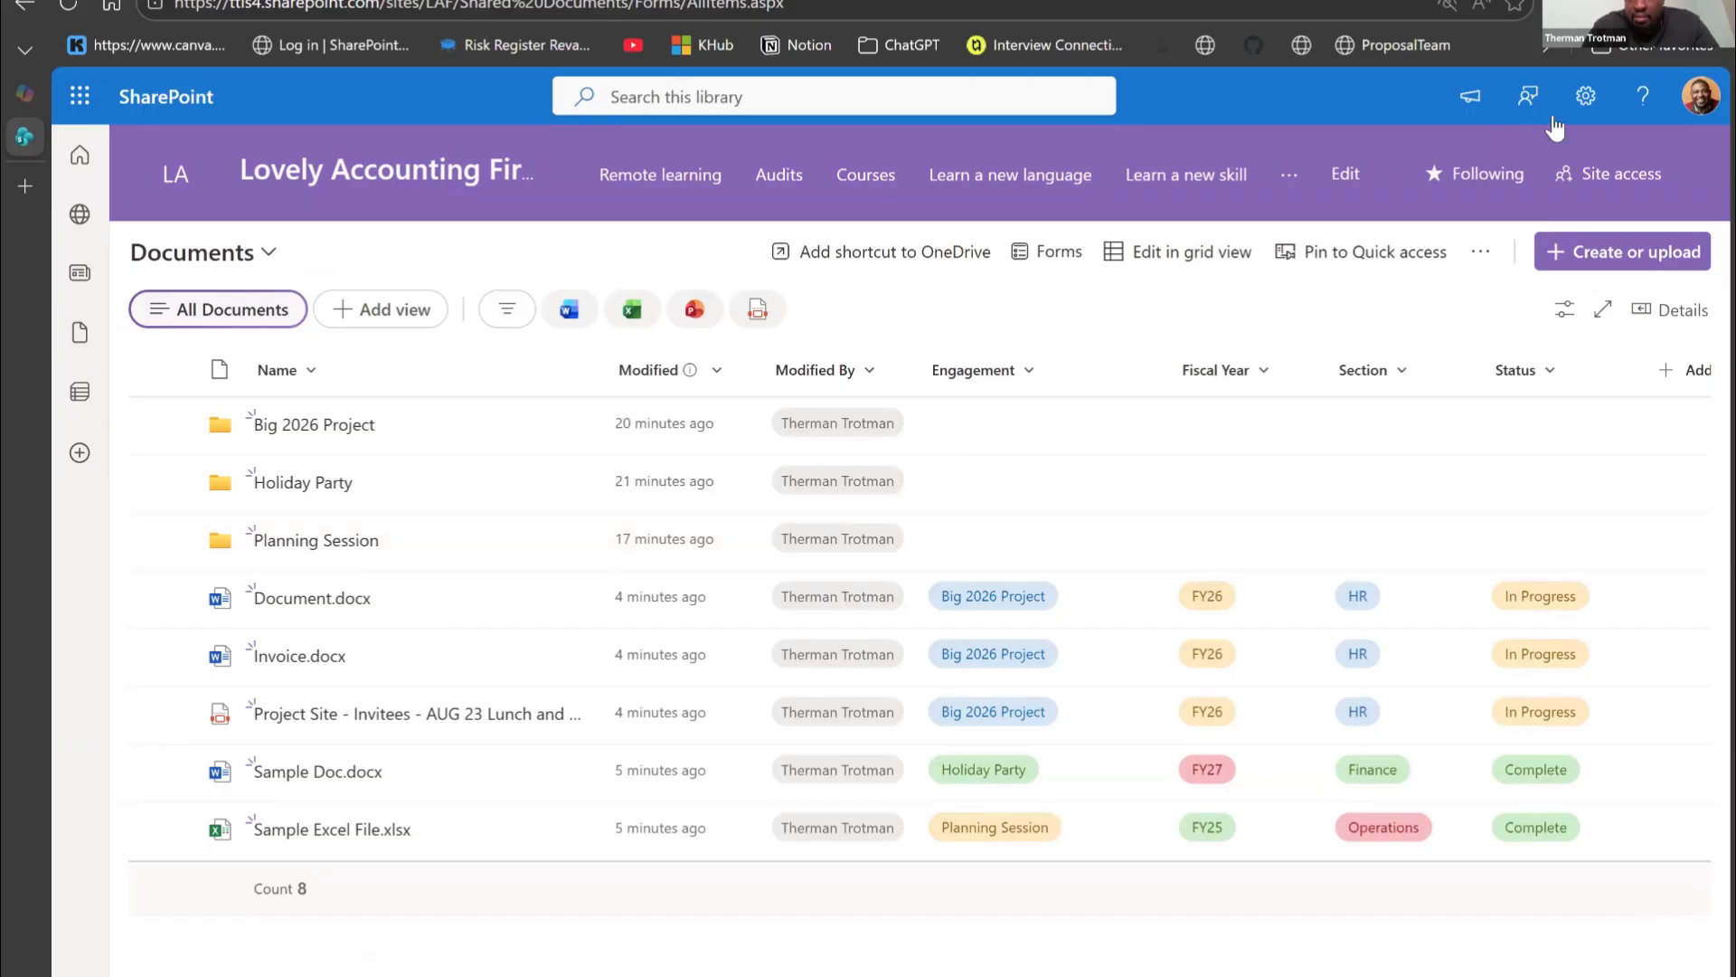
Step: Start creating a new Standard View from the full settings page of the Documents library
click(1583, 109)
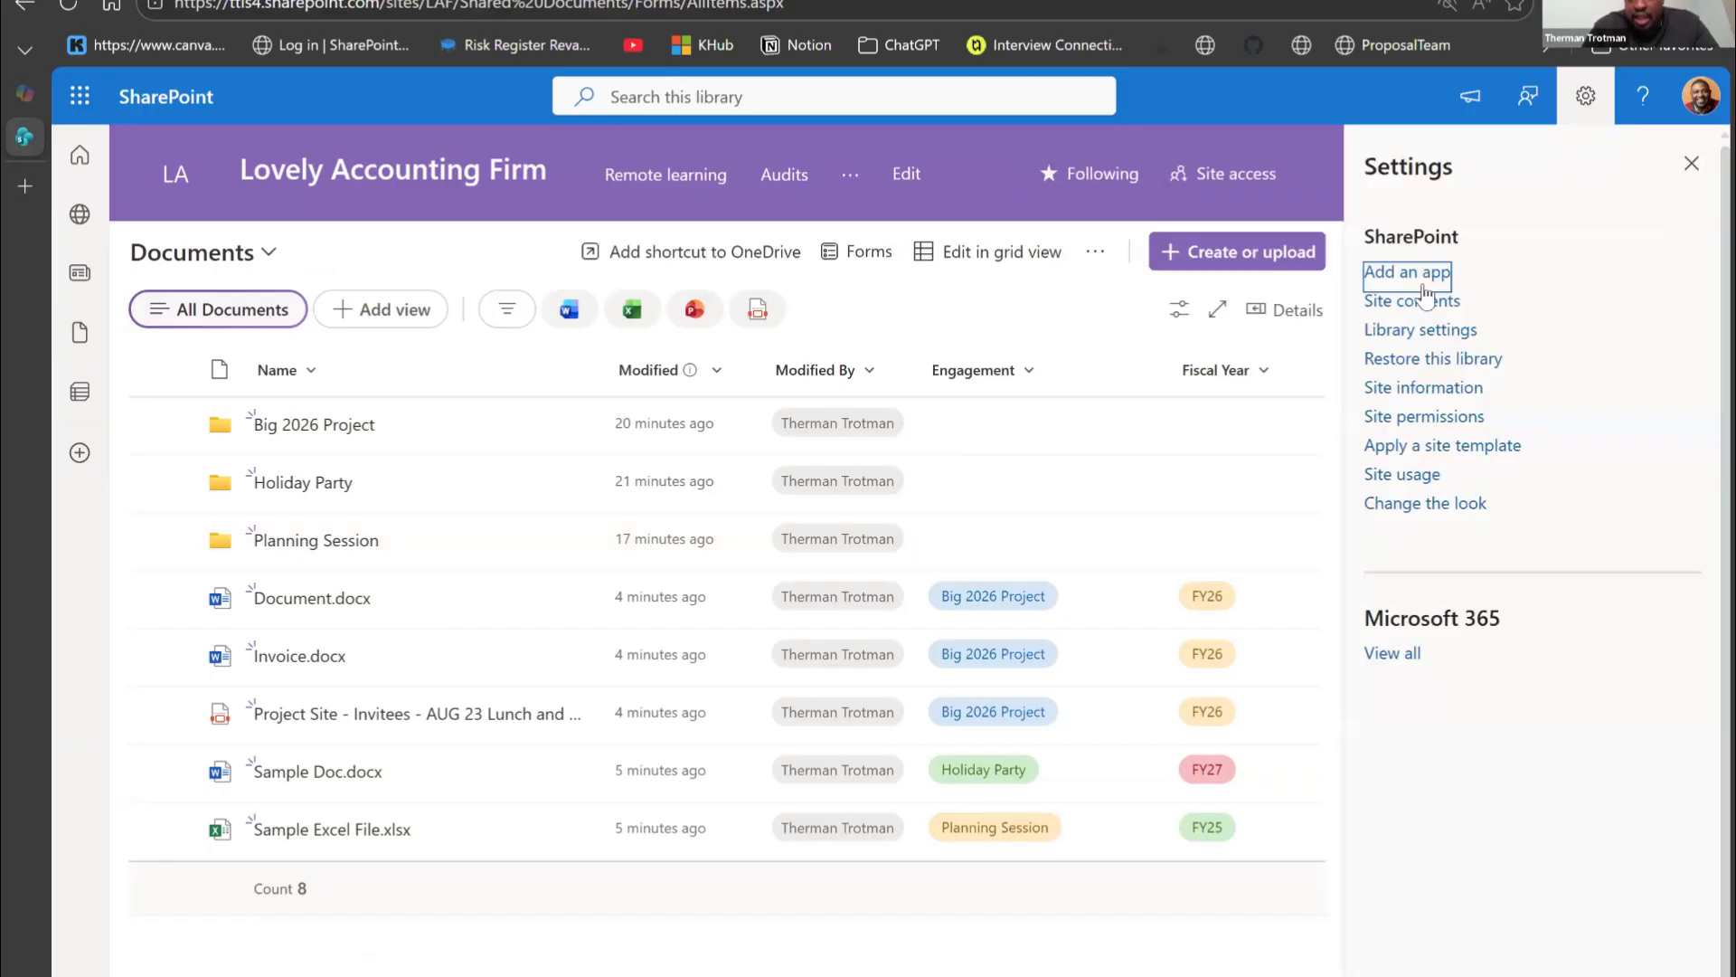
click(1399, 336)
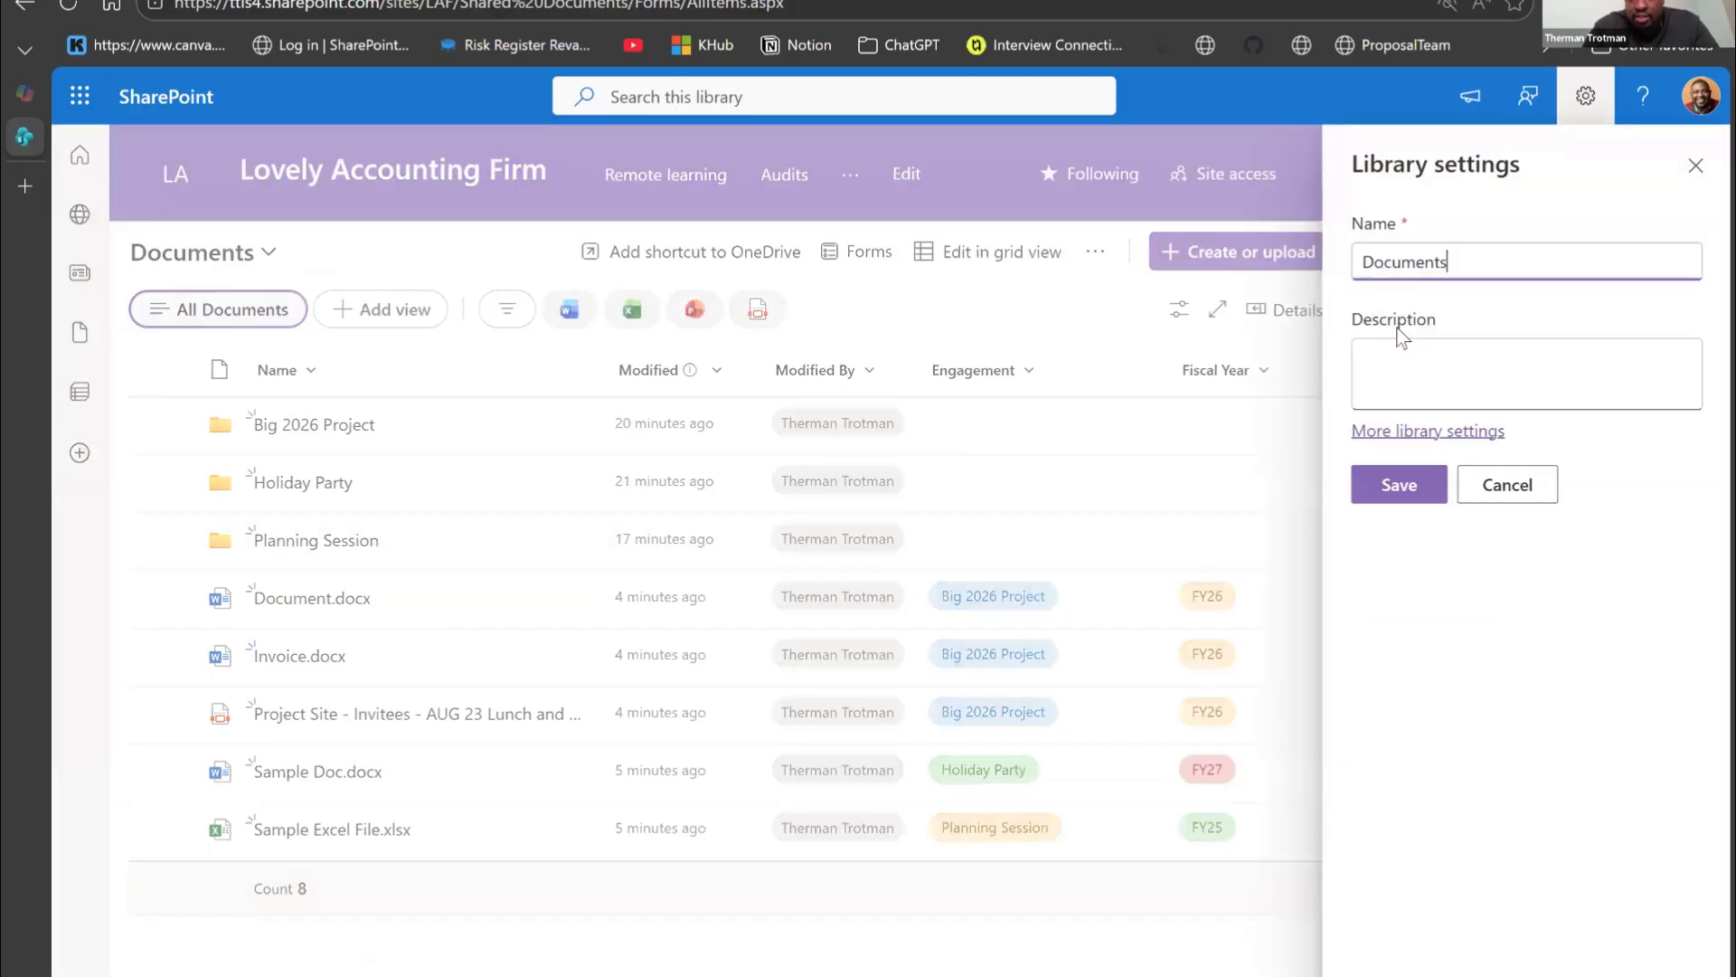
click(1436, 432)
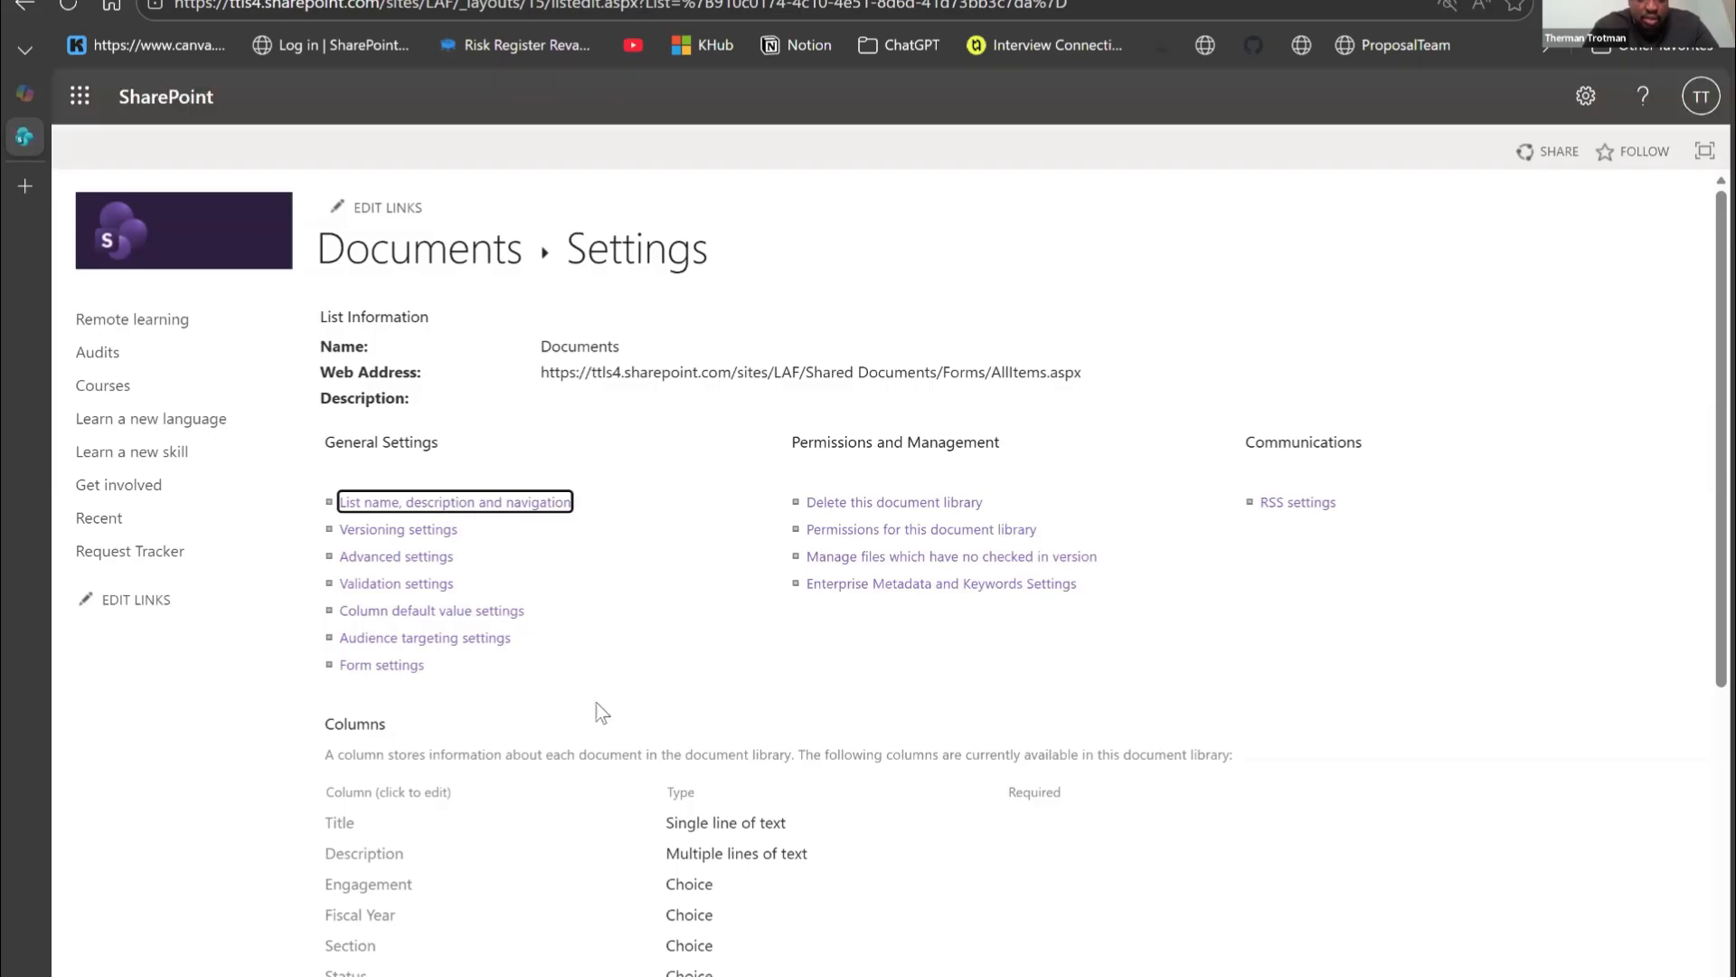
scroll(389, 864, down, 5)
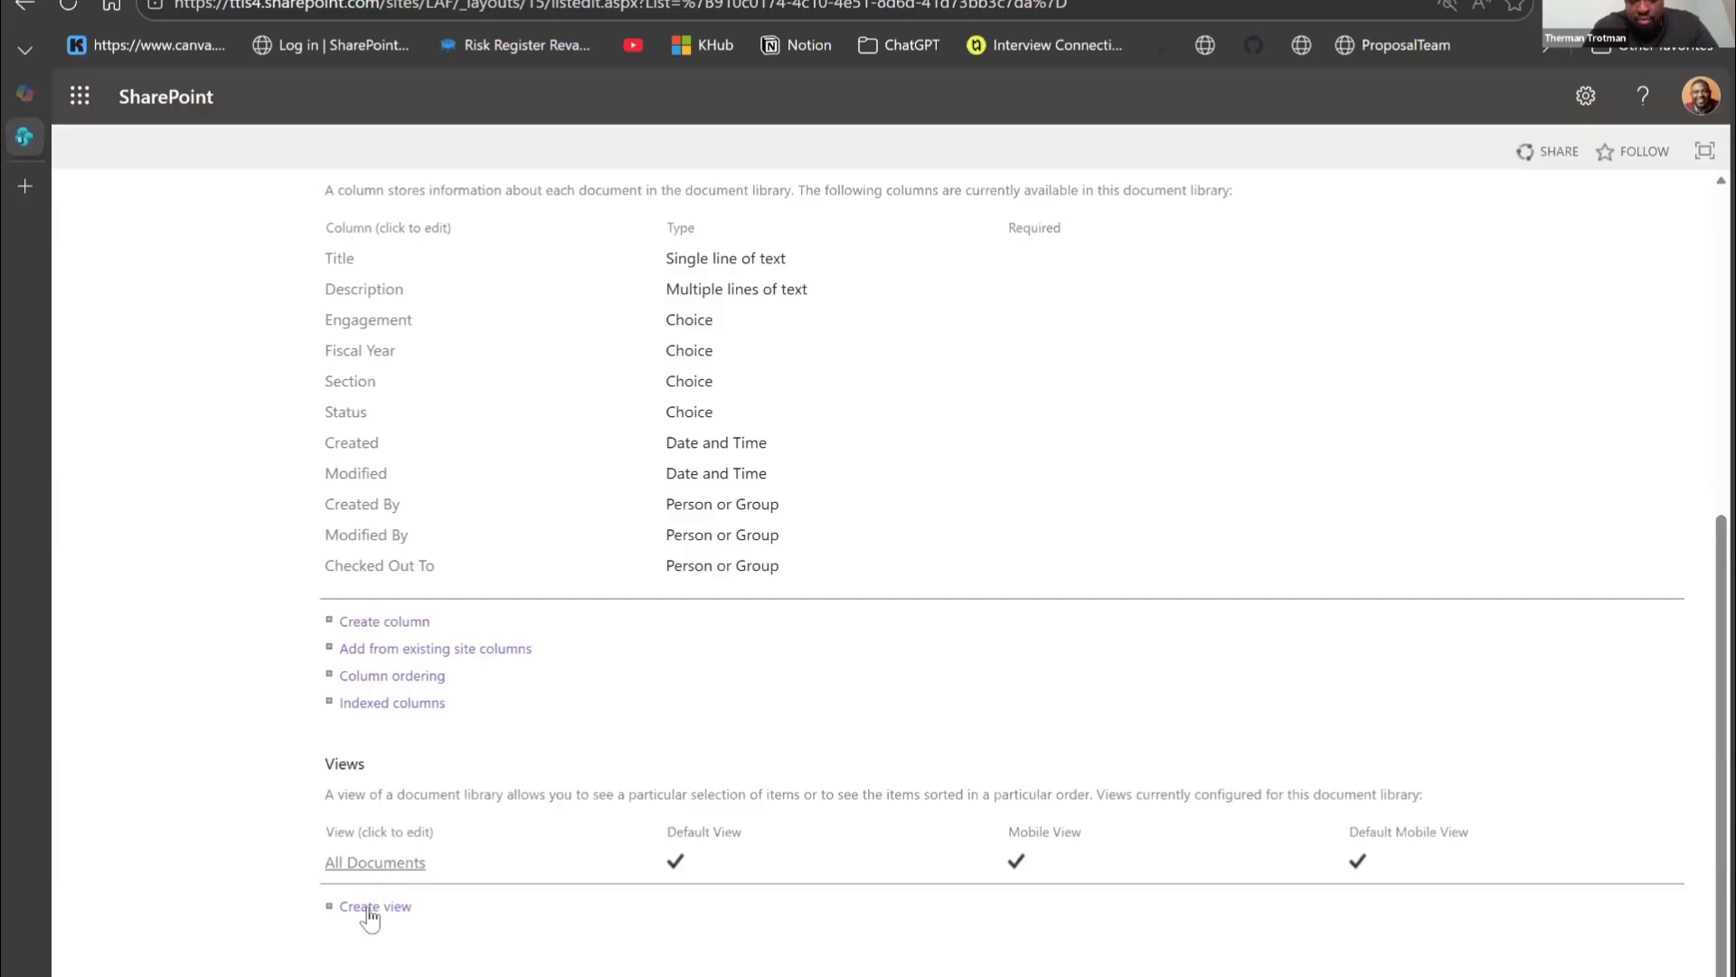
click(369, 908)
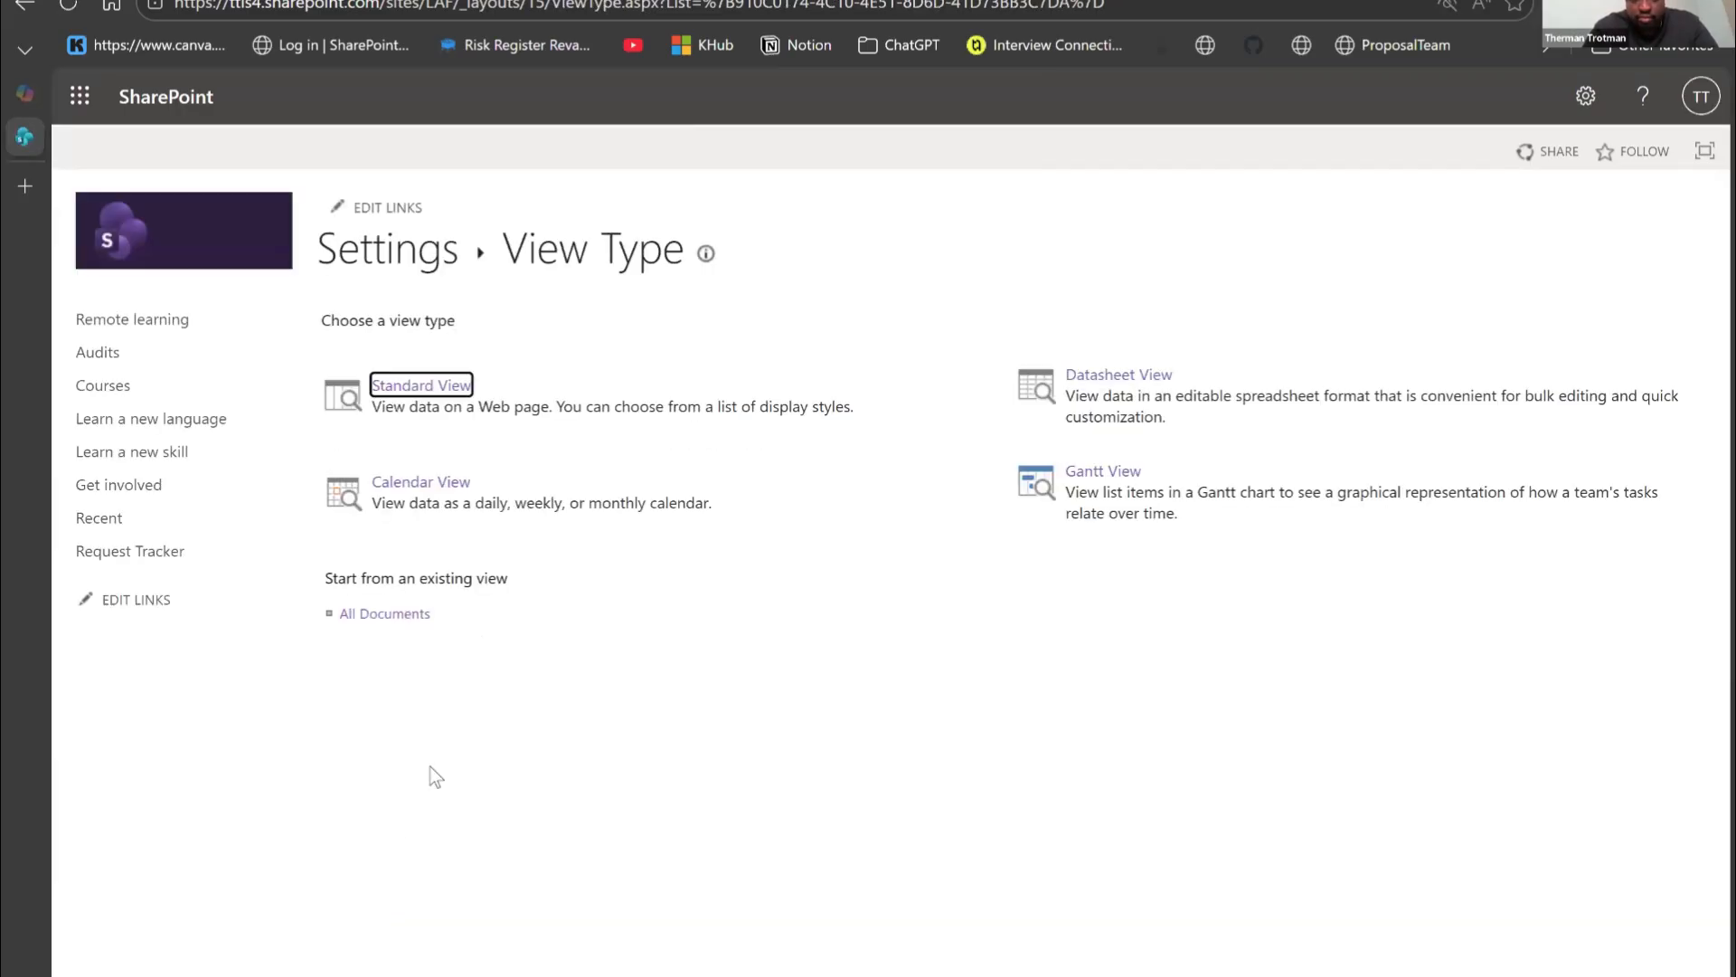
click(427, 389)
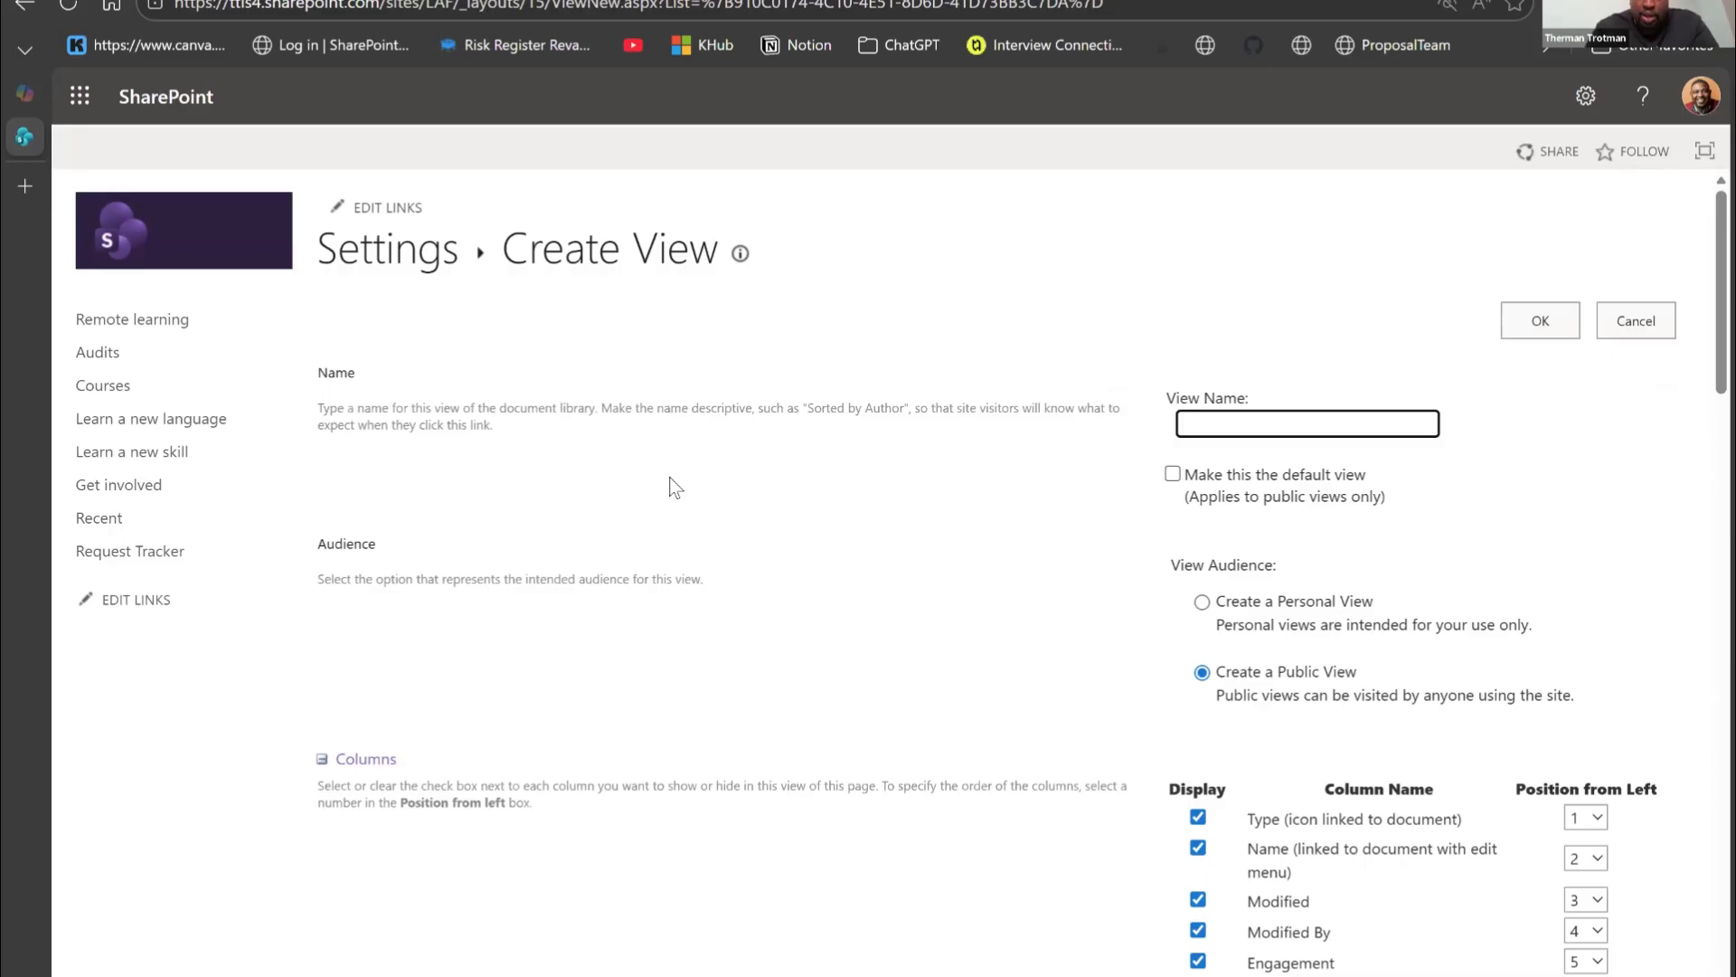
Step: Name the new view NoFolders, set it to show all items without folders, and save it
text(NoFolders)
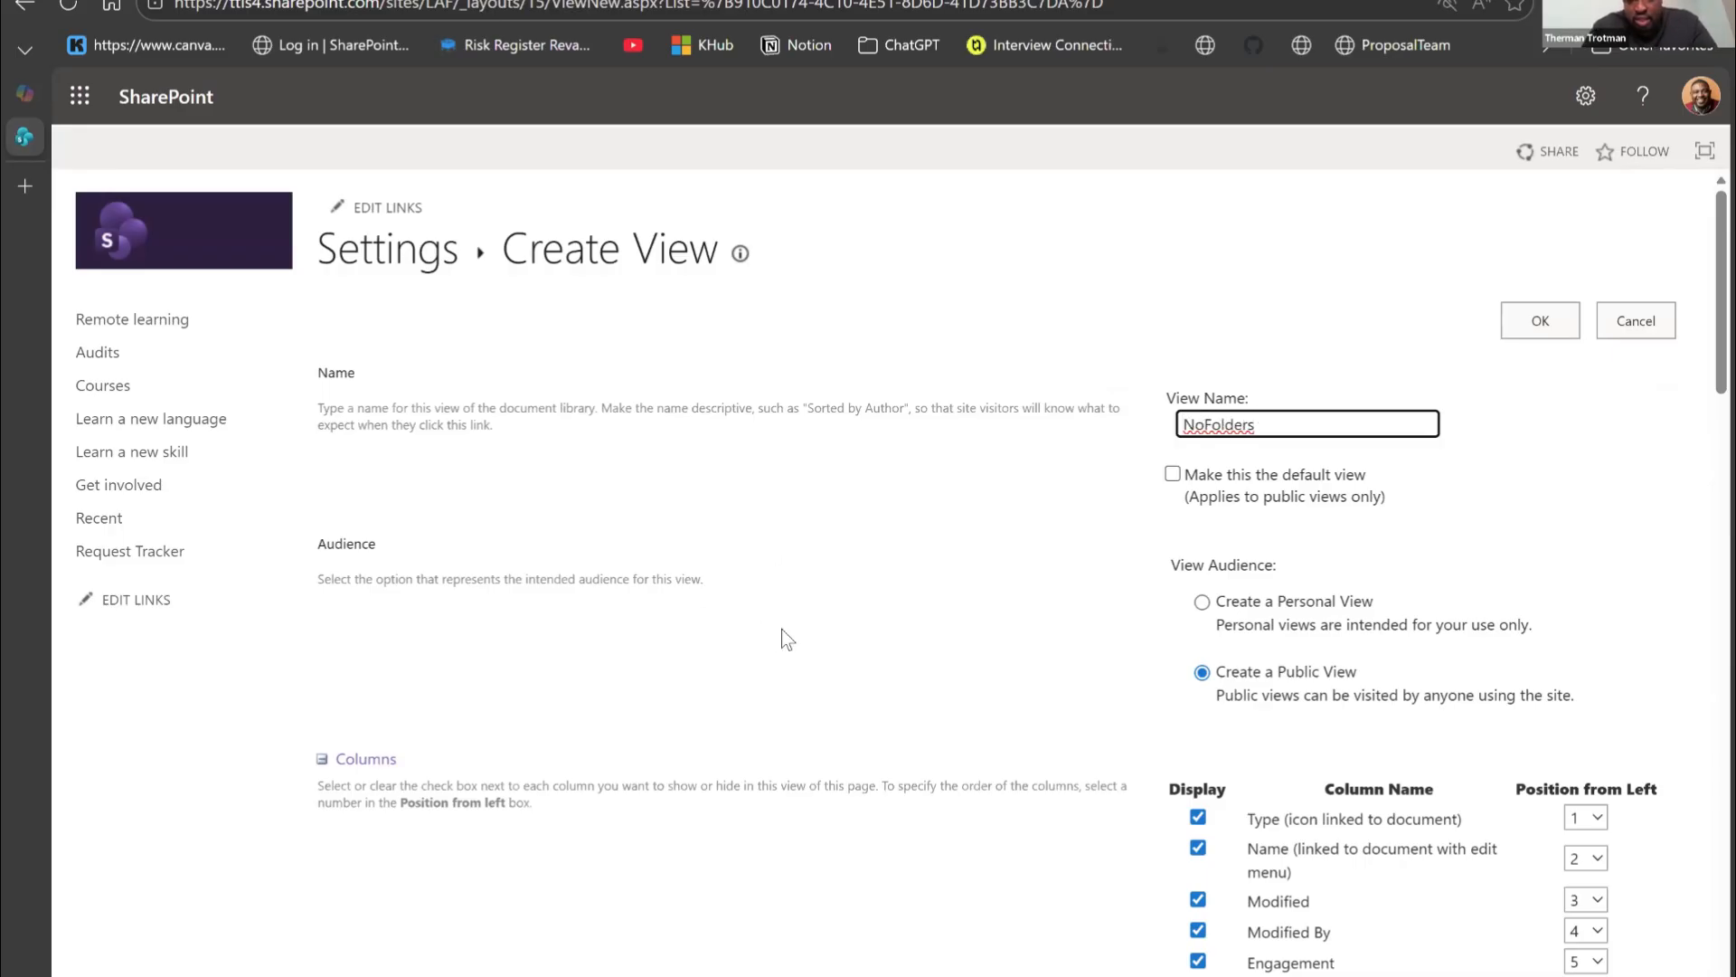
scroll(783, 638, down, 8)
scroll(782, 631, down, 15)
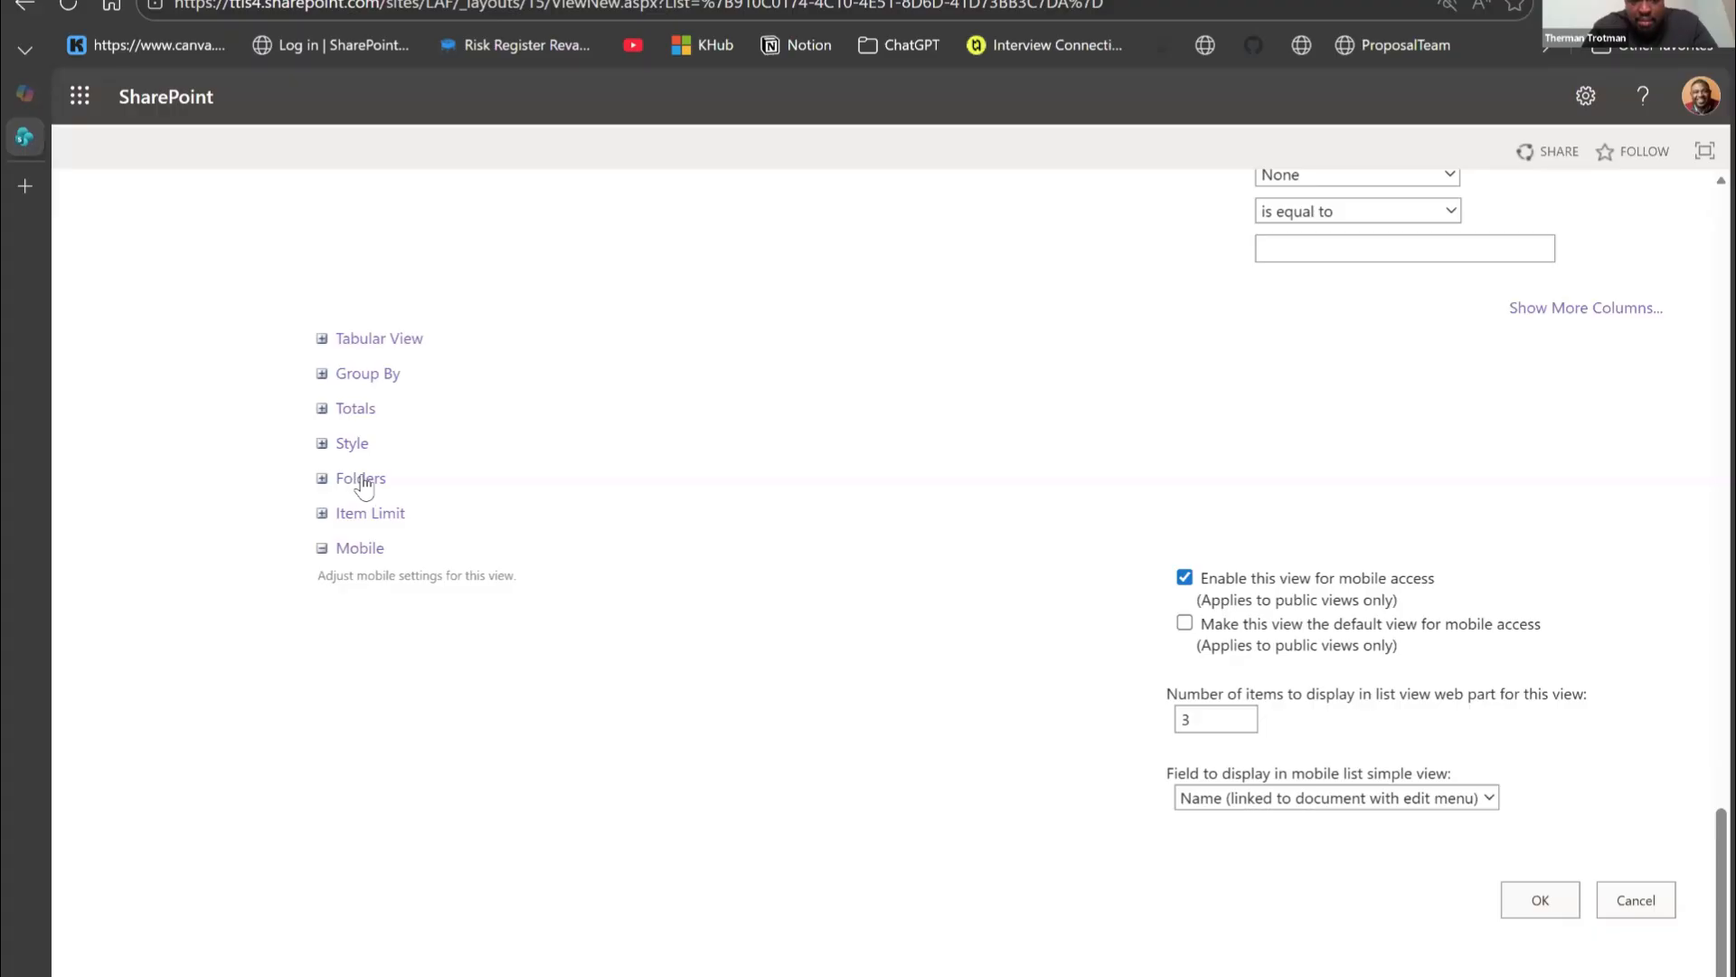
click(364, 481)
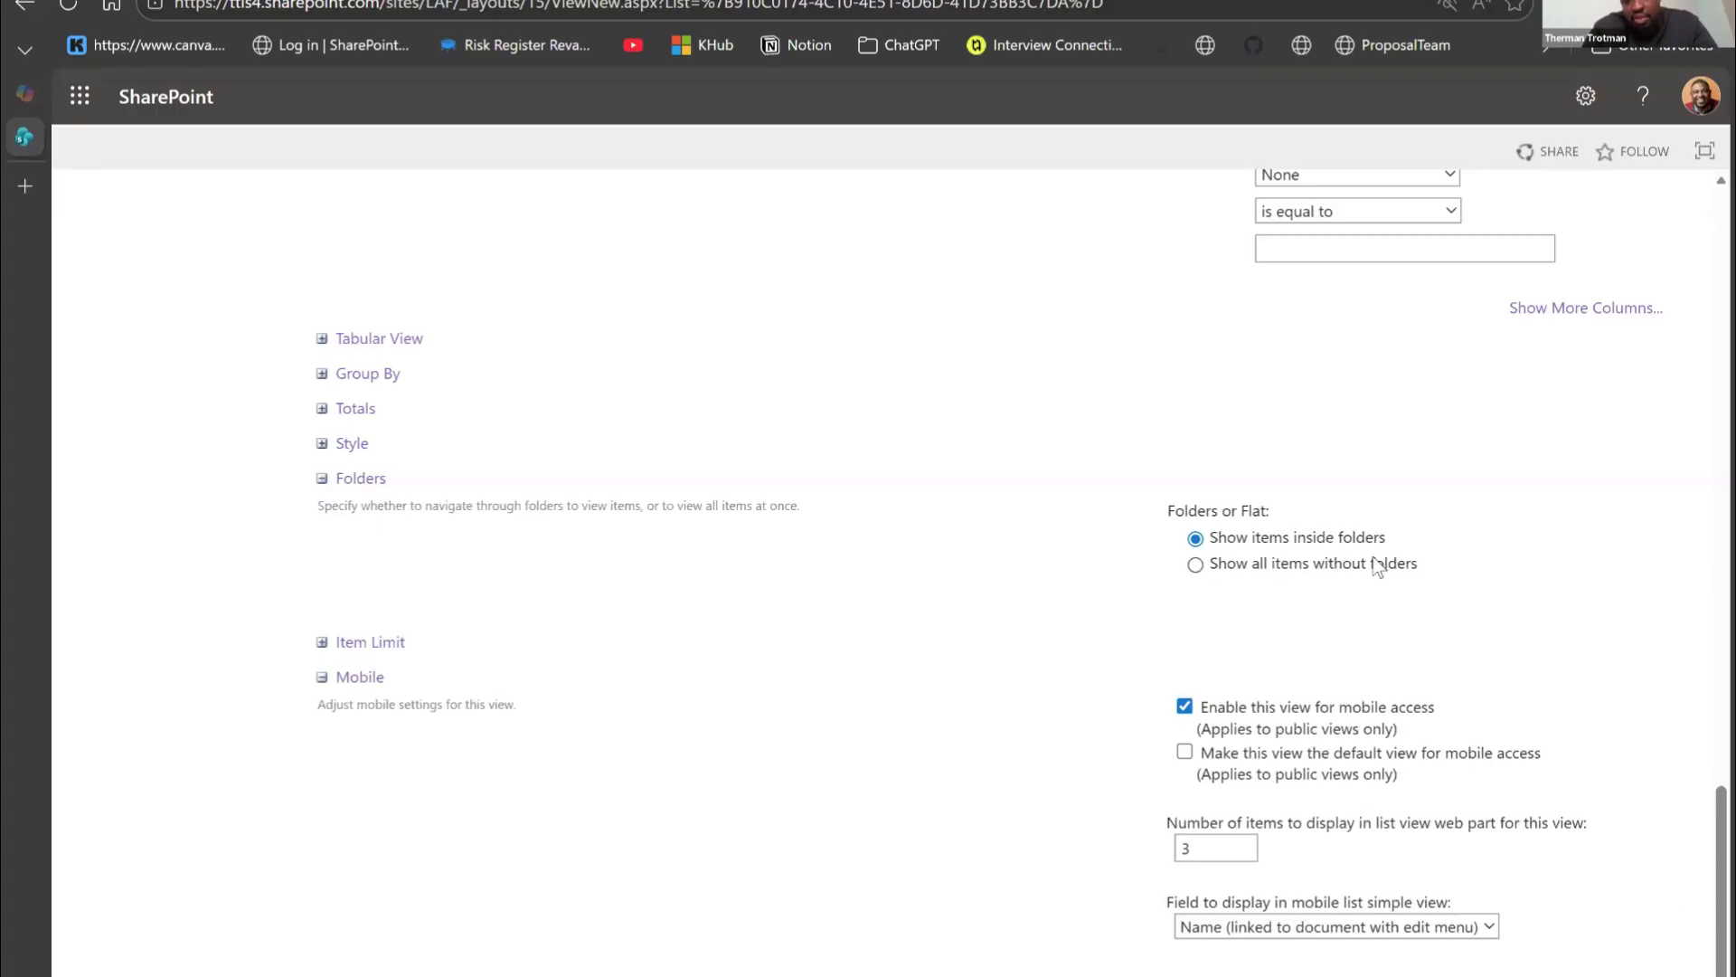
click(1209, 564)
click(1492, 975)
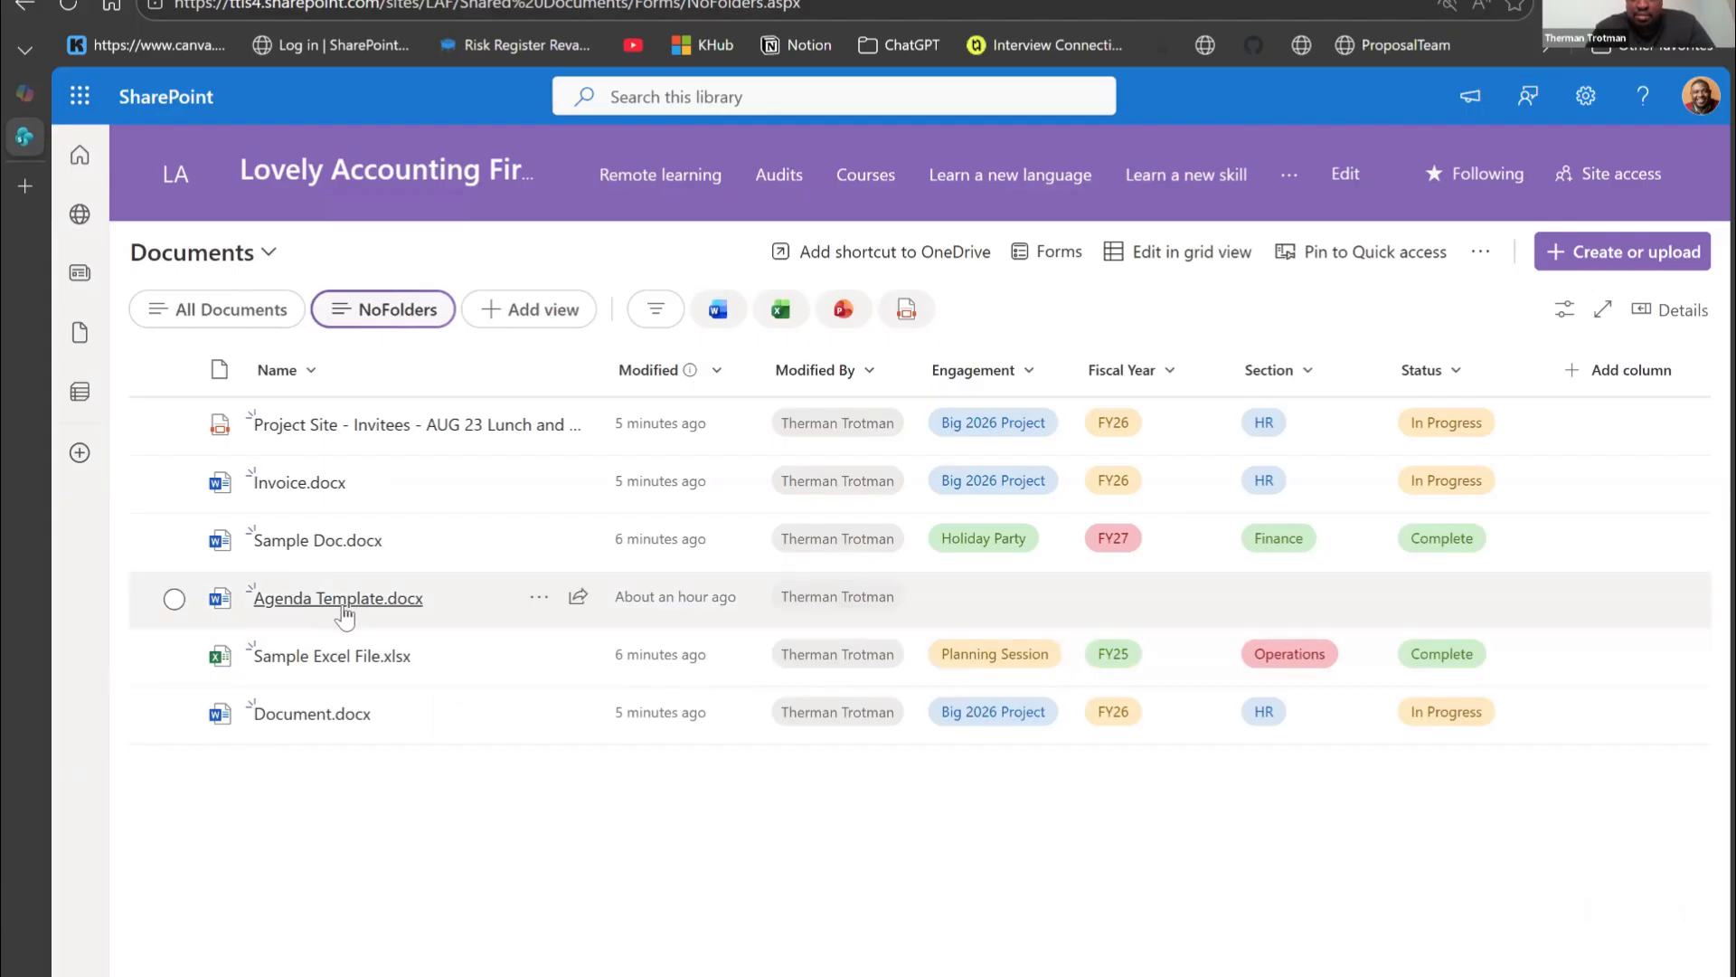
Step: Show a Count total for the Name column in the NoFolders view
mouse_move(347, 616)
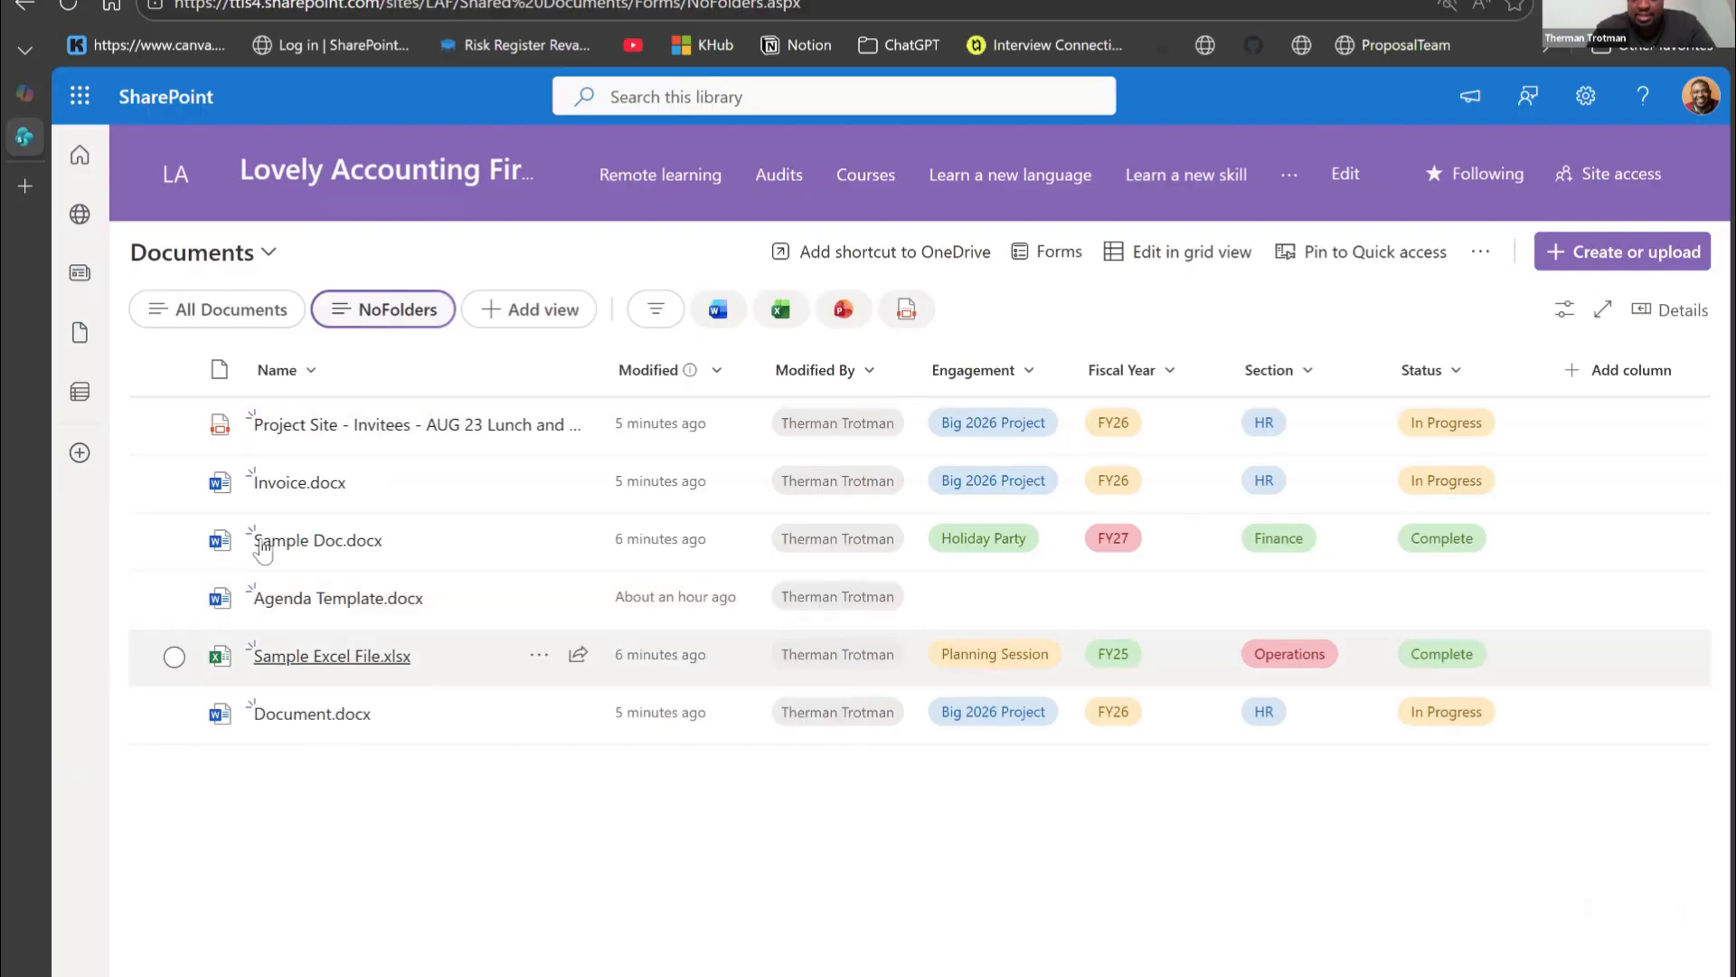
click(296, 378)
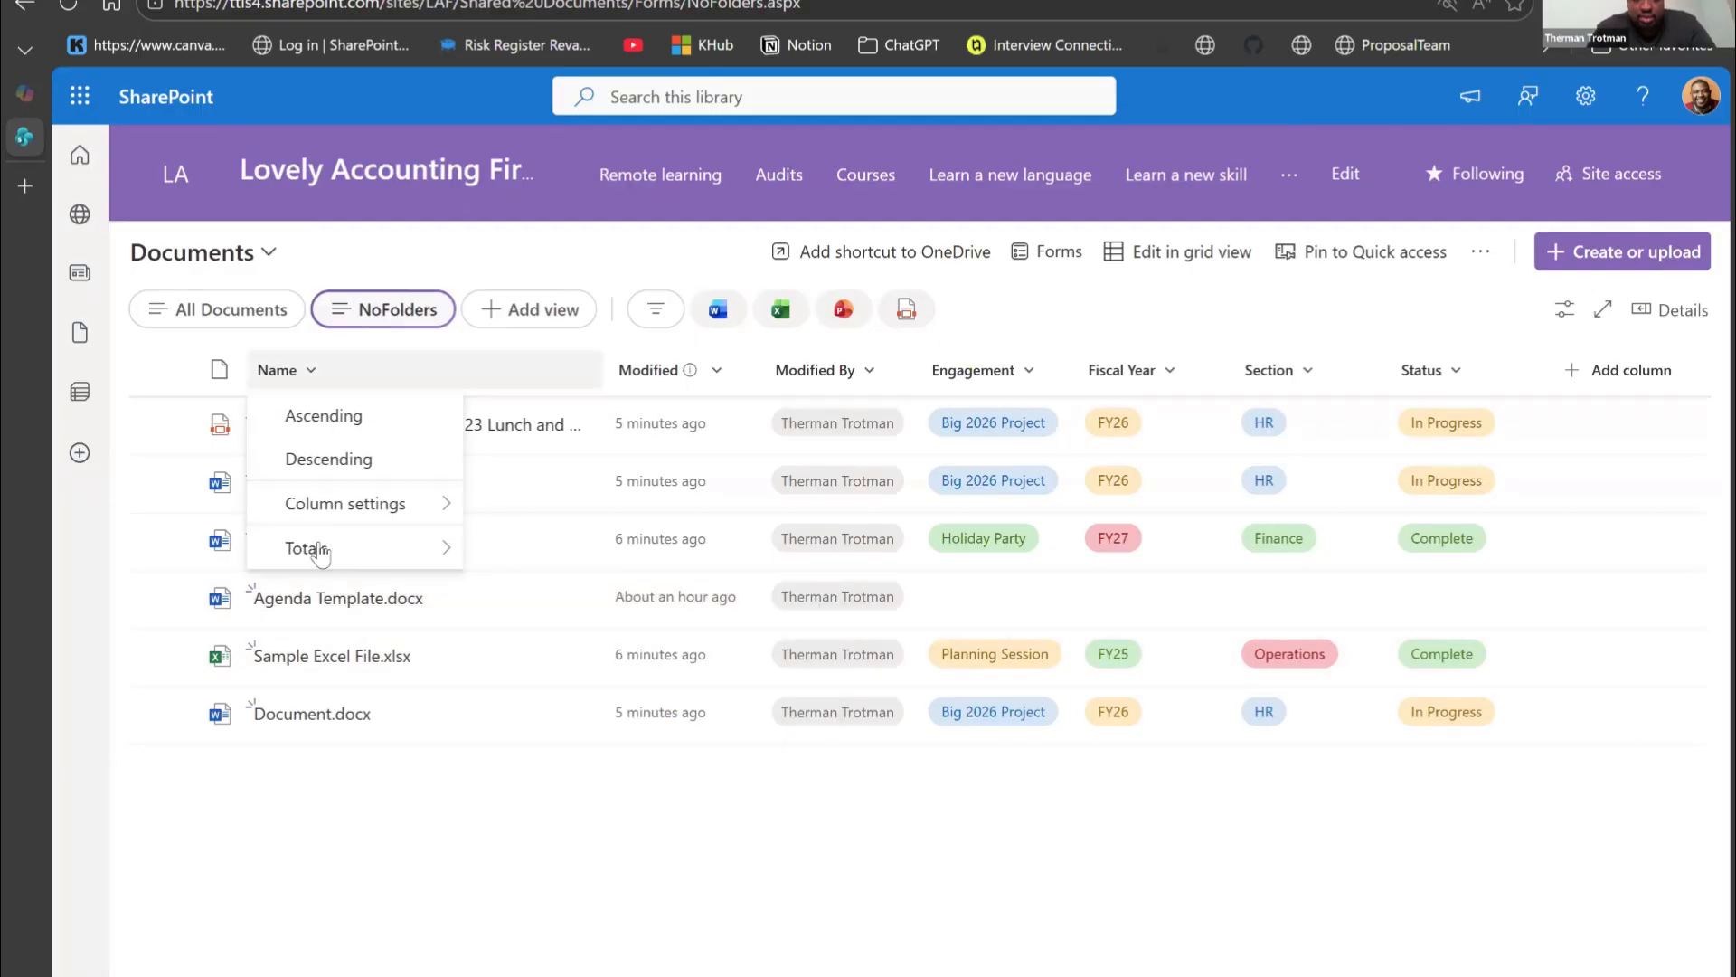
mouse_move(402, 551)
click(540, 599)
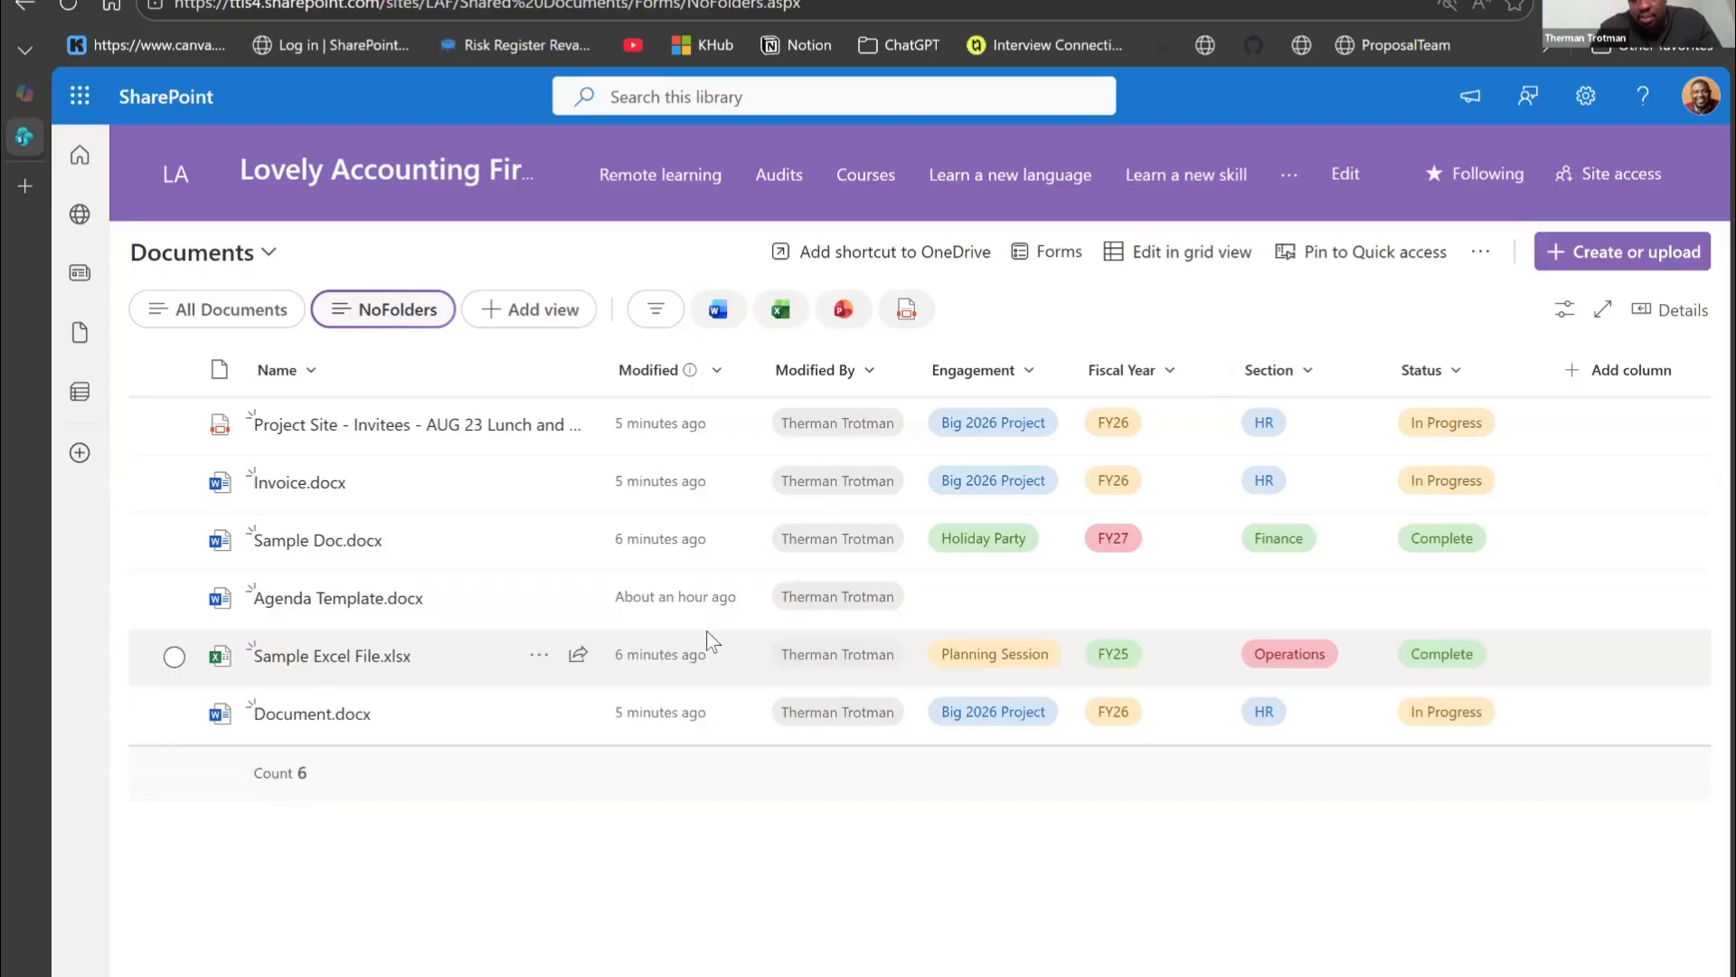
Step: In grid view, set Agenda Template.docx's Engagement to Holiday Party and its Fiscal Year to FY25
click(1203, 256)
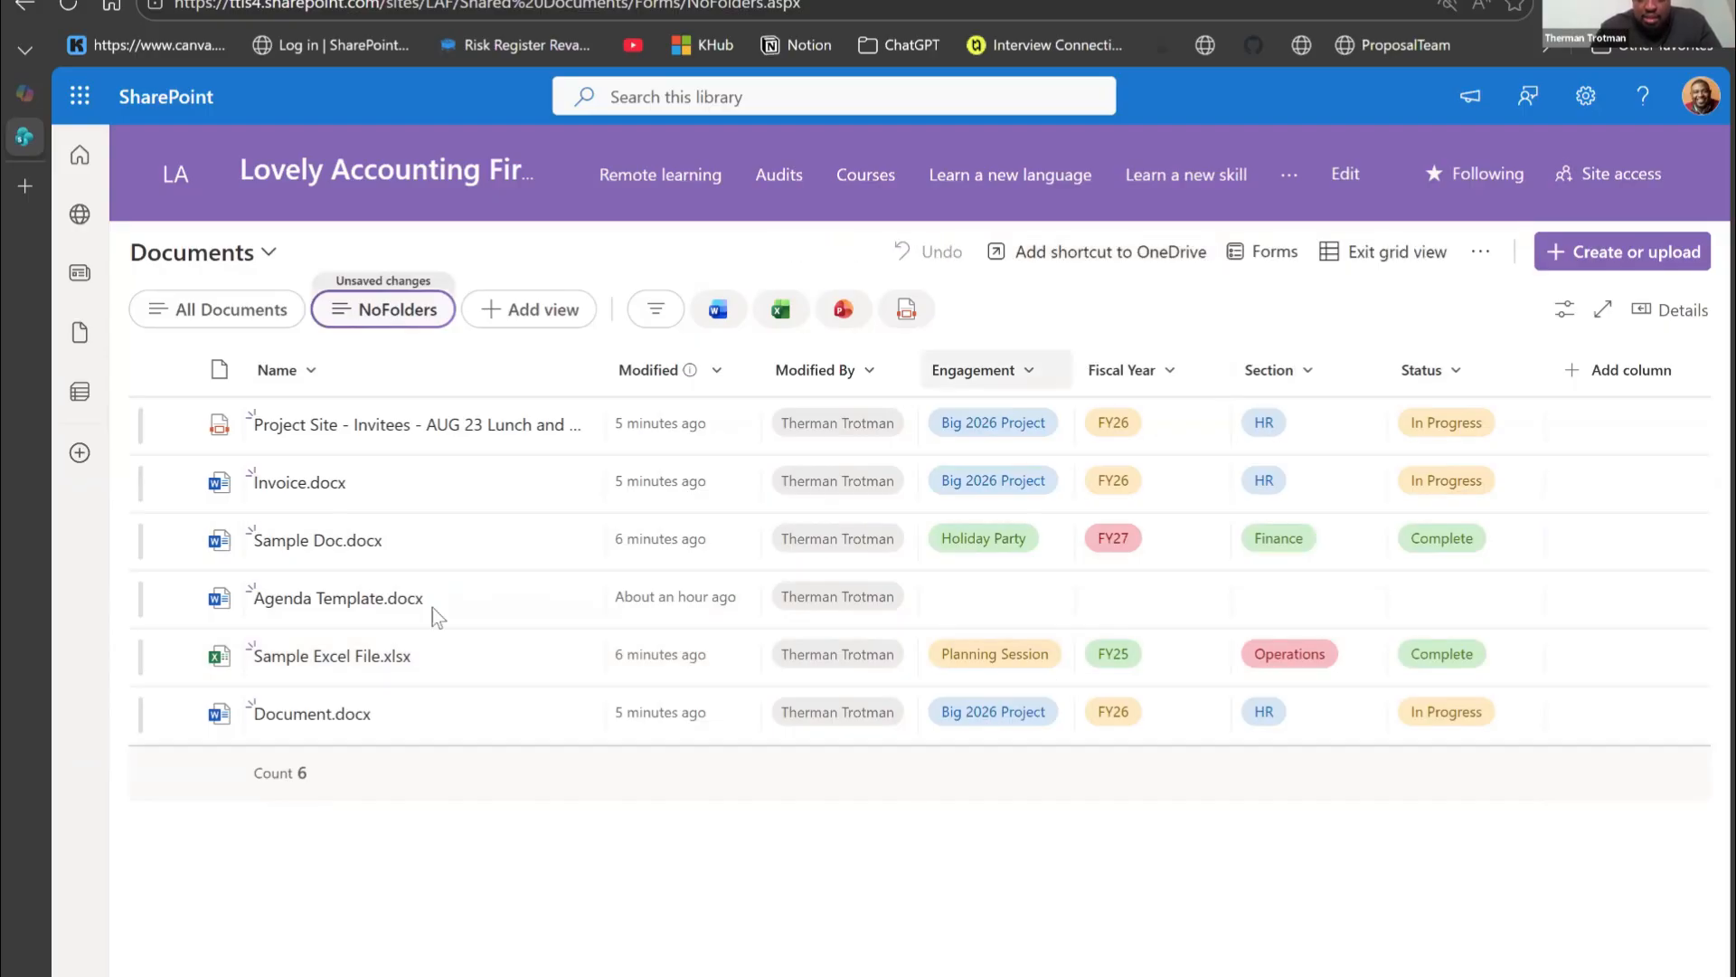
click(1022, 572)
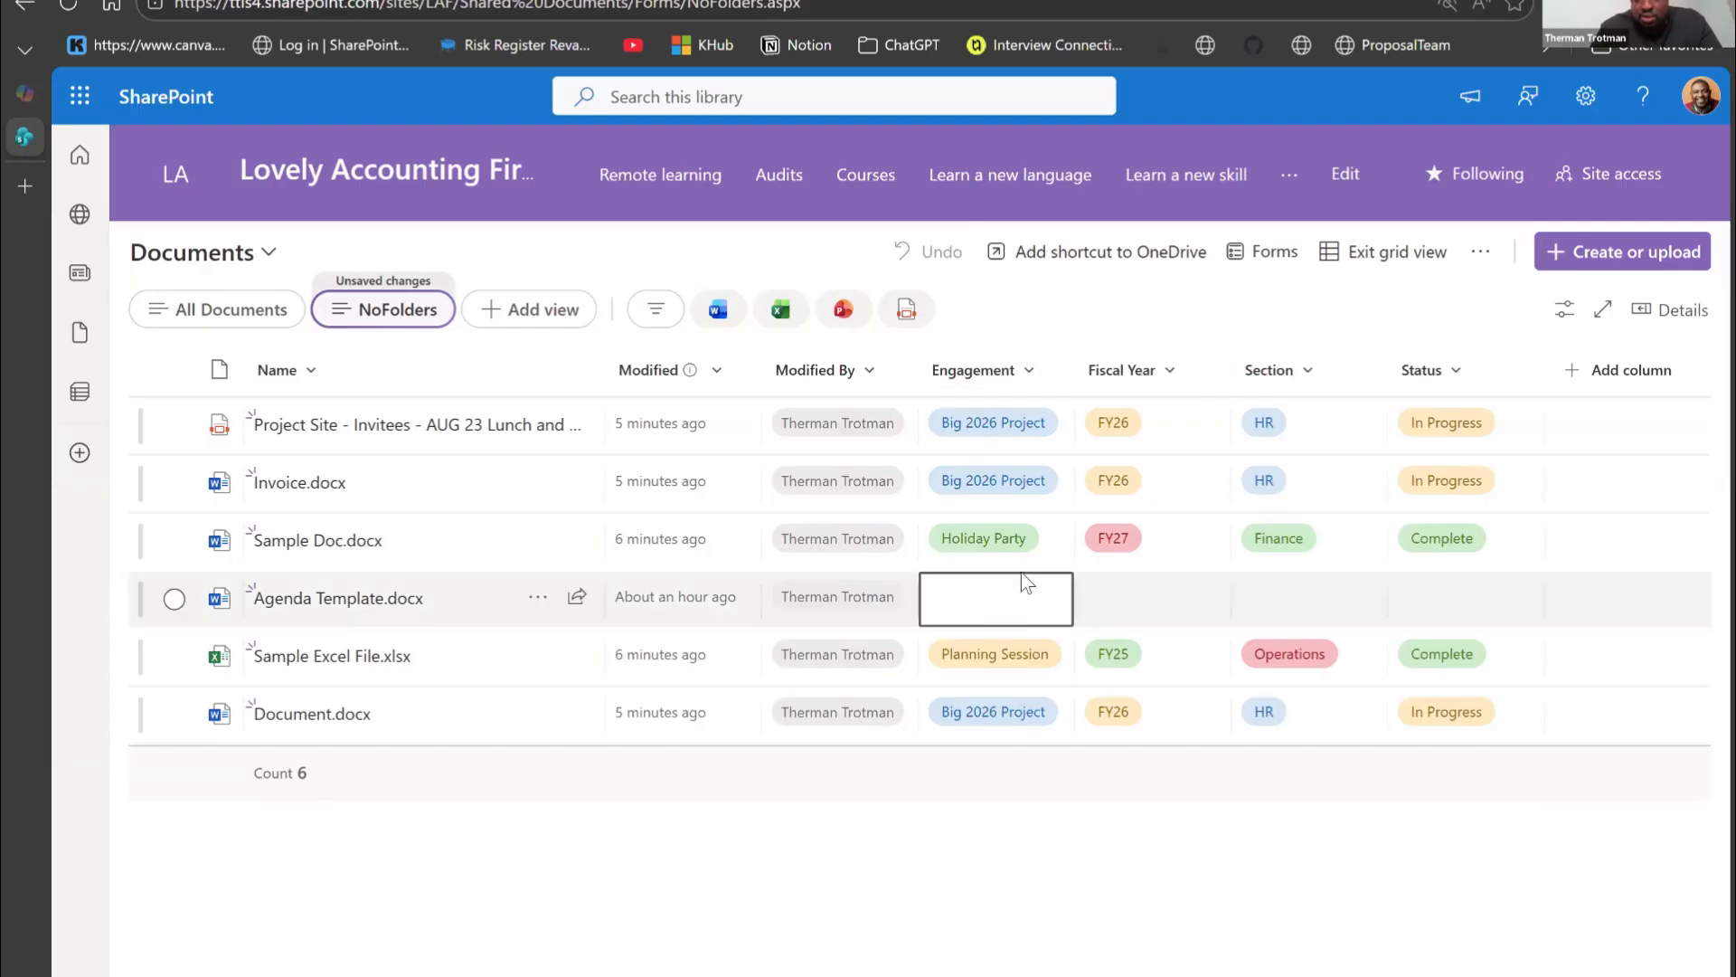
click(1022, 574)
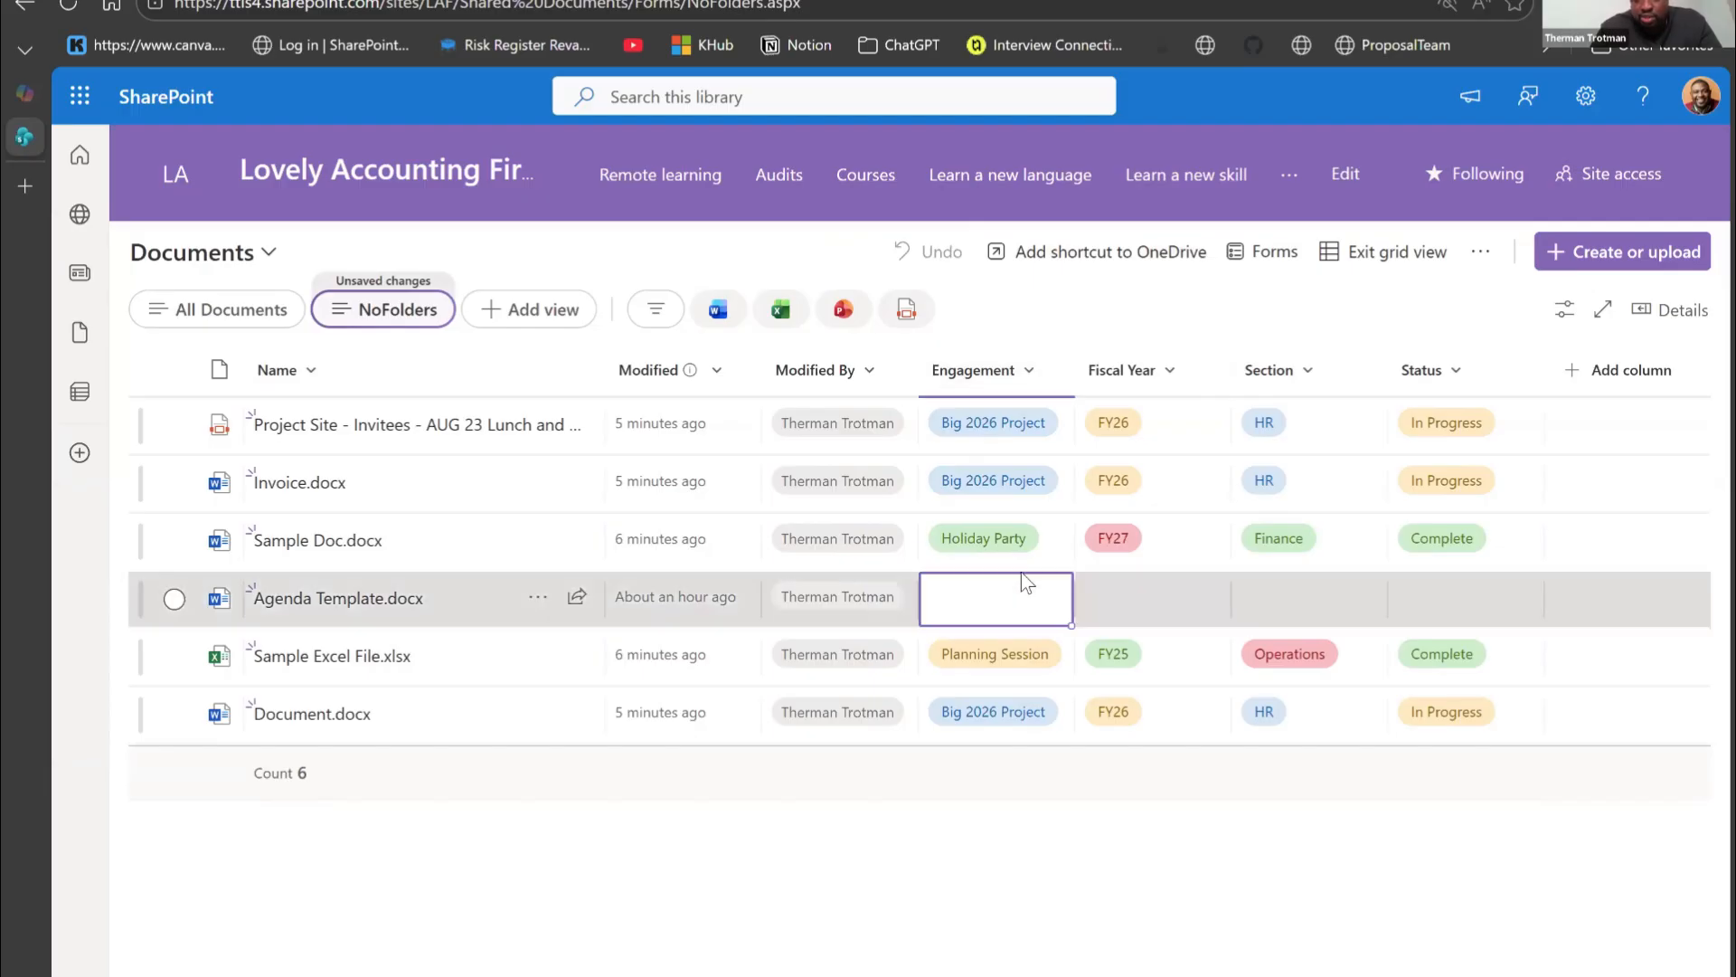
click(991, 706)
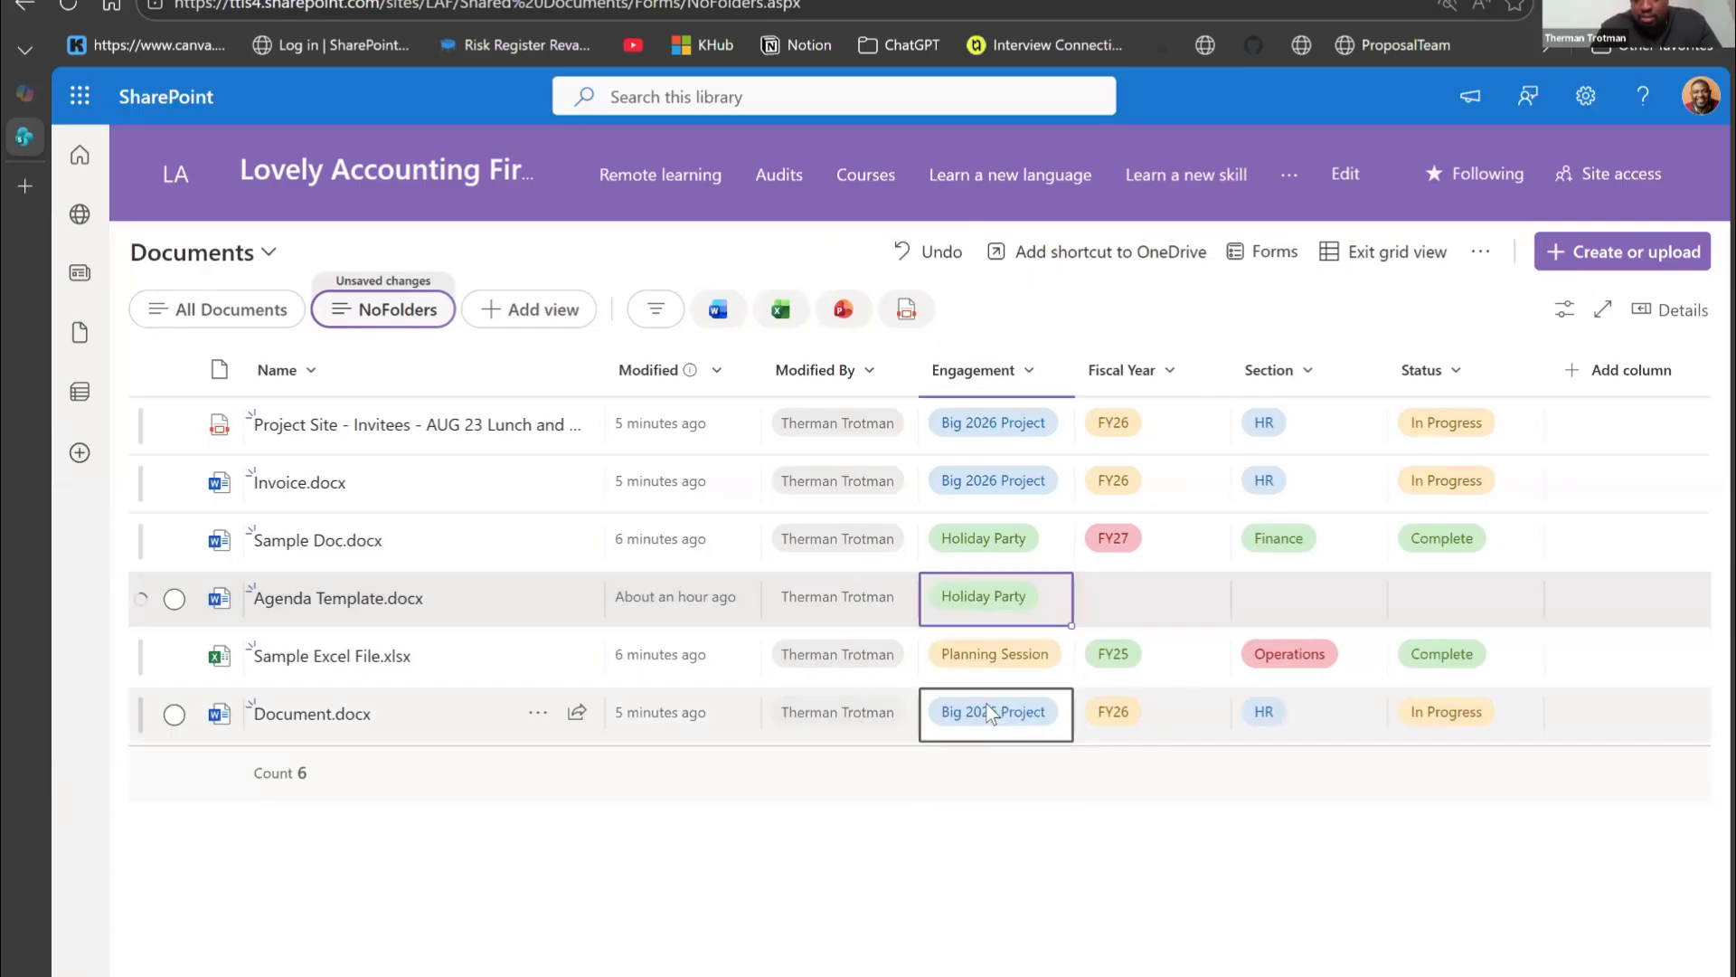
click(1137, 622)
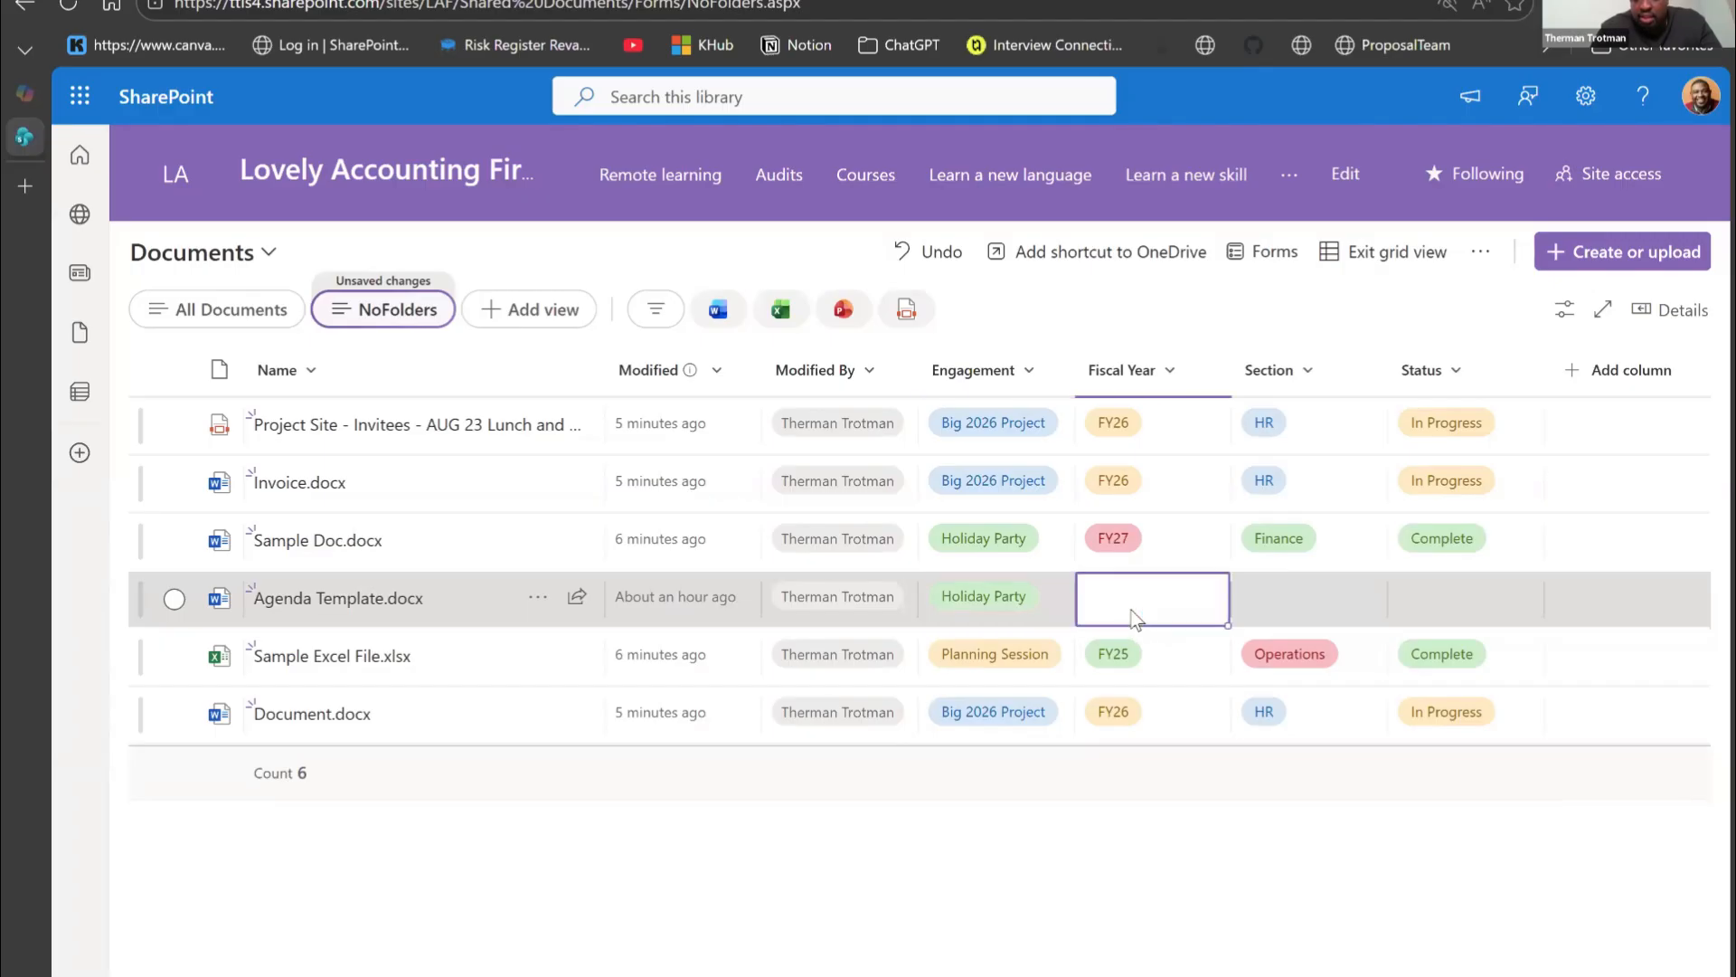
click(1137, 622)
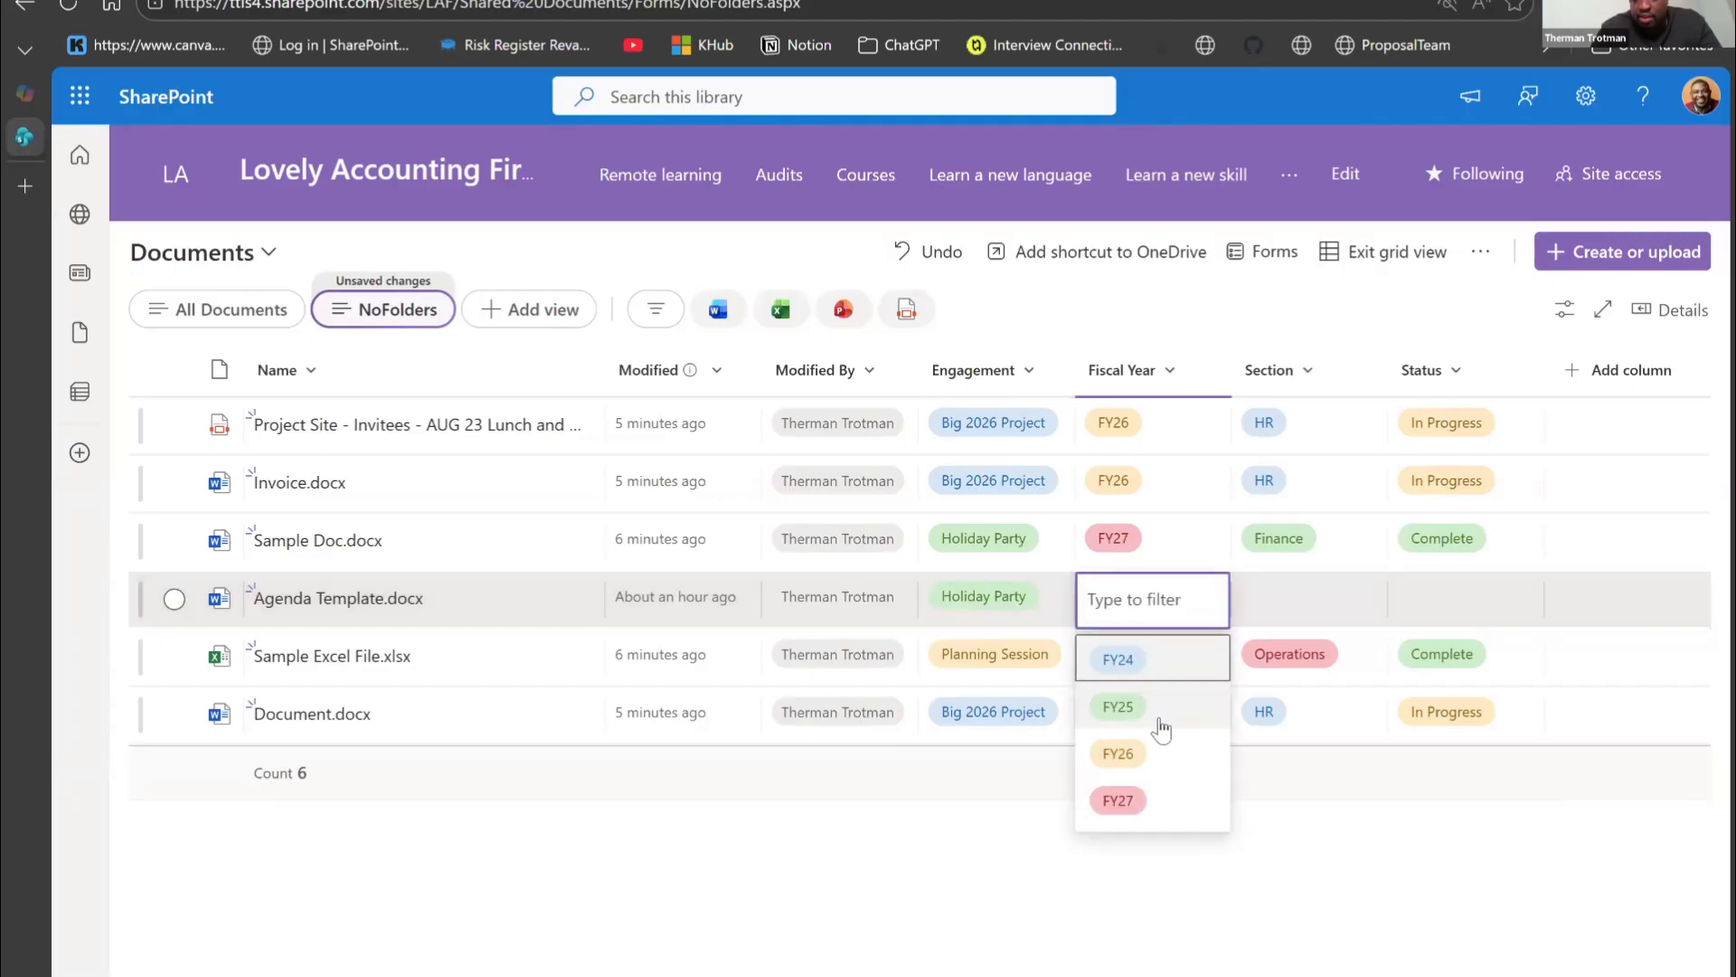
click(1159, 724)
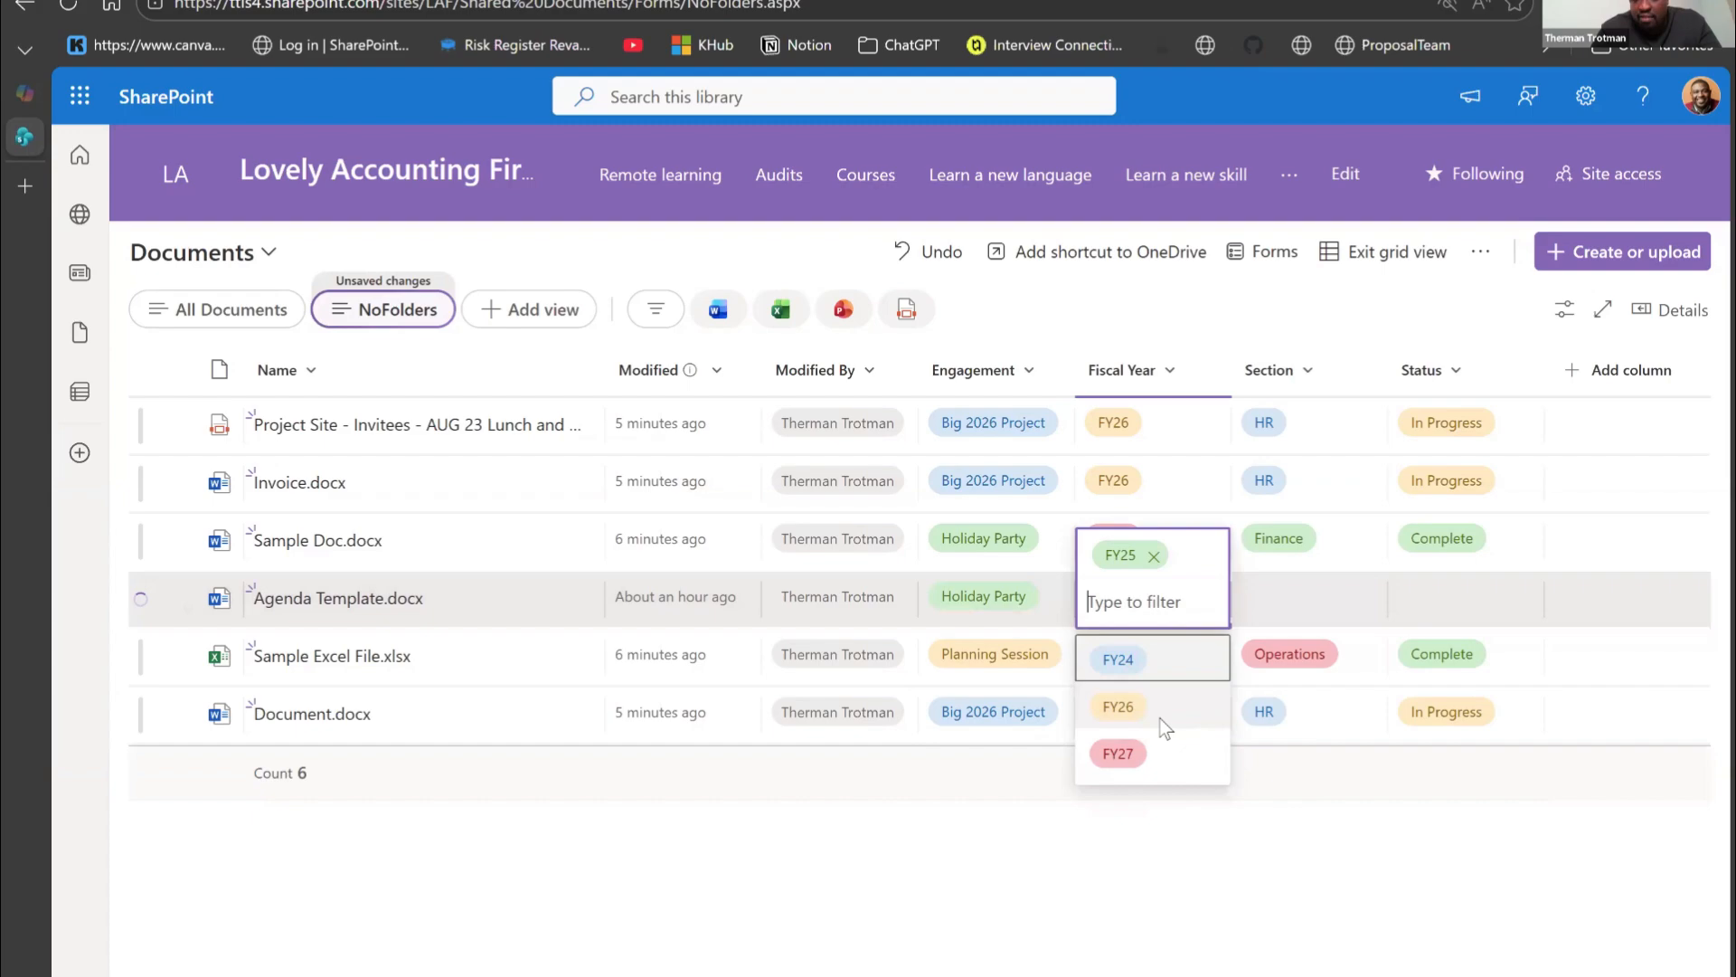
Step: Set Agenda Template.docx's Section to Finance and Status to In Progress, and leave grid editing
click(1331, 604)
click(1331, 604)
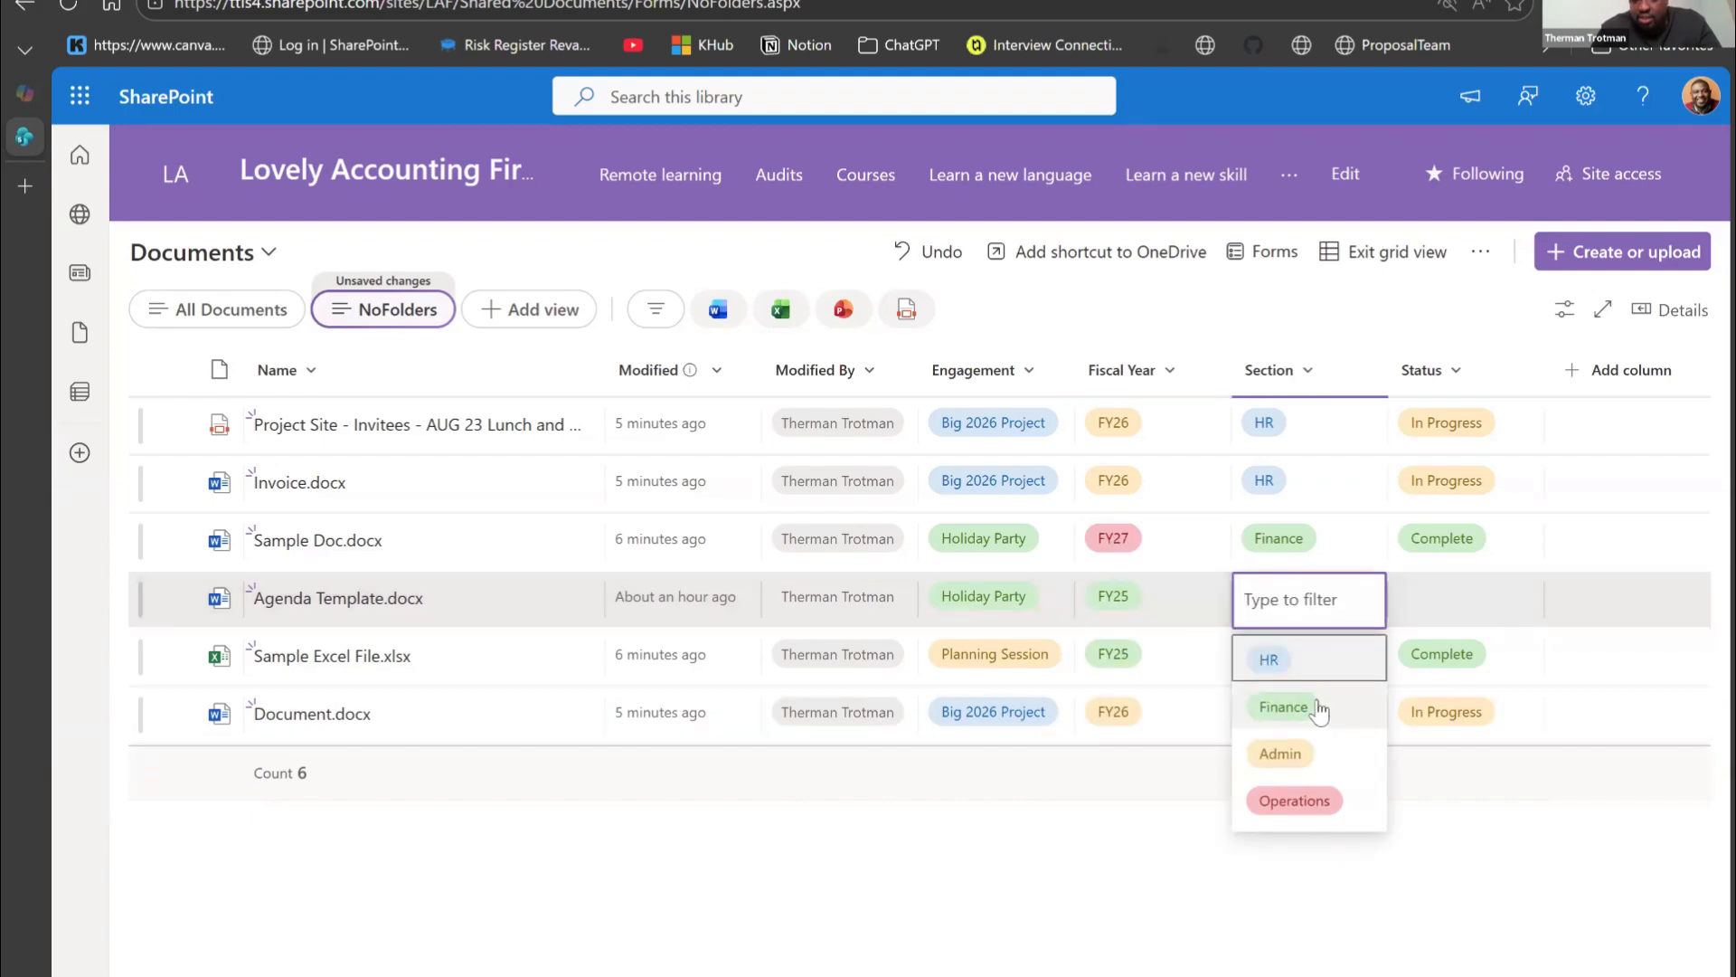
click(1313, 706)
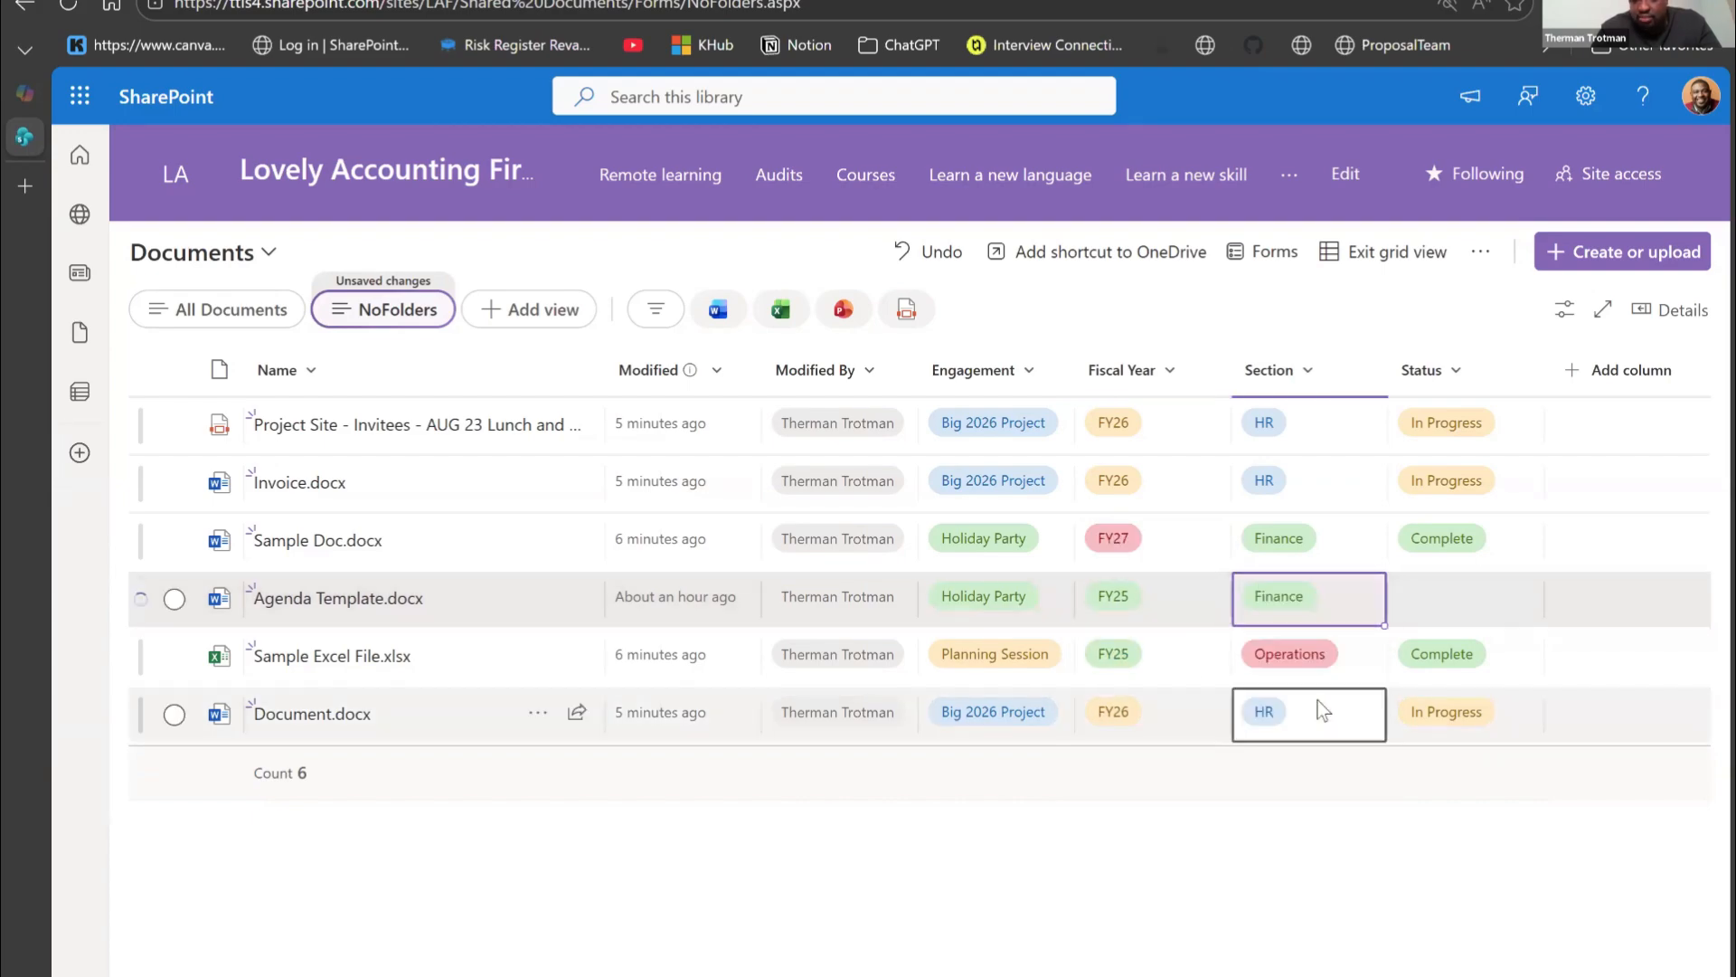
click(1452, 594)
click(1453, 594)
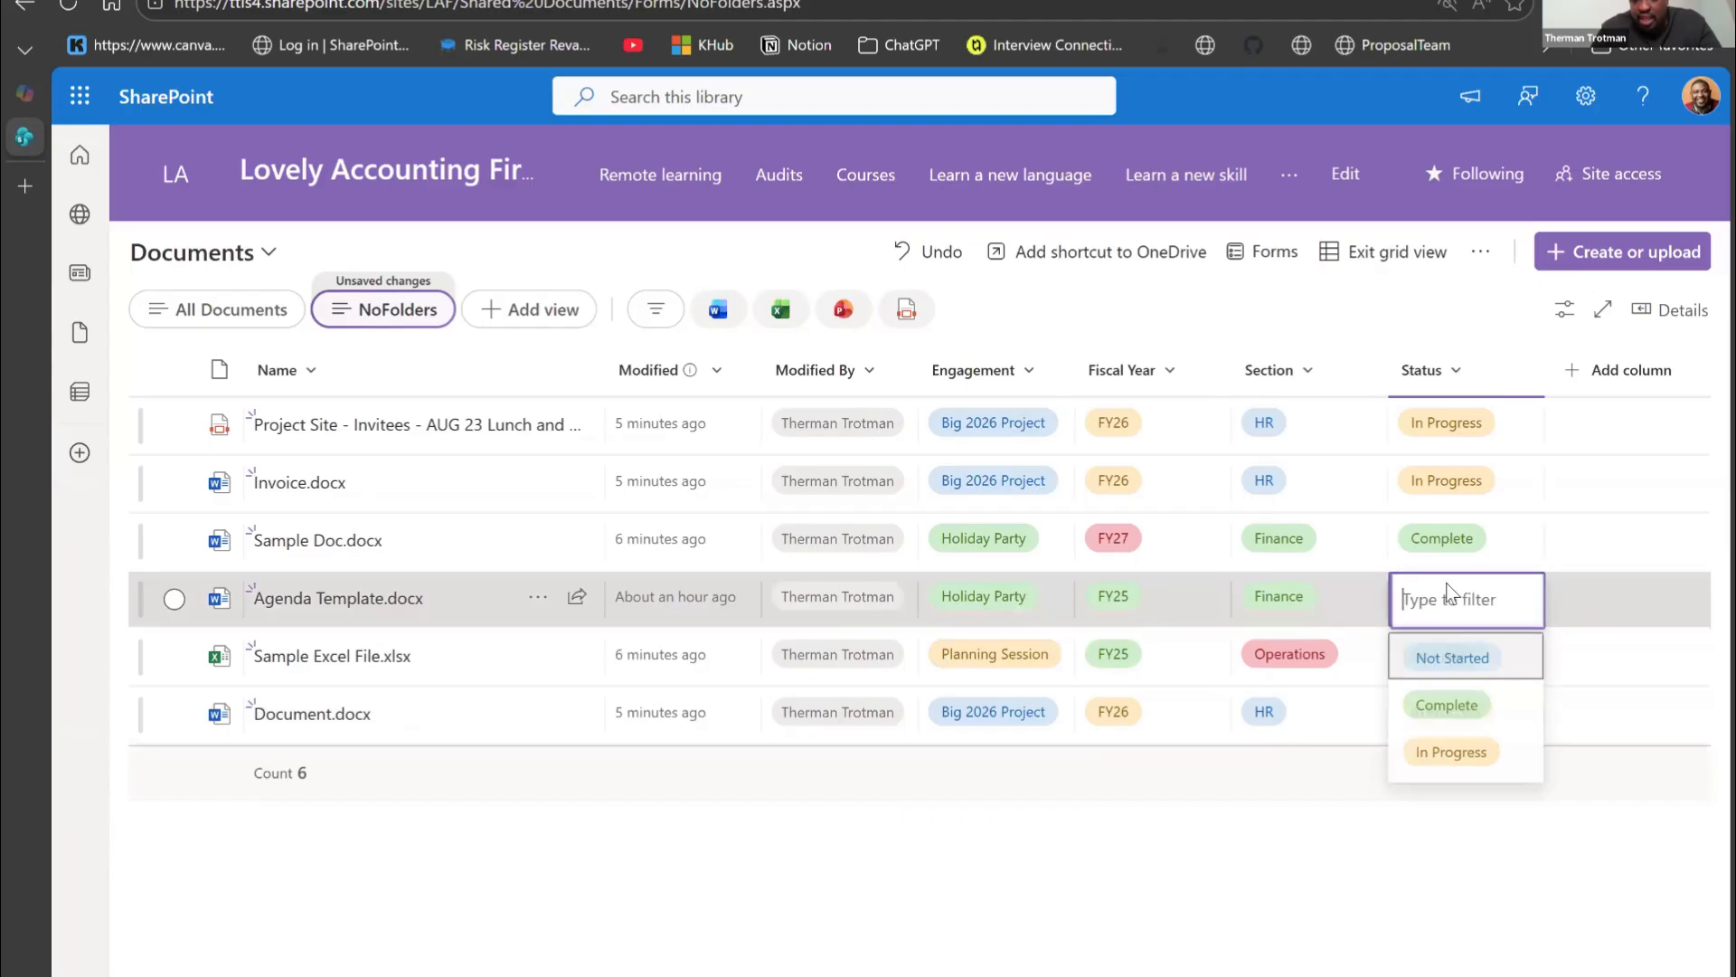
click(1456, 745)
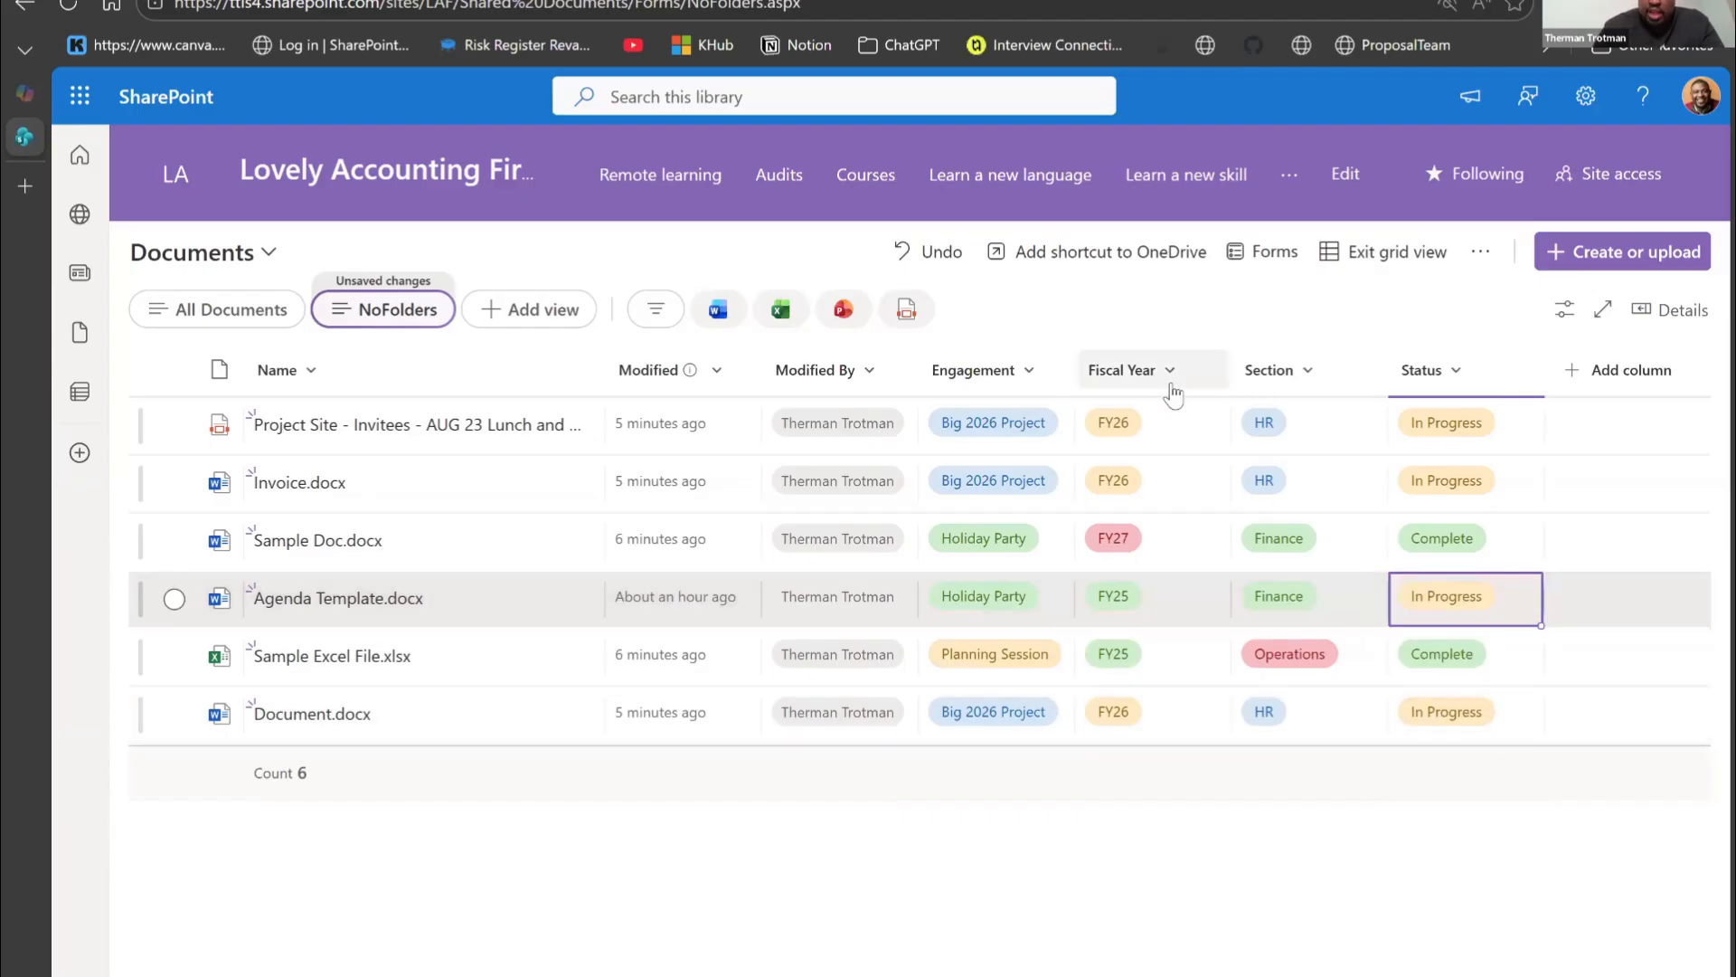
click(1393, 253)
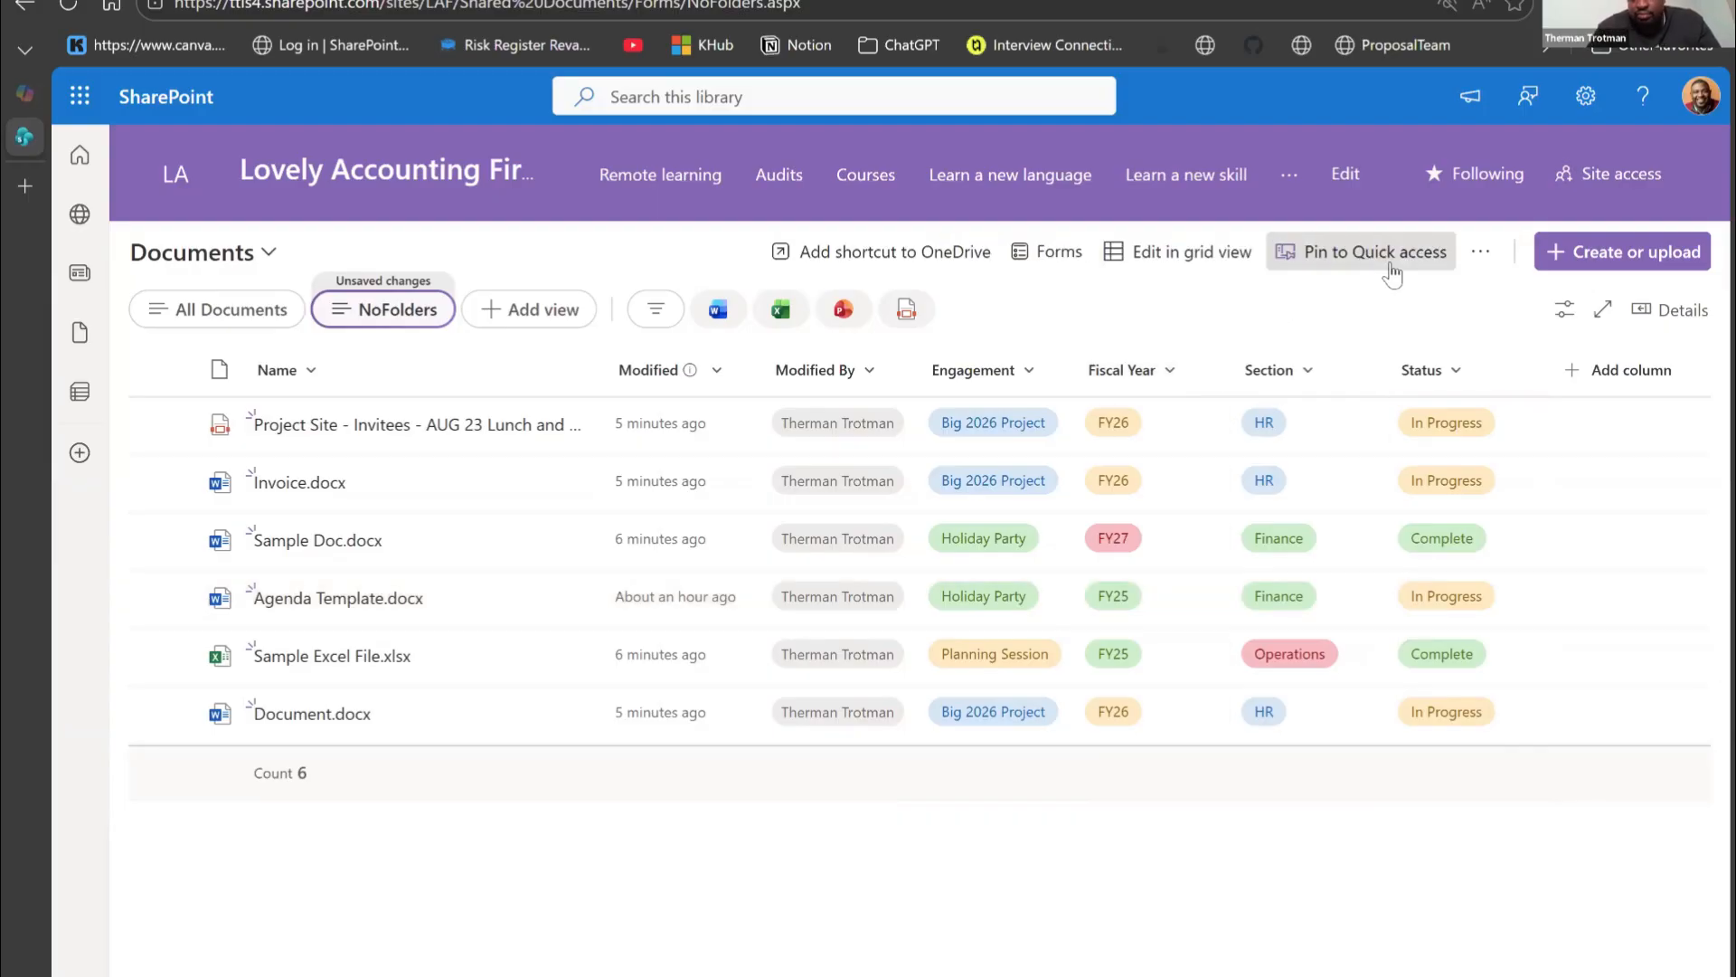
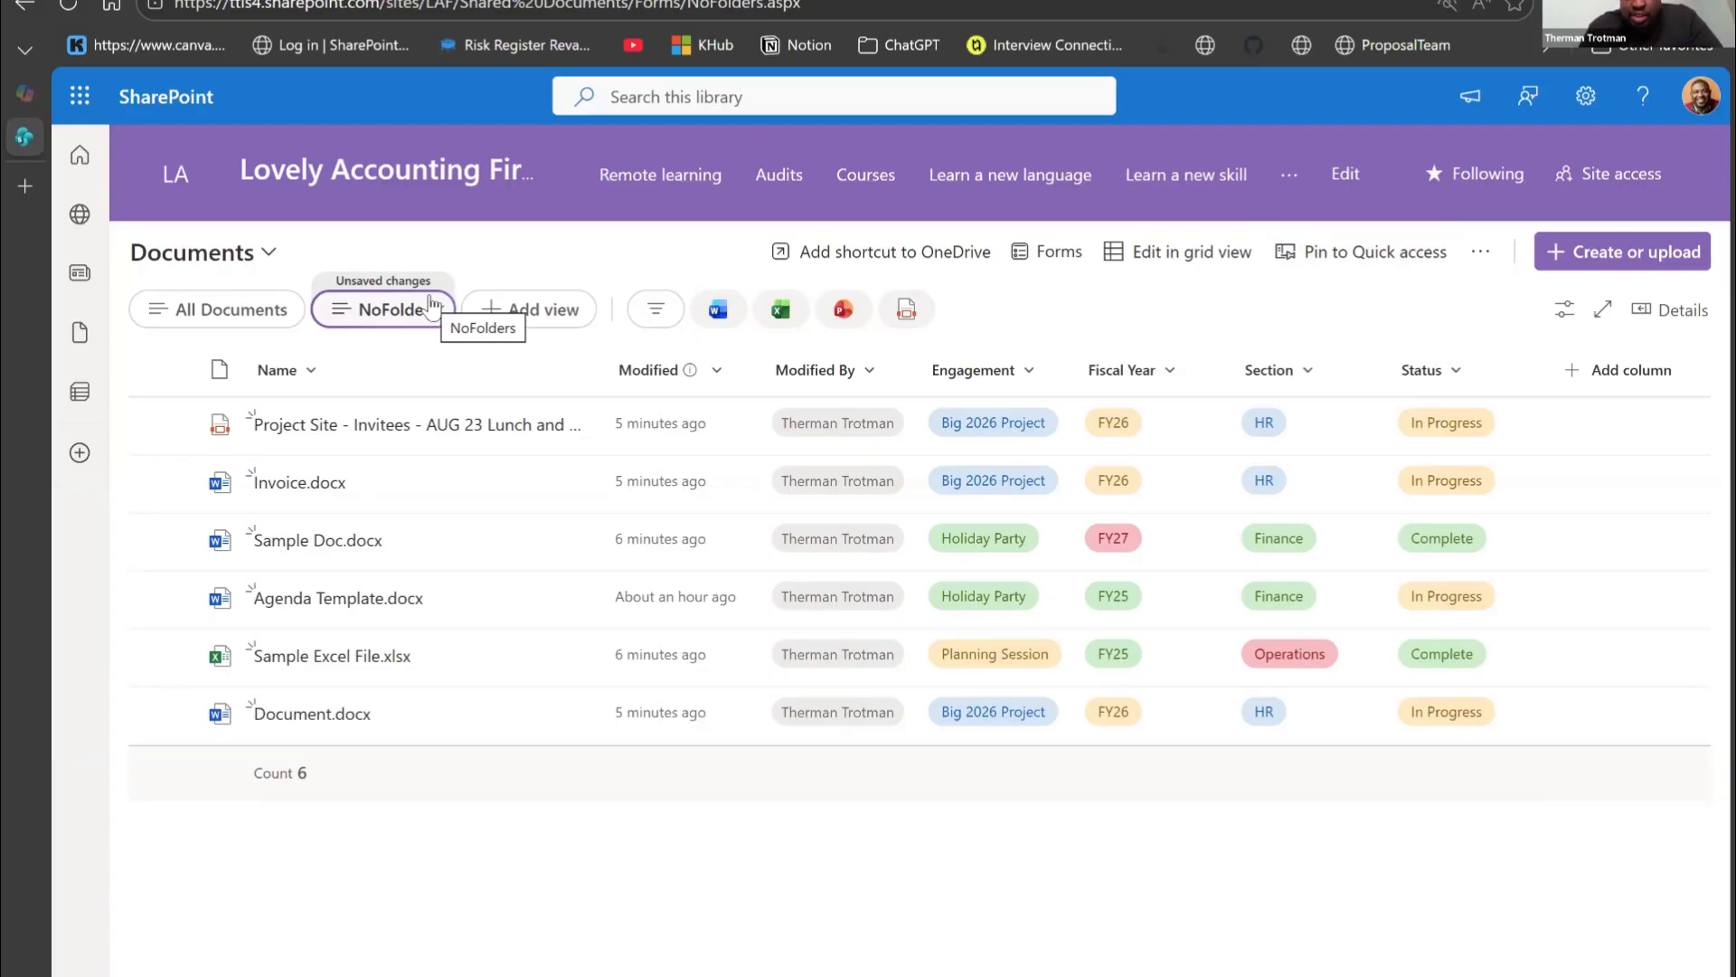
Step: Filter the NoFolders view by Engagement to Big 2026 Project and highlight the filtered view's URL
click(1037, 380)
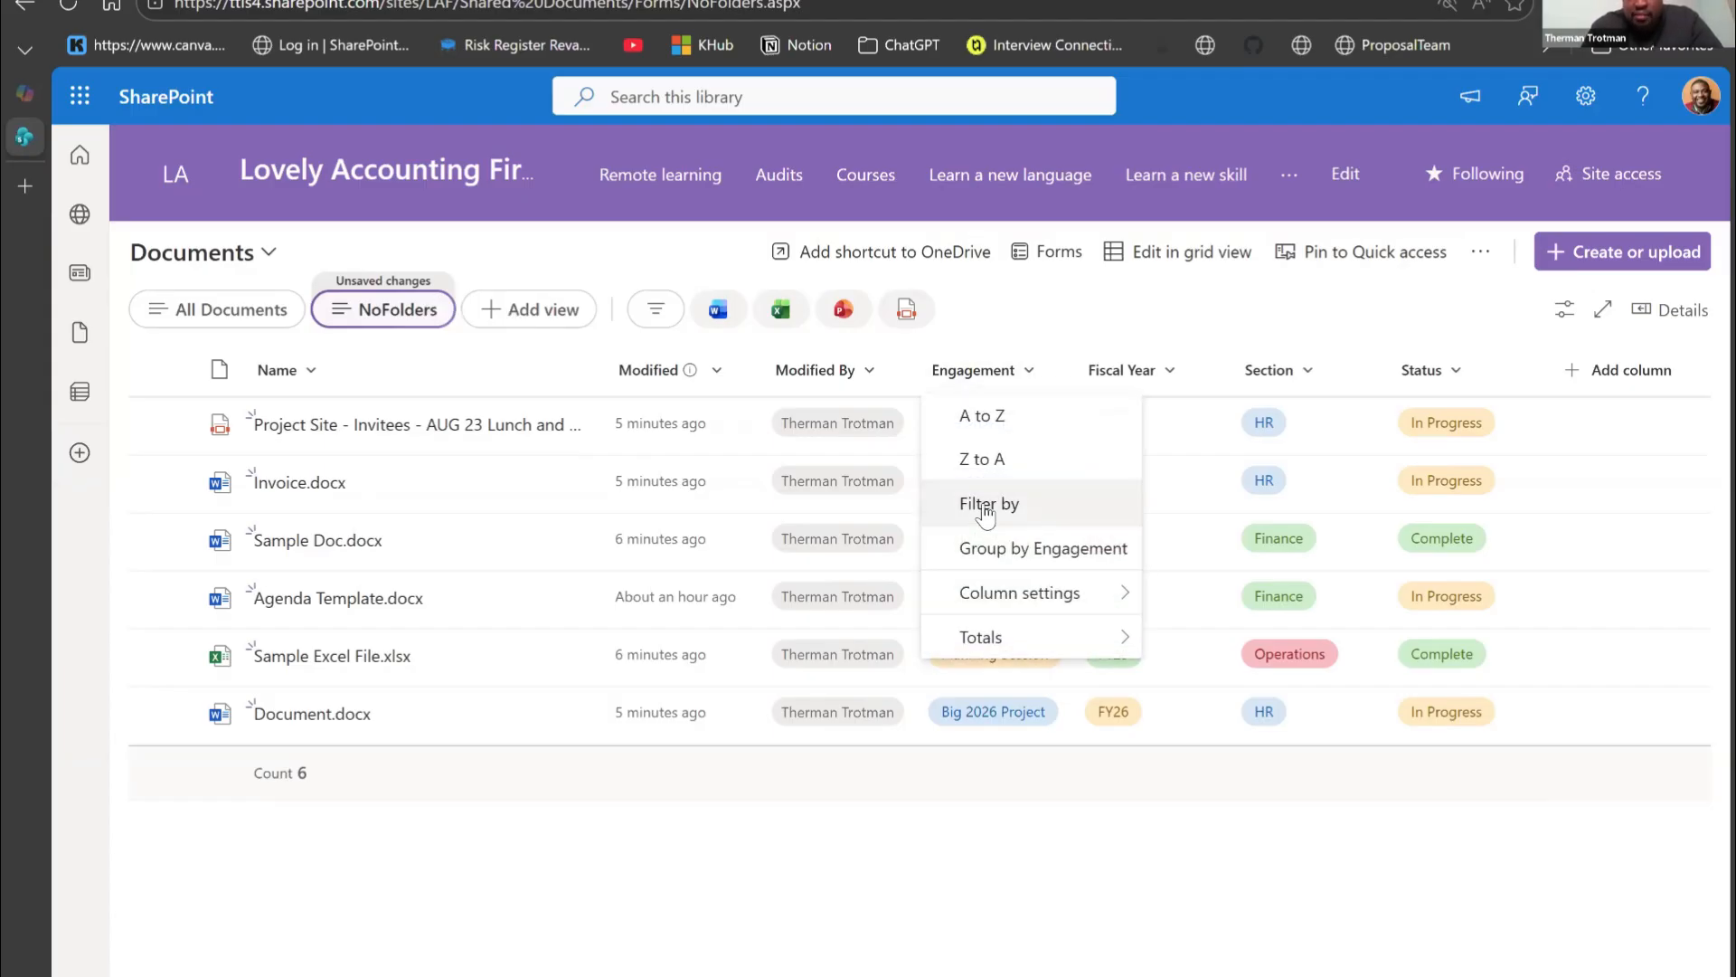
click(986, 500)
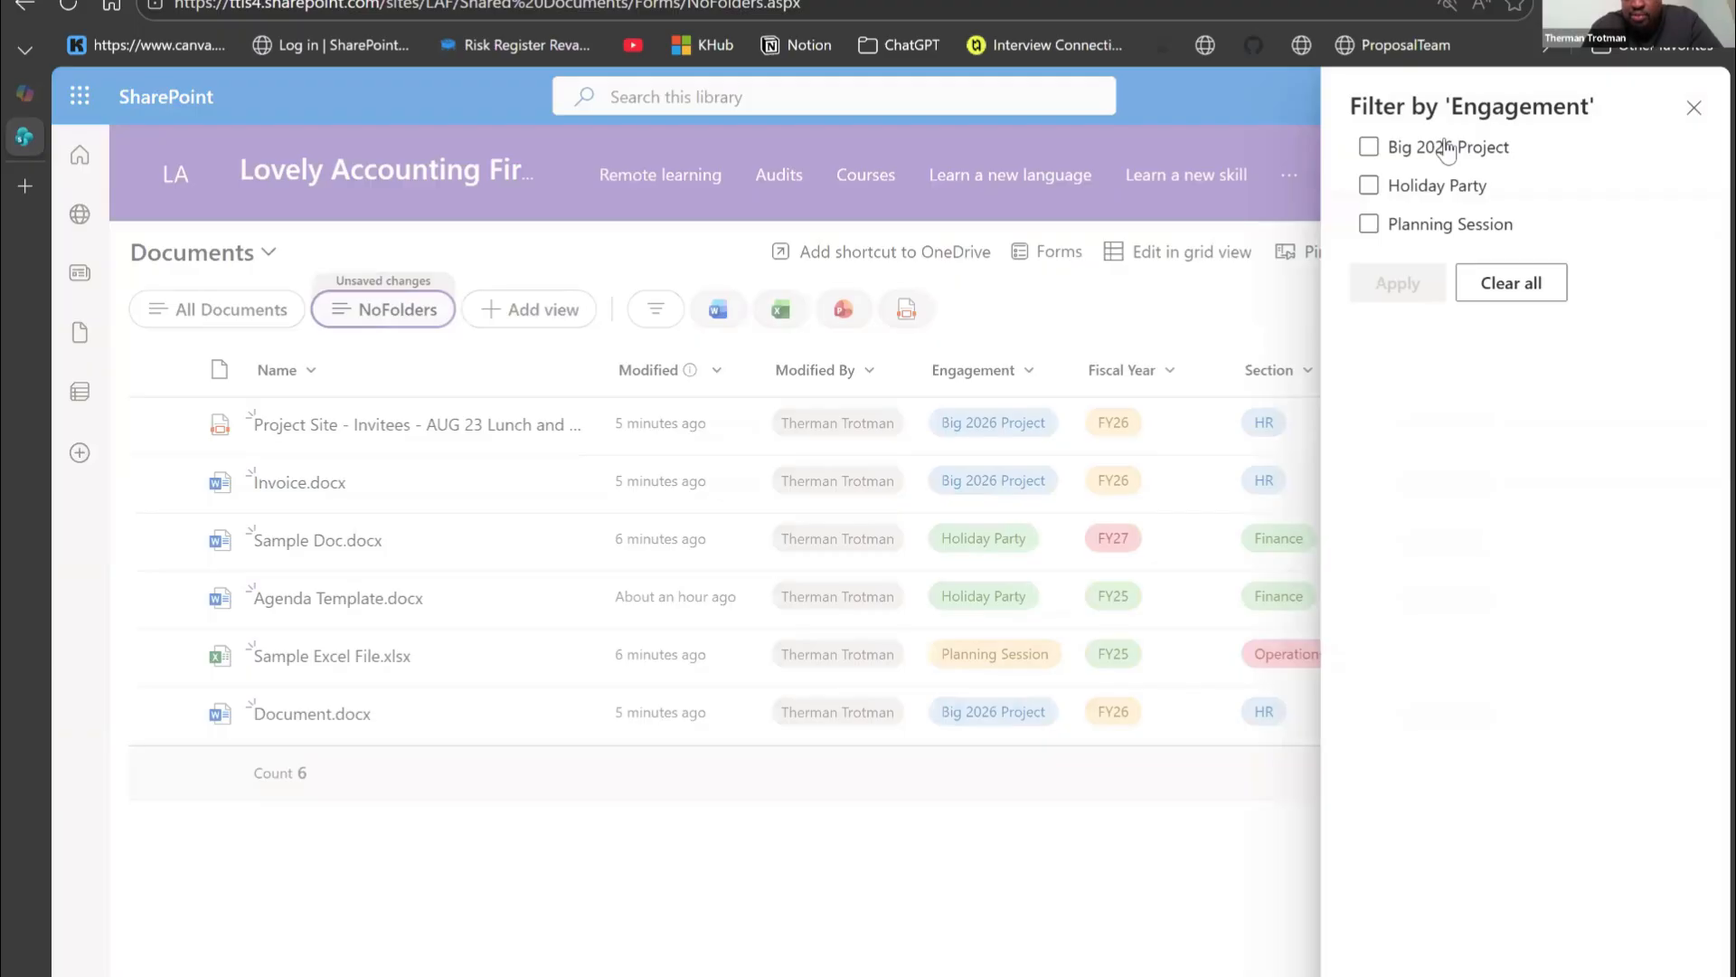
click(1447, 148)
click(1400, 283)
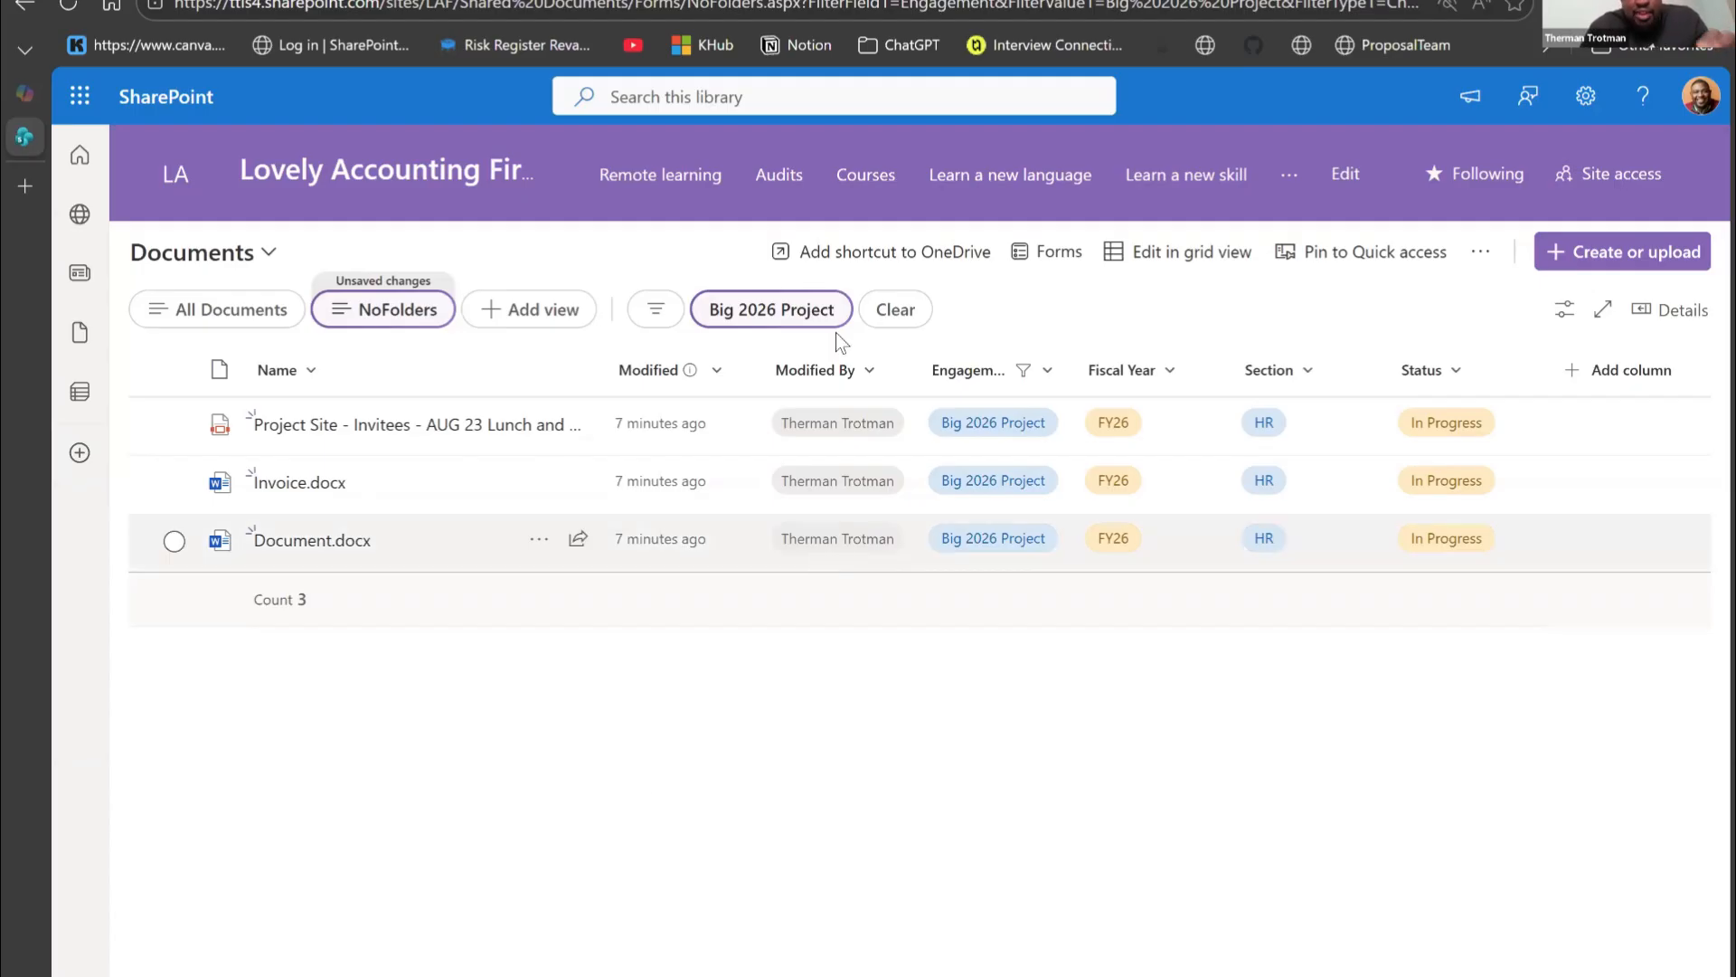
click(823, 7)
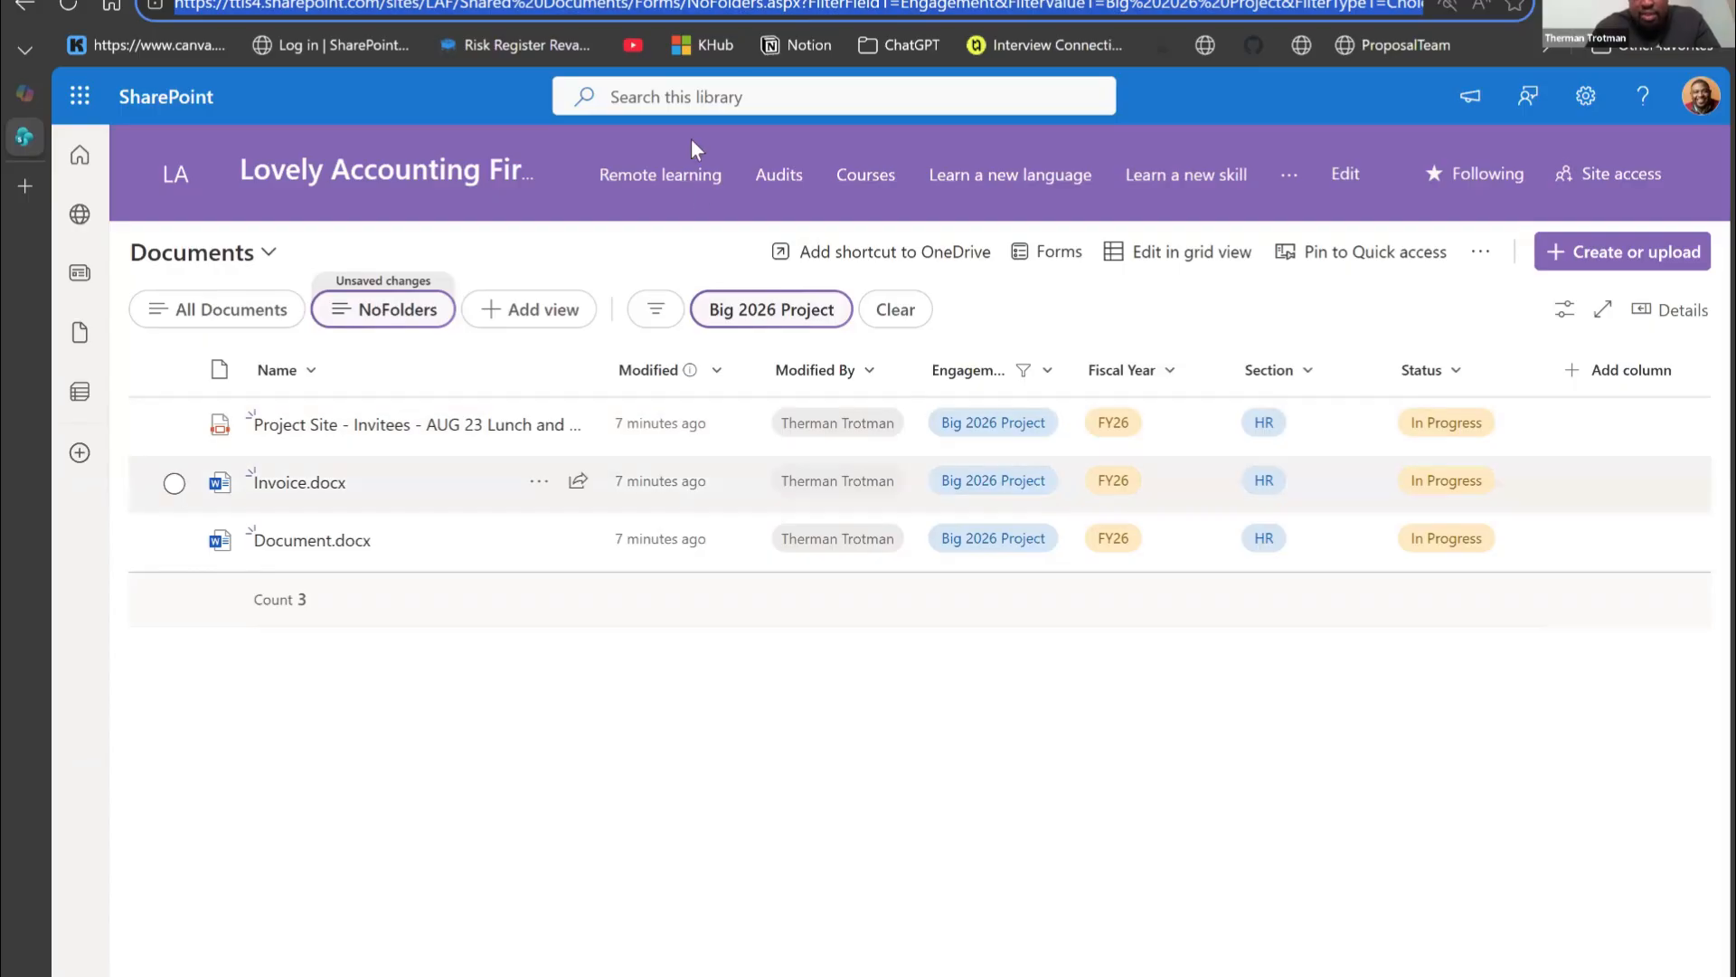
double_click(692, 8)
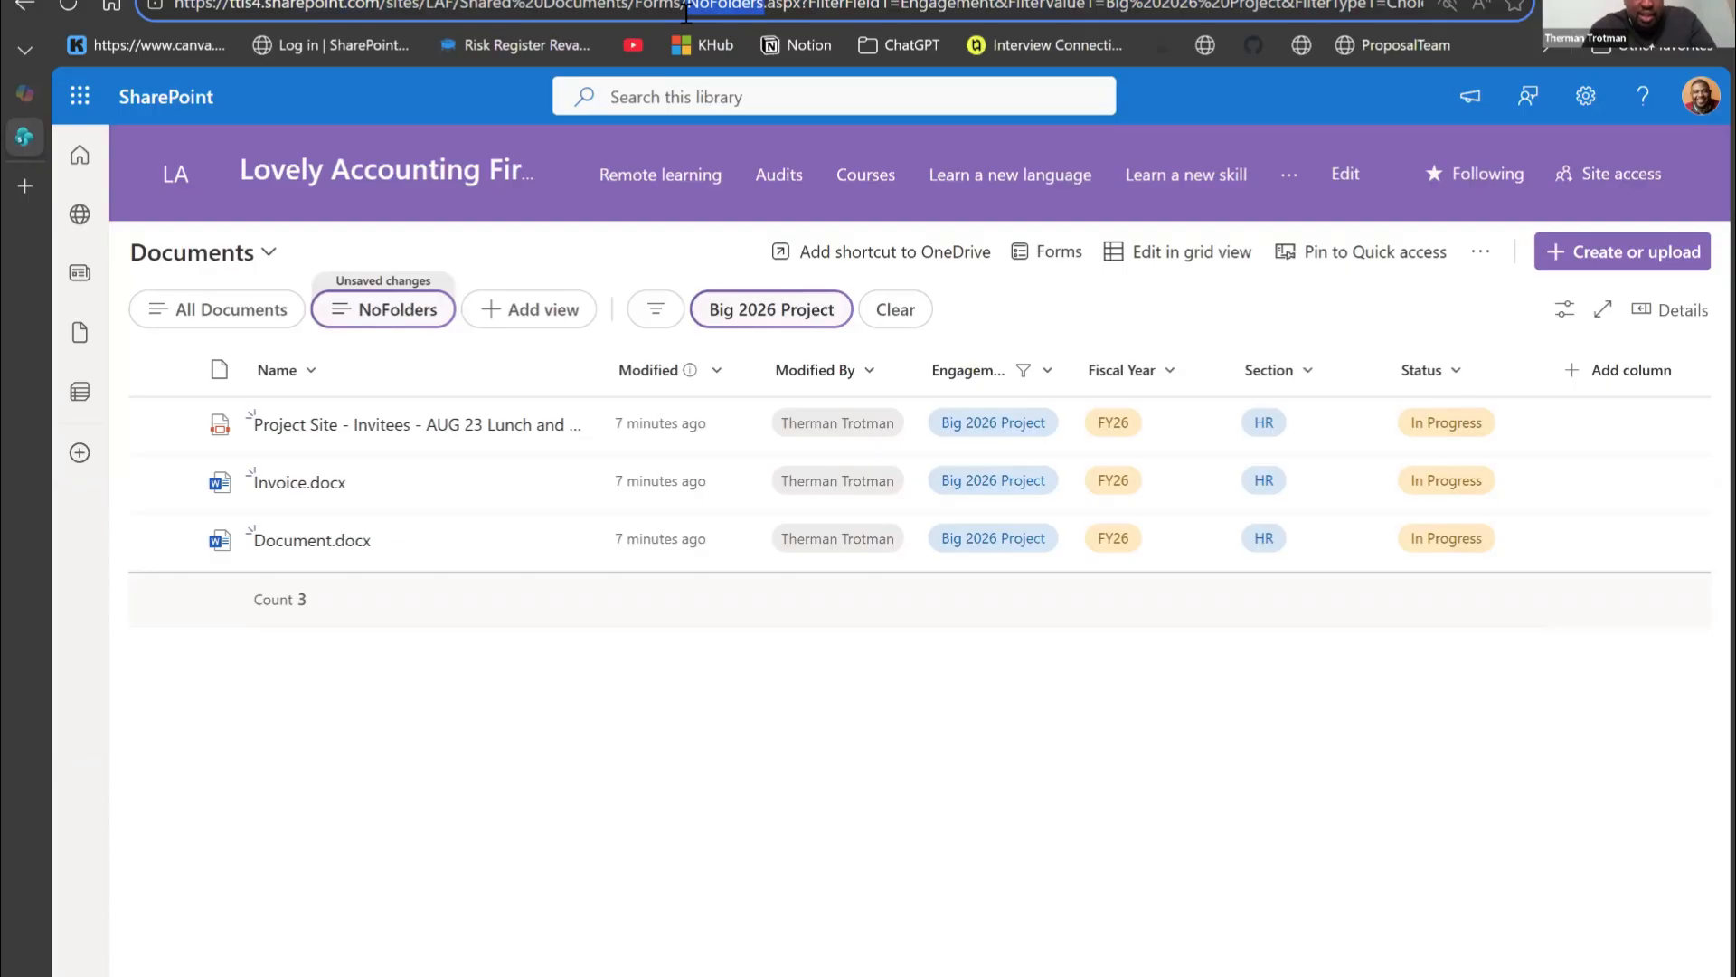
key(ctrl+a)
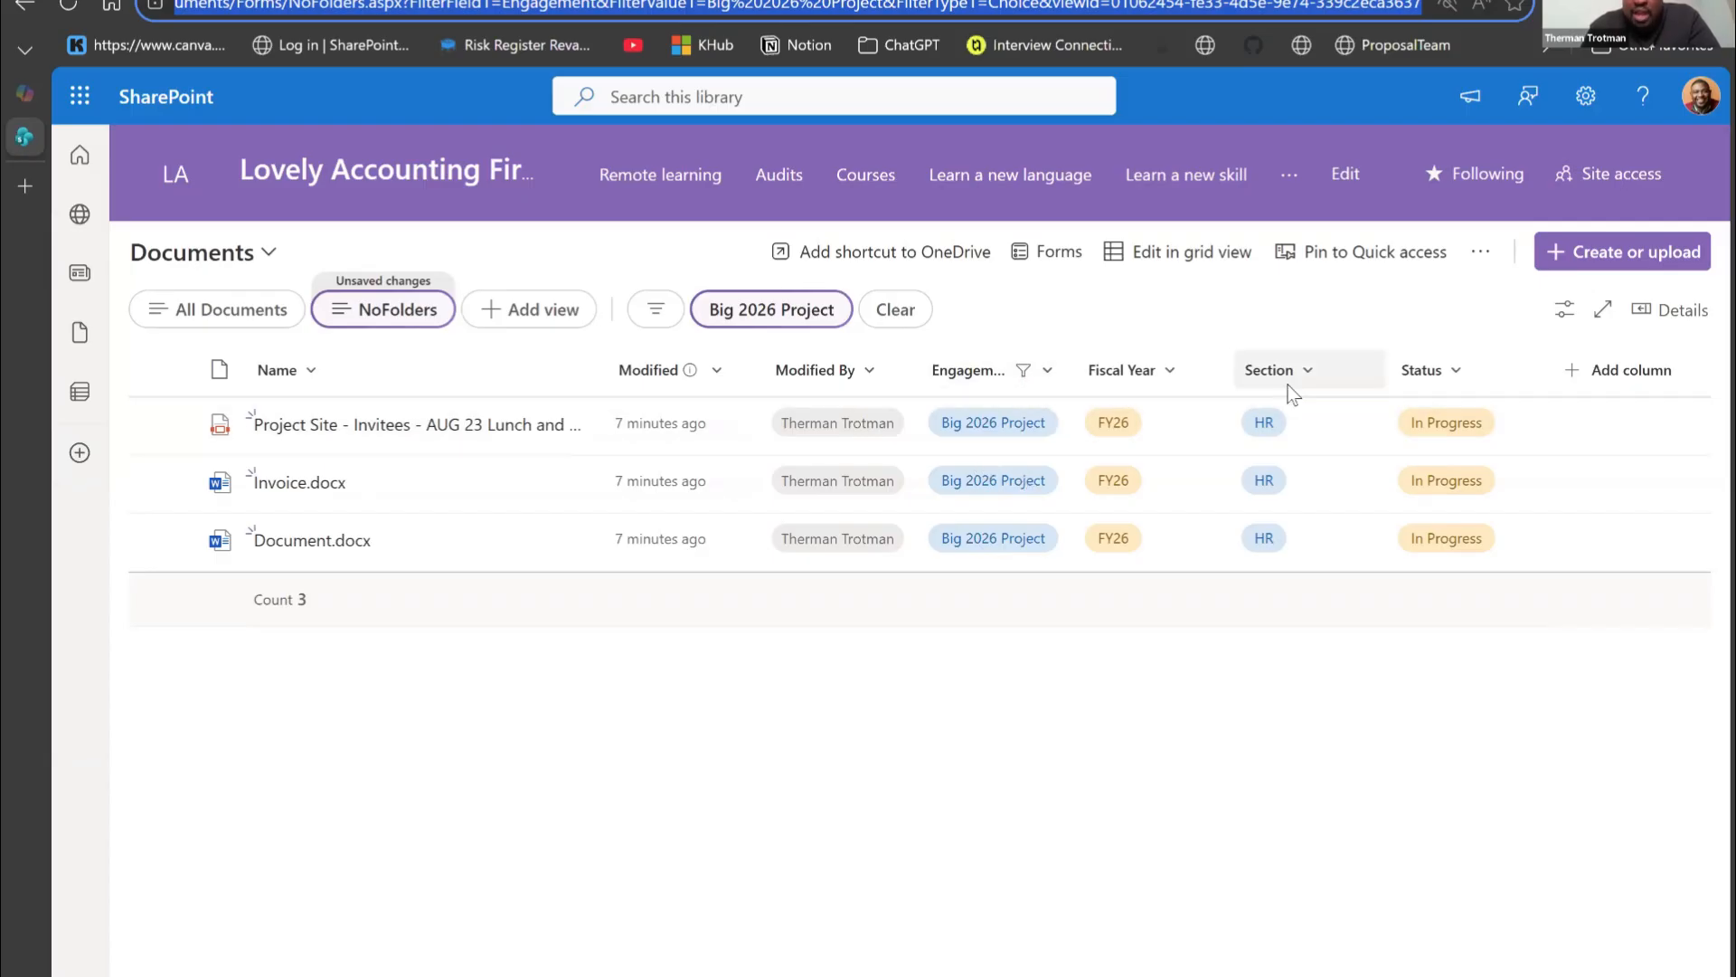
Step: Change Document.docx's Section to Finance in grid view and leave grid editing
click(1156, 246)
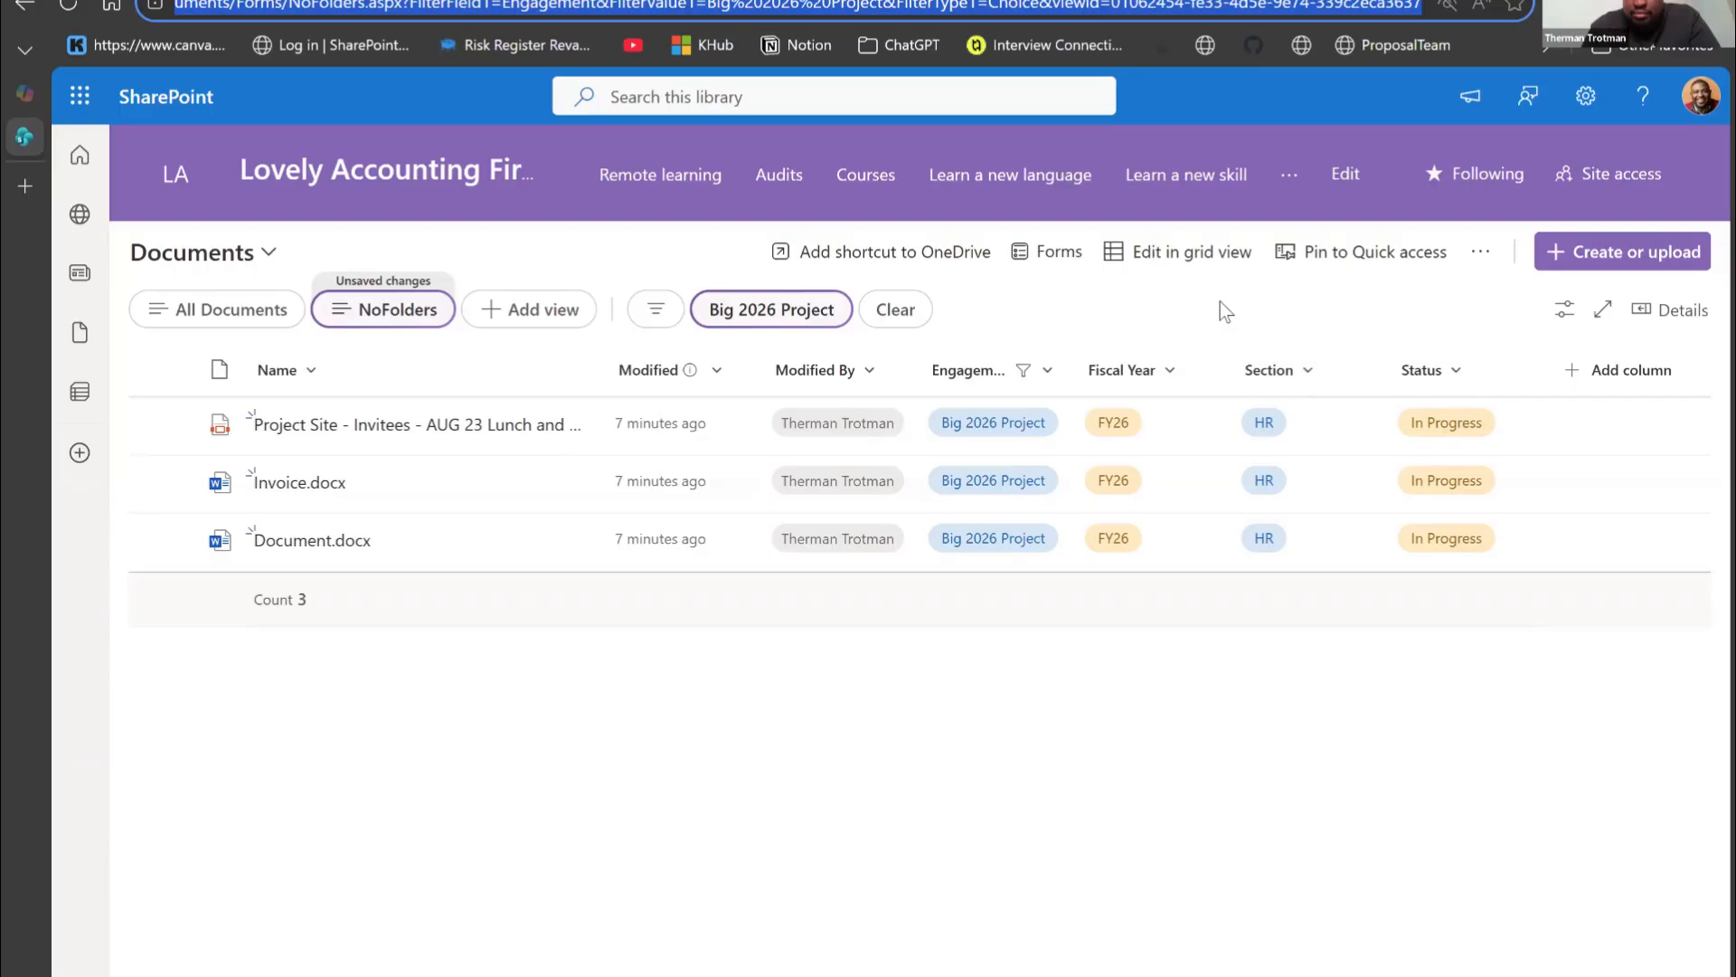
click(1288, 527)
click(1288, 529)
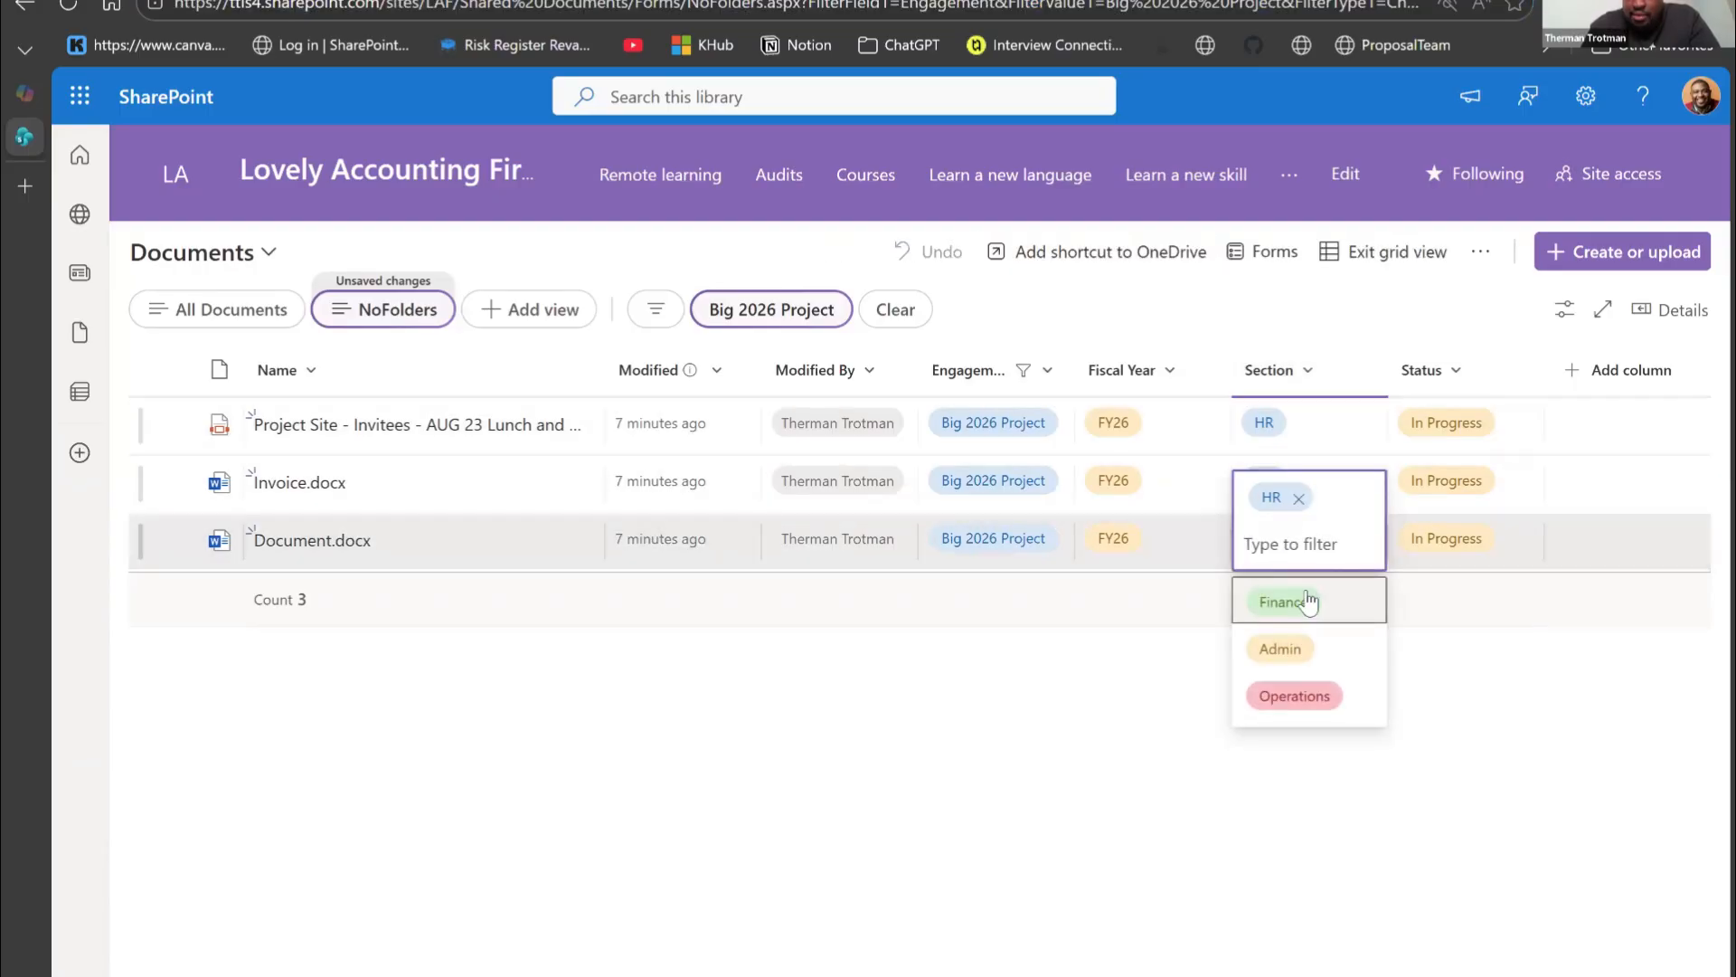
click(1306, 590)
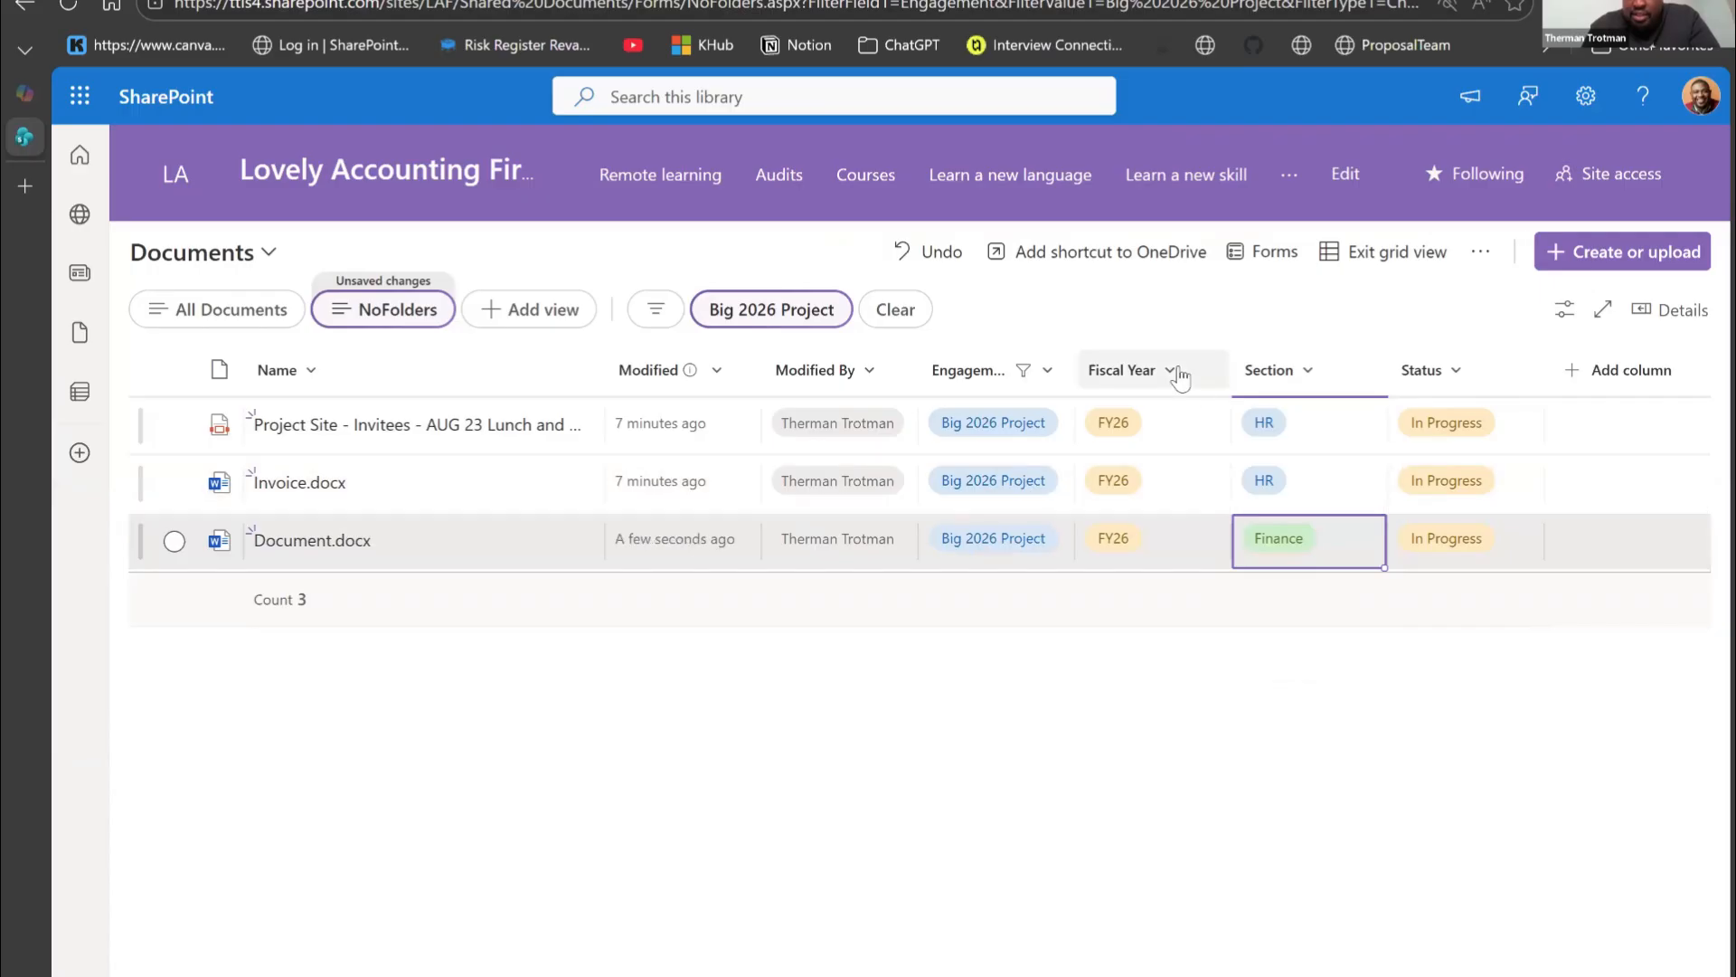
click(1368, 252)
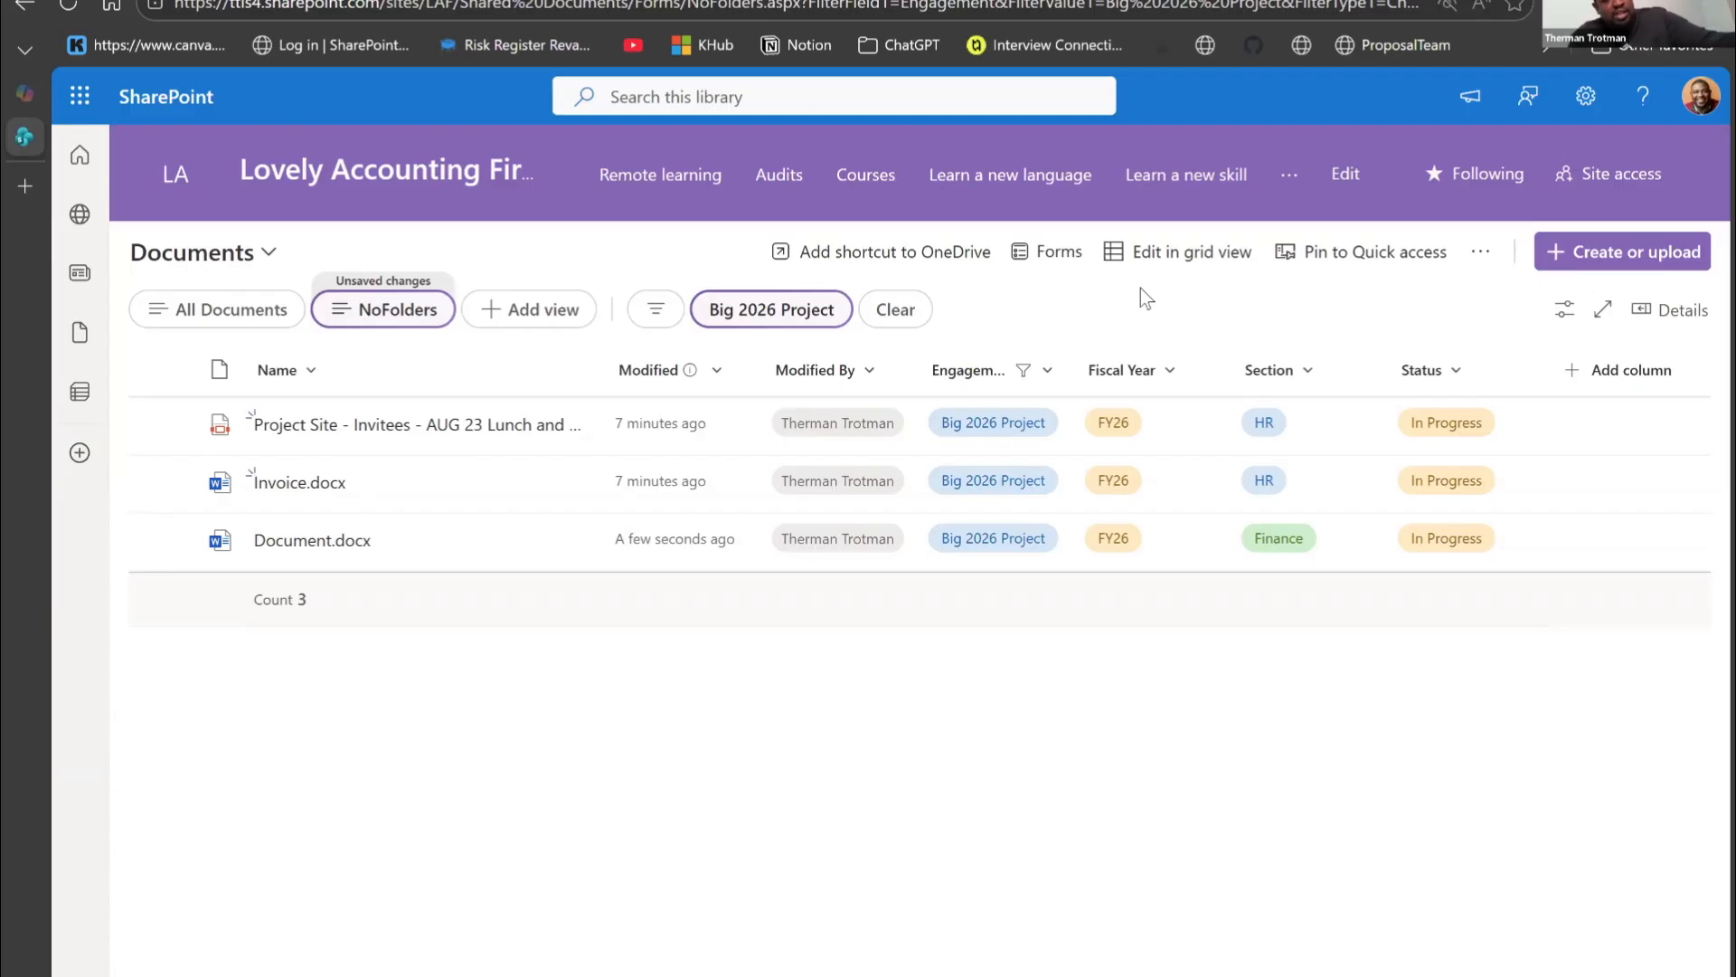
Step: Copy the URL of the NoFolders view filtered to Big 2026 Project and open it in a new browser tab
click(1032, 7)
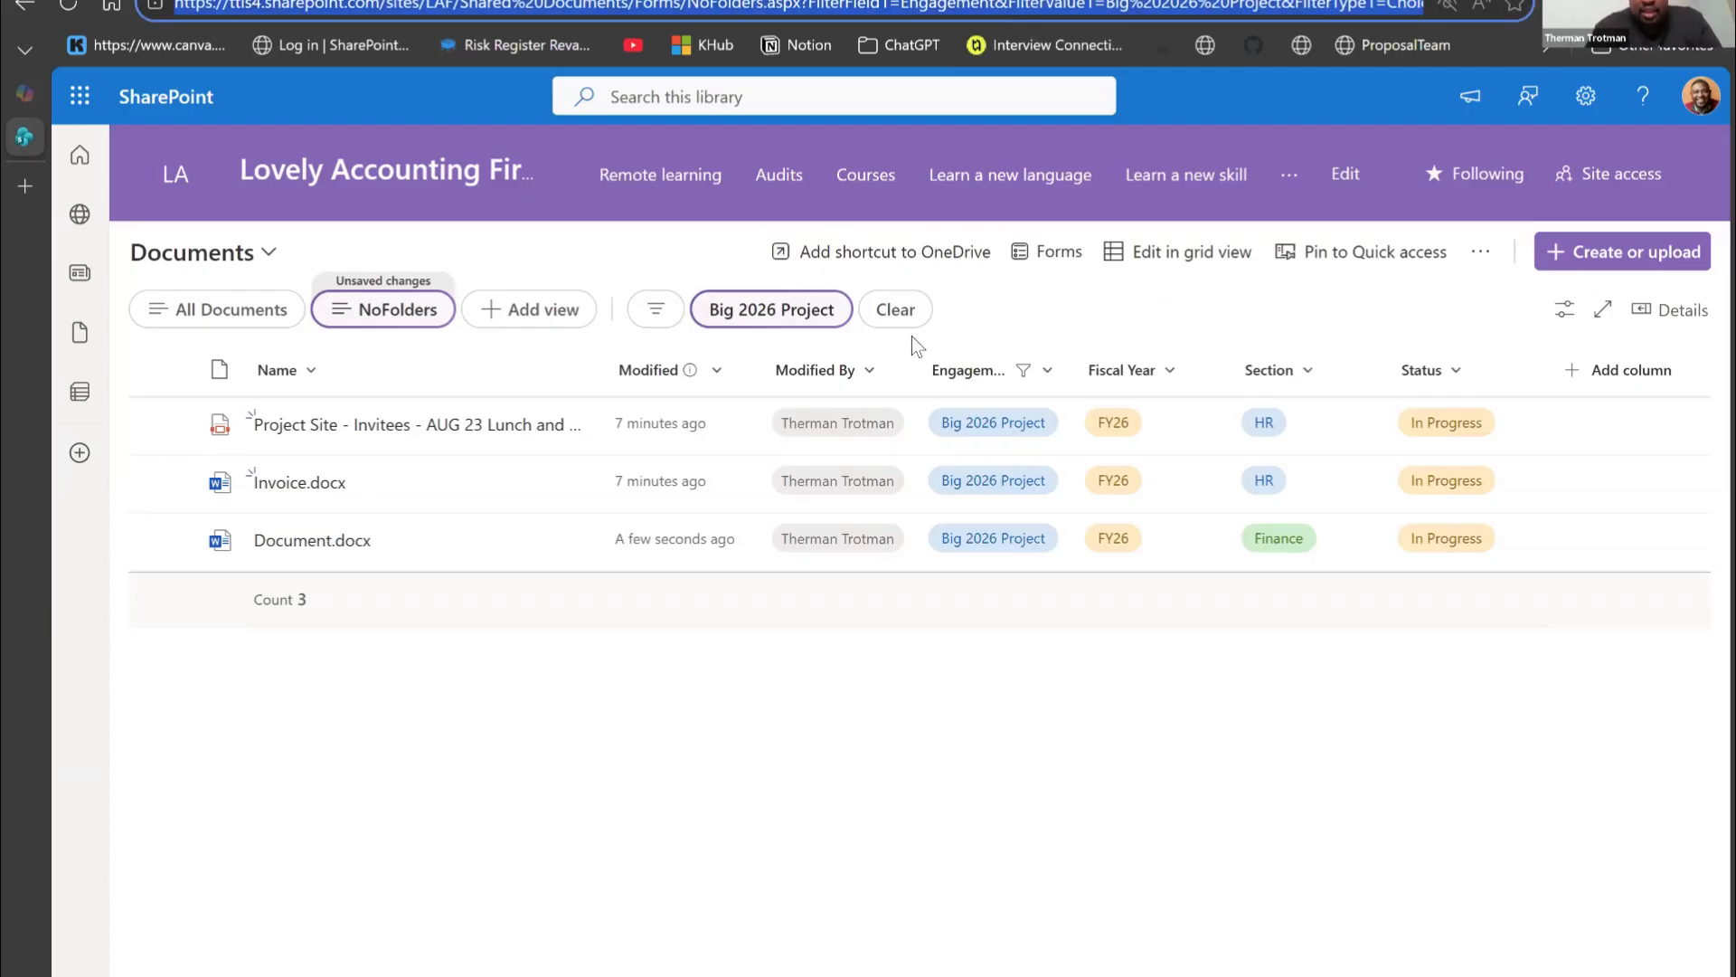
right_click(597, 11)
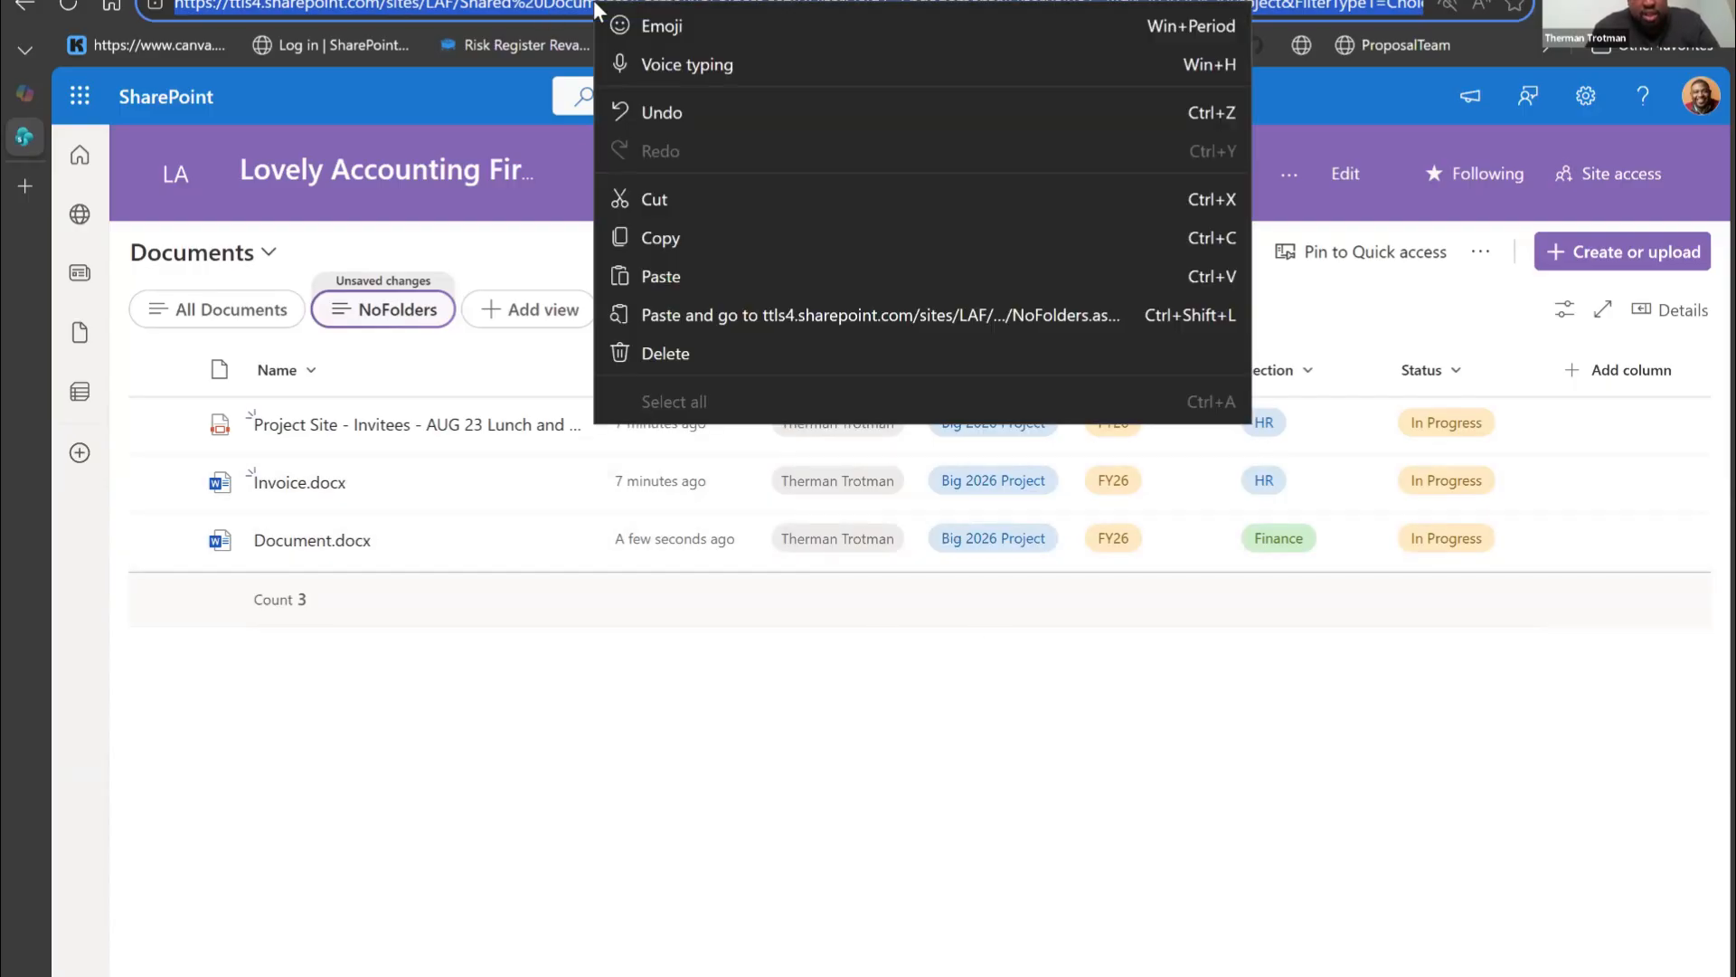
click(684, 246)
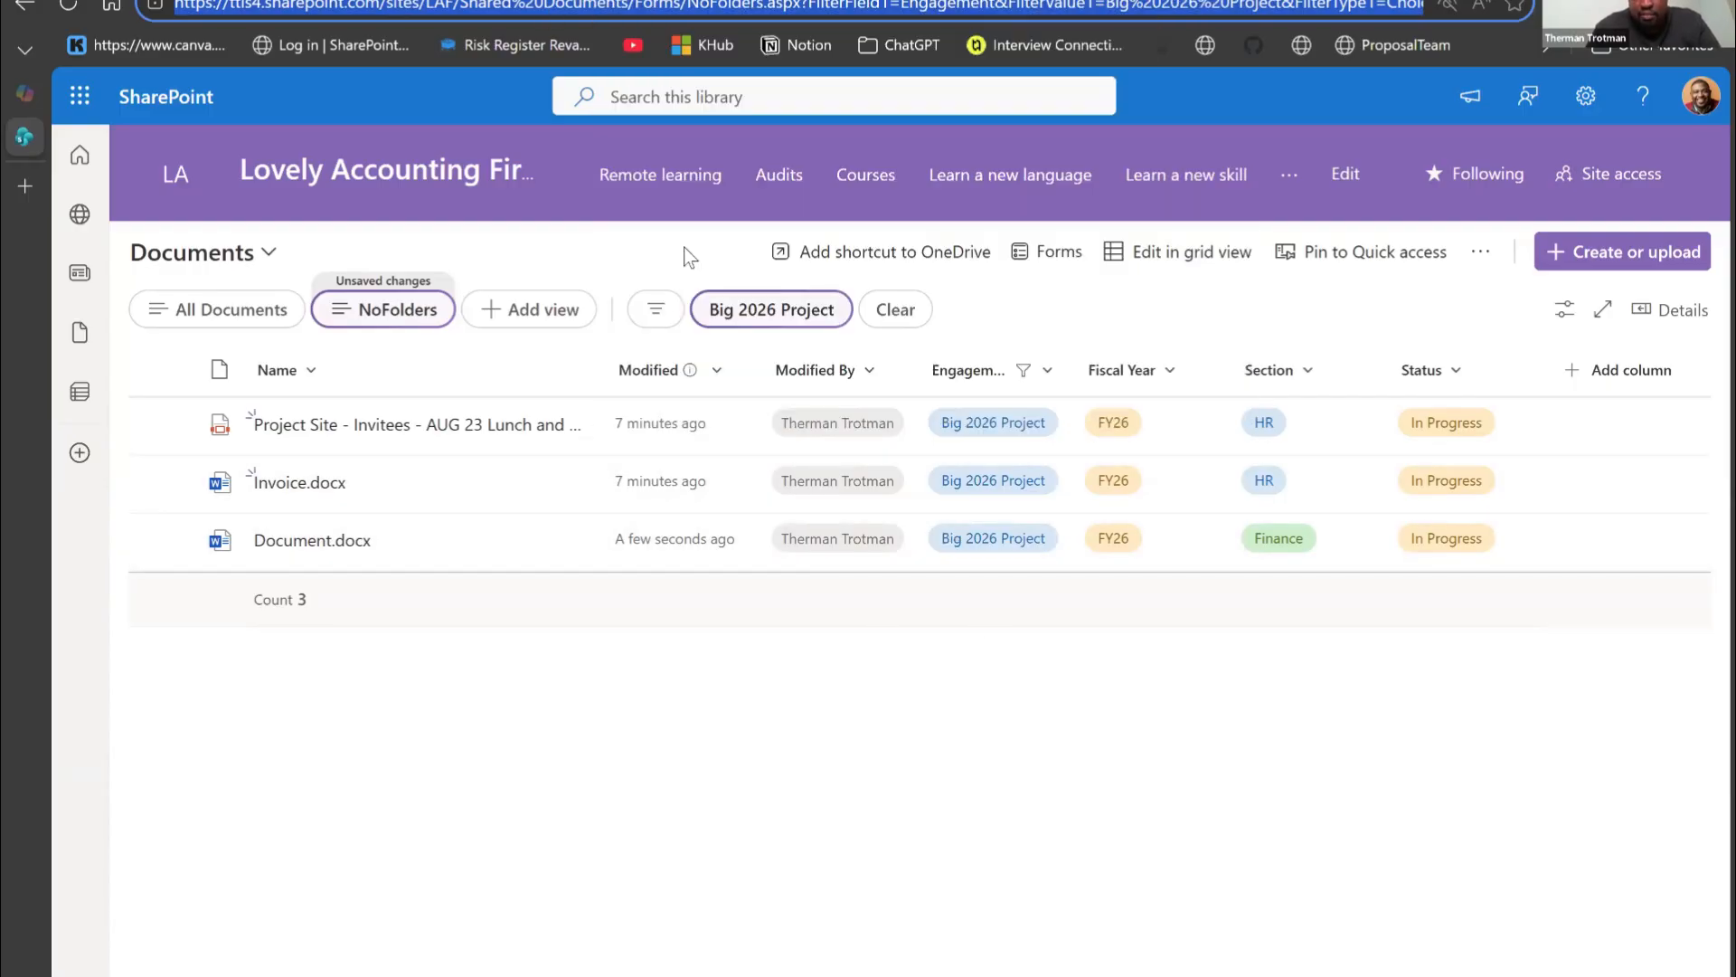
click(26, 187)
key(ctrl+v)
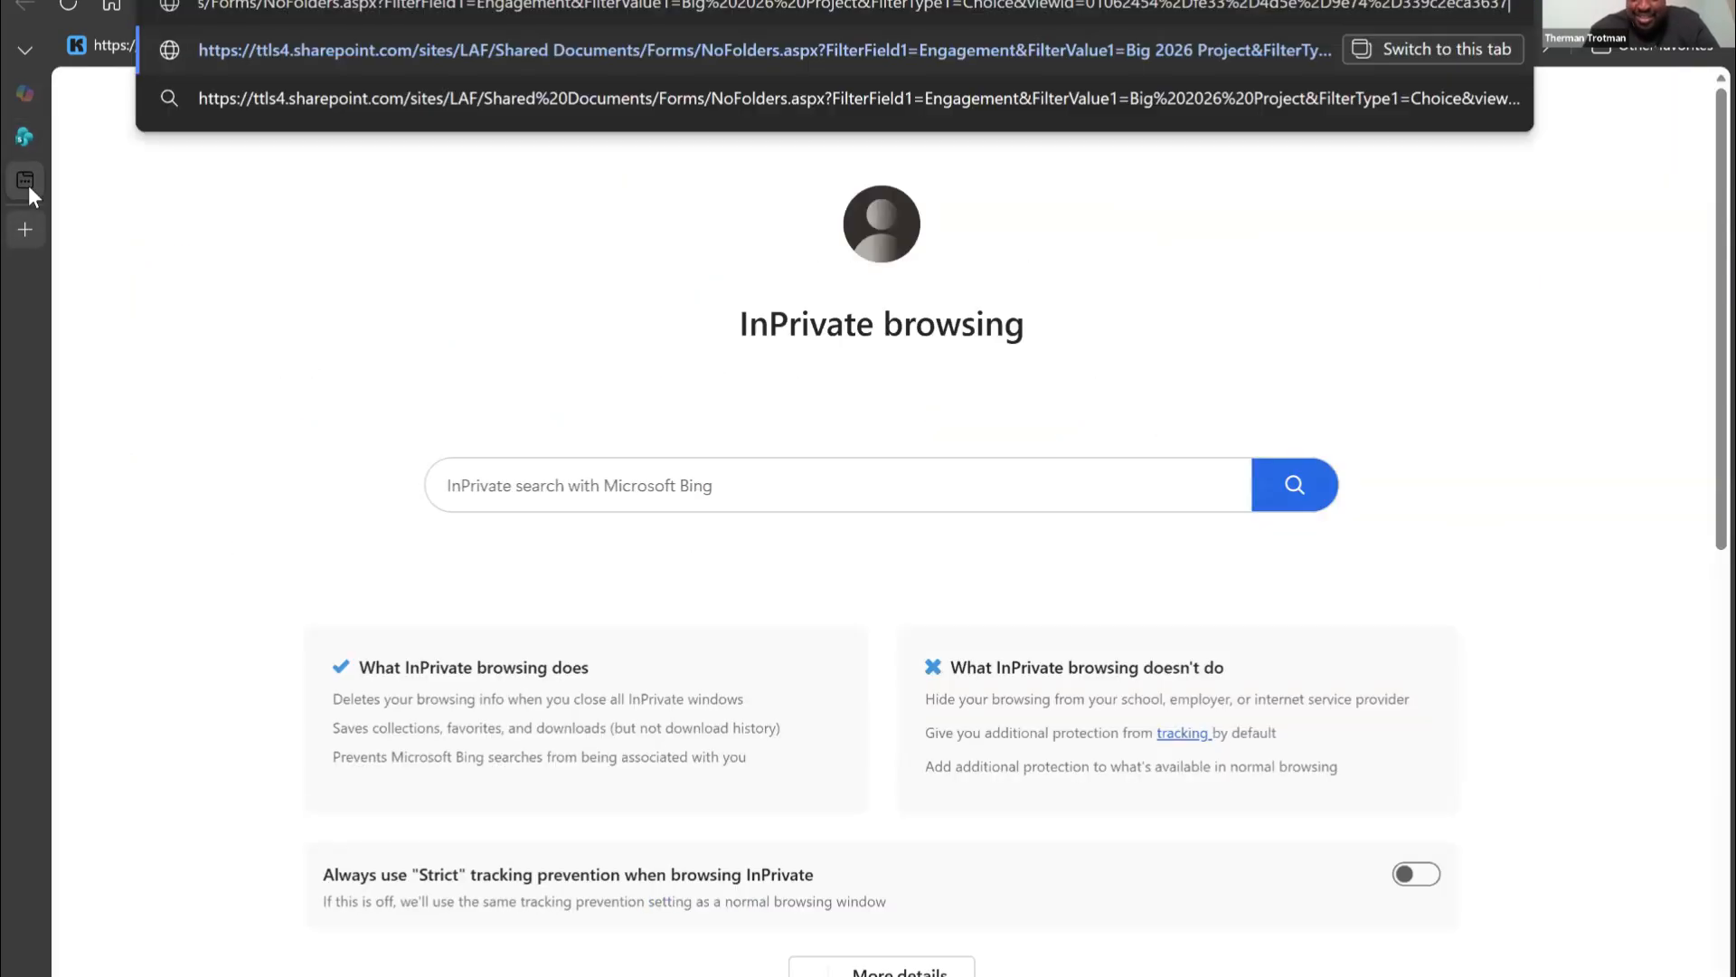
key(Return)
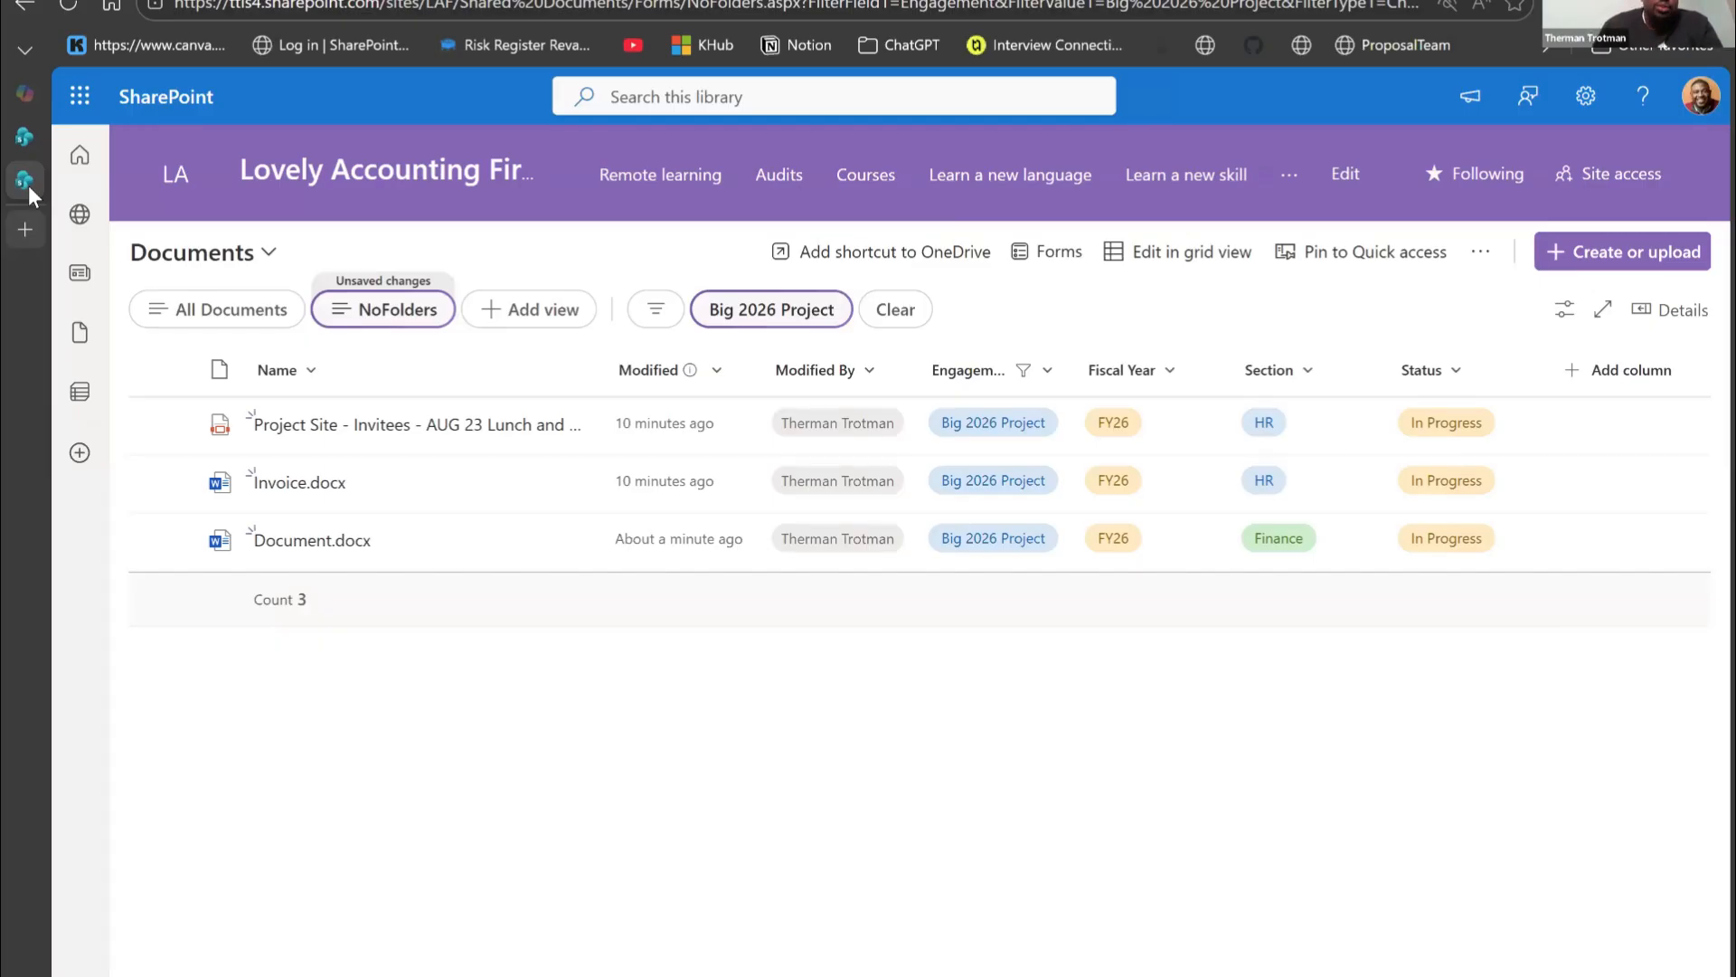
Step: Go to the Lovely Accounting Firm home page and open it for editing
click(276, 176)
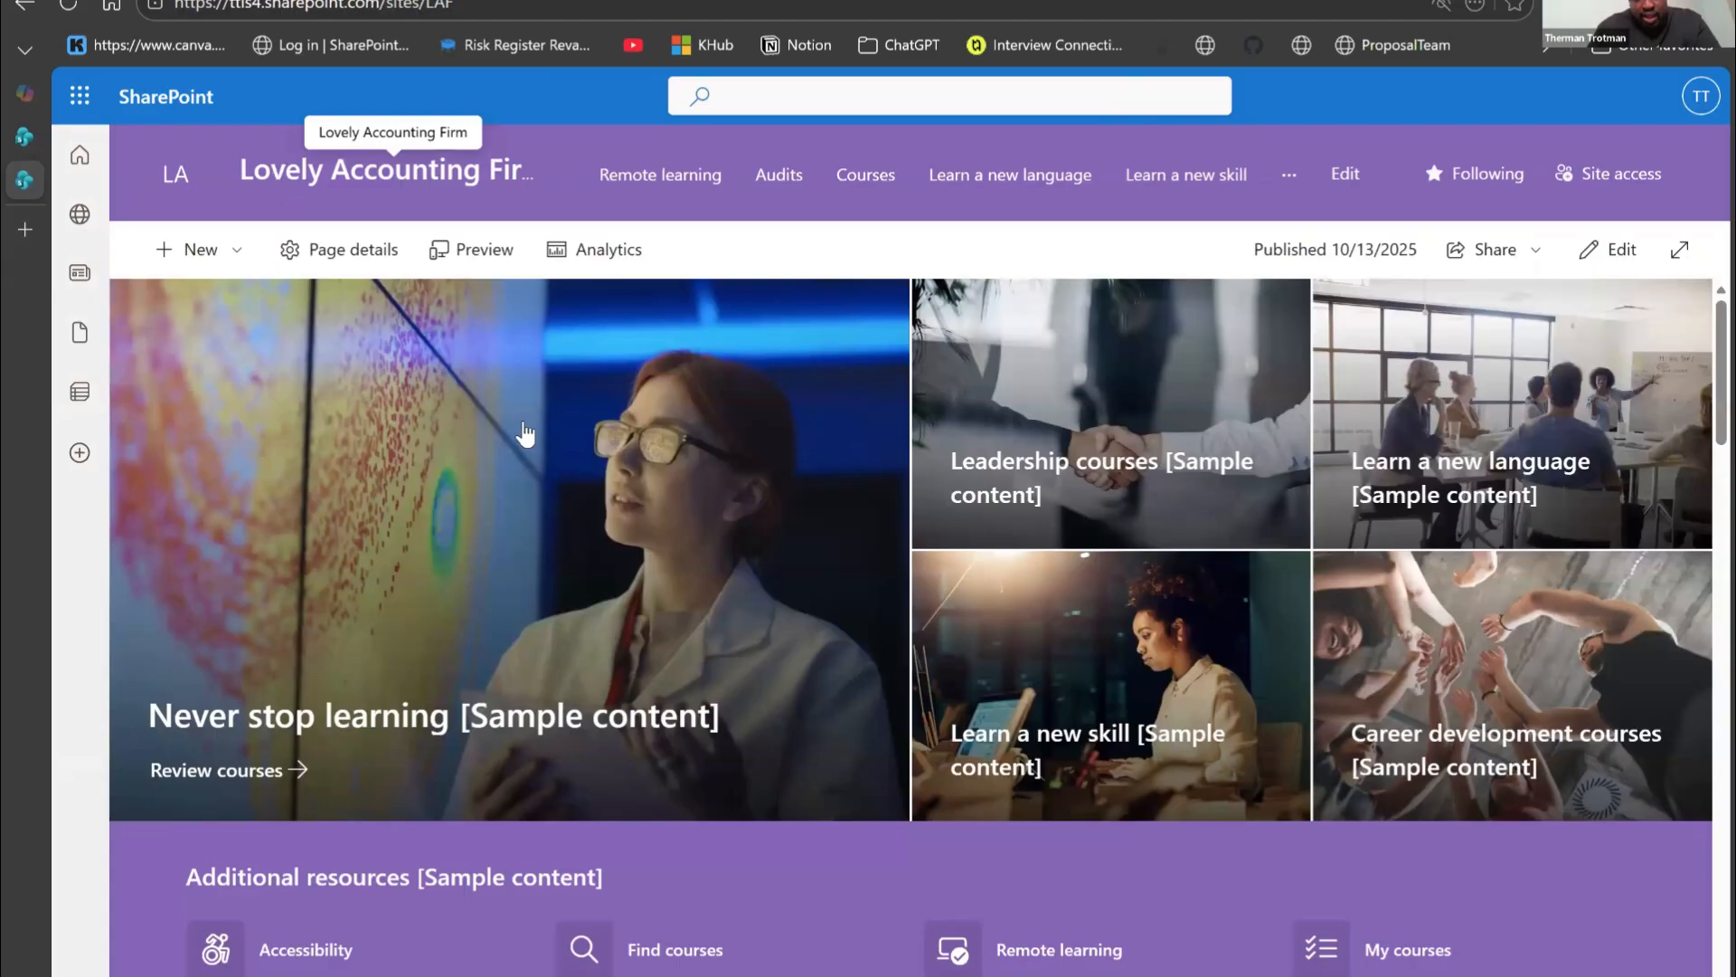
scroll(631, 542, down, 3)
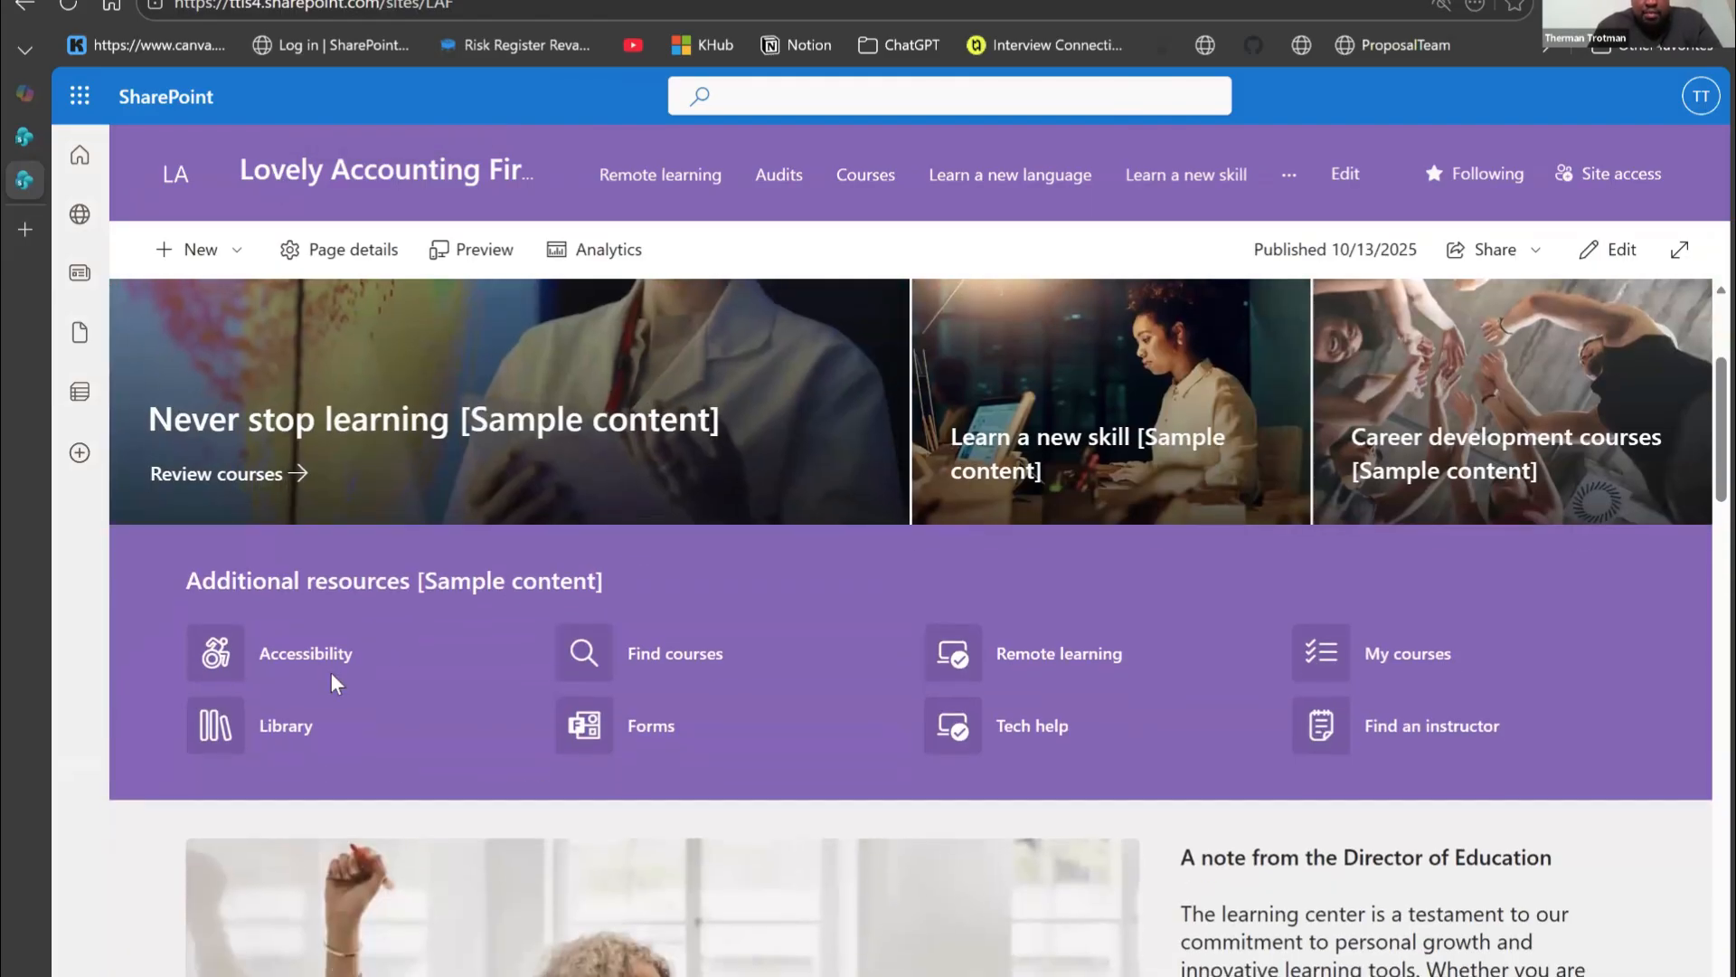
click(1603, 250)
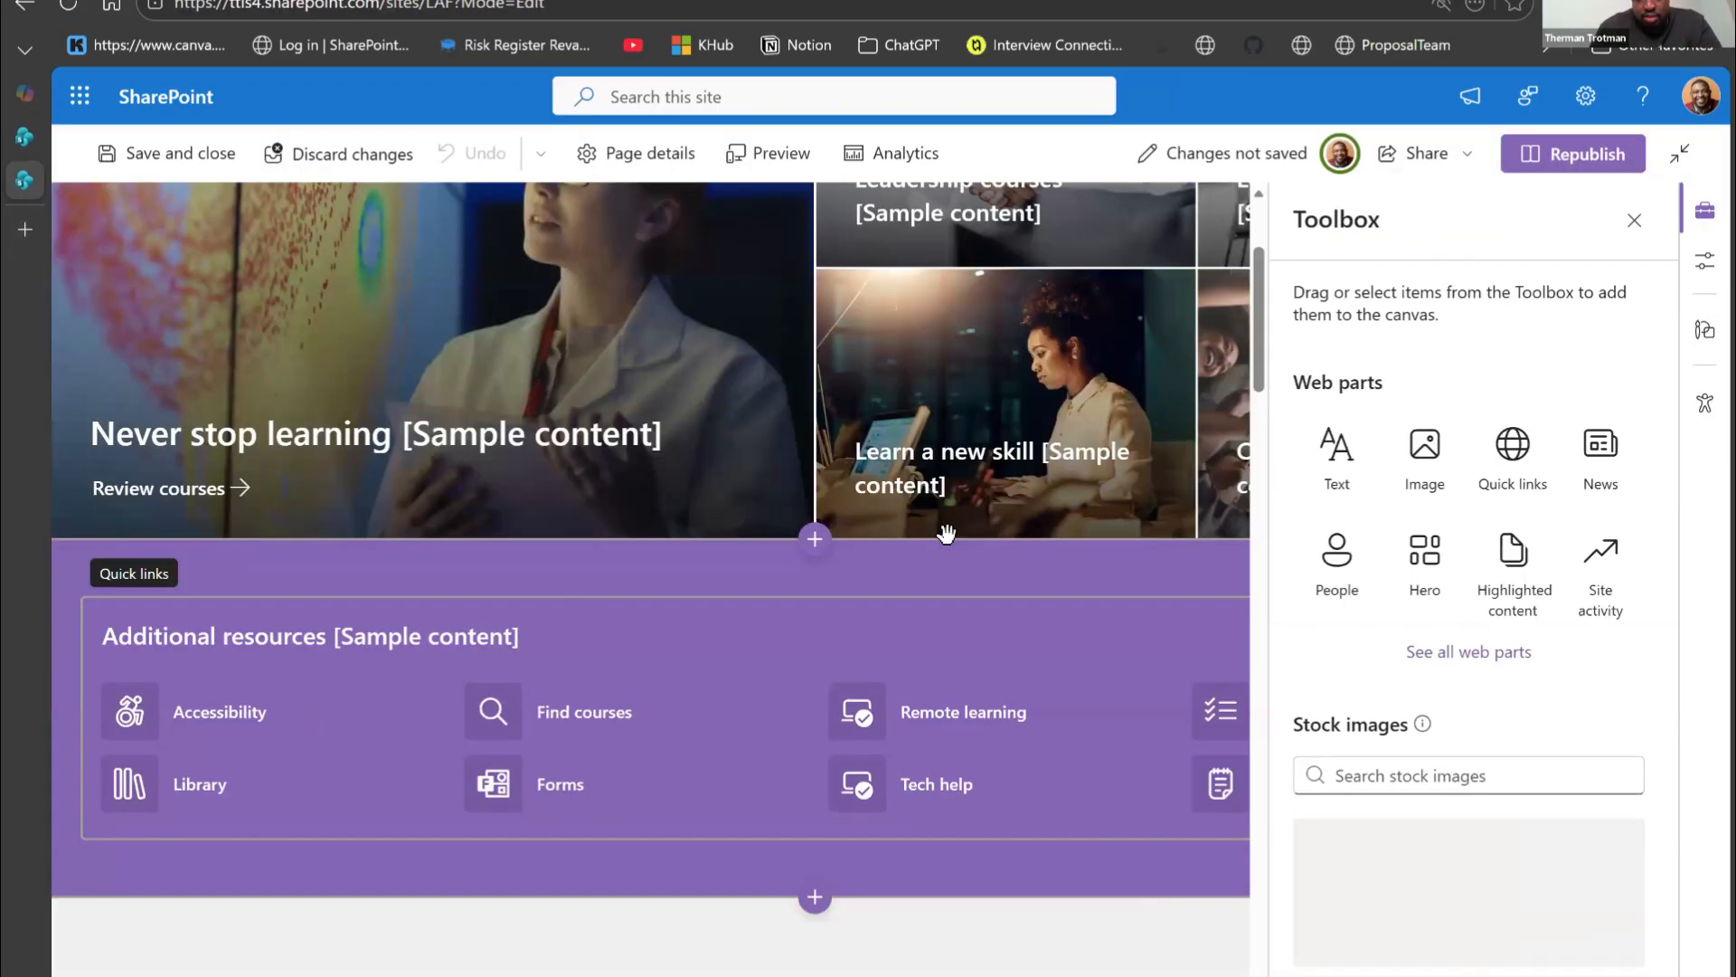
Step: Change the Library quick link's address to the copied URL of the NoFolders document view filtered on Engagement "Big 2026 Project"
click(194, 792)
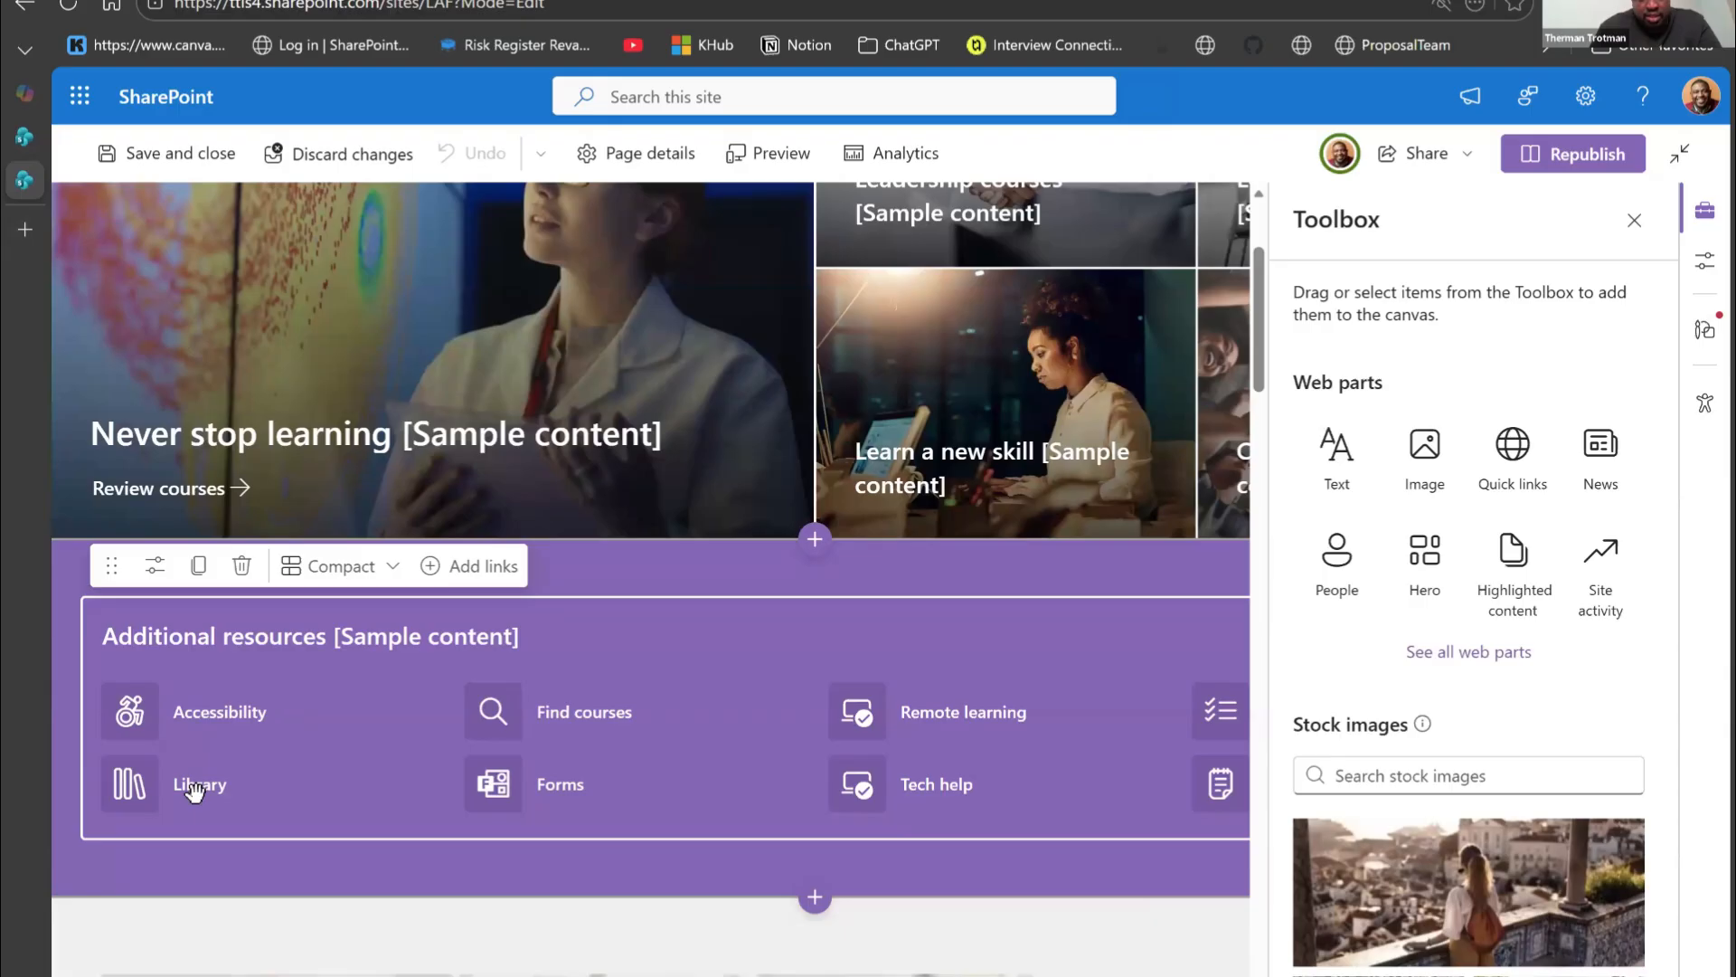
mouse_move(193, 790)
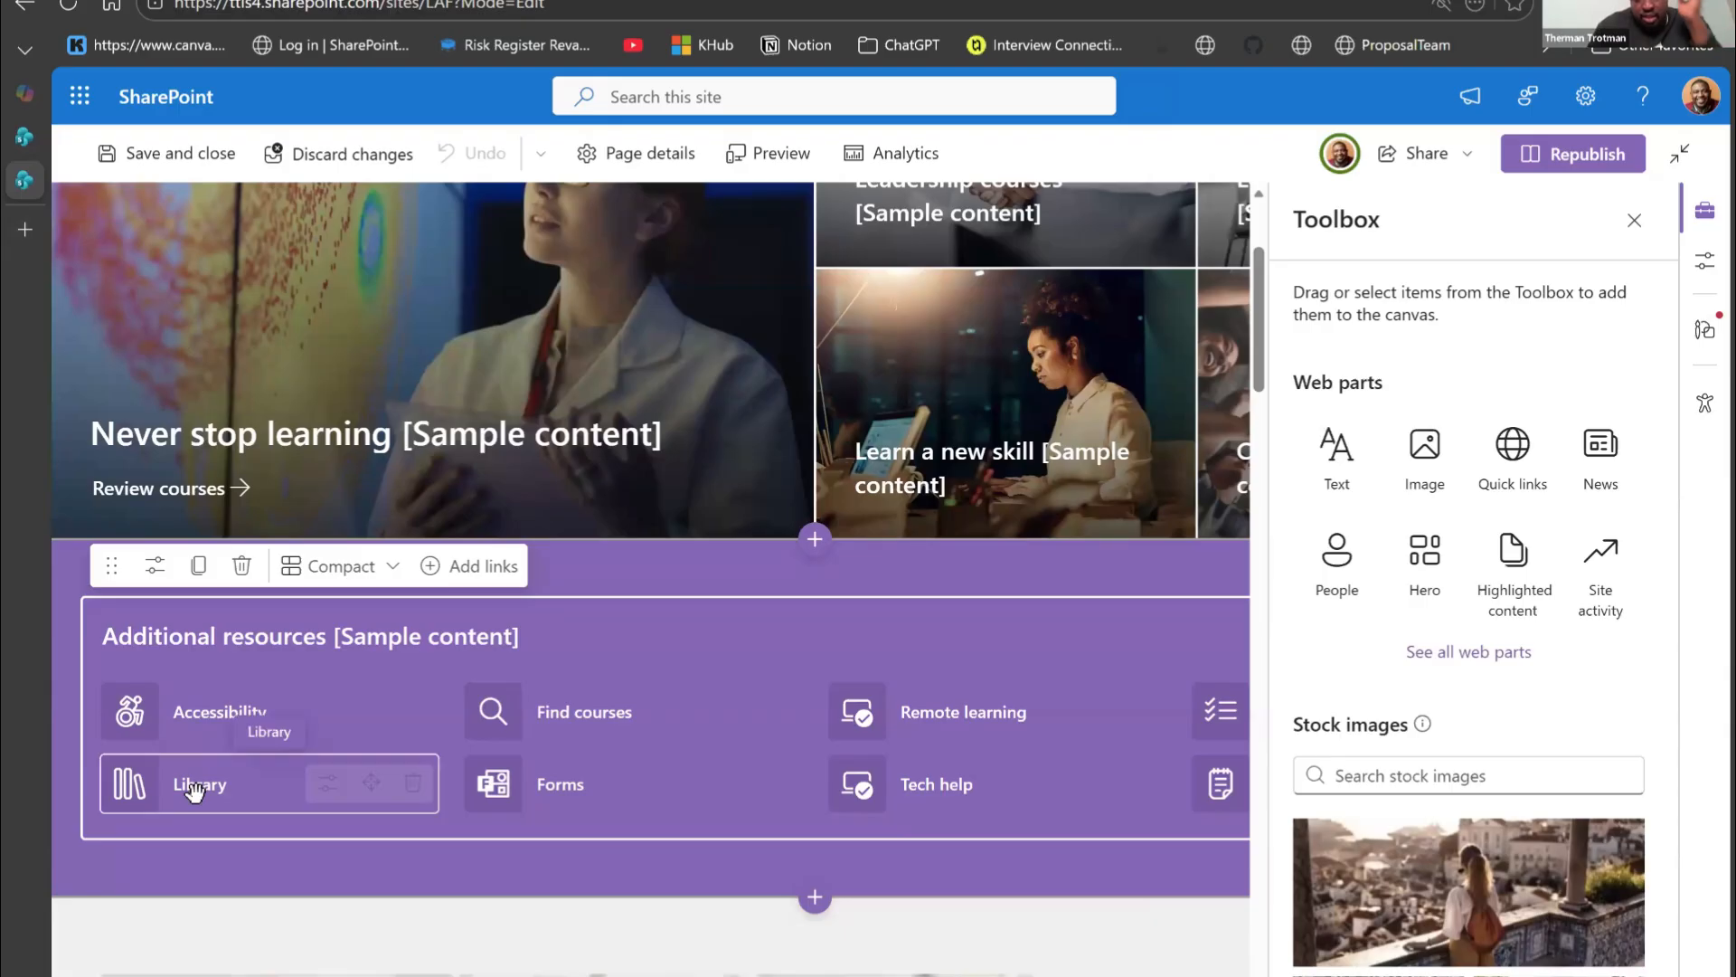
click(325, 786)
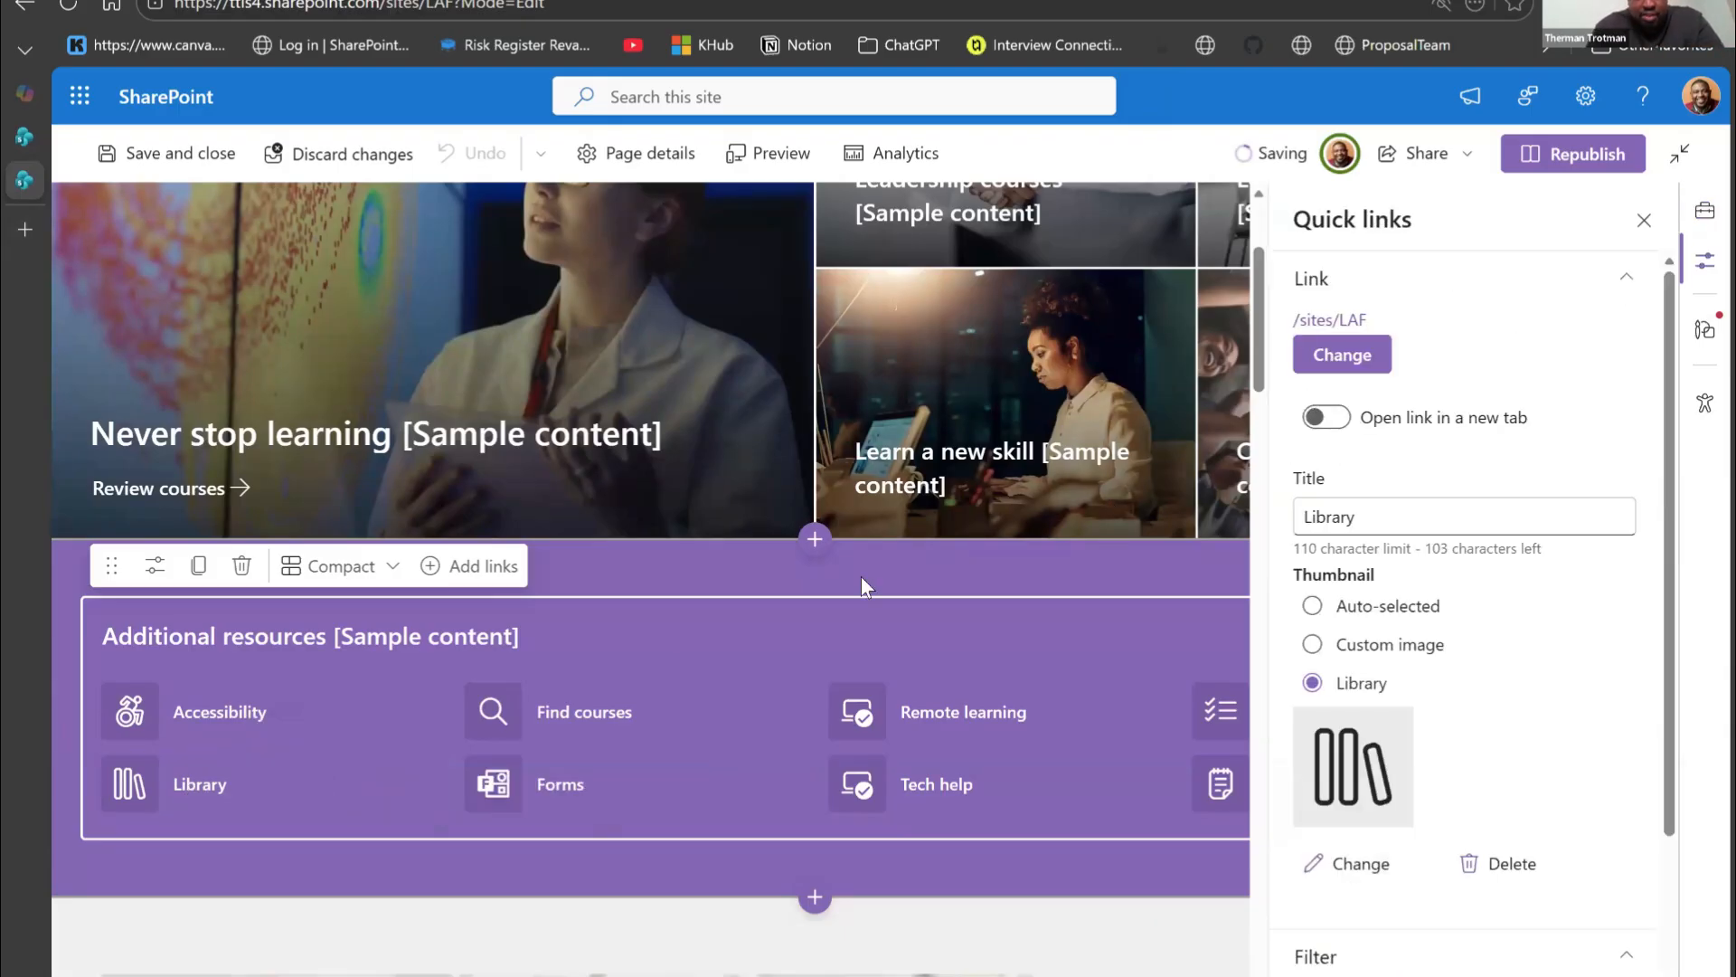
click(1342, 356)
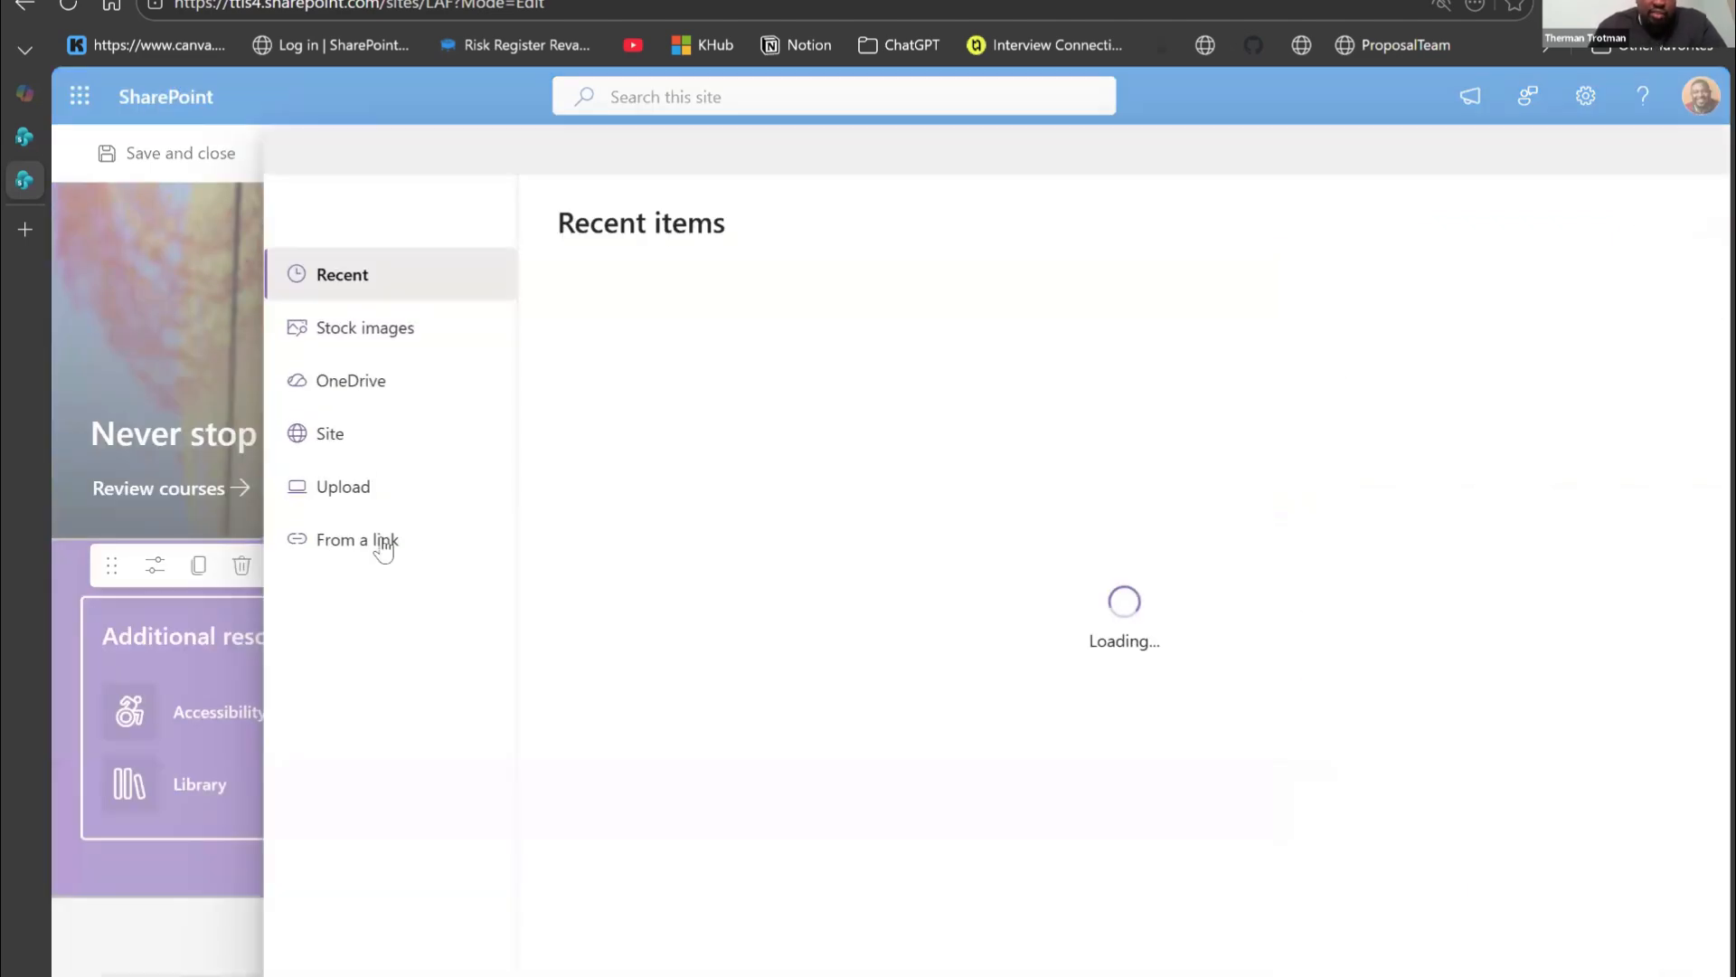
click(384, 543)
click(676, 351)
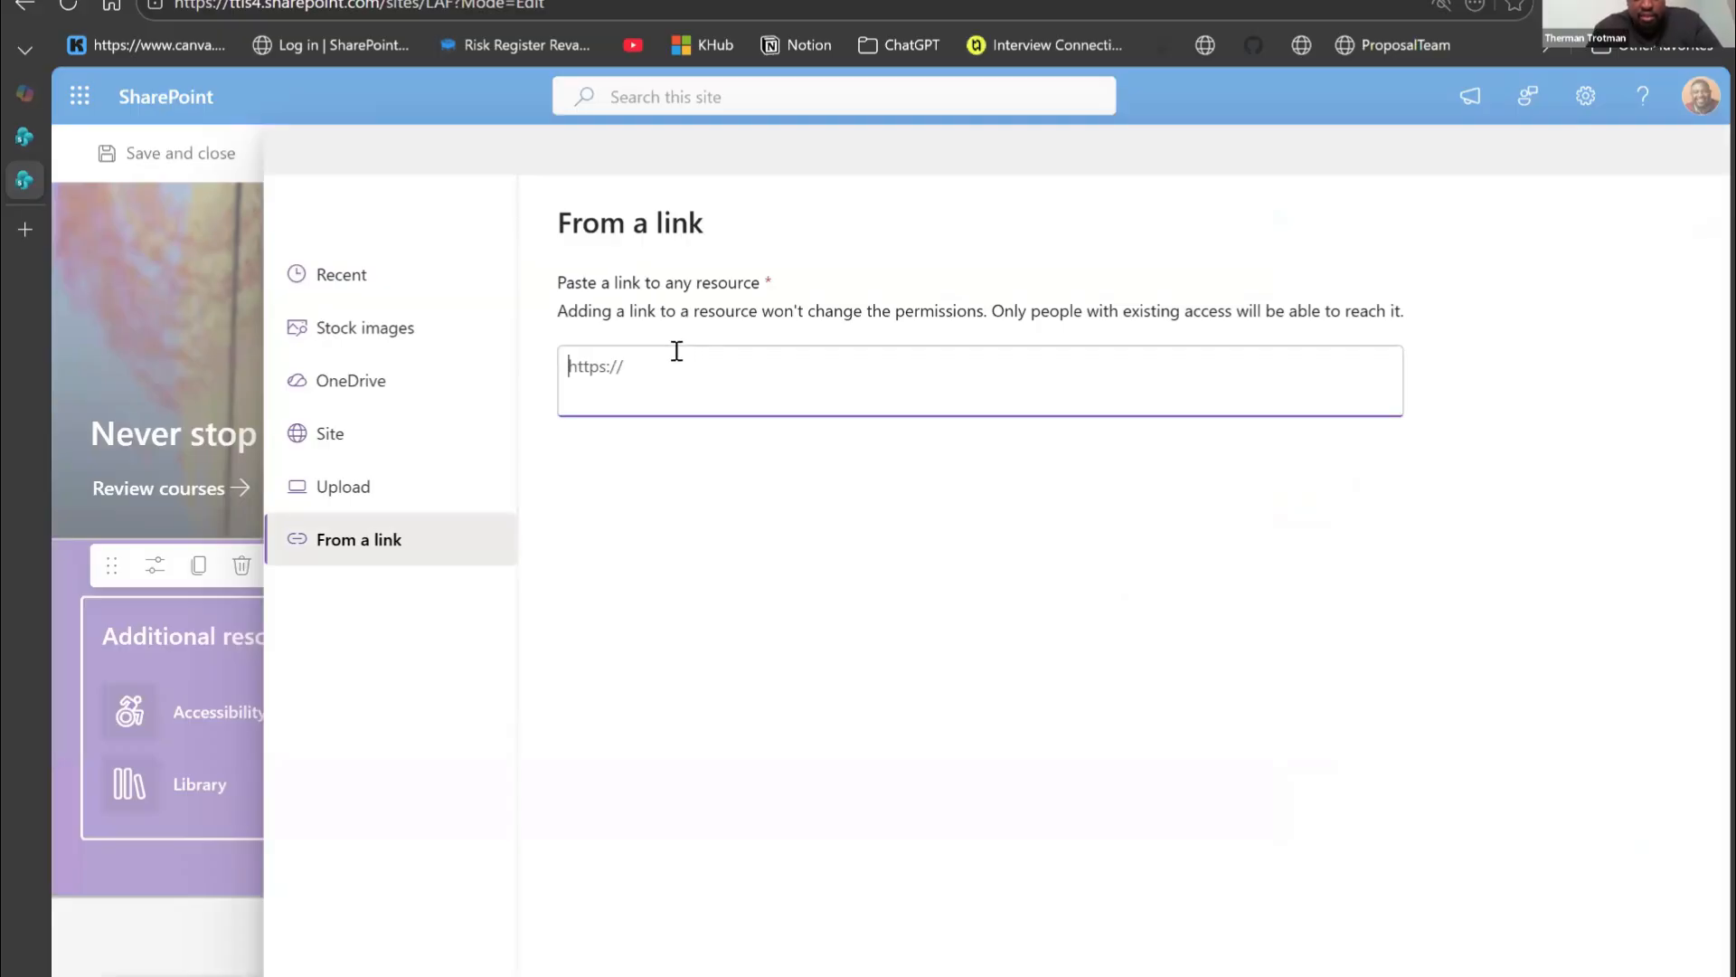
key(ctrl+v)
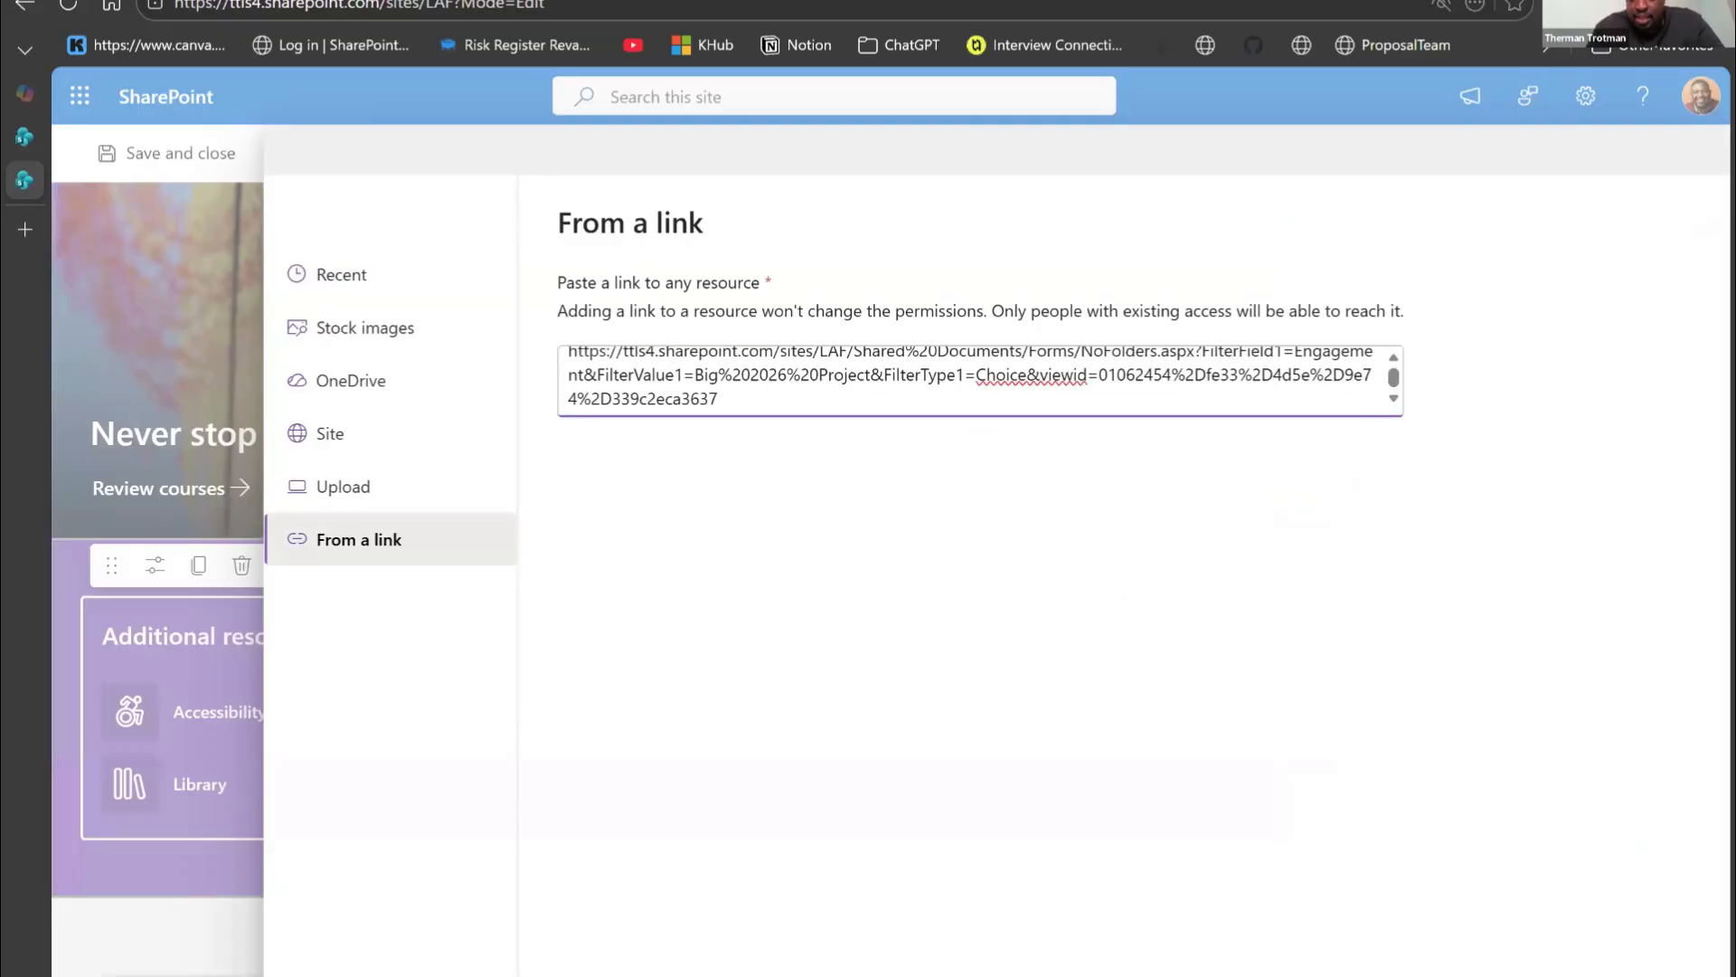
key(Return)
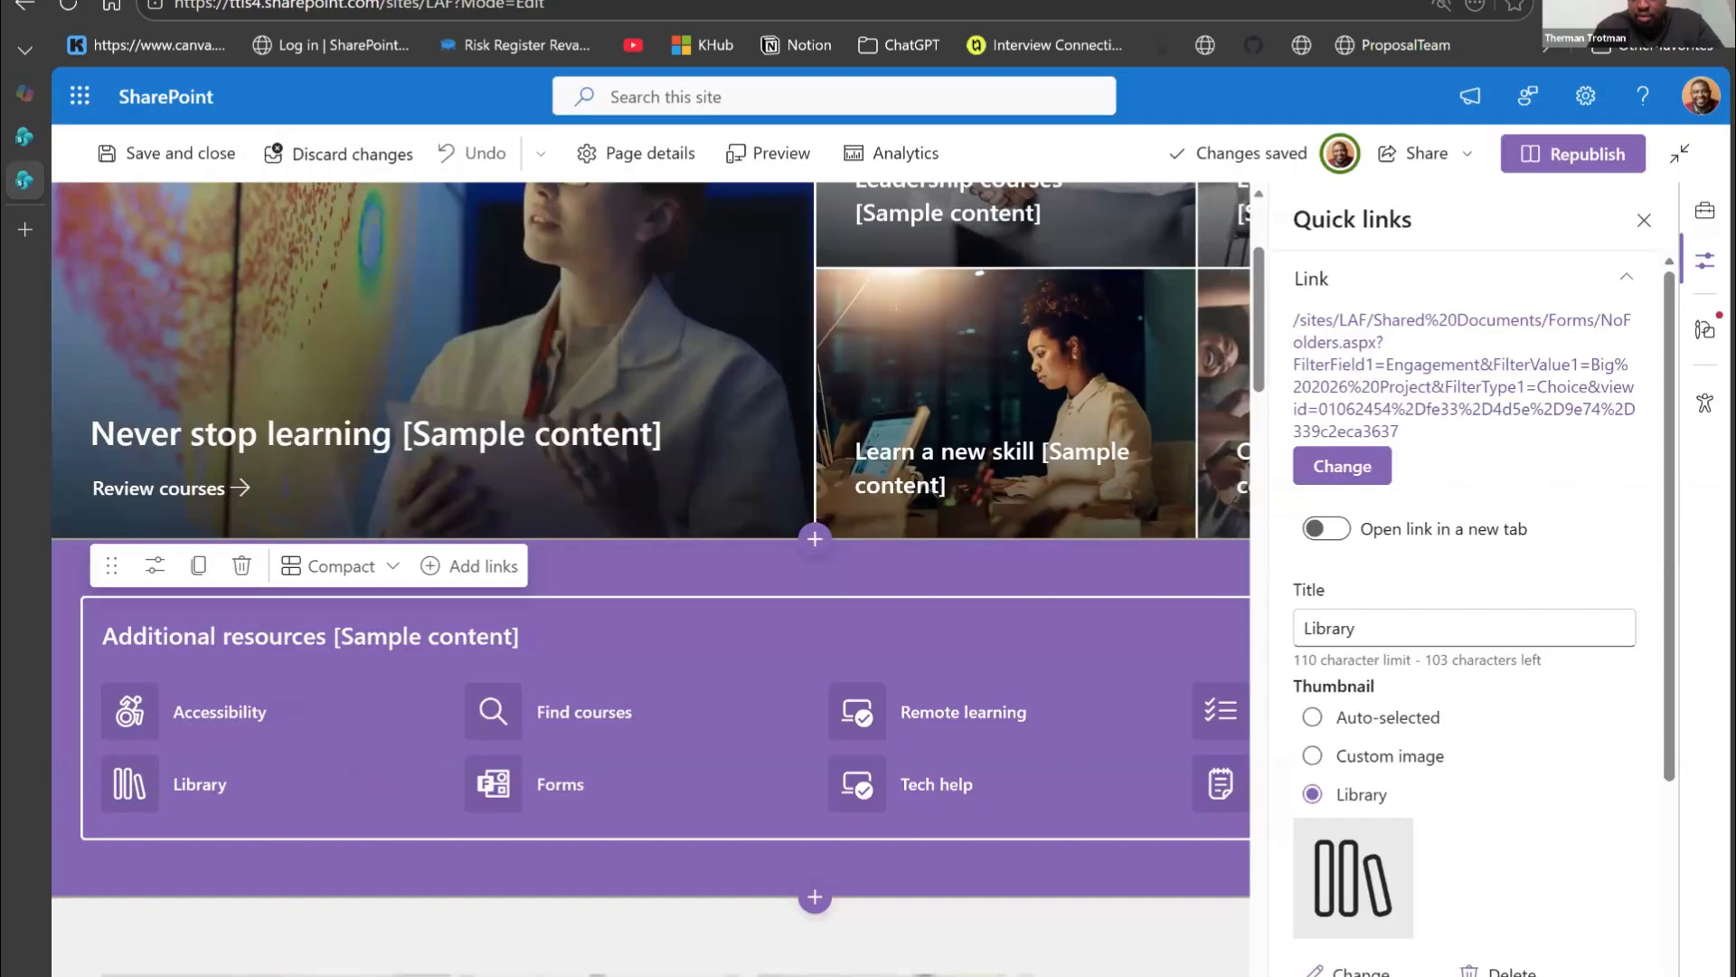
Step: Retitle the Library quick link under Additional resources as "Big 2026 Project Docs"
double_click(1374, 628)
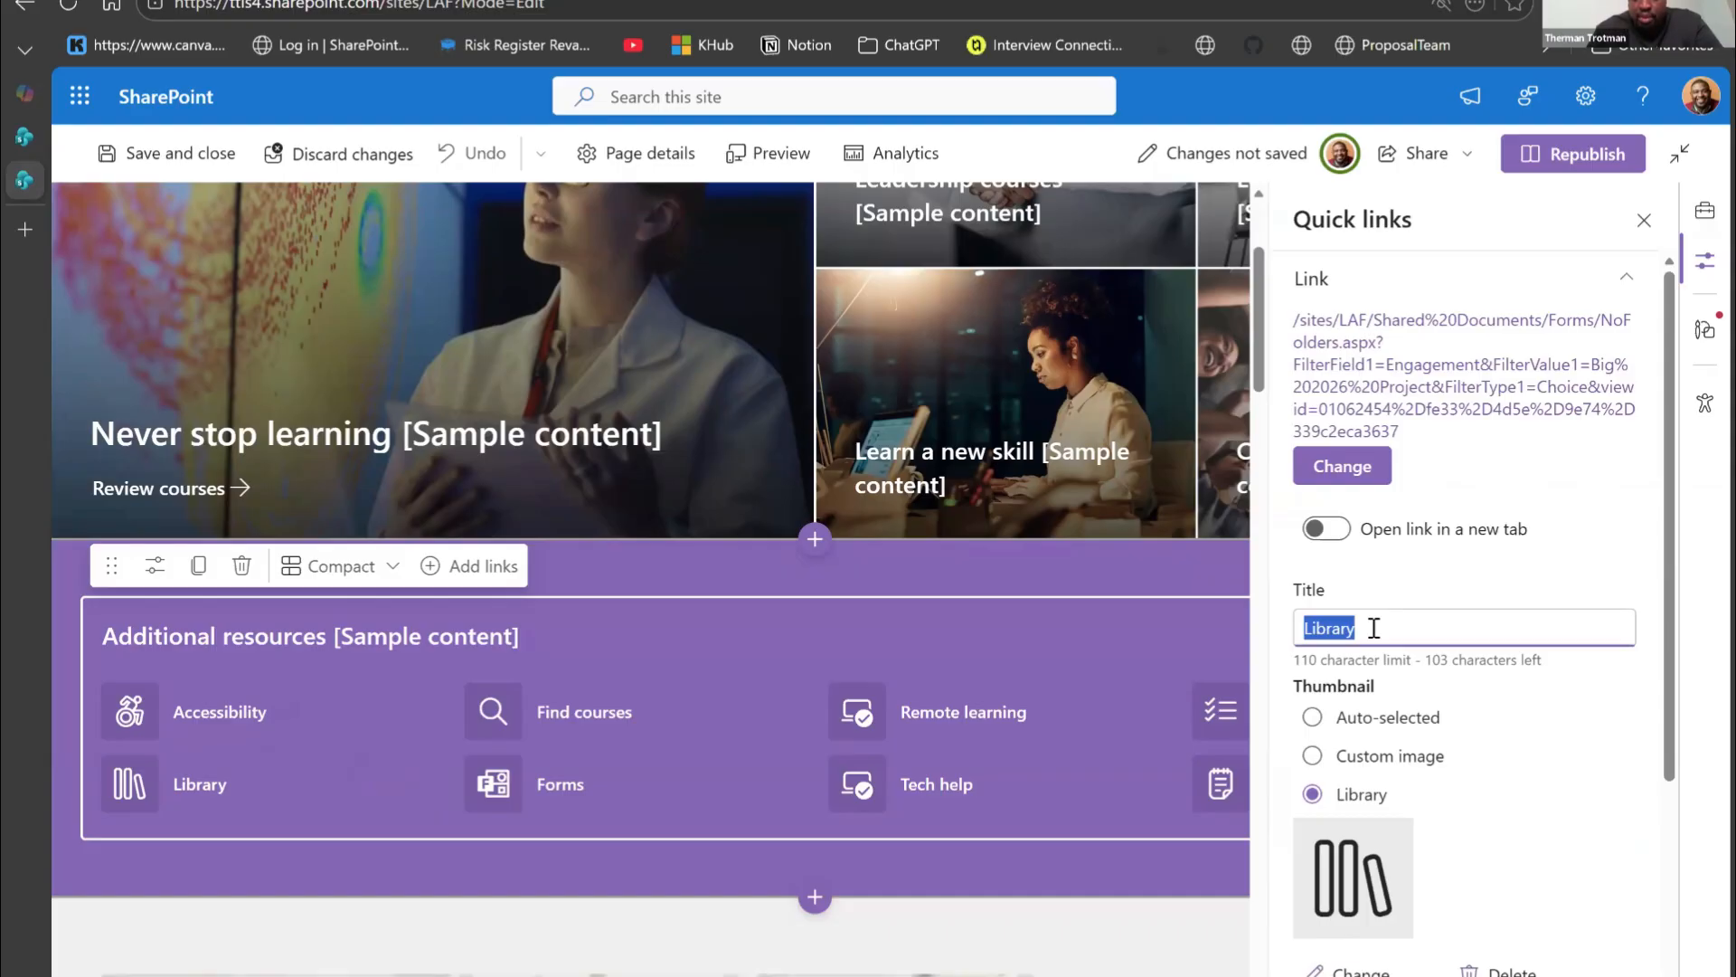
text(Big 2026)
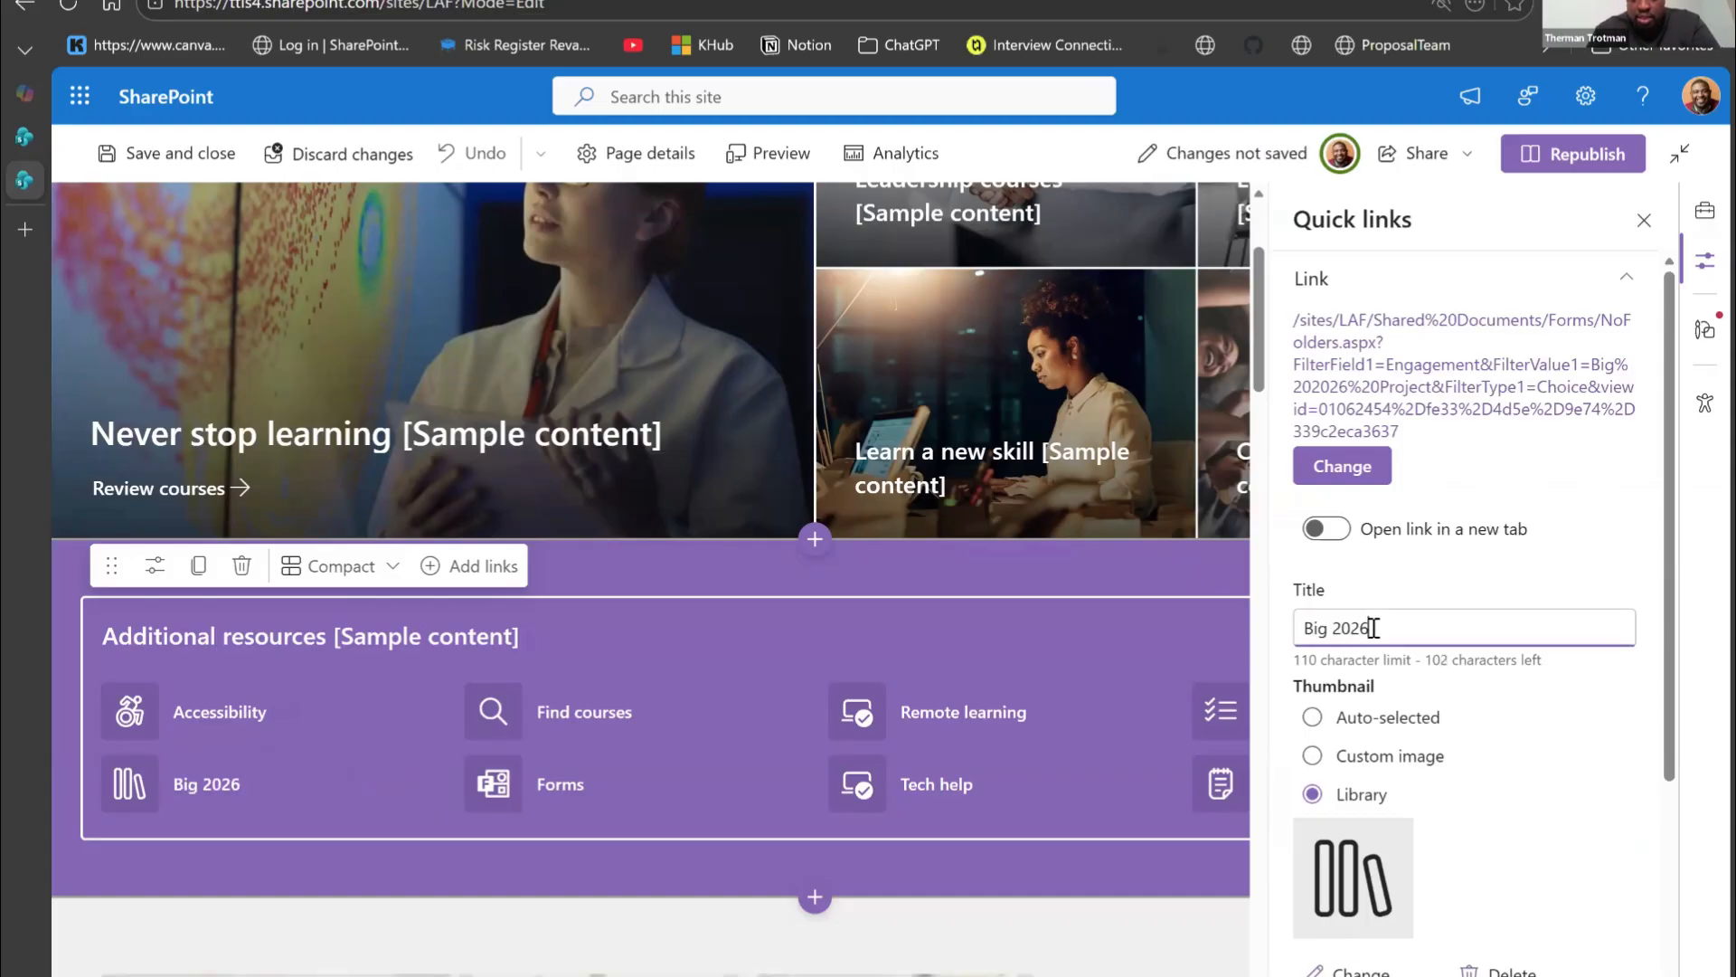
text( Projec)
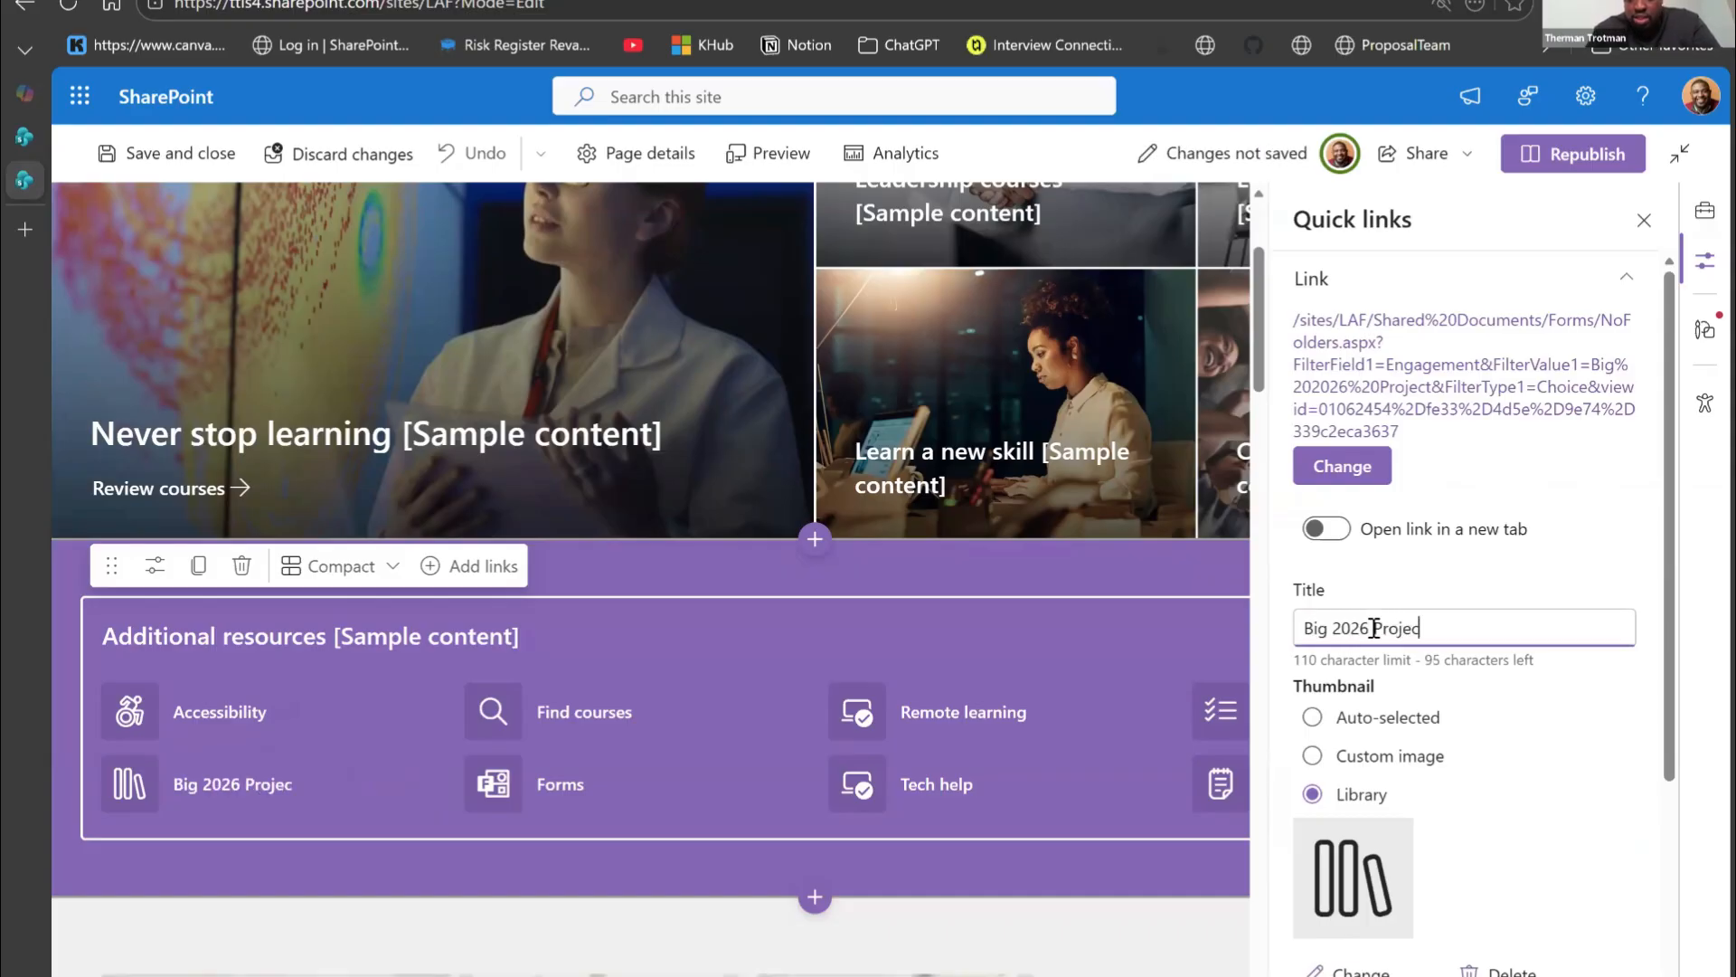
text(t Docs)
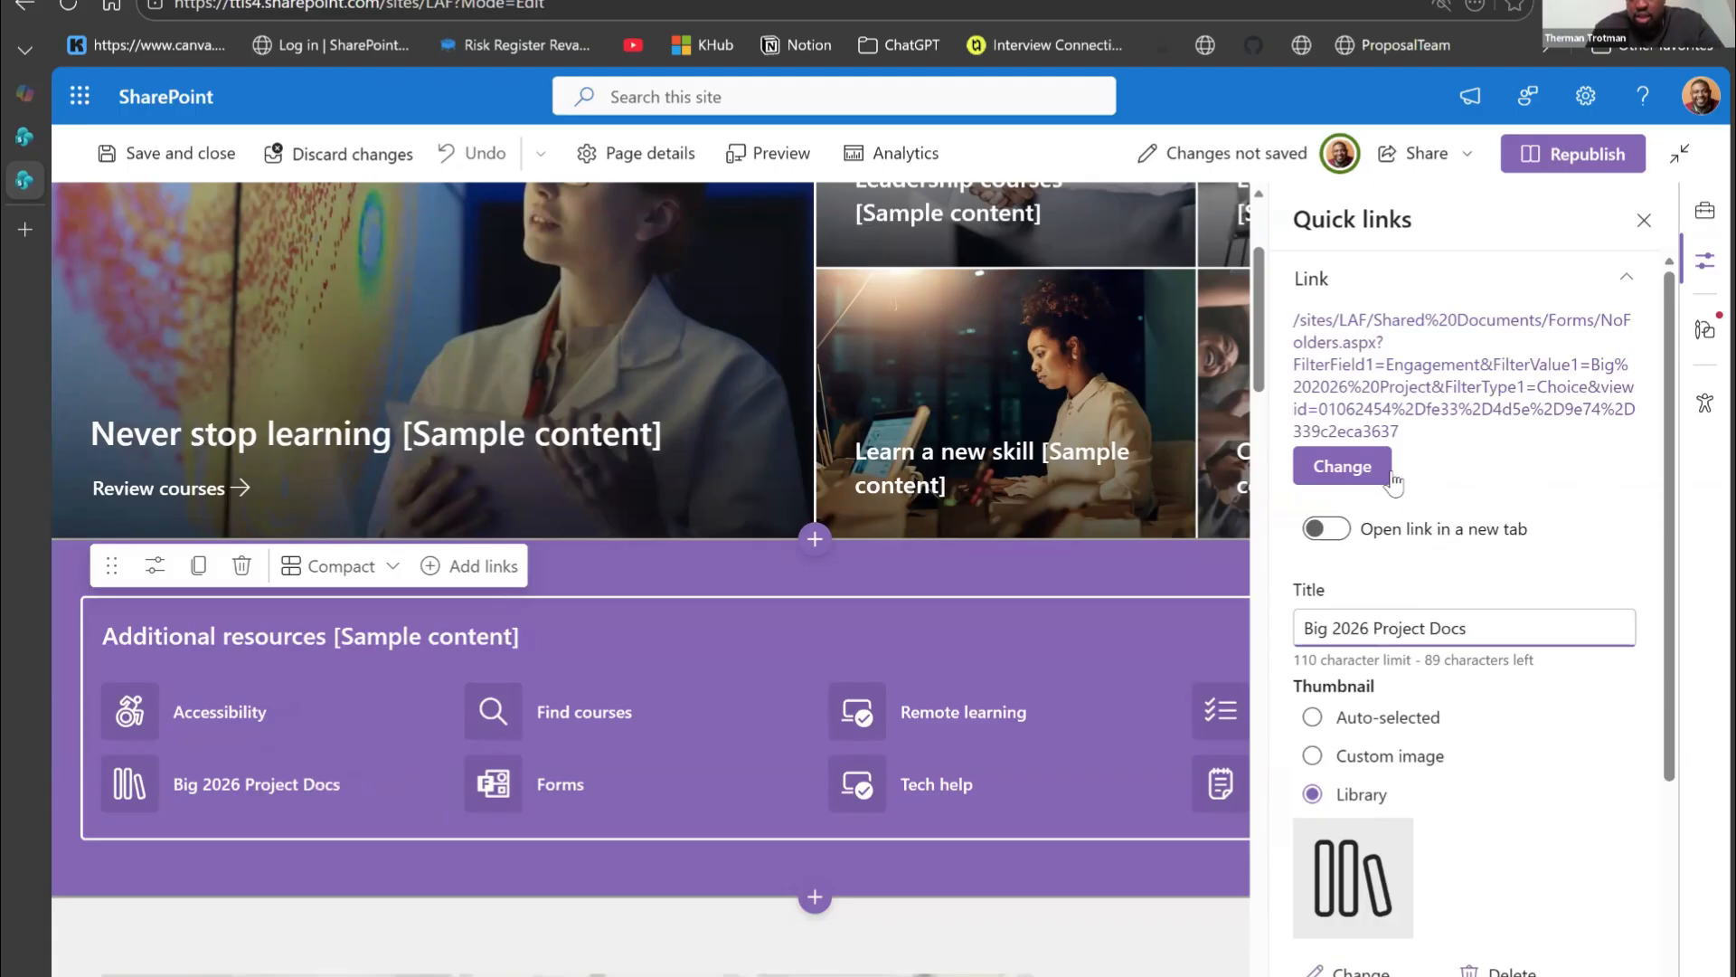
scroll(1438, 633, down, 2)
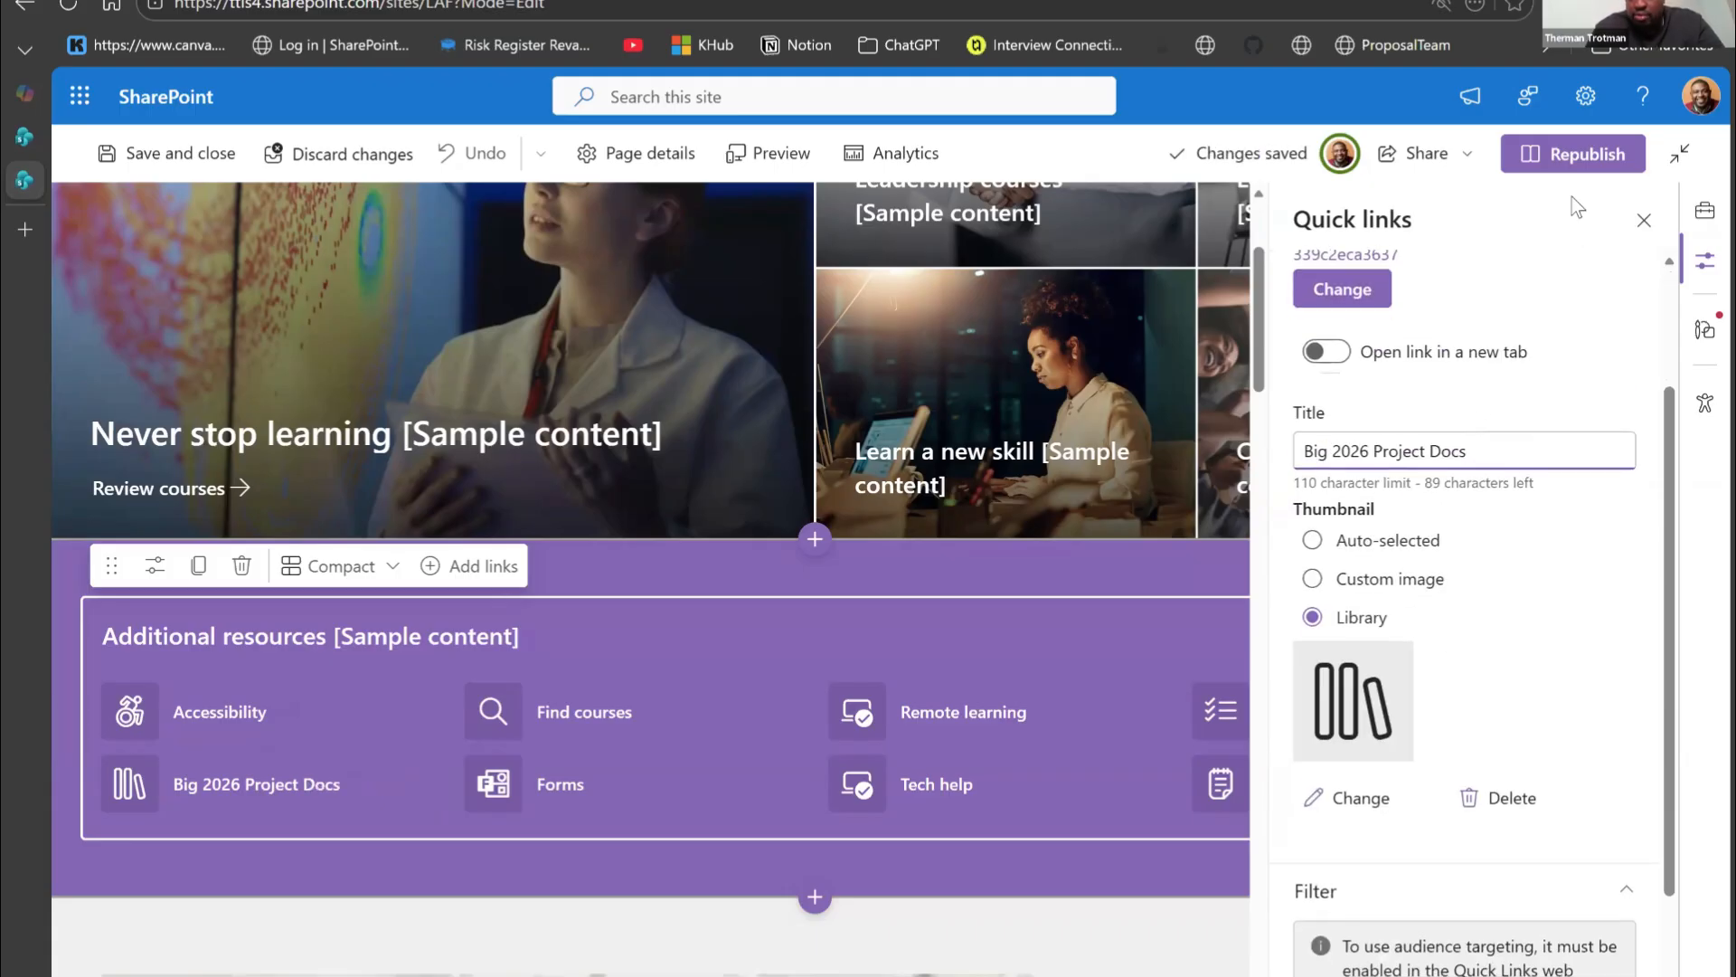
Step: Republish the home page and open the "Big 2026 Project Docs" quick link on the published page
click(1572, 166)
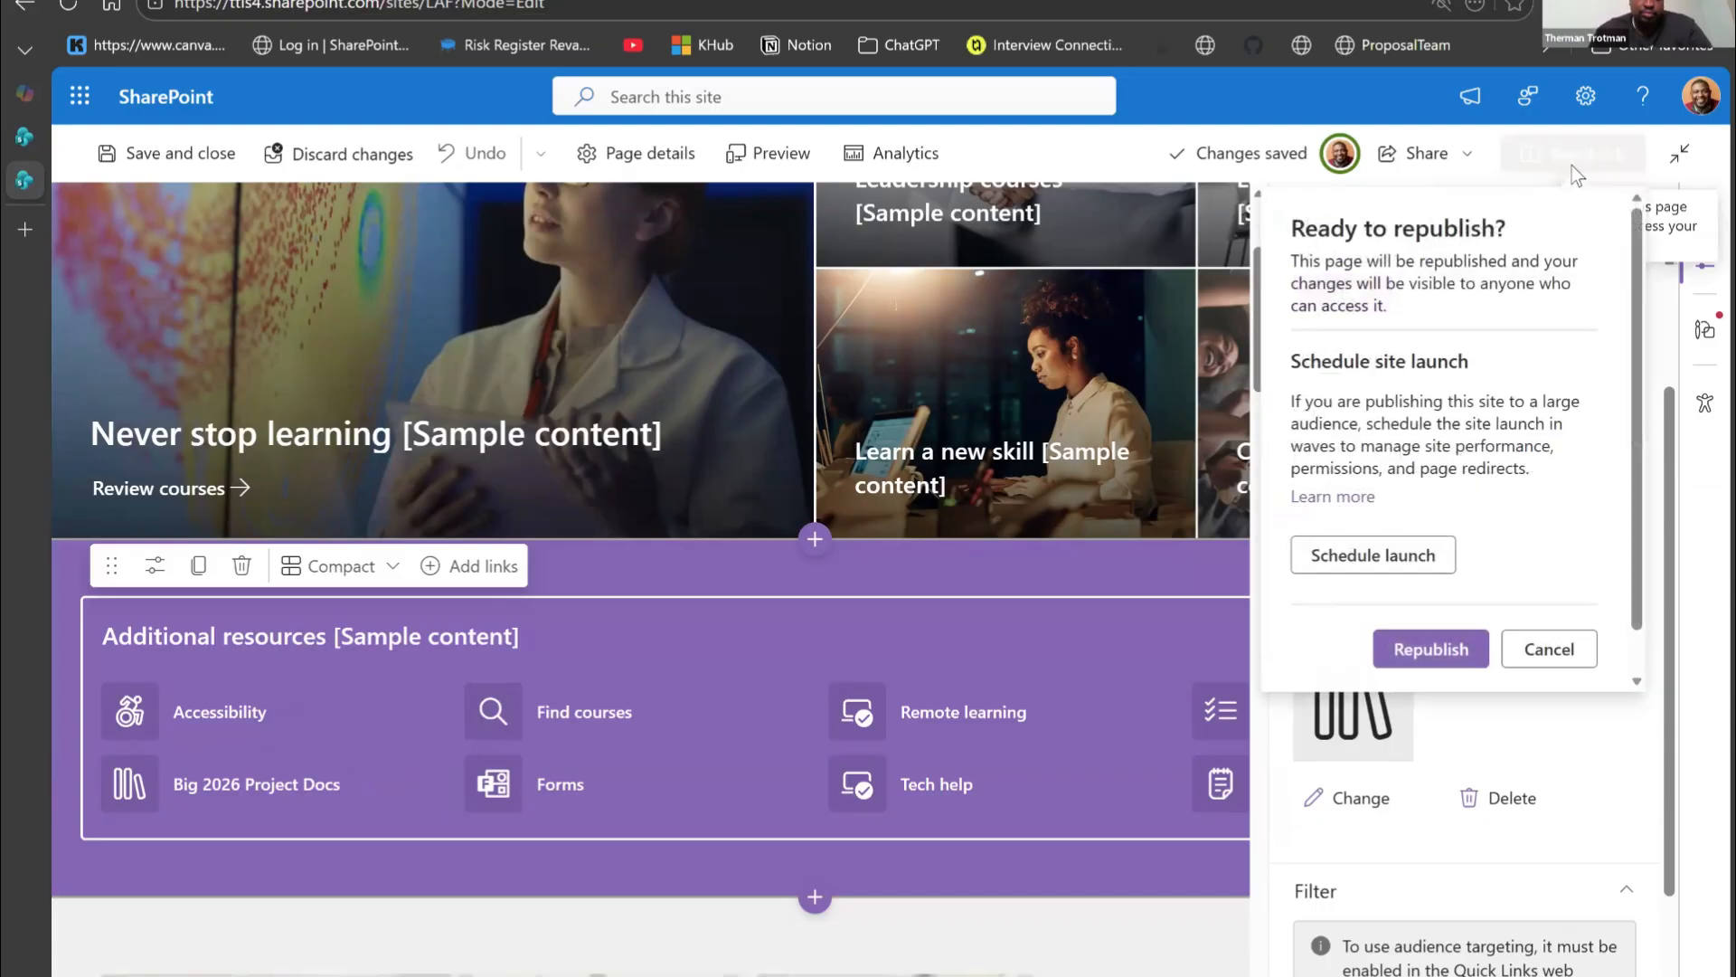
click(1442, 657)
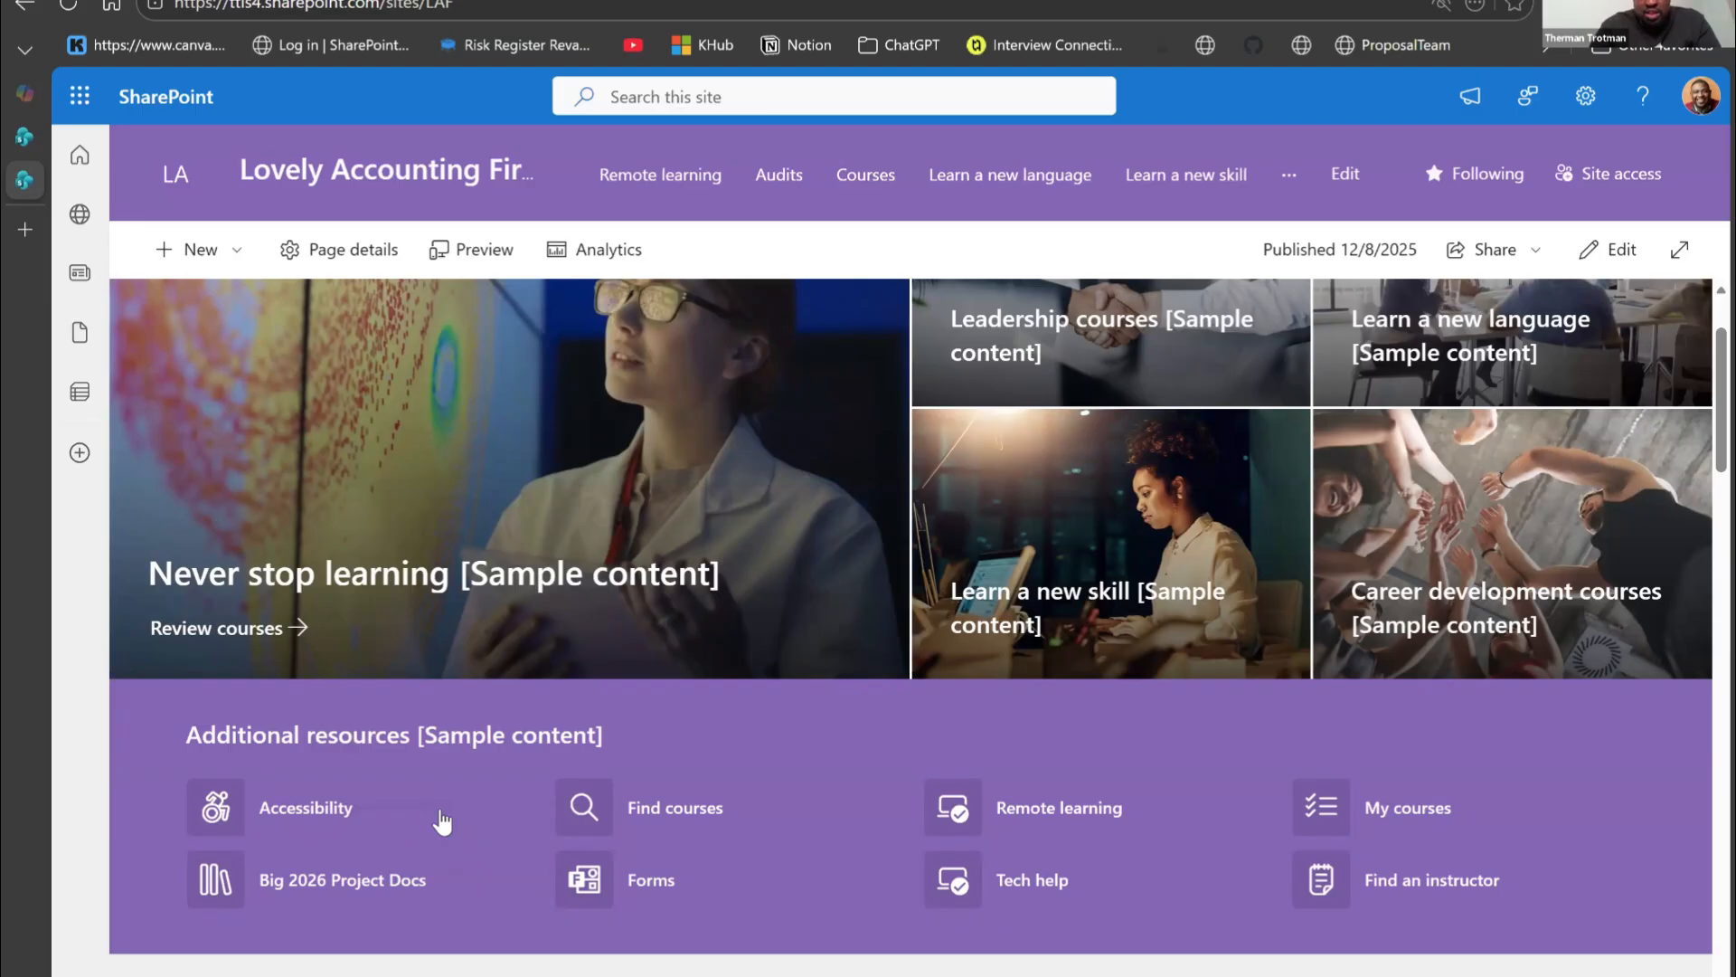
click(255, 880)
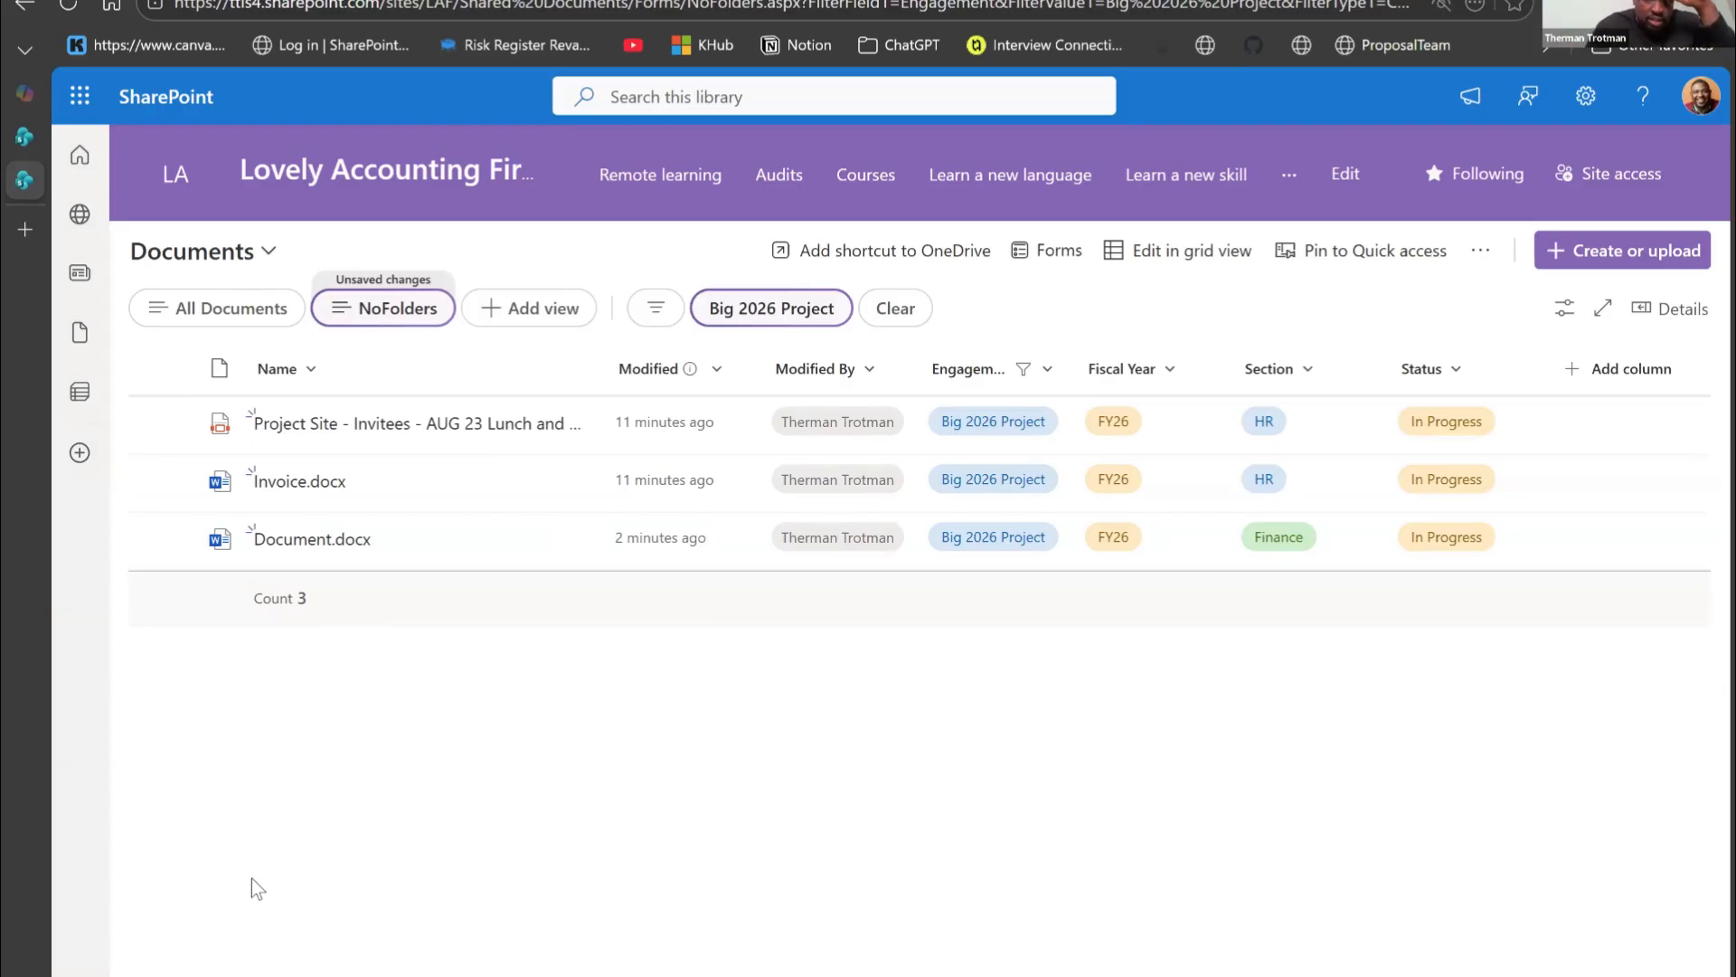
Step: In the All Documents view, set the Engagement of Sample Doc.docx to "Big 2026 Project" using grid editing
click(223, 309)
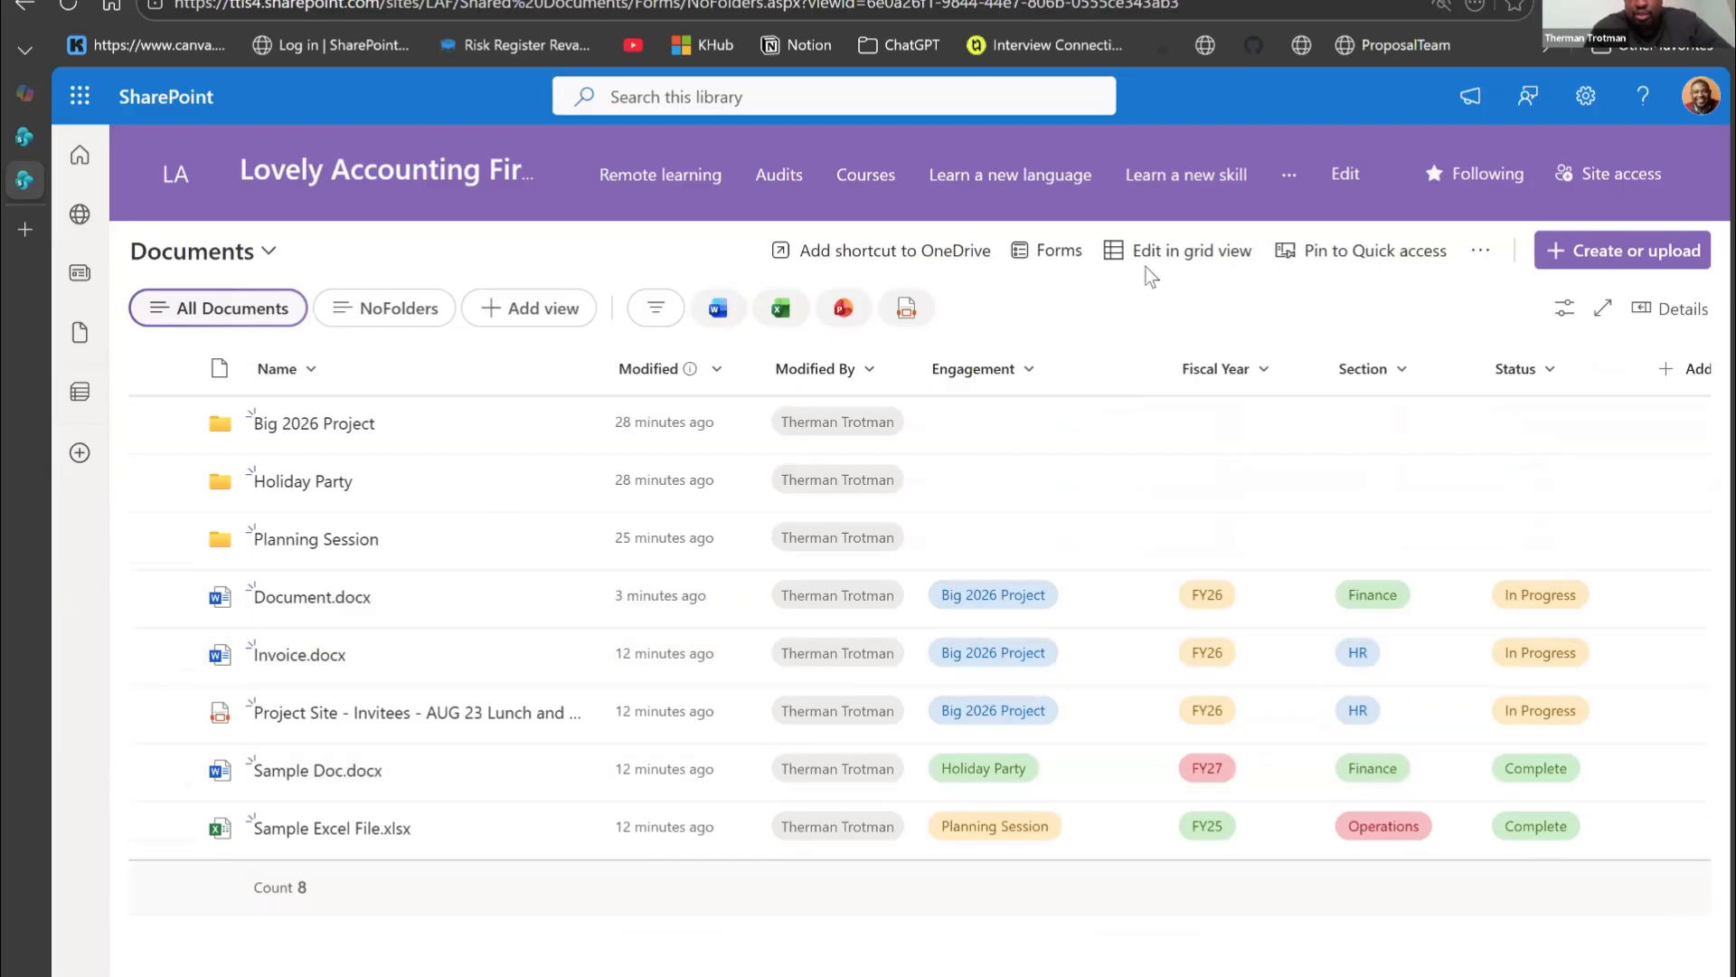
click(1175, 263)
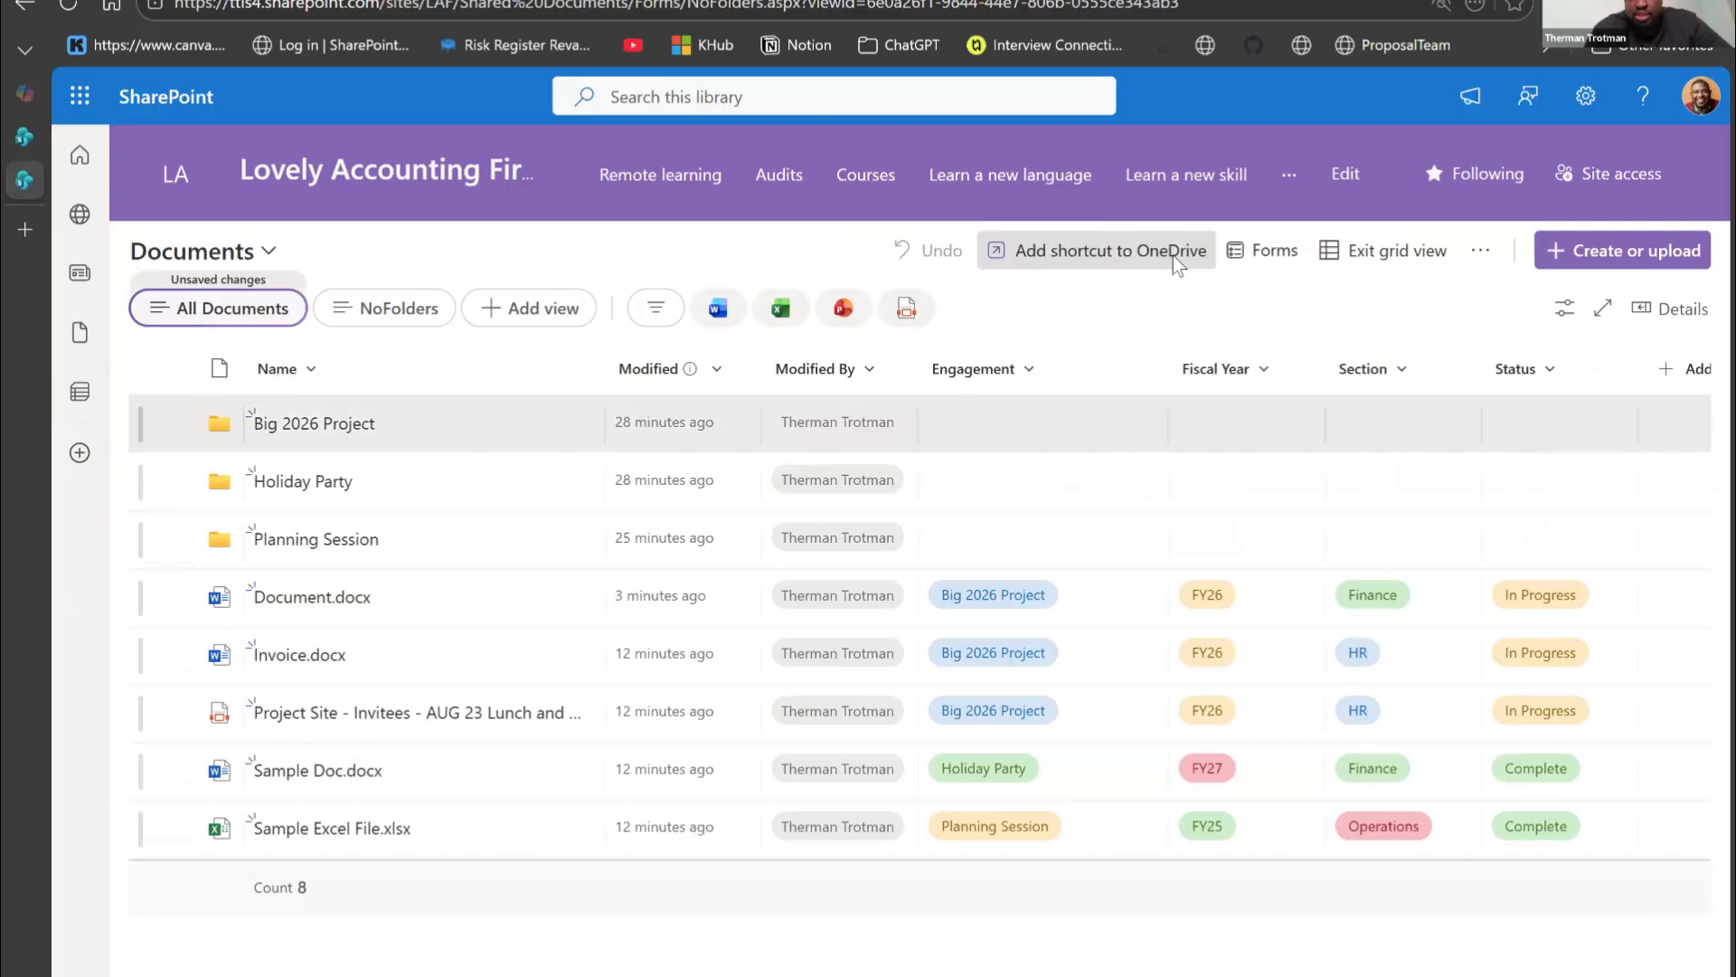
click(1038, 756)
click(1038, 756)
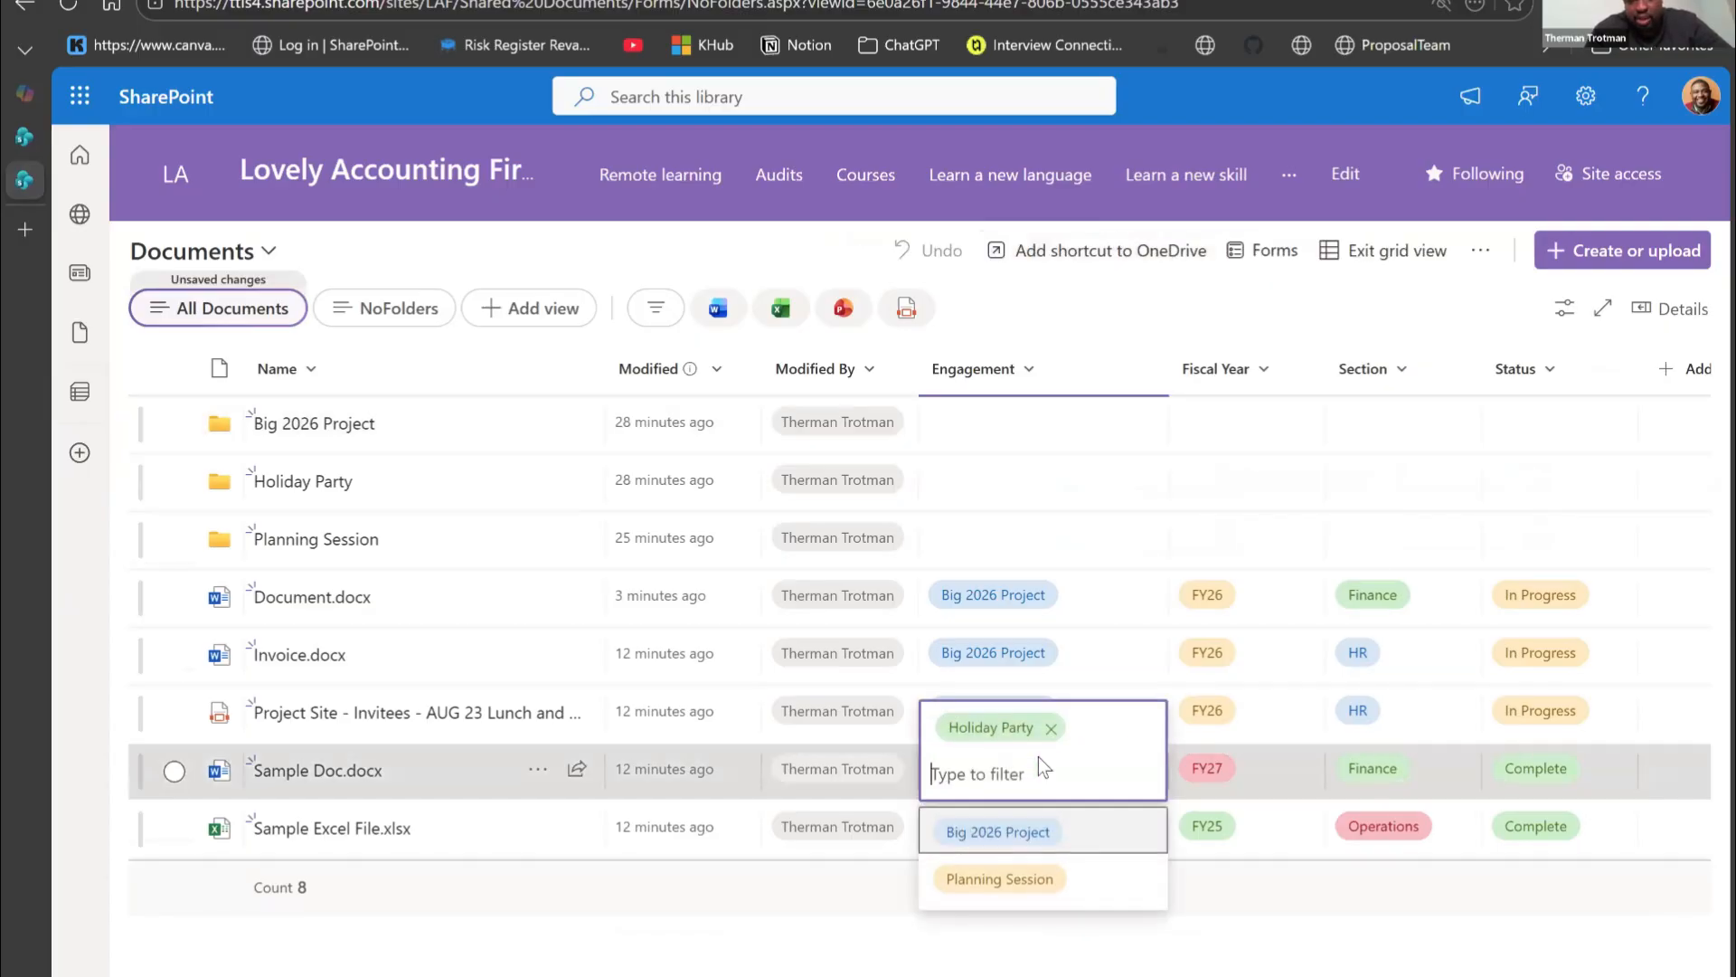
click(1034, 823)
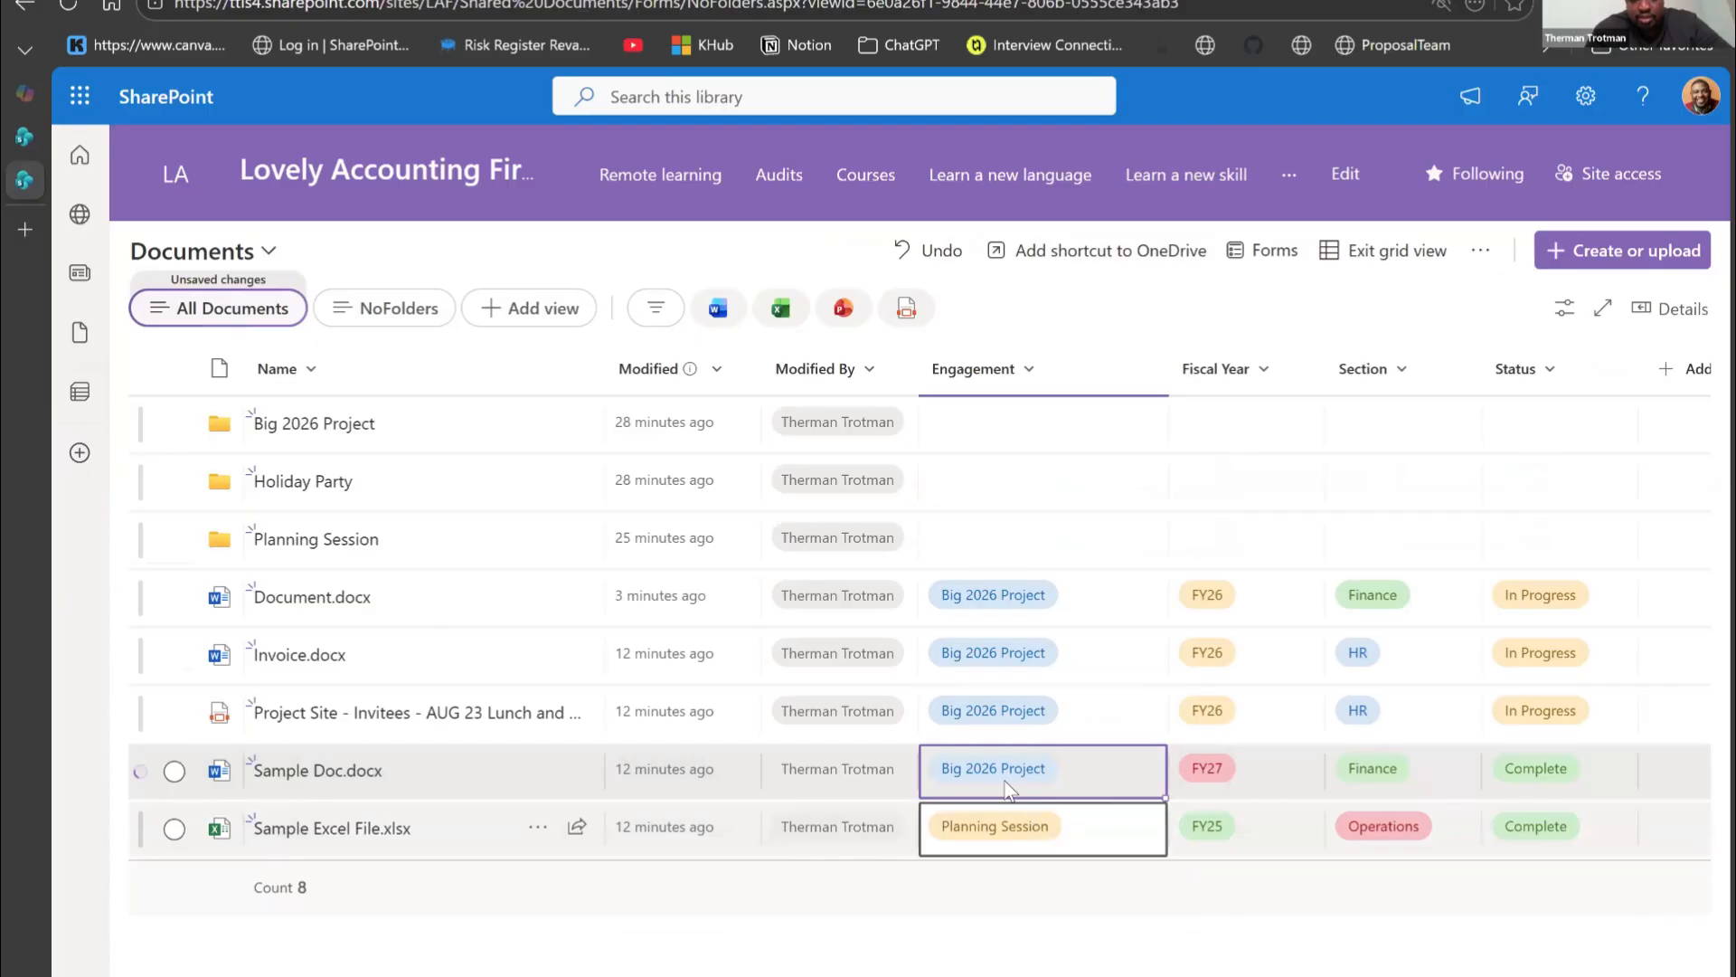
click(1350, 261)
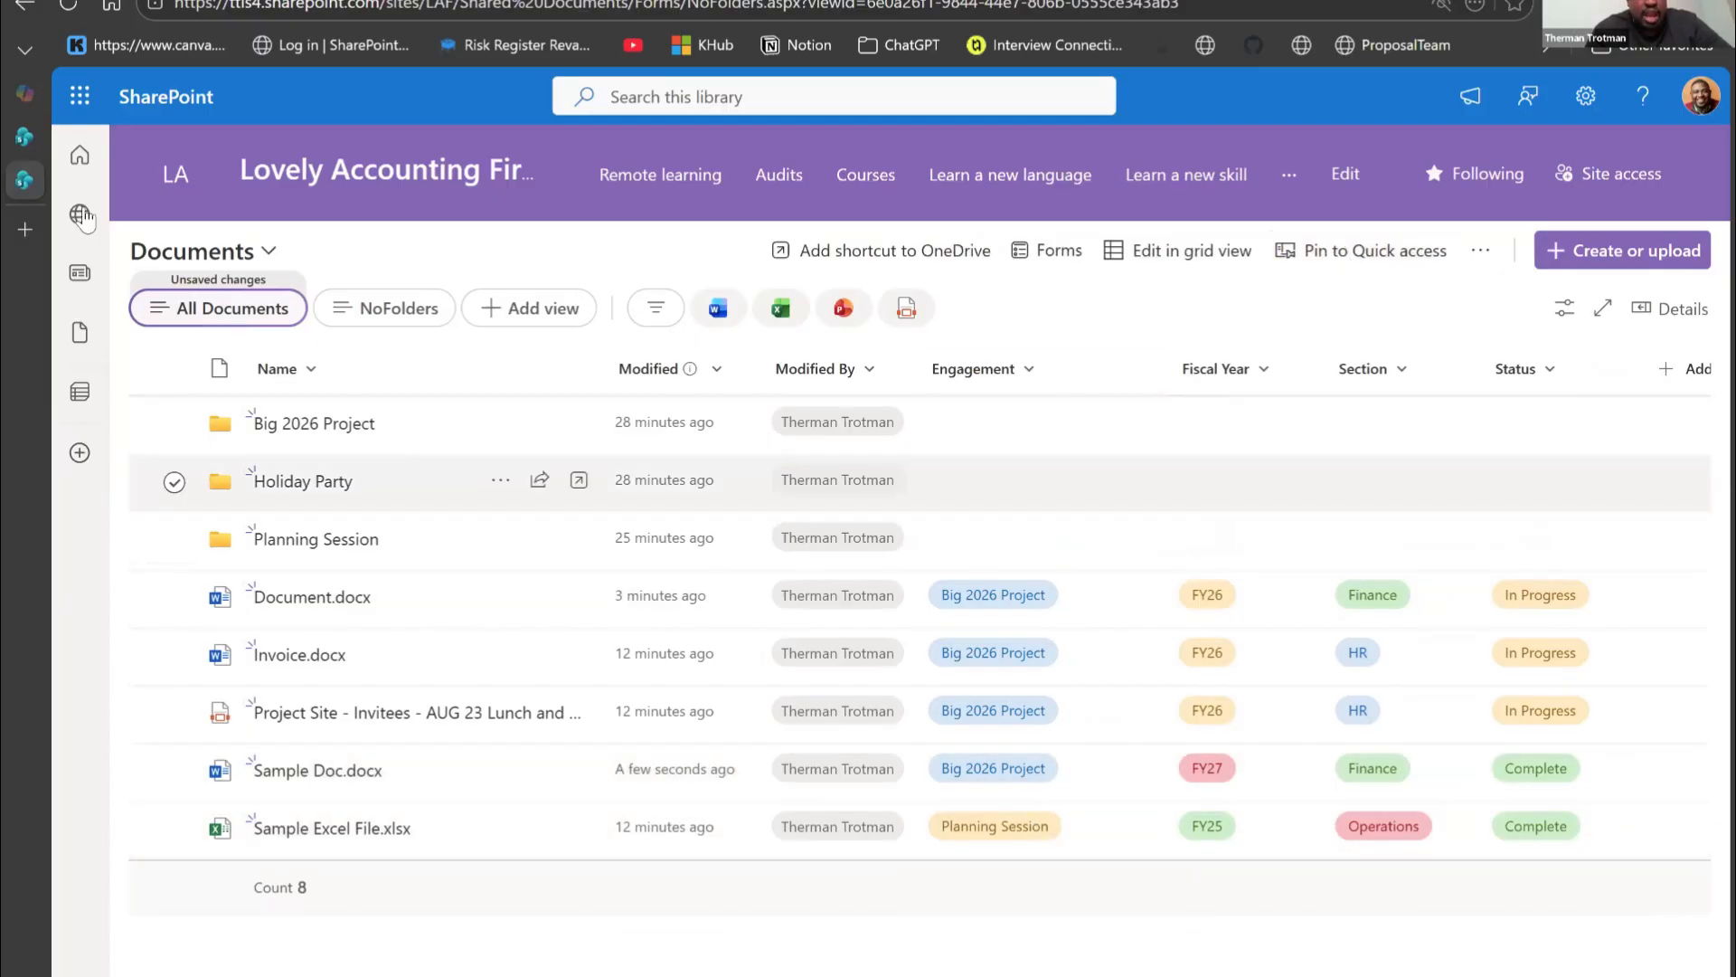
Step: In the other open site tab, open the "Big 2026 Project Docs" quick link from the Lovely Accounting Firm home page
click(25, 136)
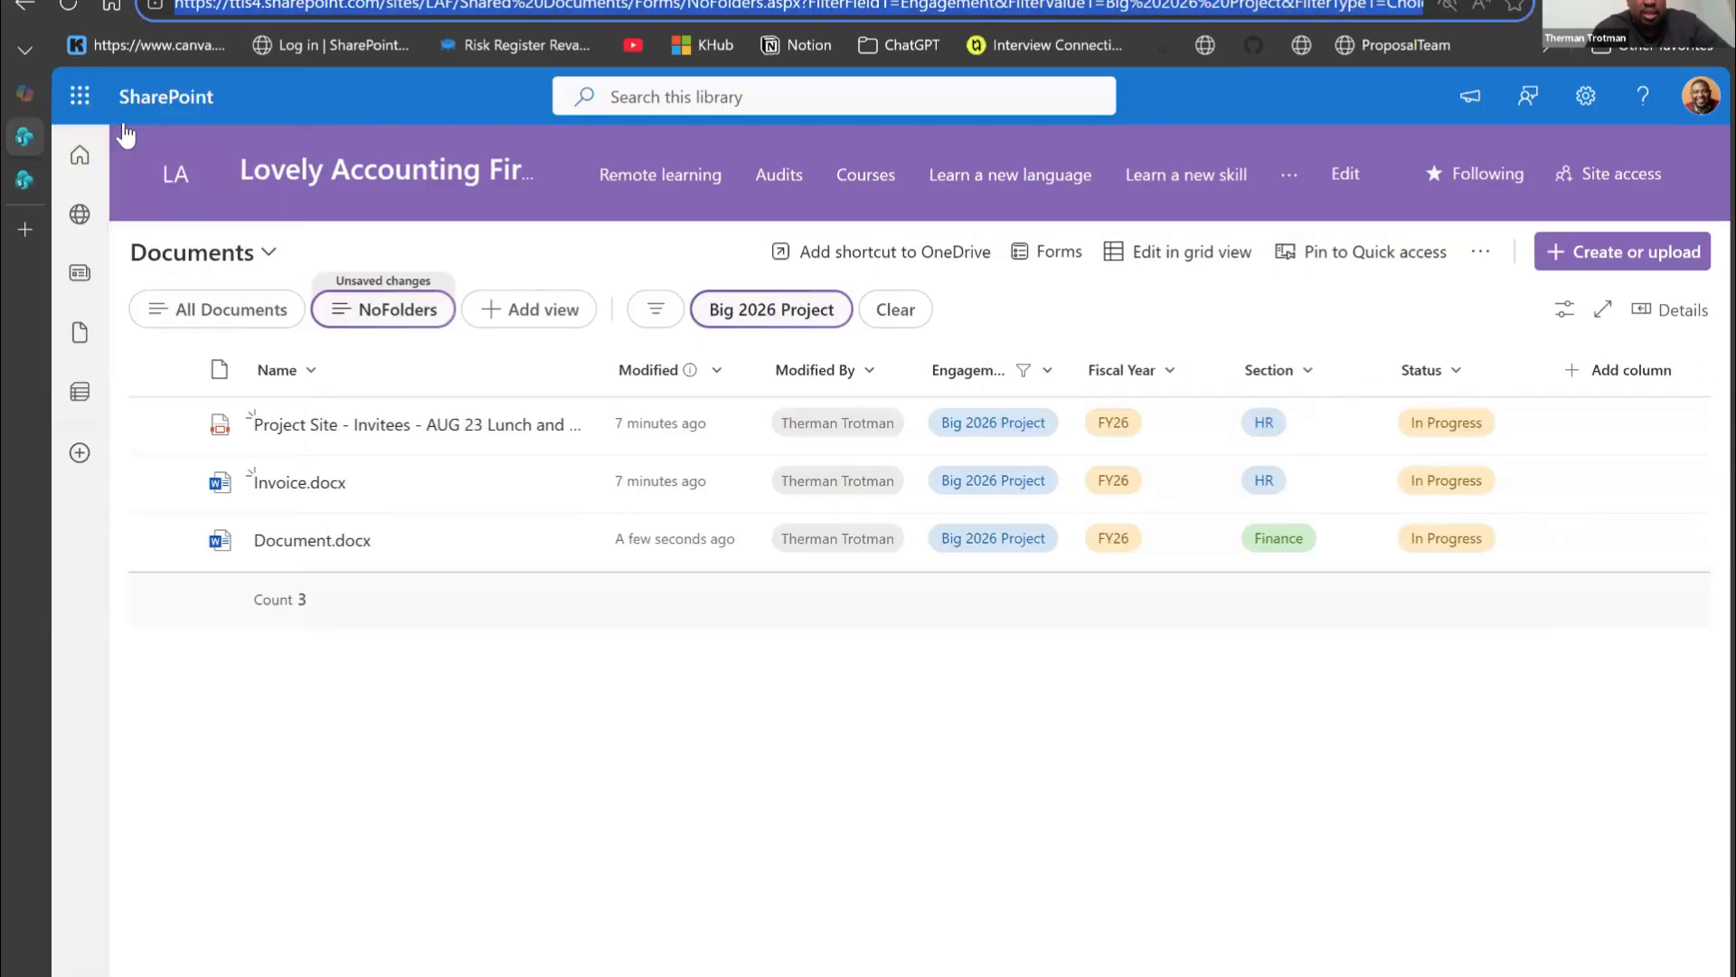
click(295, 170)
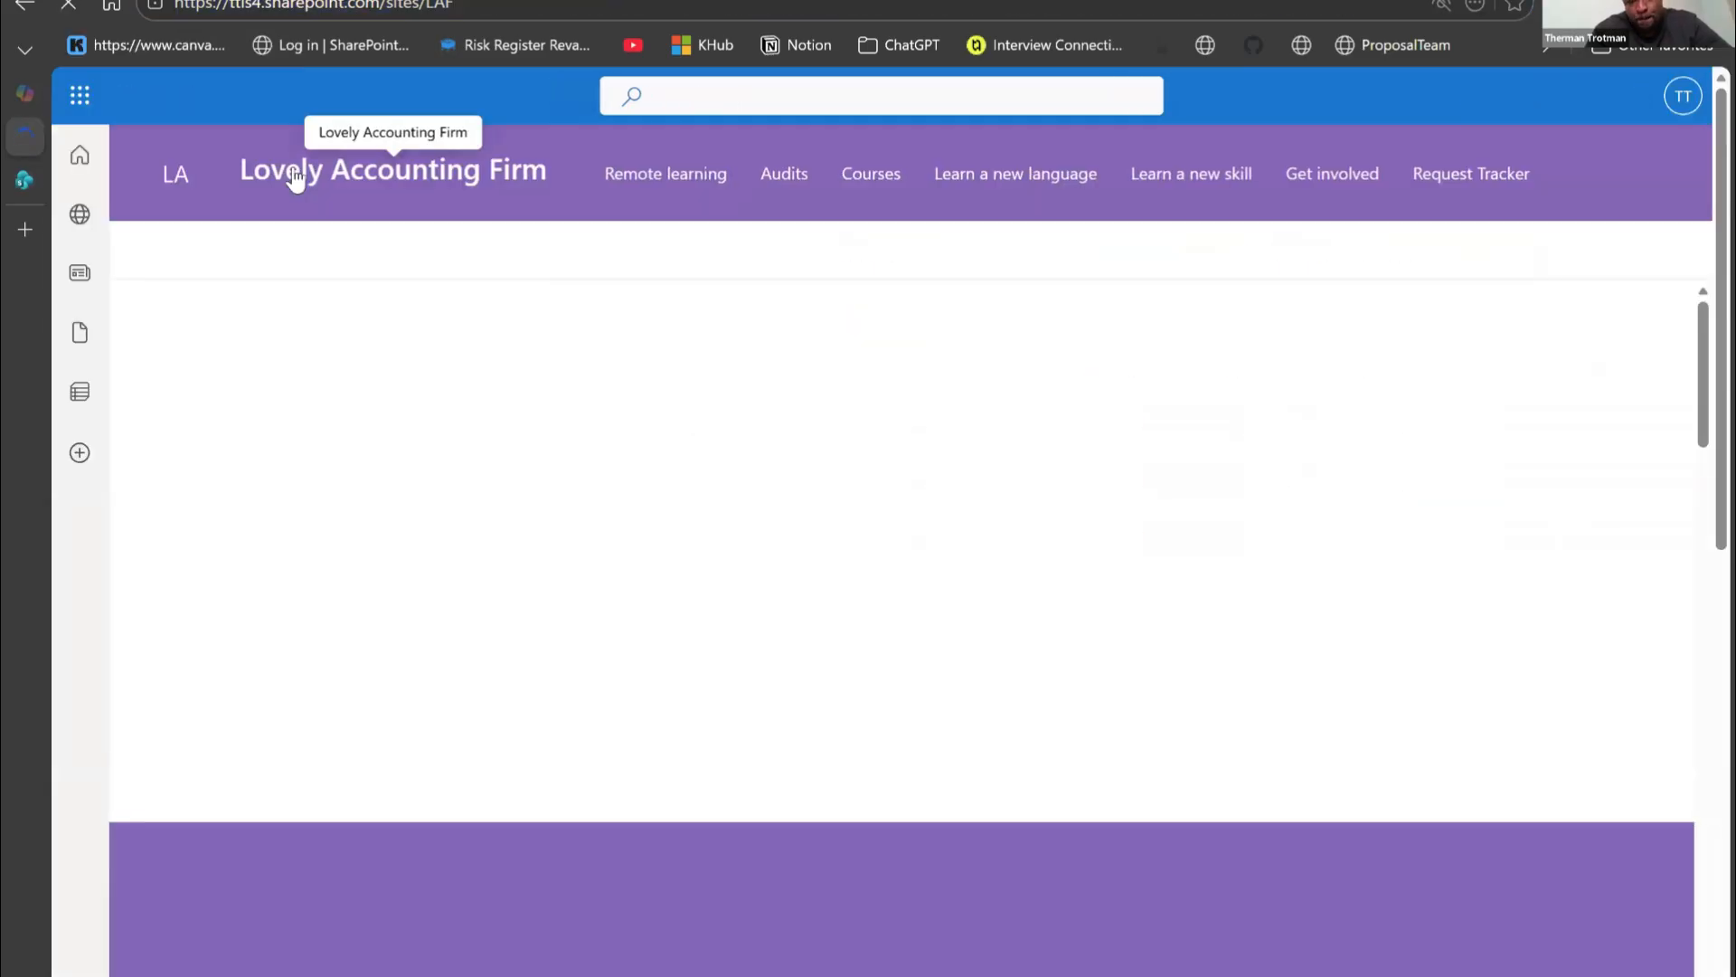
scroll(533, 562, down, 2)
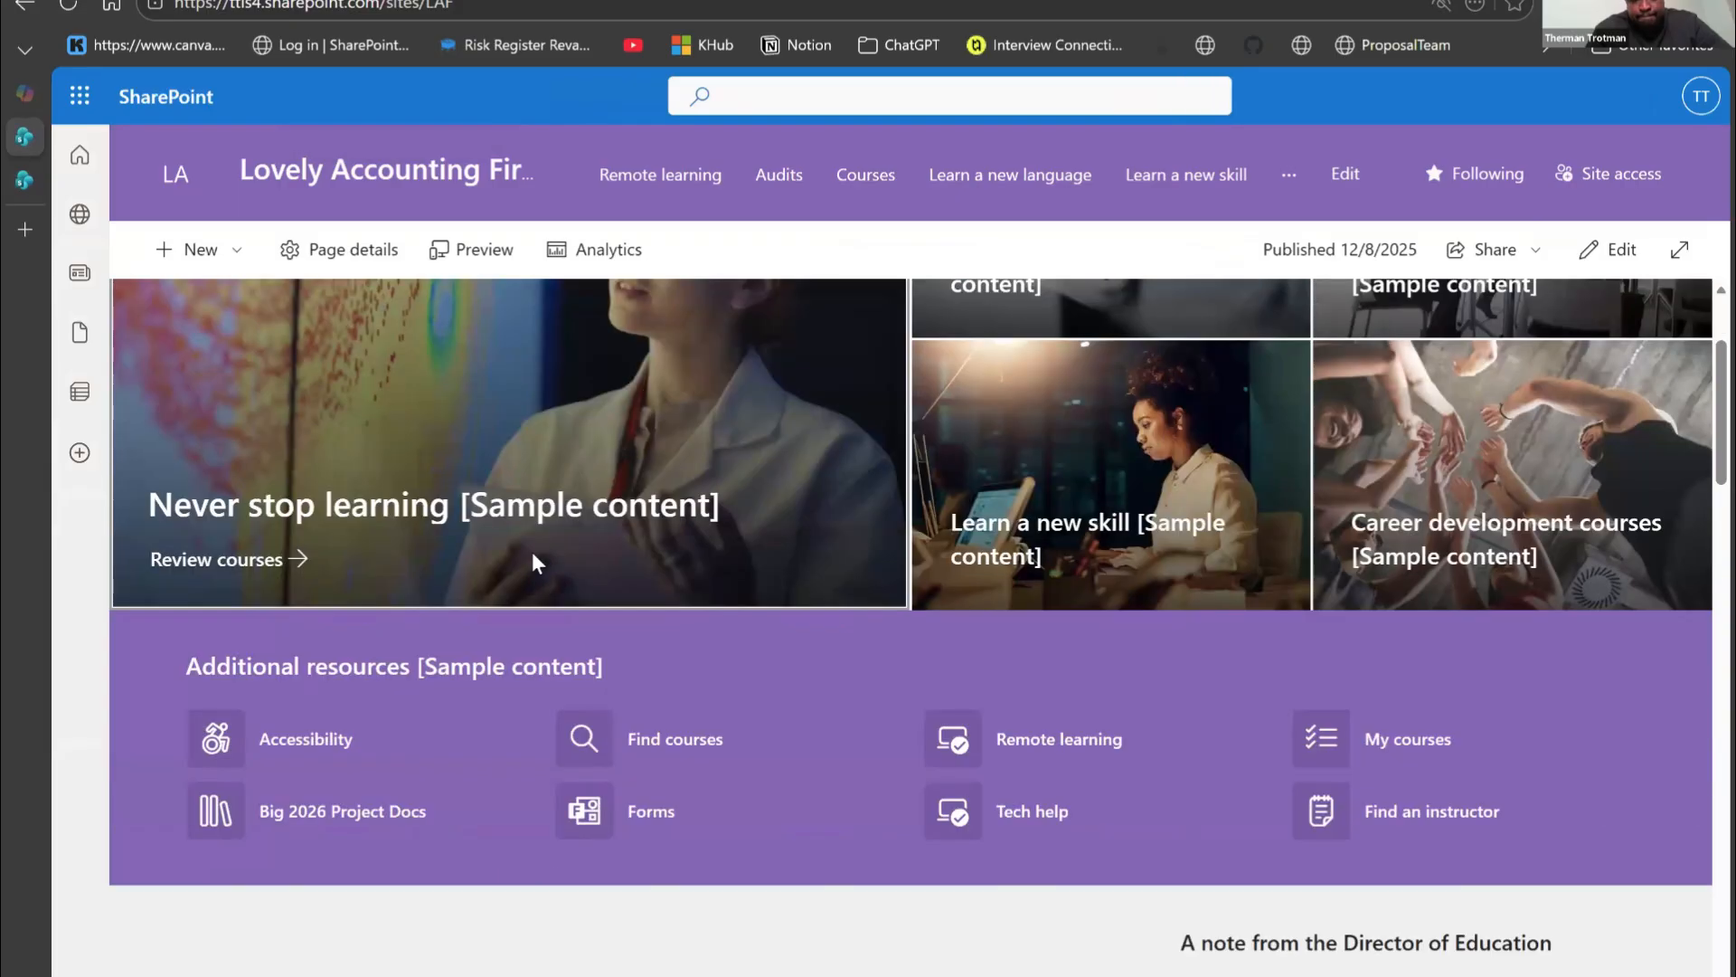
scroll(532, 563, down, 1)
click(331, 744)
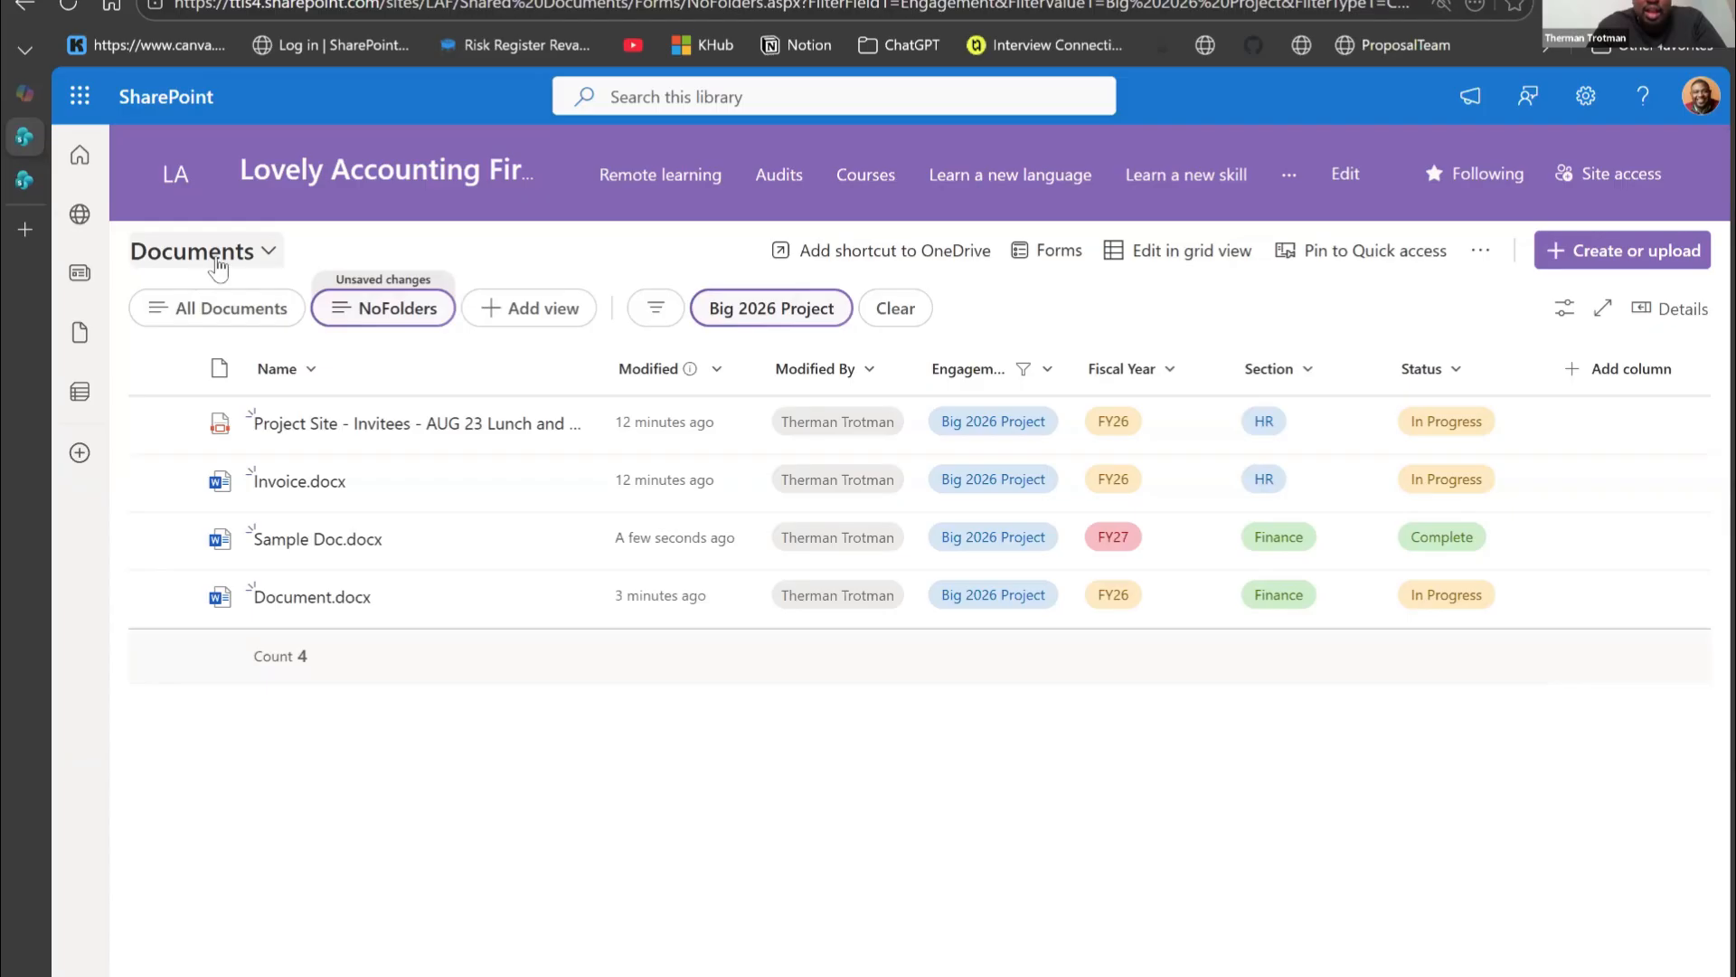
Step: Show the library in the All Documents view and look through the options for creating or uploading items
click(167, 265)
drag(204, 308, 464, 587)
click(430, 715)
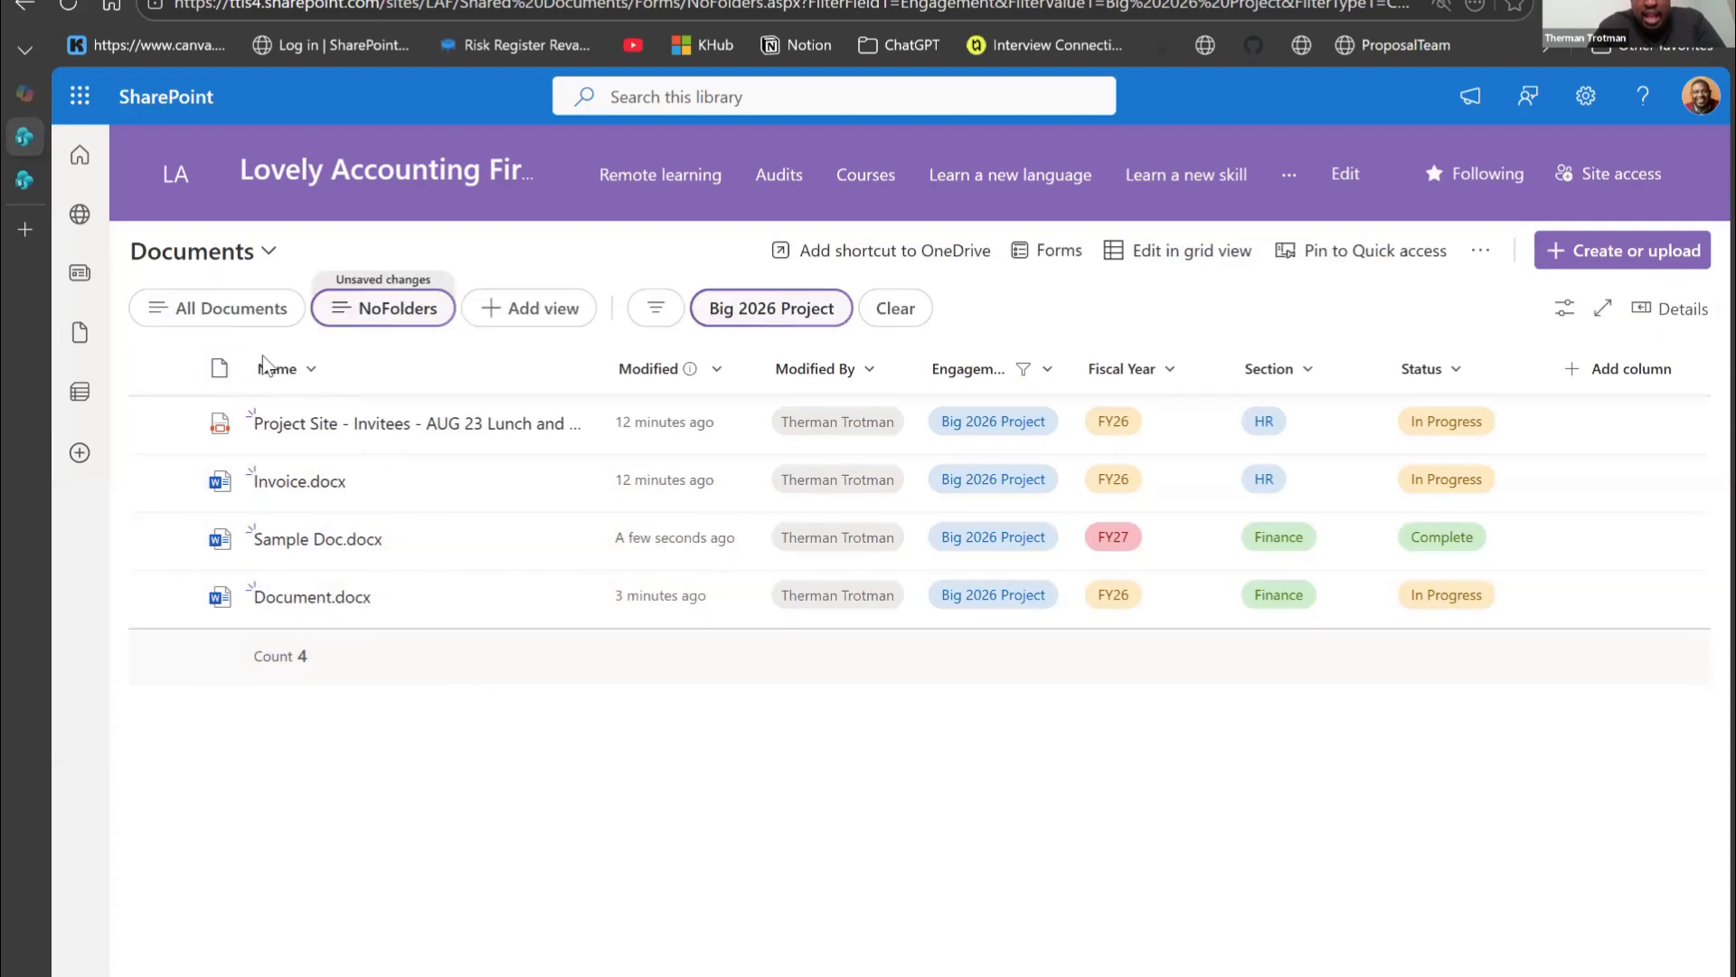
click(217, 310)
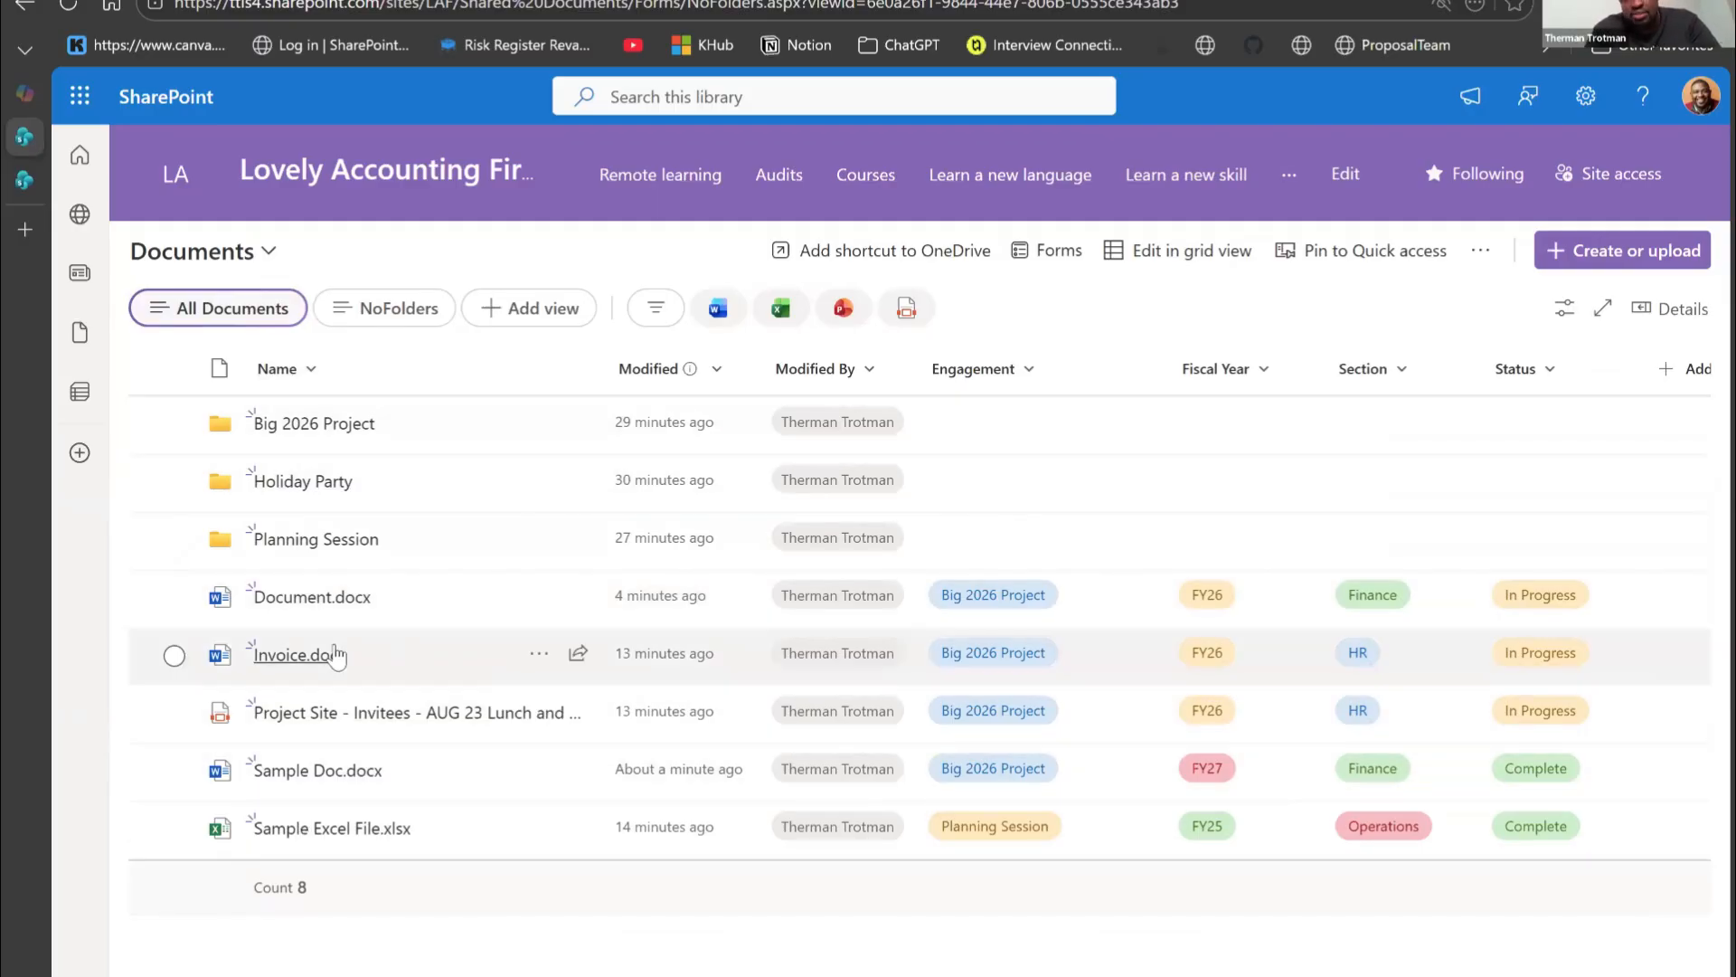
click(1624, 253)
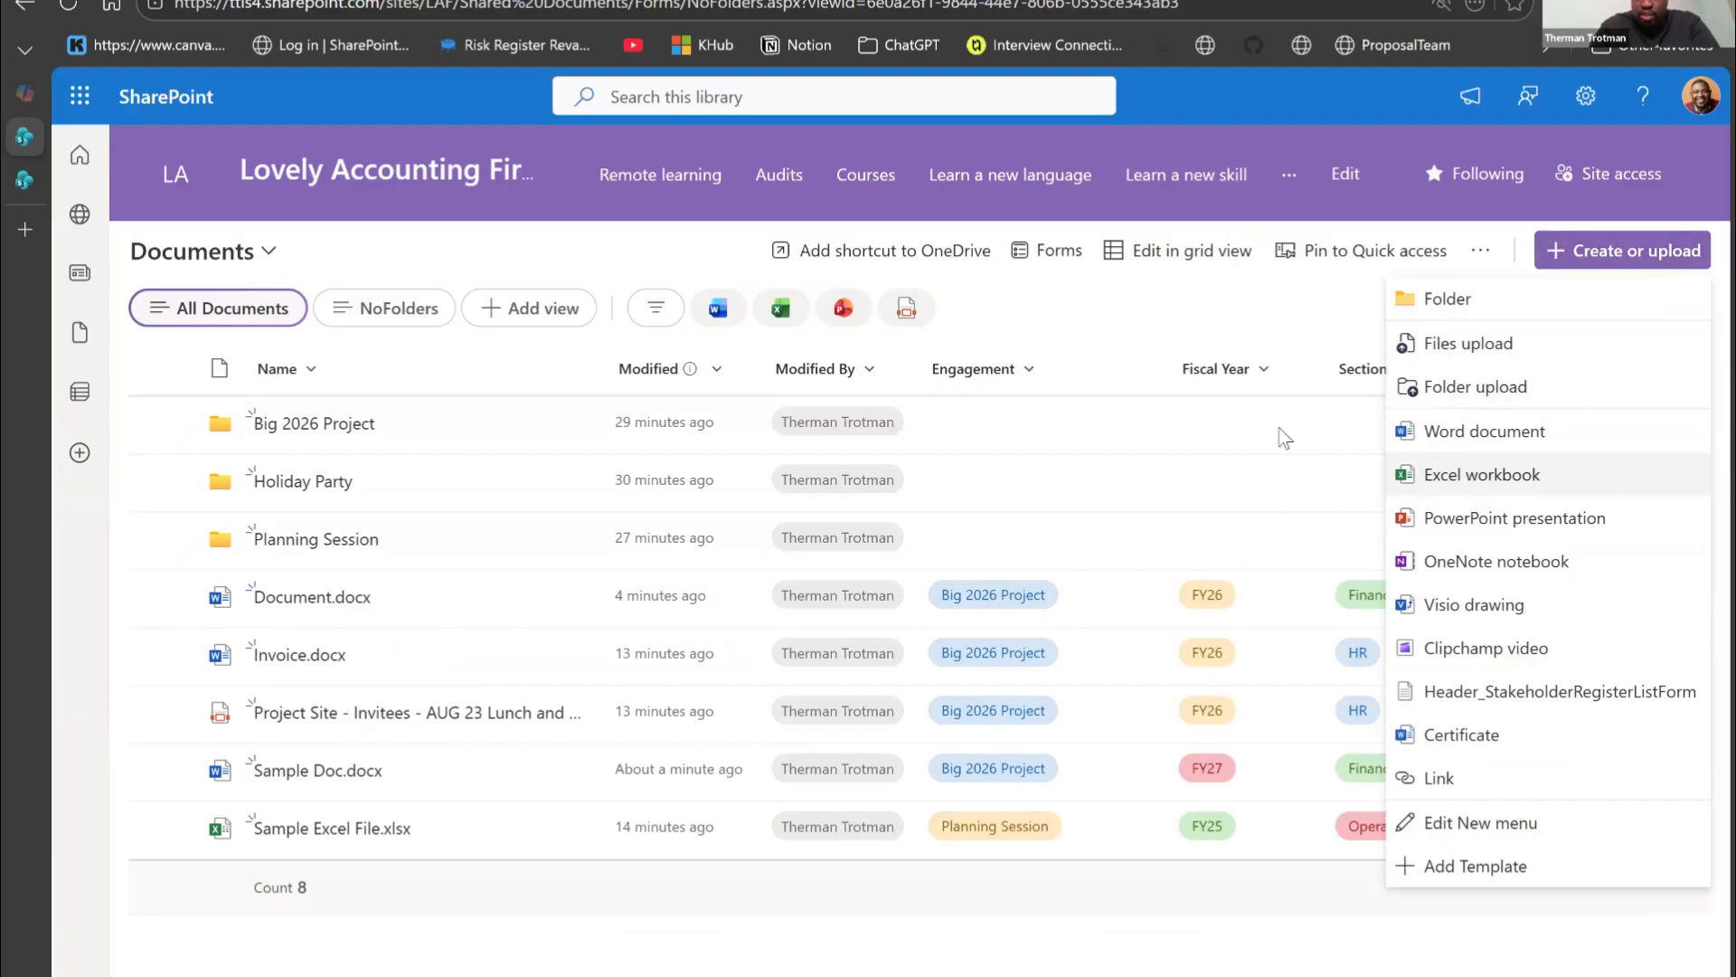
click(1253, 317)
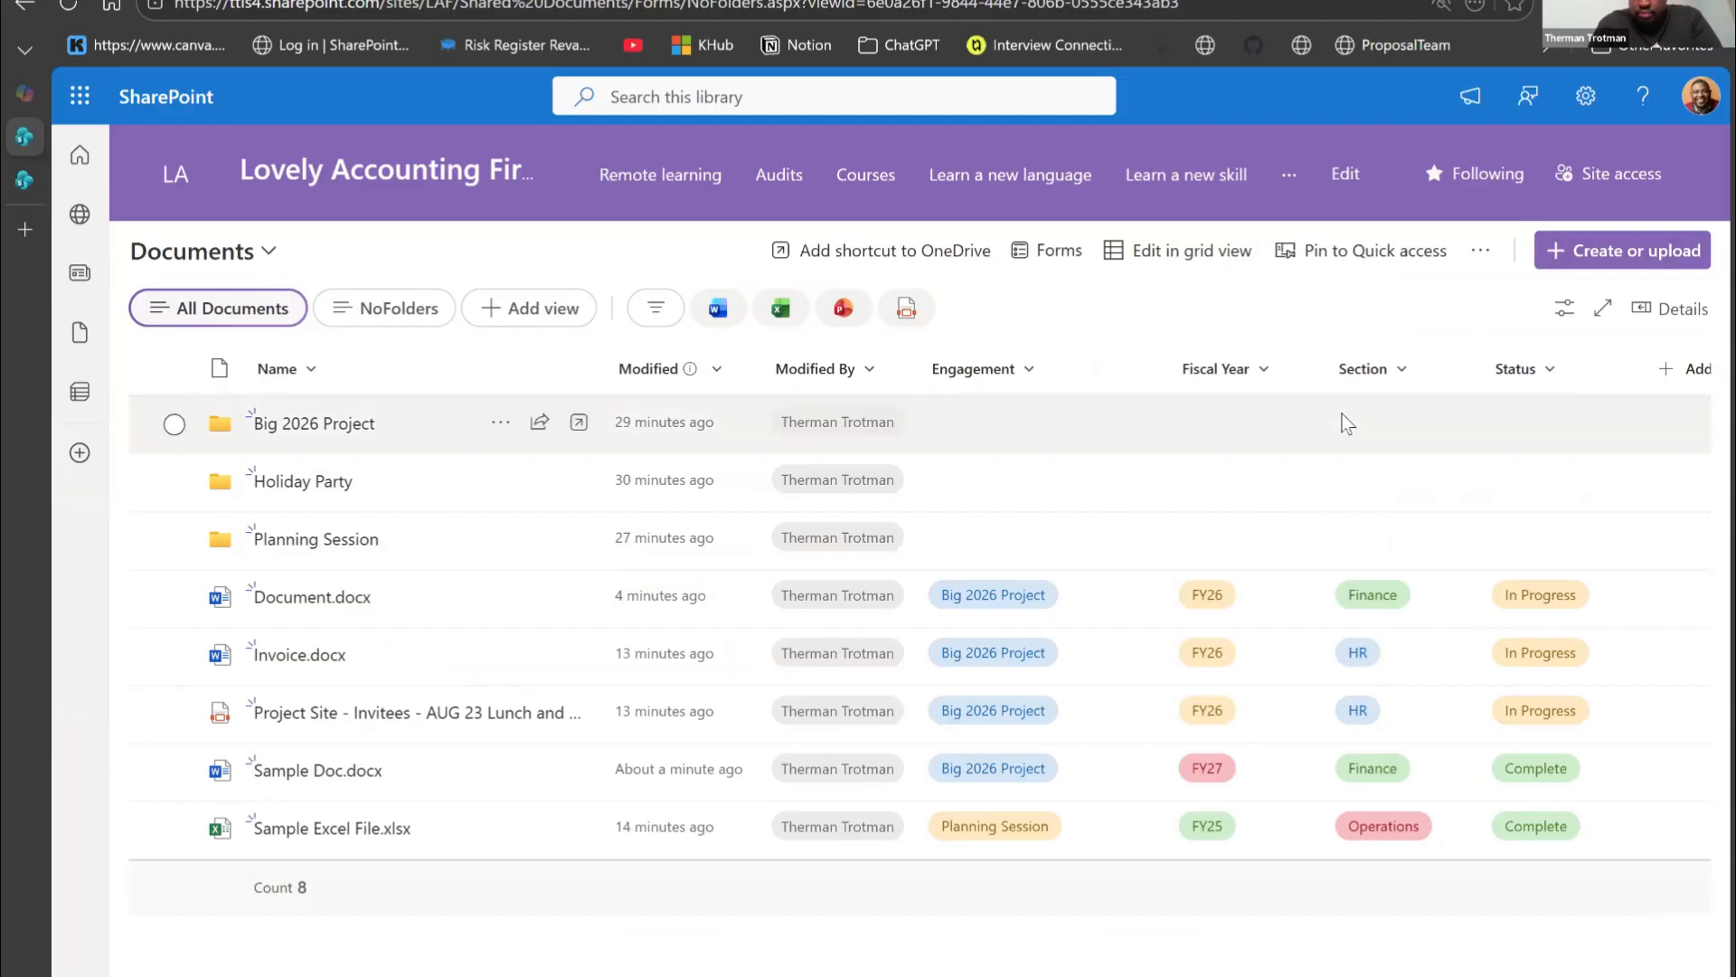
Step: Add a Person column named "Assigned To" to the Documents library
scroll(1592, 362, right, 2)
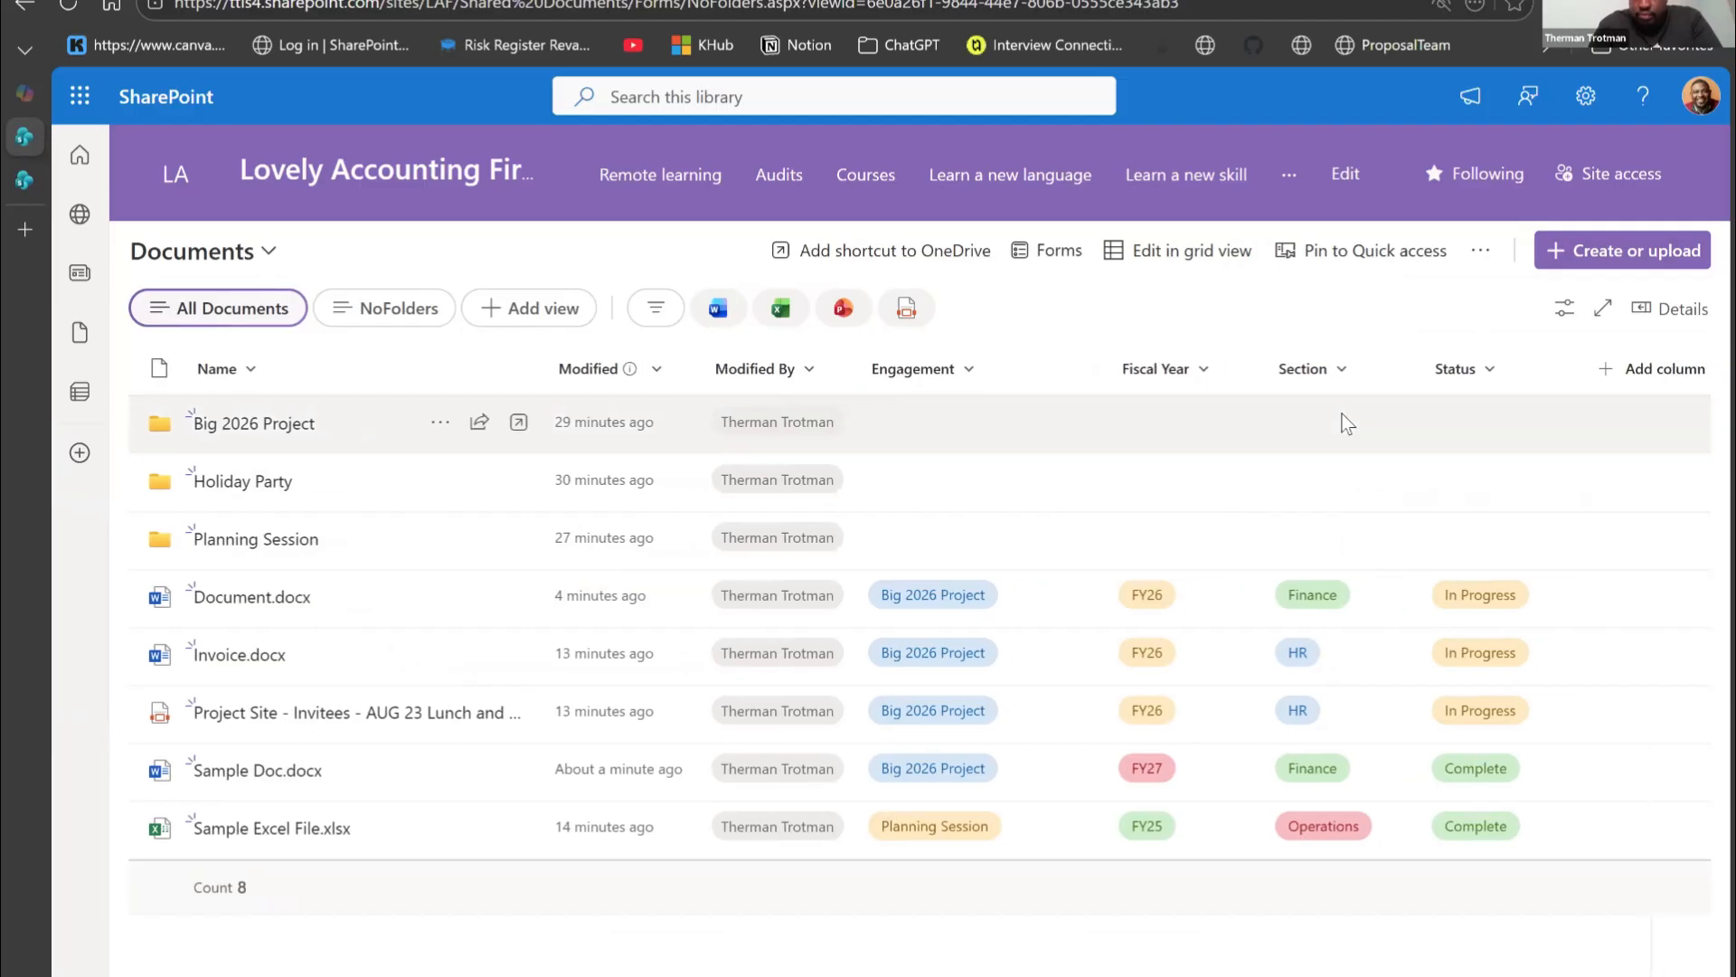
click(1610, 380)
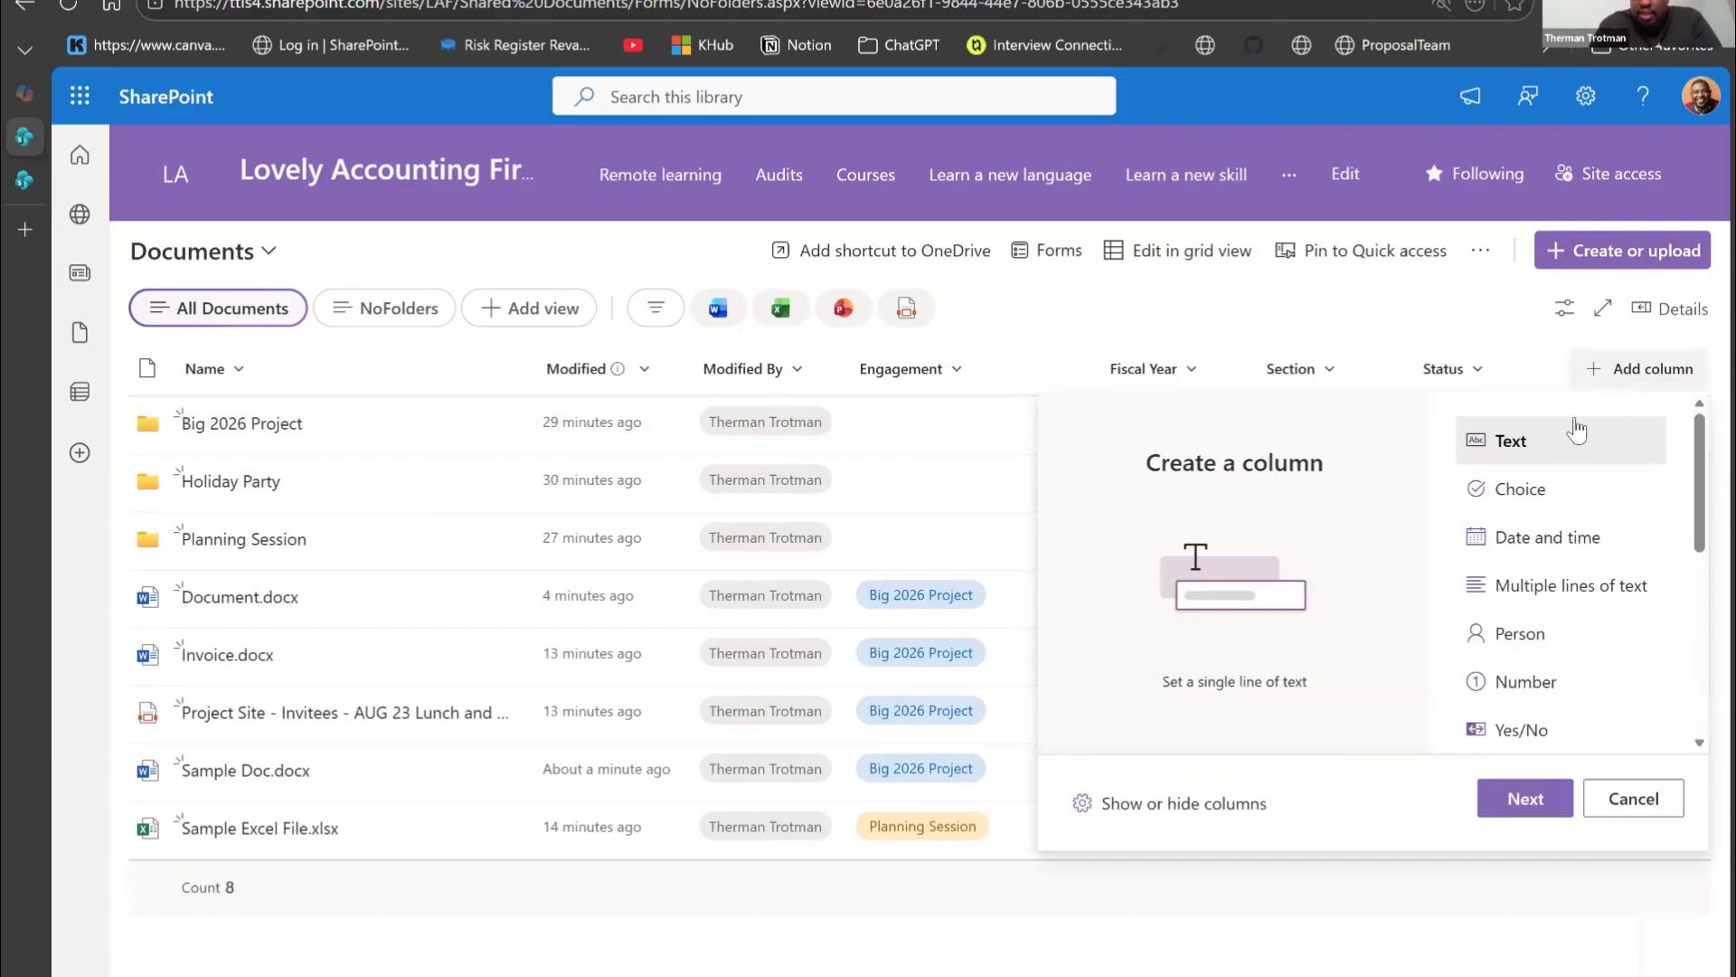
click(1526, 498)
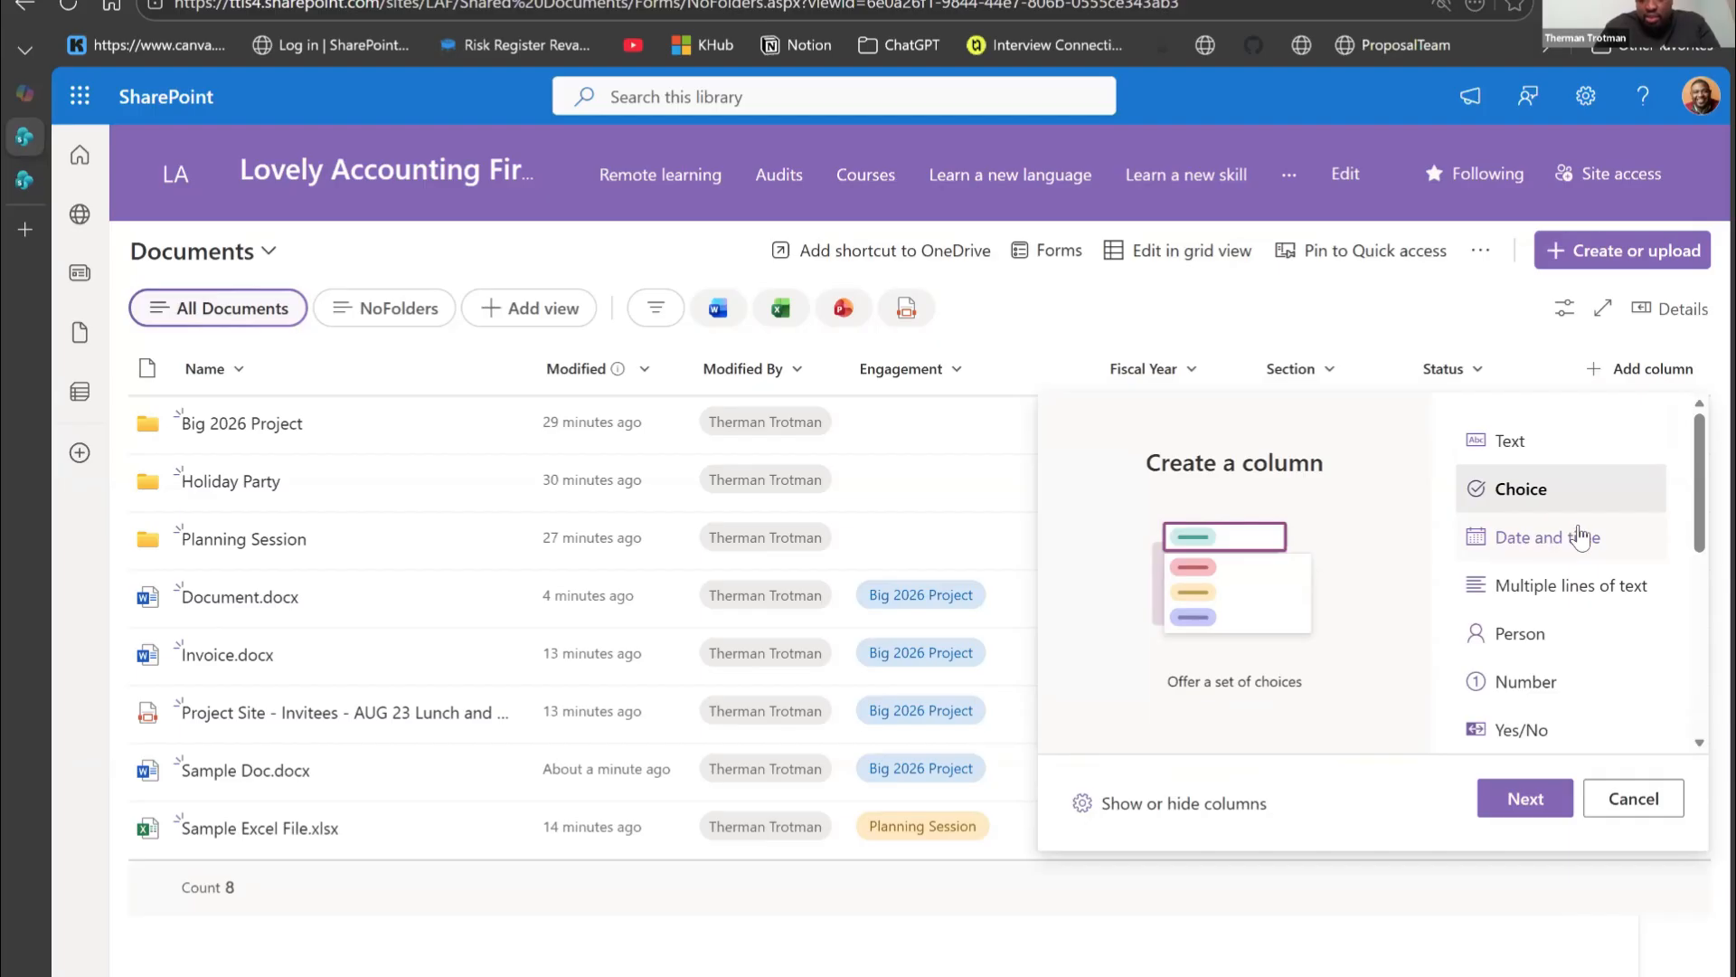
click(1525, 639)
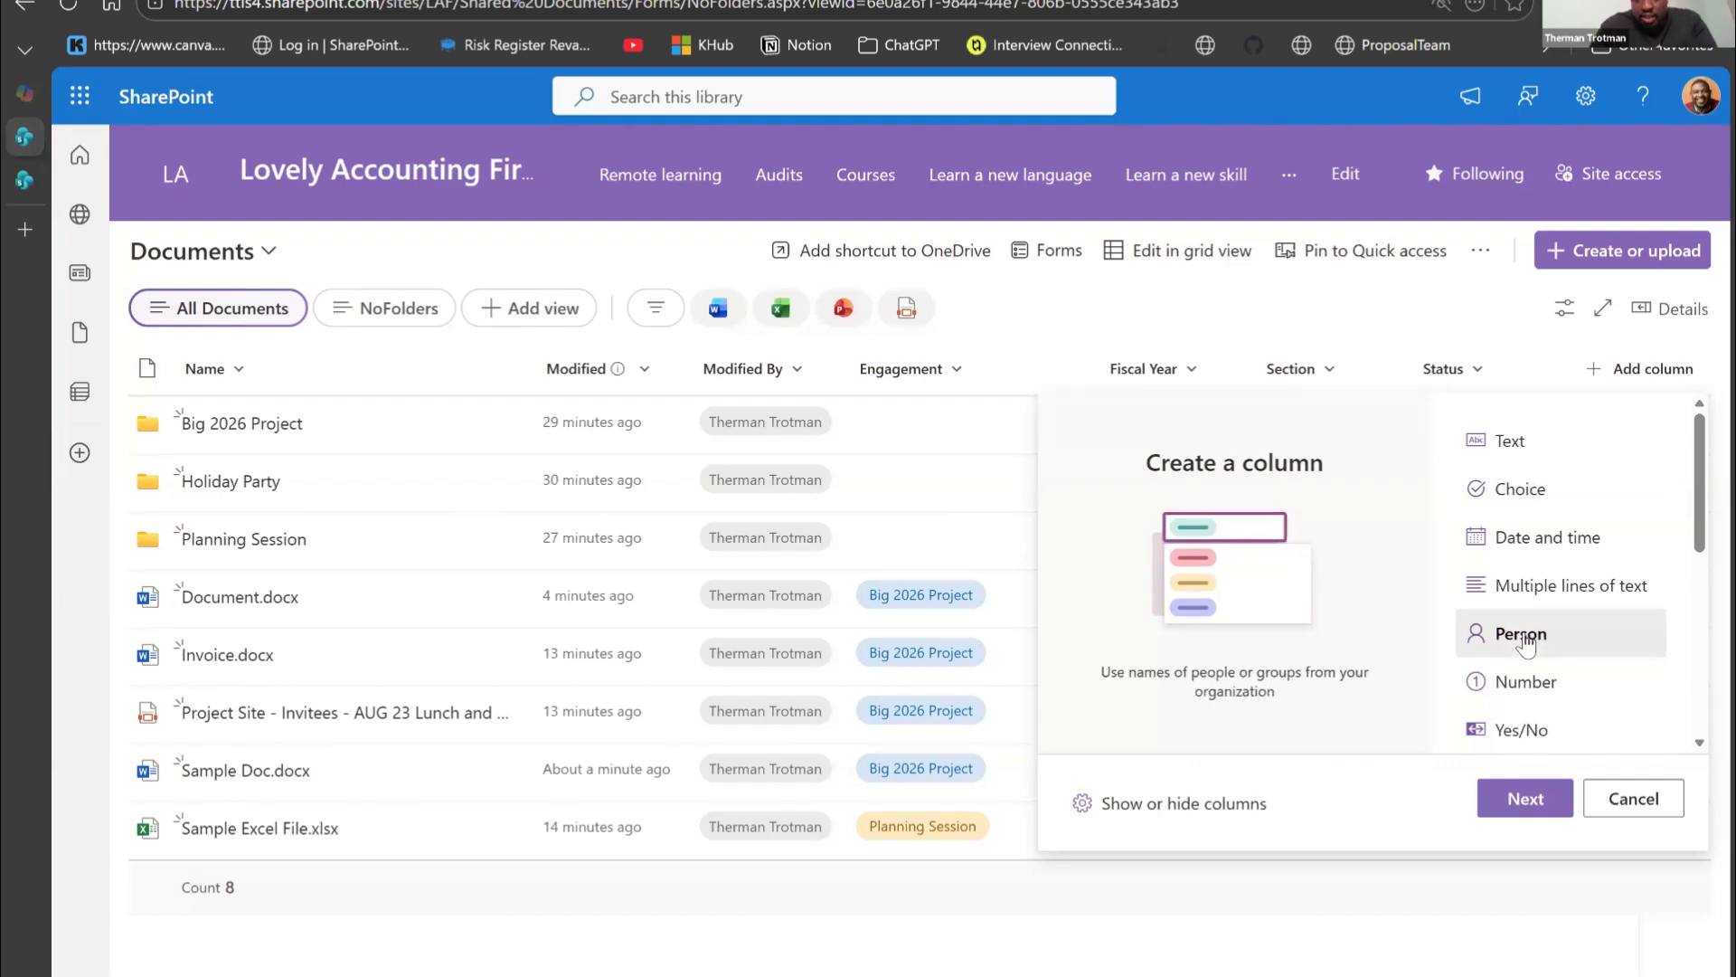
click(1525, 799)
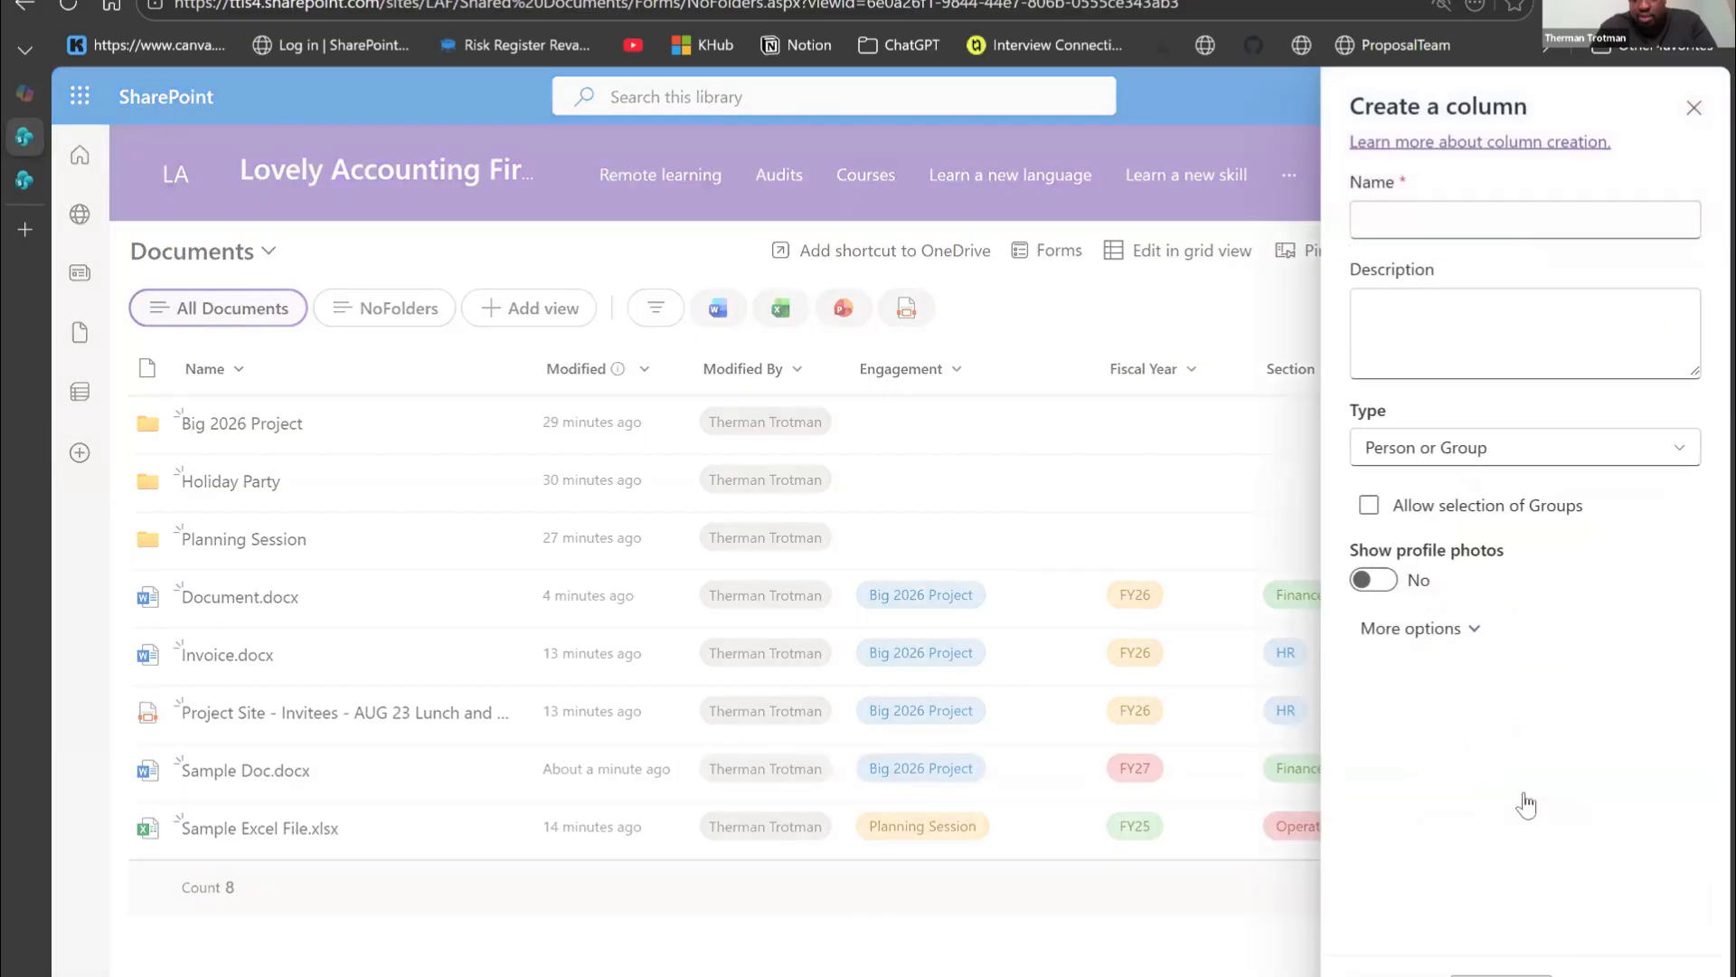
click(1443, 229)
text(A)
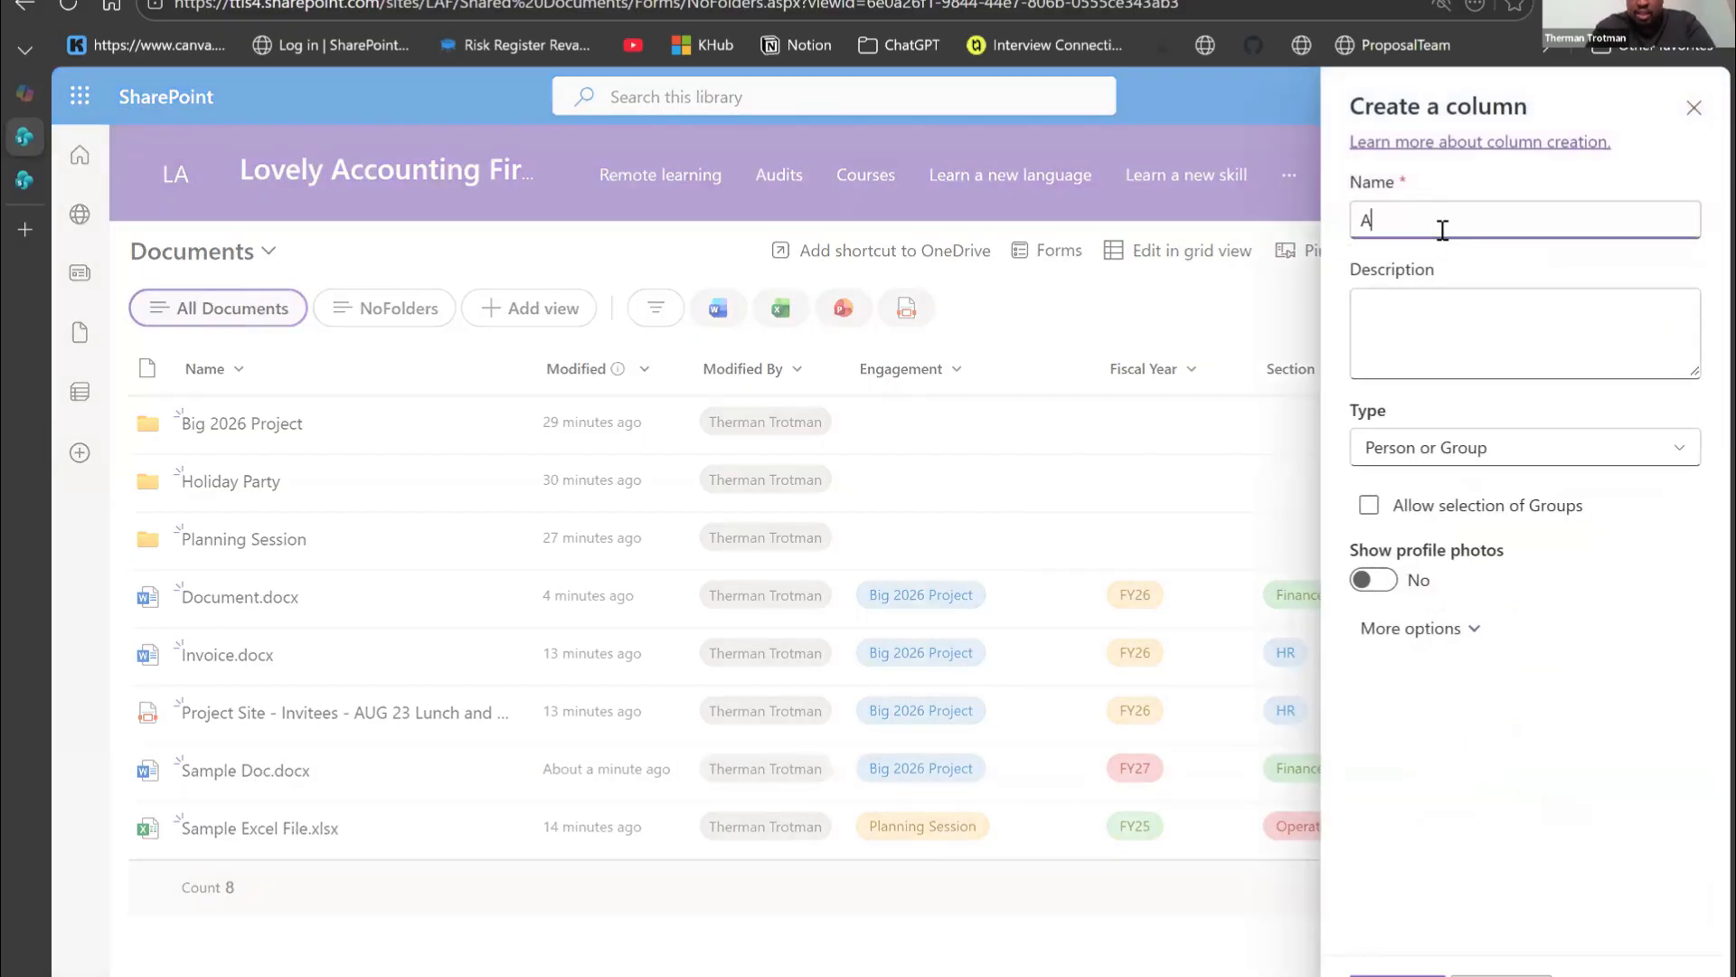
text(ssigned To)
right_click(1565, 807)
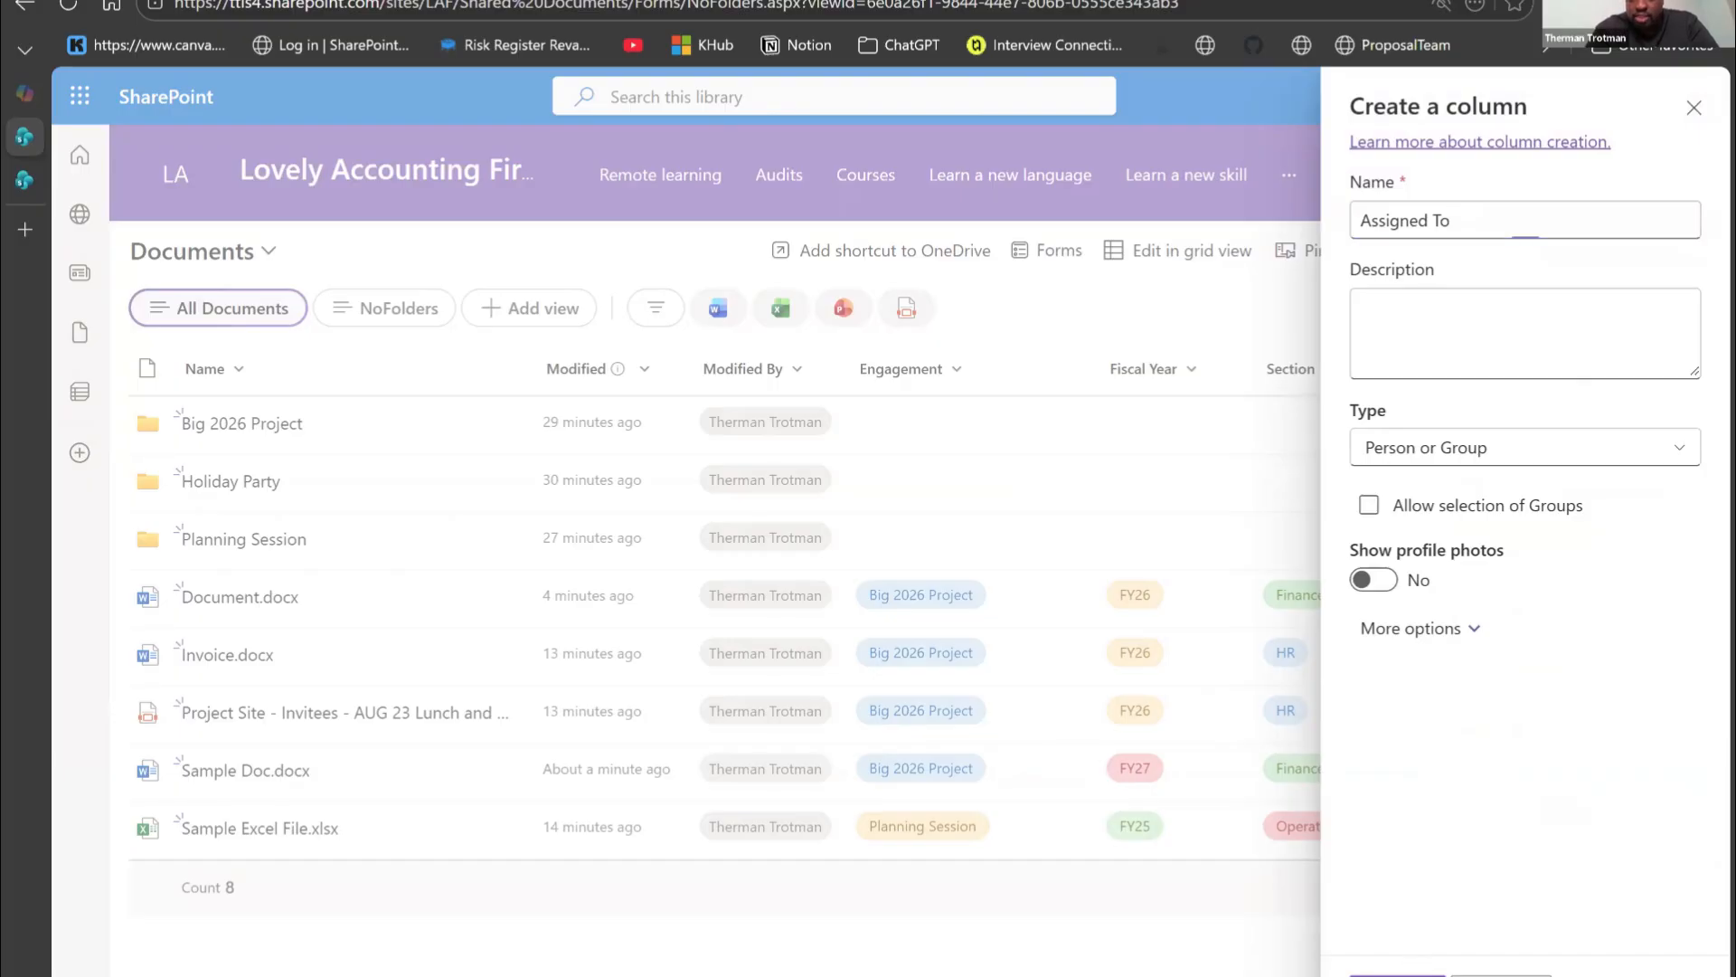
click(1393, 974)
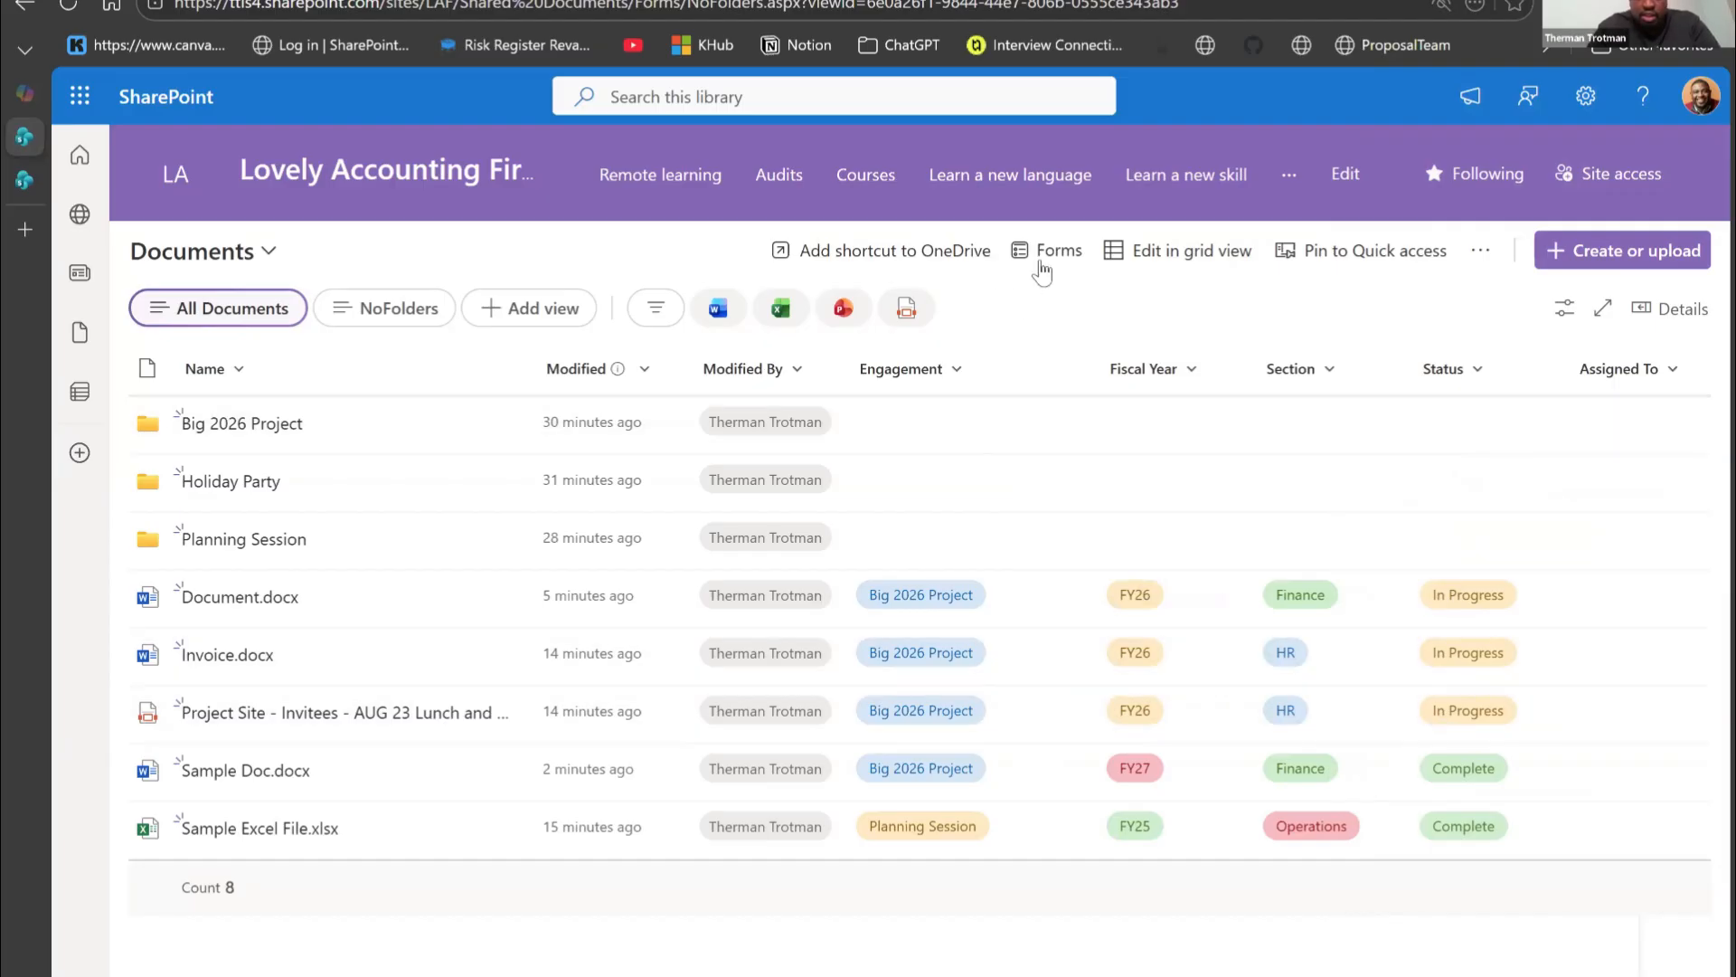
Step: In grid editing, set the Assigned To of Document.docx to the Marketing Assistant found in the directory
click(1162, 262)
click(1044, 599)
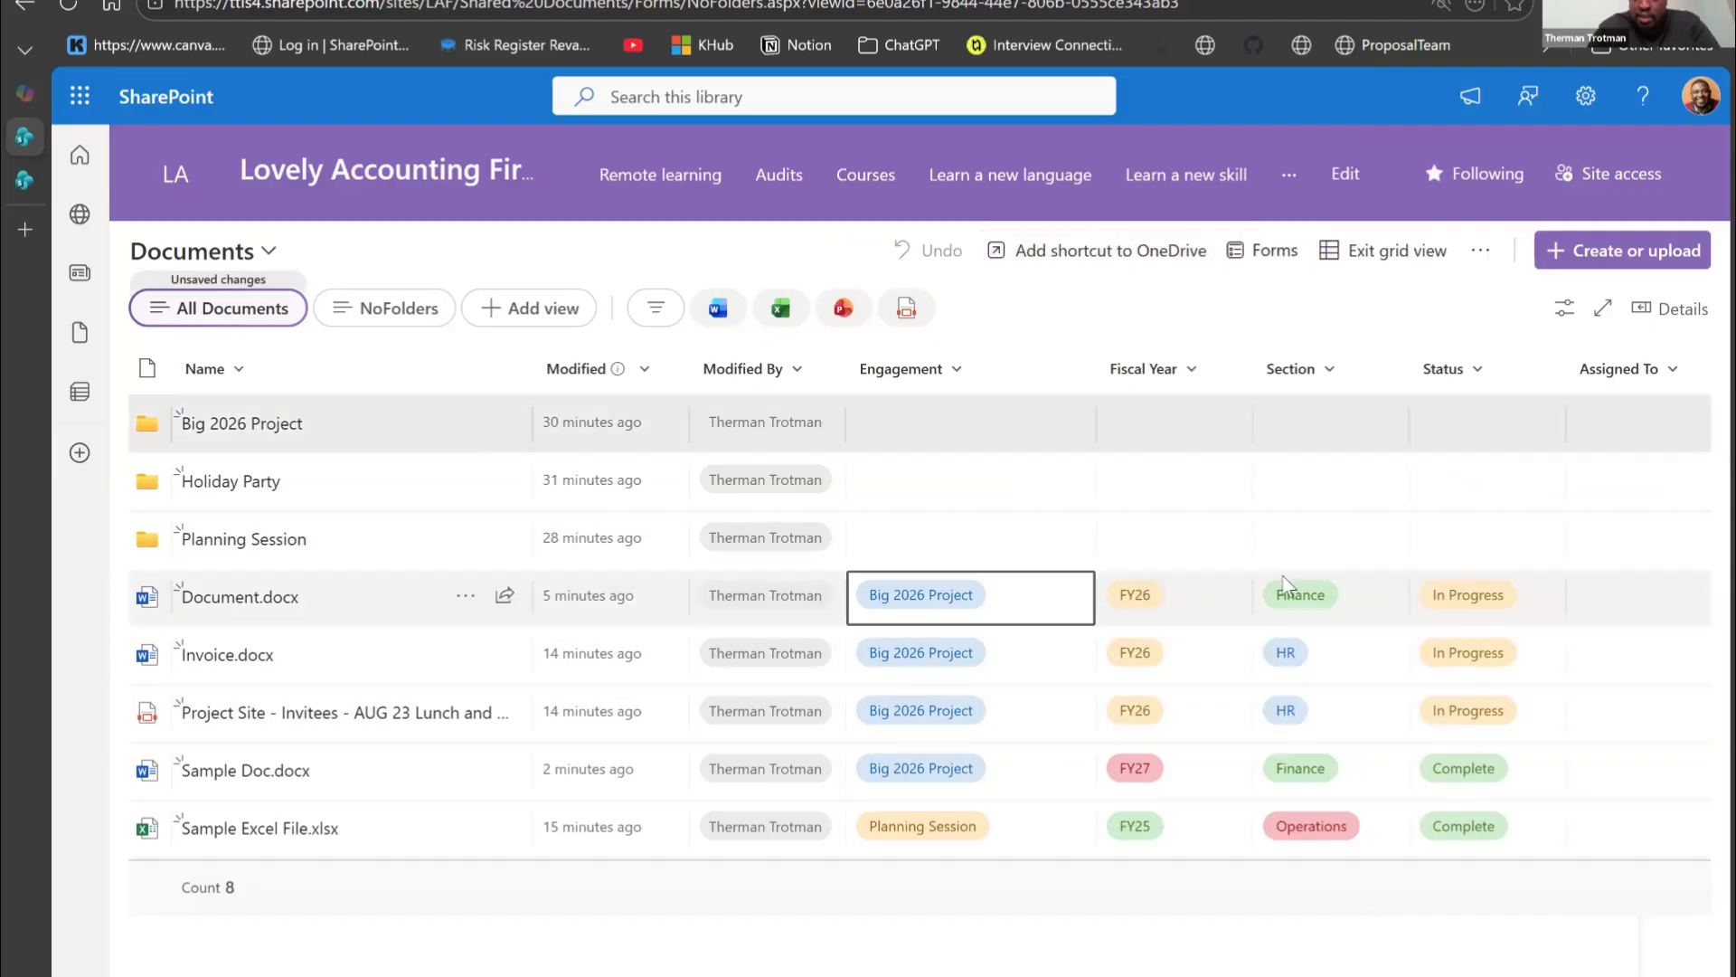
click(1431, 589)
click(1638, 626)
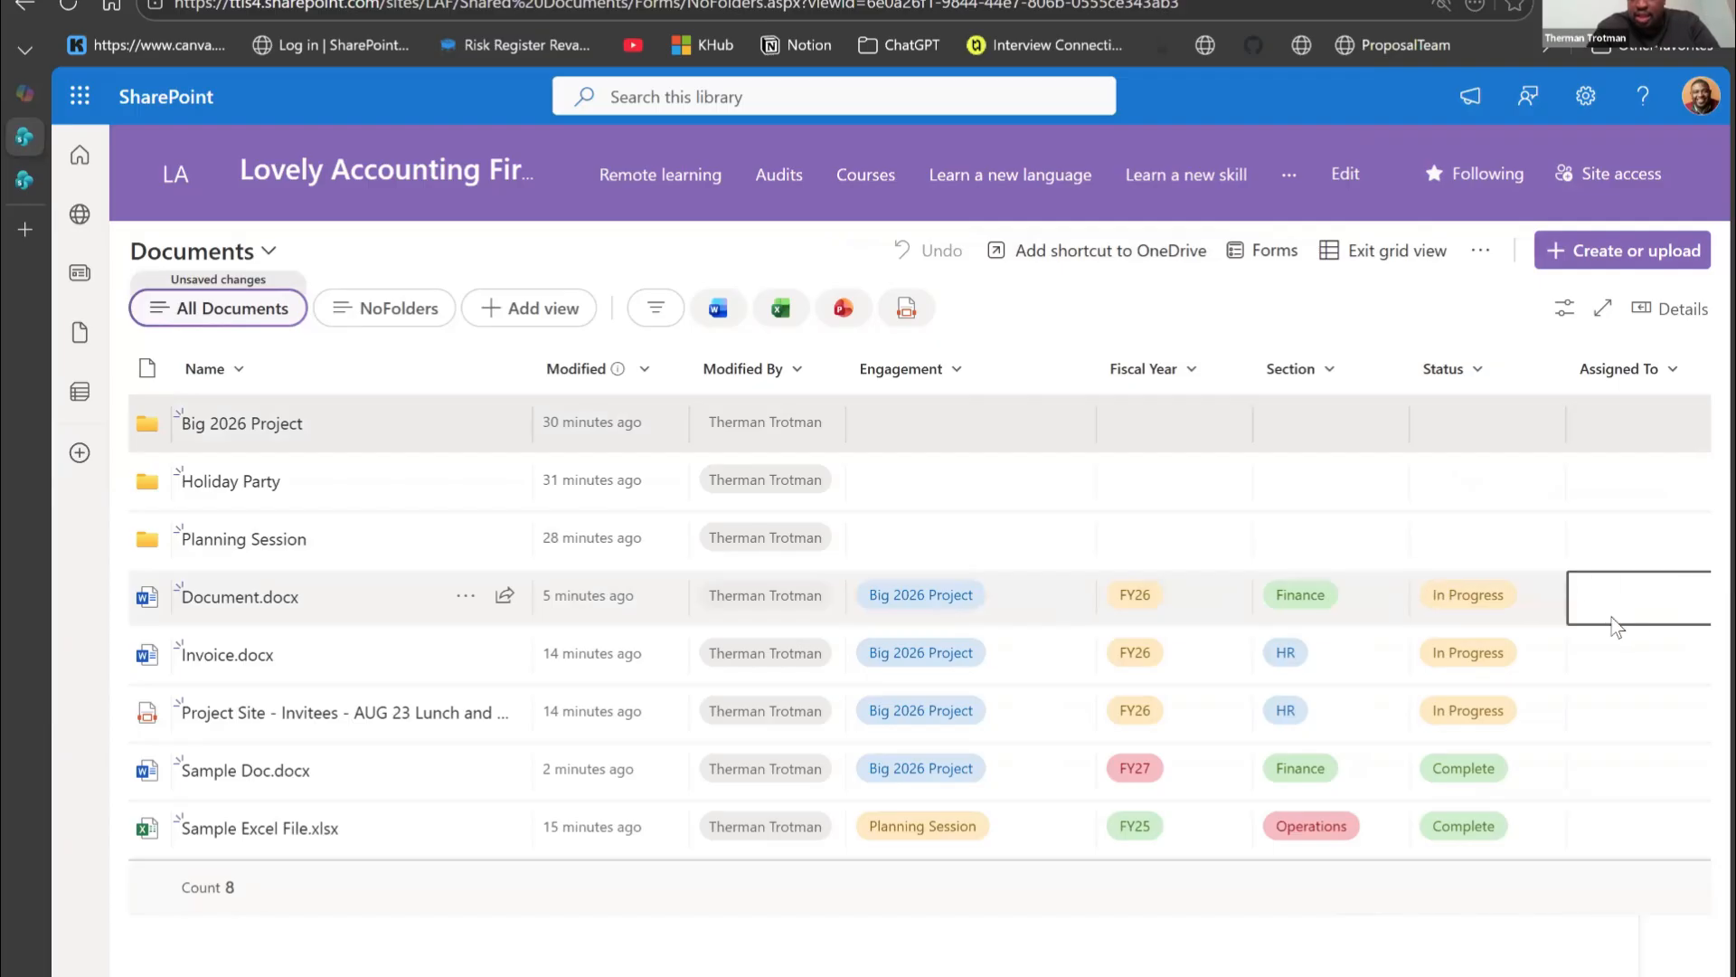
scroll(1617, 626, right, 1)
click(1514, 595)
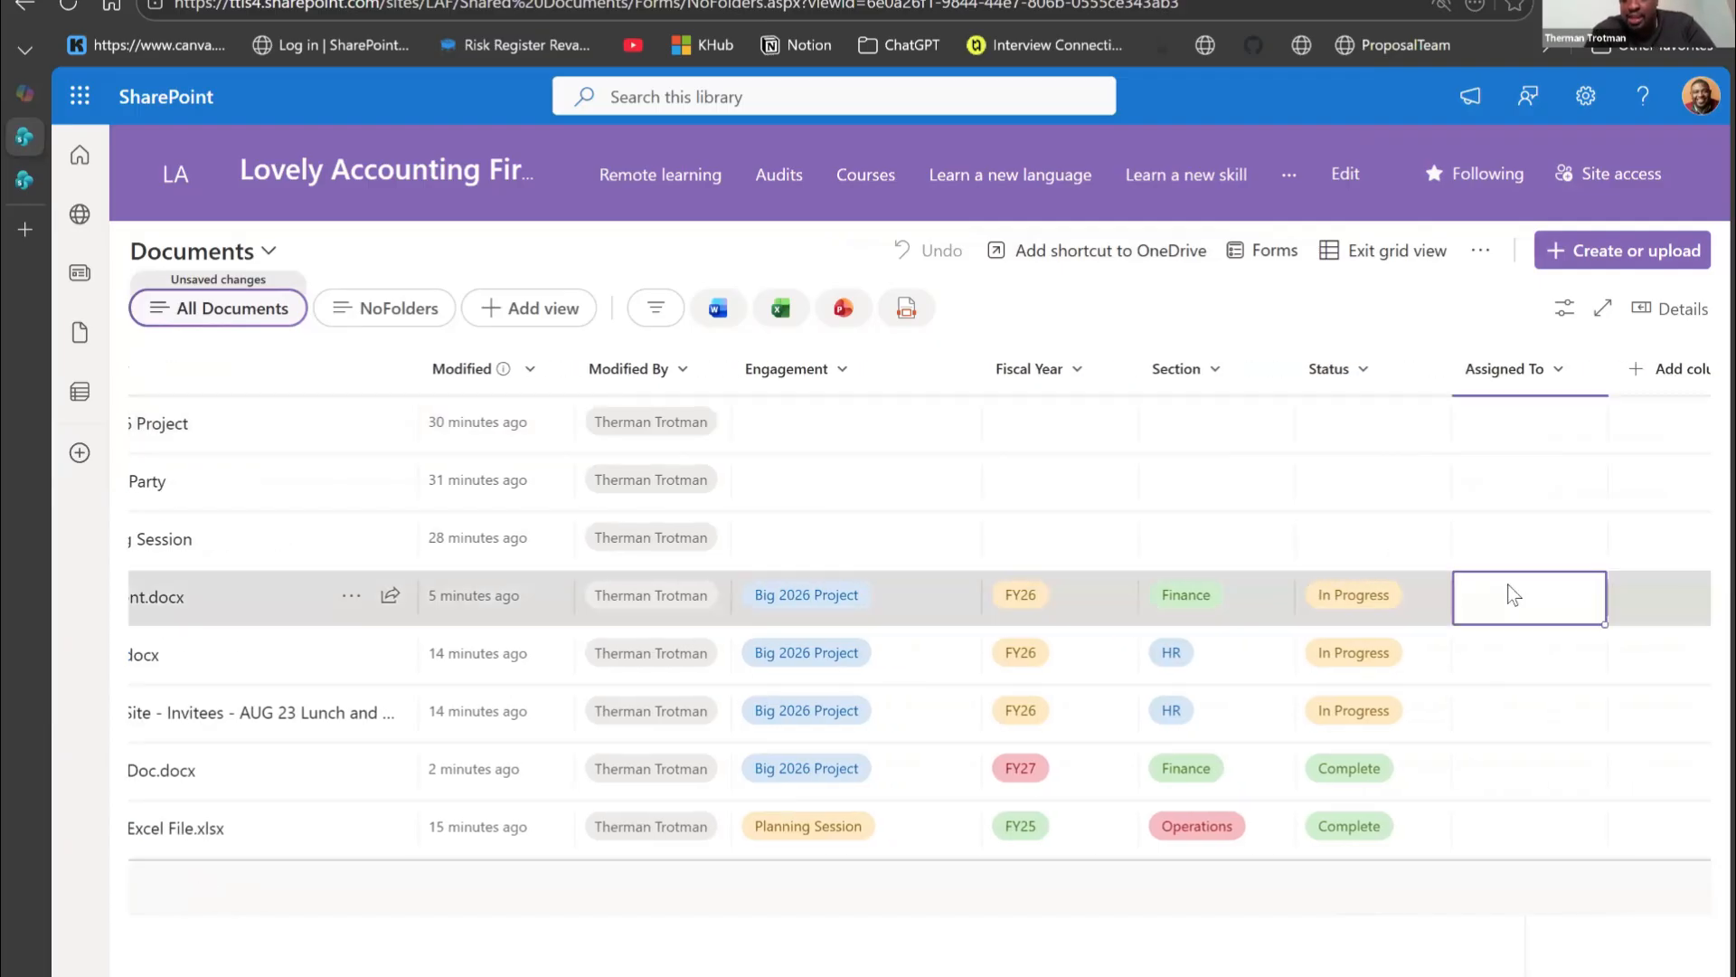
click(1514, 595)
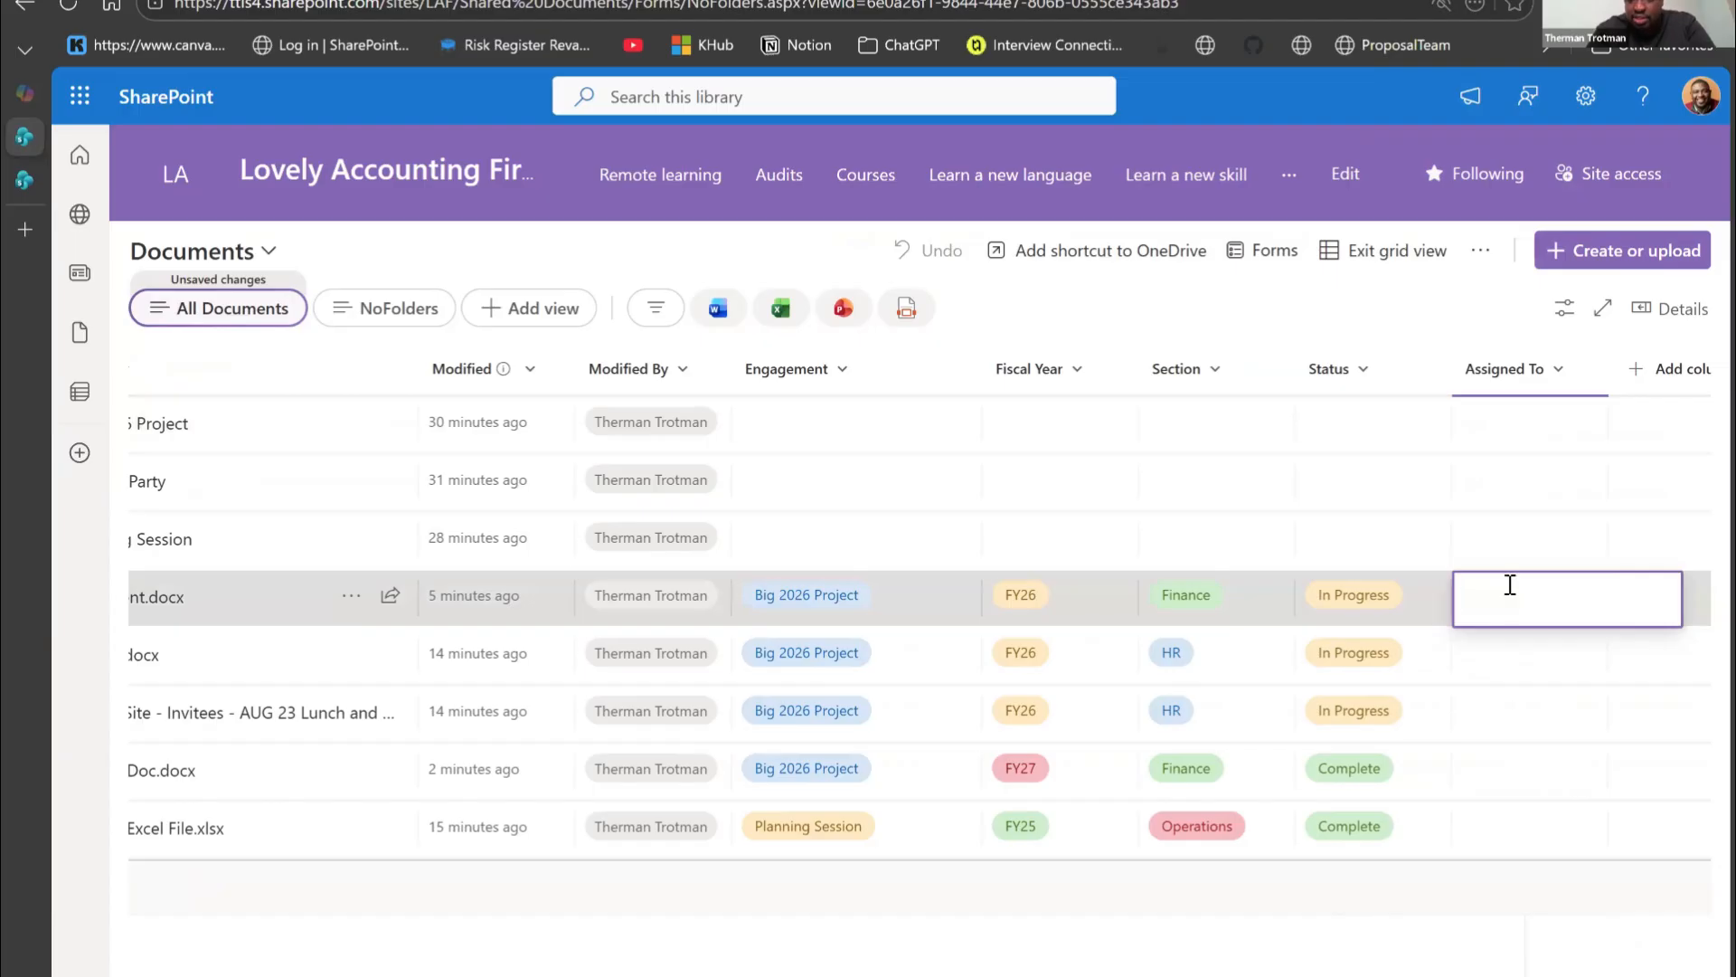
text(al)
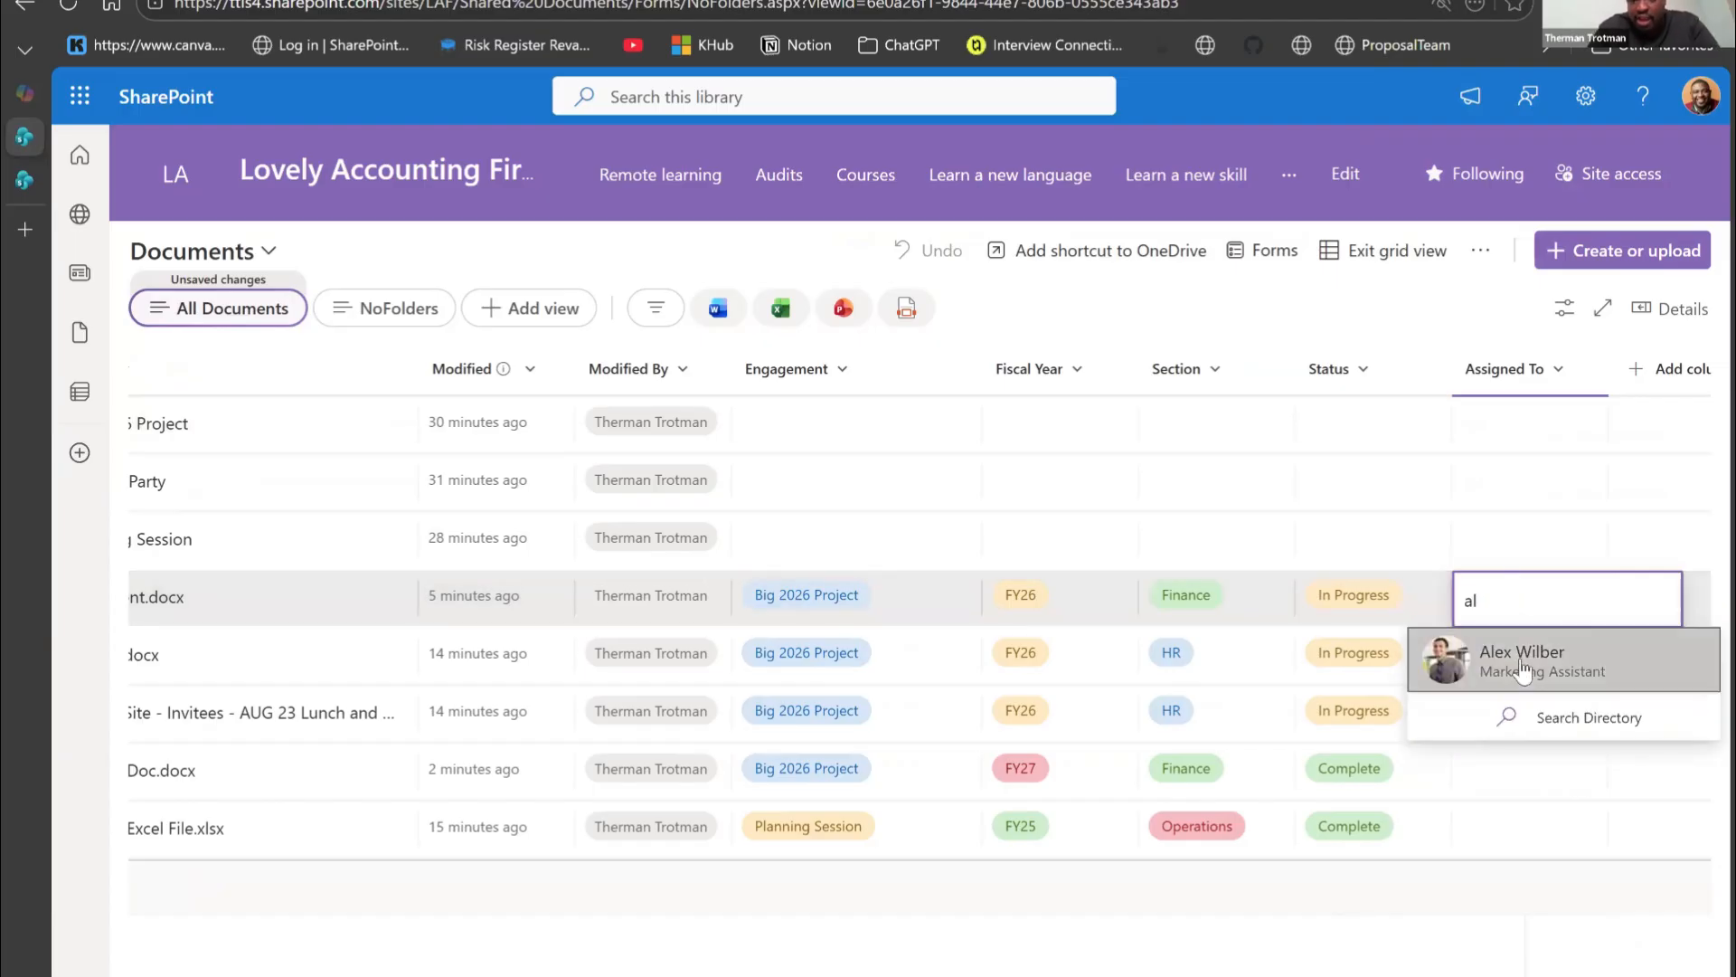
click(1519, 659)
Step: Assign Invoice.docx to another colleague and the Project Site - Invitees file to the Marketing Assistant in the Assigned To column
click(1514, 674)
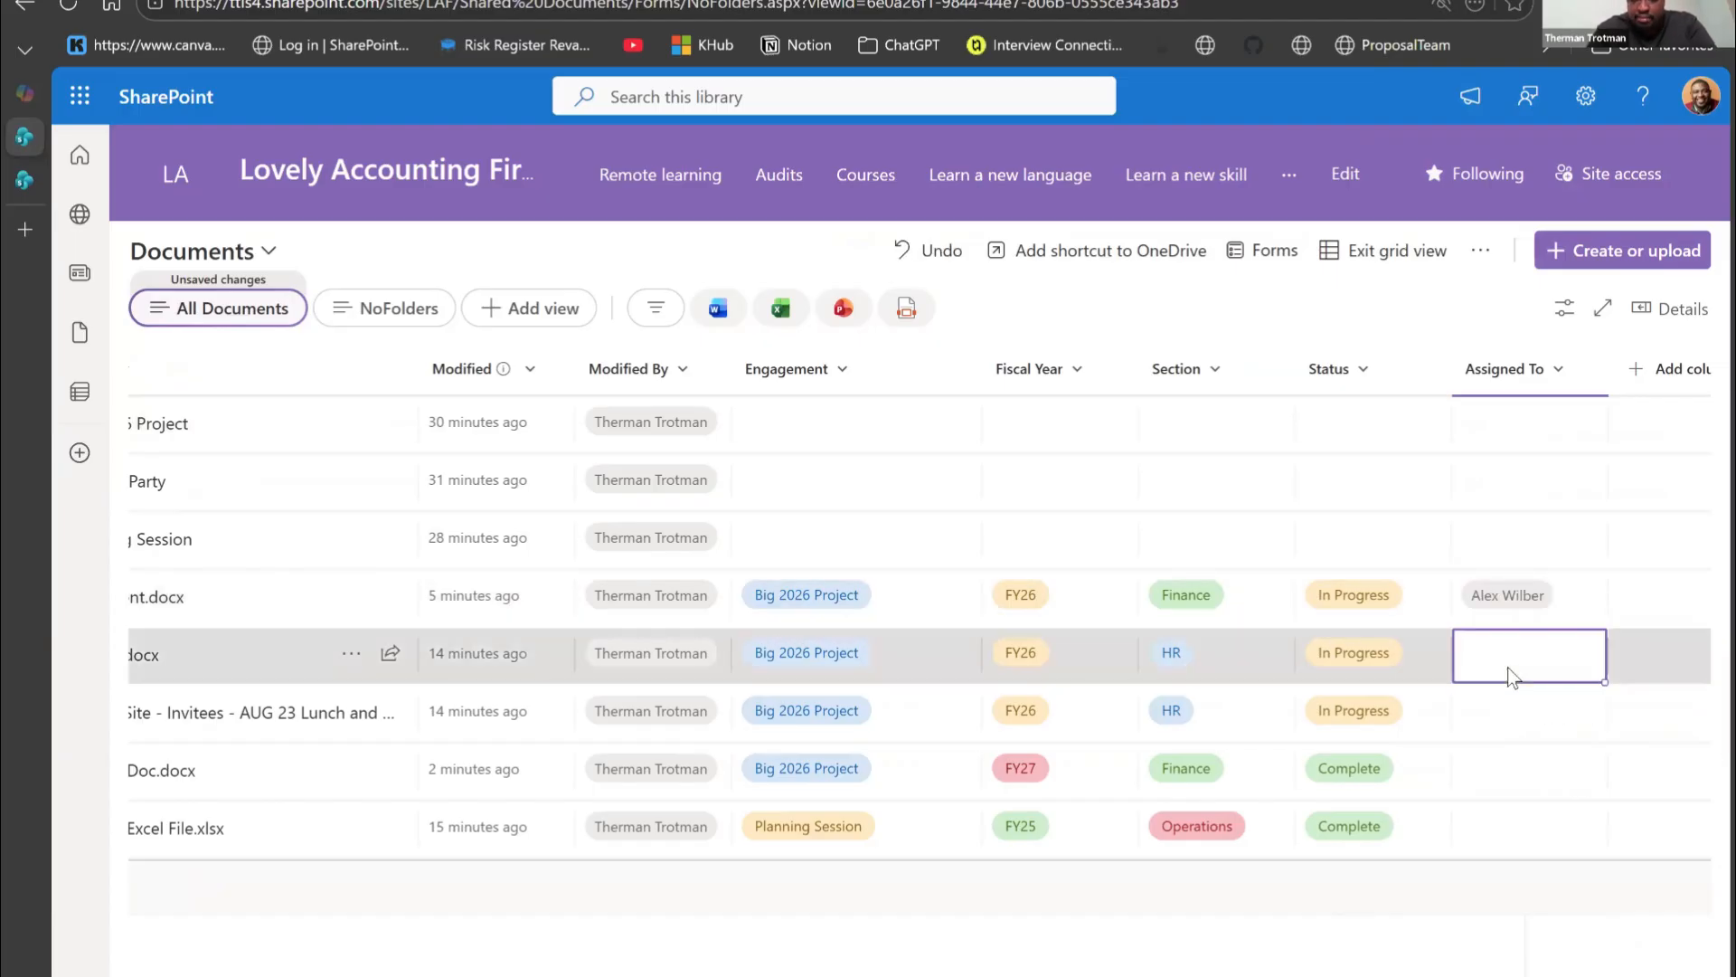
text(w)
key(BackSpace)
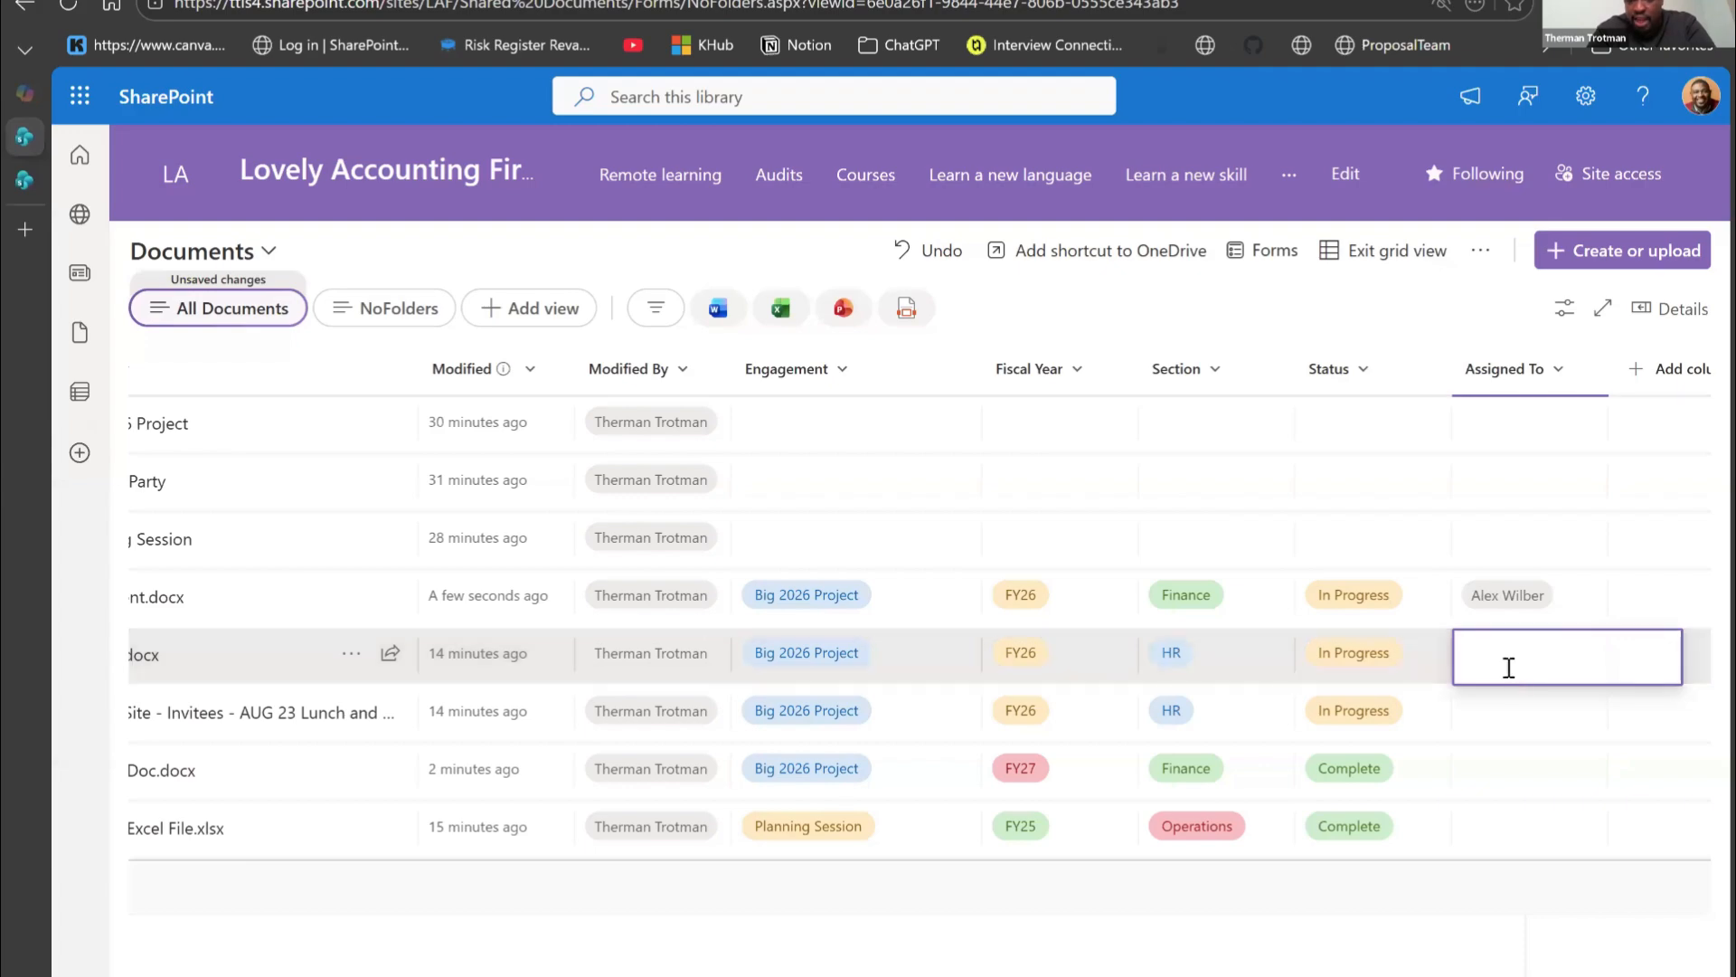
text(hen)
click(1535, 735)
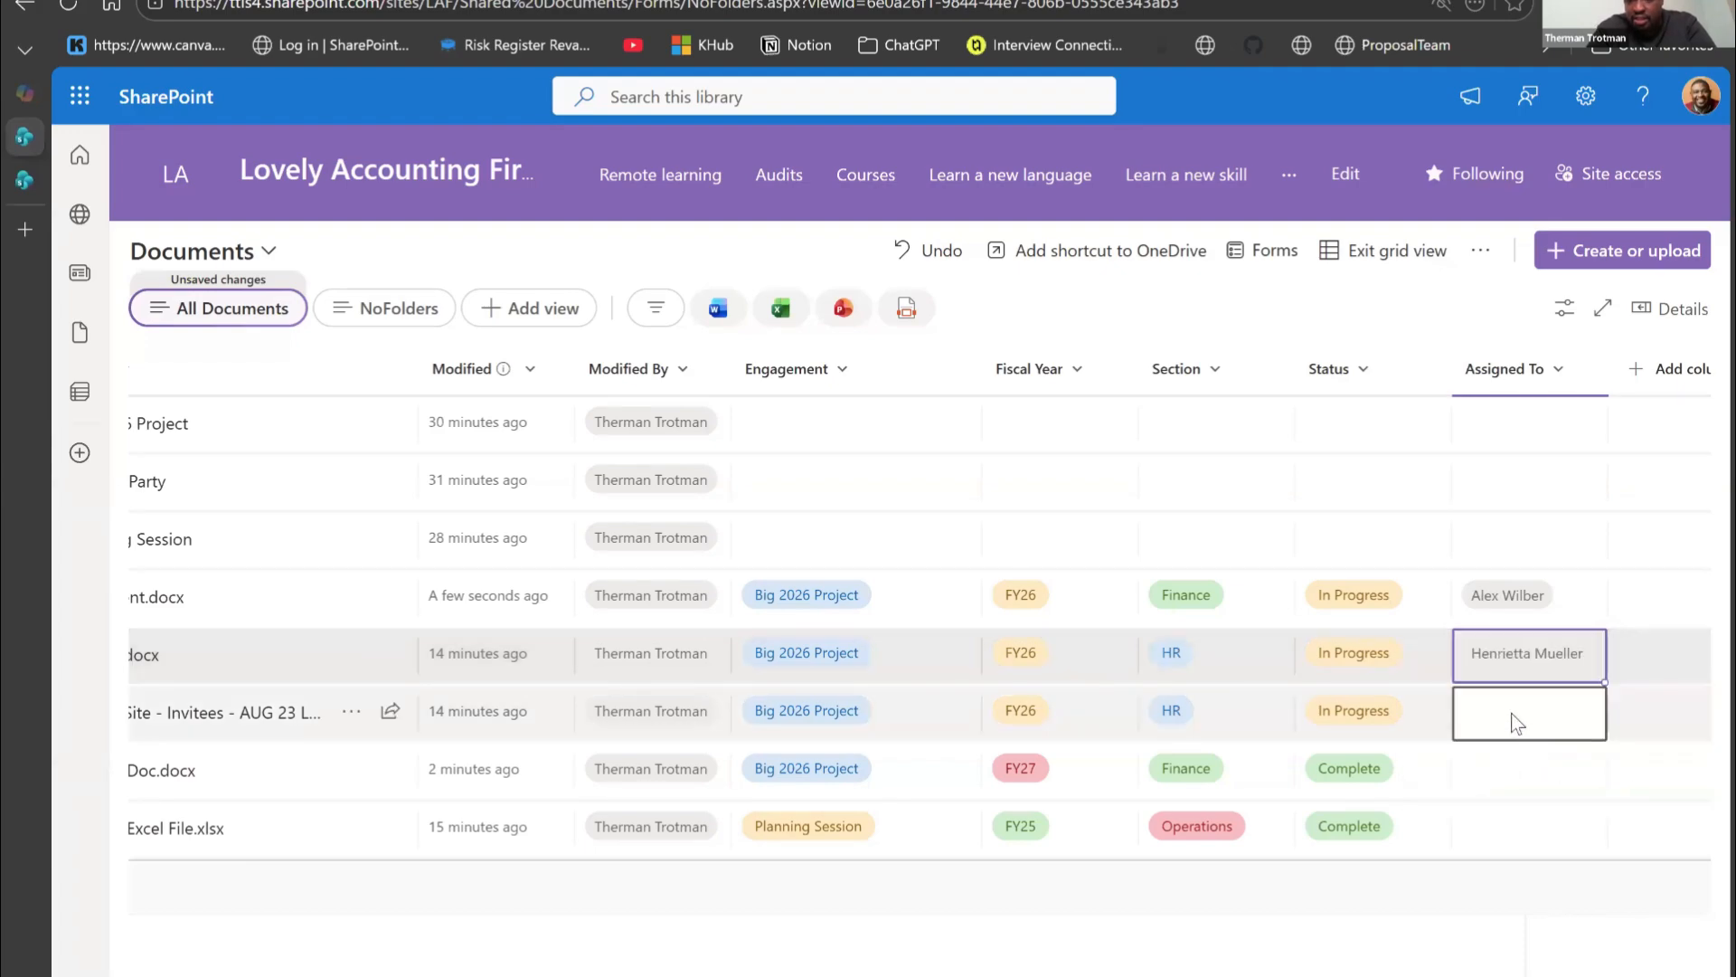
click(1511, 713)
text(al)
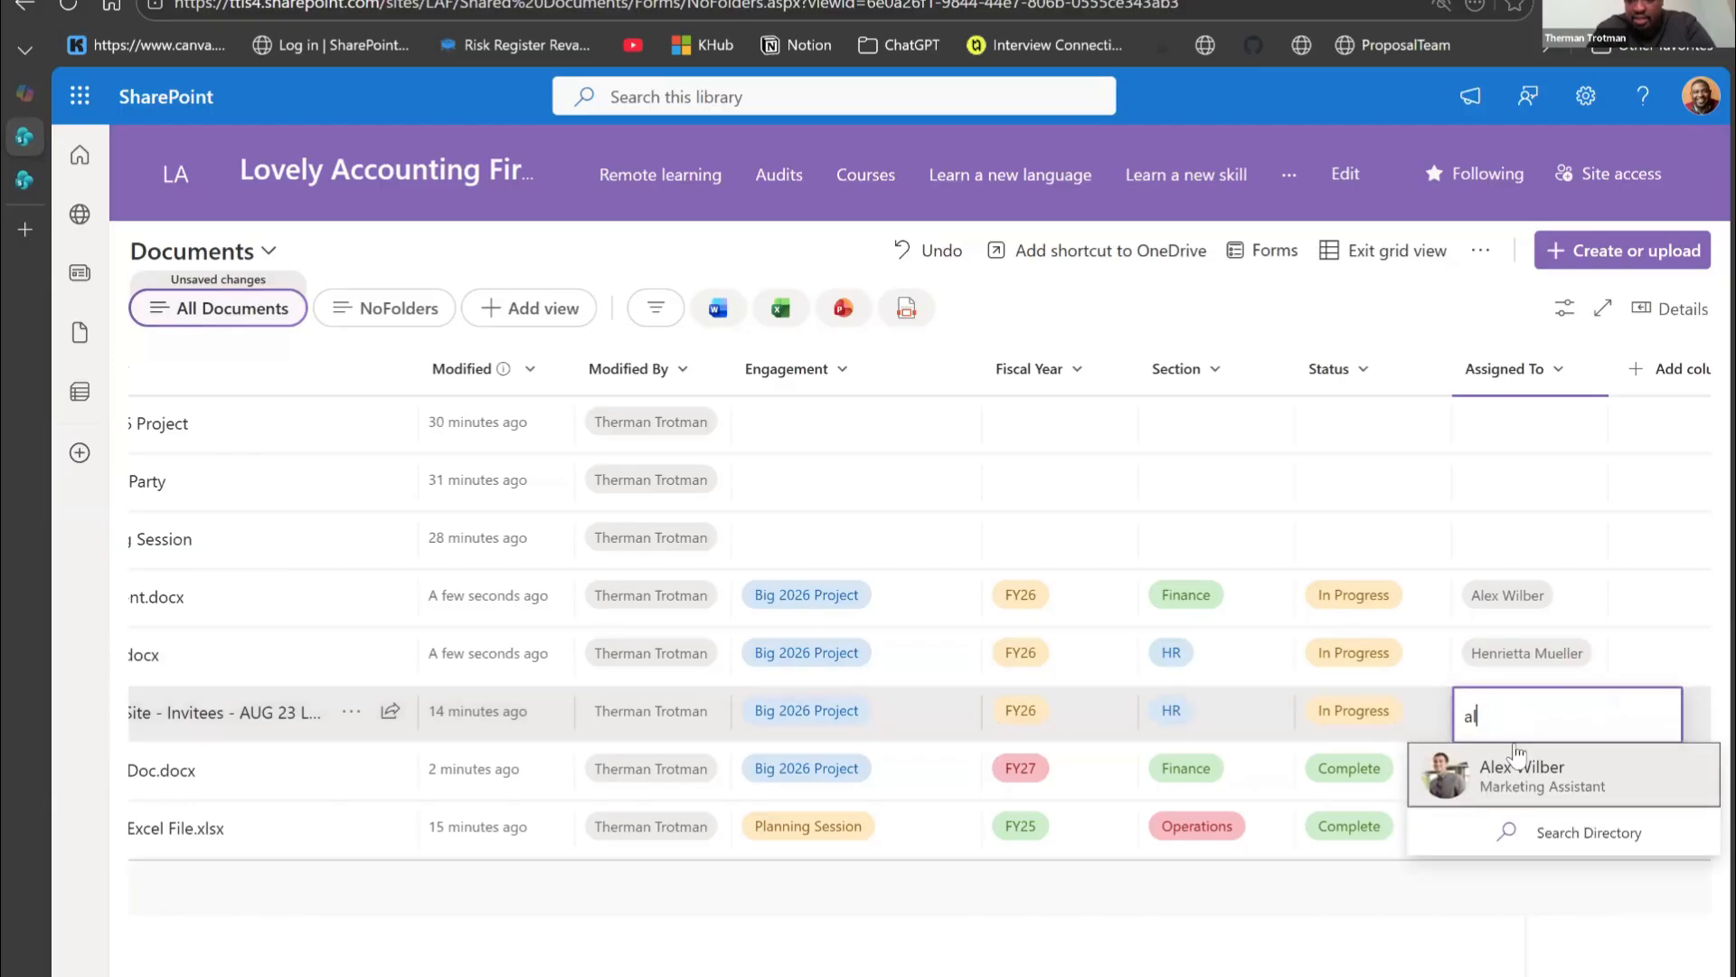
click(1504, 775)
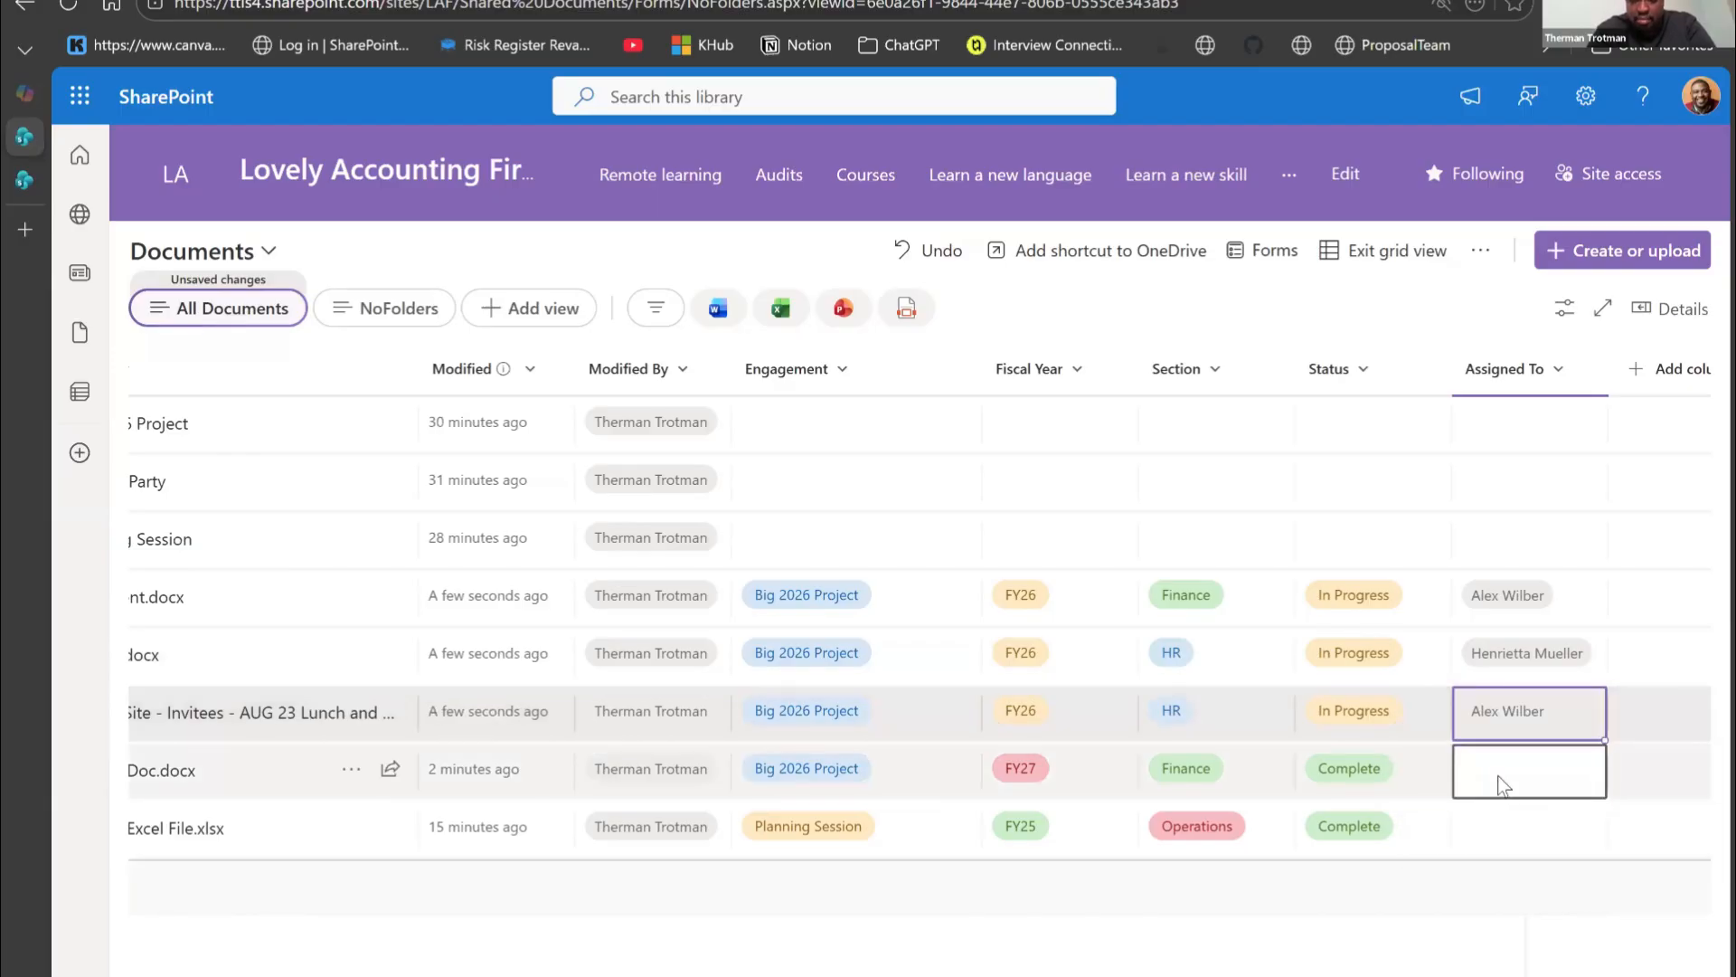
Step: Assign Sample Doc.docx to the Marketing Manager and Sample Excel File.xlsx to the Director, and finish grid editing
click(1503, 785)
text(meg)
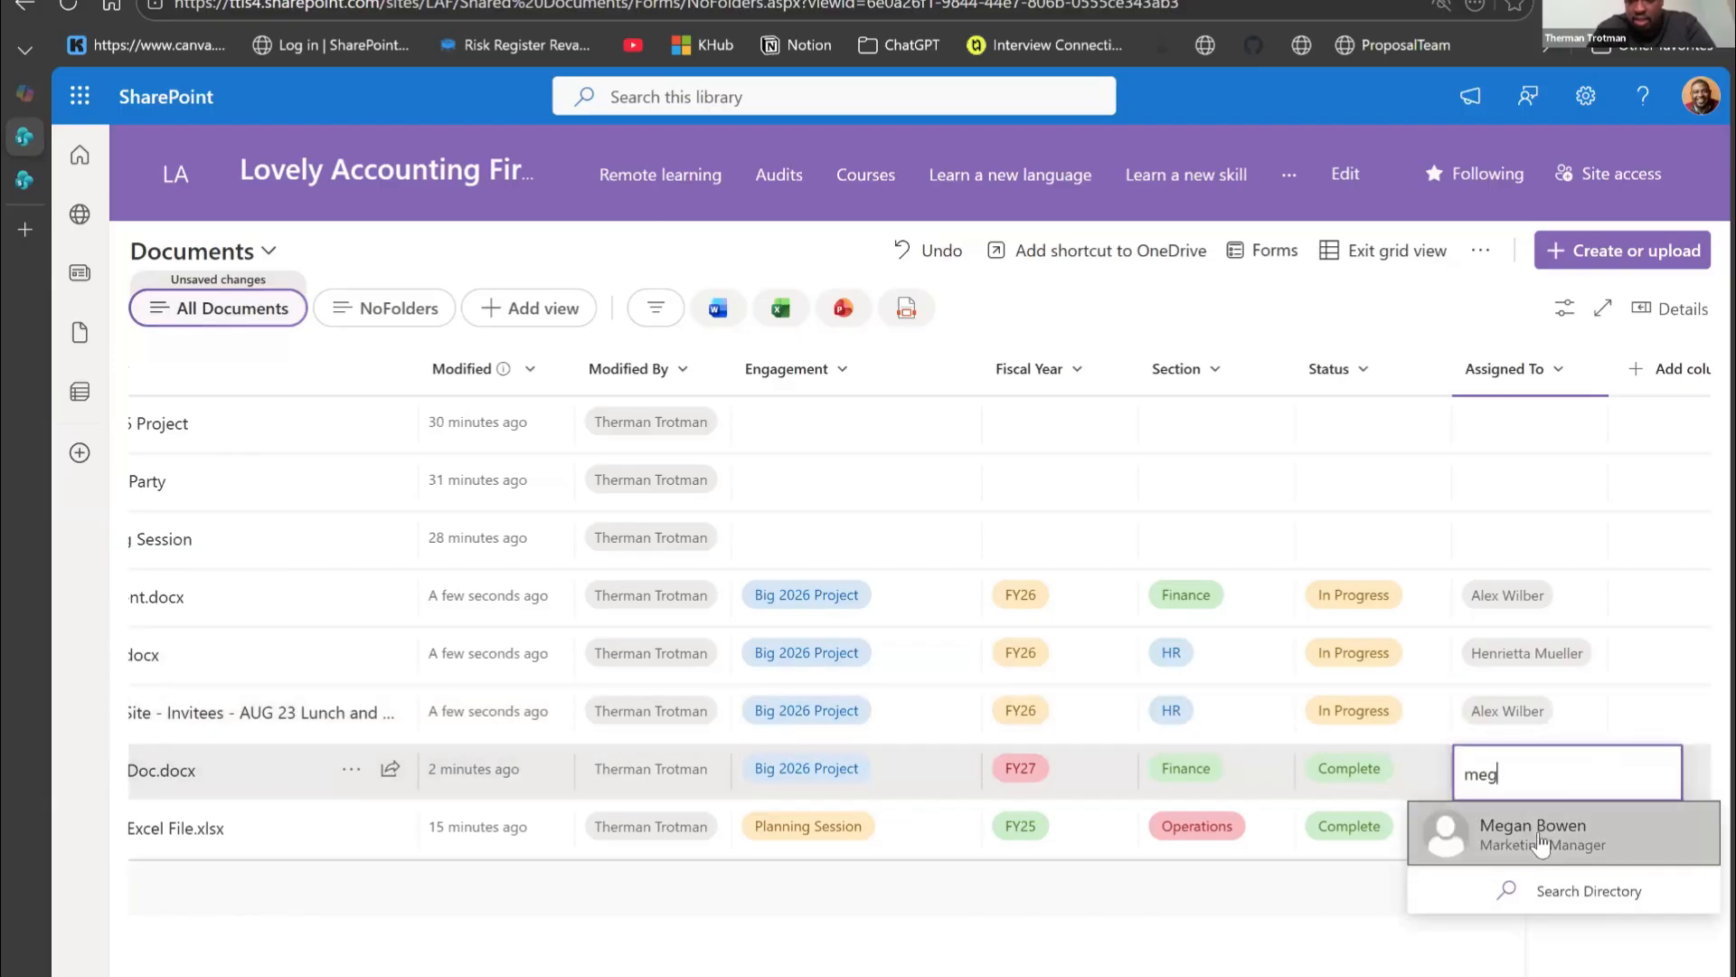
click(1540, 843)
click(1518, 836)
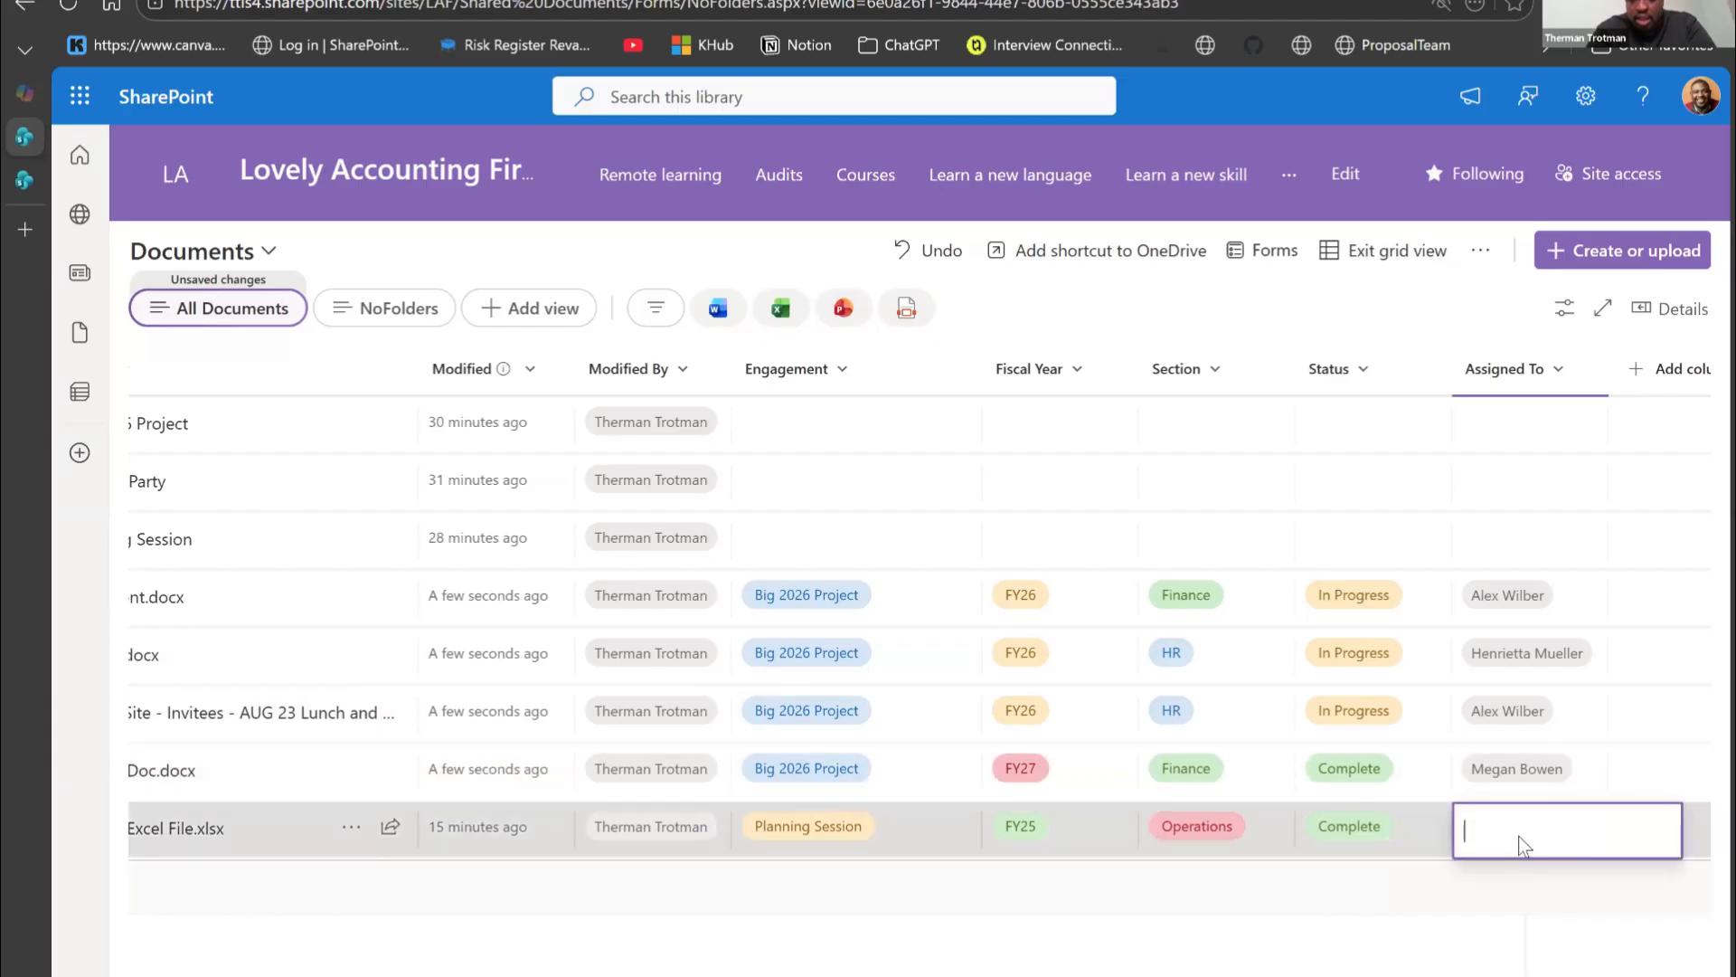
text(nes)
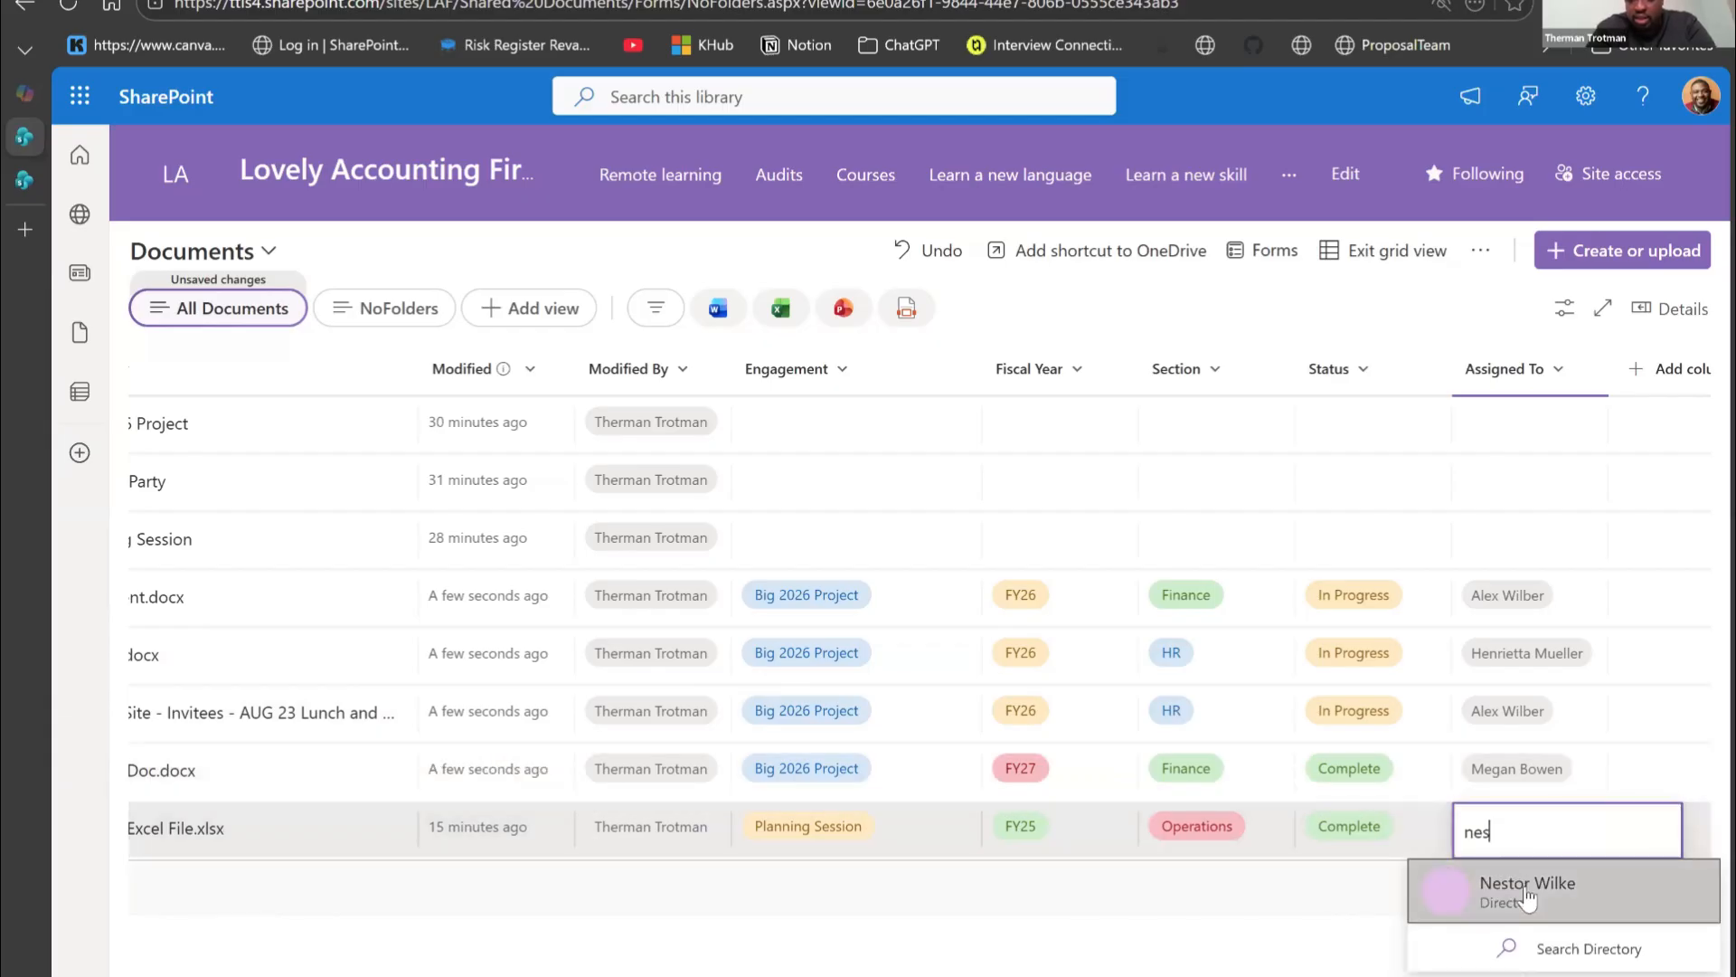
click(1527, 891)
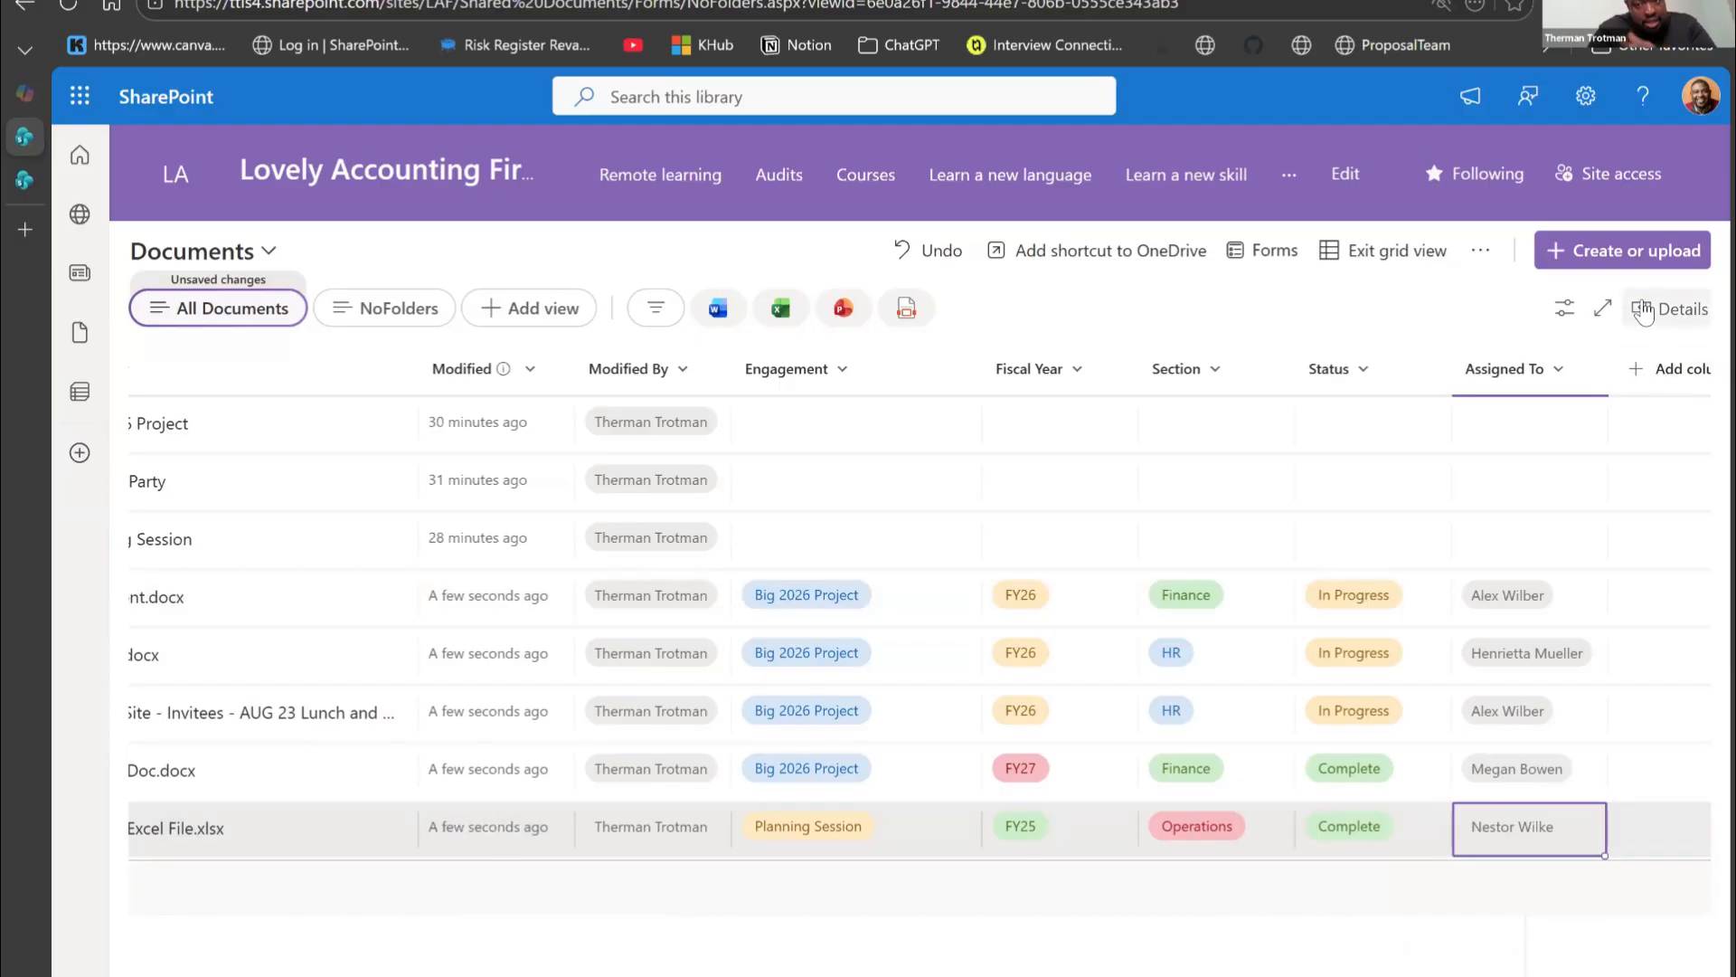
click(1387, 253)
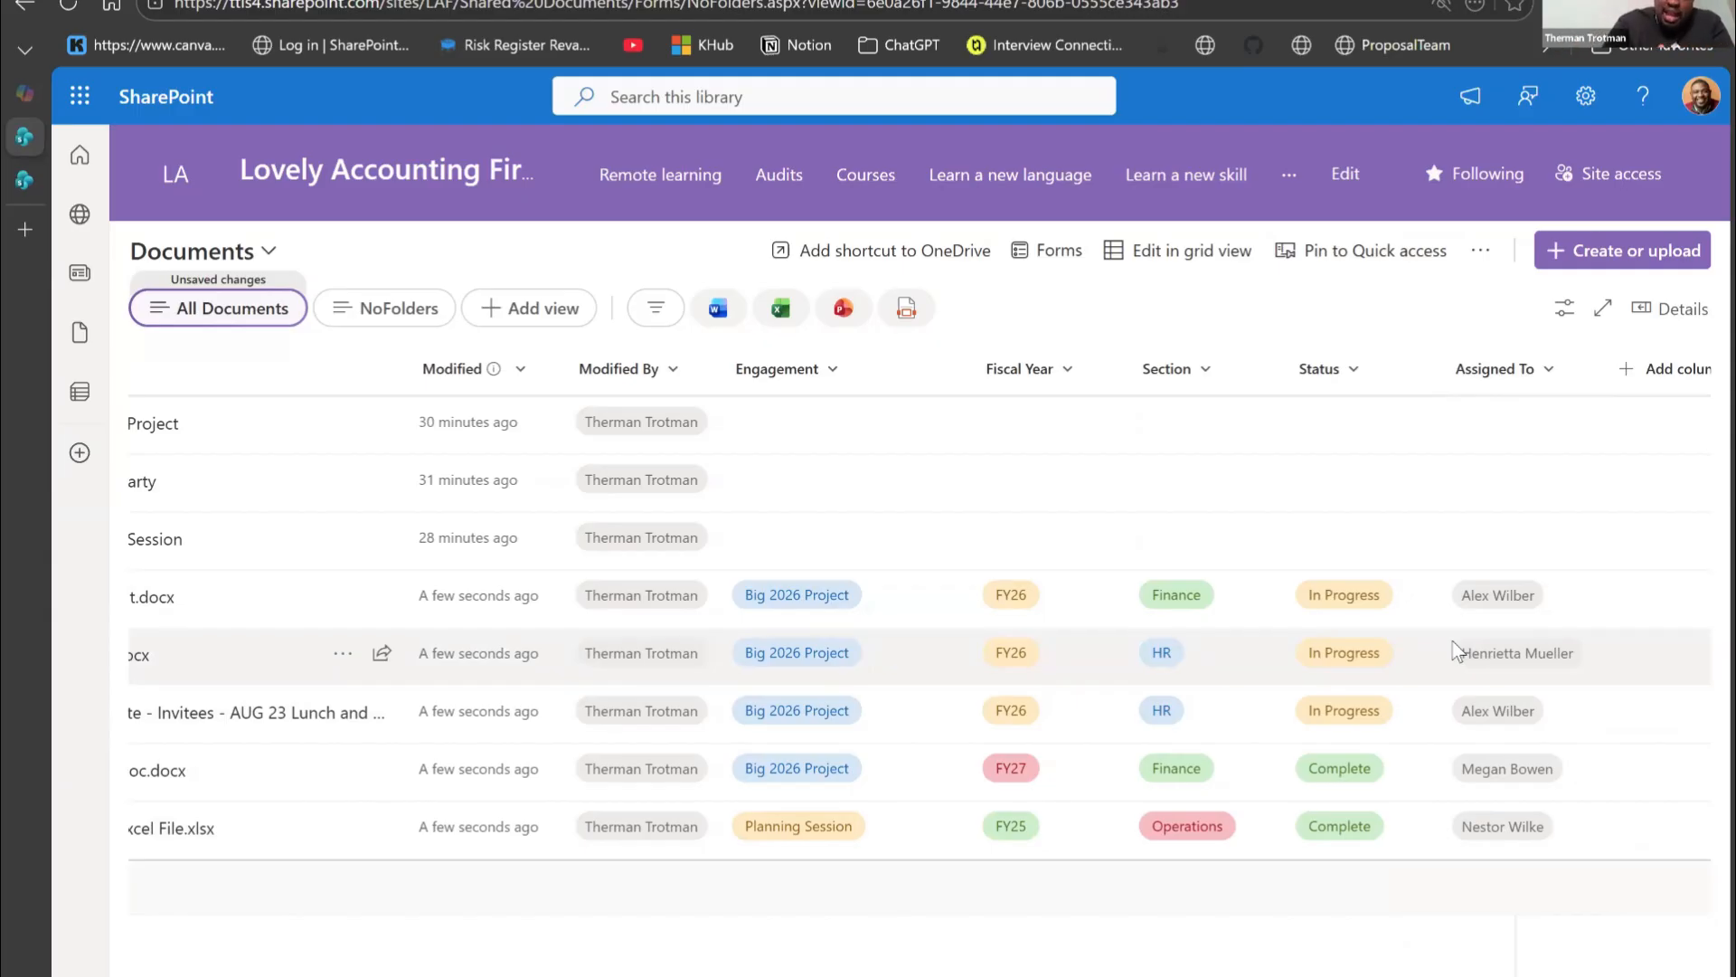
Step: Open the full settings page of the Documents library
scroll(1009, 622, left, 3)
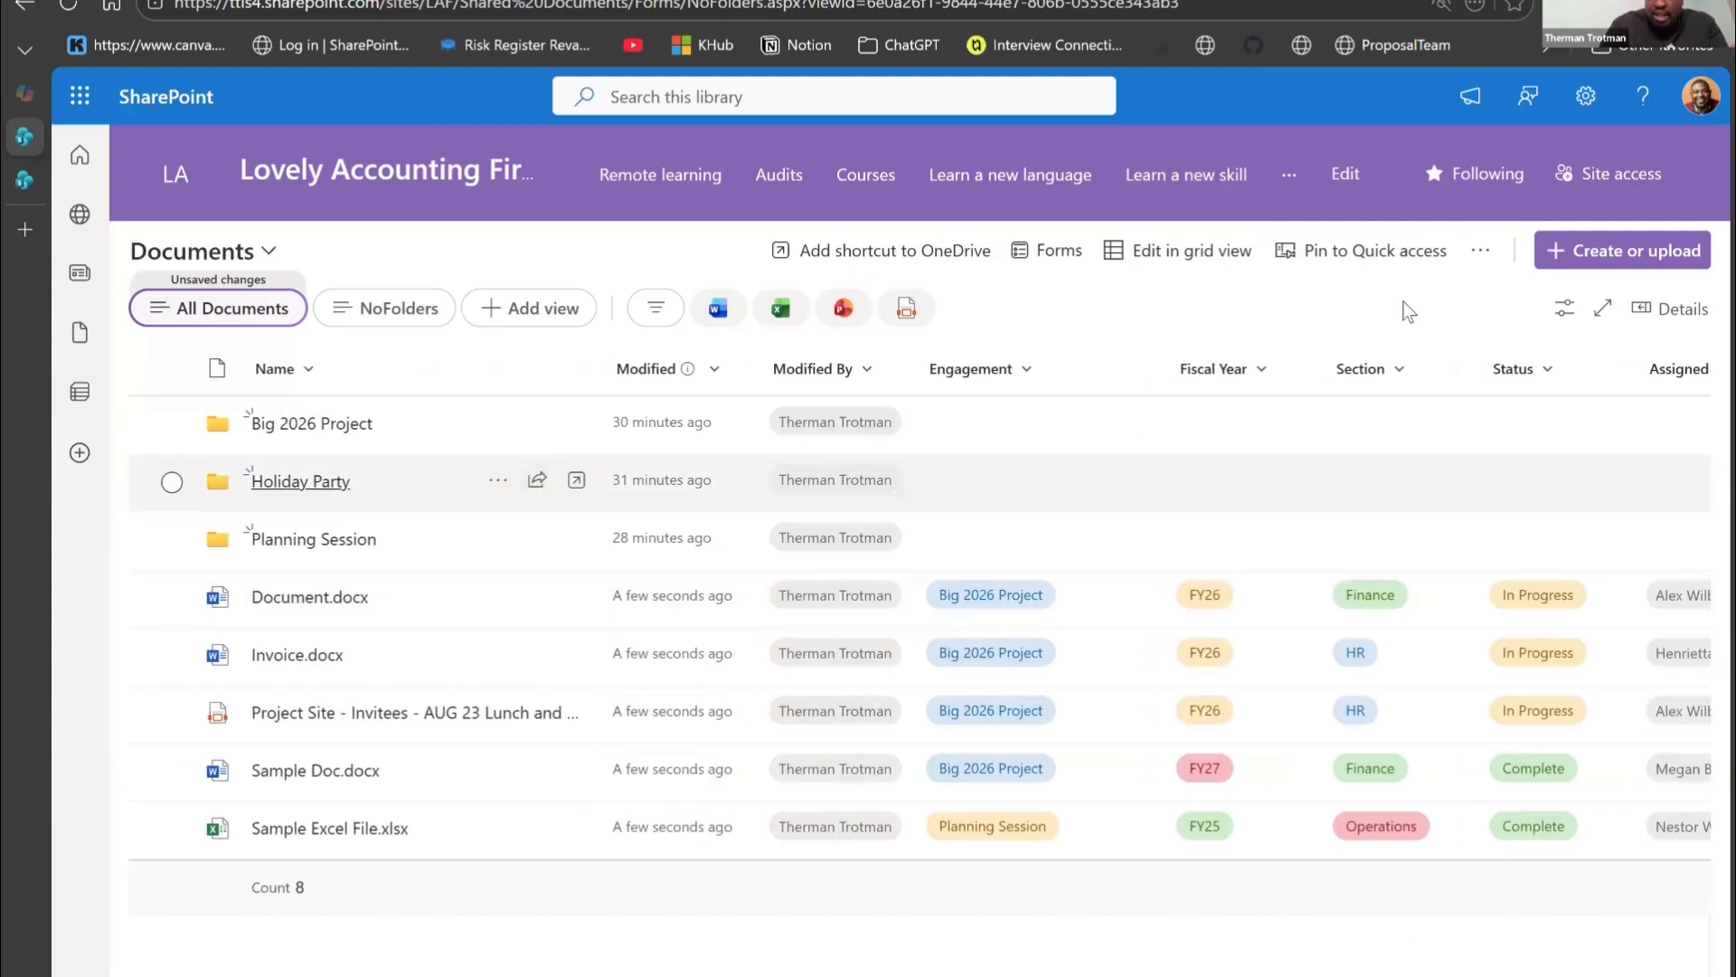
click(1593, 101)
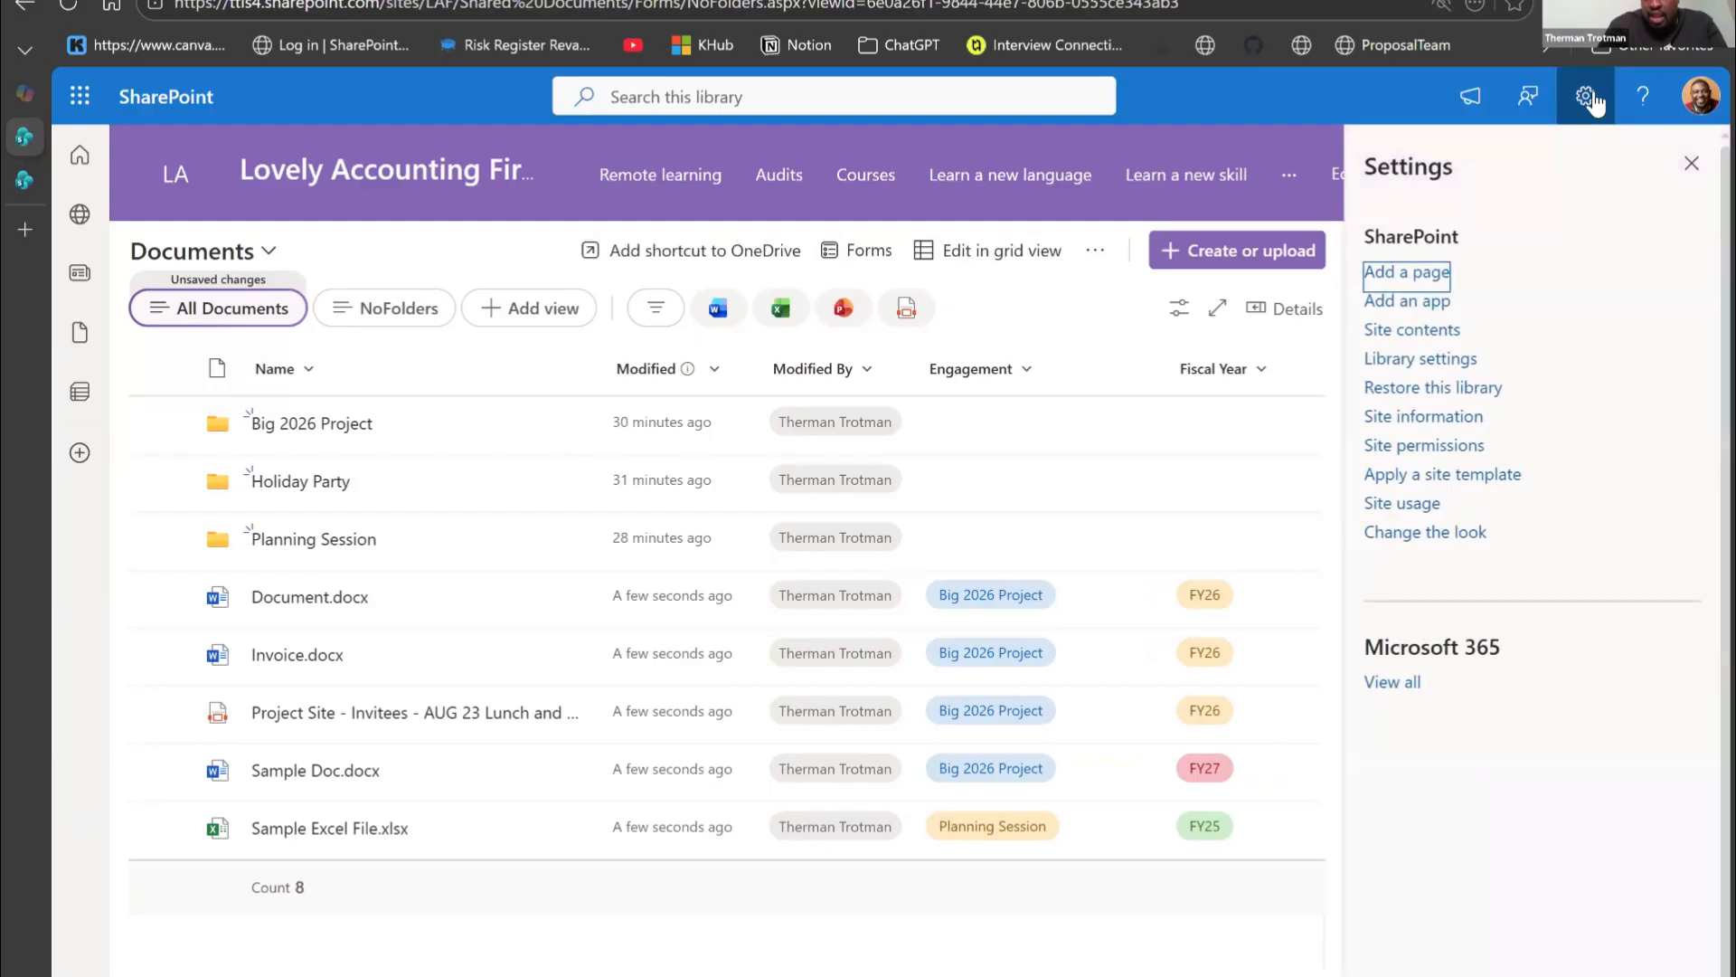
click(1419, 358)
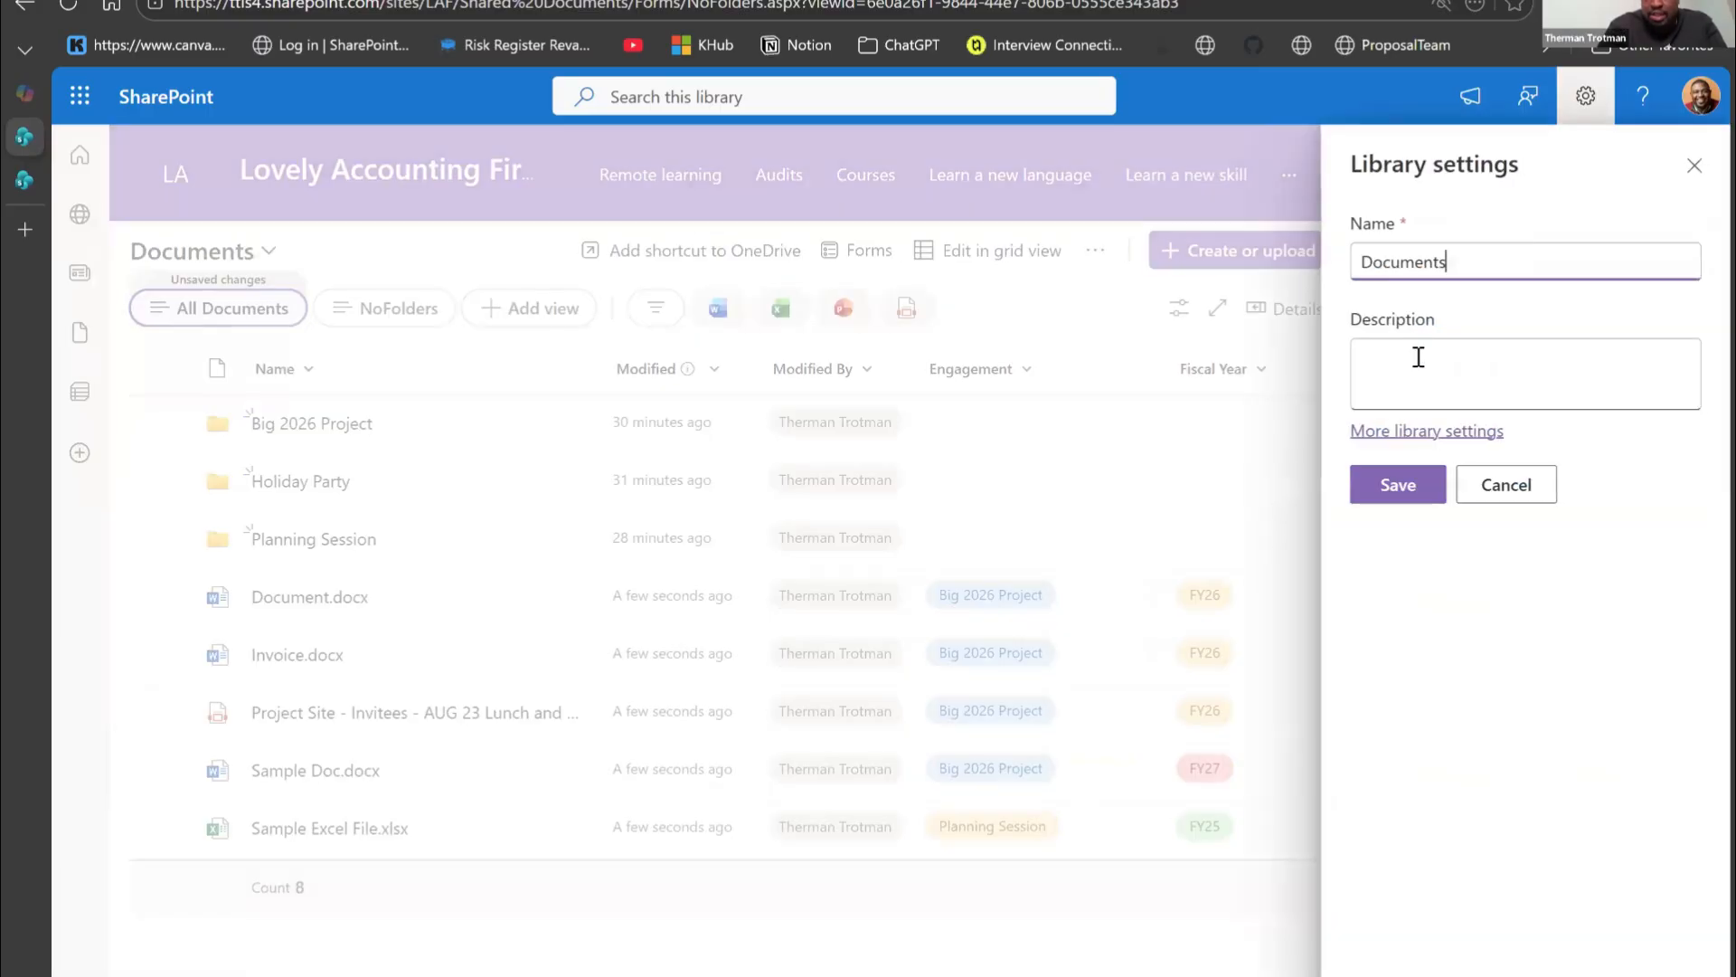
click(1446, 433)
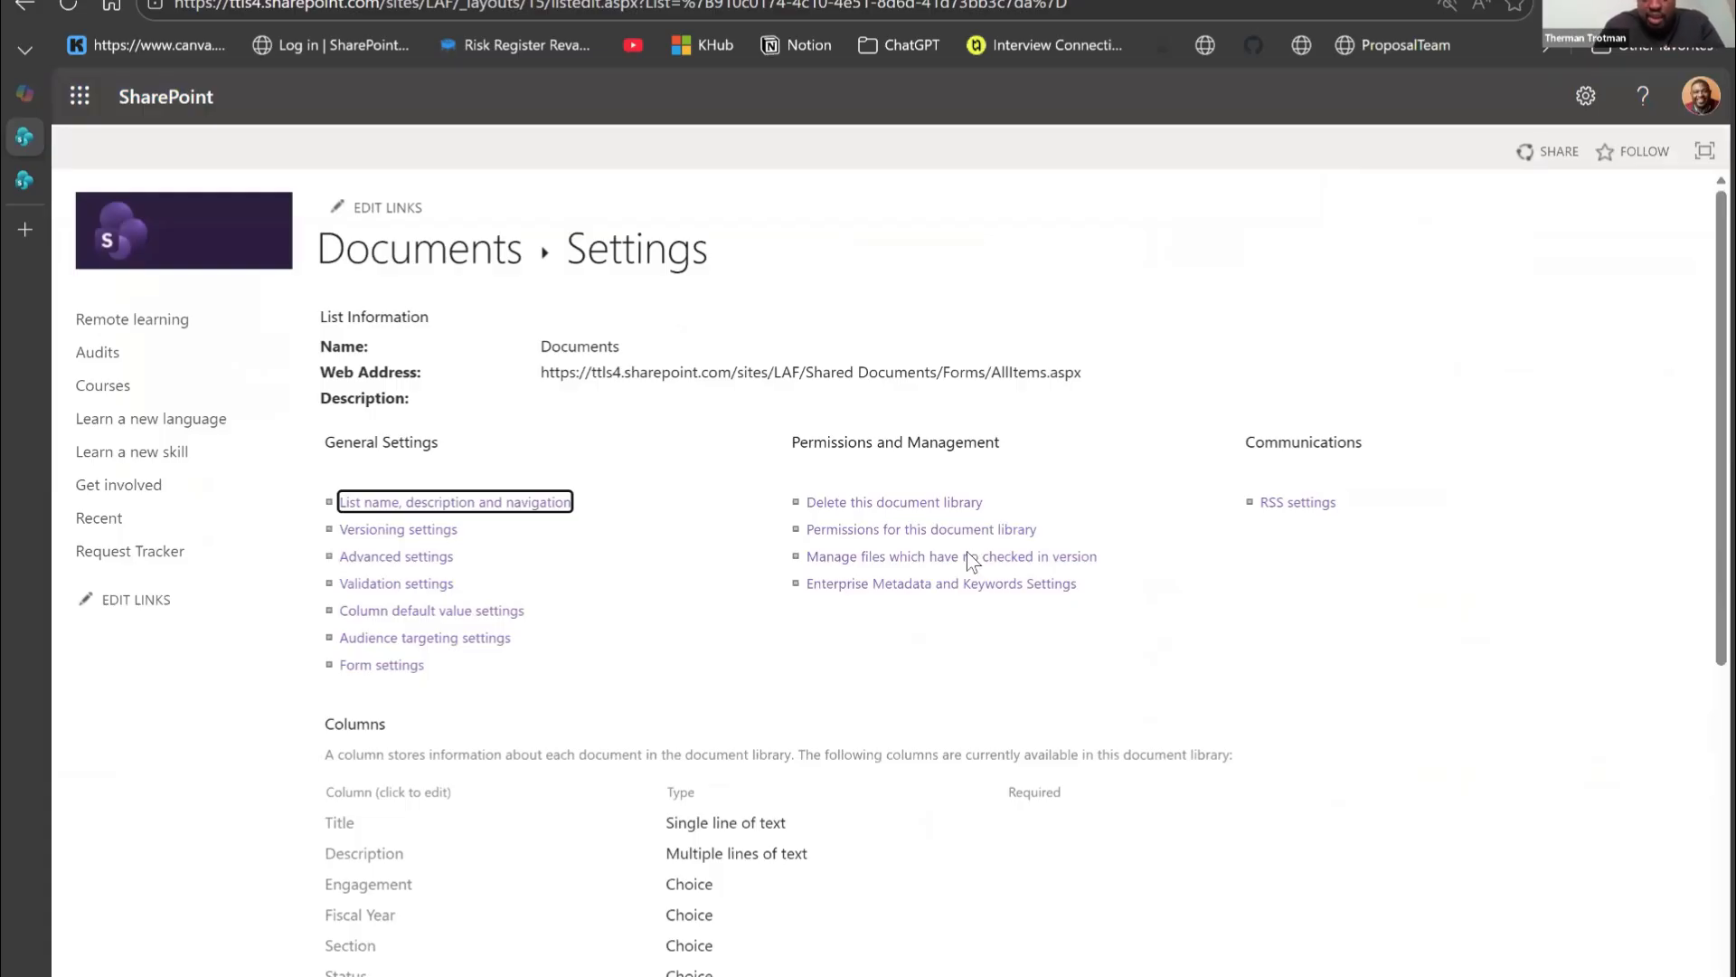
Step: Check the Folders option in the NoFolders view's settings and return to the Documents library
scroll(536, 774, down, 5)
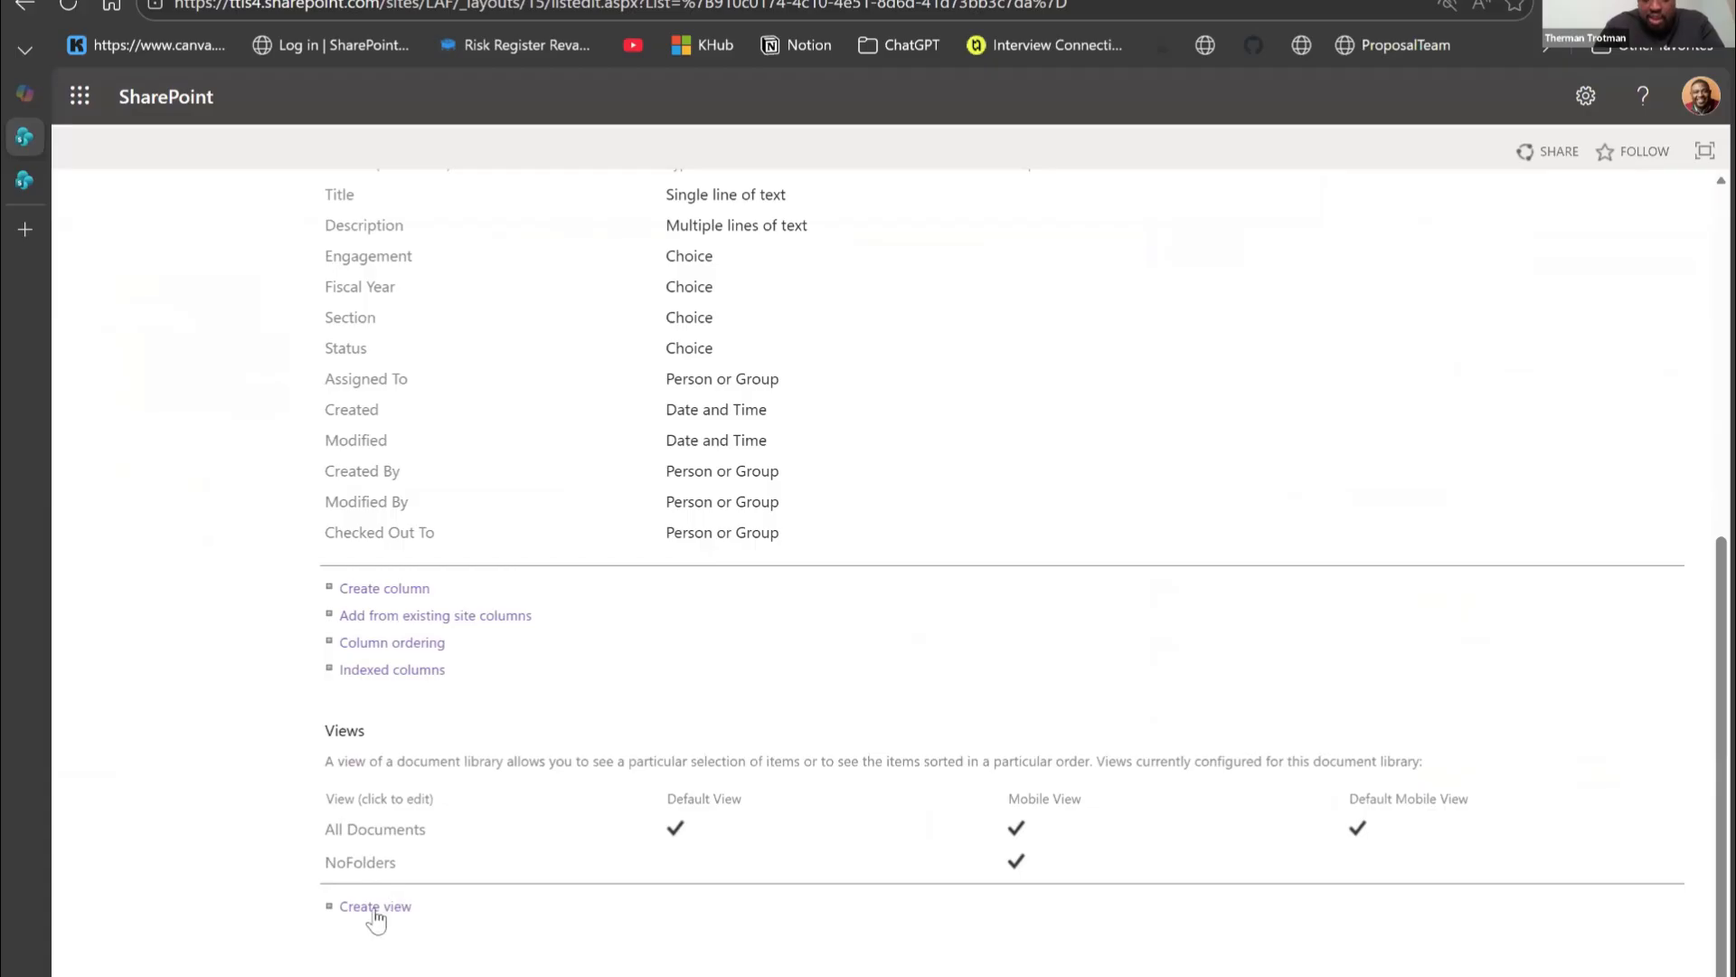
click(362, 864)
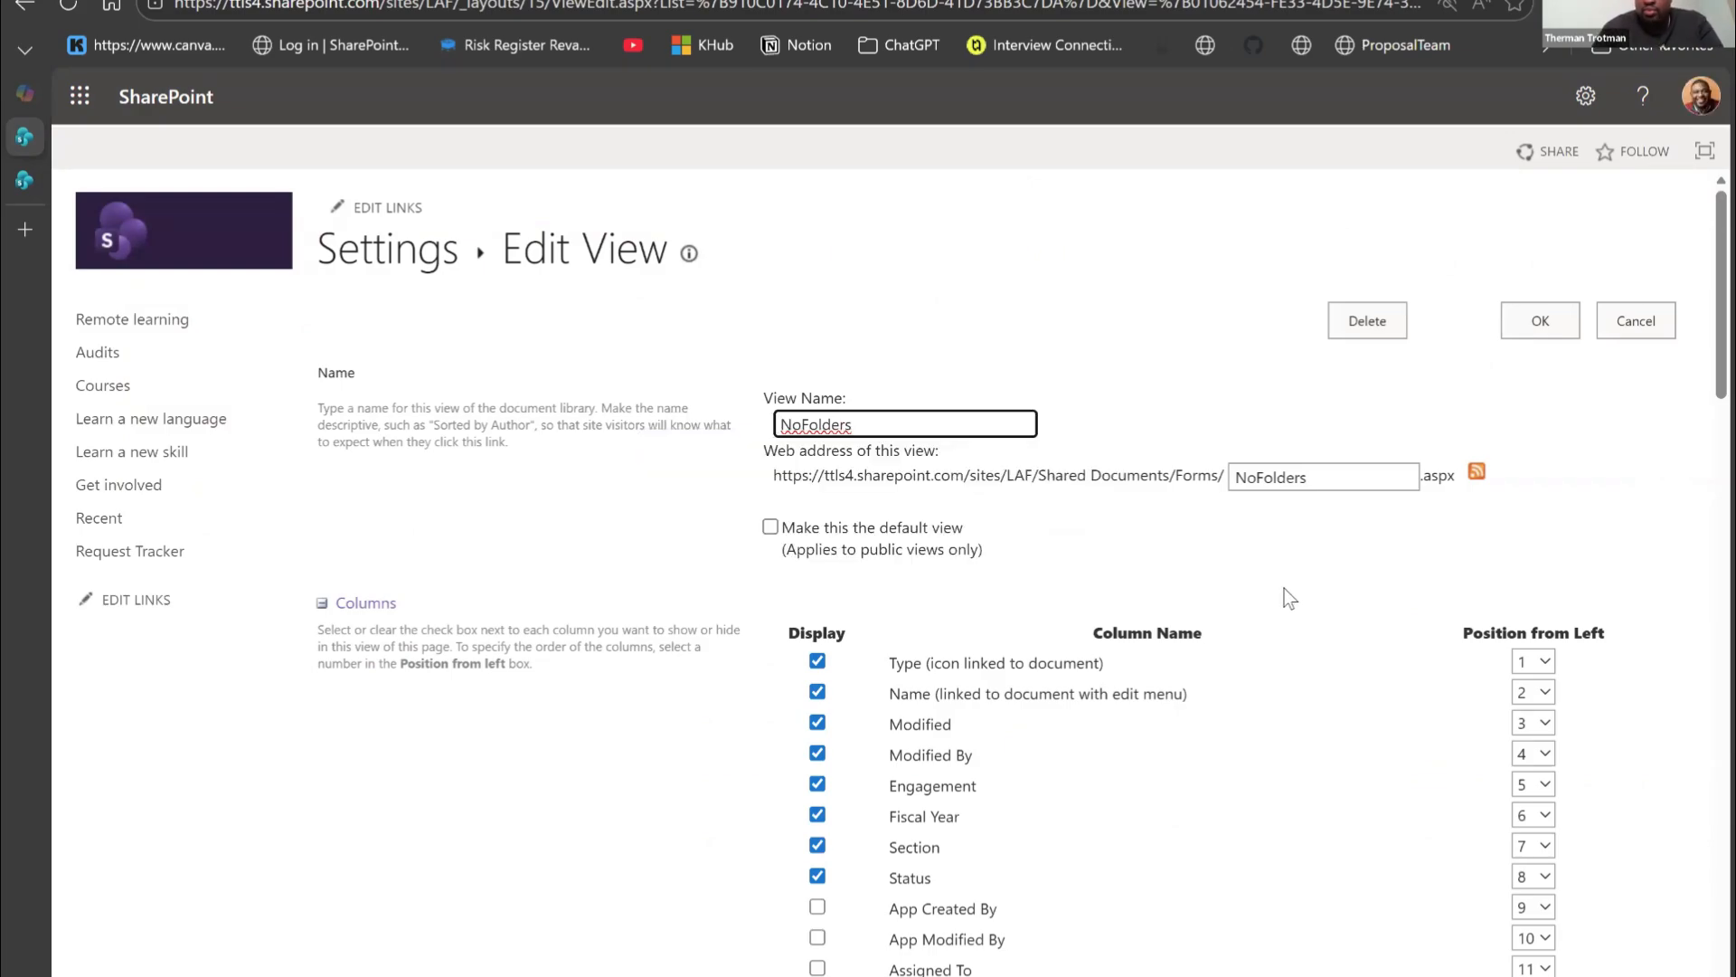
scroll(1186, 832, down, 20)
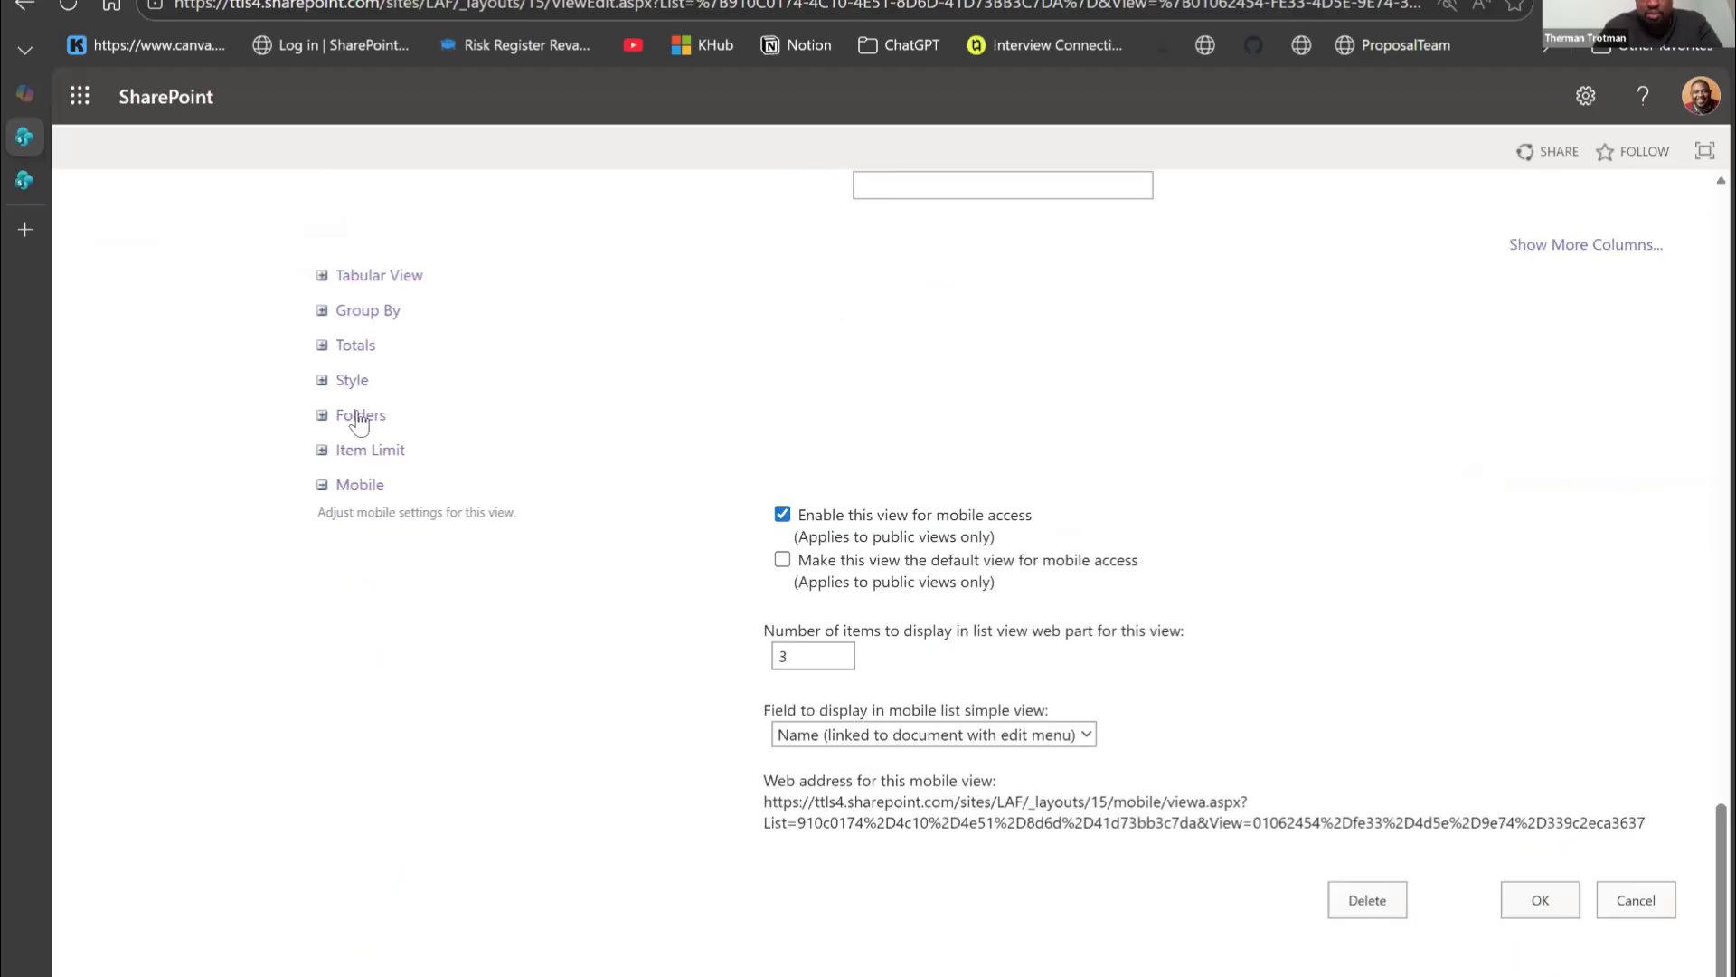
click(359, 415)
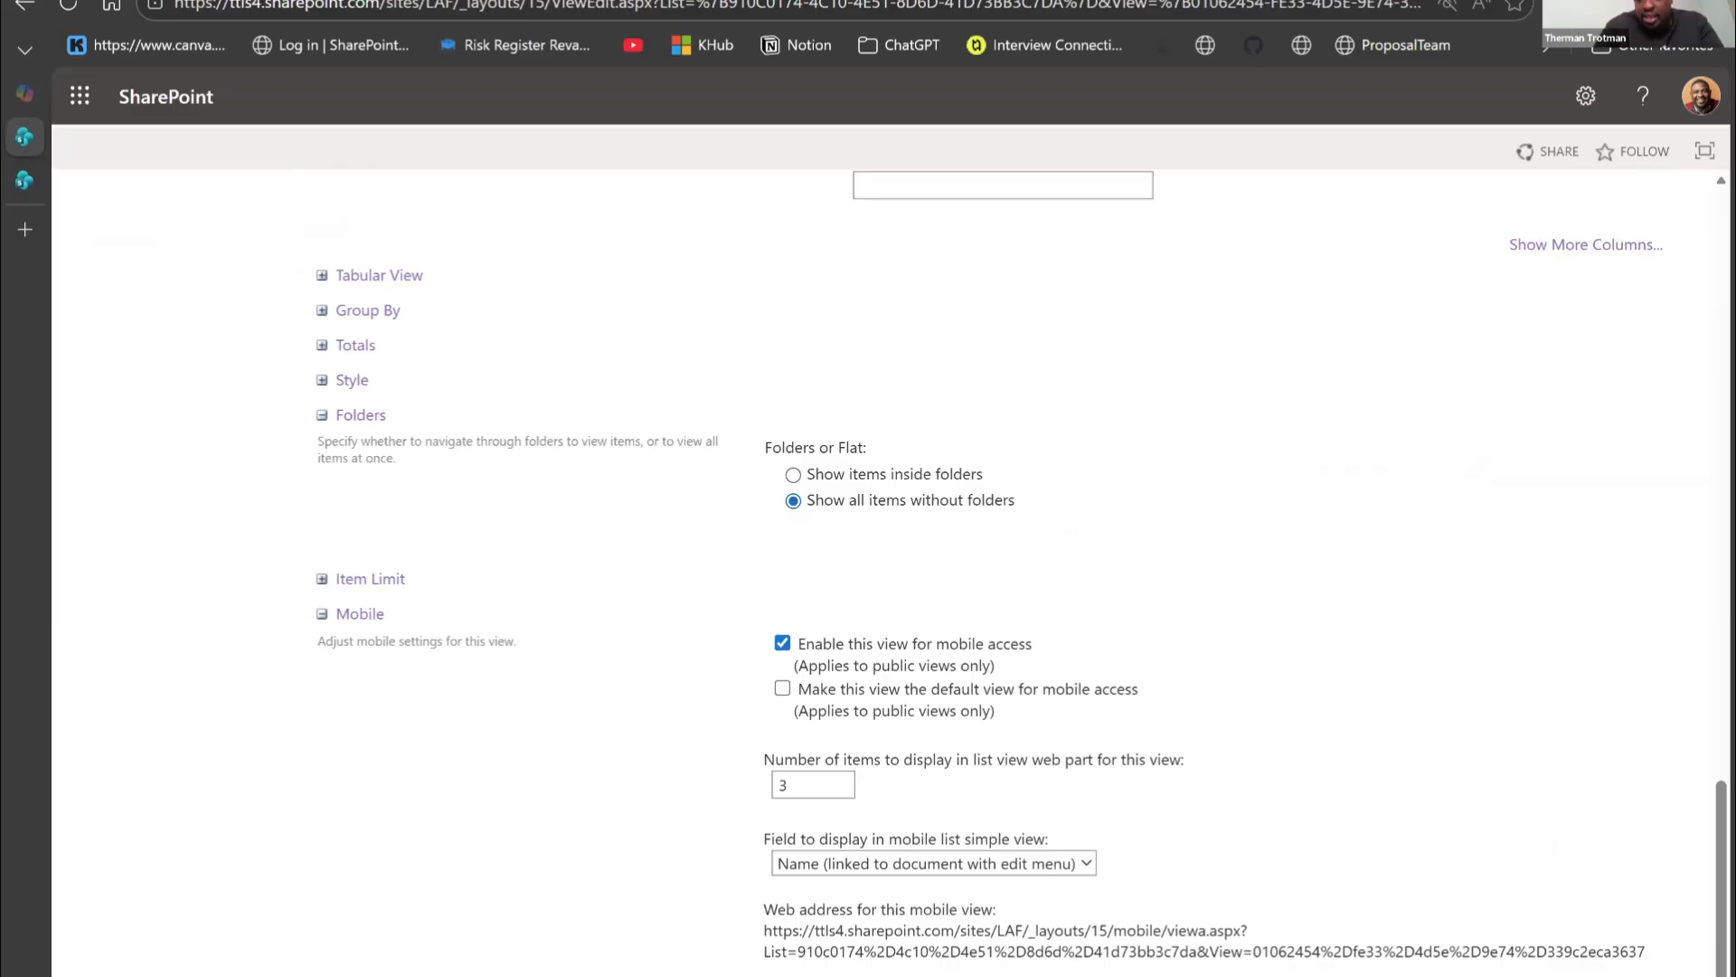
click(1492, 974)
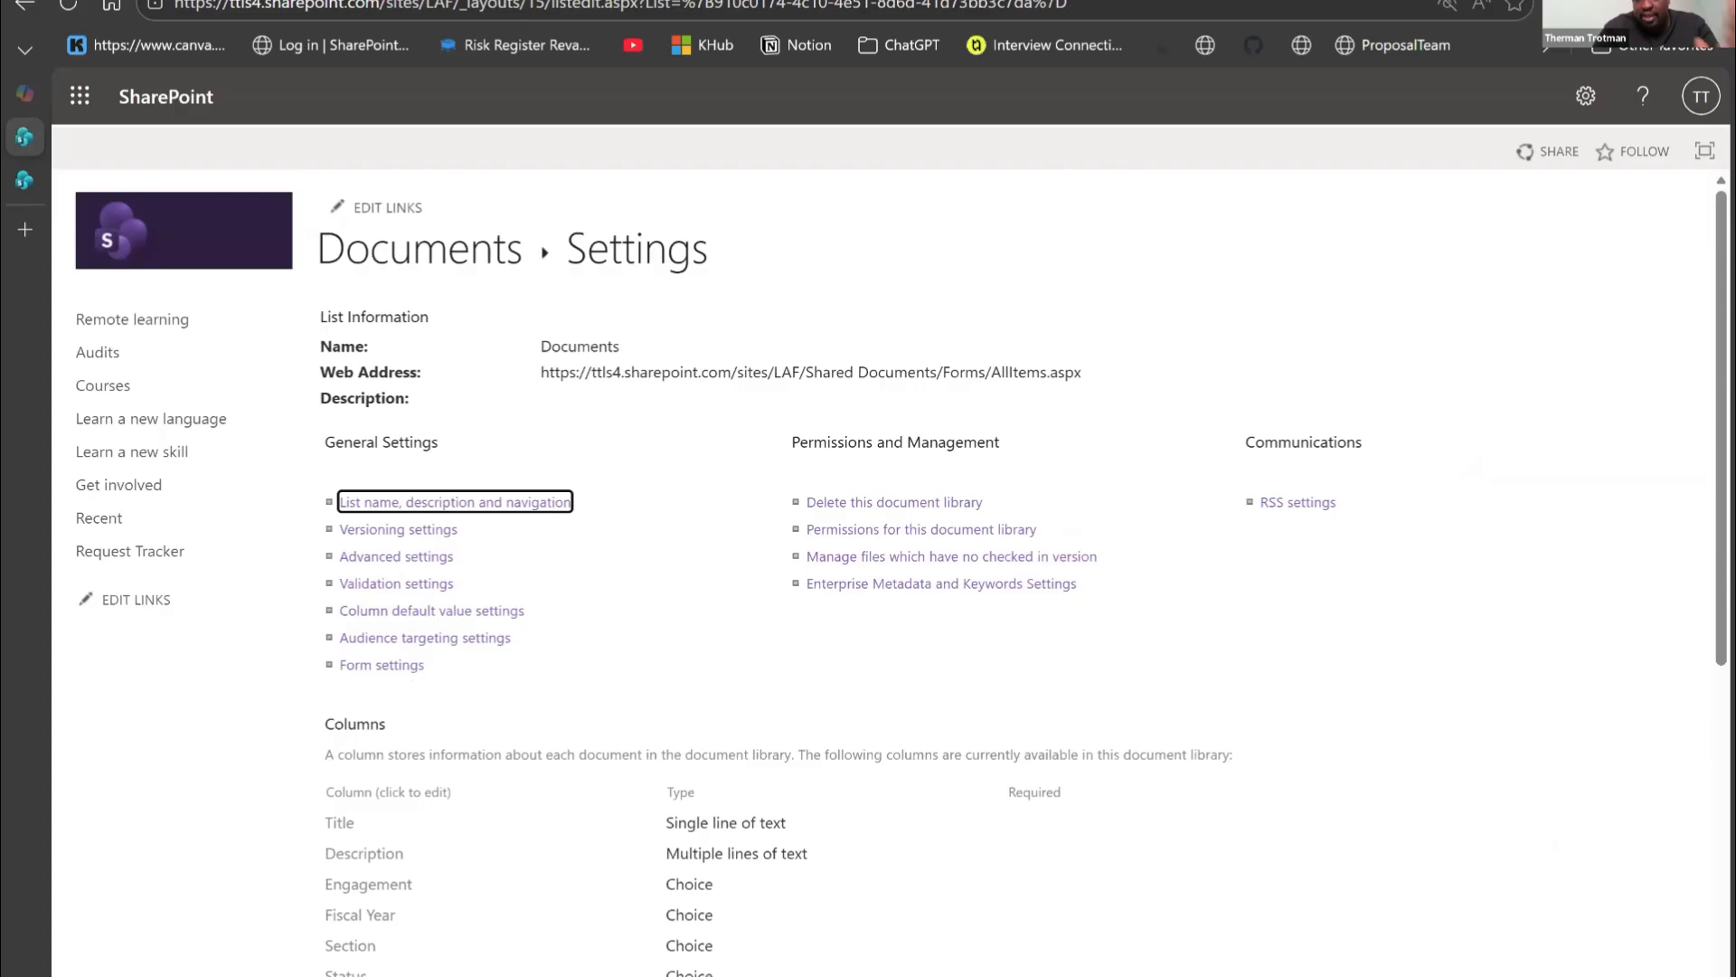
click(453, 273)
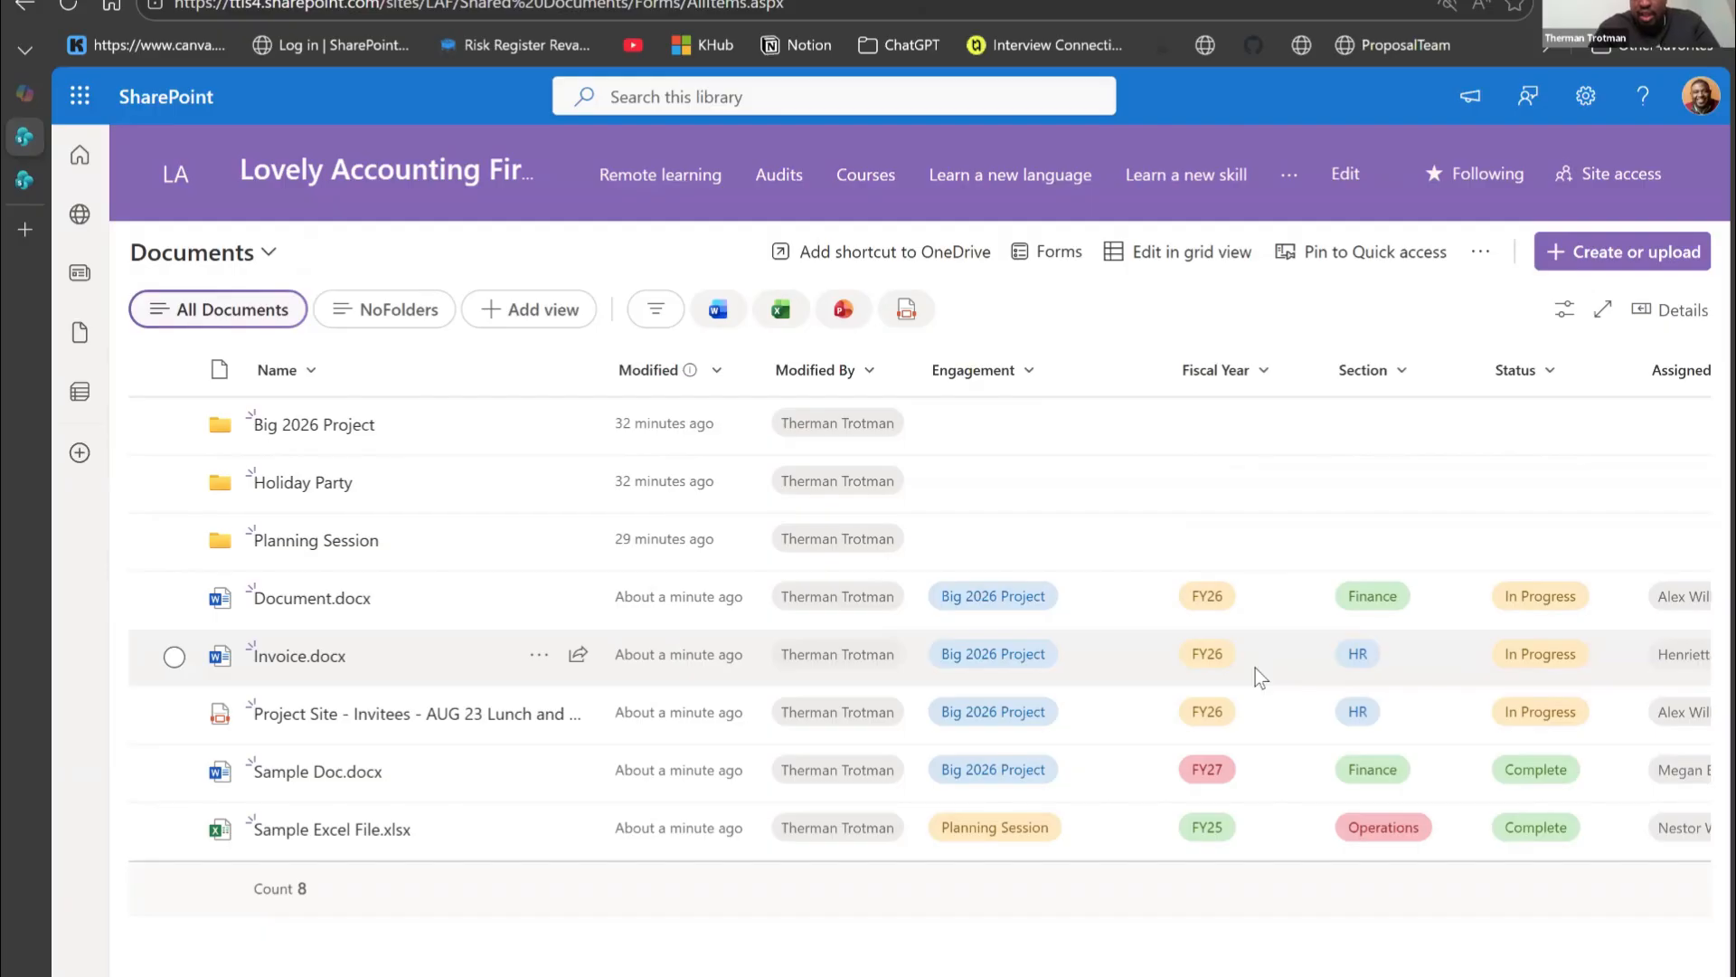
Step: Filter the Documents library by the Fiscal Year column to show only FY26 files
click(1265, 371)
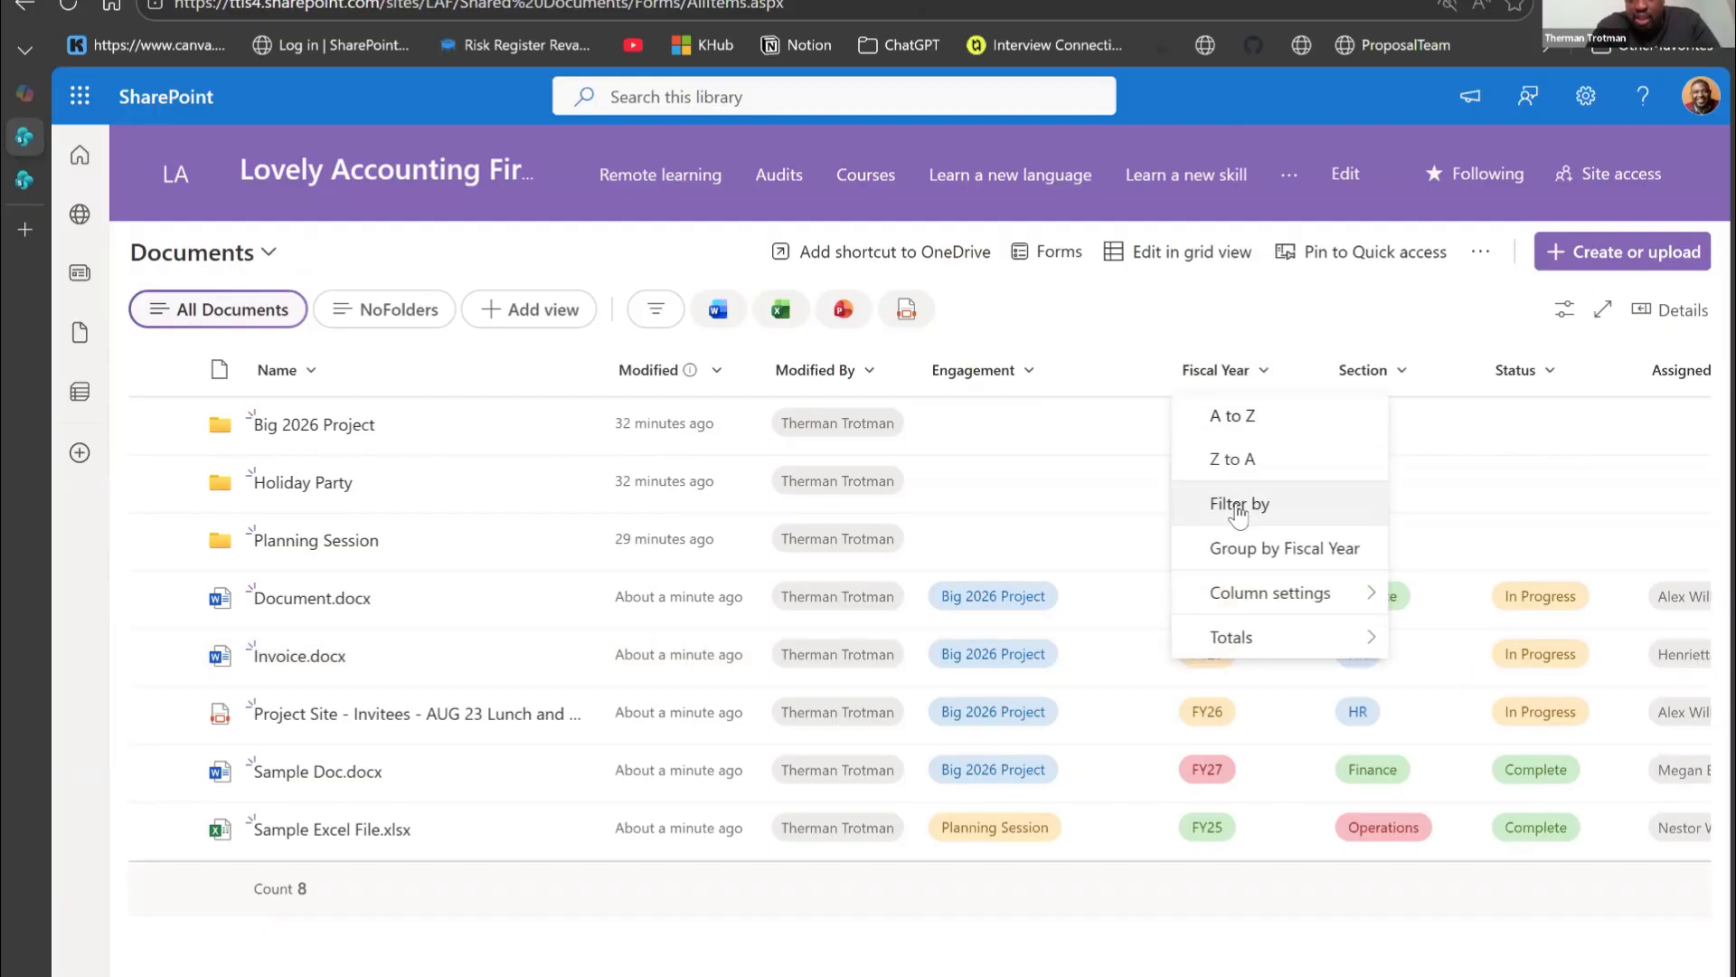
click(1257, 500)
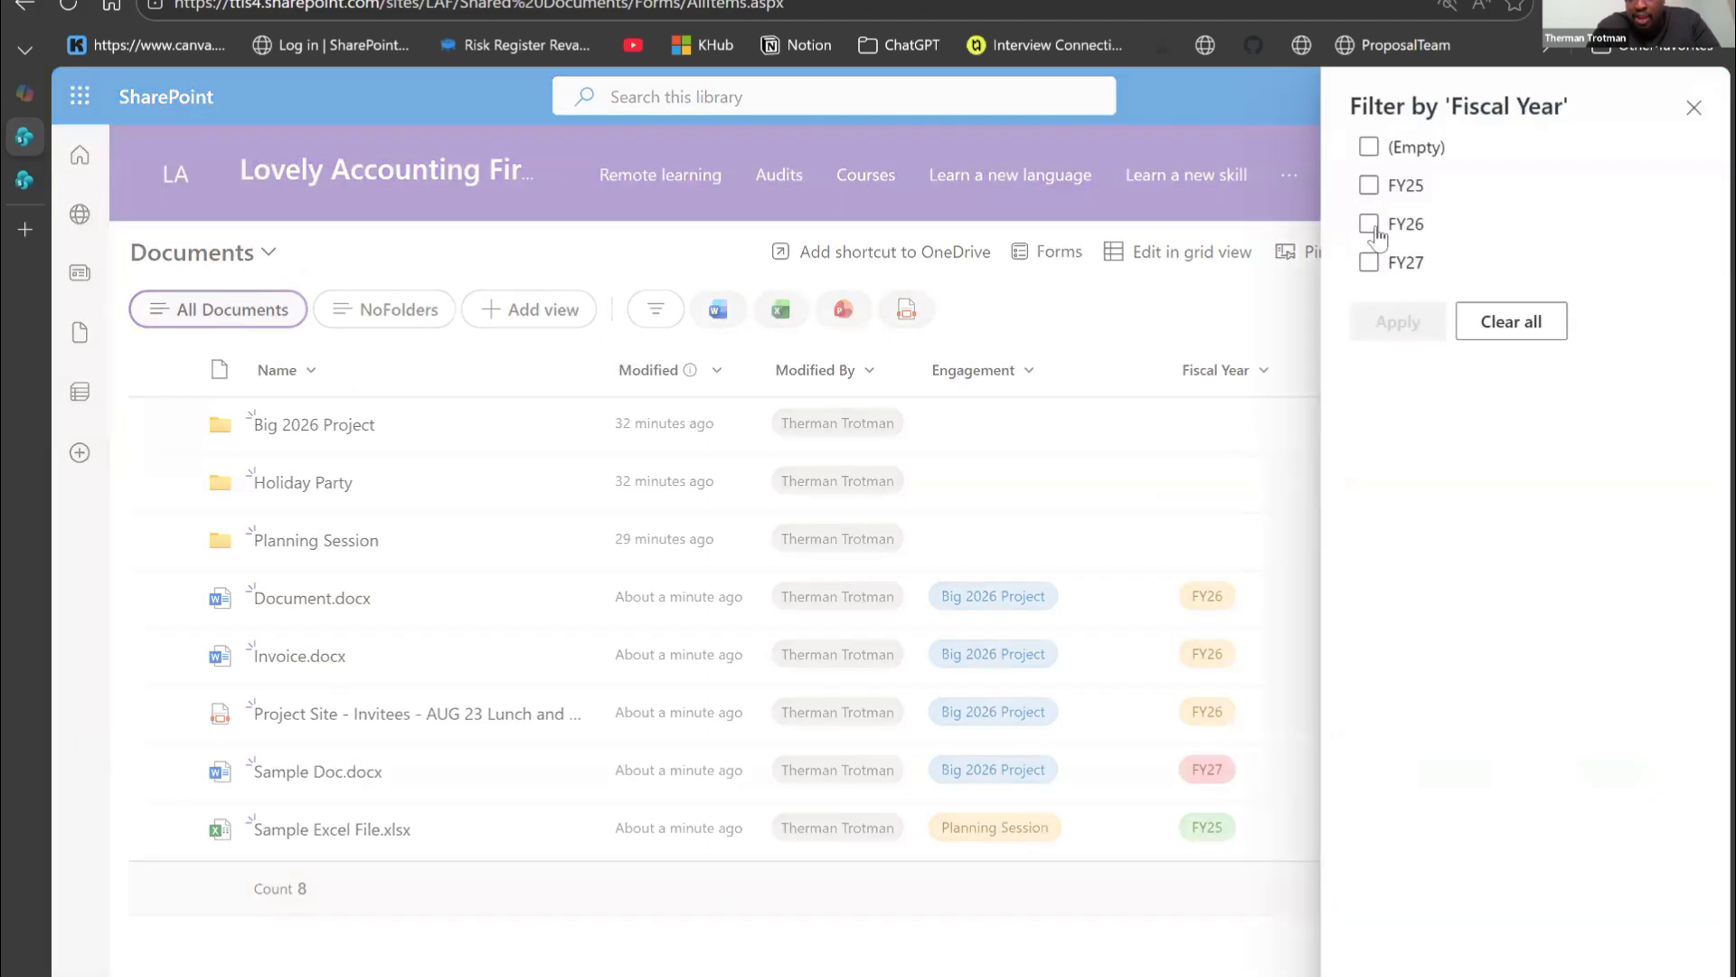
click(1371, 226)
click(1398, 322)
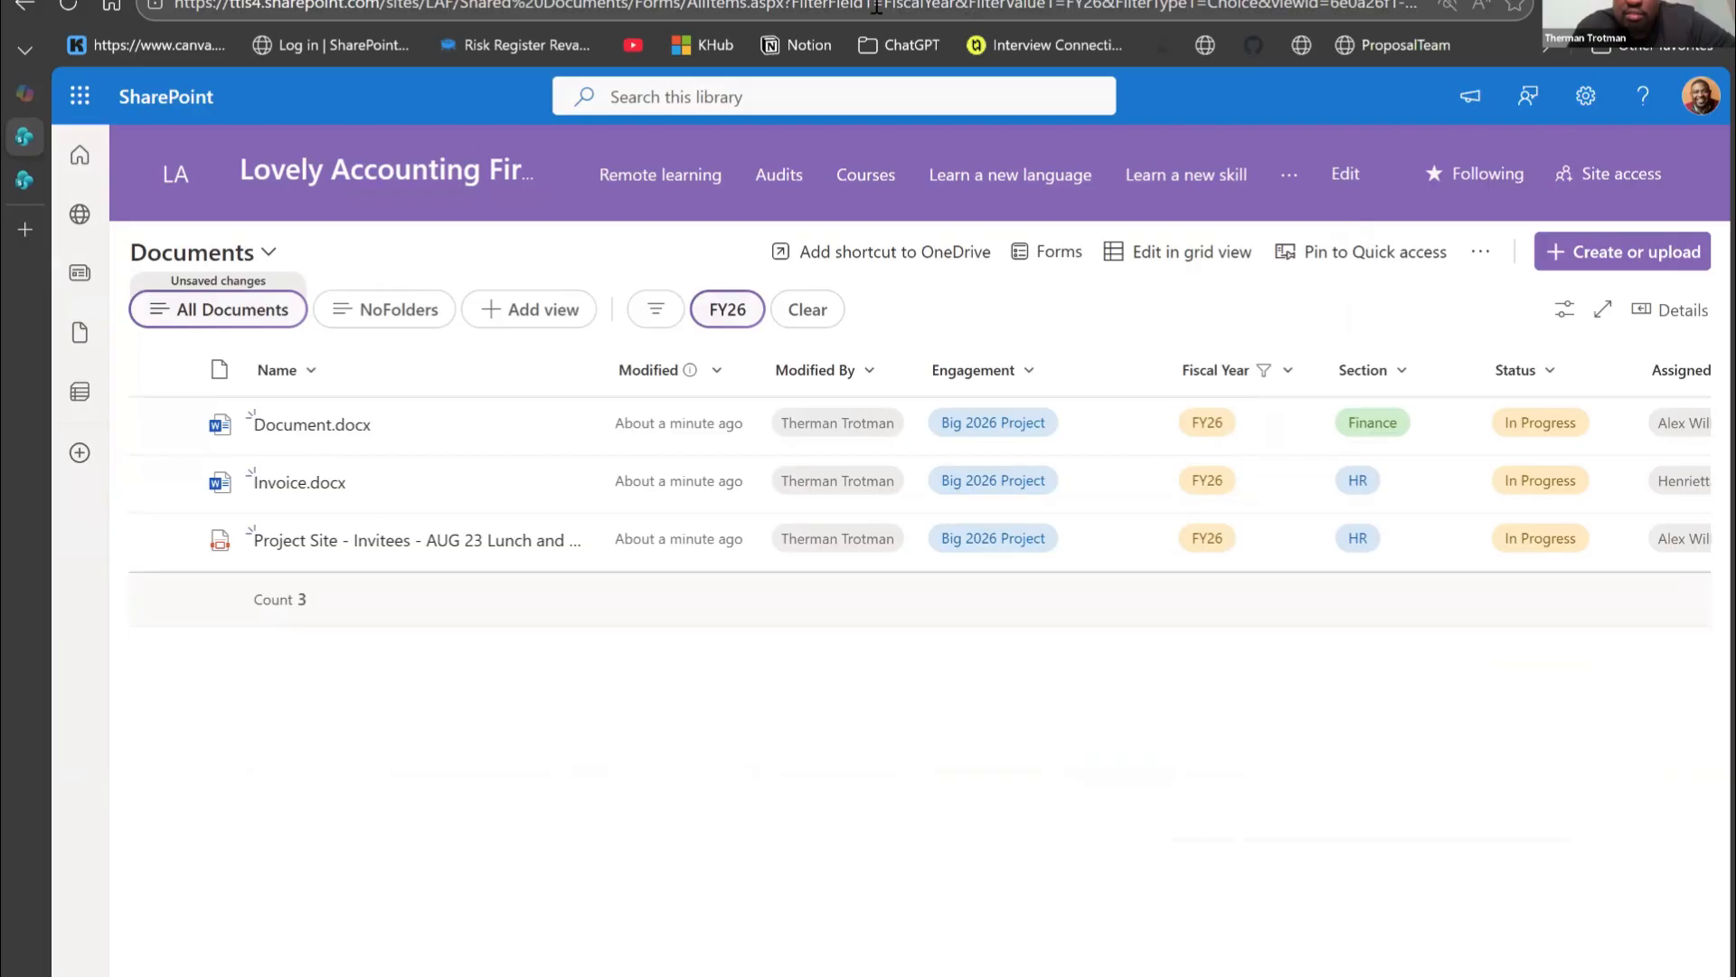
Step: Examine the filter parameters in the page URL: the filter field, filter value and filter type
double_click(824, 5)
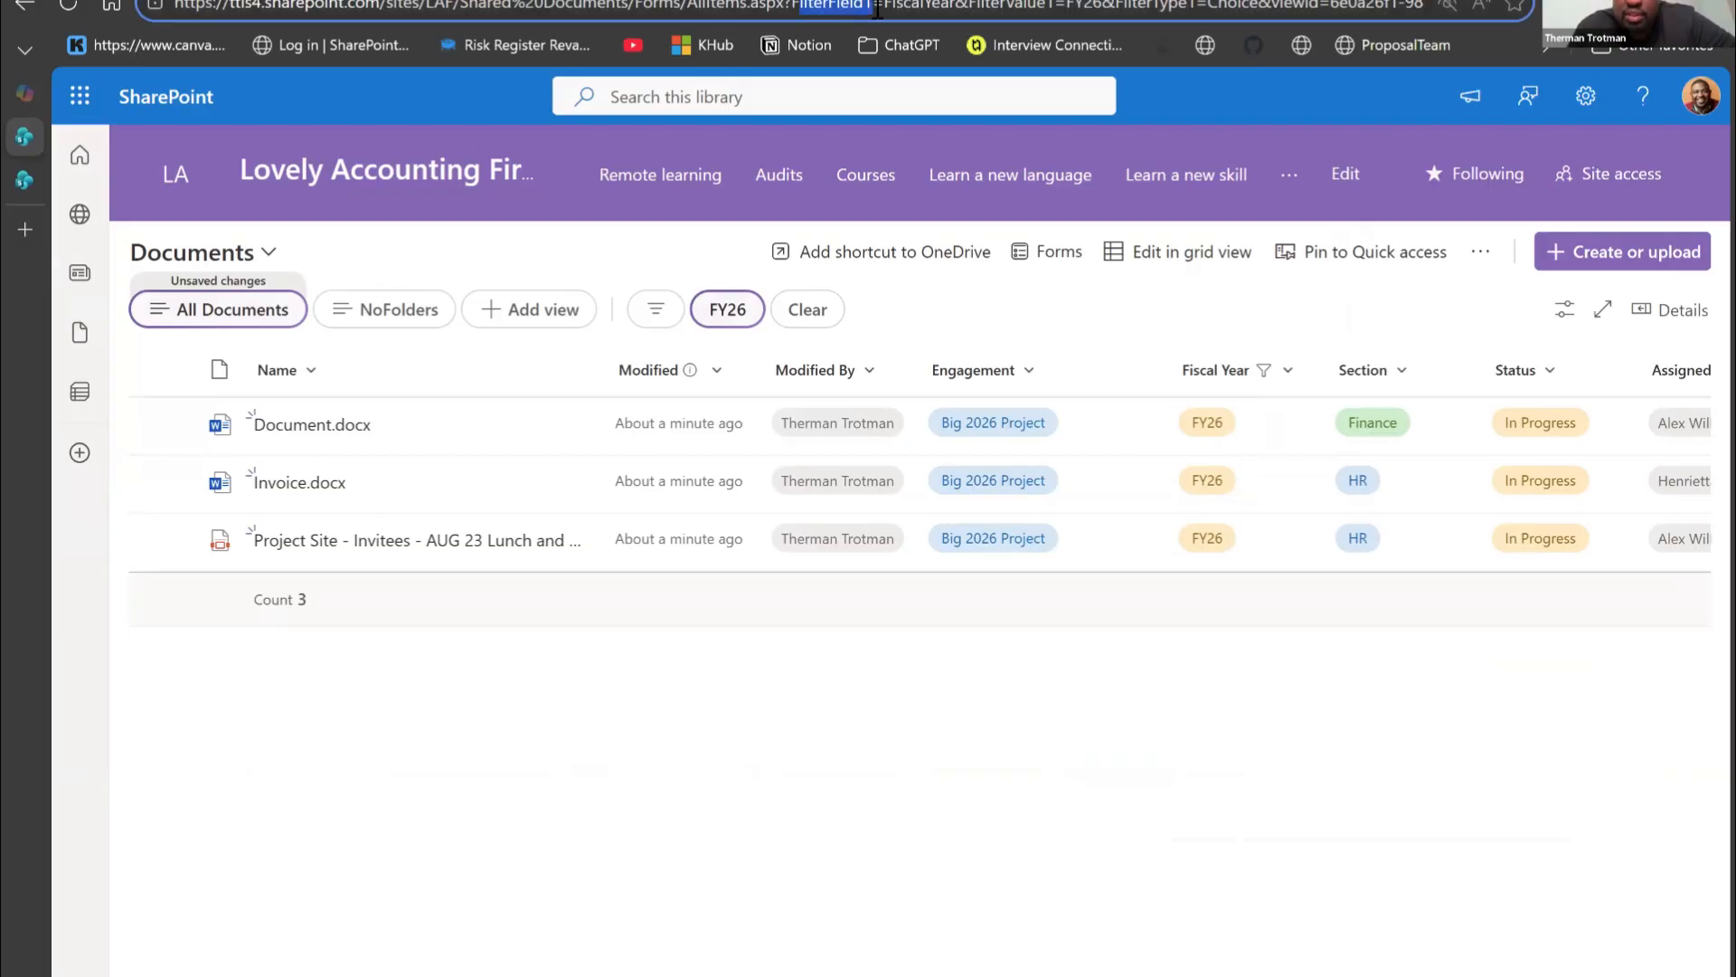
drag(877, 10, 954, 9)
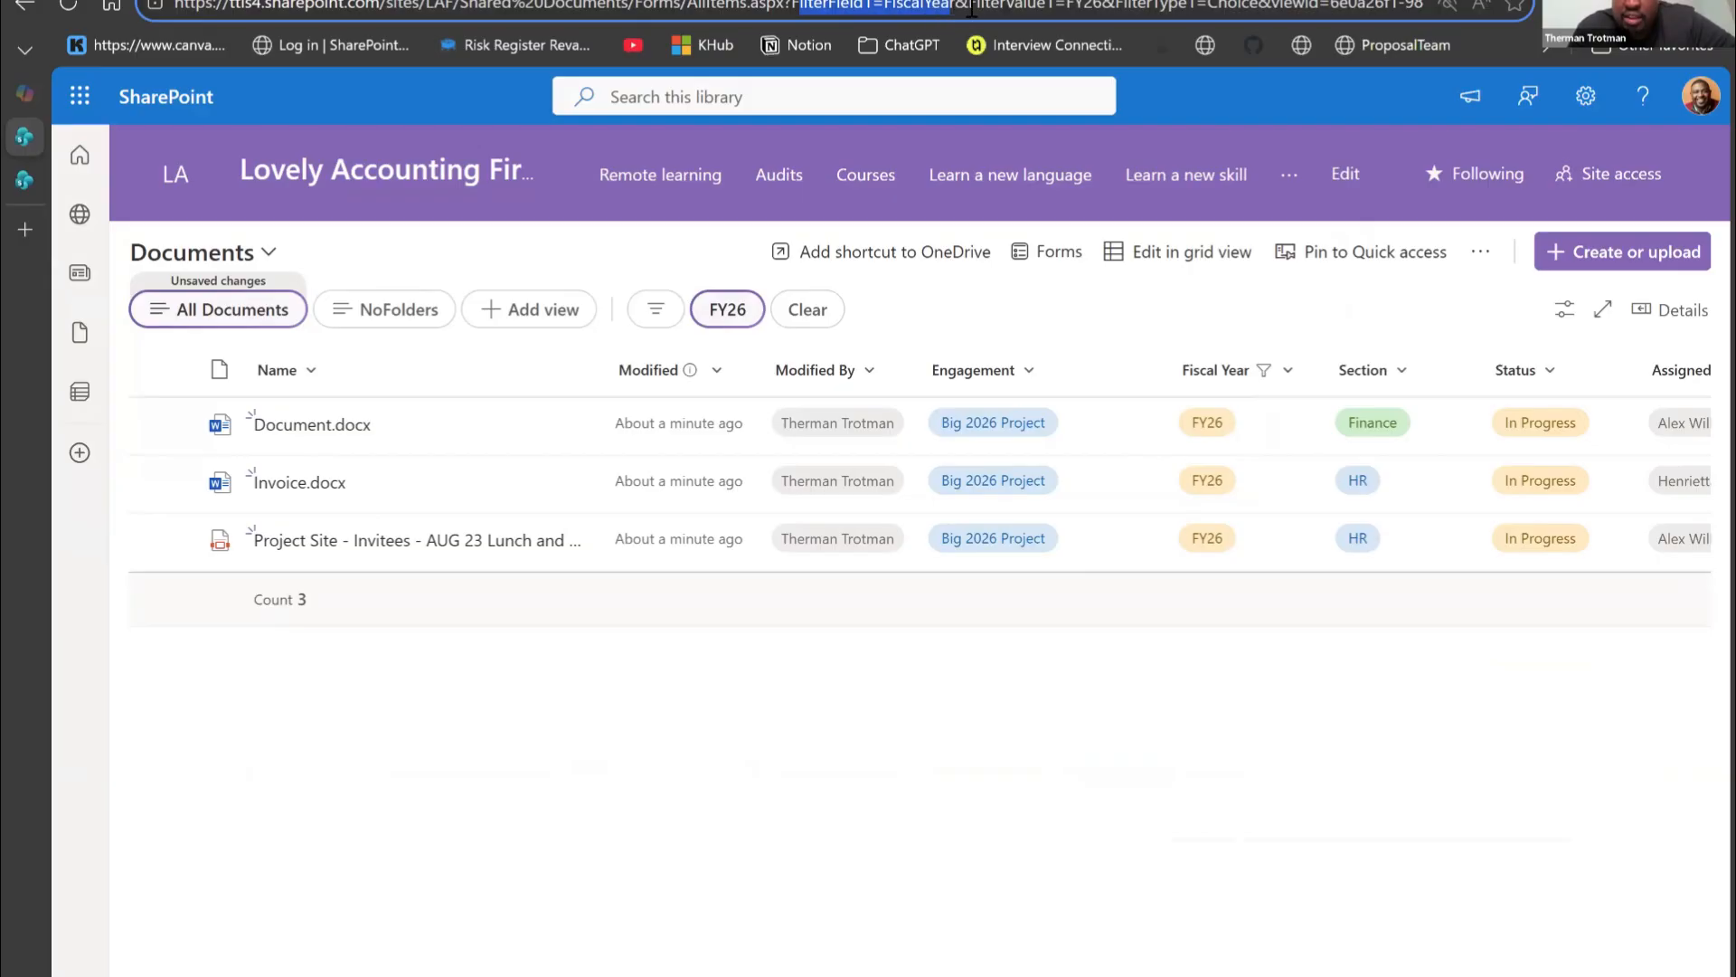
drag(970, 9, 1099, 8)
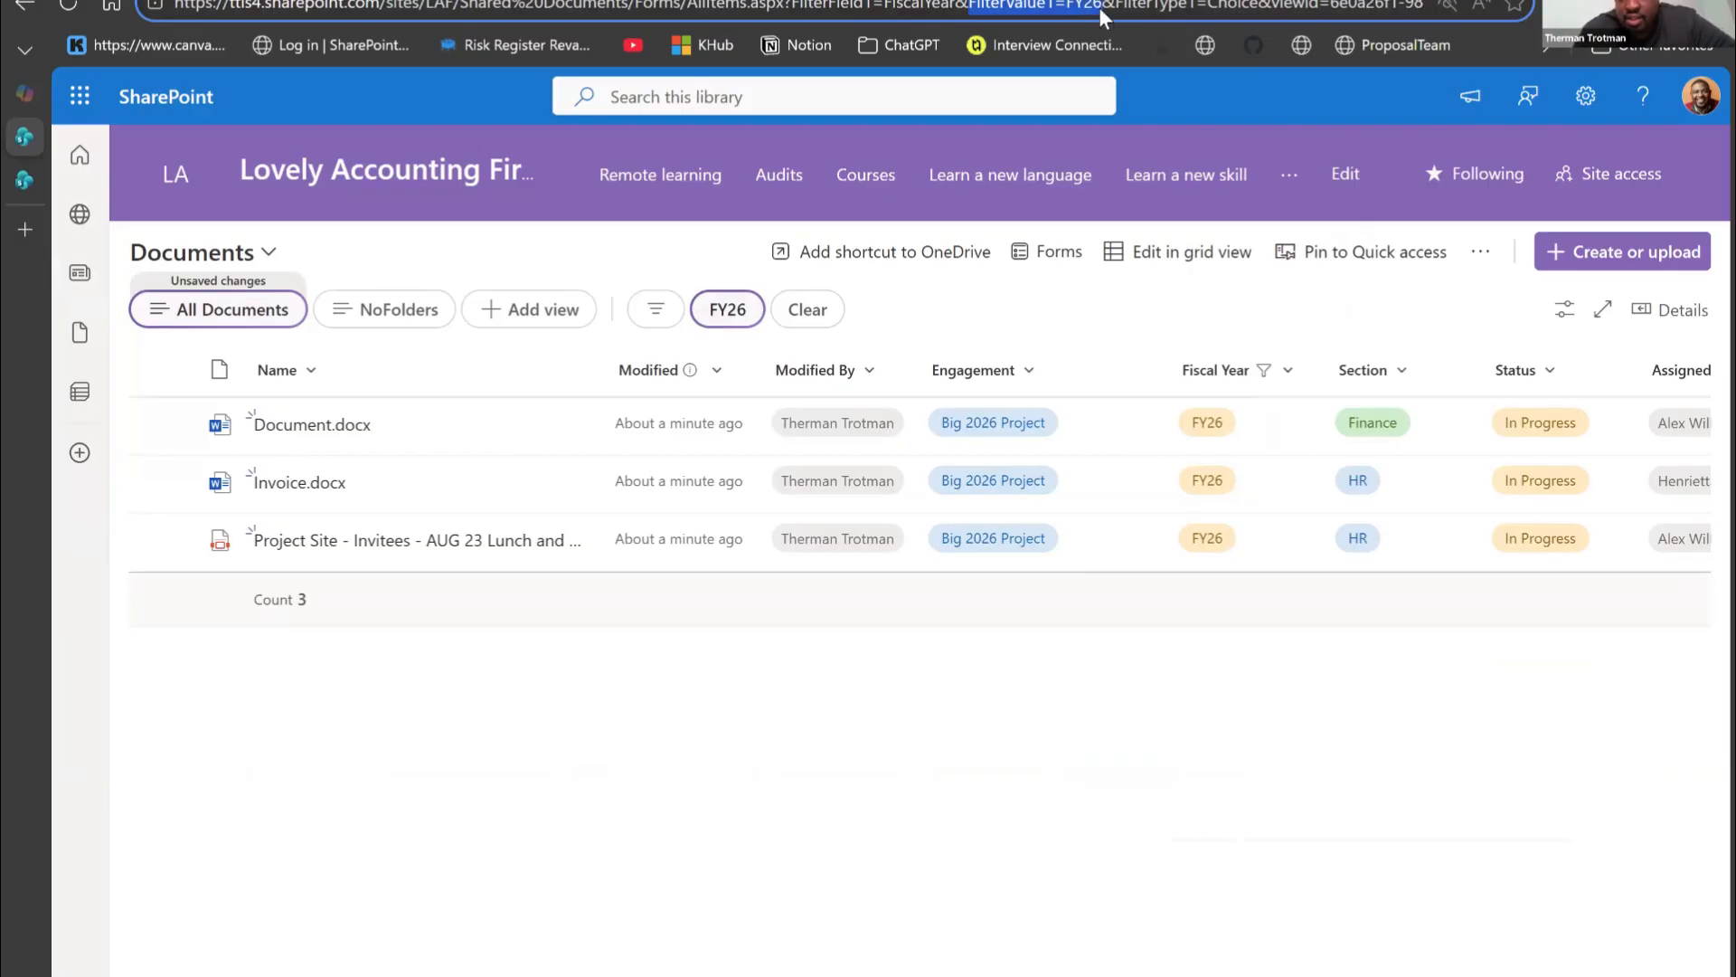
double_click(1232, 7)
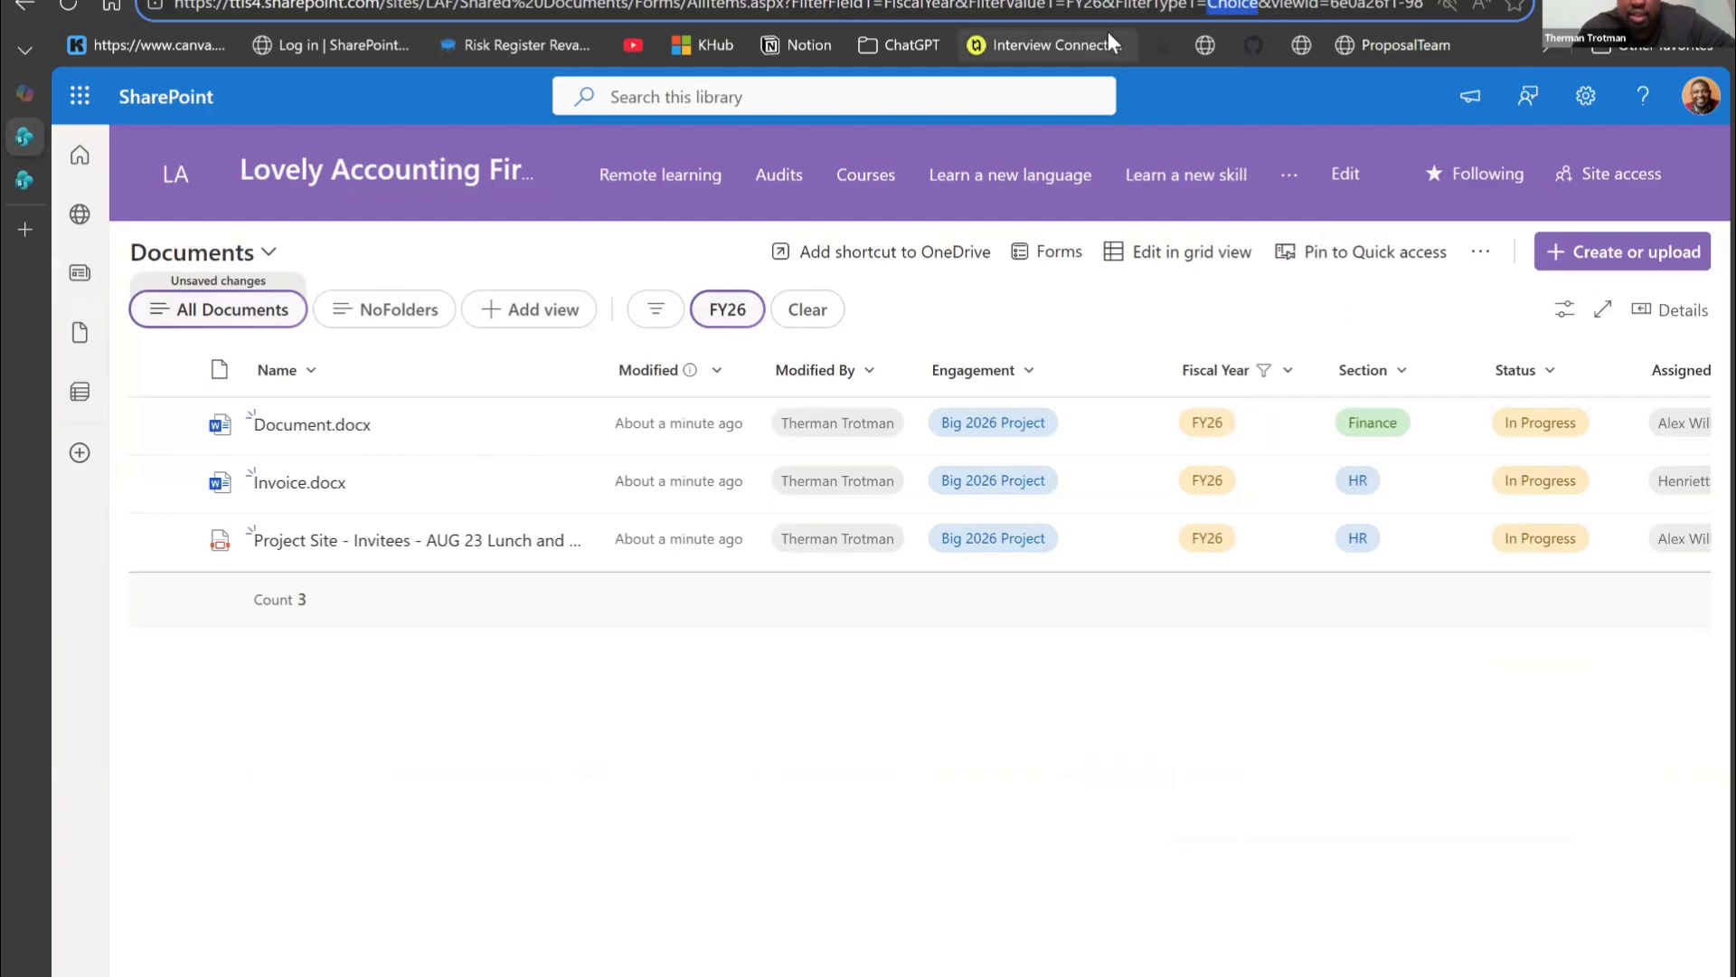
click(802, 5)
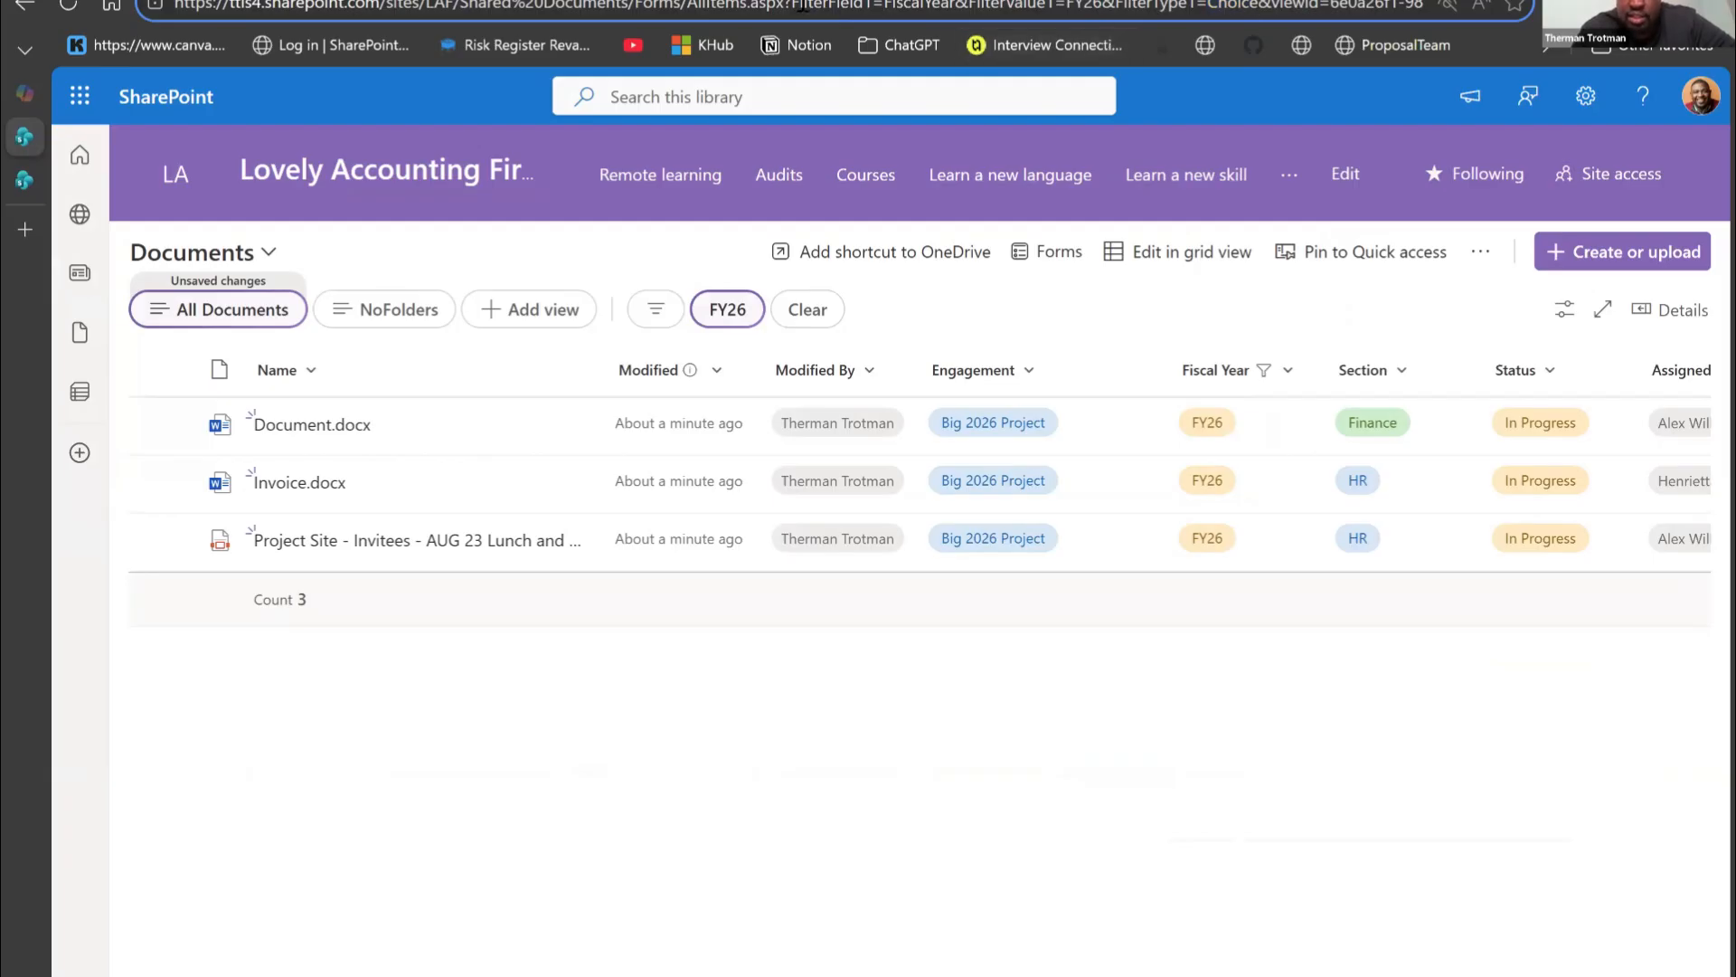
drag(800, 5, 1199, 7)
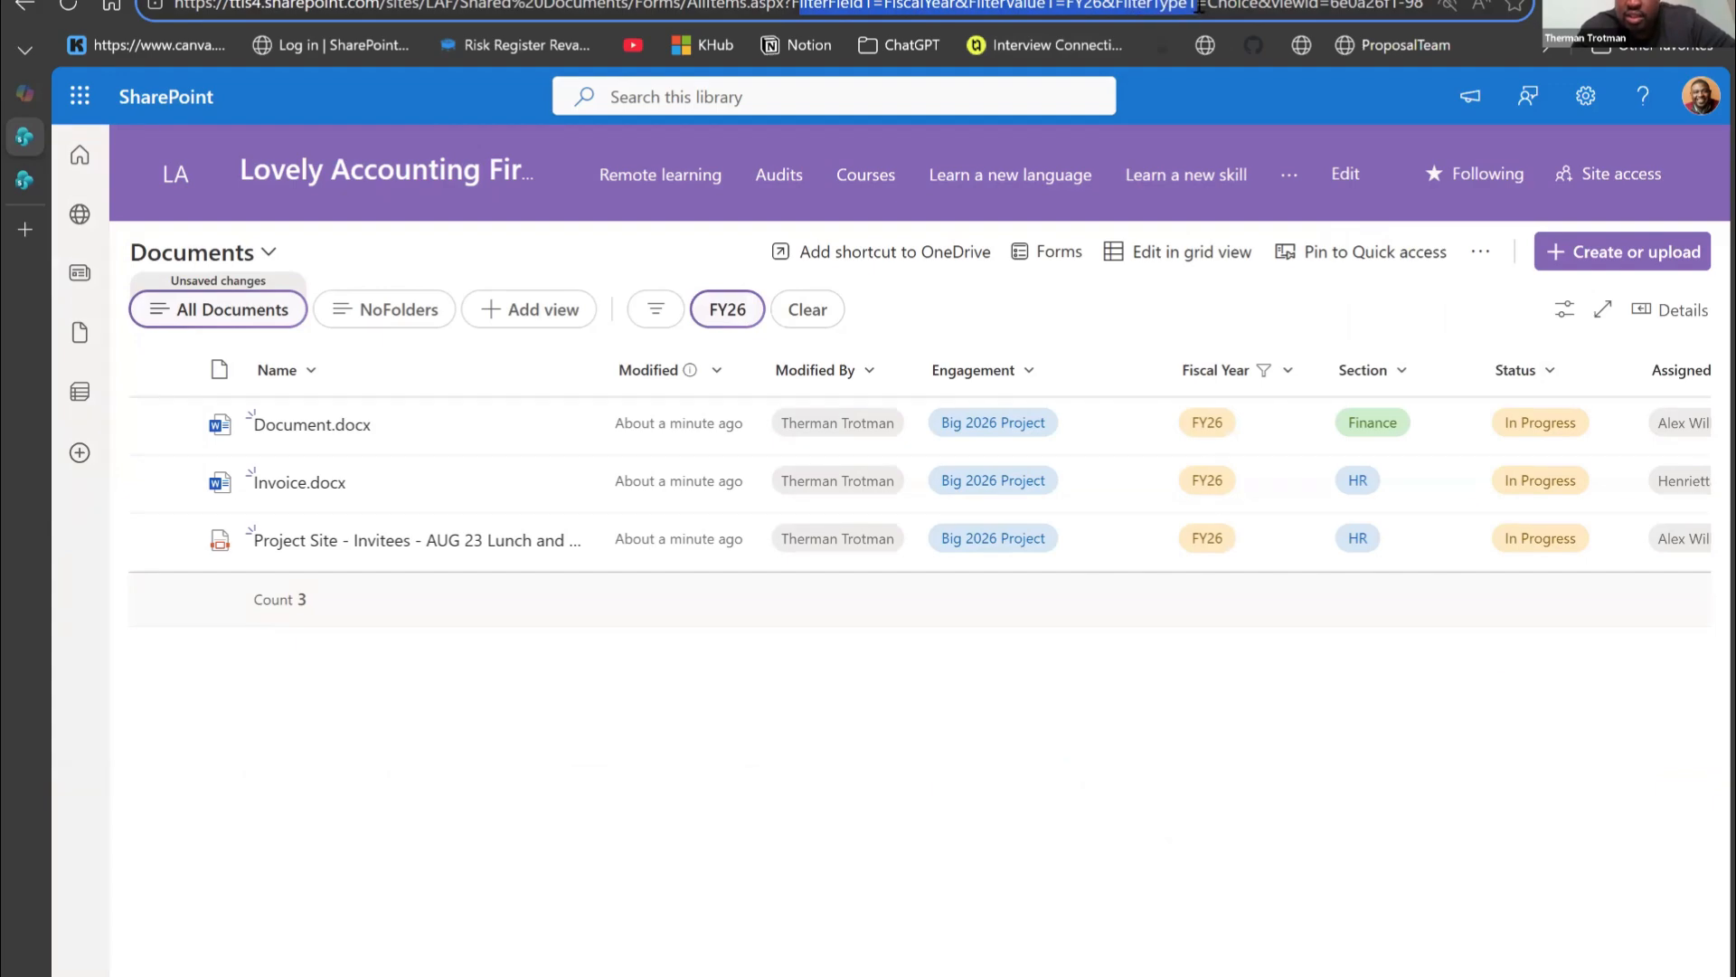
click(799, 7)
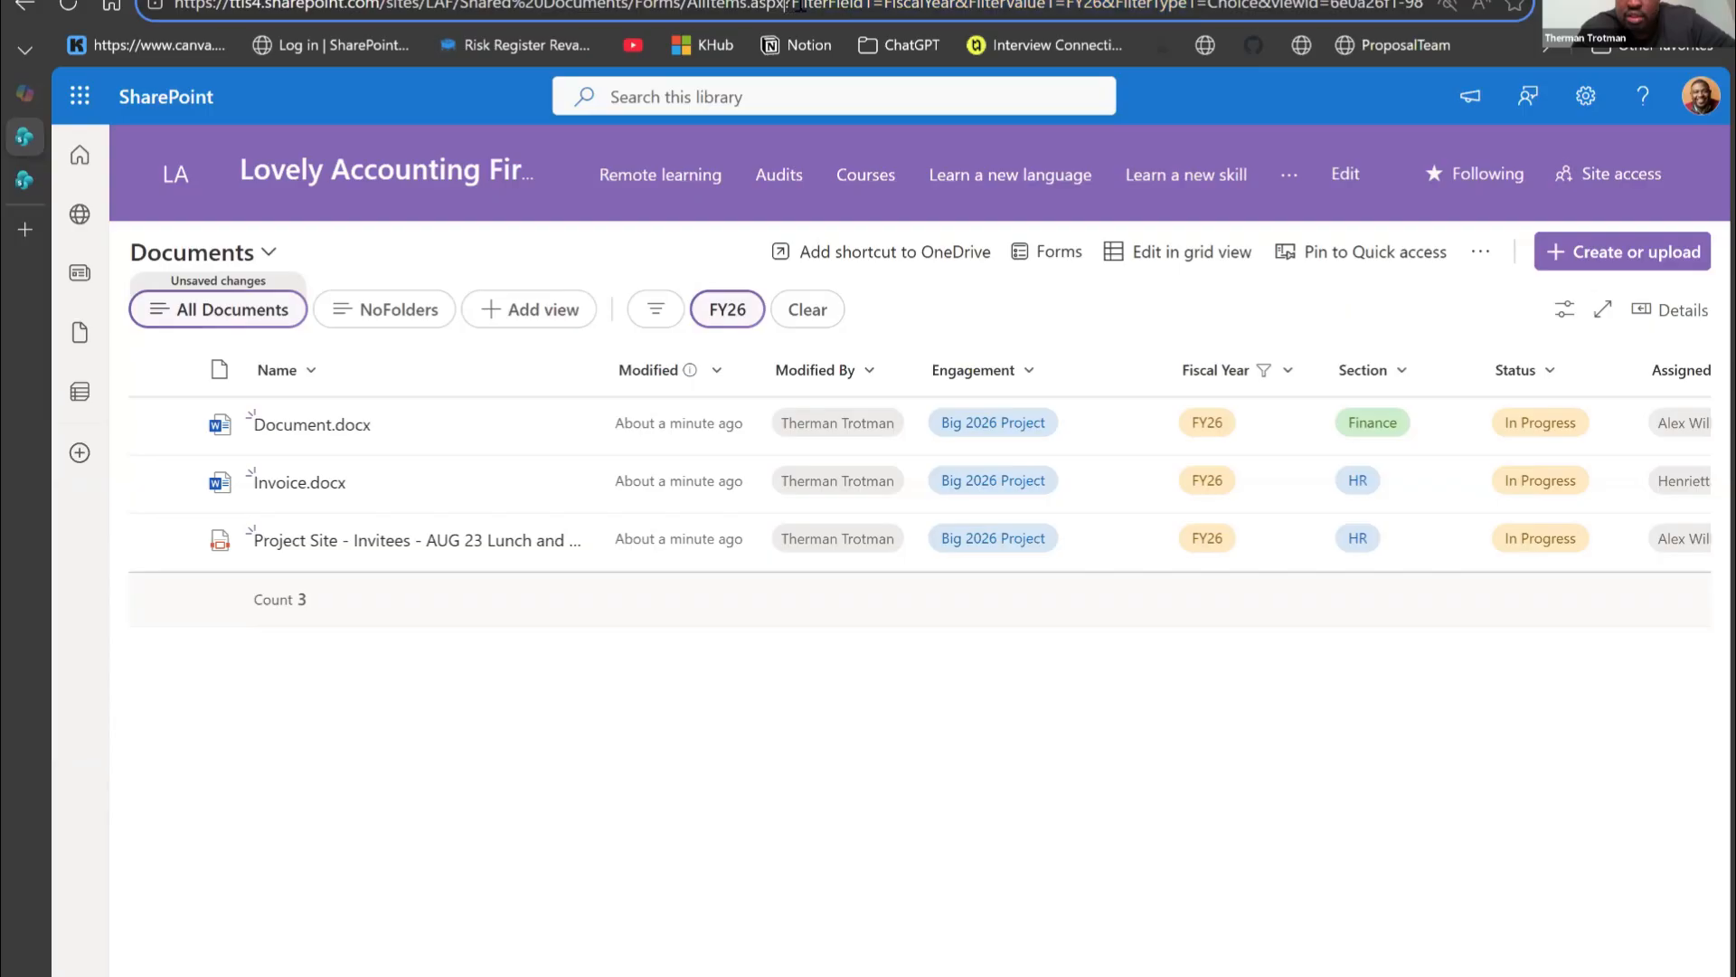
drag(857, 6, 1109, 12)
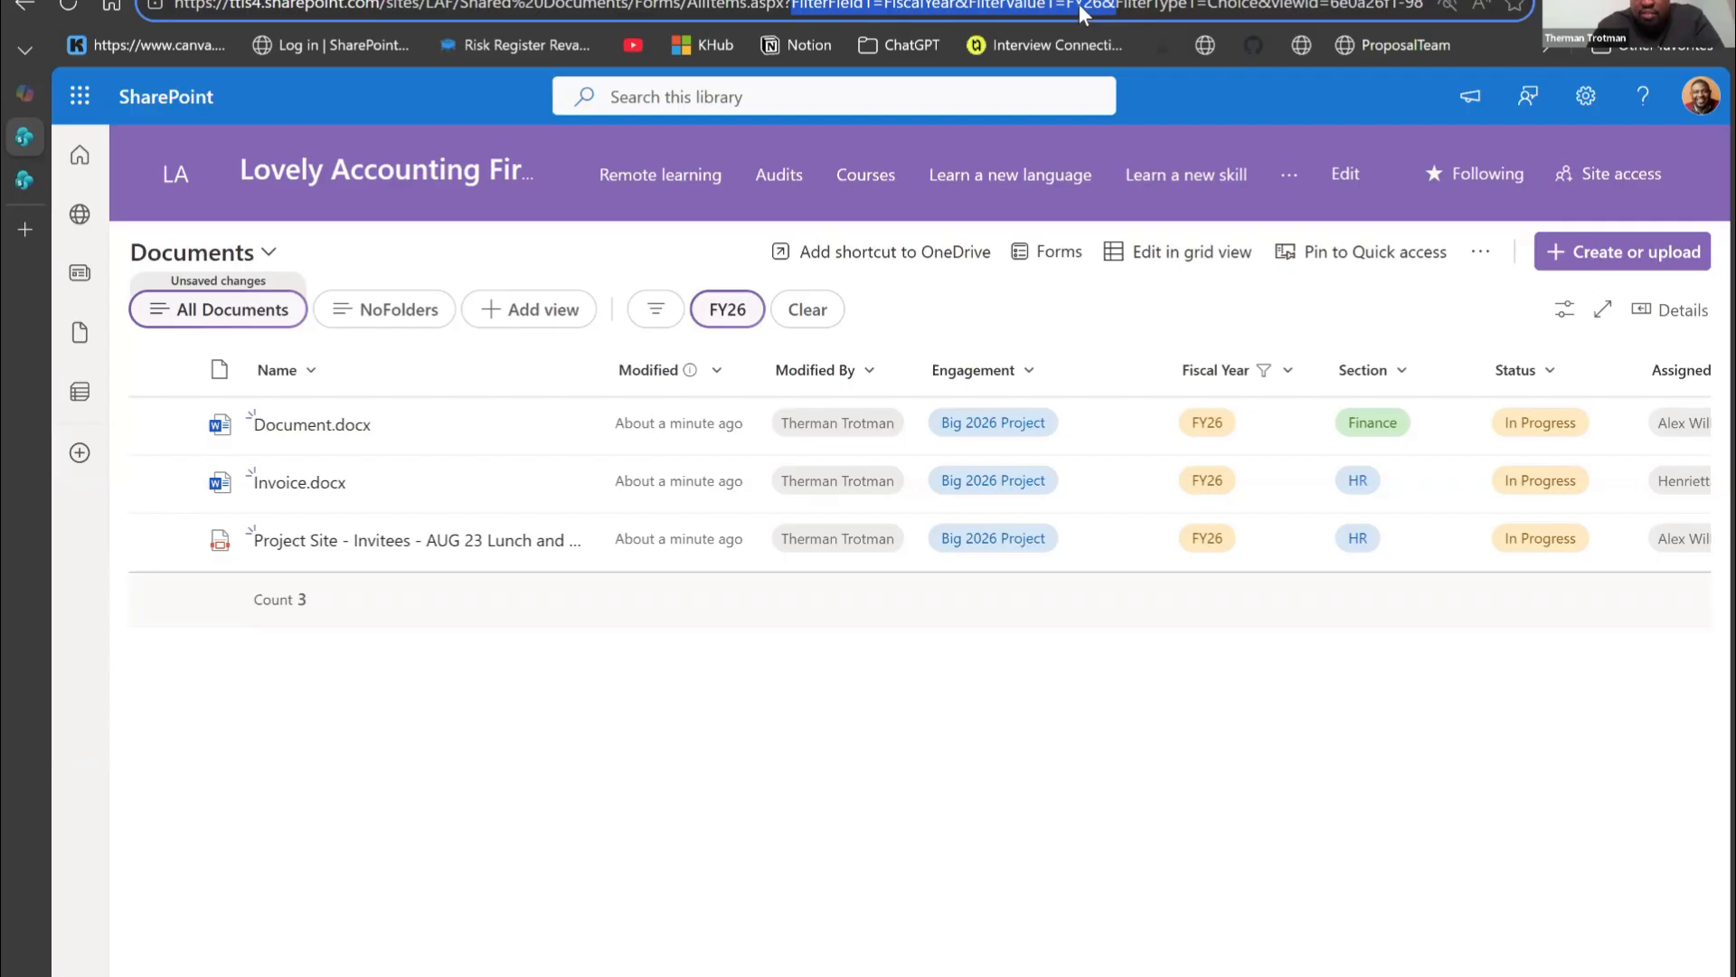
Step: Change FilterValue1 in the page URL to FY25 and load the edited address
click(1097, 8)
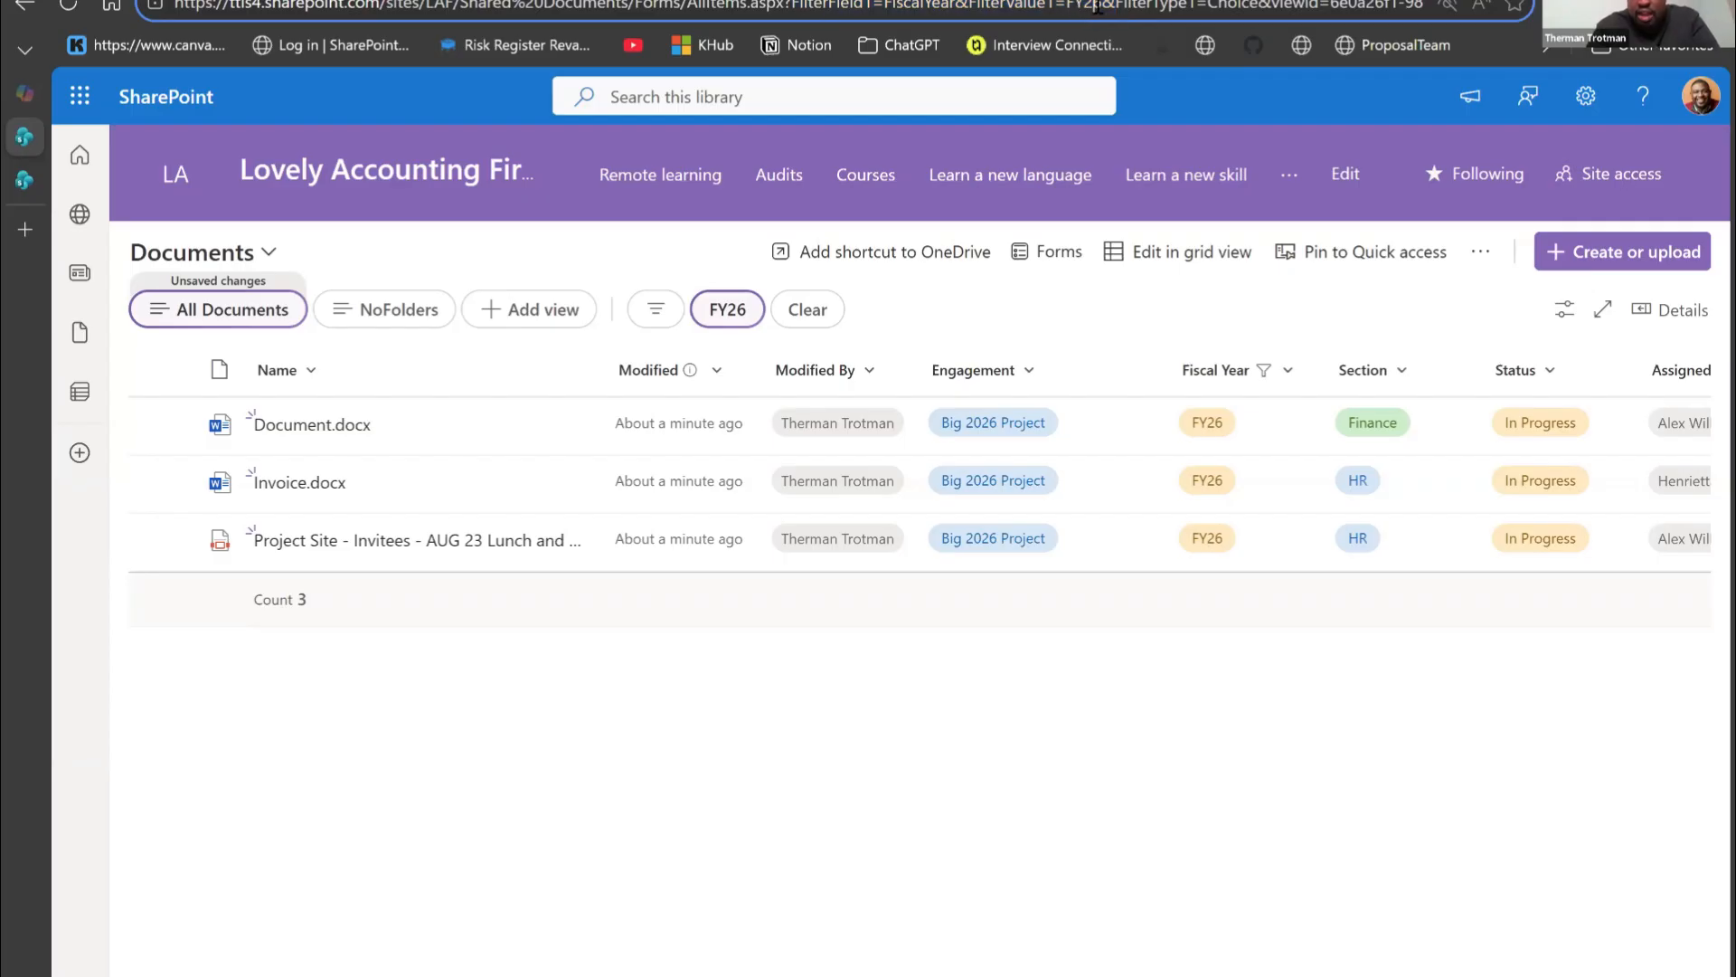
key(BackSpace)
text(5)
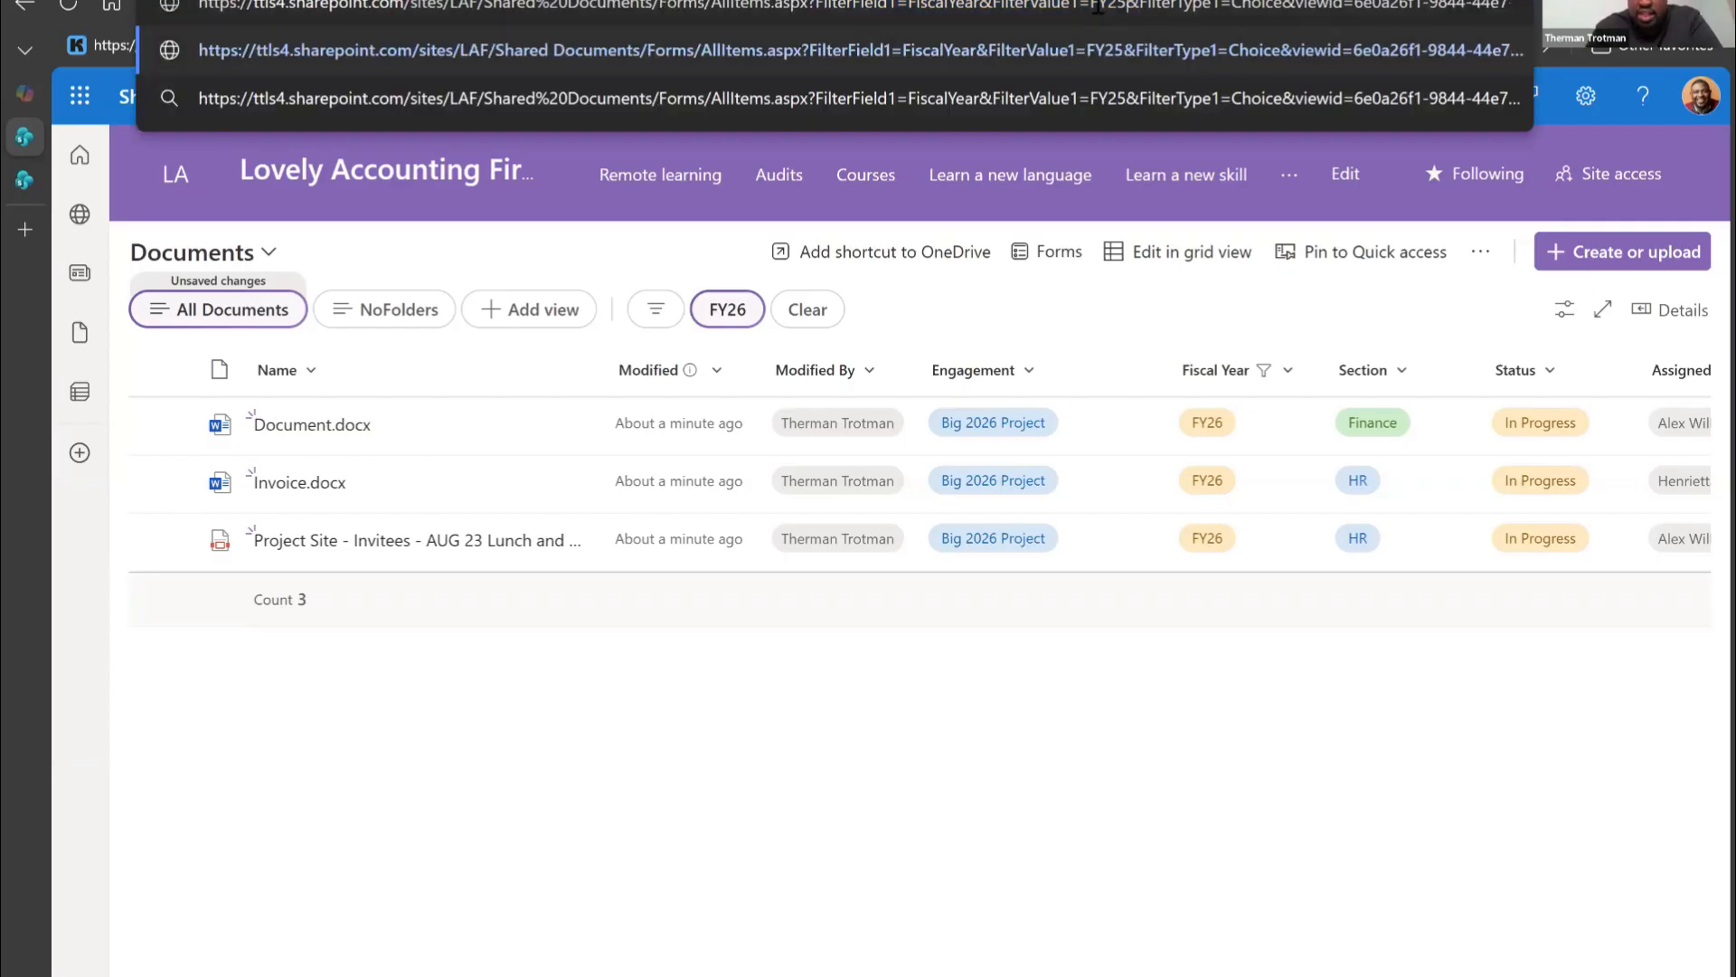
key(Return)
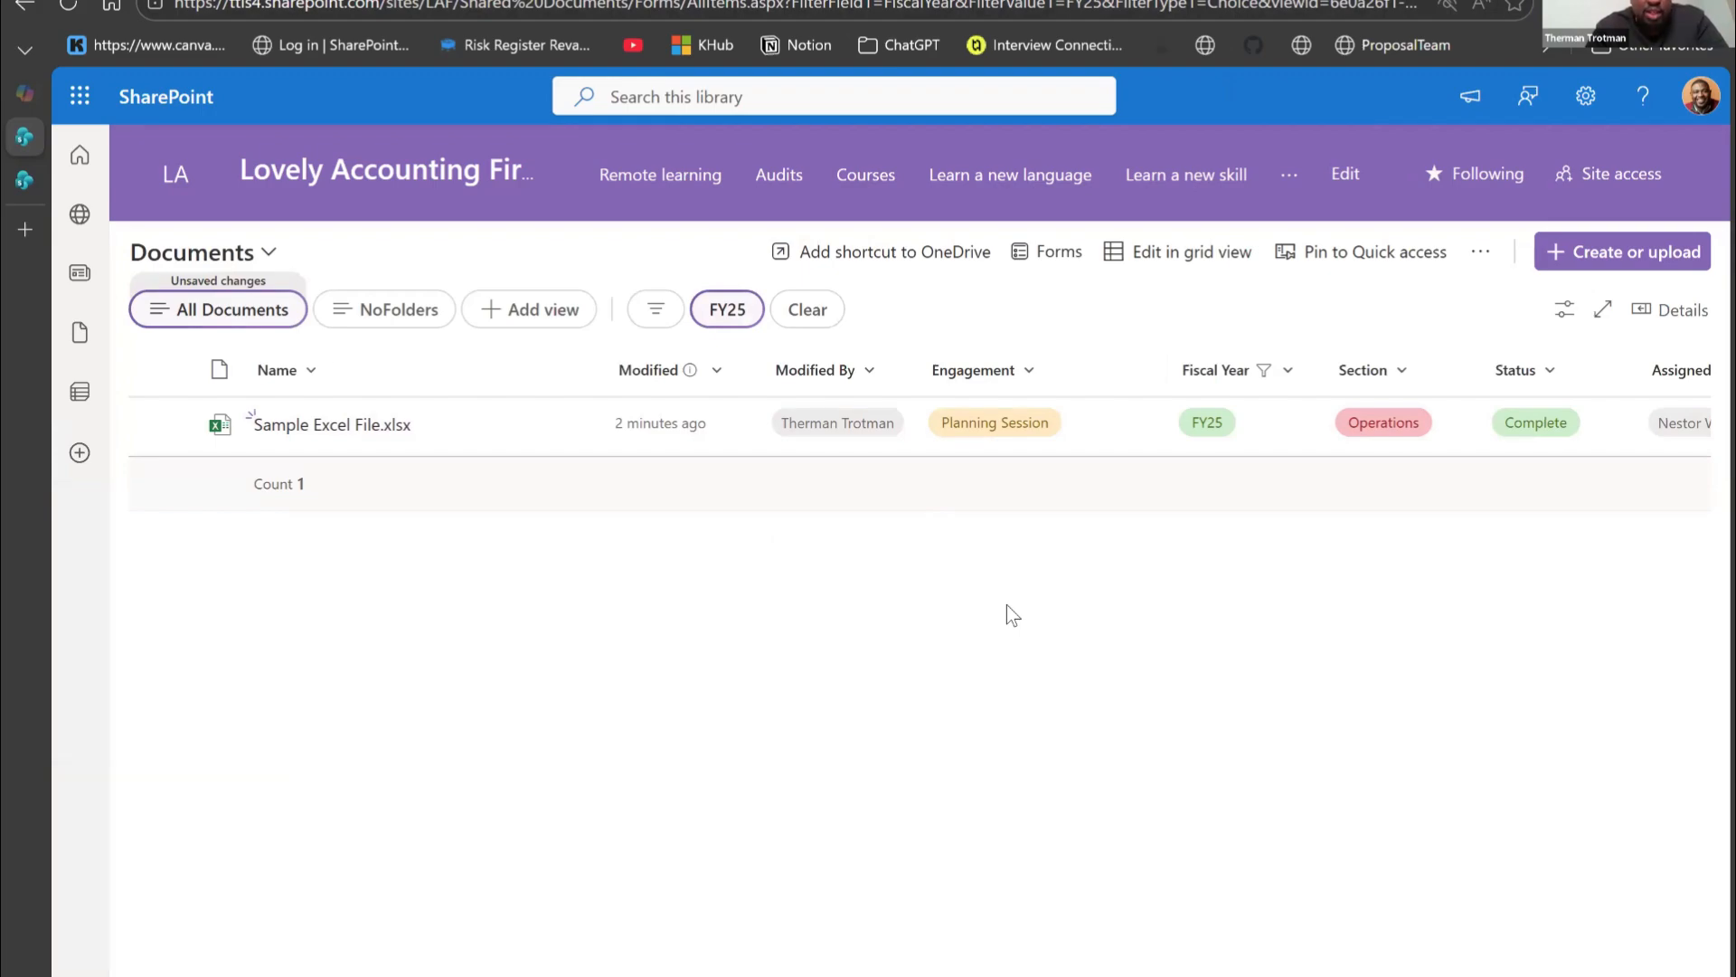
click(210, 322)
click(458, 624)
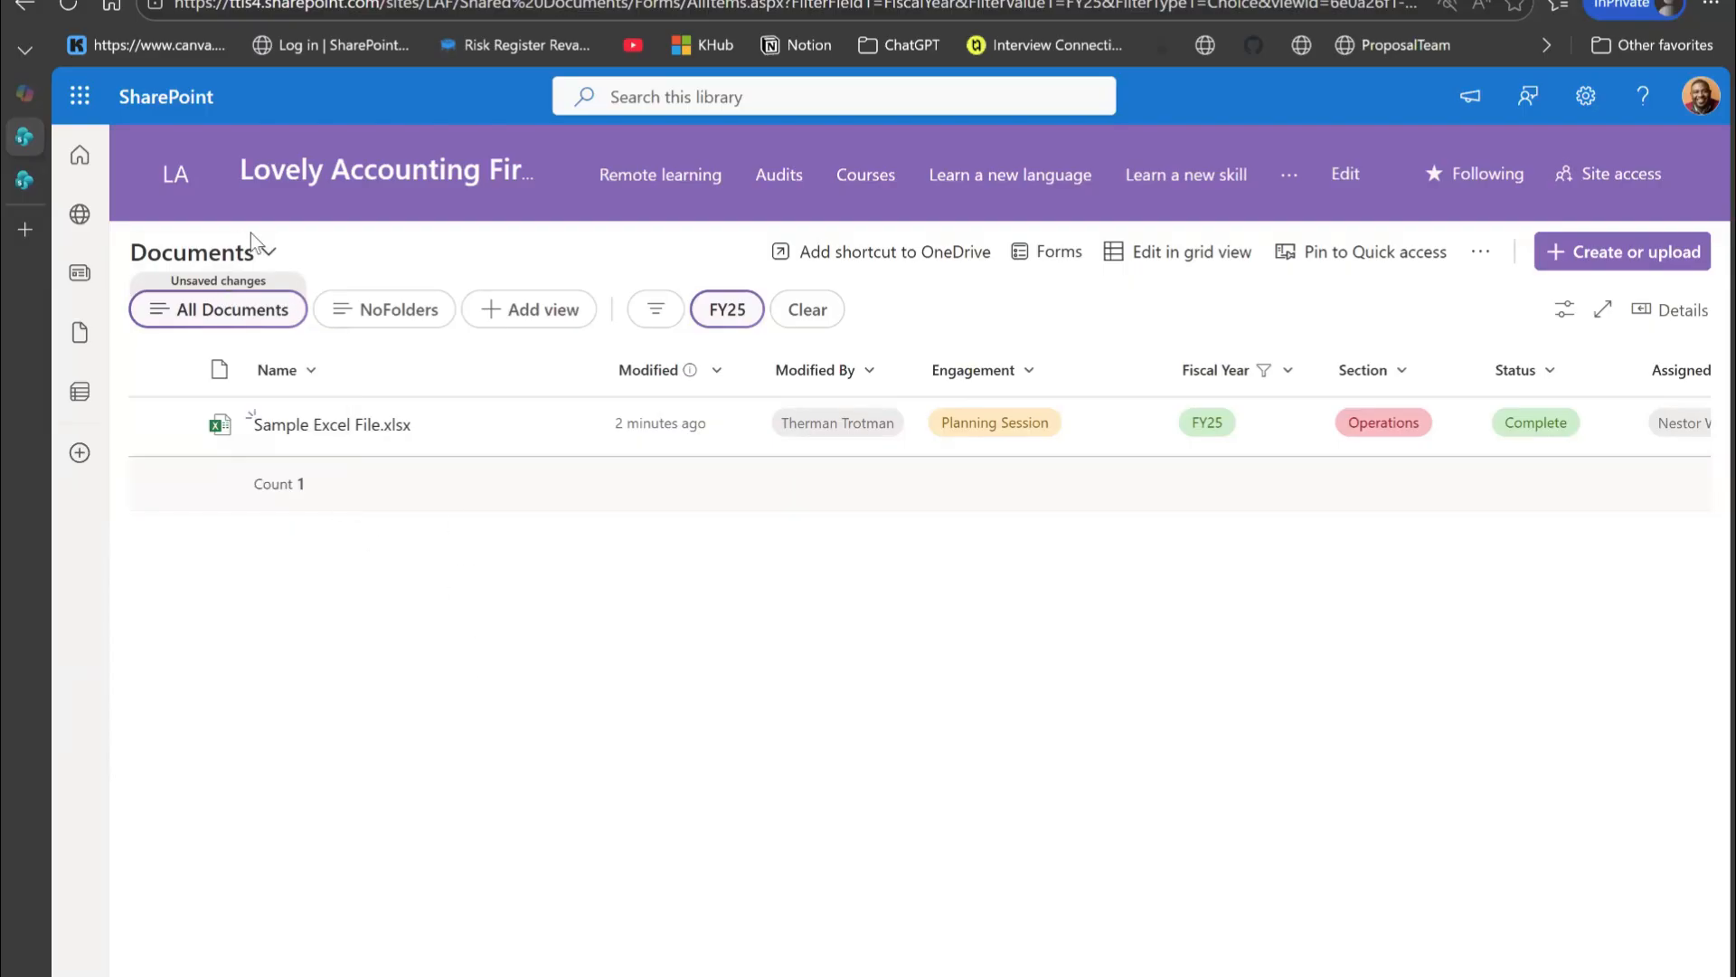
click(237, 260)
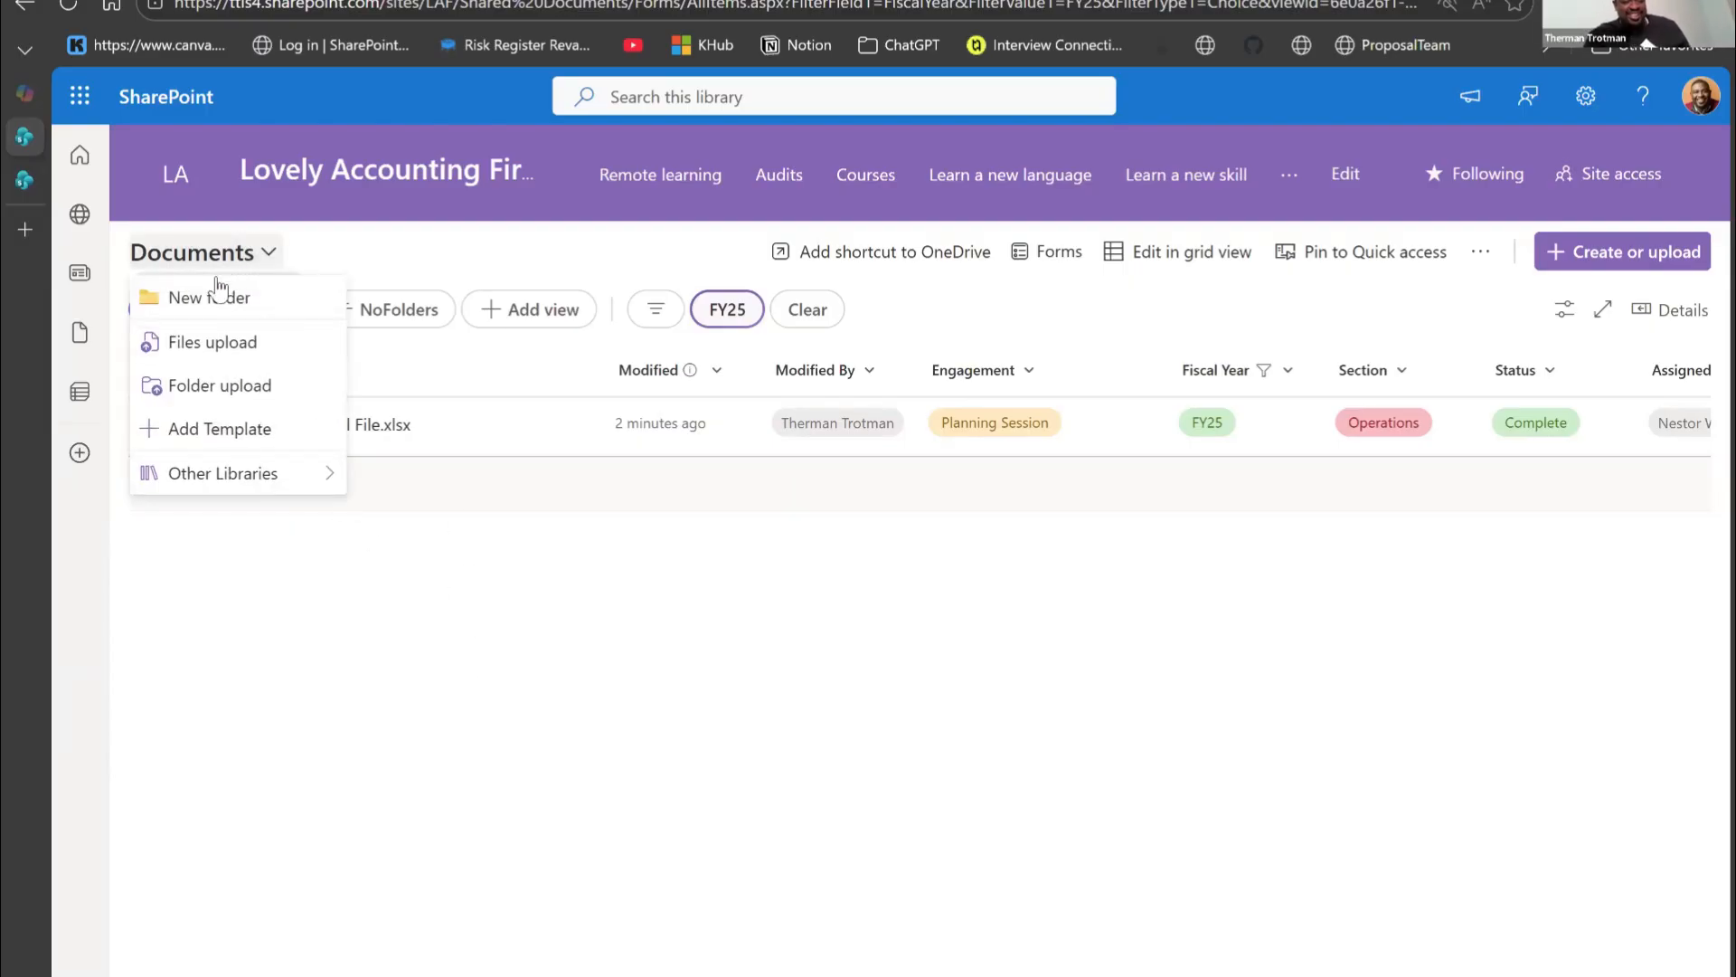
click(517, 702)
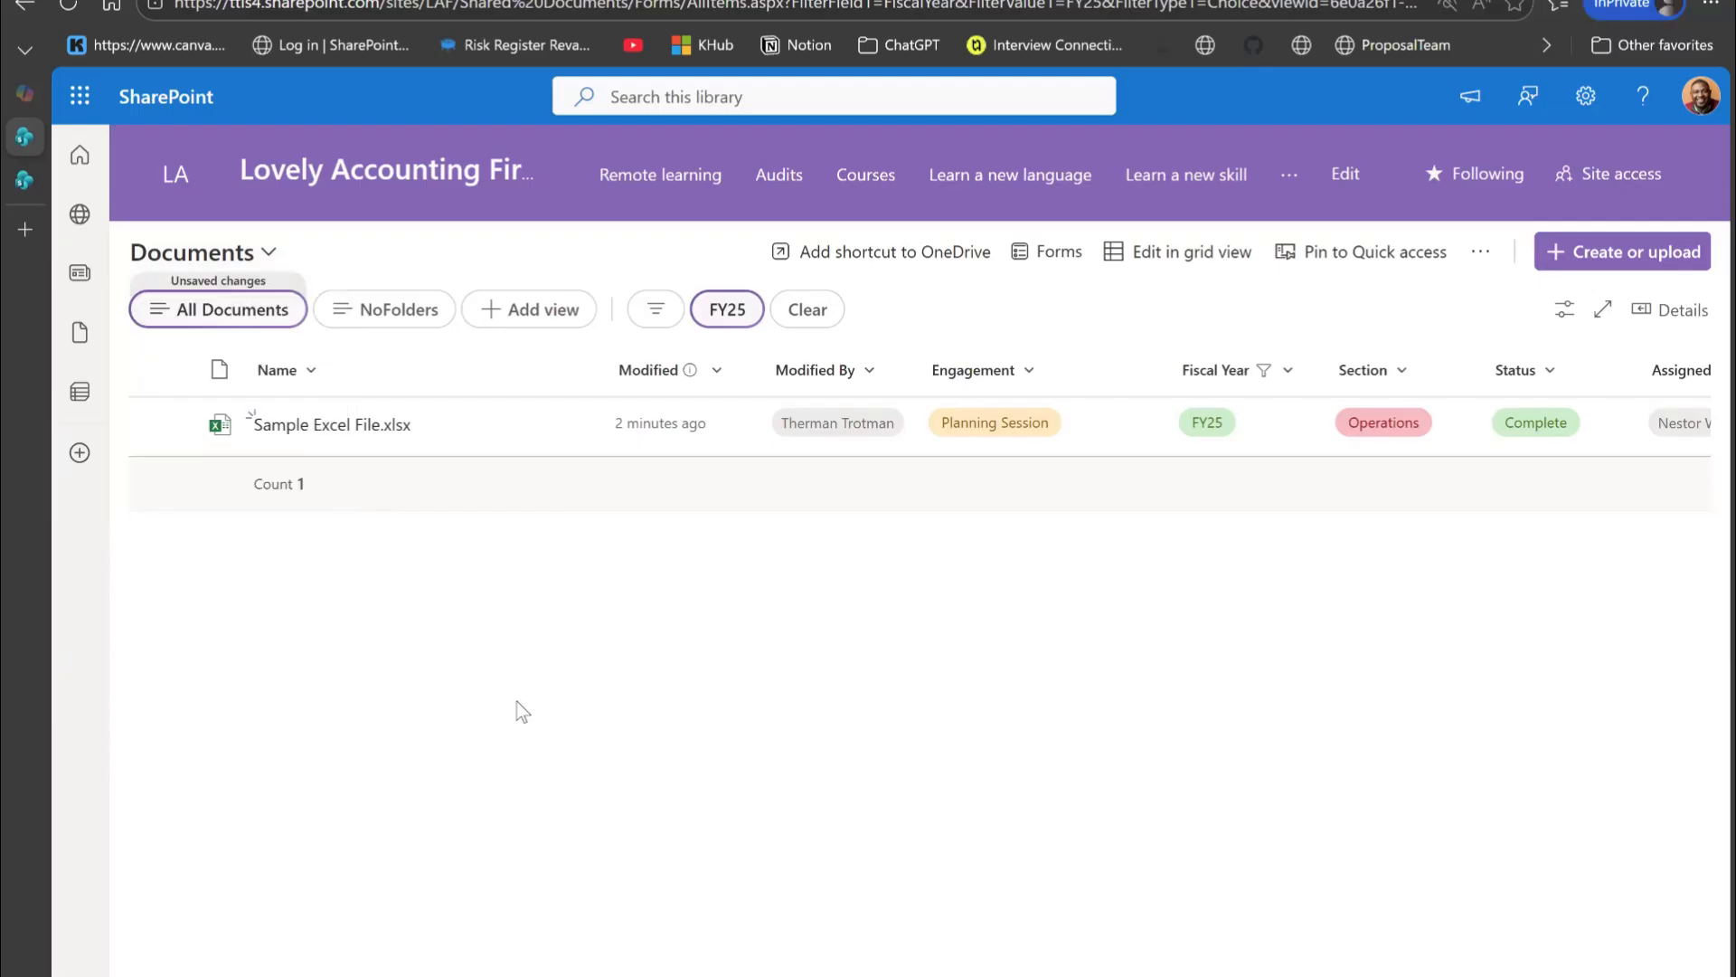
click(188, 315)
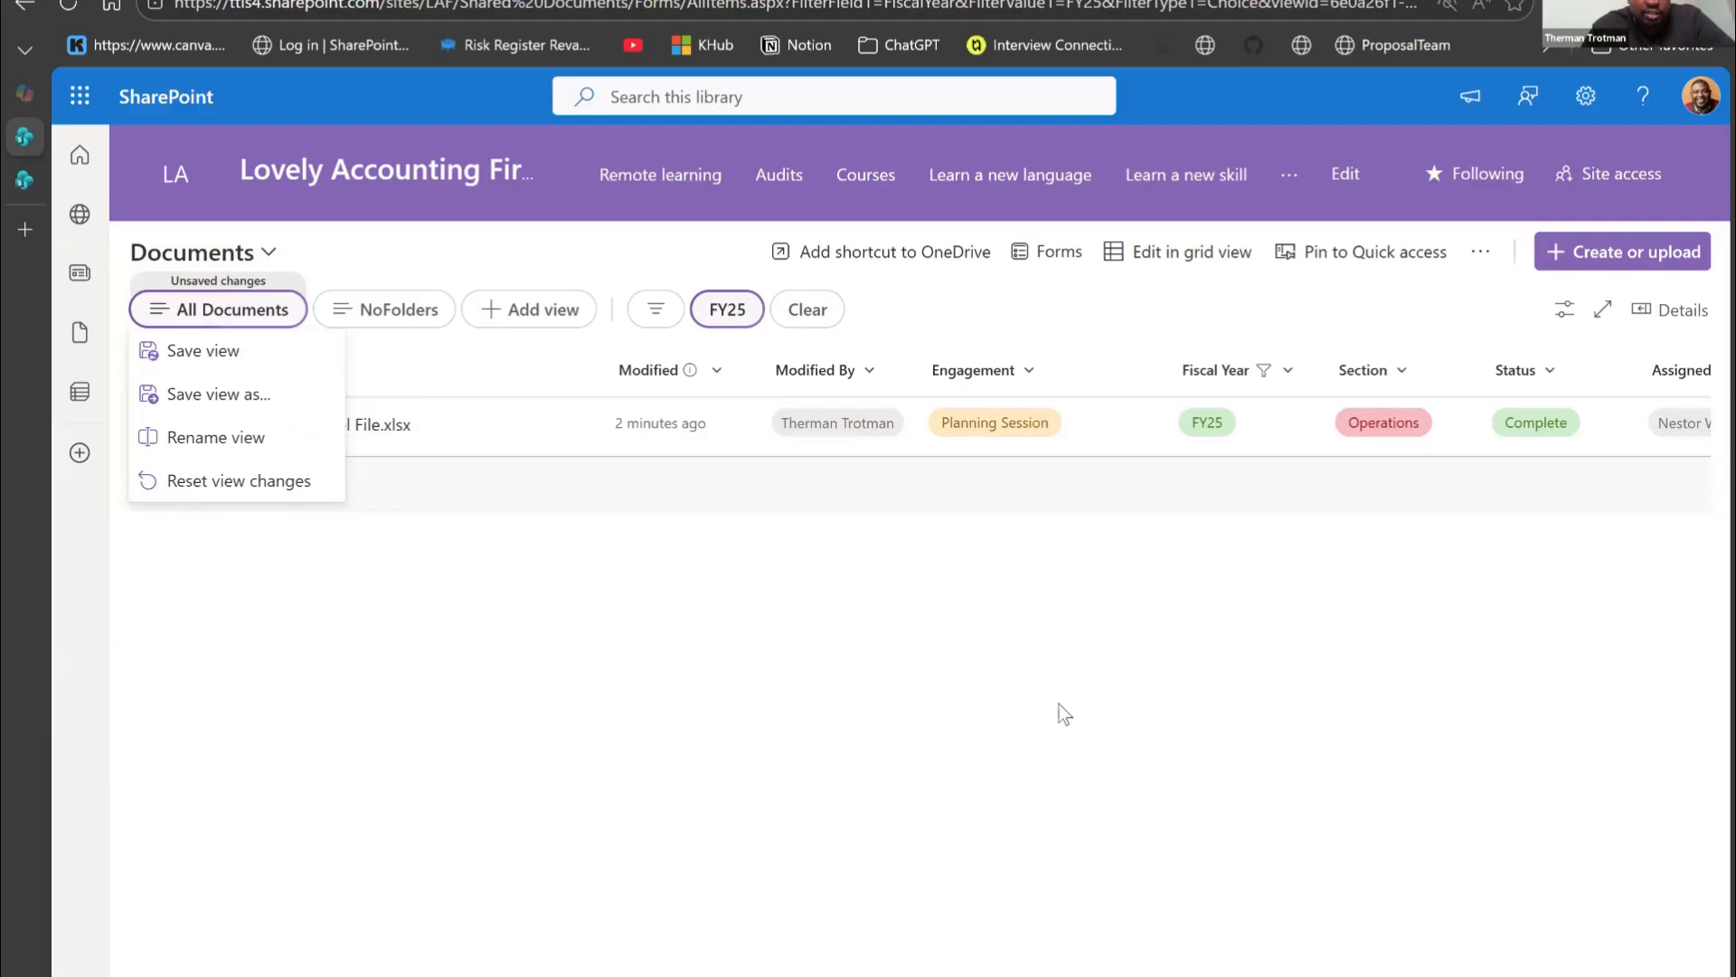
click(533, 649)
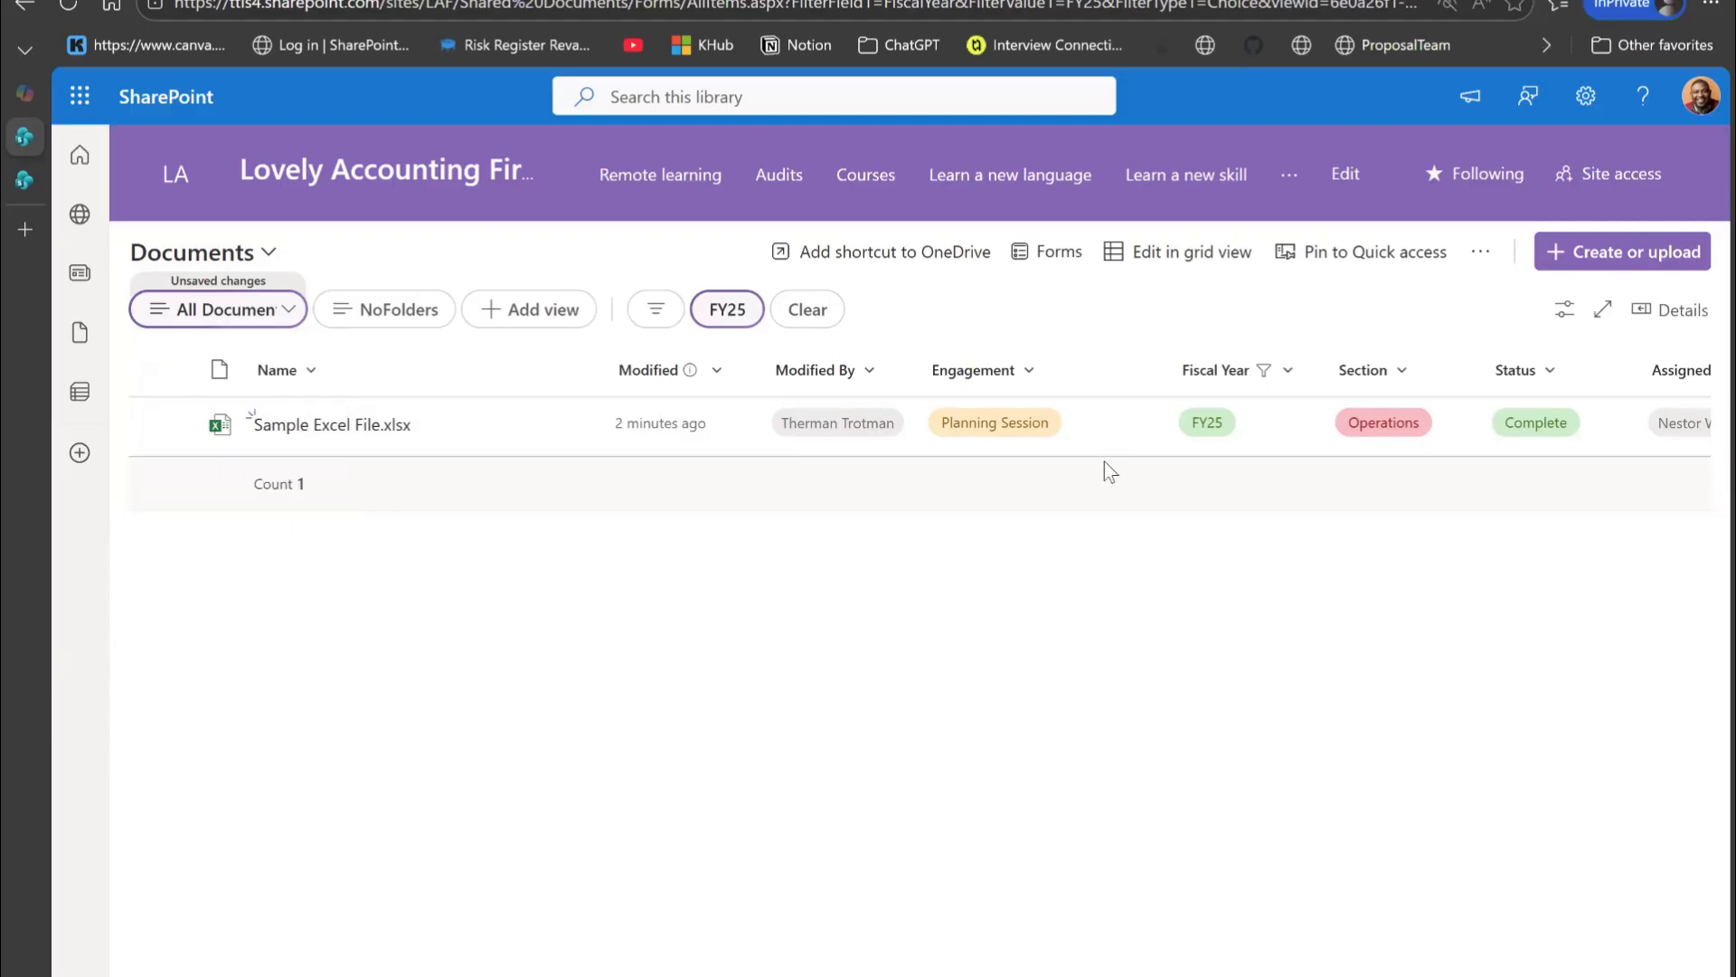
Step: Clear the FY25 filter and search the Documents library for "Complete"
click(795, 320)
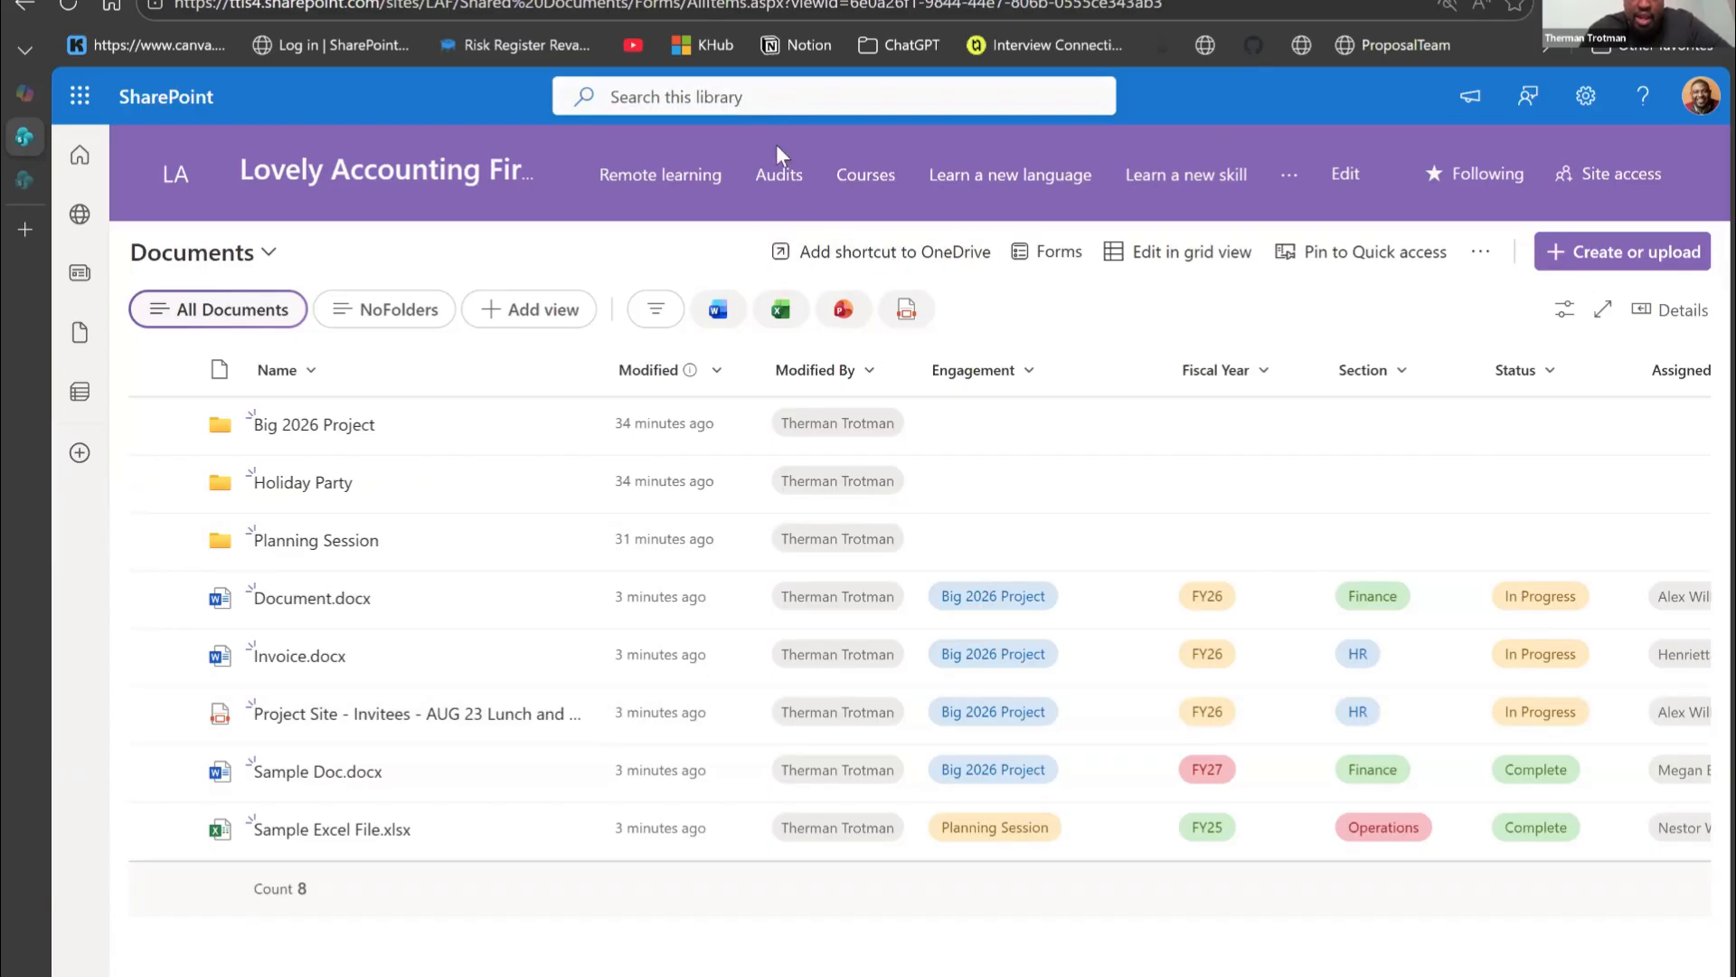
click(770, 106)
text(Complete)
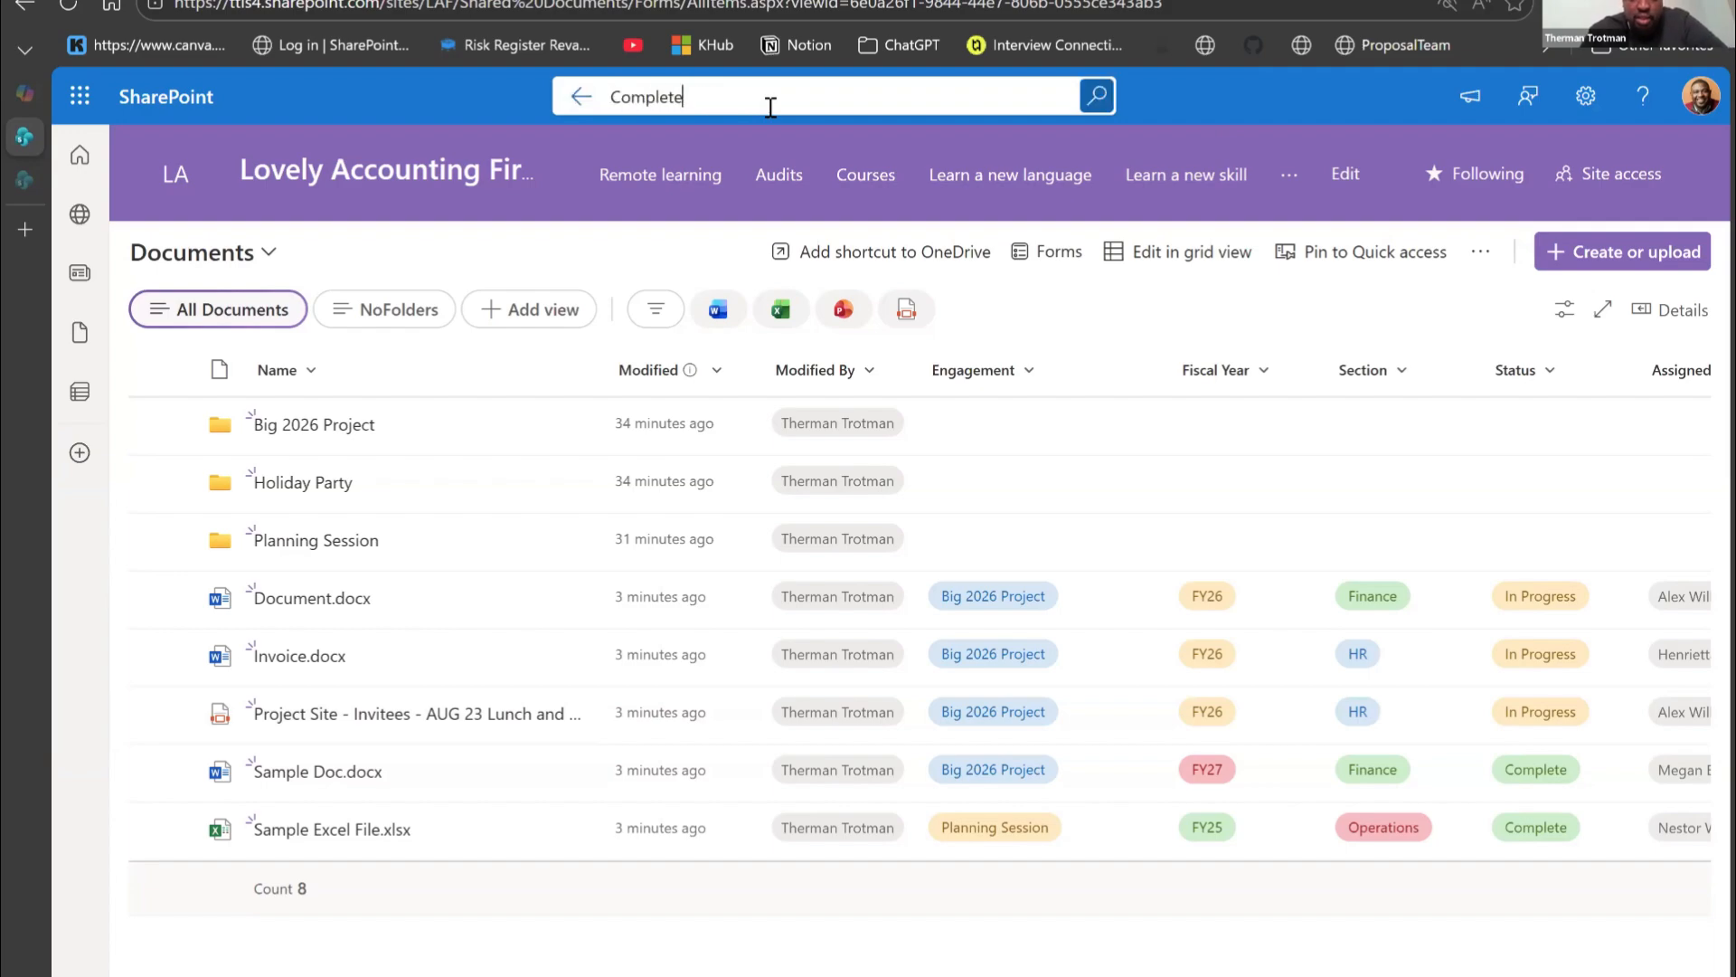
key(Return)
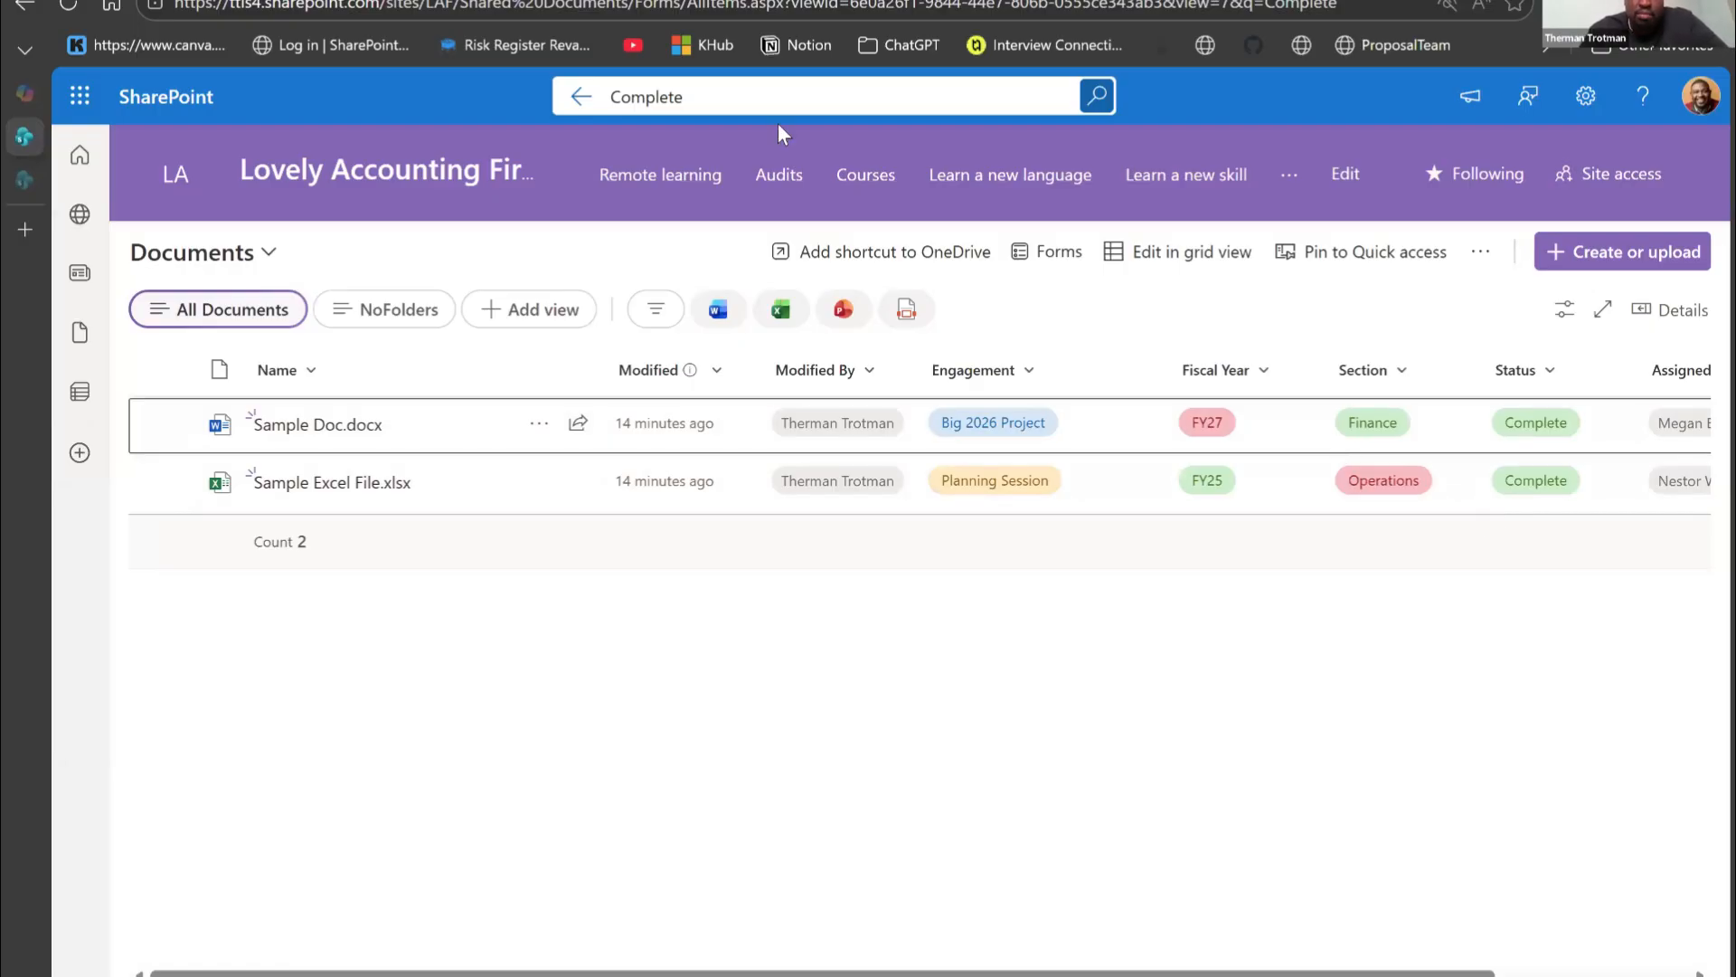
Step: Search the Documents library for "FY26" and empty the search field
triple_click(779, 103)
text(FY26)
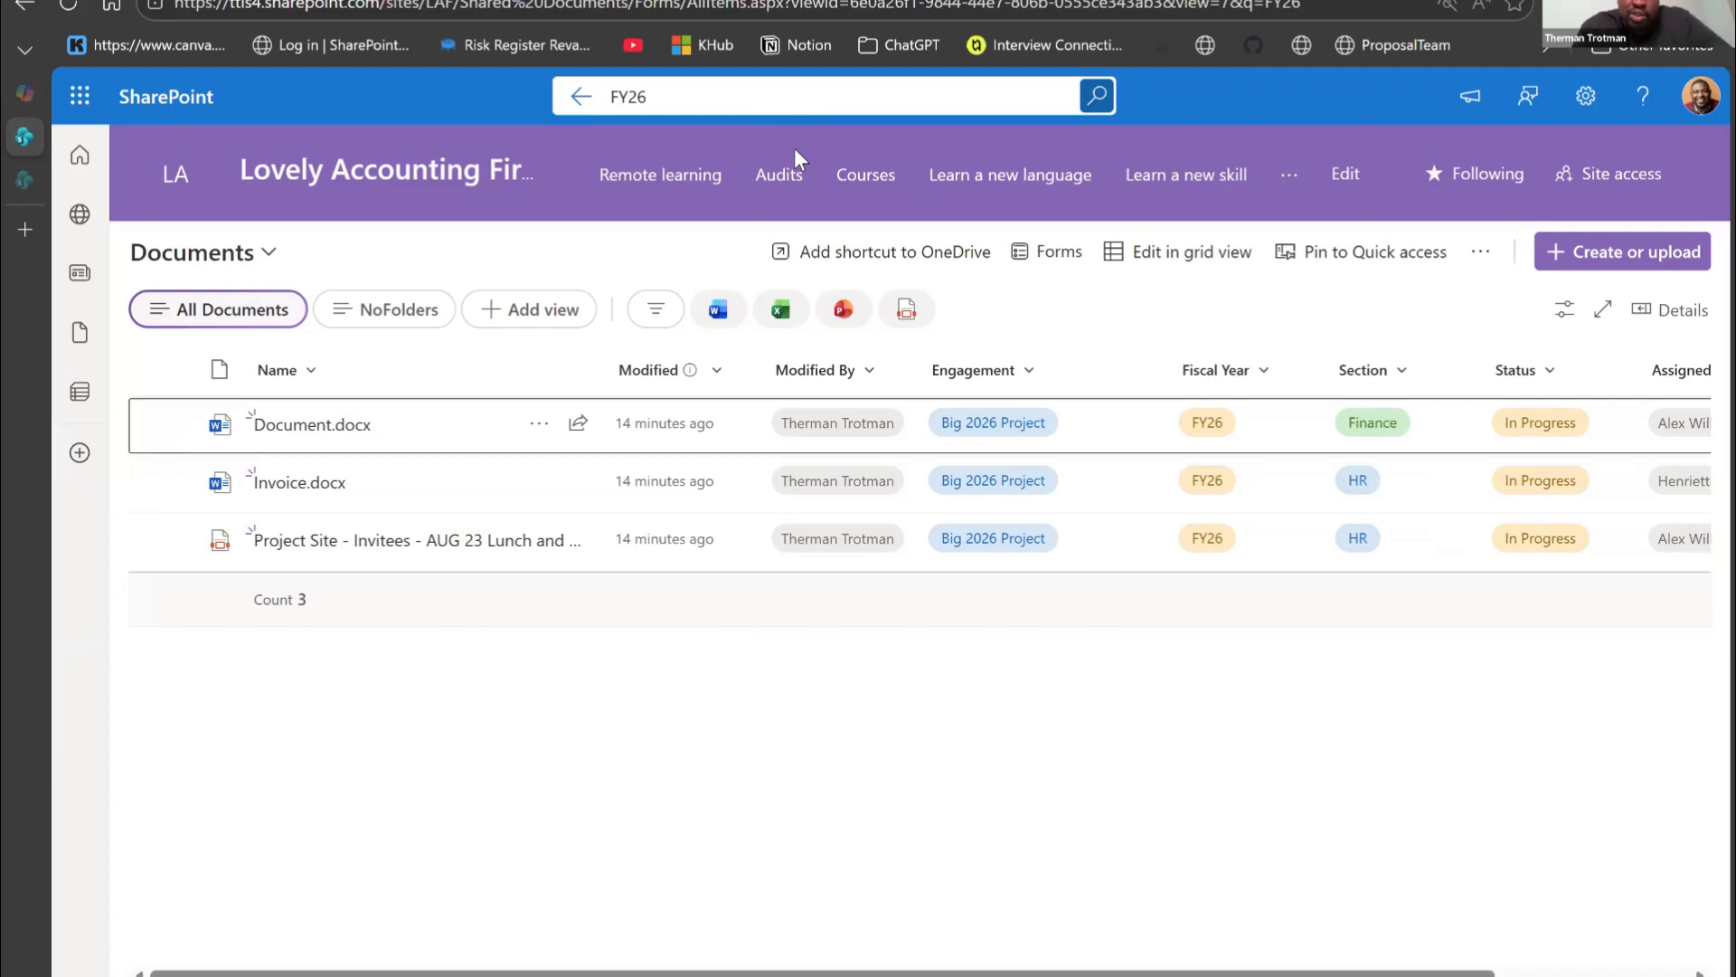
click(737, 96)
key(BackSpace)
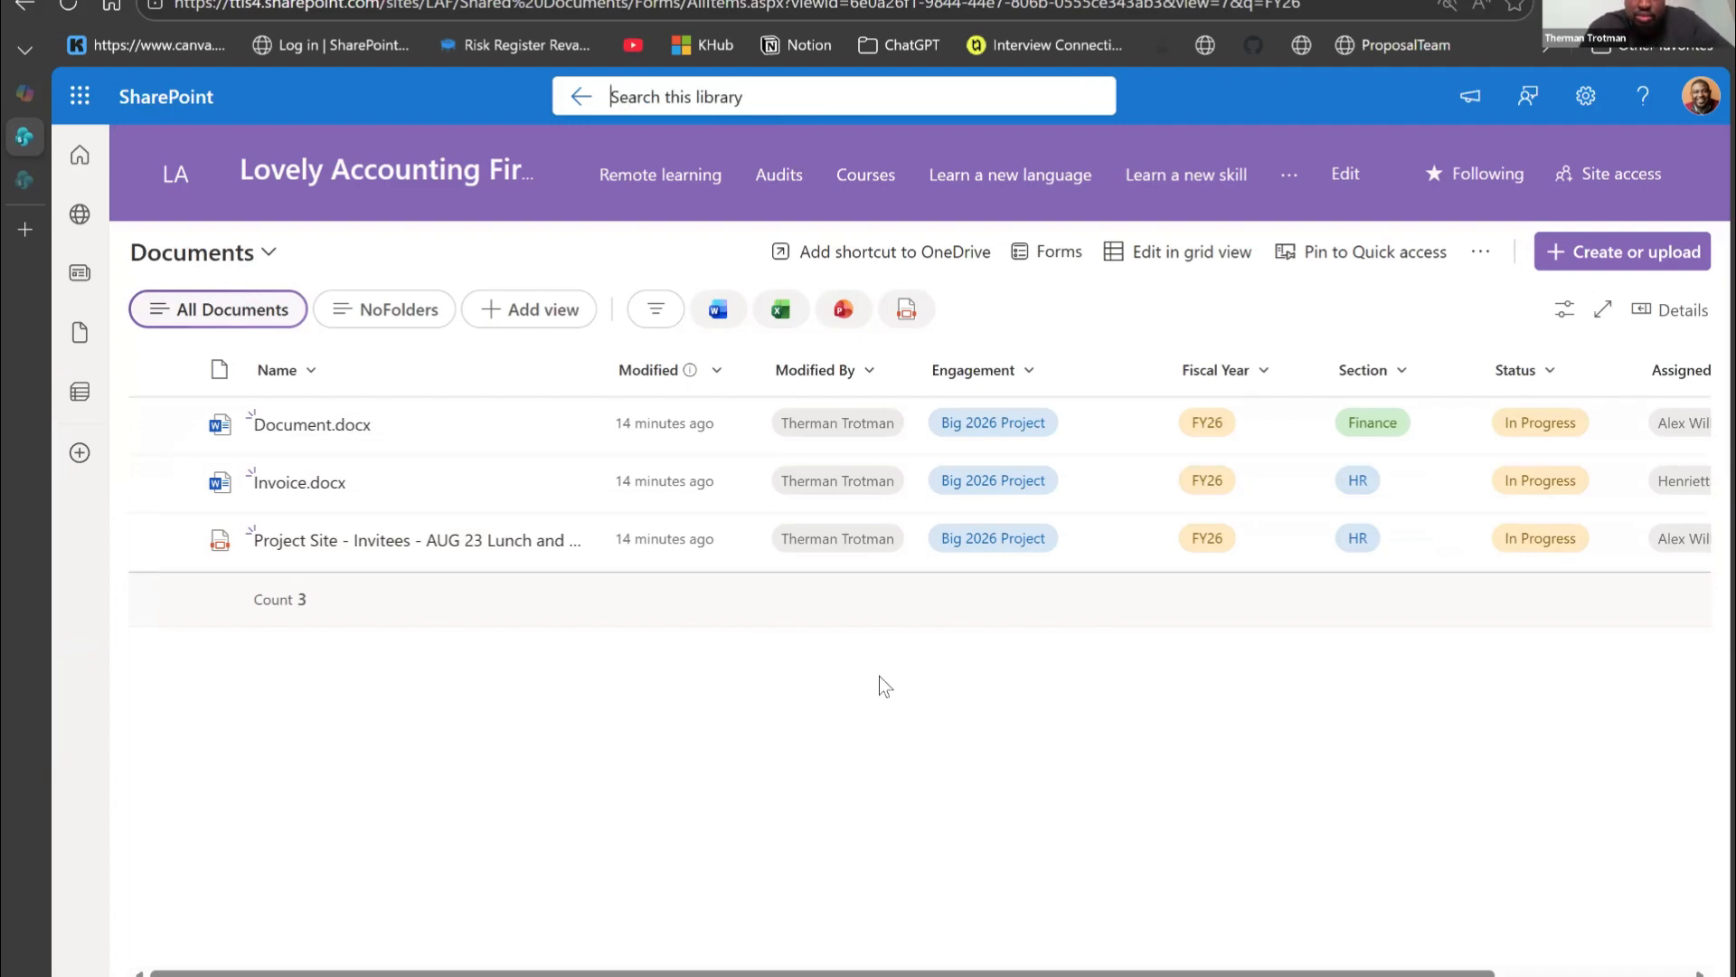
click(872, 703)
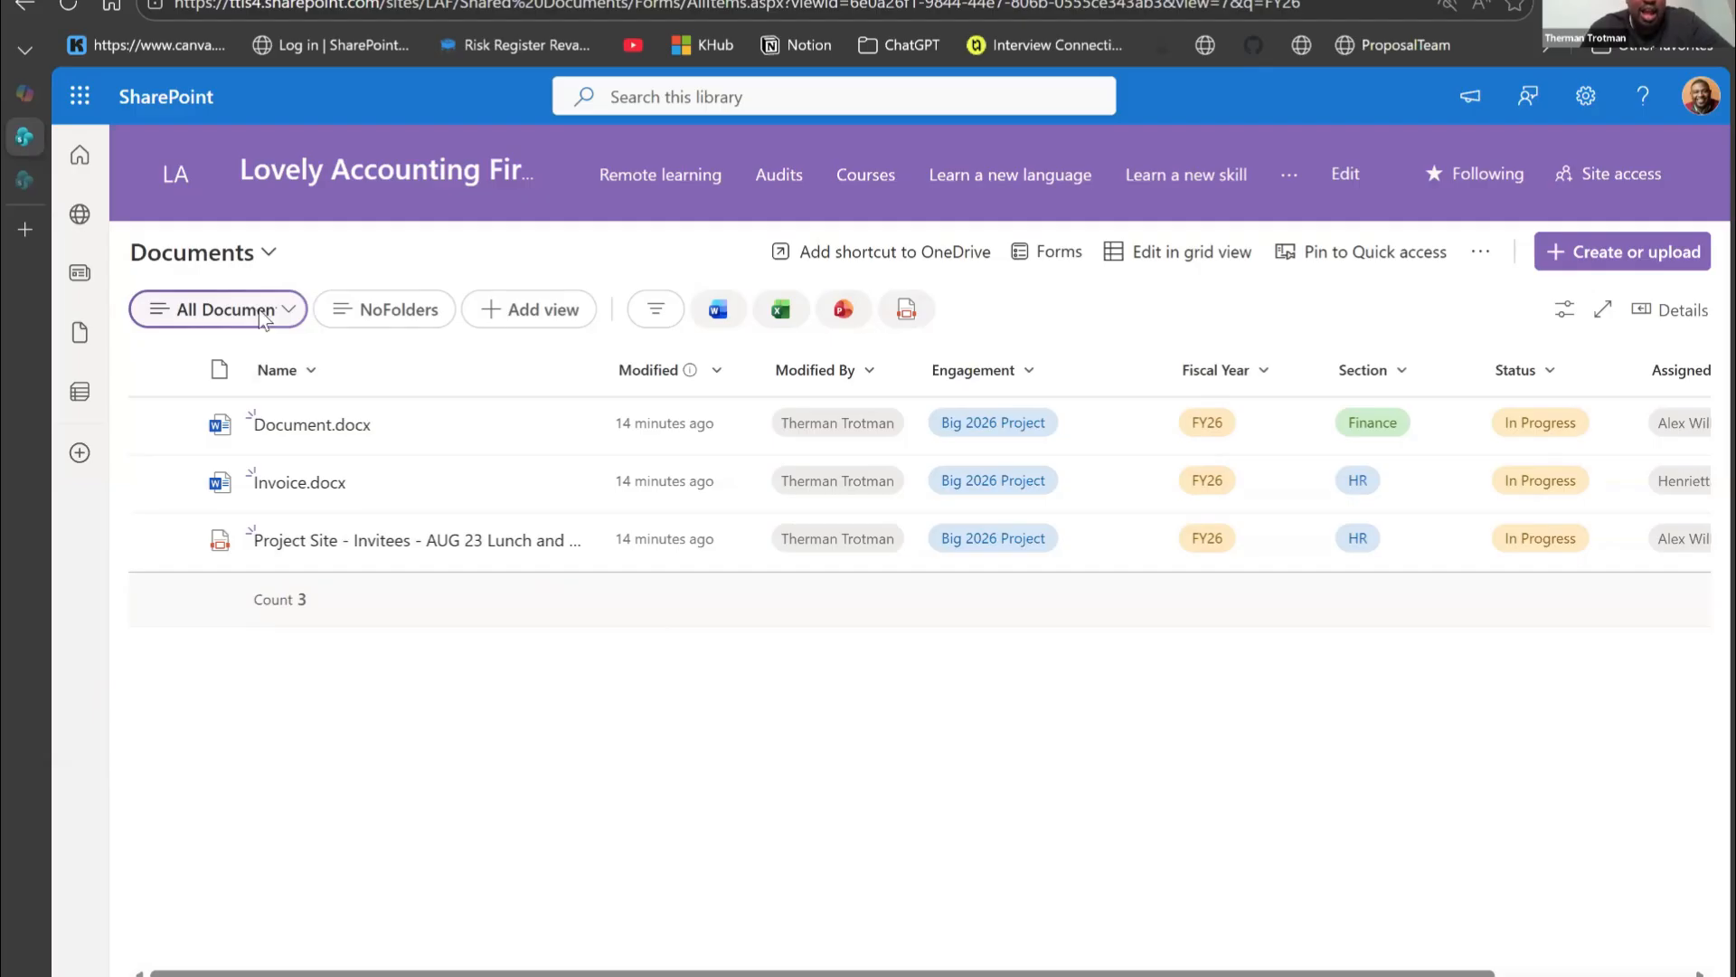
Step: Open Document.docx, replace the certificate's Month, Day, Year placeholder with "Dec 8, 2025", and close the document
click(306, 432)
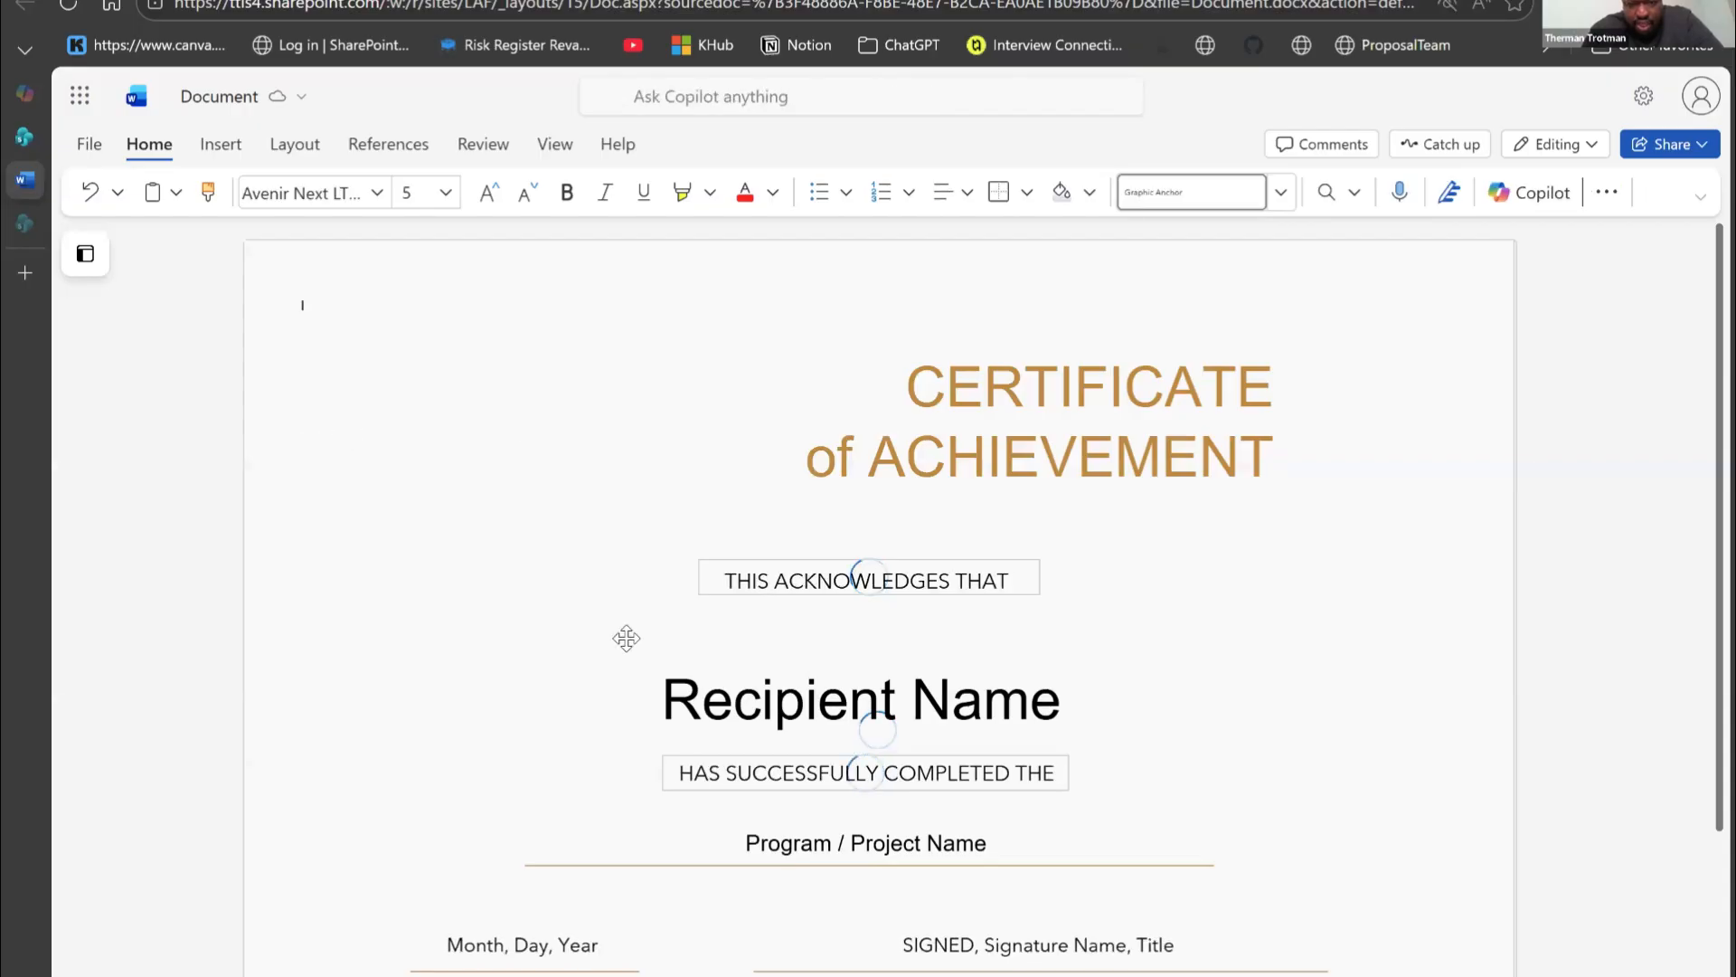
scroll(626, 639, down, 3)
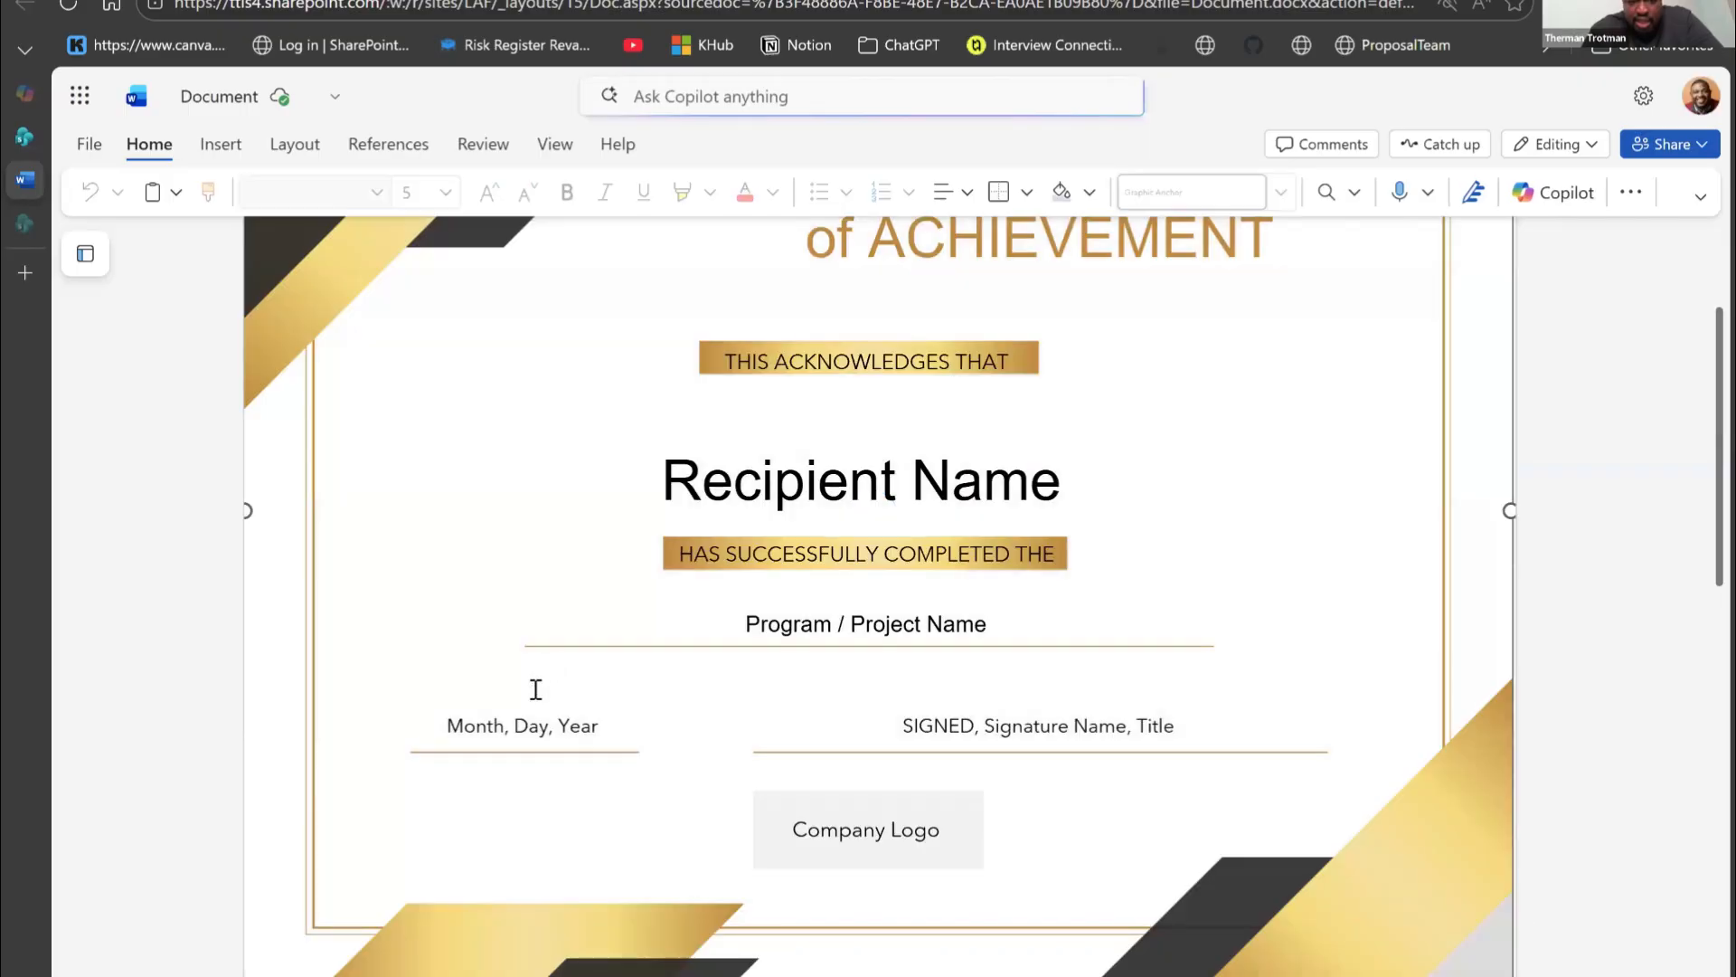
click(517, 731)
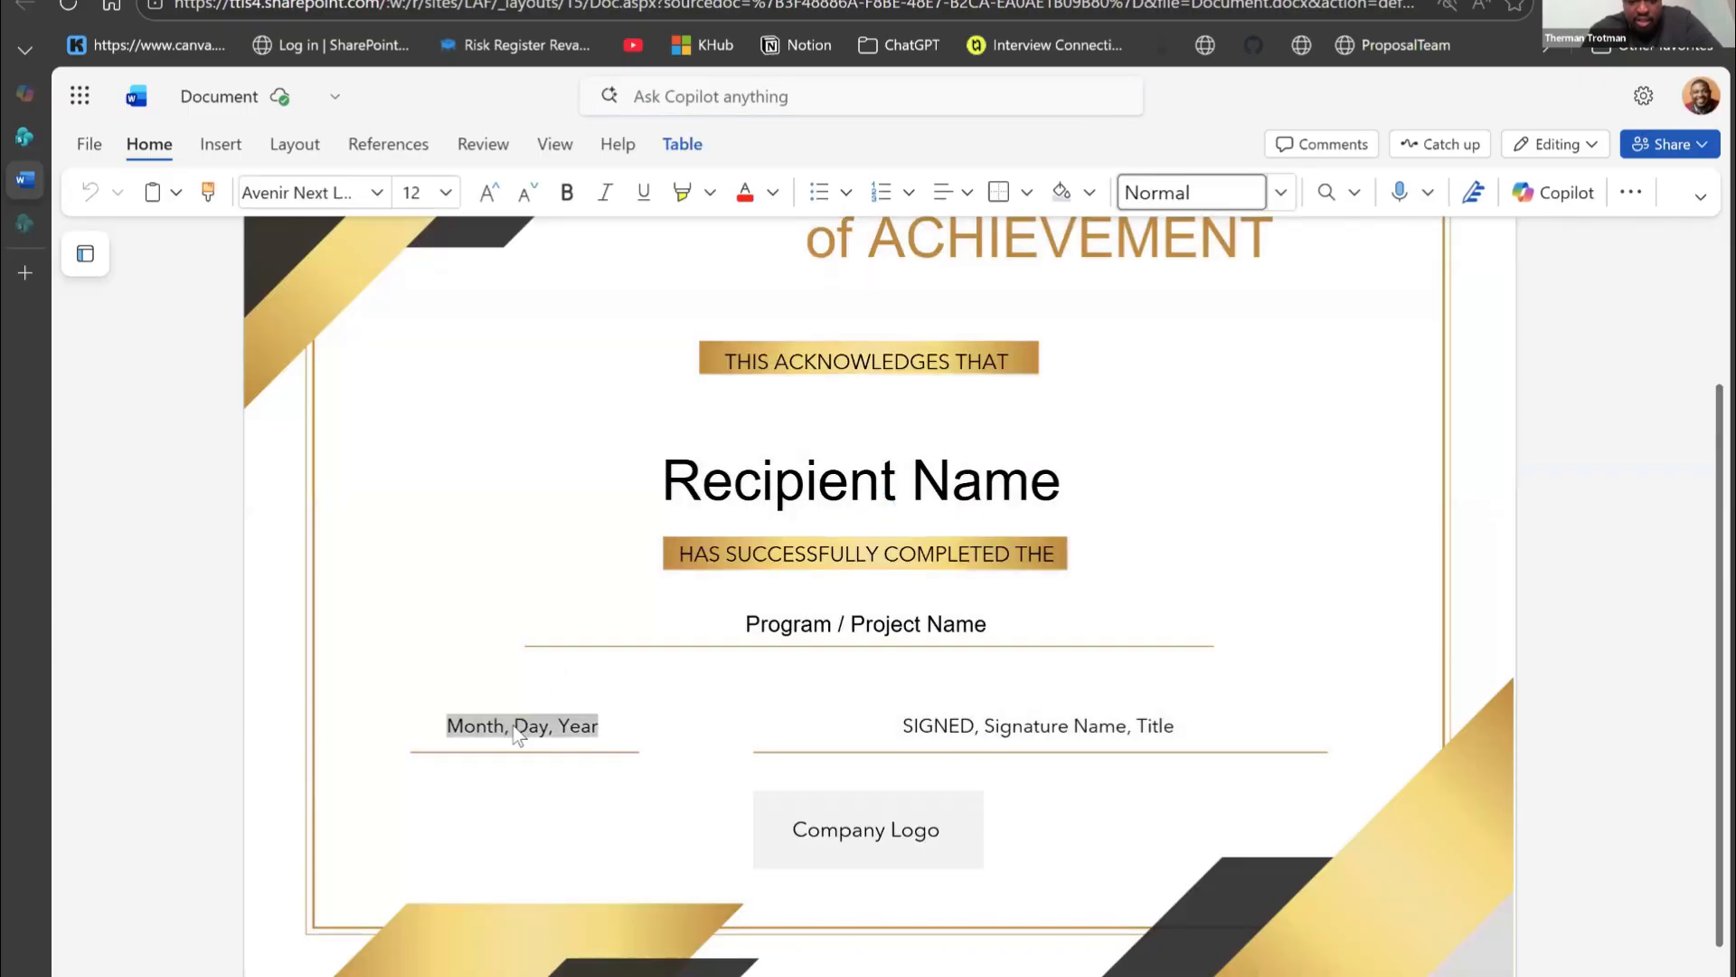
text(Dec )
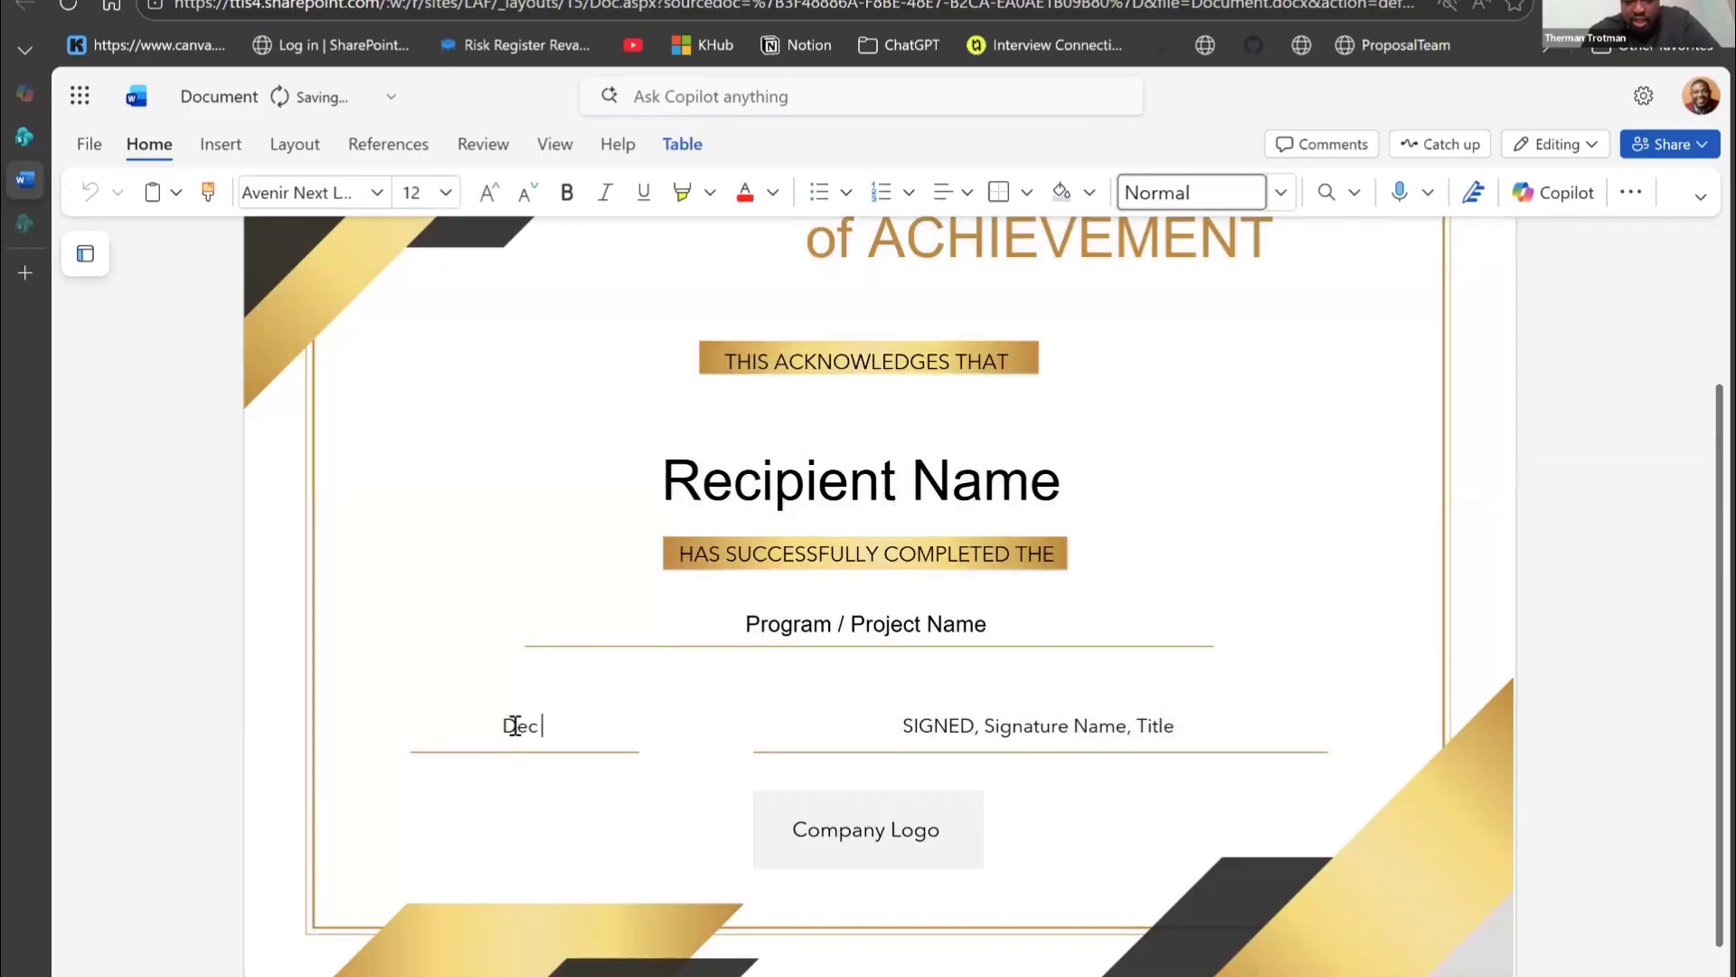
text(8, 2025)
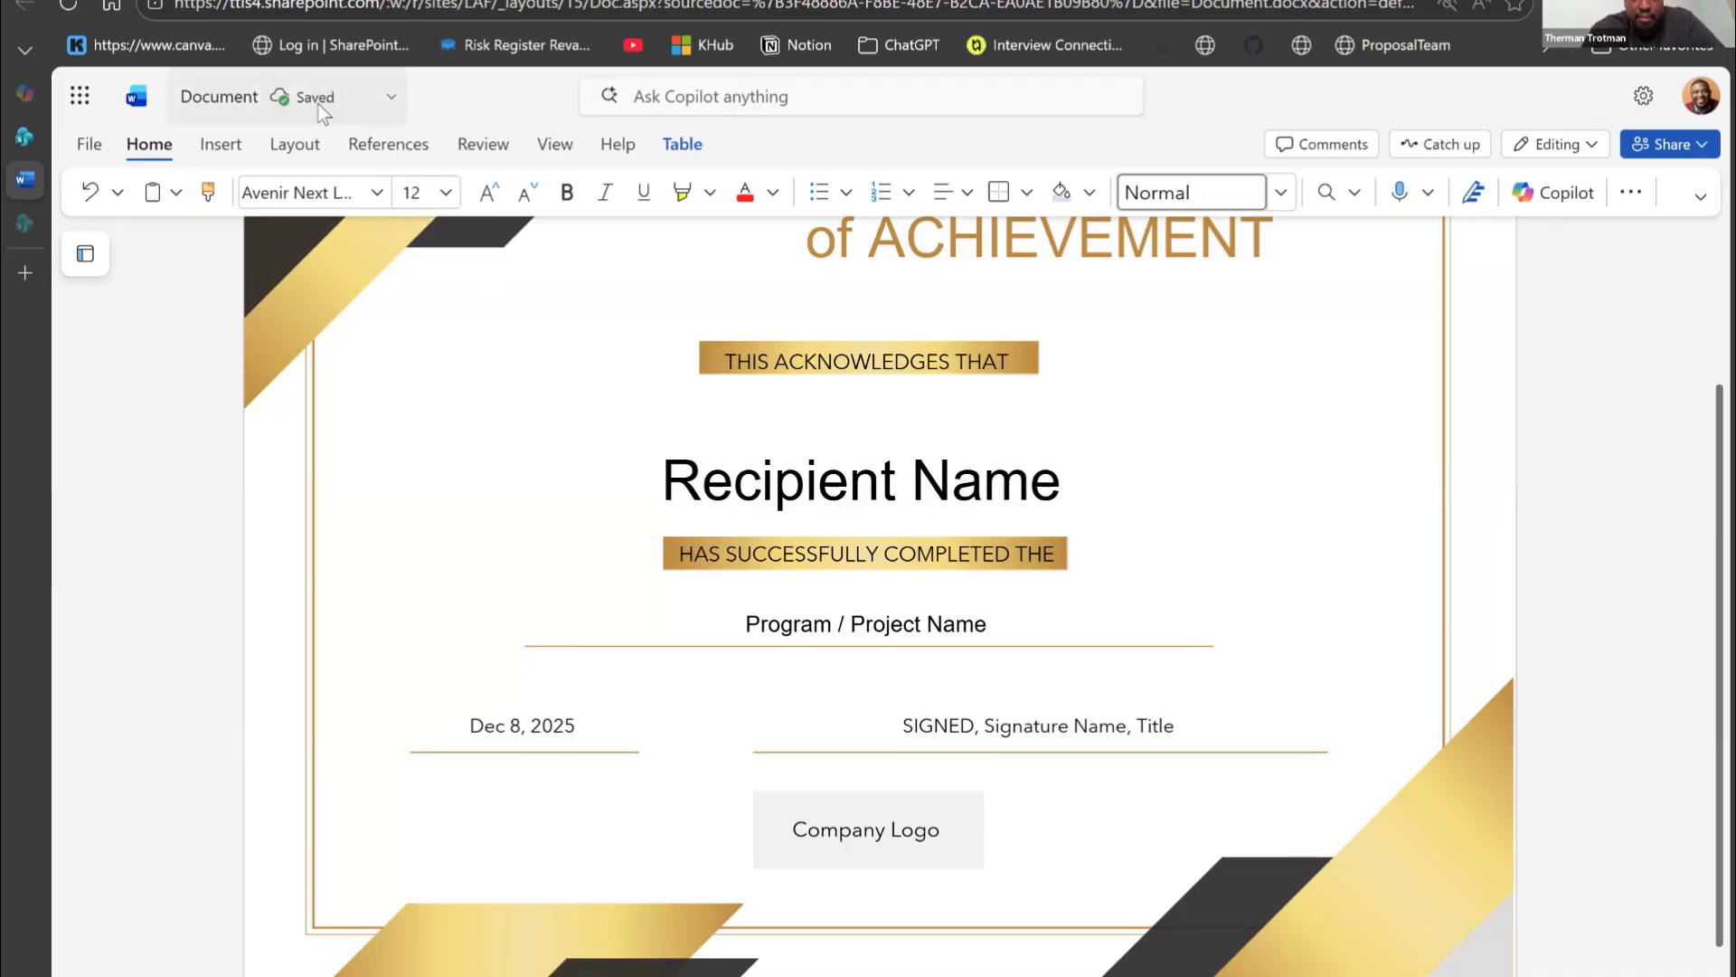
mouse_move(36, 170)
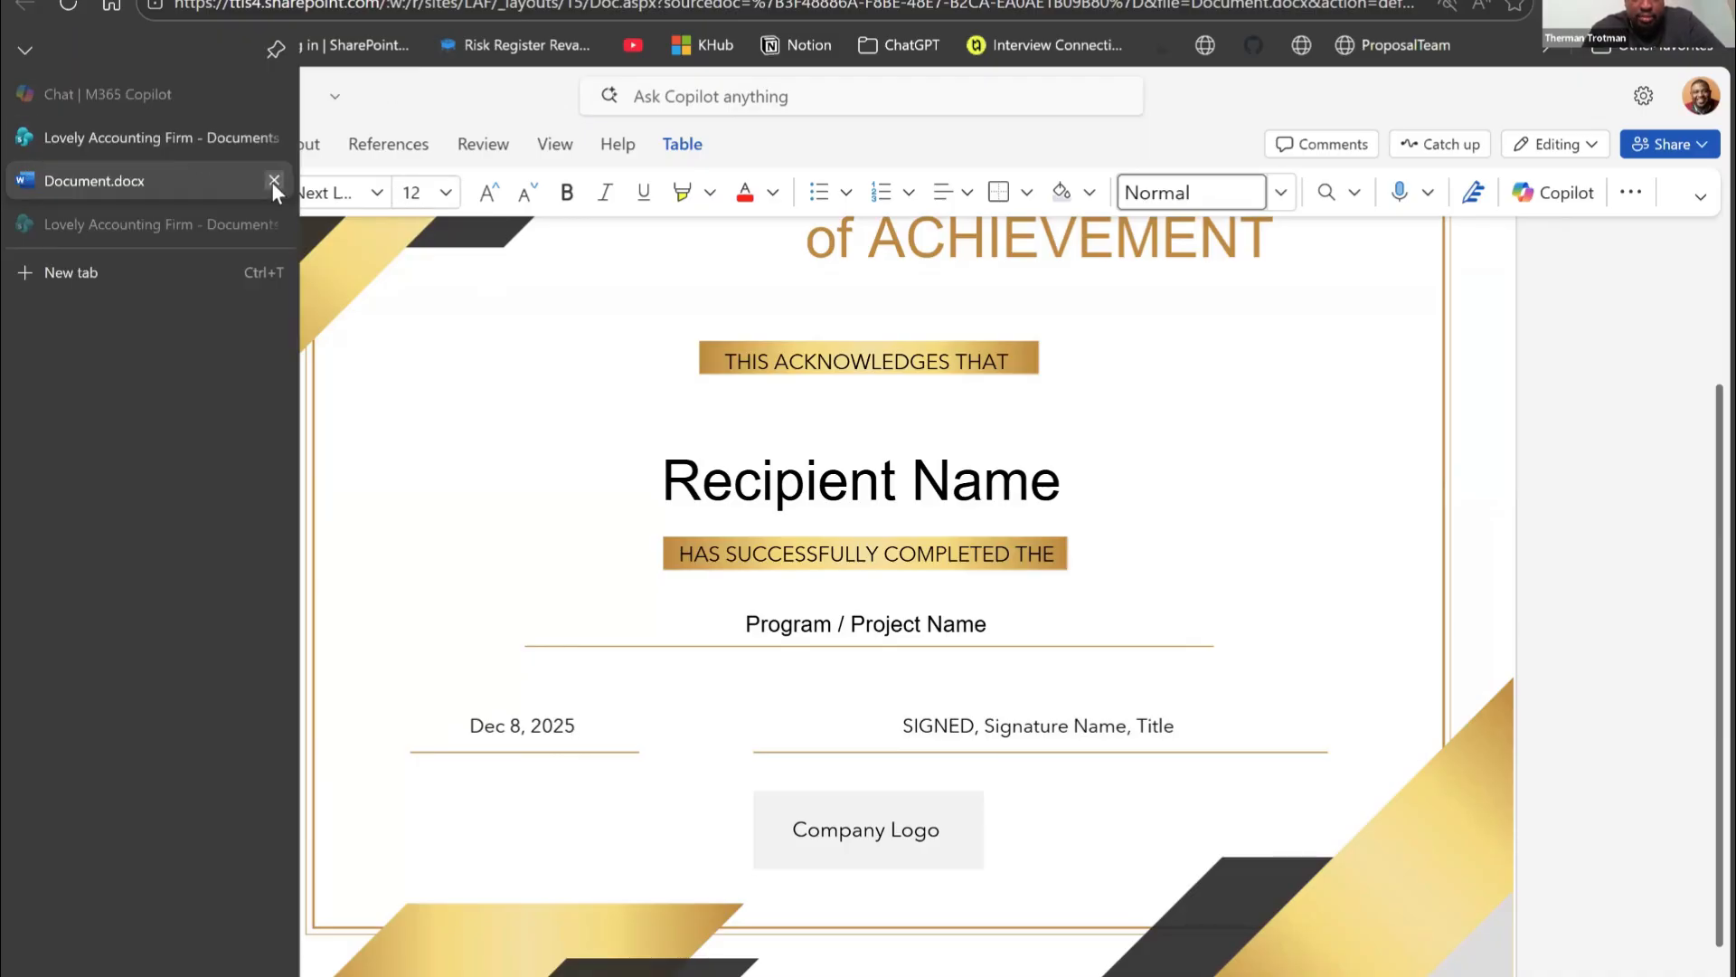
click(273, 180)
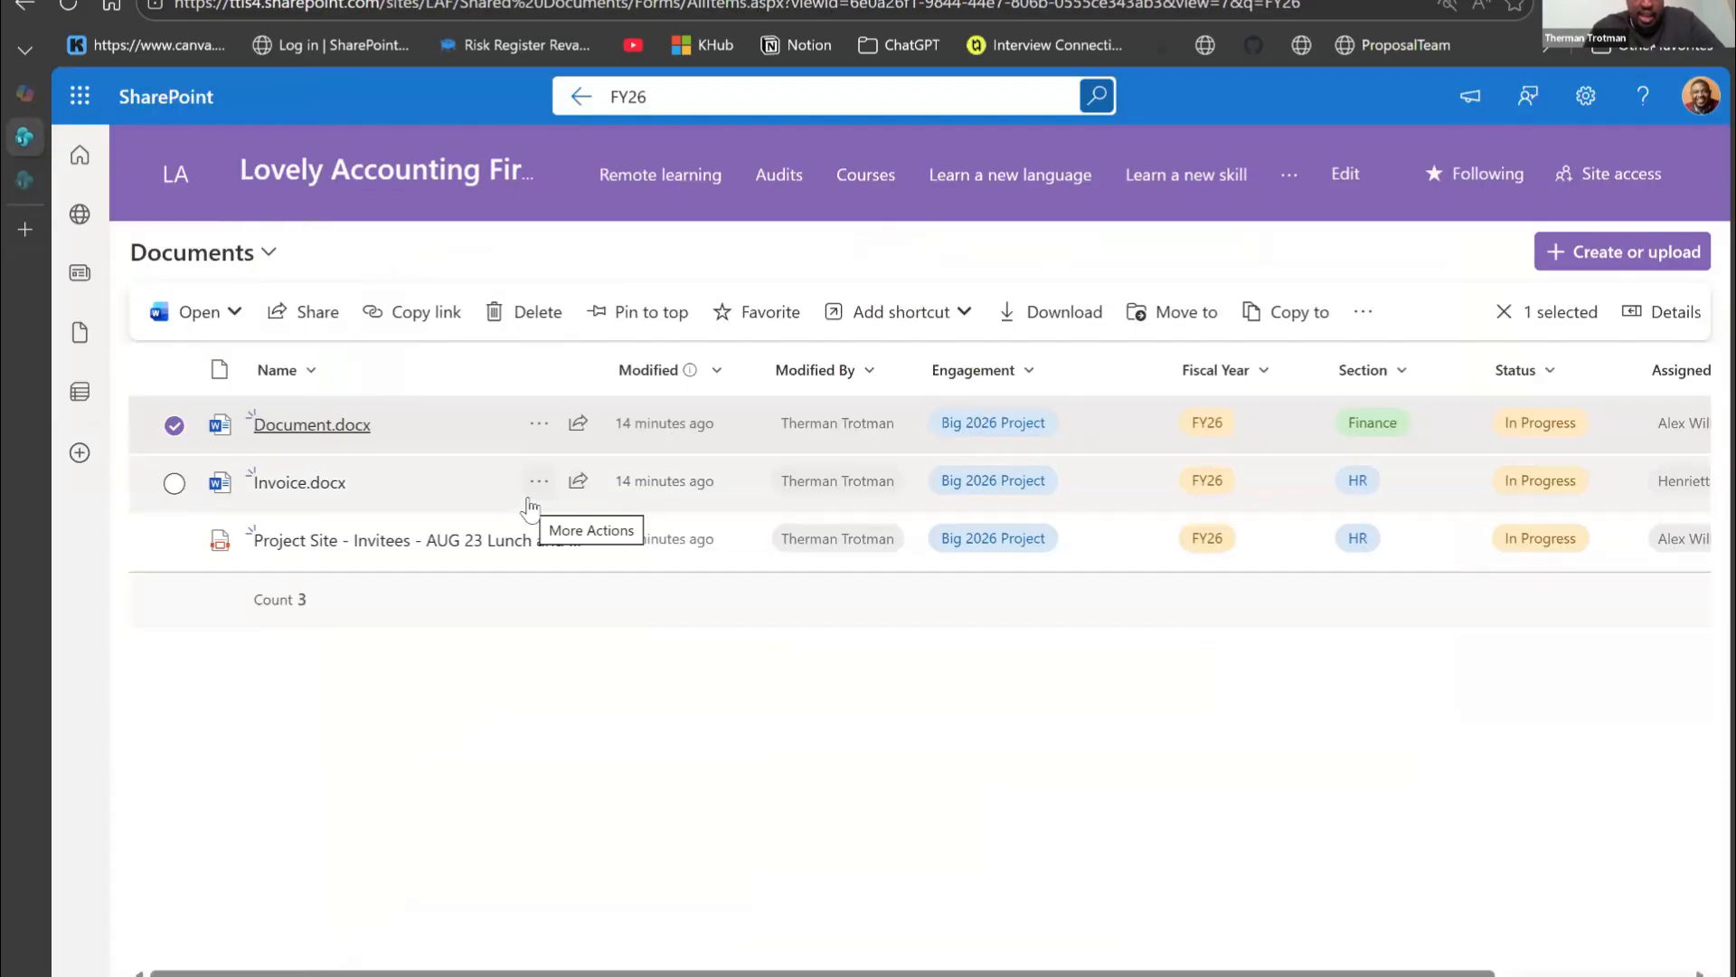
Step: Open Invoice.docx and enter the salesperson's first name in the empty cell under SALESPERSON
click(297, 478)
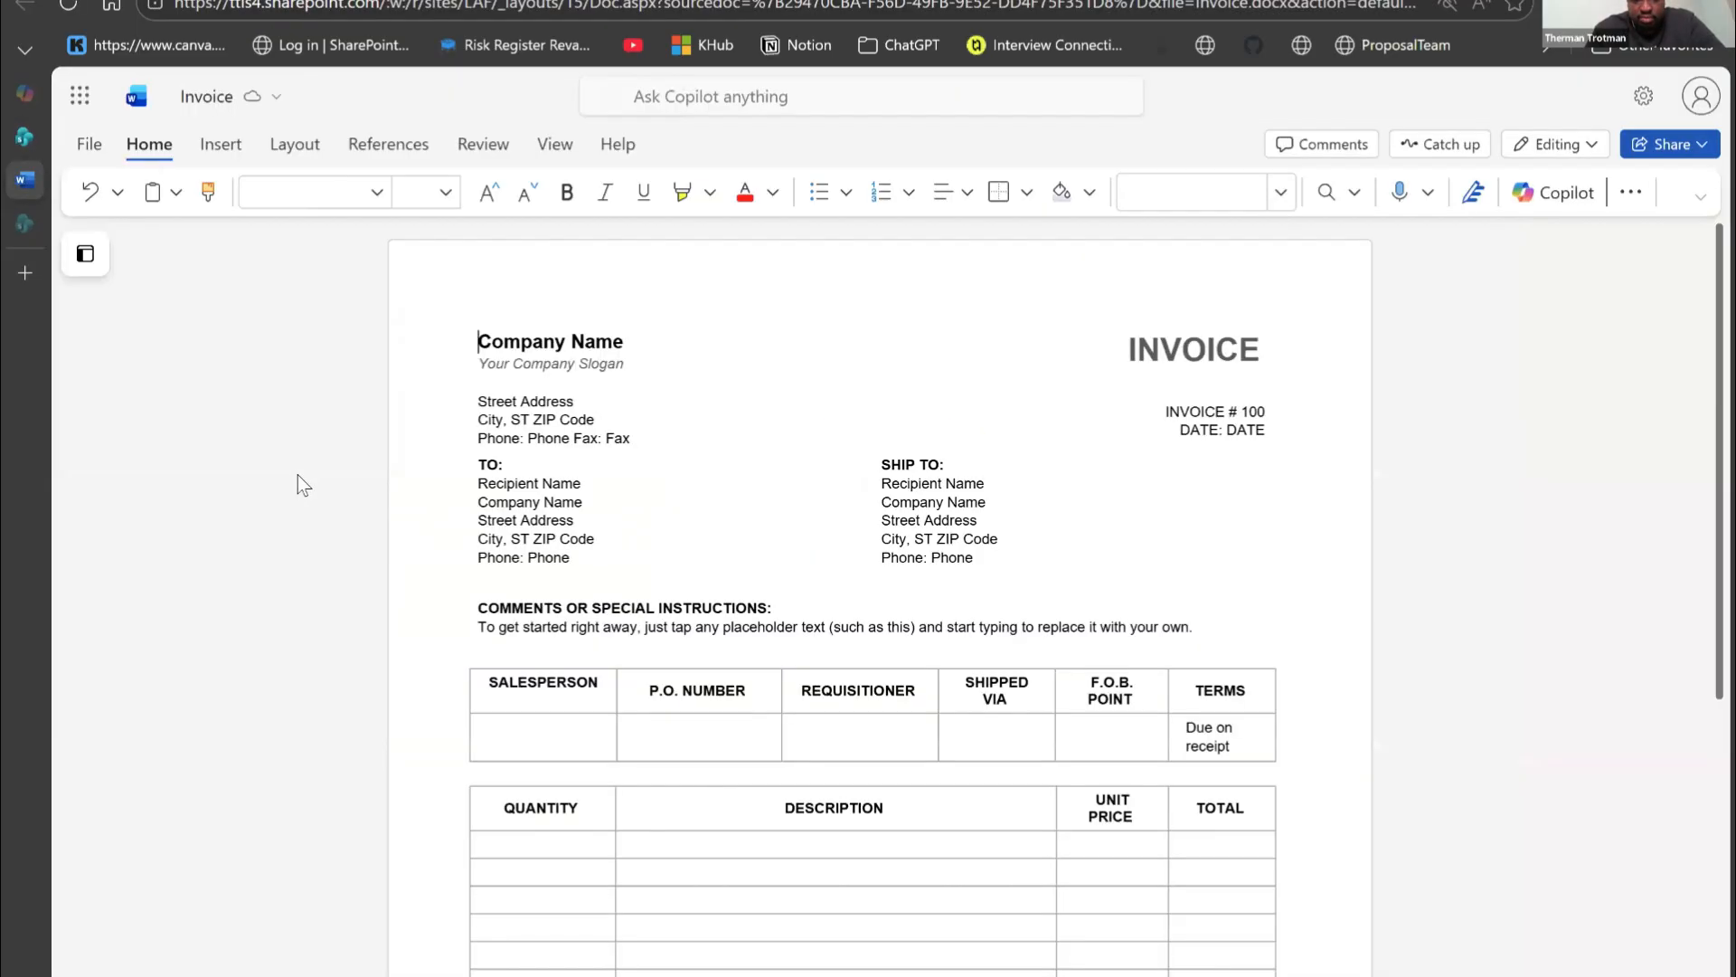
click(524, 752)
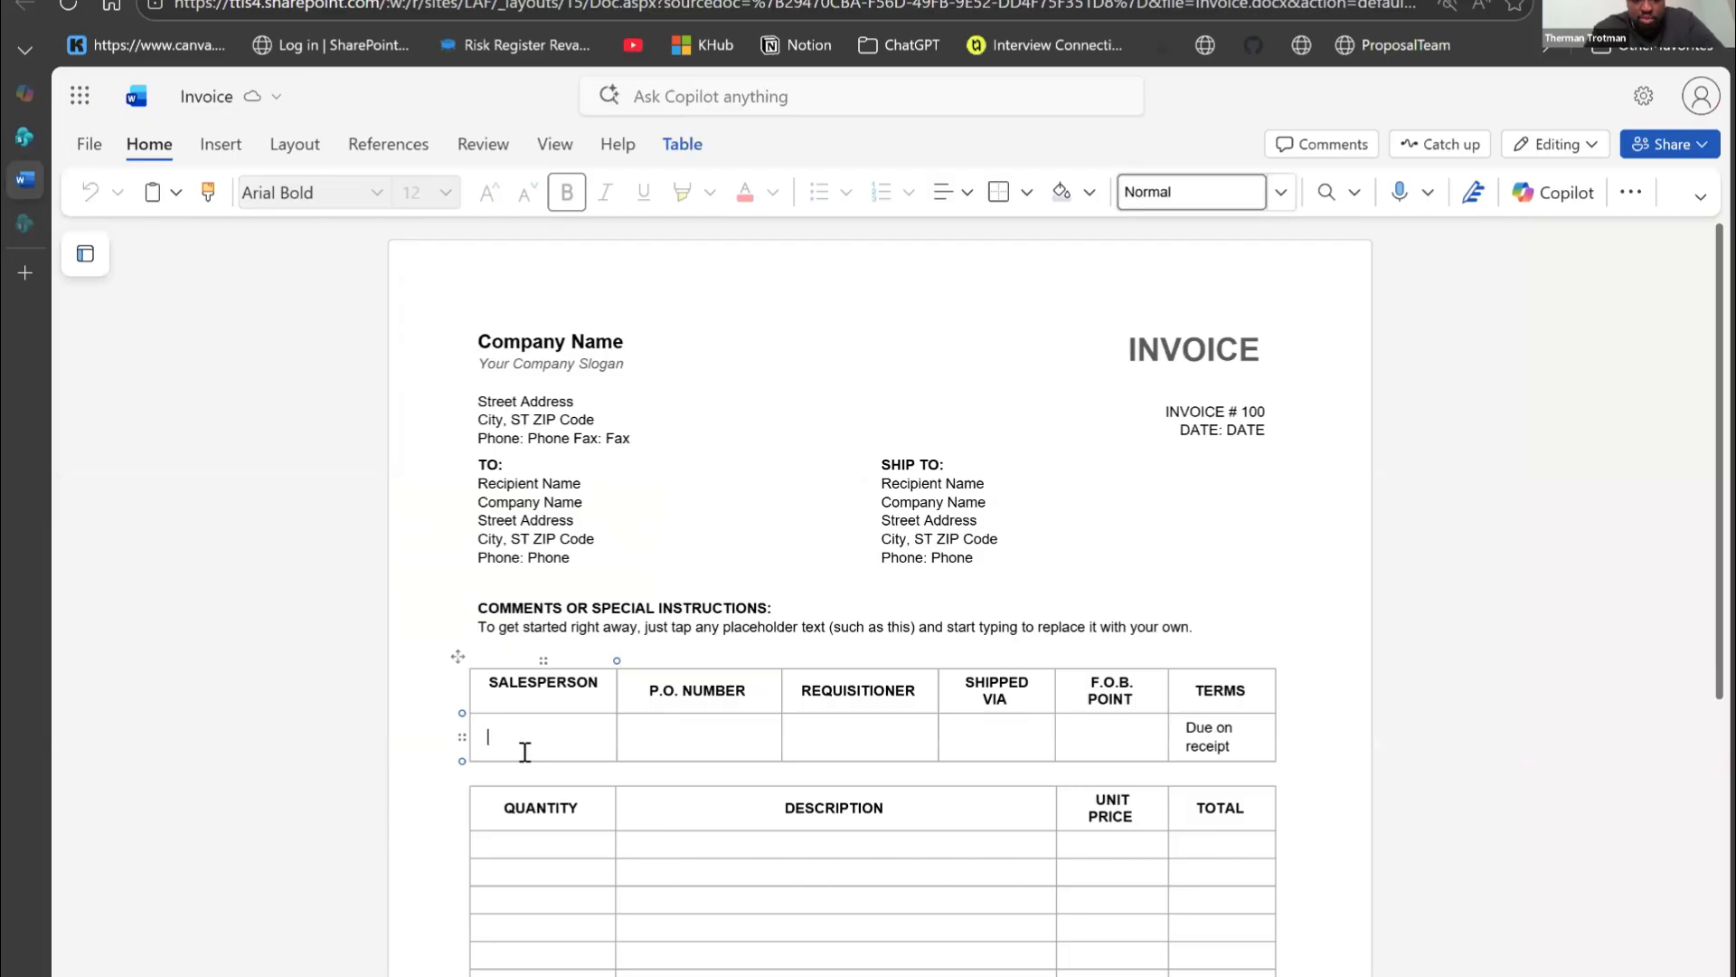
text(Therman)
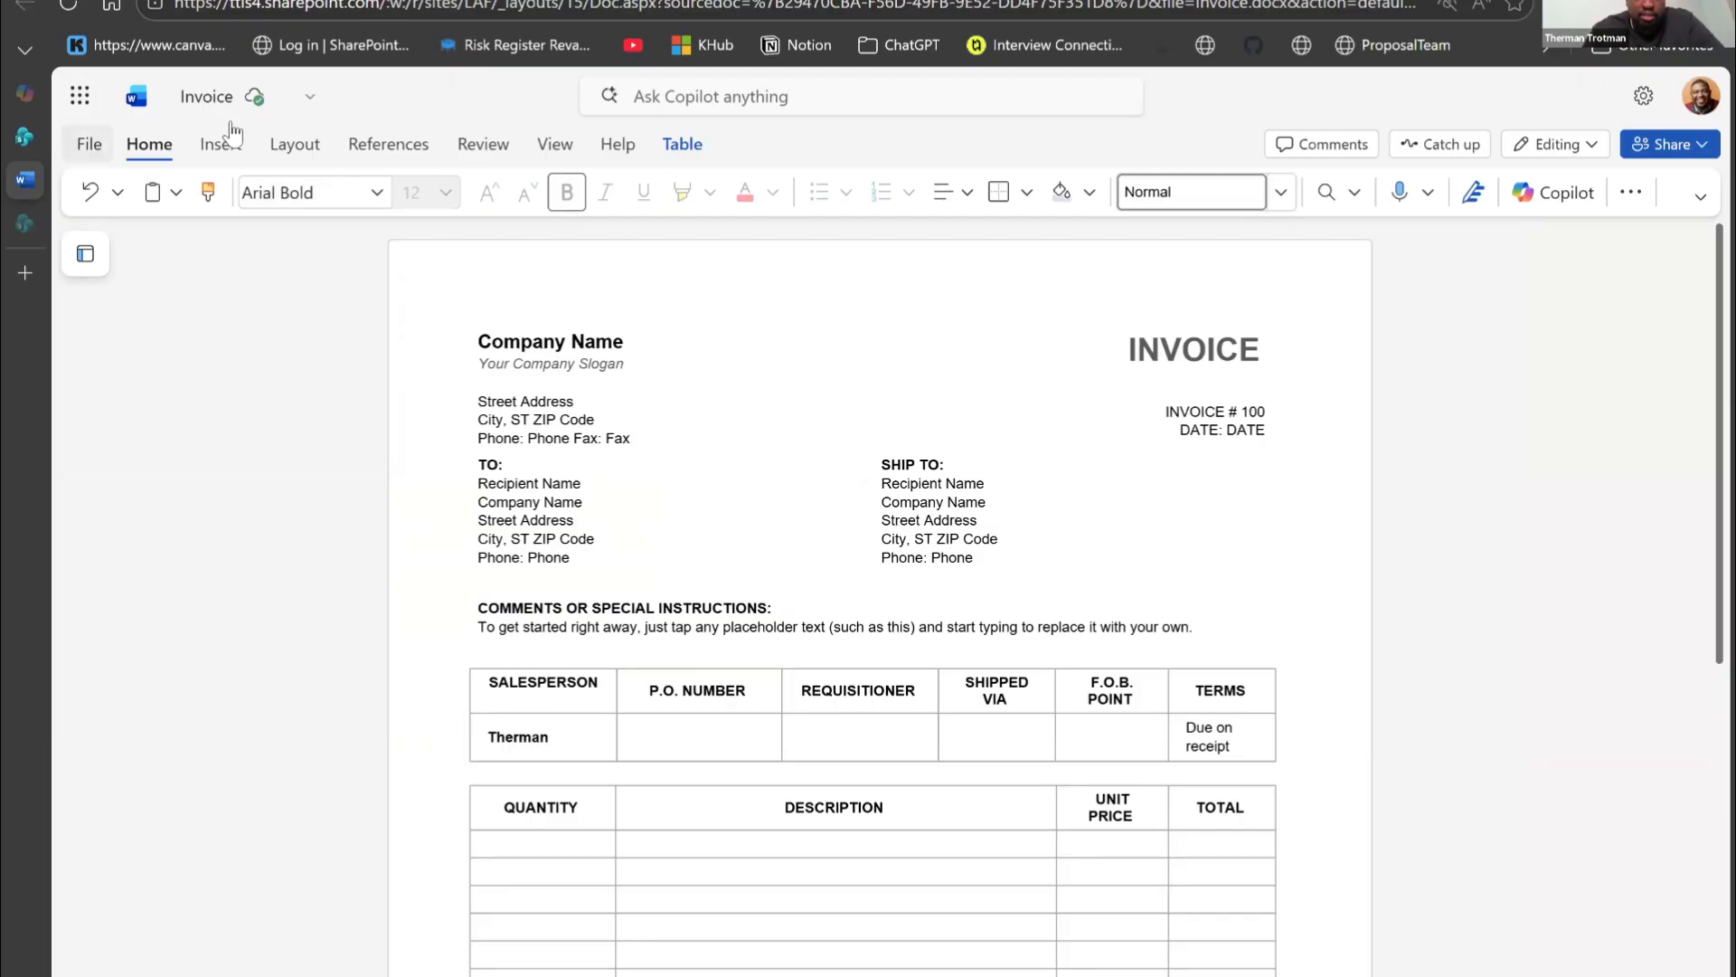
Step: Close Invoice.docx and refresh the Documents library page
mouse_move(216, 190)
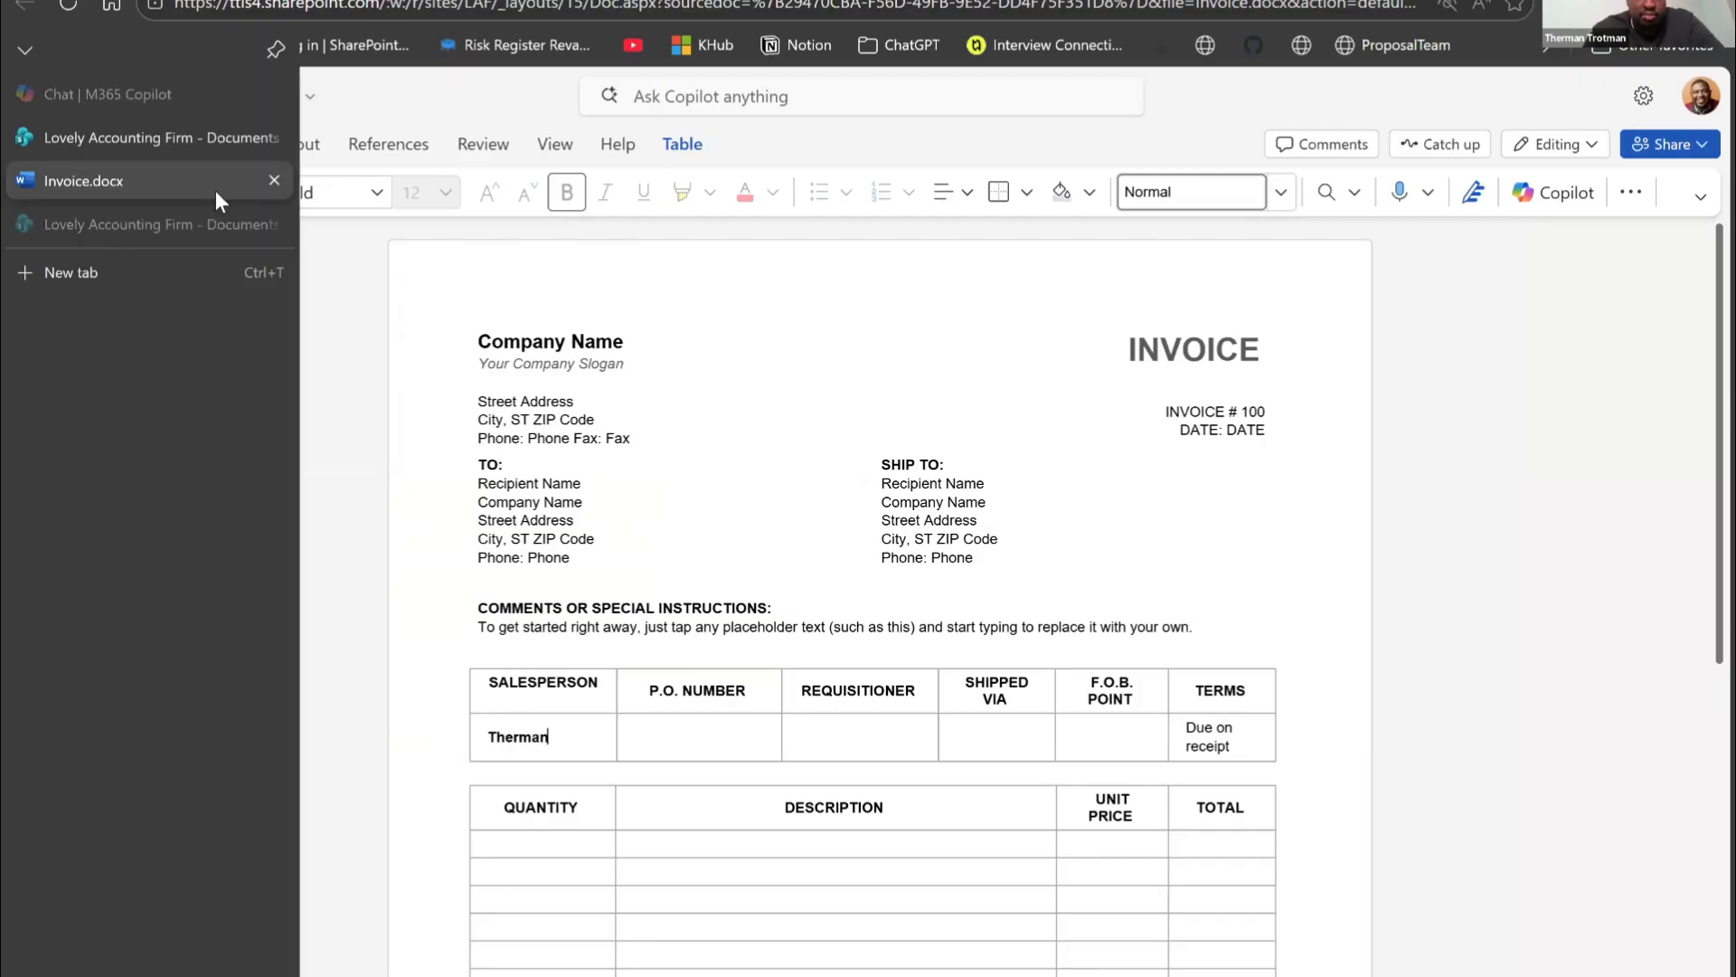
click(274, 181)
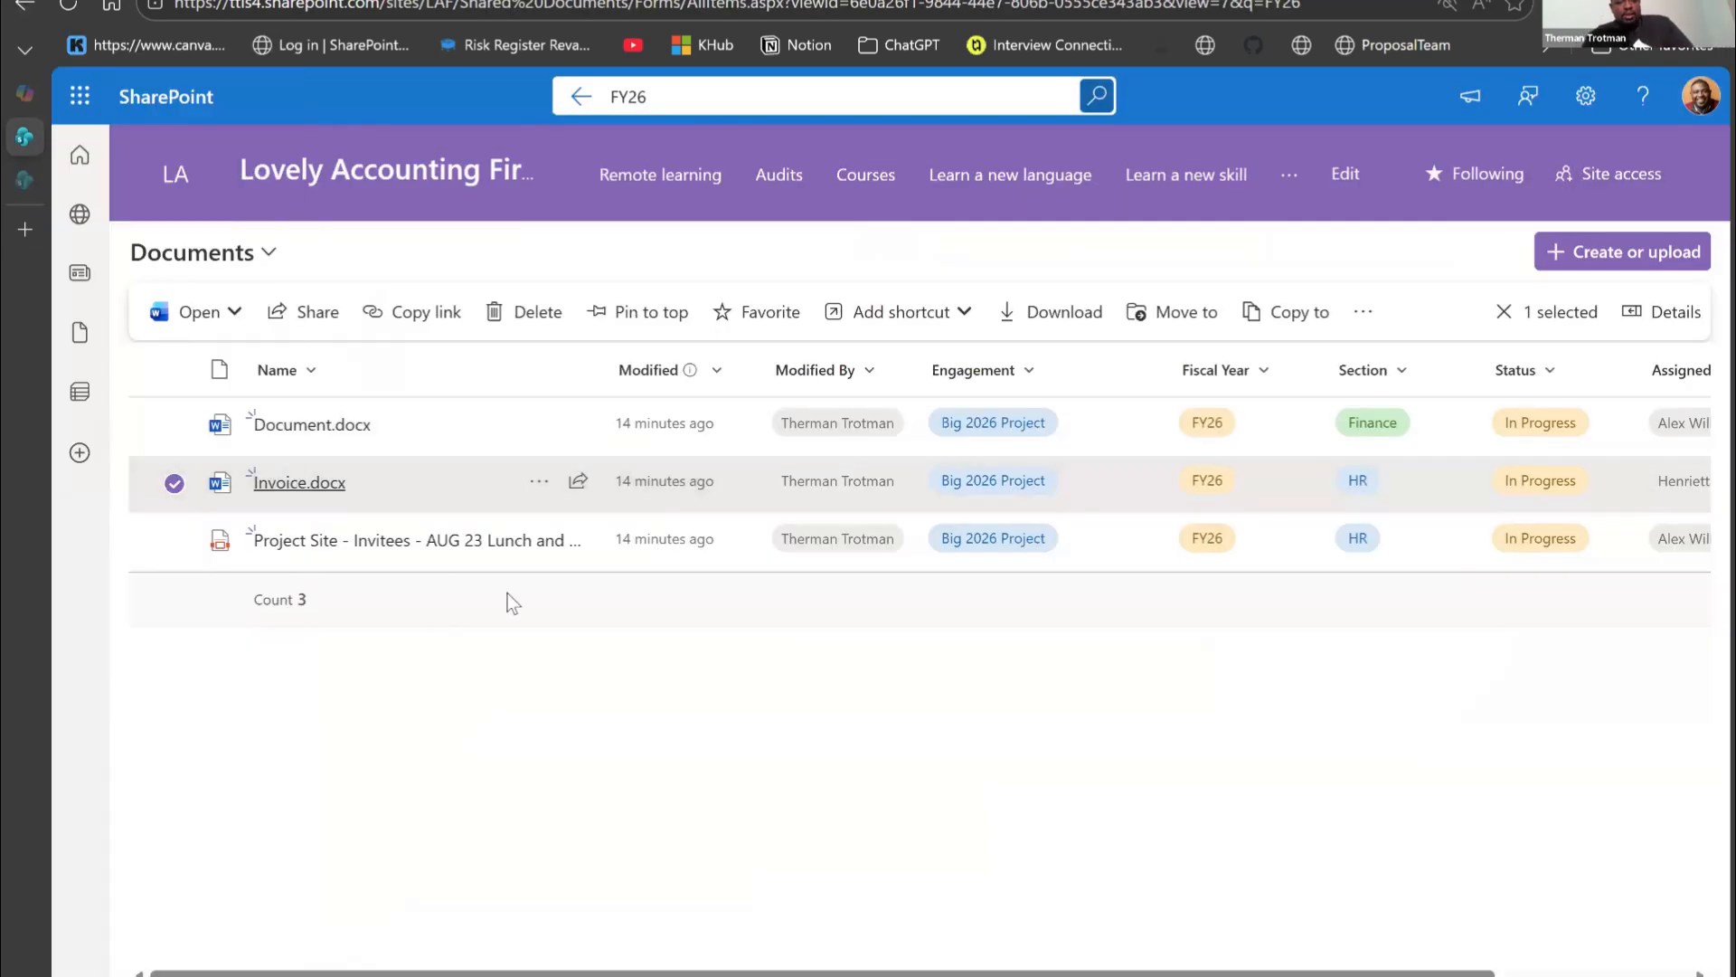
click(76, 14)
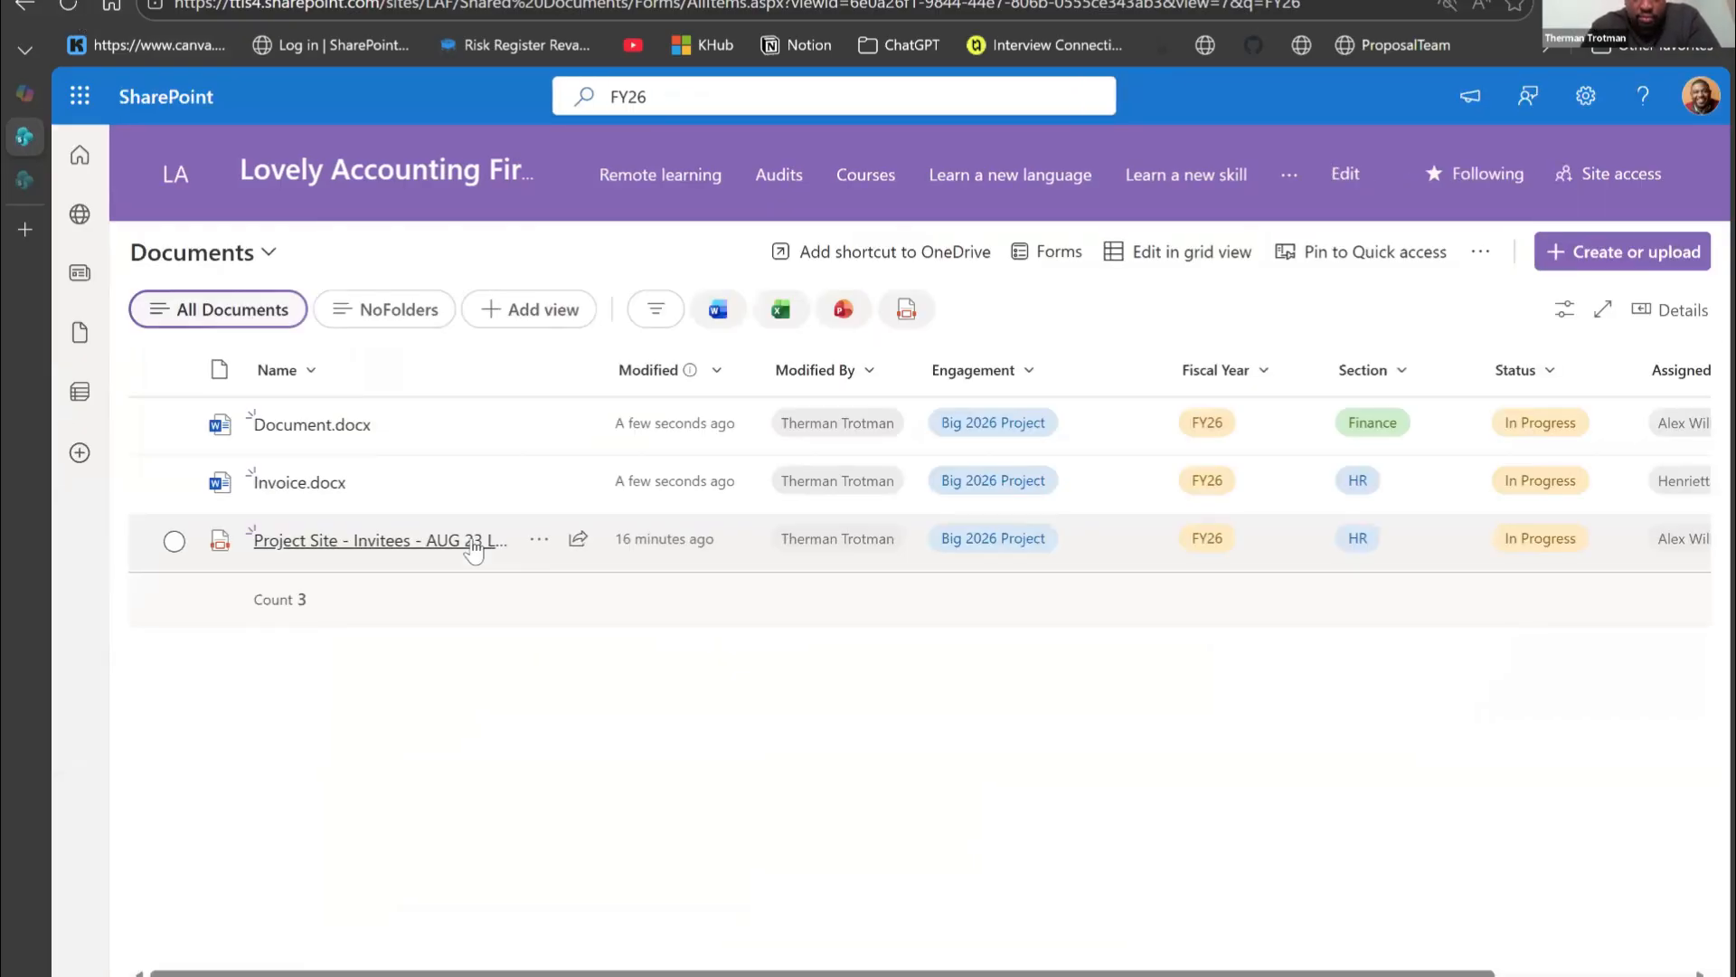
mouse_move(473, 549)
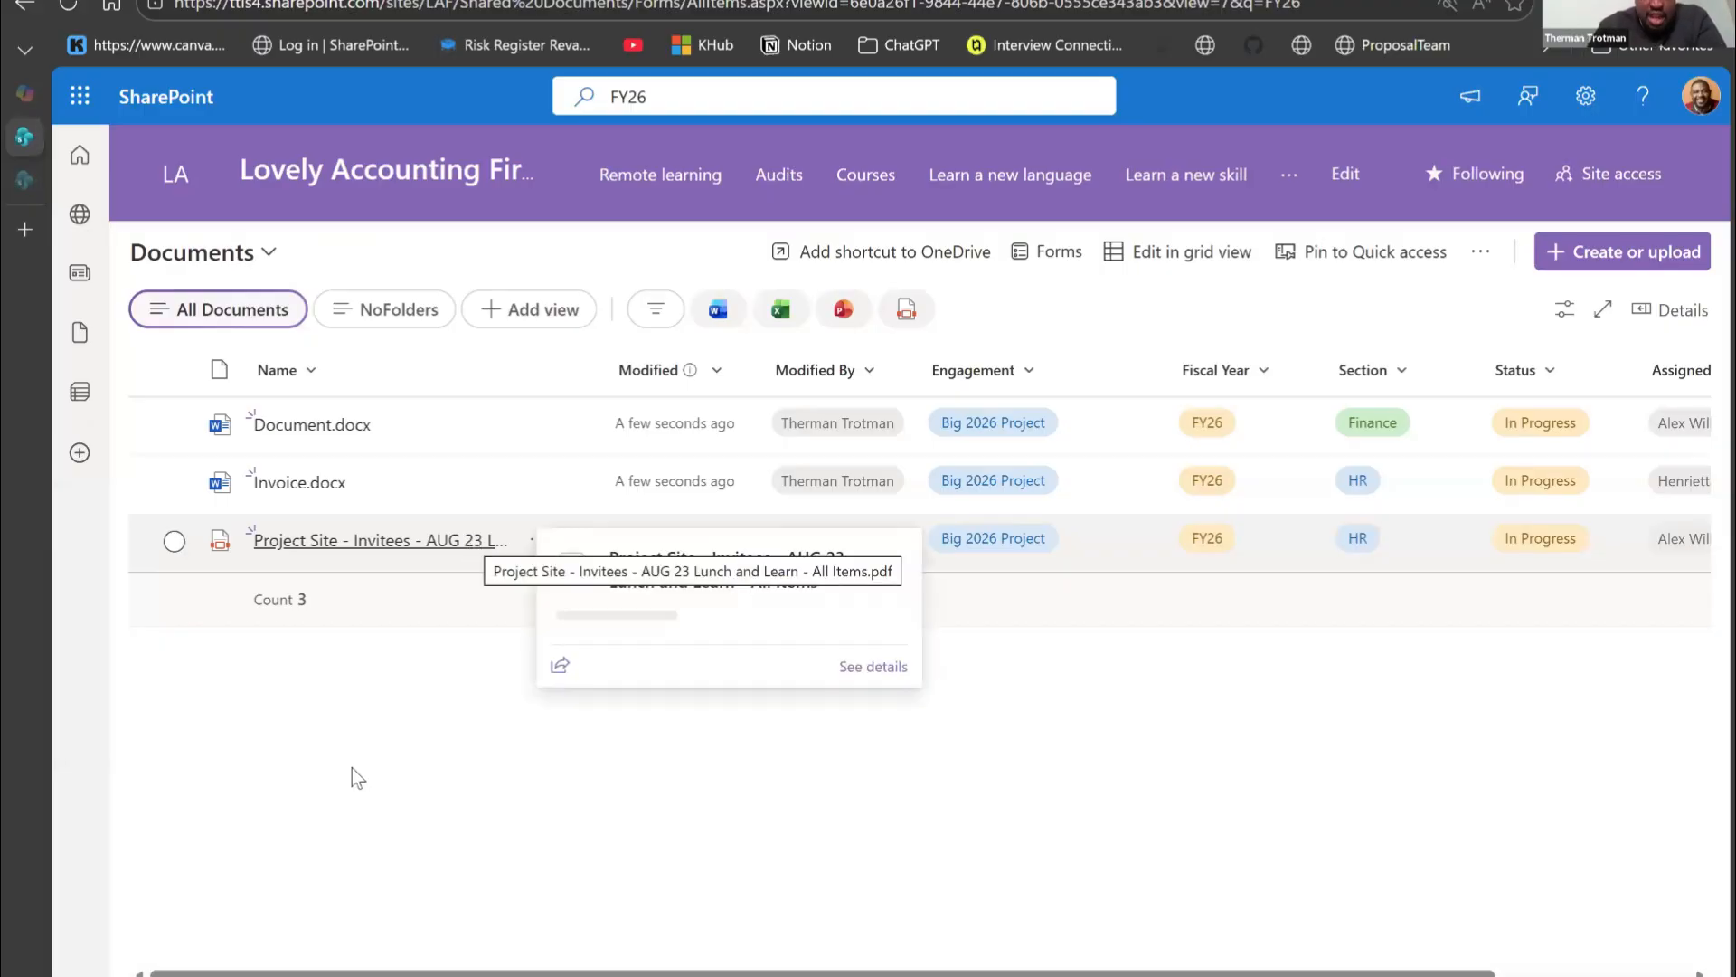
Step: Open the version history of Document.docx, examine its logged changes and the actions offered for version 9.0, and close the history
right_click(466, 441)
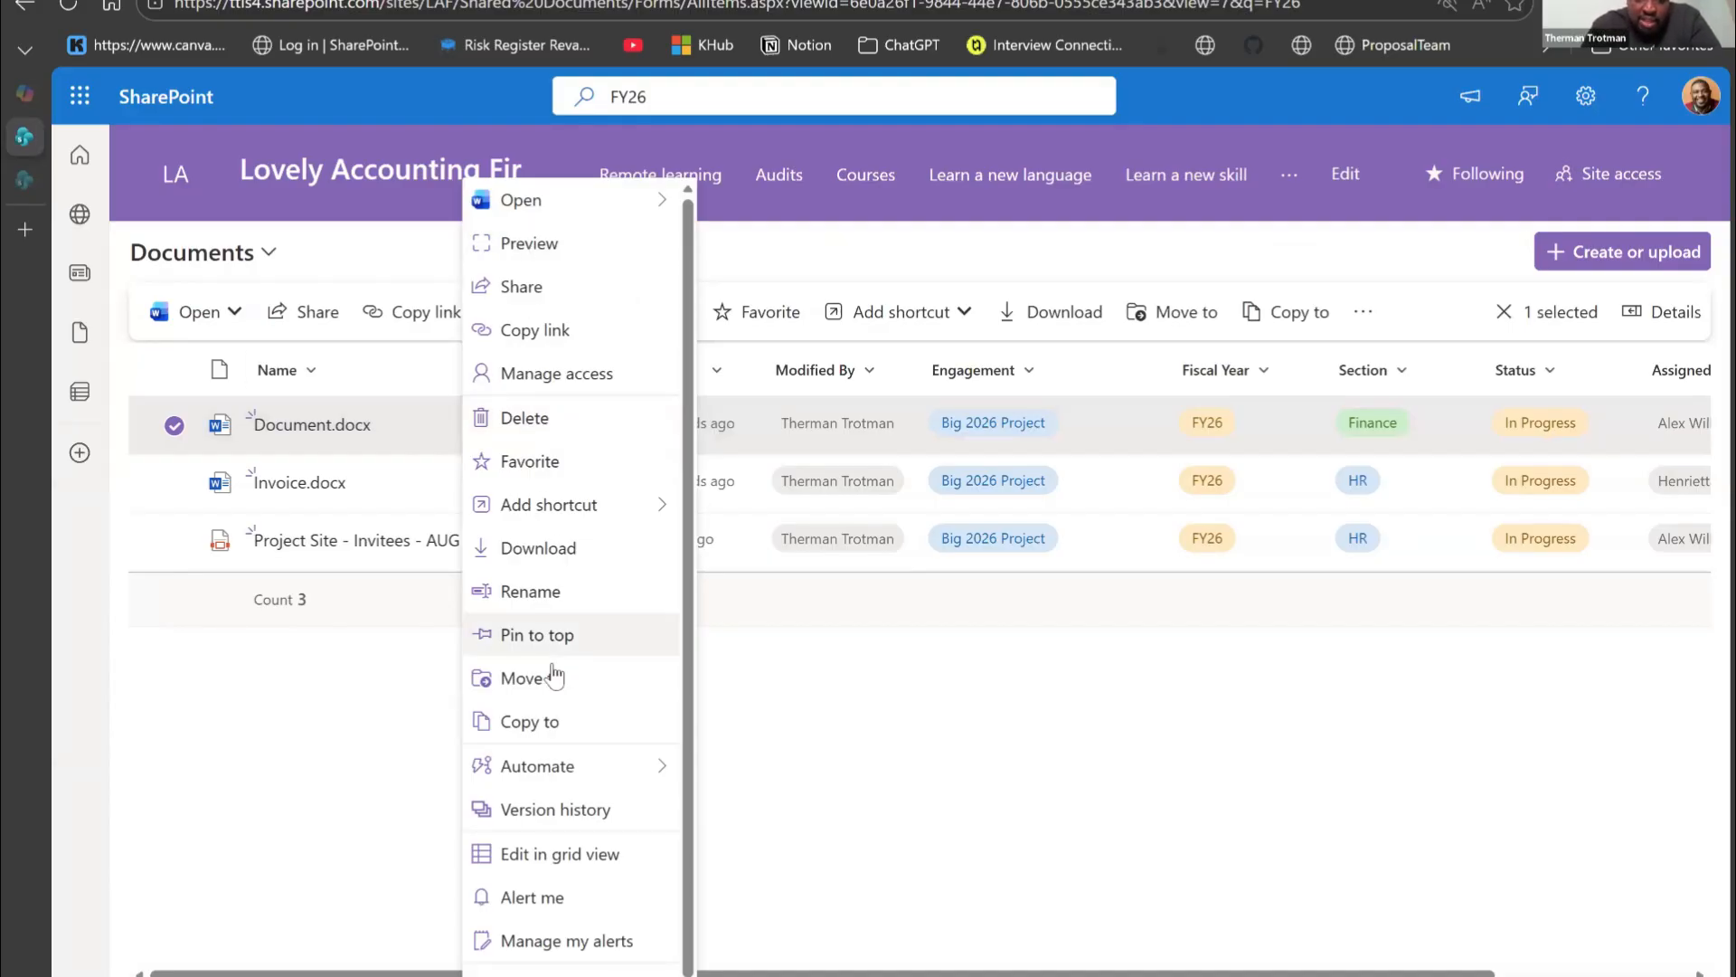
click(578, 812)
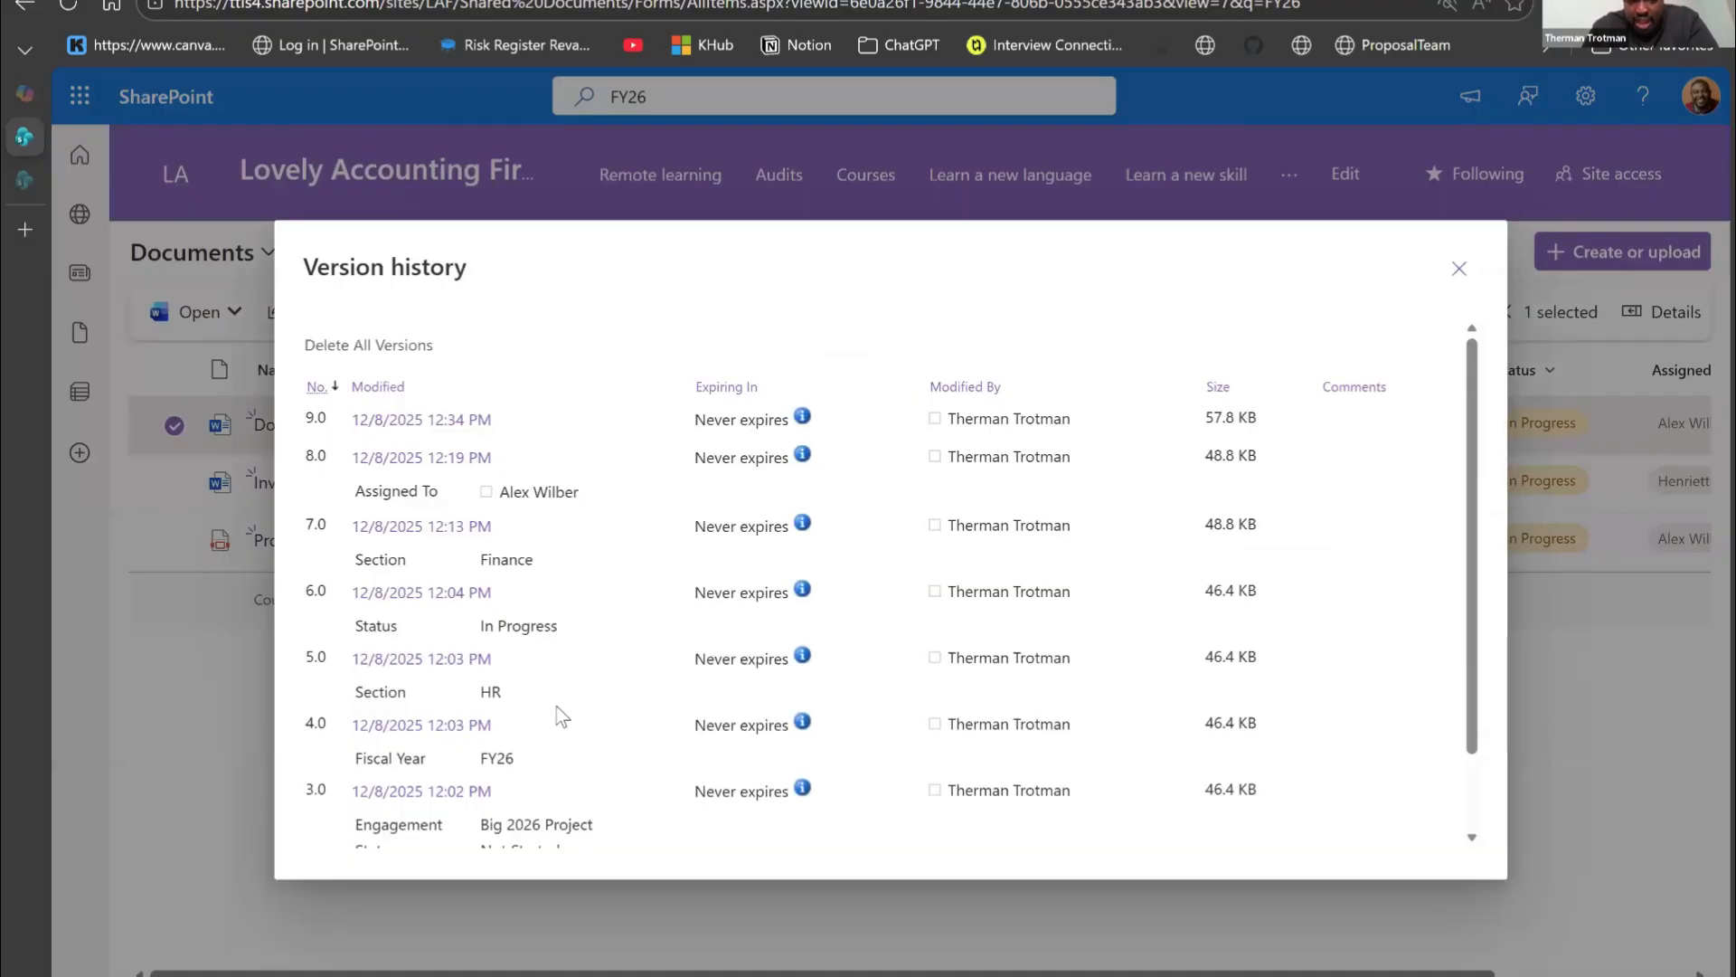
scroll(560, 714, down, 1)
scroll(561, 714, down, 2)
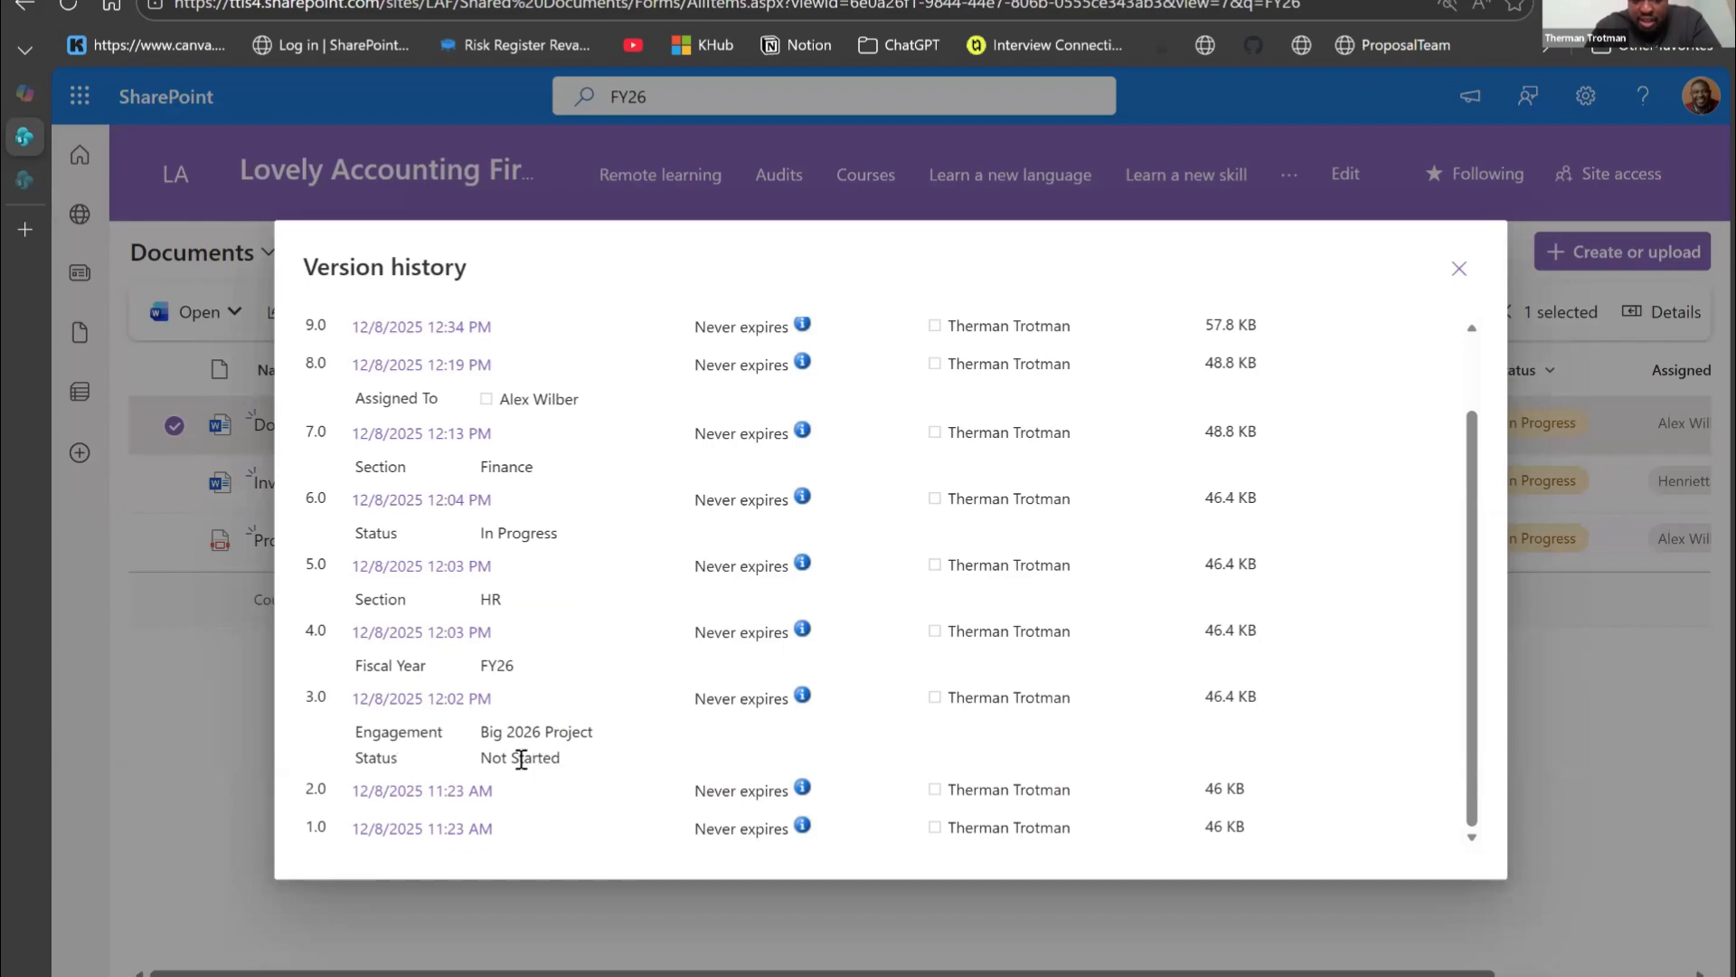
scroll(446, 768, up, 1)
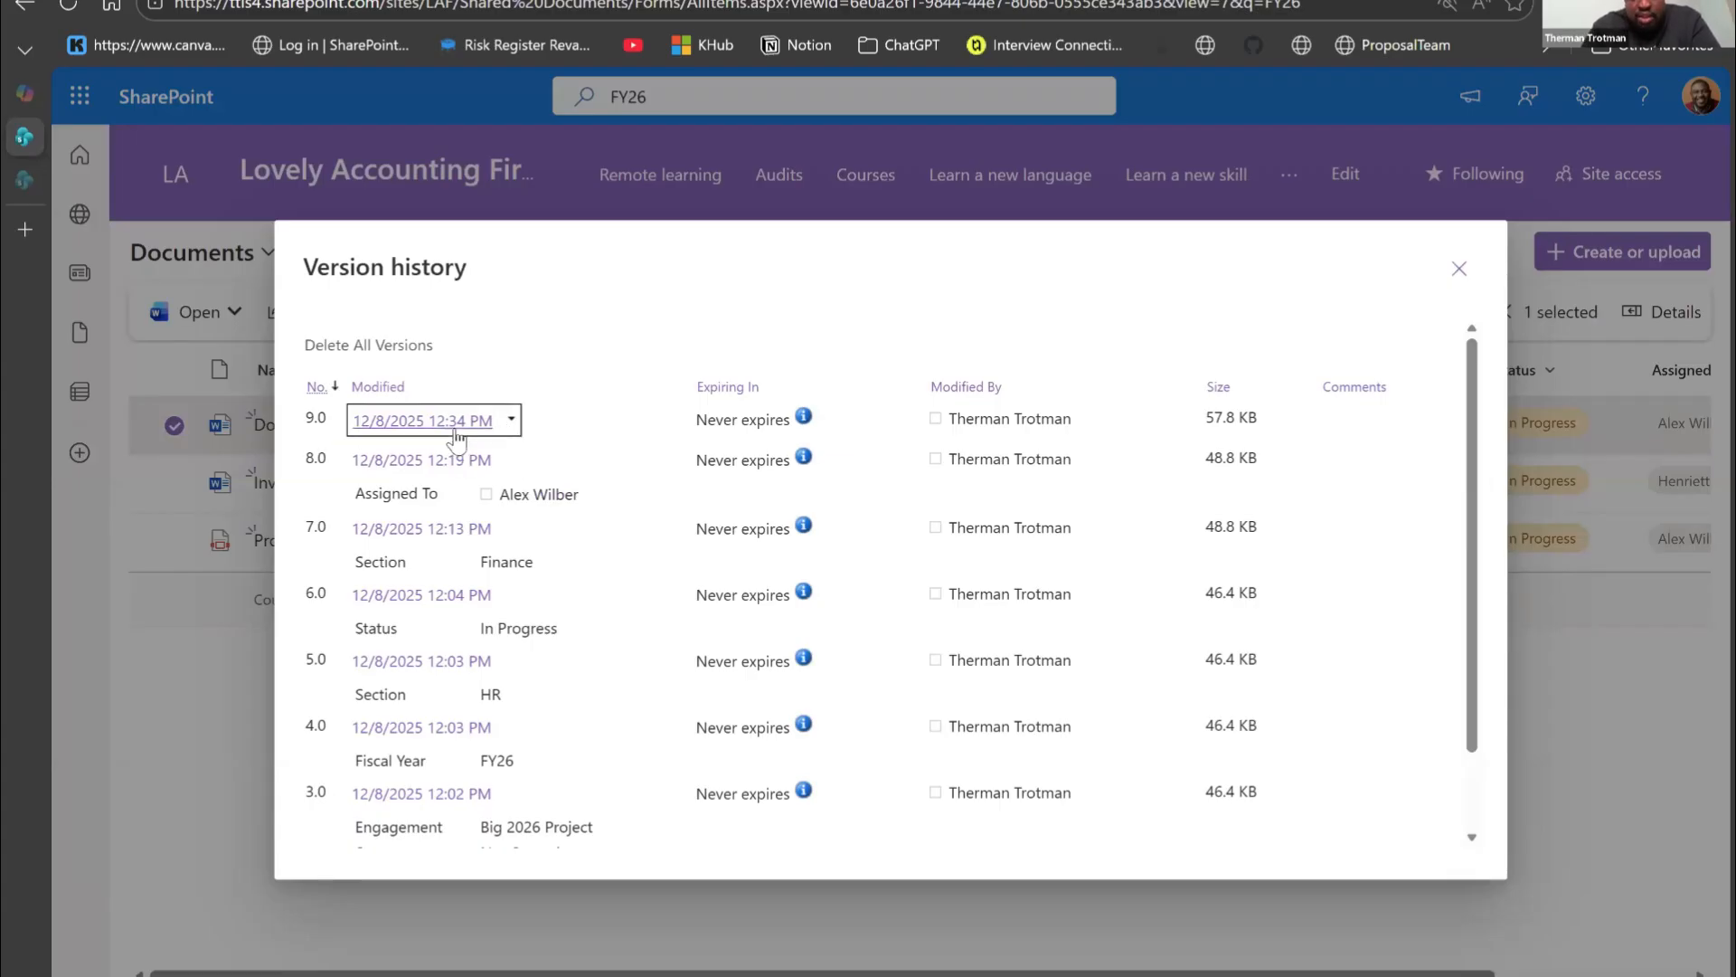
click(509, 422)
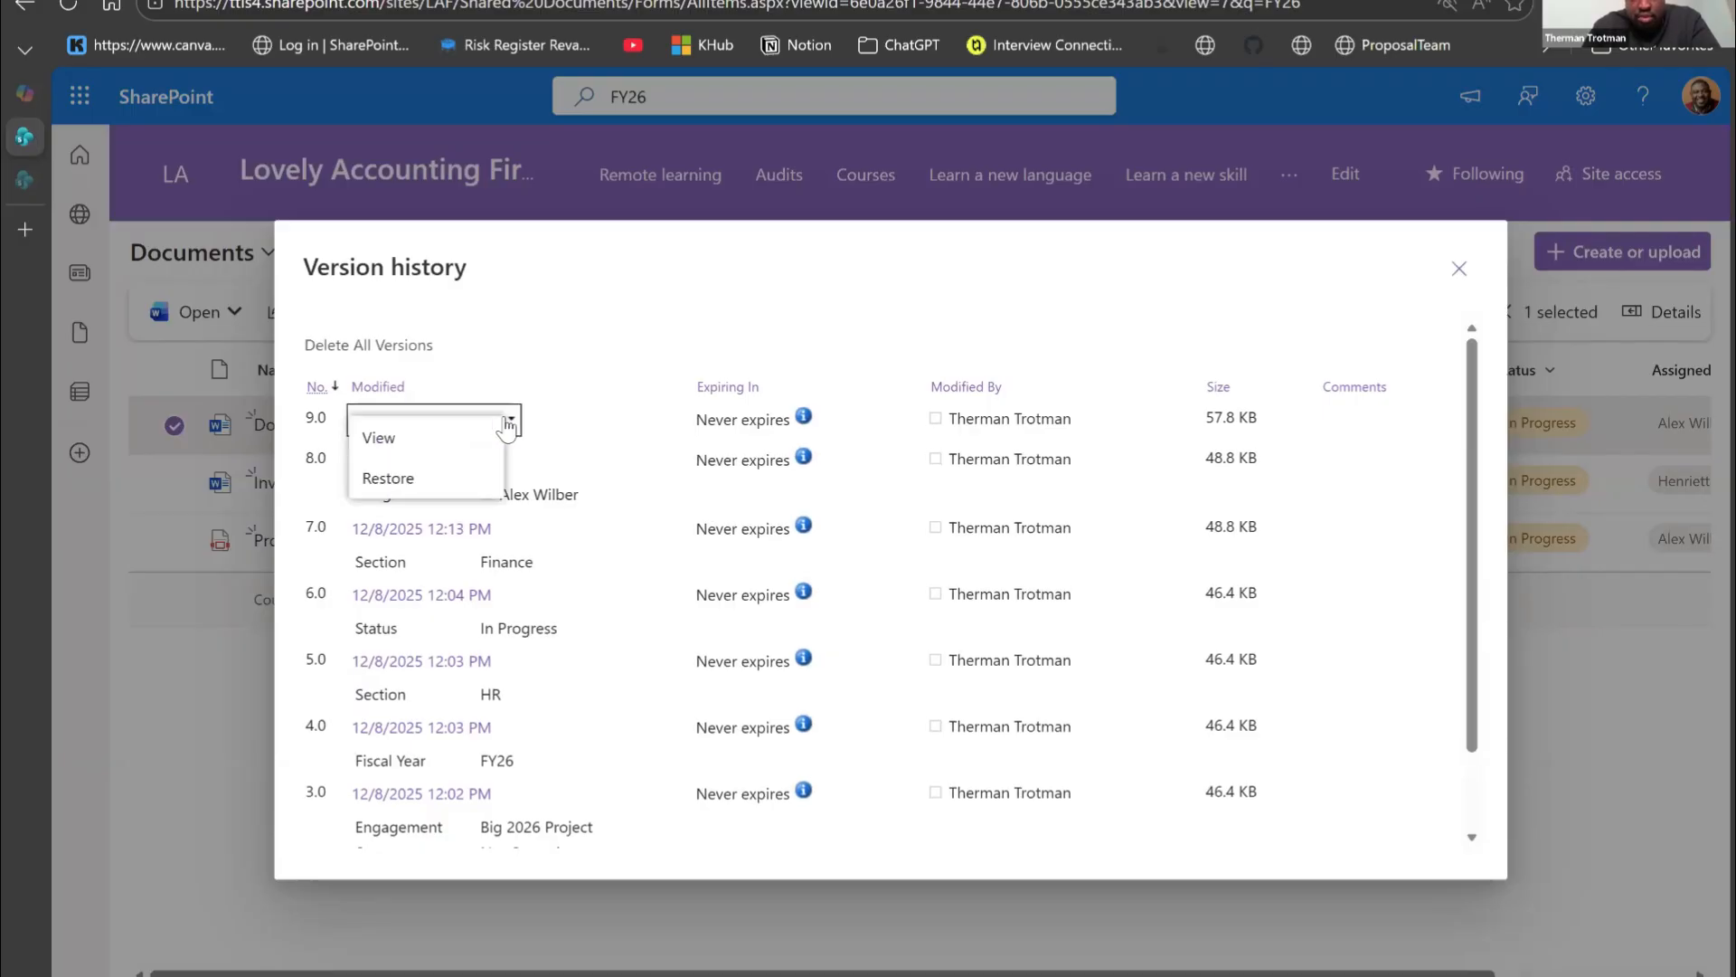
click(1459, 269)
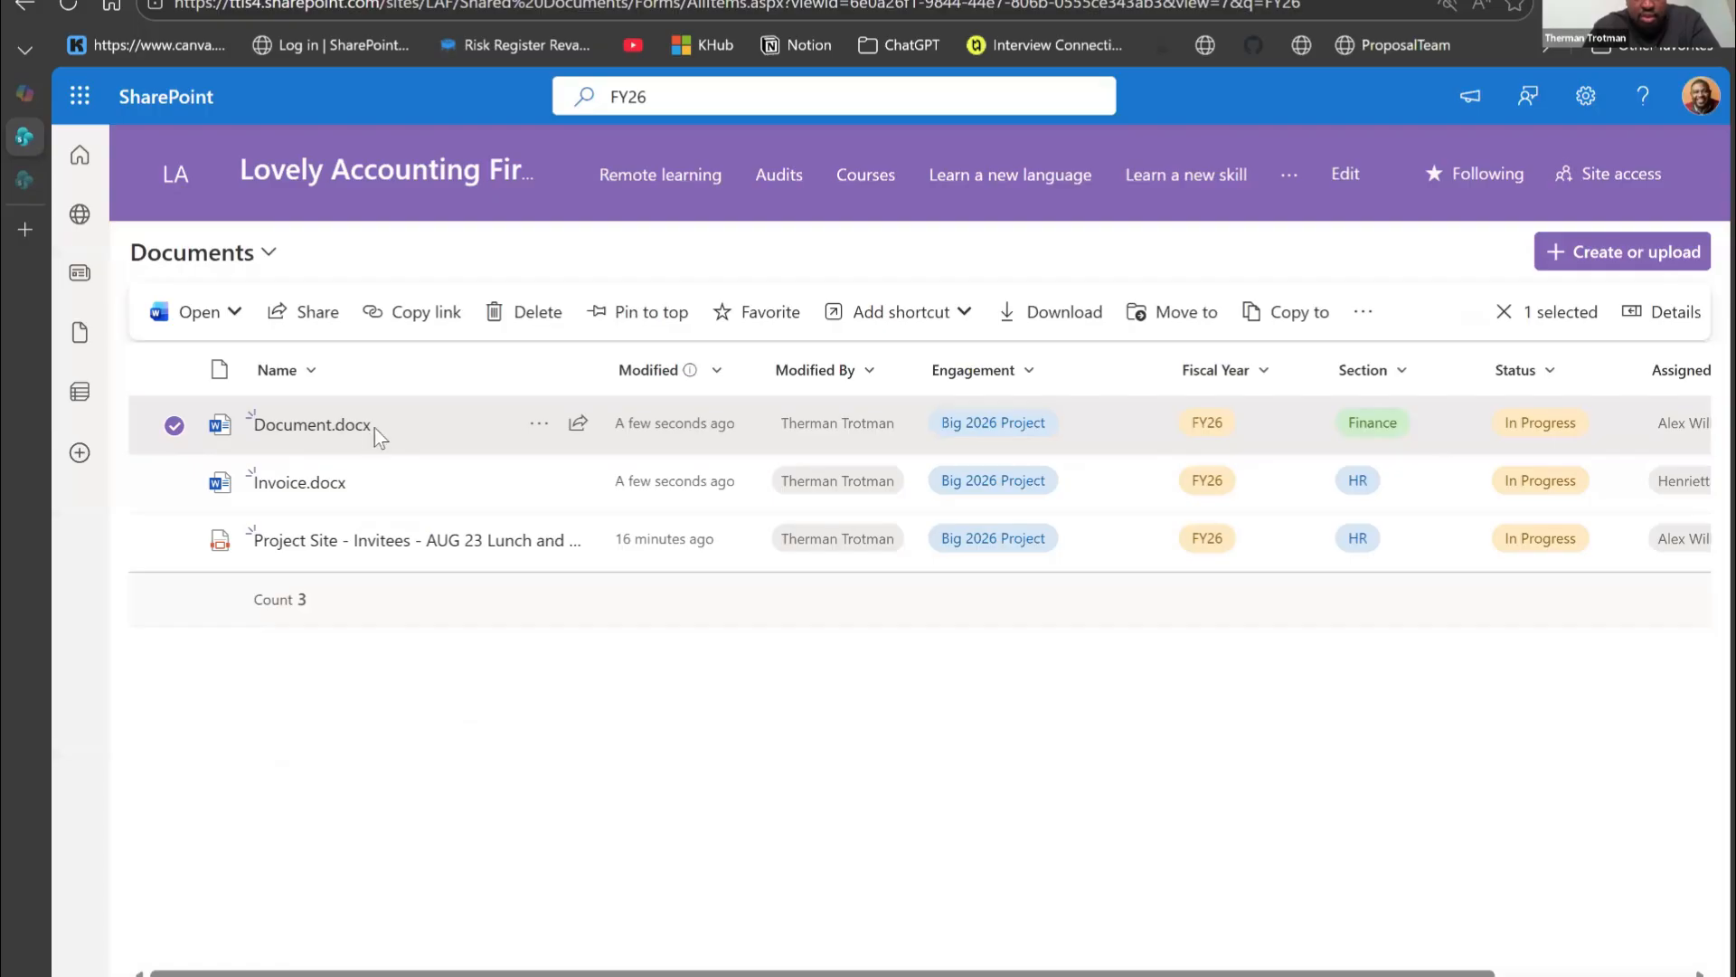
Step: Open Document.docx and replace the certificate's Recipient Name placeholder with the recipient's first name
click(335, 422)
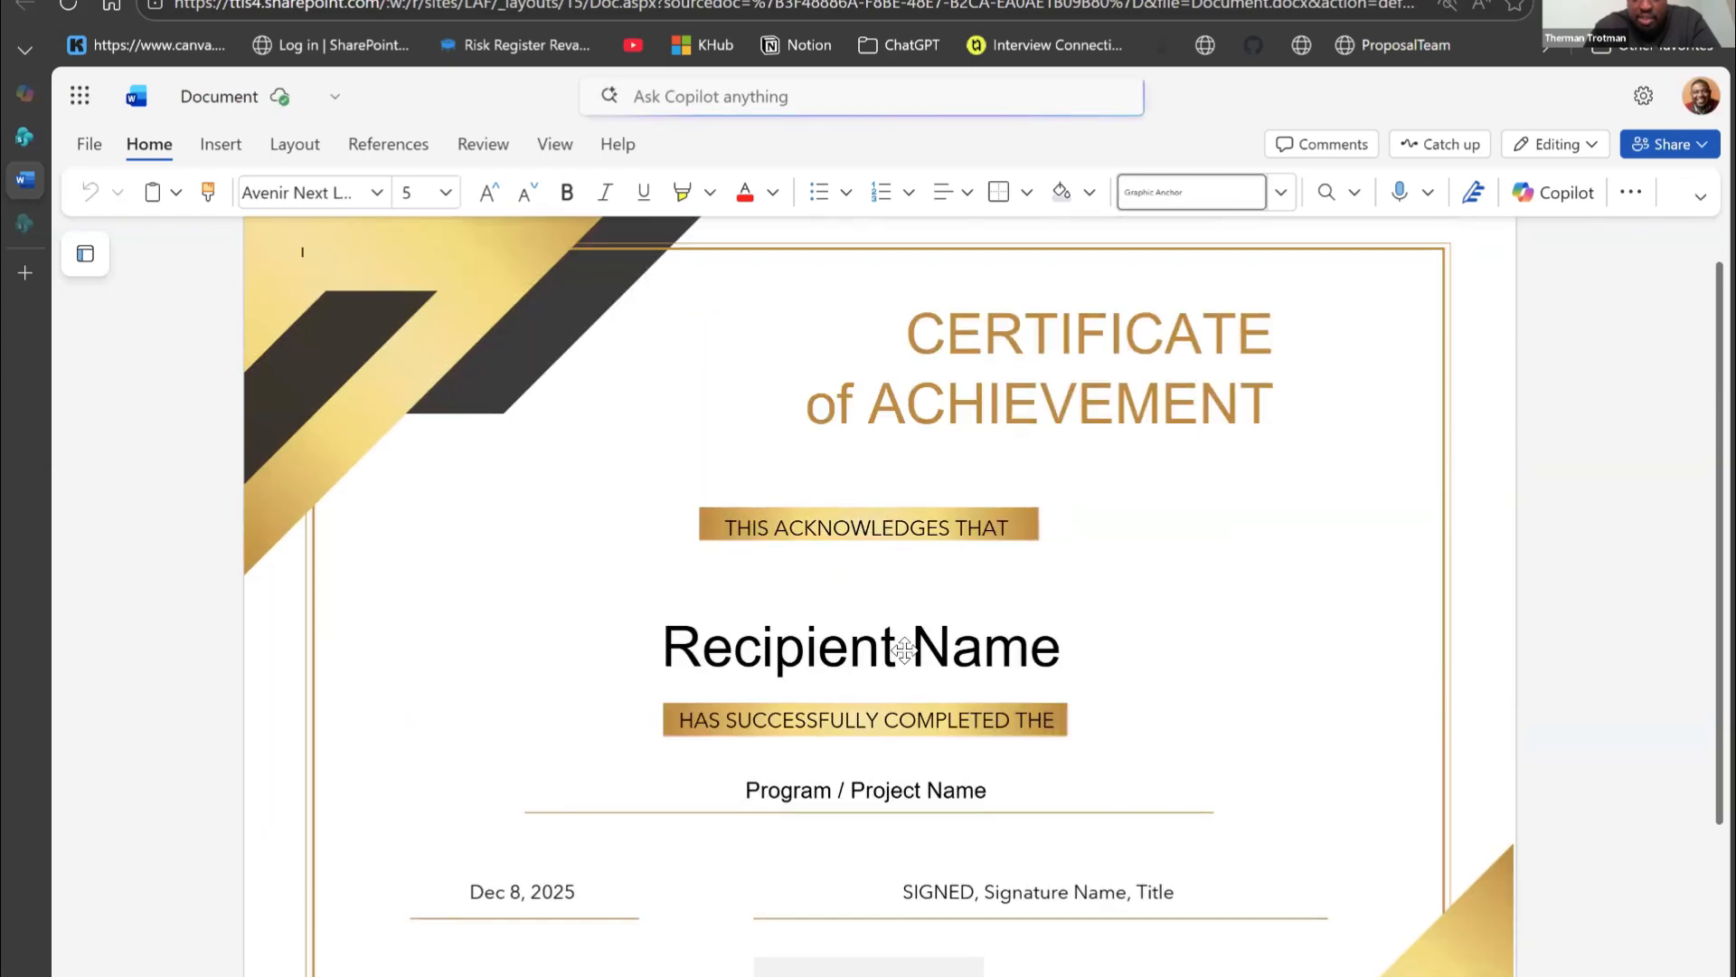
scroll(905, 649, down, 2)
click(860, 581)
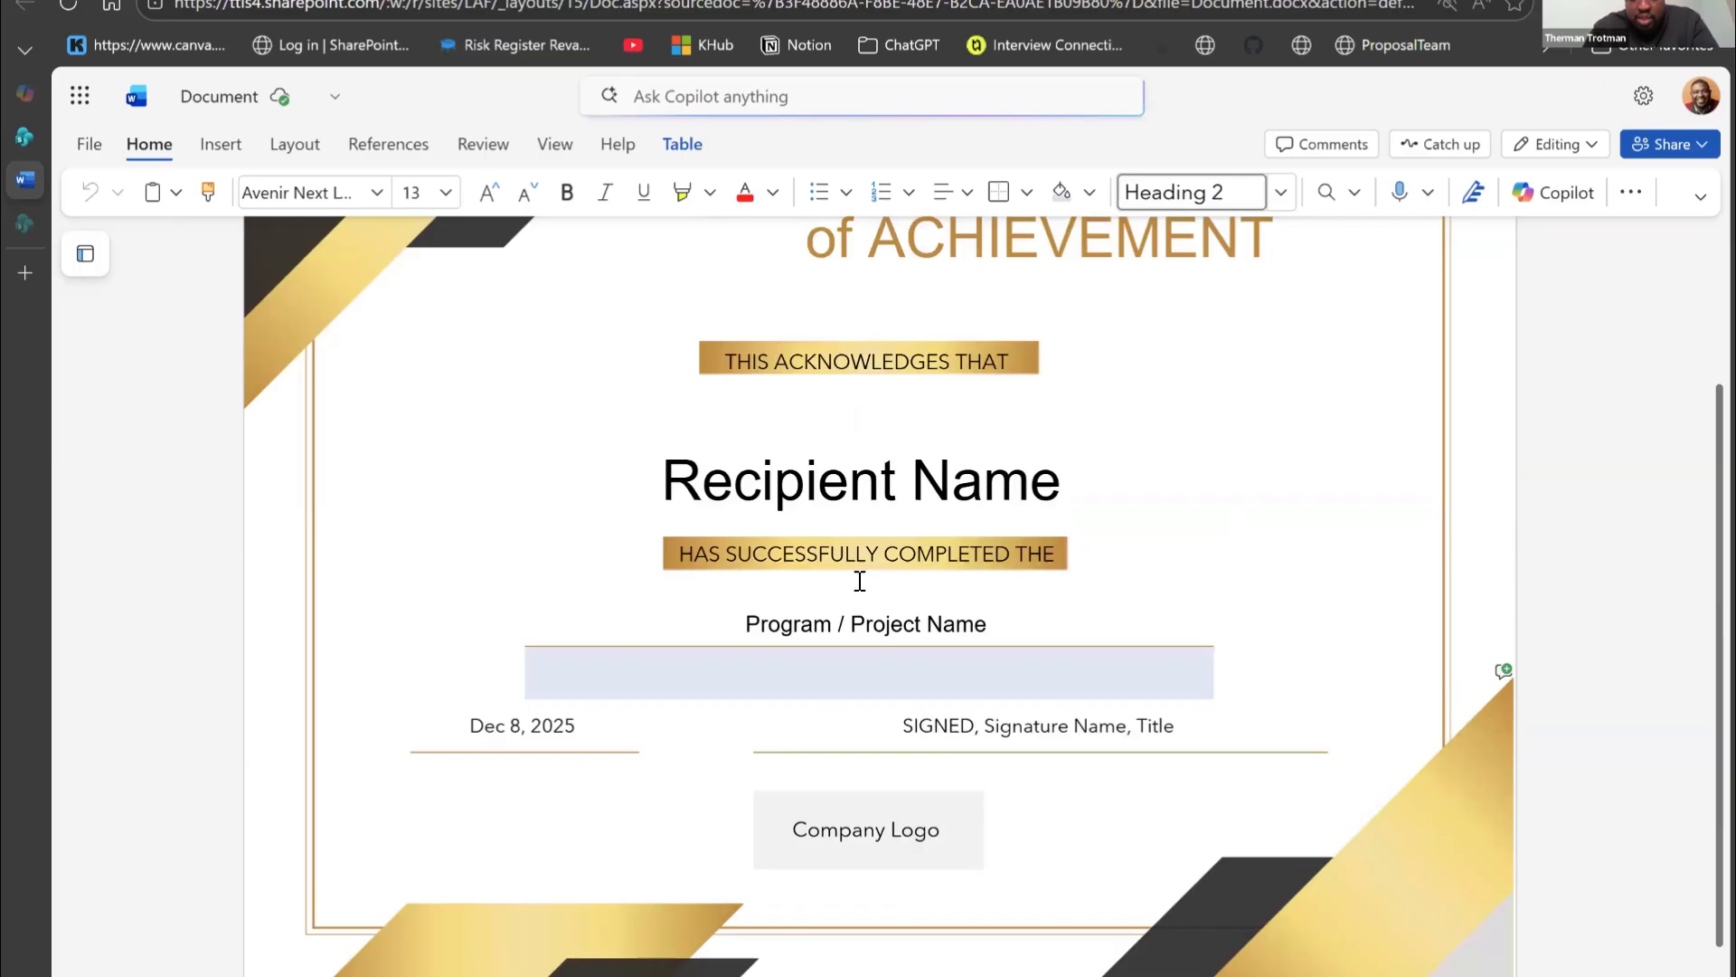
click(835, 503)
text(d)
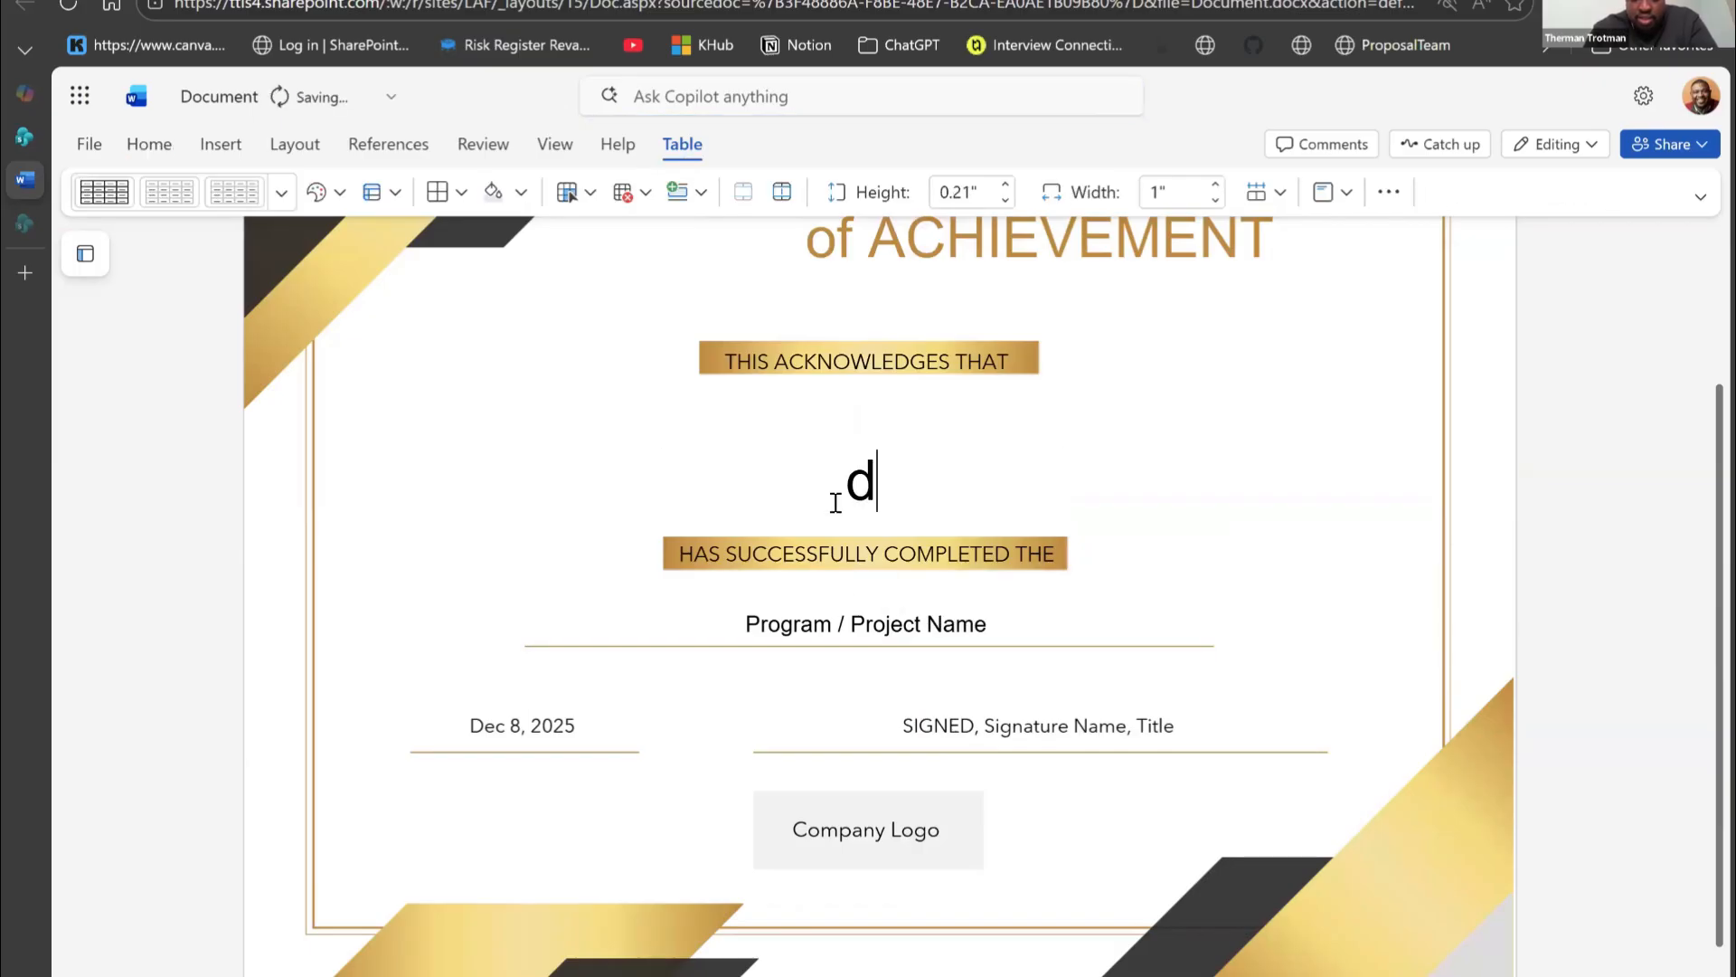
key(BackSpace)
text(Theran)
key(BackSpace)
key(BackSpace)
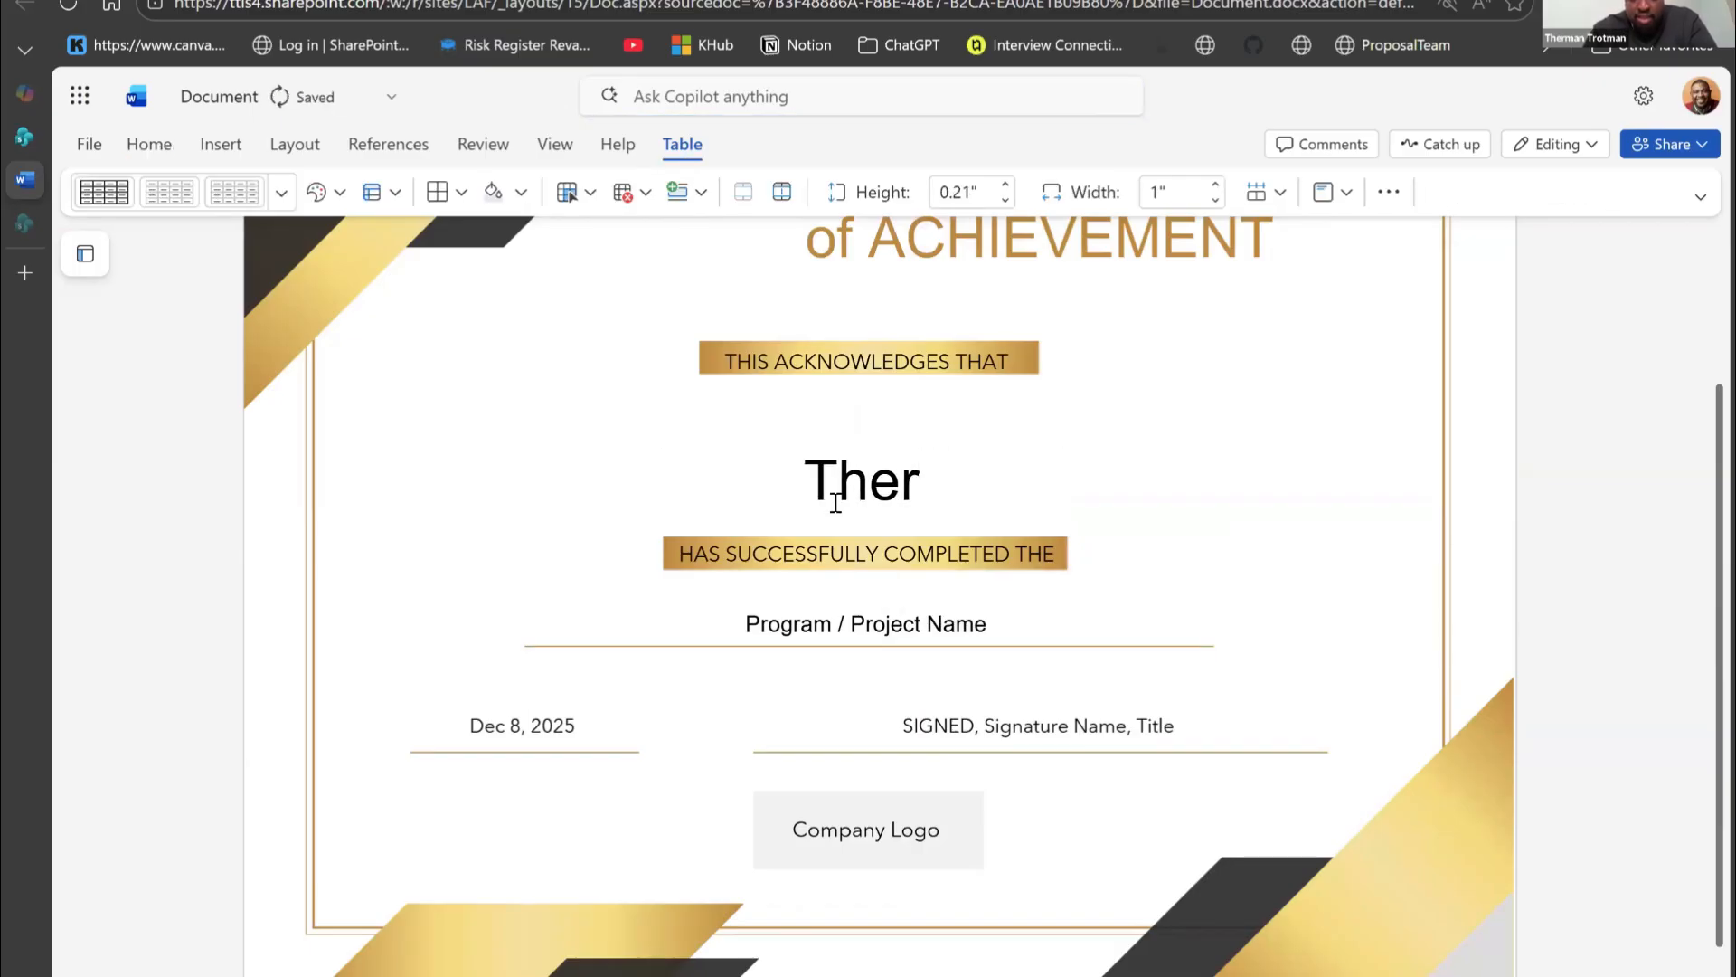
text(man)
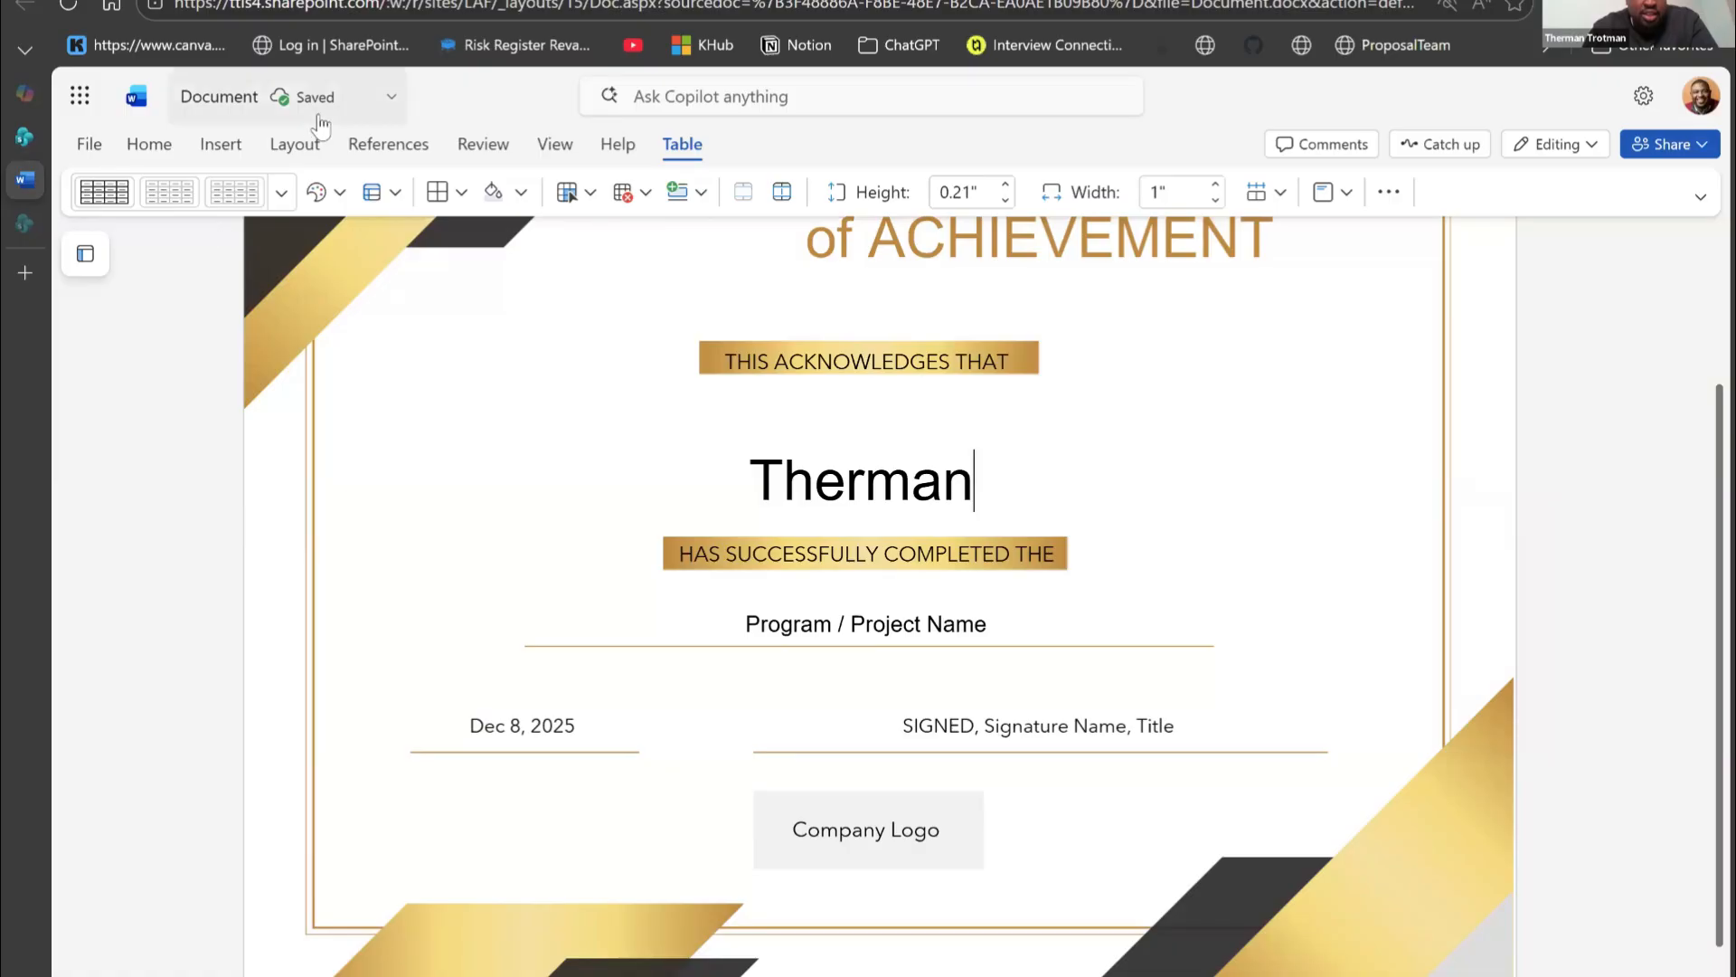
Step: Close Document.docx and refresh the Documents library page
mouse_move(24, 184)
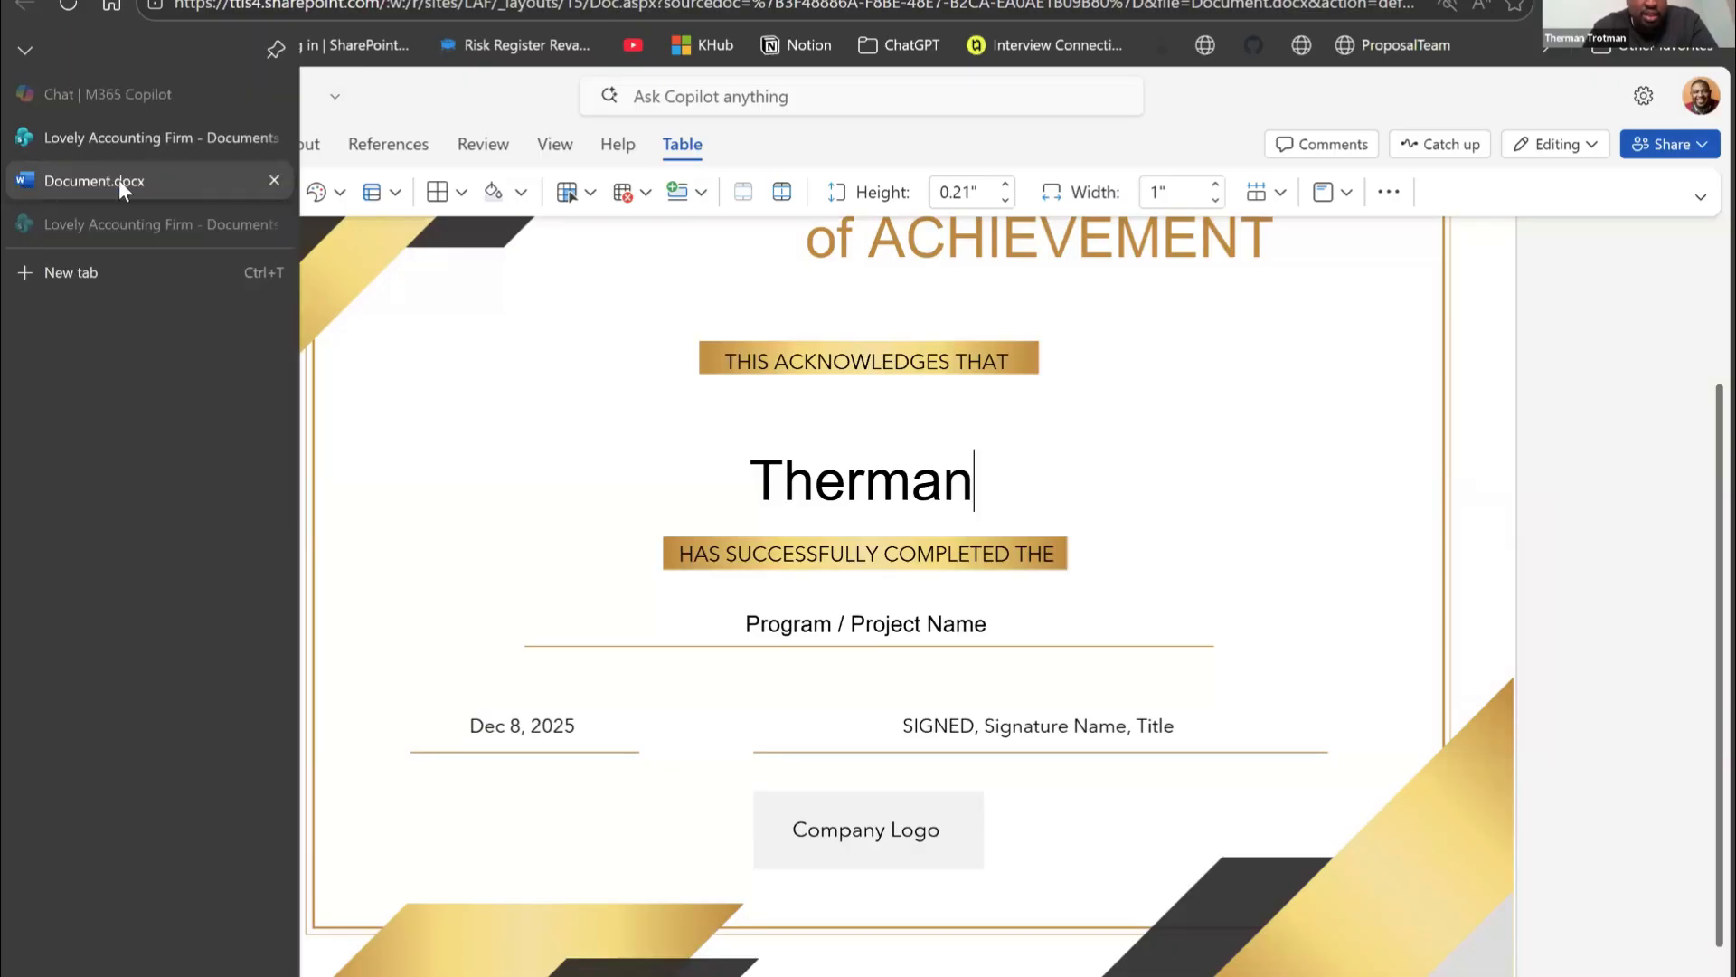
click(277, 181)
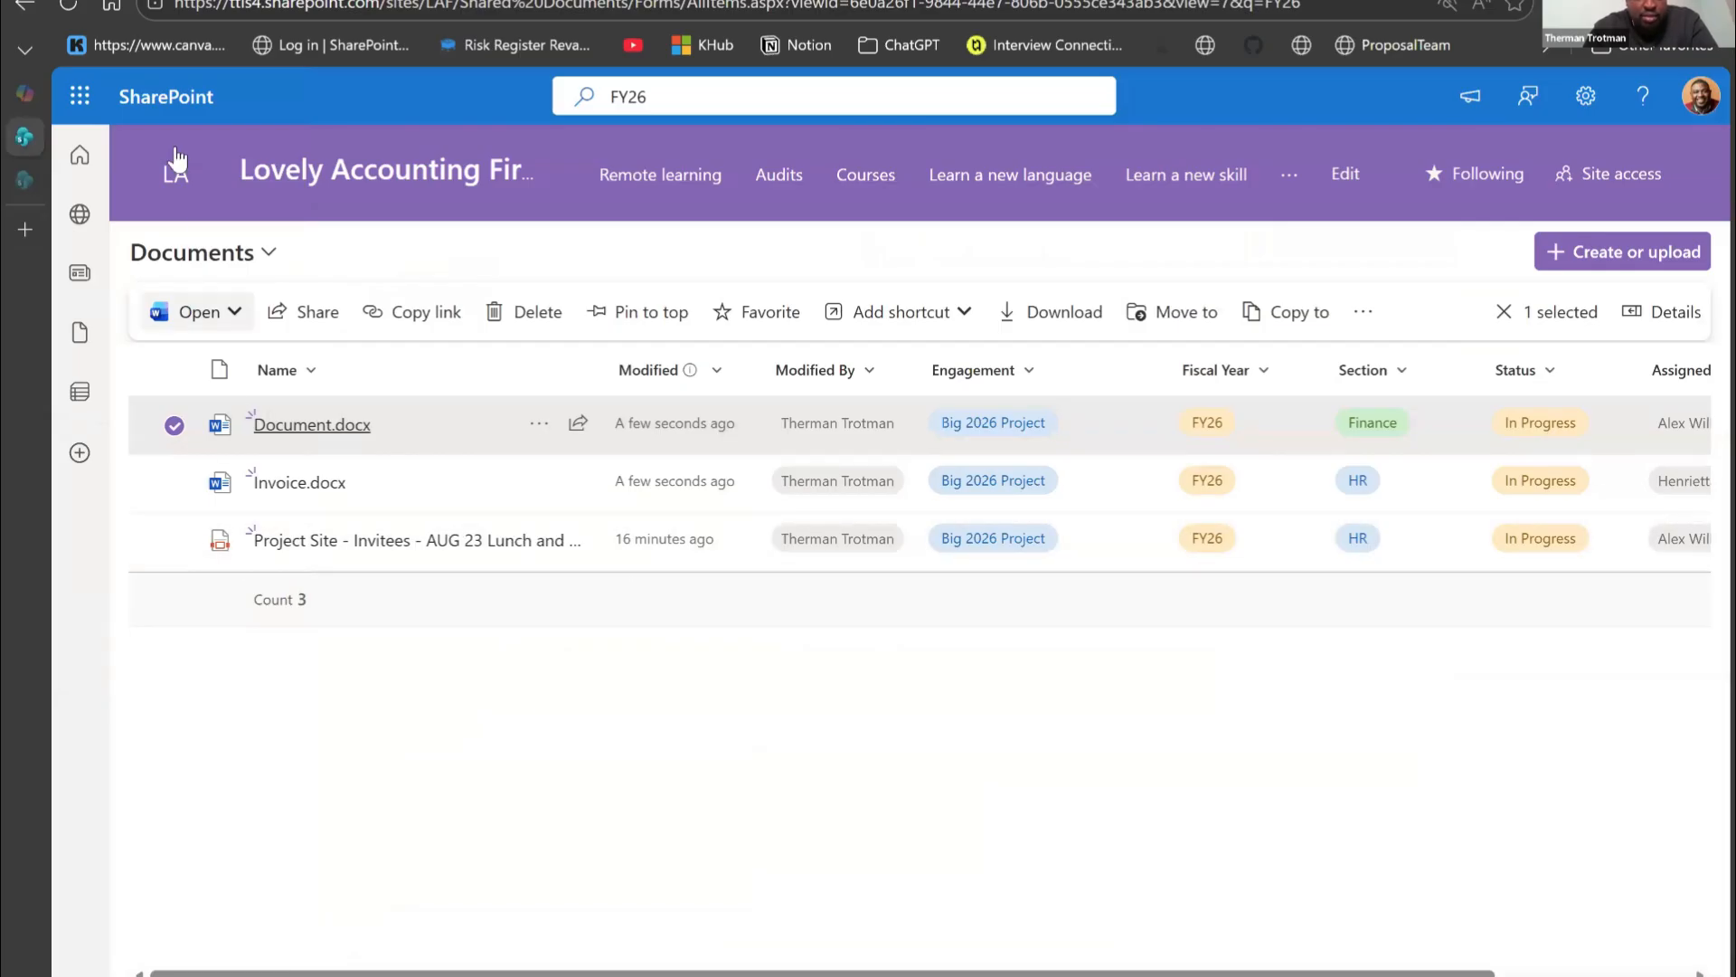
click(69, 11)
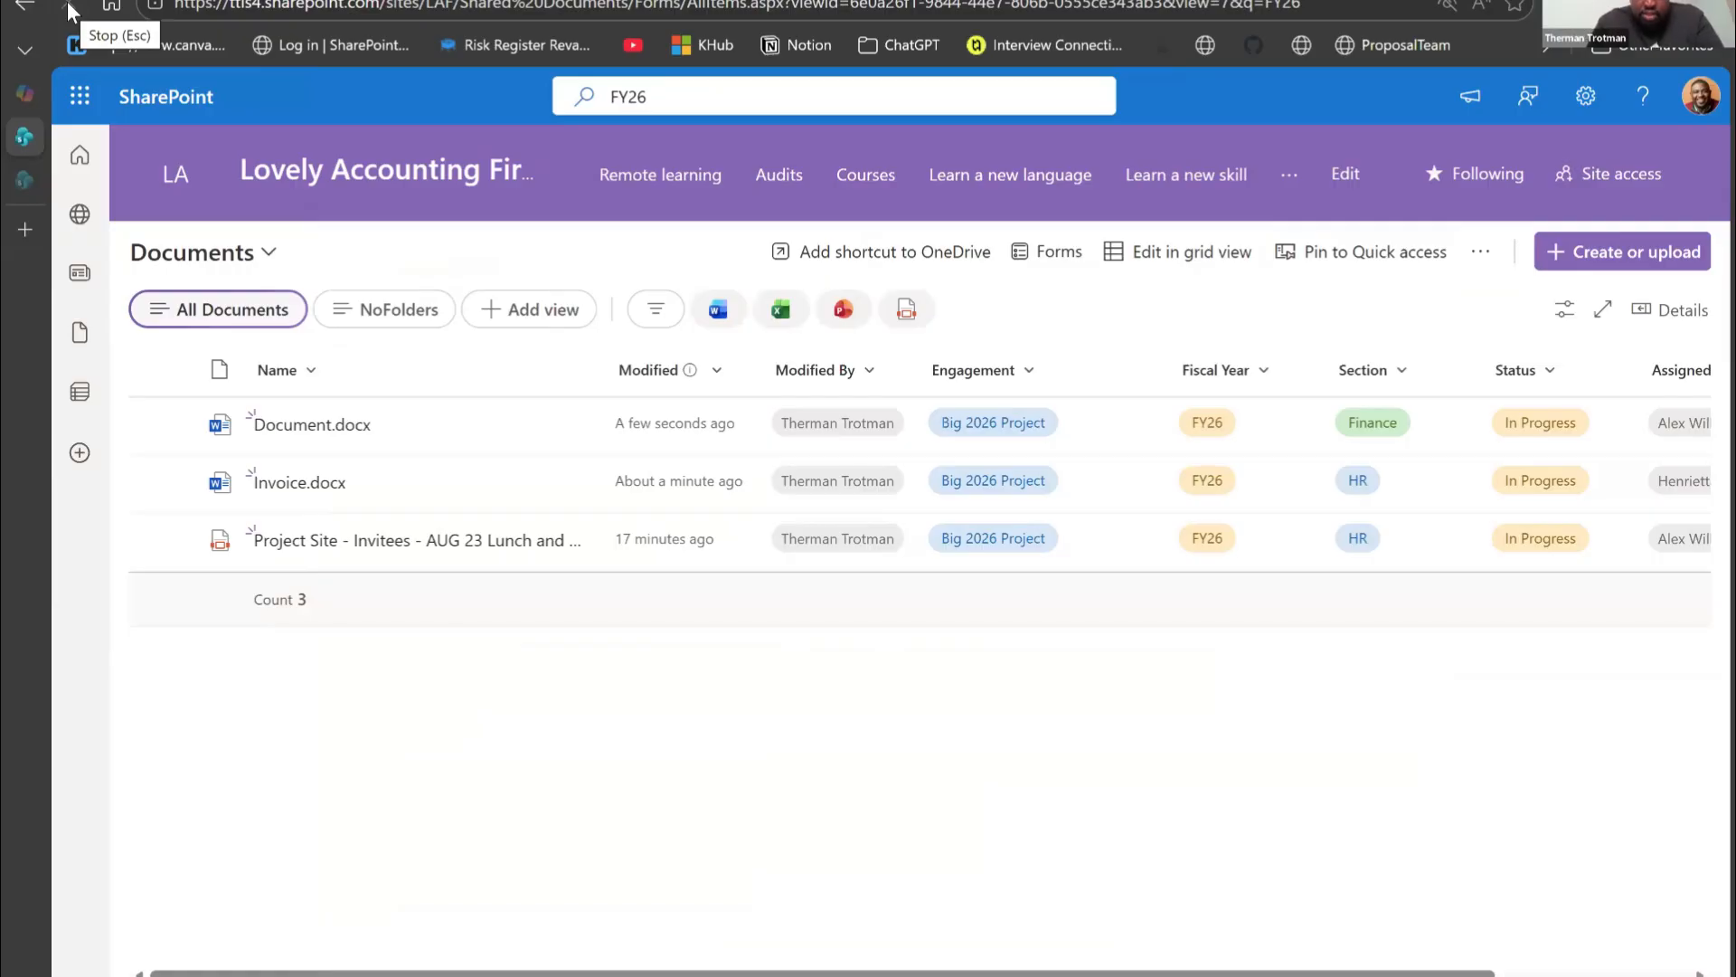
Step: View the properties of version 9.0 in the version history of Document.docx and close them
right_click(433, 426)
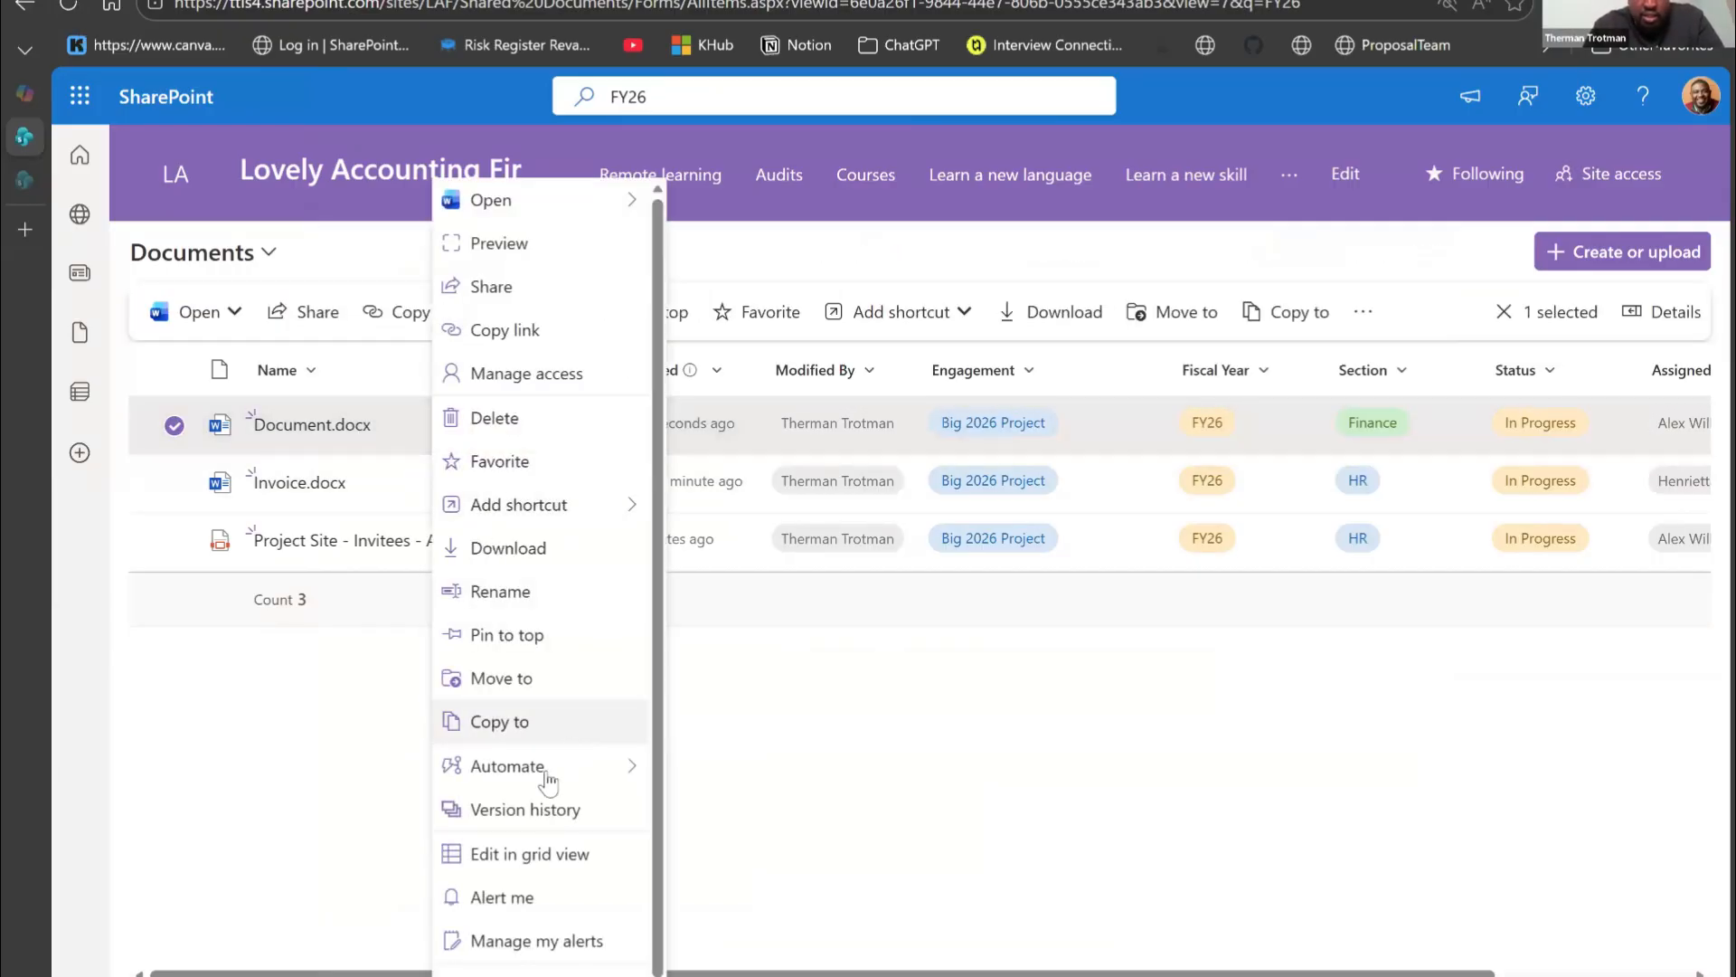
click(544, 807)
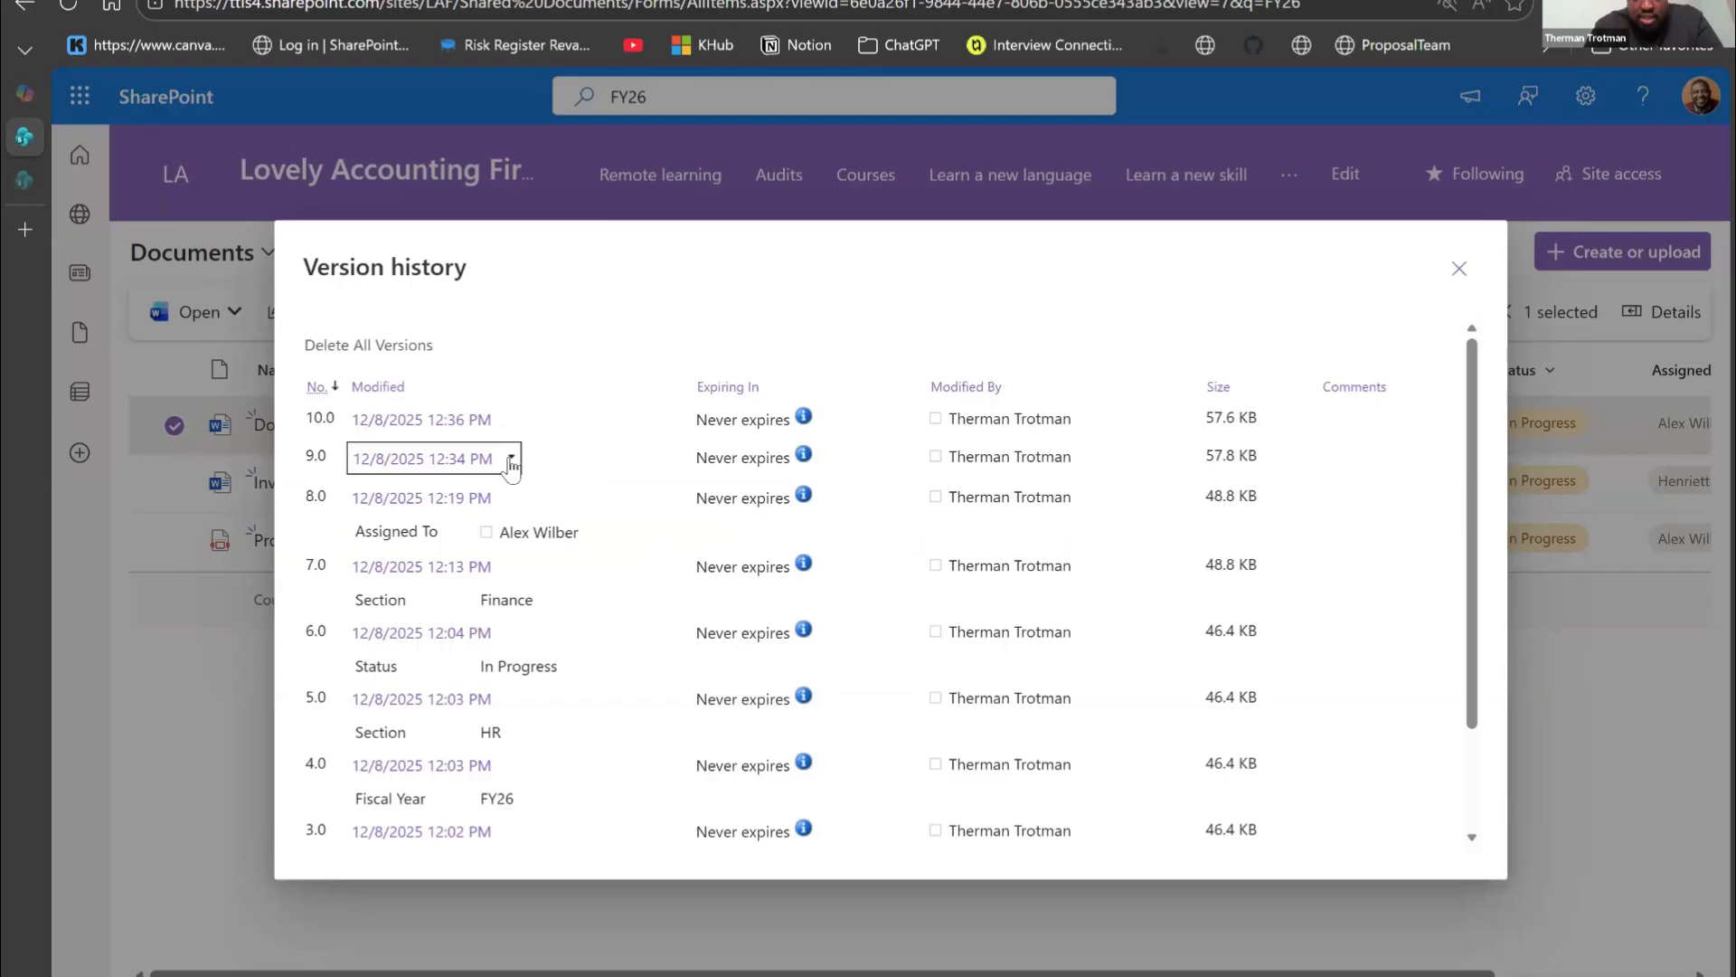
click(511, 459)
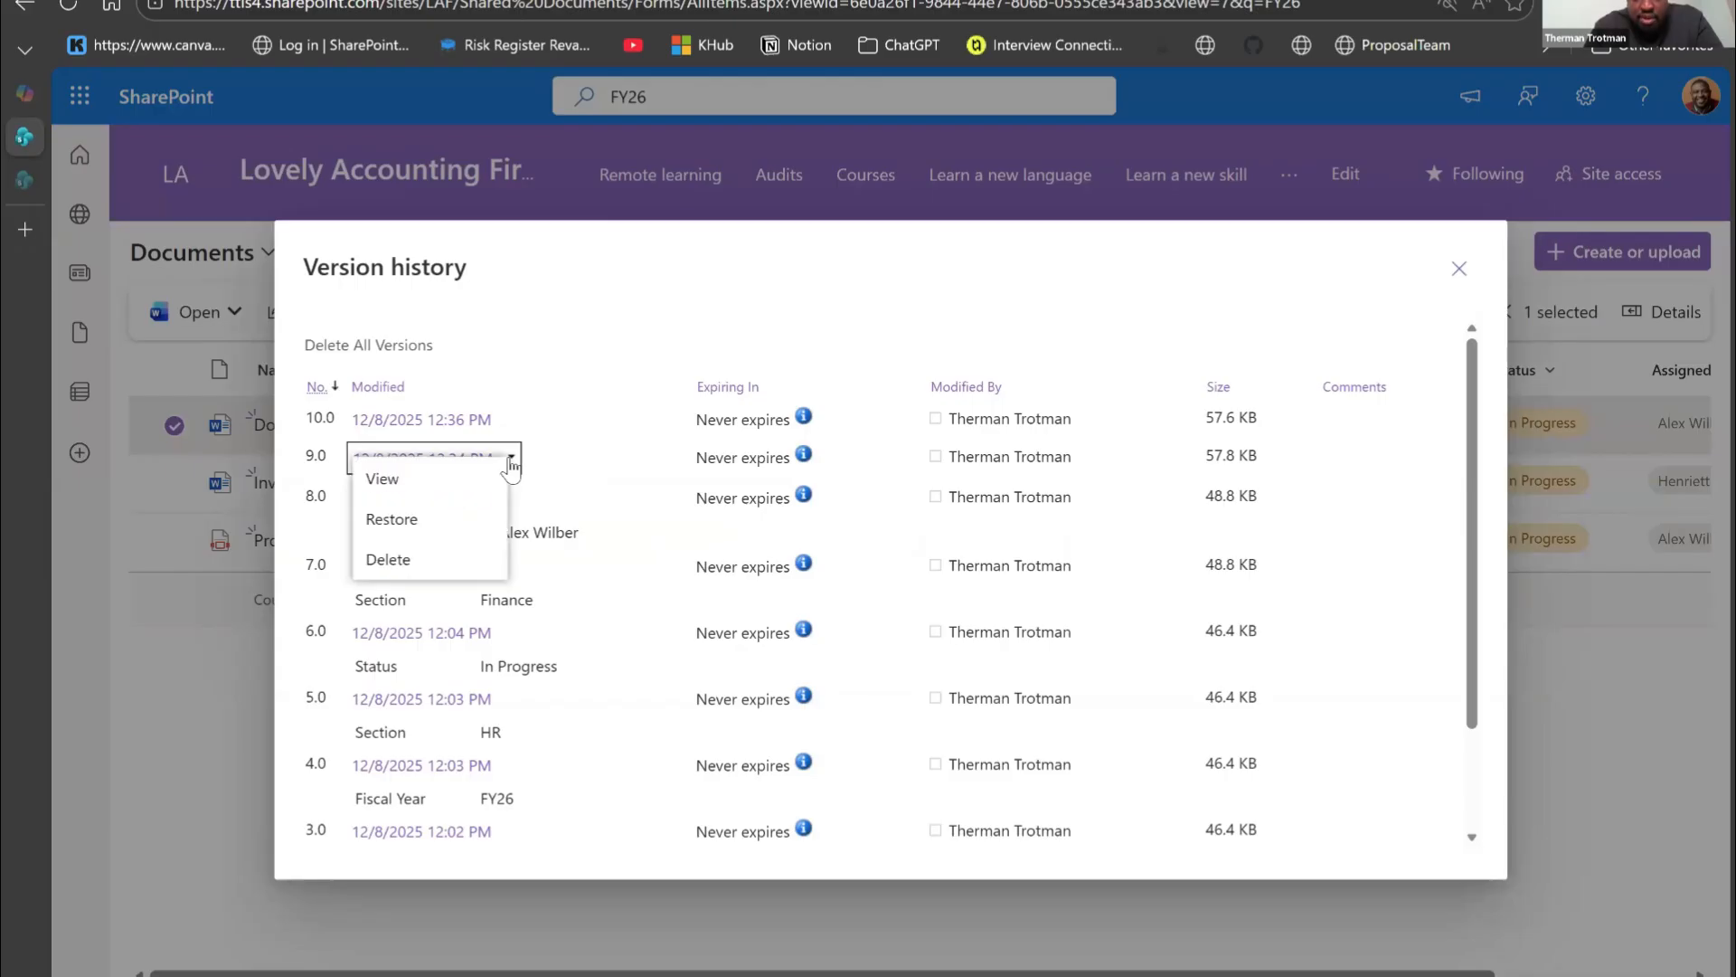
click(426, 482)
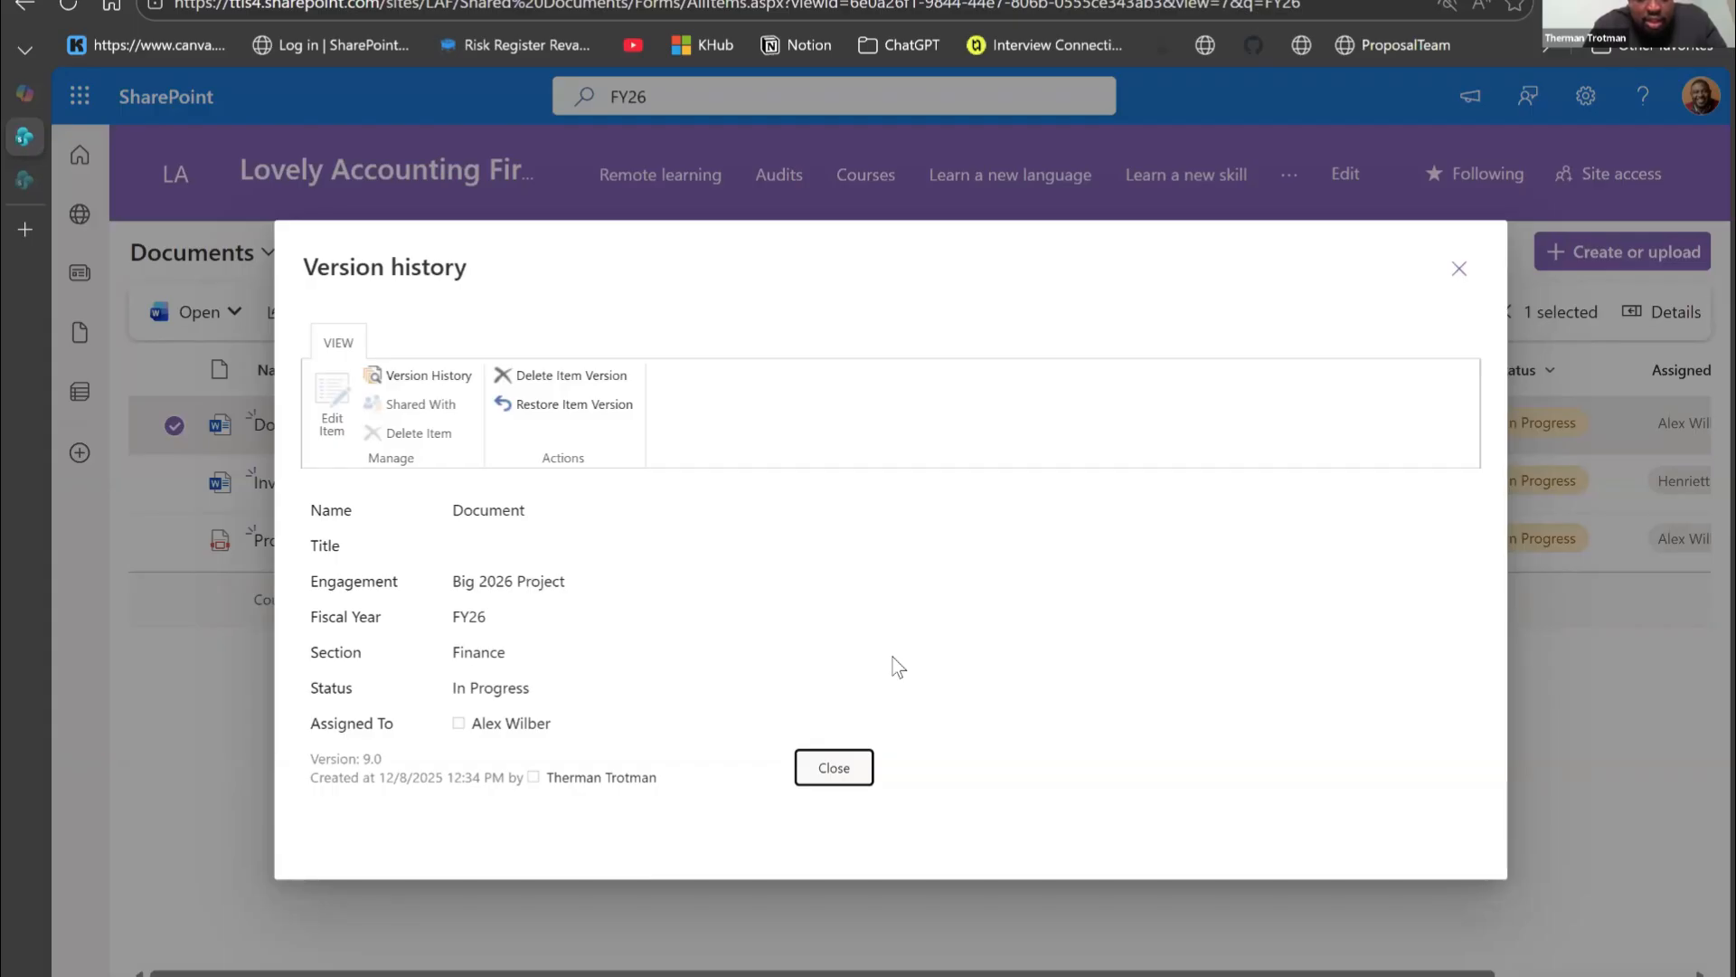
click(834, 768)
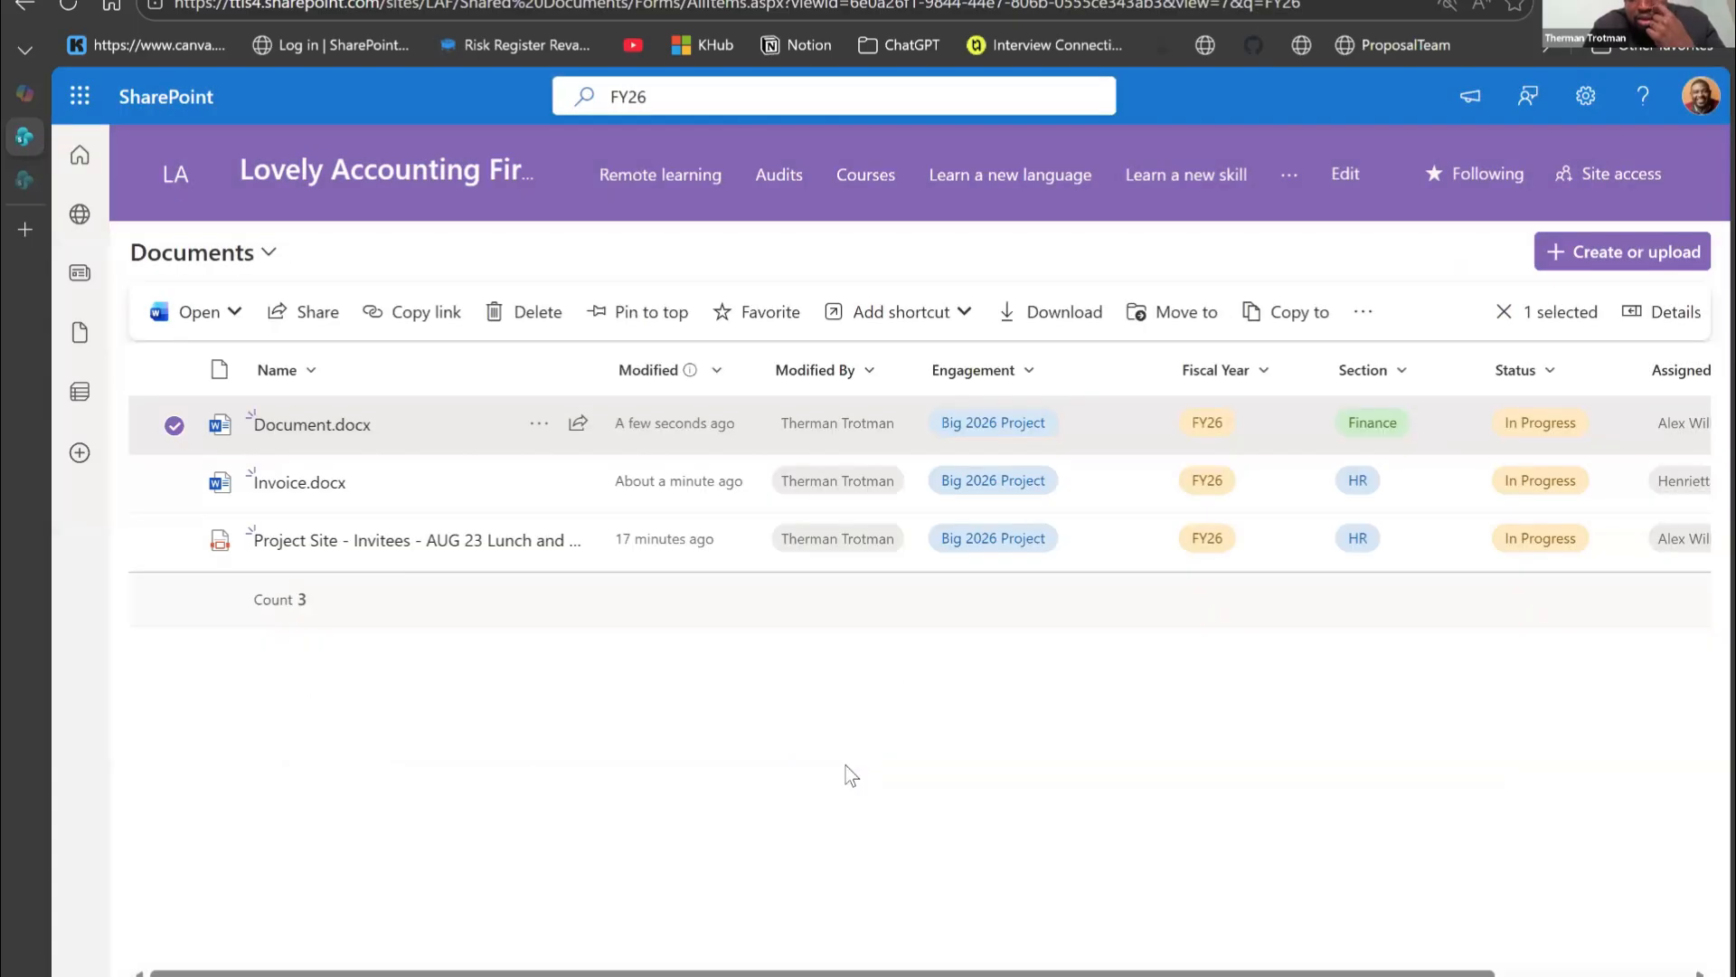
Step: View the properties of version 10.0 in the version history of Document.docx and close the dialog
click(543, 425)
click(673, 812)
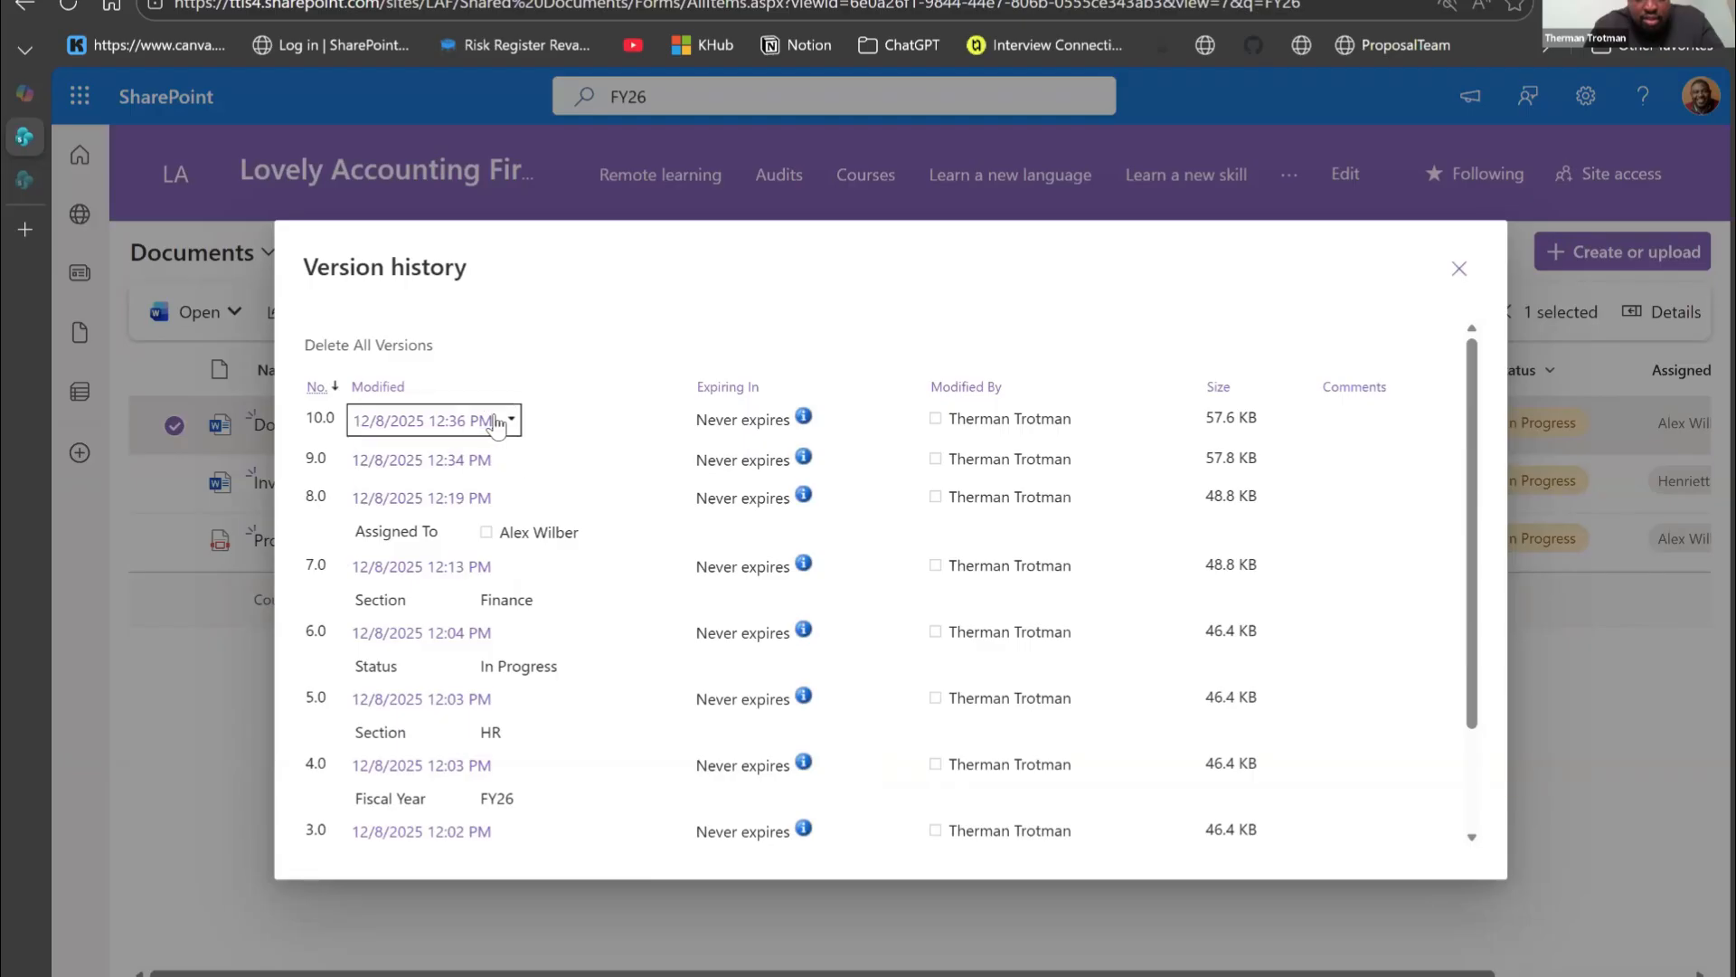
click(513, 429)
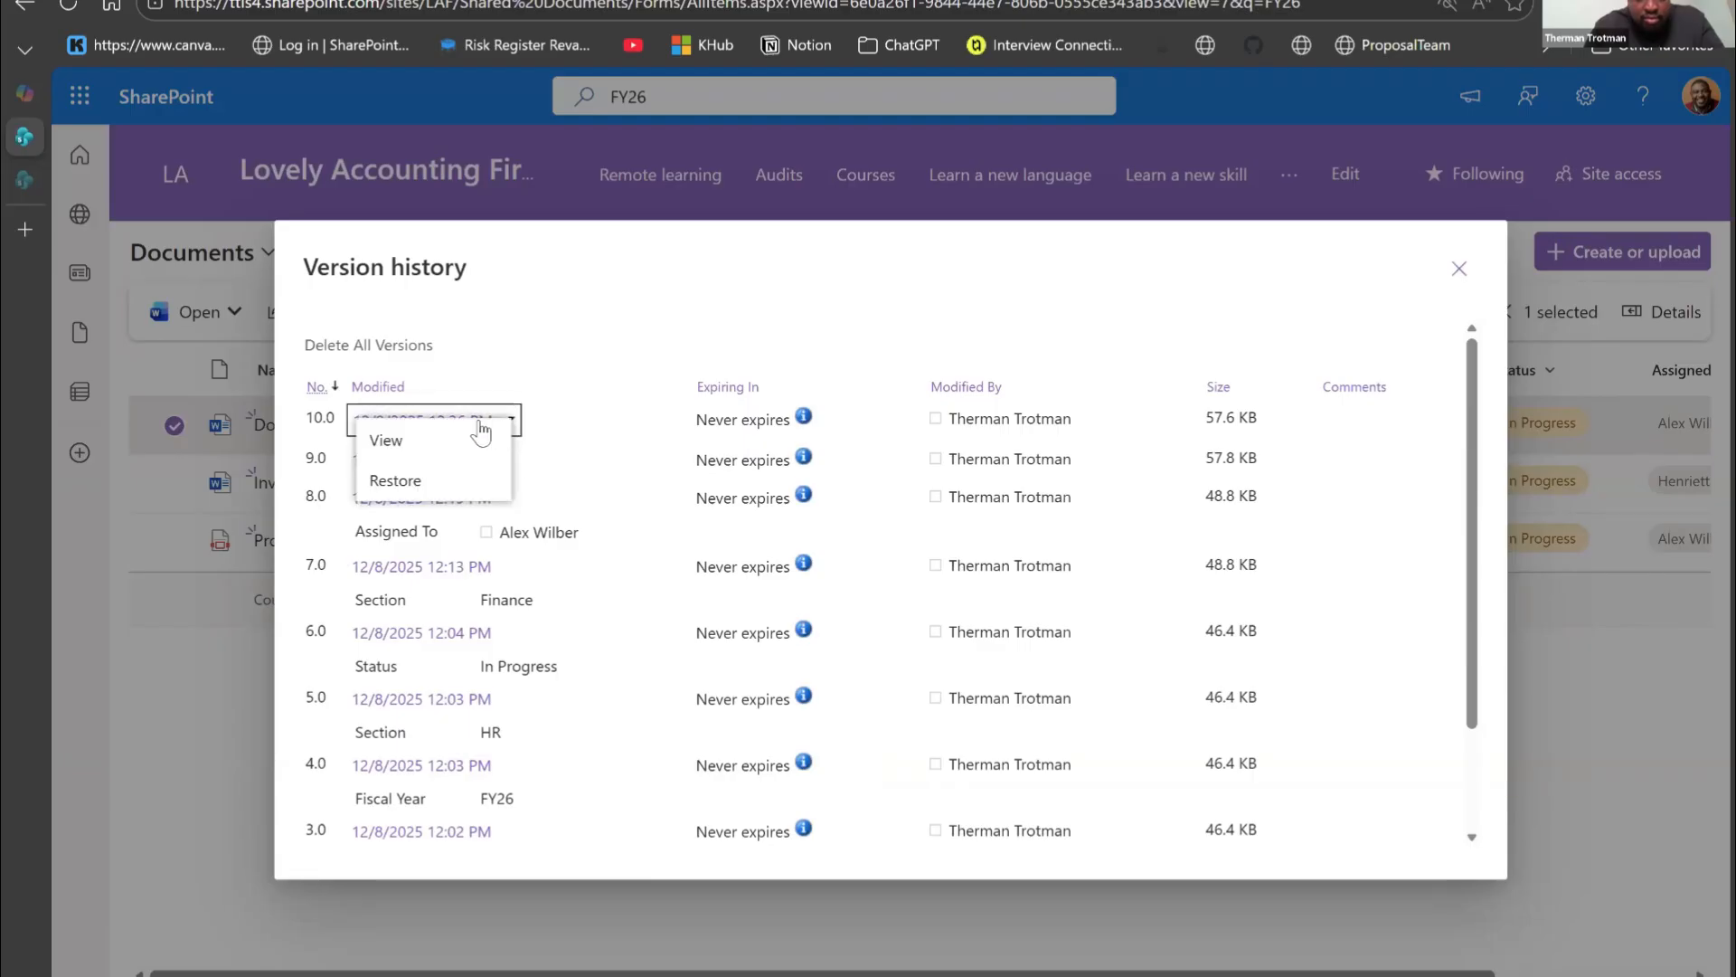
click(421, 437)
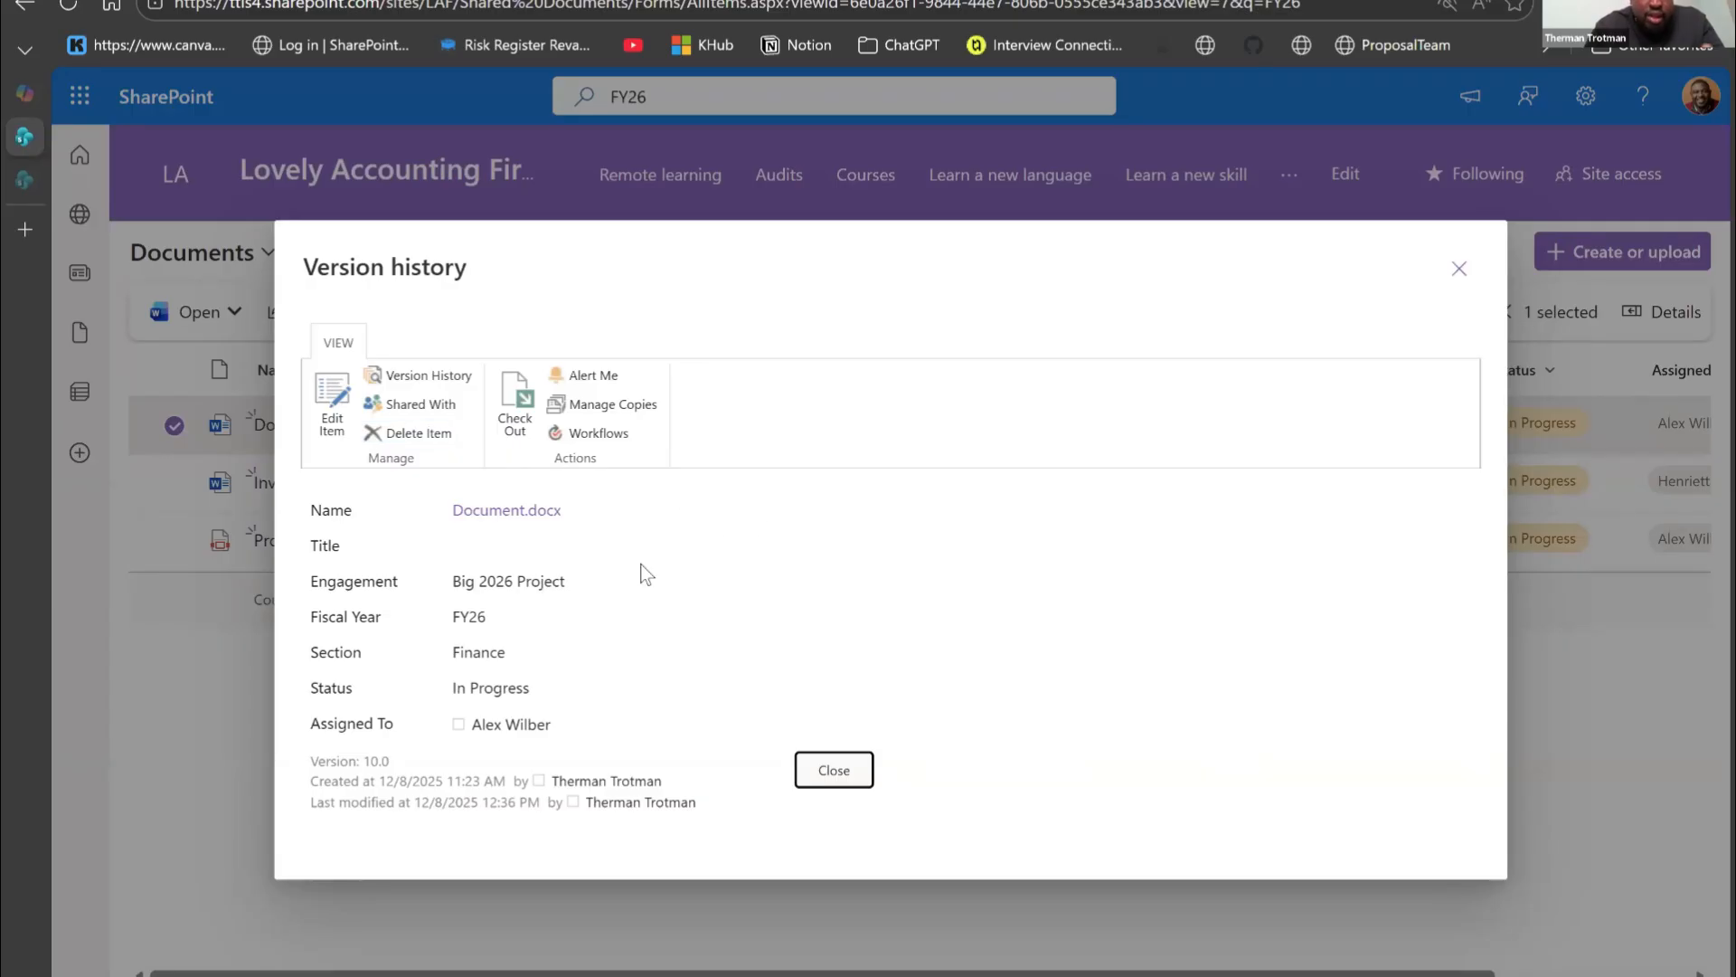
click(1455, 269)
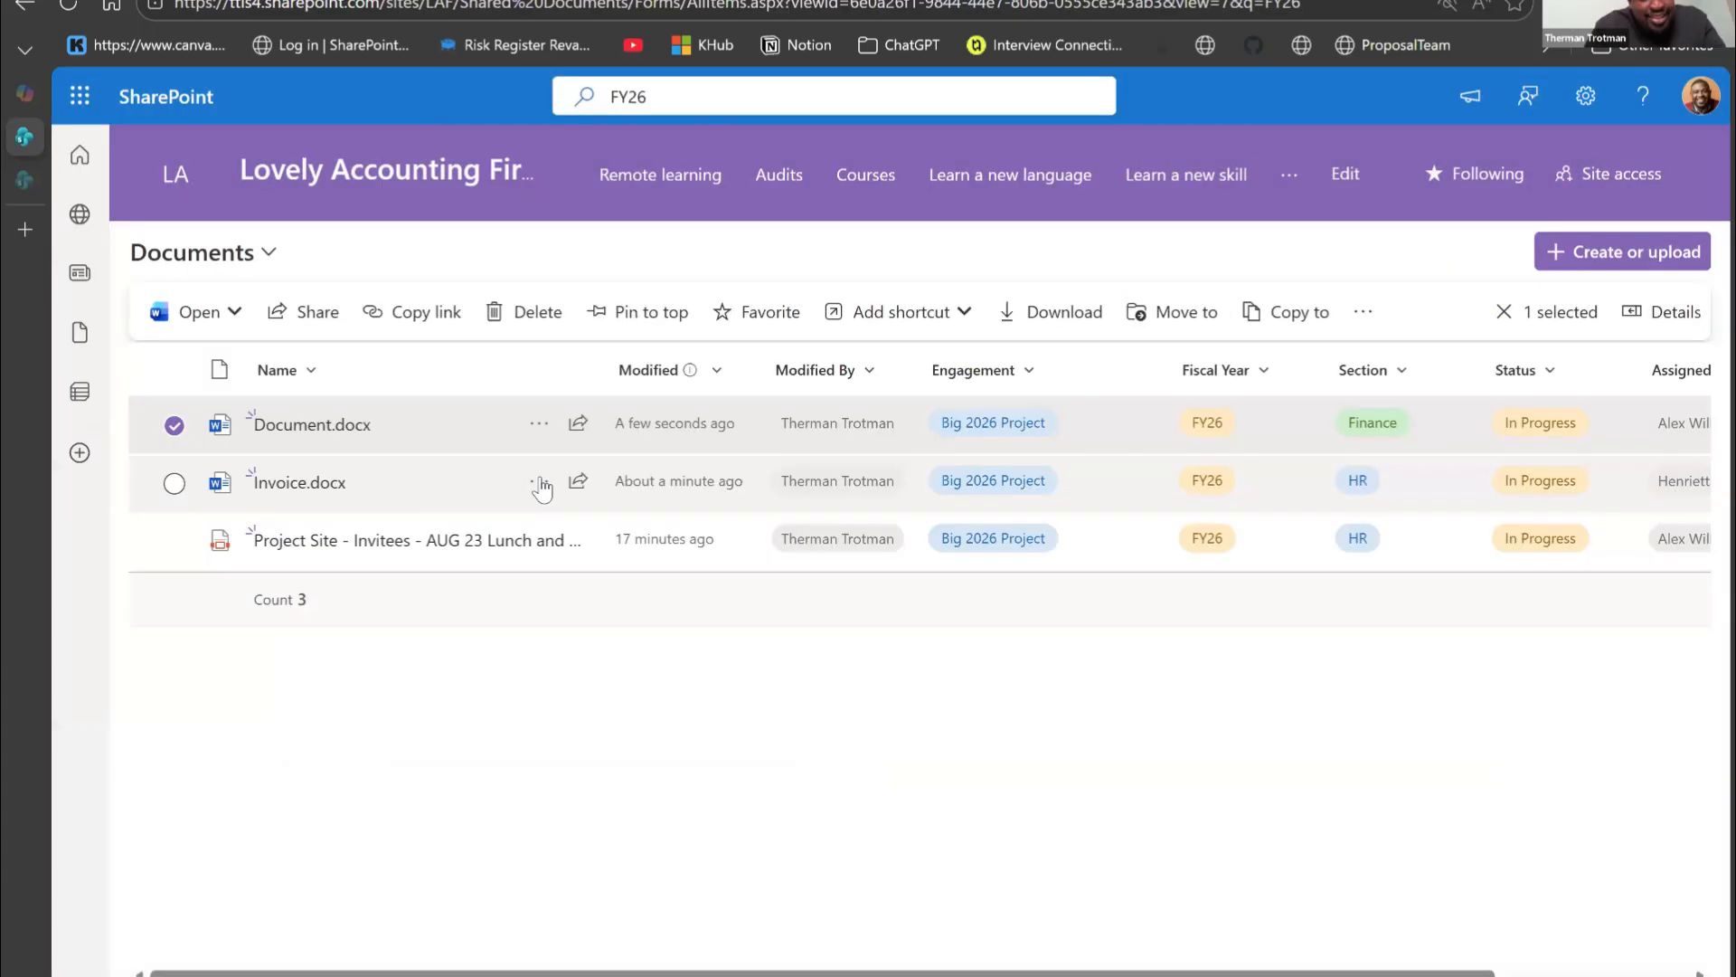
Step: Reopen the version history of Document.docx, view version 9.0 again, and close it
right_click(460, 420)
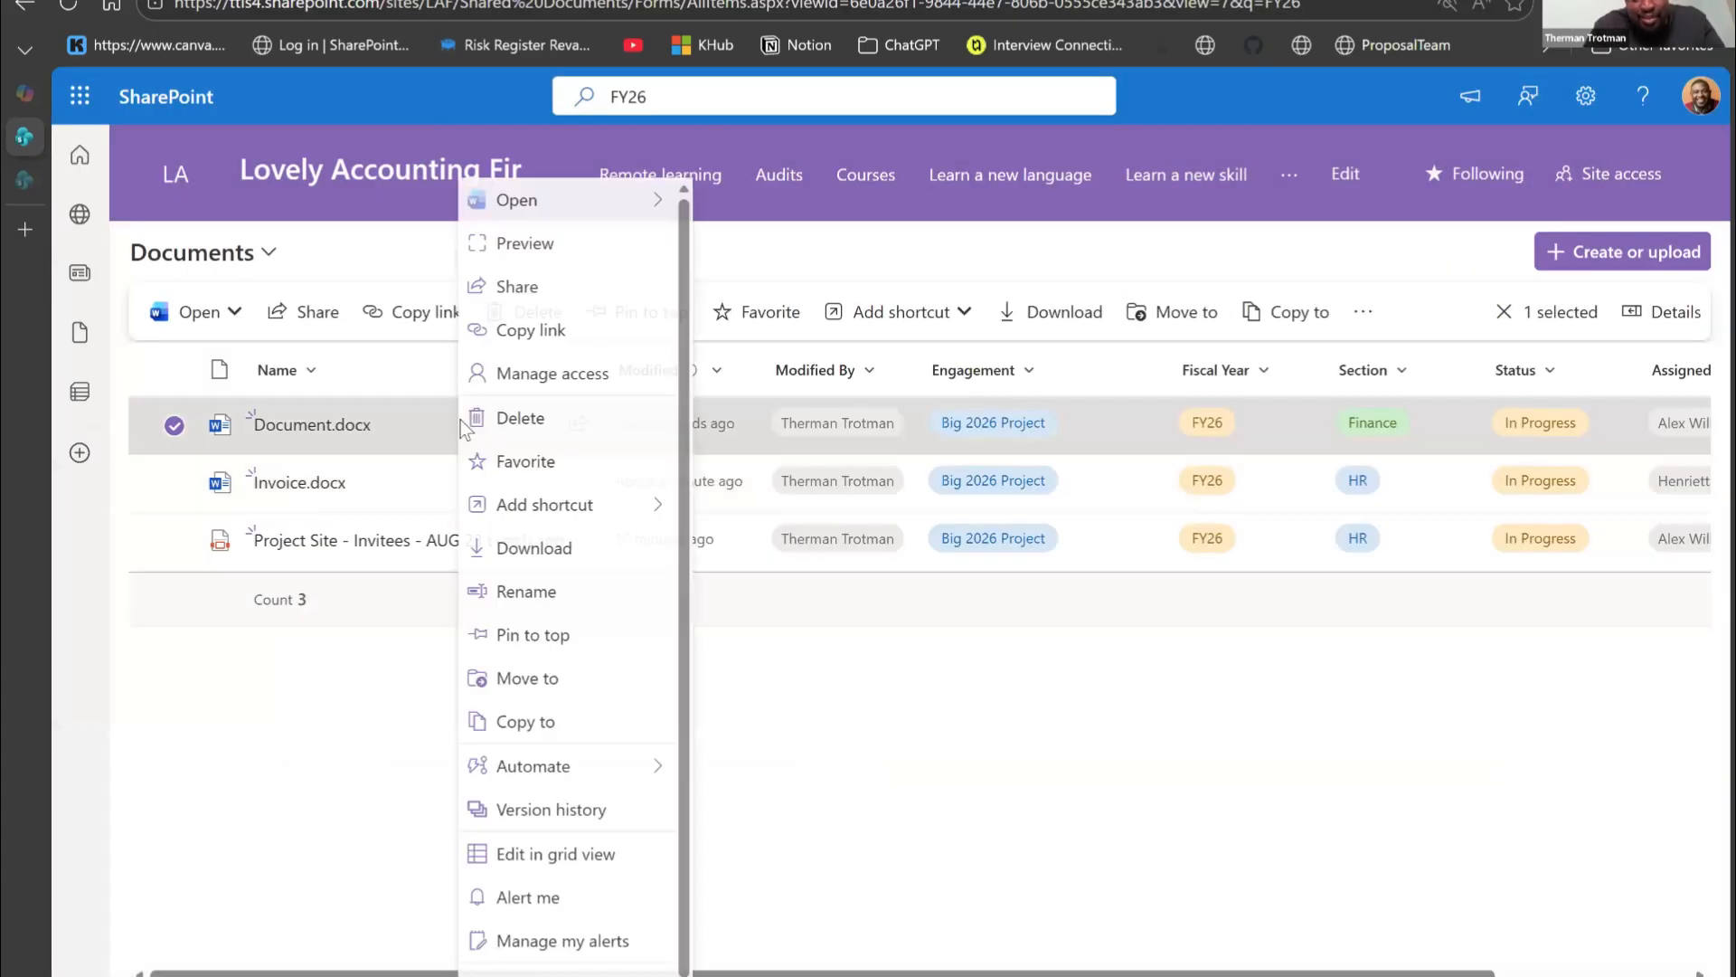
click(534, 794)
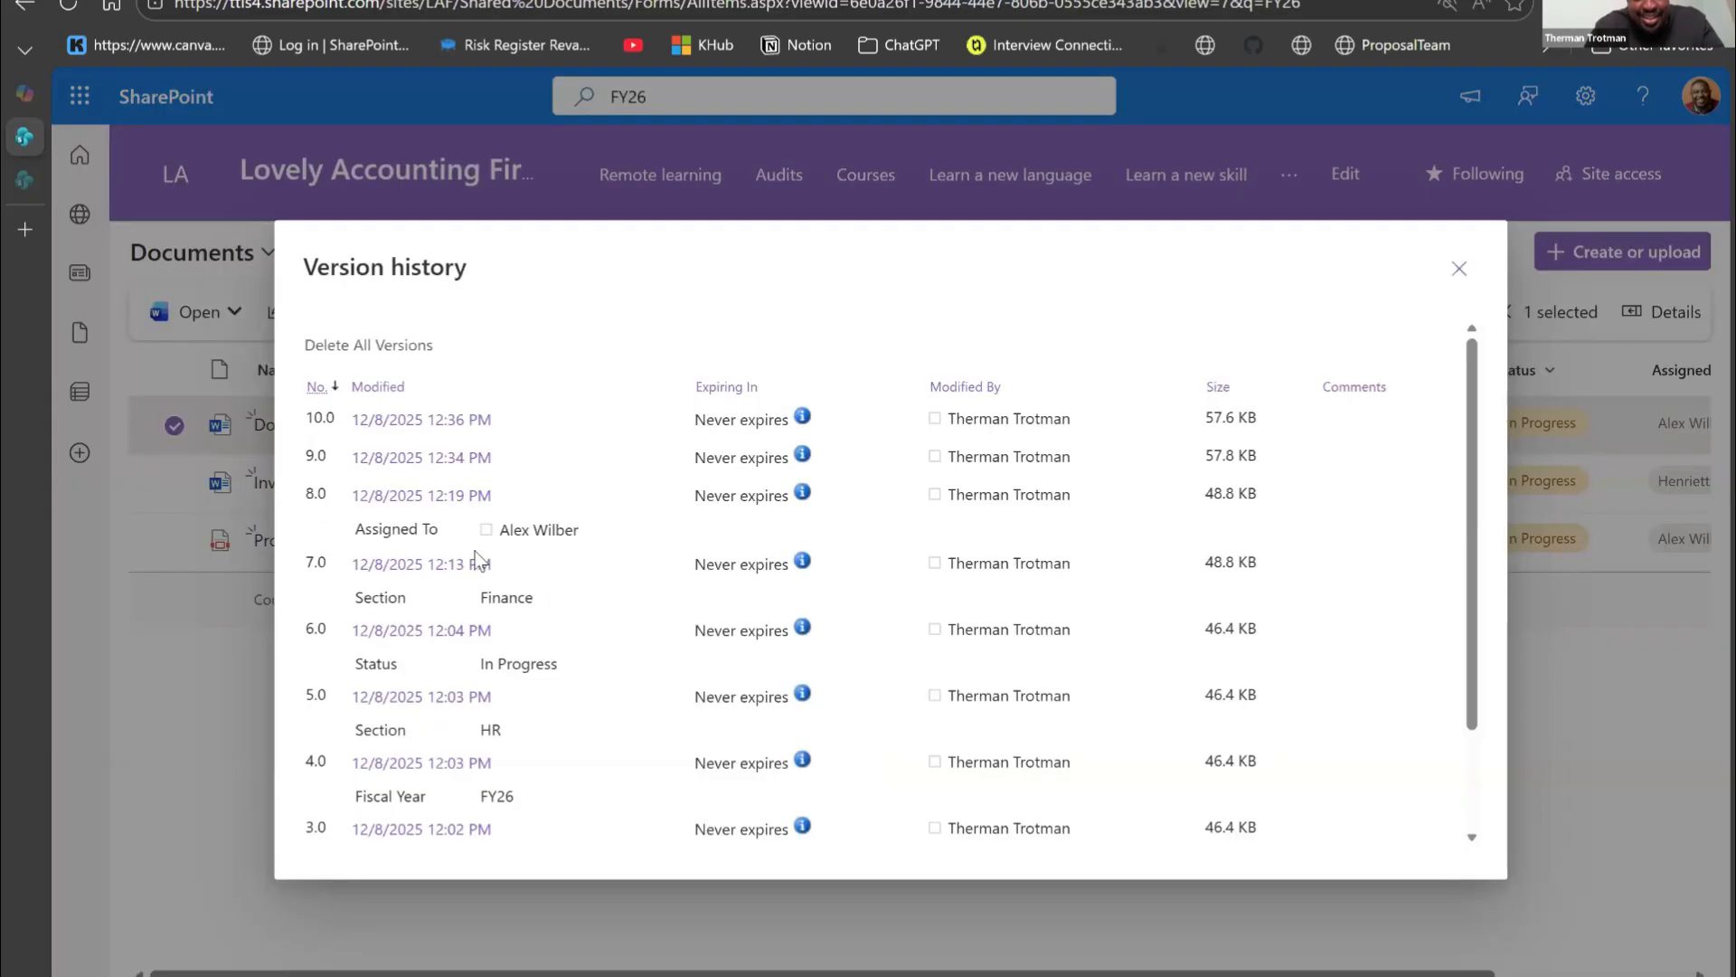
click(511, 459)
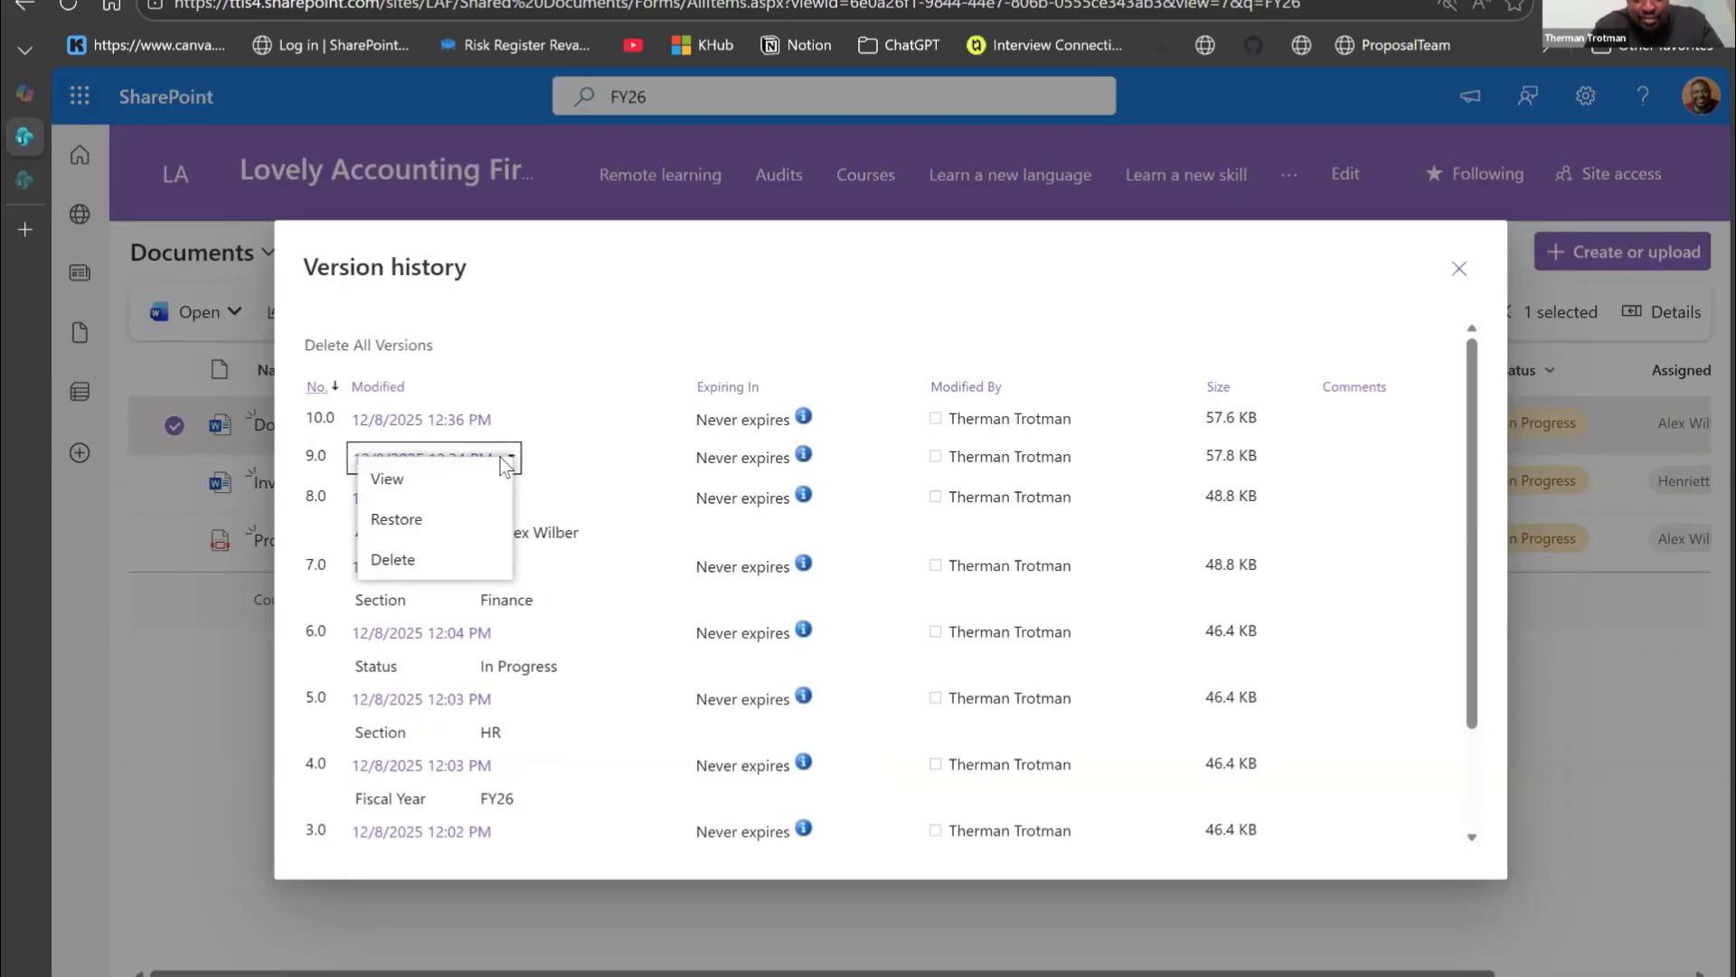
click(410, 489)
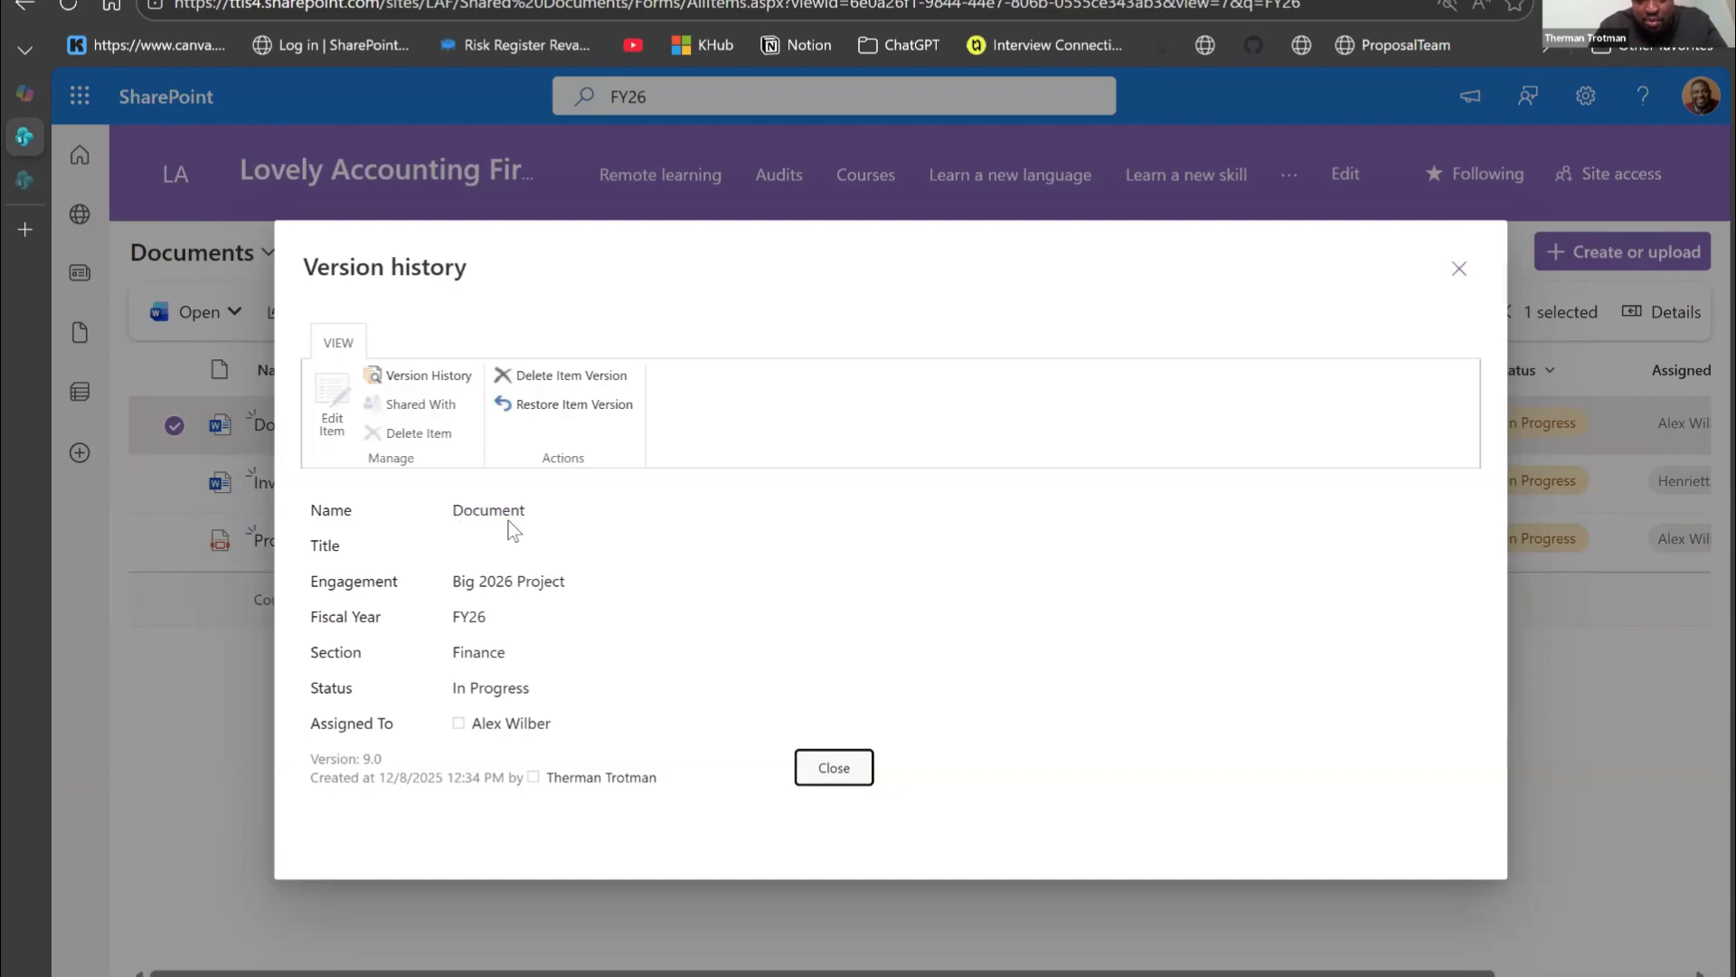
click(809, 776)
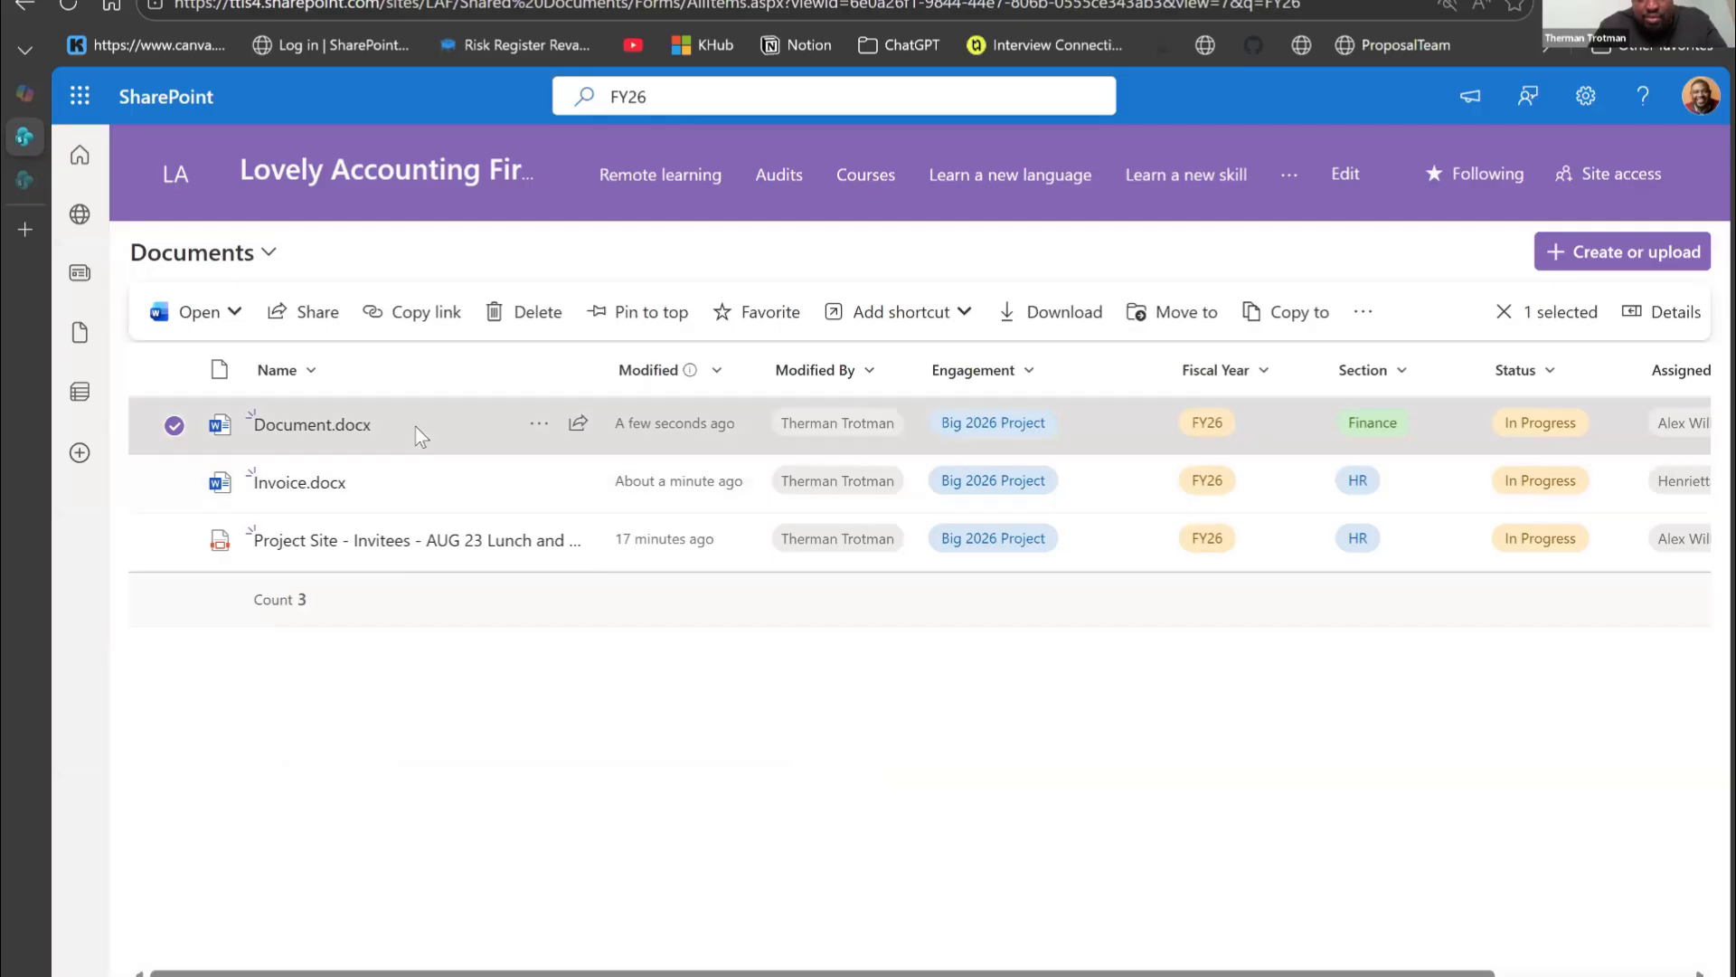
Step: Reopen the version history of Document.docx and view the properties of version 10.0 again
right_click(420, 436)
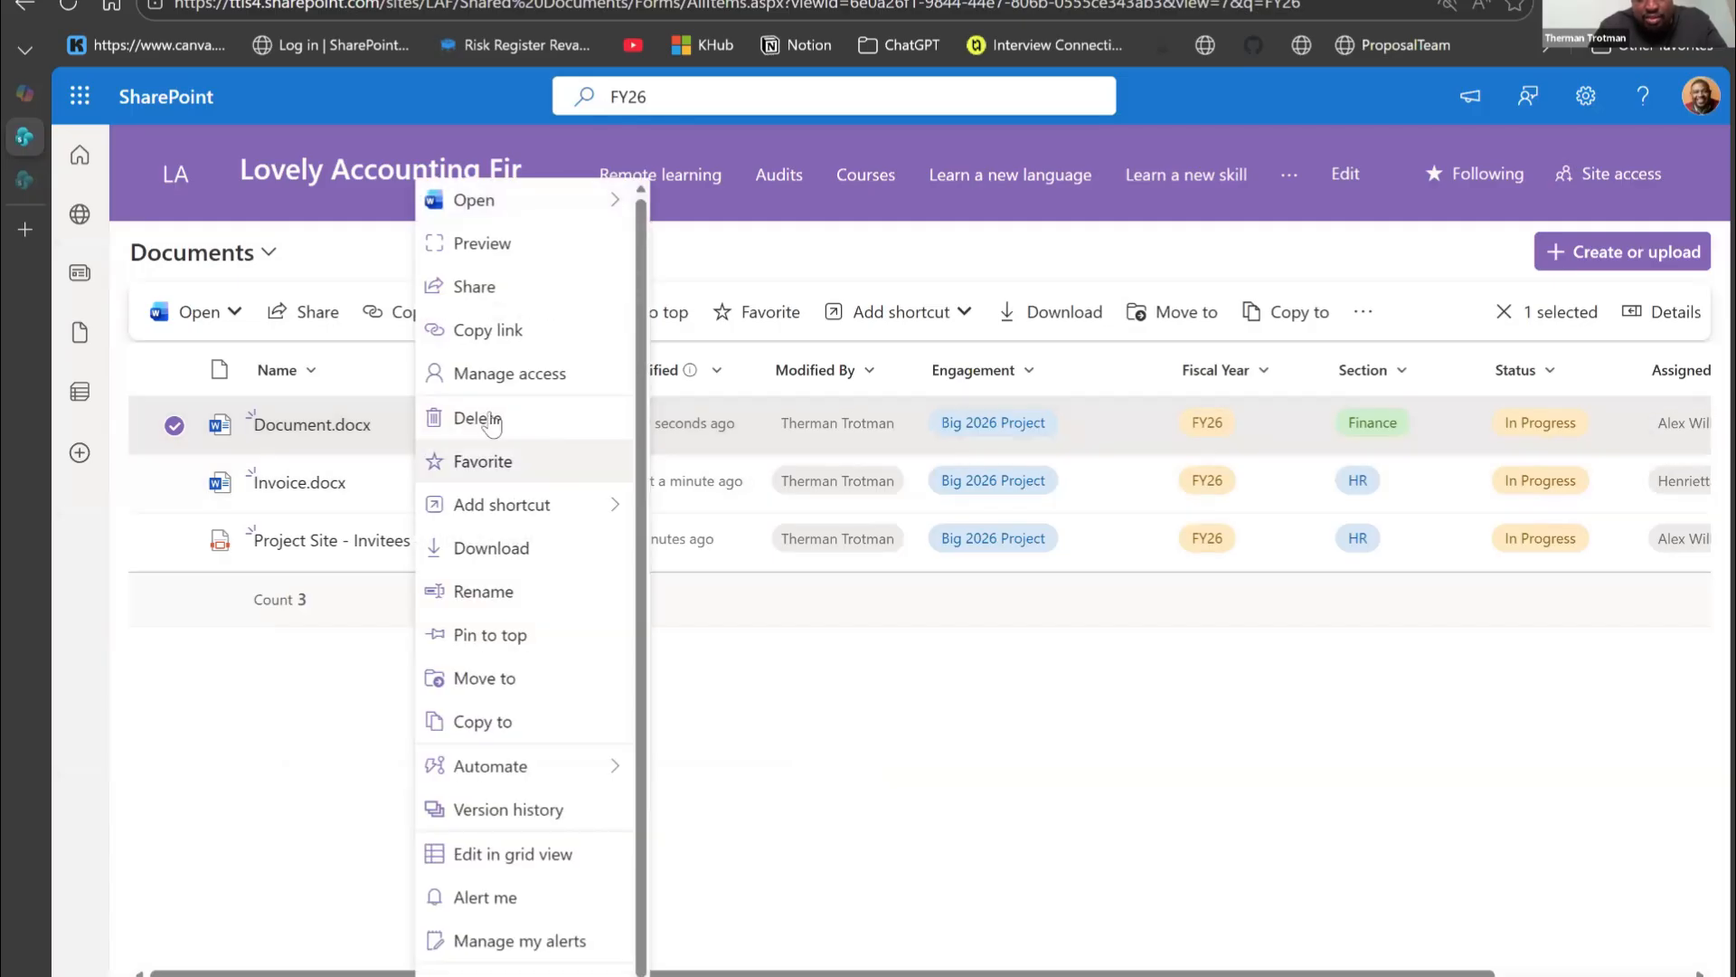
click(518, 808)
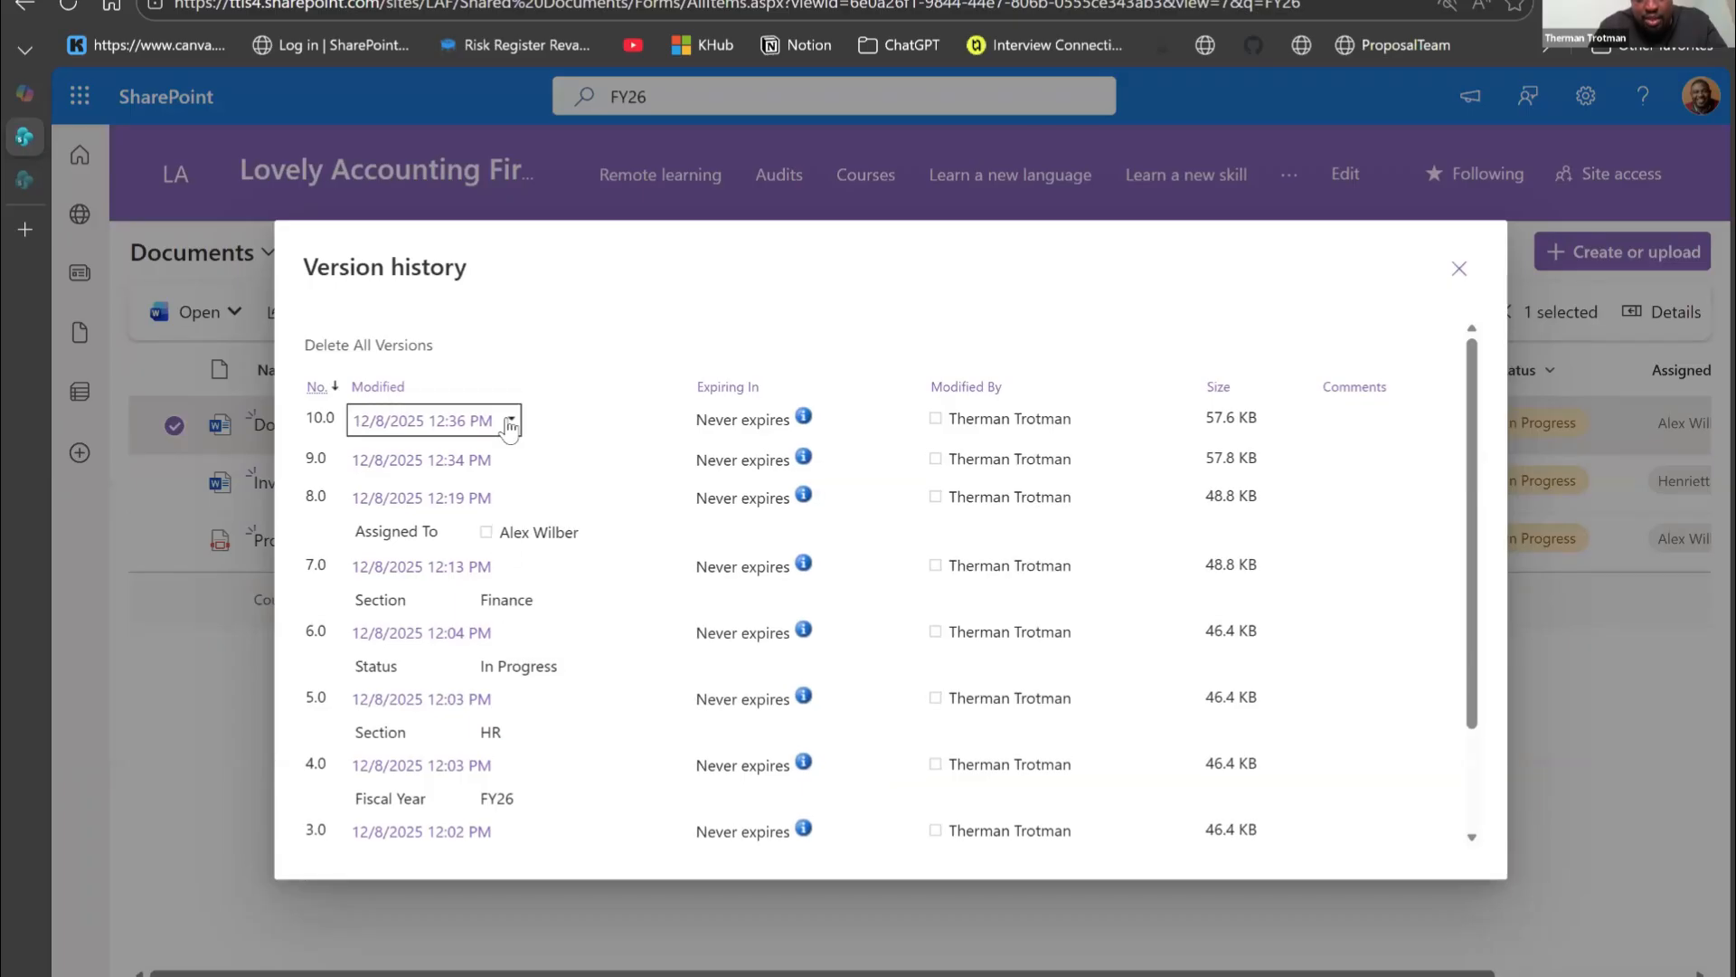
click(508, 421)
click(451, 441)
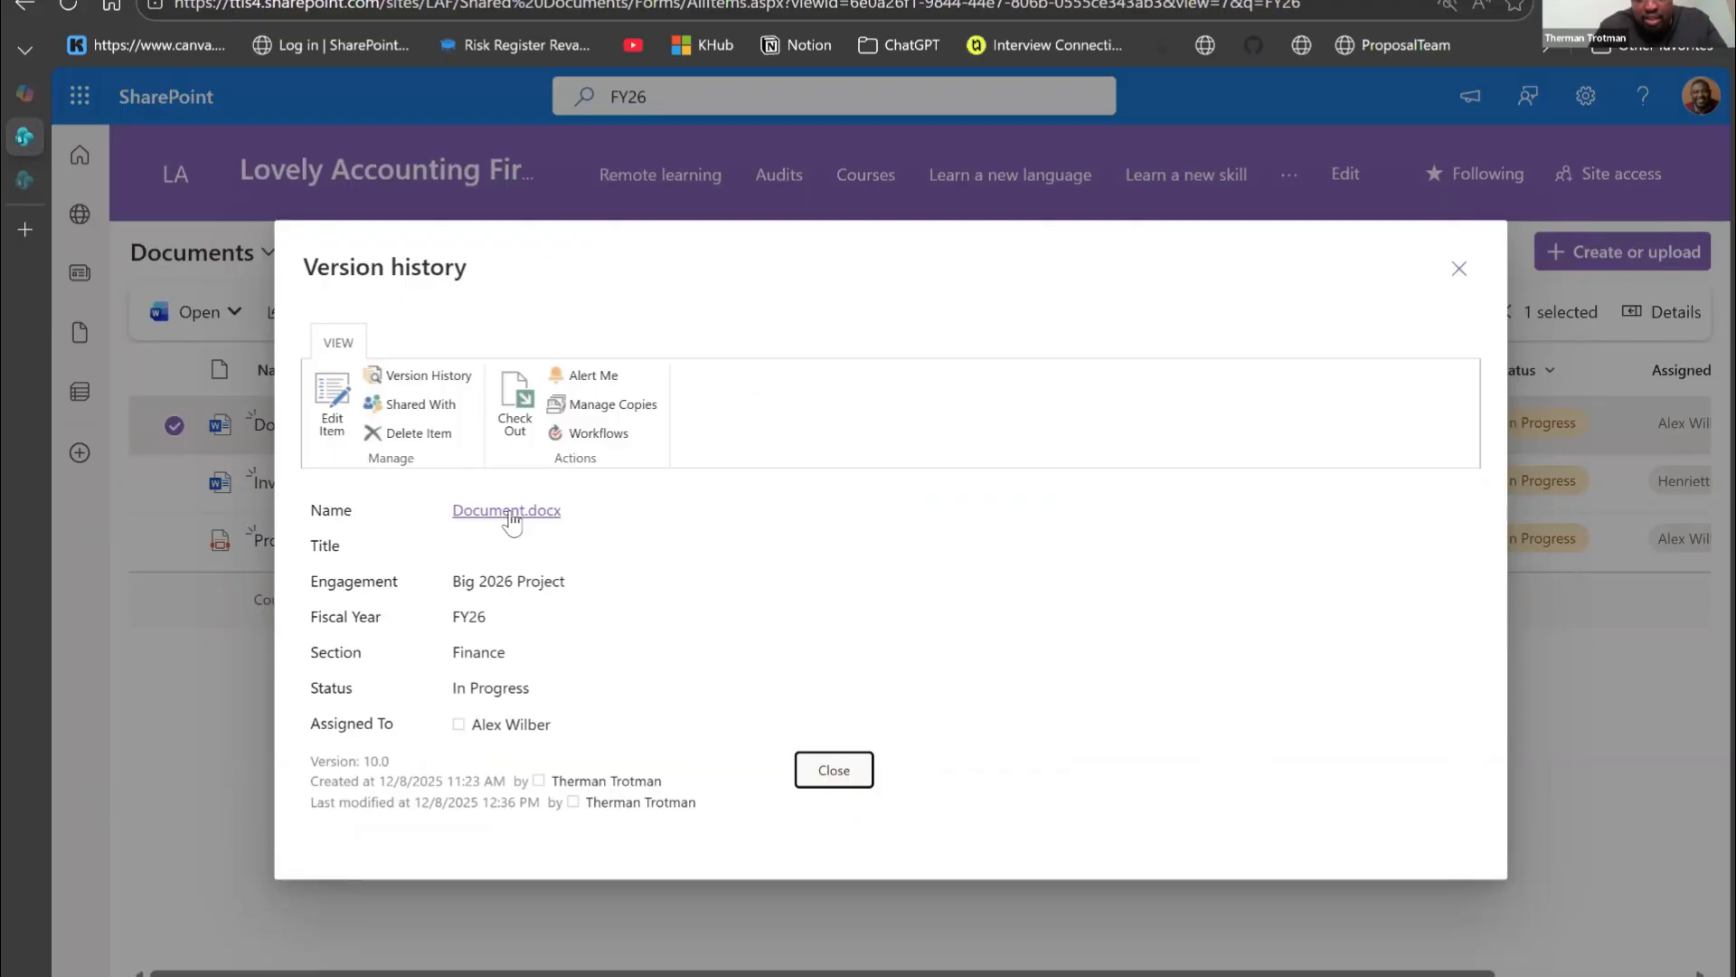
Step: Open Document.docx from its version 10.0 properties to view the content, and return to the Documents library
click(510, 512)
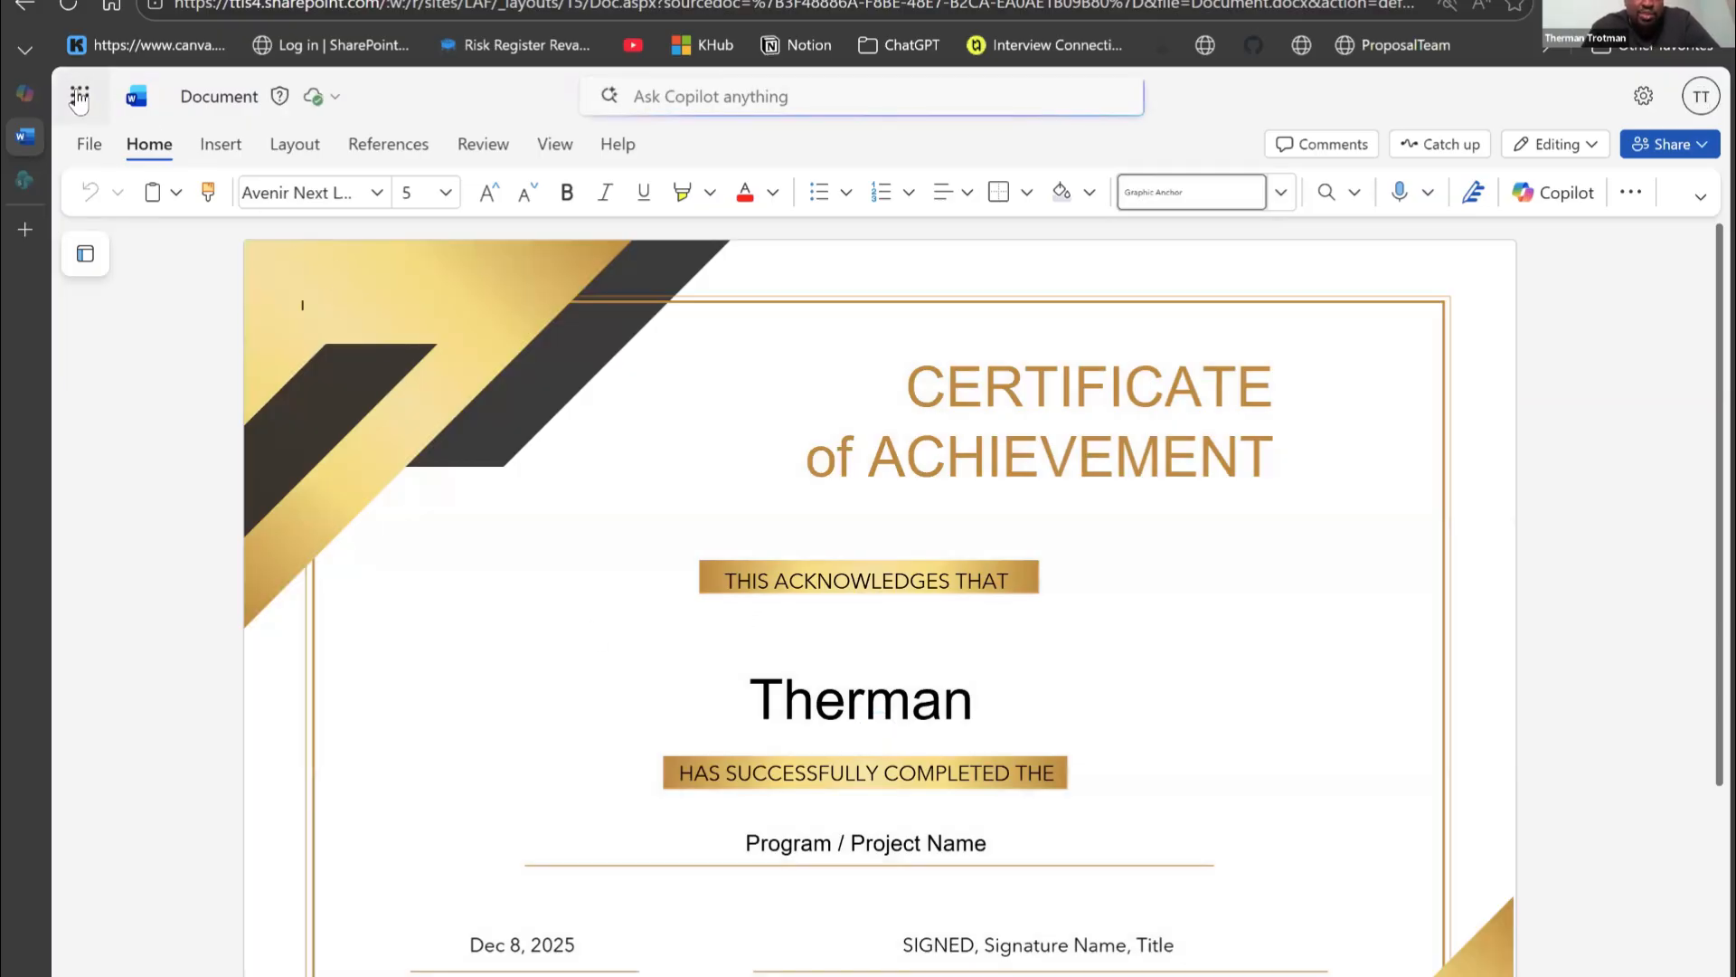
click(21, 9)
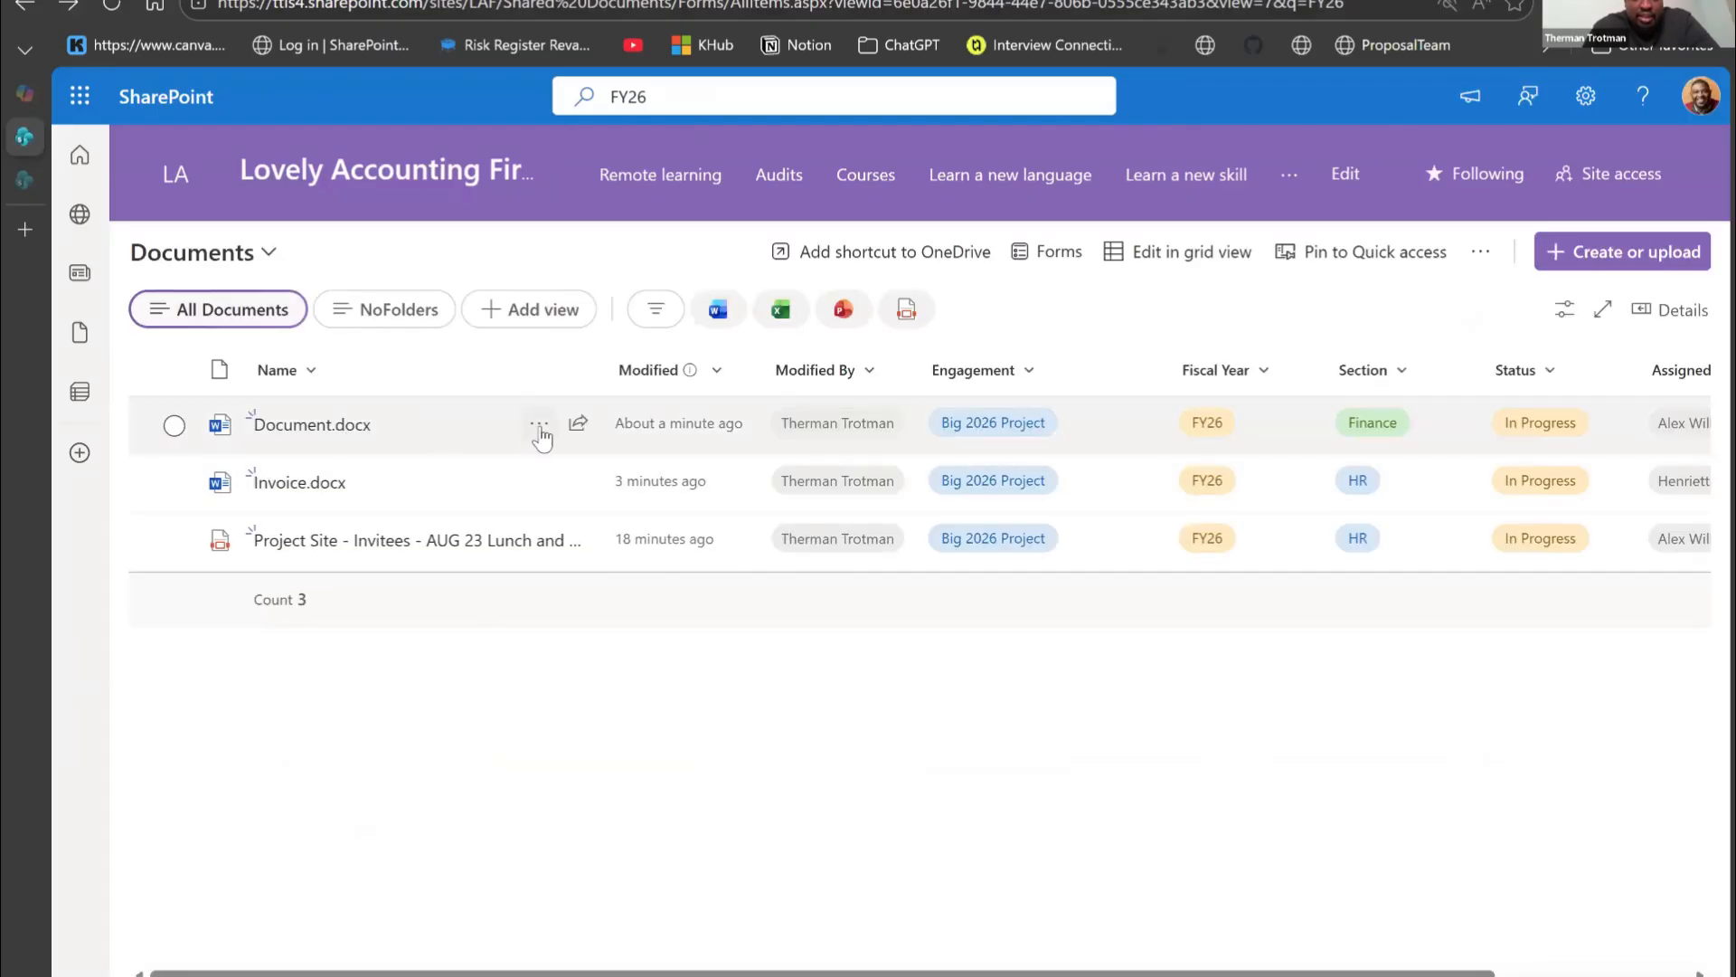
Step: View the properties of version 9.0 in the version history of Document.docx and close the dialog
click(539, 425)
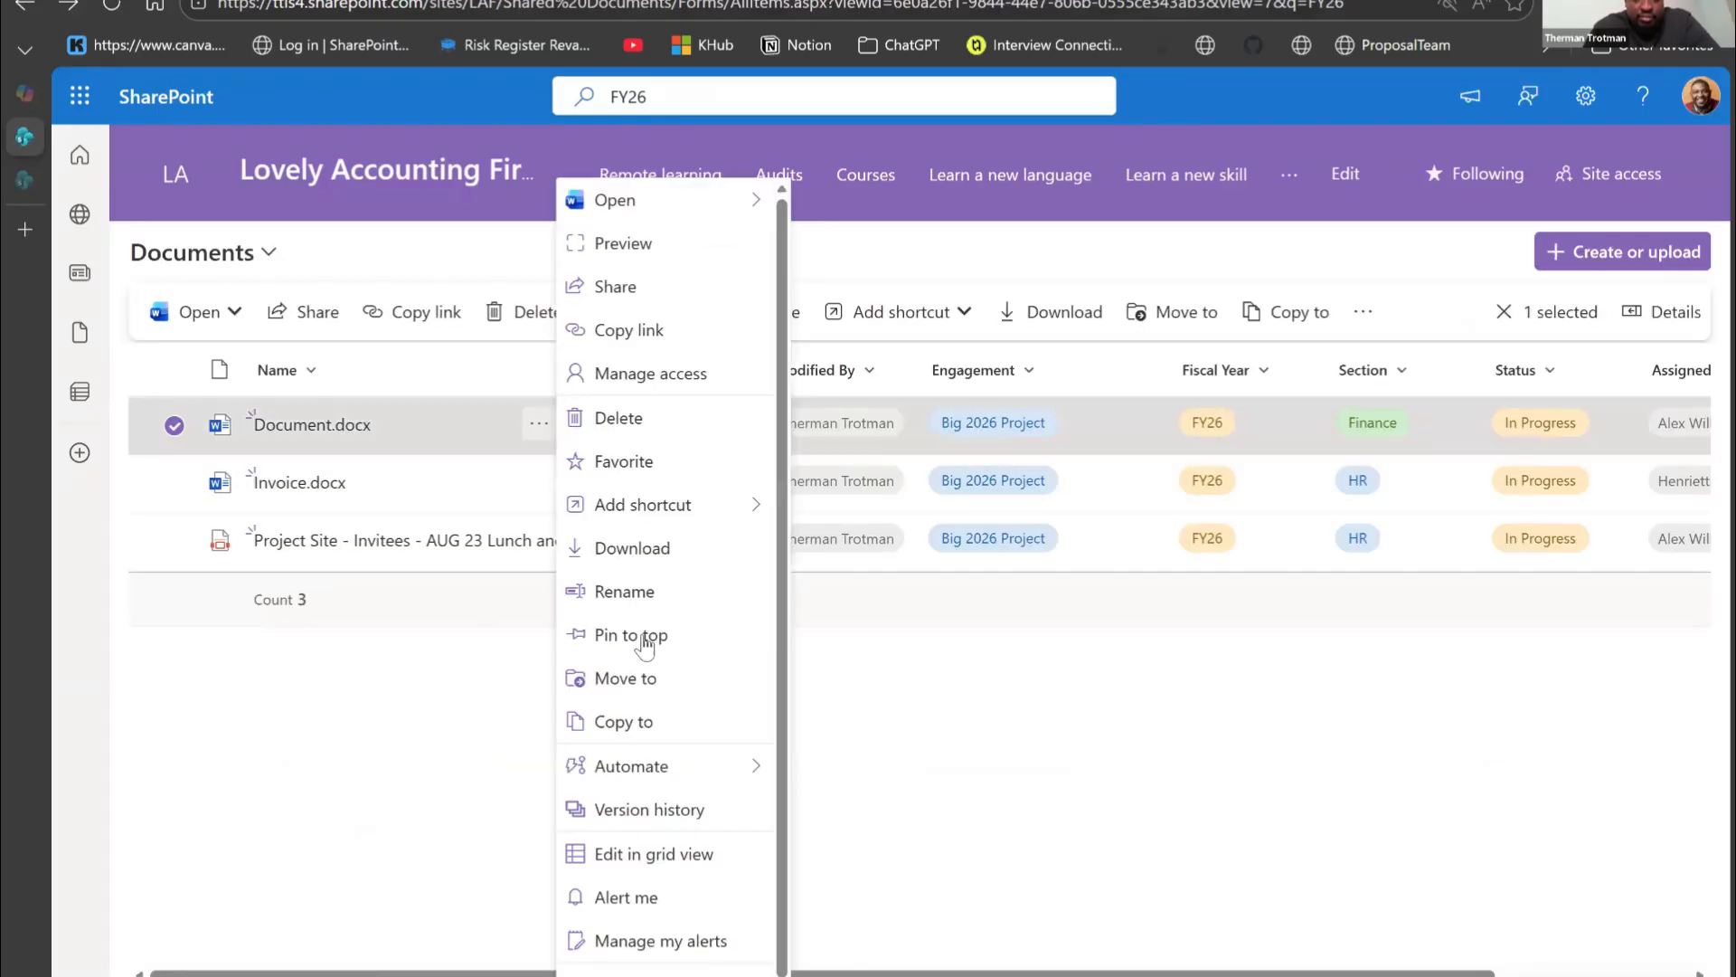
click(674, 817)
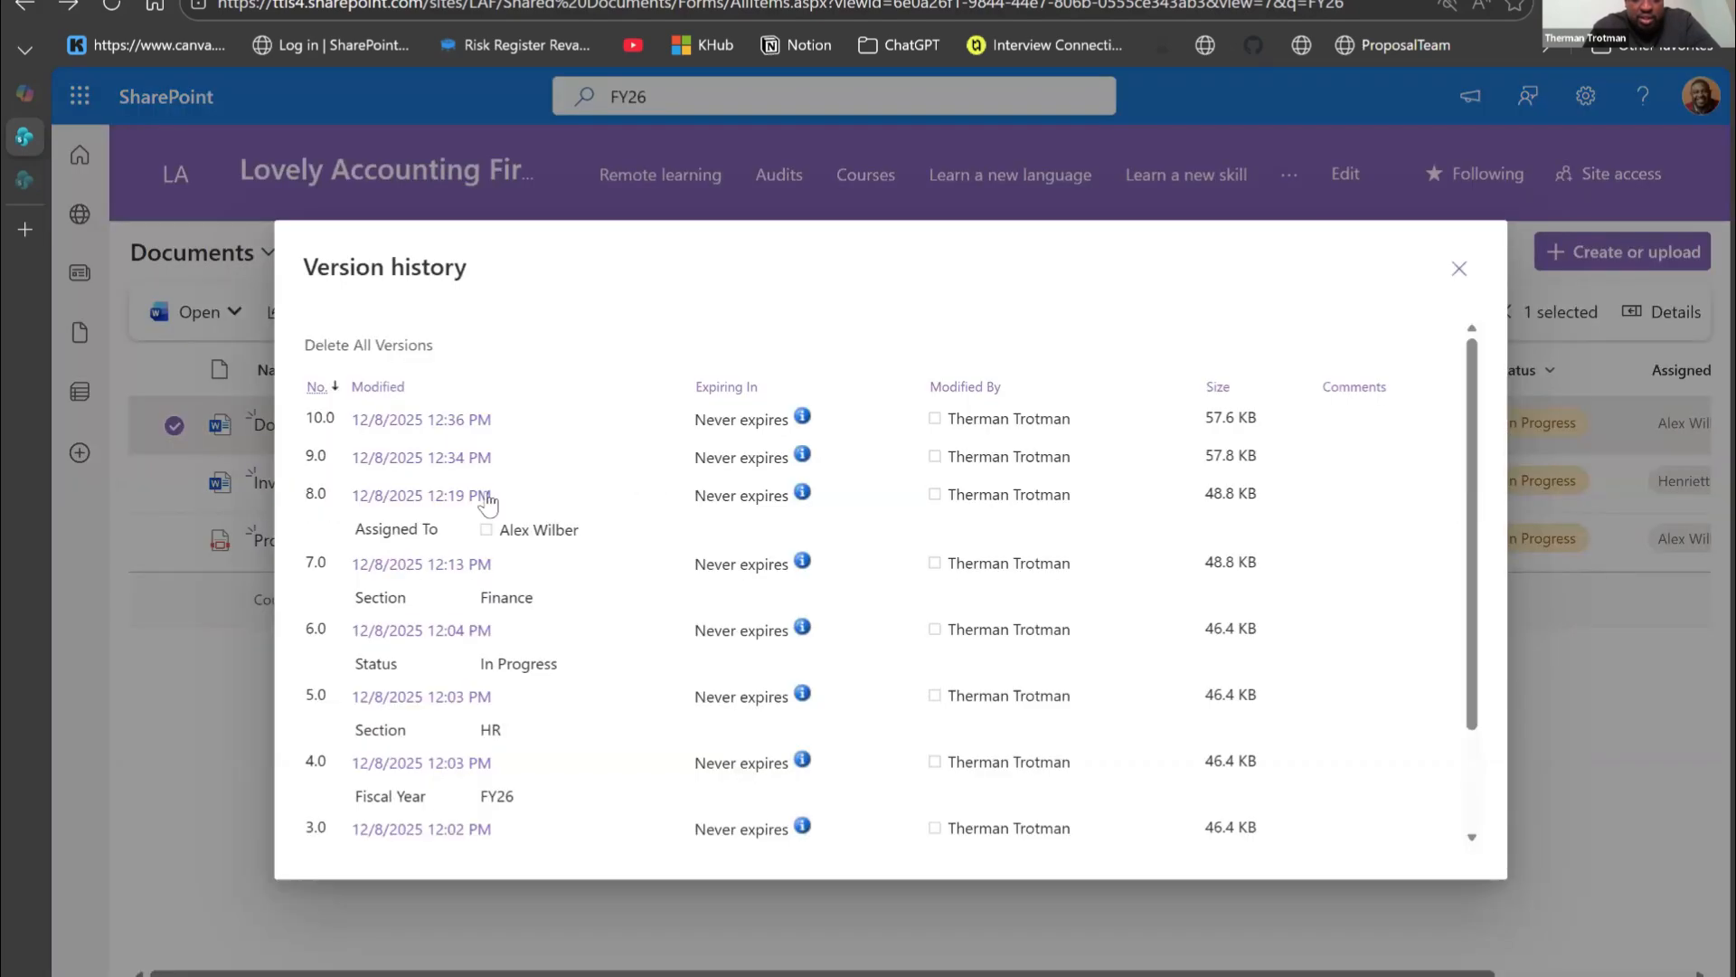
click(512, 459)
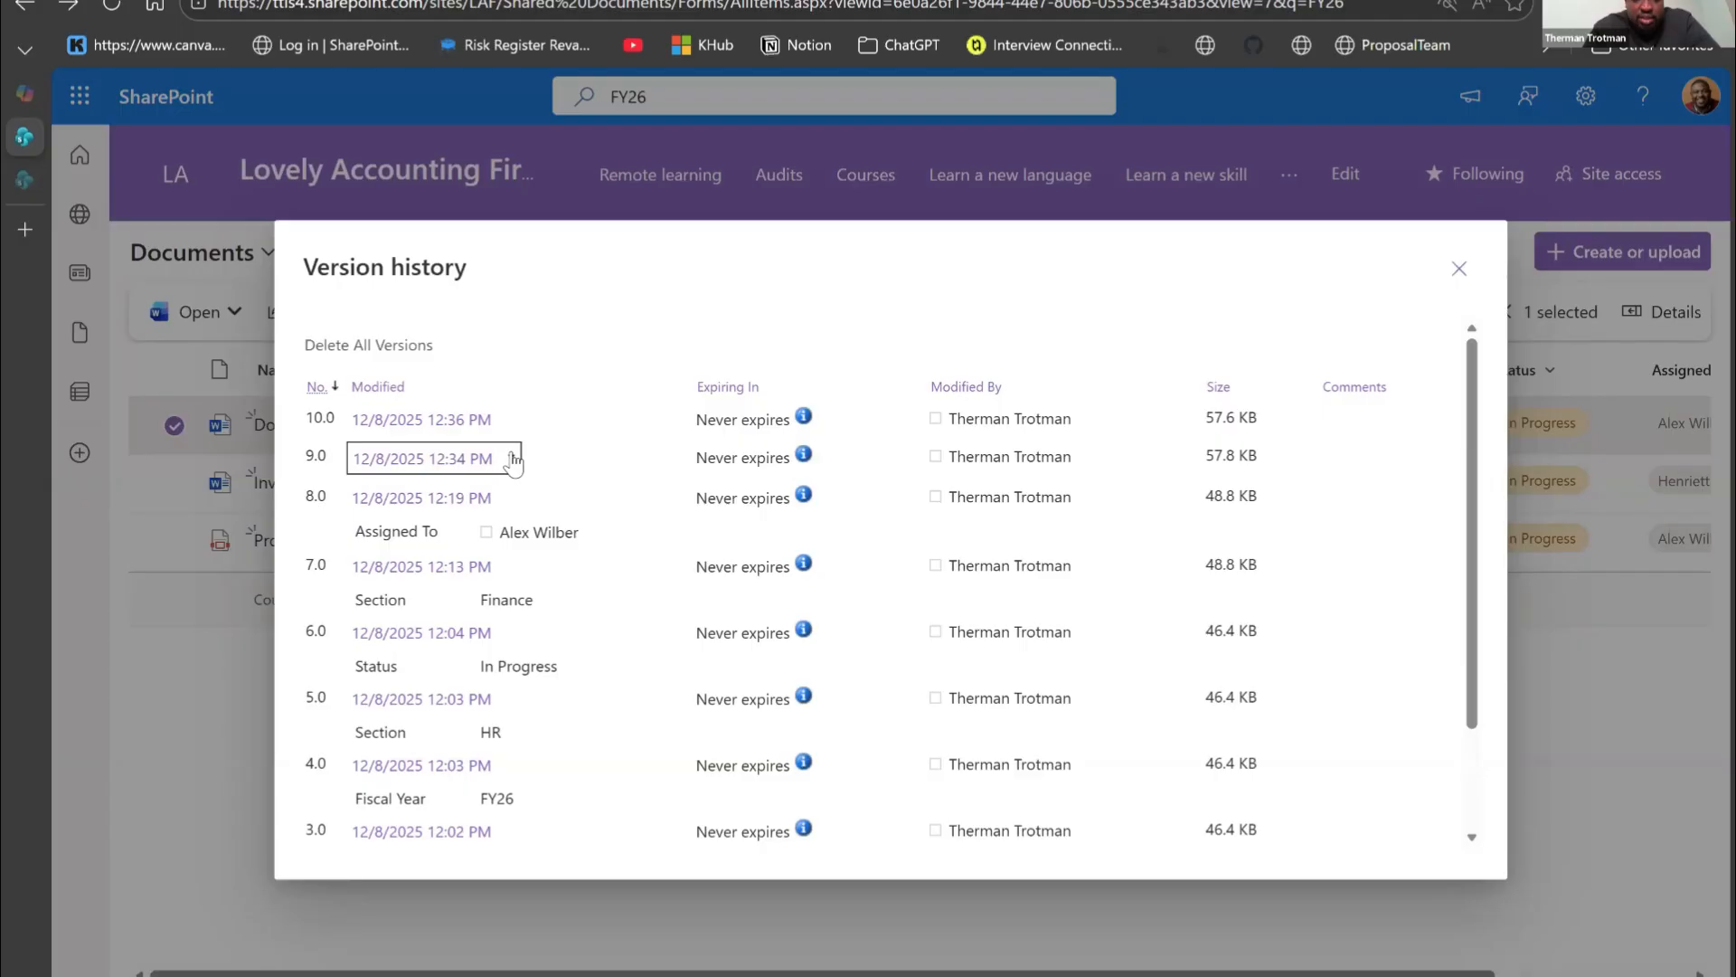
click(512, 458)
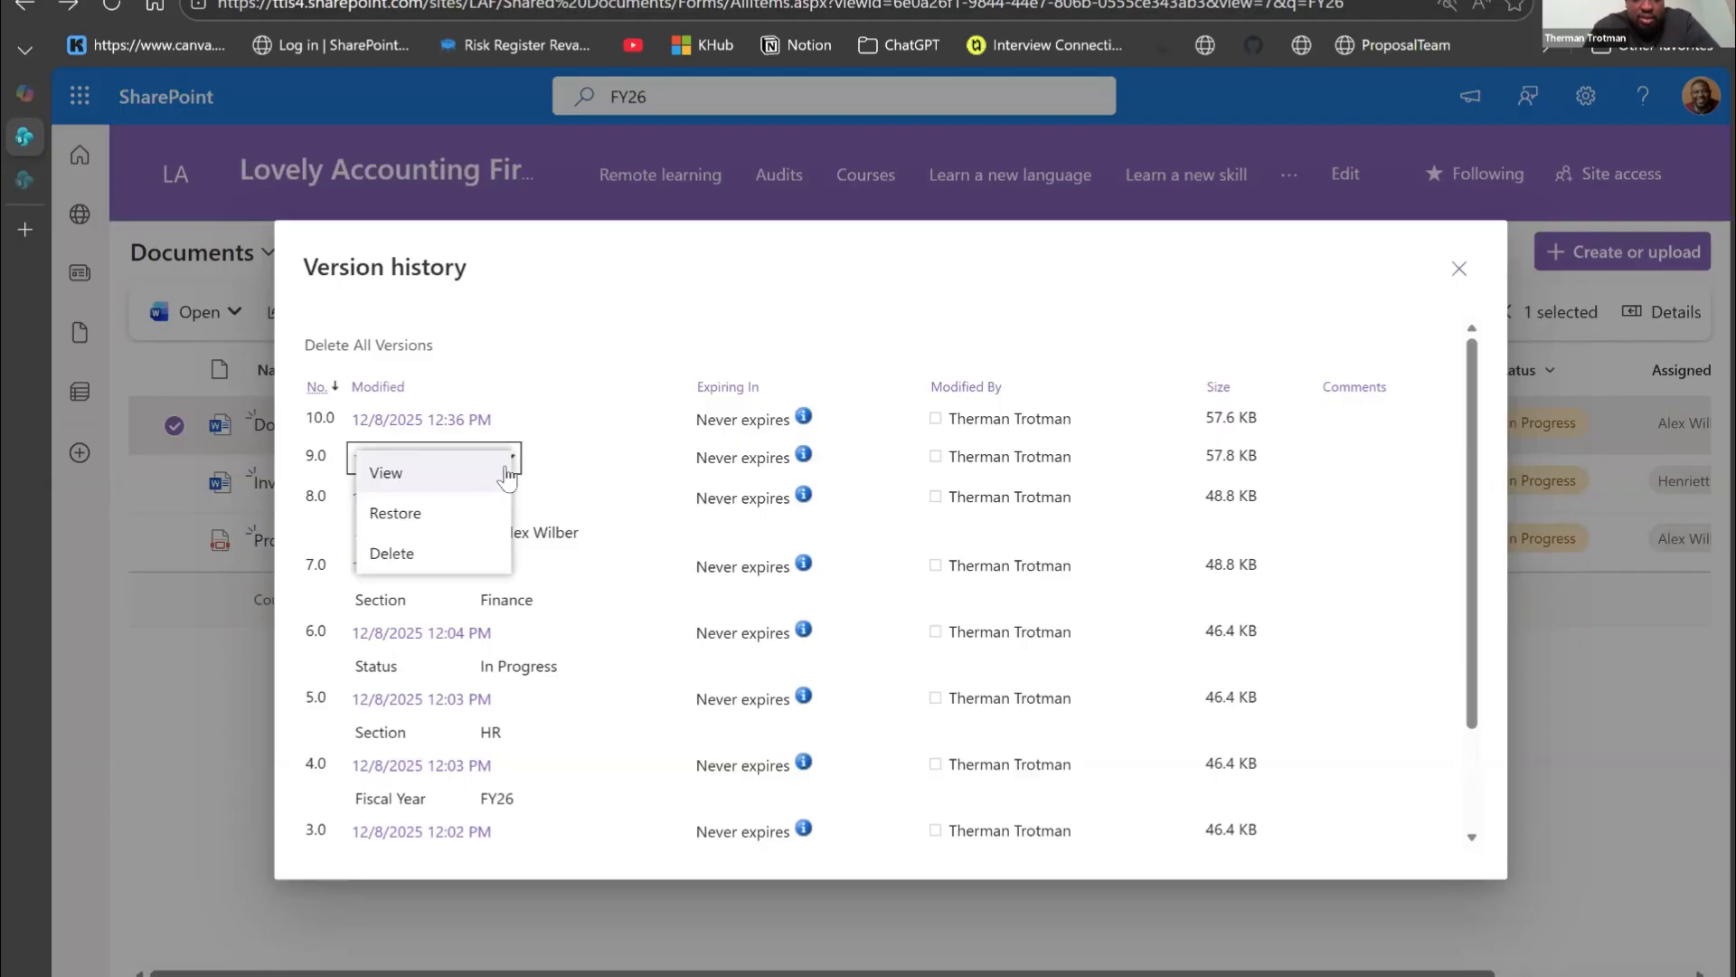
click(452, 479)
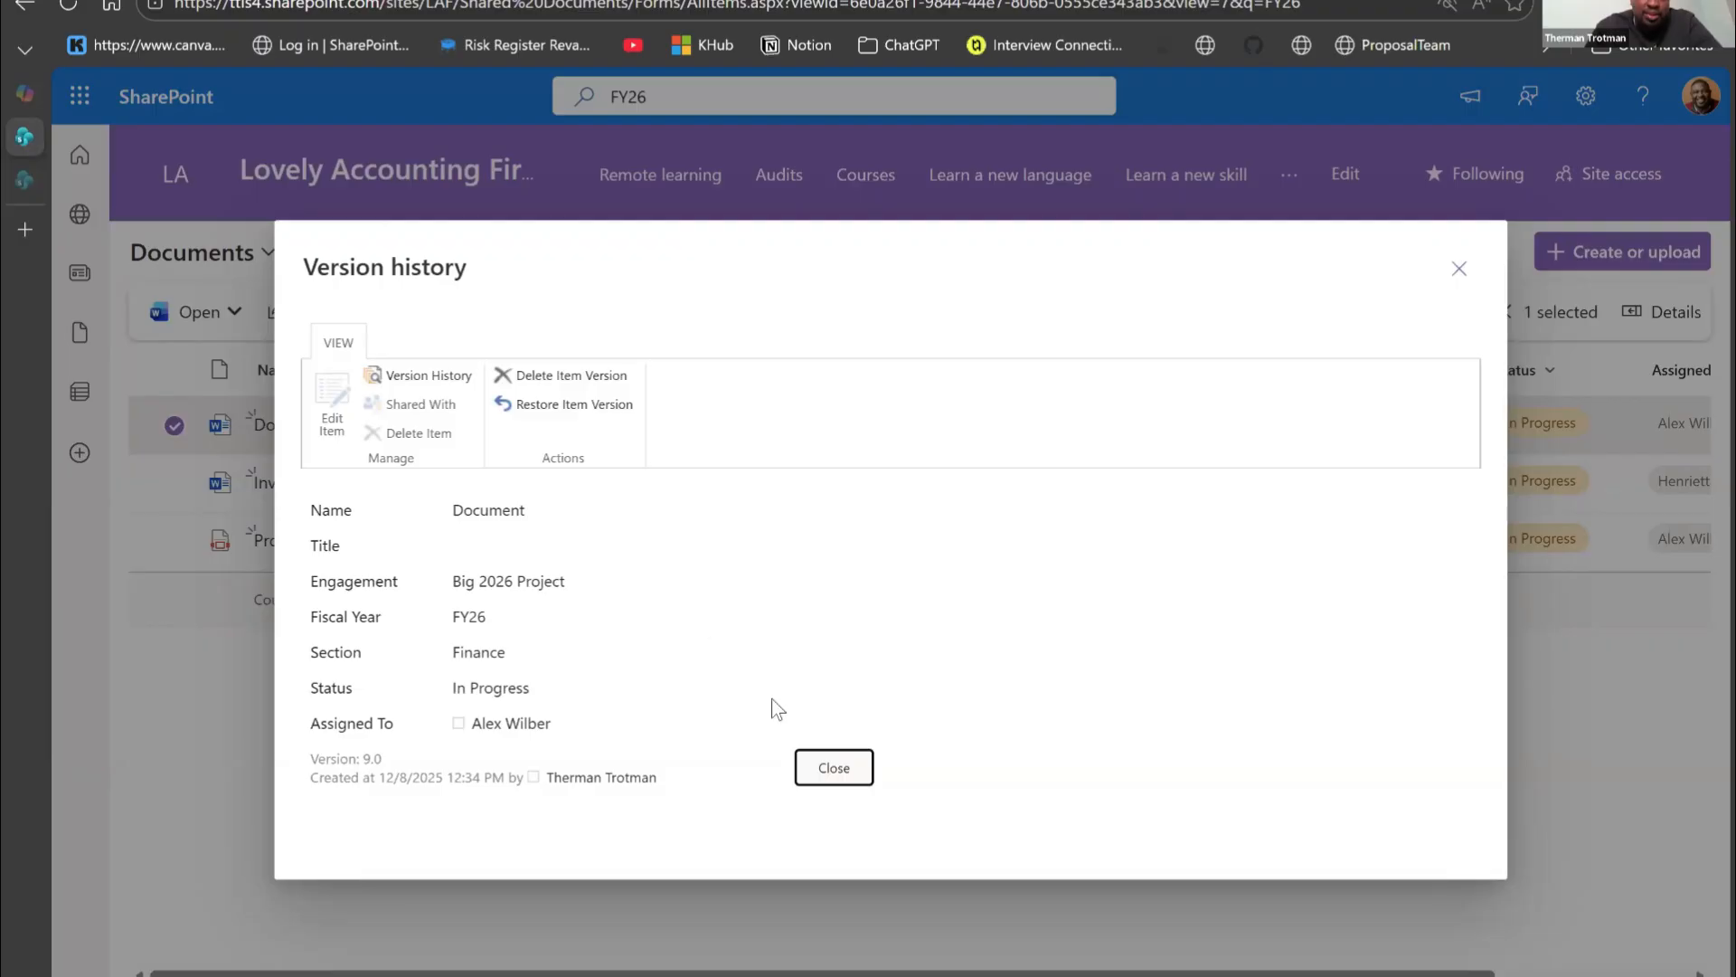
click(818, 769)
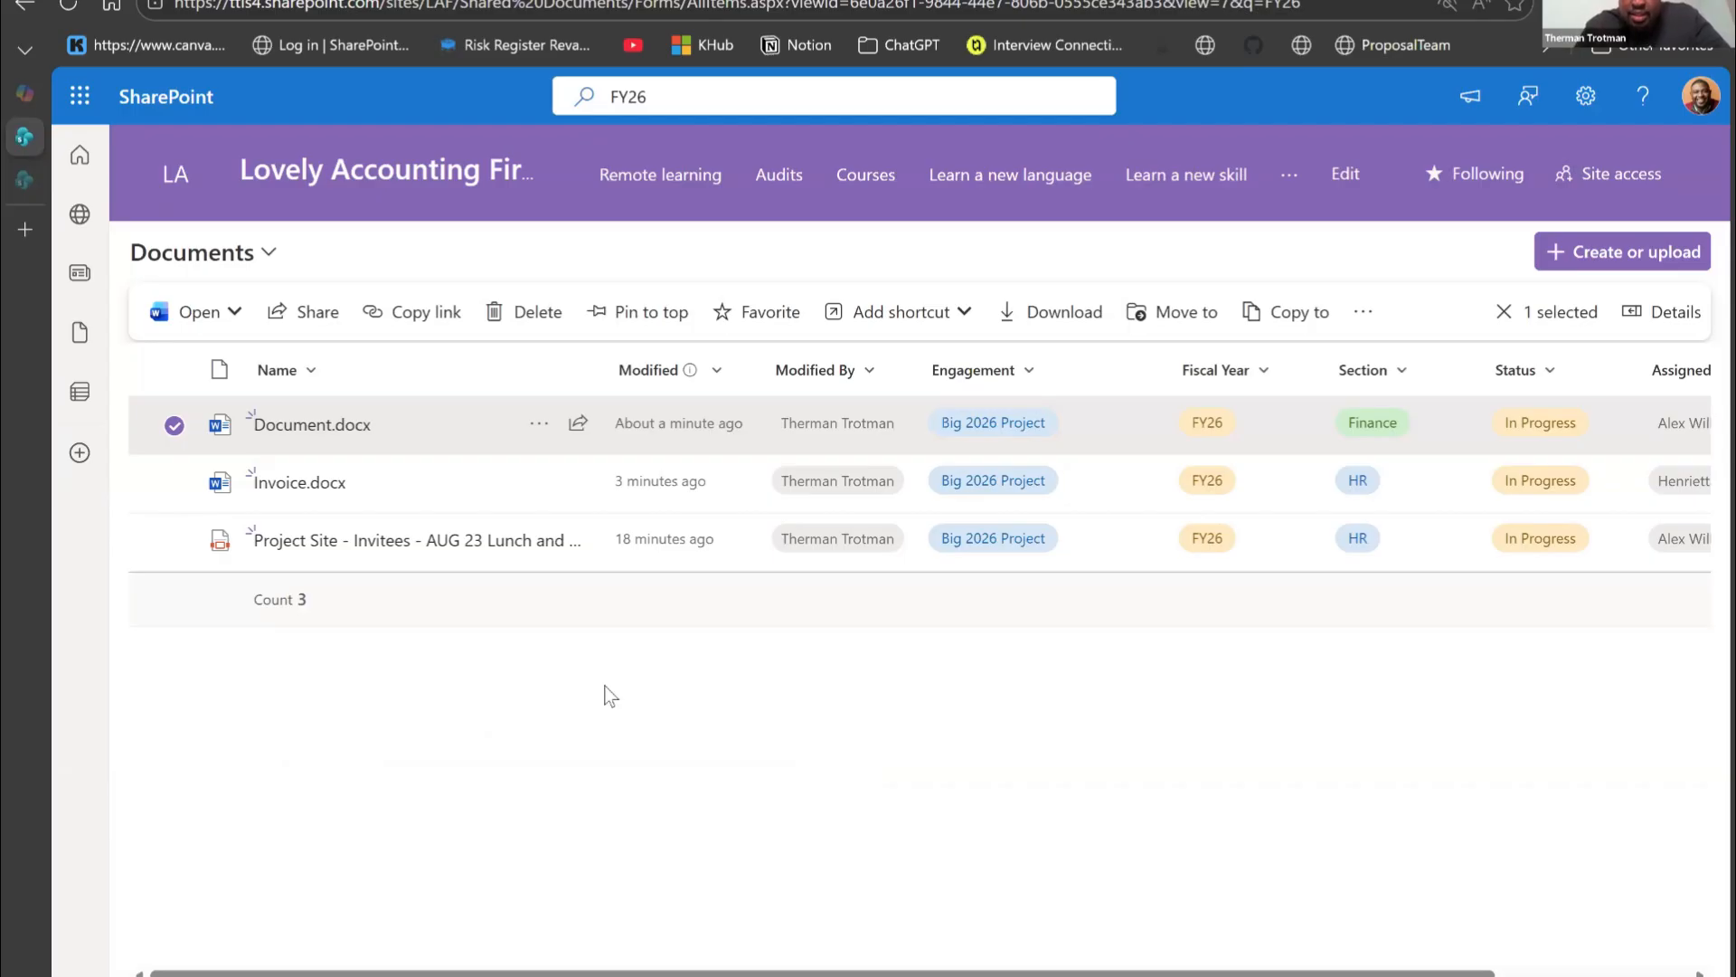
Step: Review the list of versions and metadata changes in the version history of Document.docx and close it
scroll(1284, 508, right, 3)
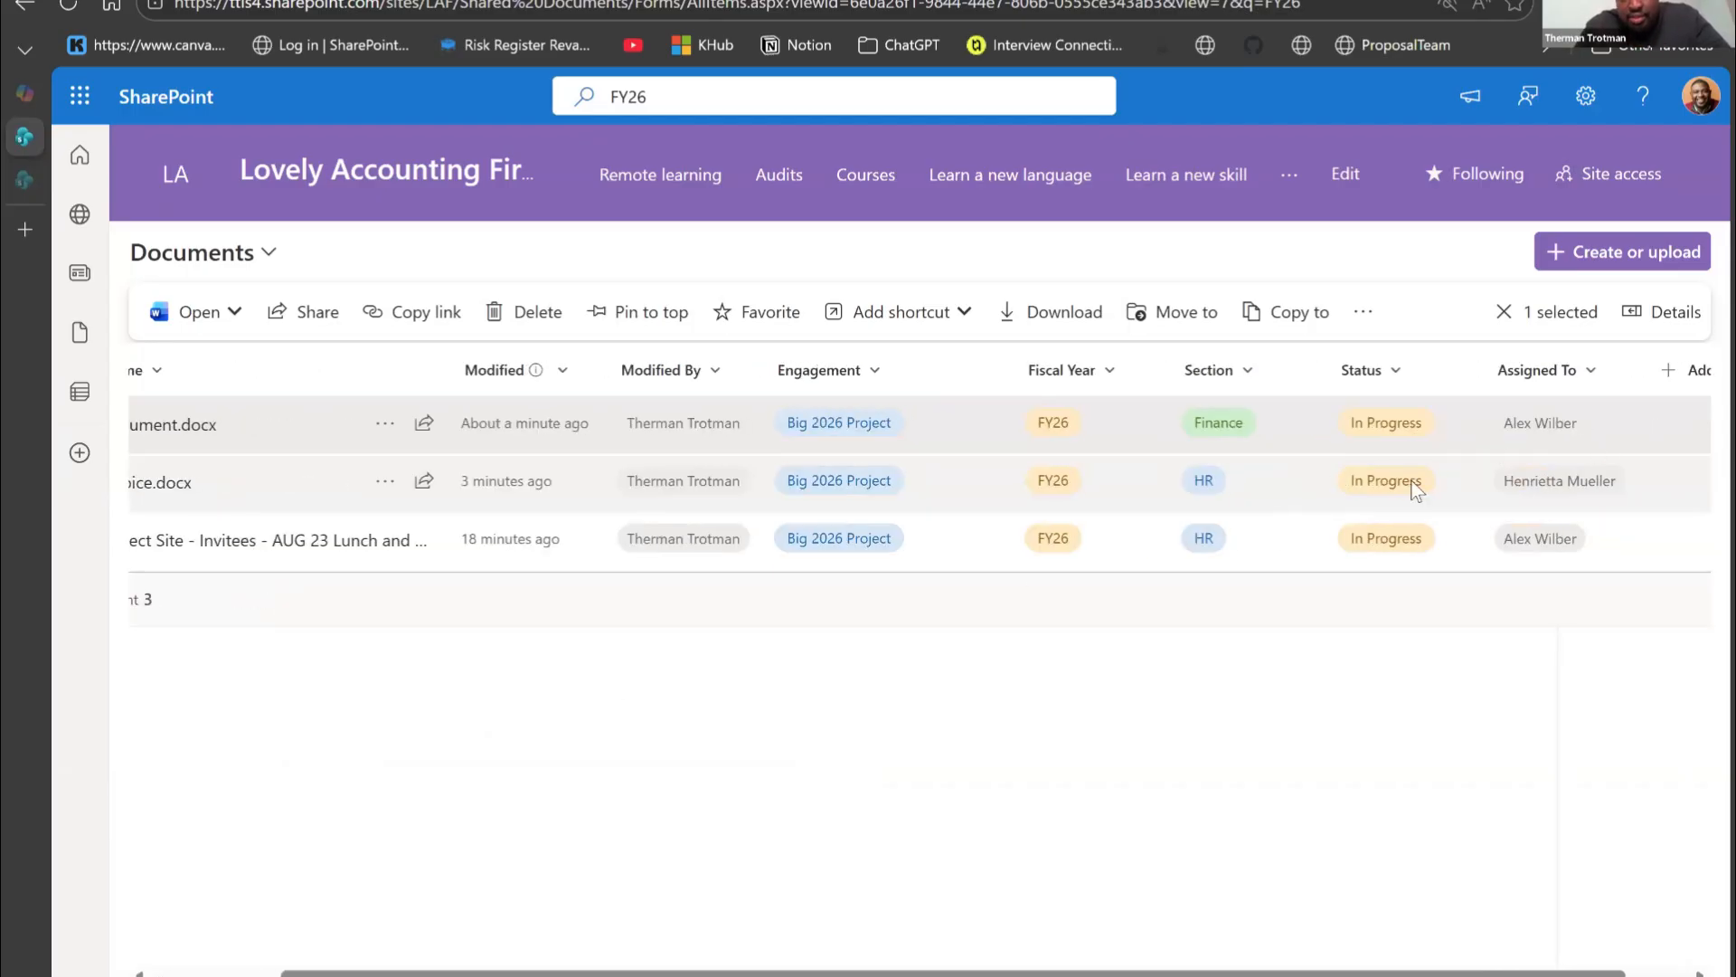
scroll(690, 488, left, 3)
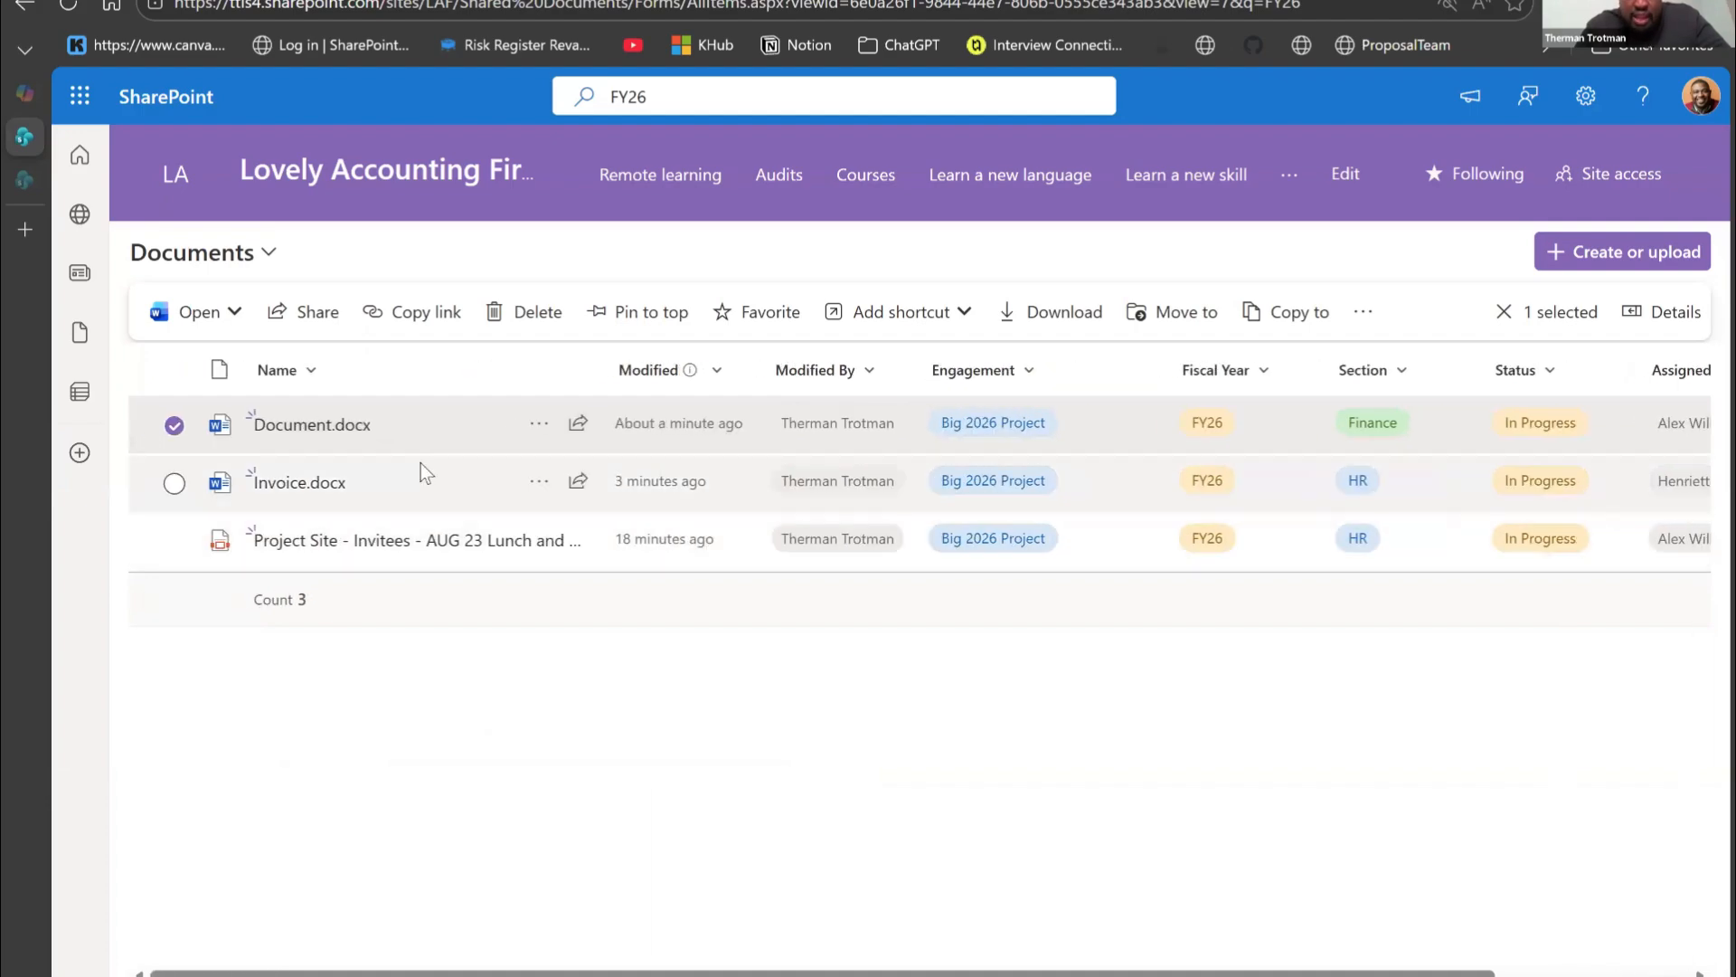
right_click(458, 416)
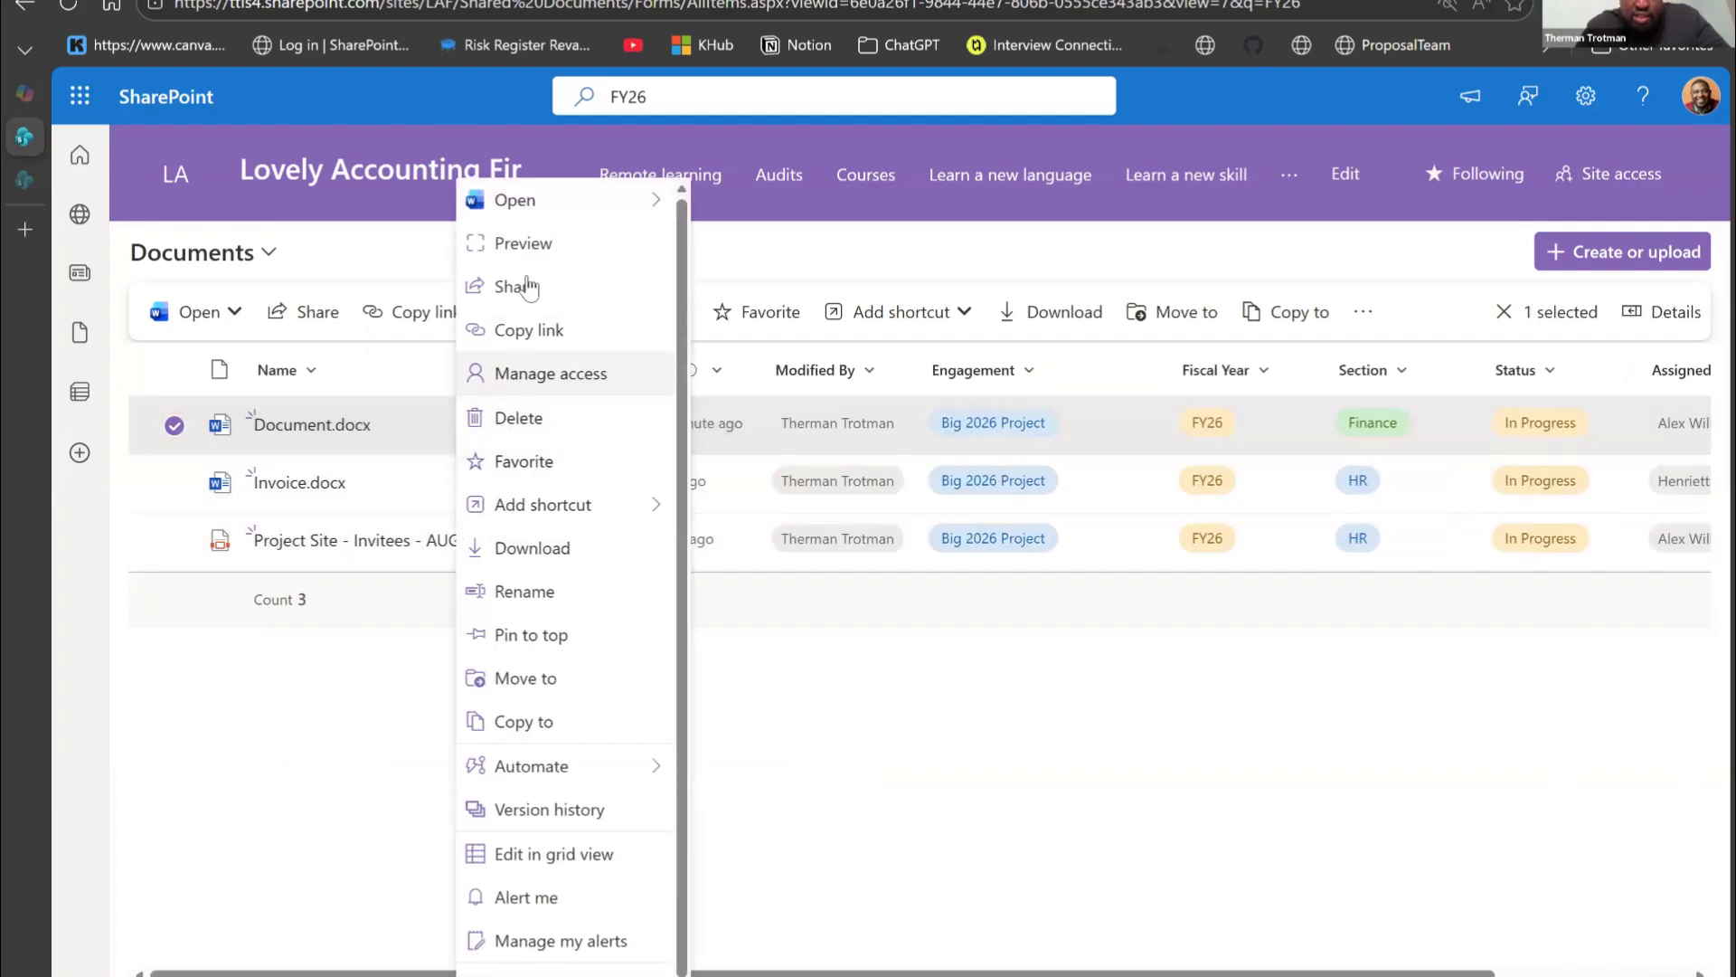
click(541, 814)
mouse_move(363, 758)
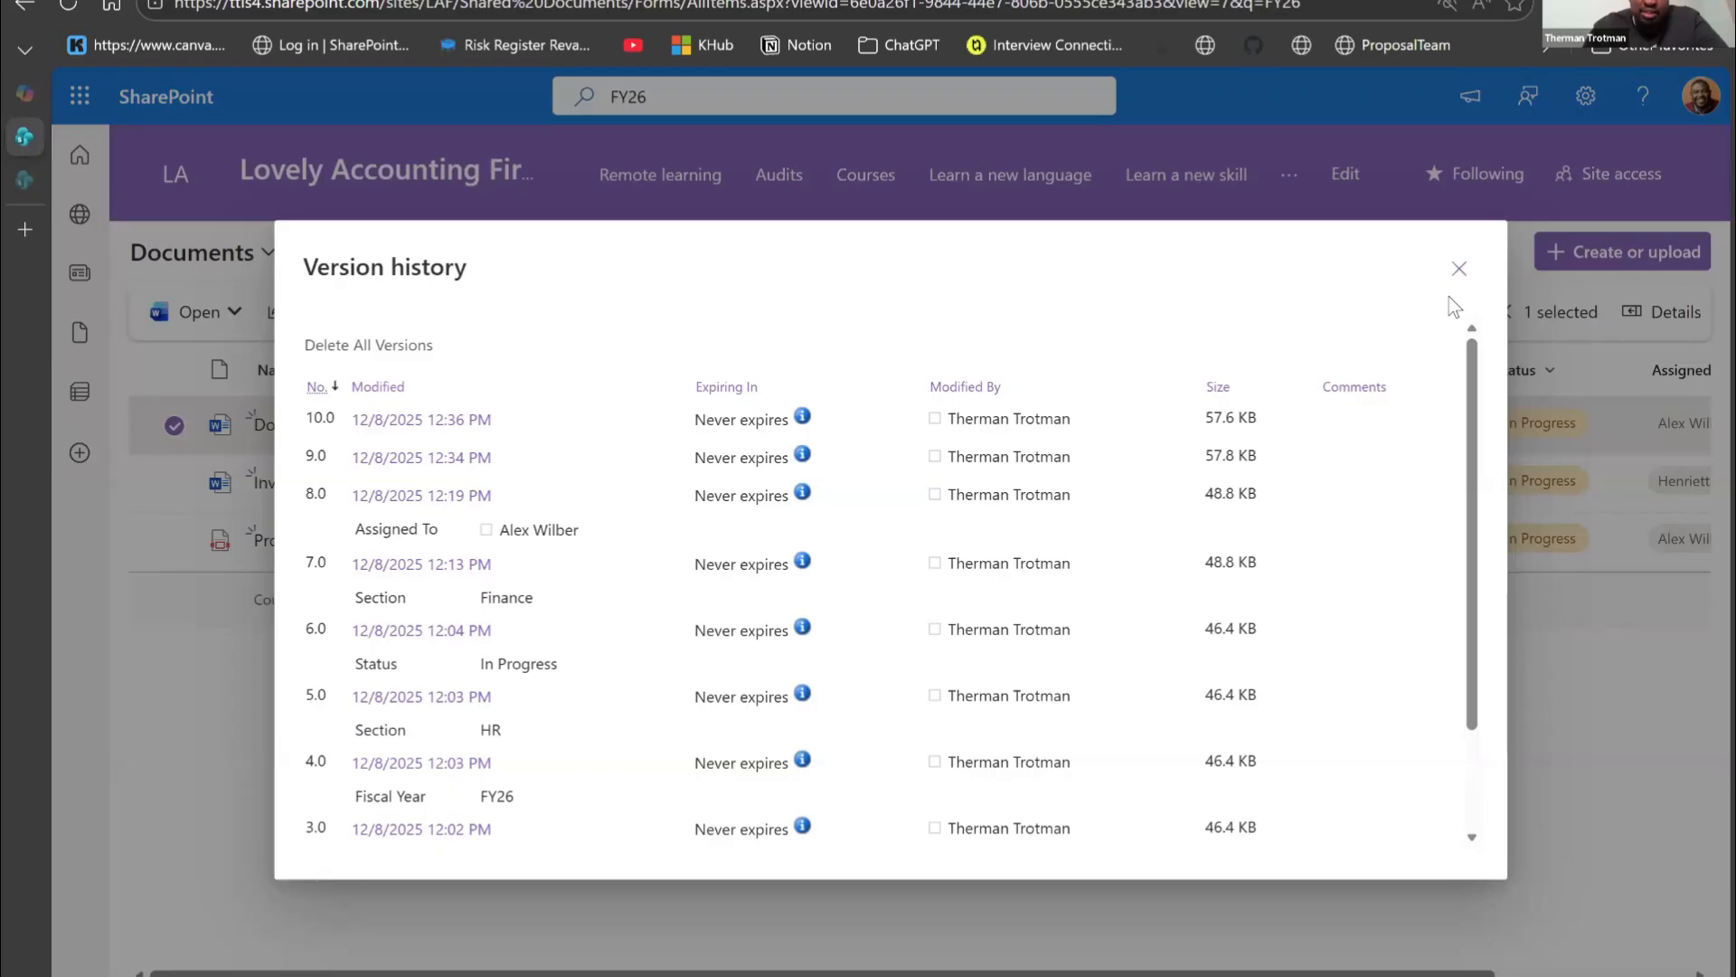
click(1459, 268)
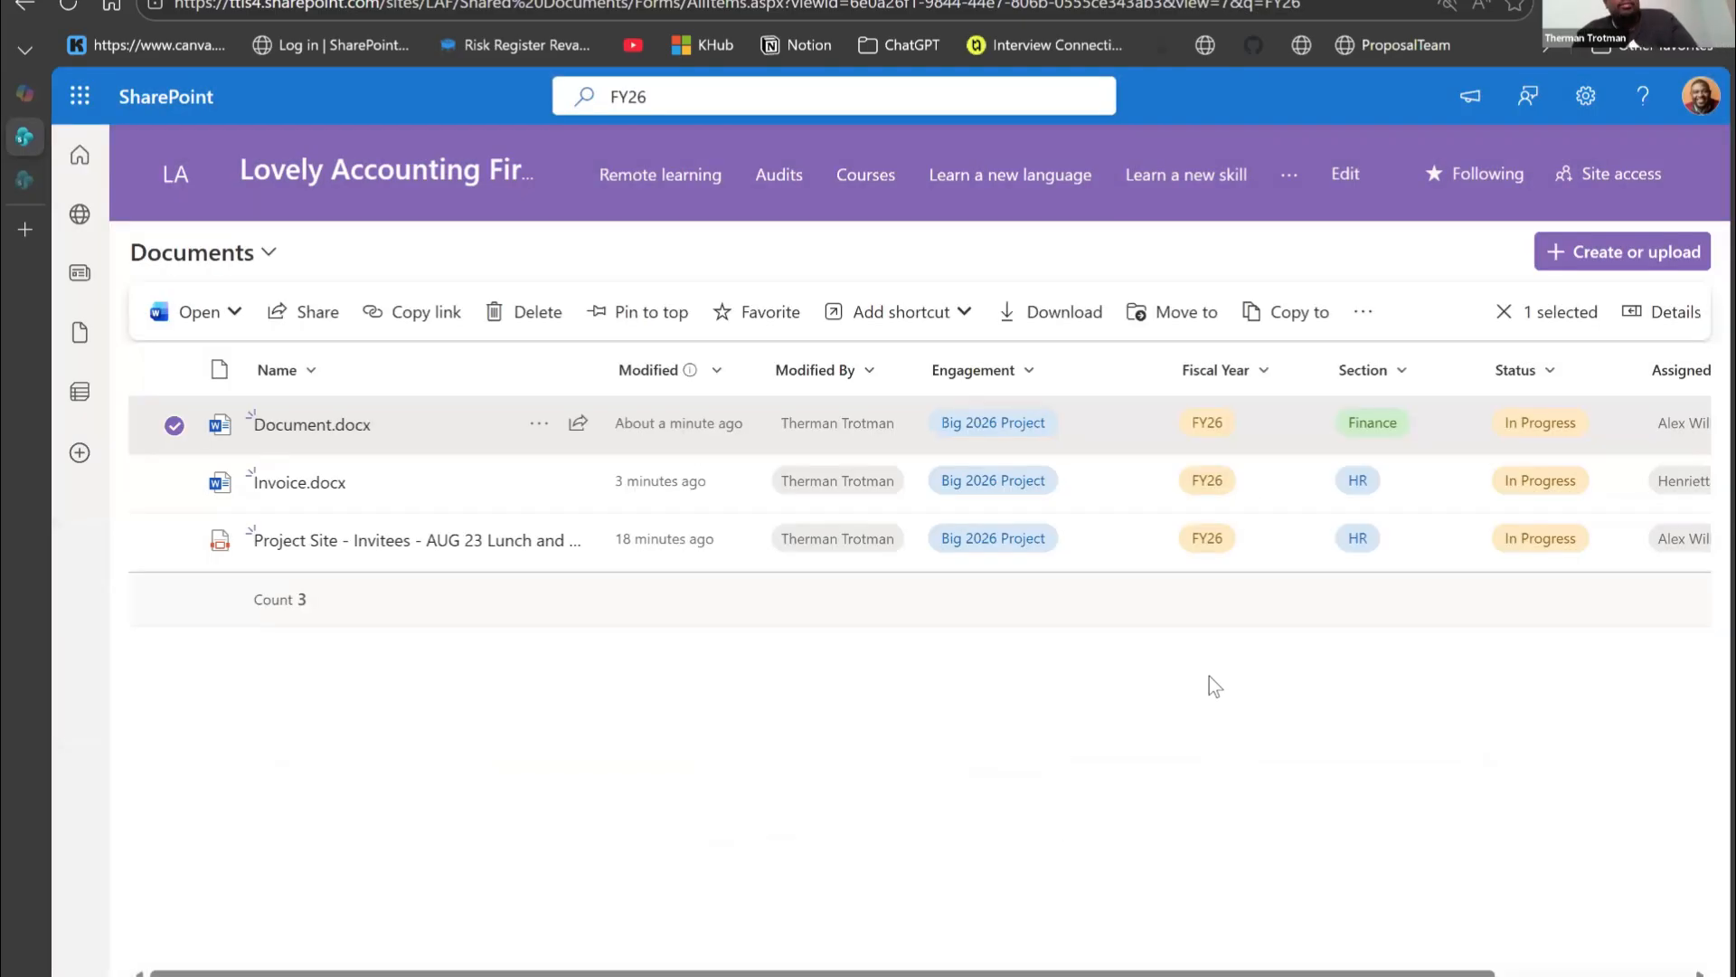
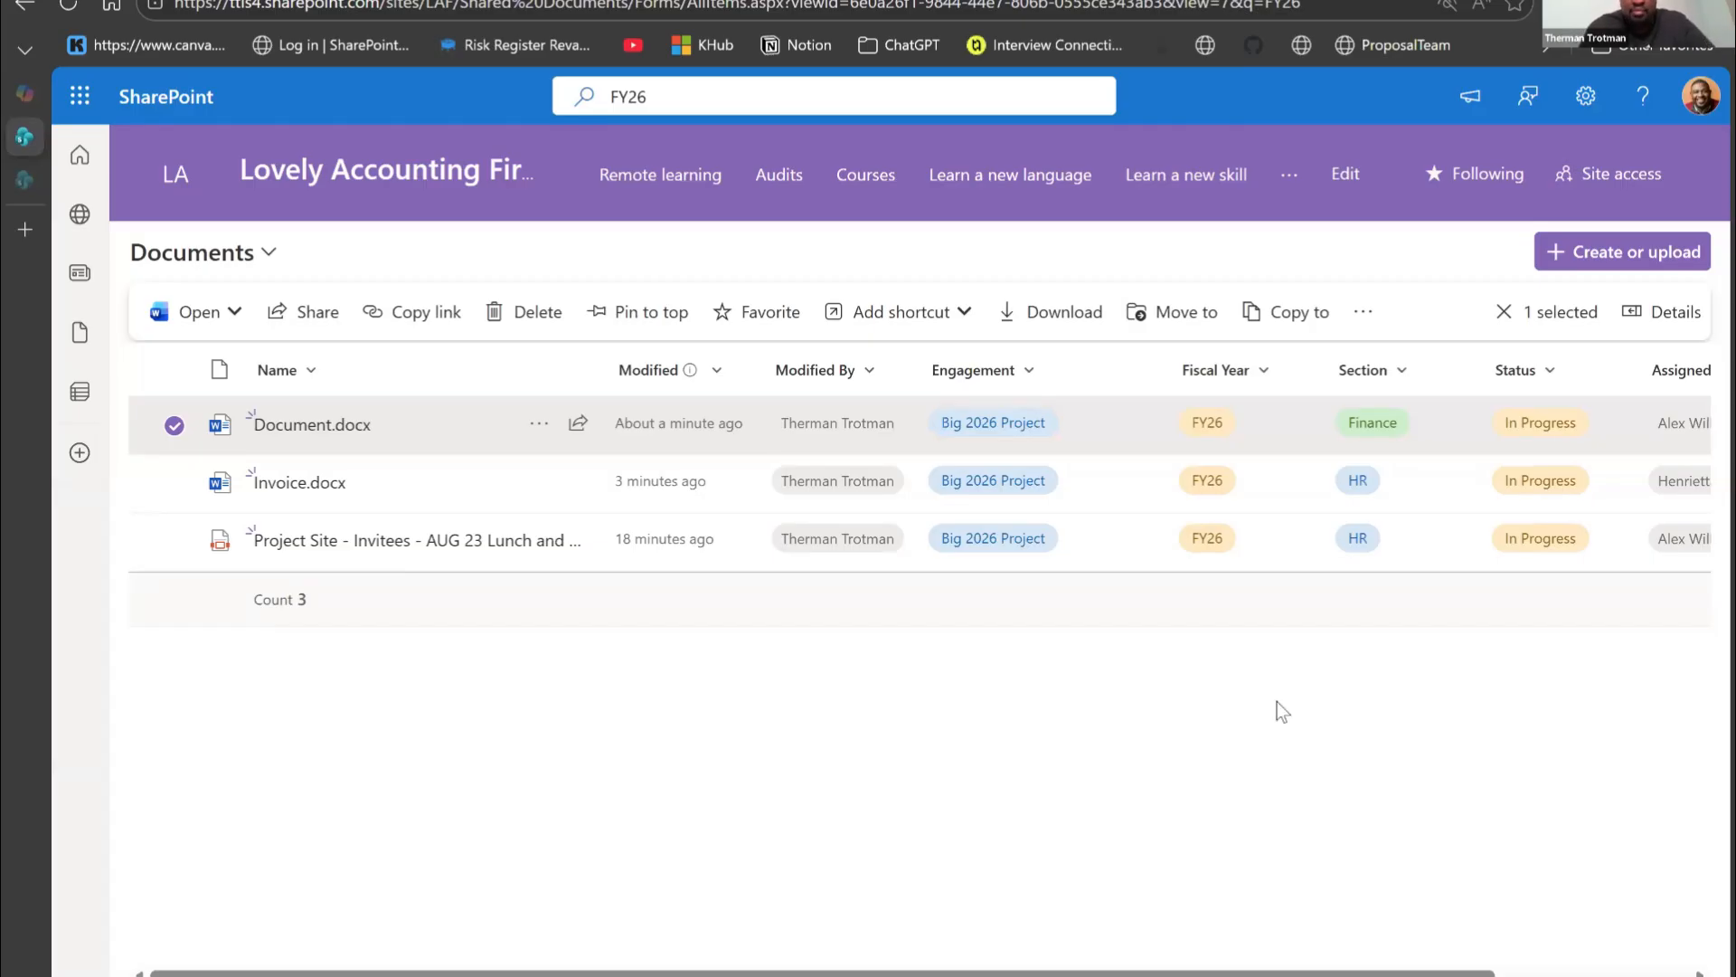
Step: Add a Date and time column named Retention Date to the Documents library
scroll(1277, 701, right, 3)
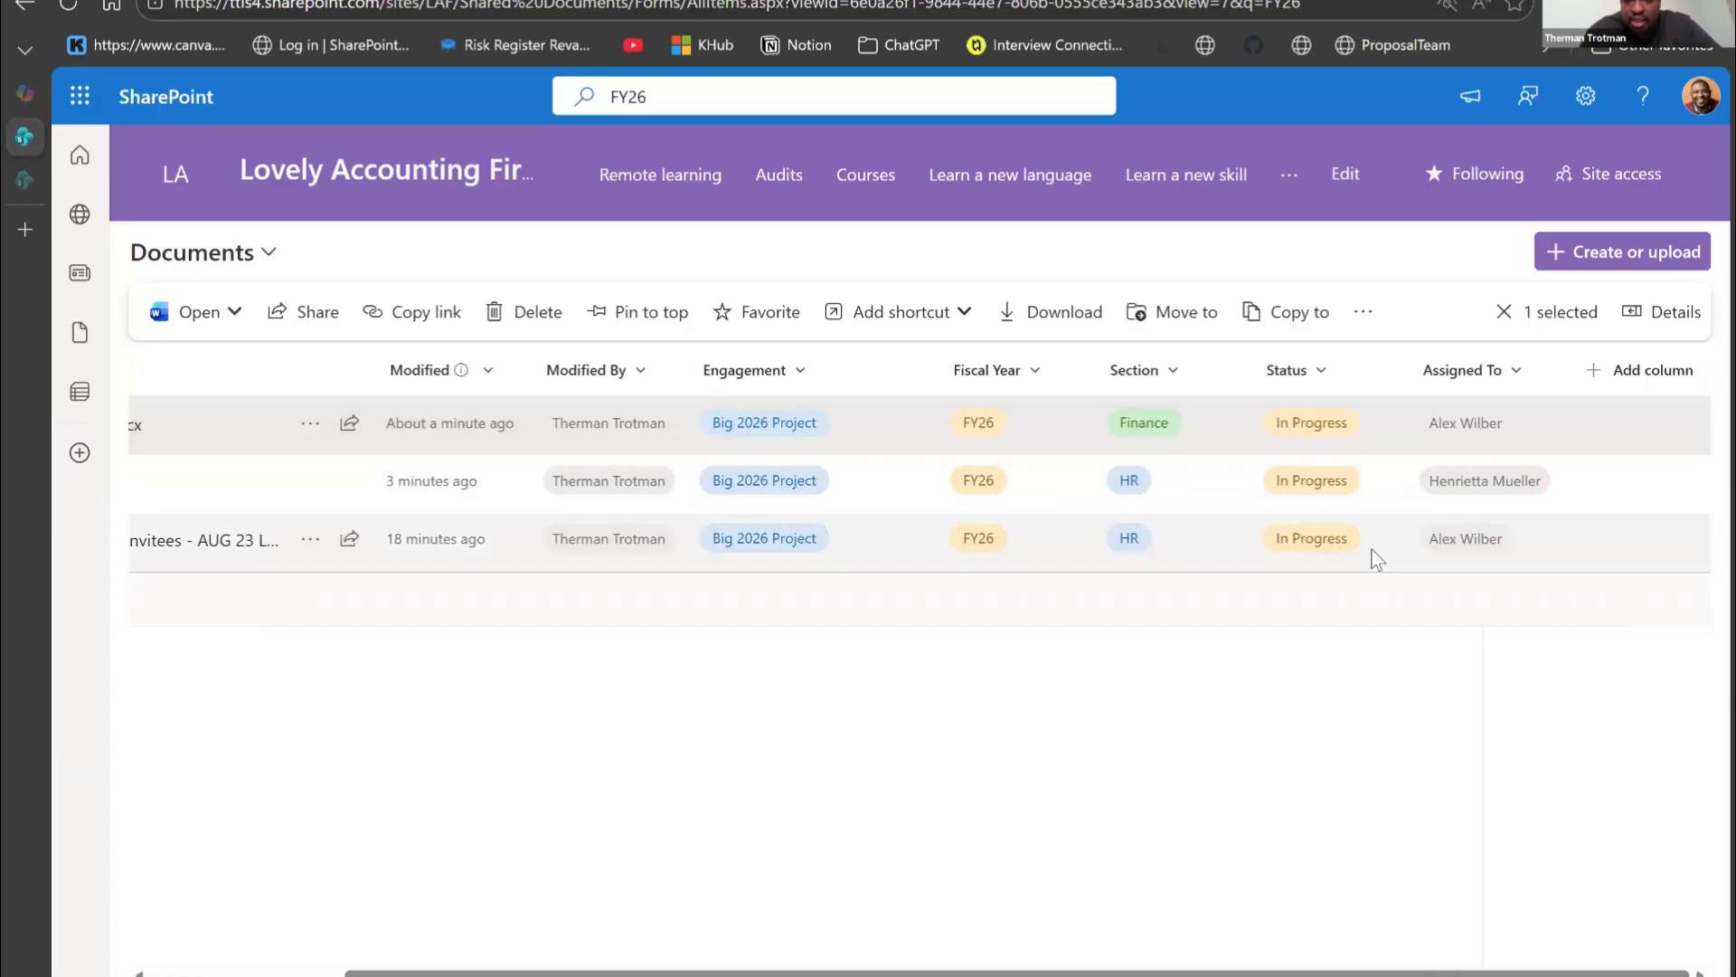
click(1616, 379)
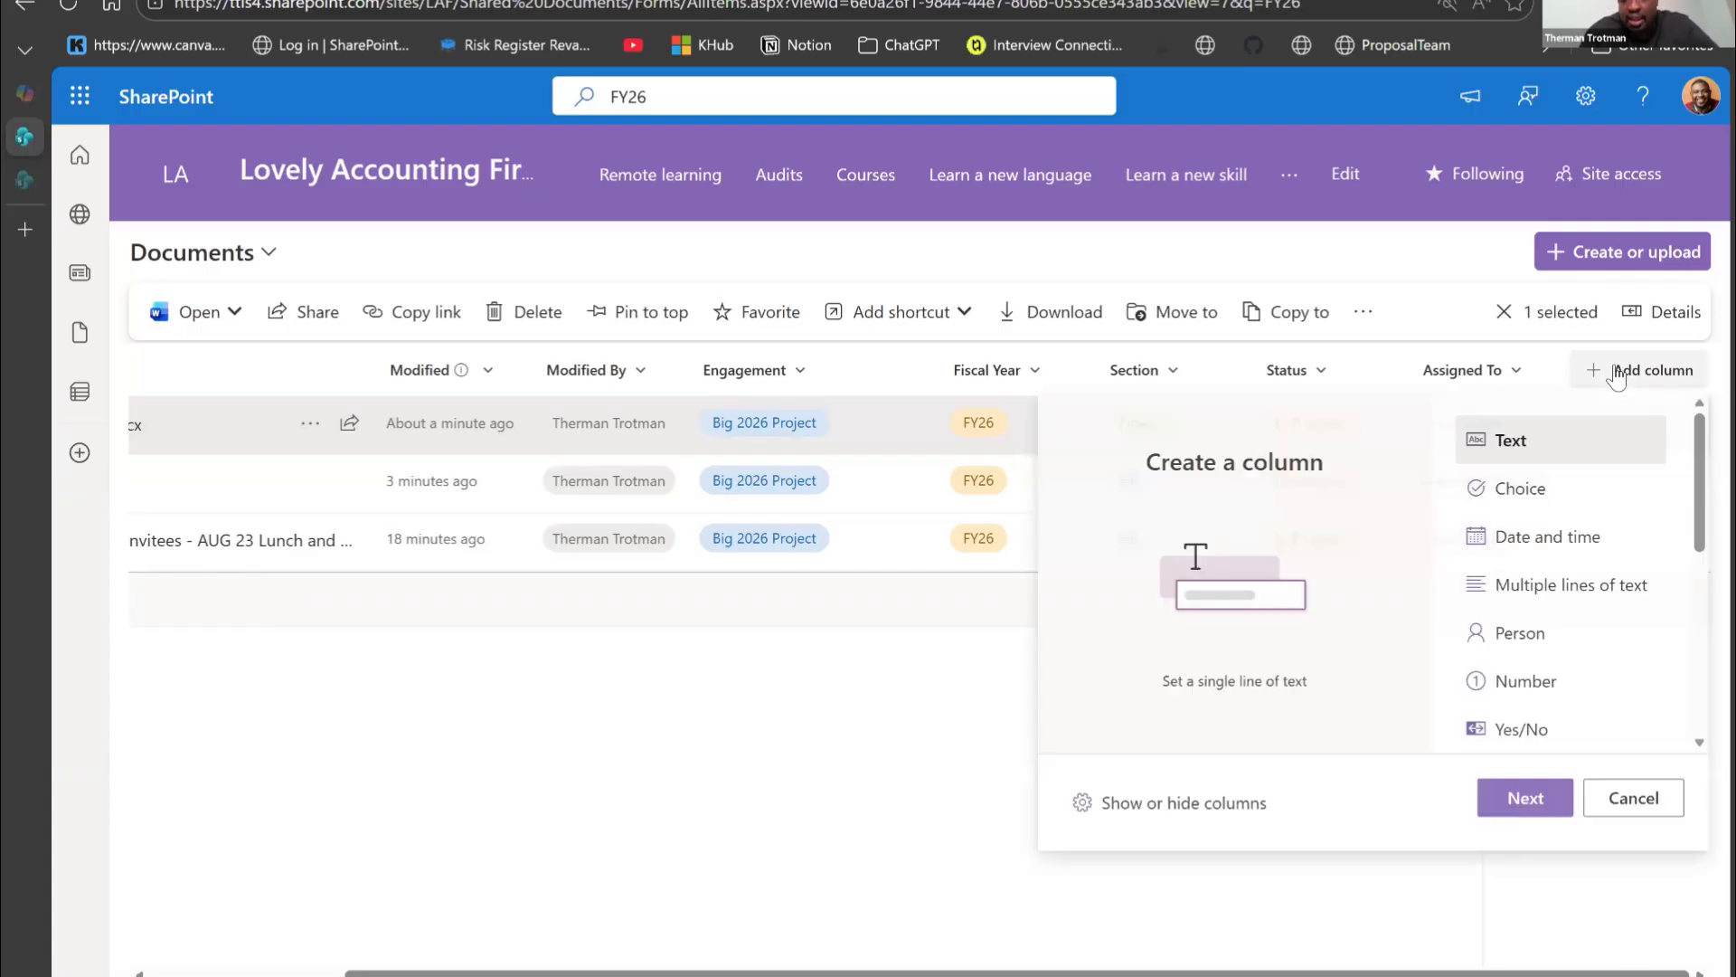
click(1535, 542)
click(1526, 799)
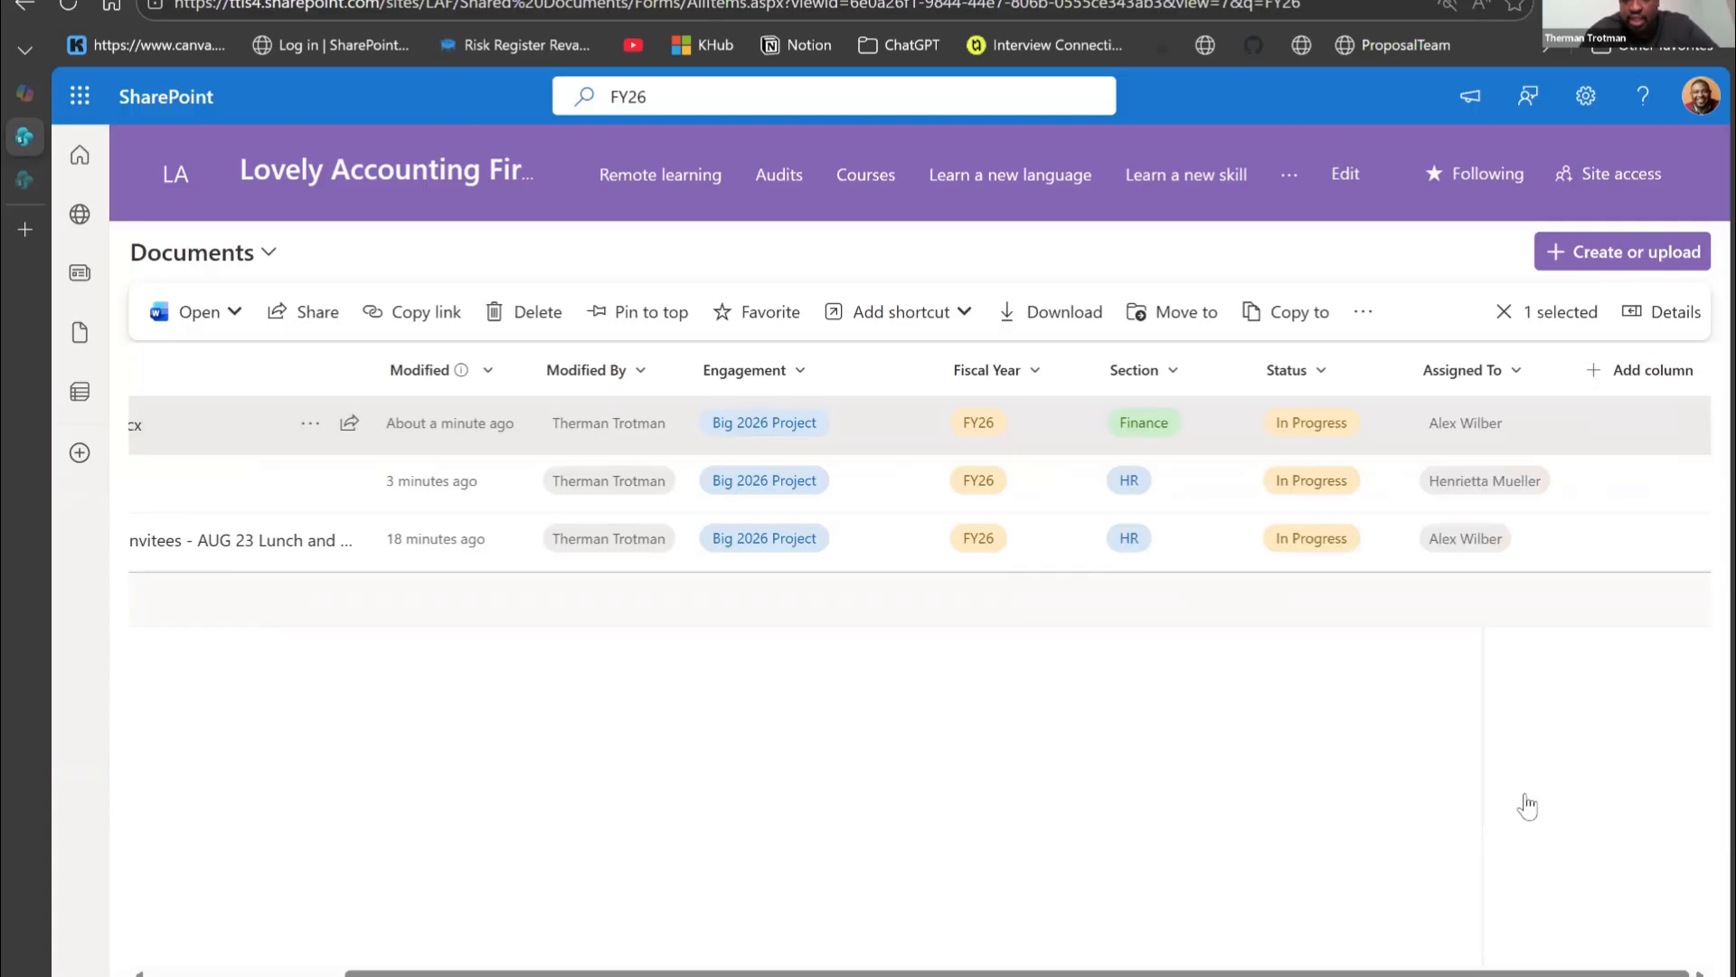
click(1464, 230)
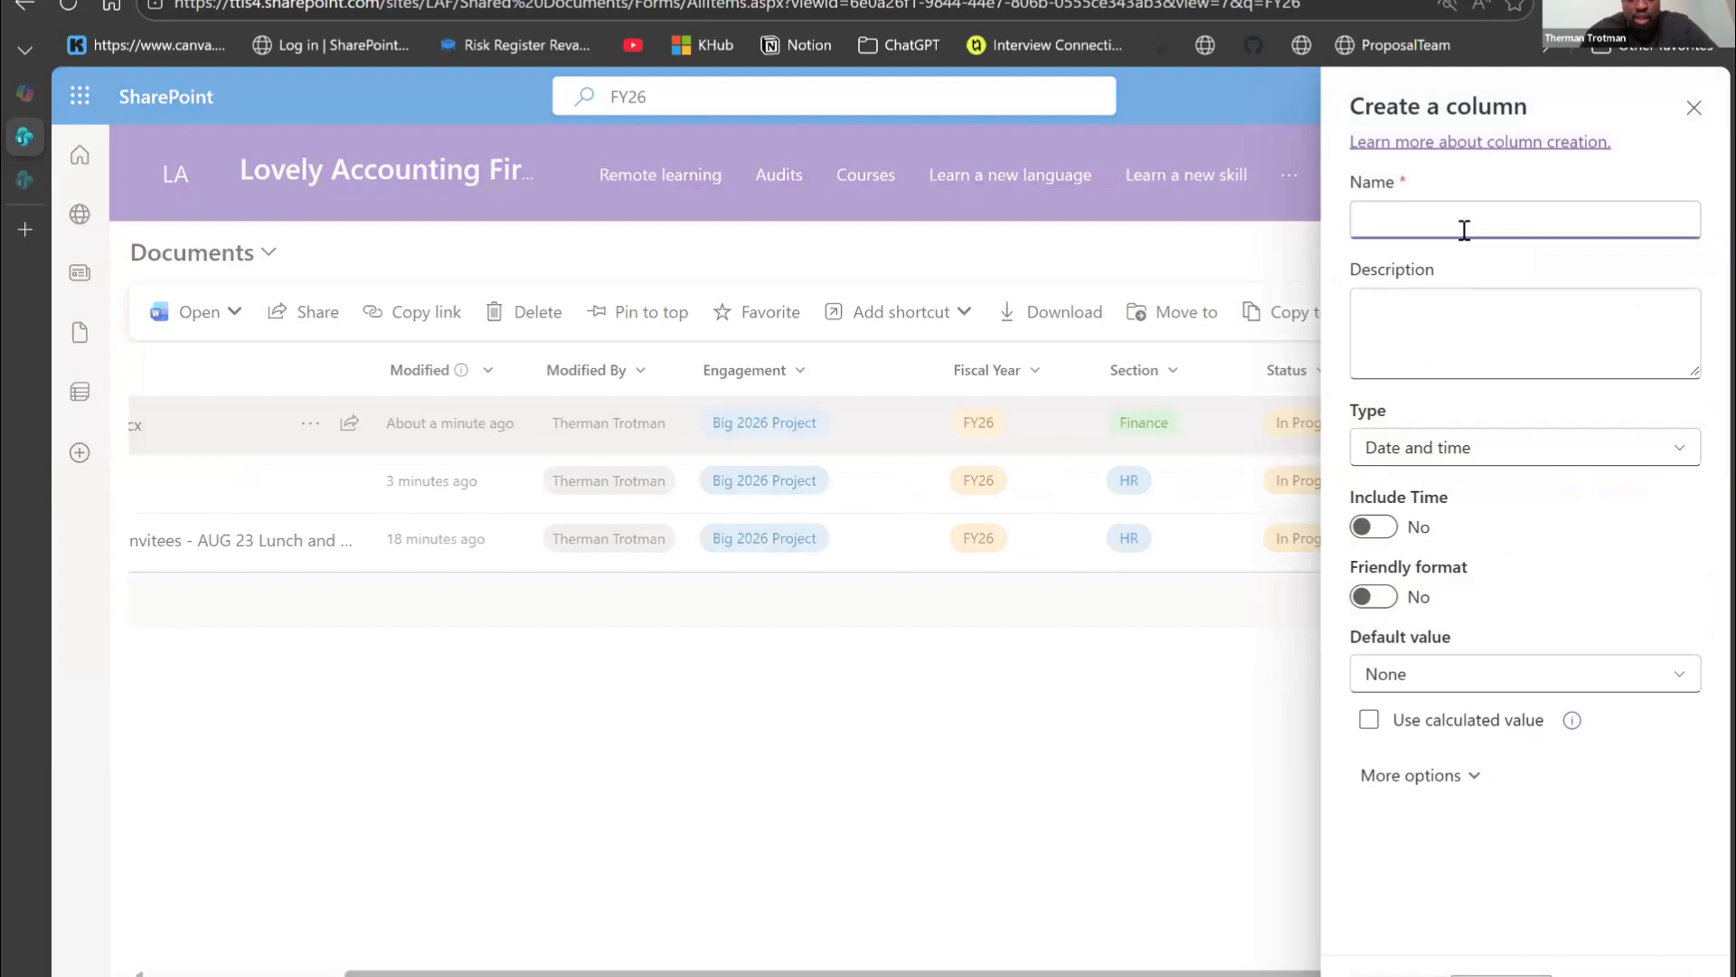
text(Retention)
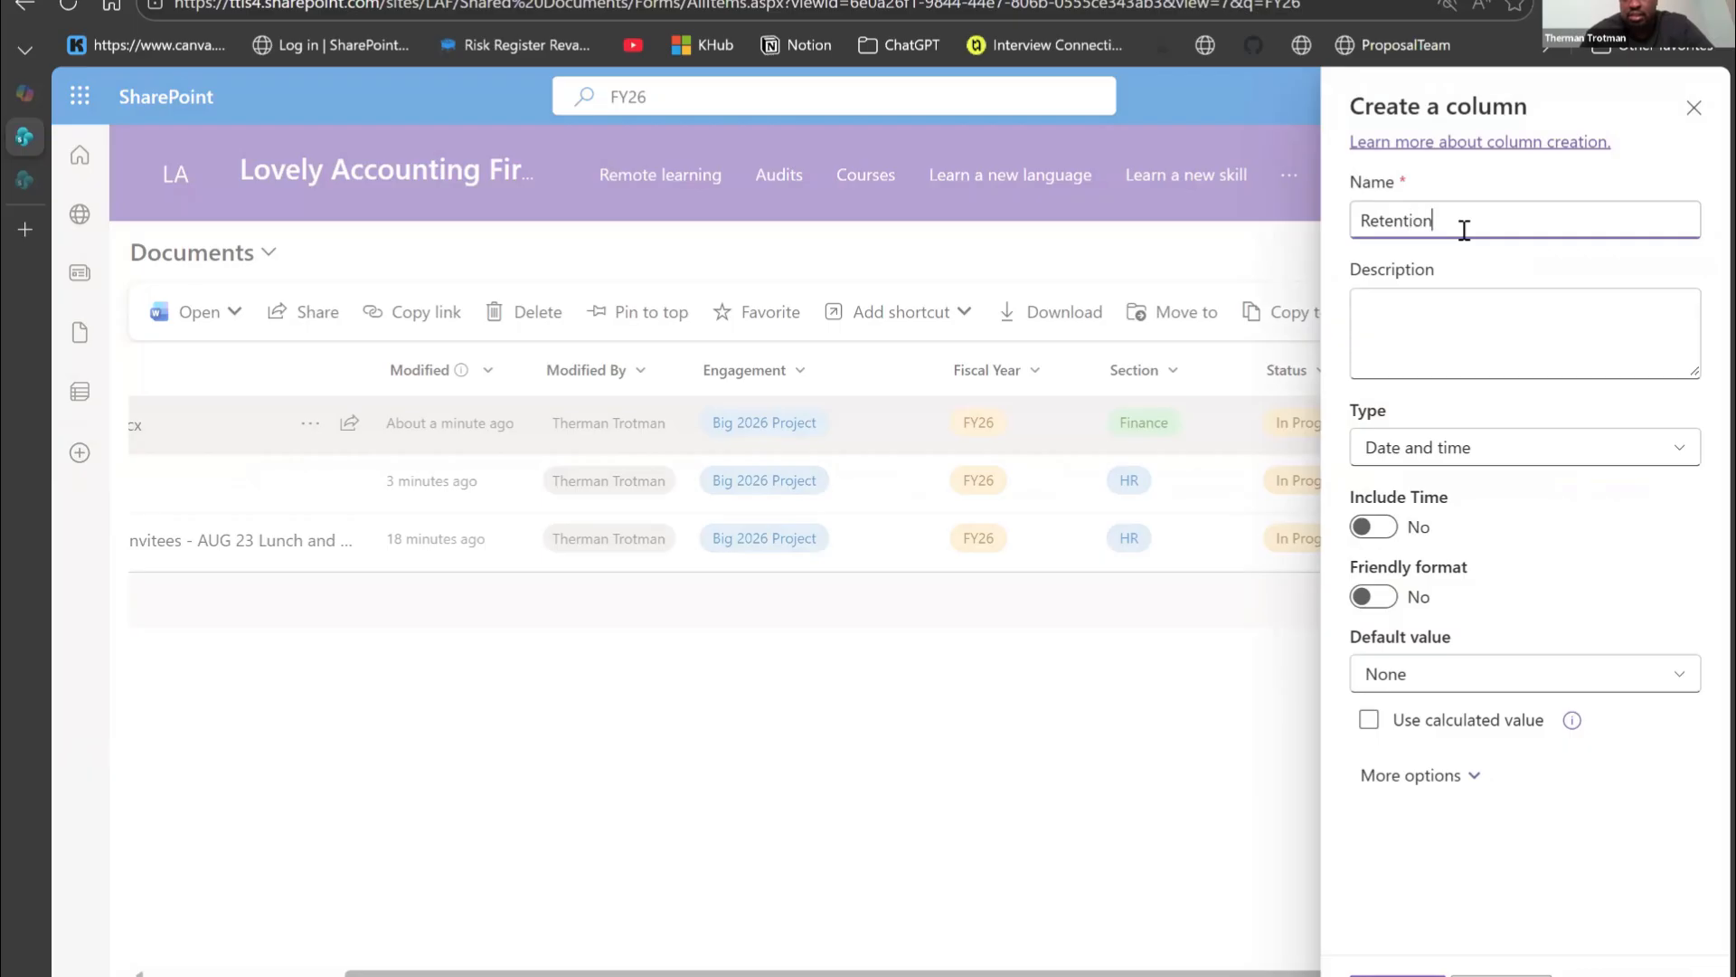
text( Date)
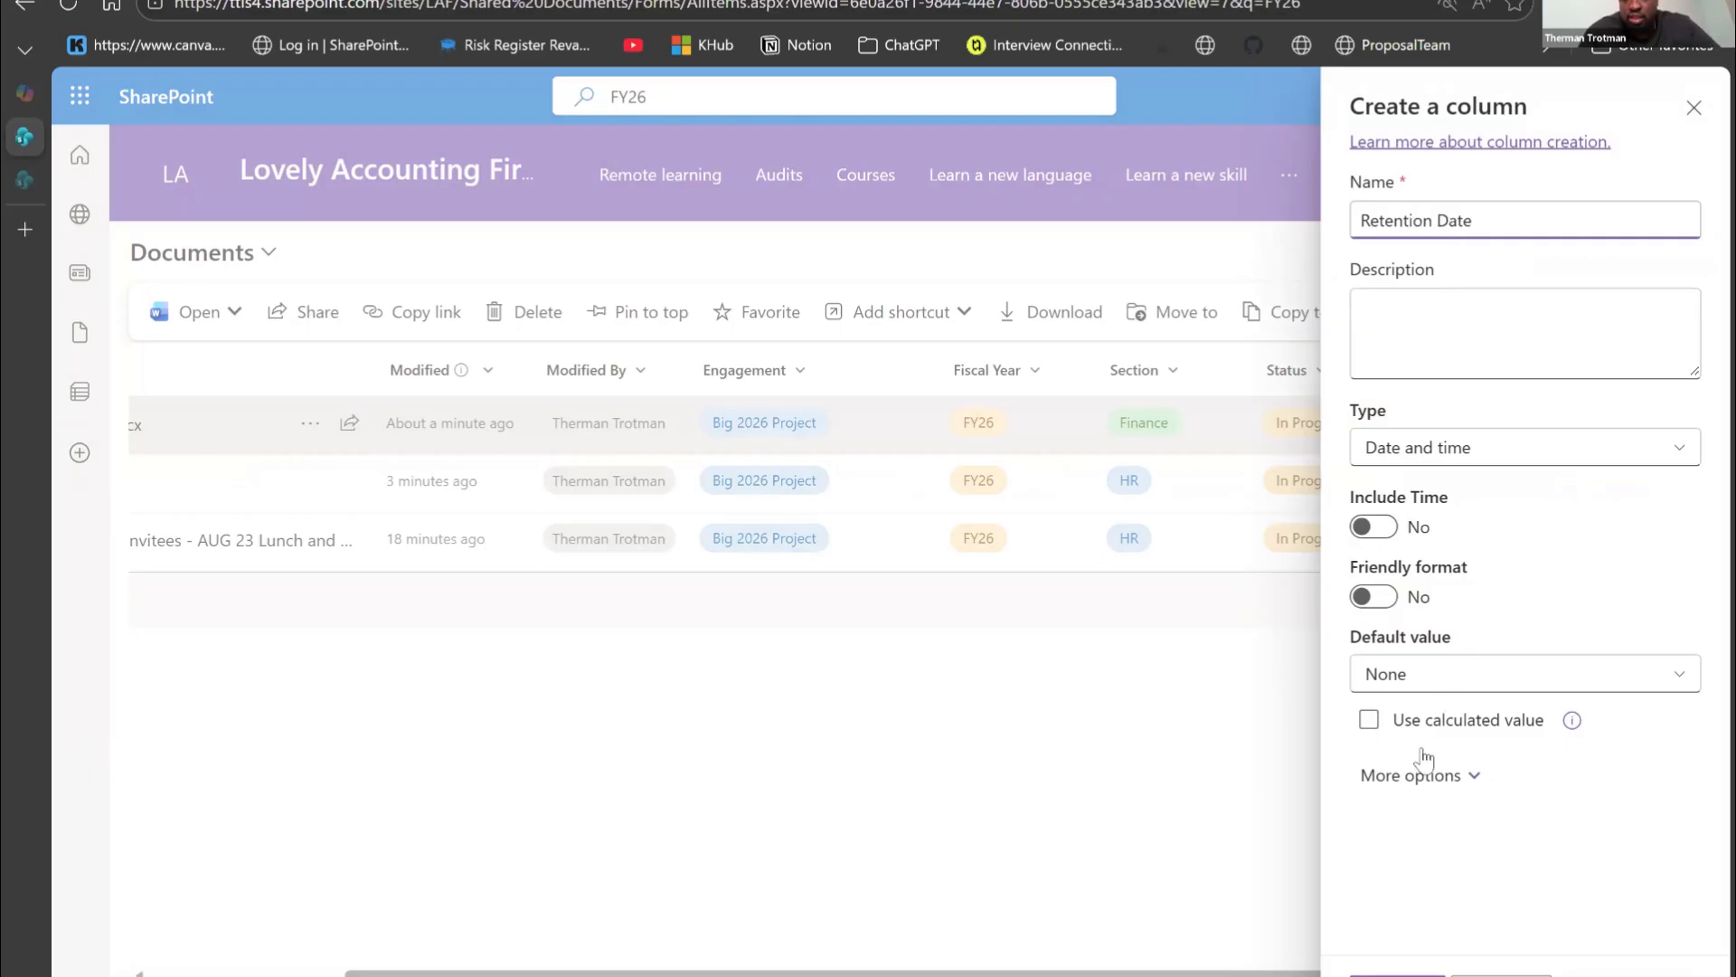
click(1397, 975)
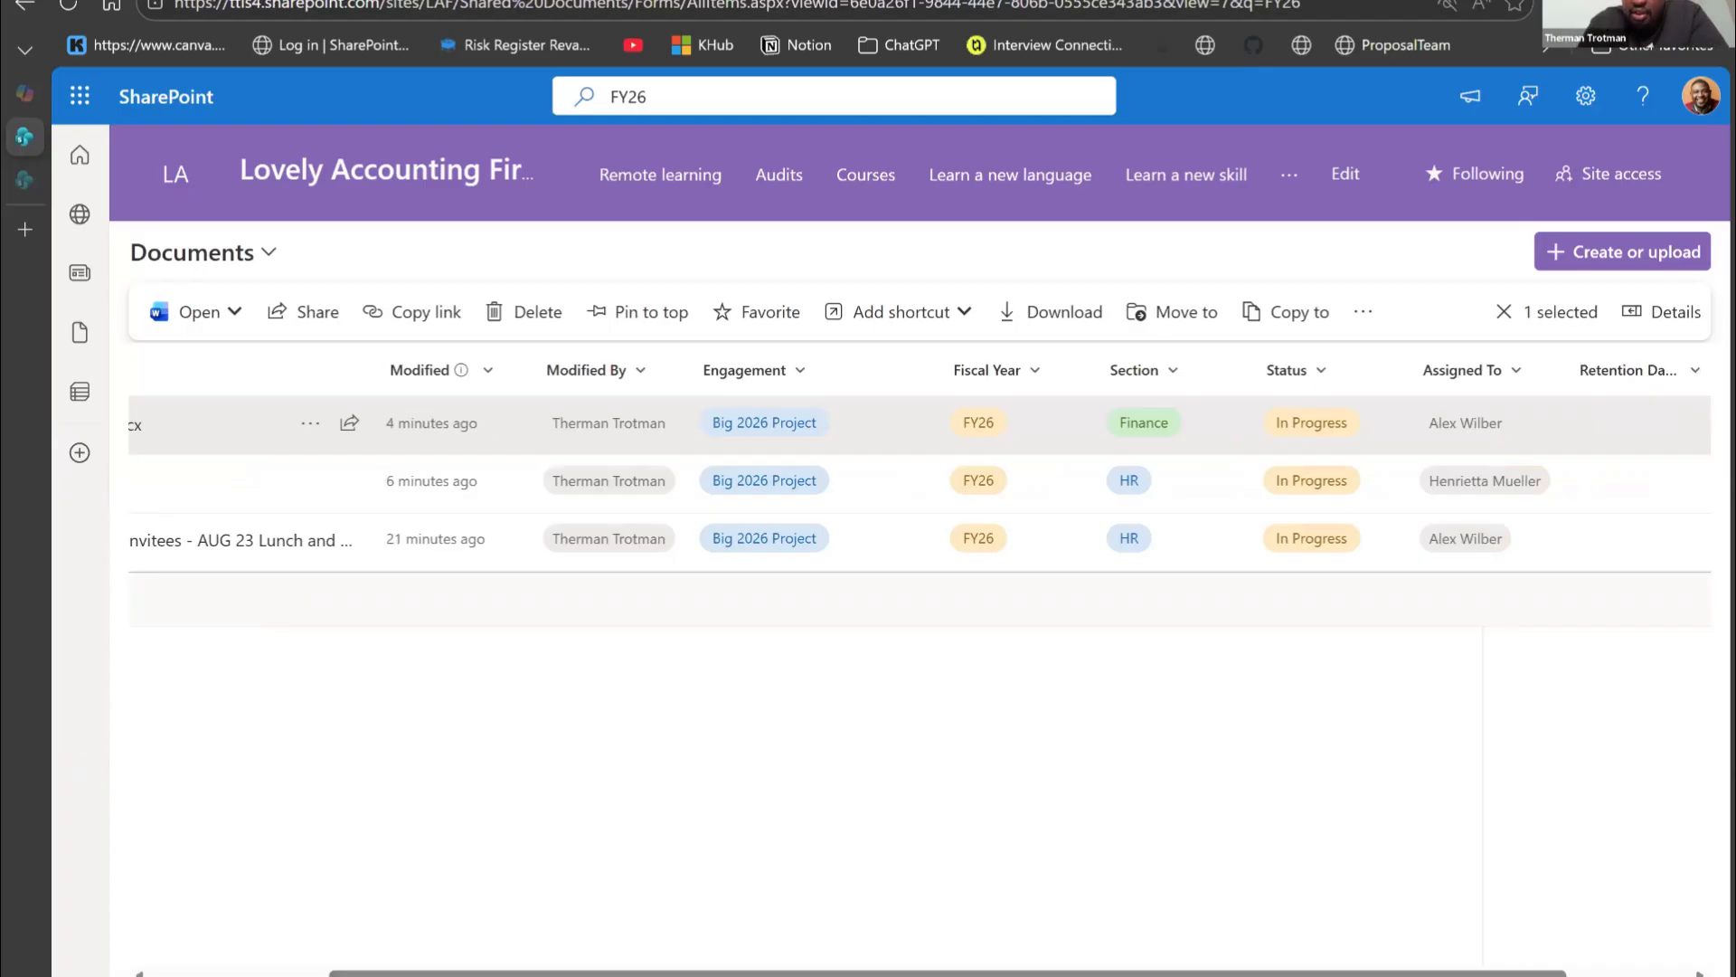
Step: Widen the Retention Date column to fit its full heading and clear the selection of Document.docx
scroll(1515, 836, right, 3)
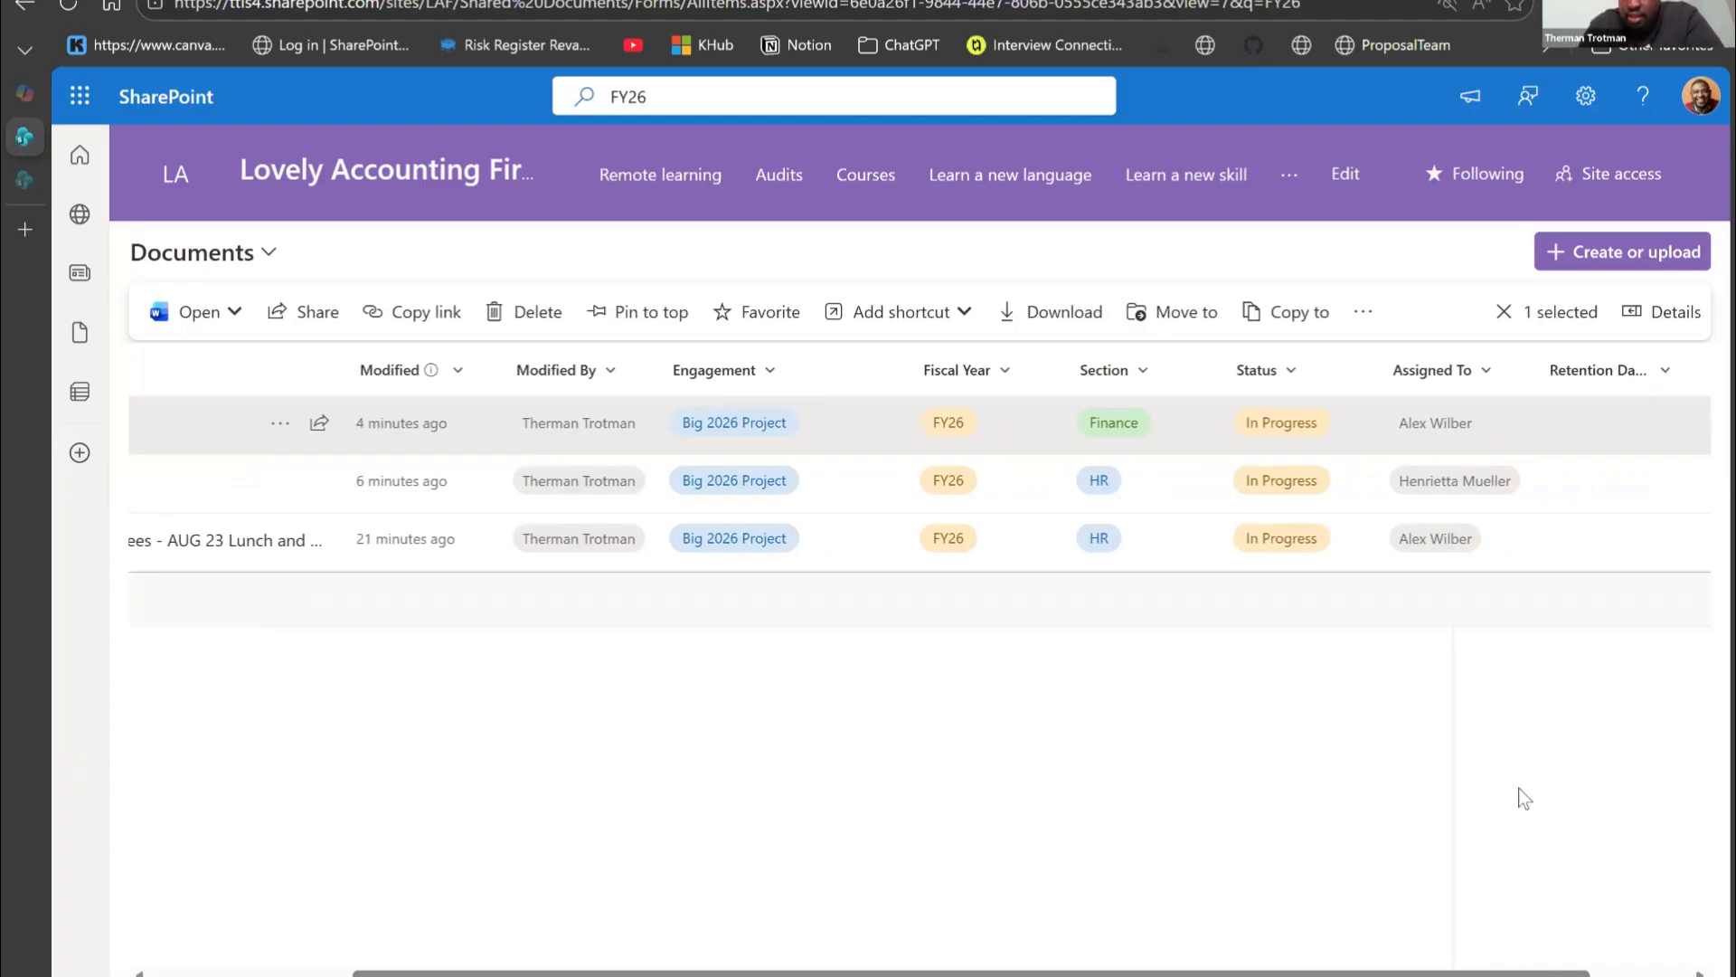
drag(1560, 369, 1610, 369)
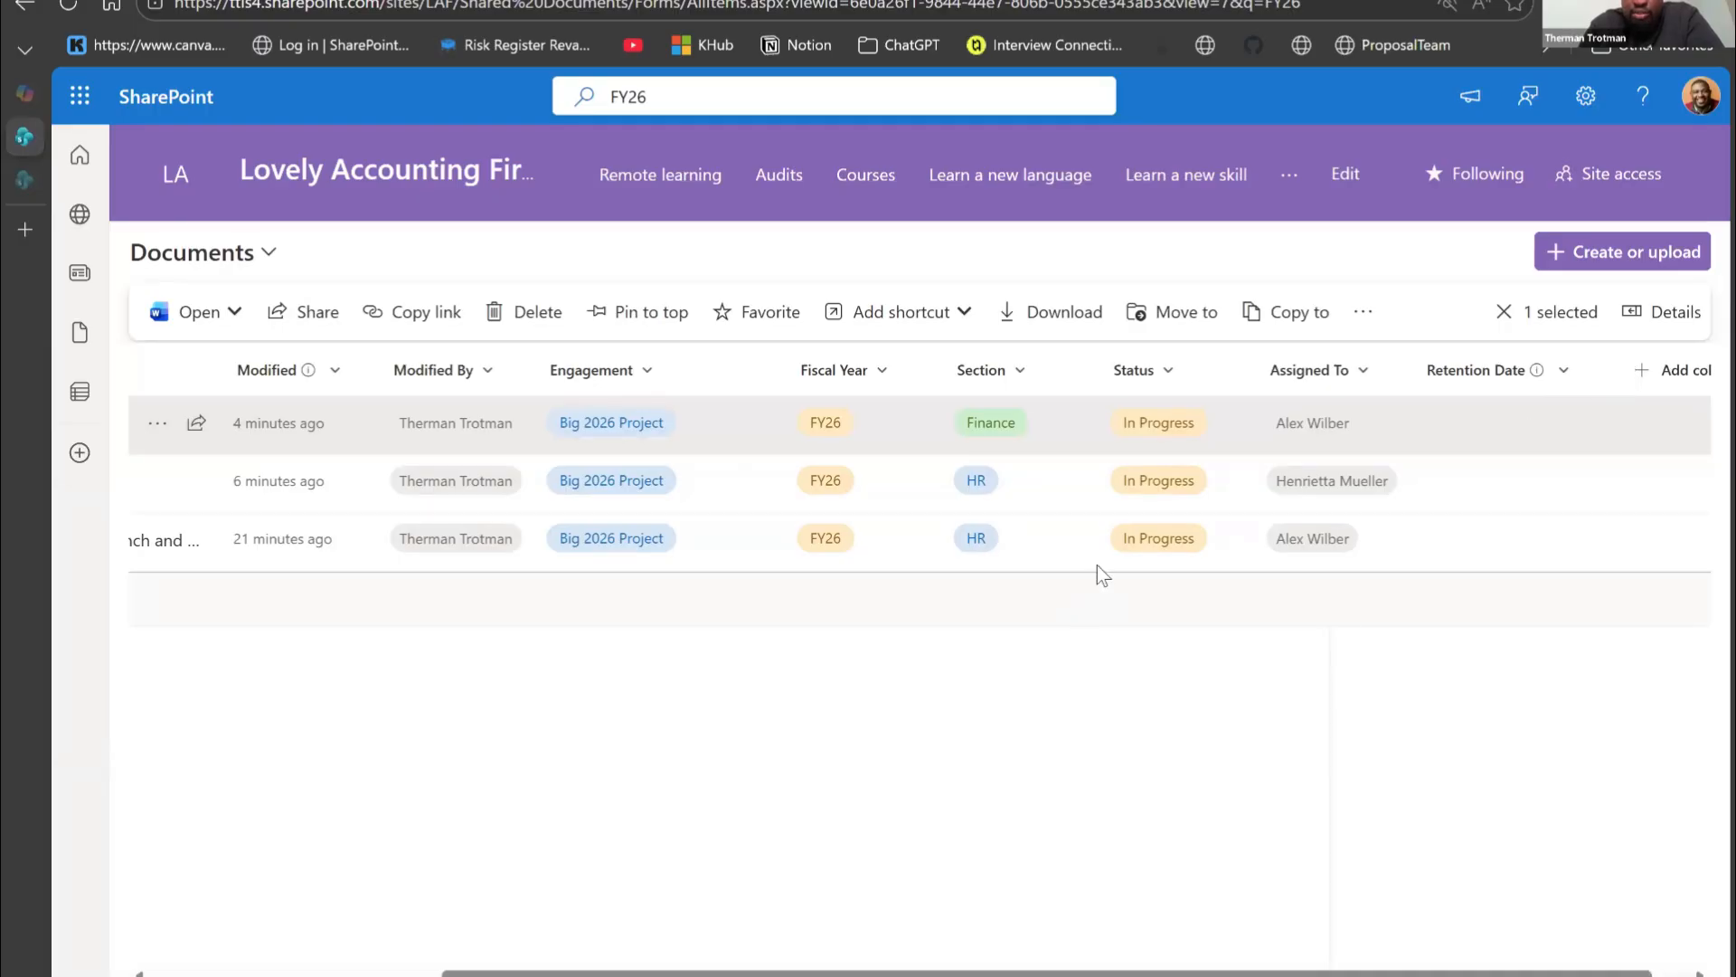
scroll(867, 763, left, 4)
scroll(866, 762, left, 1)
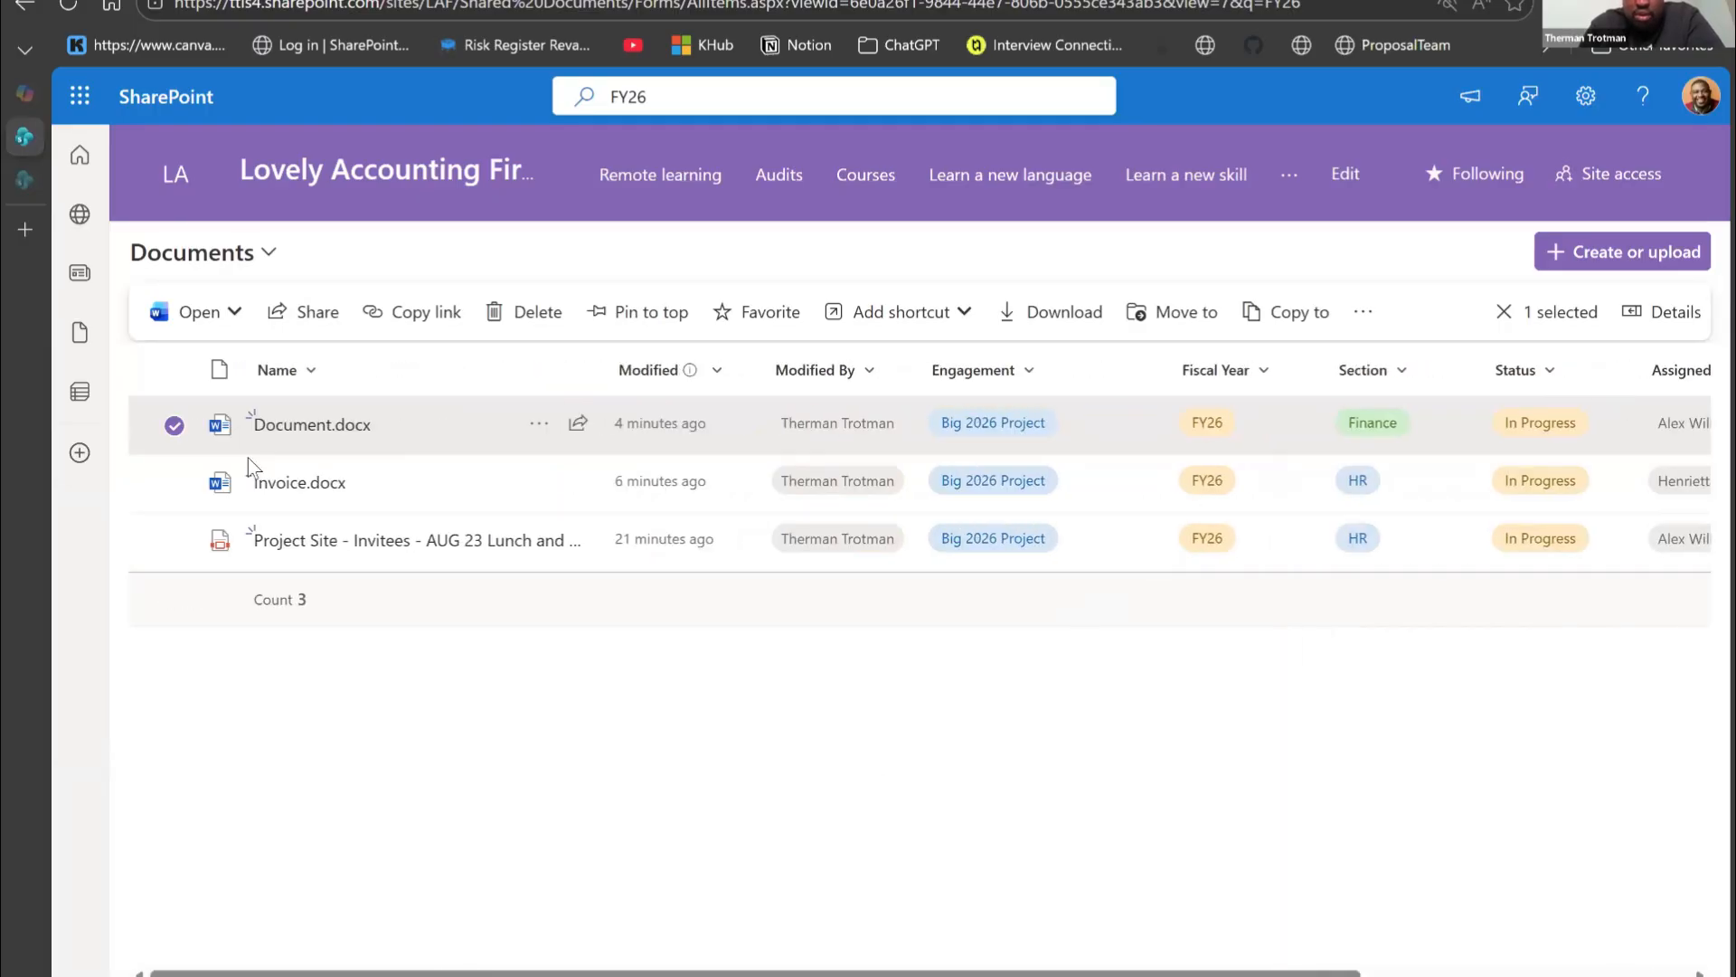
click(175, 427)
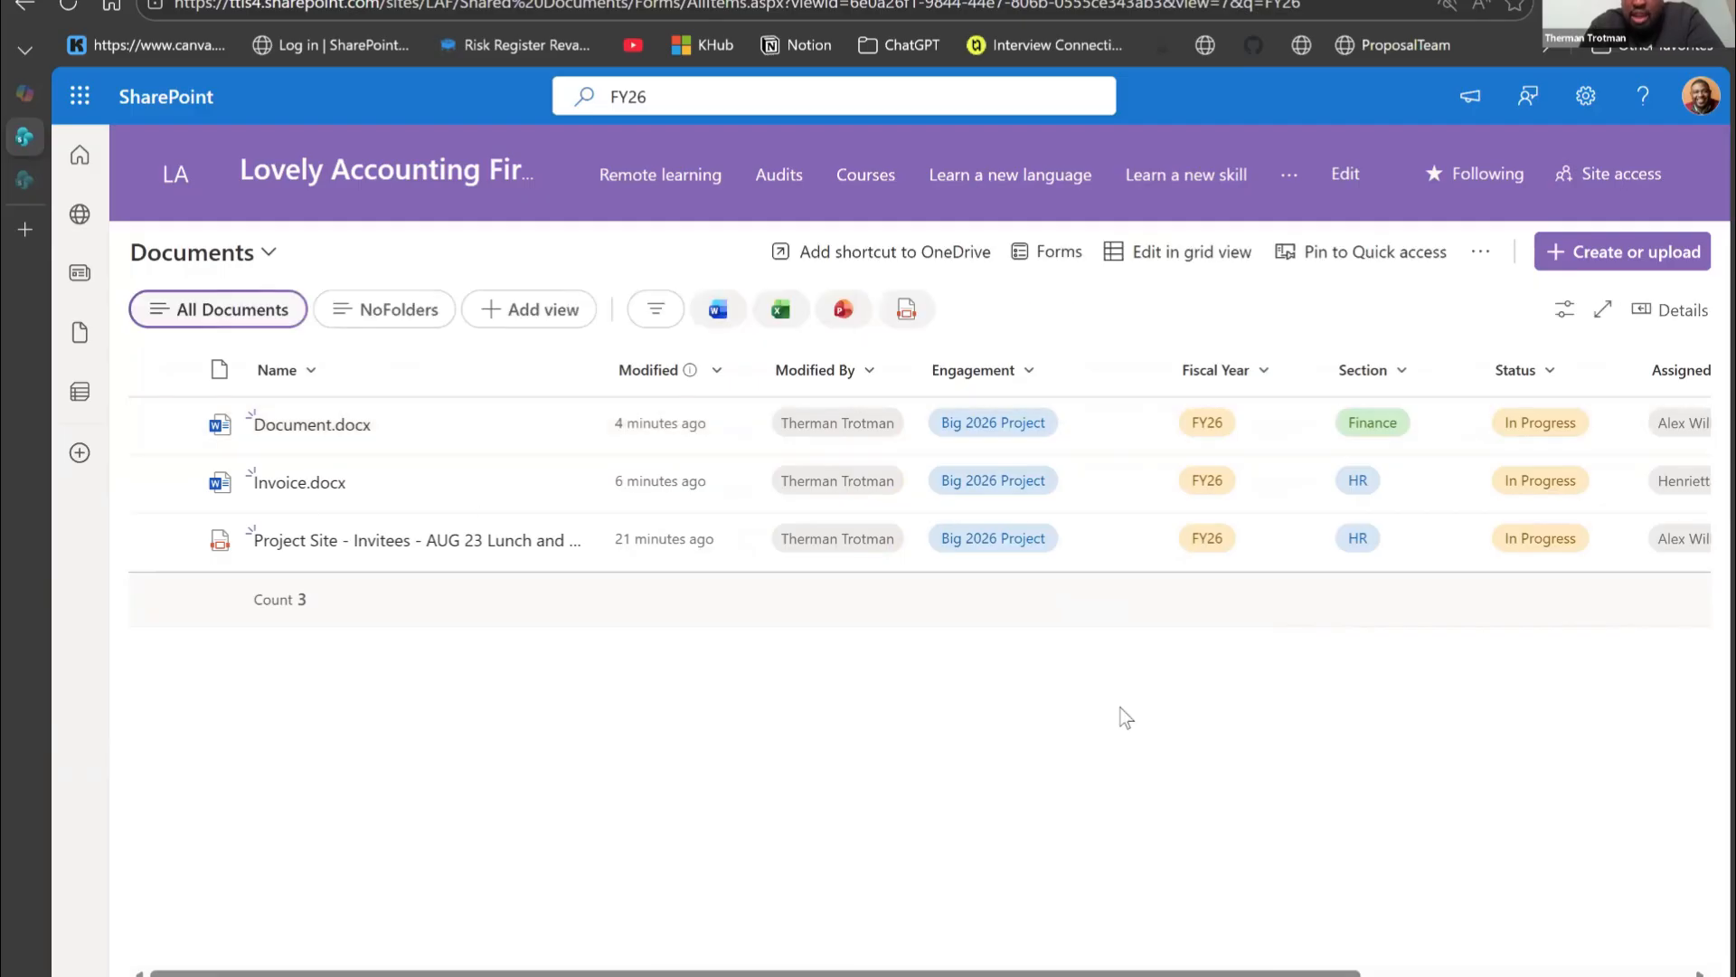
click(1481, 256)
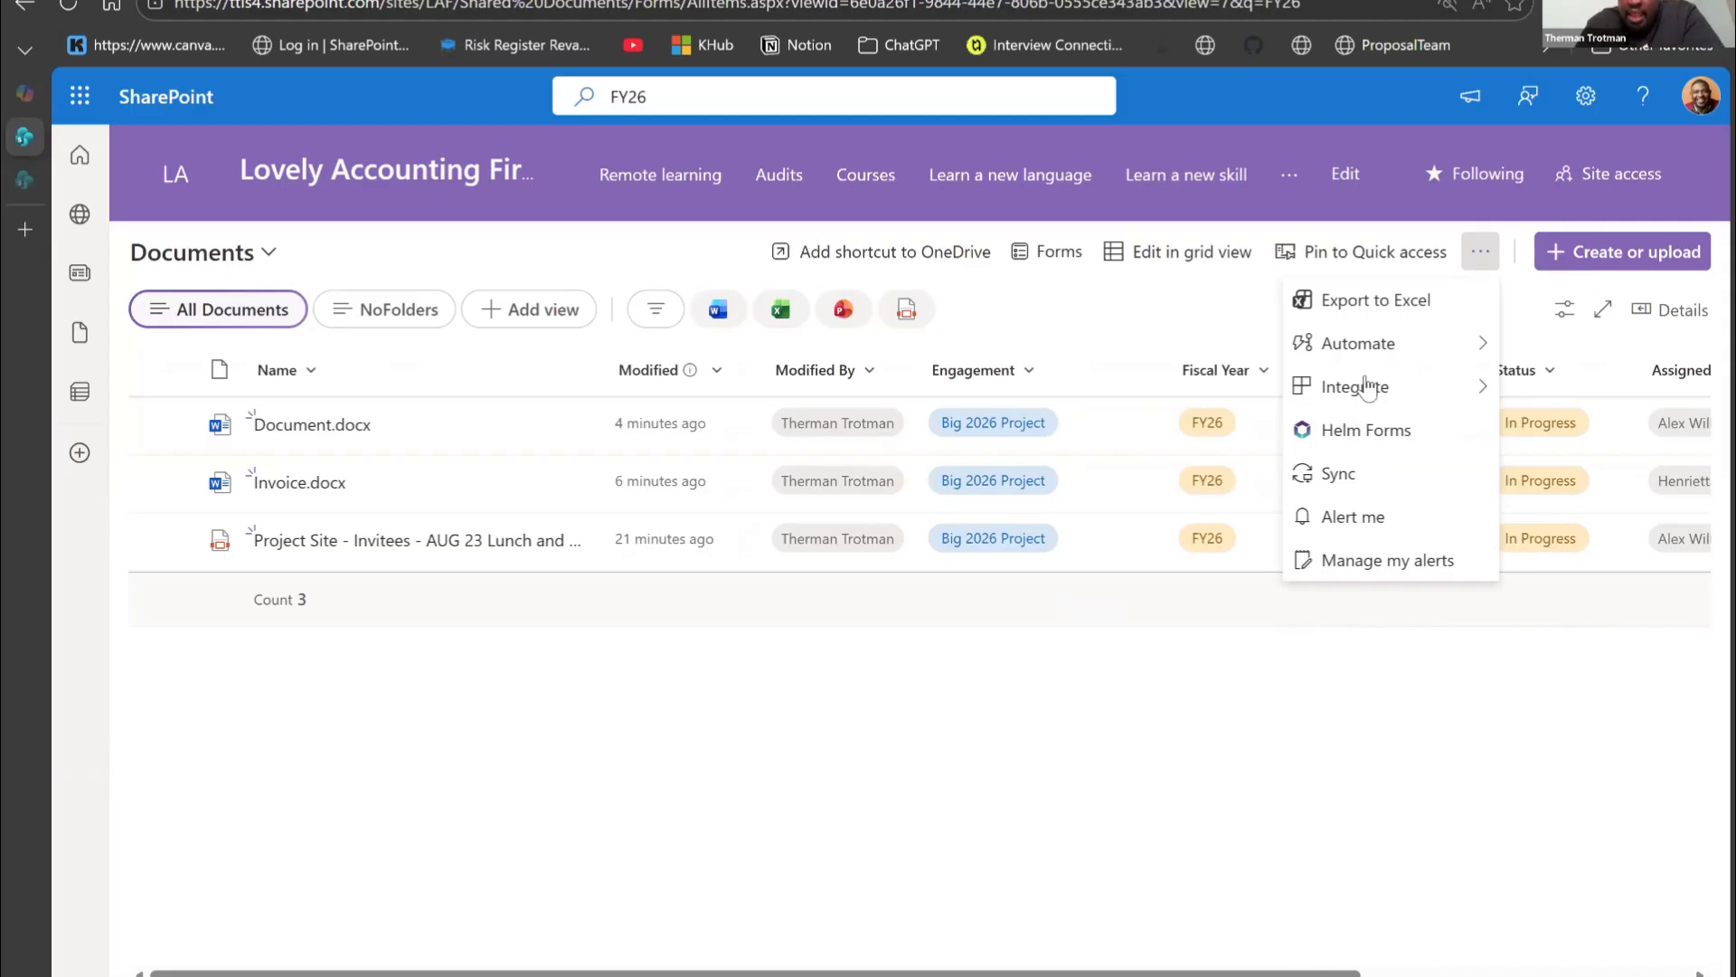
mouse_move(1404, 348)
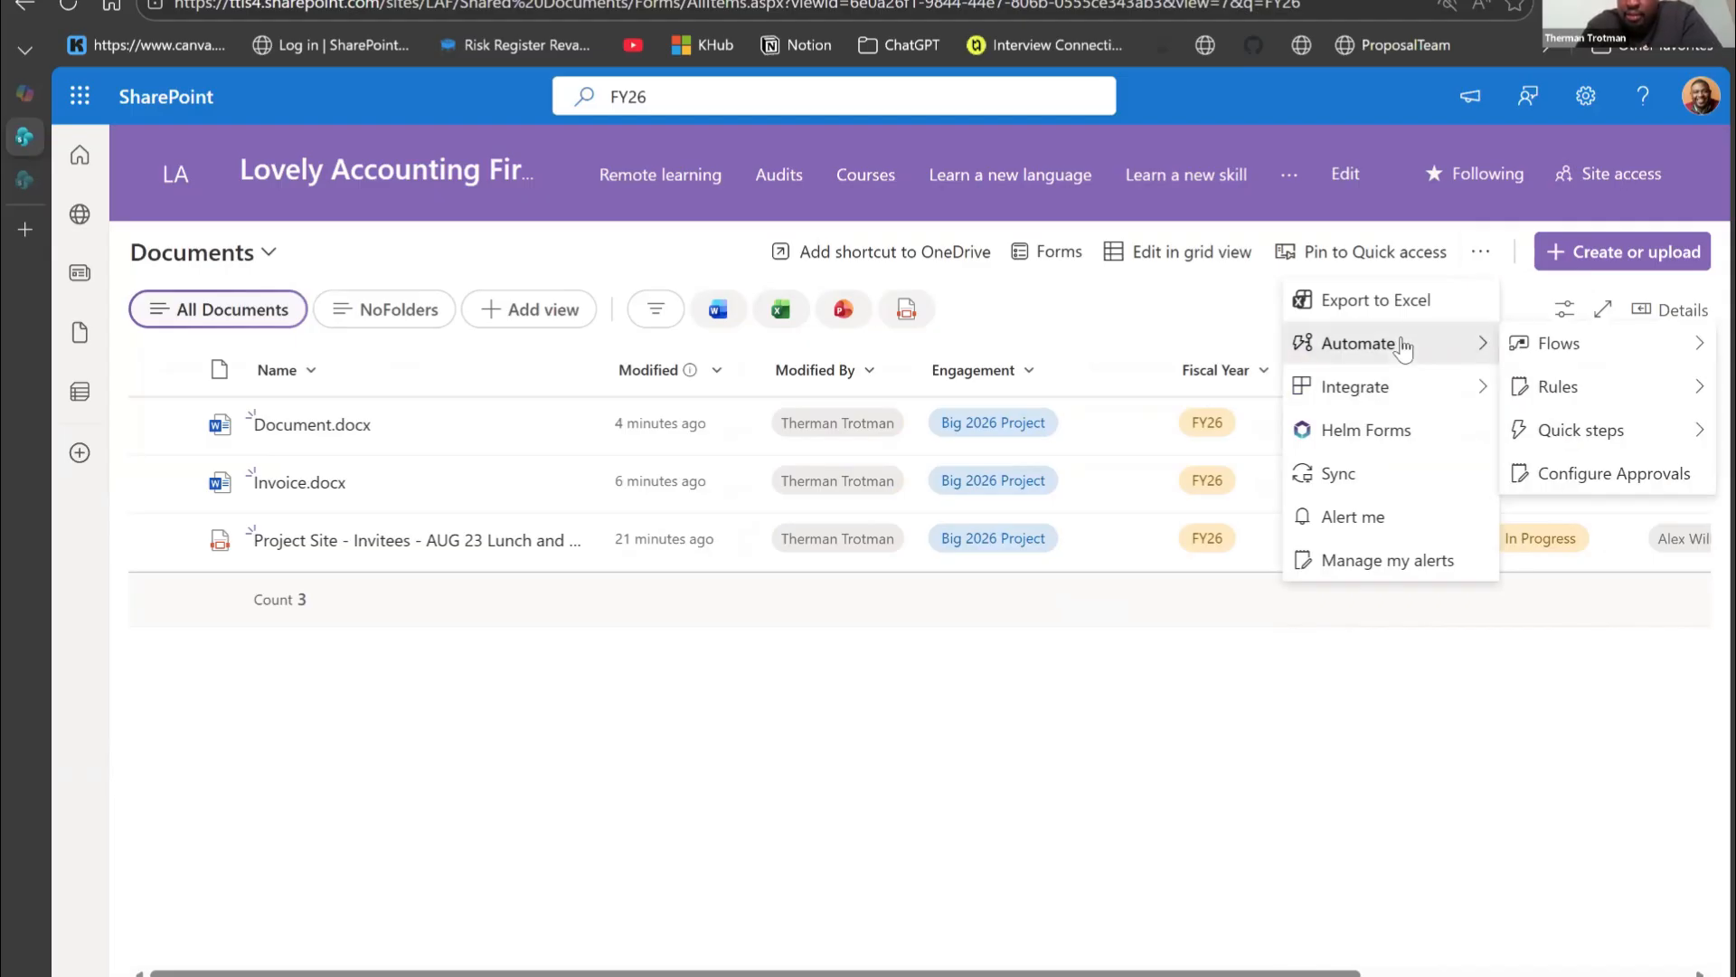
mouse_move(1572, 386)
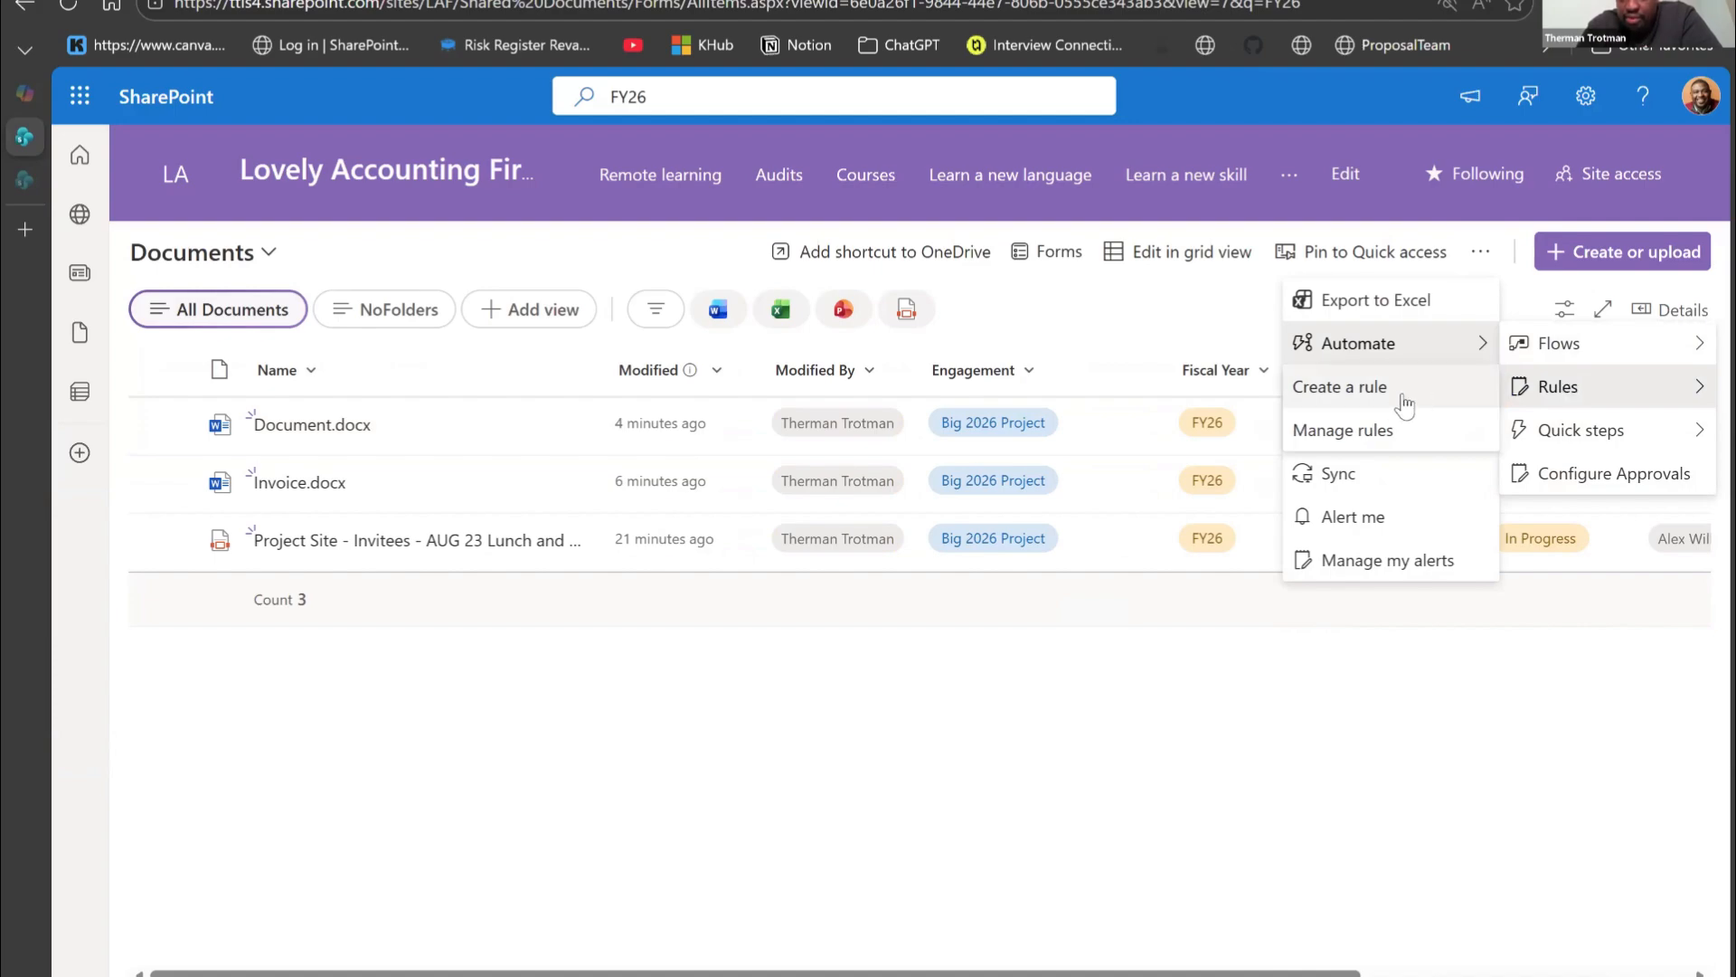
click(1151, 713)
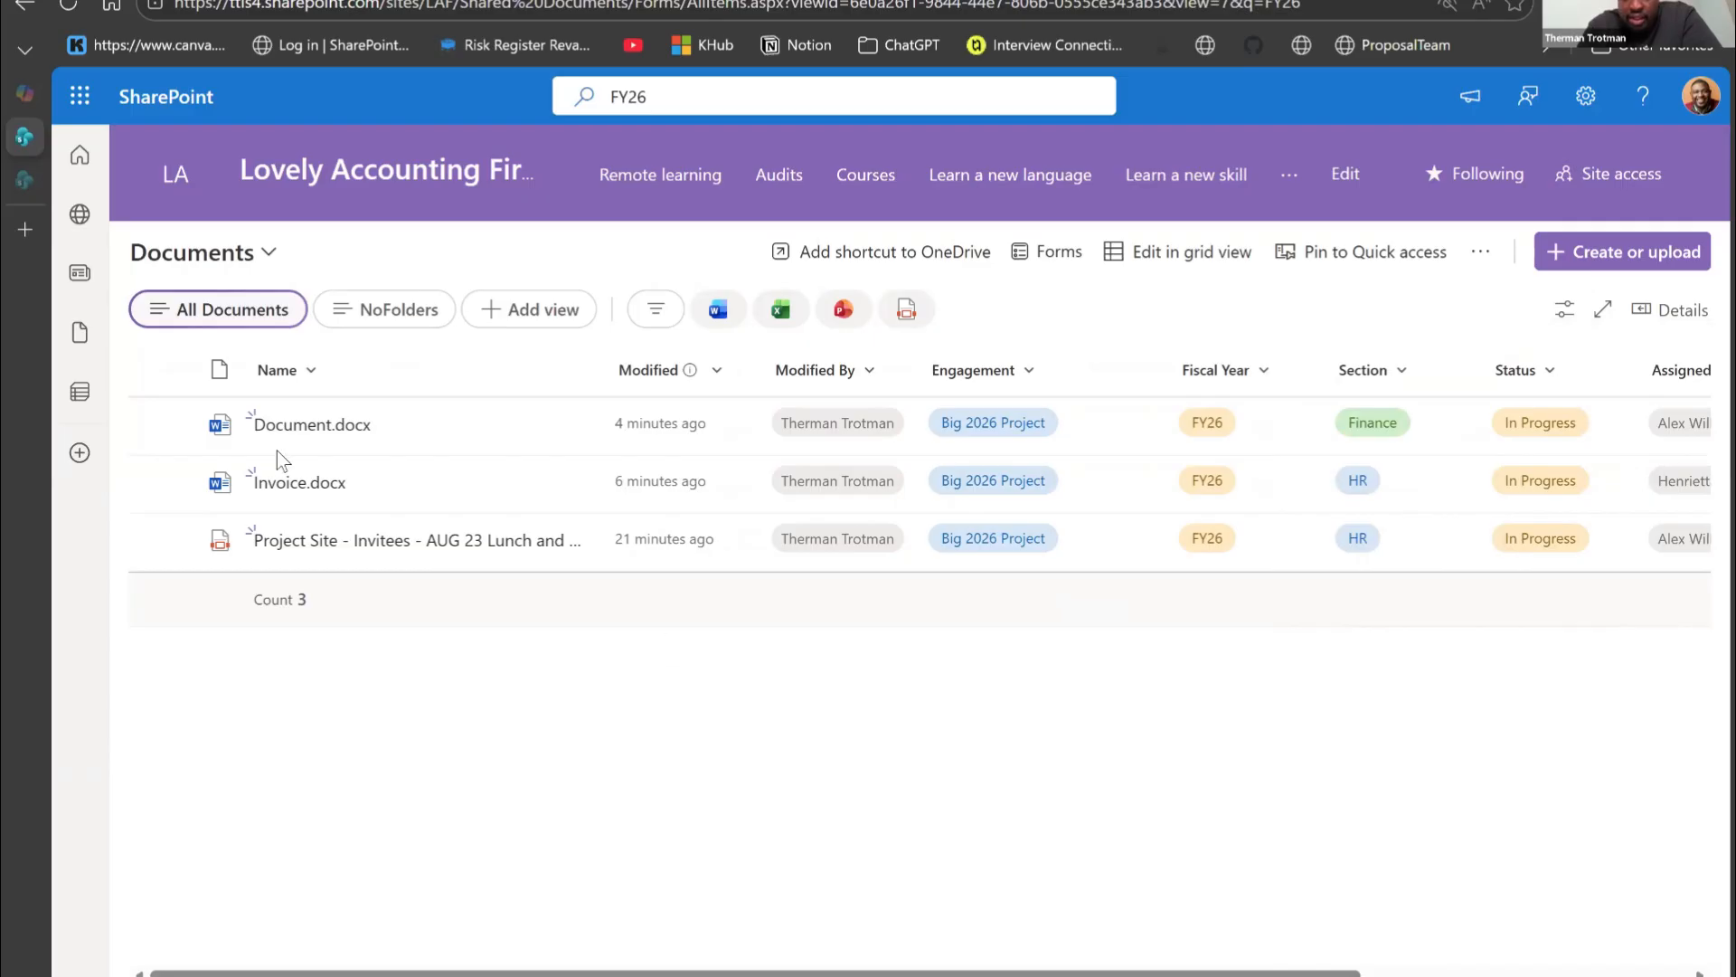
click(175, 438)
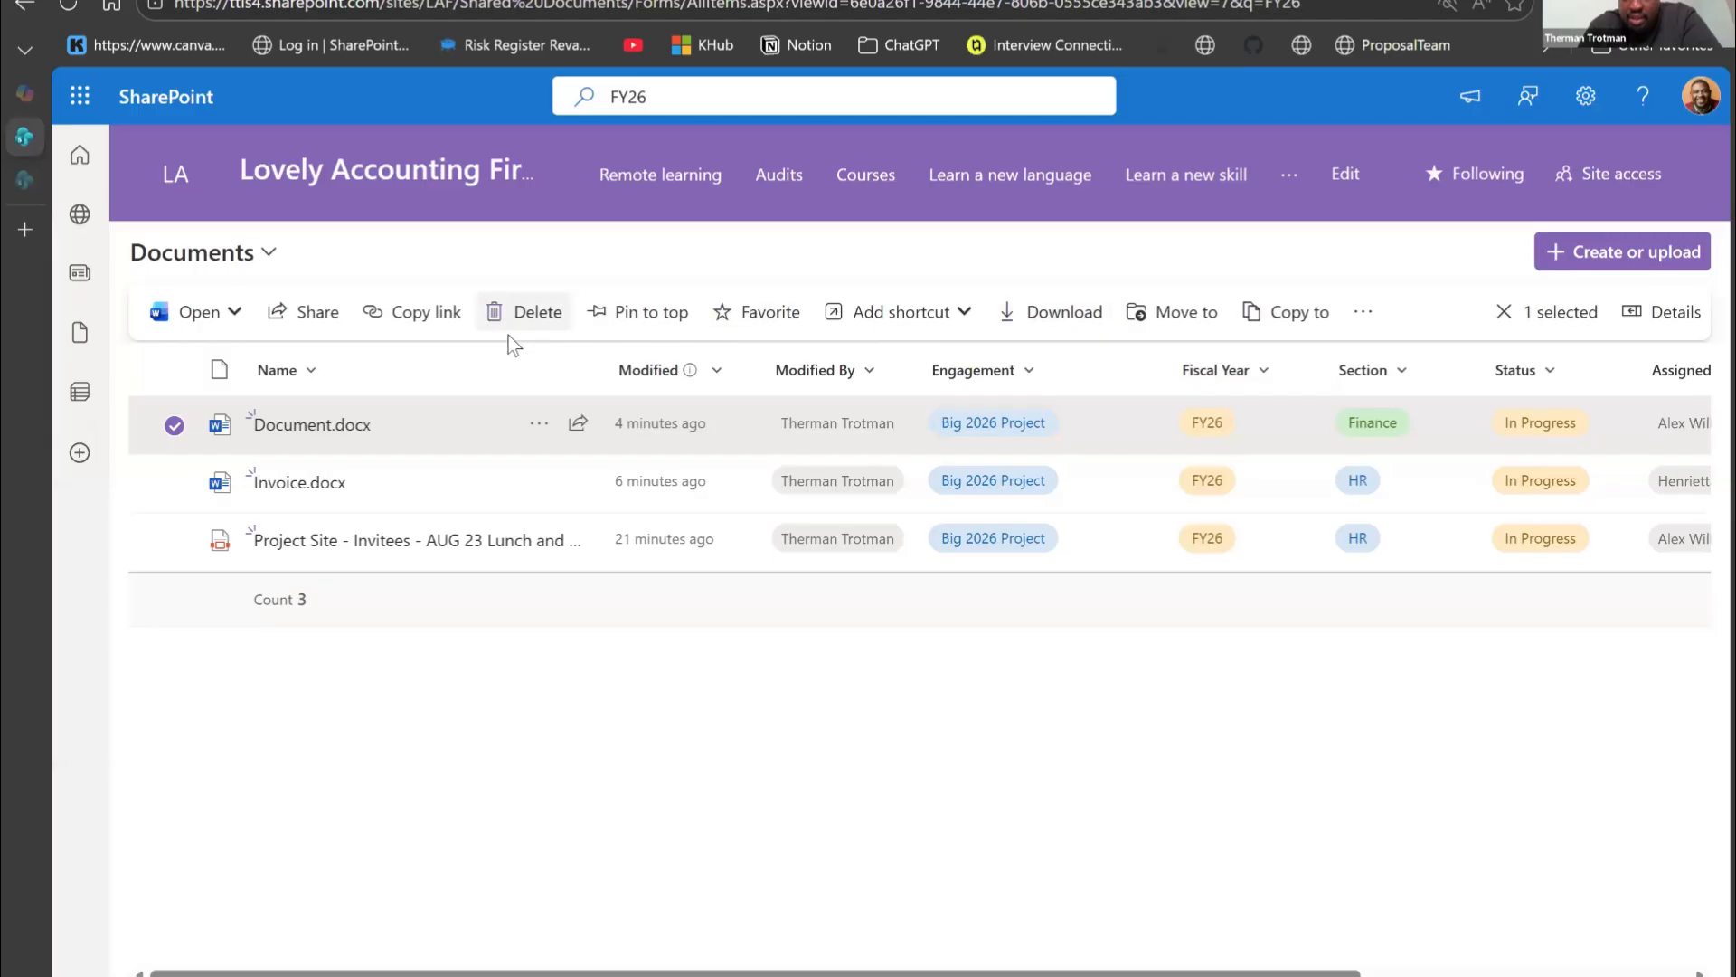
click(173, 427)
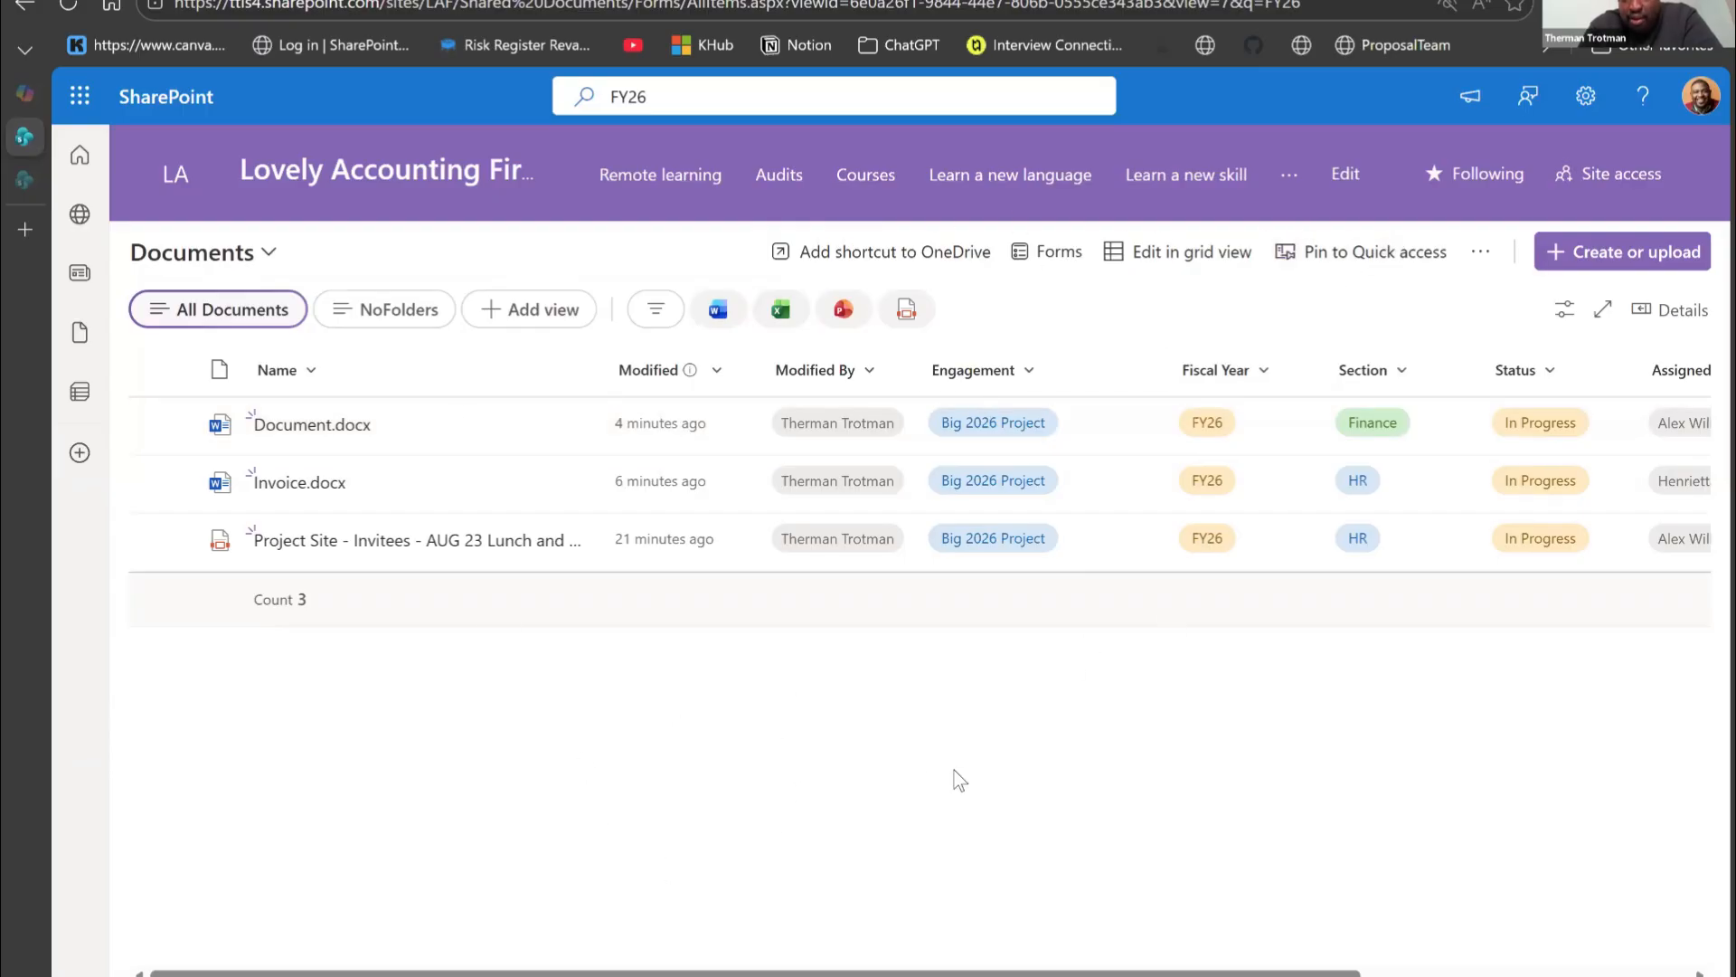
Step: Draft a Documents library rule that sends an email 10 days before the Retention Date, review the suggested recipients, and discard the rule
click(1483, 258)
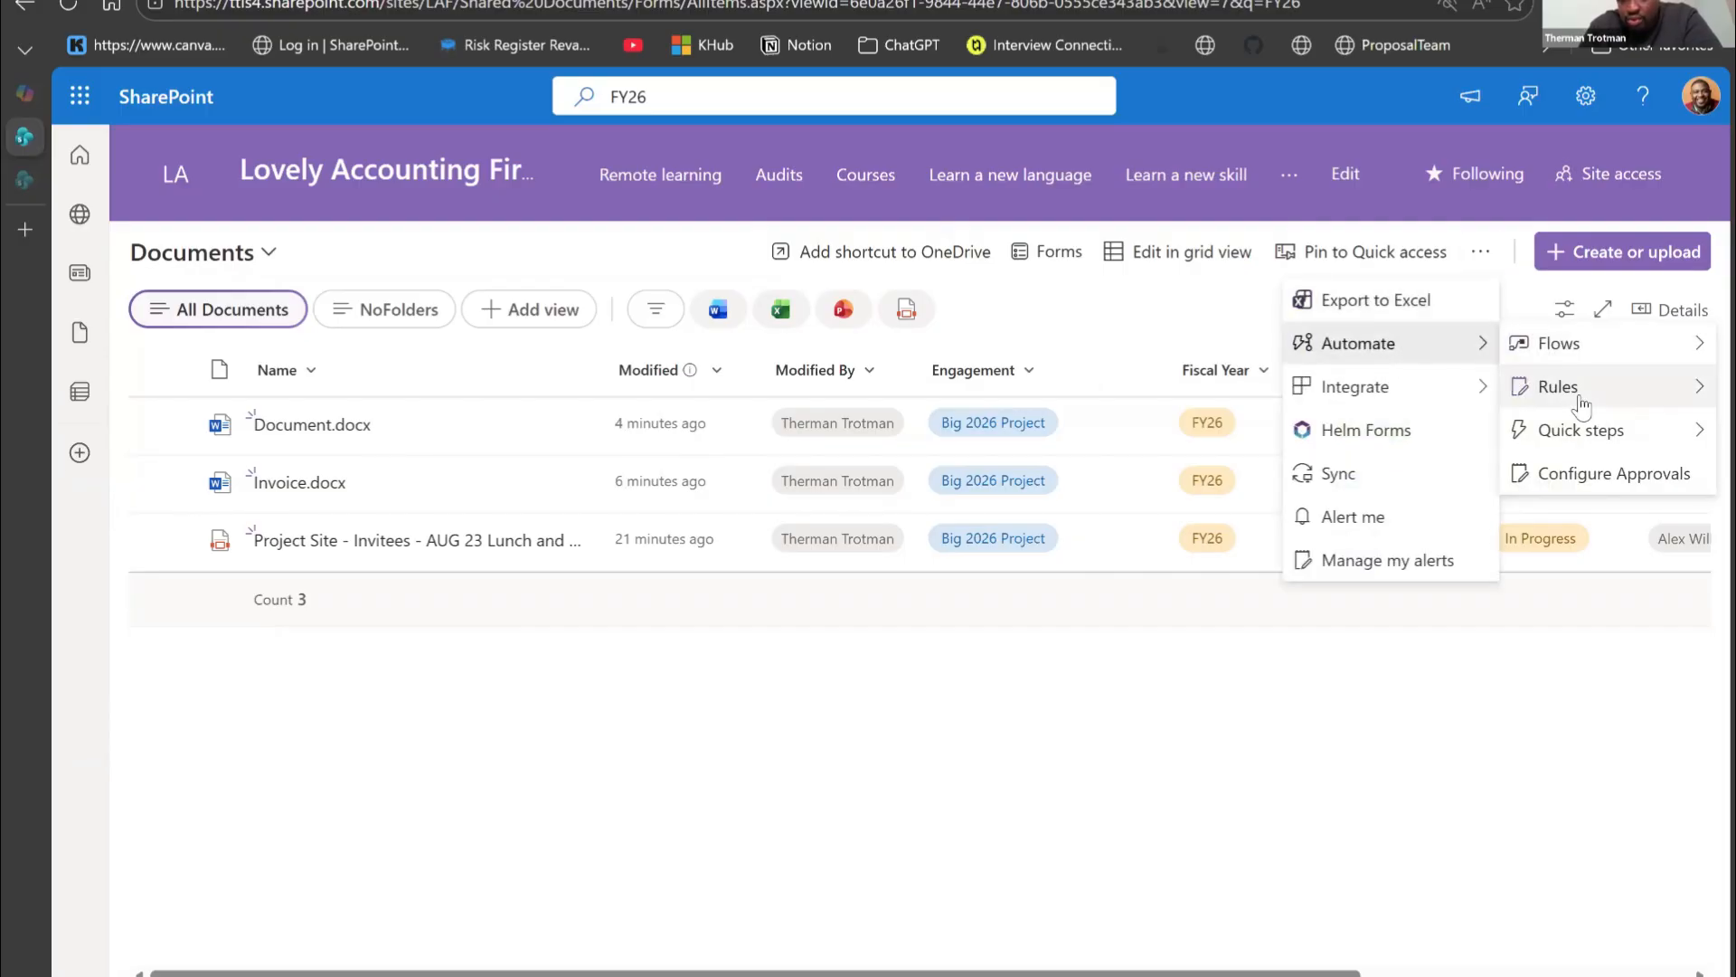
mouse_move(1581, 405)
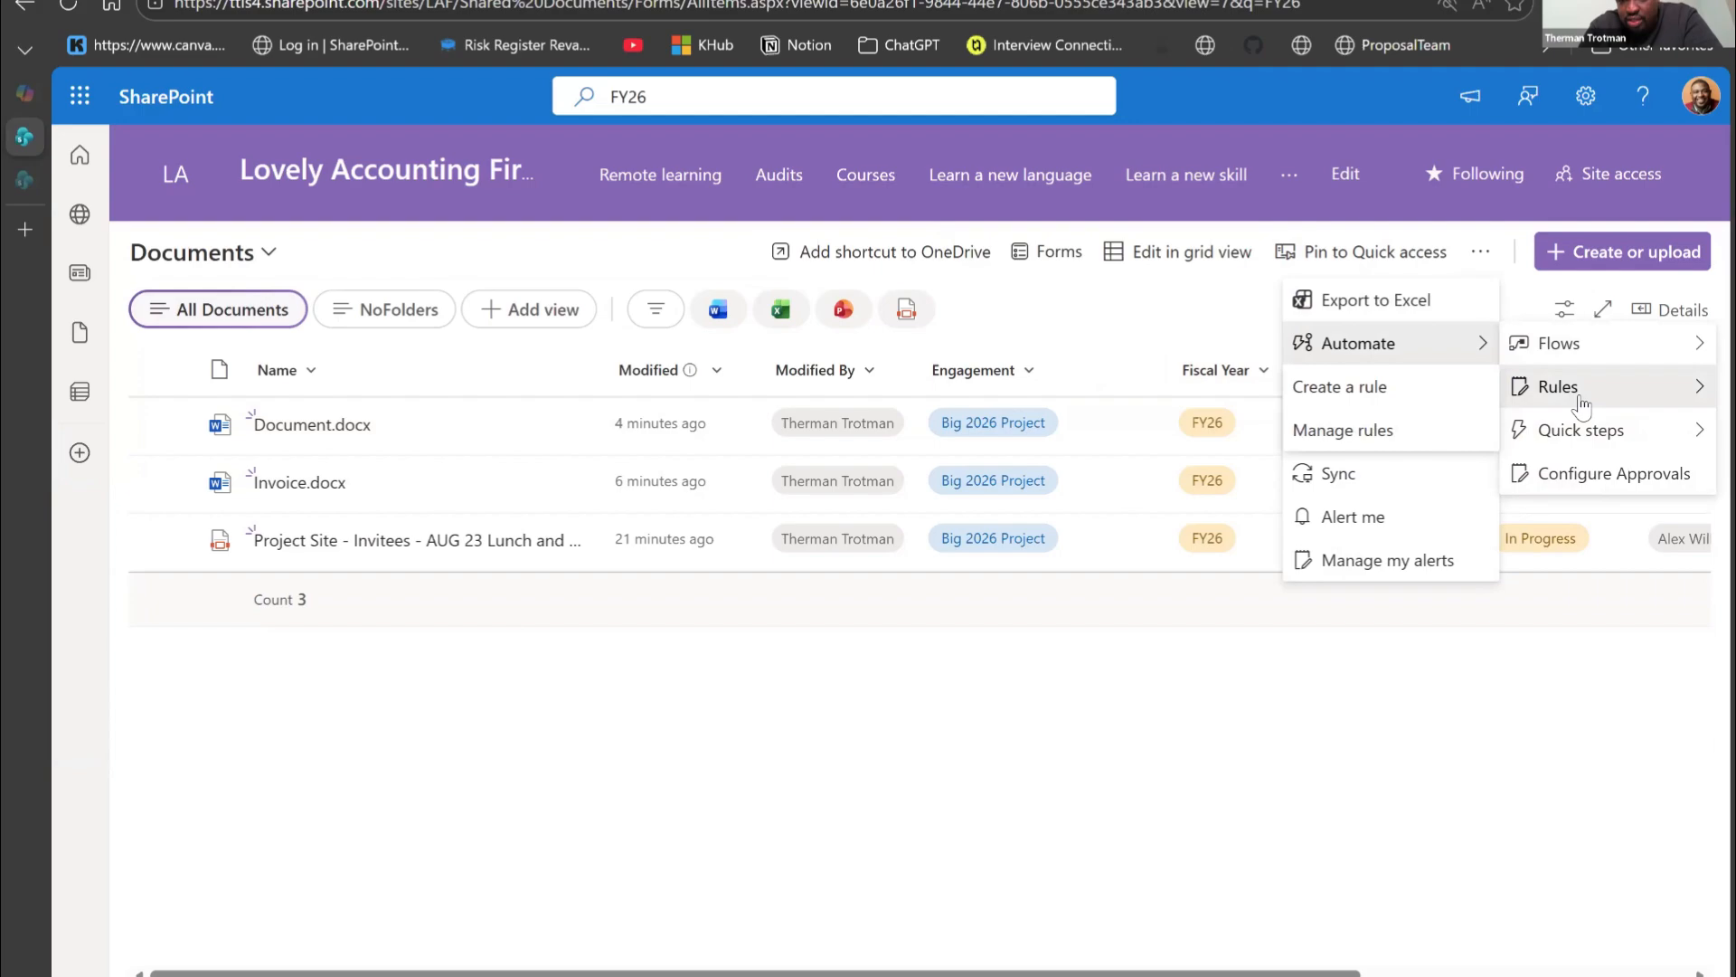
click(1381, 396)
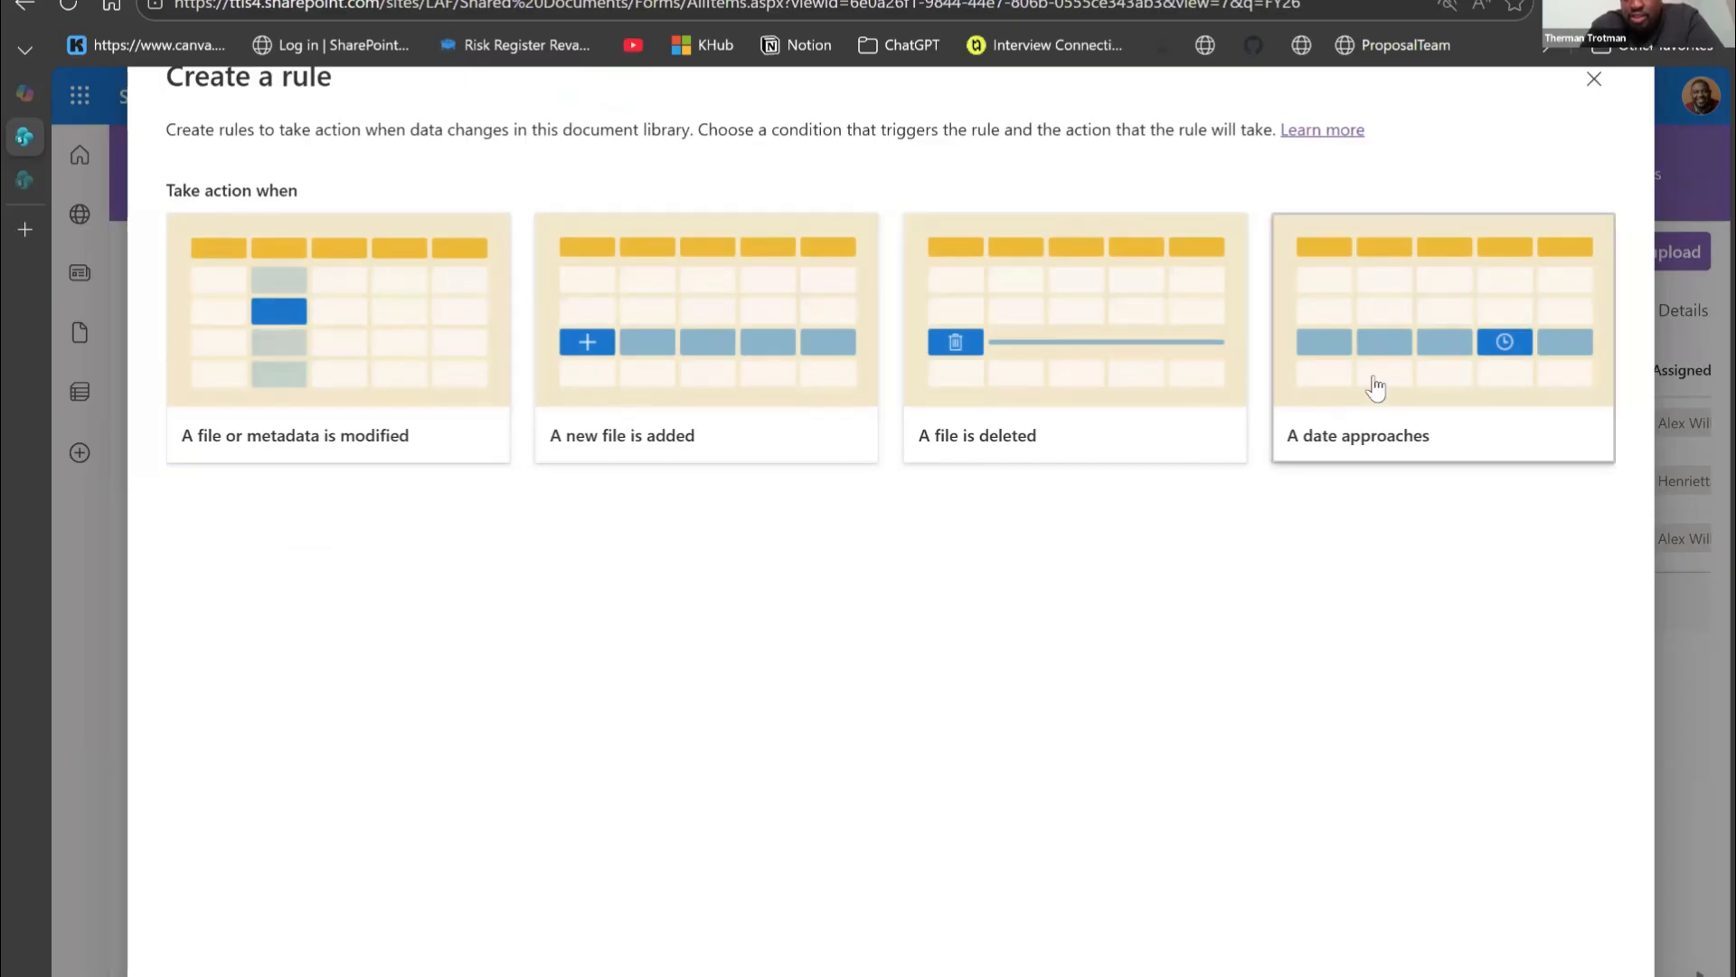
click(1415, 369)
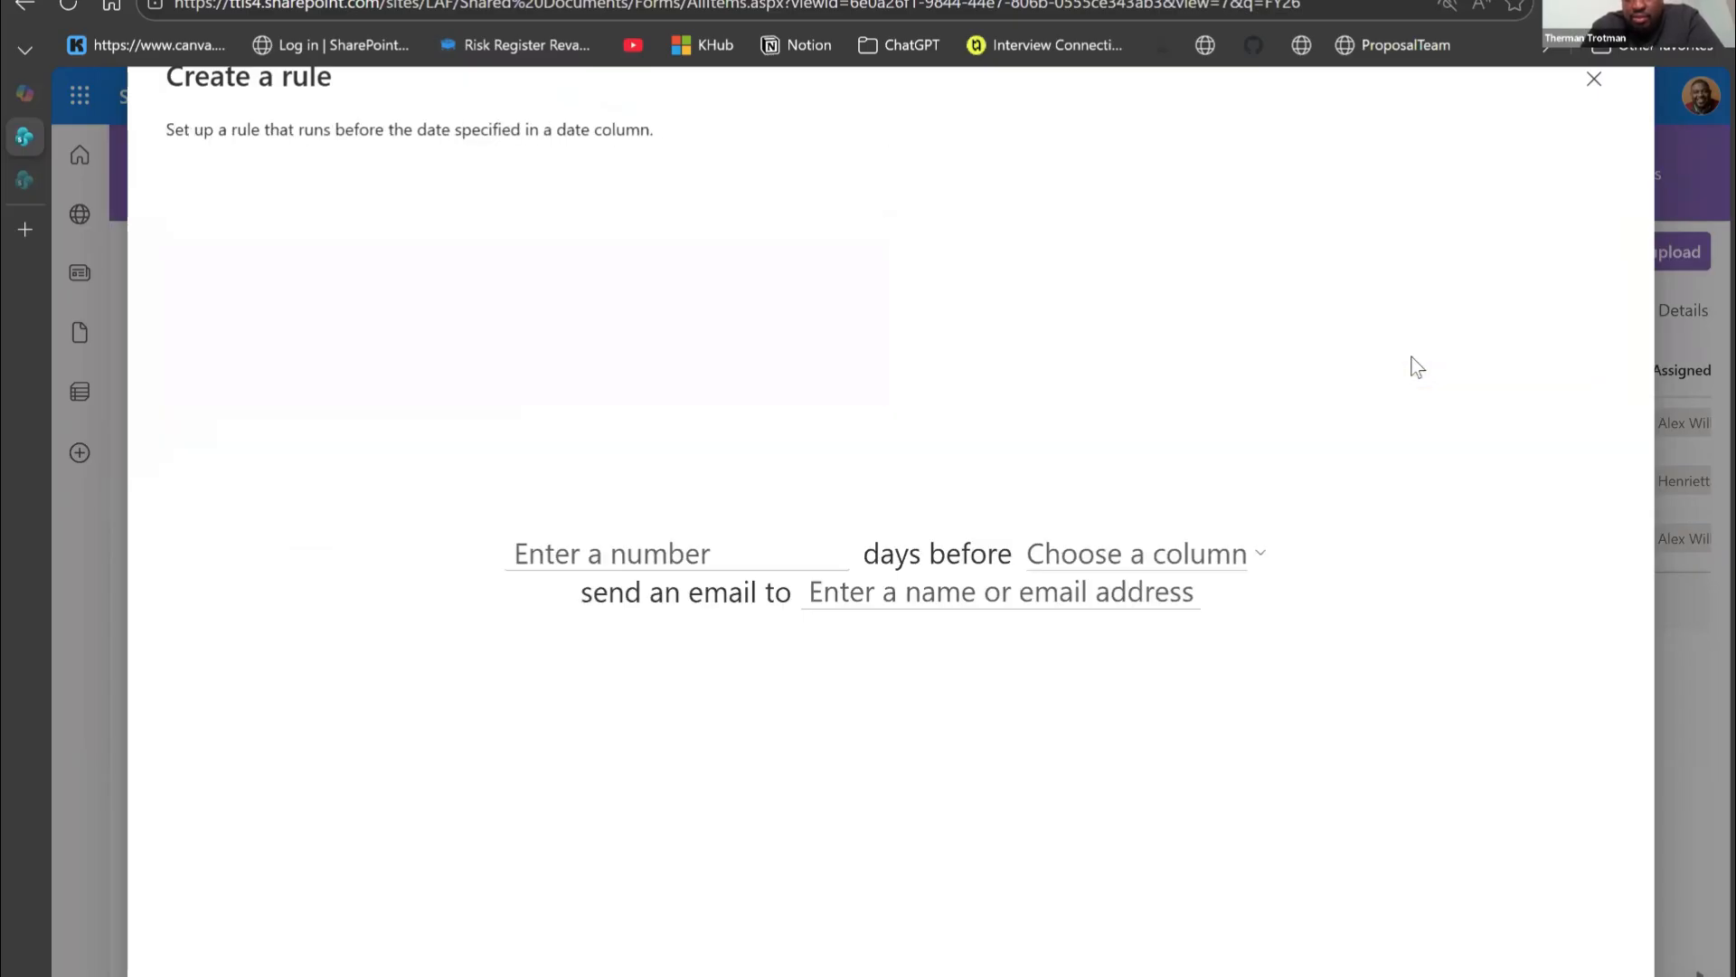
click(687, 543)
text(1)
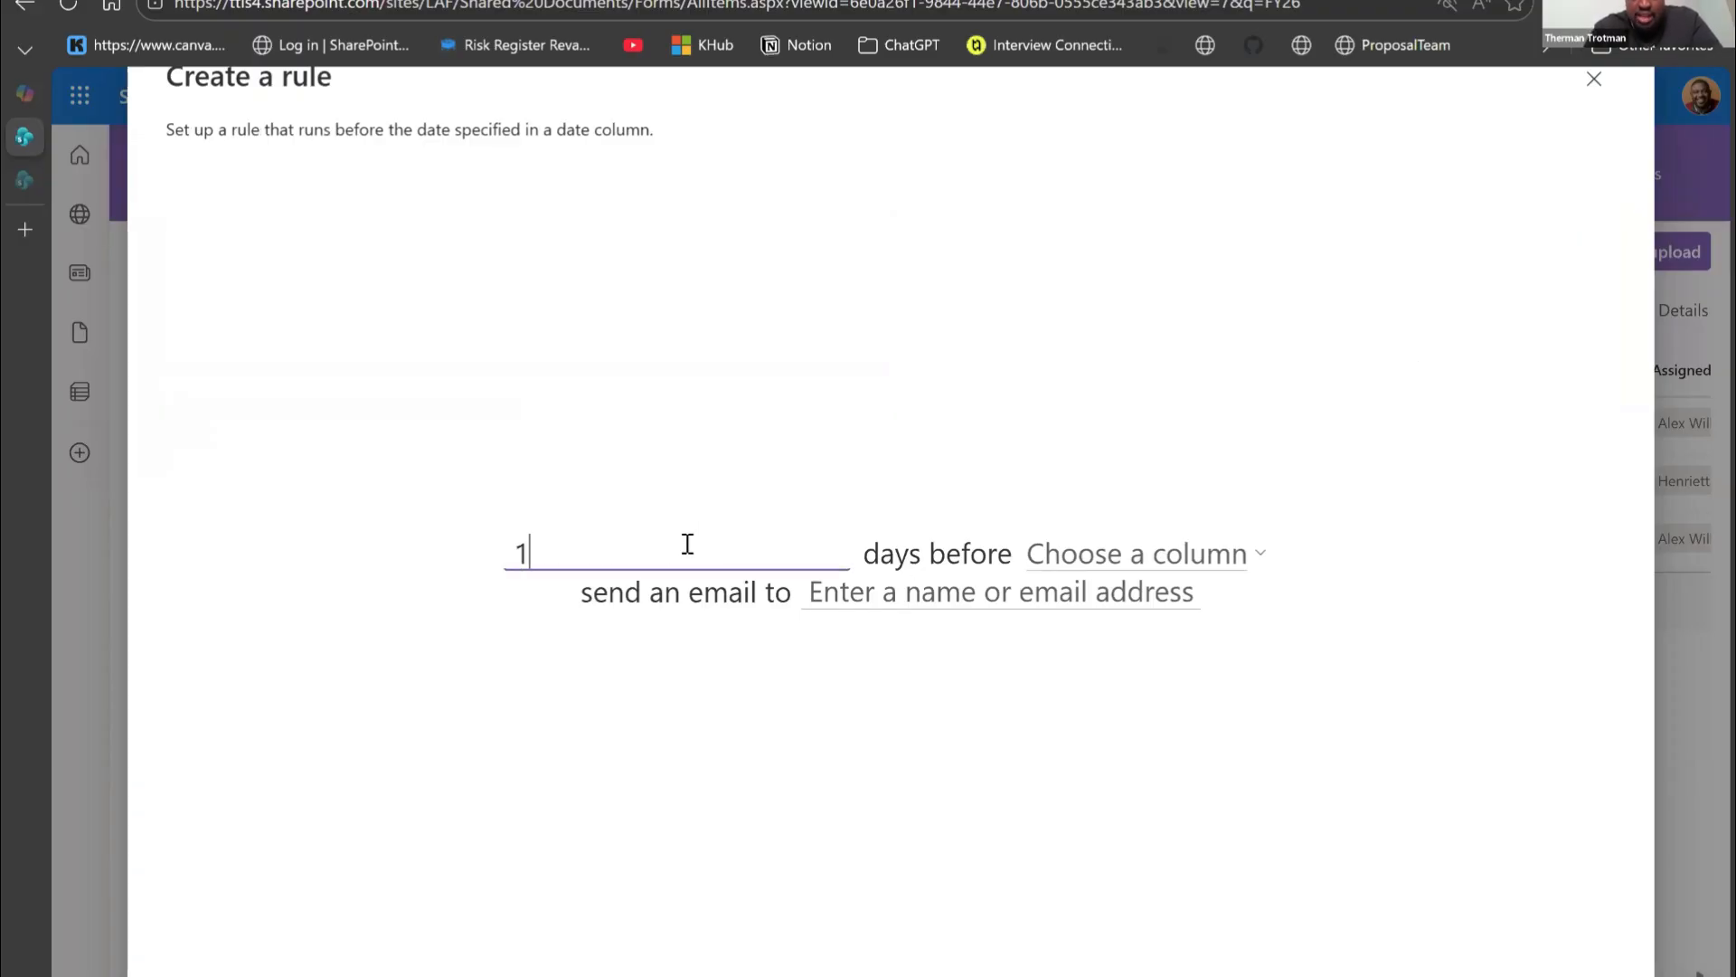
text(0)
click(1158, 555)
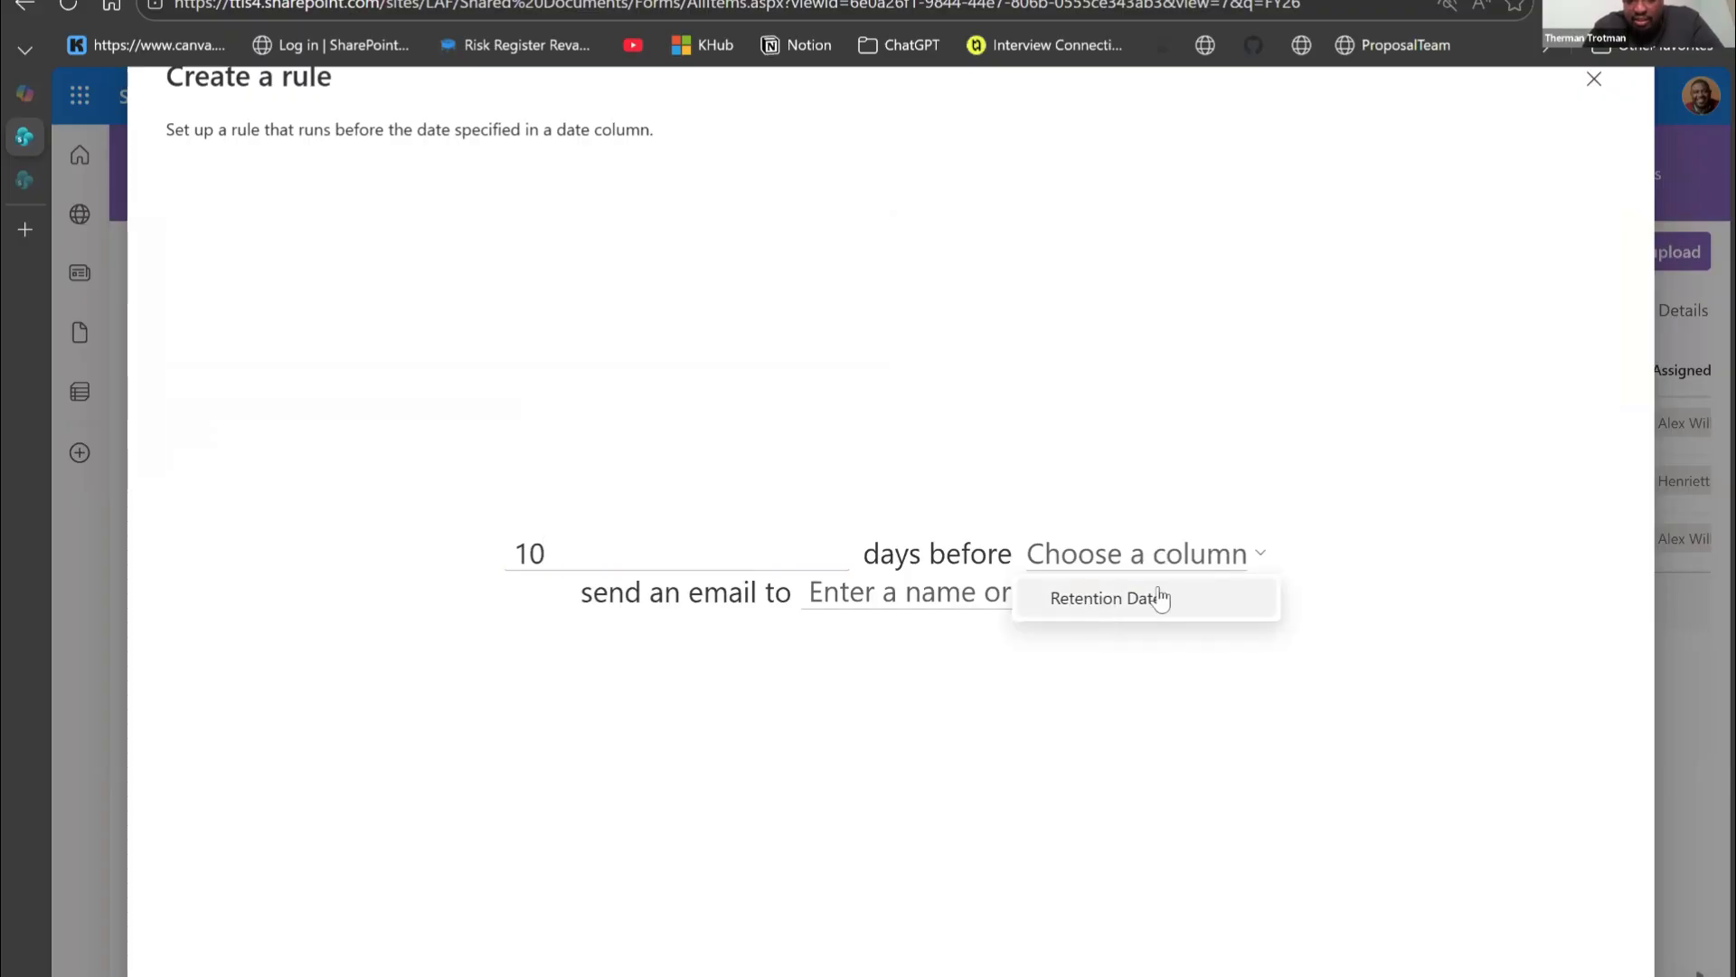
click(1161, 608)
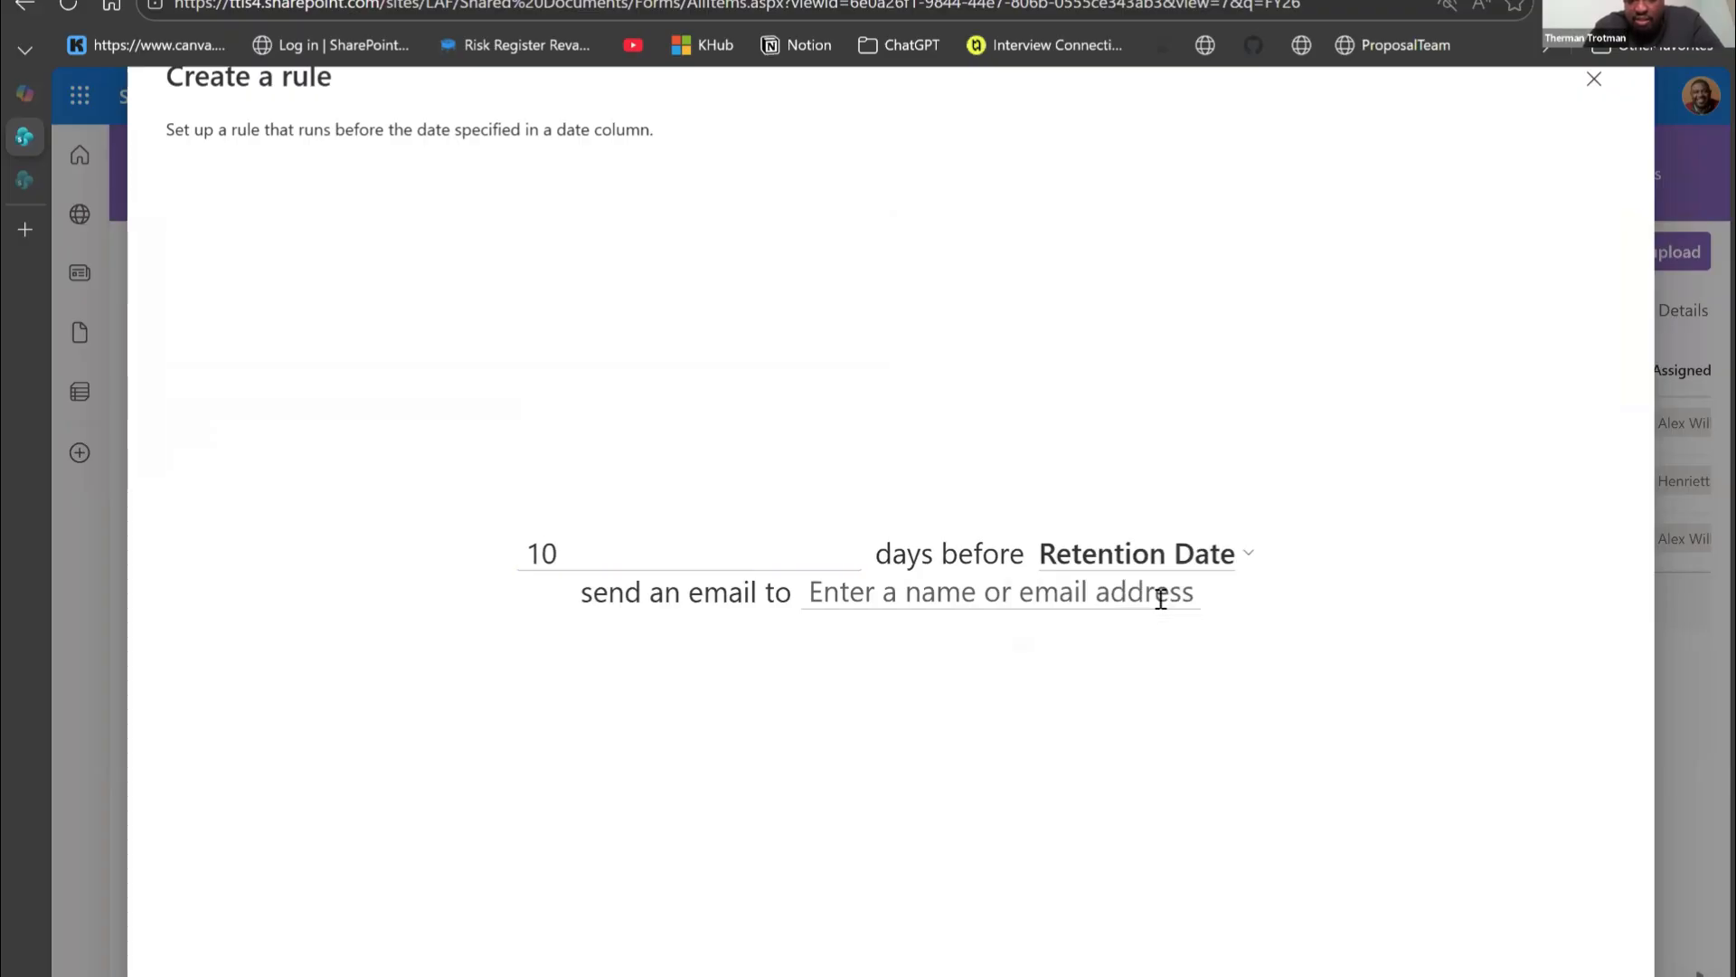
click(963, 591)
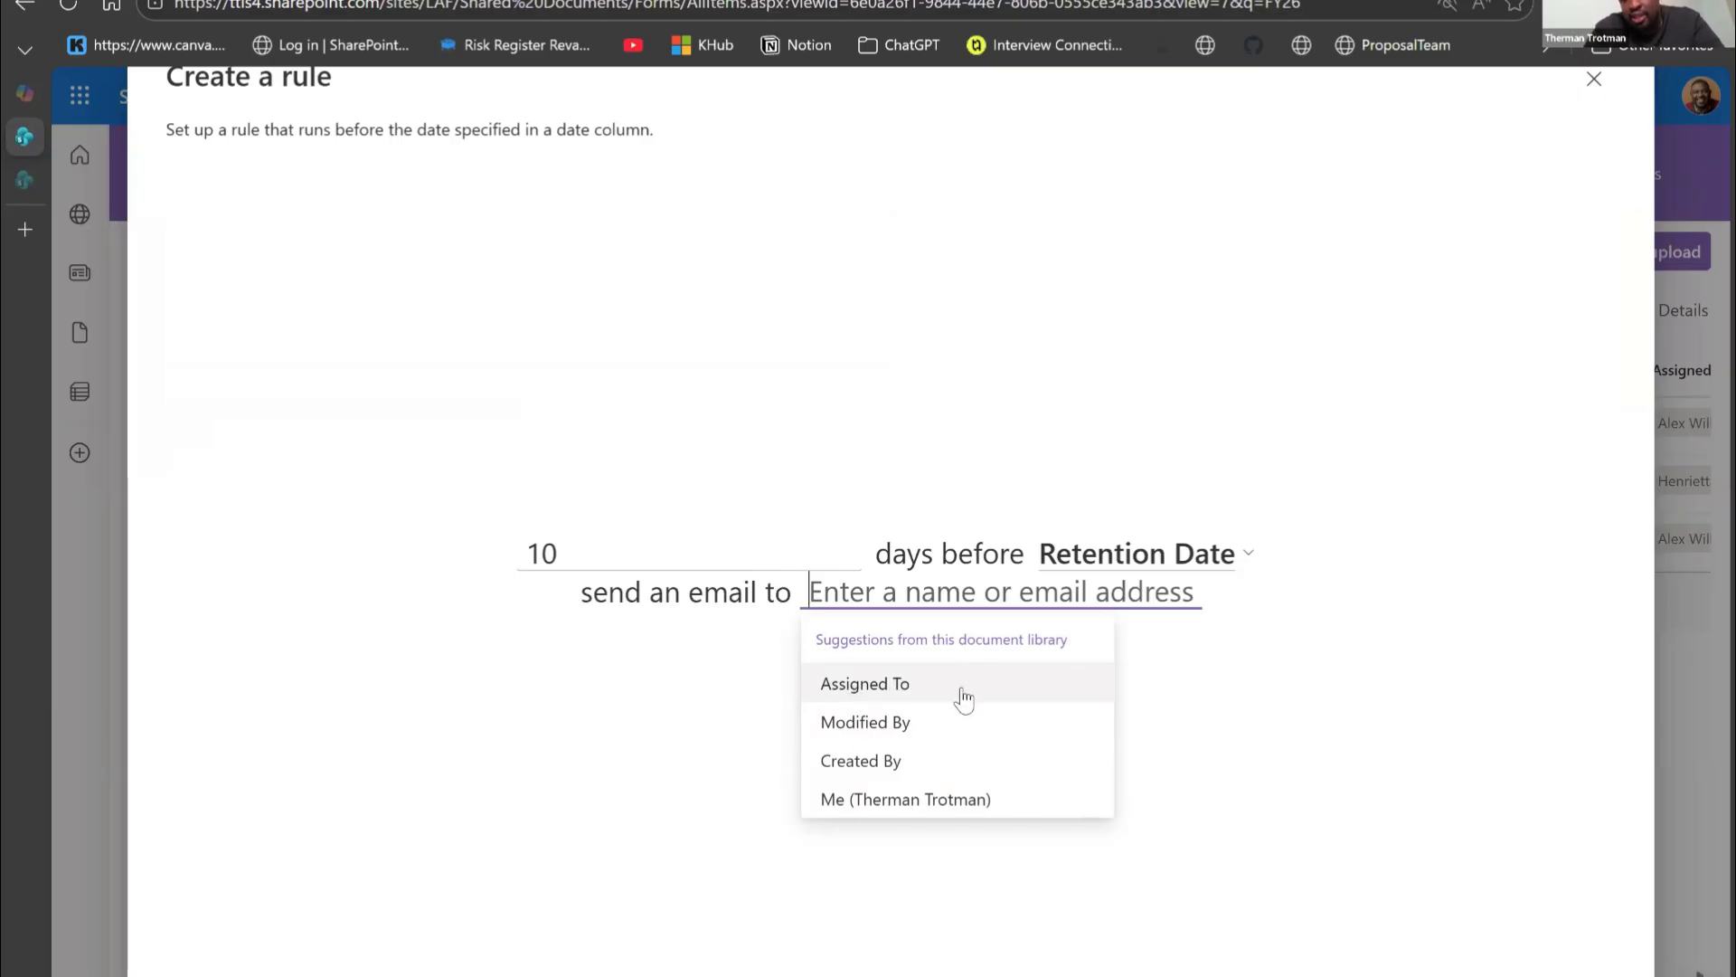
click(597, 782)
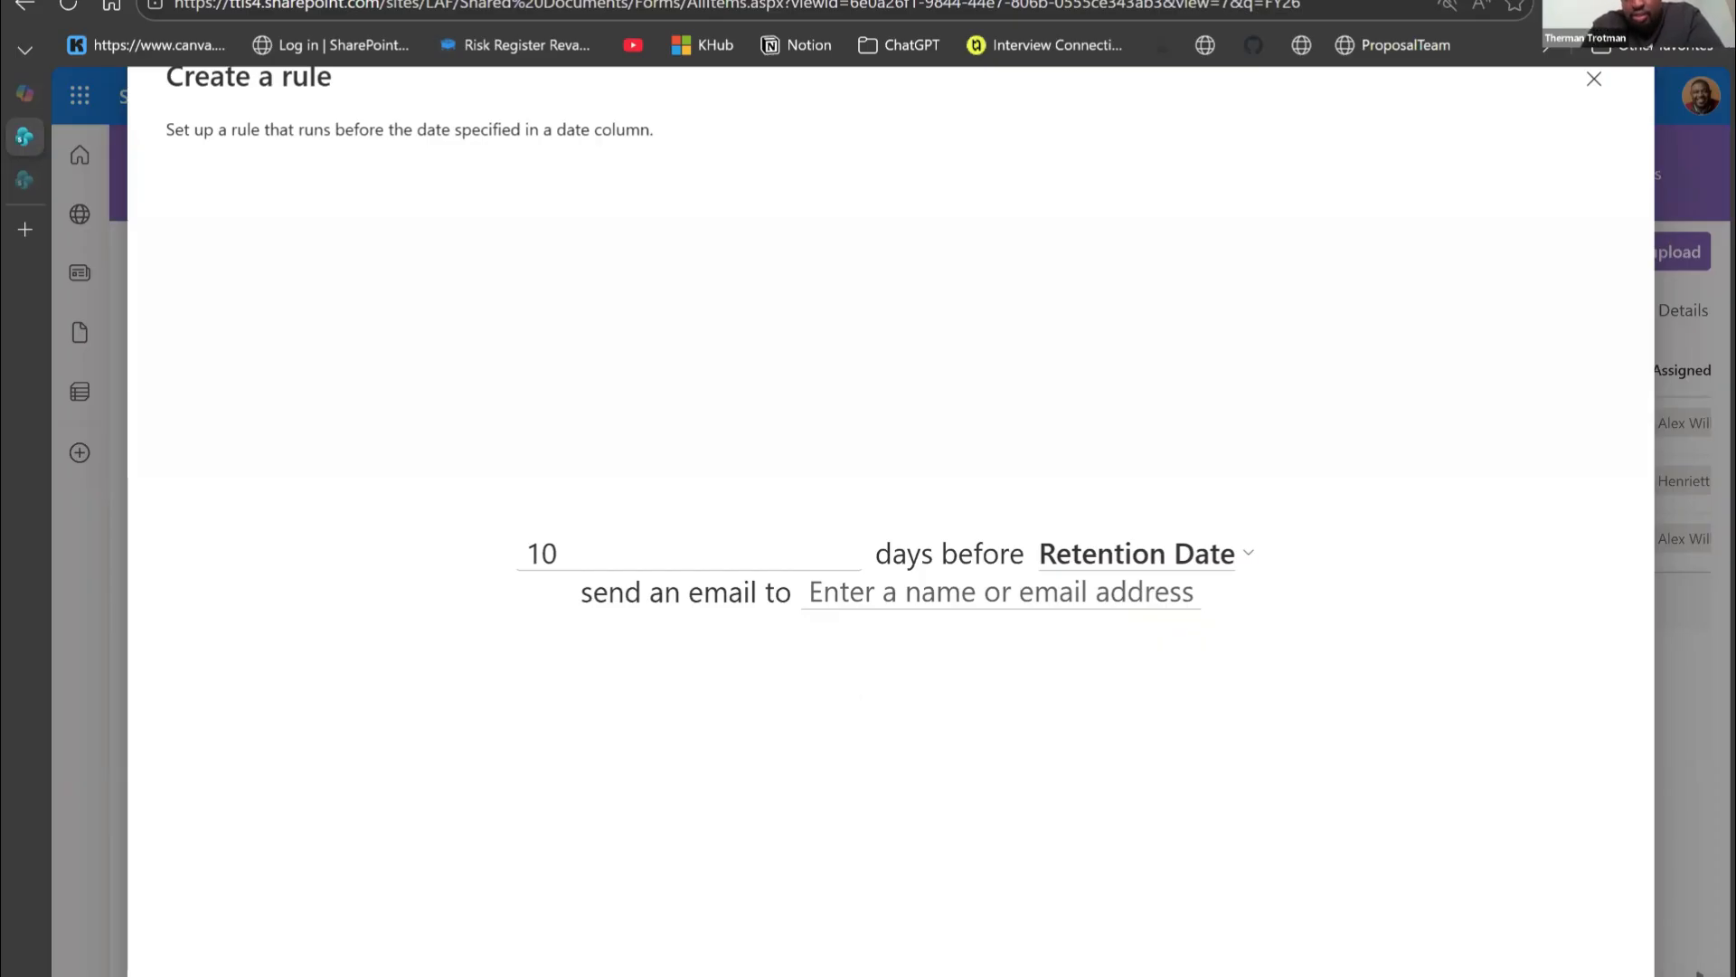
click(1593, 81)
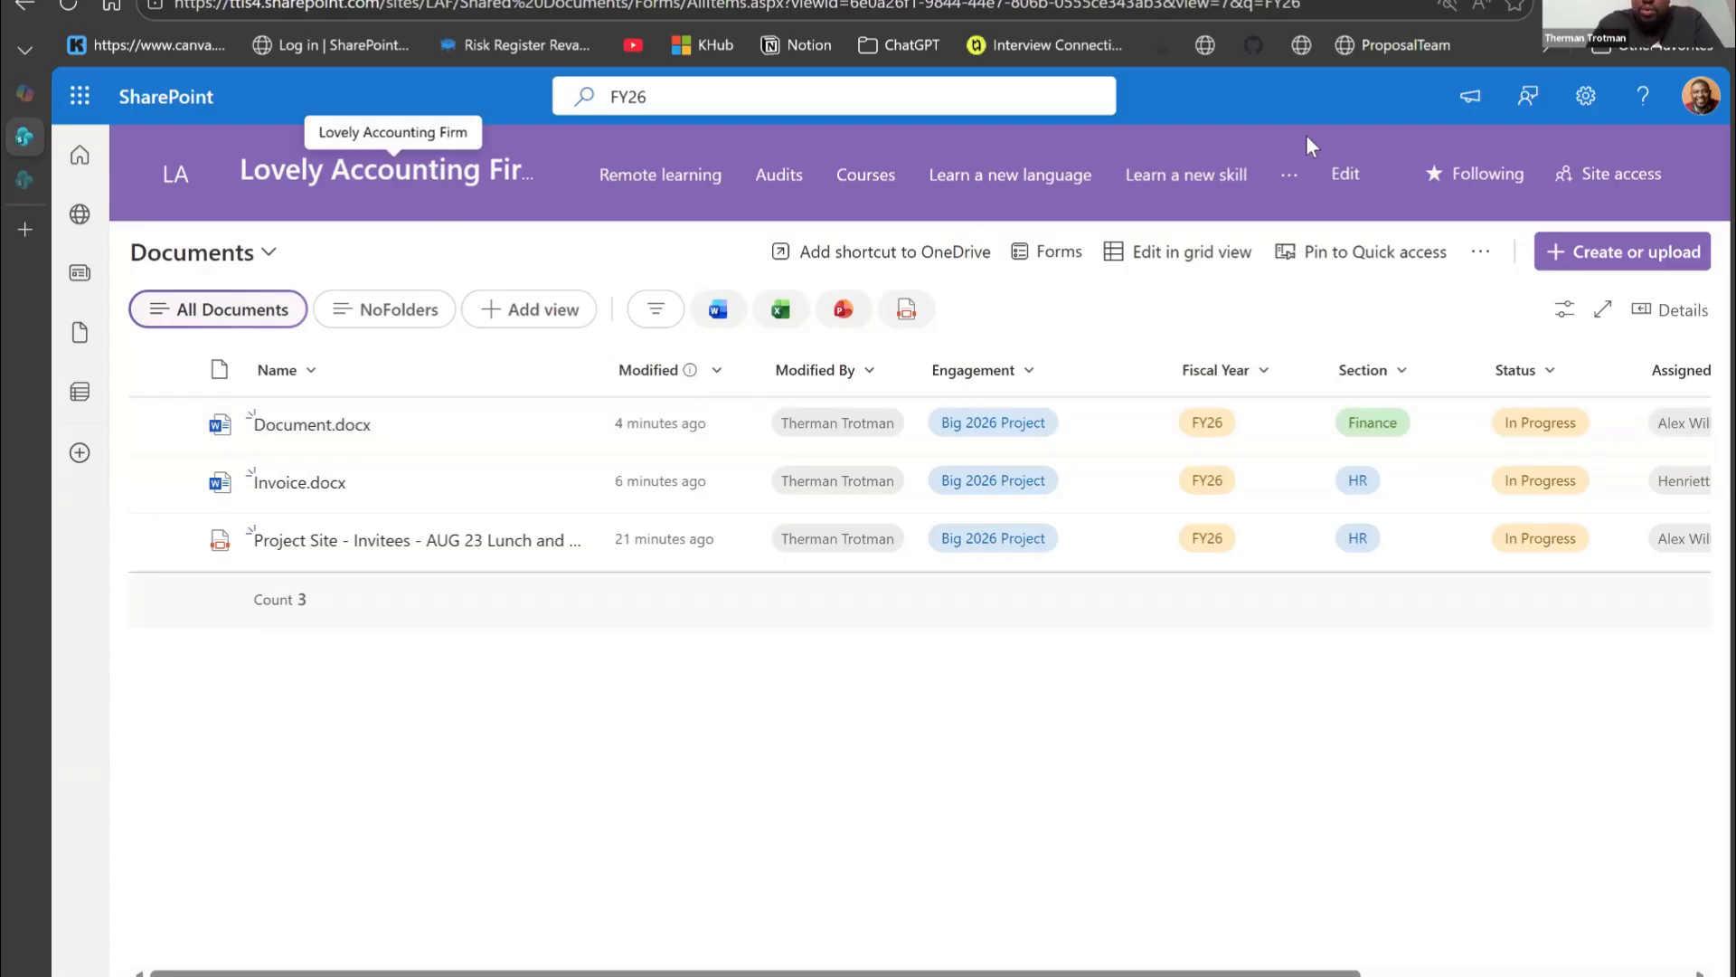
Step: Open the Request Tracker list from the site contents and look over its columns
click(418, 192)
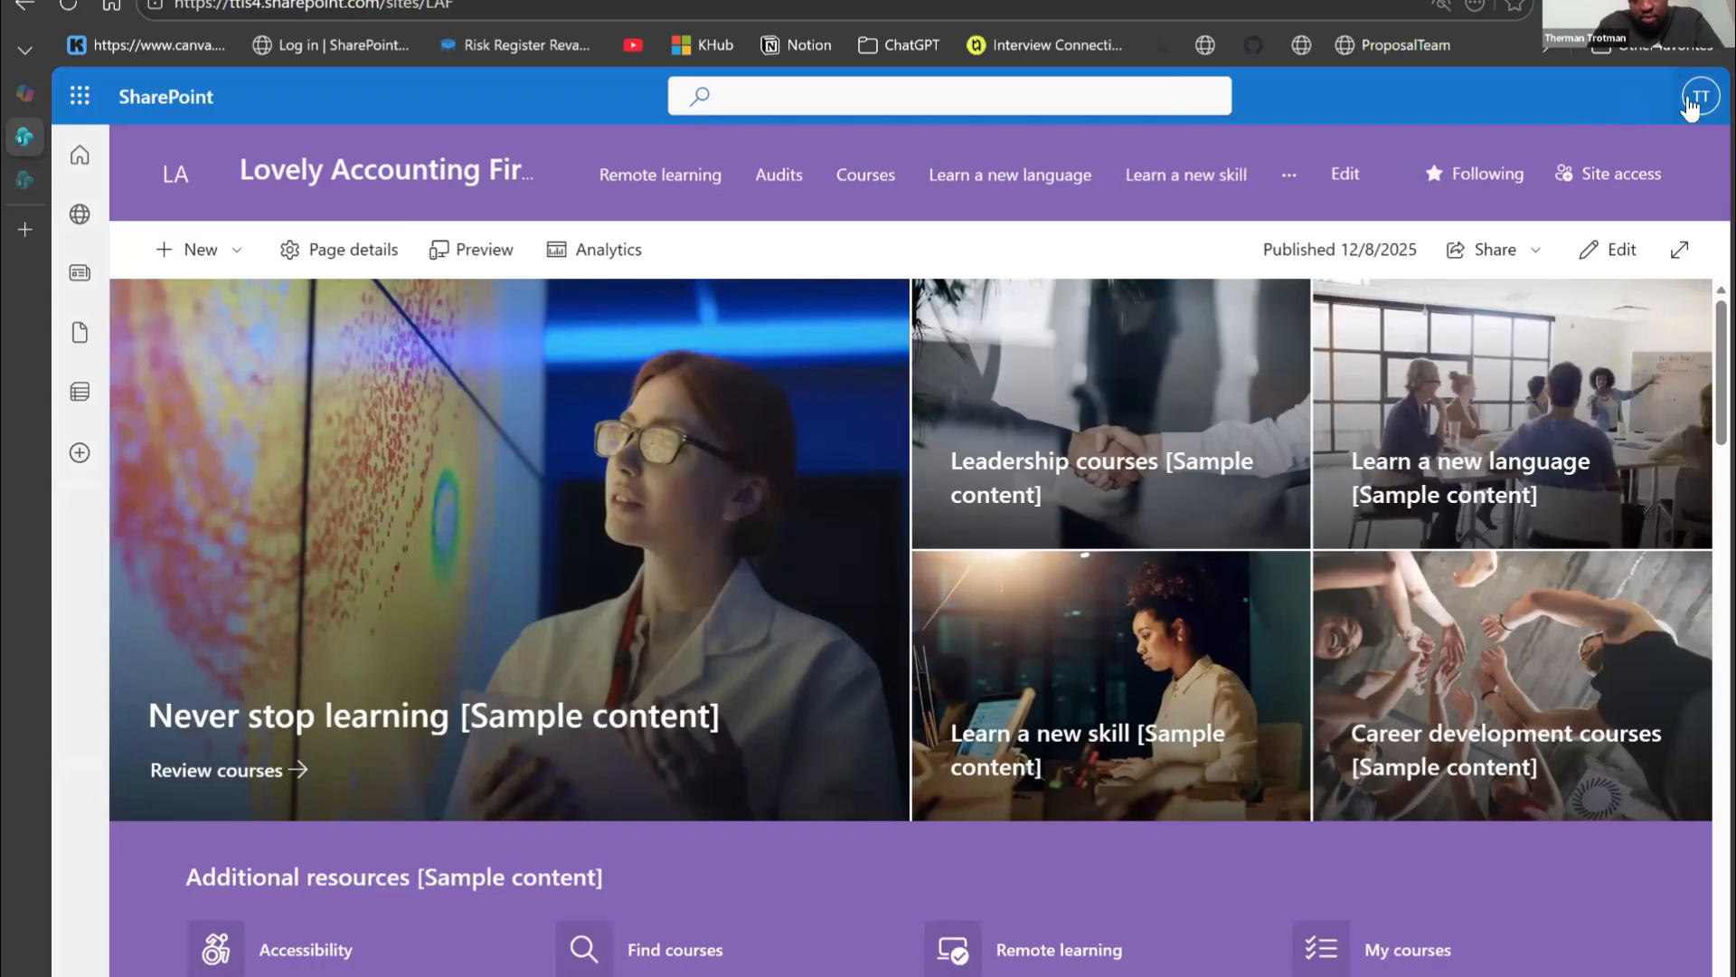
click(1689, 102)
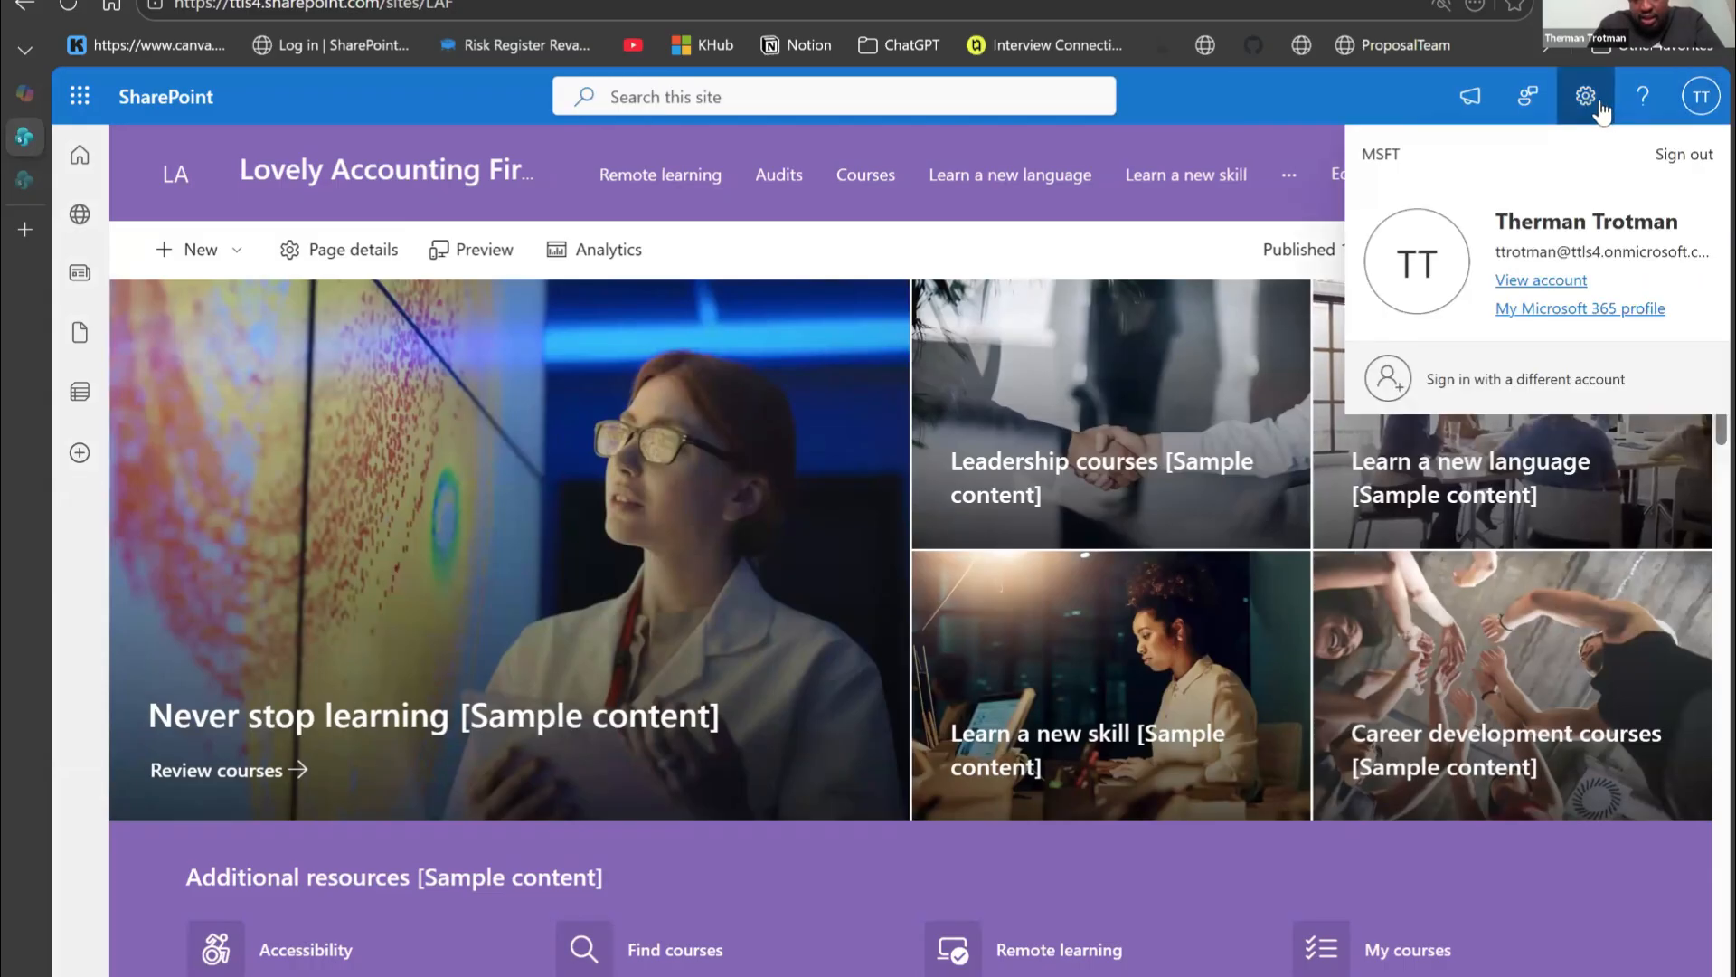
click(1597, 107)
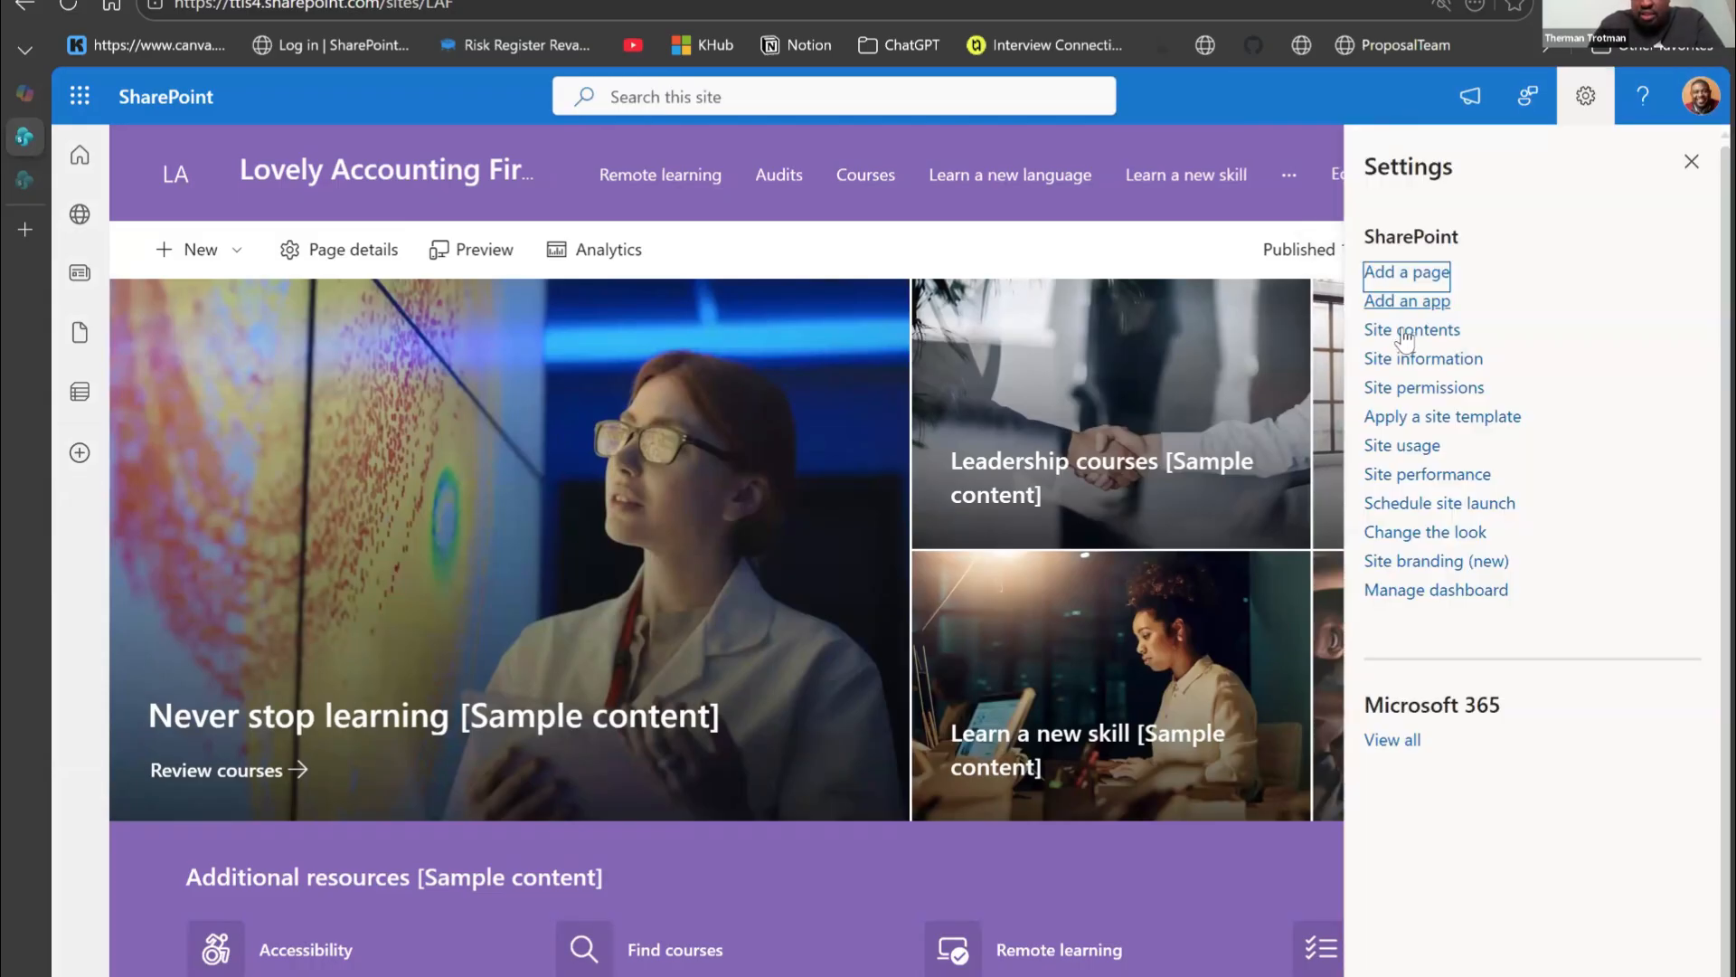
click(1407, 331)
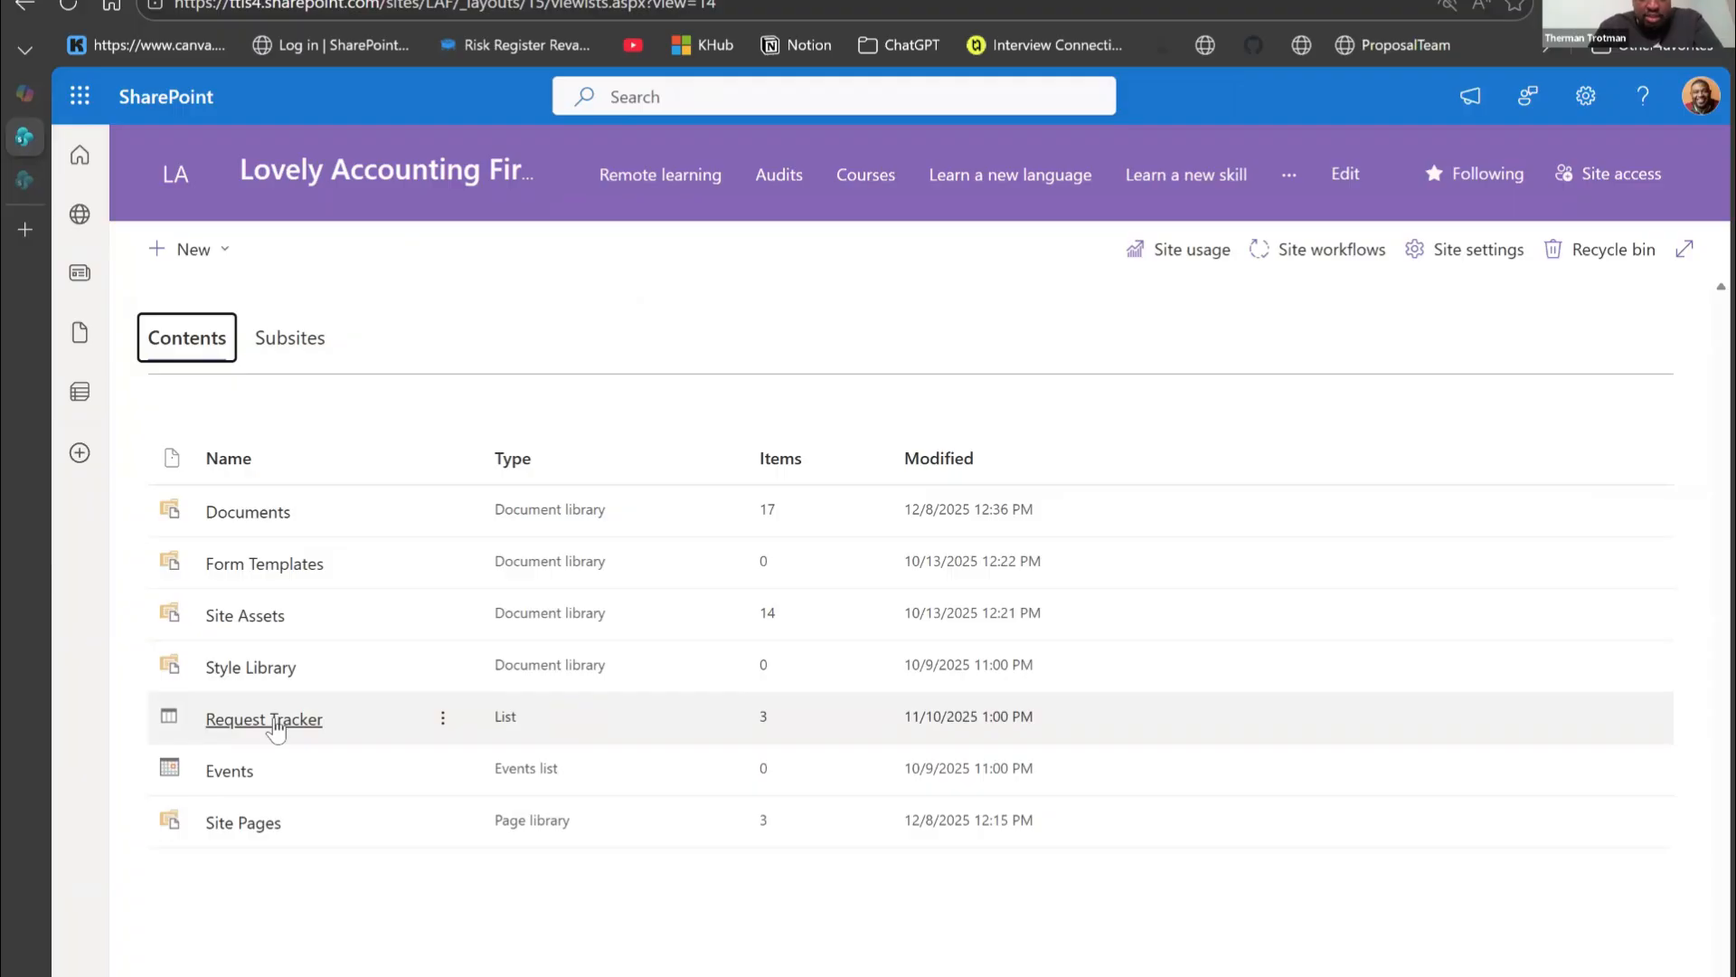
click(274, 720)
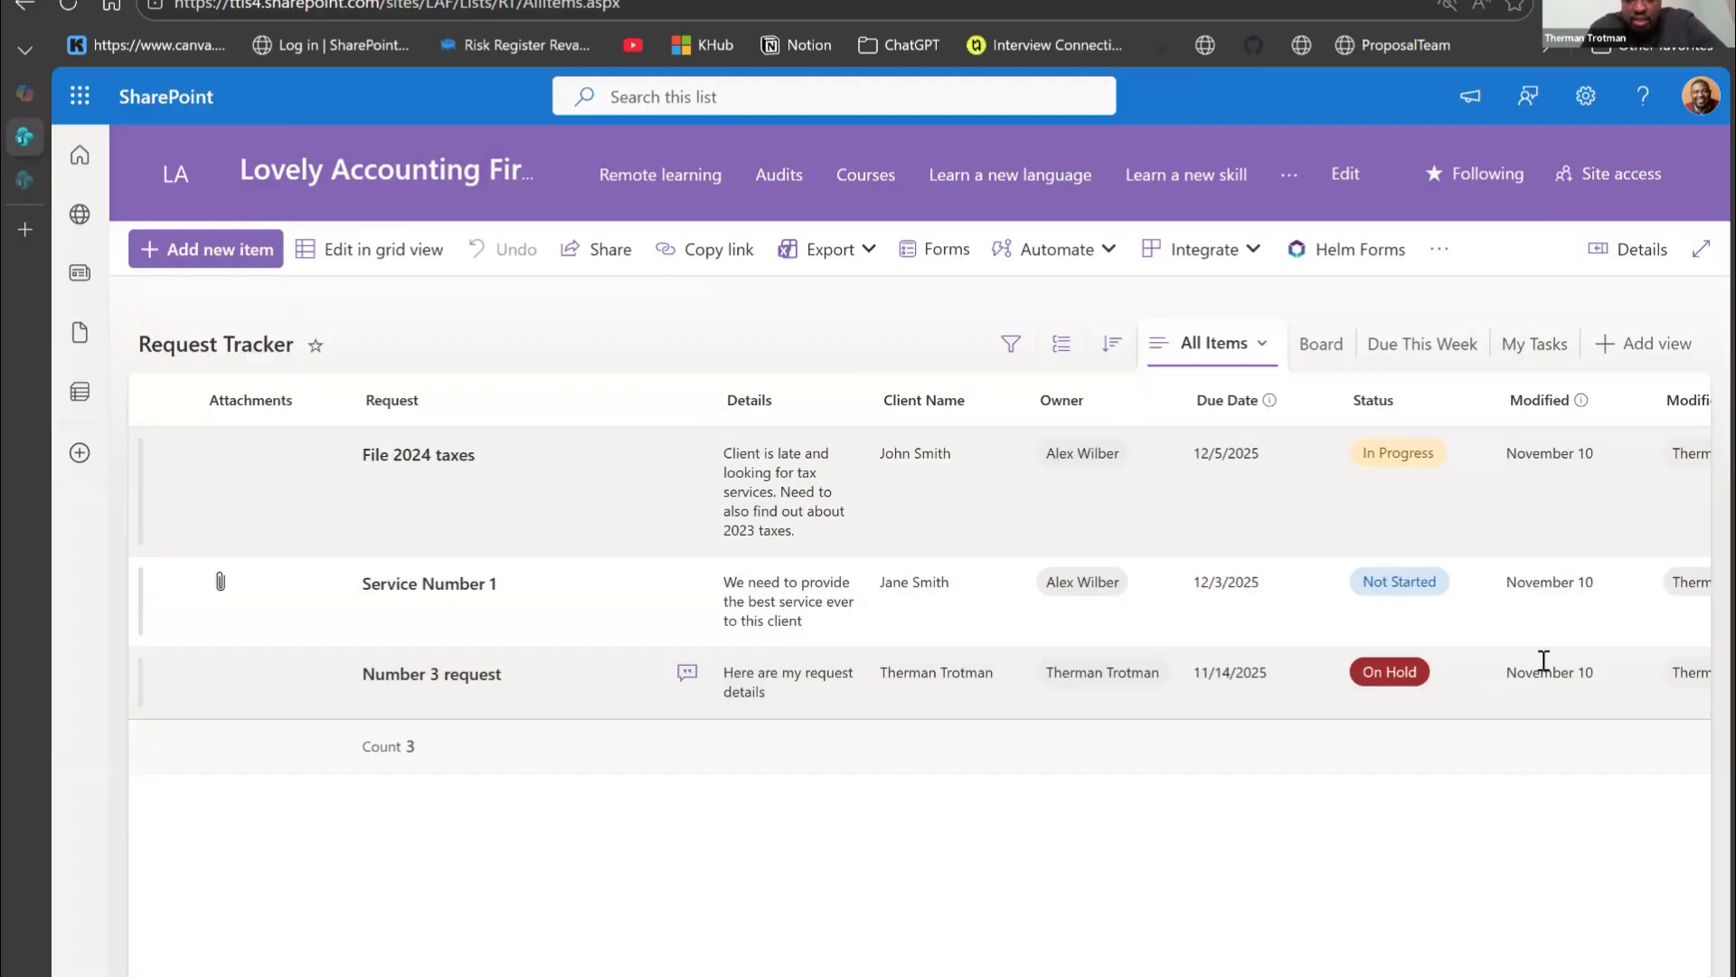
scroll(856, 552, right, 3)
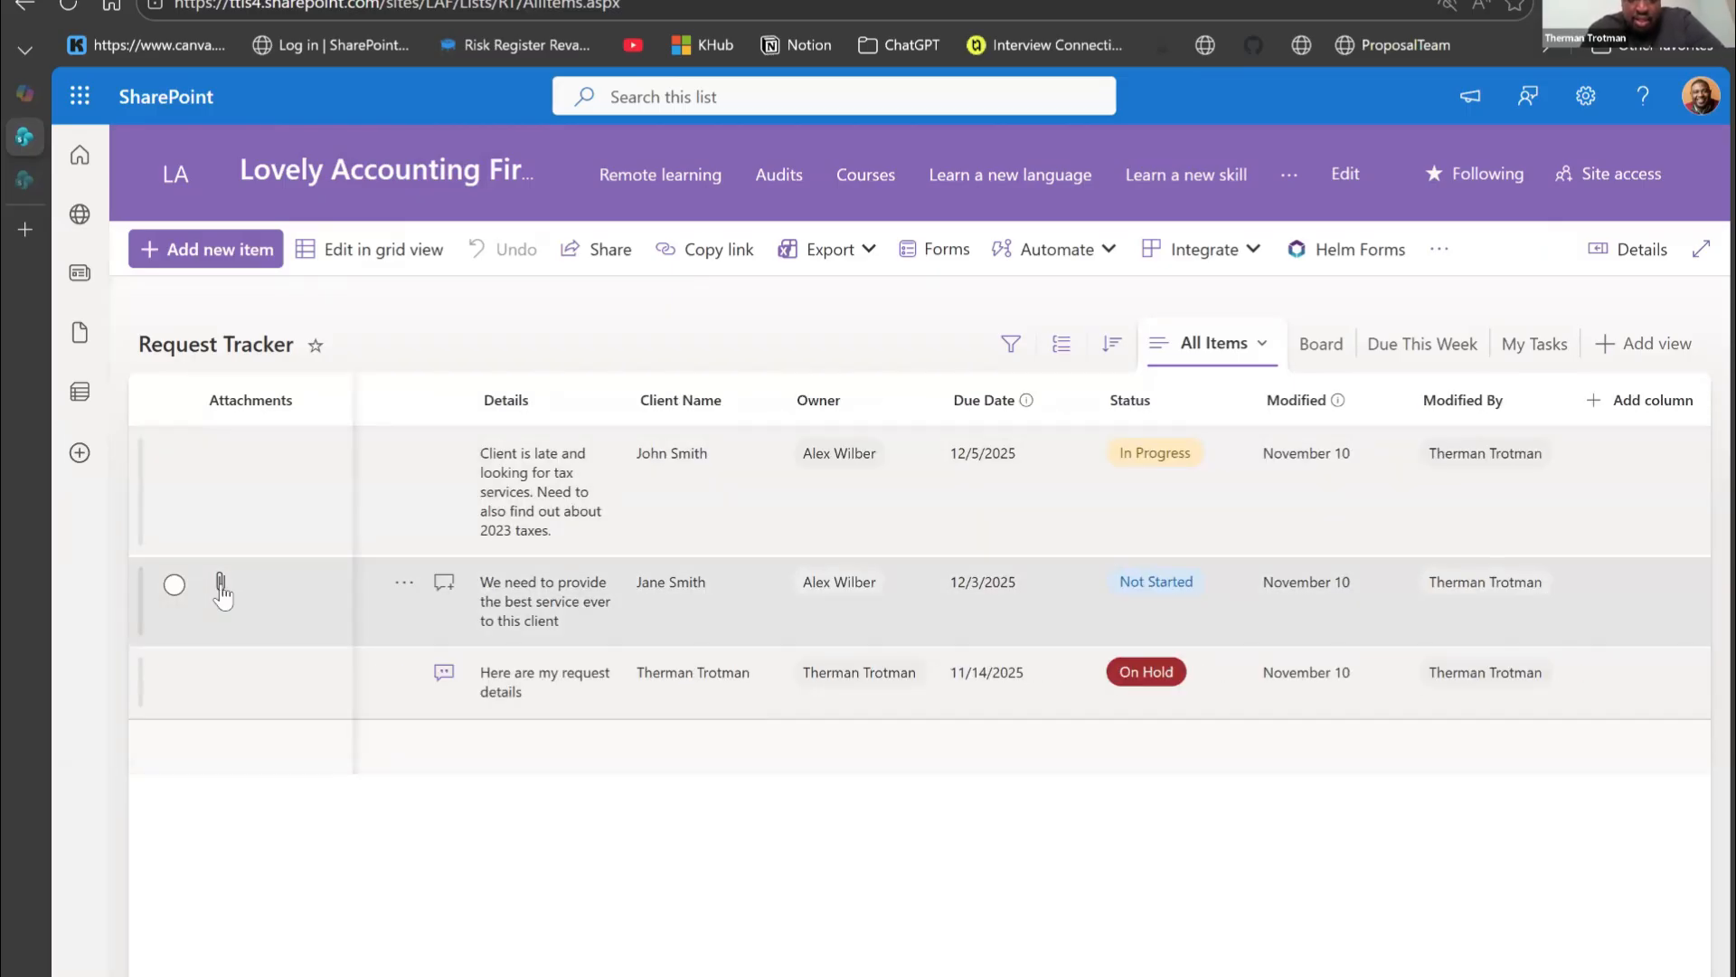
scroll(562, 624, left, 3)
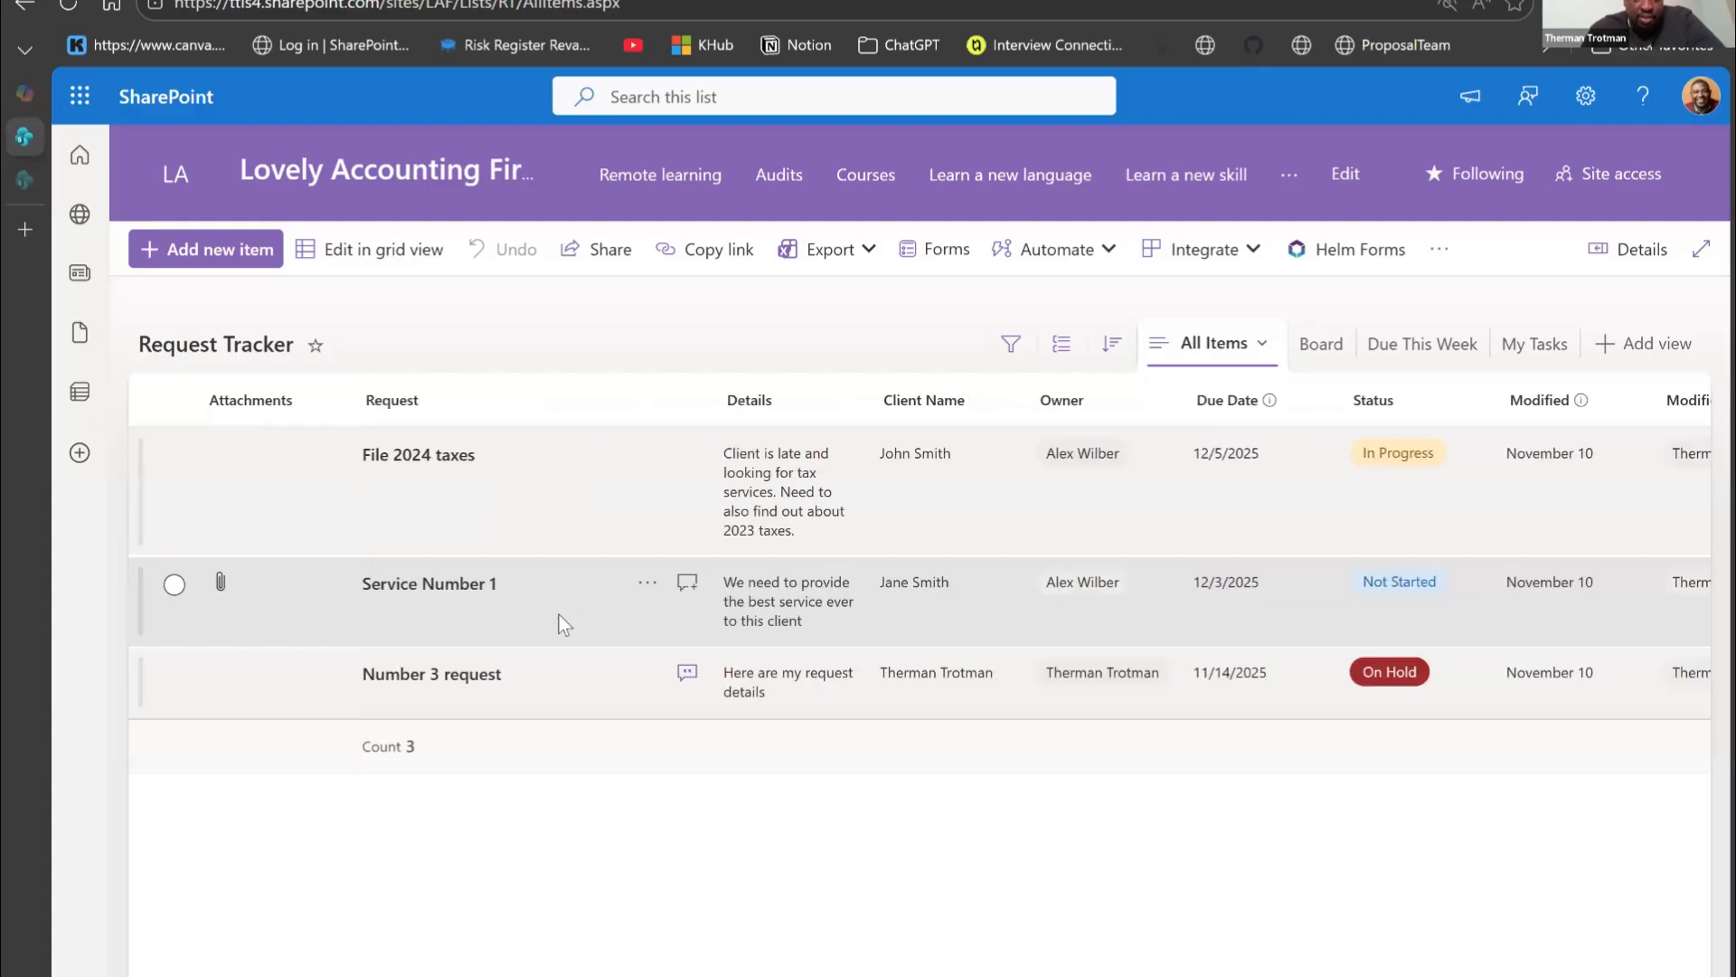
Step: View the attachment 1 day to go.jpg of the Service Number 1 request and close both the image and the item
double_click(611, 615)
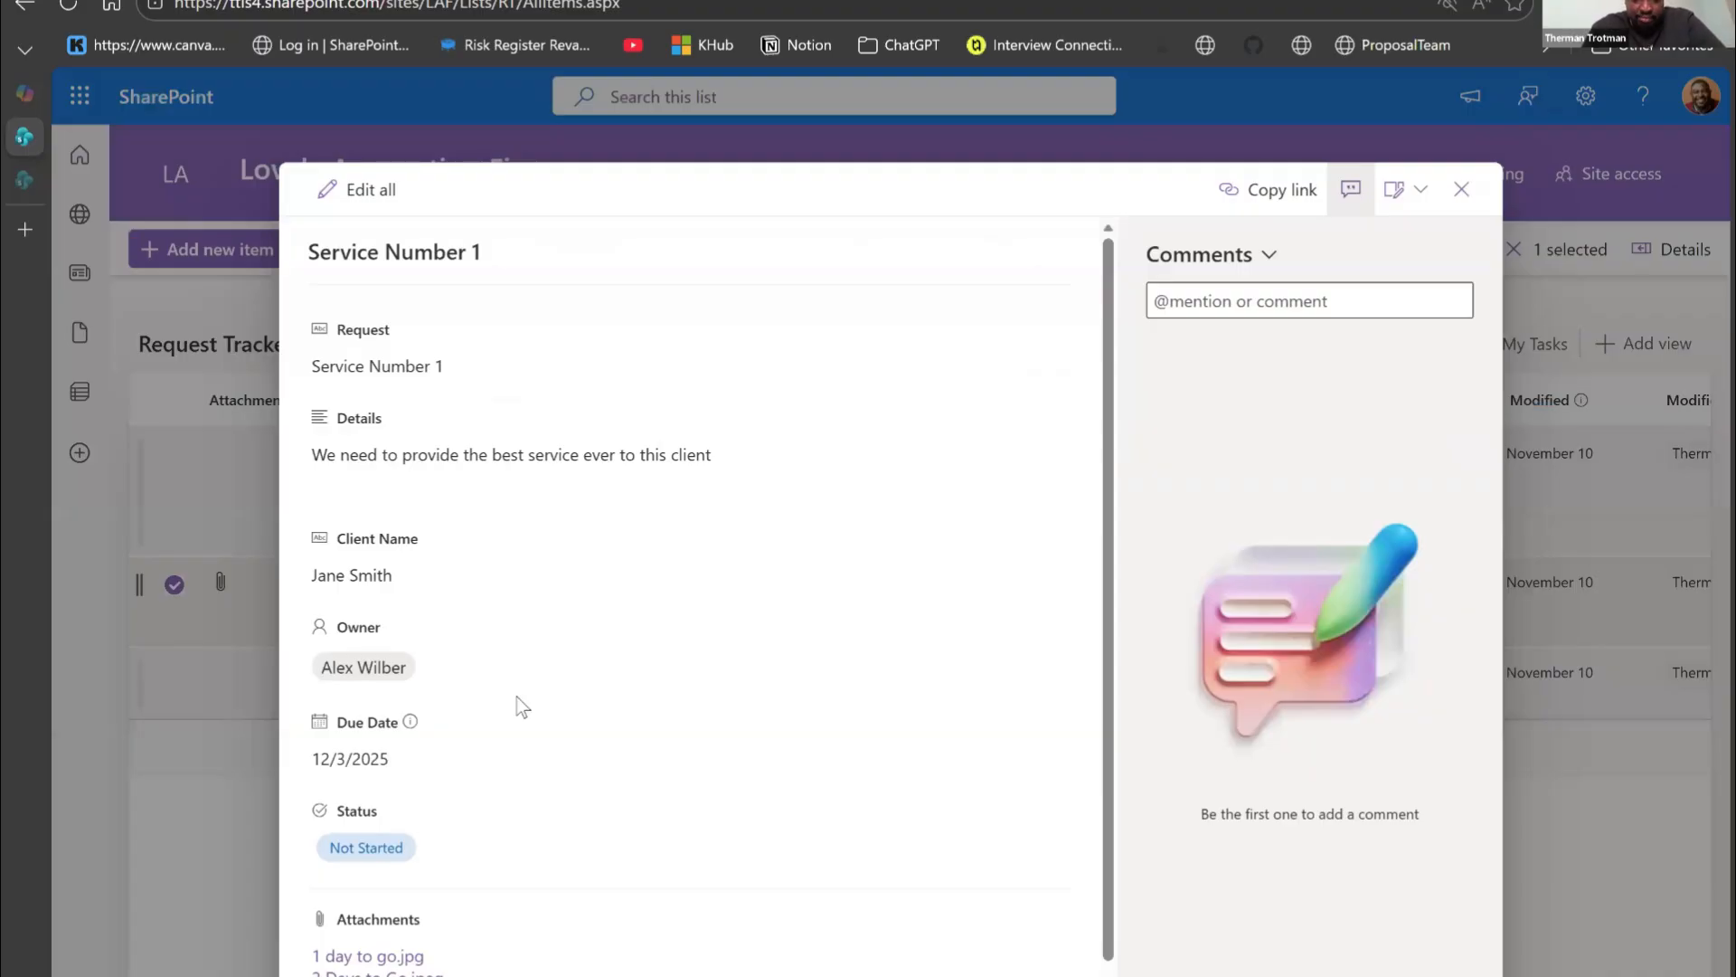
scroll(517, 696, down, 1)
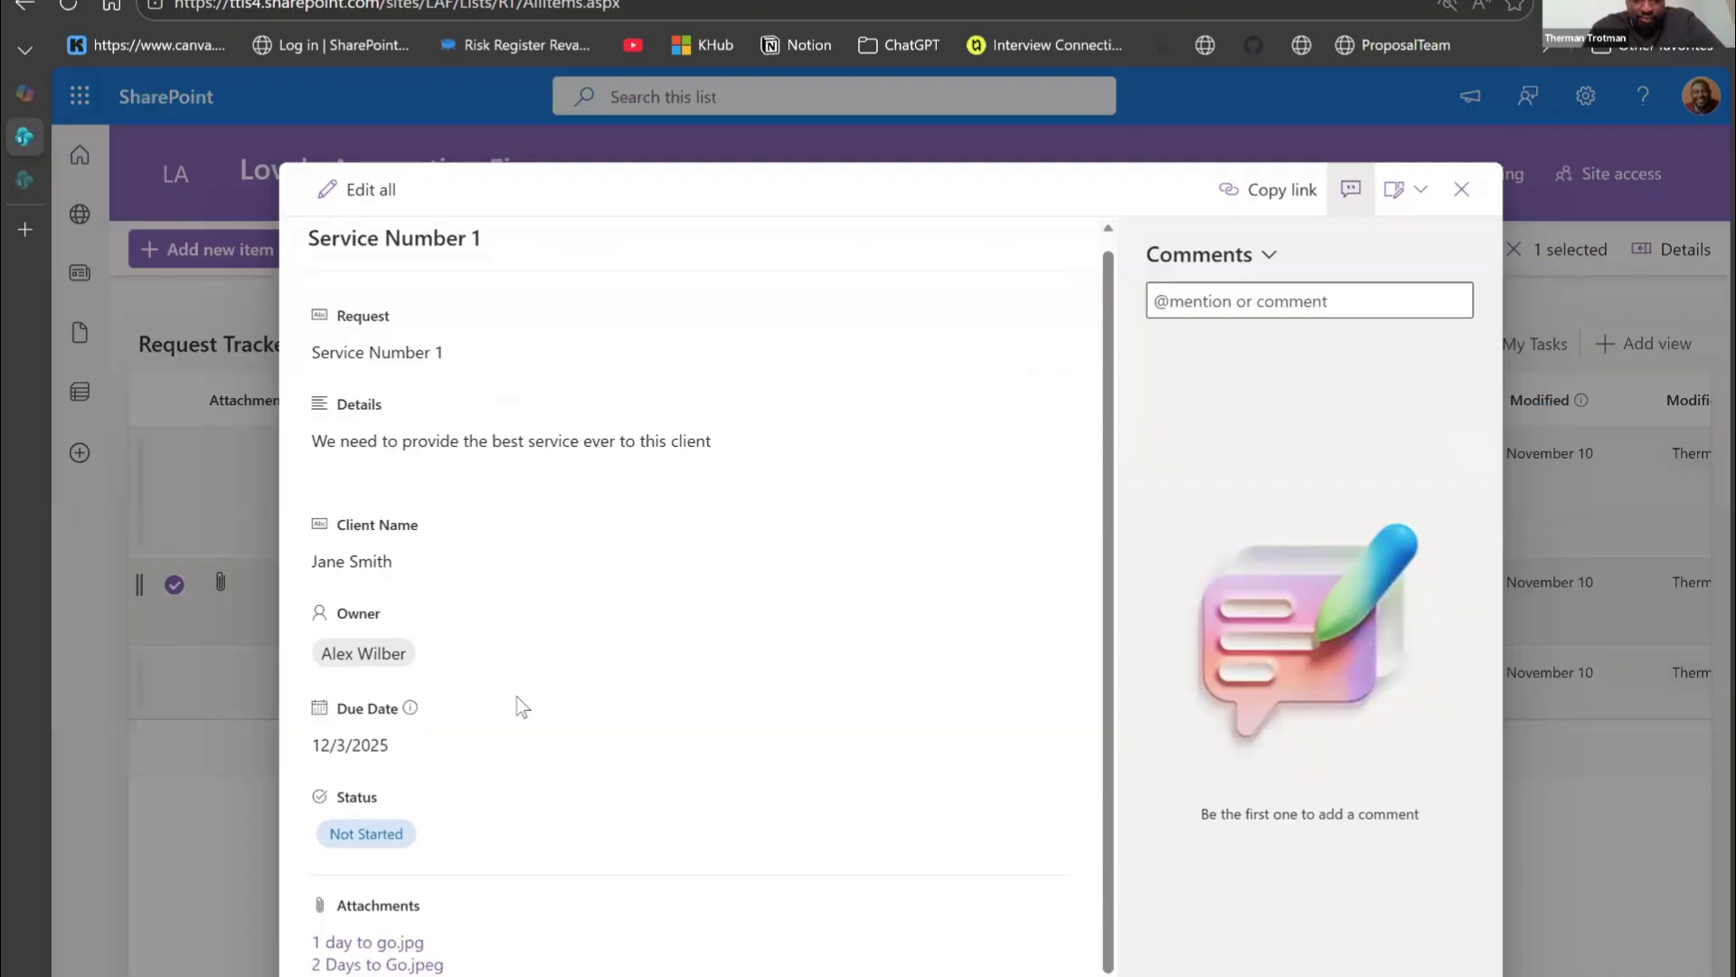
click(390, 944)
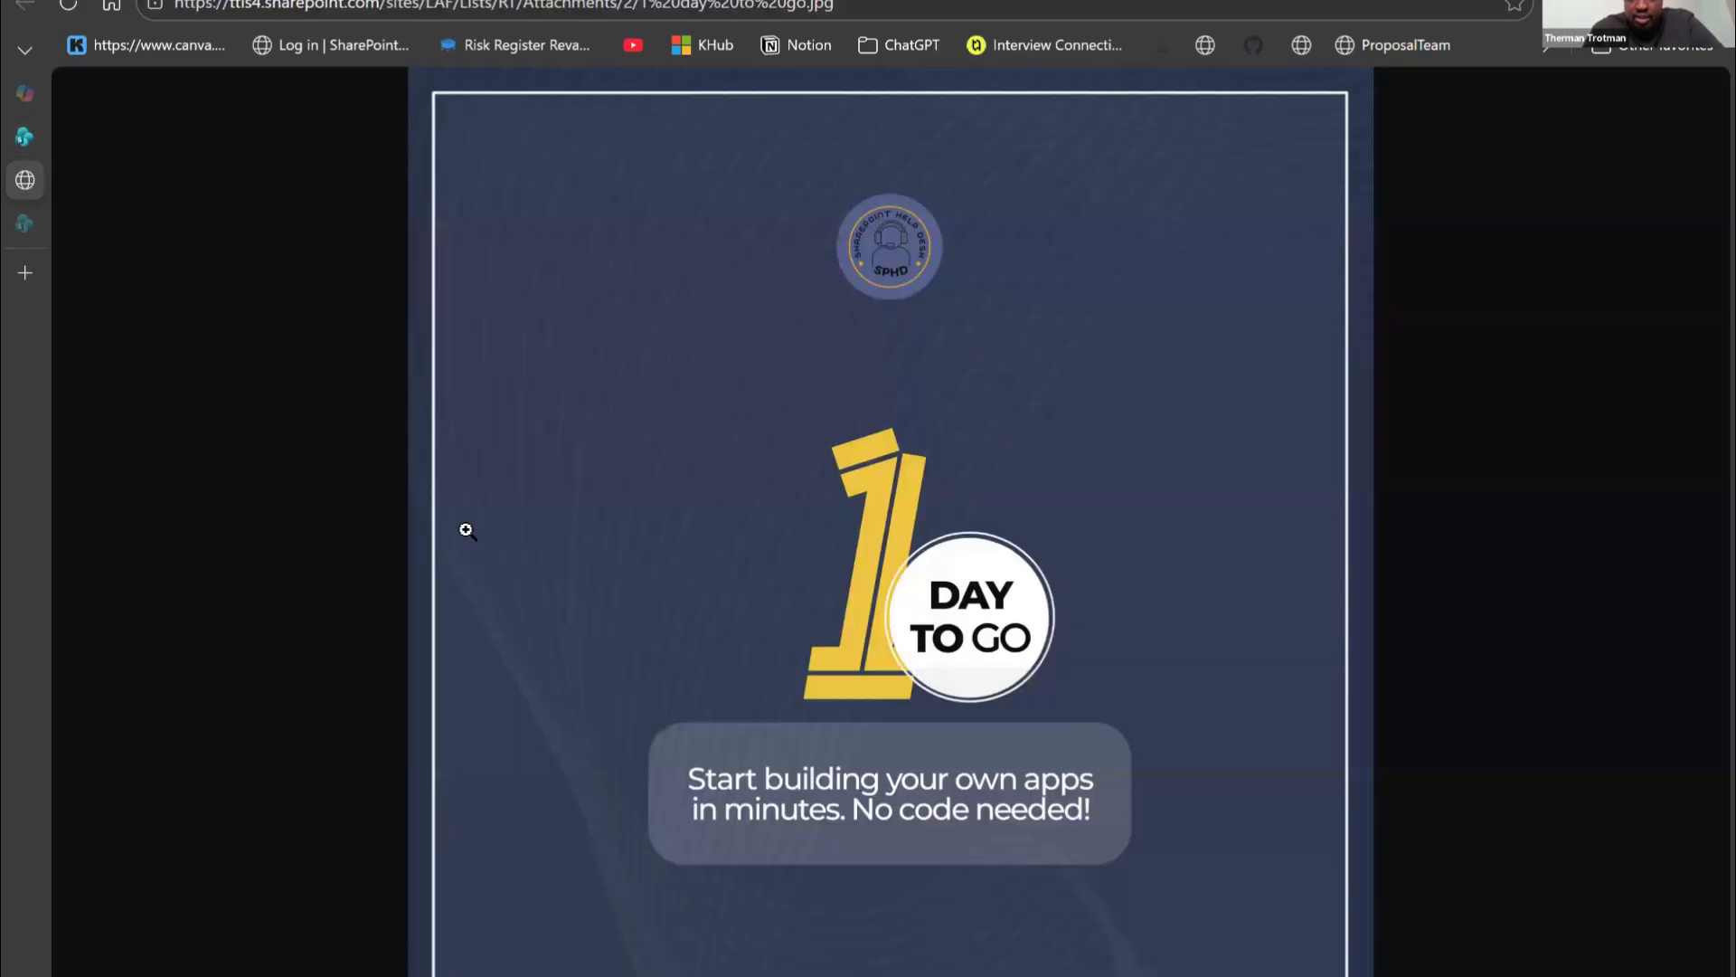
mouse_move(212, 190)
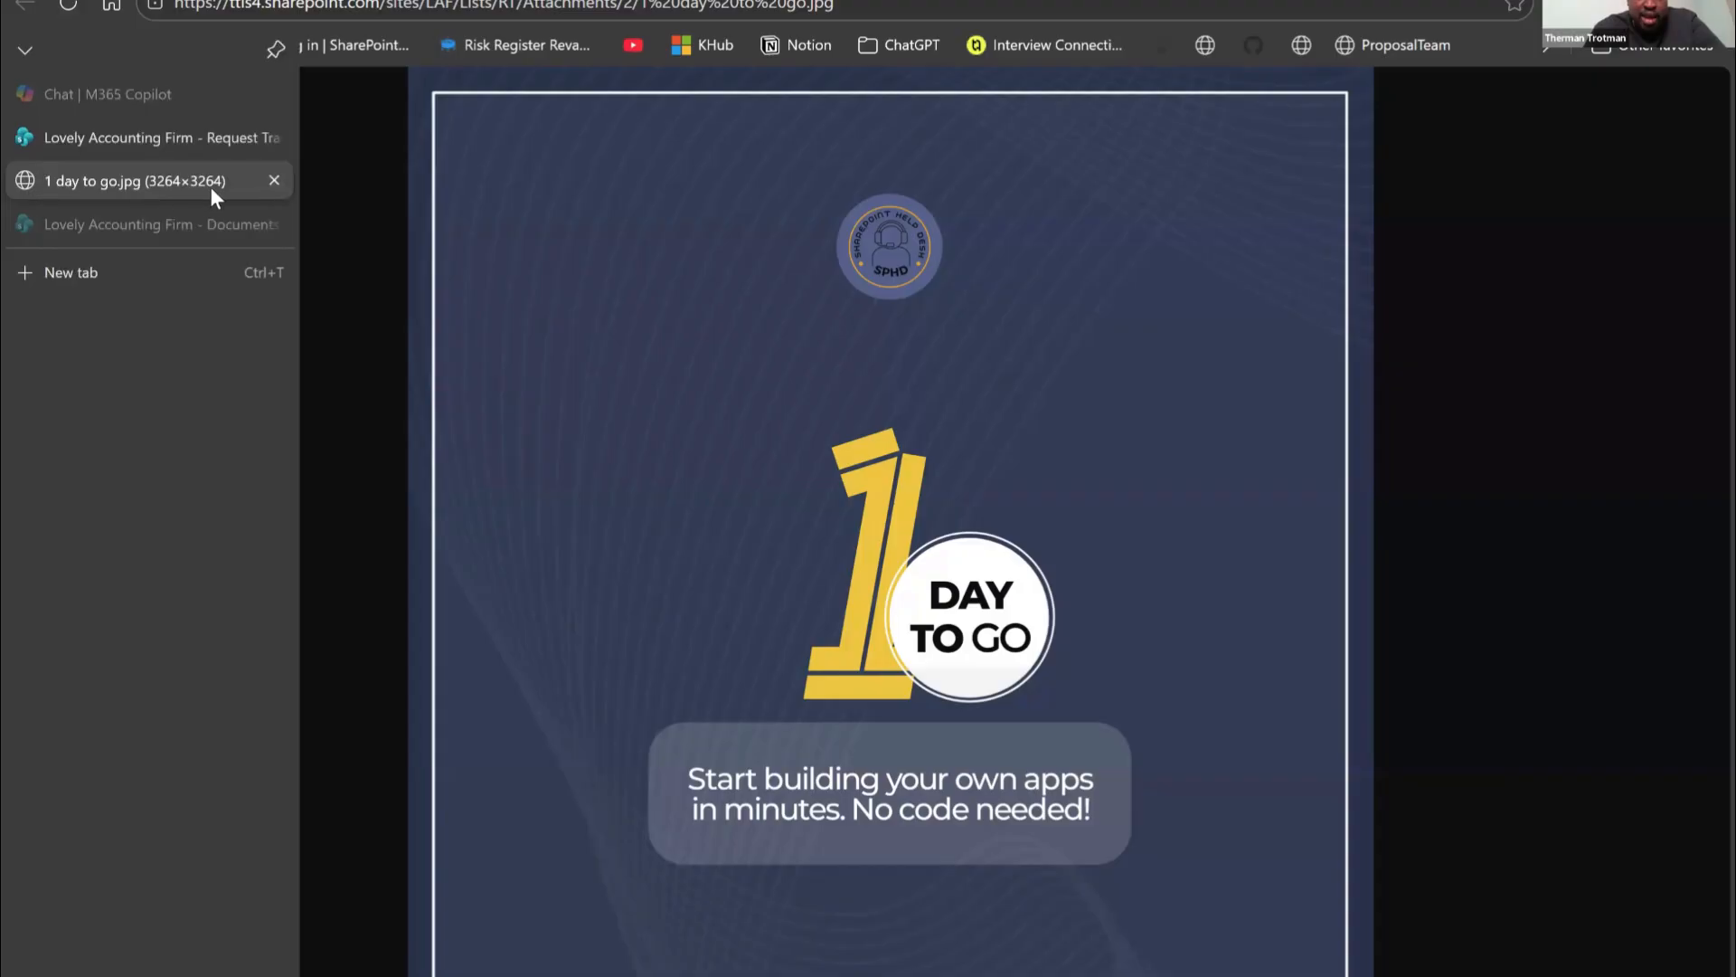
click(274, 182)
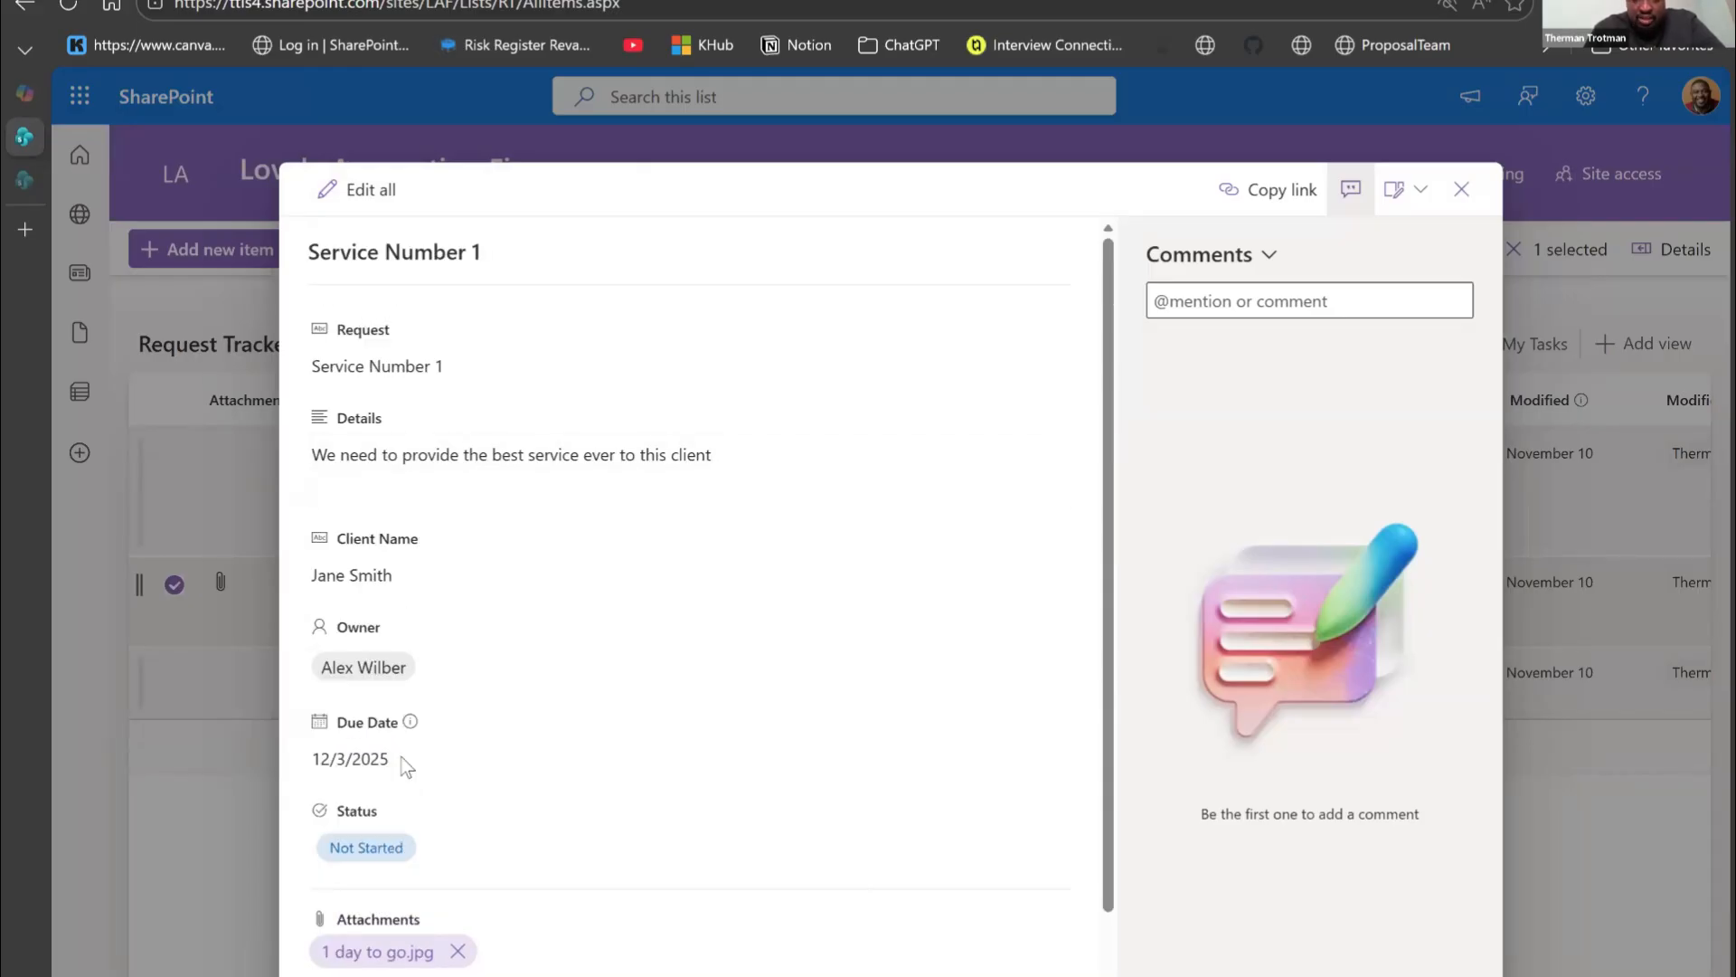
click(1461, 189)
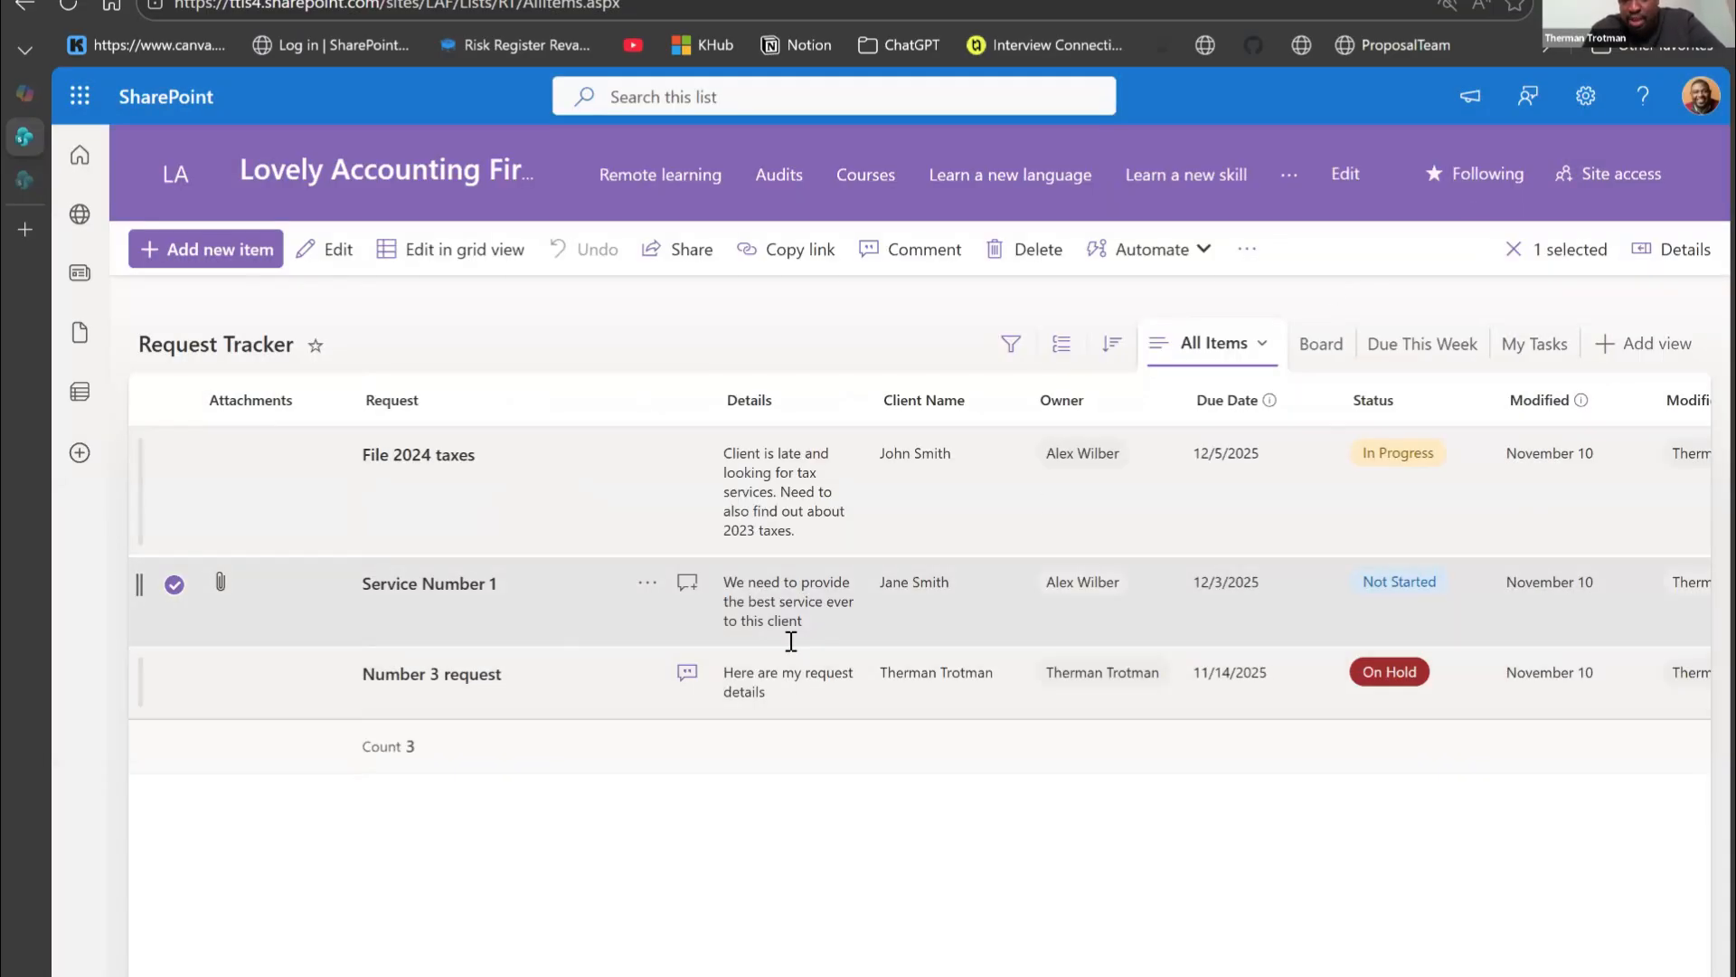
Step: Compare the Board and All Items views of the Request Tracker list, ending in the Board view
click(1324, 344)
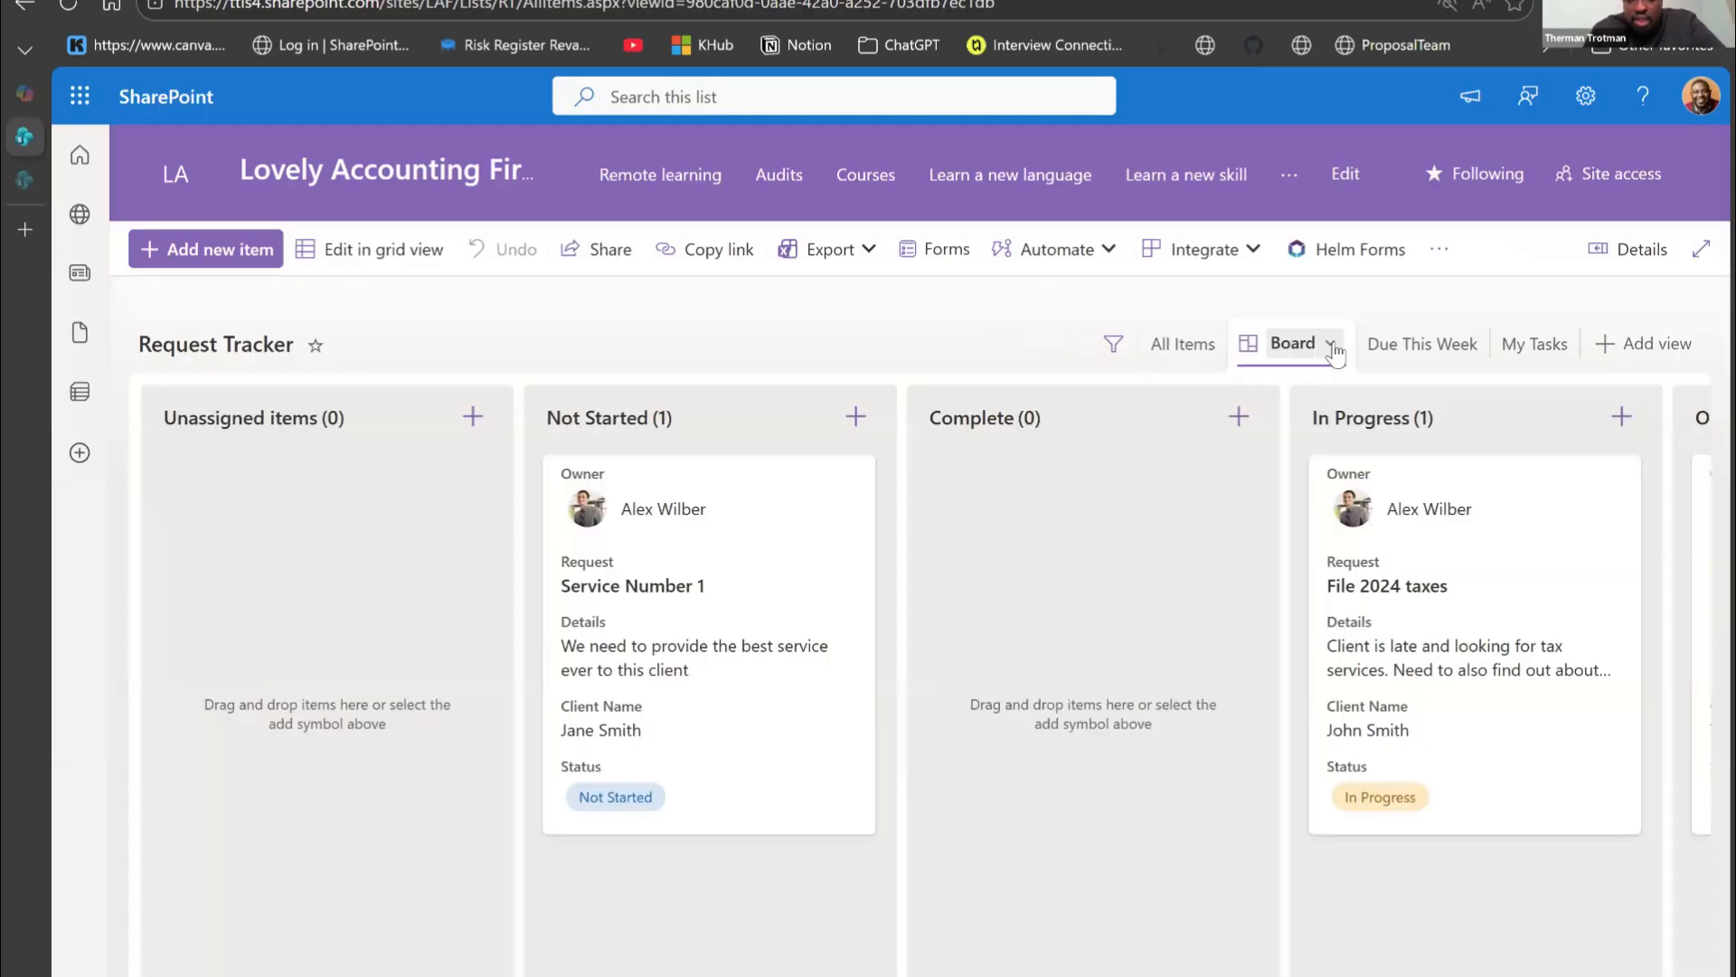
click(1192, 352)
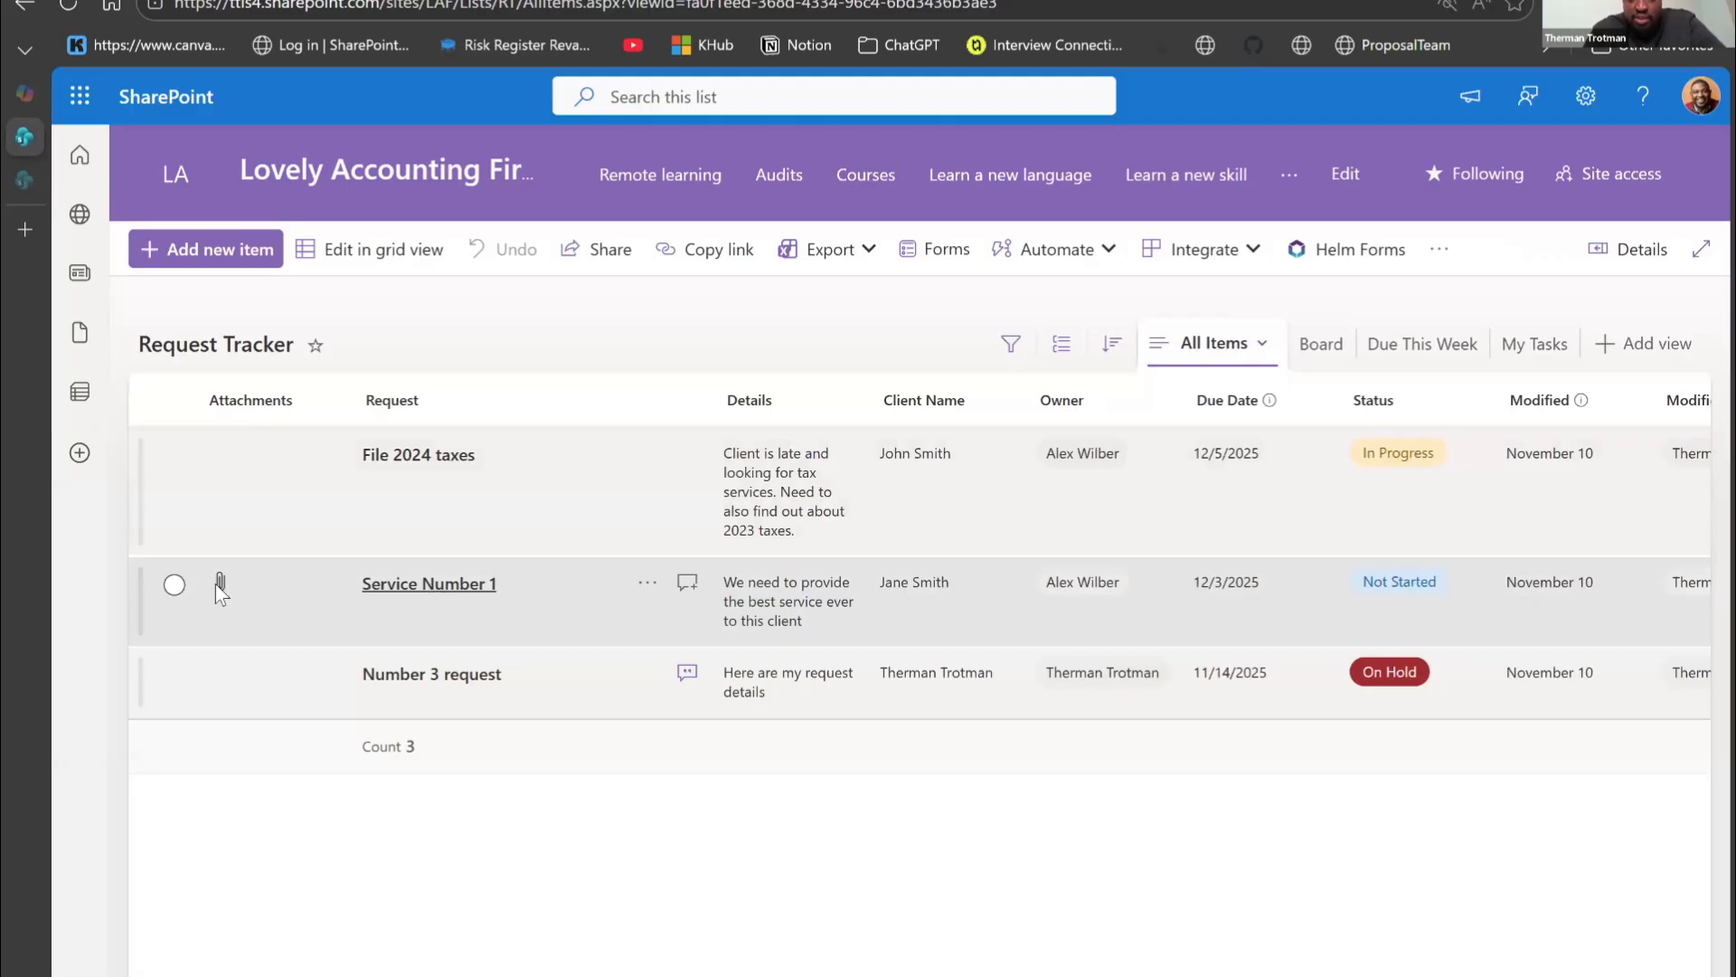
click(1324, 343)
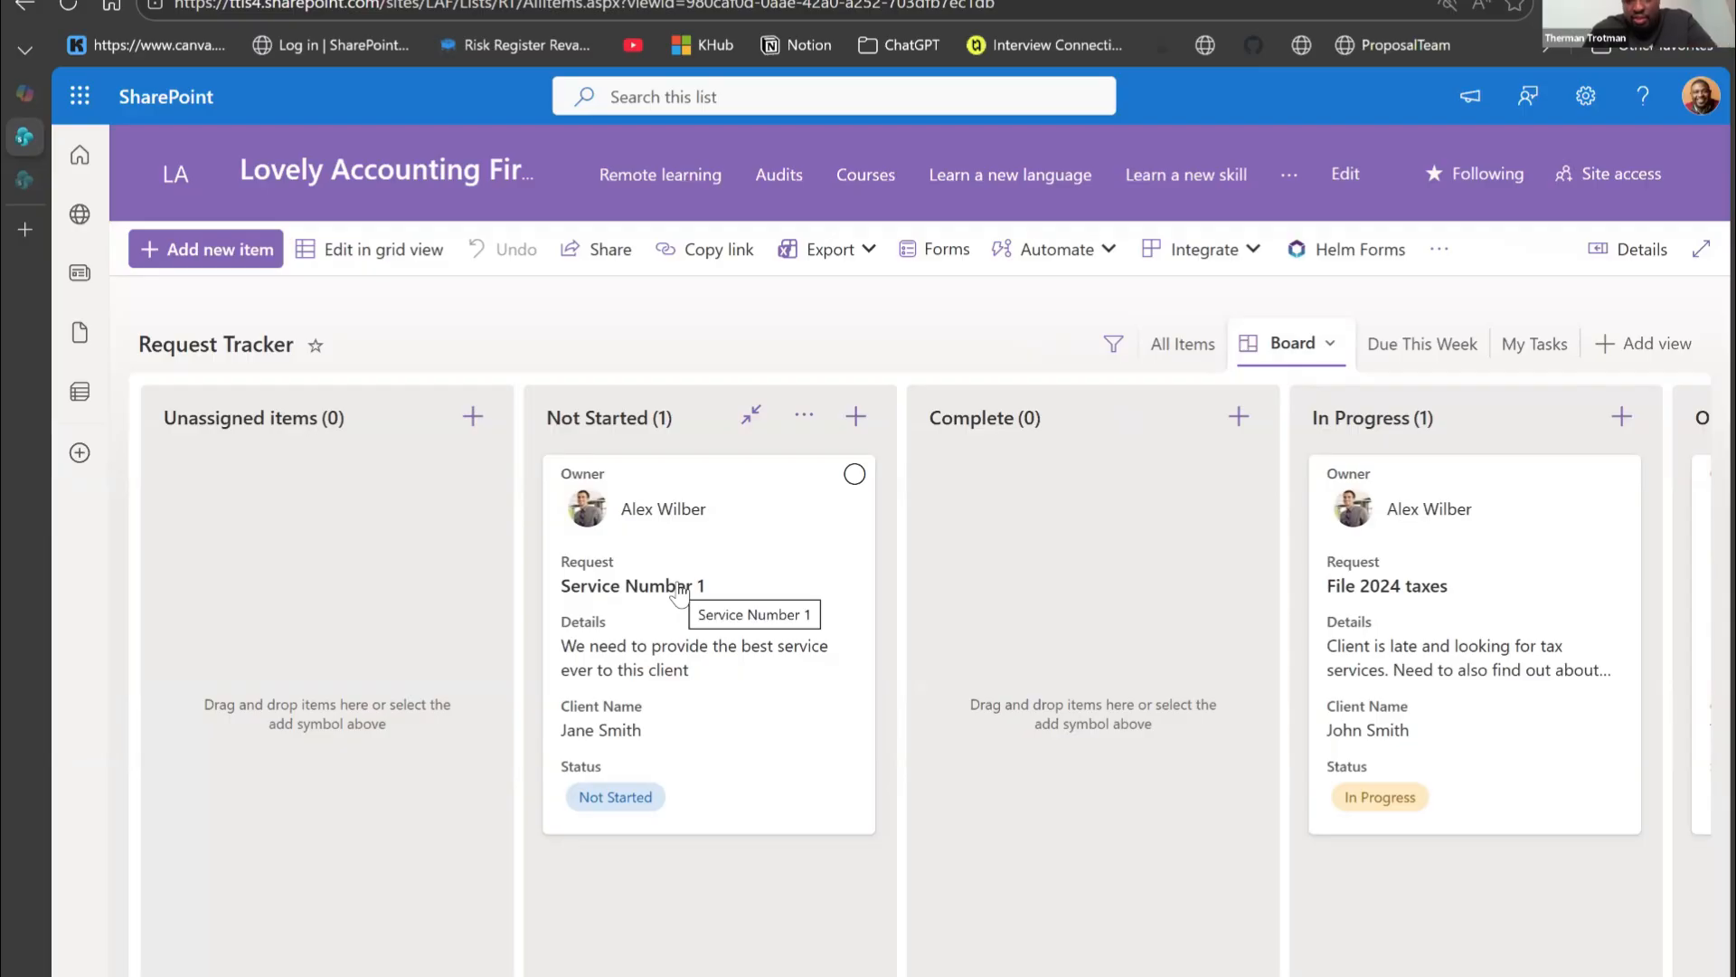
Step: Post the comment "I've done my portion of the spreadsheet" on the Service Number 1 request
click(709, 508)
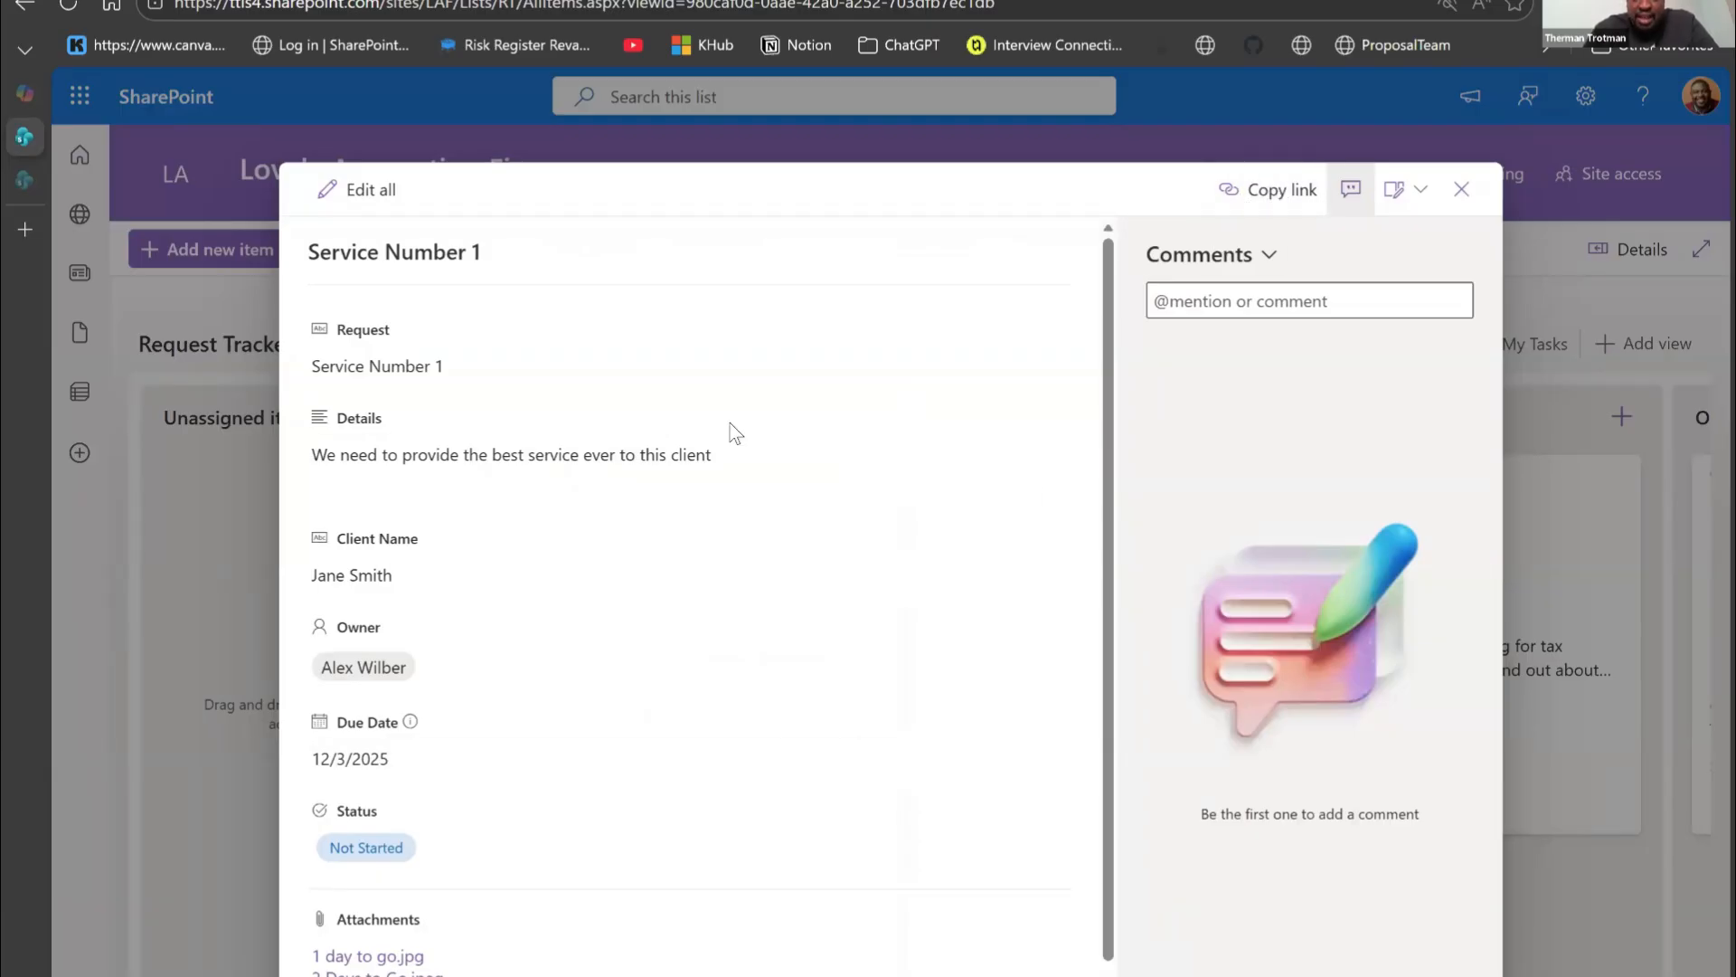
scroll(731, 432, down, 1)
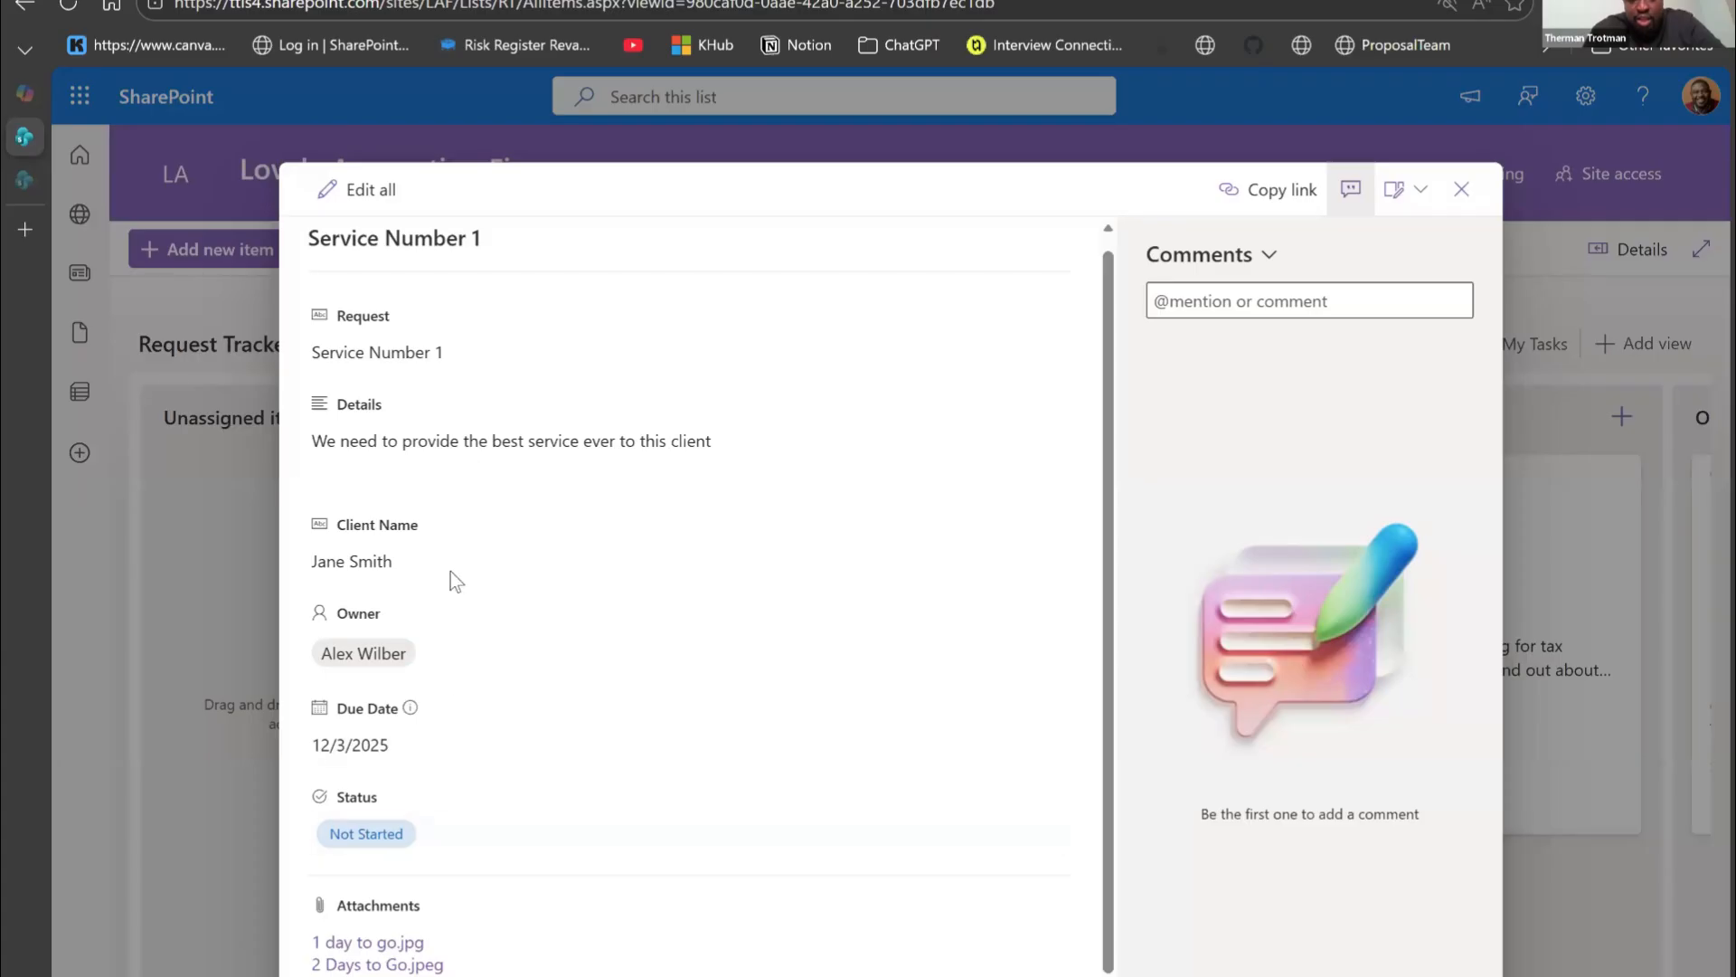
click(1275, 301)
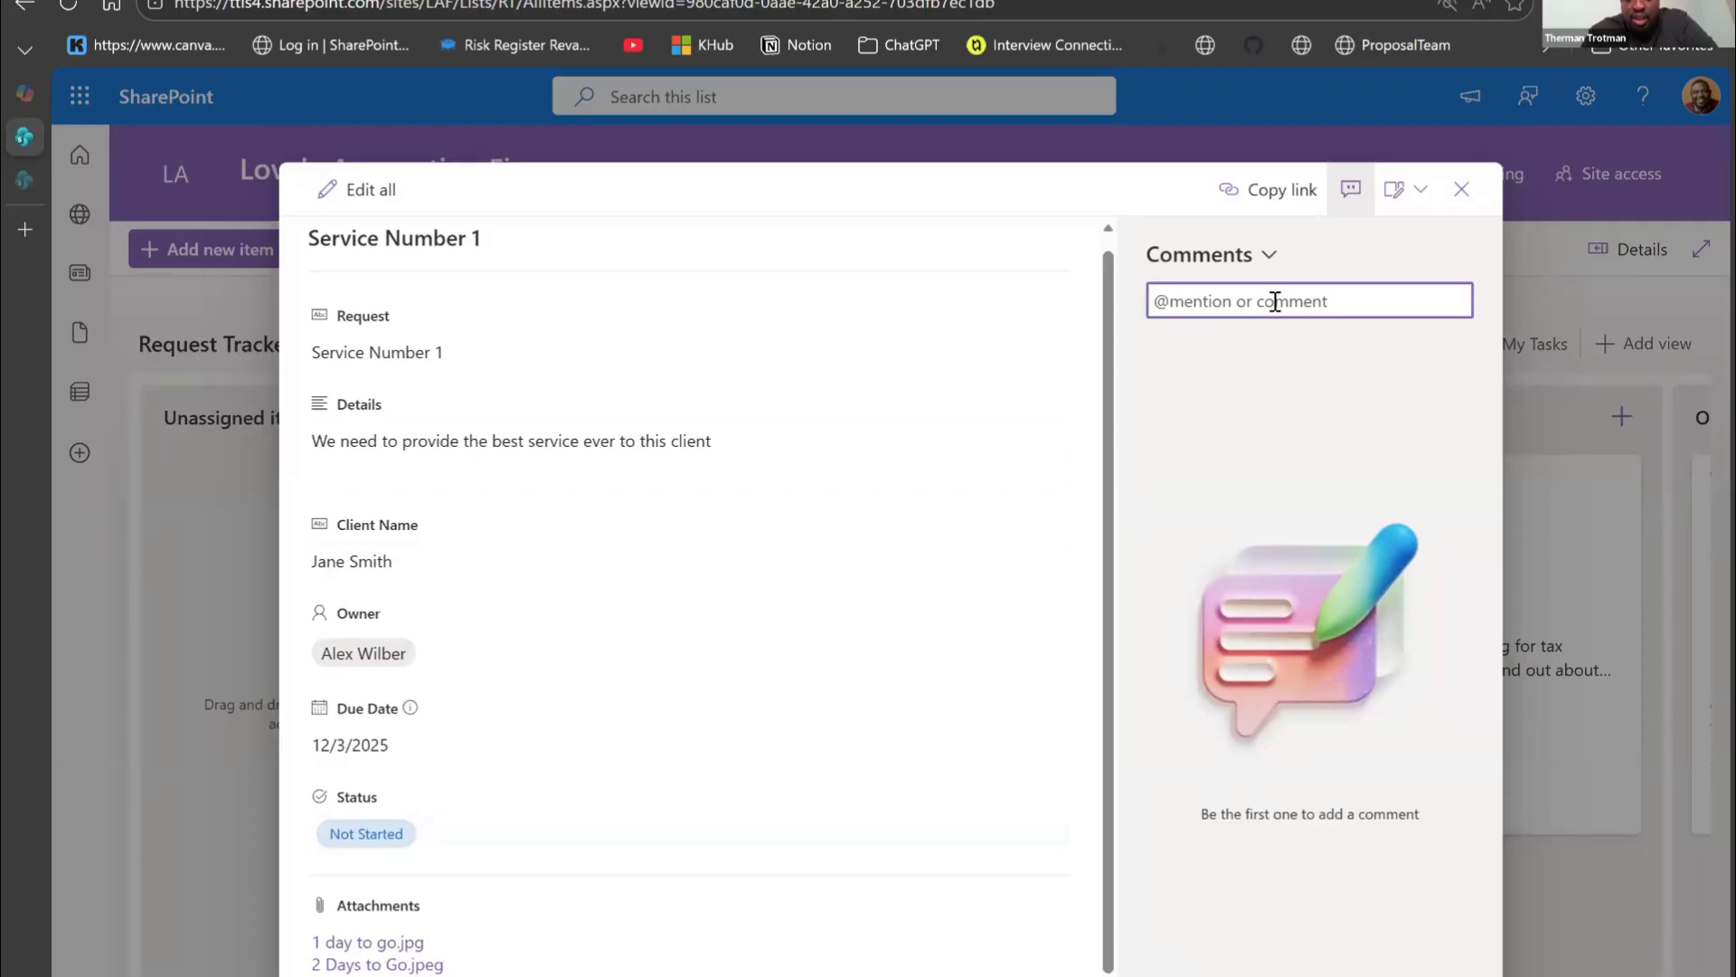
text(I've done my p)
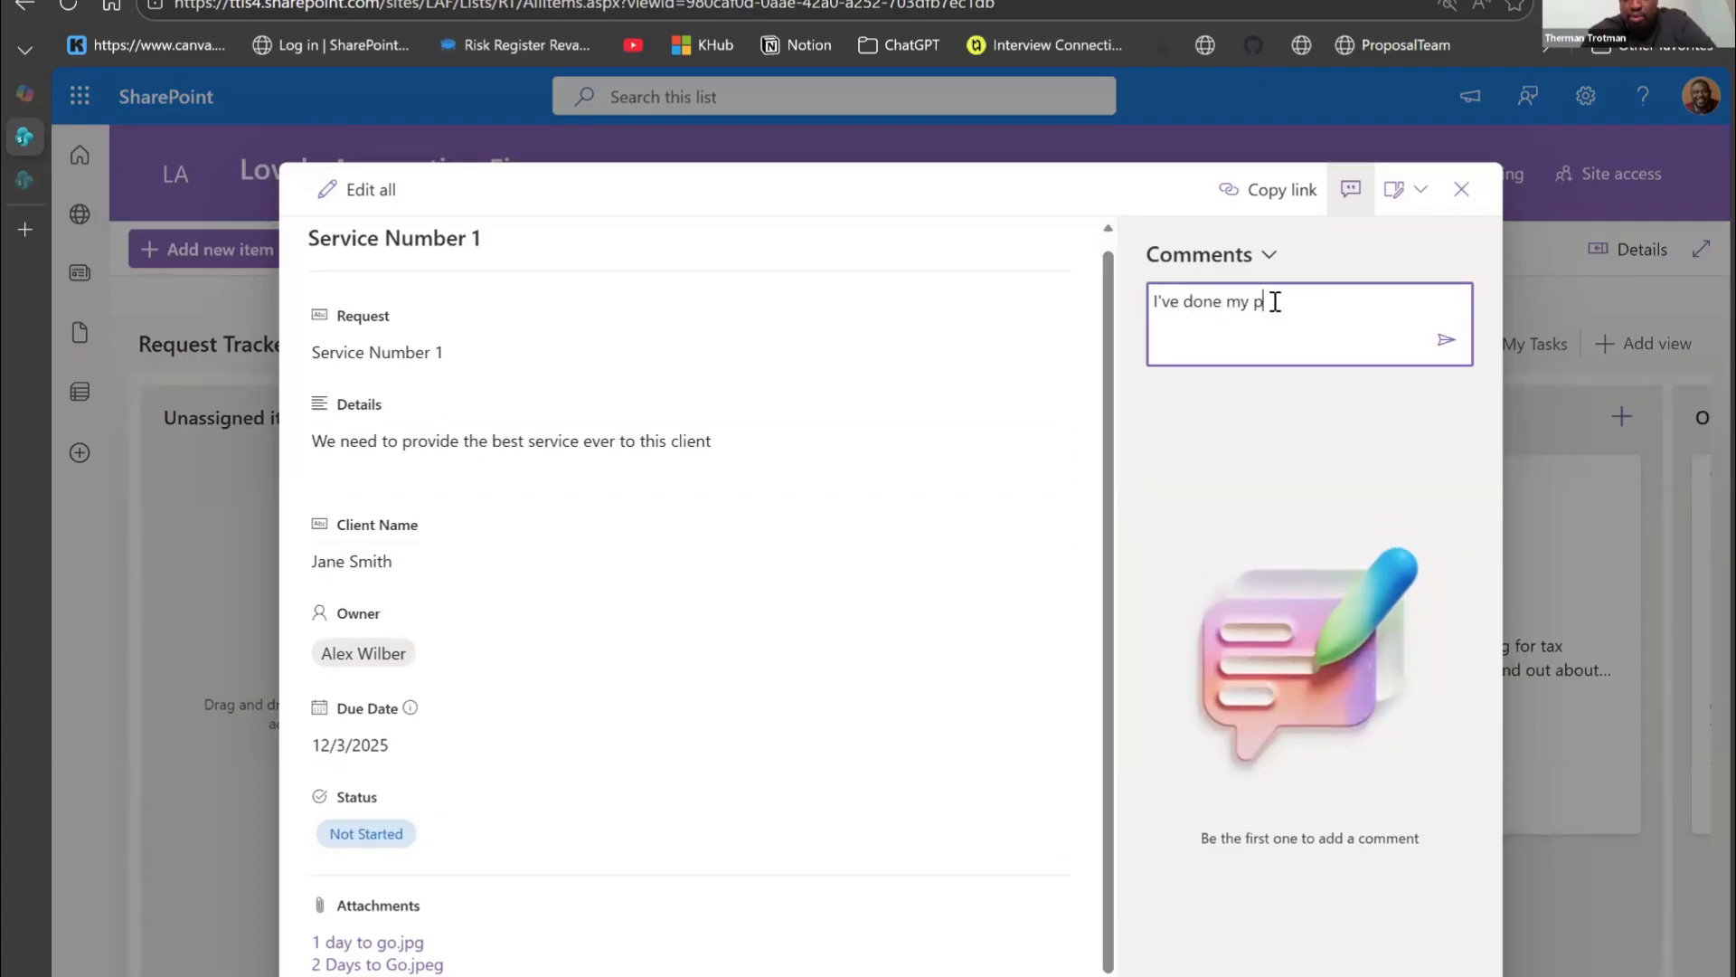
text(ortion of the spreadsheet)
key(Return)
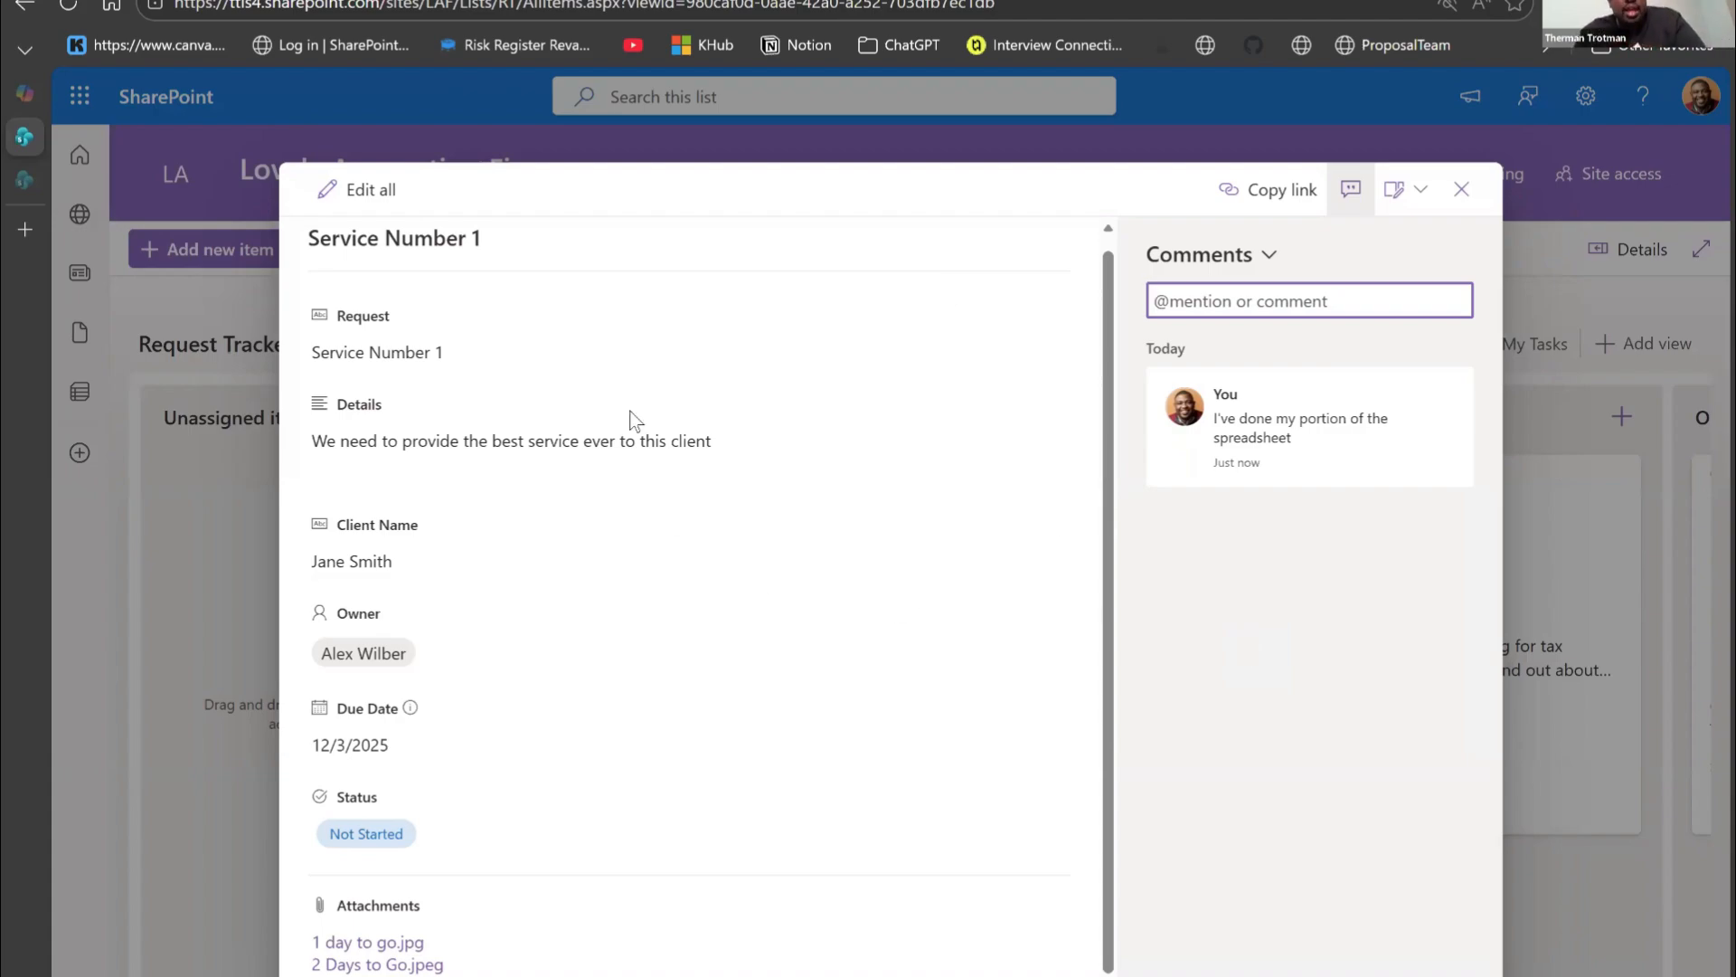
Step: Check the attachments of the Service Number 1 request, close it, and return the list to the All Items view
click(411, 941)
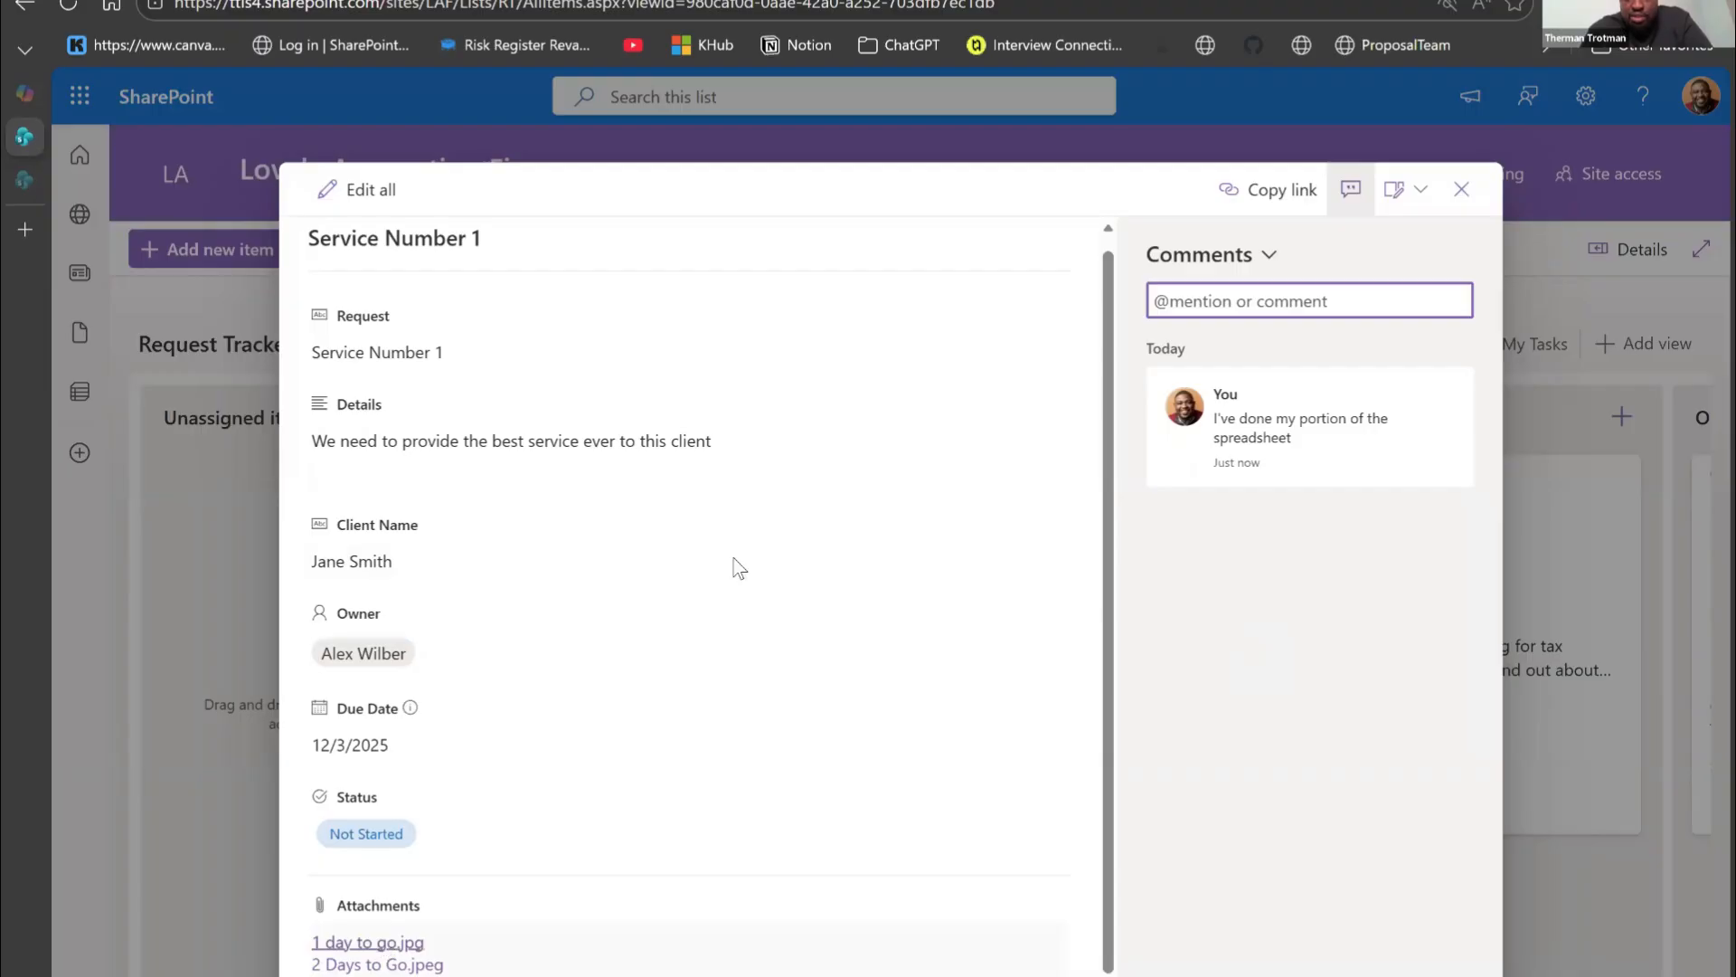
scroll(740, 568, up, 1)
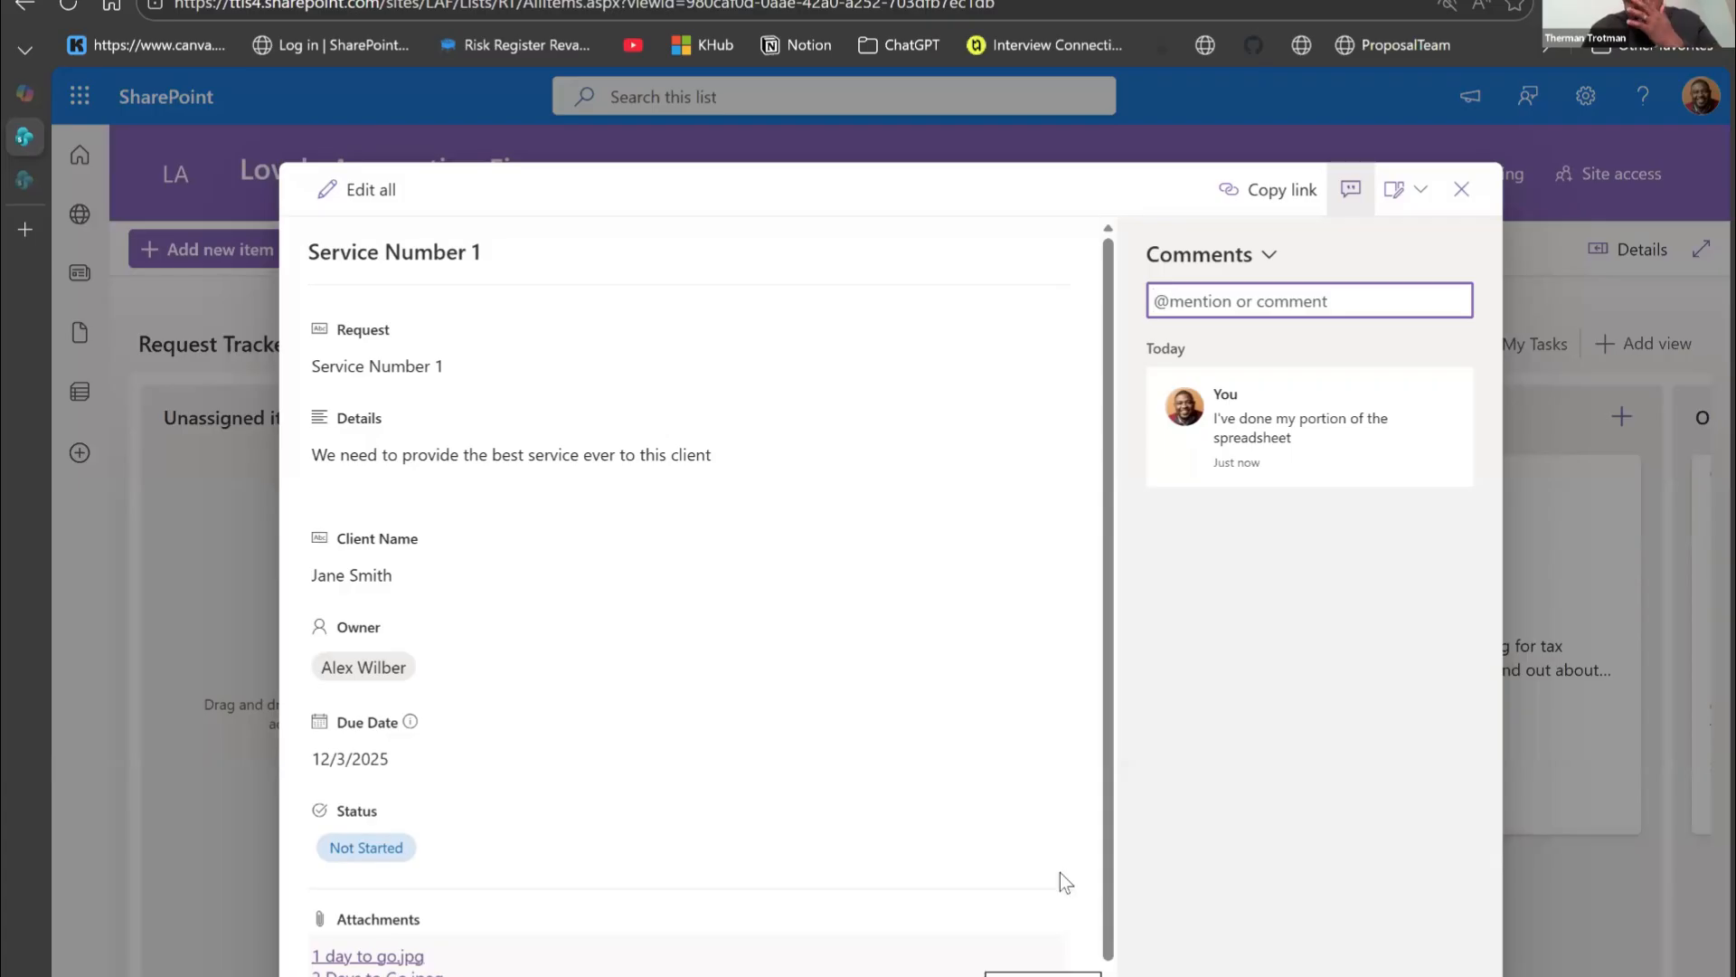
click(1460, 199)
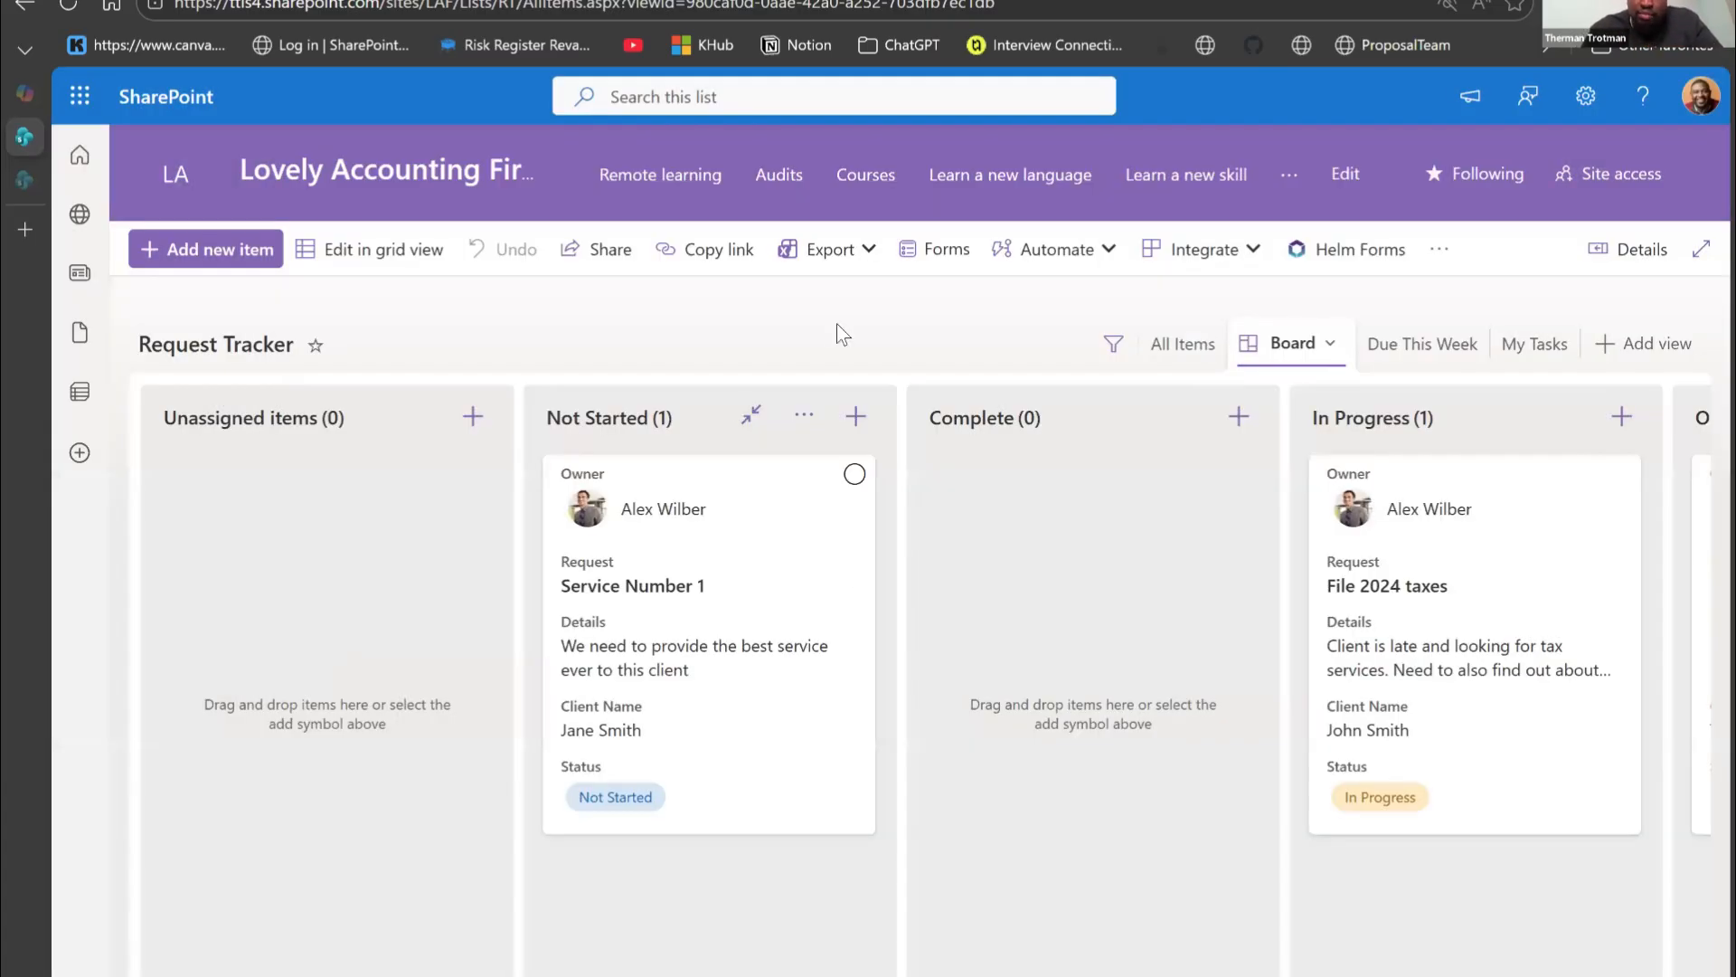
click(1199, 351)
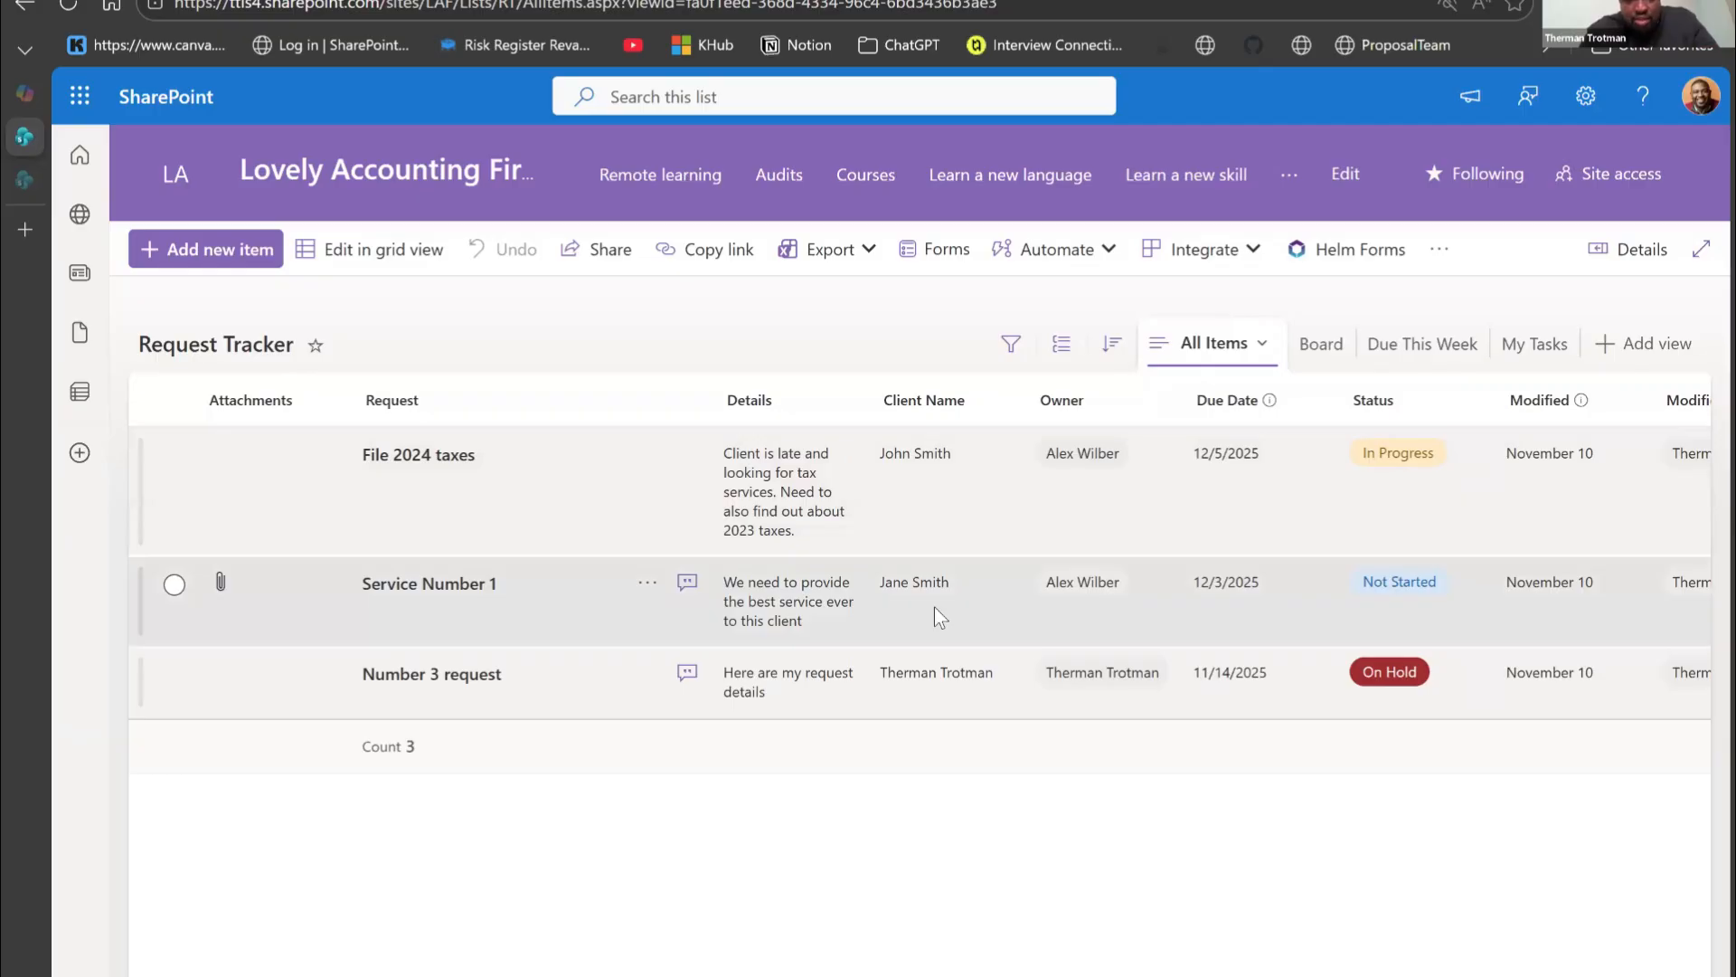
Step: Export the Request Tracker list as a query file, keep the flagged download query (26).iqy, and open it
scroll(936, 606, right, 3)
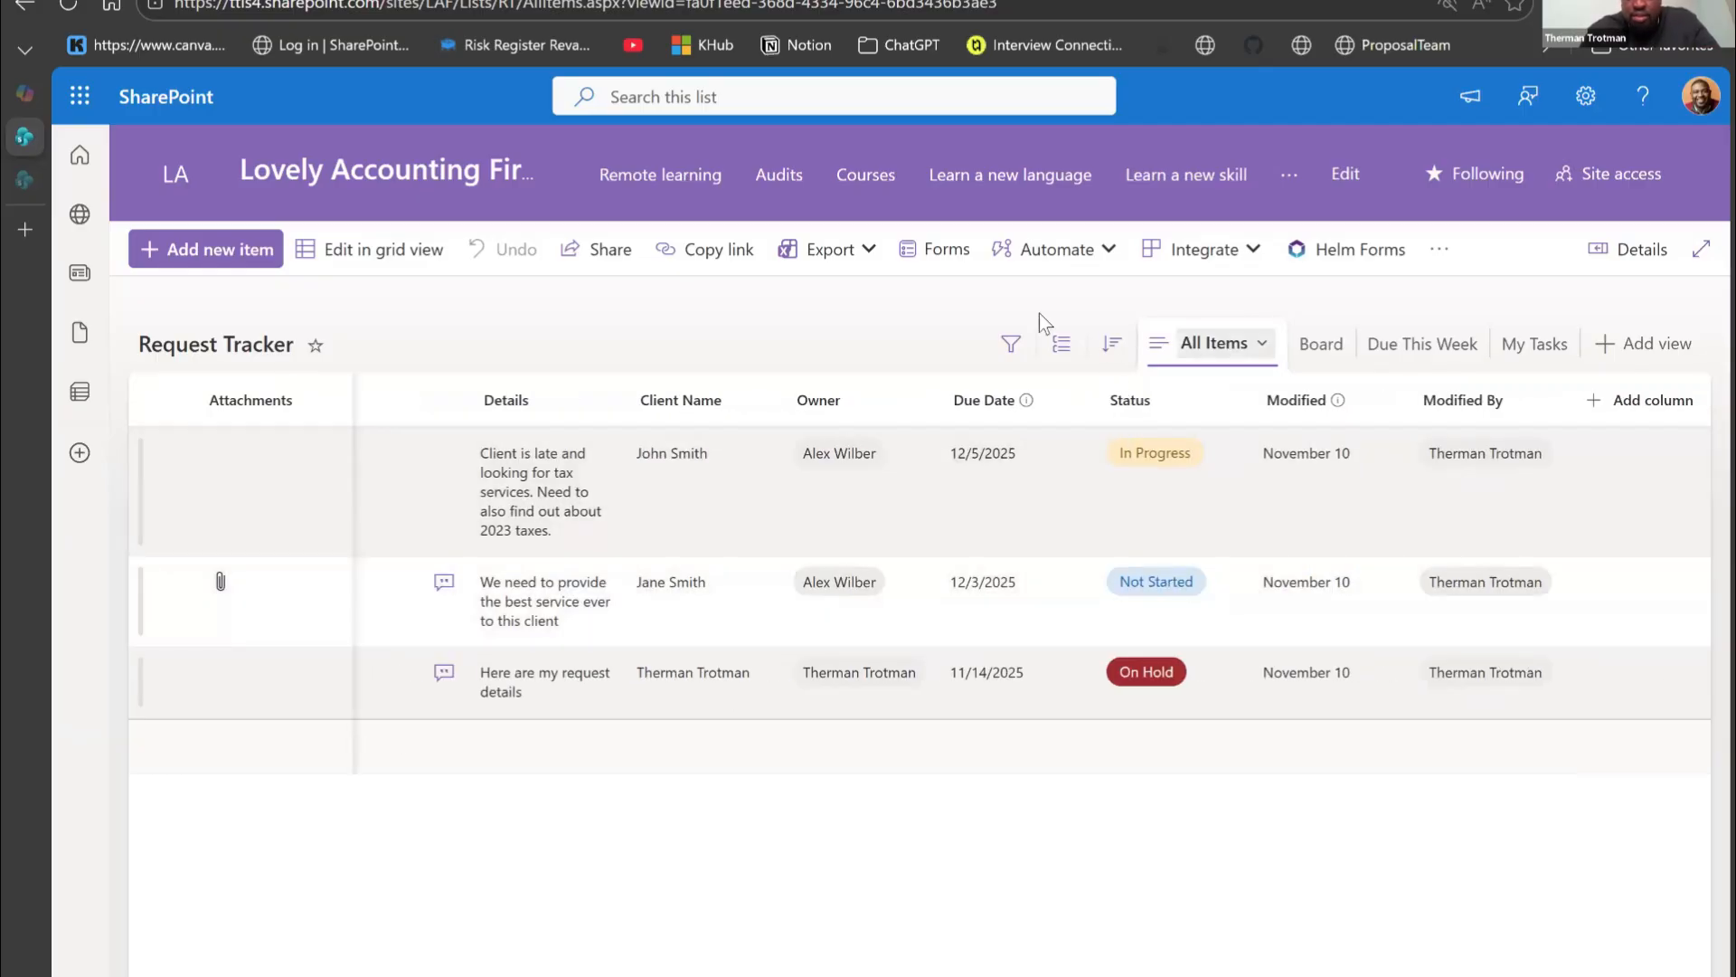
click(871, 268)
click(868, 312)
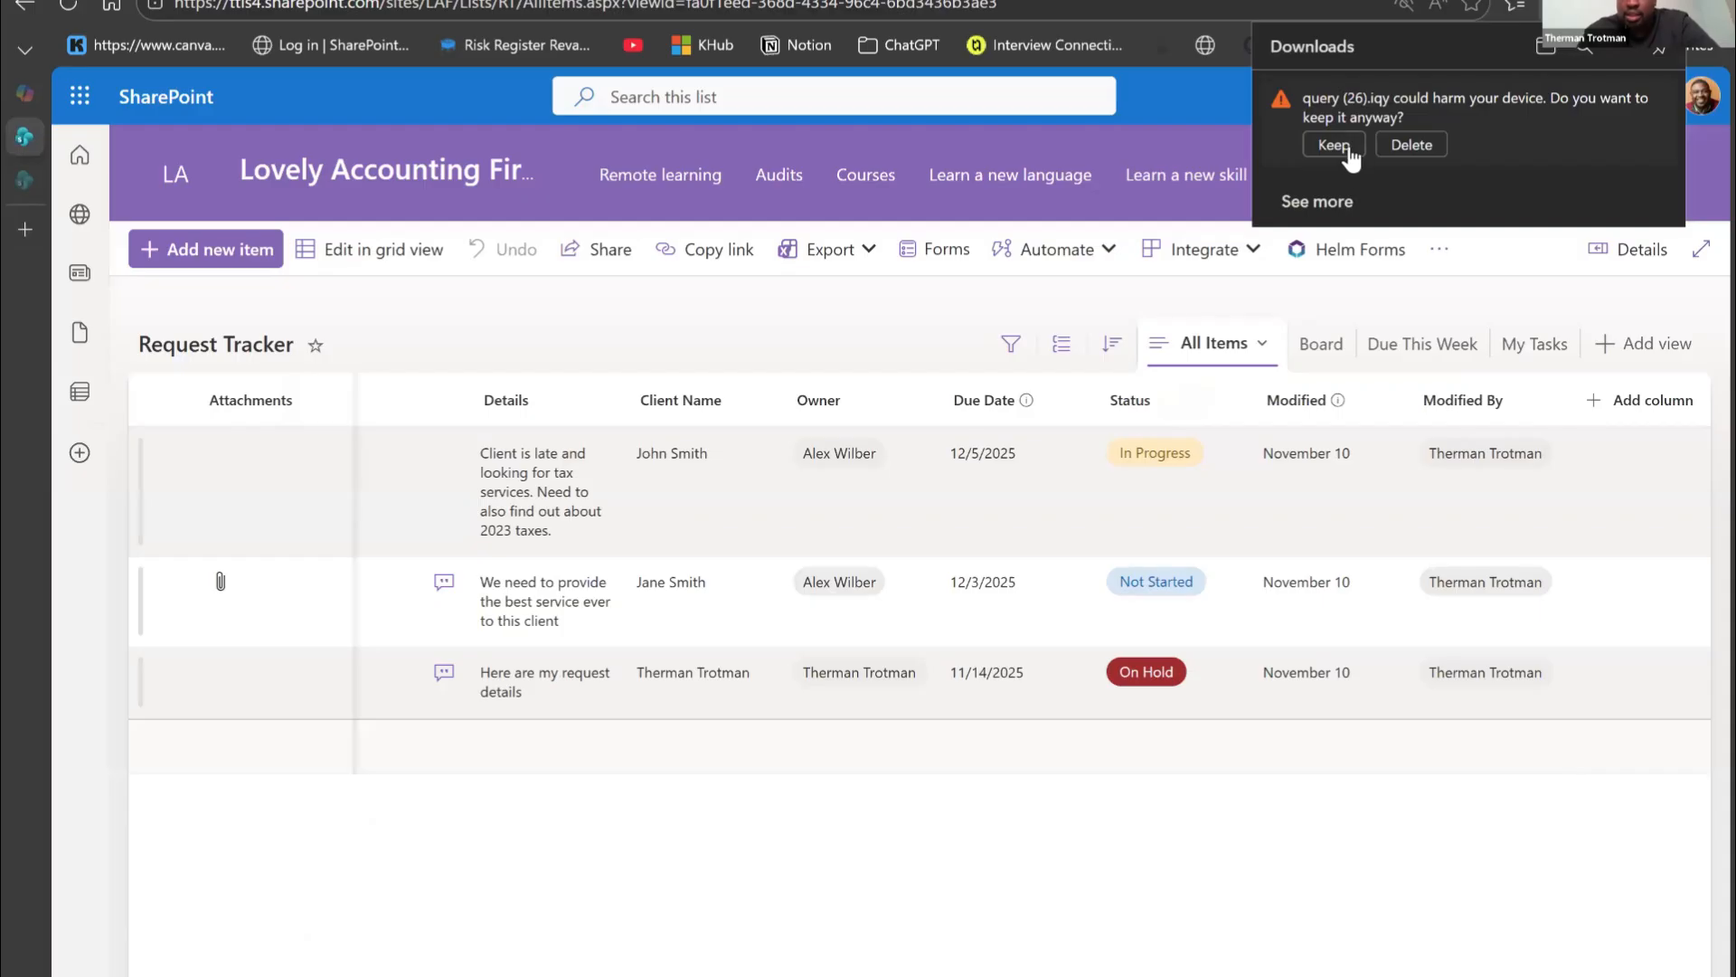
click(1346, 146)
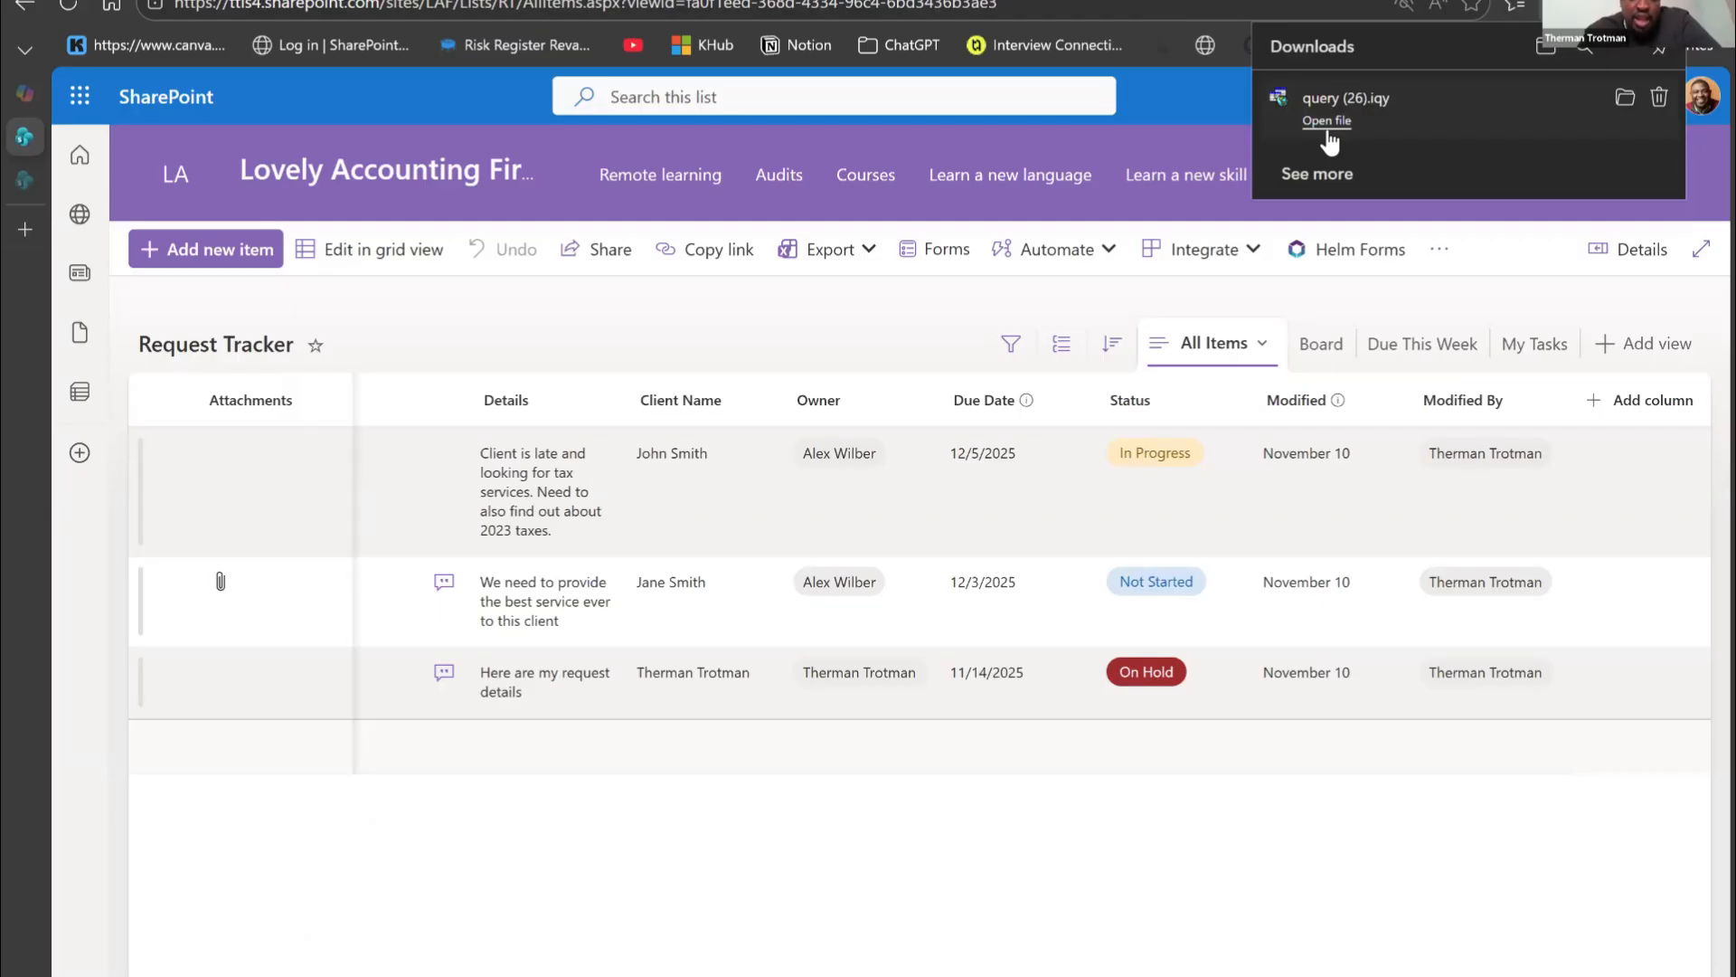
click(1327, 124)
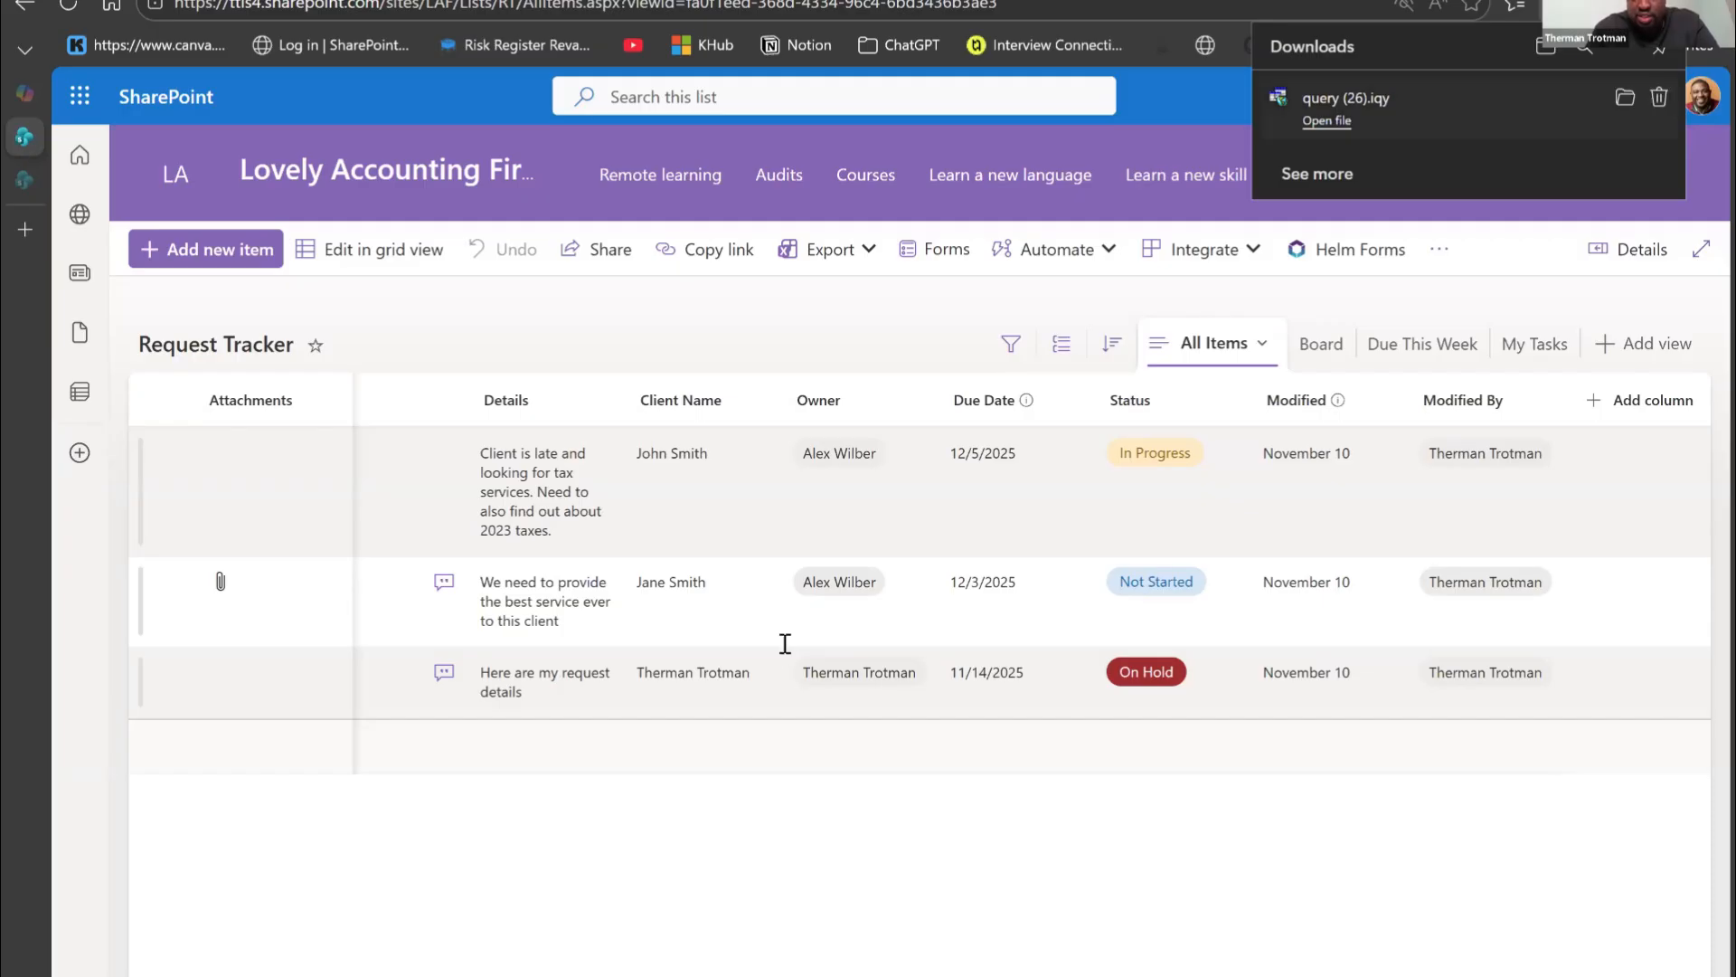
Step: Replace the client name of the Service Number 1 request with another client's first name in grid view, and return to the normal list
scroll(785, 643, left, 3)
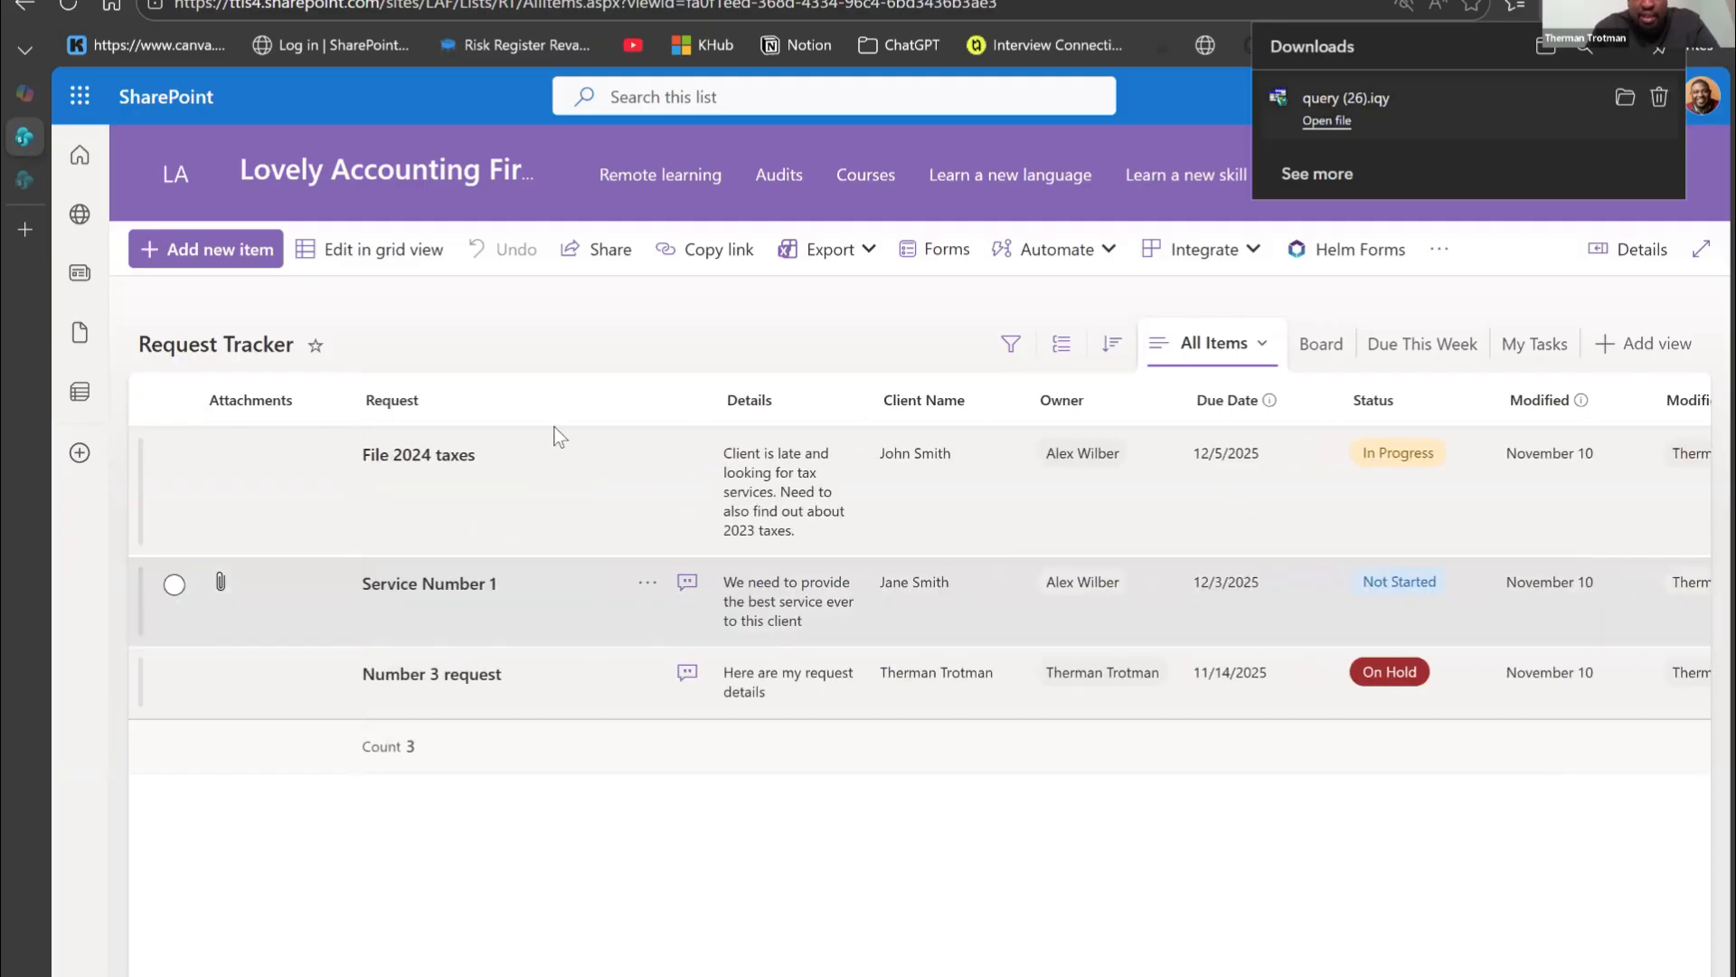
click(384, 251)
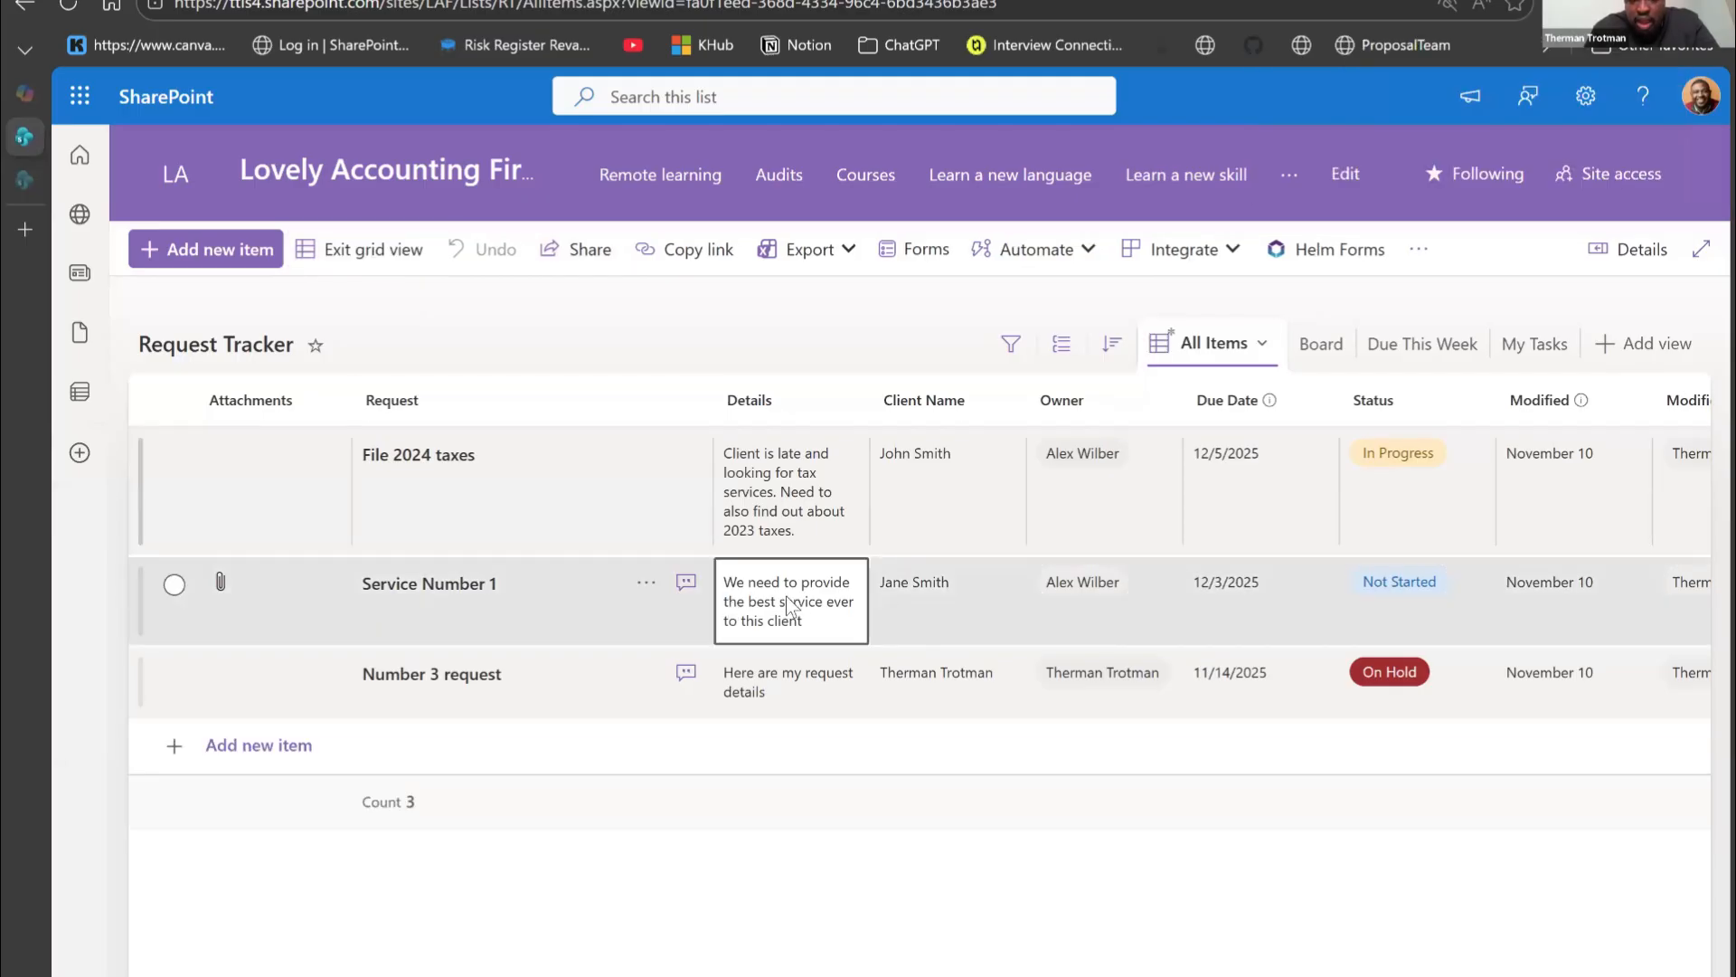
click(894, 601)
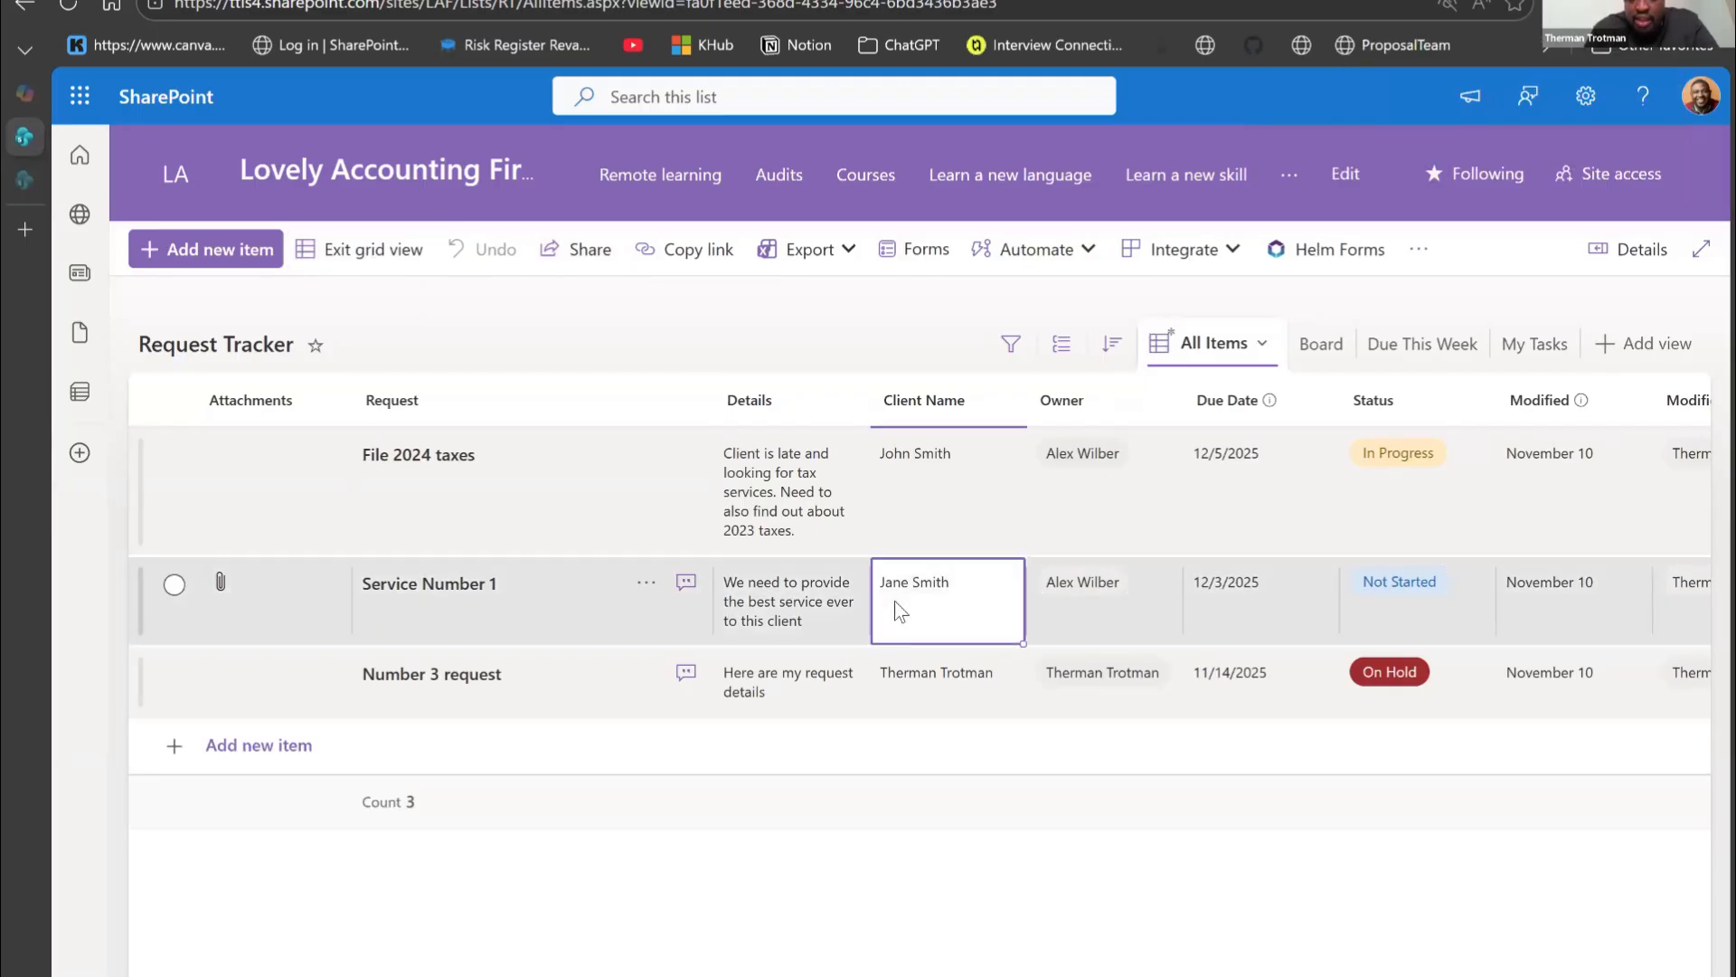
click(929, 579)
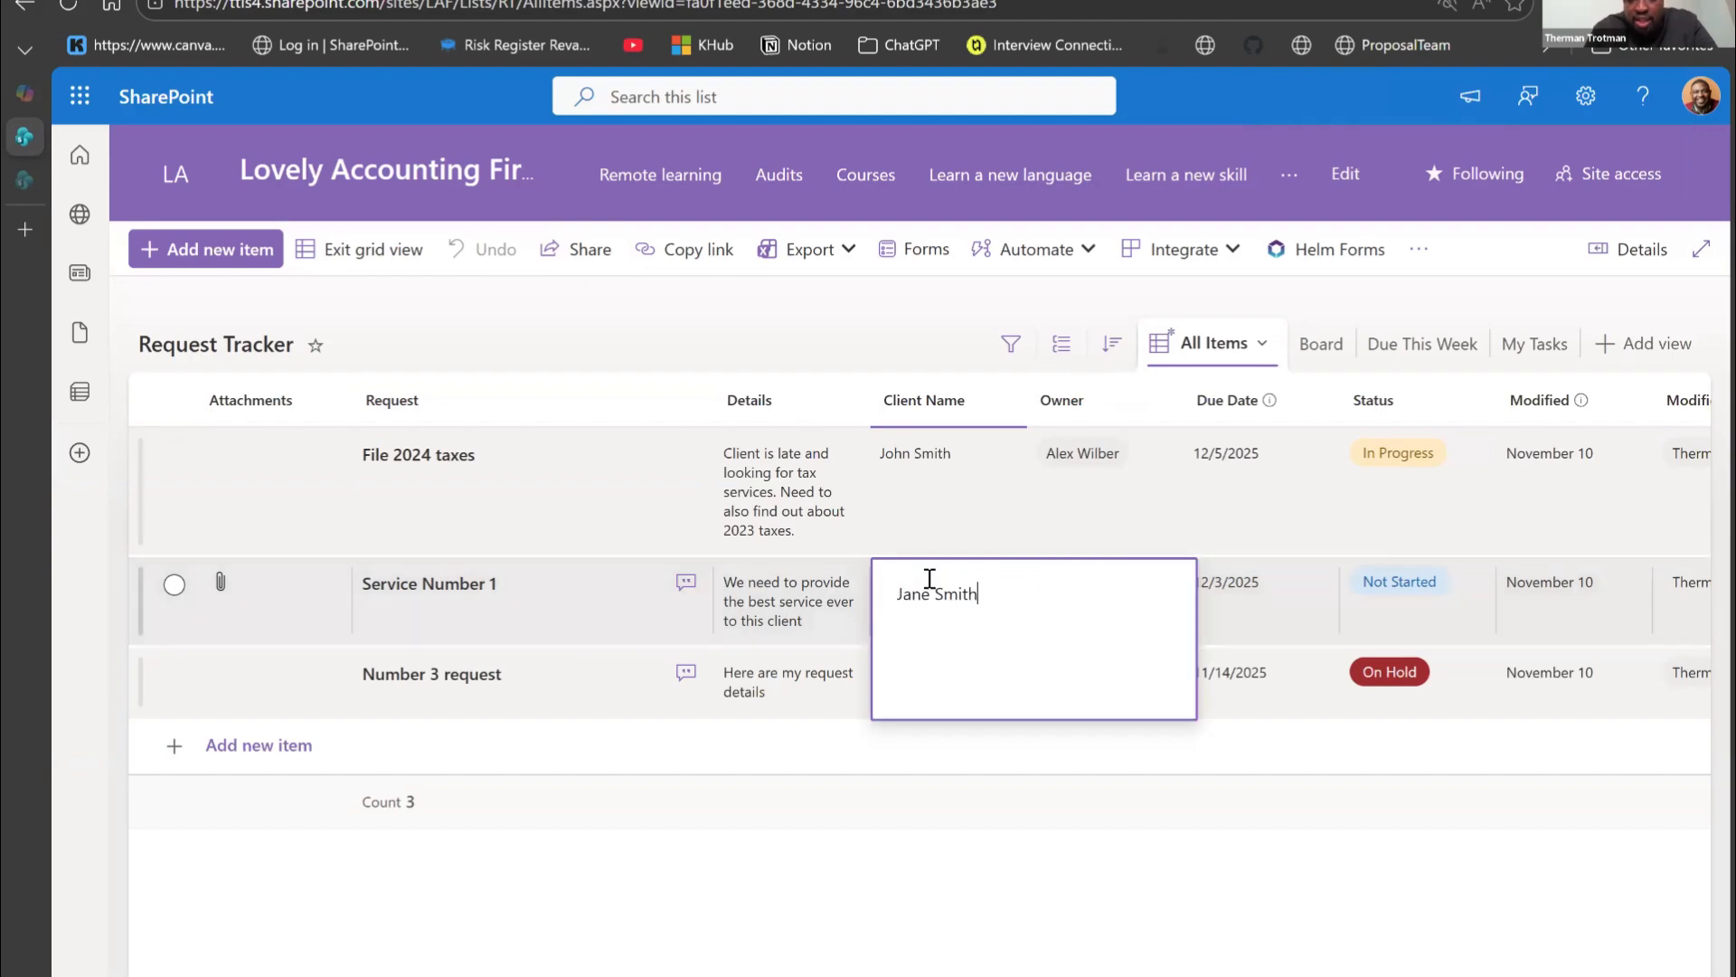
key(BackSpace)
key(BackSpace)
key(BackSpace)
key(BackSpace)
key(BackSpace)
key(BackSpace)
key(BackSpace)
key(BackSpace)
key(BackSpace)
key(BackSpace)
text(Heather)
click(936, 525)
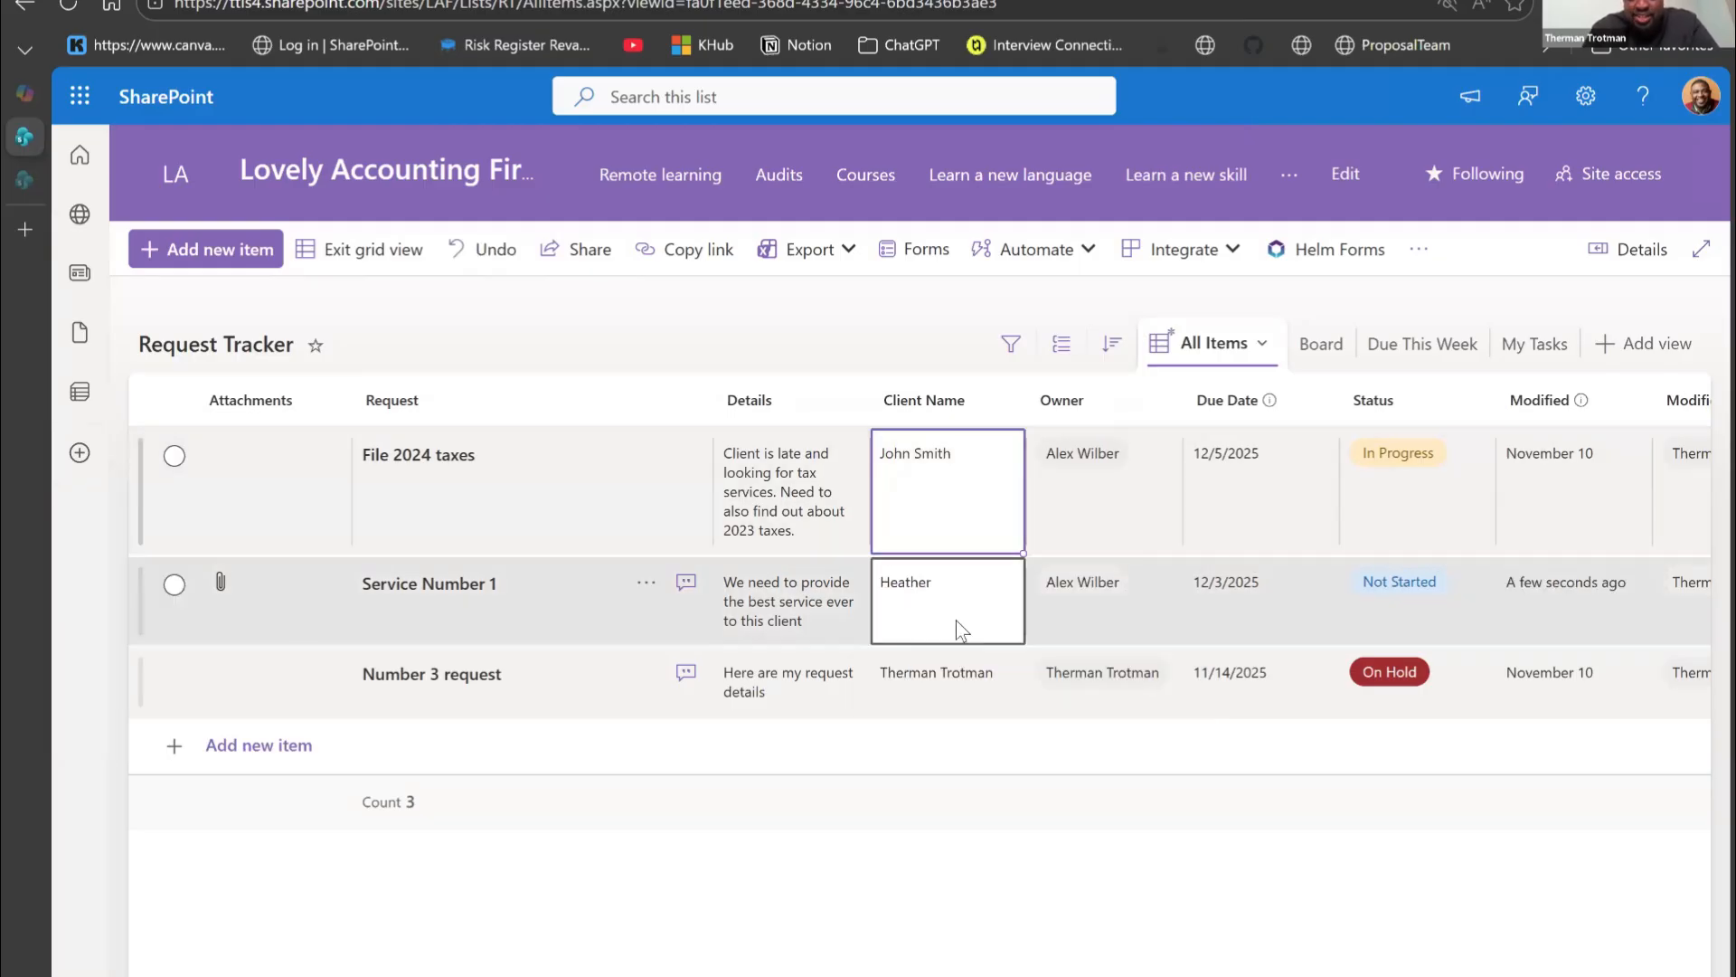
click(377, 260)
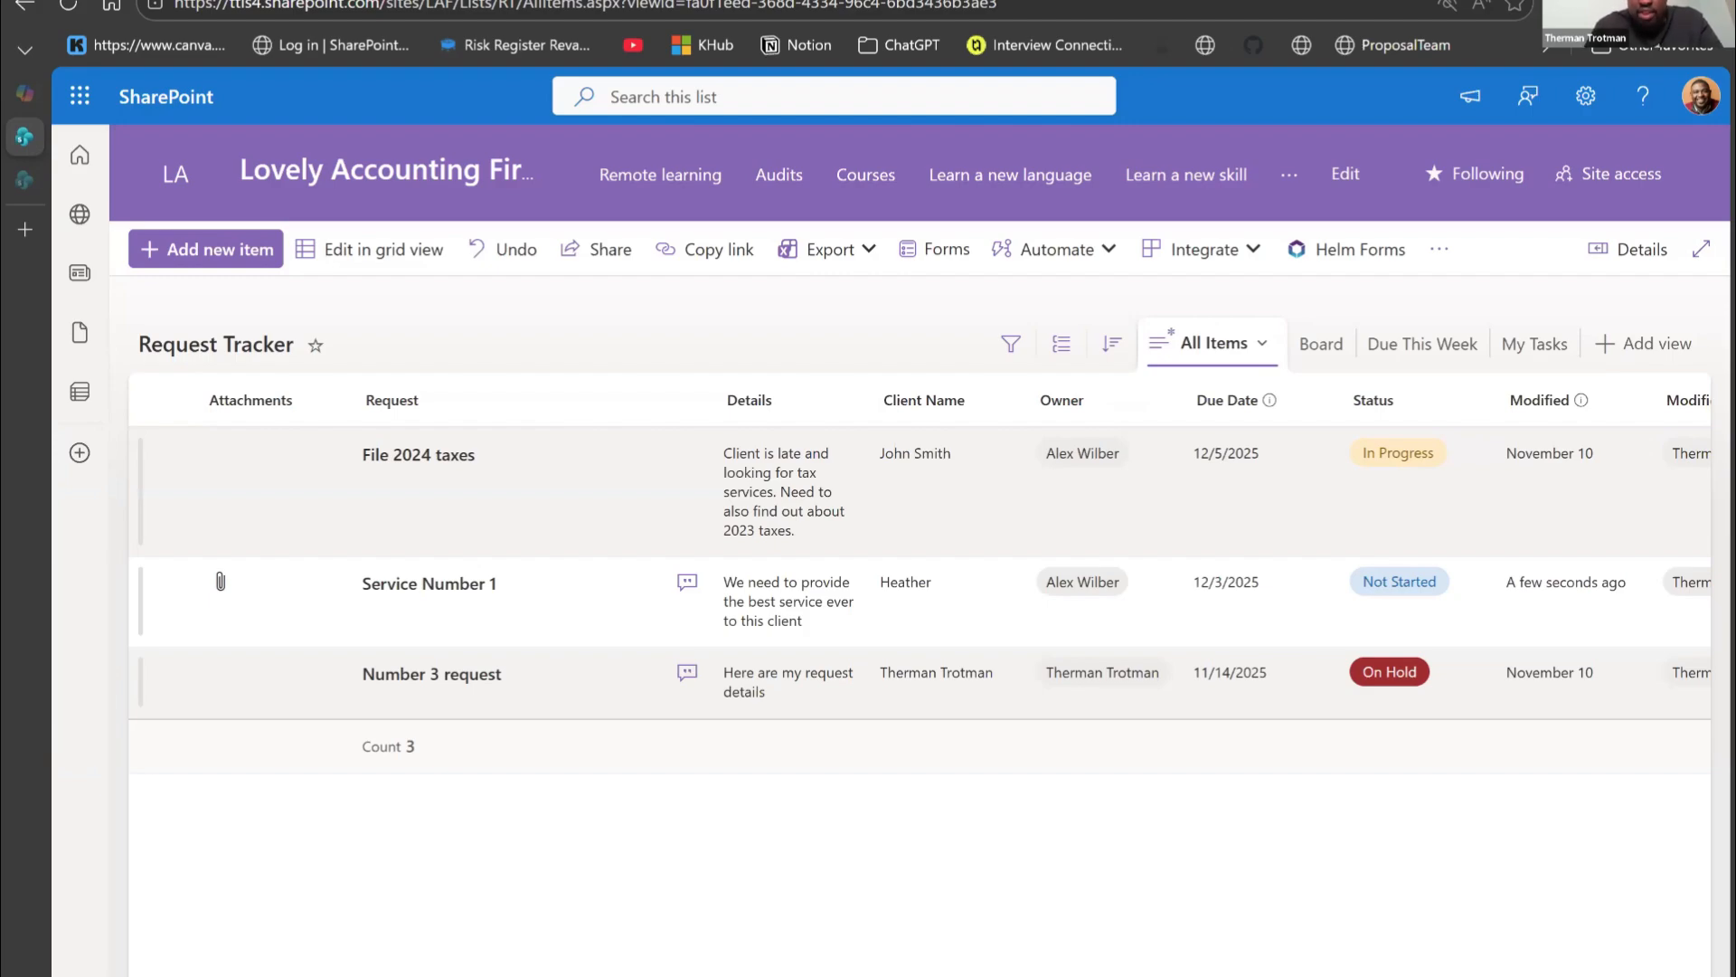
Step: Examine which columns can be shown or hidden in the All Items view and close the column selection
scroll(886, 550, right, 3)
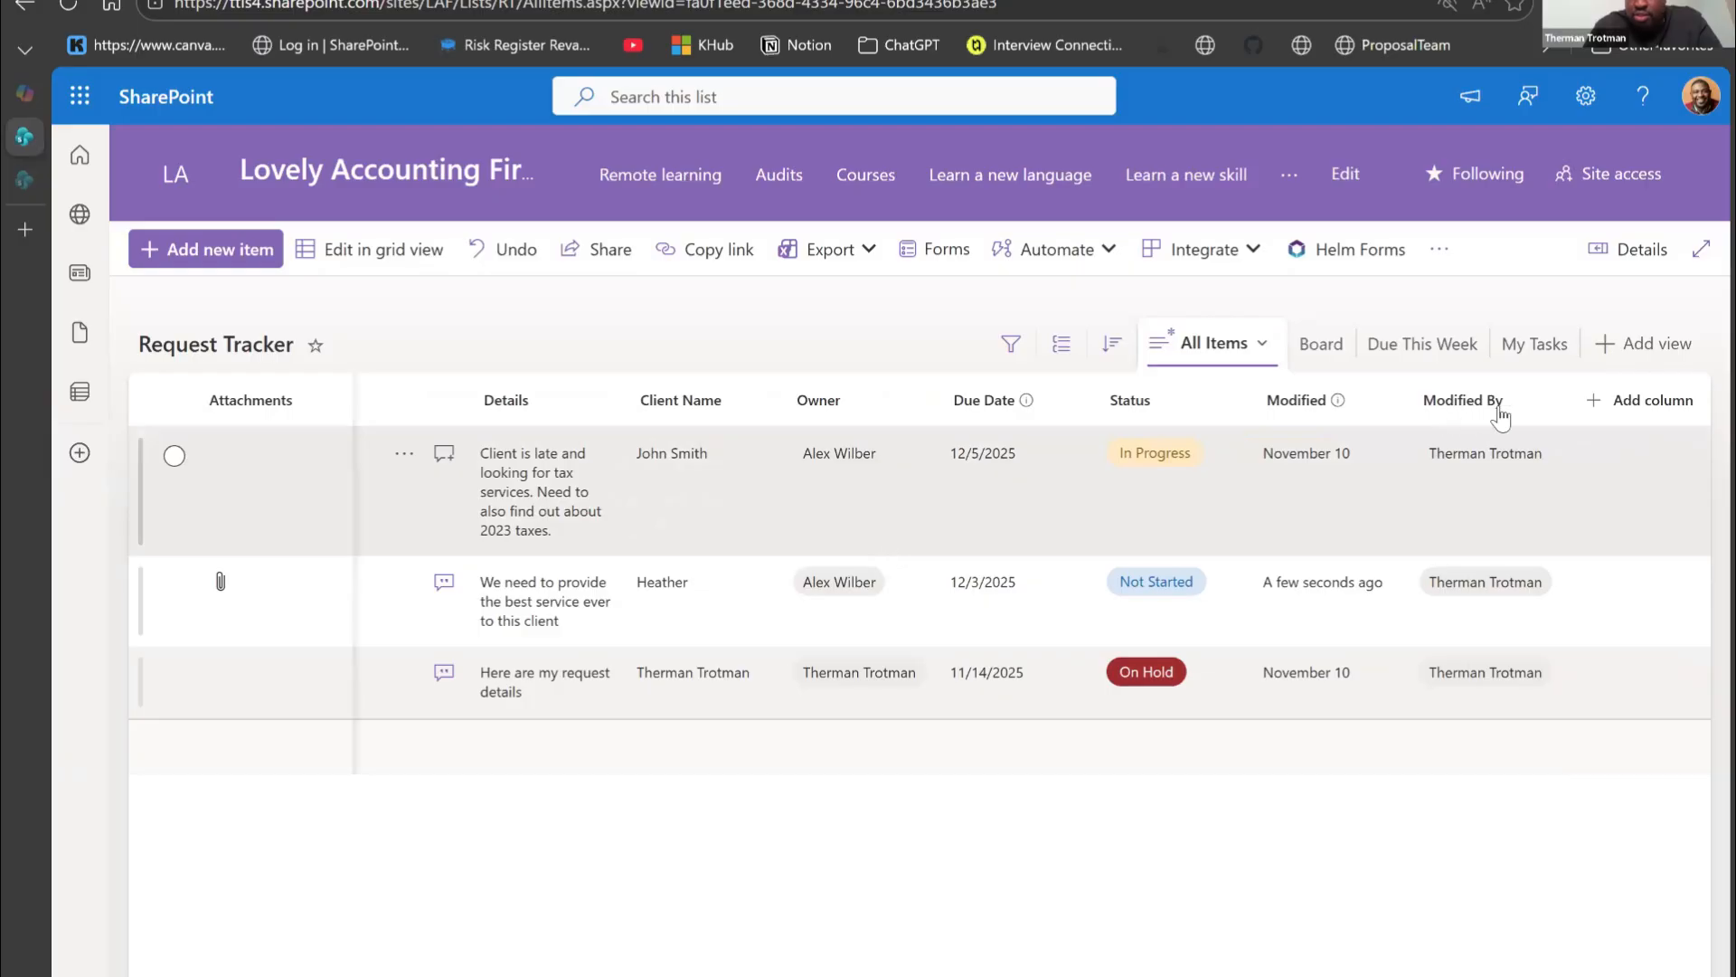
click(1608, 409)
click(1244, 358)
click(1244, 358)
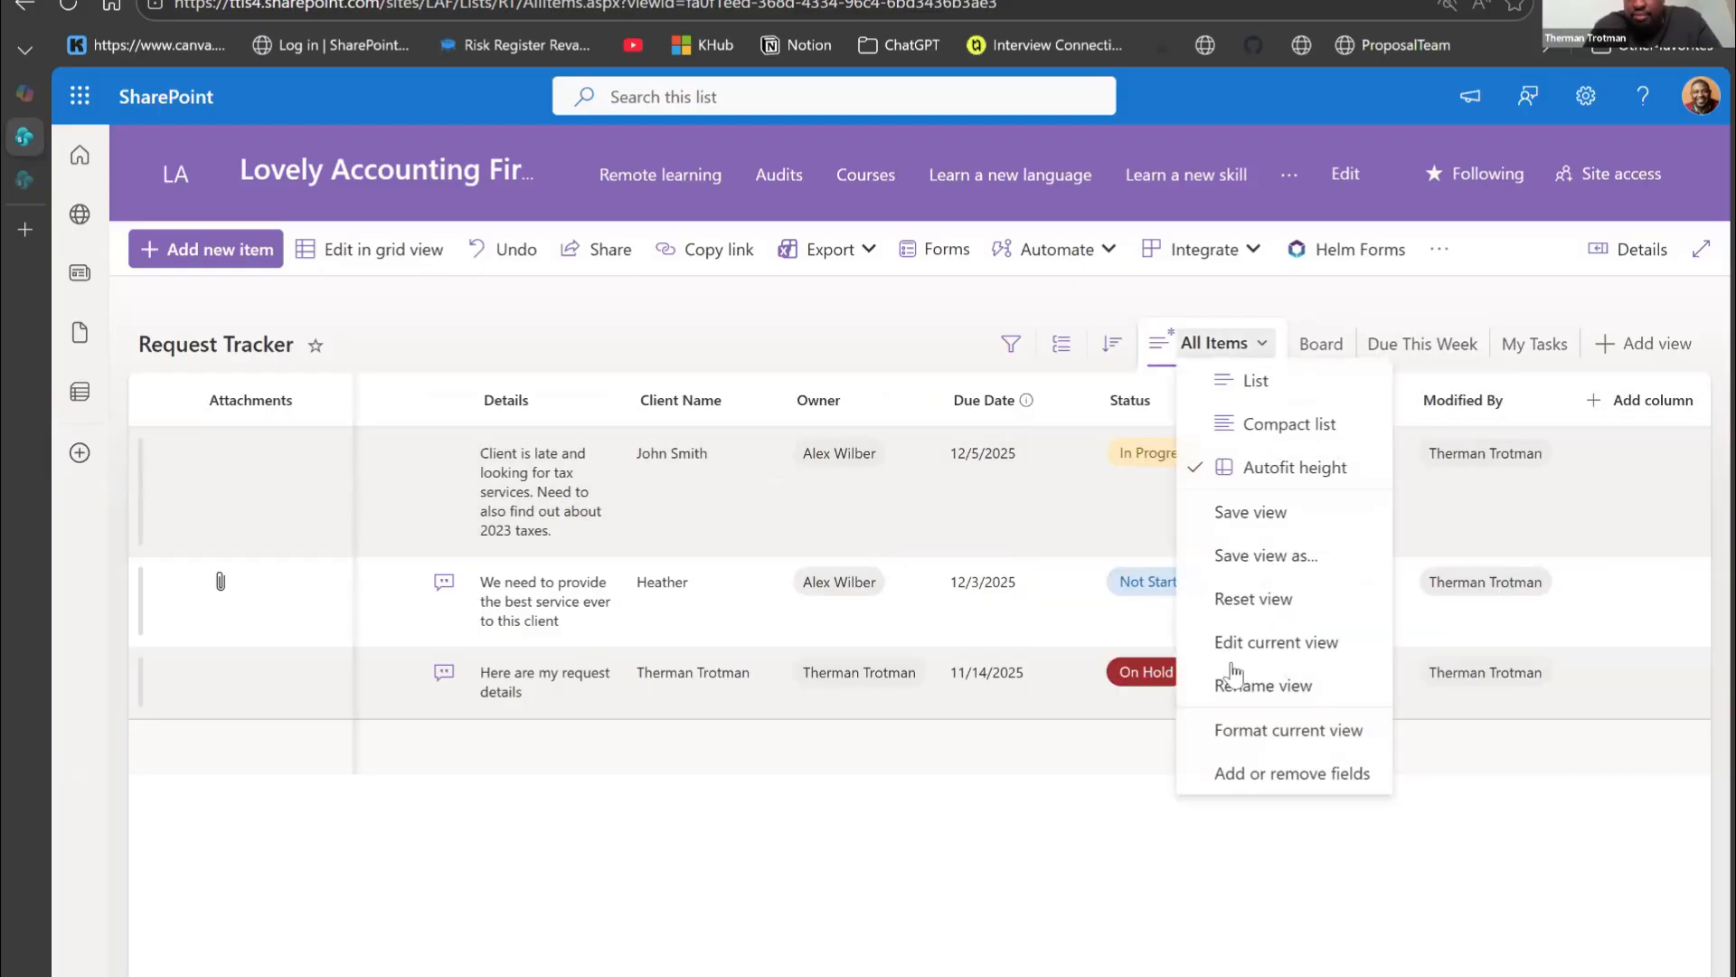
click(1248, 772)
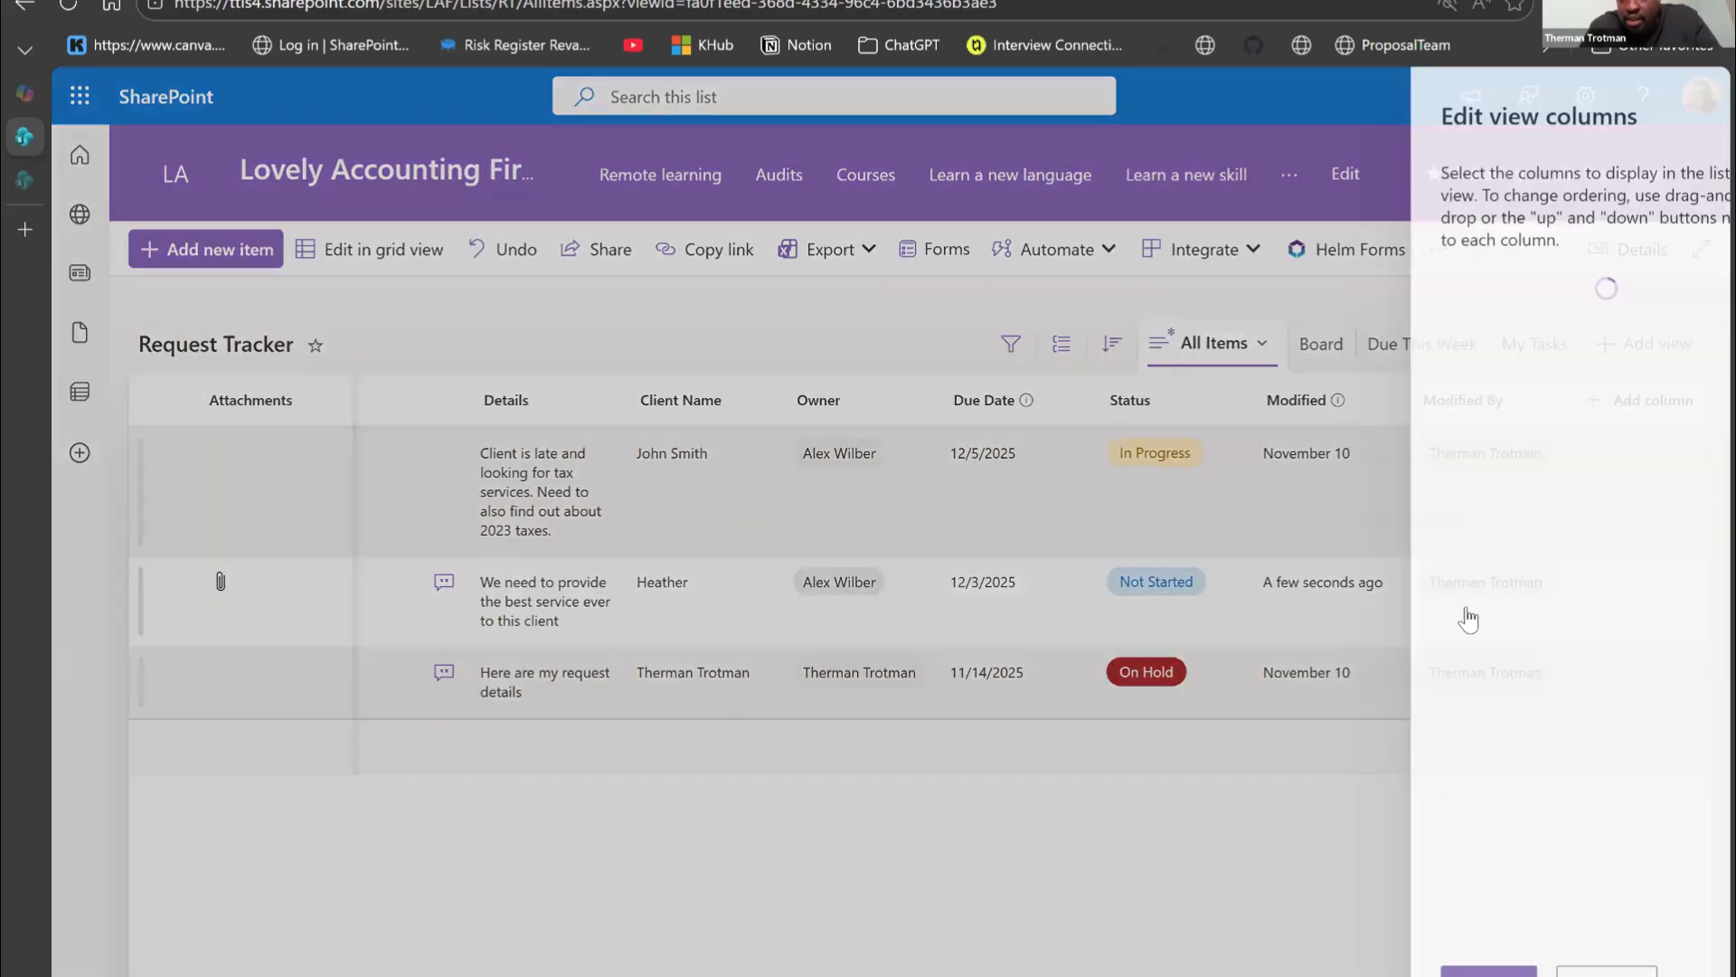
scroll(1453, 706, down, 2)
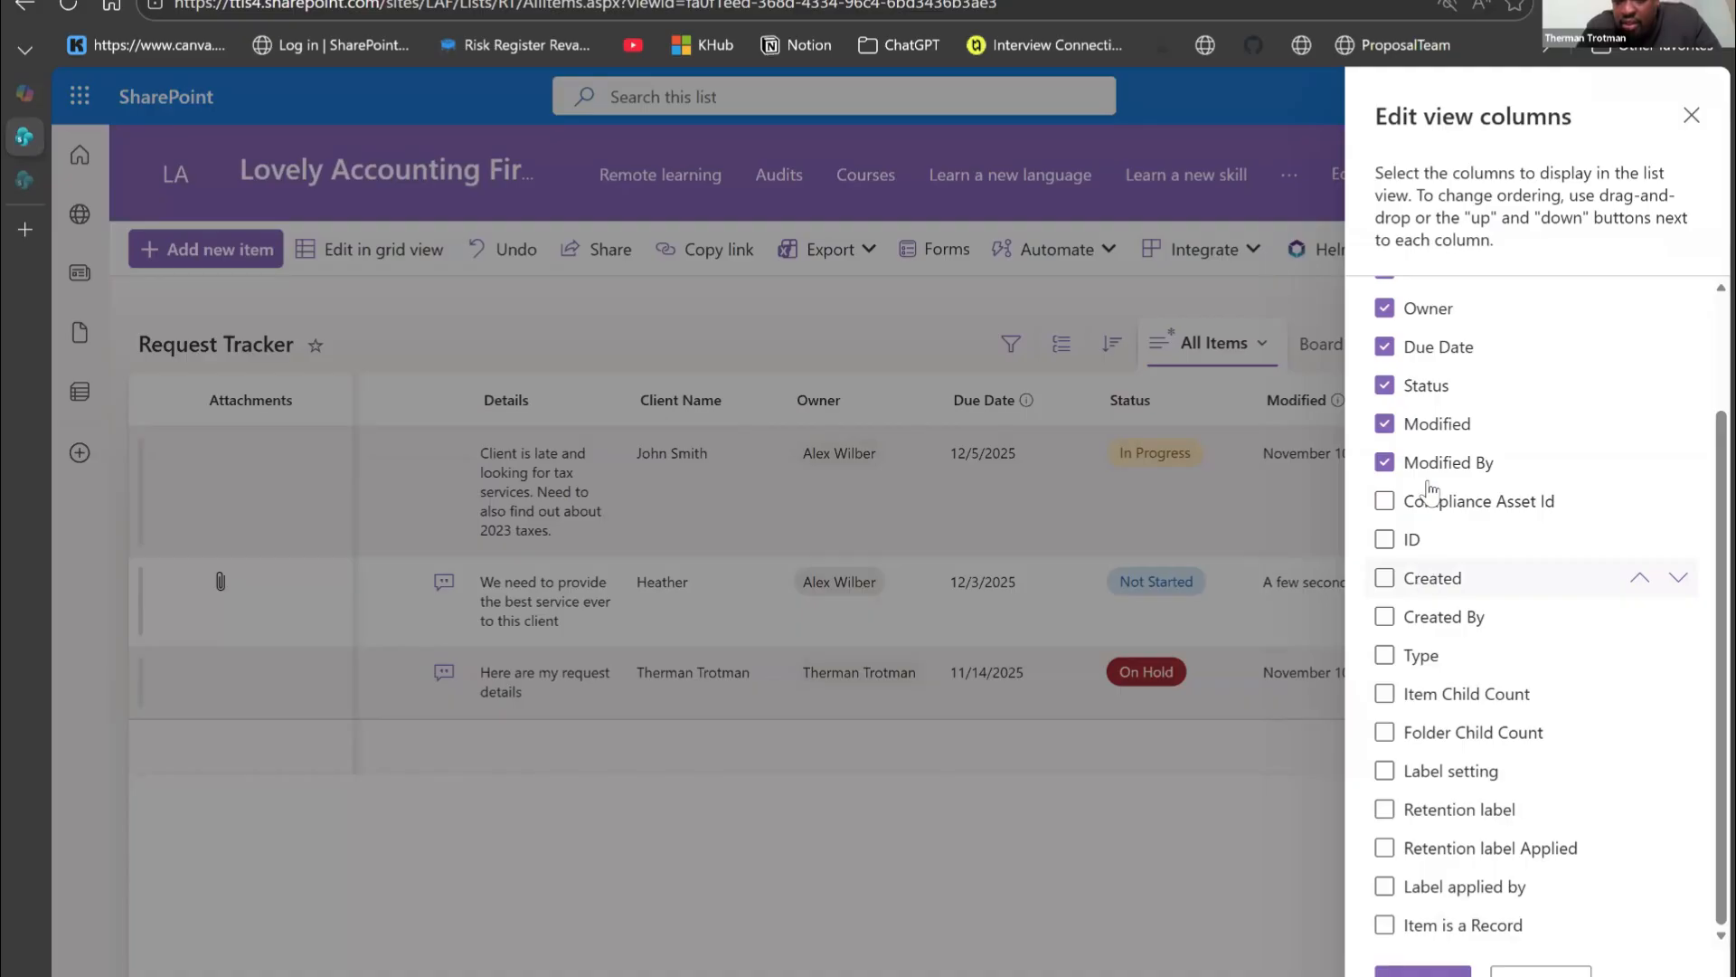
scroll(1425, 542, up, 3)
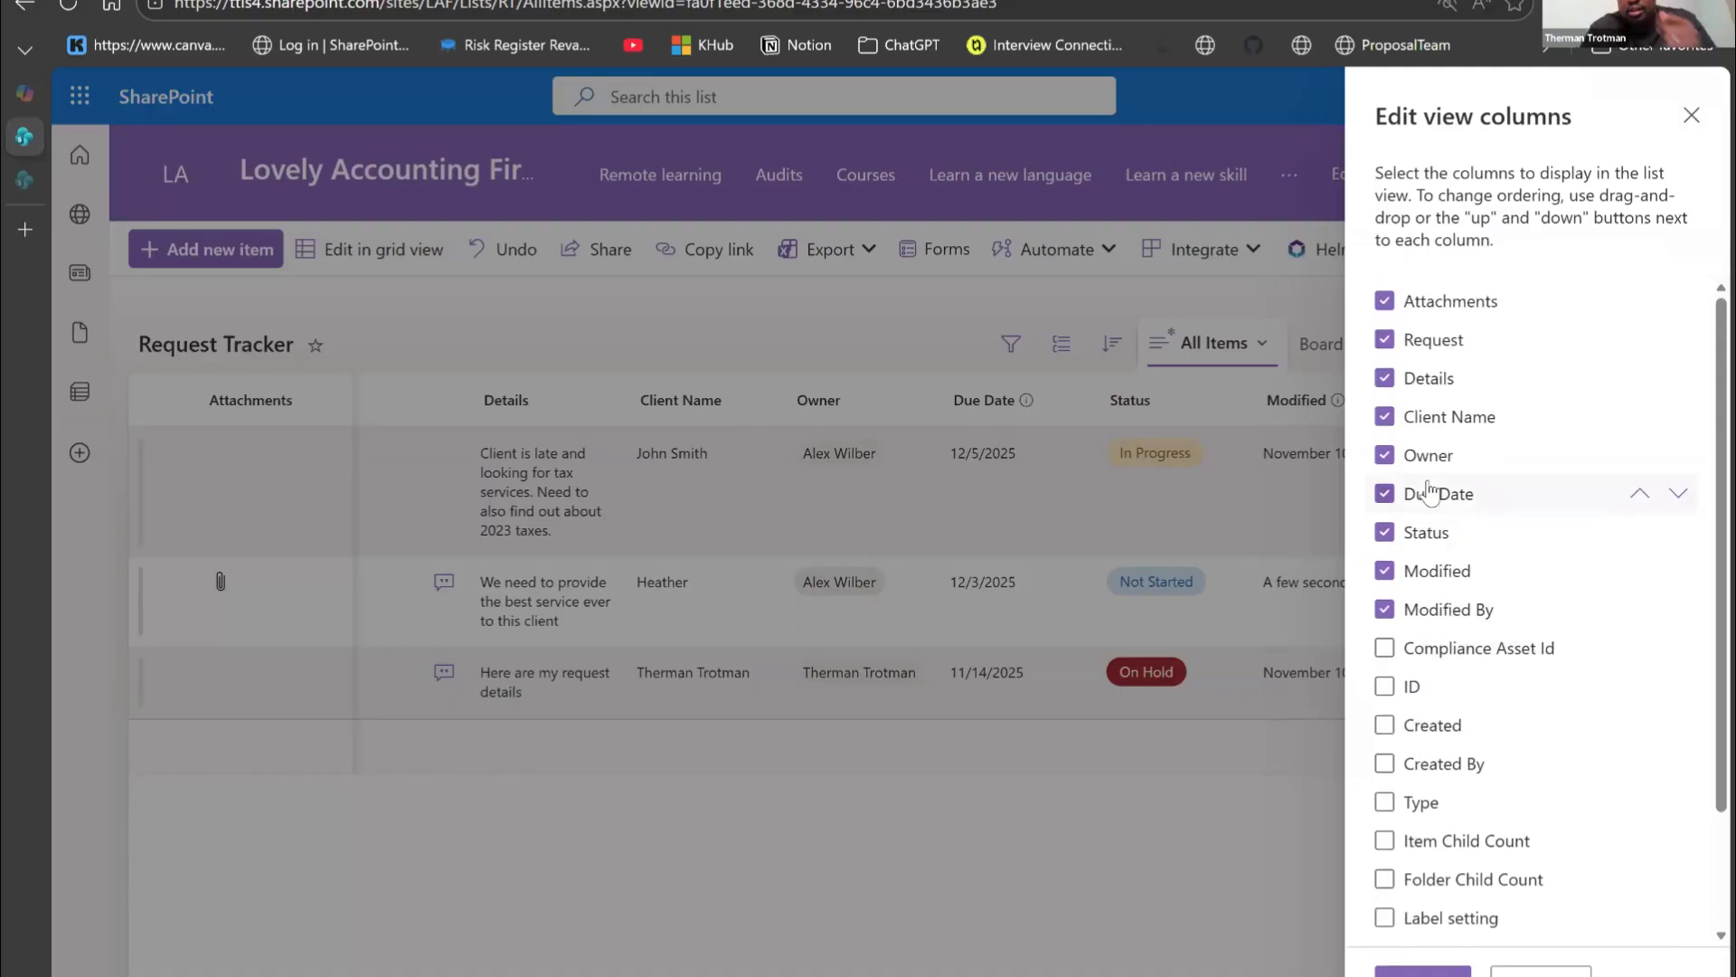
scroll(1429, 493, down, 2)
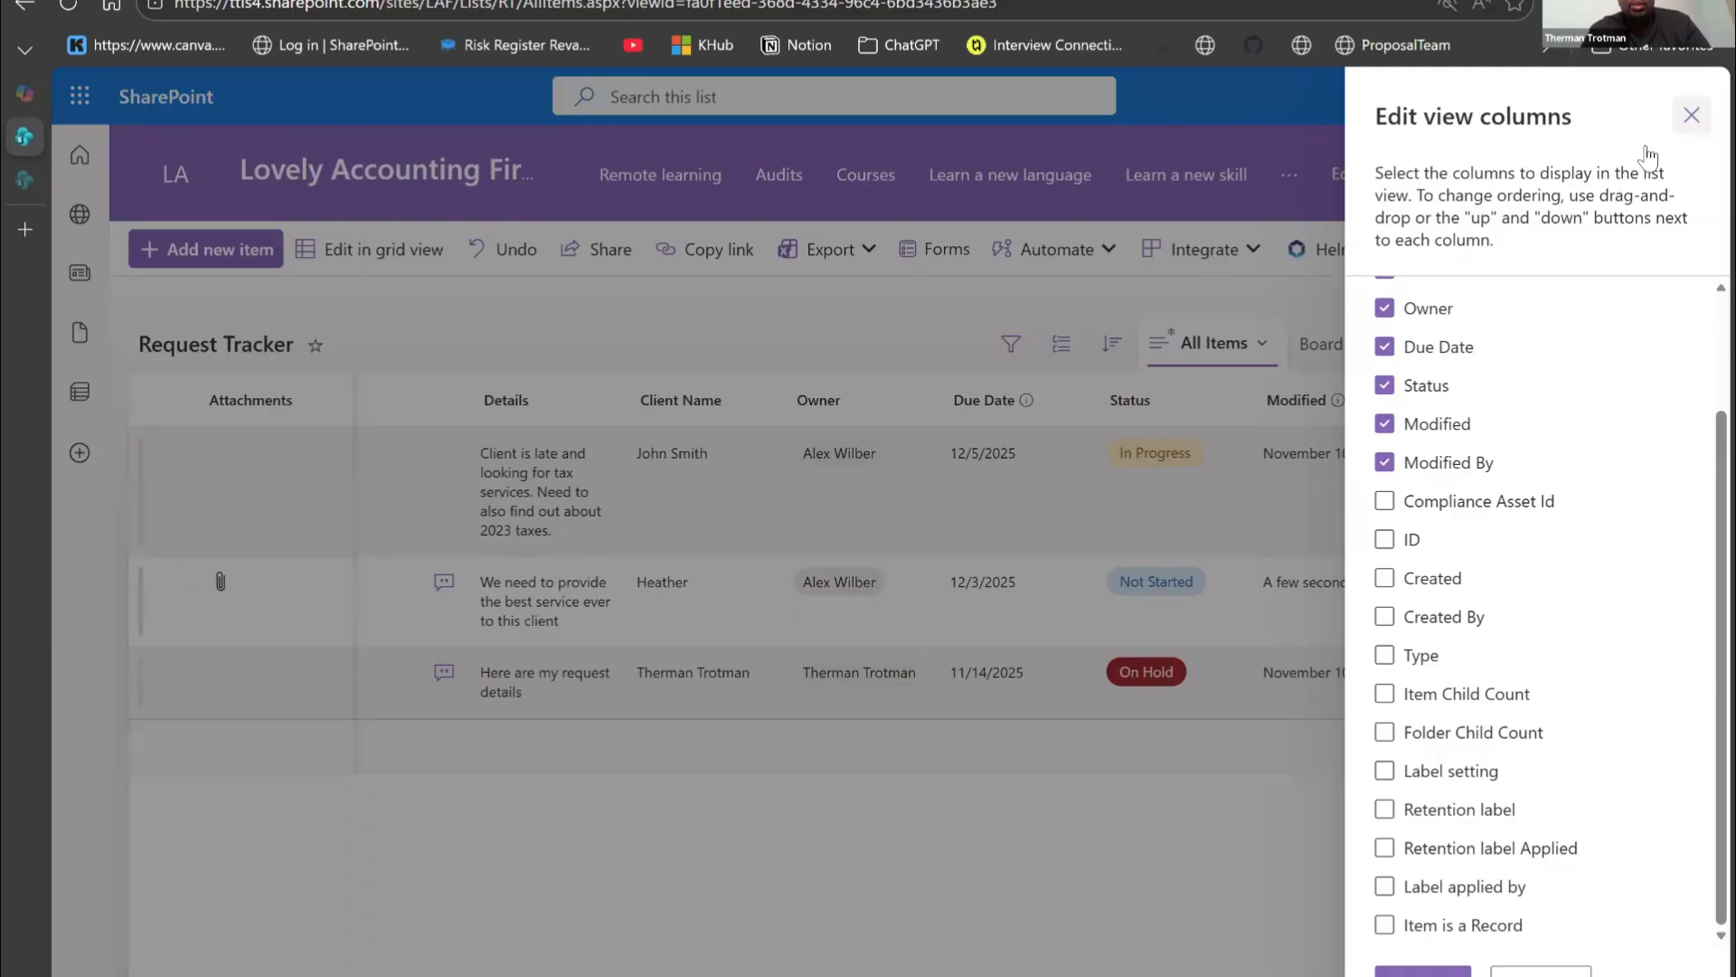
click(1690, 115)
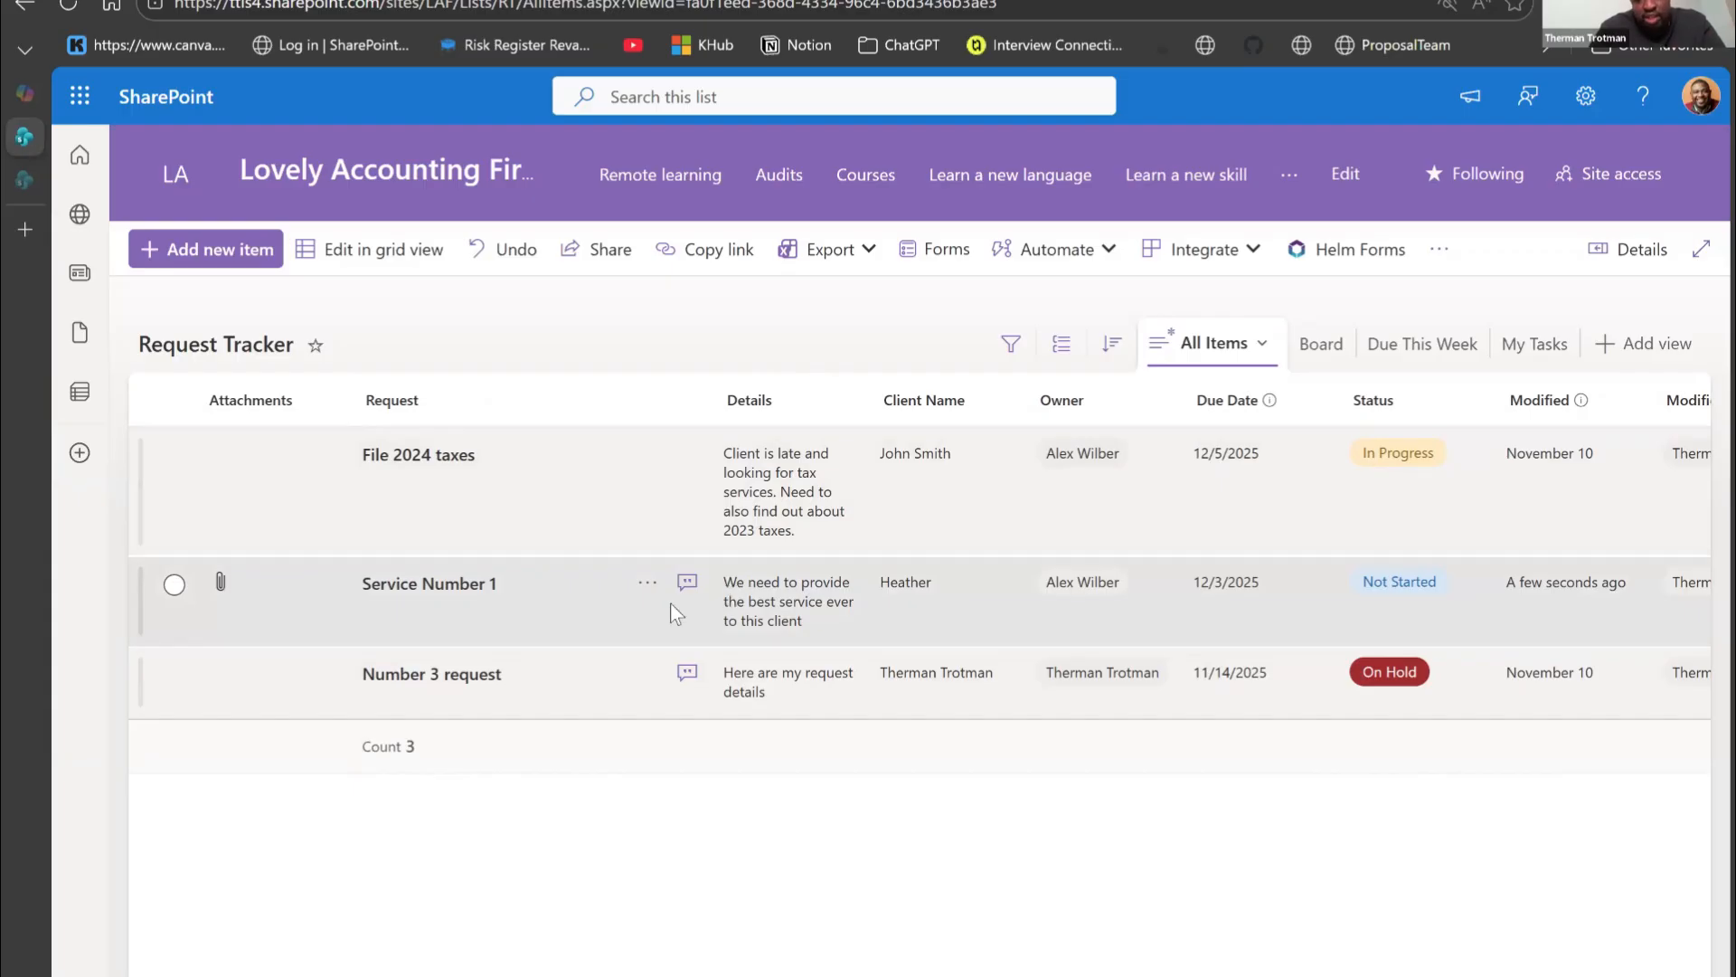
Step: Add a Currency column named Cost to the Request Tracker list
scroll(670, 602, right, 2)
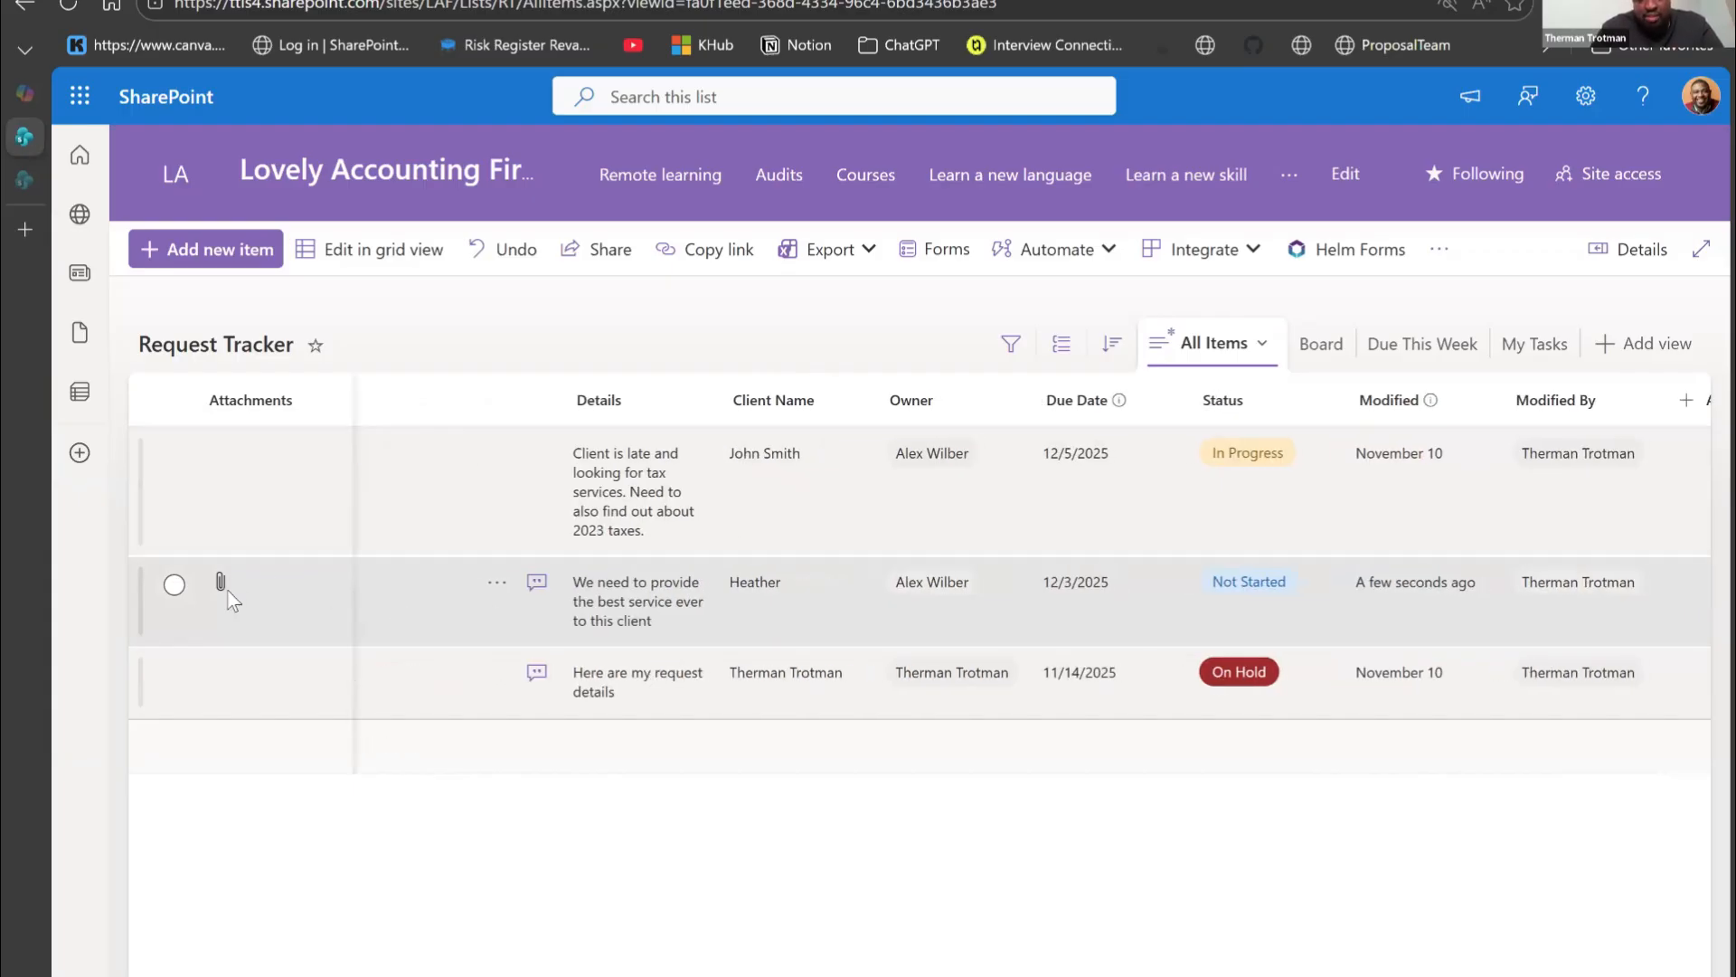
scroll(753, 584, right, 1)
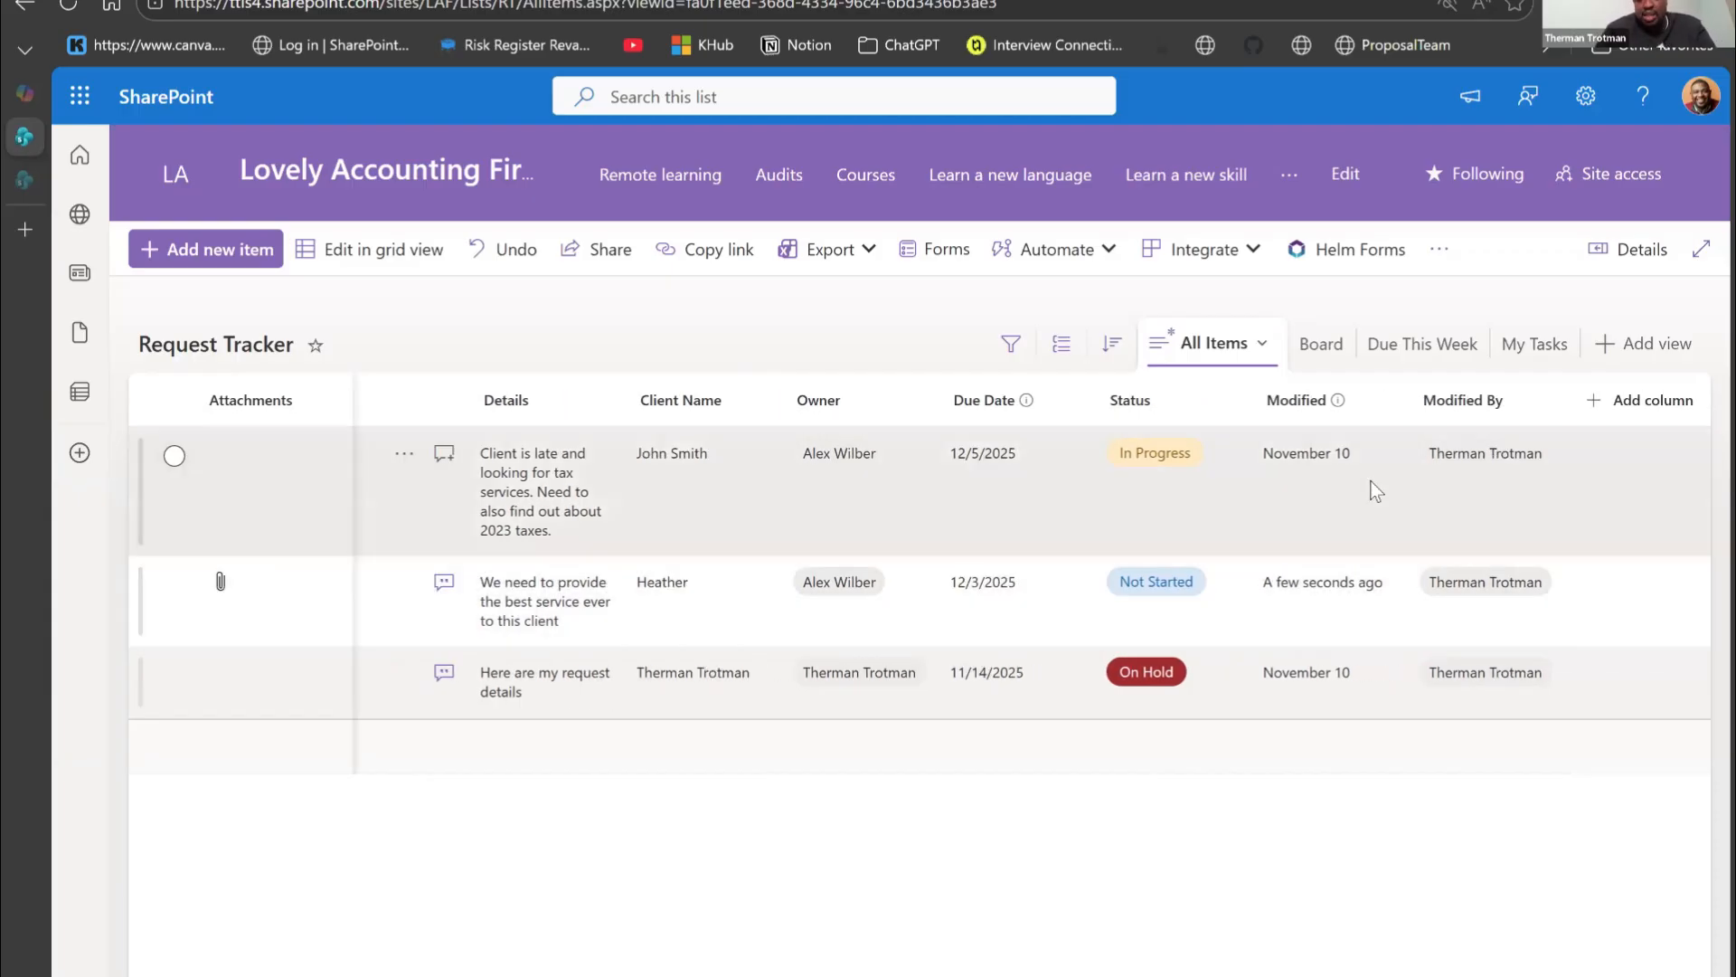
click(1621, 405)
scroll(1493, 647, down, 3)
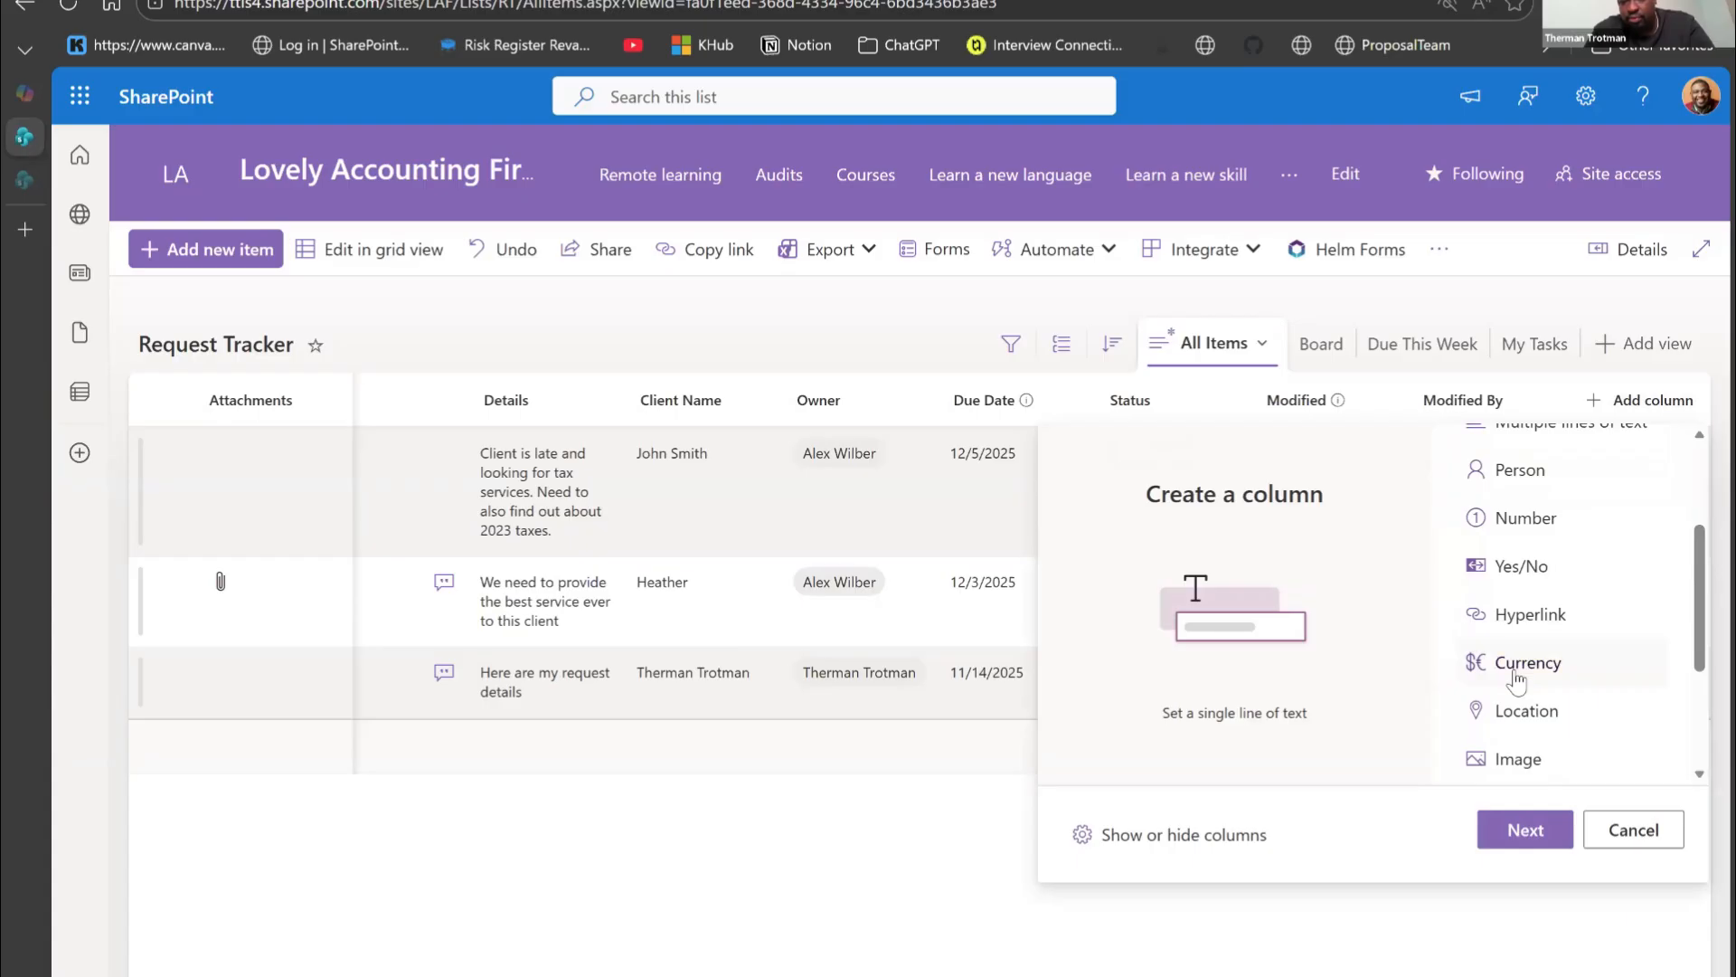
click(1512, 669)
click(1524, 830)
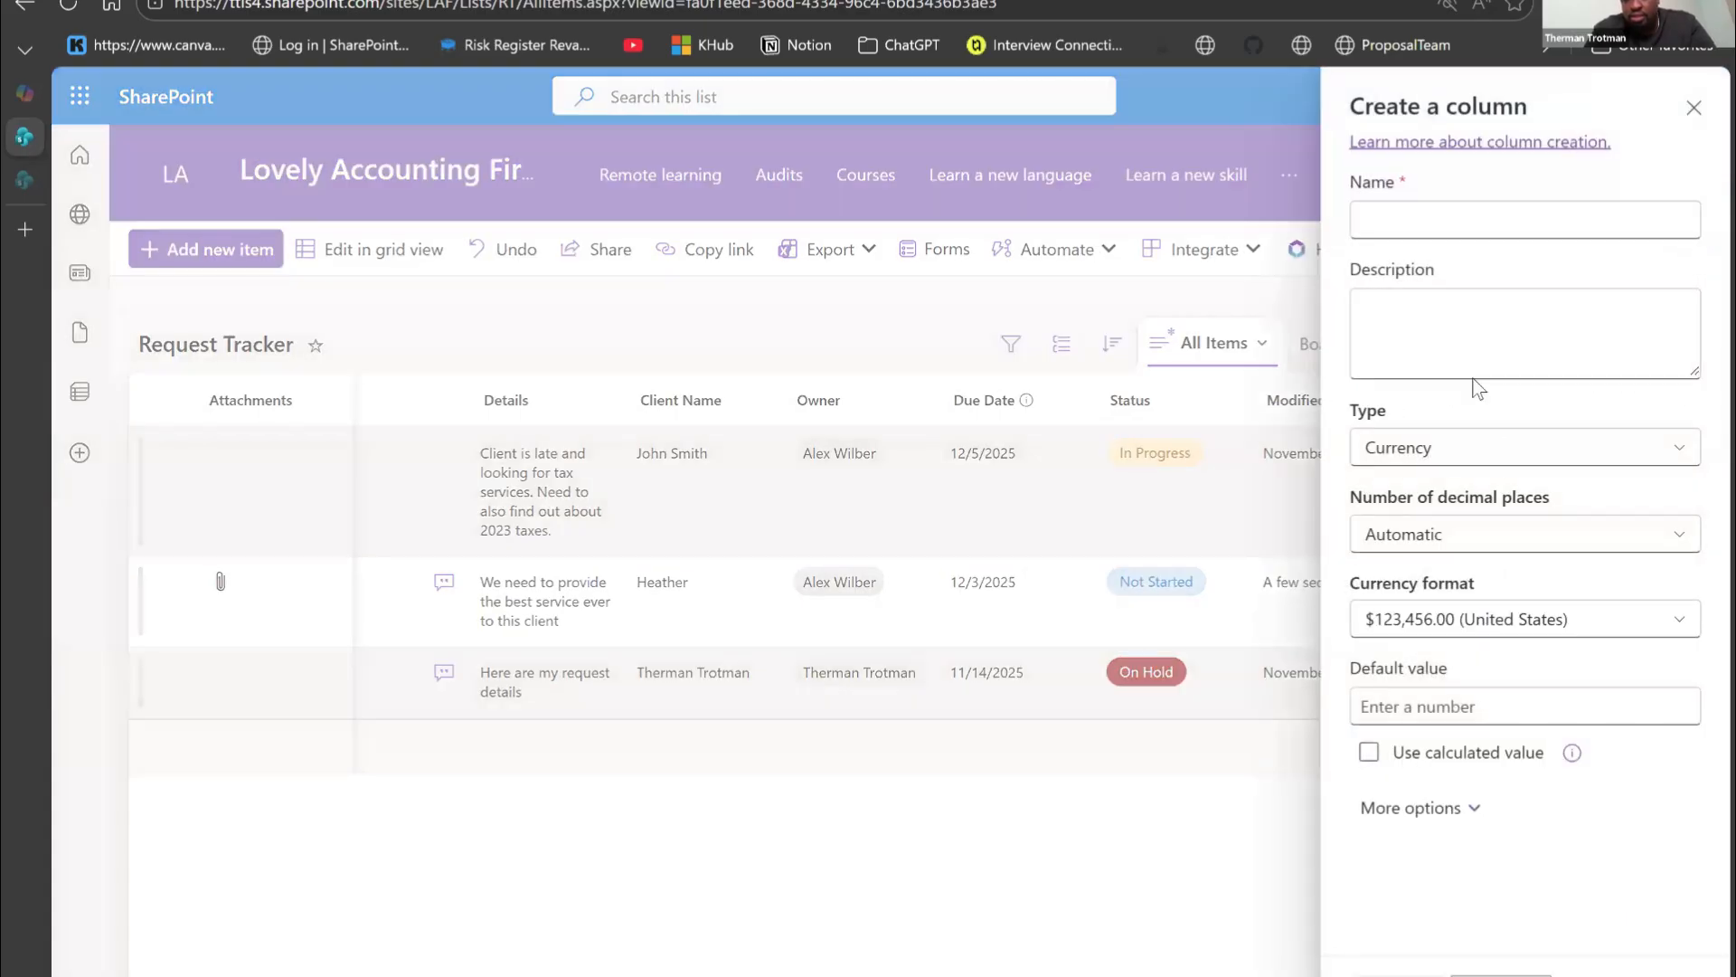
click(1447, 205)
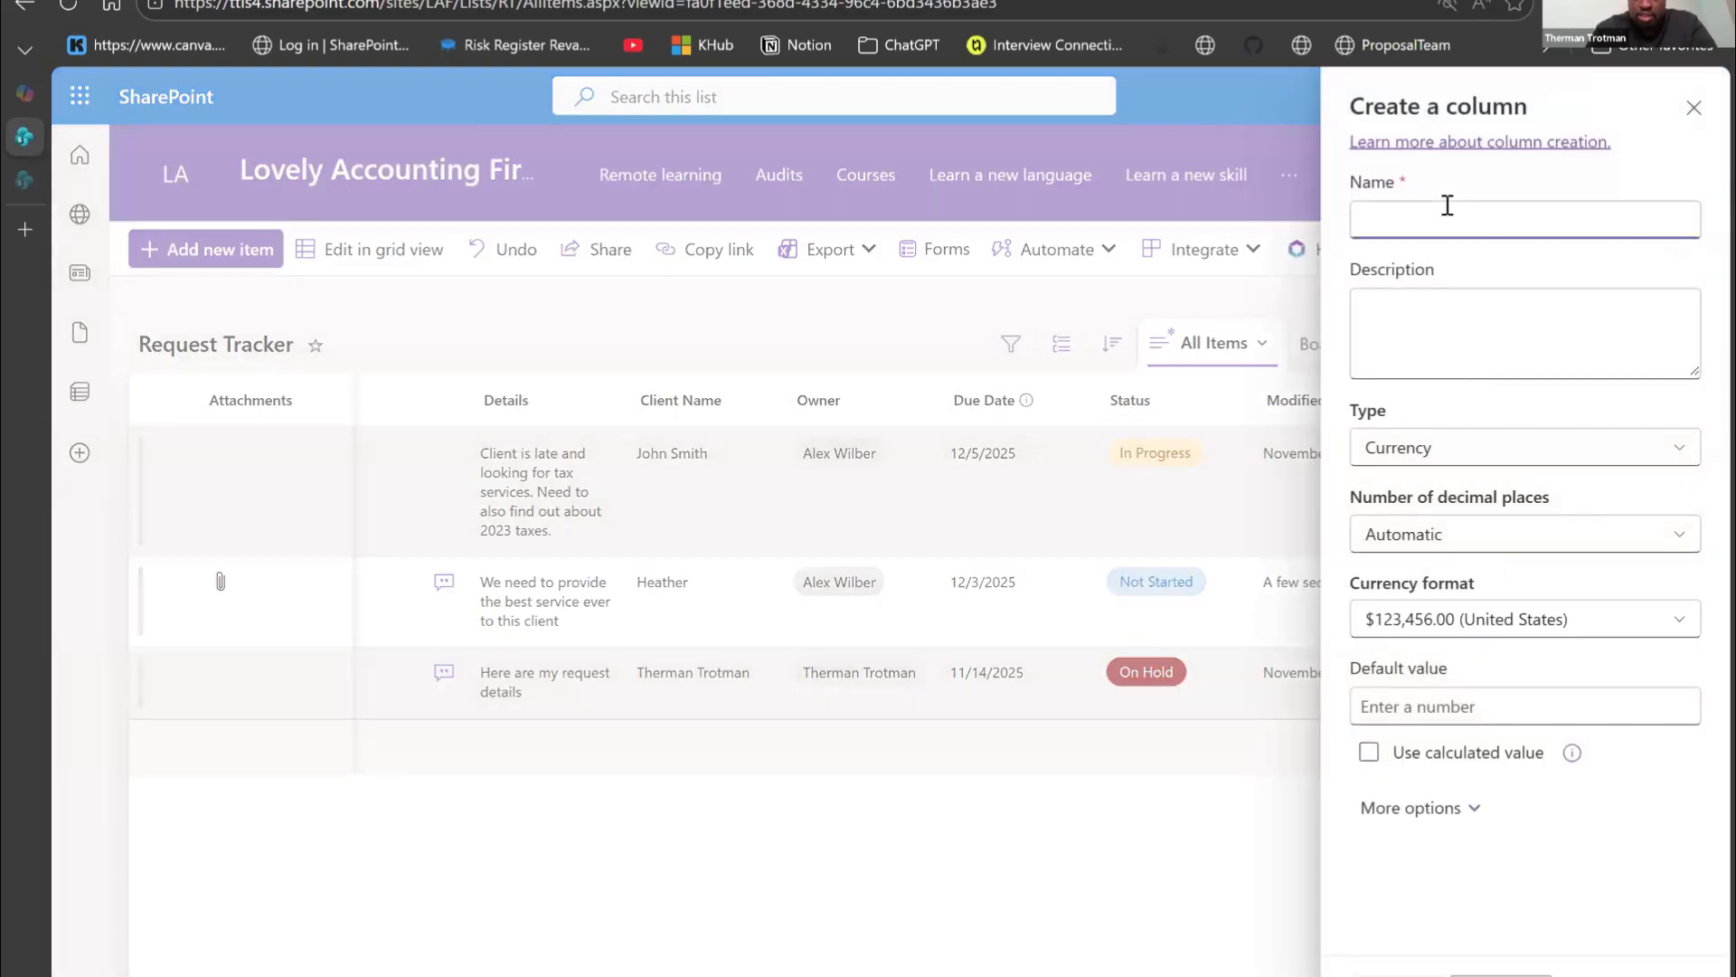
text(Cost)
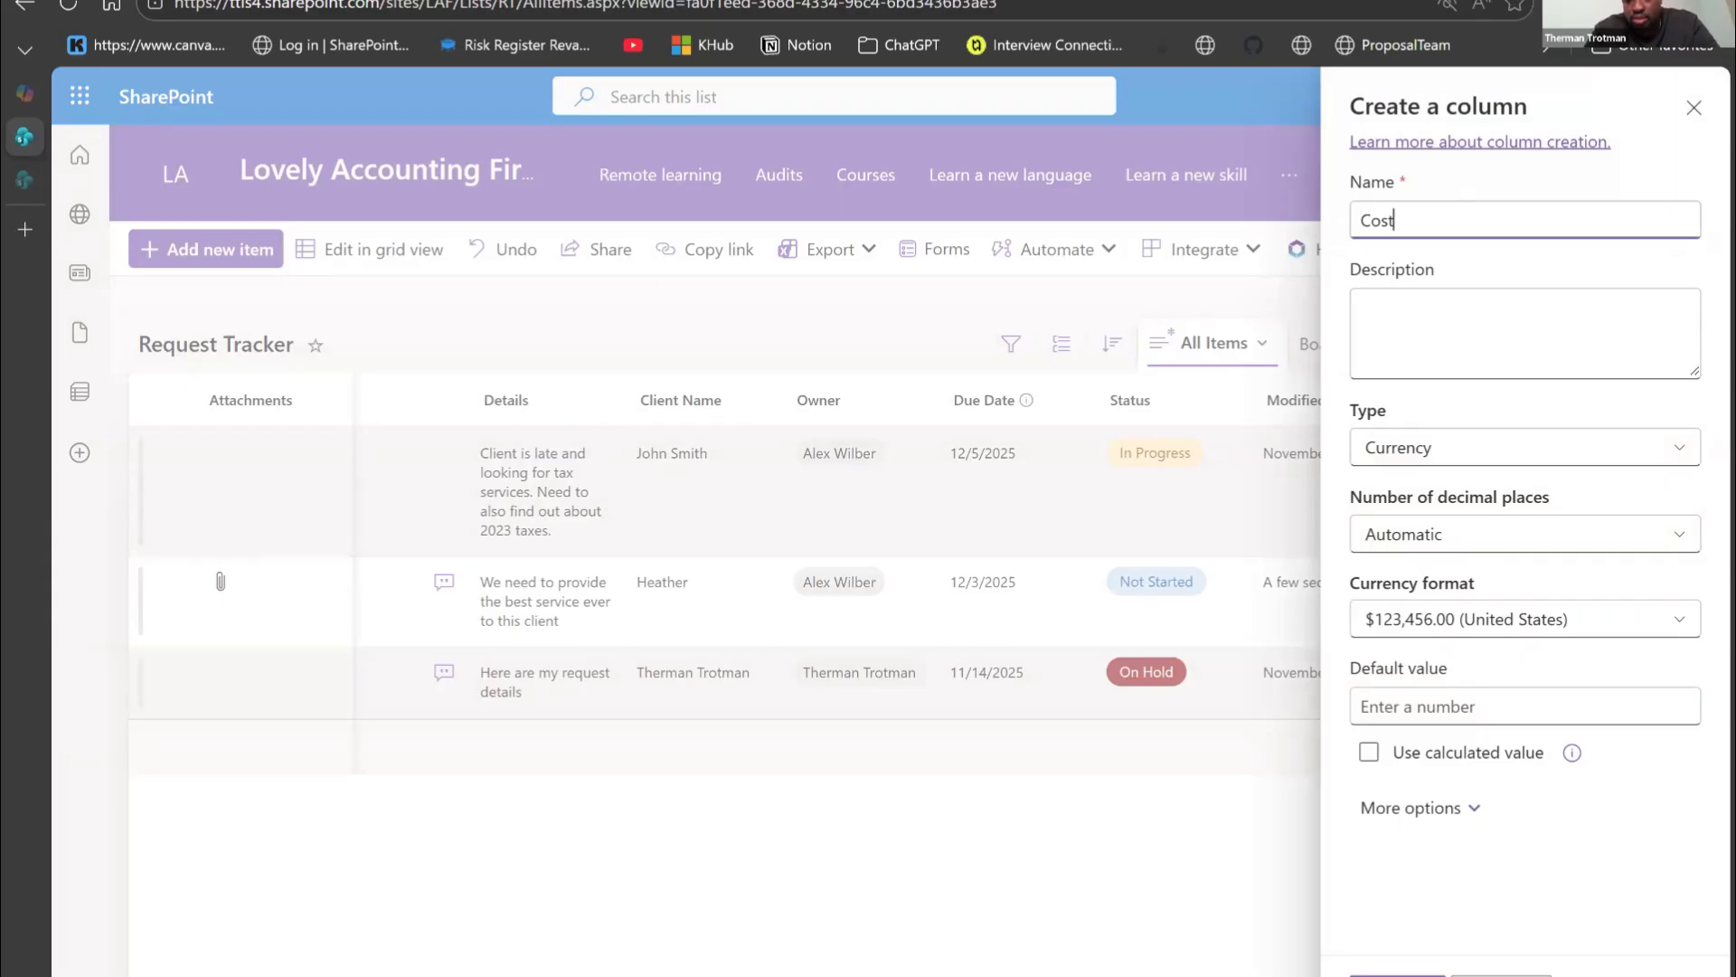
click(1397, 975)
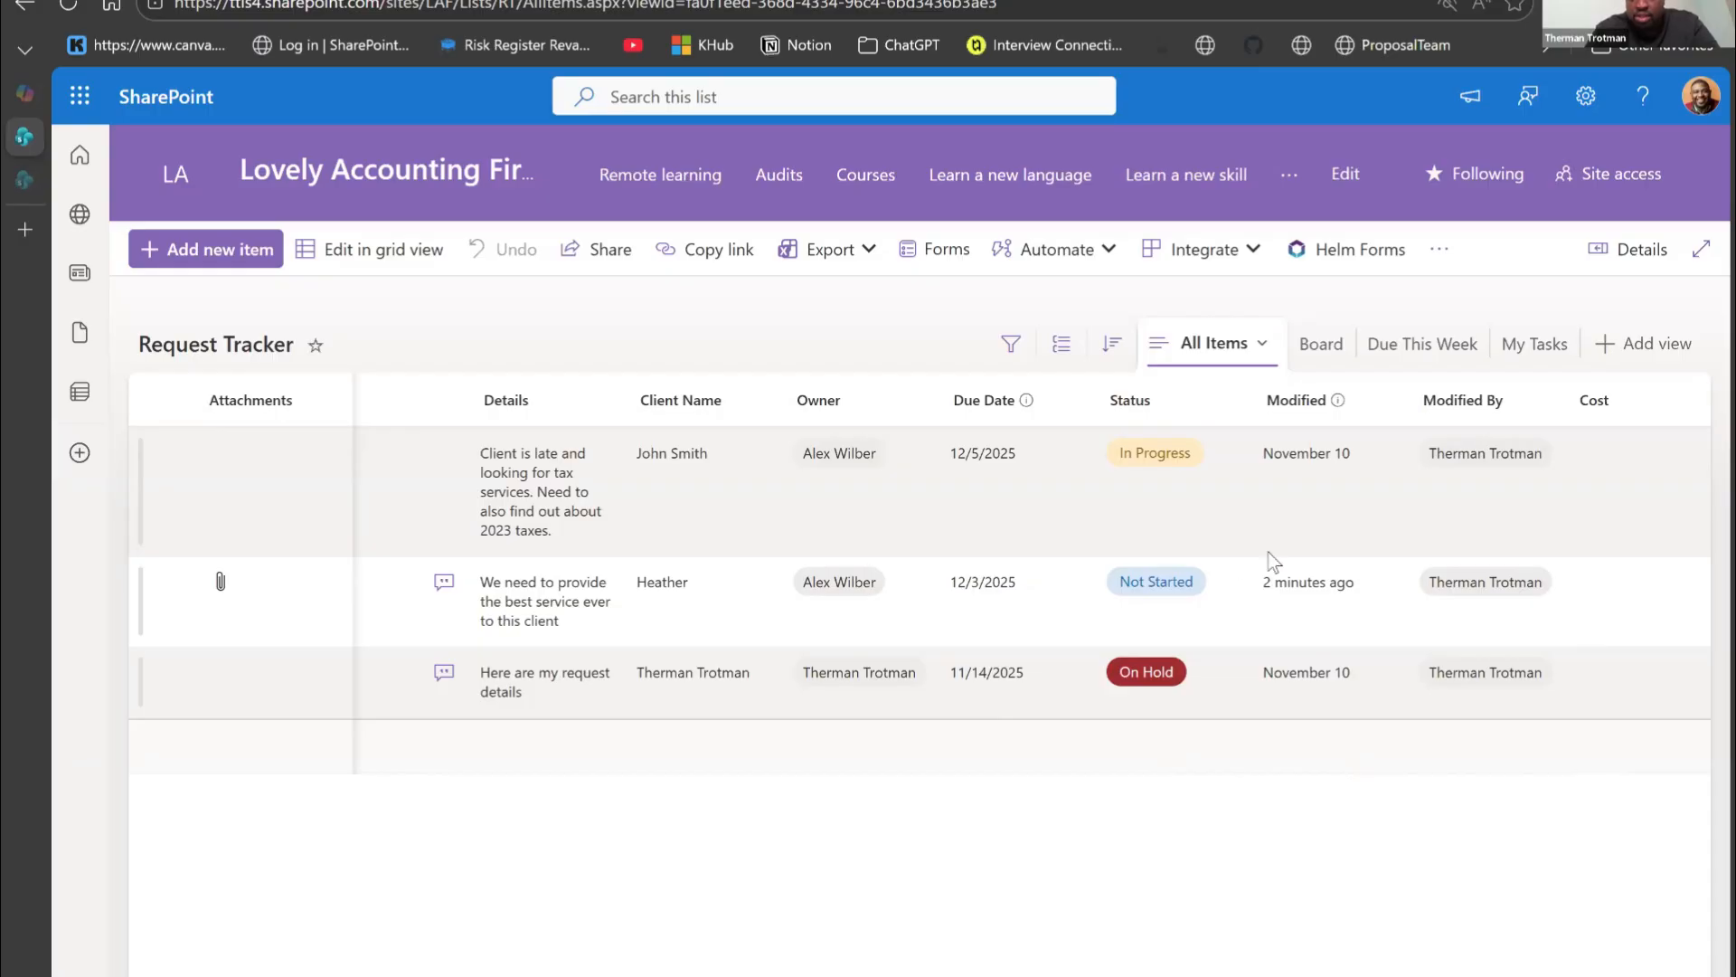
Step: Enter costs in grid view: 2500 for File 2024 taxes, 3000 for Service Number 1 and 200 for Number 3 request
click(353, 266)
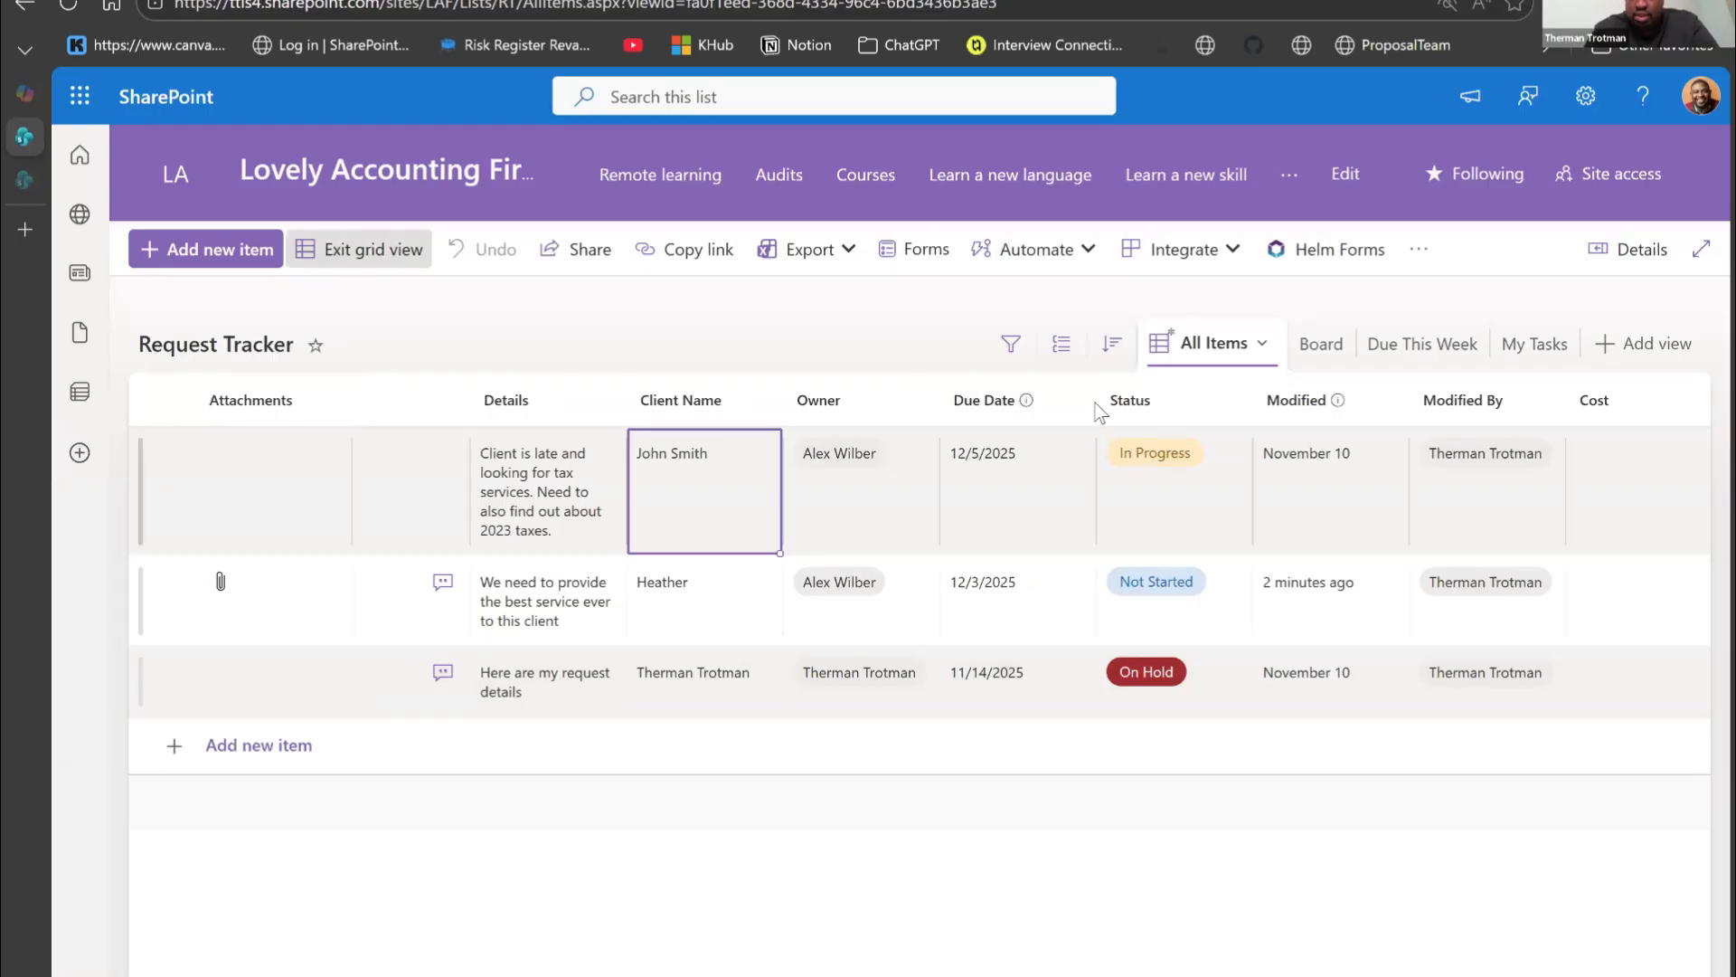
click(1617, 502)
text(2500)
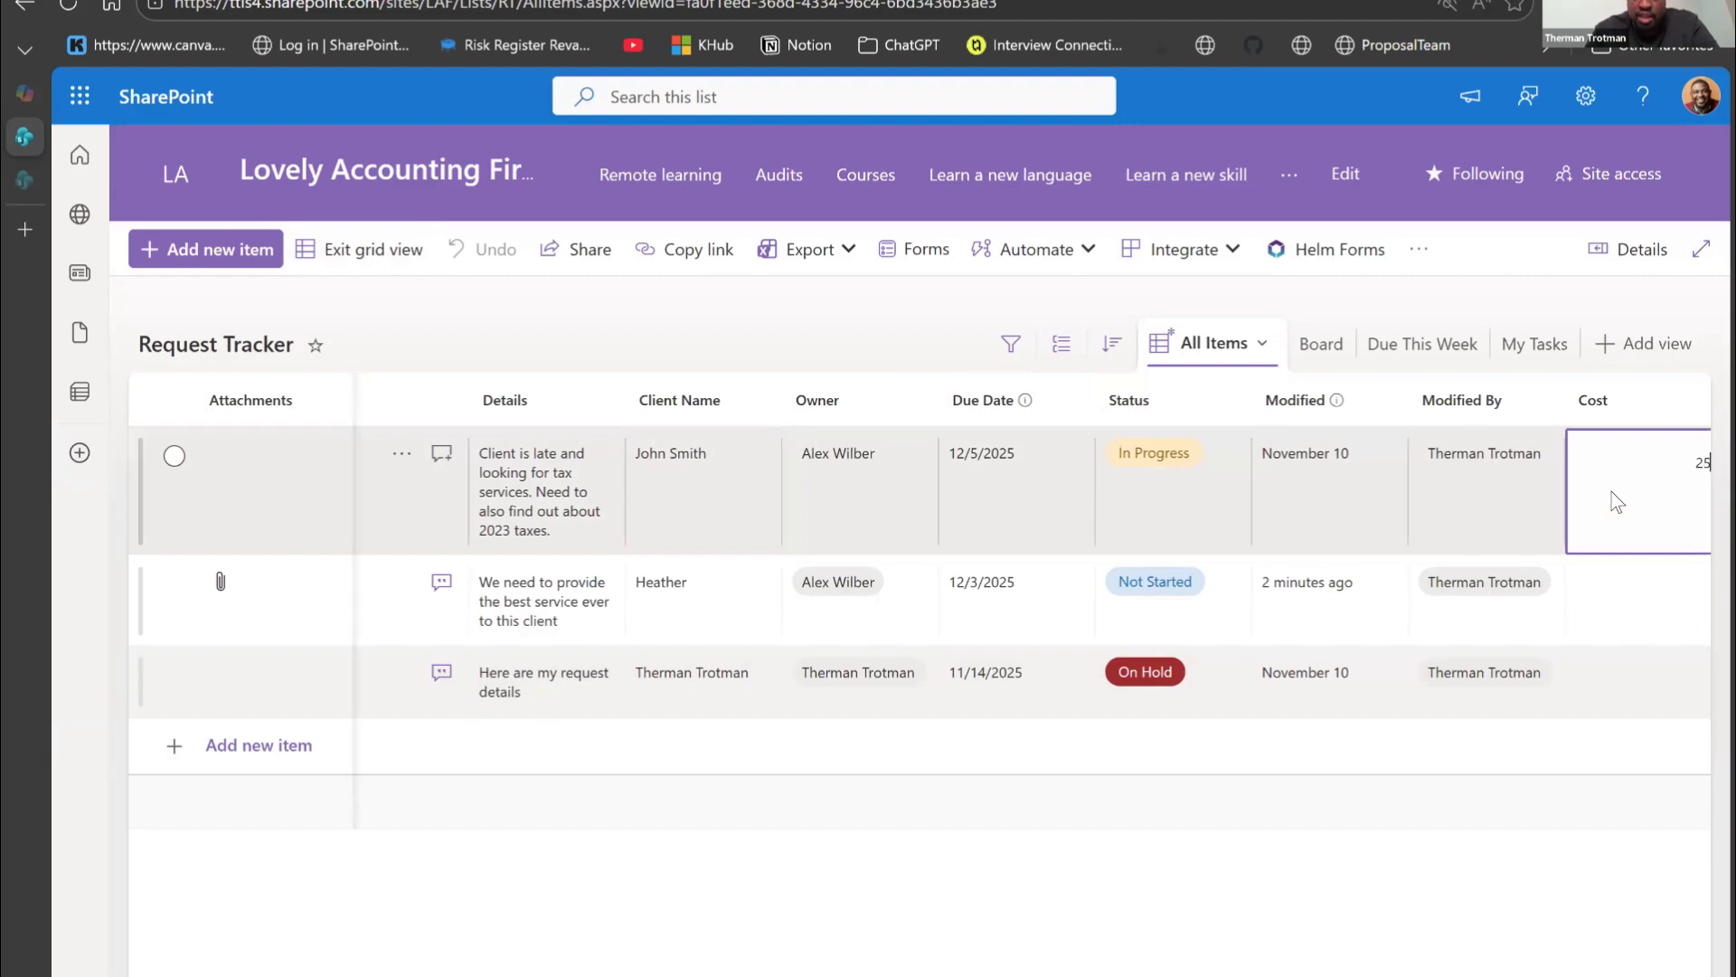
click(1643, 595)
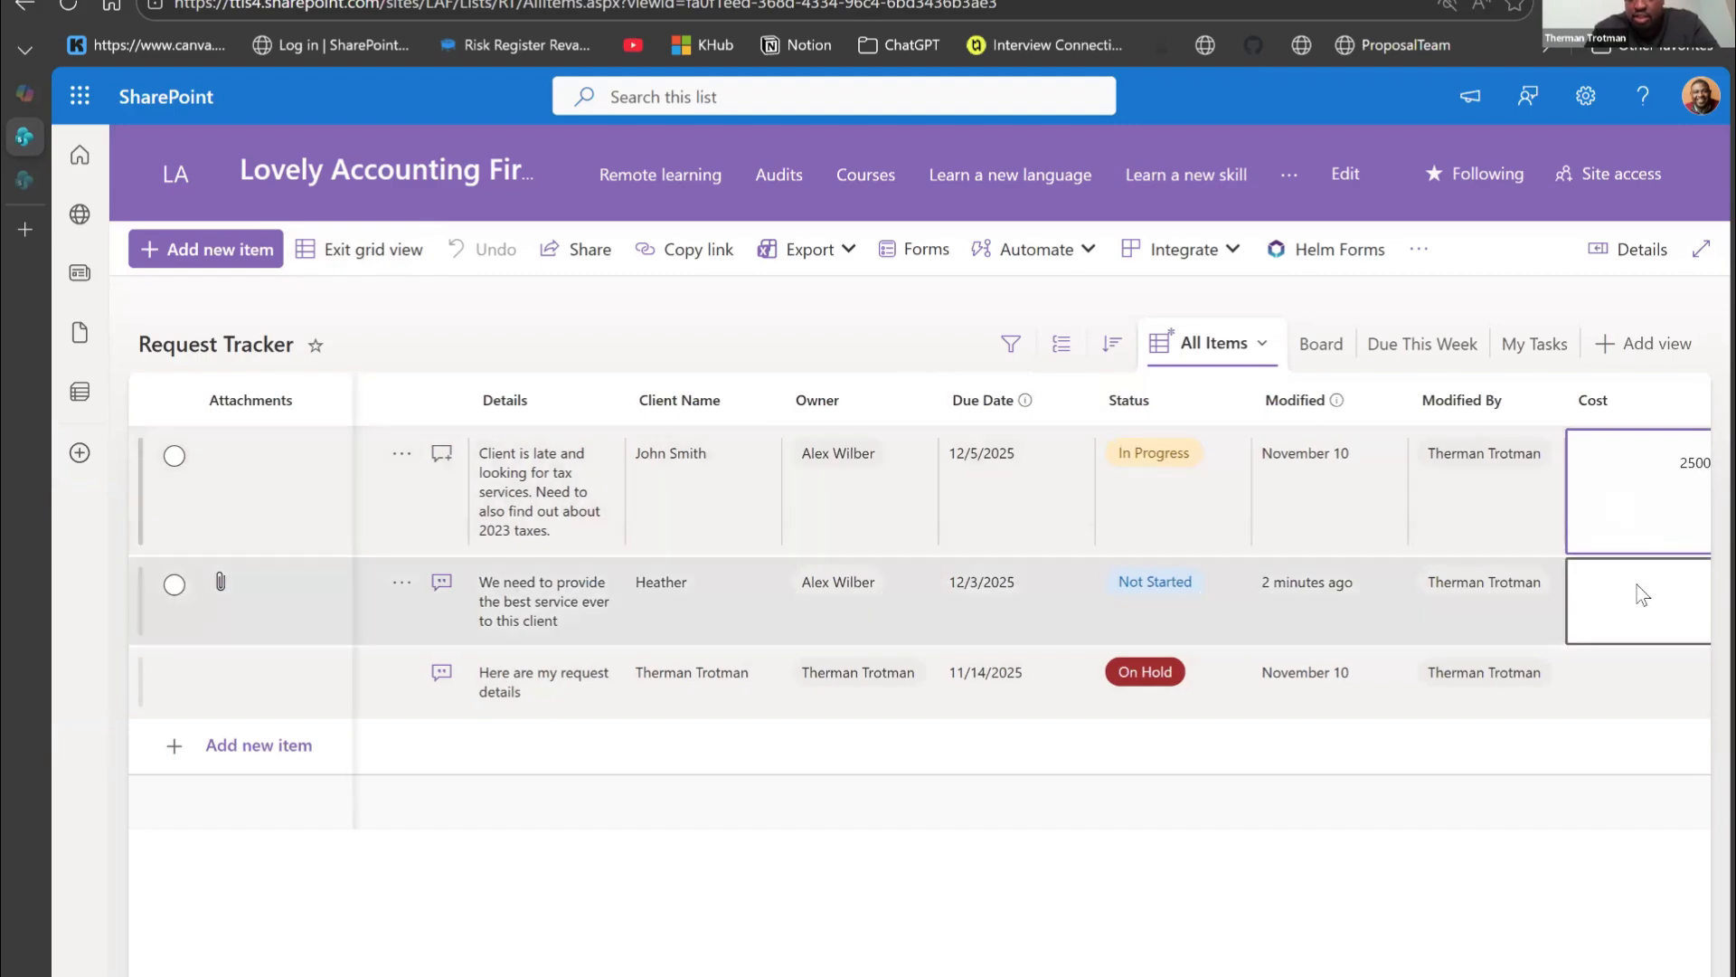
text(3000)
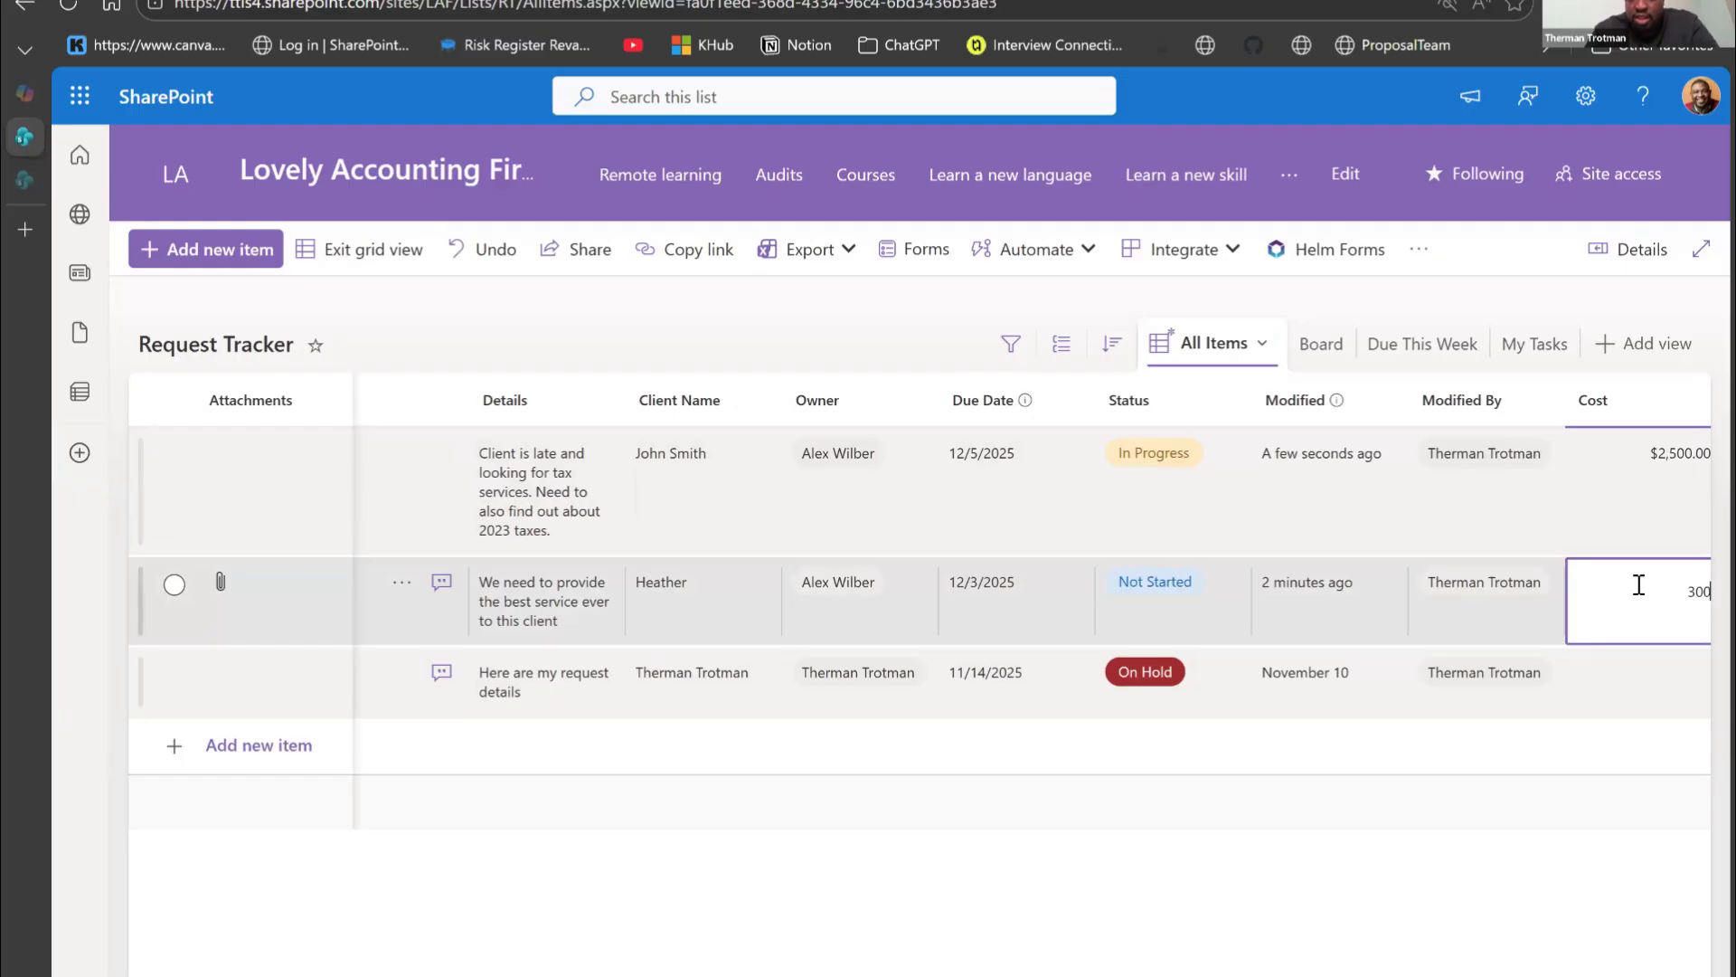
click(1664, 669)
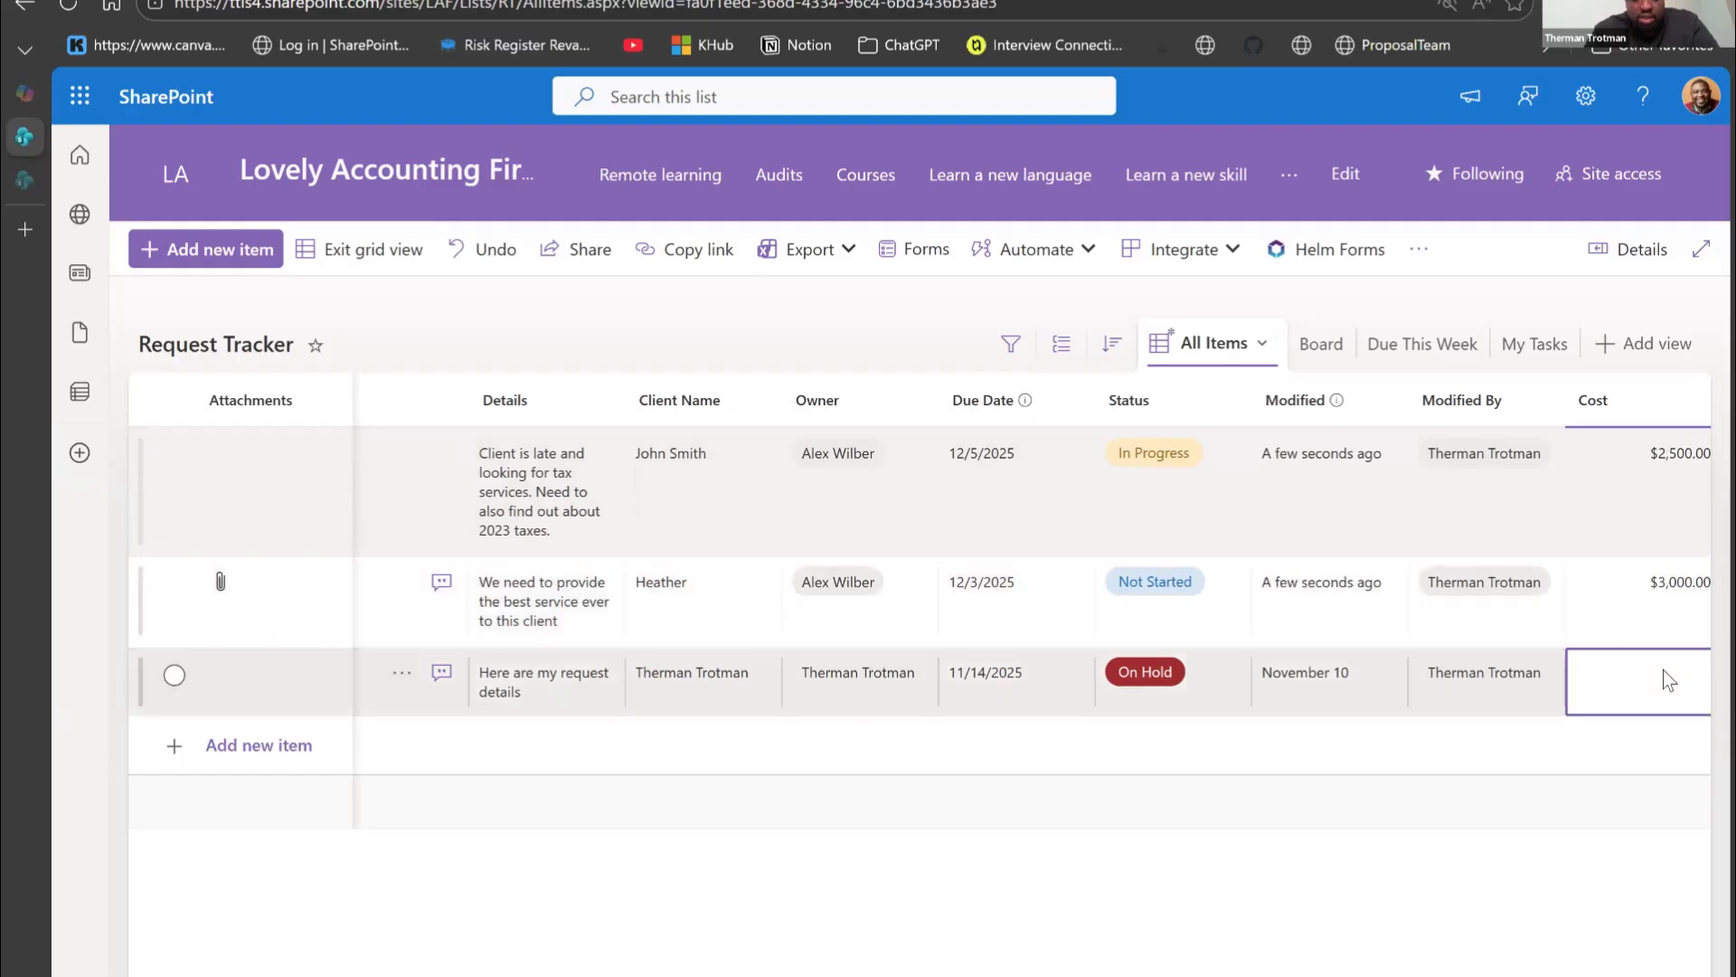
text(200)
click(1620, 802)
Step: Show a Sum total for the Cost column and leave grid view
scroll(1620, 802, right, 1)
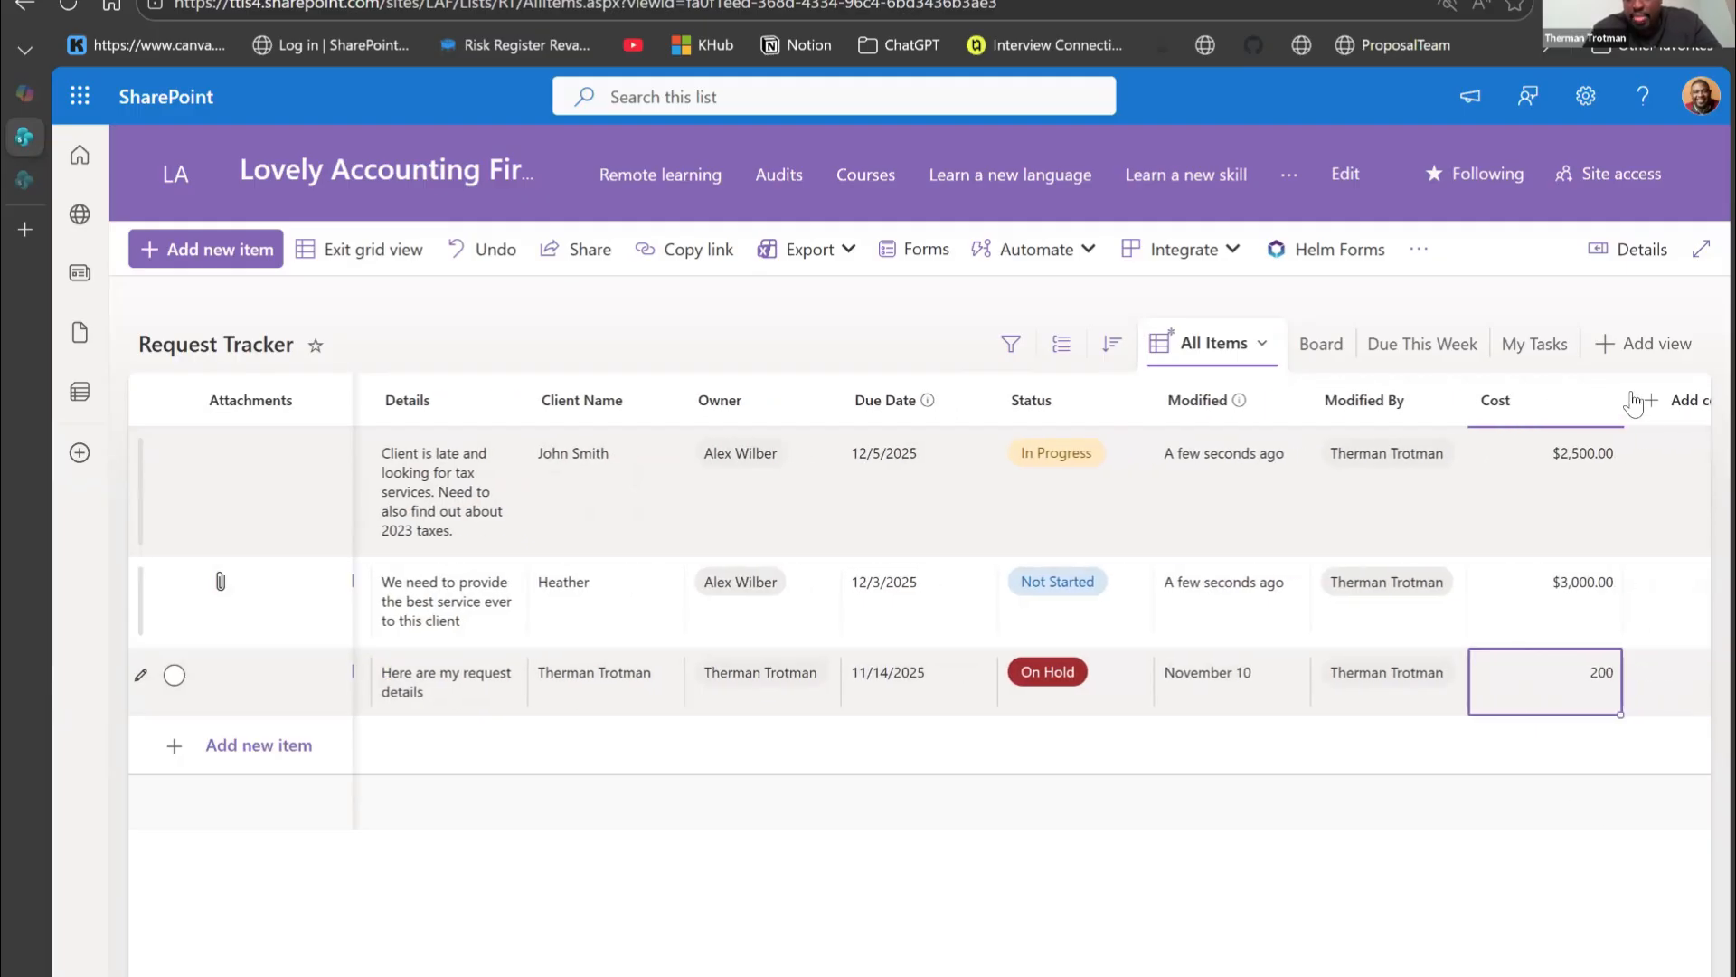
click(1553, 408)
mouse_move(1537, 667)
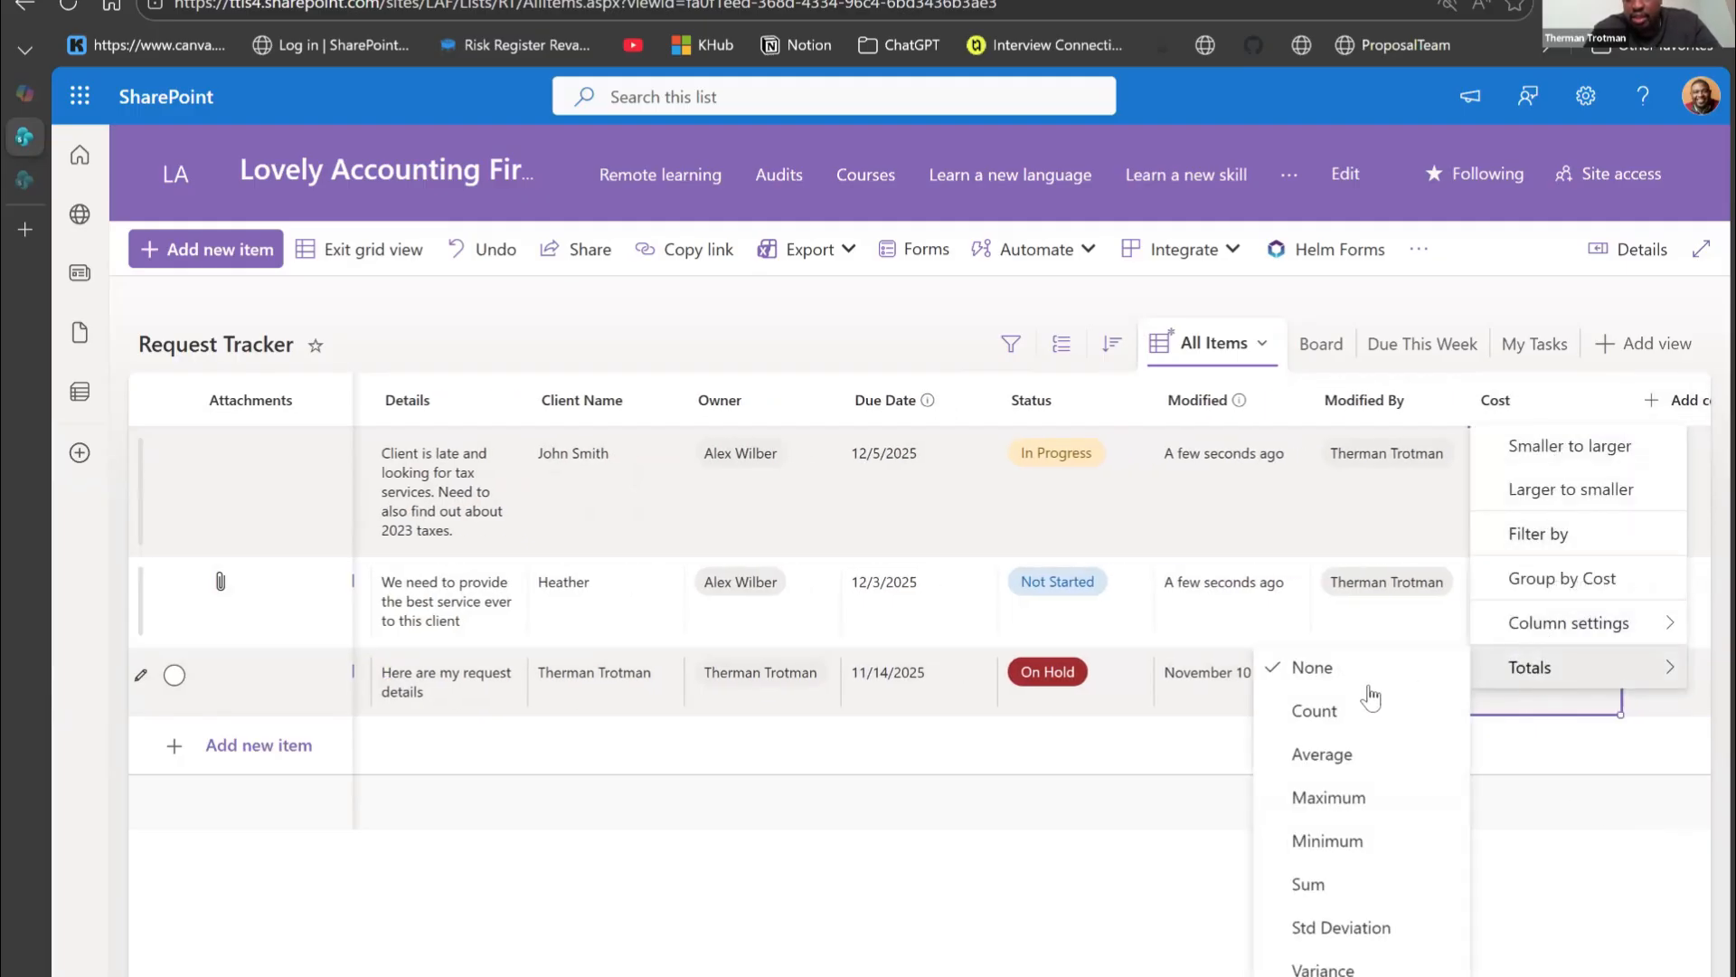
click(1308, 884)
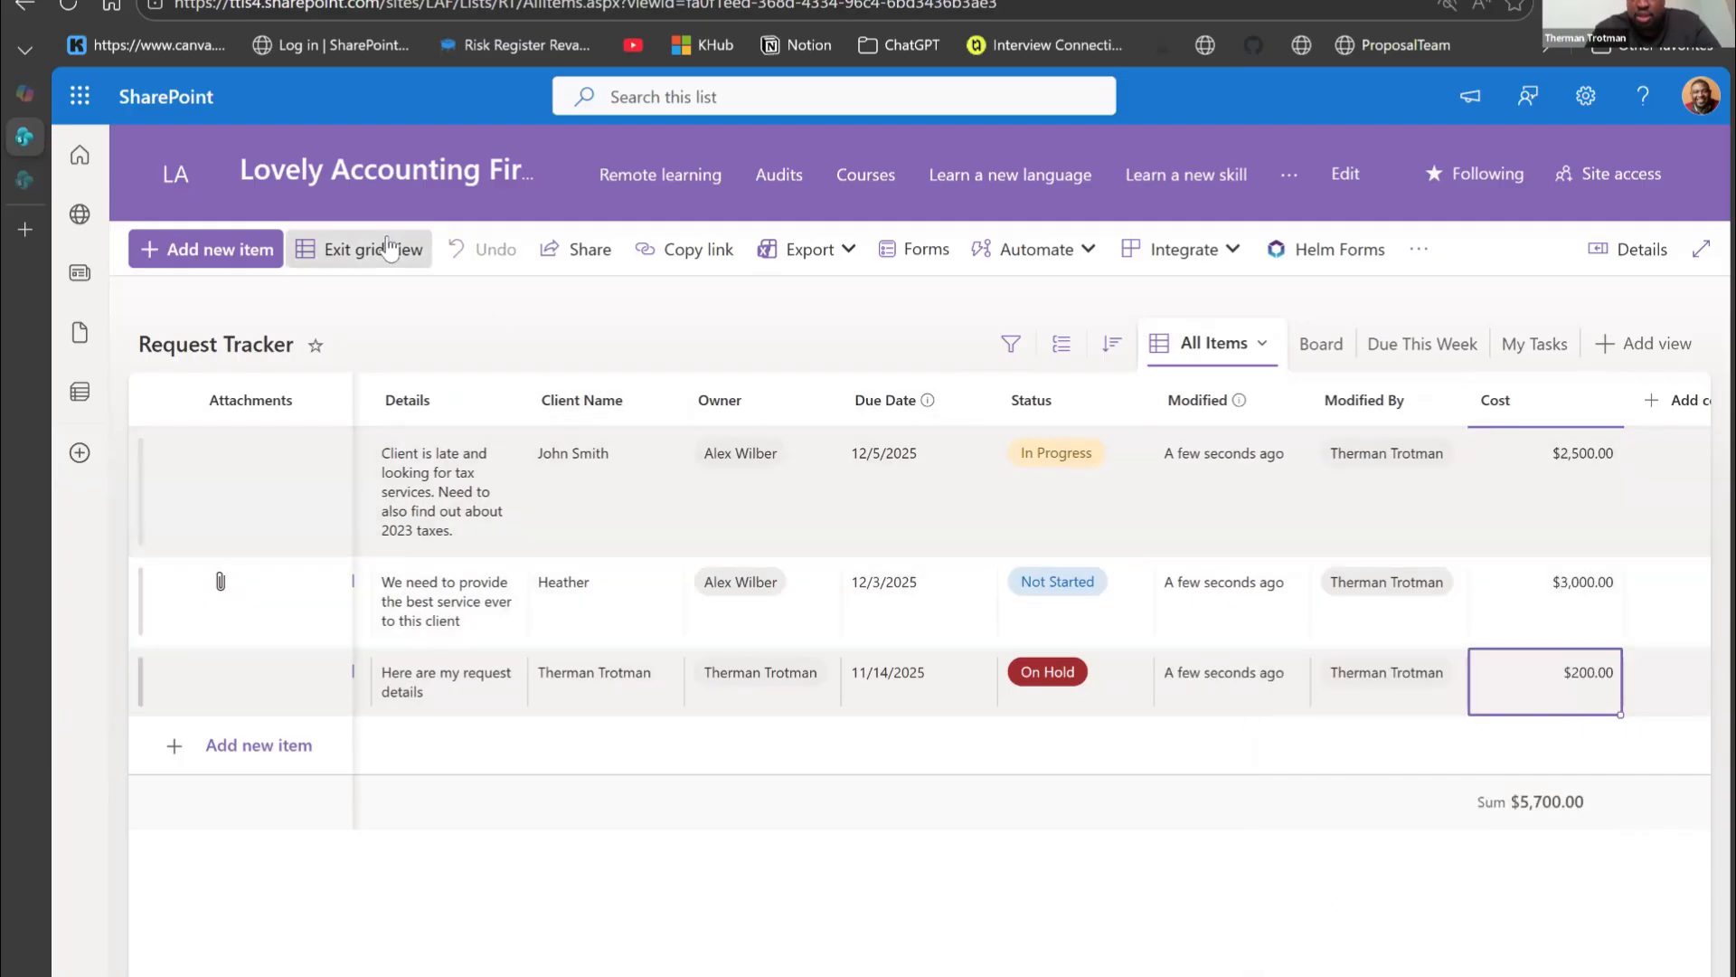
click(360, 249)
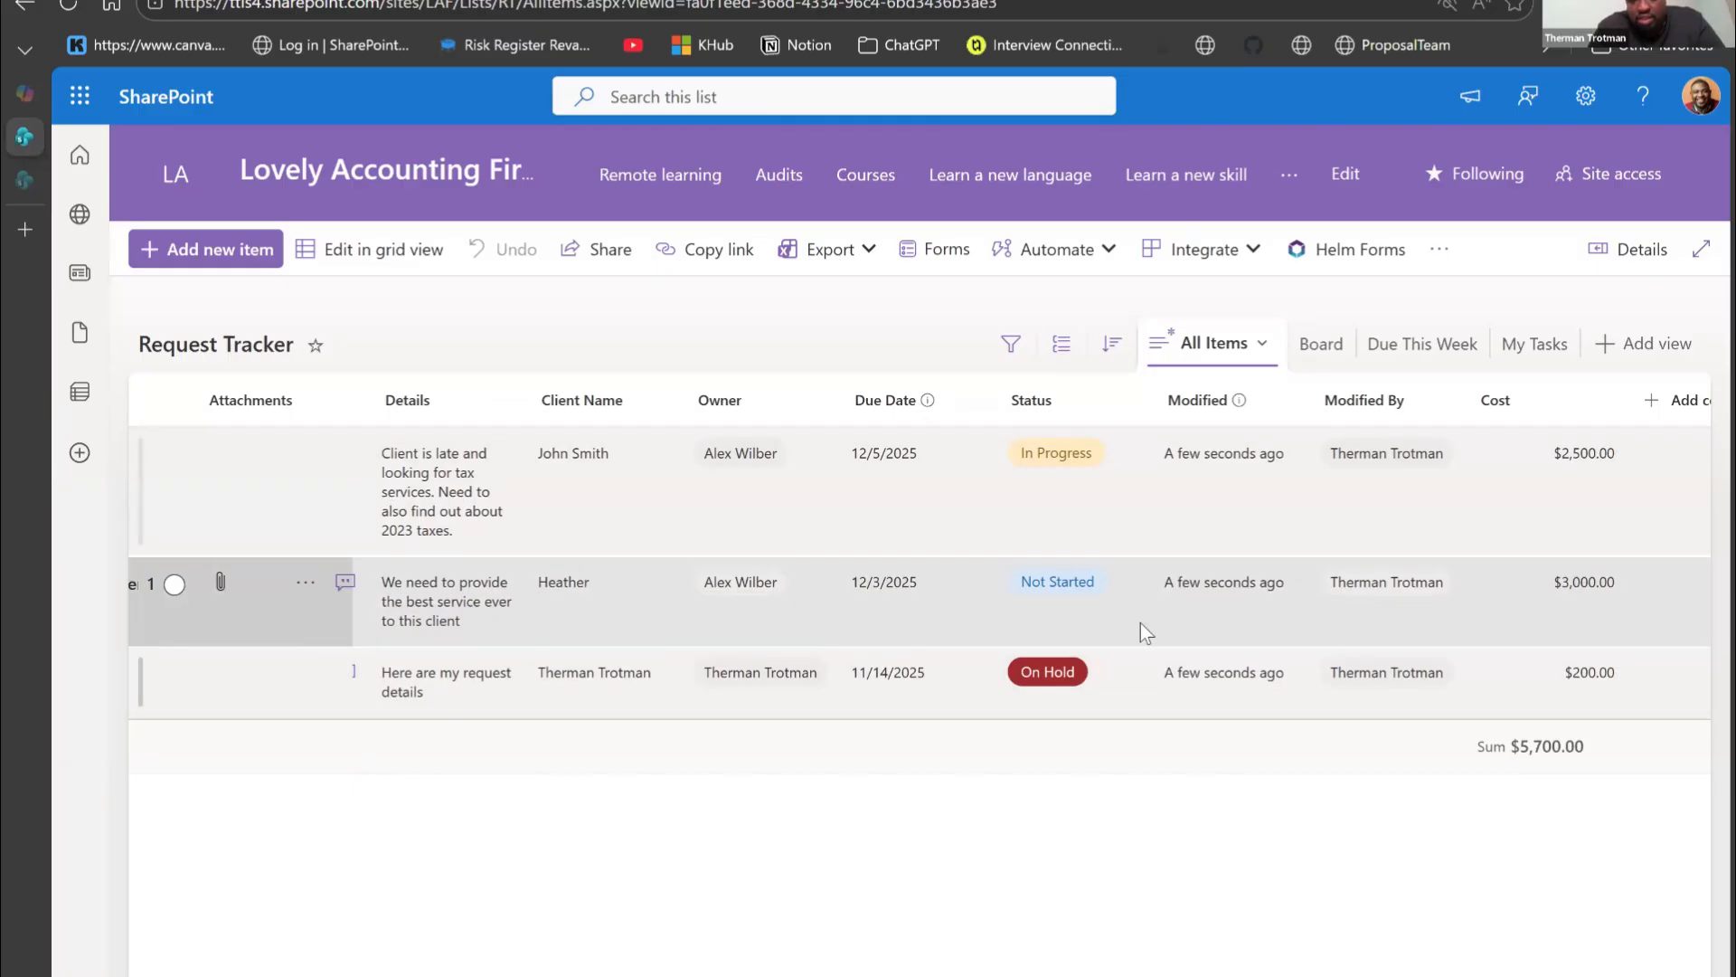
scroll(1142, 623, left, 5)
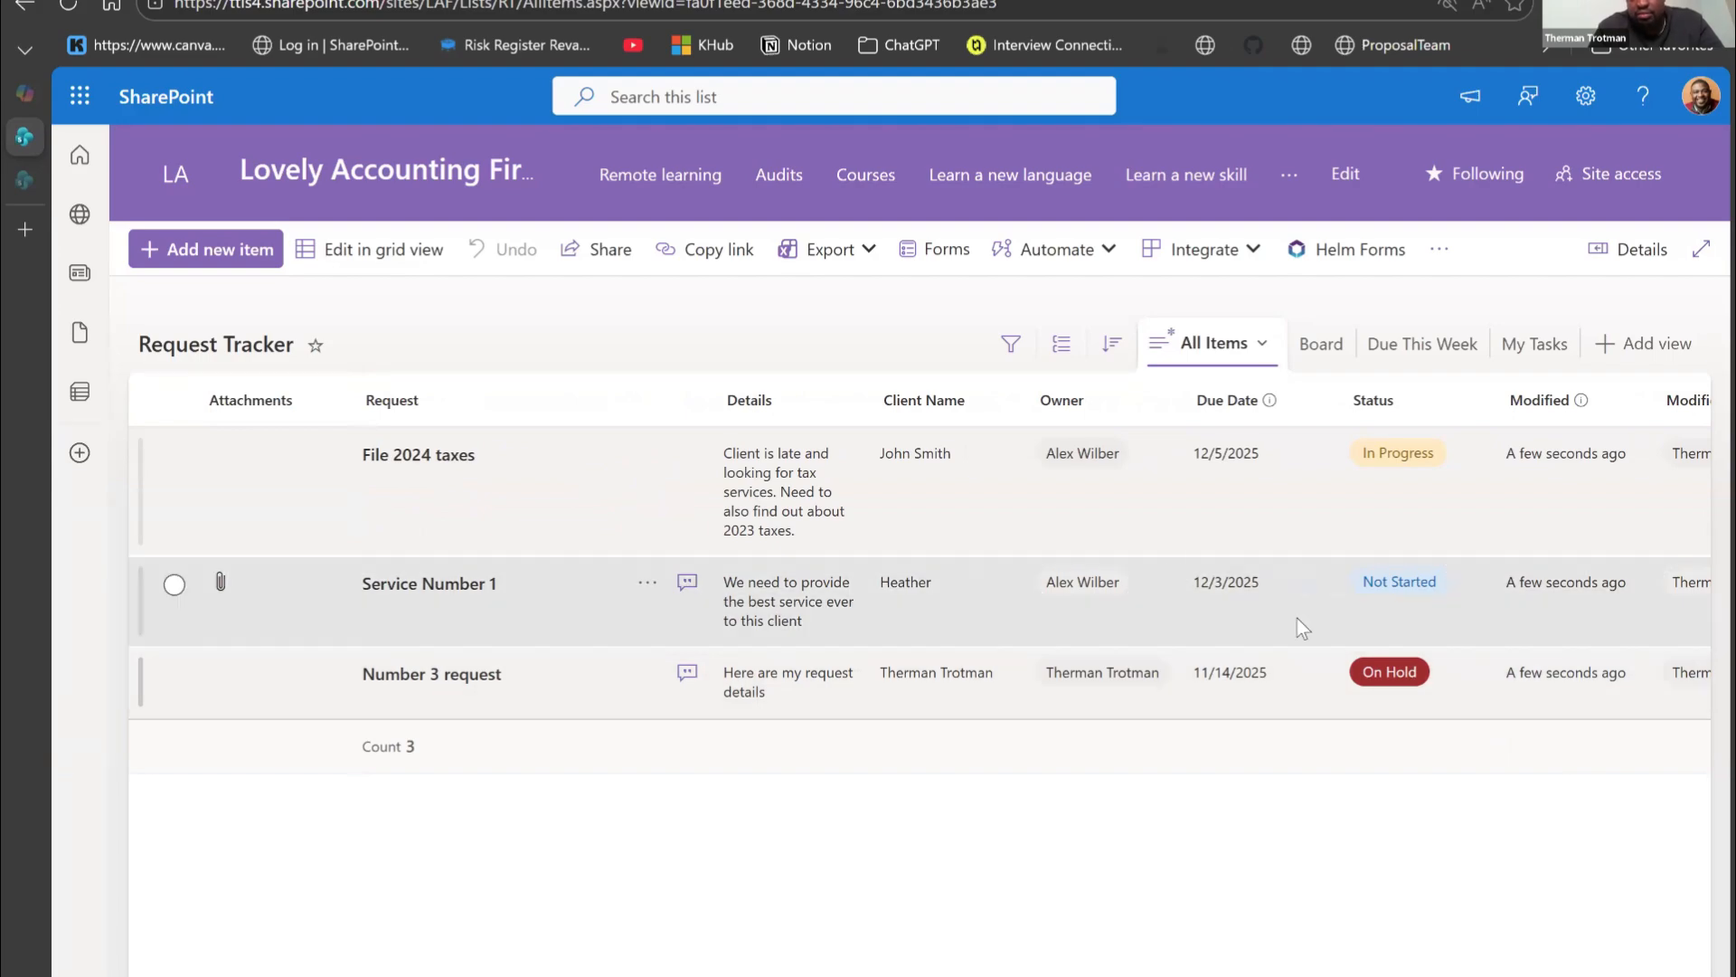
scroll(1296, 621, right, 5)
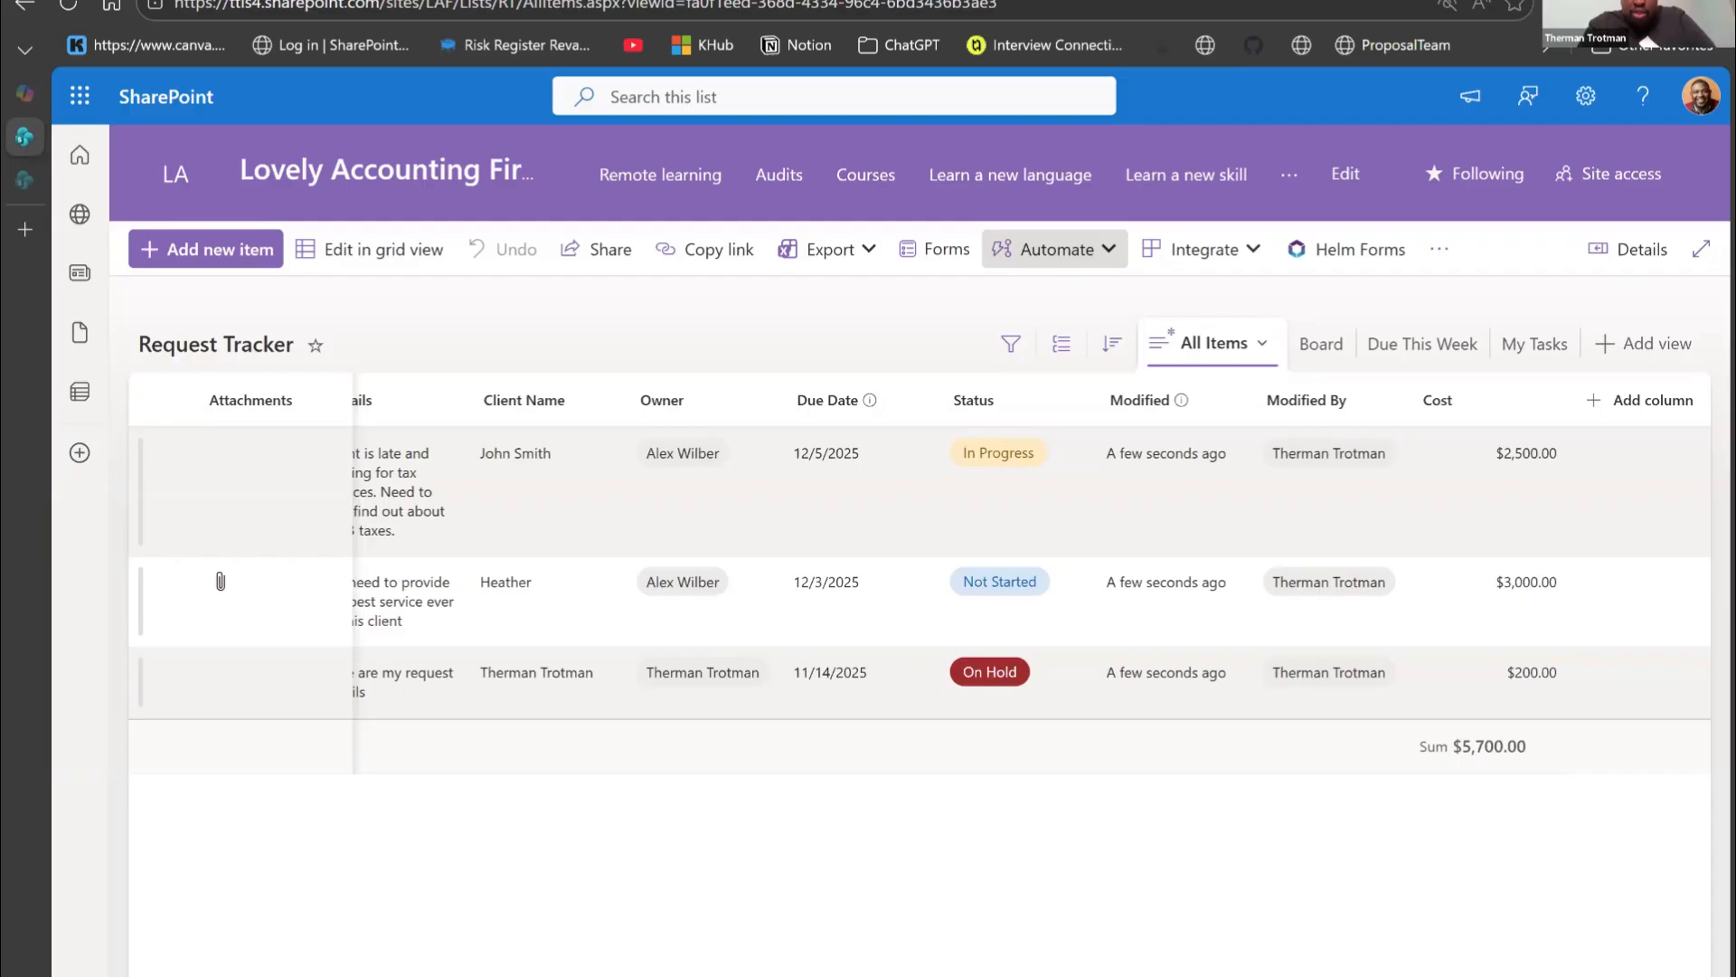
Step: Go to the website talksharepoint.com in the current browser tab
click(829, 13)
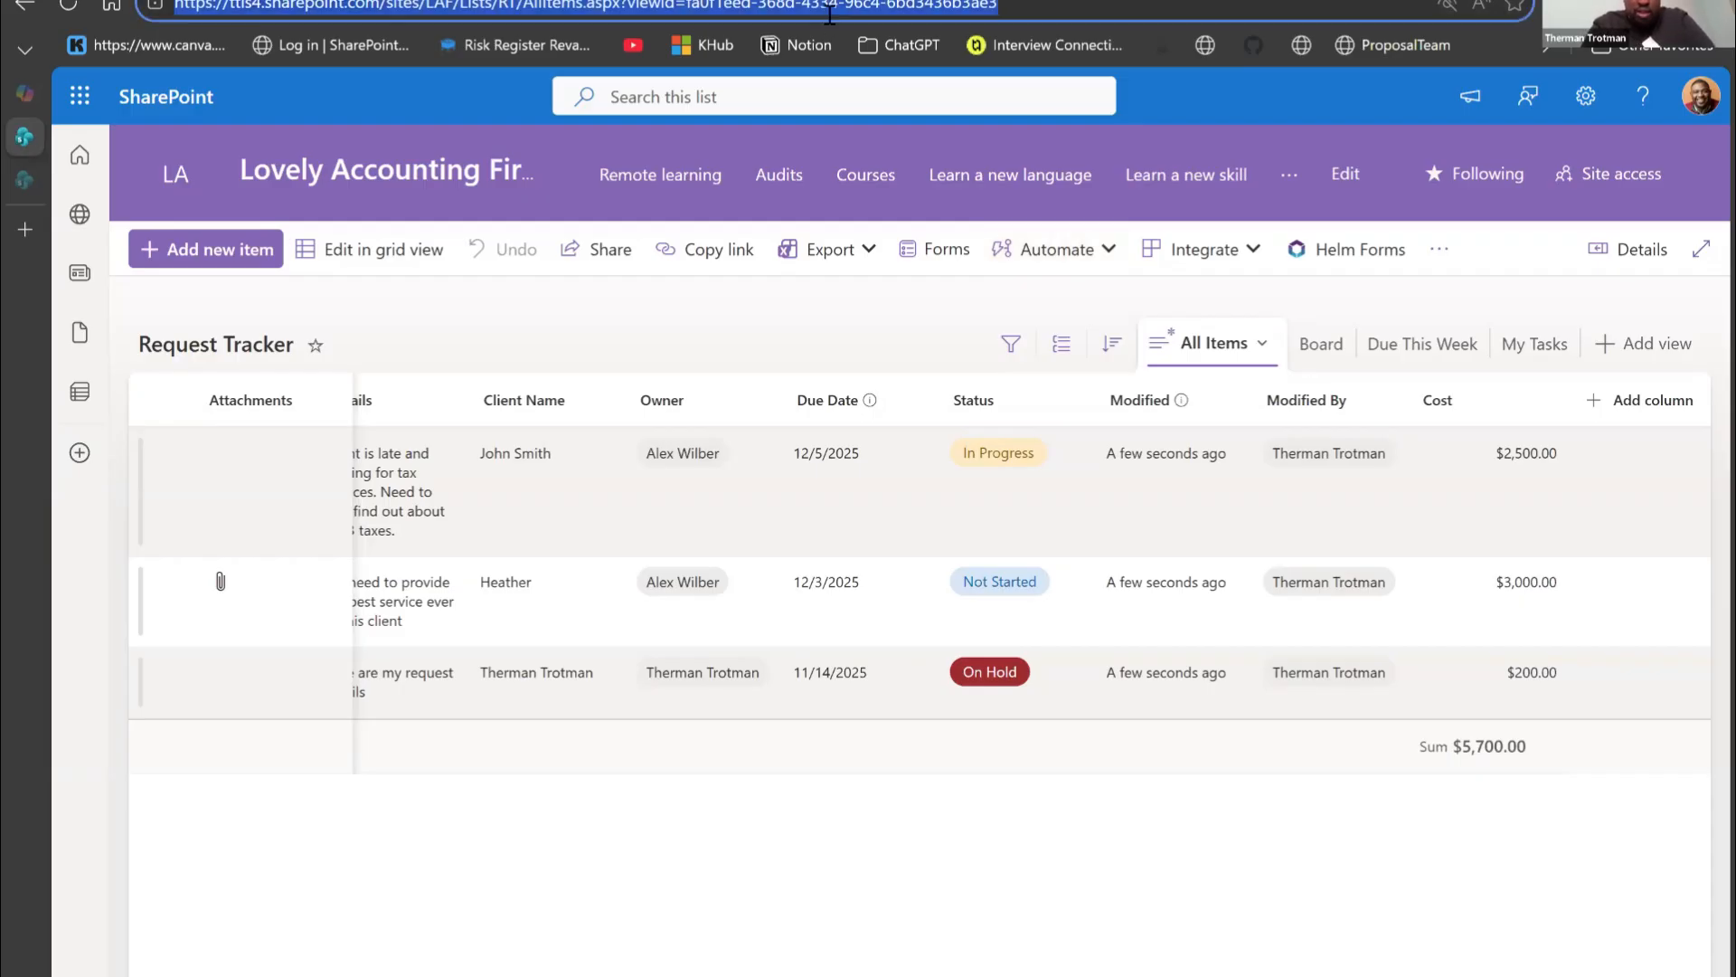
text(task)
key(BackSpace)
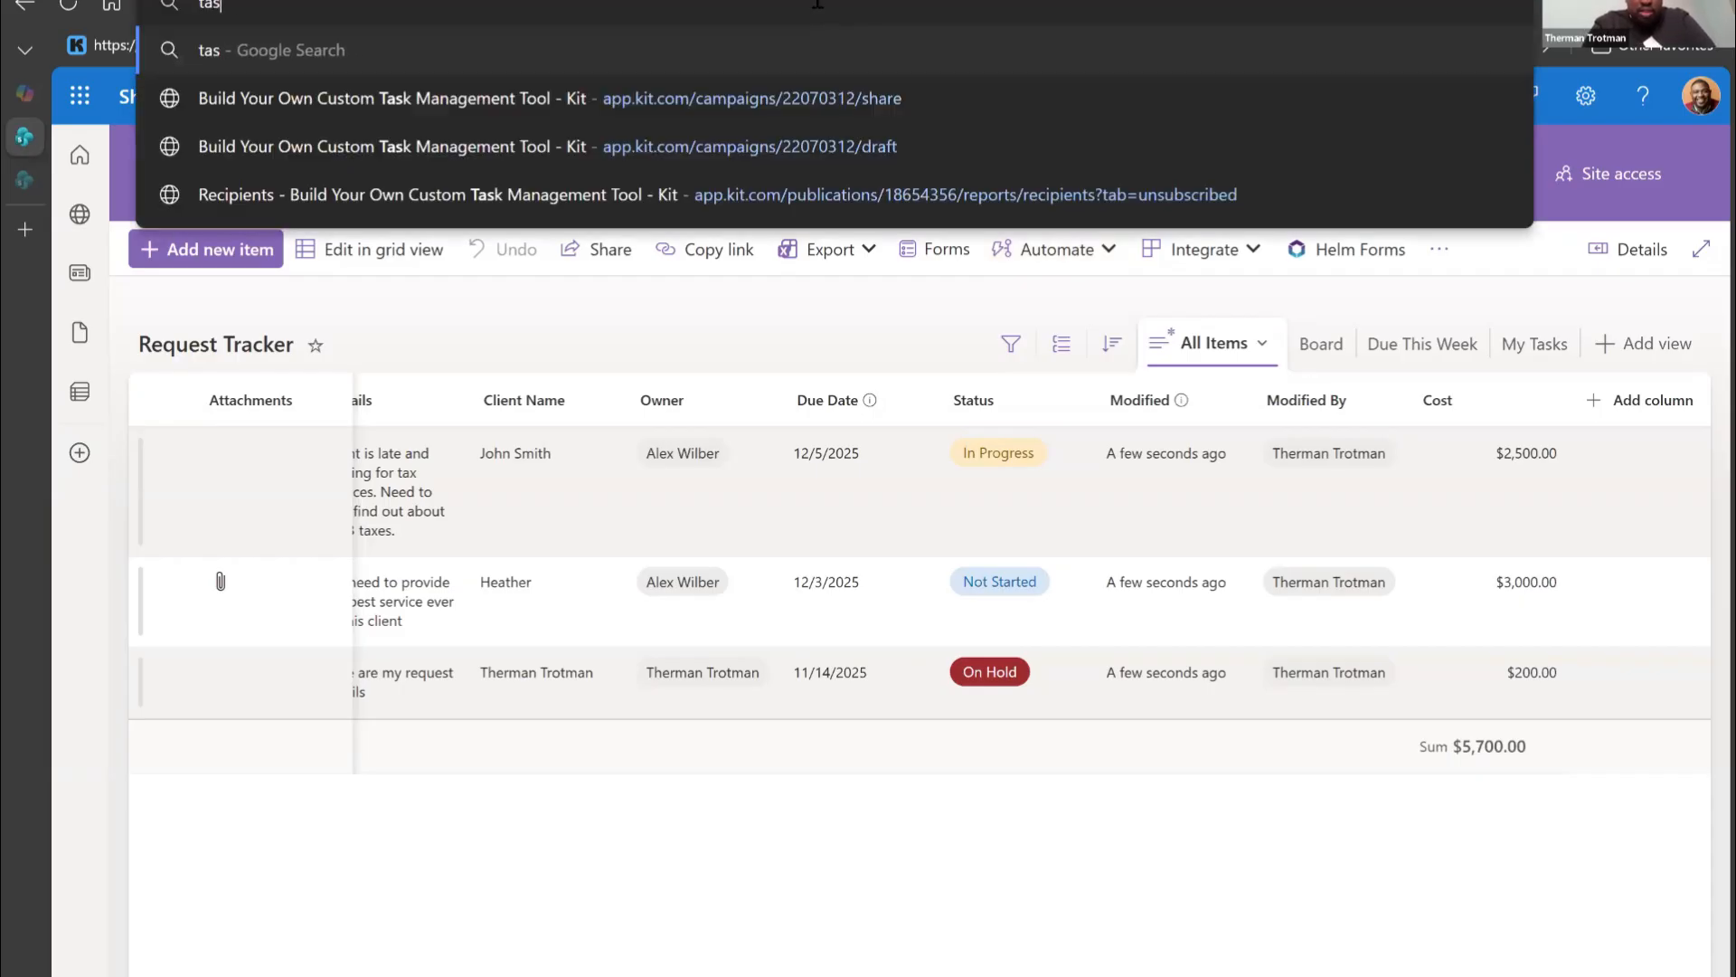
key(BackSpace)
text(k)
key(BackSpace)
text(lksh)
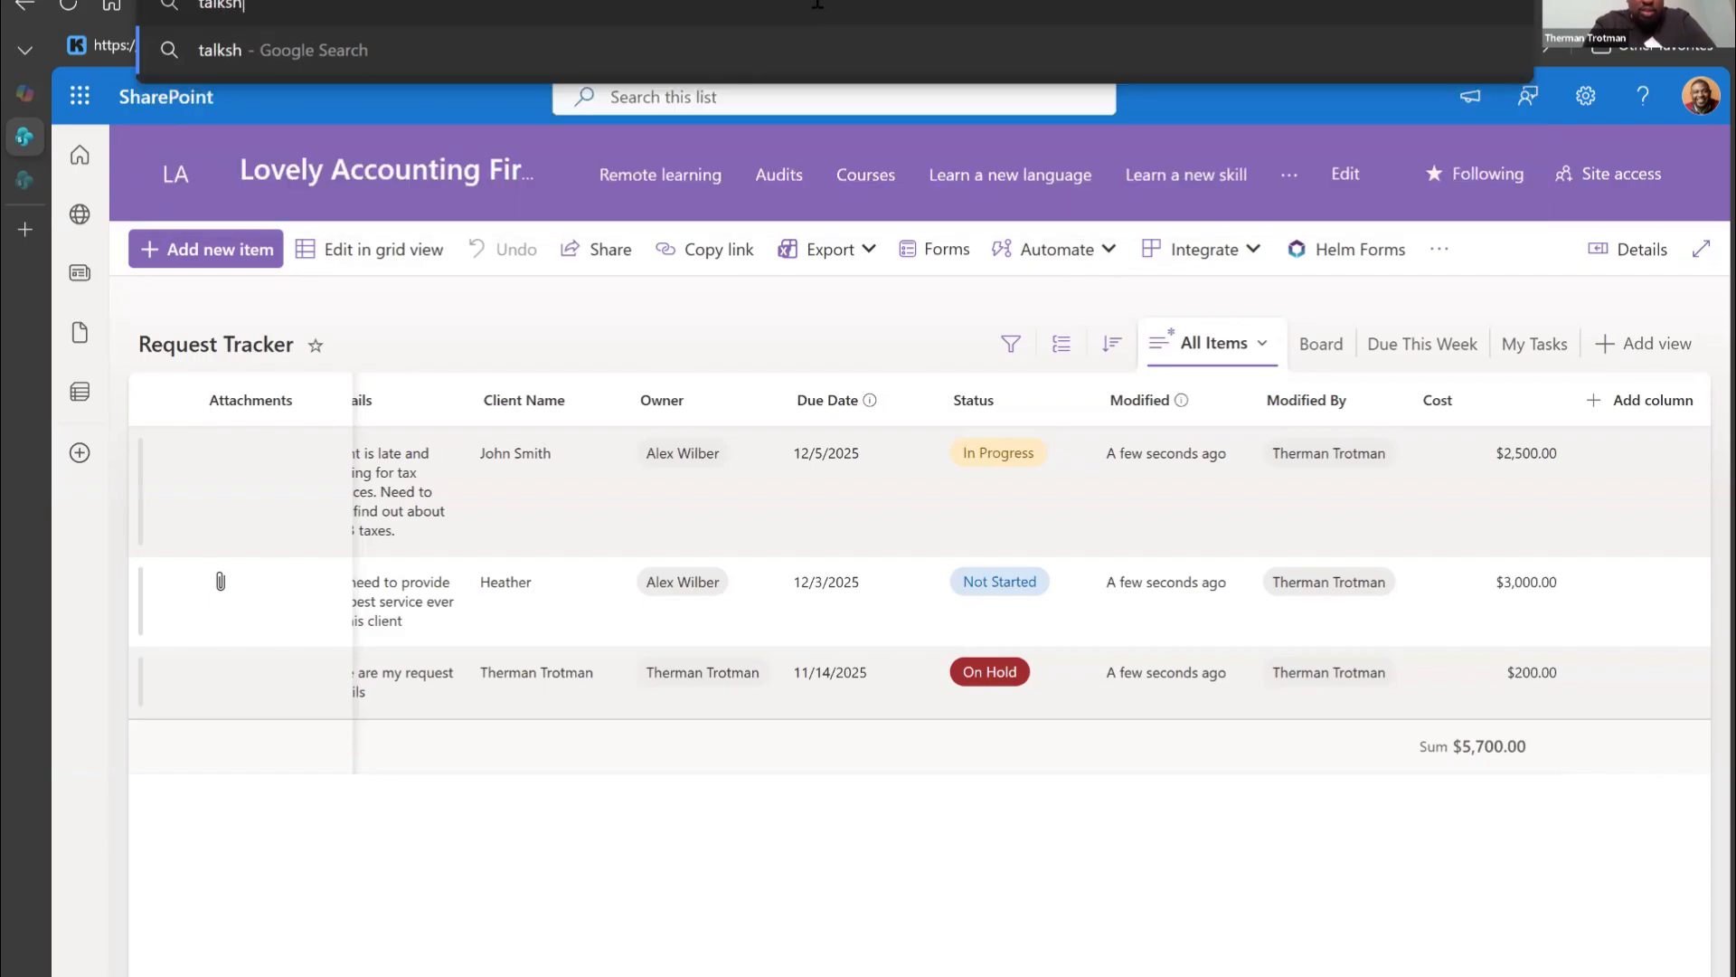
text(arepoint.com)
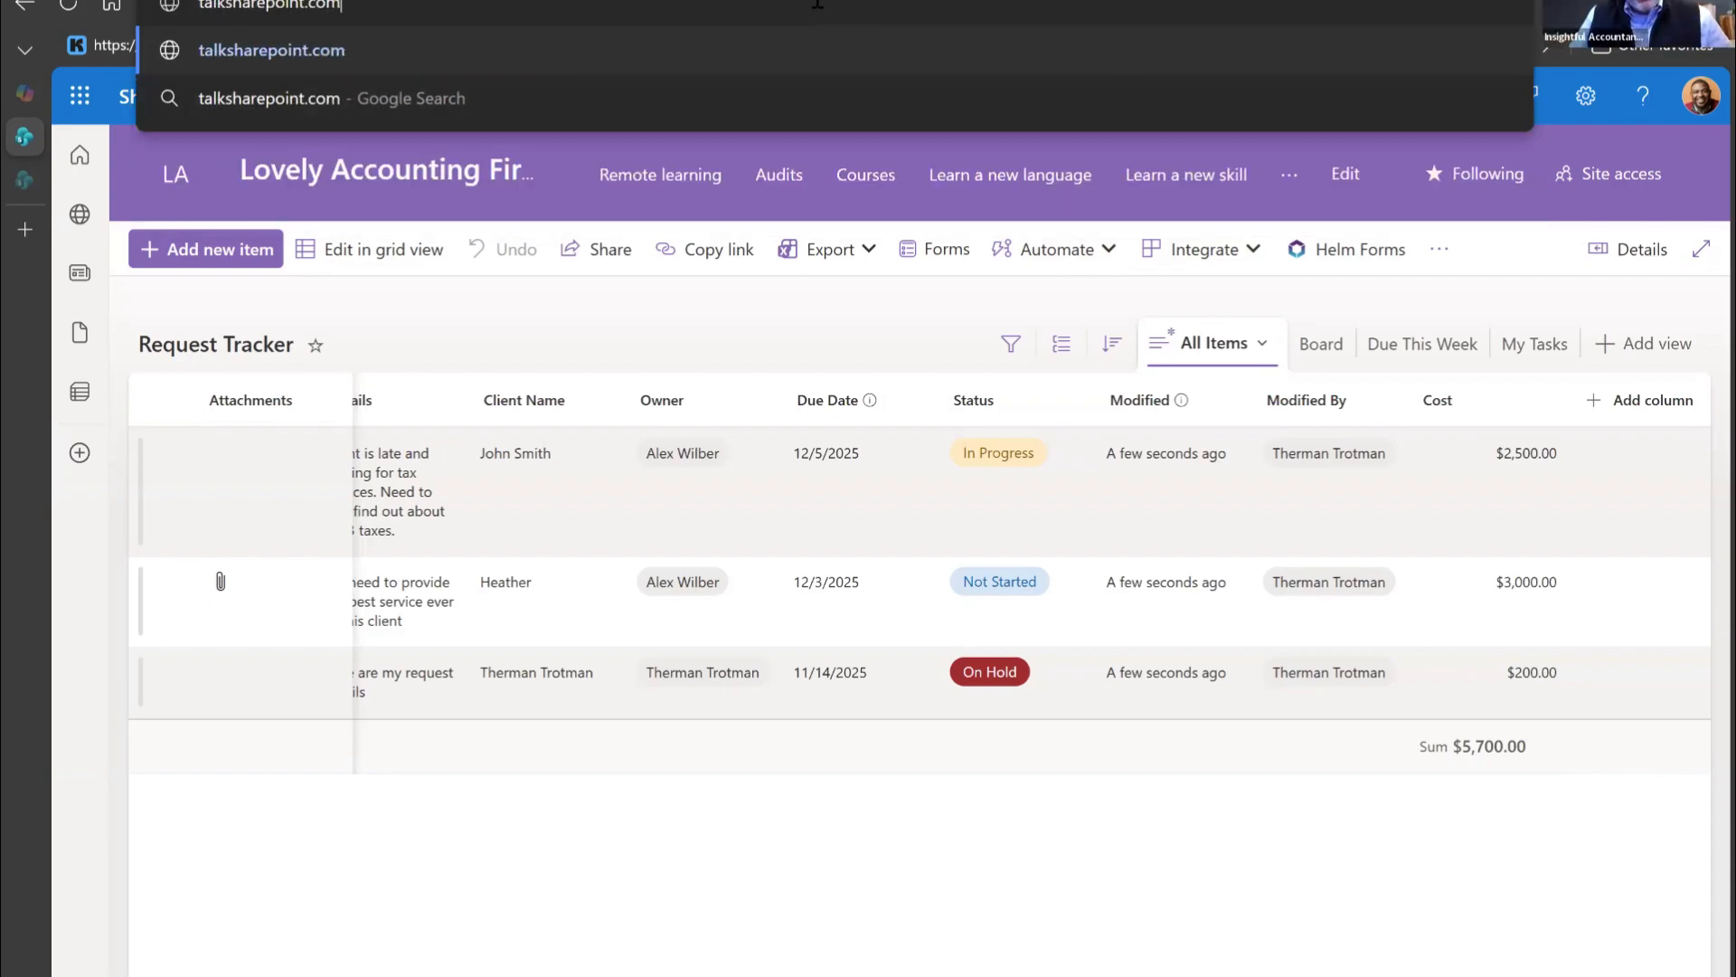
key(ctrl+a)
key(Return)
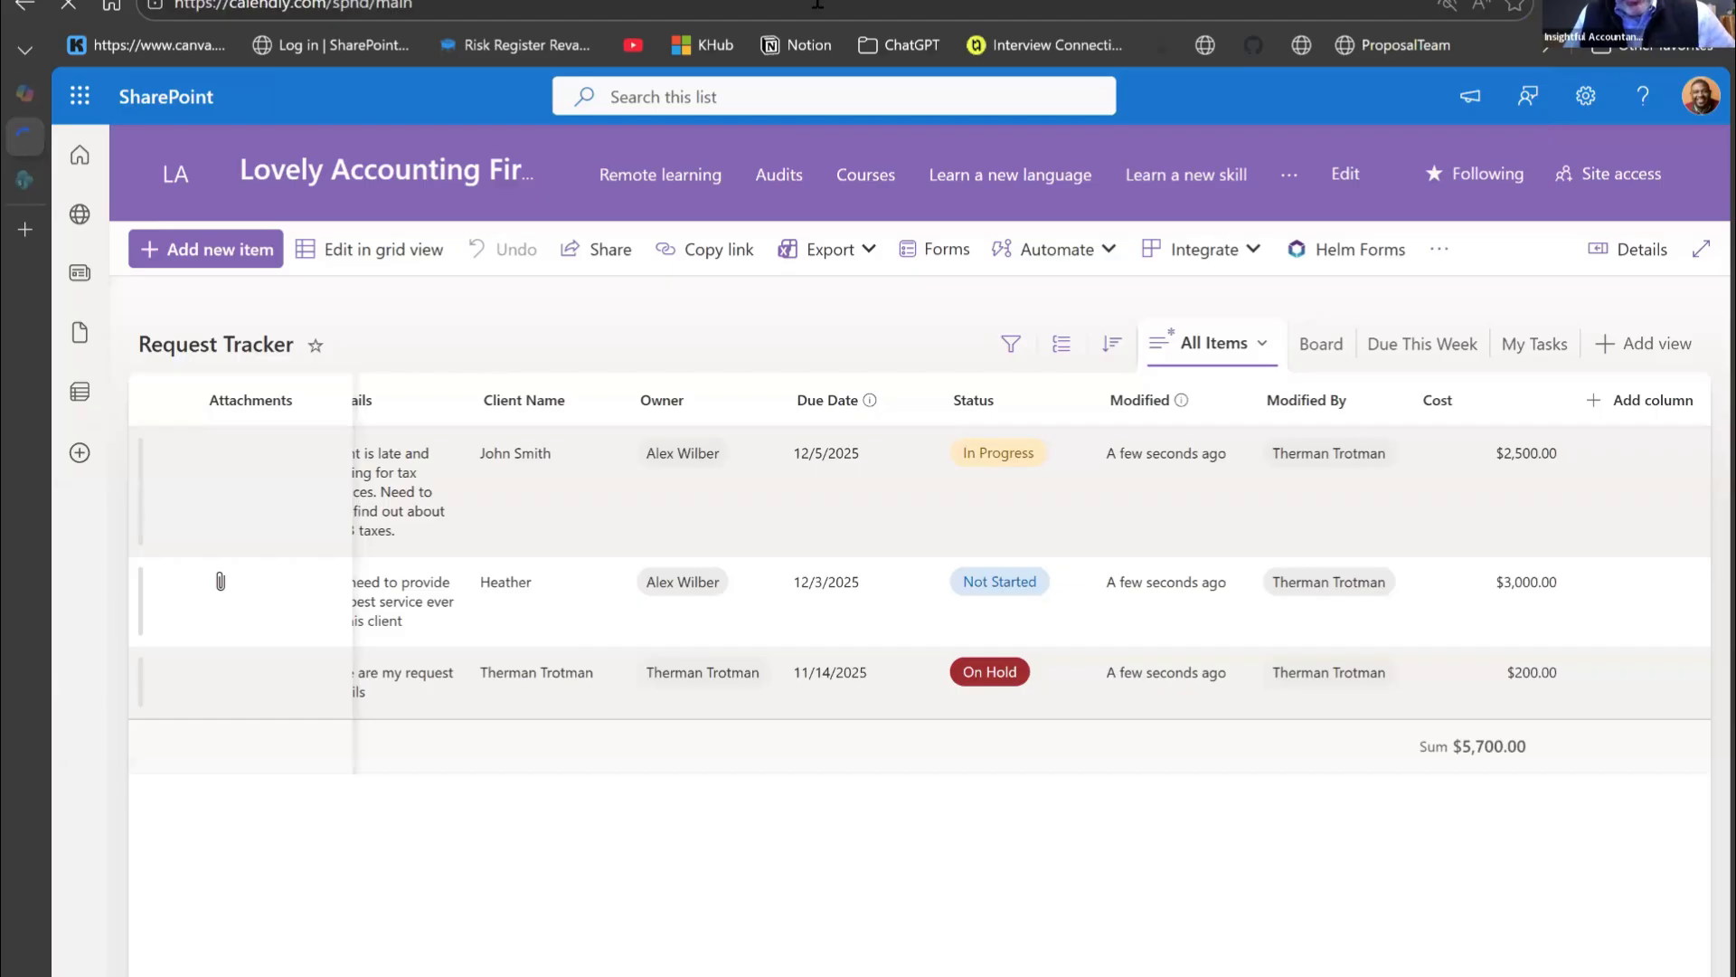